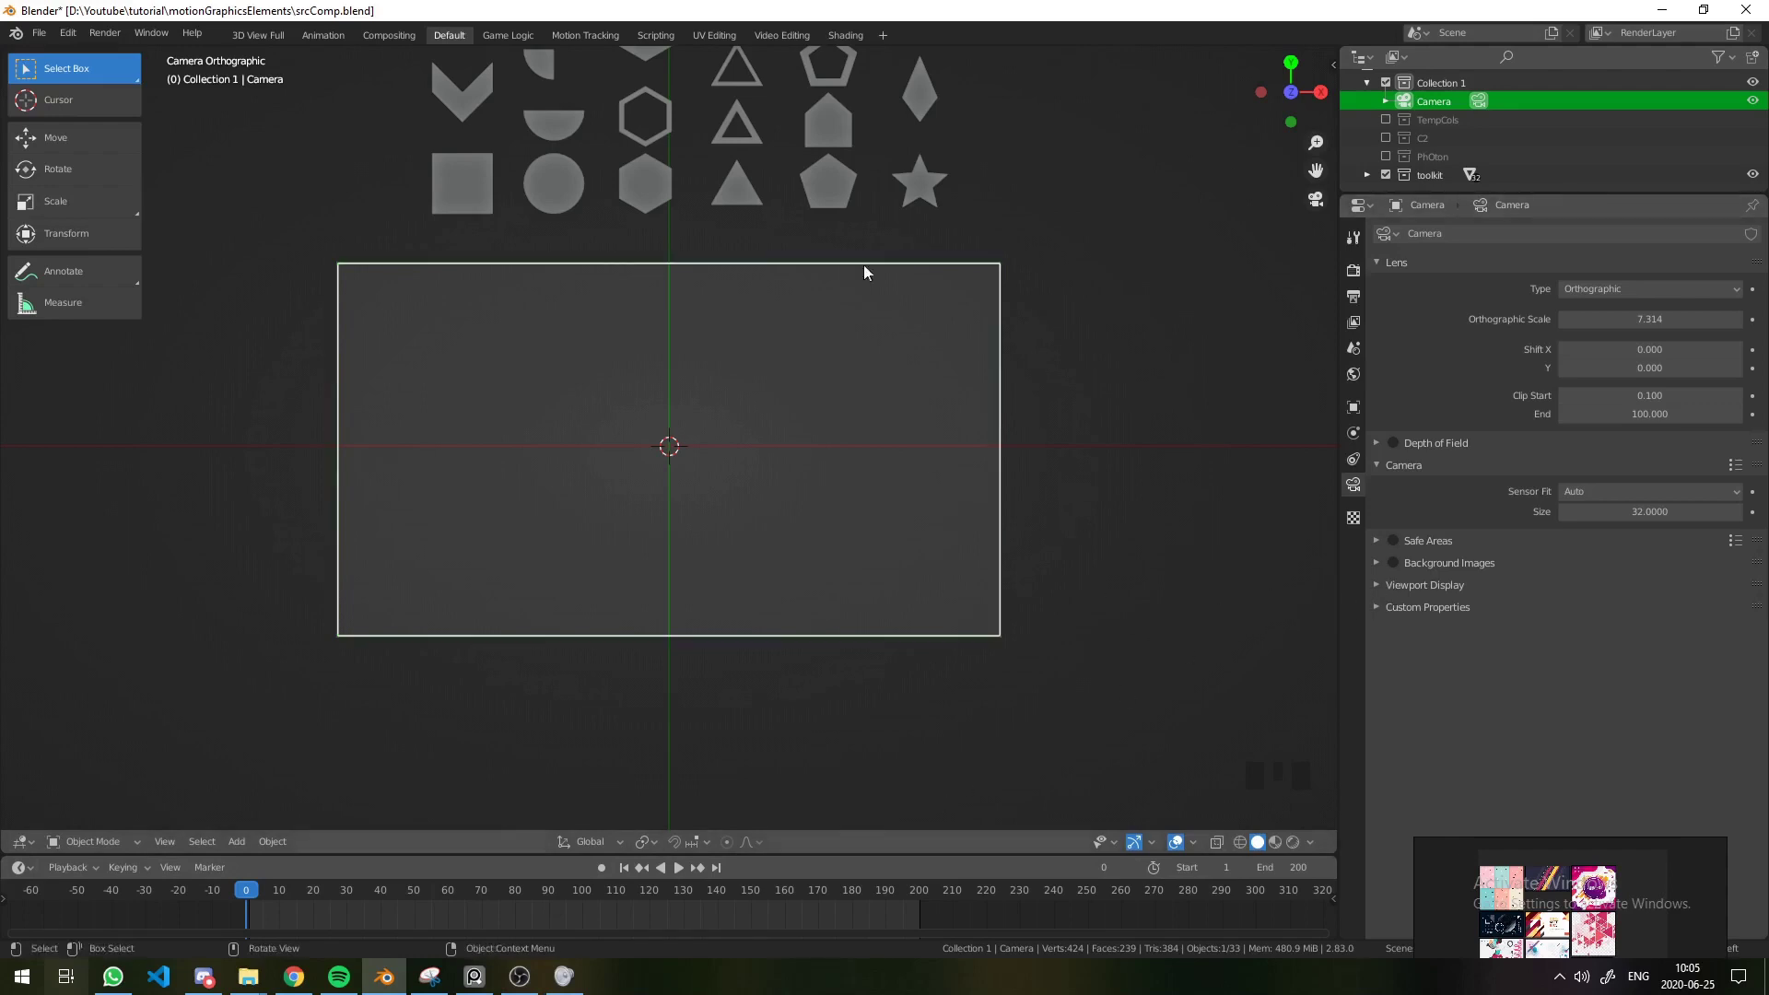
# Step: Select the camera and expand the Composition Guides options in its Viewport Display settings
pyautogui.click(1004, 322)
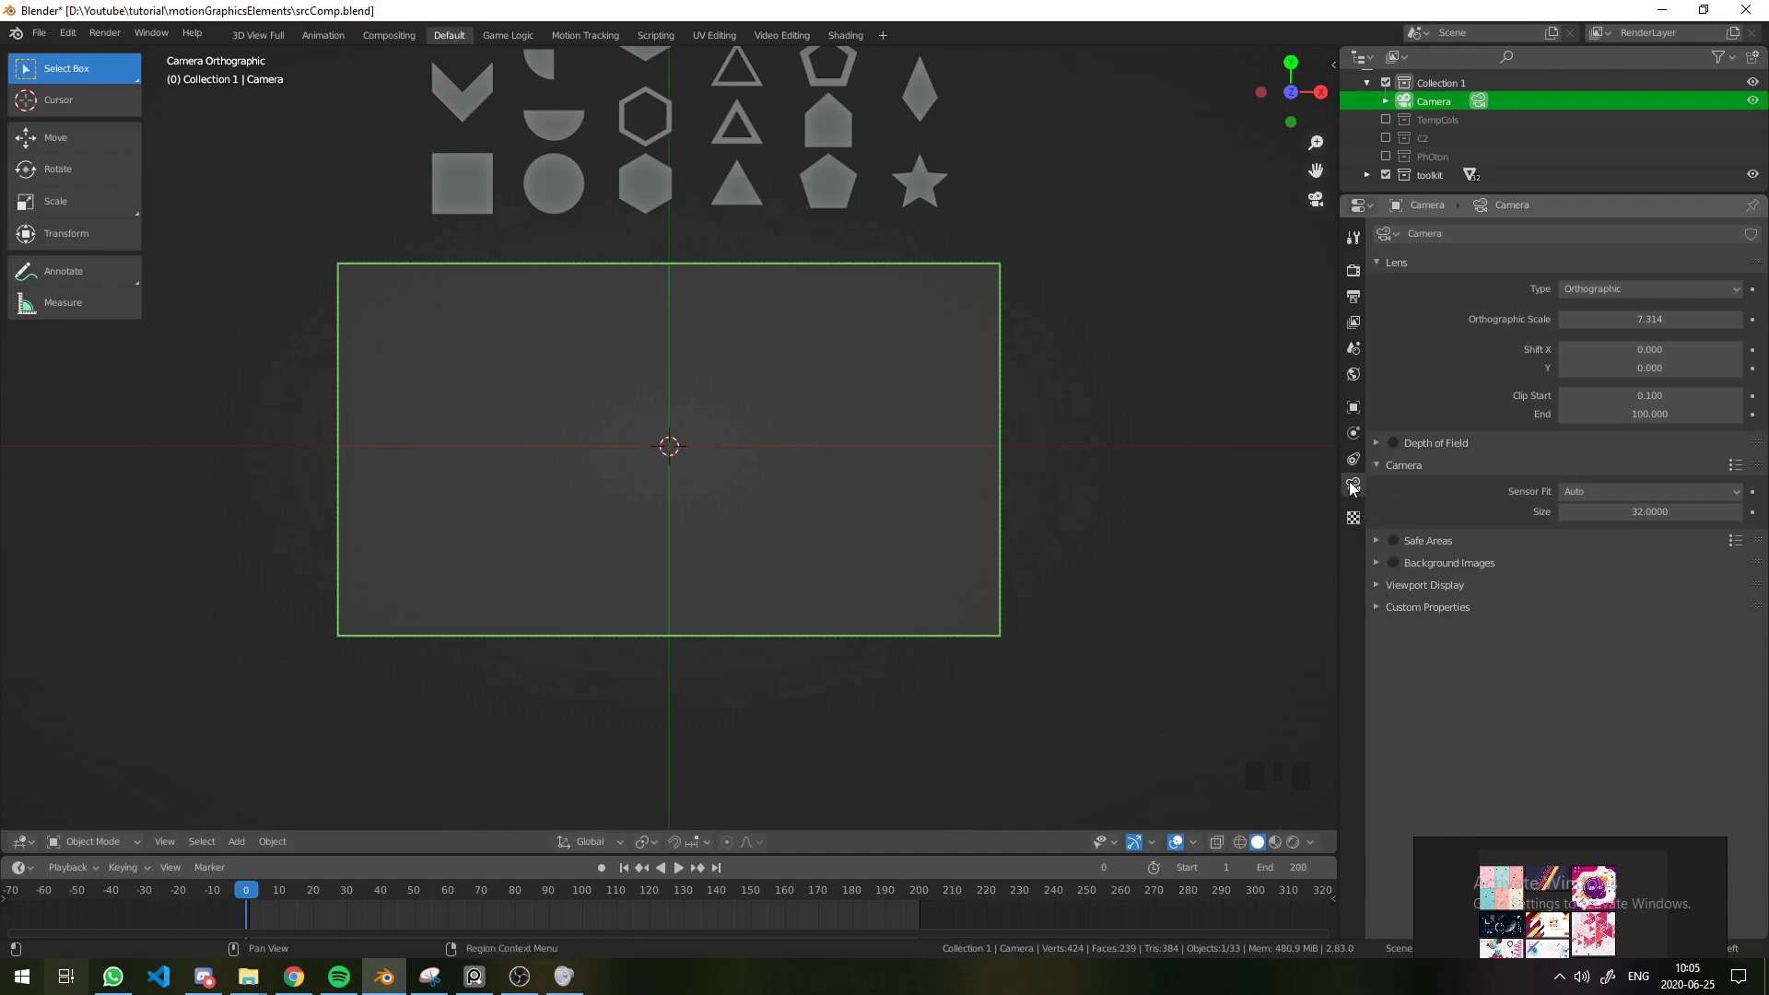
pyautogui.click(1376, 587)
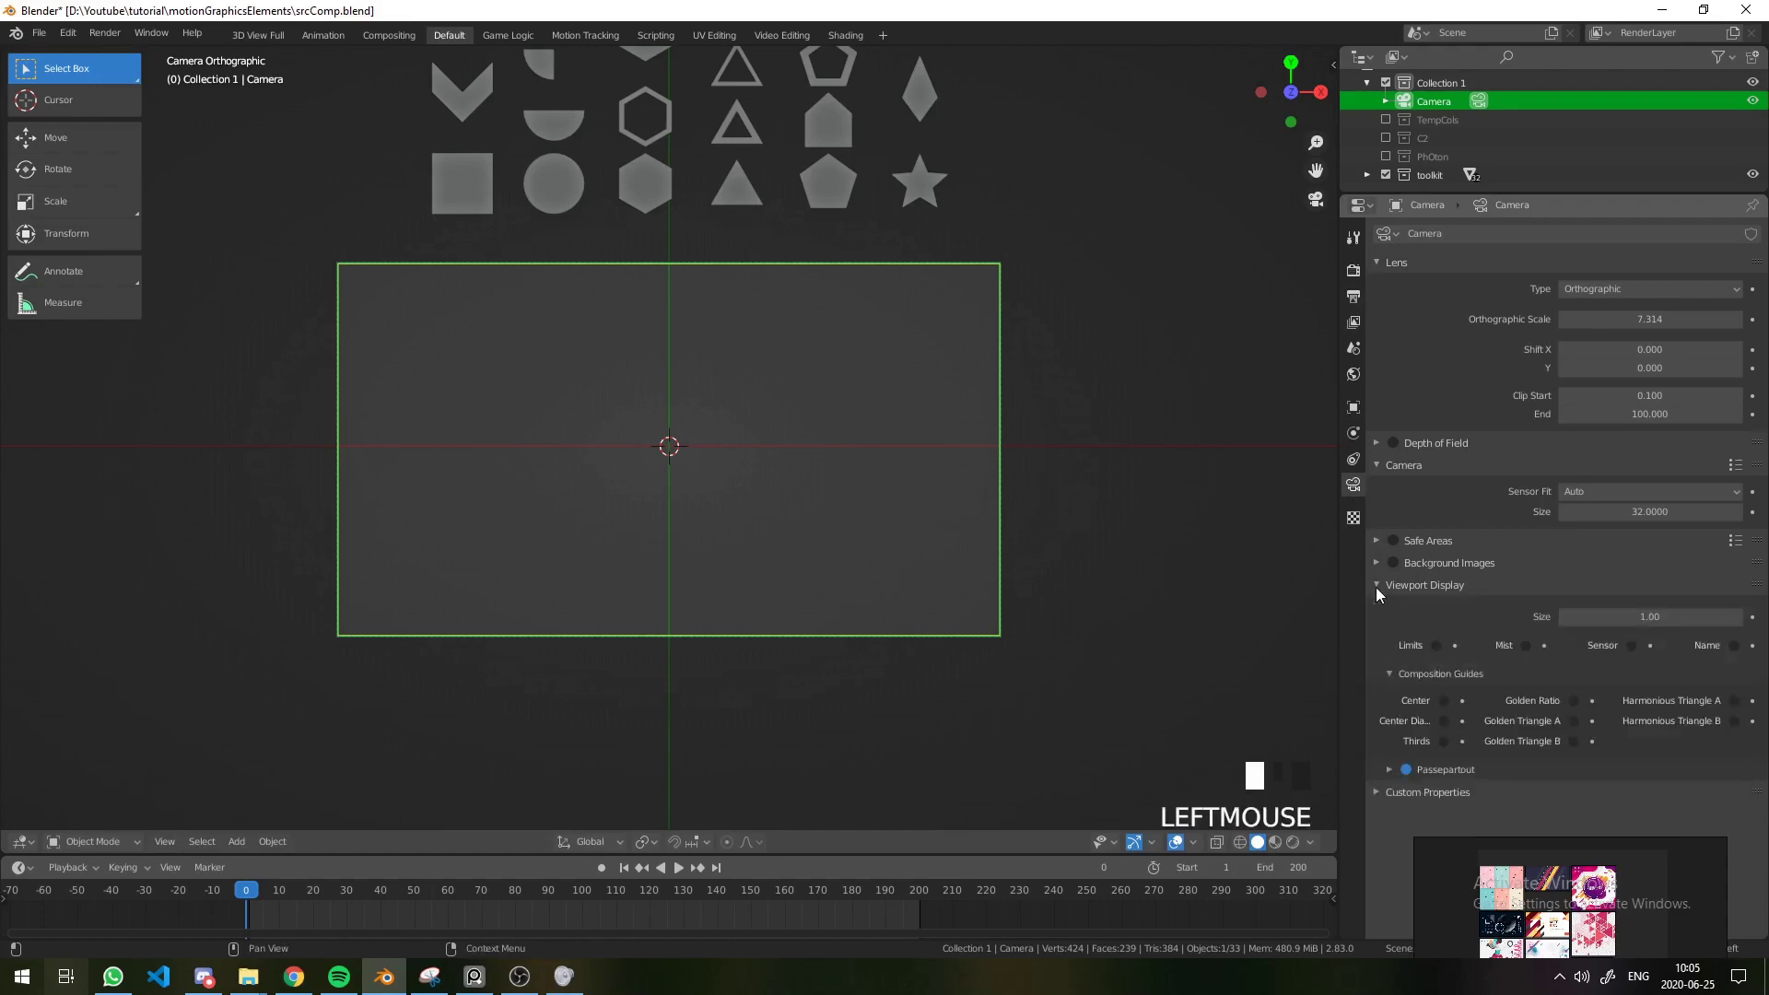
pyautogui.click(1390, 672)
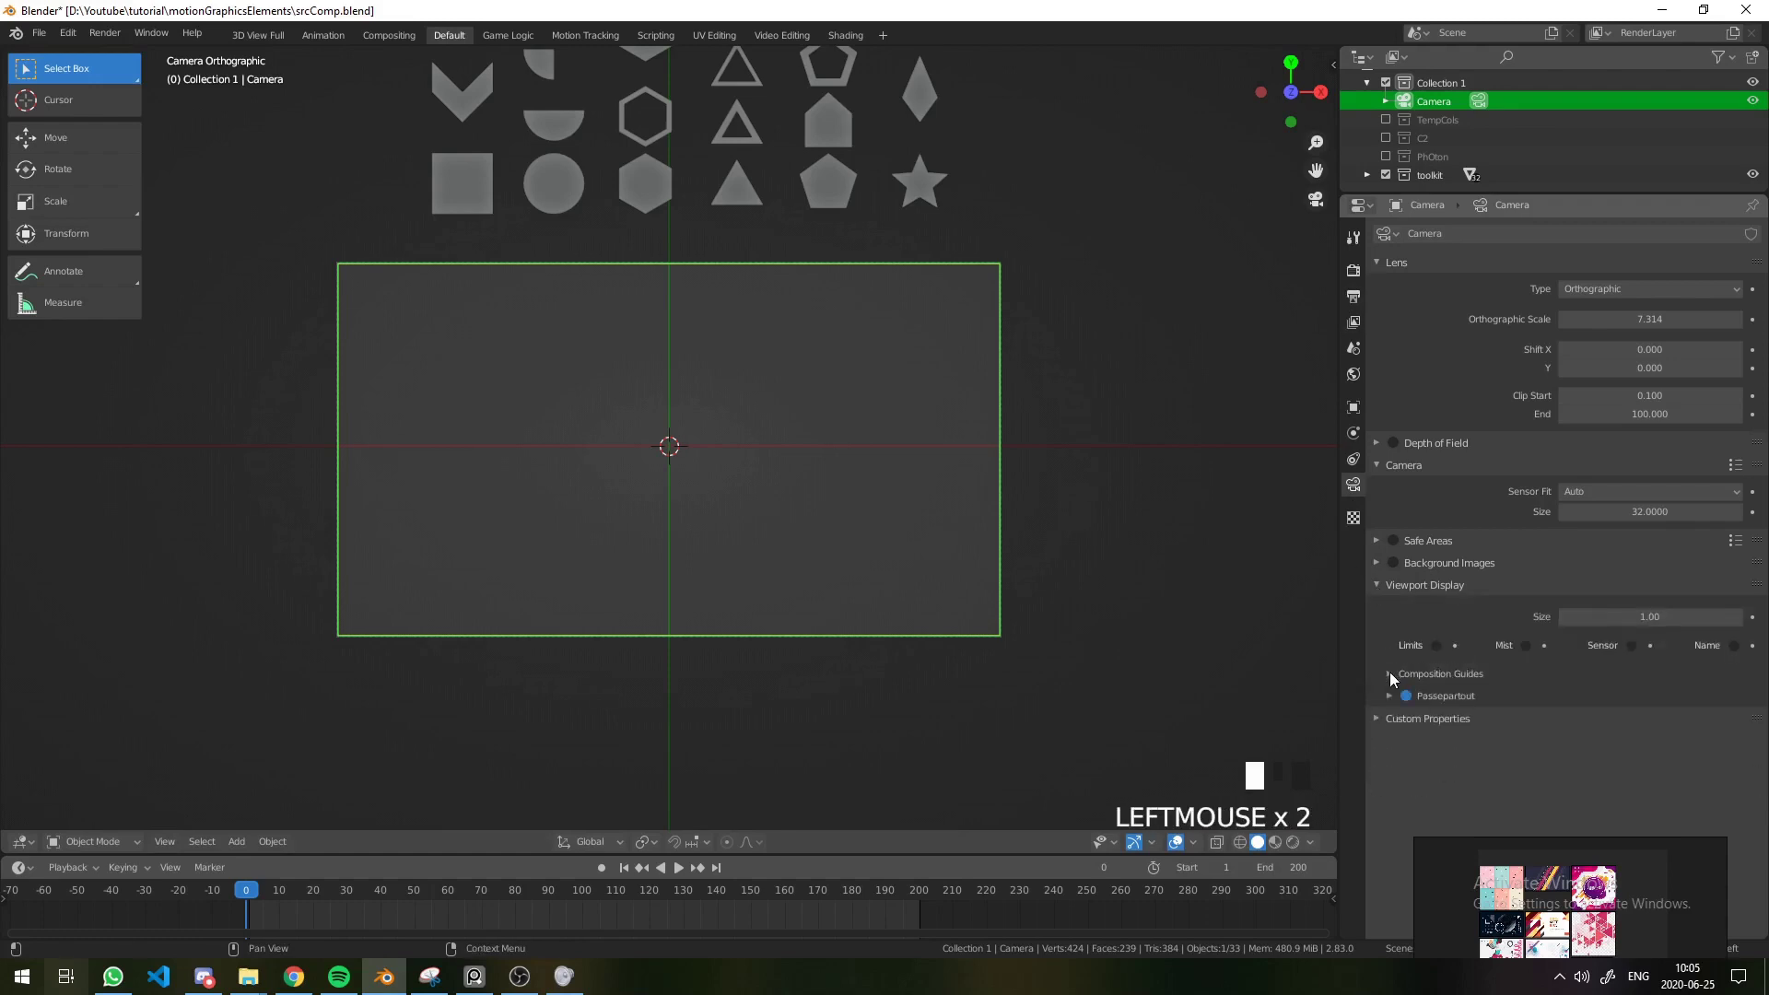
pyautogui.click(1389, 672)
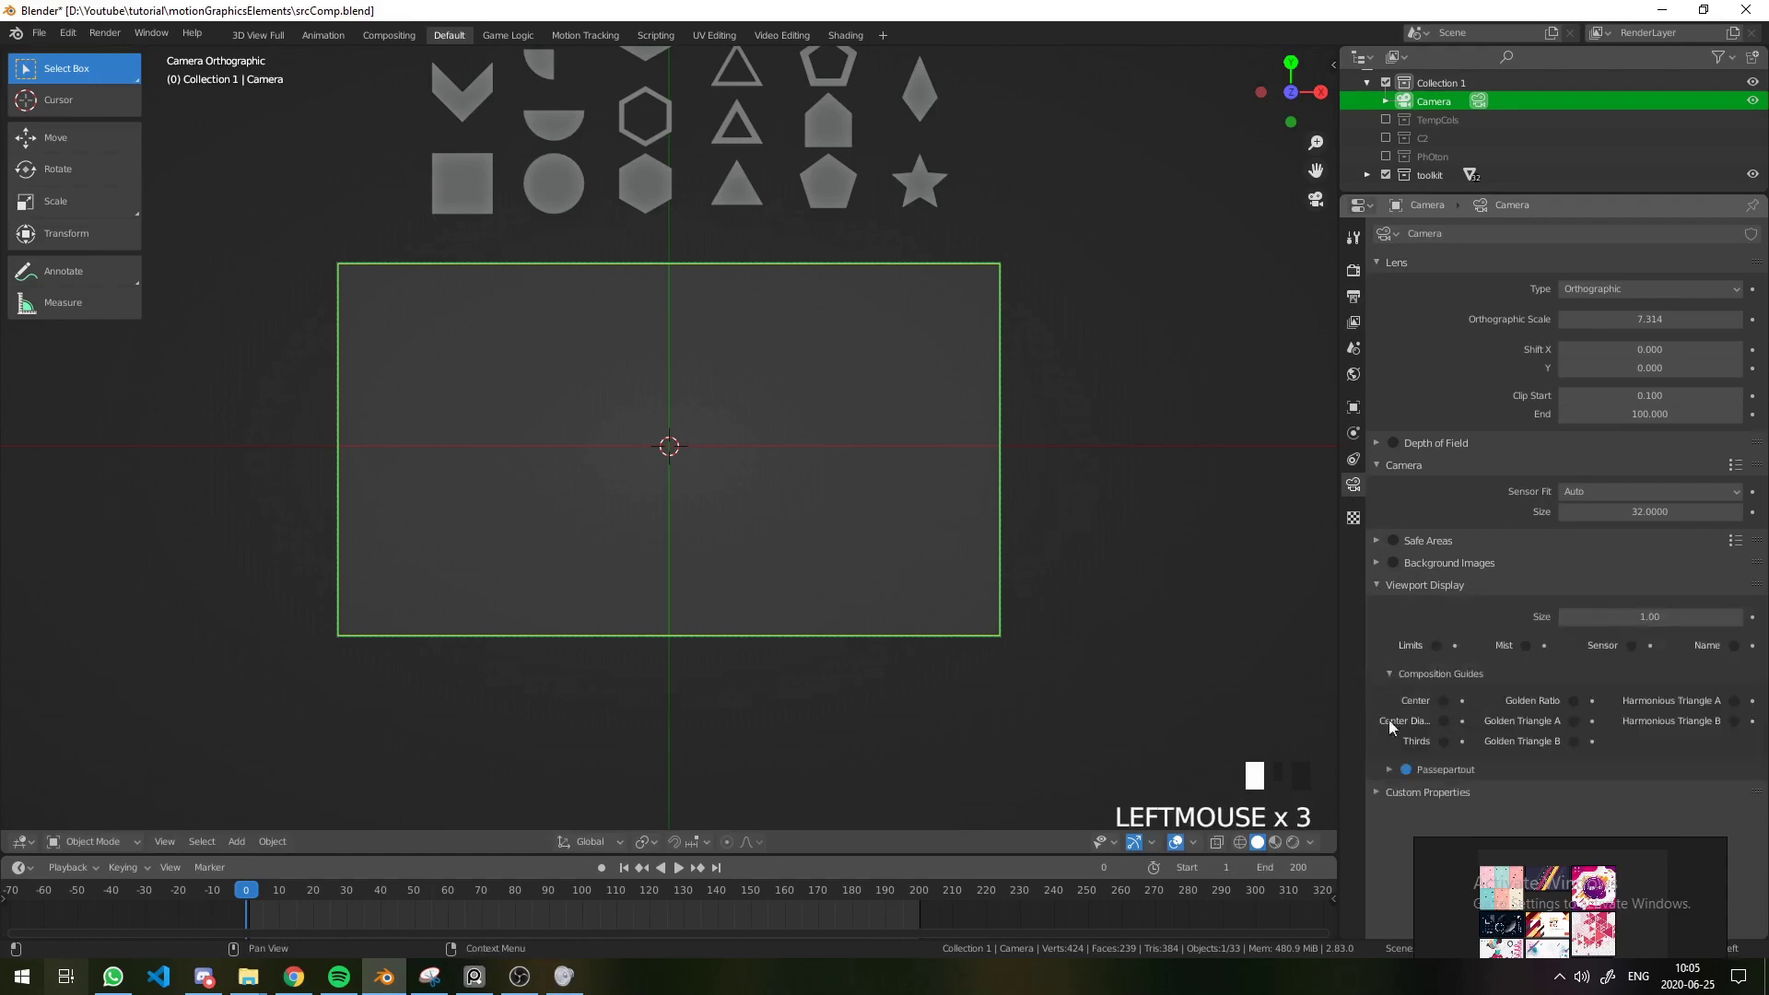
# Step: Try the Center, Golden Ratio and Harmonious Triangle A composition guides on the camera frame, switching each one off again
pyautogui.click(1442, 704)
pyautogui.click(1443, 704)
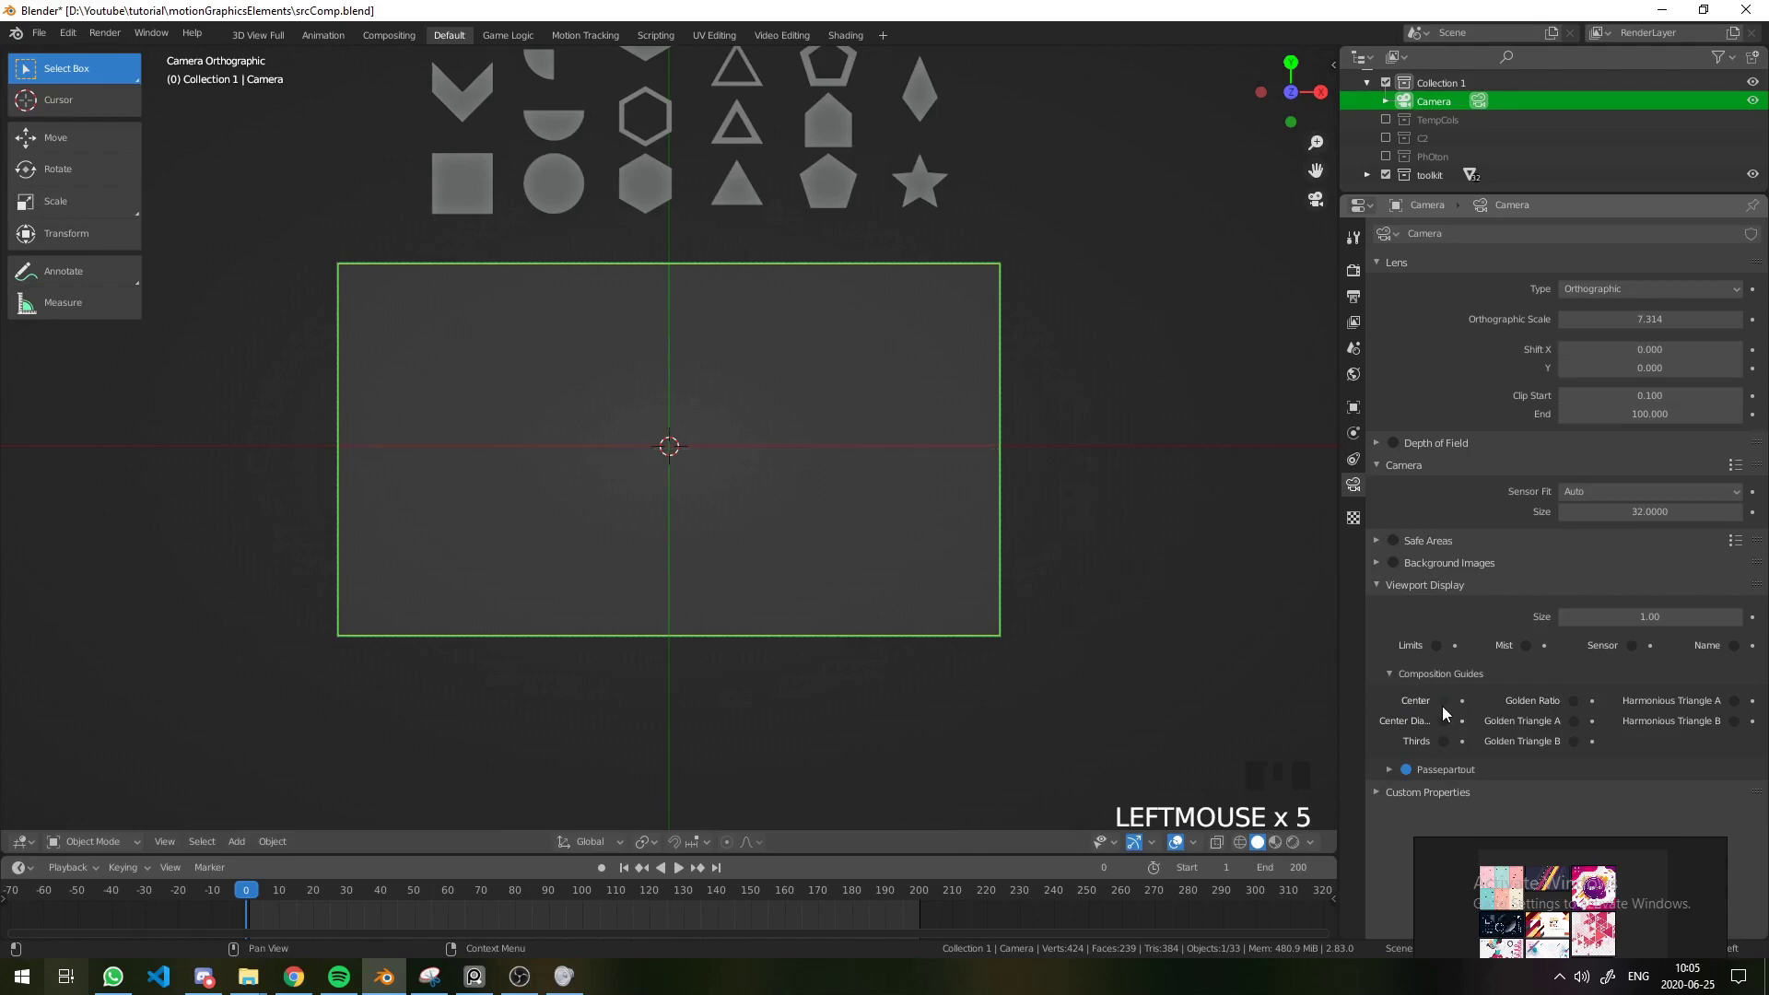
pyautogui.click(1567, 702)
pyautogui.click(1567, 702)
pyautogui.click(1734, 700)
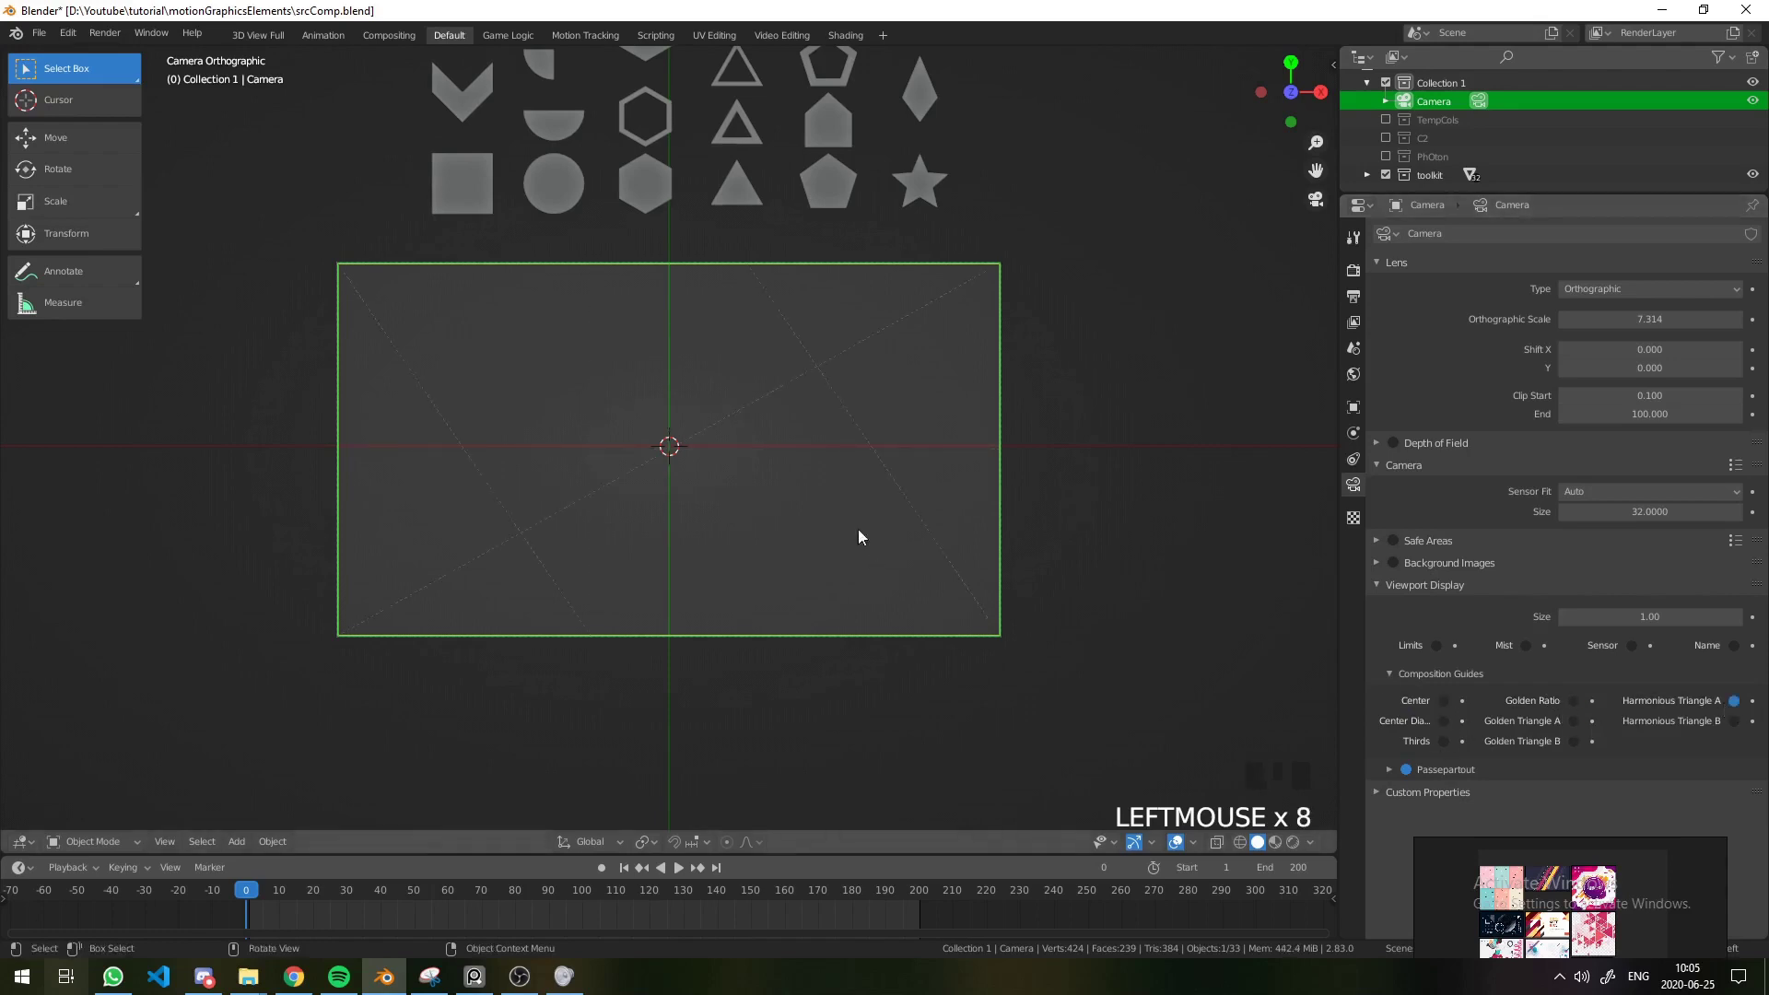
pyautogui.scroll(2, 629, 426)
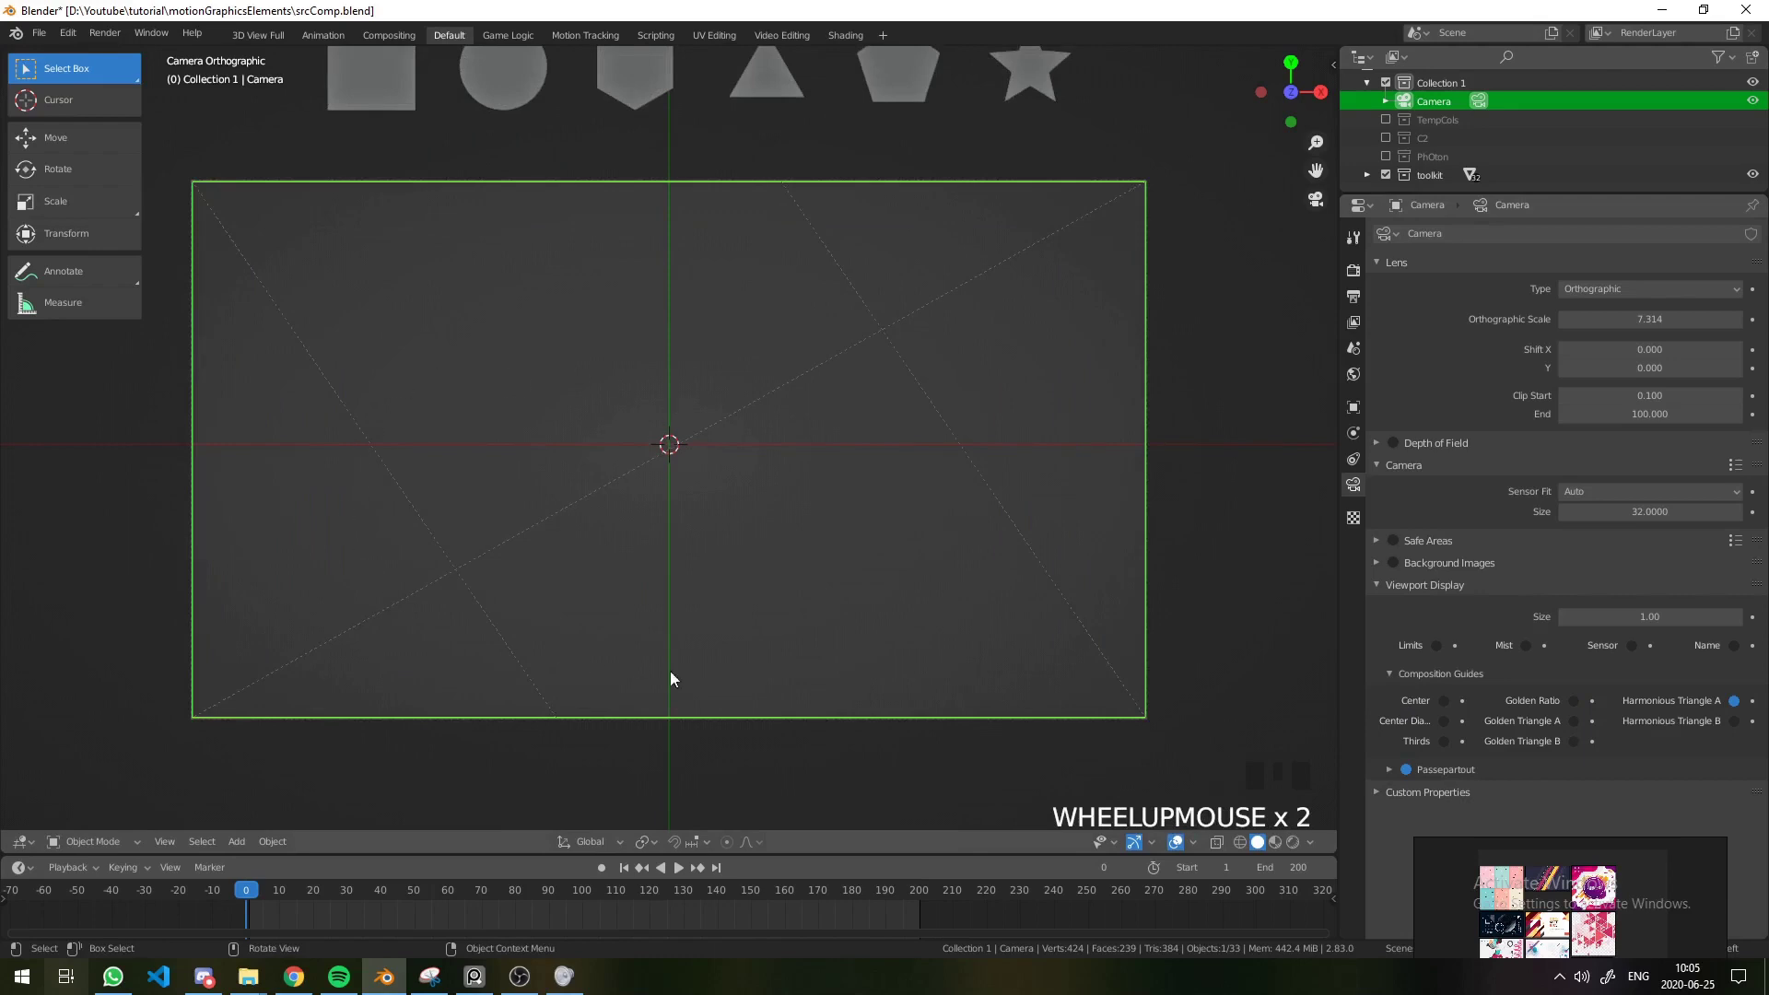
pyautogui.click(1734, 700)
# Step: Try the Golden Triangle A guide and leave only the camera's Golden Ratio composition guide enabled
pyautogui.click(1574, 700)
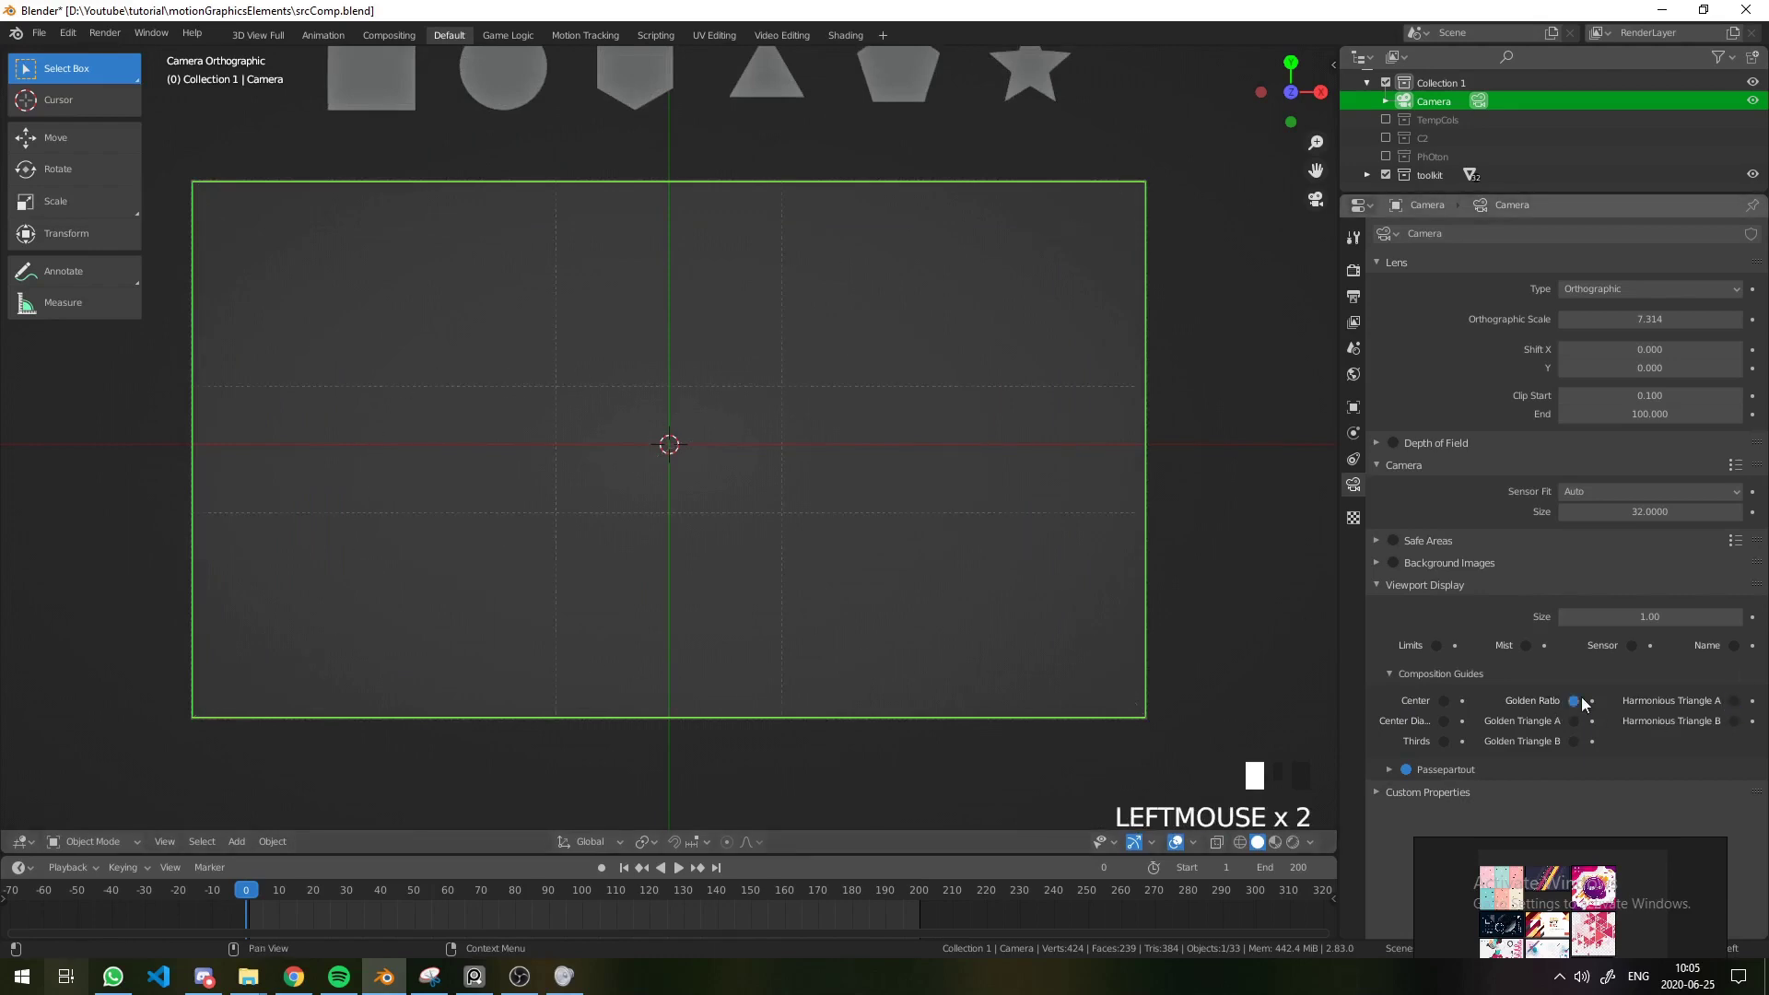
pyautogui.click(1731, 701)
pyautogui.click(1573, 700)
pyautogui.click(1574, 720)
pyautogui.click(1573, 722)
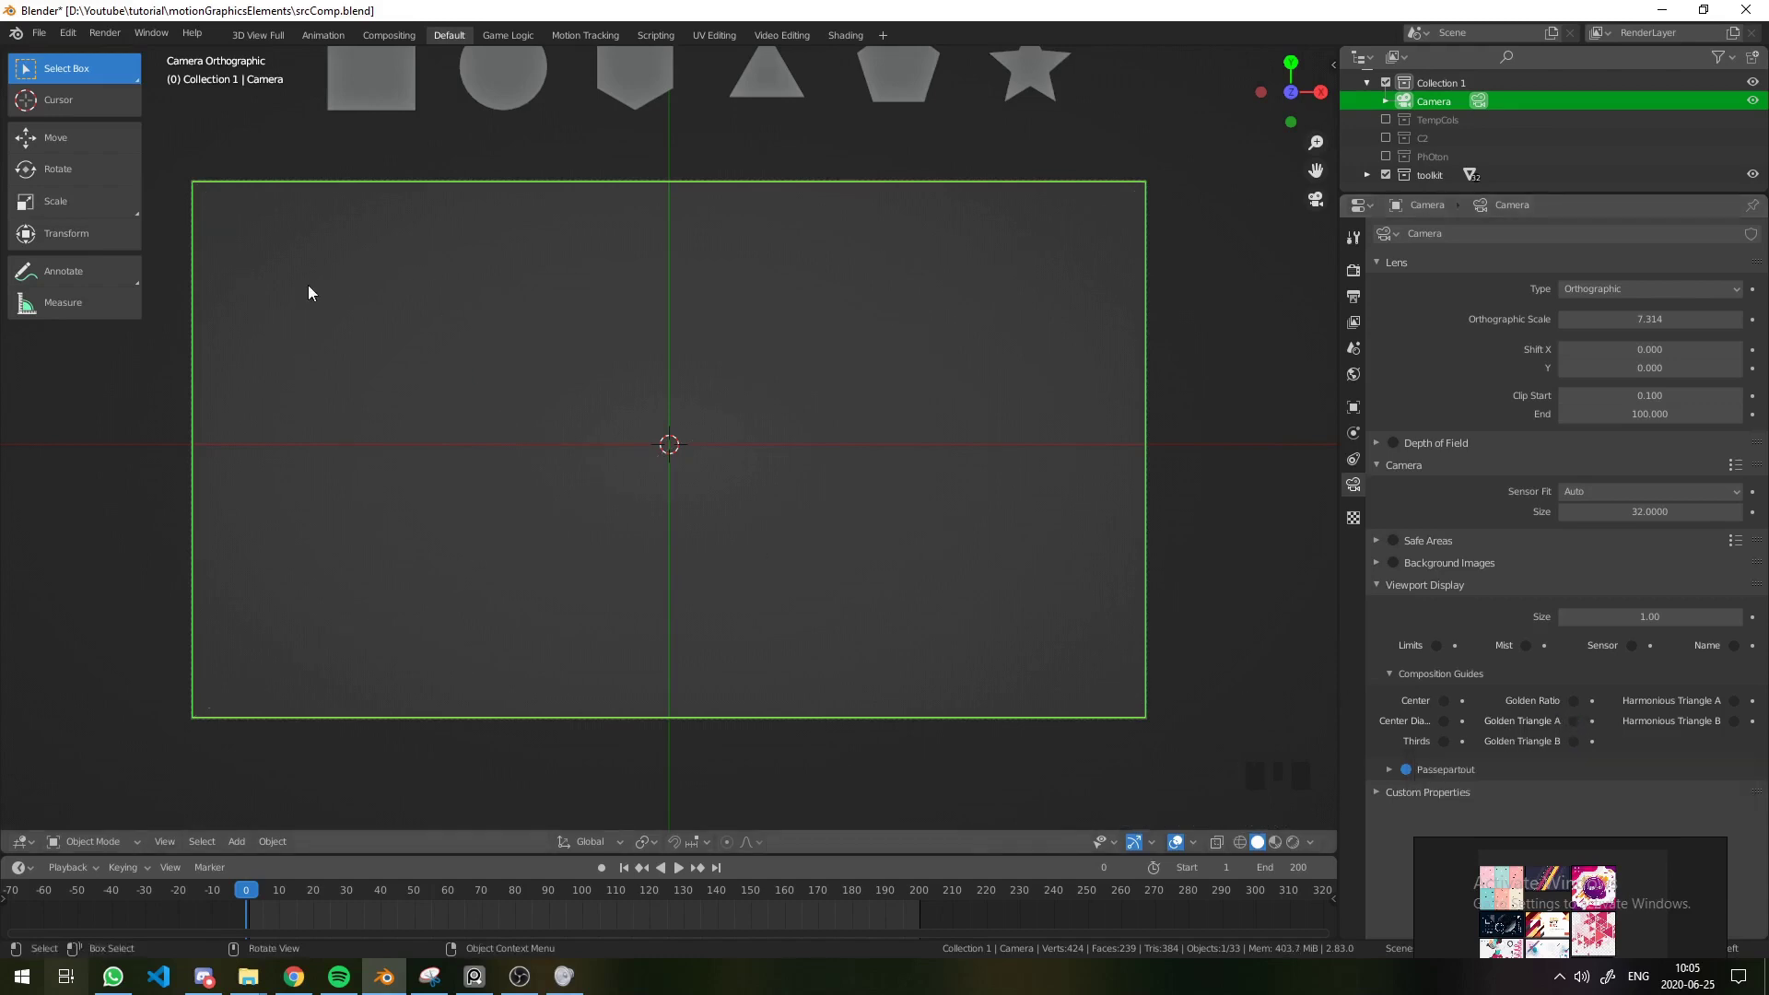
pyautogui.click(1548, 700)
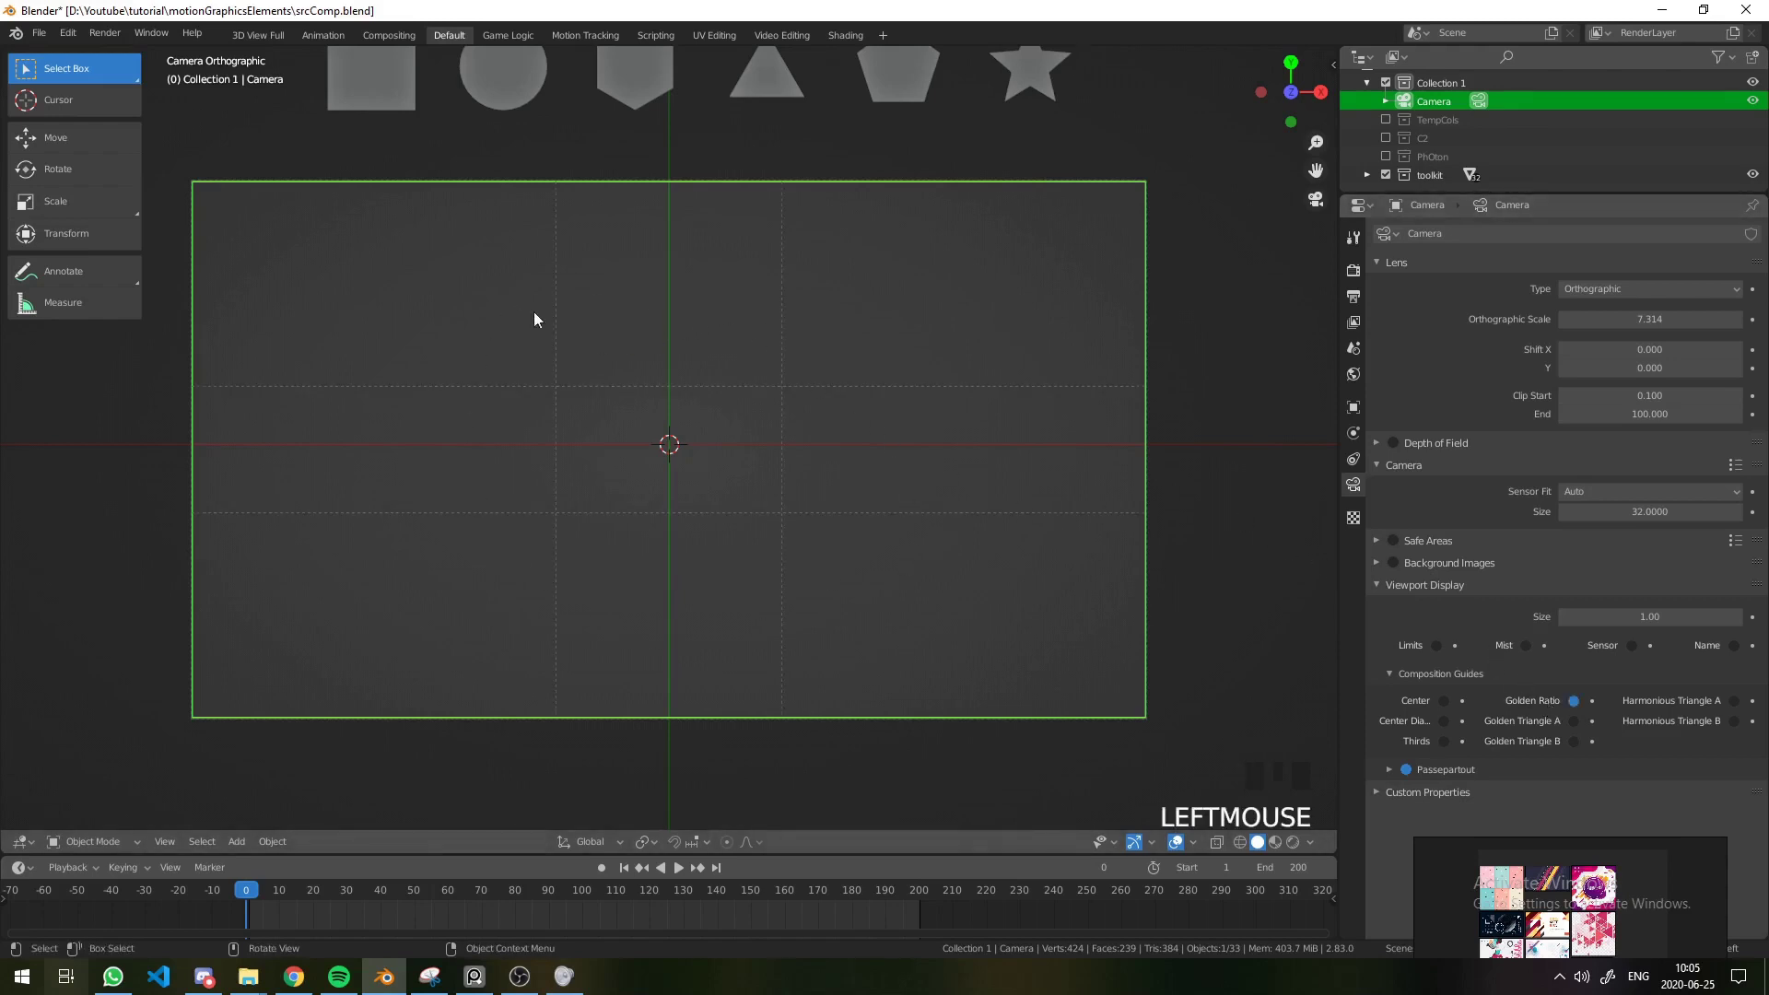
# Step: Lighten the View Overlay color of the 3D Viewport theme in the preferences
pyautogui.click(68, 34)
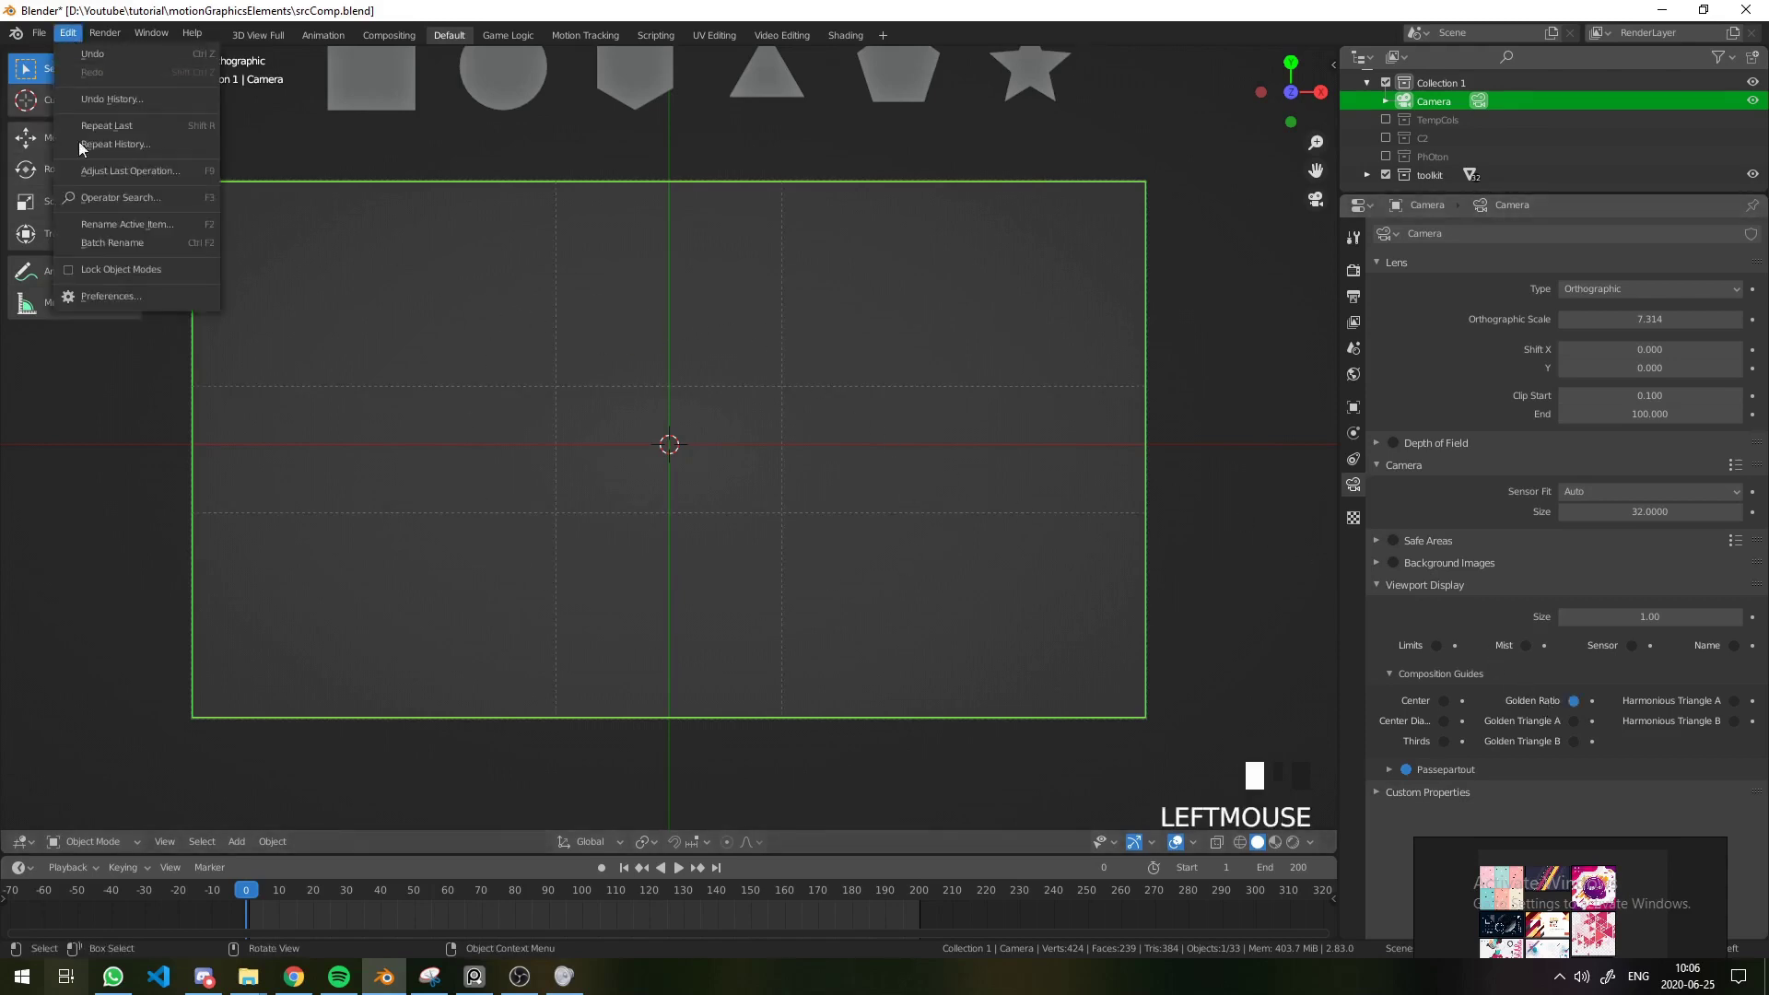
pyautogui.click(105, 295)
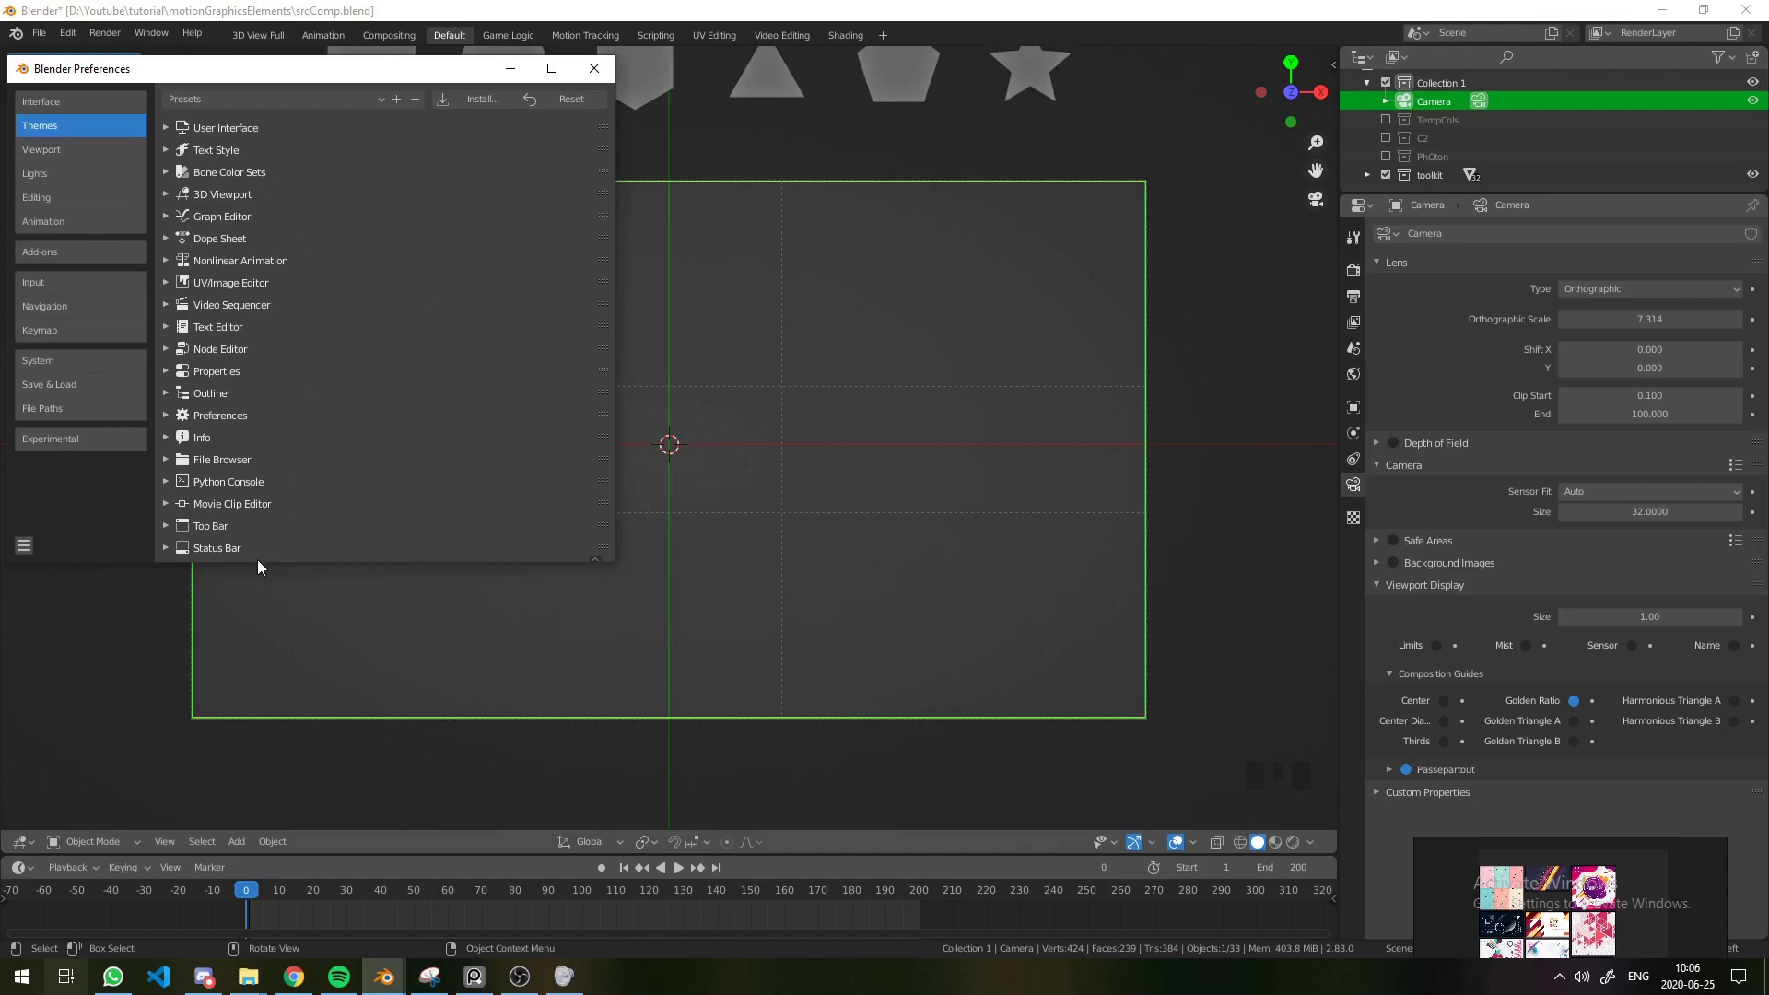
pyautogui.click(166, 195)
pyautogui.scroll(-12, 427, 394)
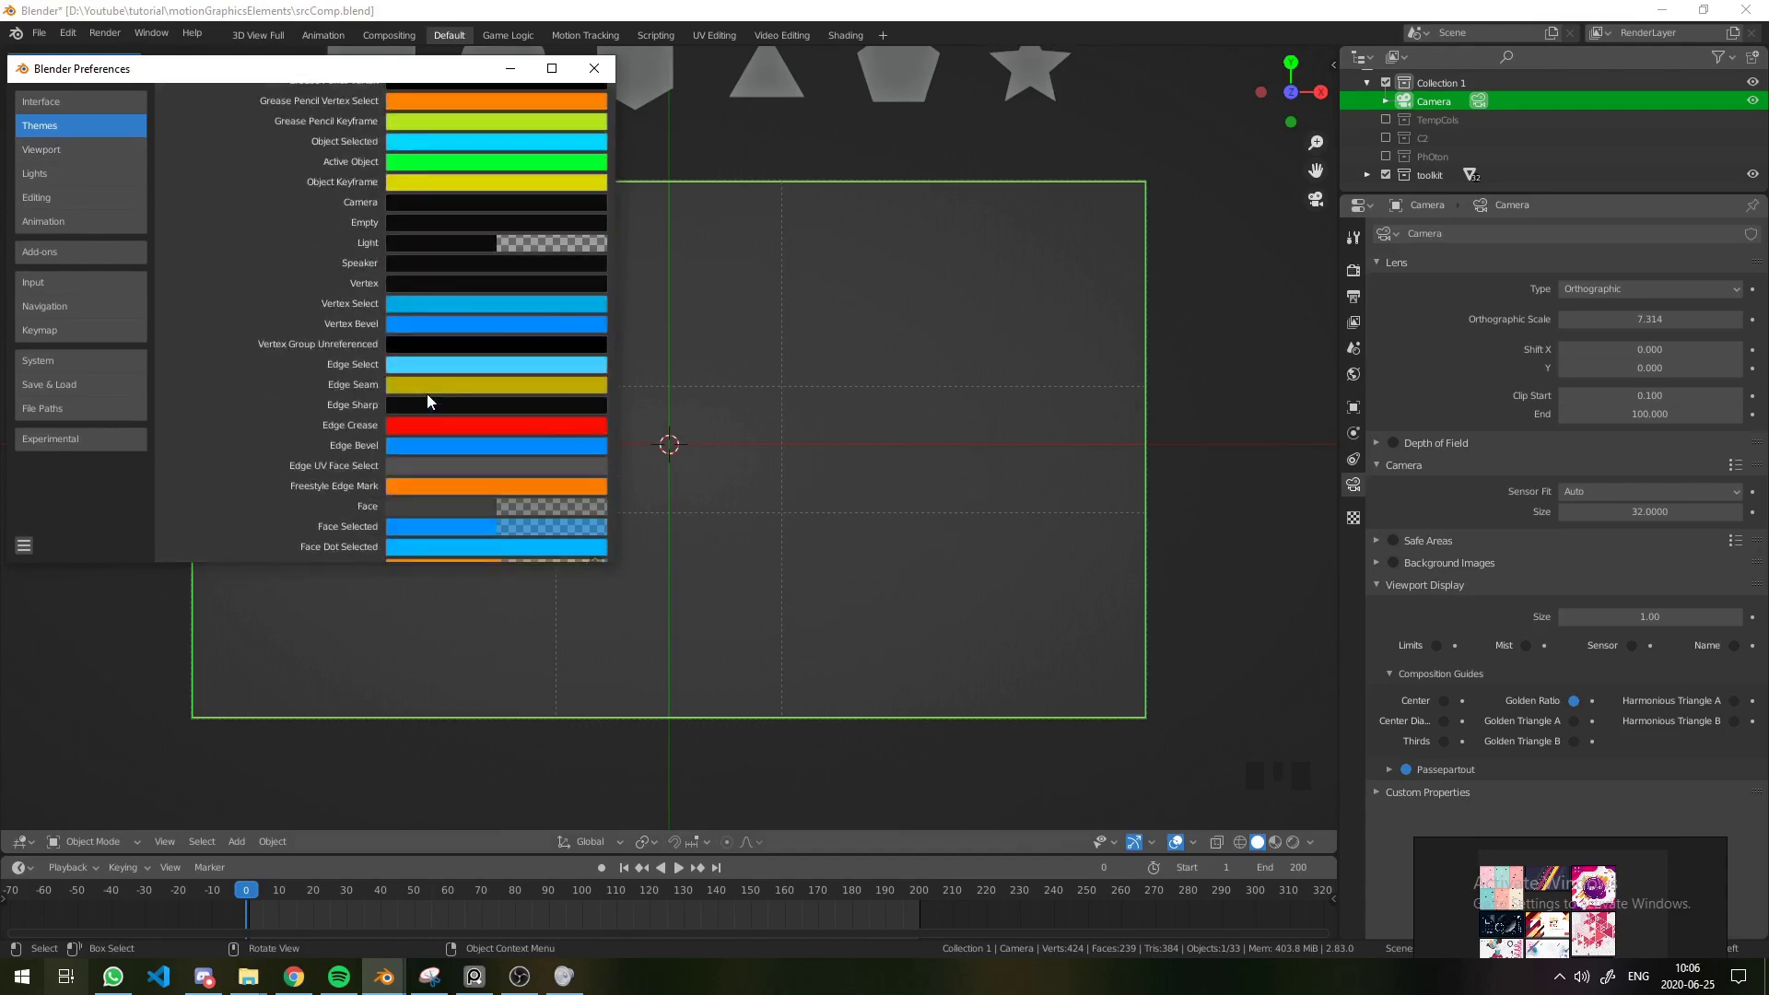
pyautogui.scroll(-10, 439, 413)
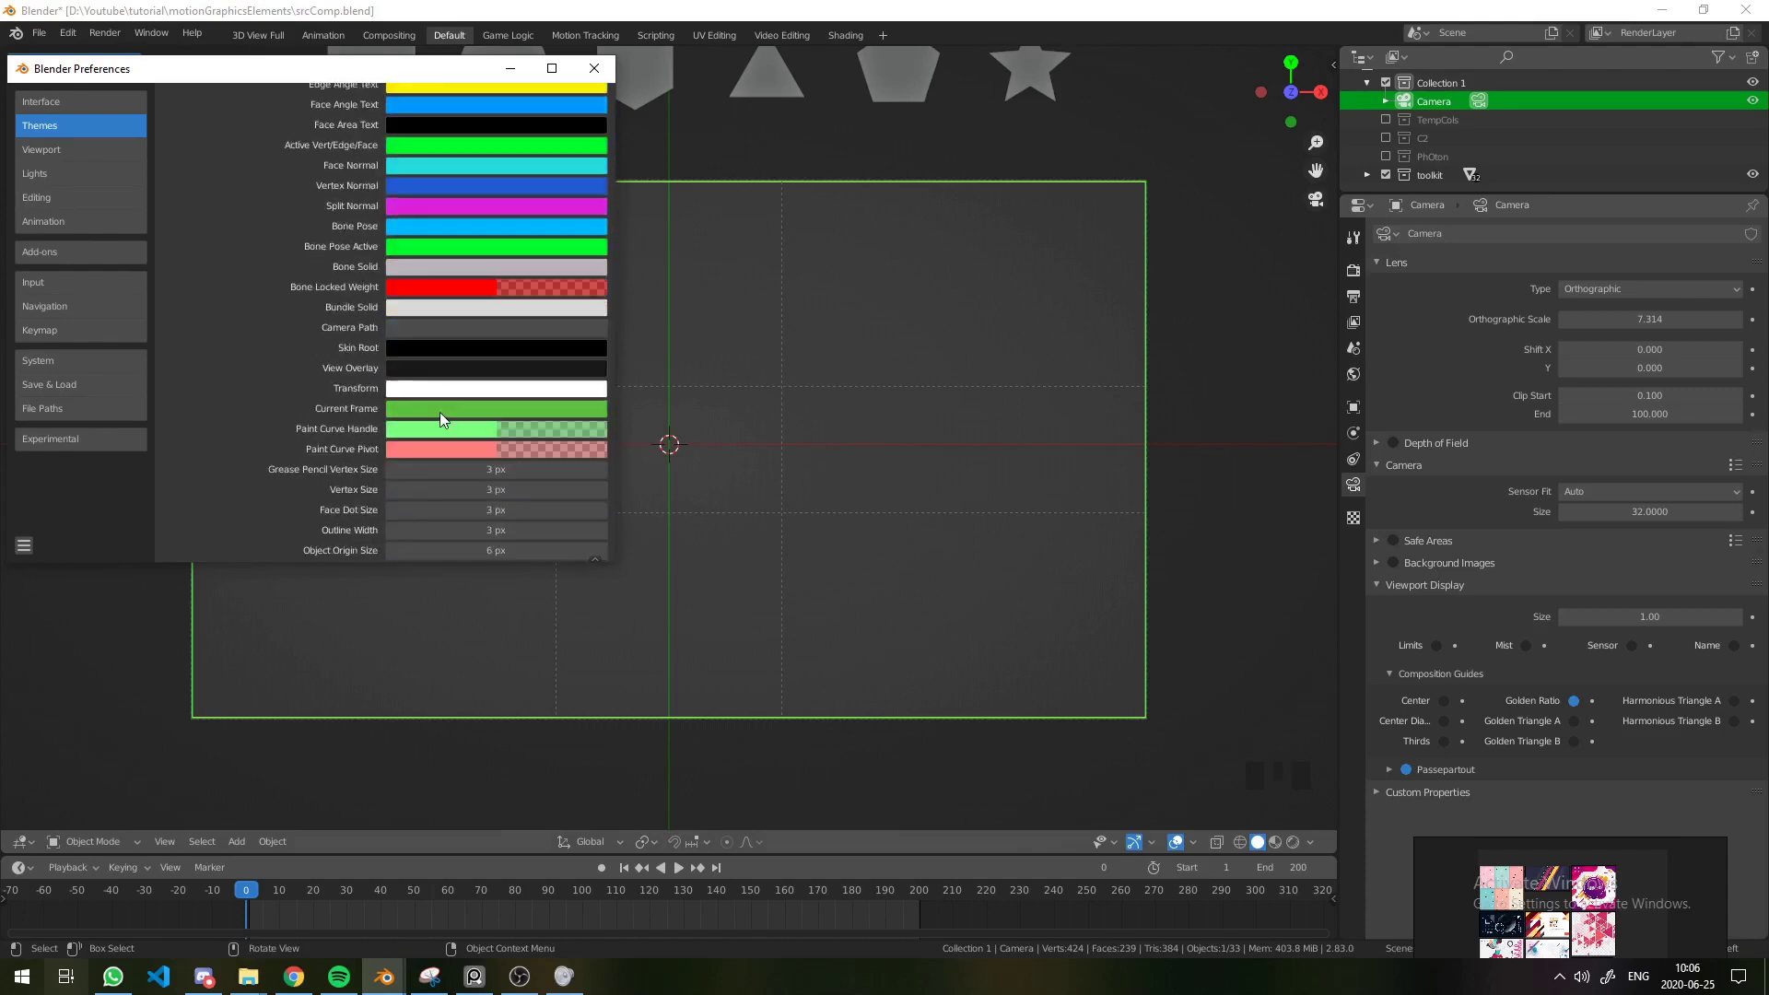
pyautogui.click(446, 372)
pyautogui.click(432, 363)
pyautogui.moveTo(587, 245)
pyautogui.mouseDown()
pyautogui.moveTo(590, 124)
pyautogui.moveTo(589, 255)
pyautogui.moveTo(589, 138)
pyautogui.moveTo(589, 229)
pyautogui.mouseUp()
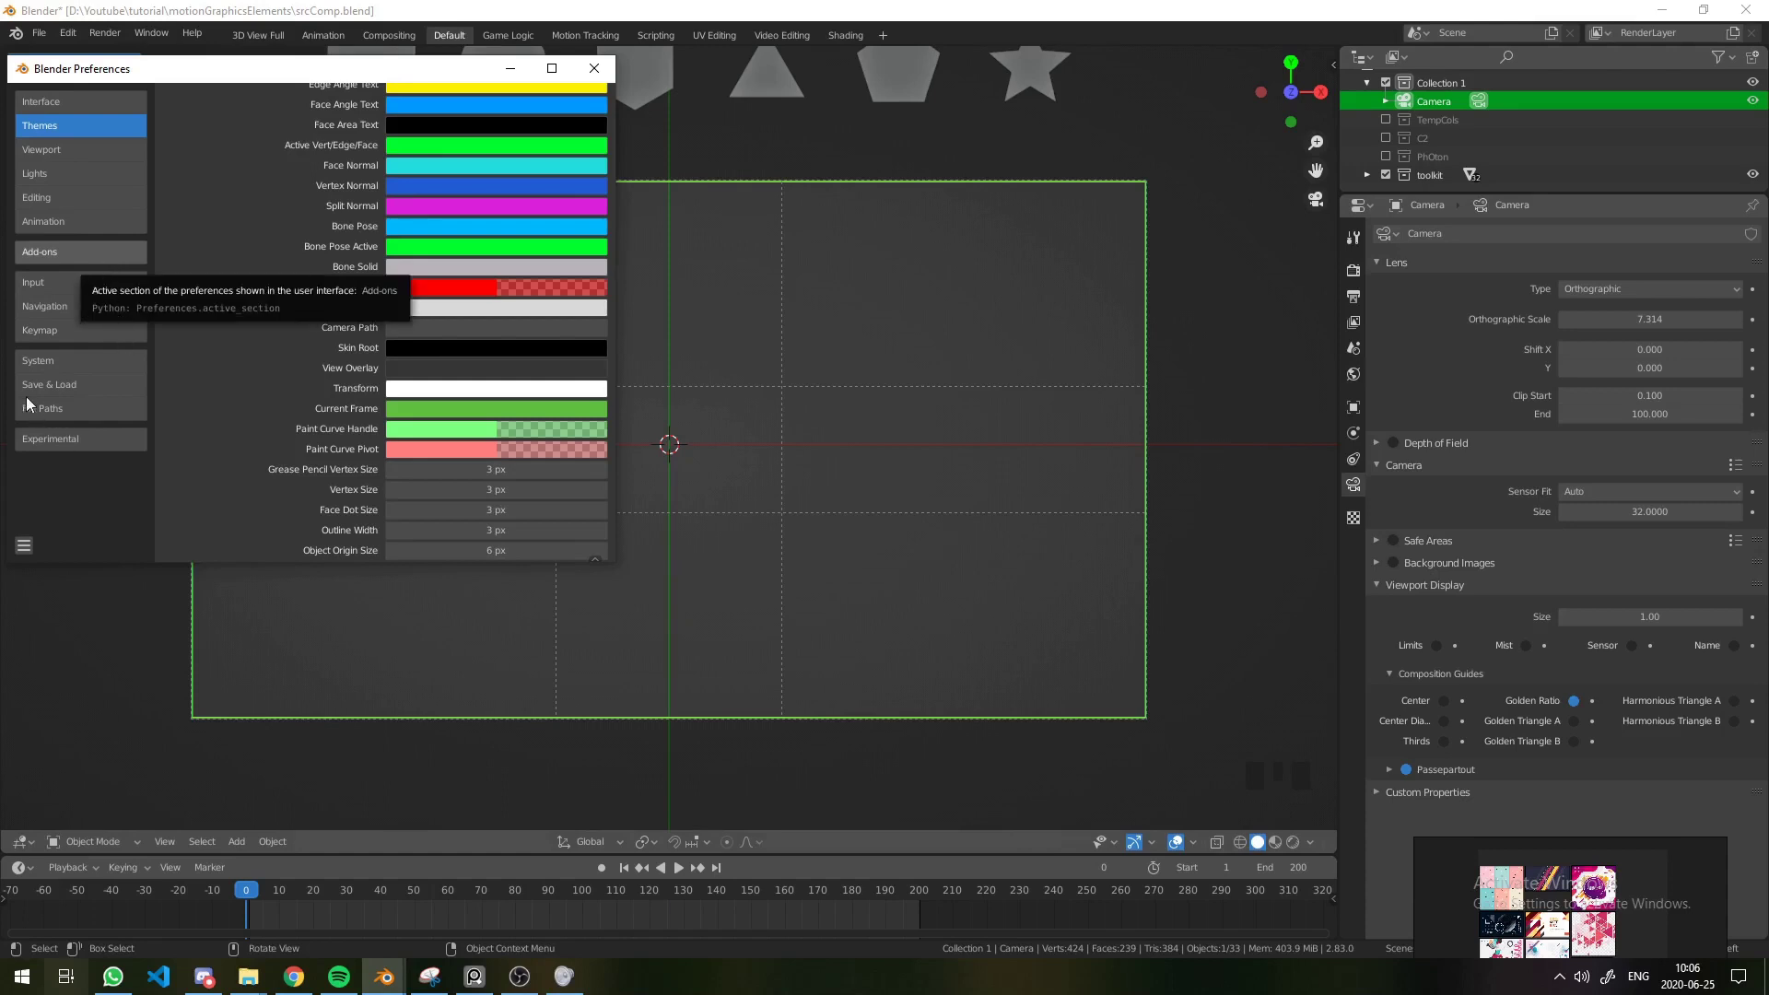
# Step: Search the add-ons for "bool", examine the details of Object: Bool Tool, and close the preferences
pyautogui.click(55, 252)
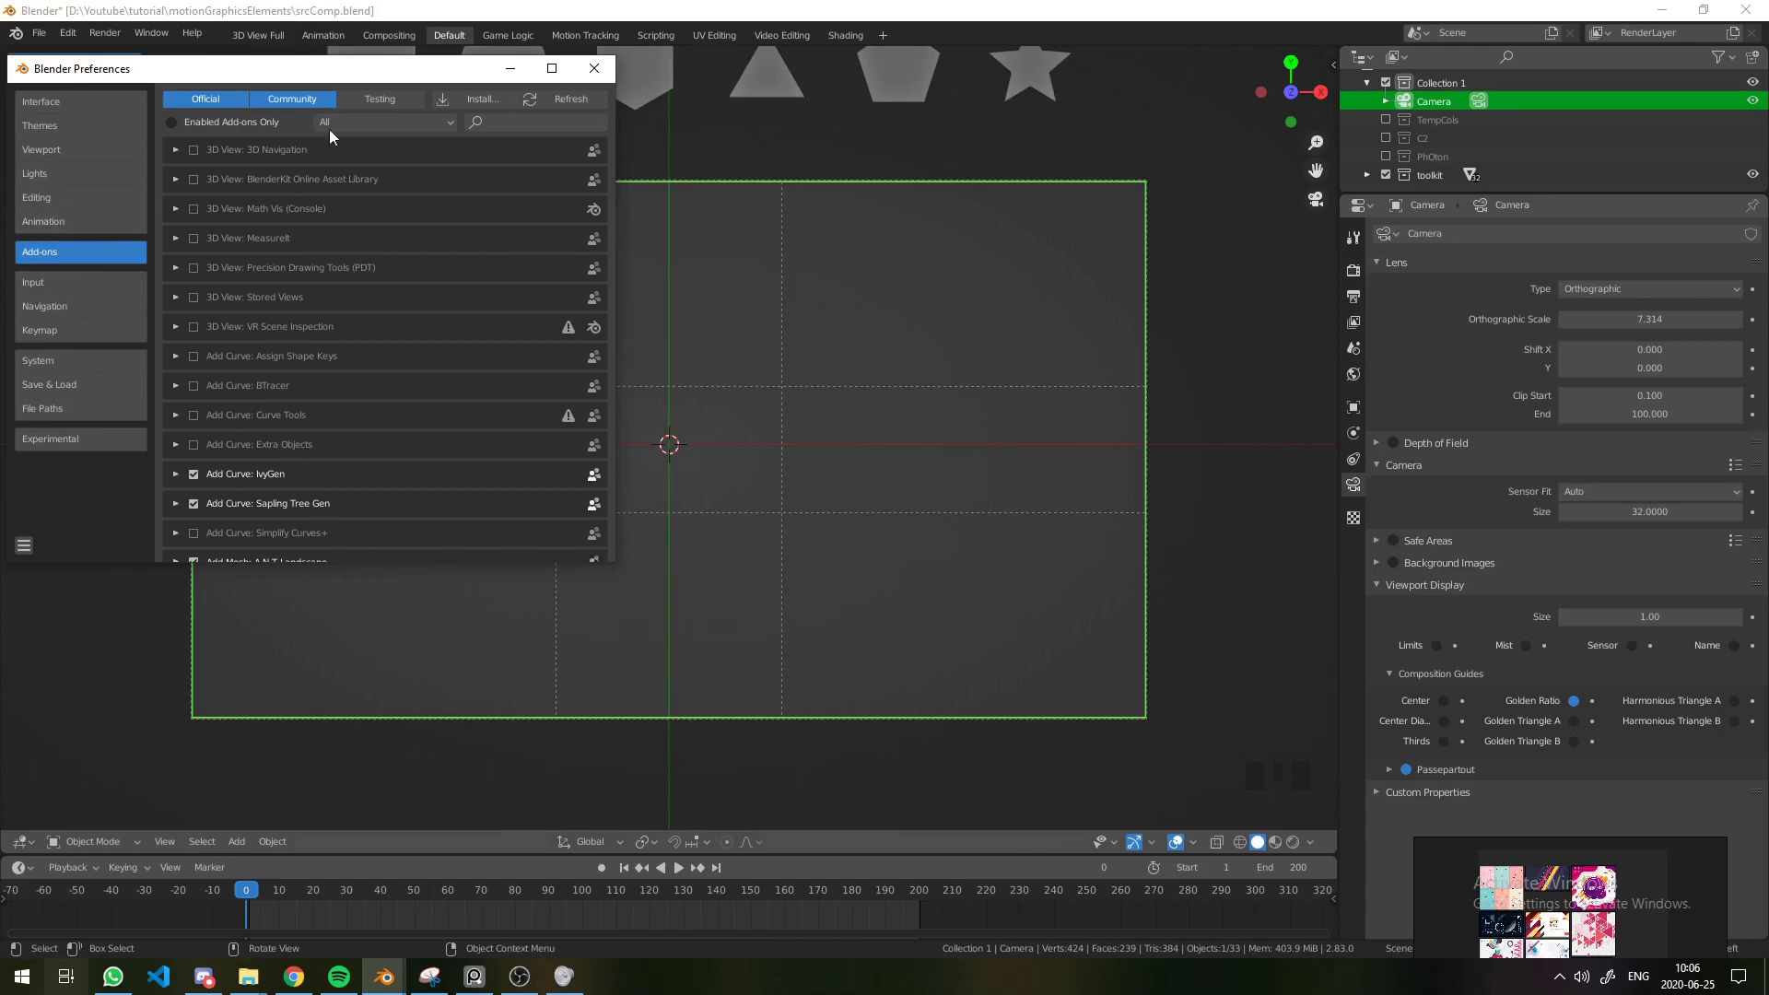
pyautogui.click(516, 121)
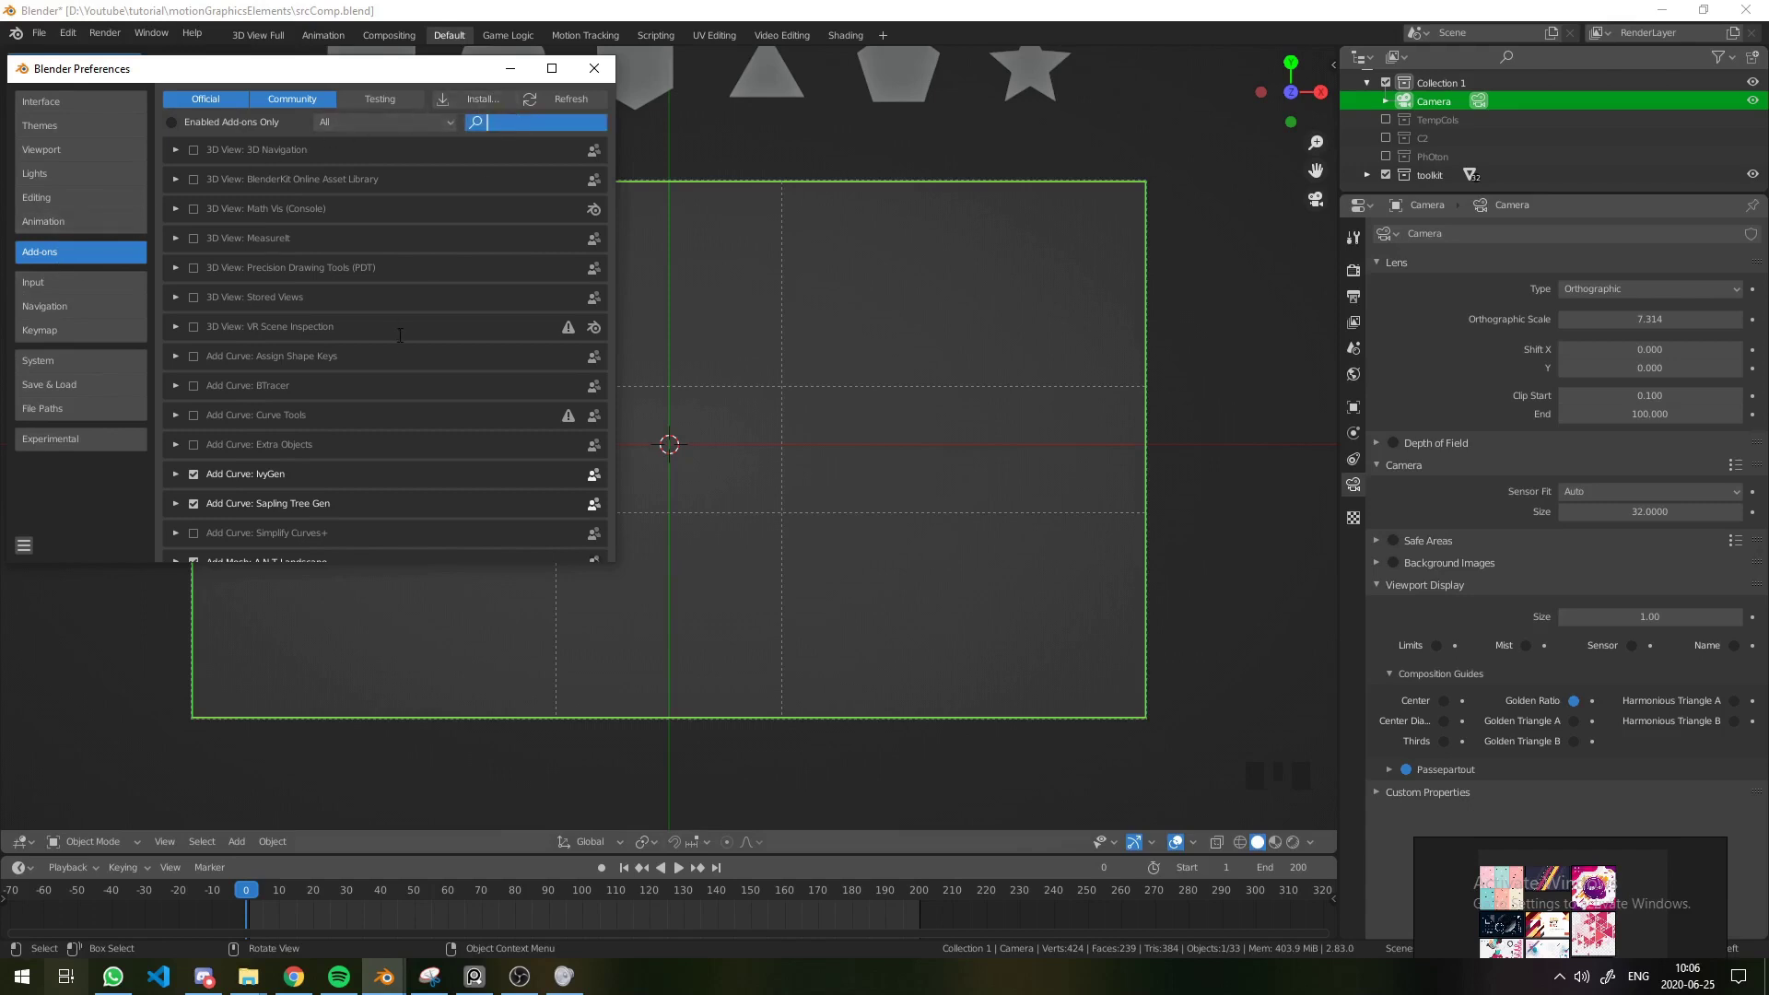
pyautogui.write('boo')
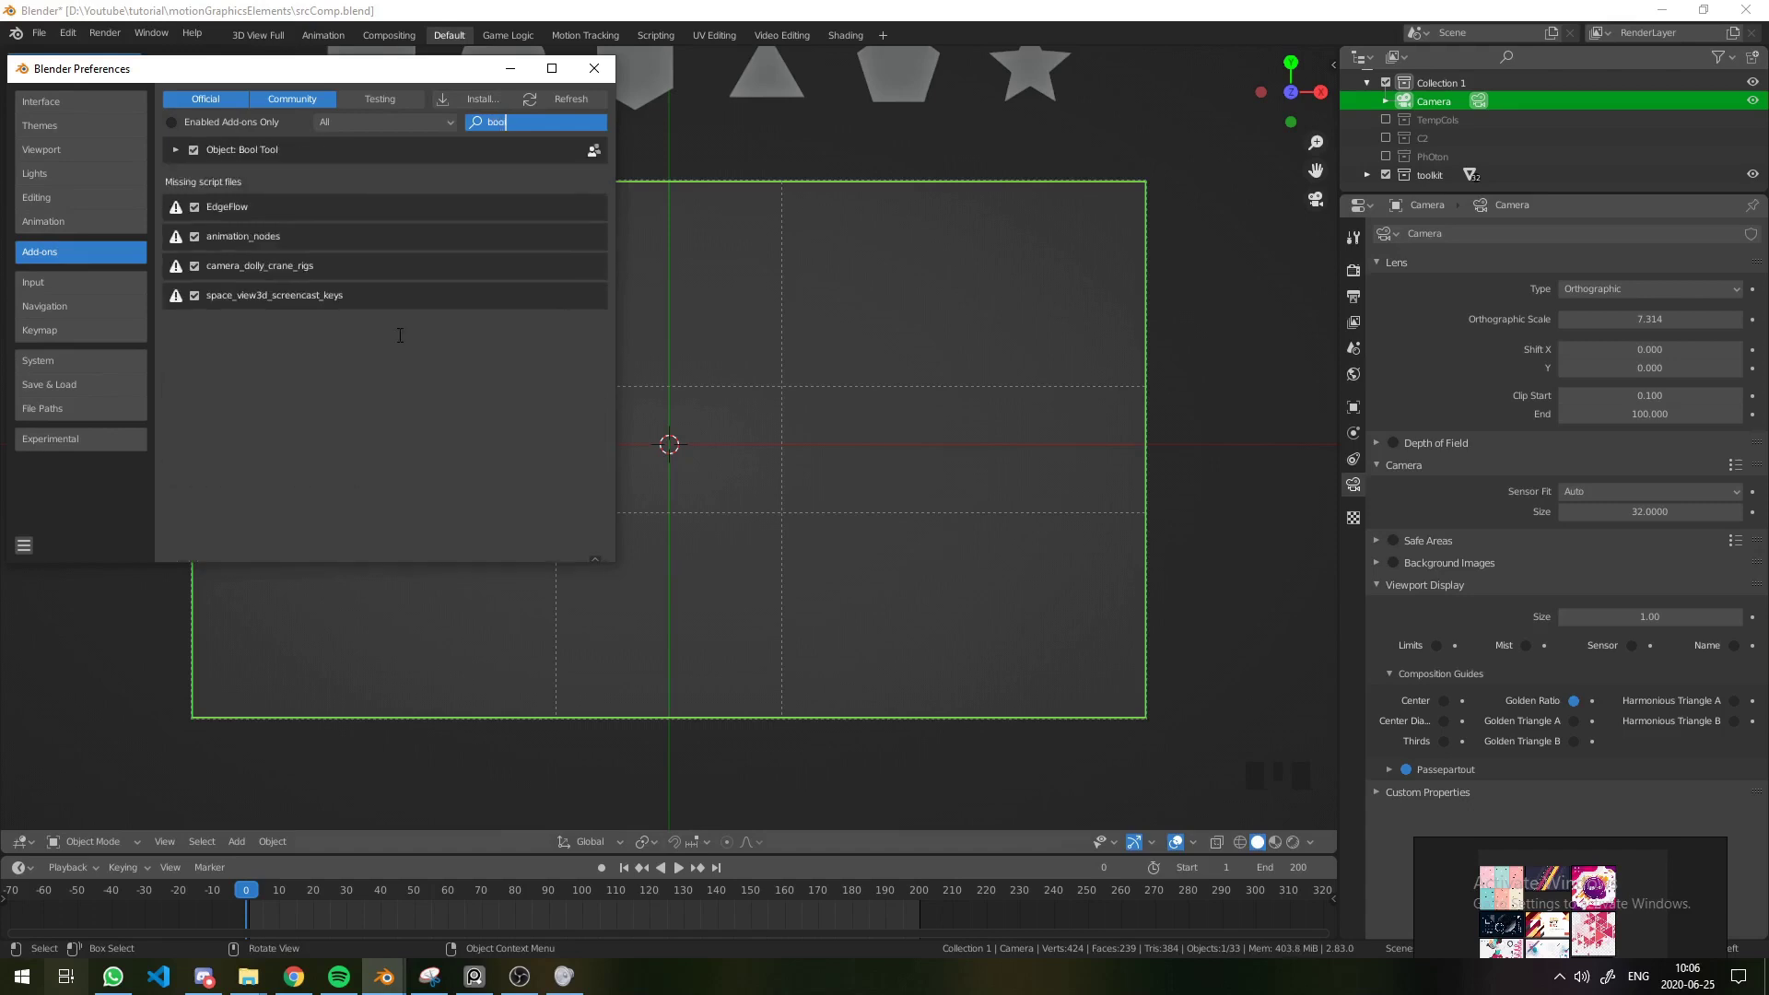
pyautogui.write('l')
pyautogui.press('Return')
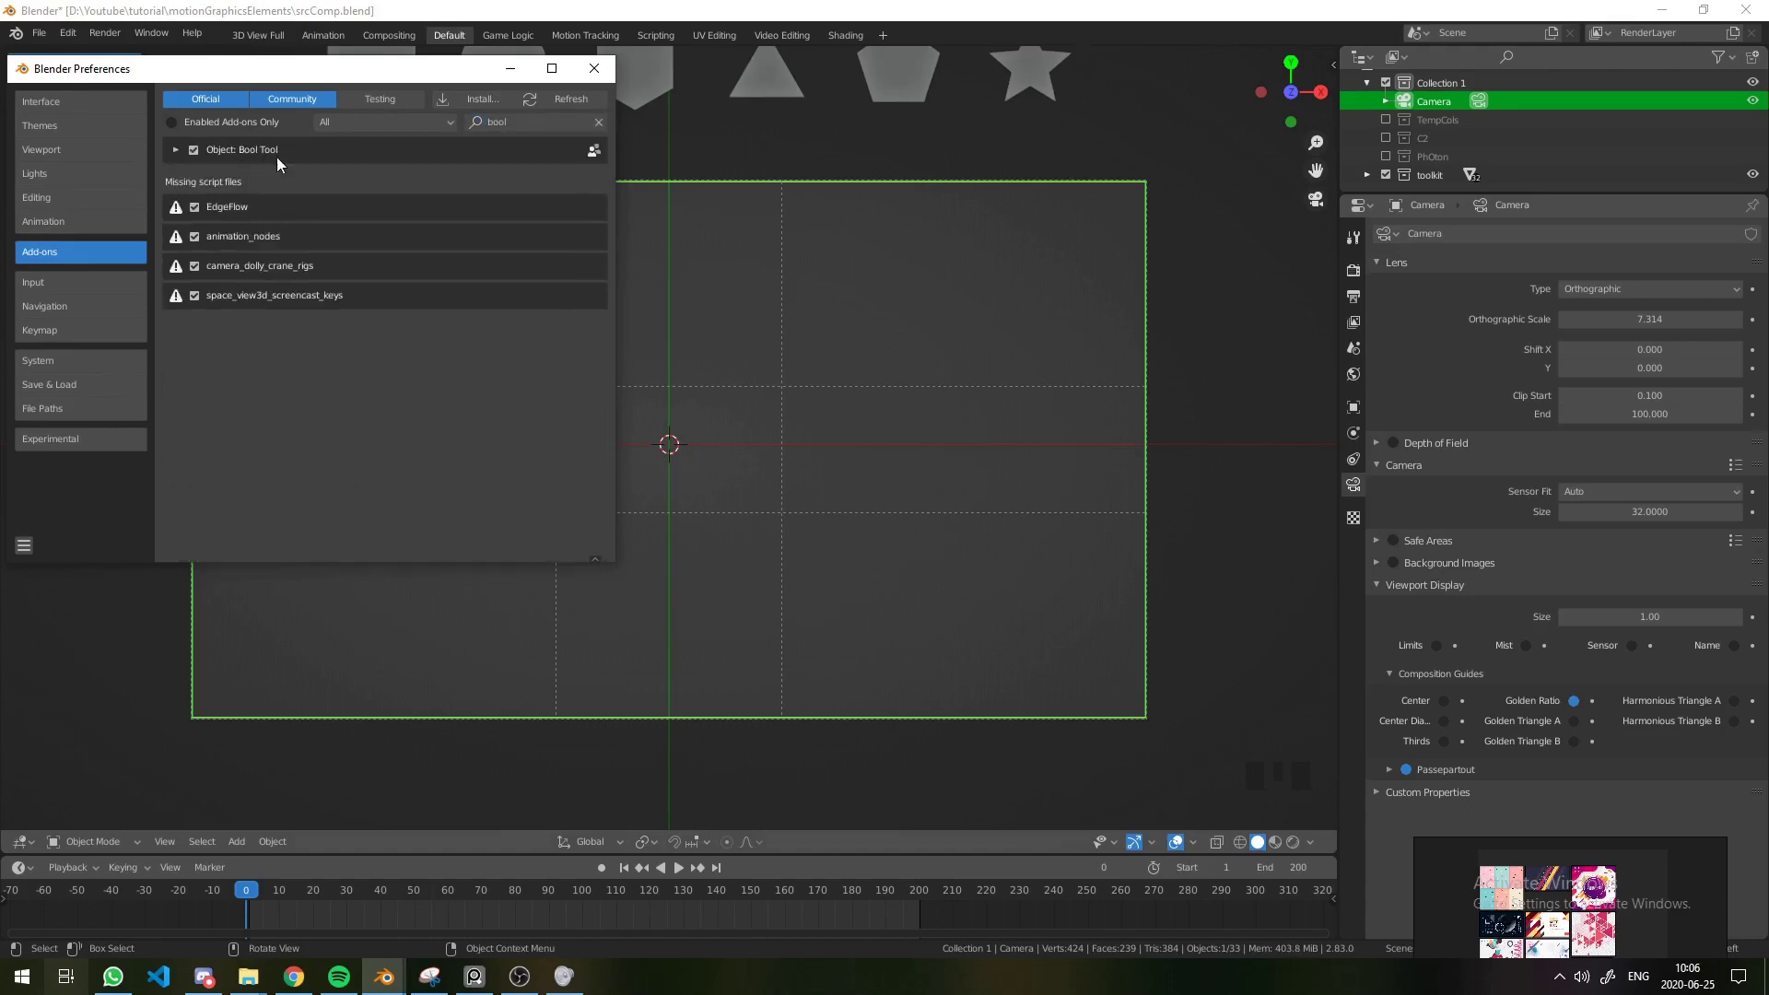
pyautogui.click(177, 151)
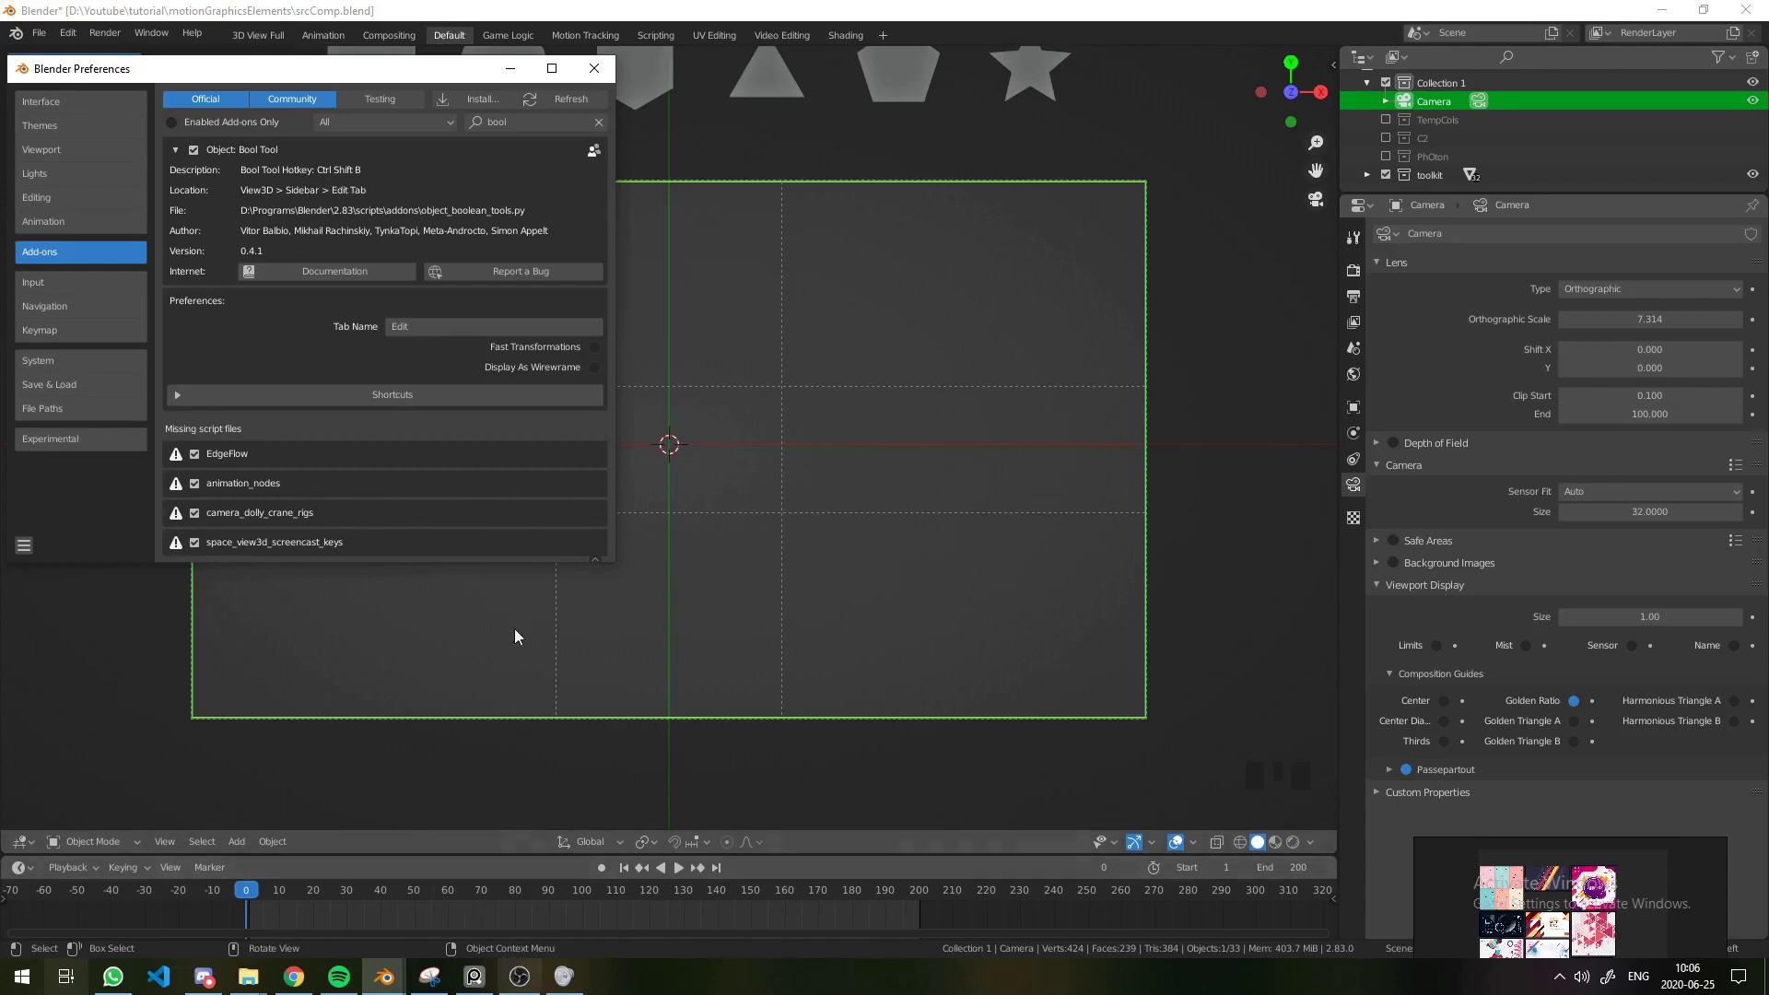
pyautogui.hotkey('alt', 'F4')
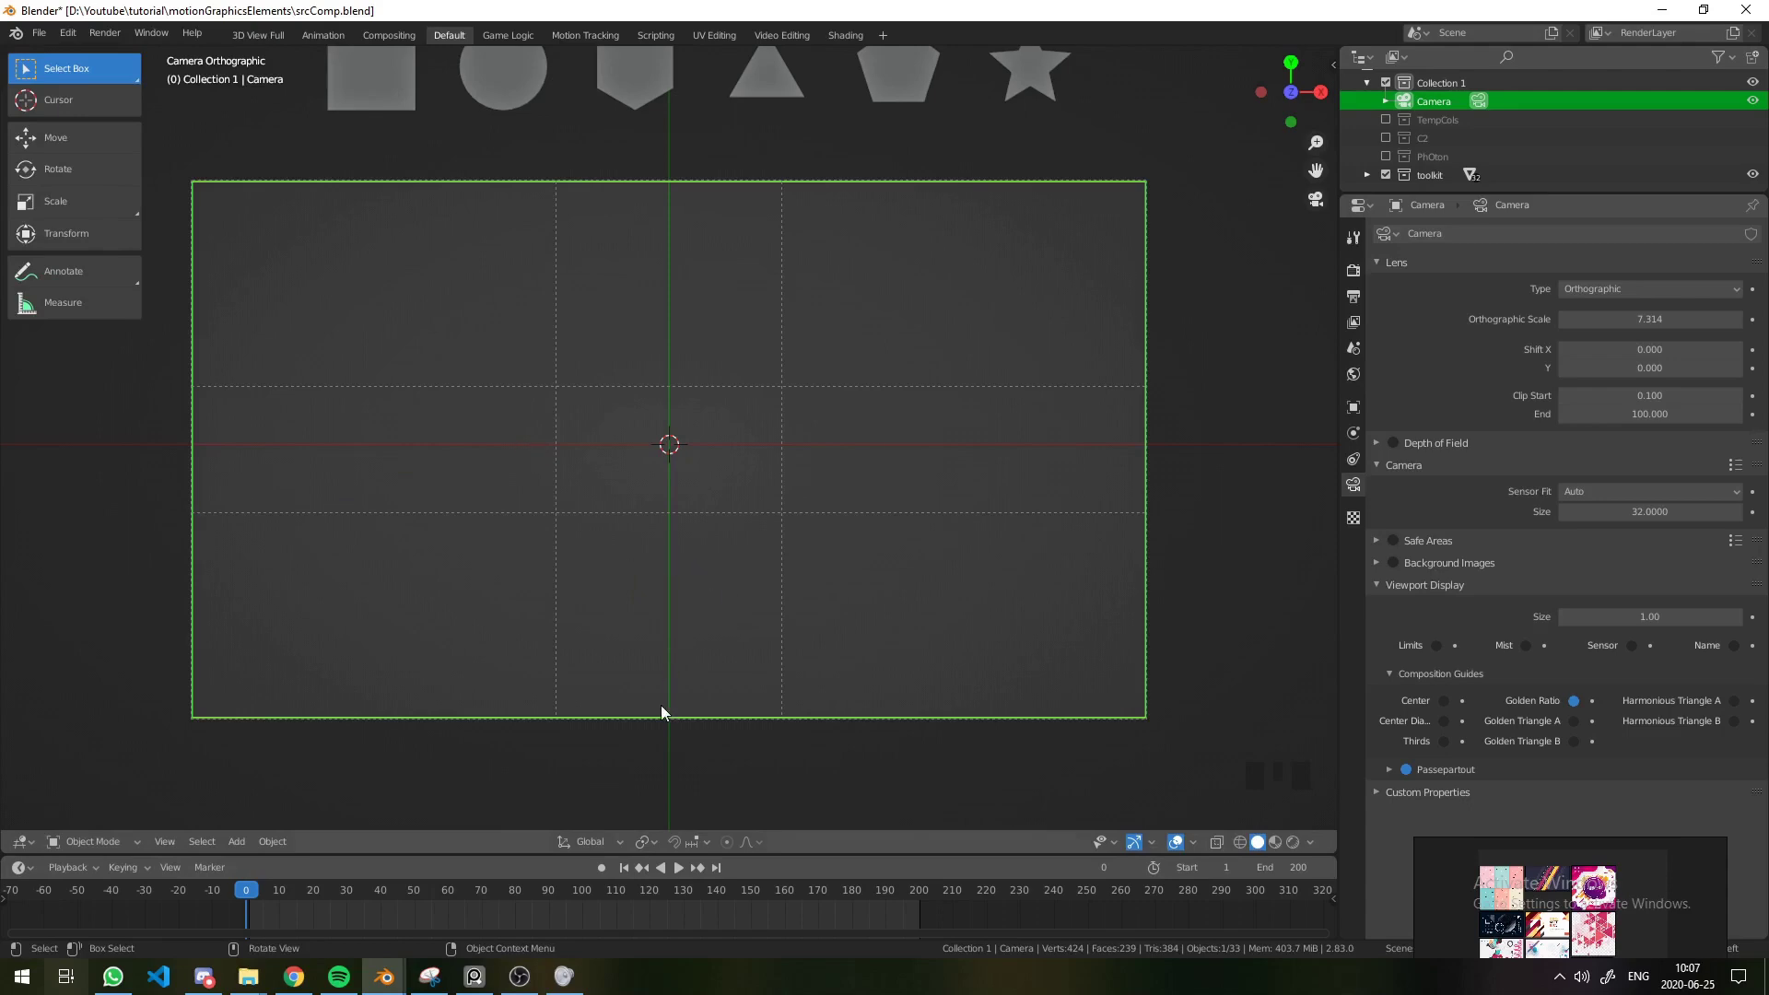
# Step: Clear the camera's rotation and location so it sits unrotated at the world origin
pyautogui.click(539, 976)
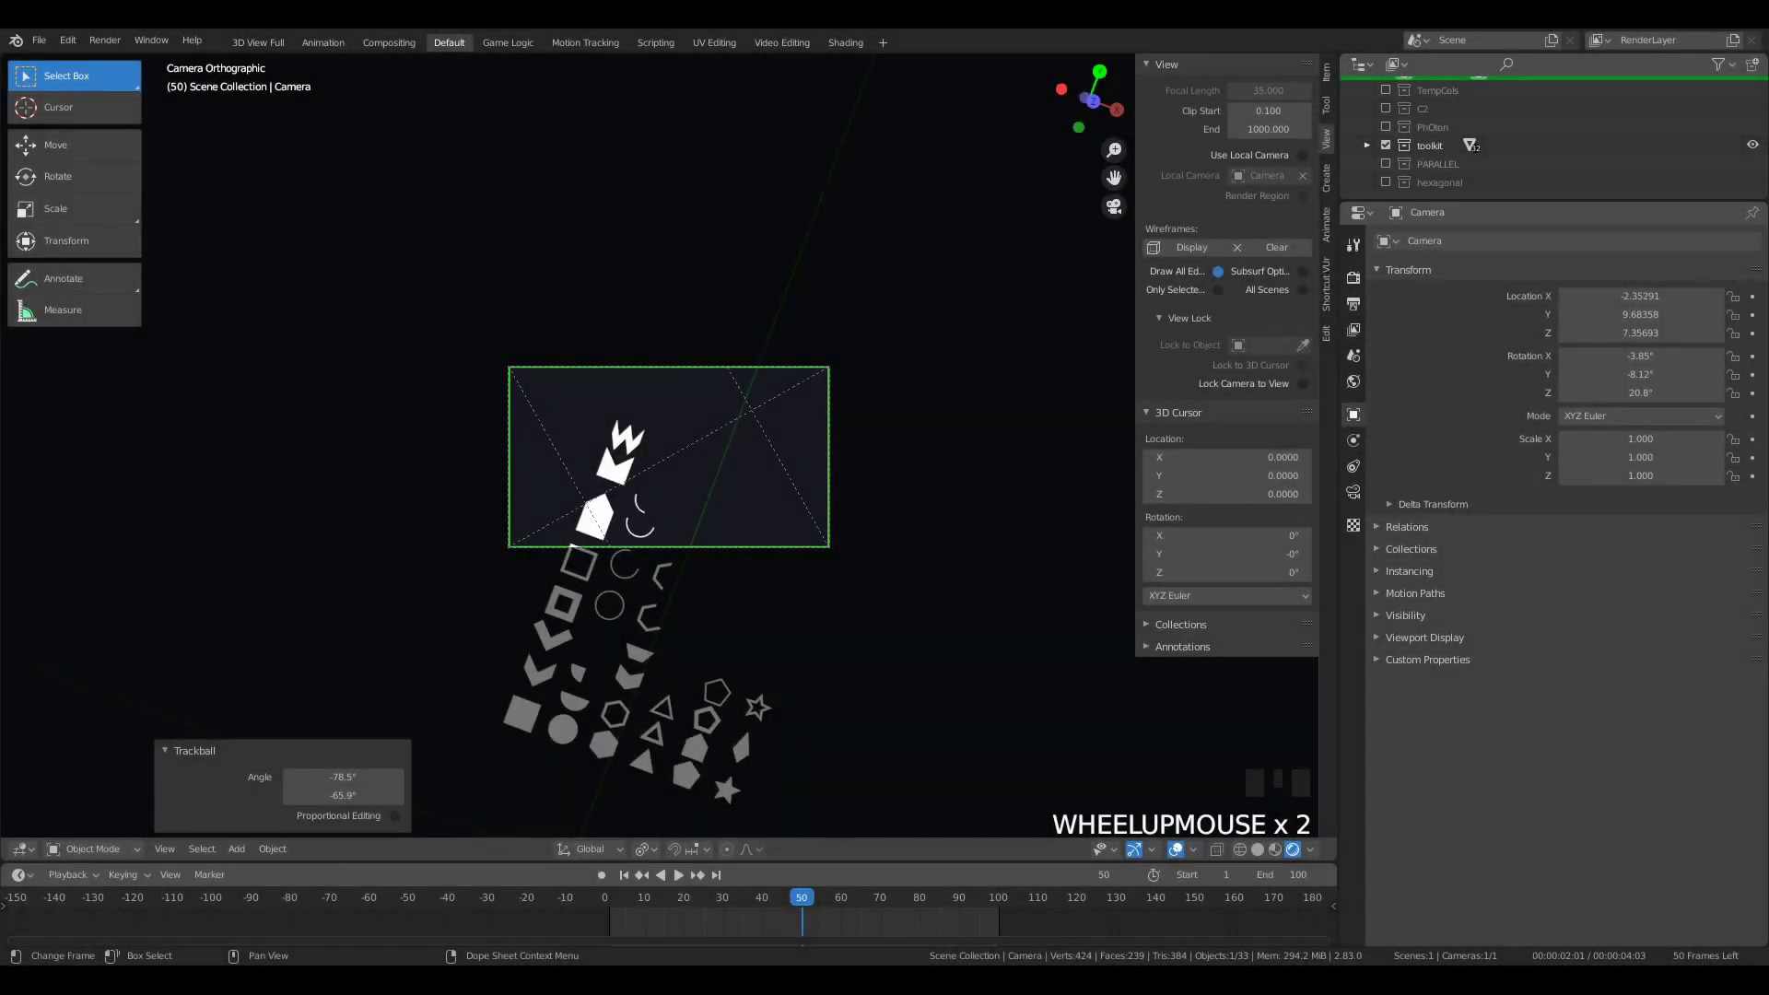
pyautogui.hotkey('alt', 'r')
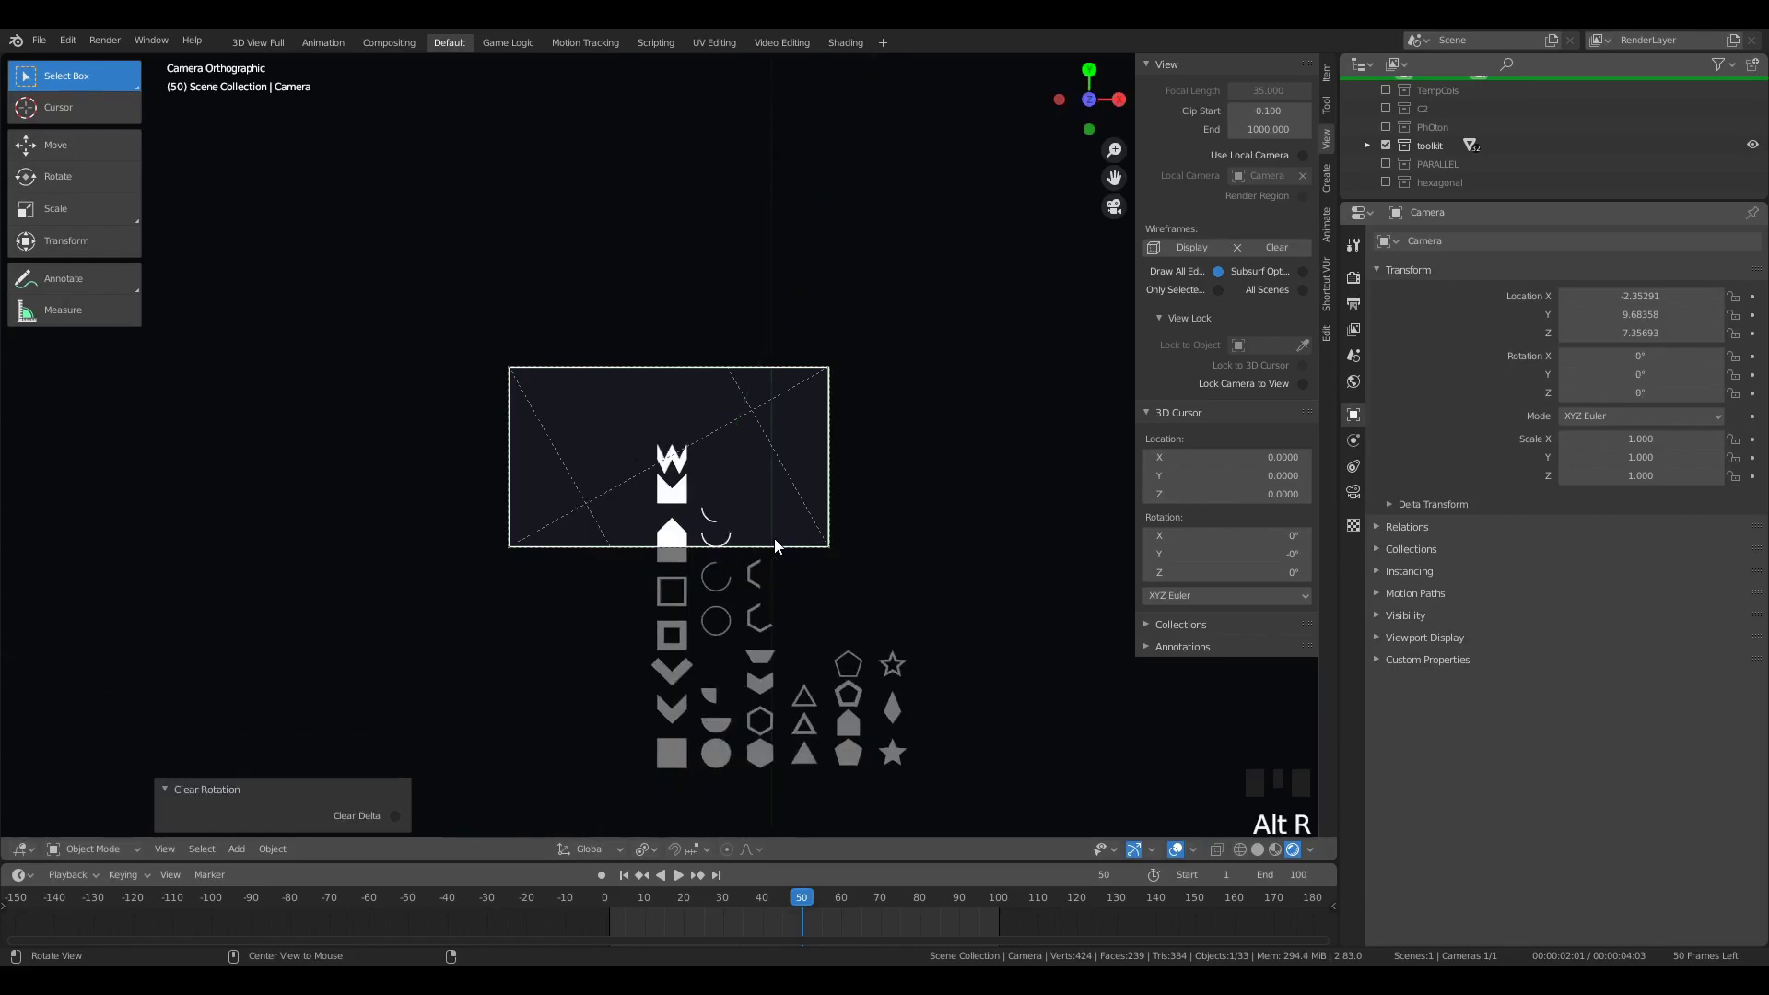
pyautogui.hotkey('alt', 'g')
# Step: Raise the camera about 5.45 along Z and switch to the camera view
pyautogui.scroll(-13, 899, 469)
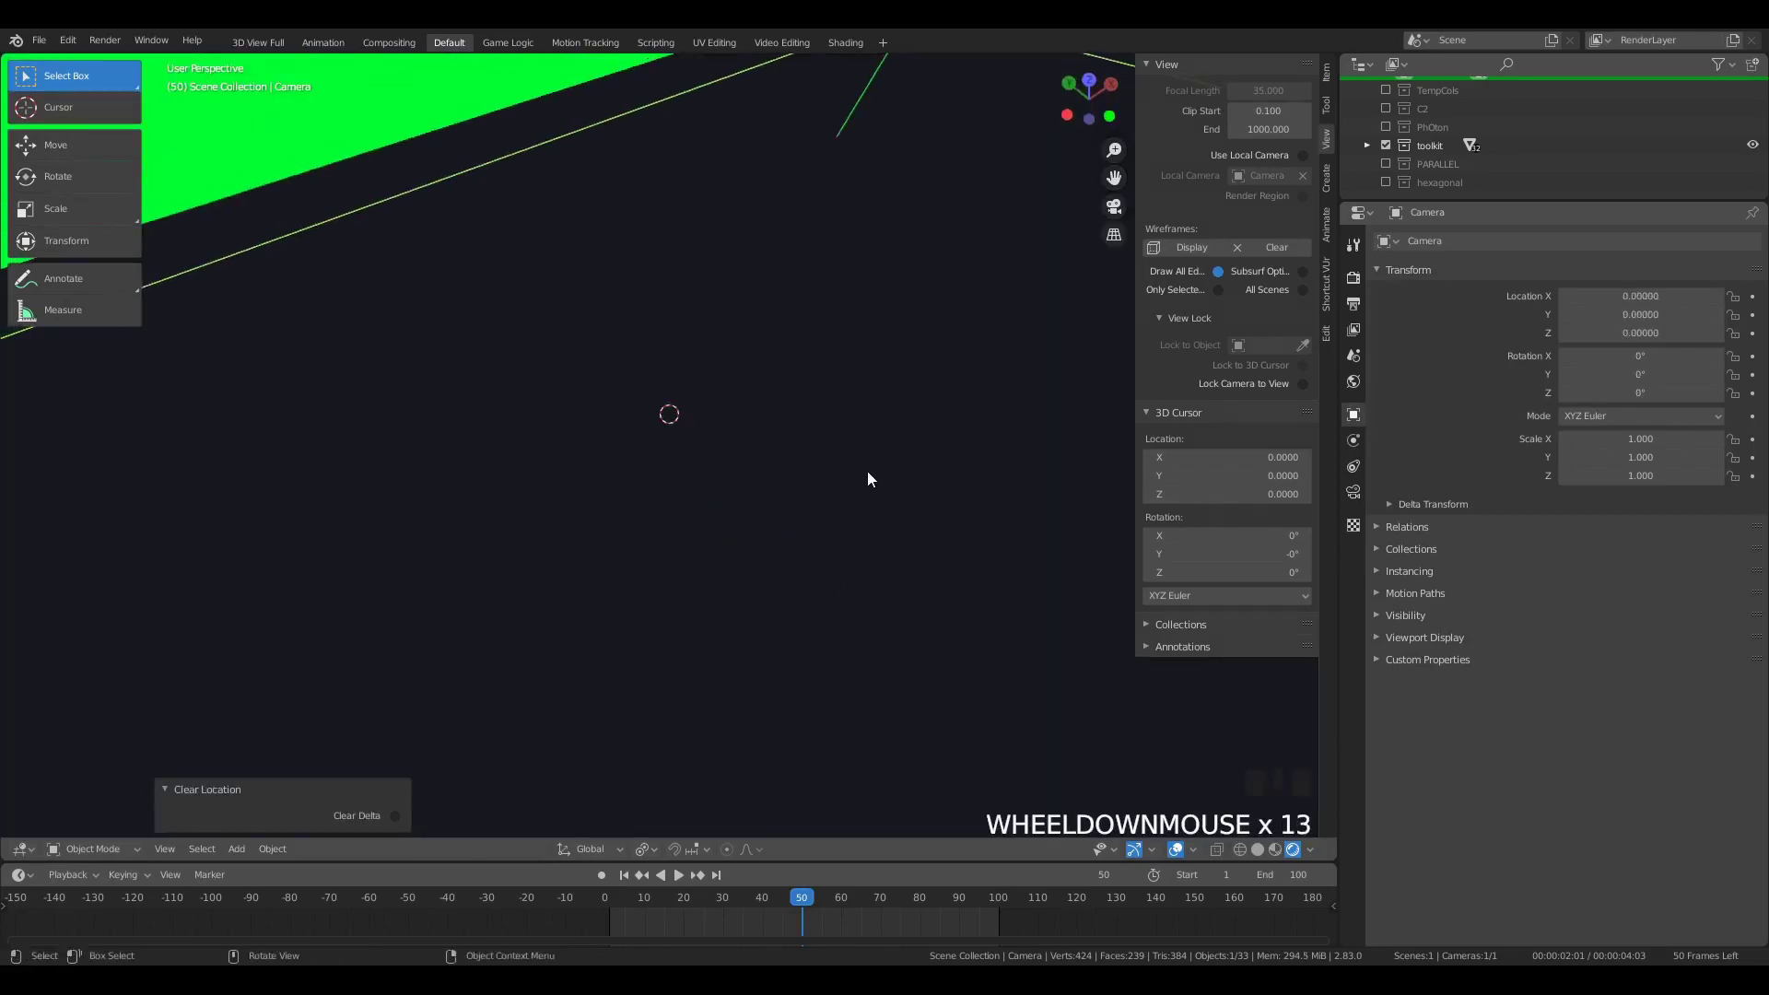
pyautogui.scroll(-12, 867, 478)
pyautogui.moveTo(829, 494); pyautogui.dragTo(789, 534, button='middle')
pyautogui.scroll(-5, 790, 534)
pyautogui.scroll(4, 781, 534)
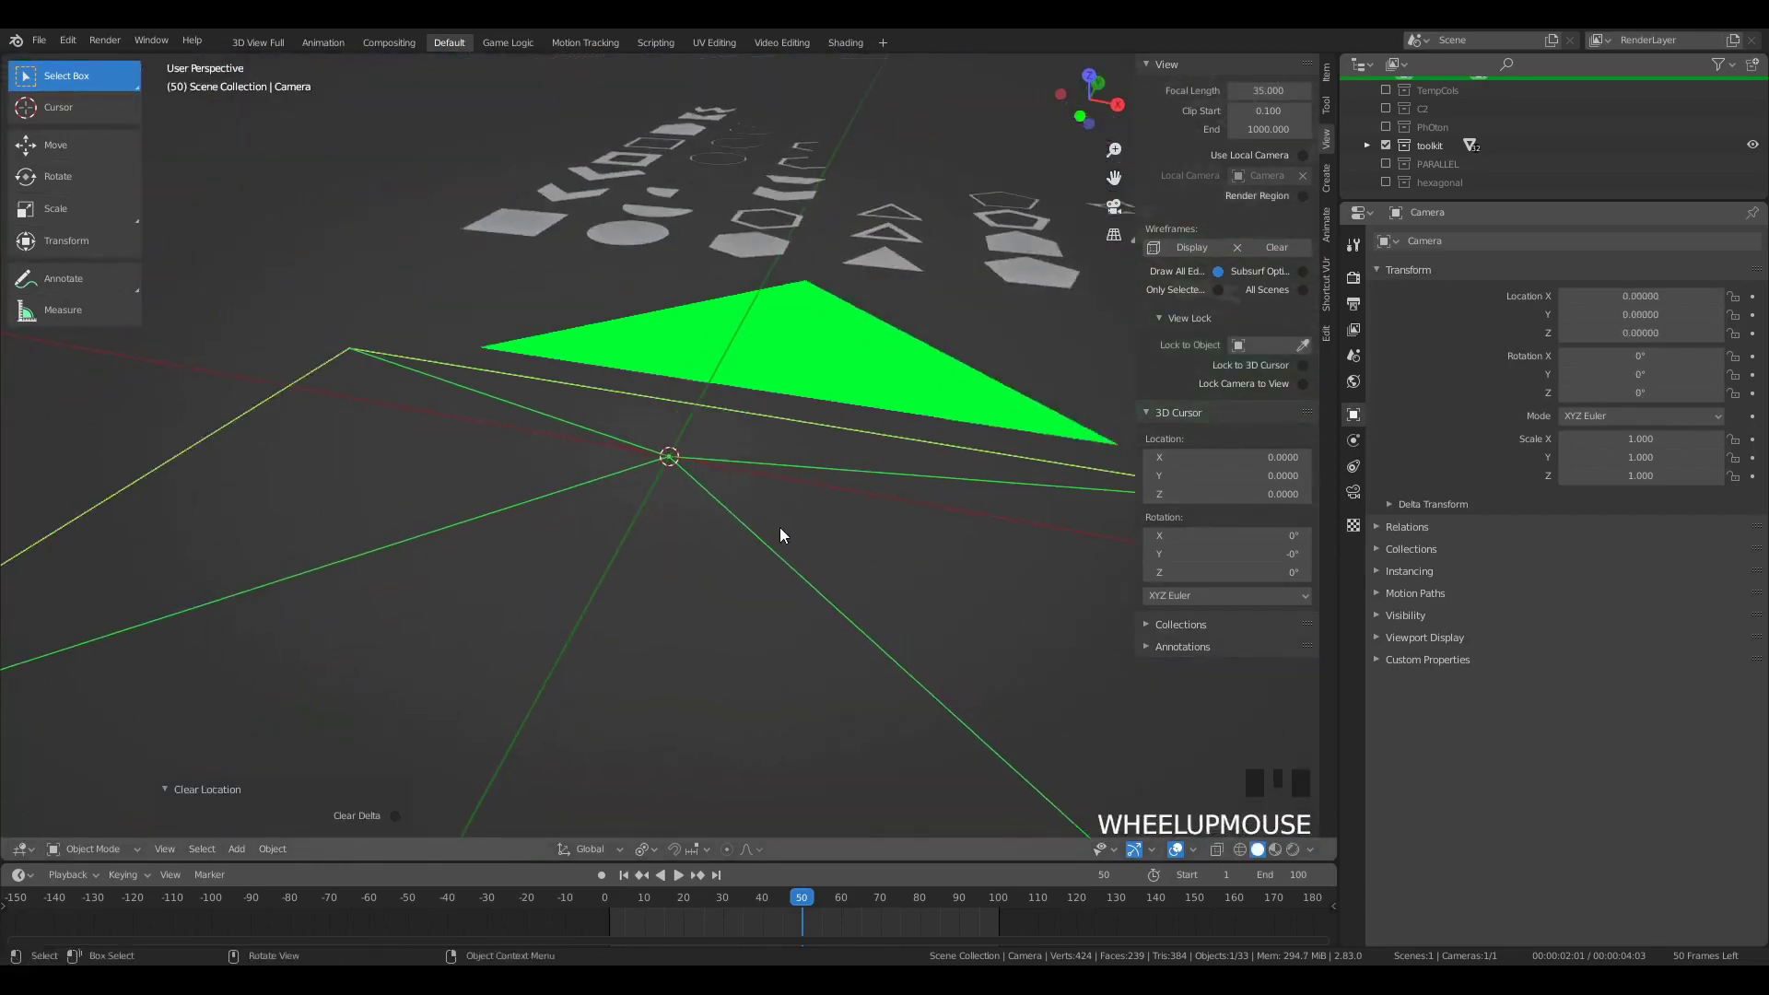
pyautogui.scroll(-11, 779, 534)
pyautogui.press('g')
pyautogui.click(742, 367)
pyautogui.press('KP_0')
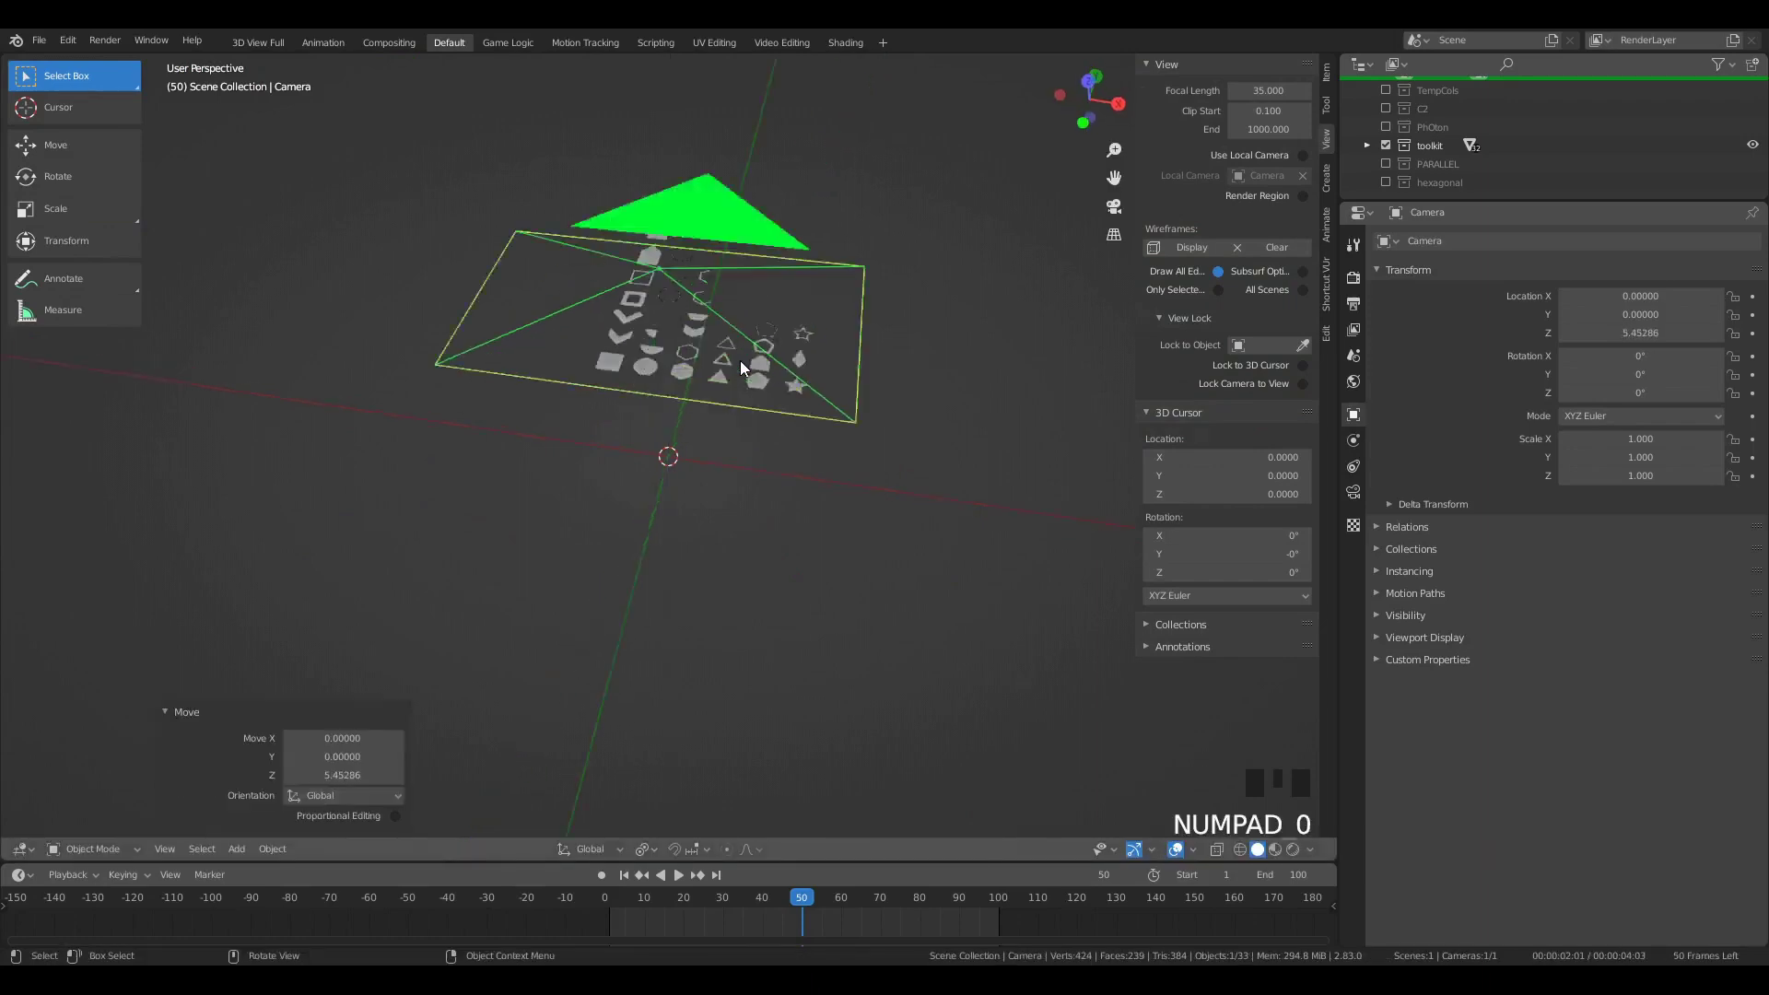
# Step: Show the camera's lens and display settings, and move the camera further up along Z
pyautogui.scroll(4, 964, 584)
pyautogui.click(1353, 491)
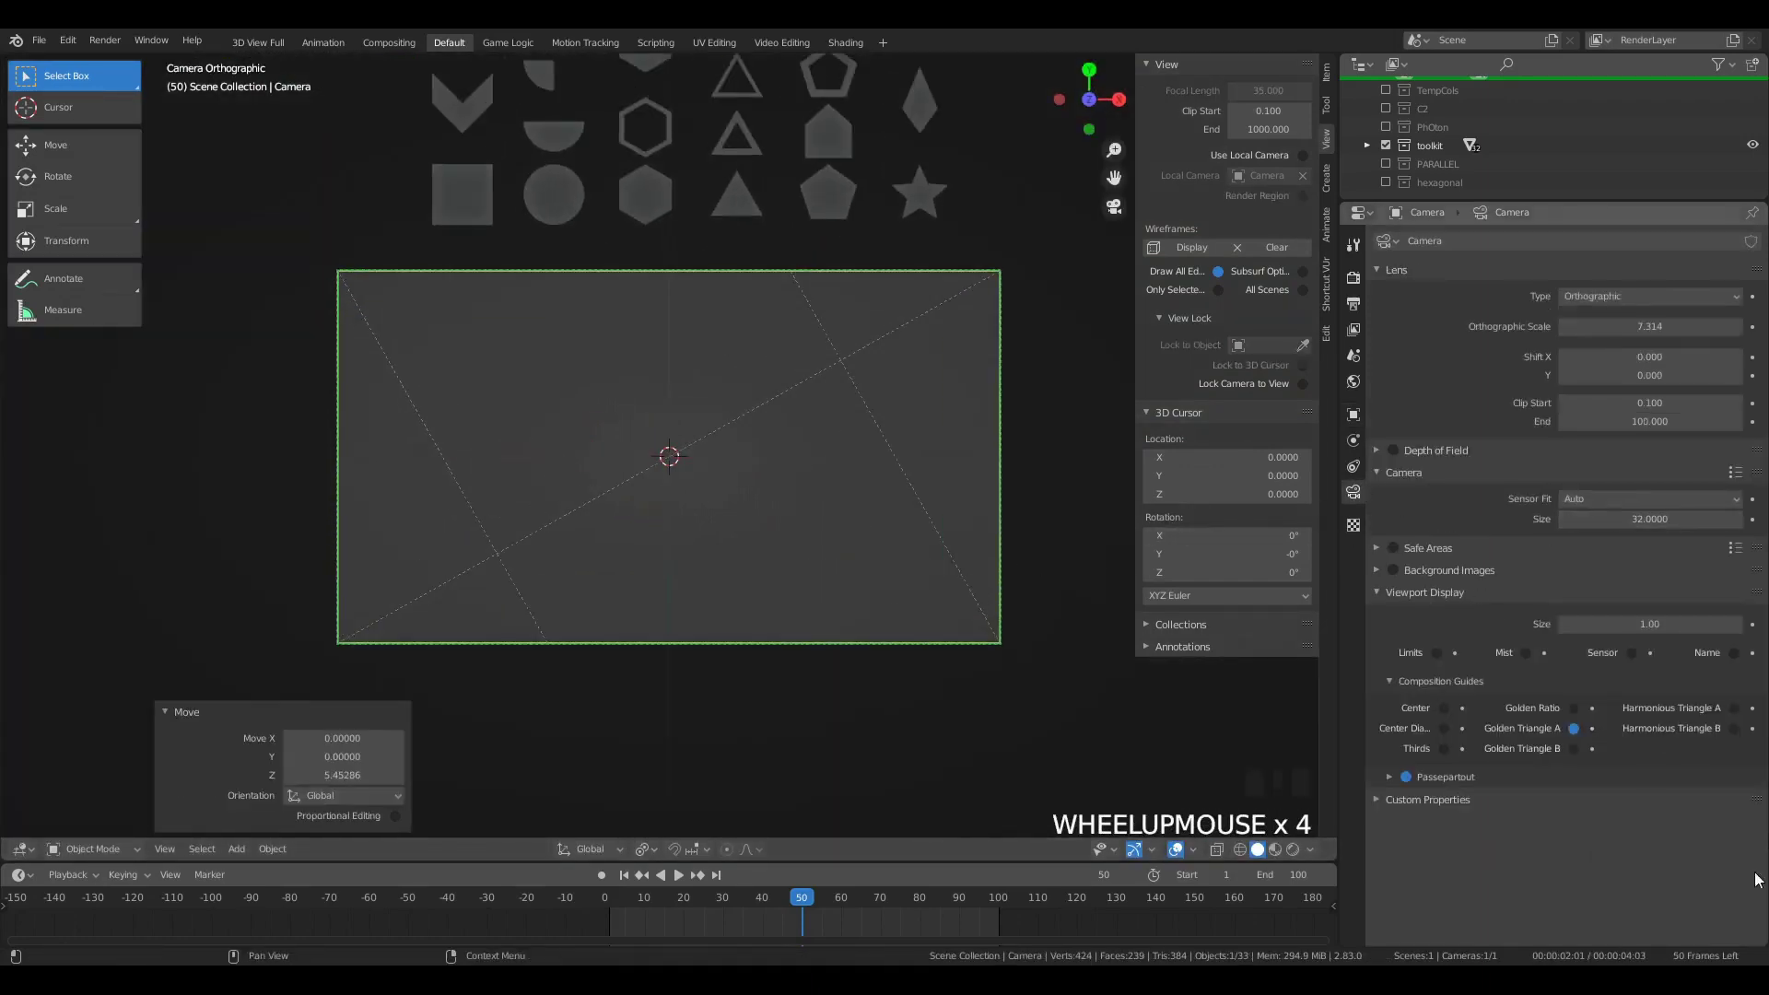
pyautogui.scroll(-3, 693, 223)
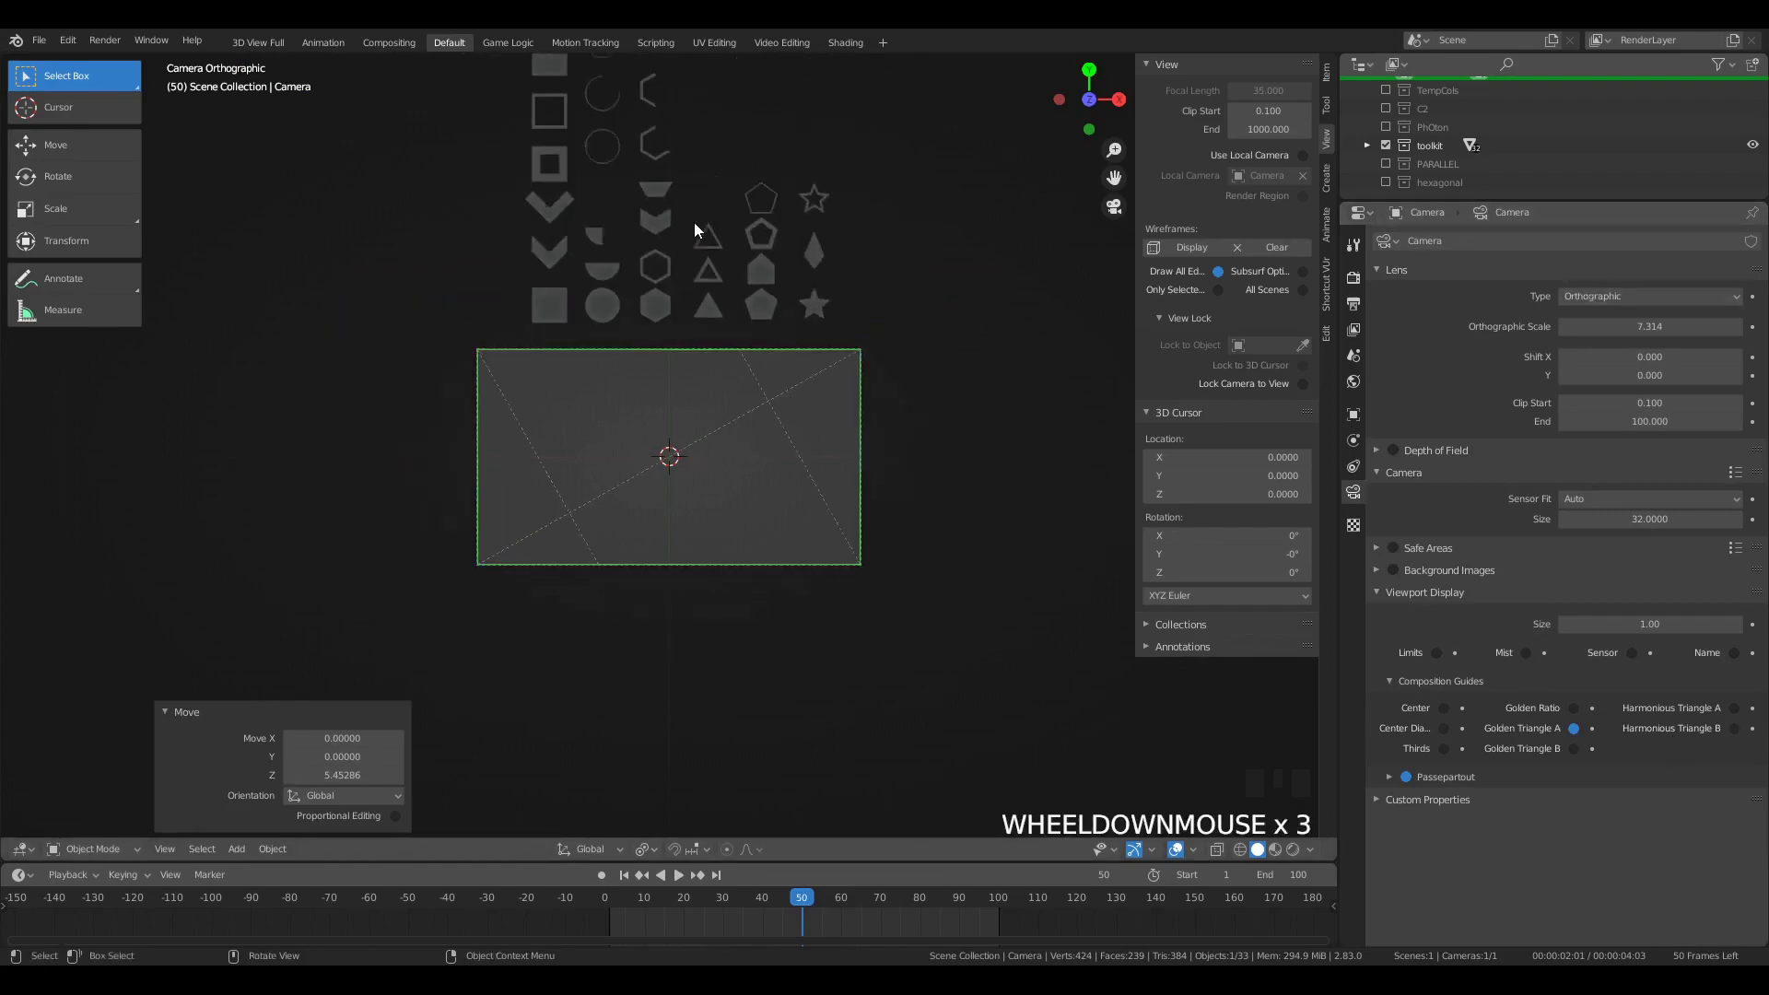
pyautogui.press('g')
pyautogui.click(693, 440)
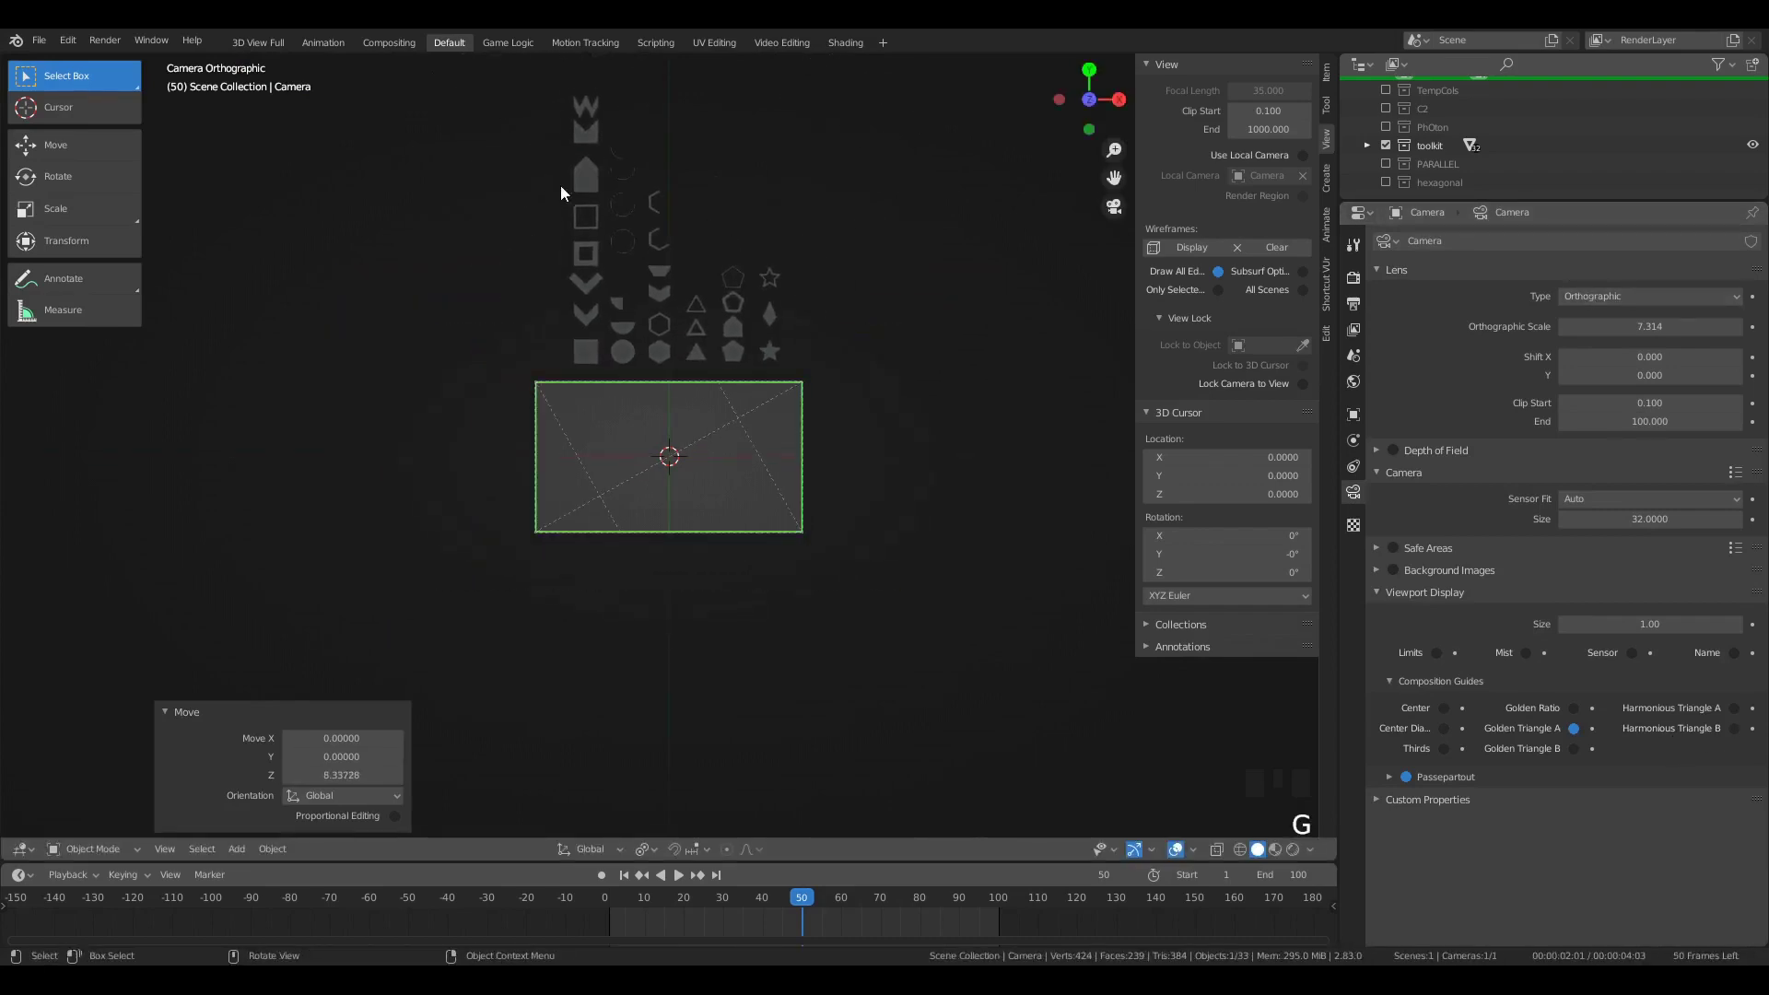
# Step: Duplicate the toolkit's solid square and place the copy beside the camera frame, about 9.7 in X and -2.56 in Y from the original
pyautogui.click(578, 353)
pyautogui.hotkey('shift', 'd')
pyautogui.click(935, 446)
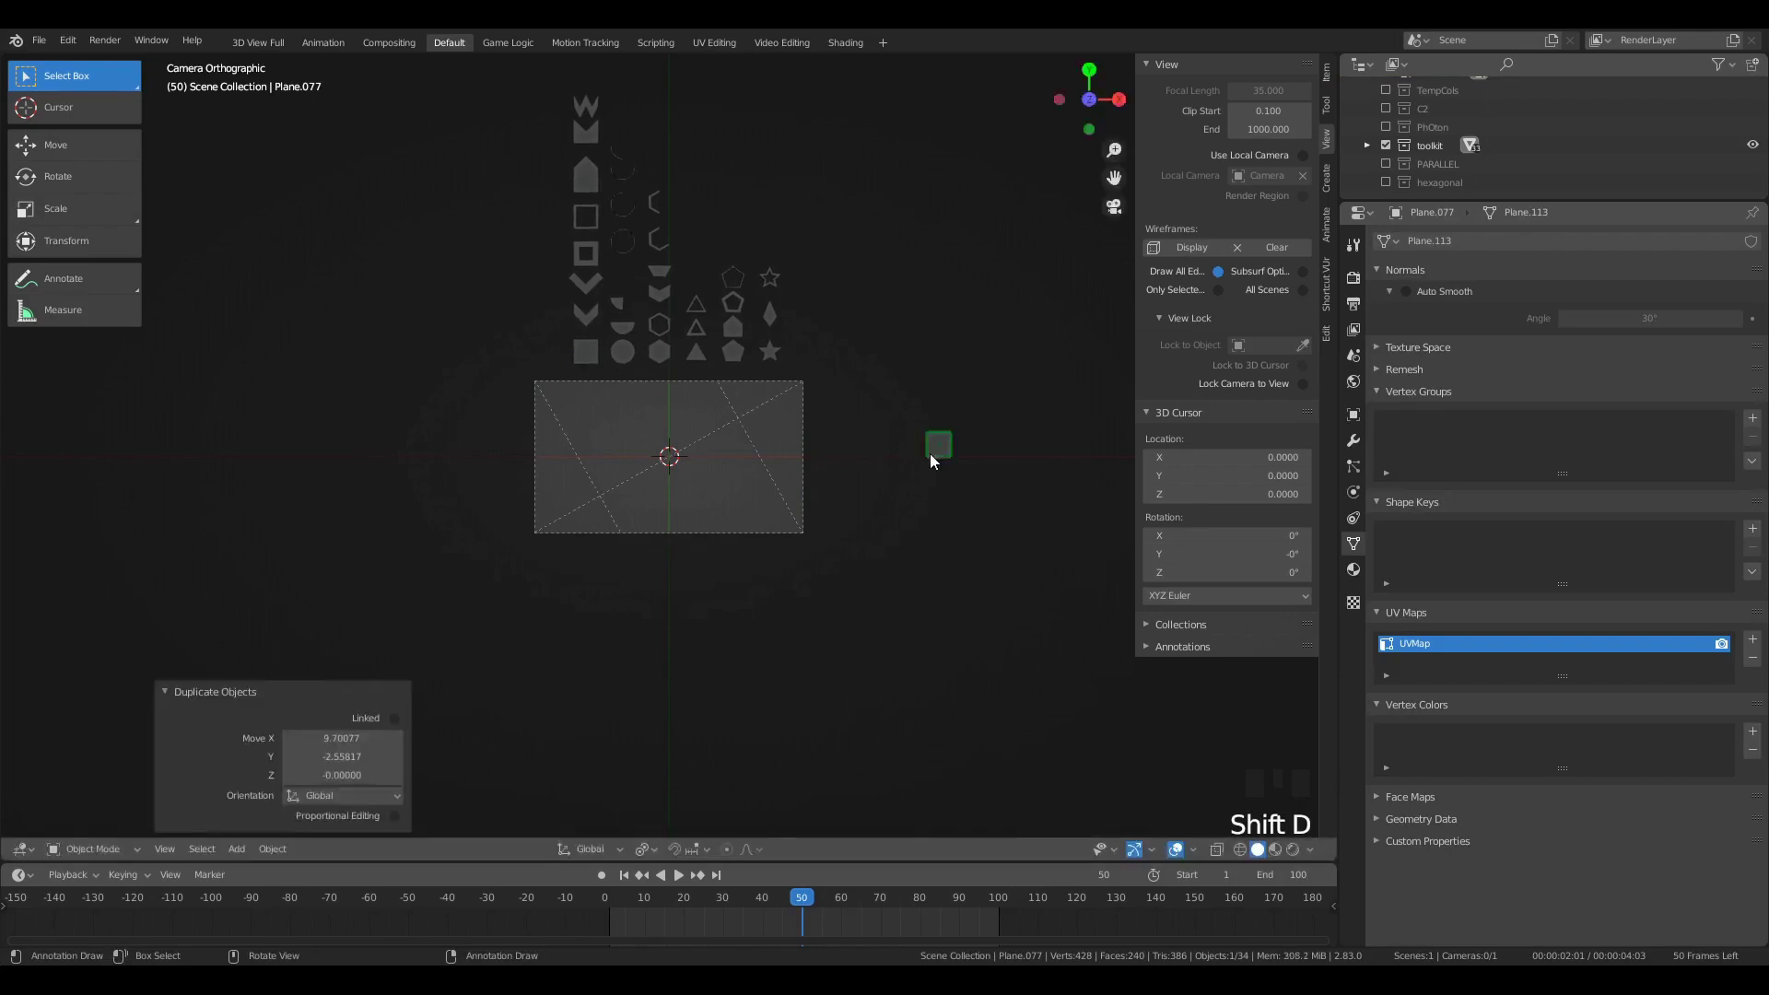
# Step: Stretch the duplicated square about 28.8 times along X into a long bar, and scale the bar down uniformly to 0.262
pyautogui.press('s')
pyautogui.press('x')
pyautogui.click(1015, 509)
pyautogui.scroll(-10, 1015, 508)
pyautogui.press('s')
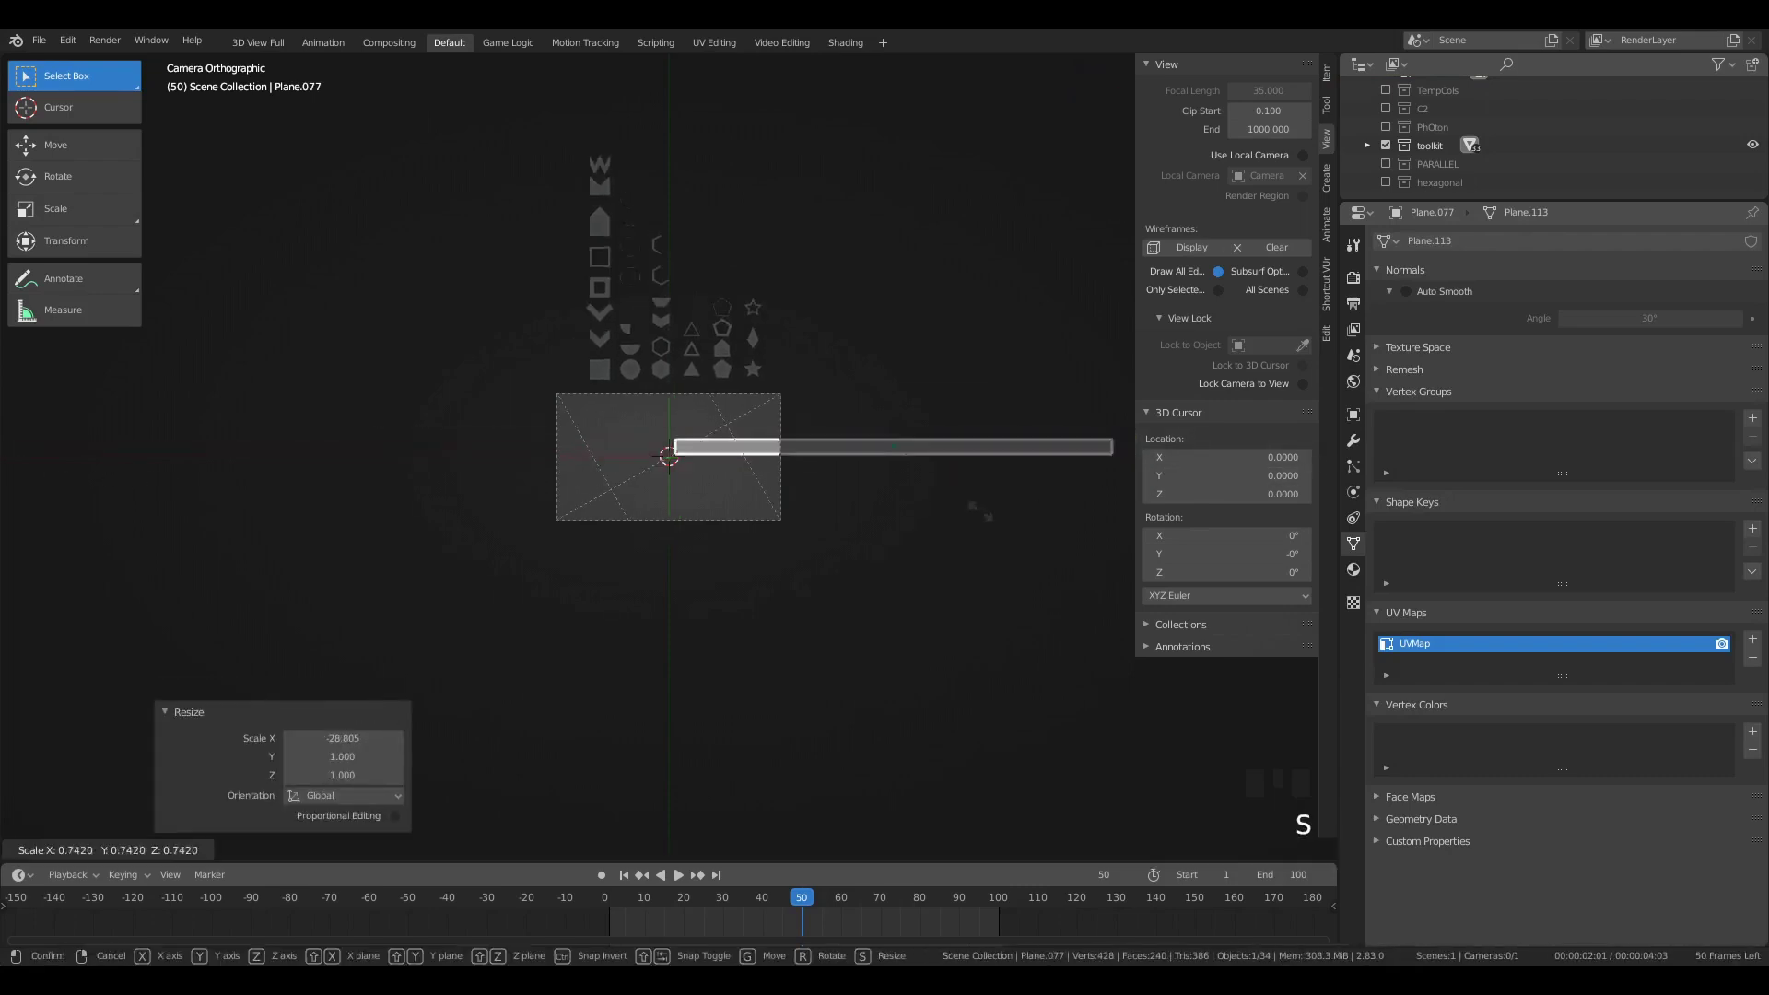
pyautogui.click(915, 491)
# Step: Add an Array modifier to the bar with a relative offset of 0 on X and 2 on Y
pyautogui.click(1353, 440)
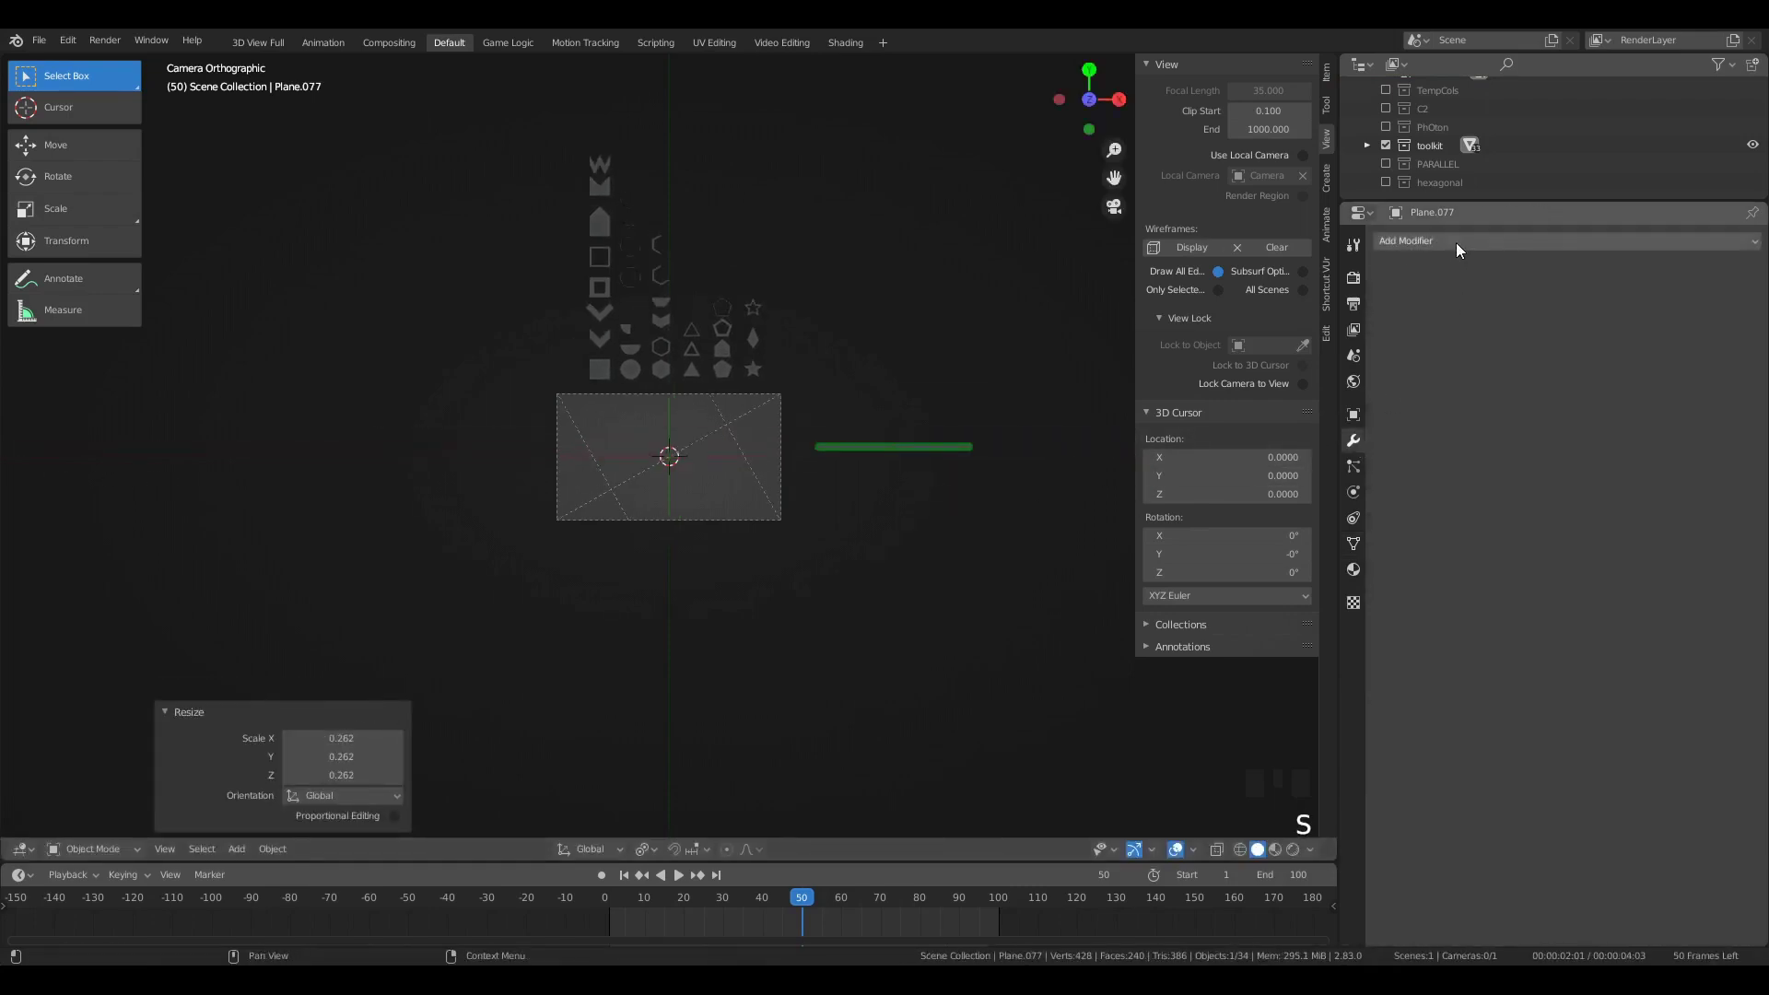
pyautogui.click(1453, 241)
pyautogui.click(1414, 284)
pyautogui.click(1640, 430)
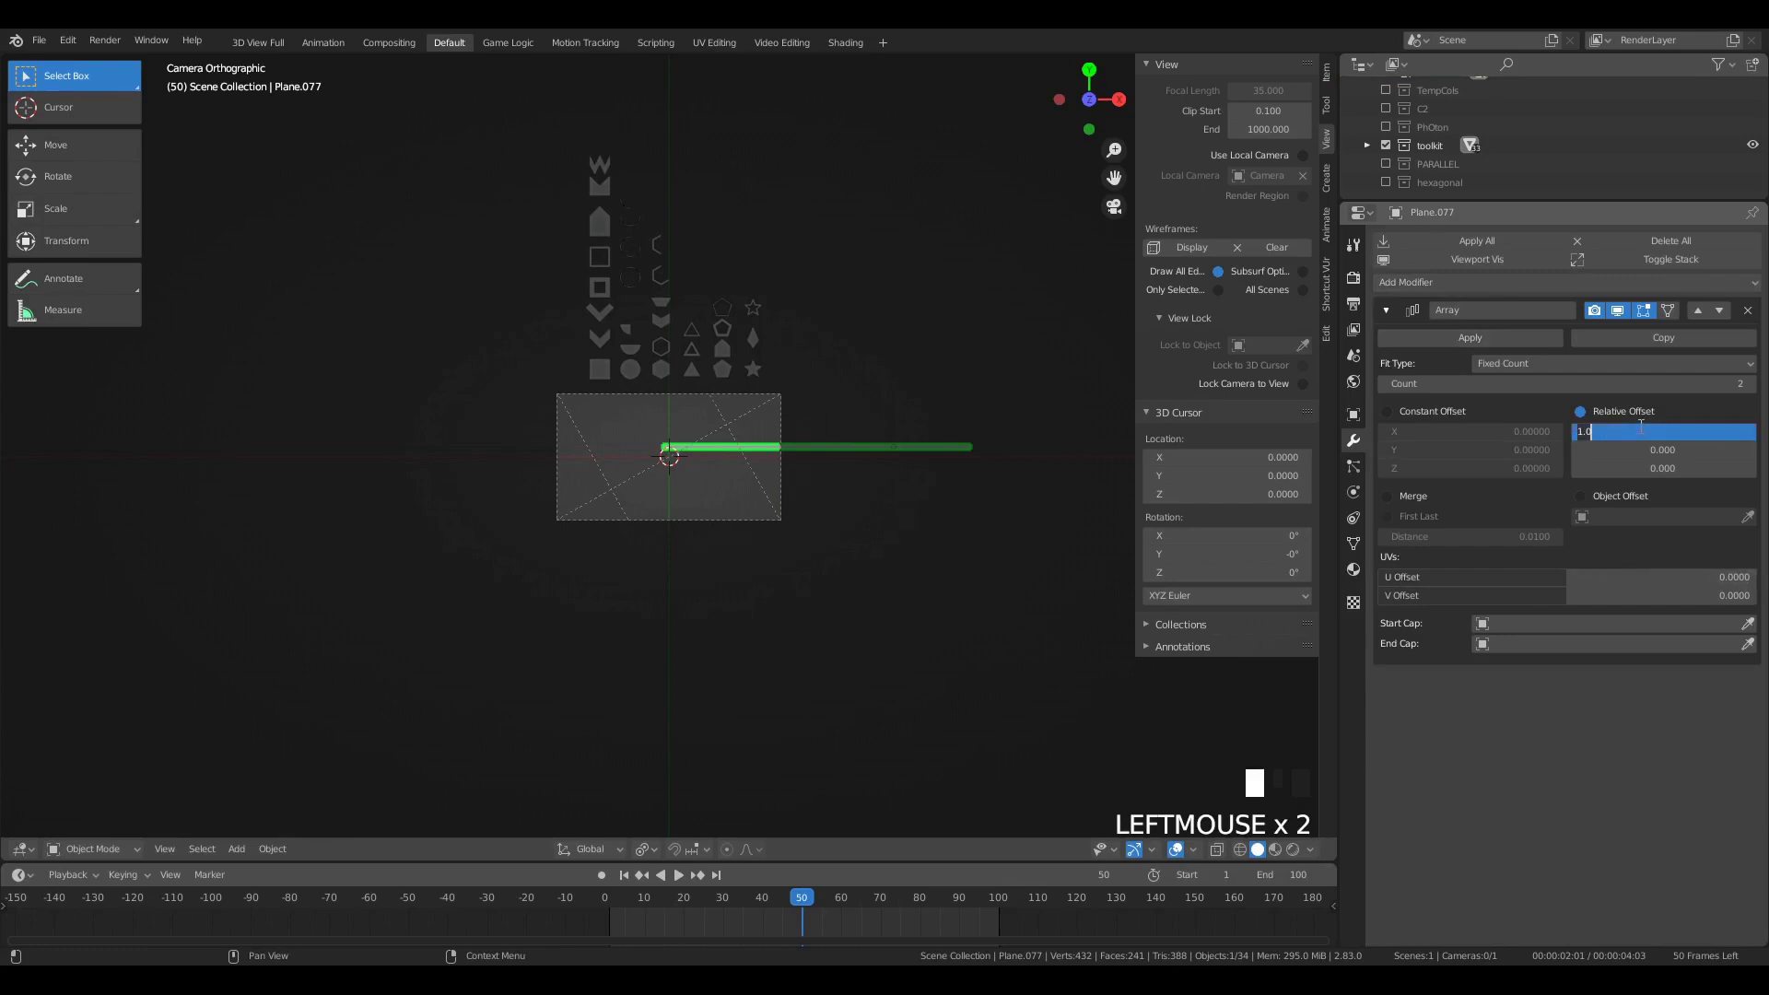
pyautogui.press('Tab')
pyautogui.write('2')
pyautogui.click(1641, 430)
pyautogui.write('22.9')
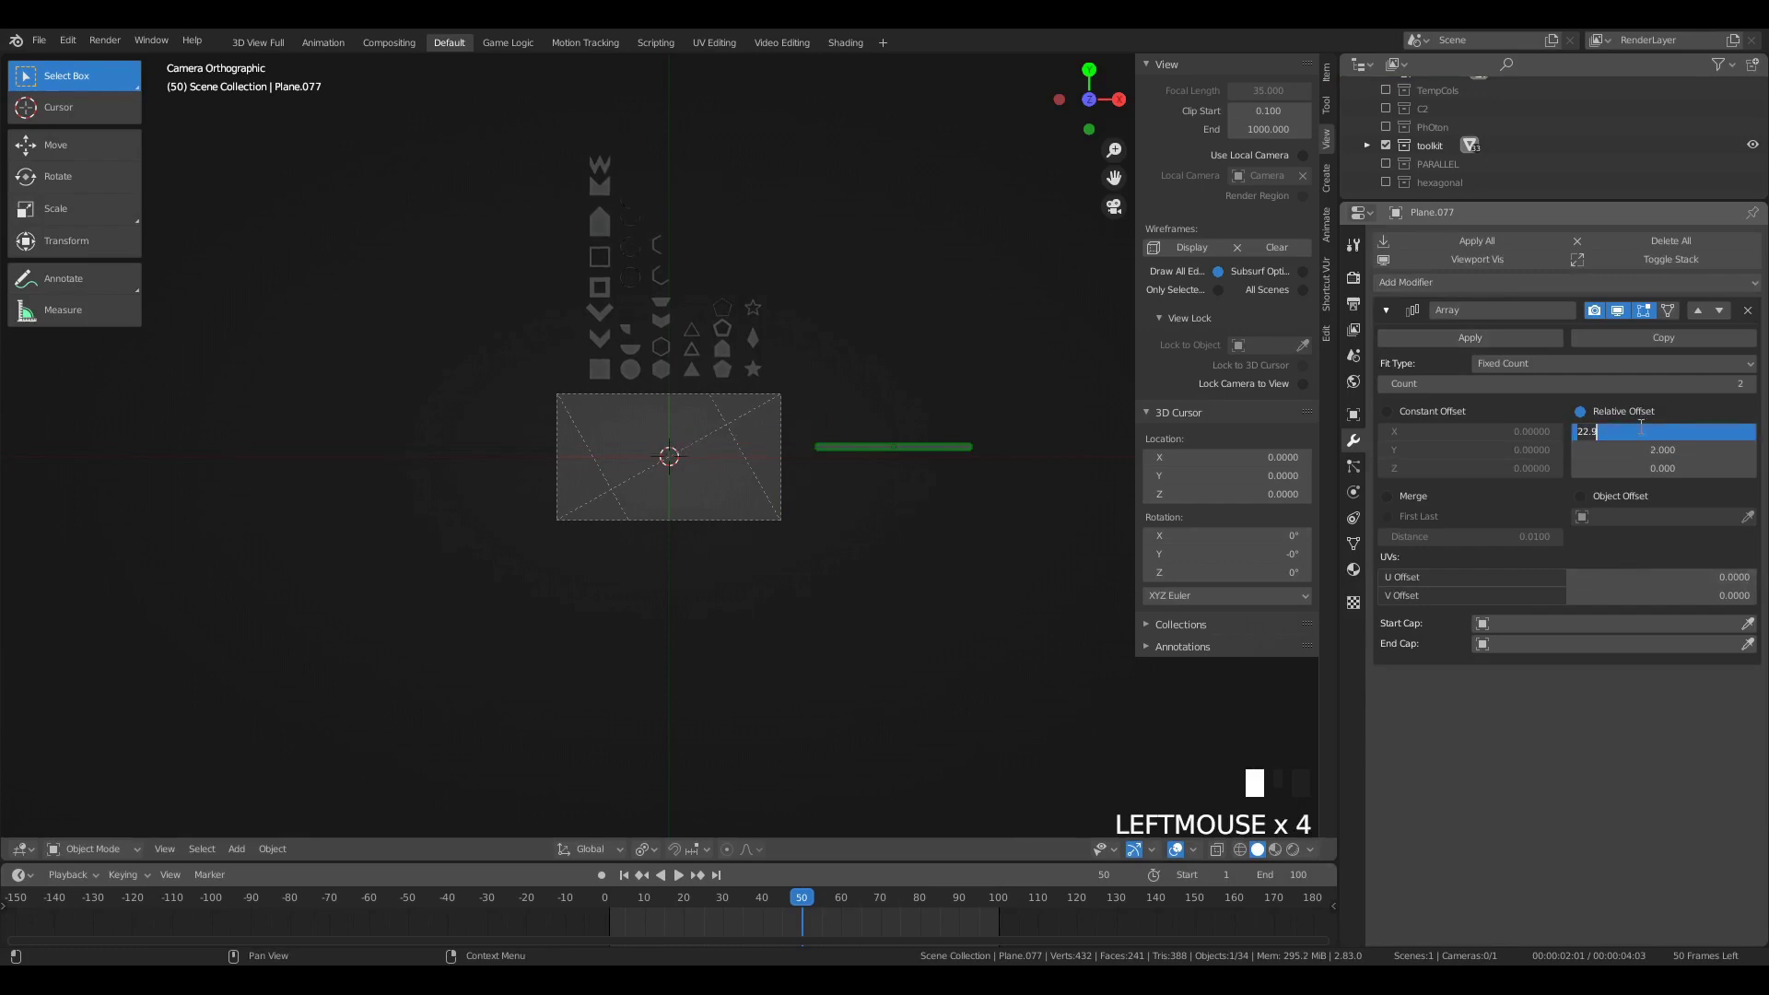
pyautogui.press('KP_Enter')
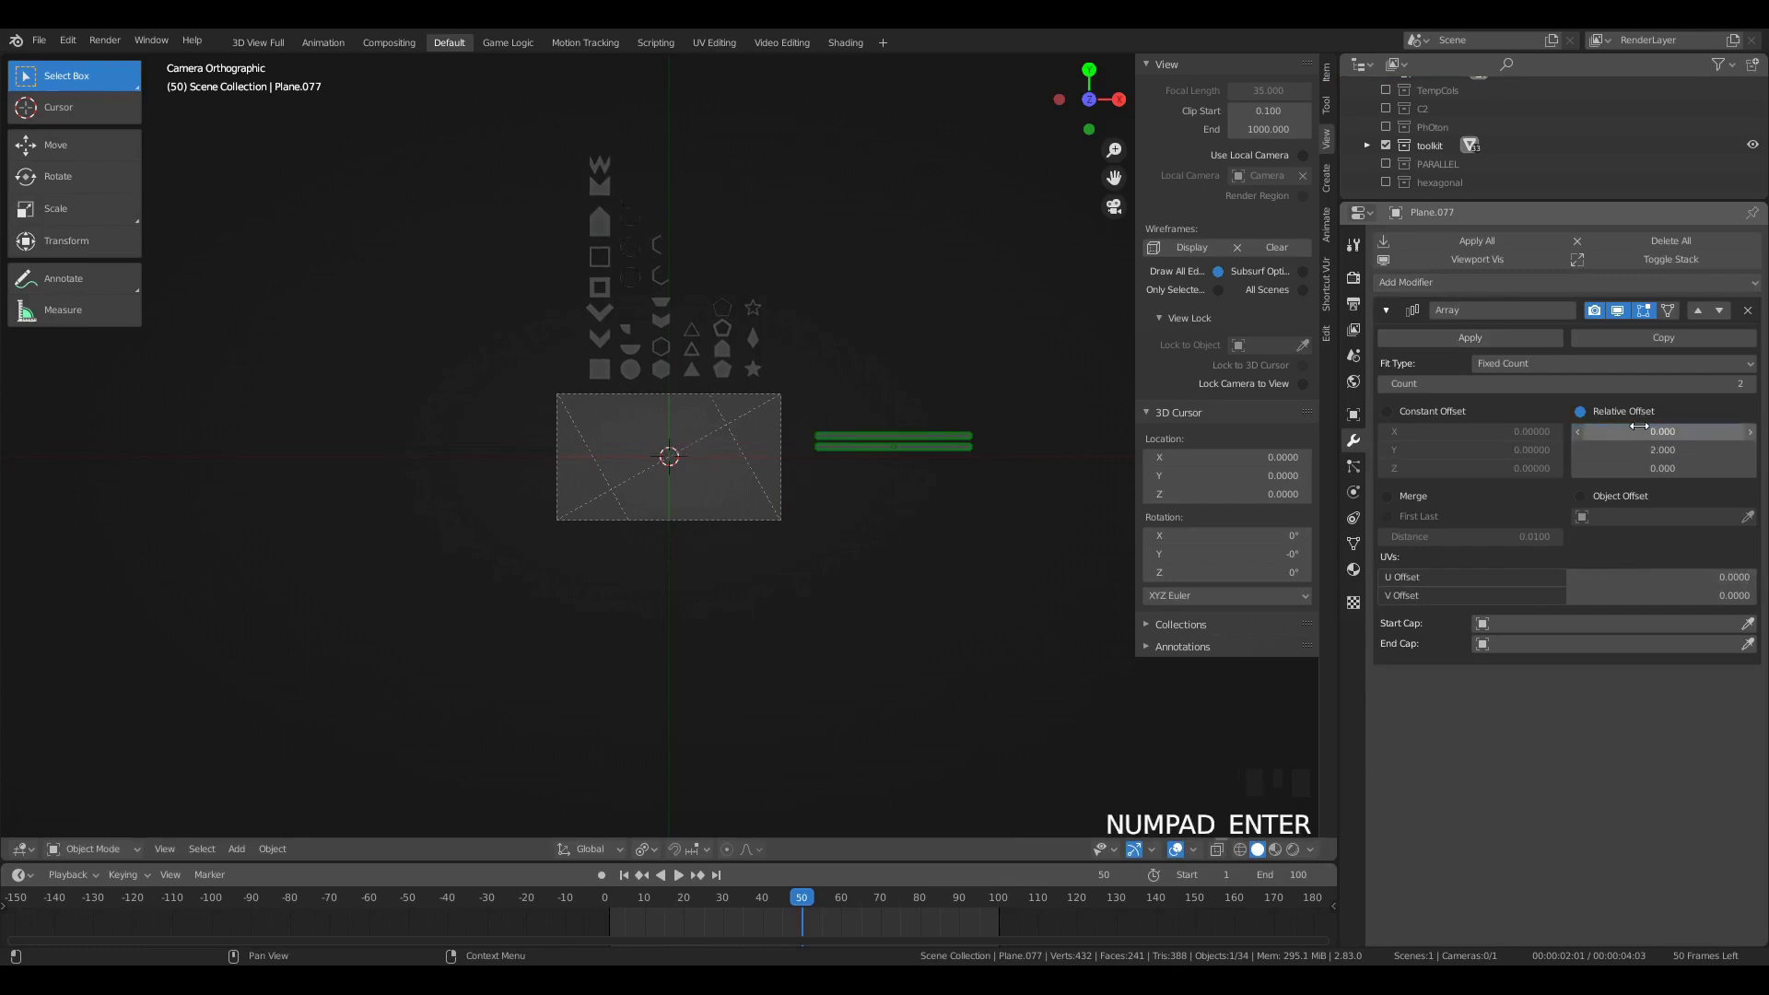
# Step: Raise the bar array's count to 13 and move the stack about -0.25 in X and -2.55 in Y, beside the camera frame
pyautogui.scroll(2, 1008, 545)
pyautogui.moveTo(1634, 384); pyautogui.dragTo(1691, 384)
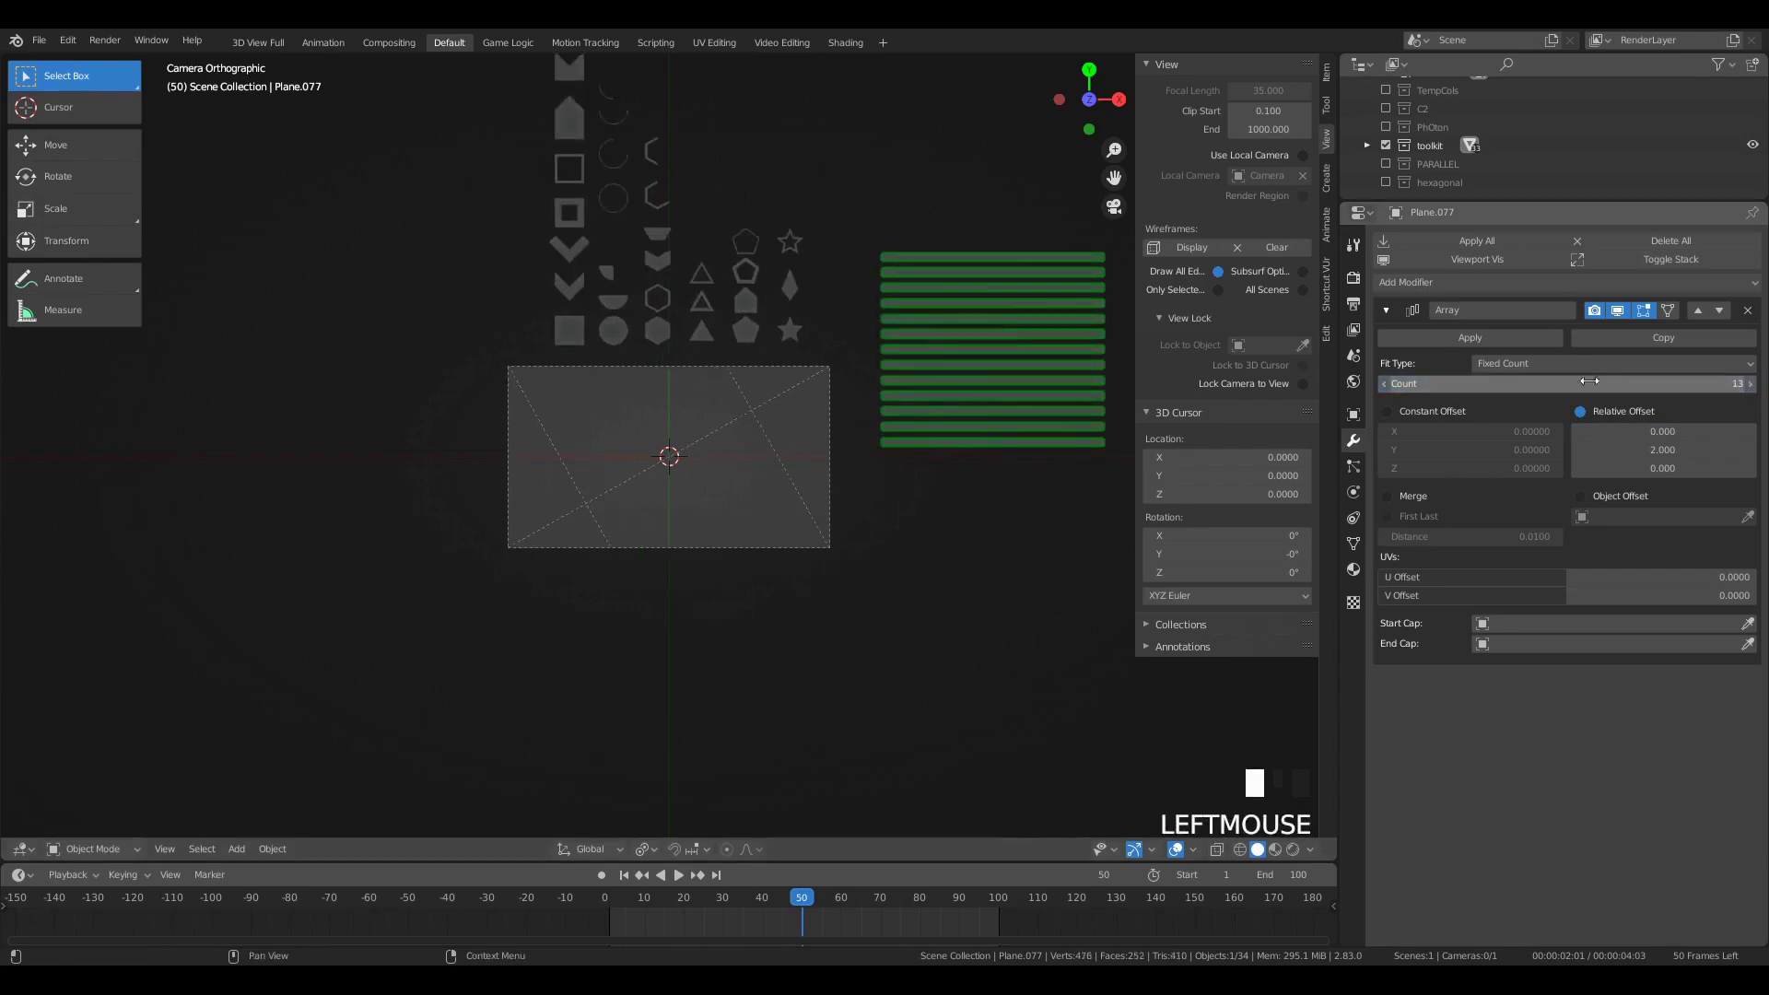
pyautogui.press('g')
pyautogui.click(864, 362)
pyautogui.scroll(-4, 910, 484)
# Step: Duplicate the bar array about 5.83 along X and give the copy a Y relative offset of 3 and a count of 9
pyautogui.hotkey('shift', 'd')
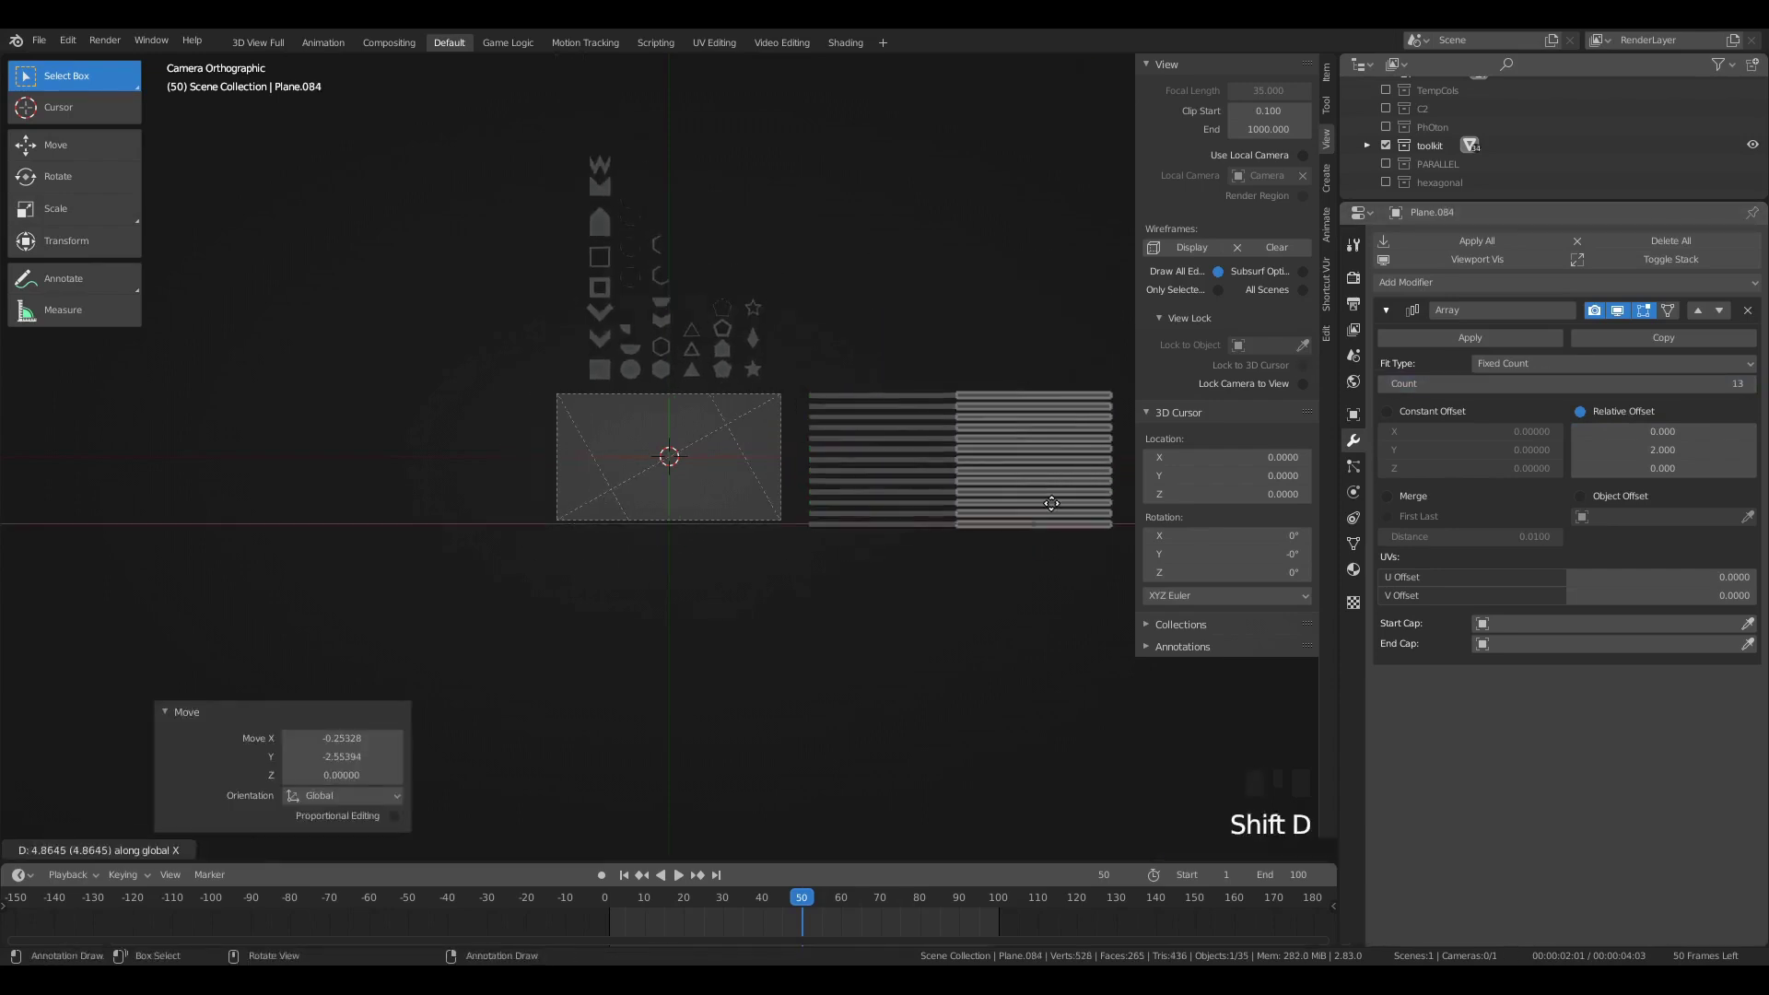
pyautogui.click(1591, 435)
pyautogui.doubleClick(1625, 448)
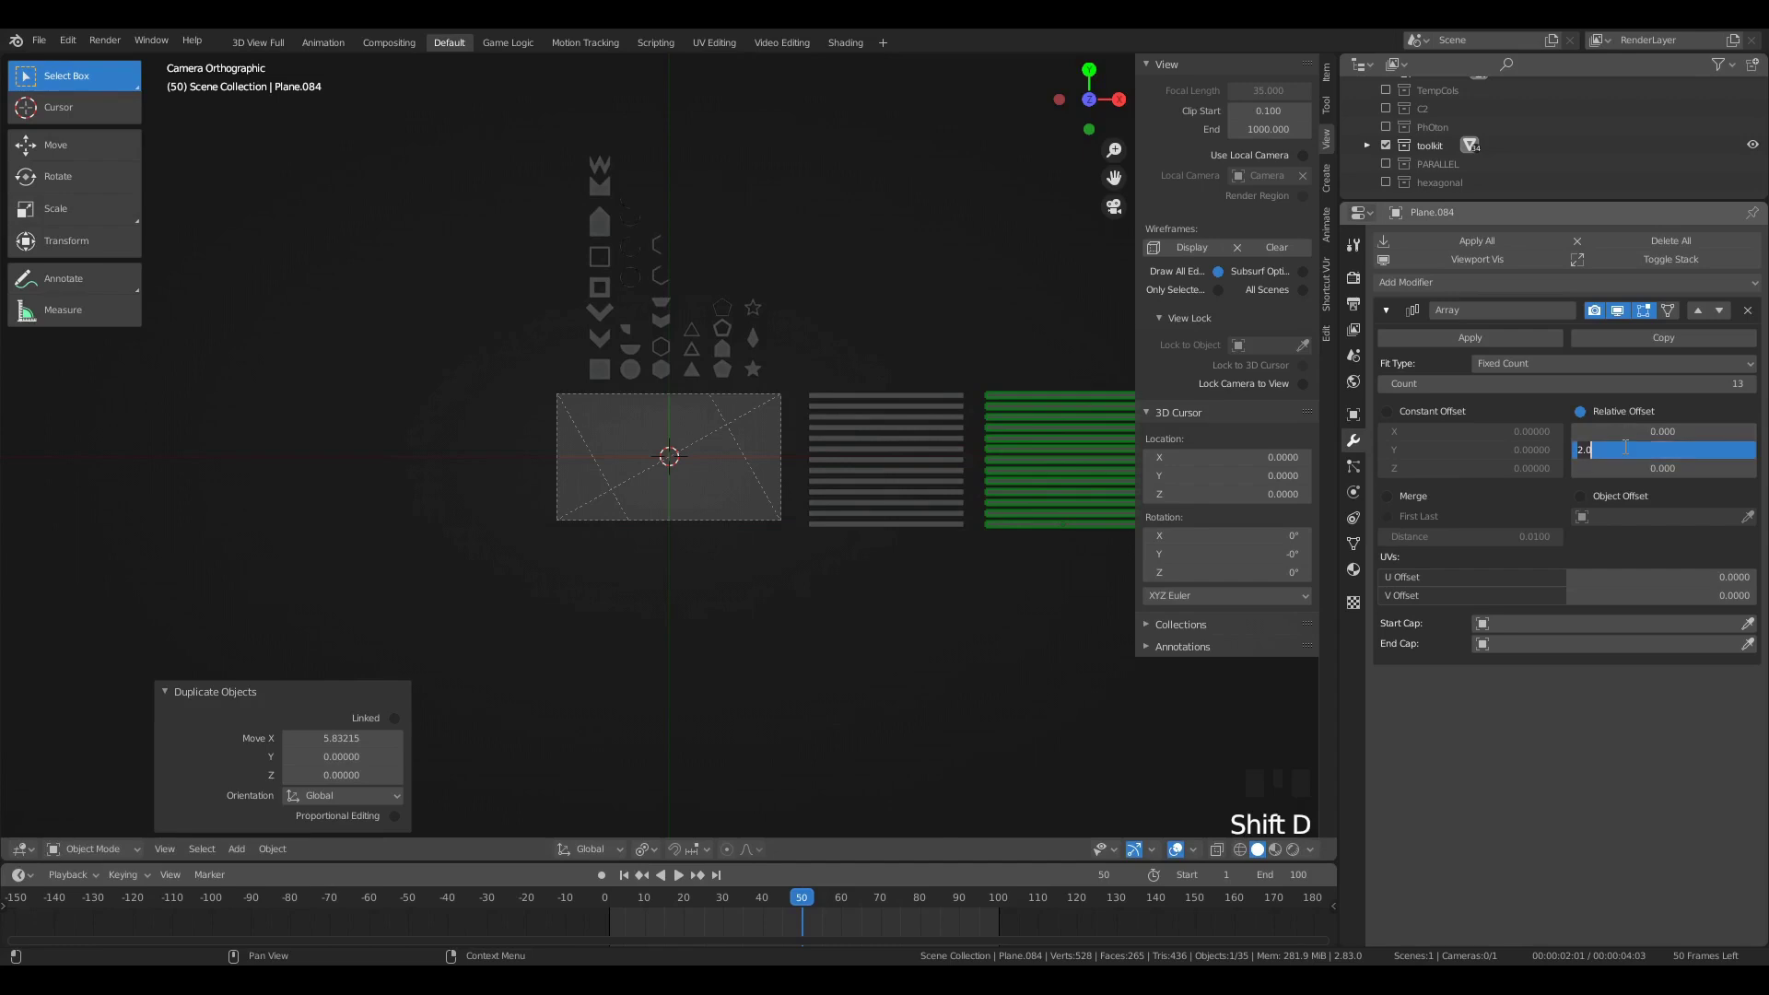
pyautogui.press('Return')
pyautogui.moveTo(1623, 385); pyautogui.dragTo(1606, 385)
pyautogui.press('a')
pyautogui.press('a')
pyautogui.press('a')
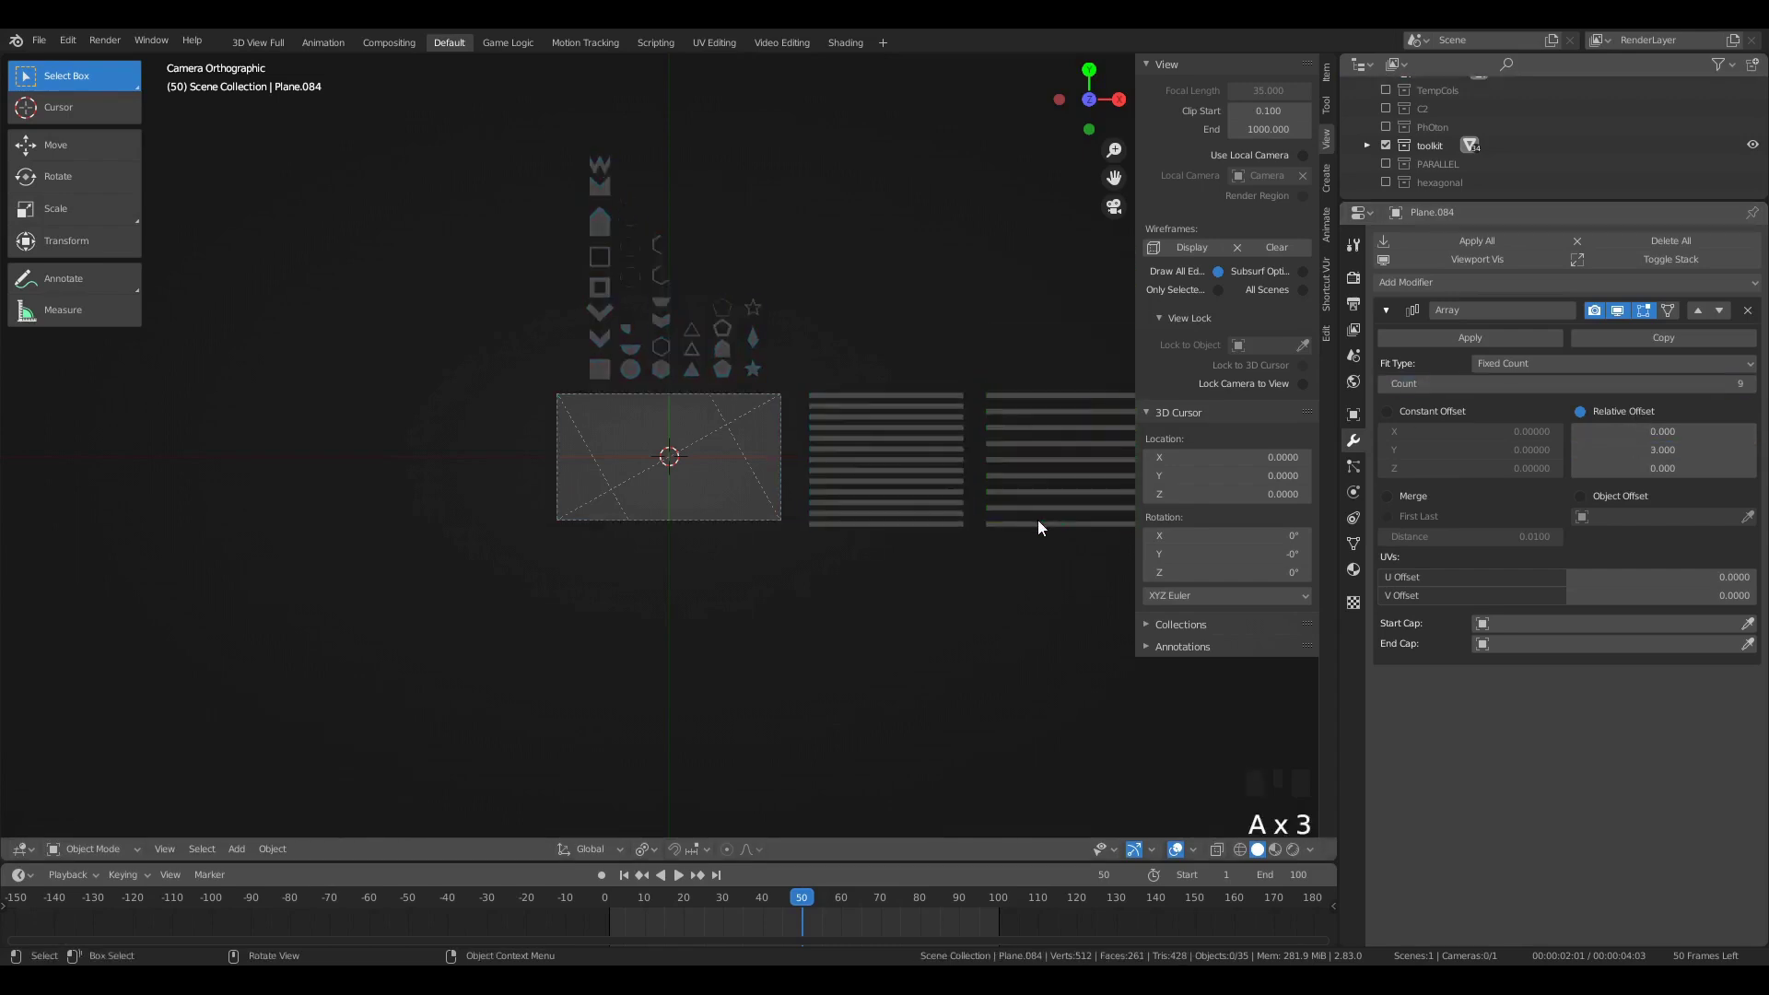
# Step: Move the wider-spaced bar array slightly closer to the first bar array and clear the selection
pyautogui.click(1038, 520)
pyautogui.press('g')
pyautogui.click(1031, 519)
pyautogui.press('a')
pyautogui.press('a')
pyautogui.press('a')
# Step: Compare the spacing and Array modifier settings of the two bar arrays
pyautogui.click(925, 523)
pyautogui.click(986, 523)
pyautogui.scroll(5, 944, 518)
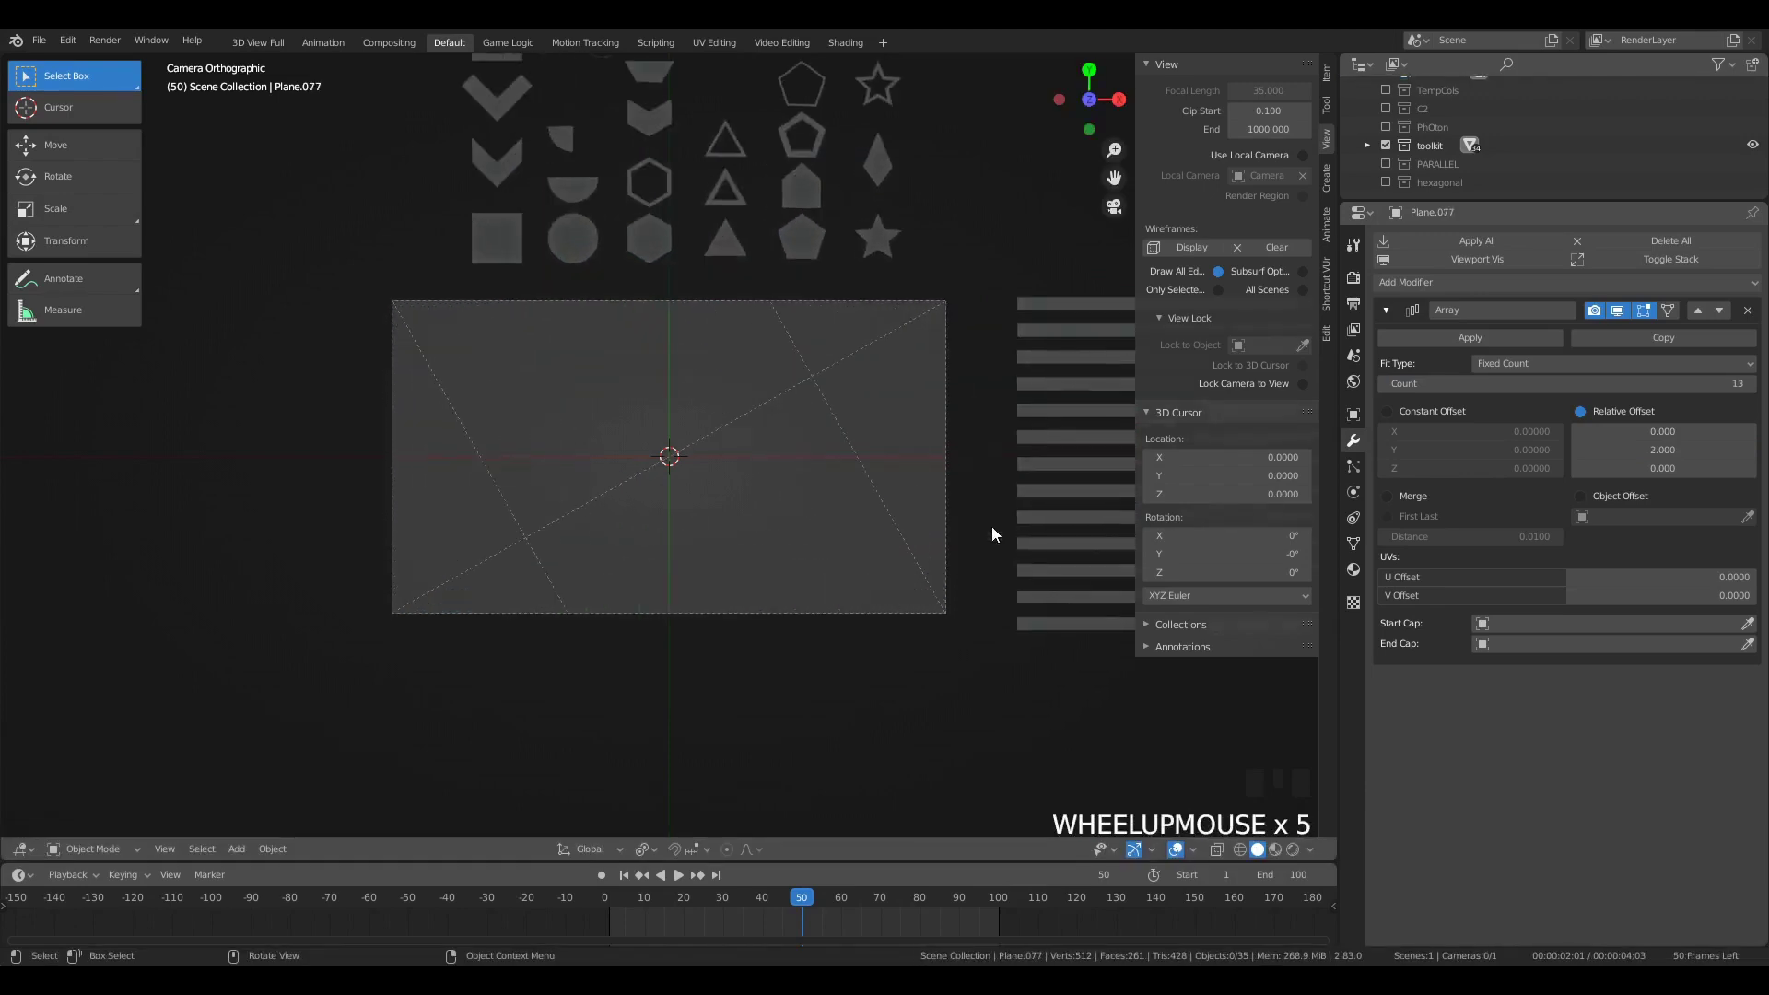
pyautogui.scroll(-6, 1000, 521)
pyautogui.click(940, 513)
pyautogui.click(1013, 528)
pyautogui.scroll(-4, 1013, 527)
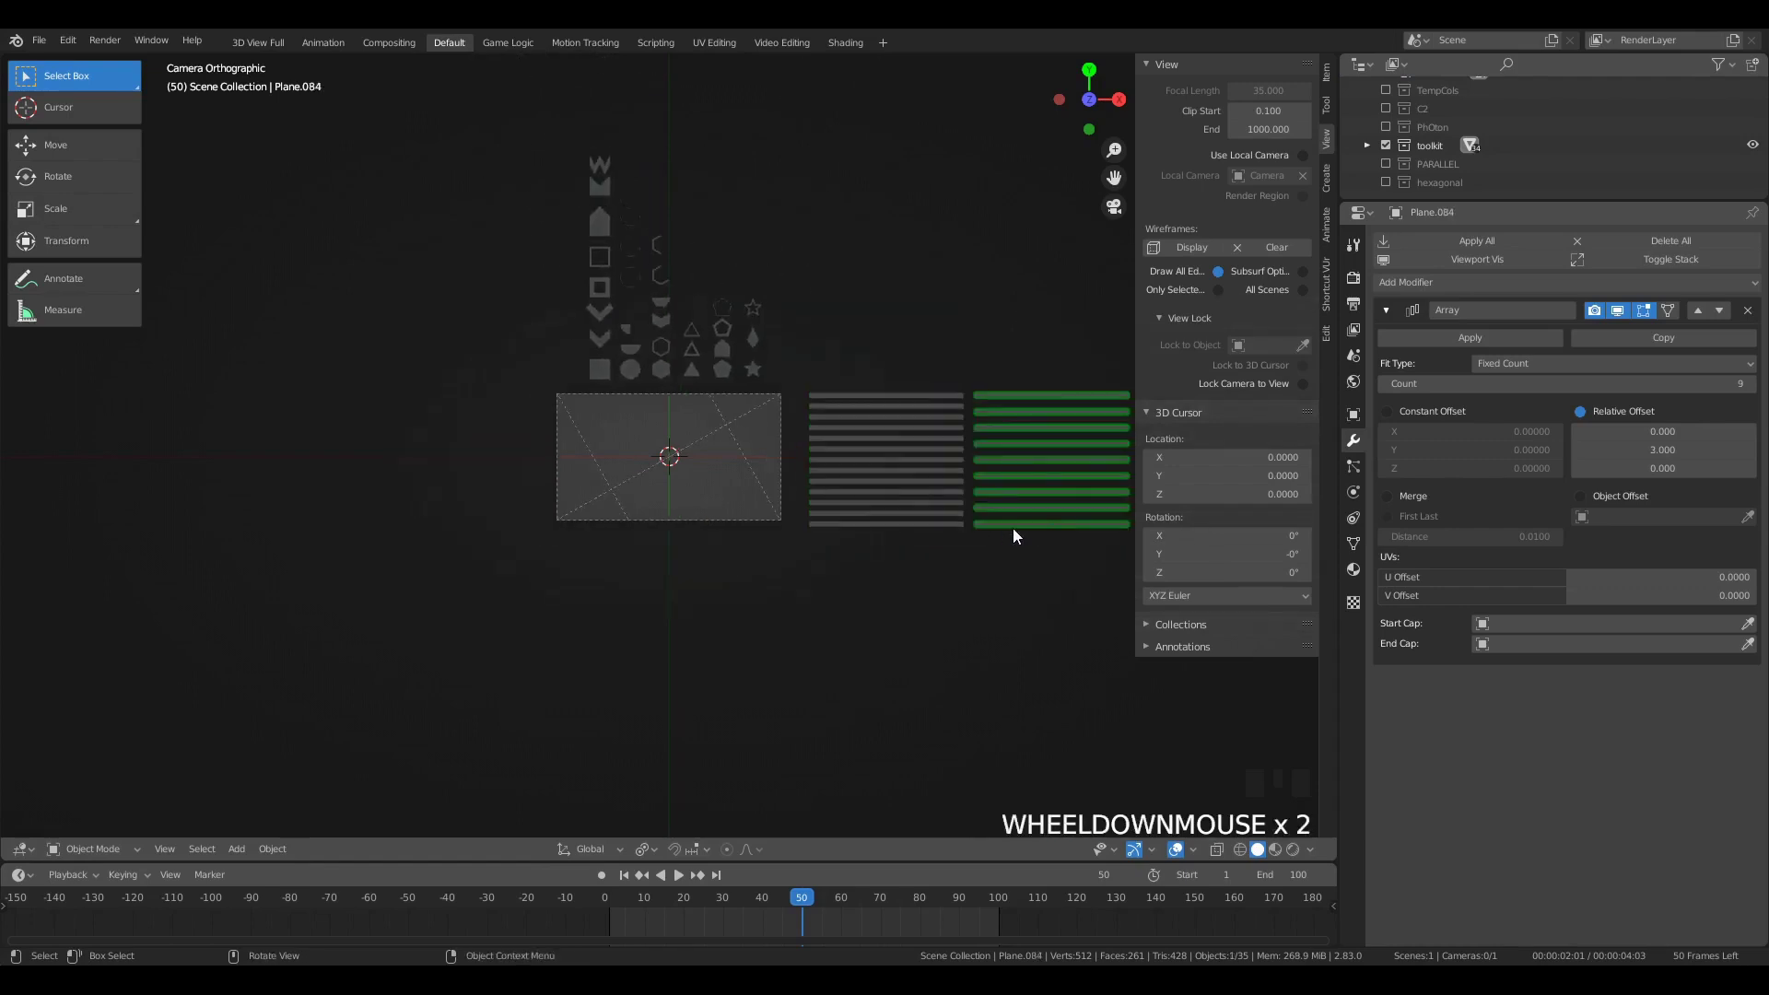
# Step: Duplicate the denser bar array and place the copy about 4.69 higher along Y, directly above the original
pyautogui.scroll(5, 1013, 528)
pyautogui.scroll(-3, 1014, 528)
pyautogui.click(1004, 512)
pyautogui.hotkey('shift', 'd')
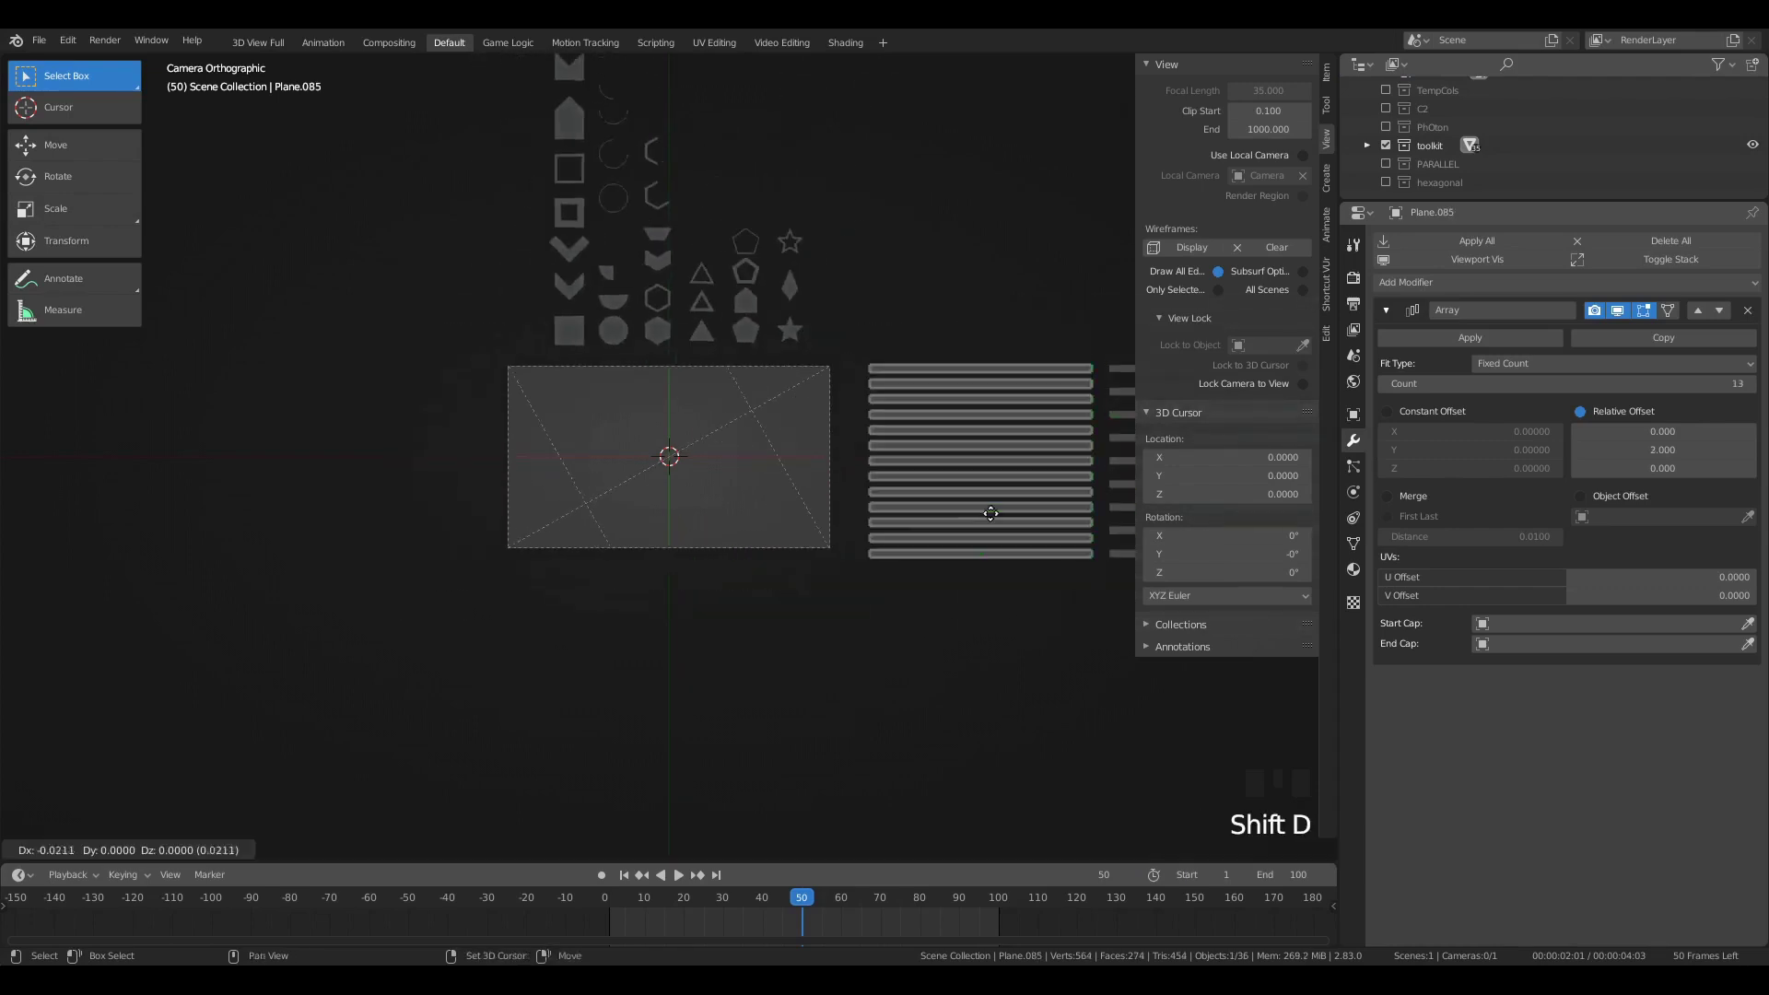
pyautogui.click(1002, 309)
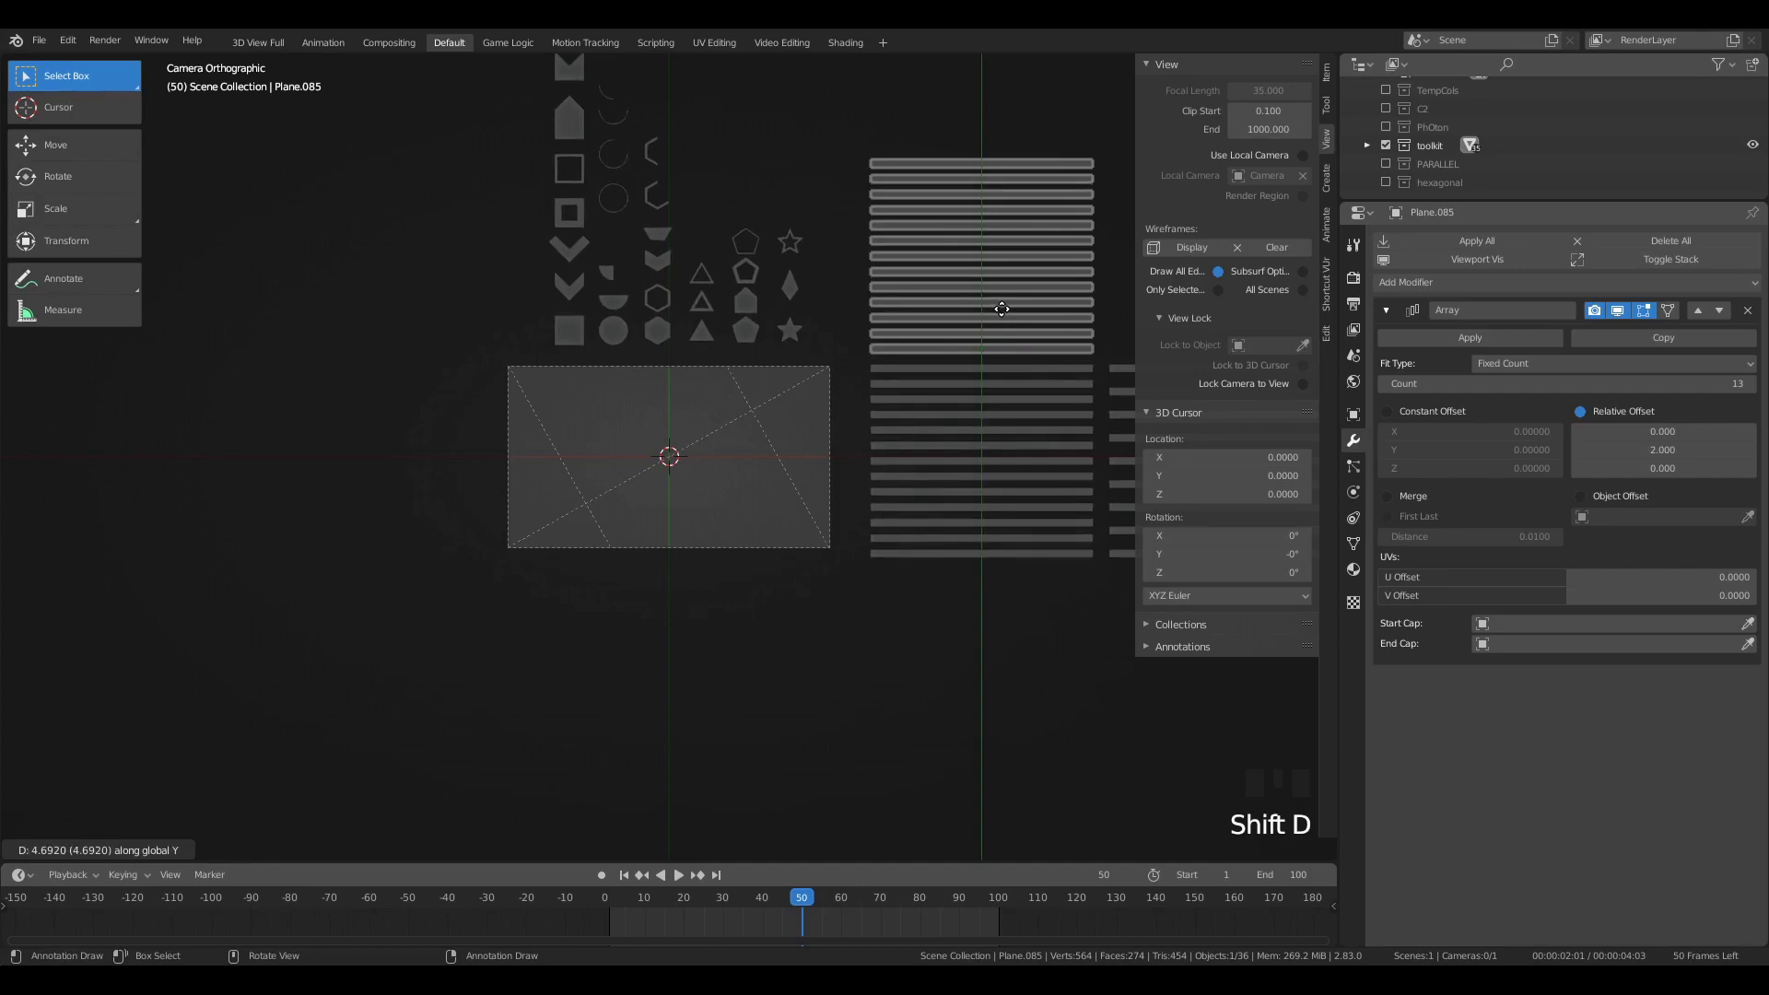
# Step: Duplicate the toolkit's solid hexagon and clear the copy's location so it sits at the centre of the camera frame
pyautogui.click(660, 331)
pyautogui.scroll(4, 677, 369)
pyautogui.hotkey('shift', 'd')
pyautogui.click(727, 601)
pyautogui.hotkey('alt', 'g')
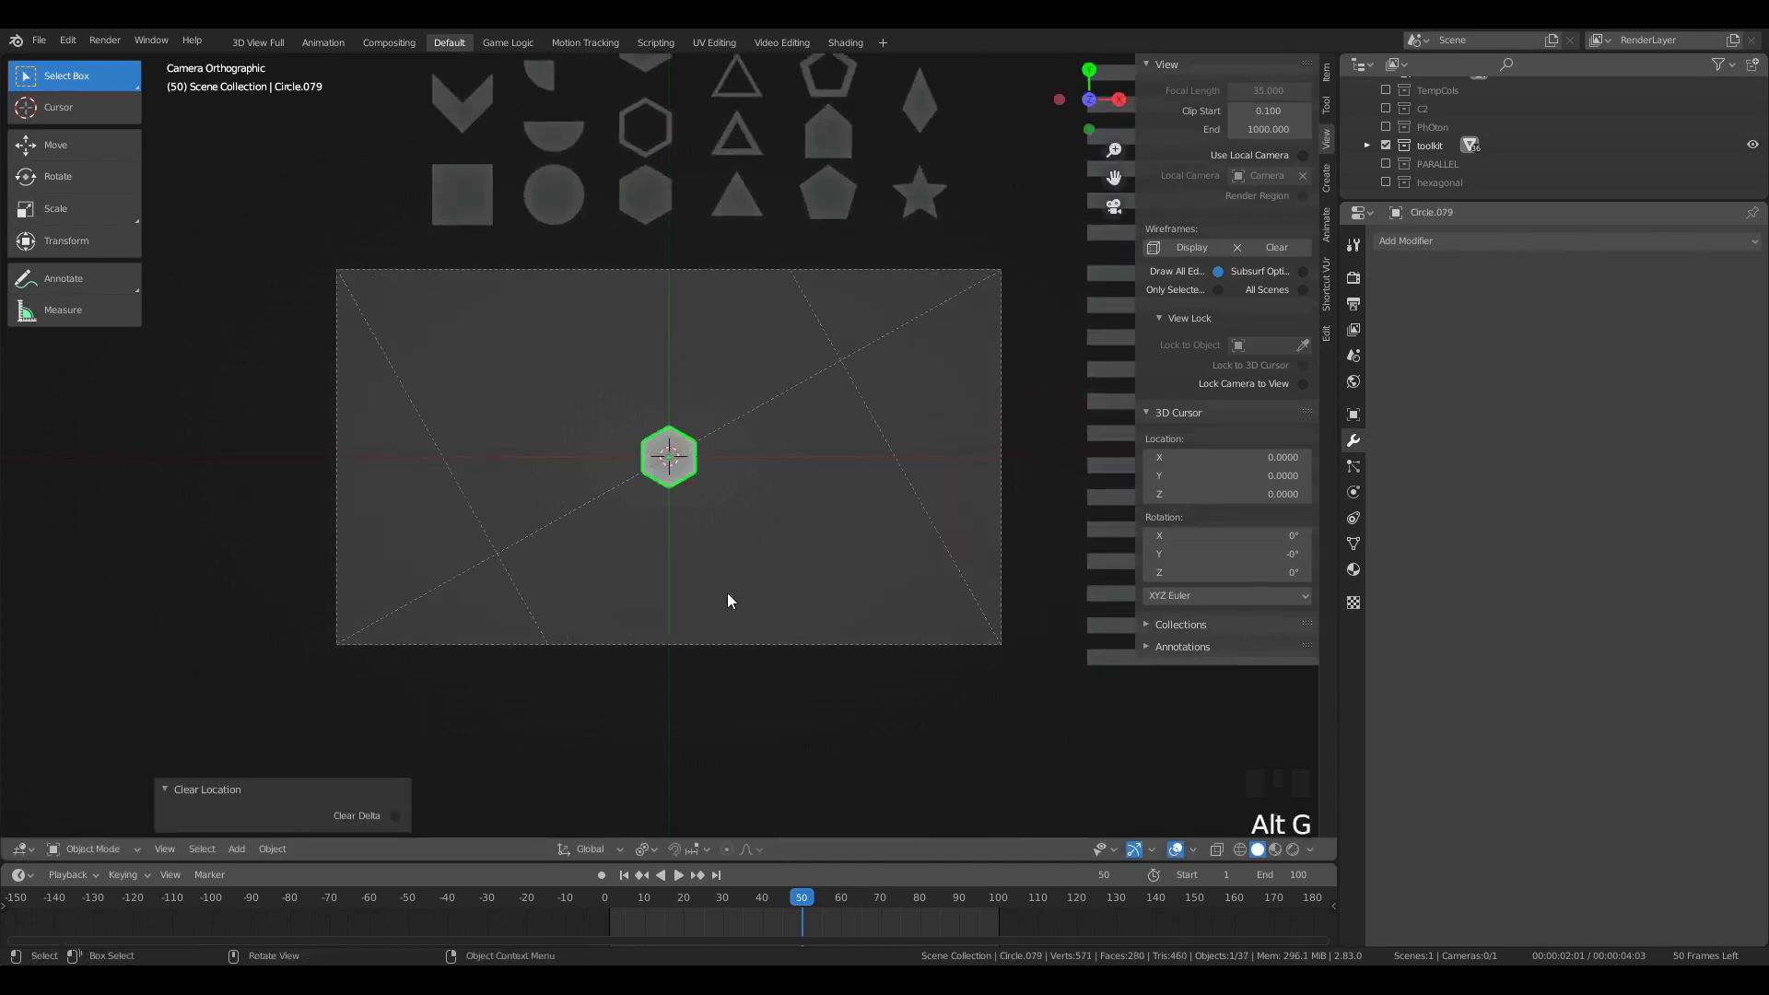
# Step: Switch the viewport to Rendered shading and show the centred hexagon's material with its Settings section collapsed
pyautogui.scroll(4, 723, 571)
pyautogui.press('z')
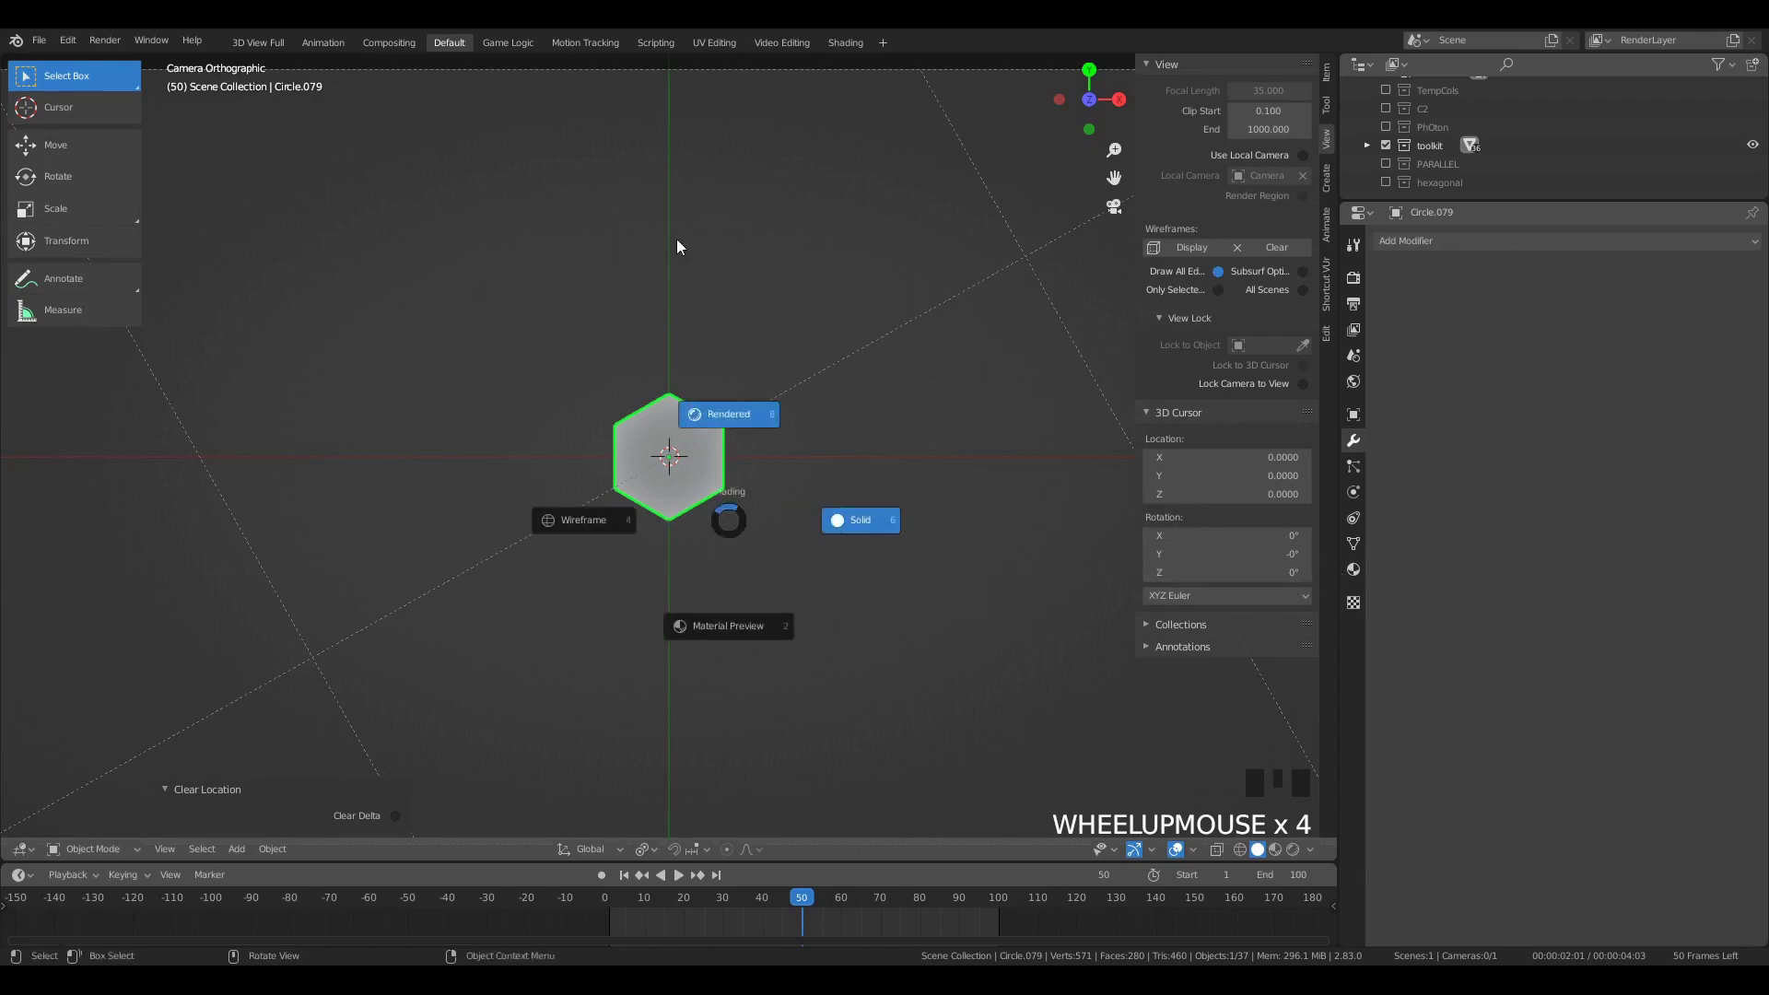
pyautogui.press('a')
pyautogui.press('a')
pyautogui.press('a')
pyautogui.click(1352, 569)
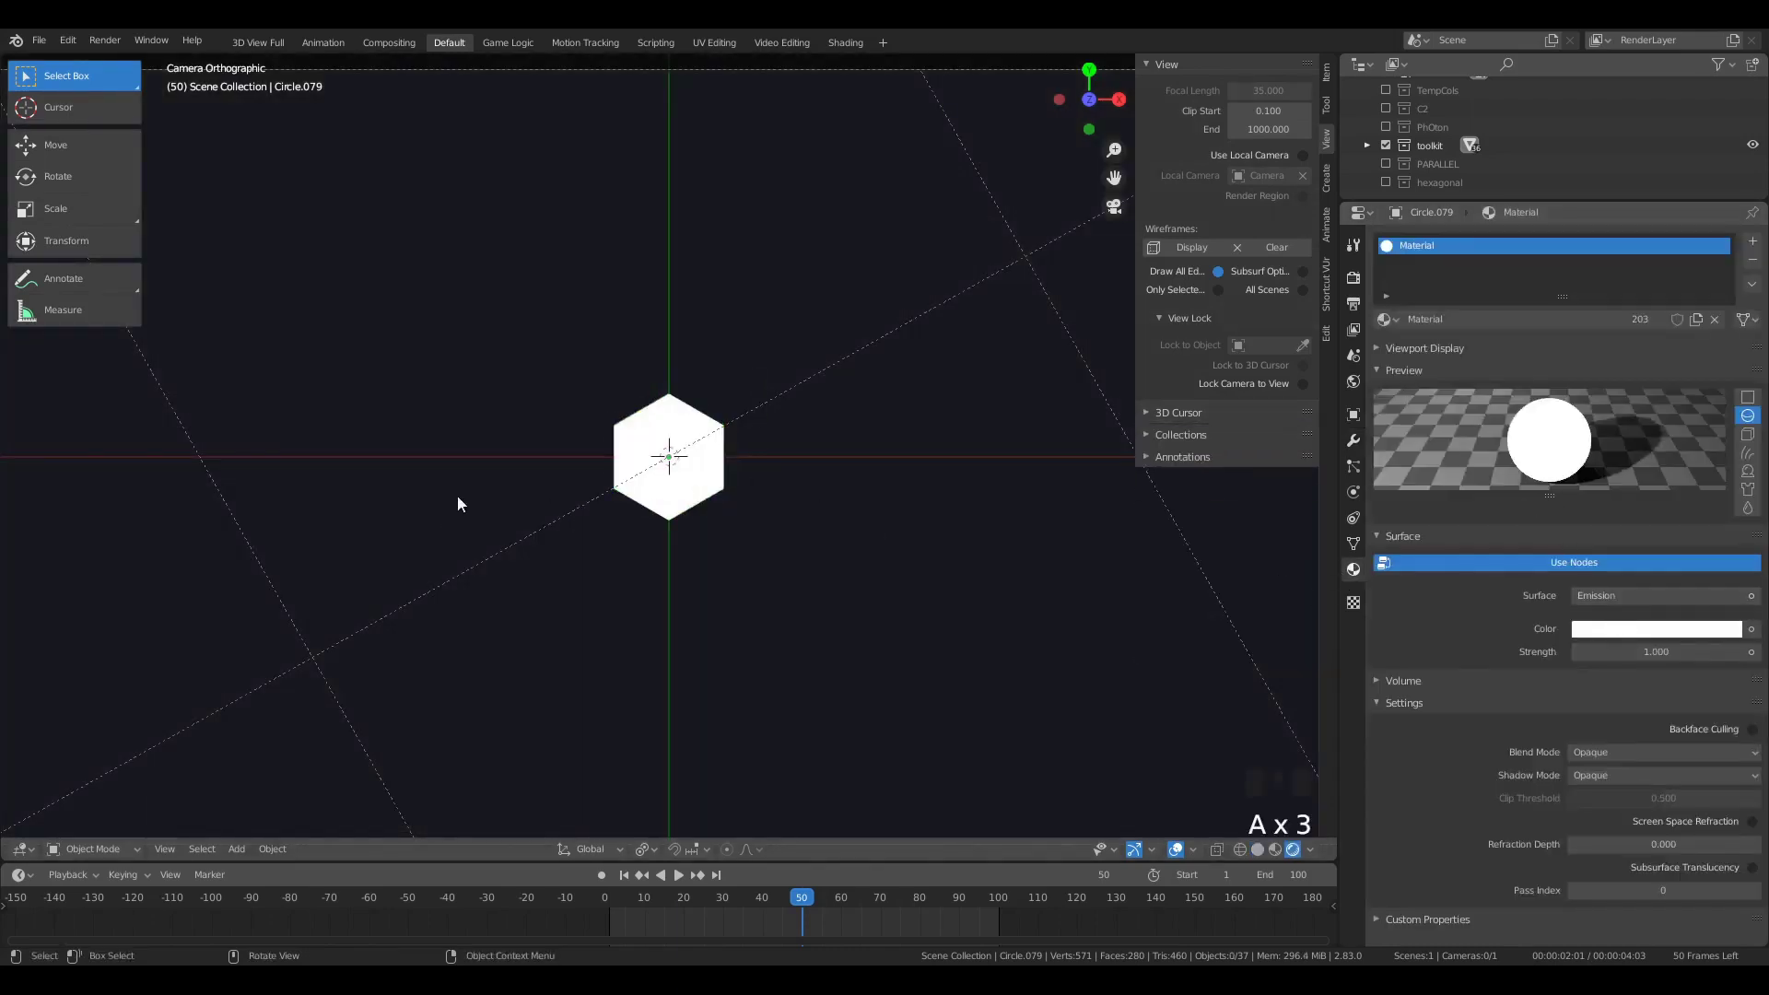
pyautogui.click(1382, 703)
# Step: List the surface shader types for the centred hexagon's Emission material and try scaling the hexagon up
pyautogui.click(682, 489)
pyautogui.scroll(1, 683, 489)
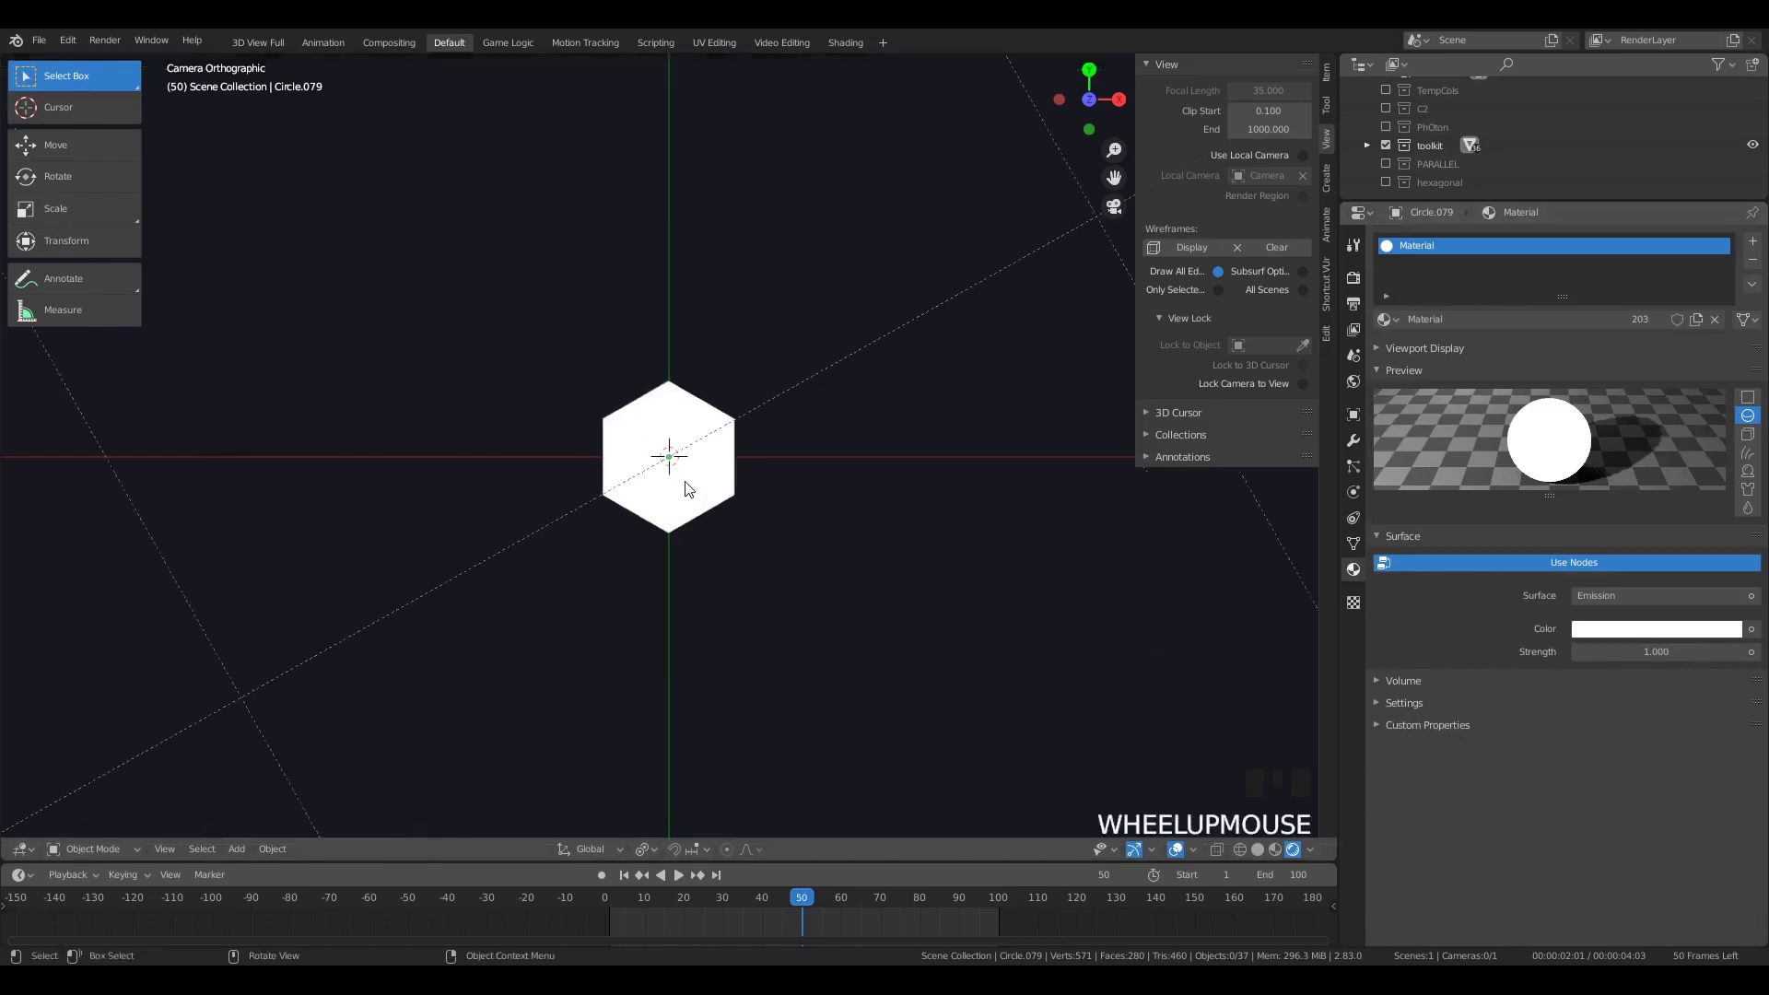
pyautogui.scroll(-4, 691, 489)
pyautogui.press('s')
pyautogui.press('Escape')
pyautogui.click(1591, 595)
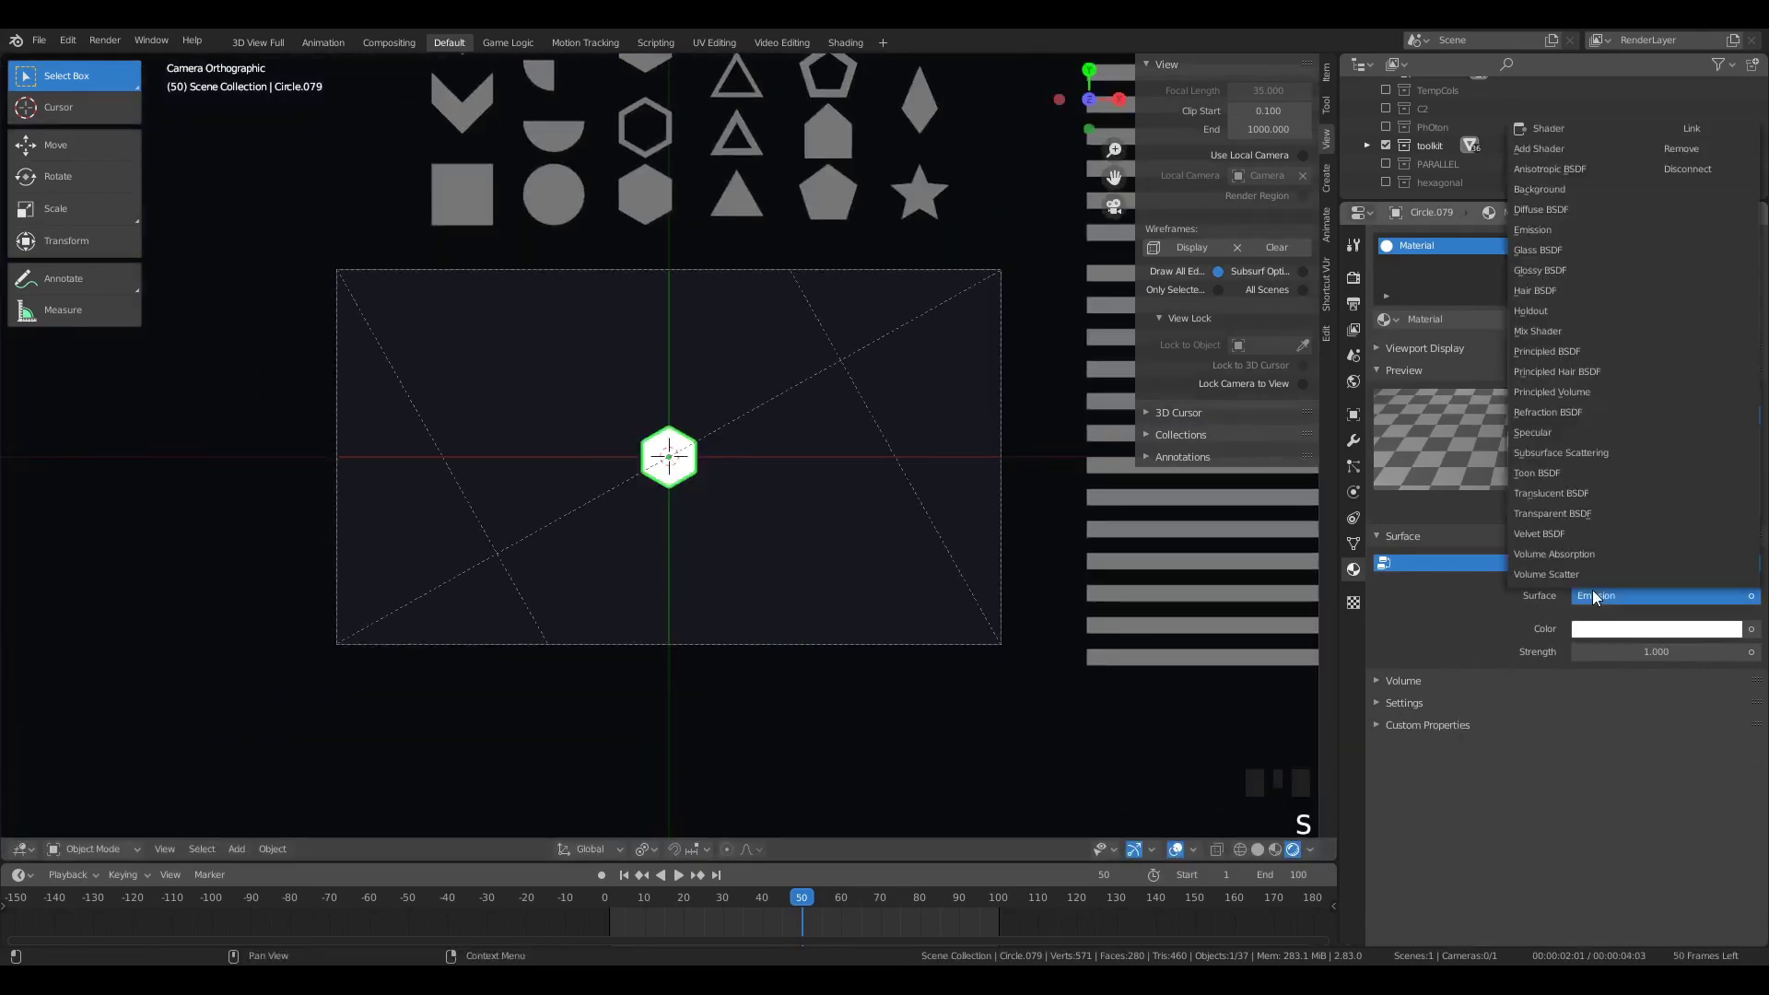
pyautogui.press('s')
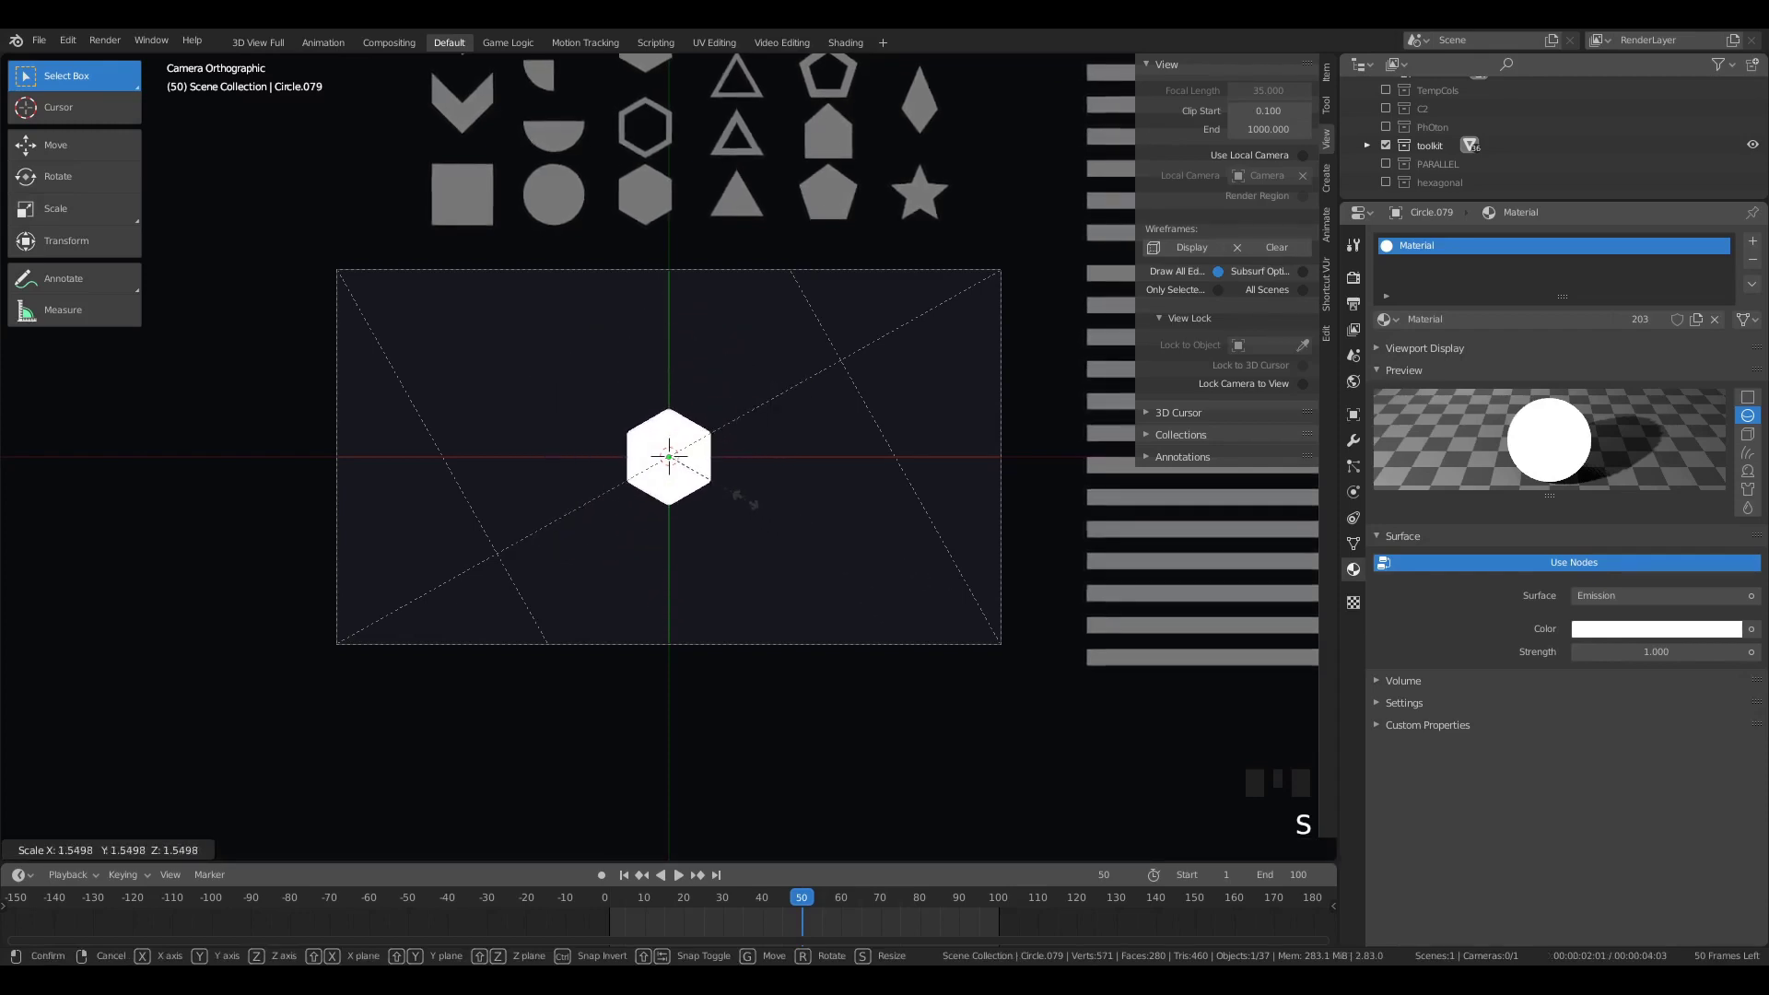
pyautogui.click(722, 488)
# Step: Duplicate the toolkit's hexagon outline, clear the copy's location and scale it up into a ring around the centred solid hexagon
pyautogui.scroll(-1, 642, 195)
pyautogui.hotkey('shift', 'd')
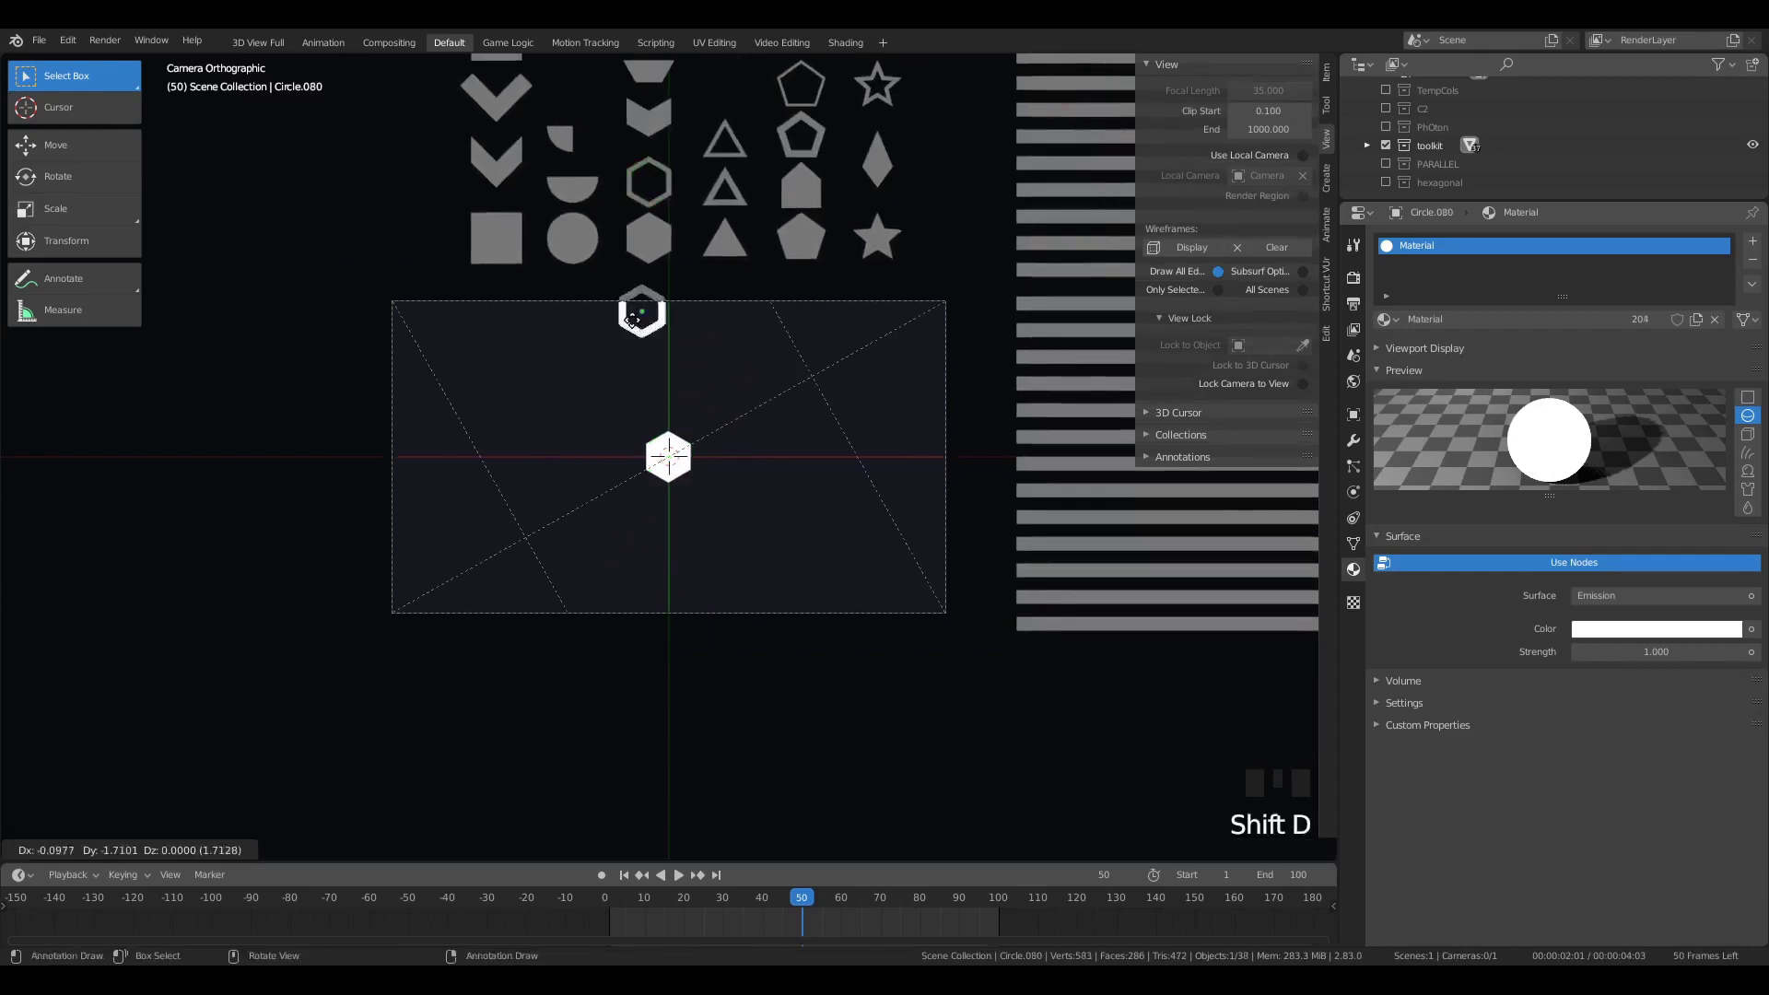
pyautogui.click(663, 380)
pyautogui.hotkey('alt', 'g')
pyautogui.press('s')
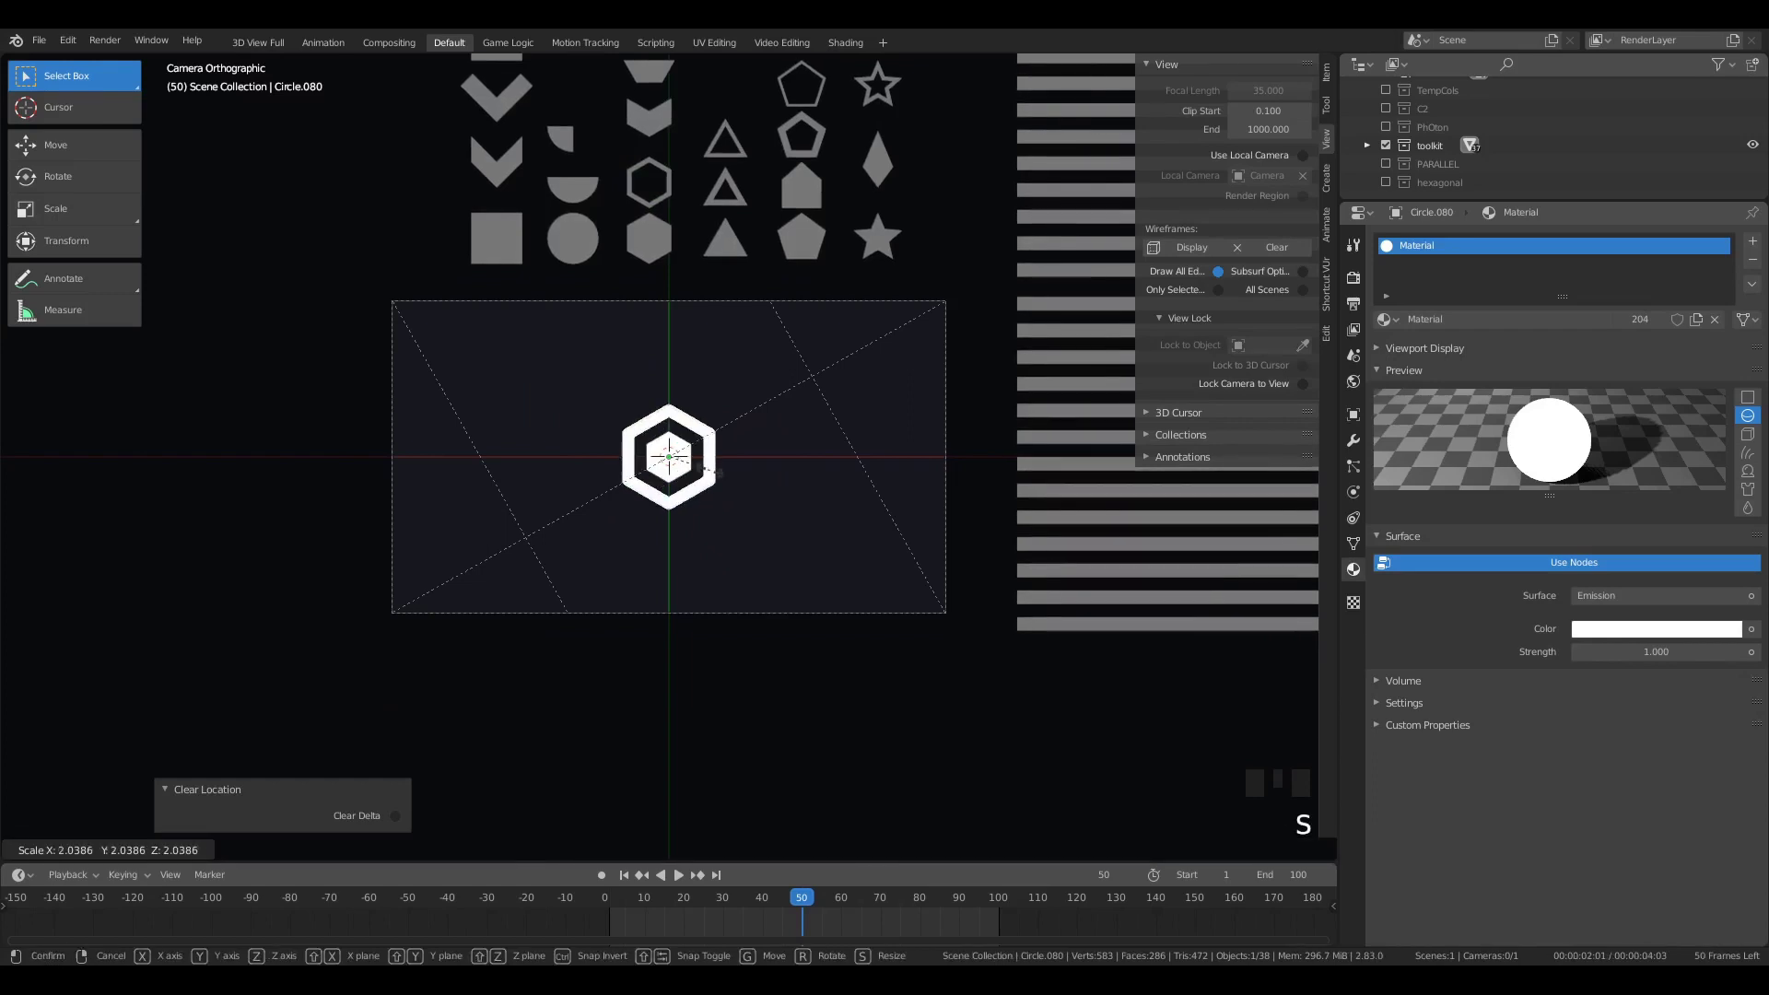
pyautogui.click(693, 460)
pyautogui.scroll(5, 694, 460)
pyautogui.press('s')
pyautogui.click(790, 479)
# Step: Thin the hexagonal ring by scaling its inner edge loop outward about 1.14 times in Edit Mode
pyautogui.press('Tab')
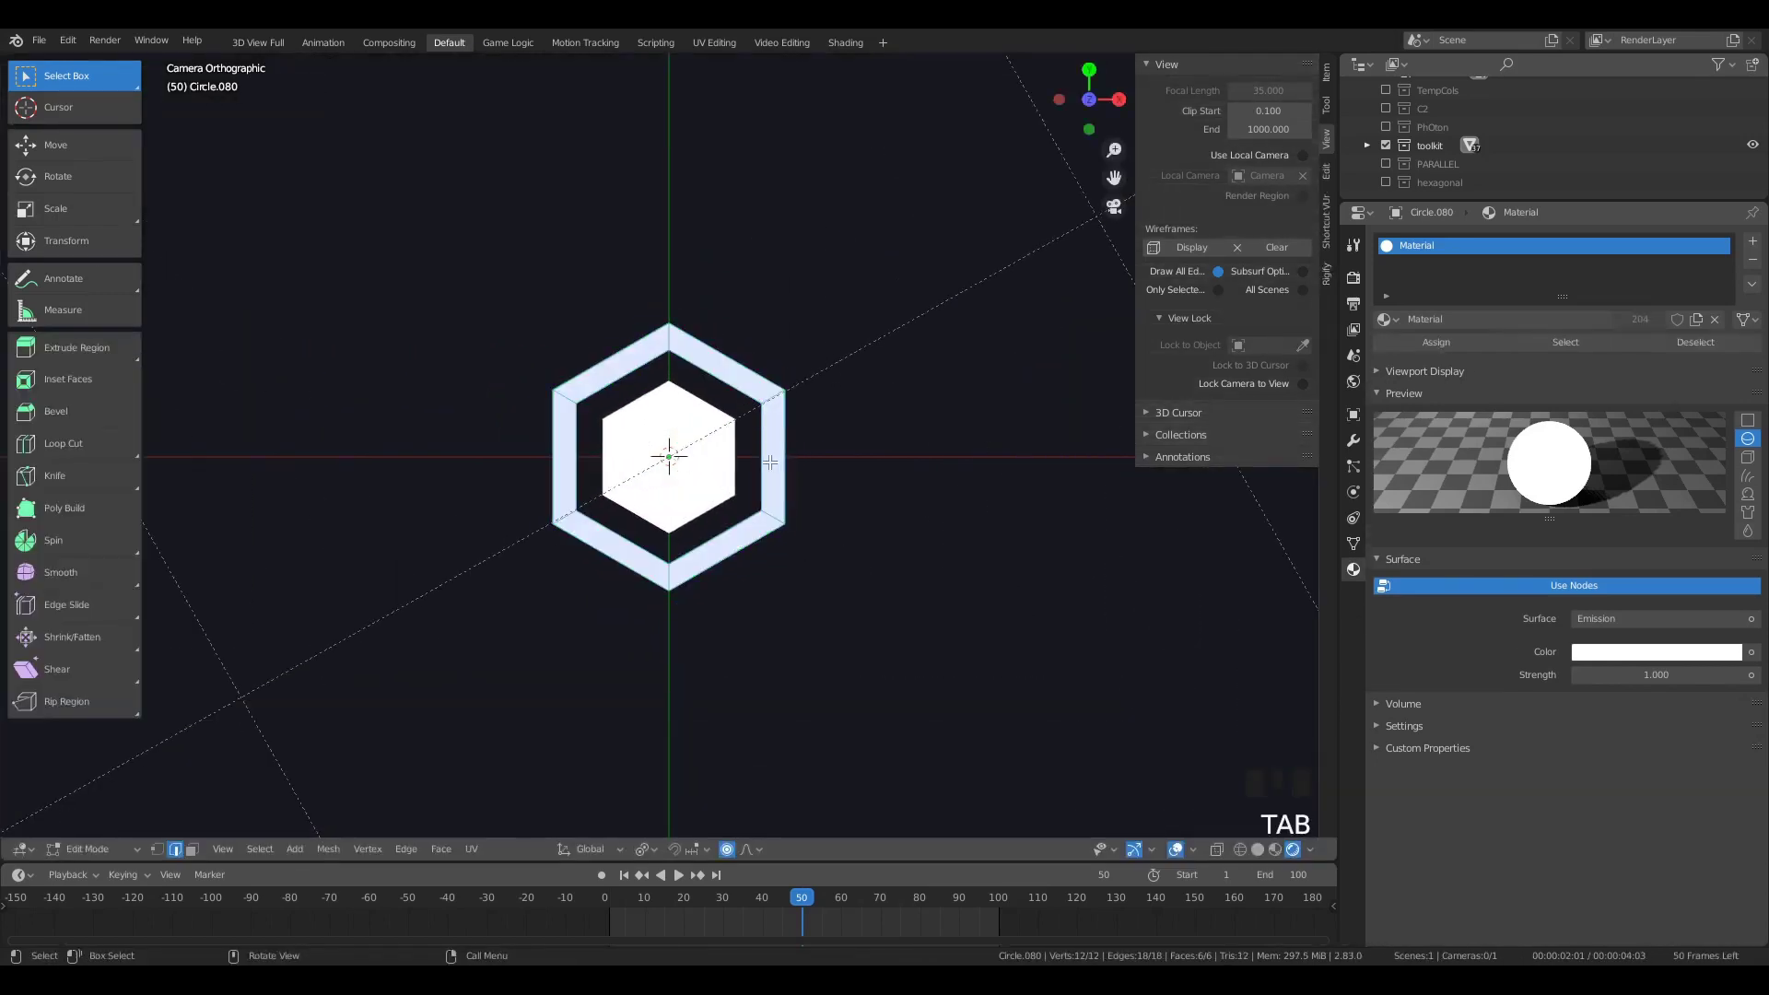
pyautogui.tripleClick(768, 461)
pyautogui.press('s')
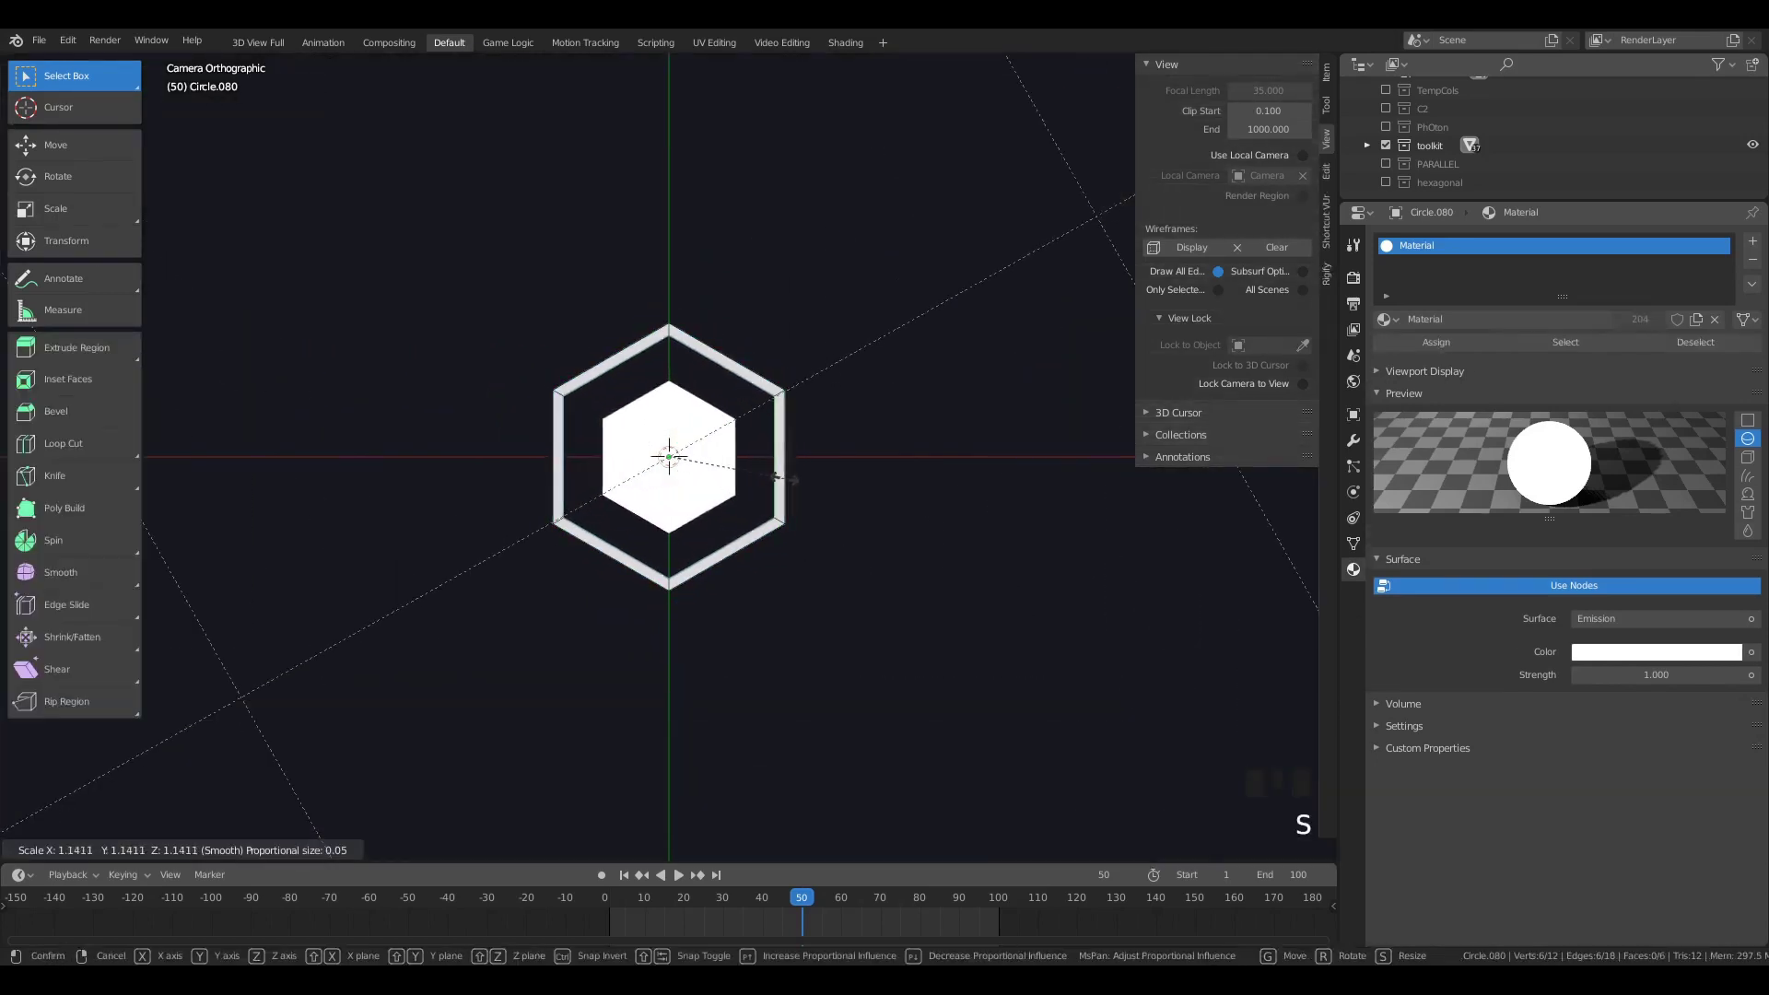
pyautogui.click(785, 477)
pyautogui.press('Tab')
pyautogui.press('a')
pyautogui.press('a')
pyautogui.press('a')
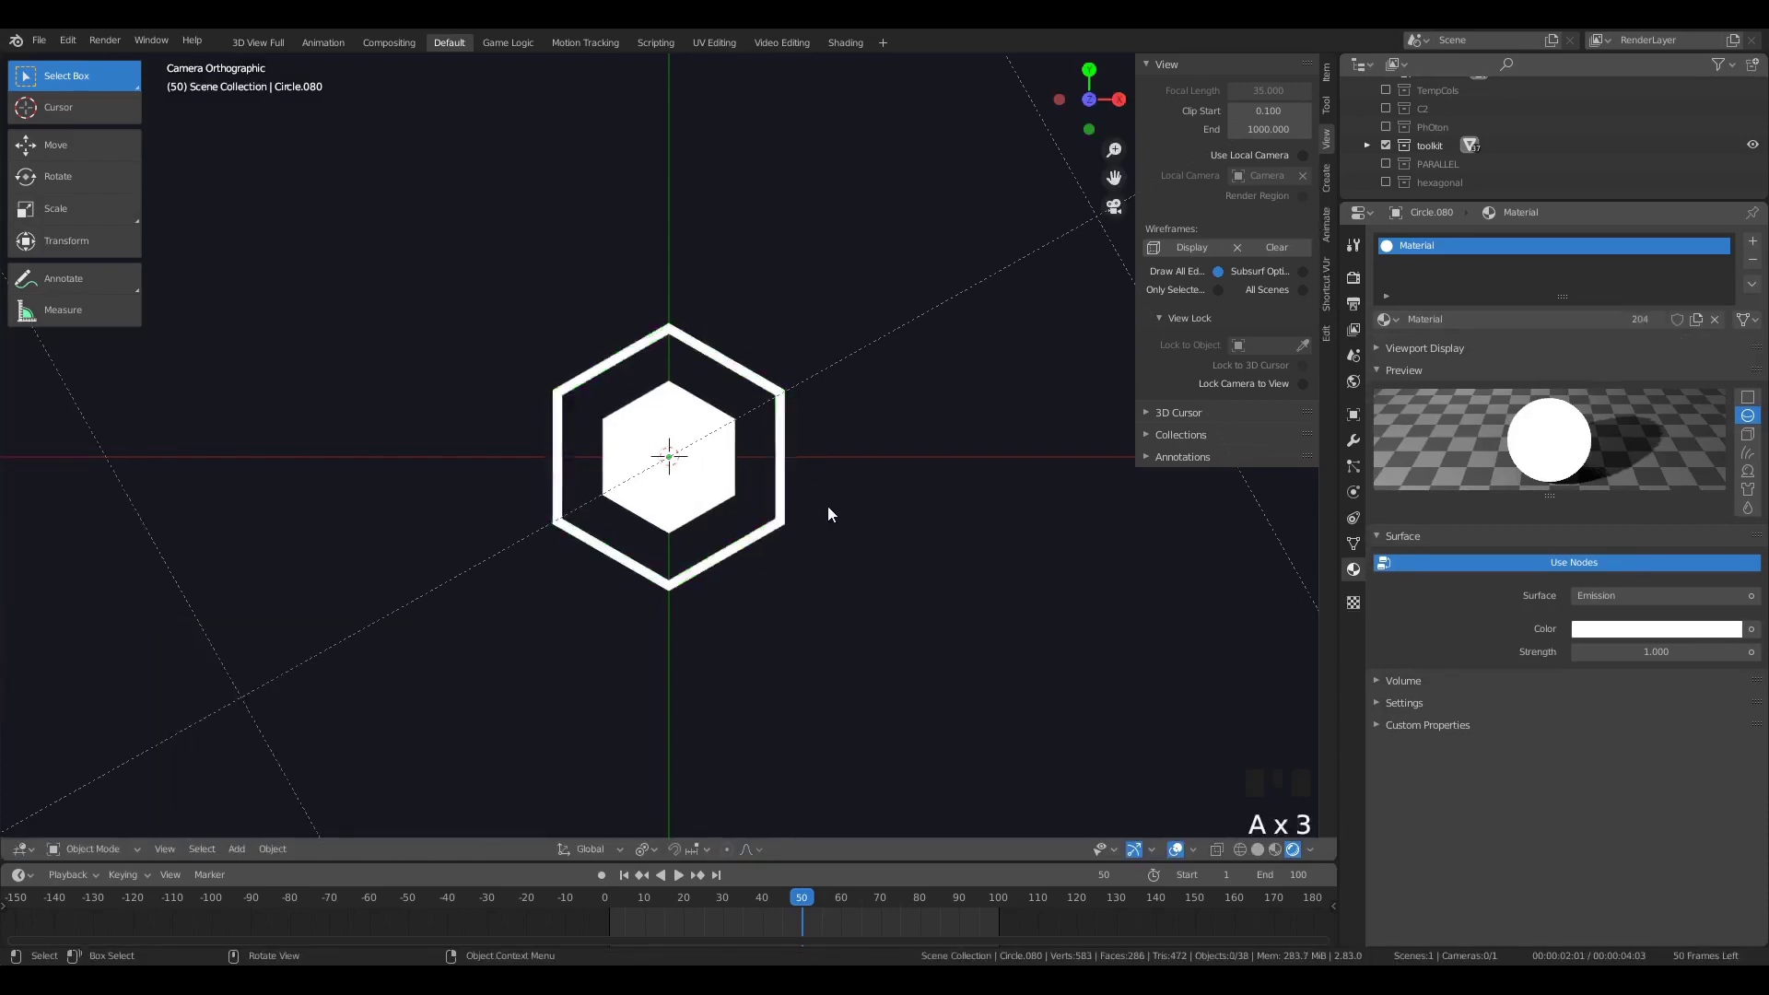
# Step: Scale the thin hexagonal ring down so it fits more closely around the solid hexagon
pyautogui.scroll(-5, 820, 509)
pyautogui.click(697, 502)
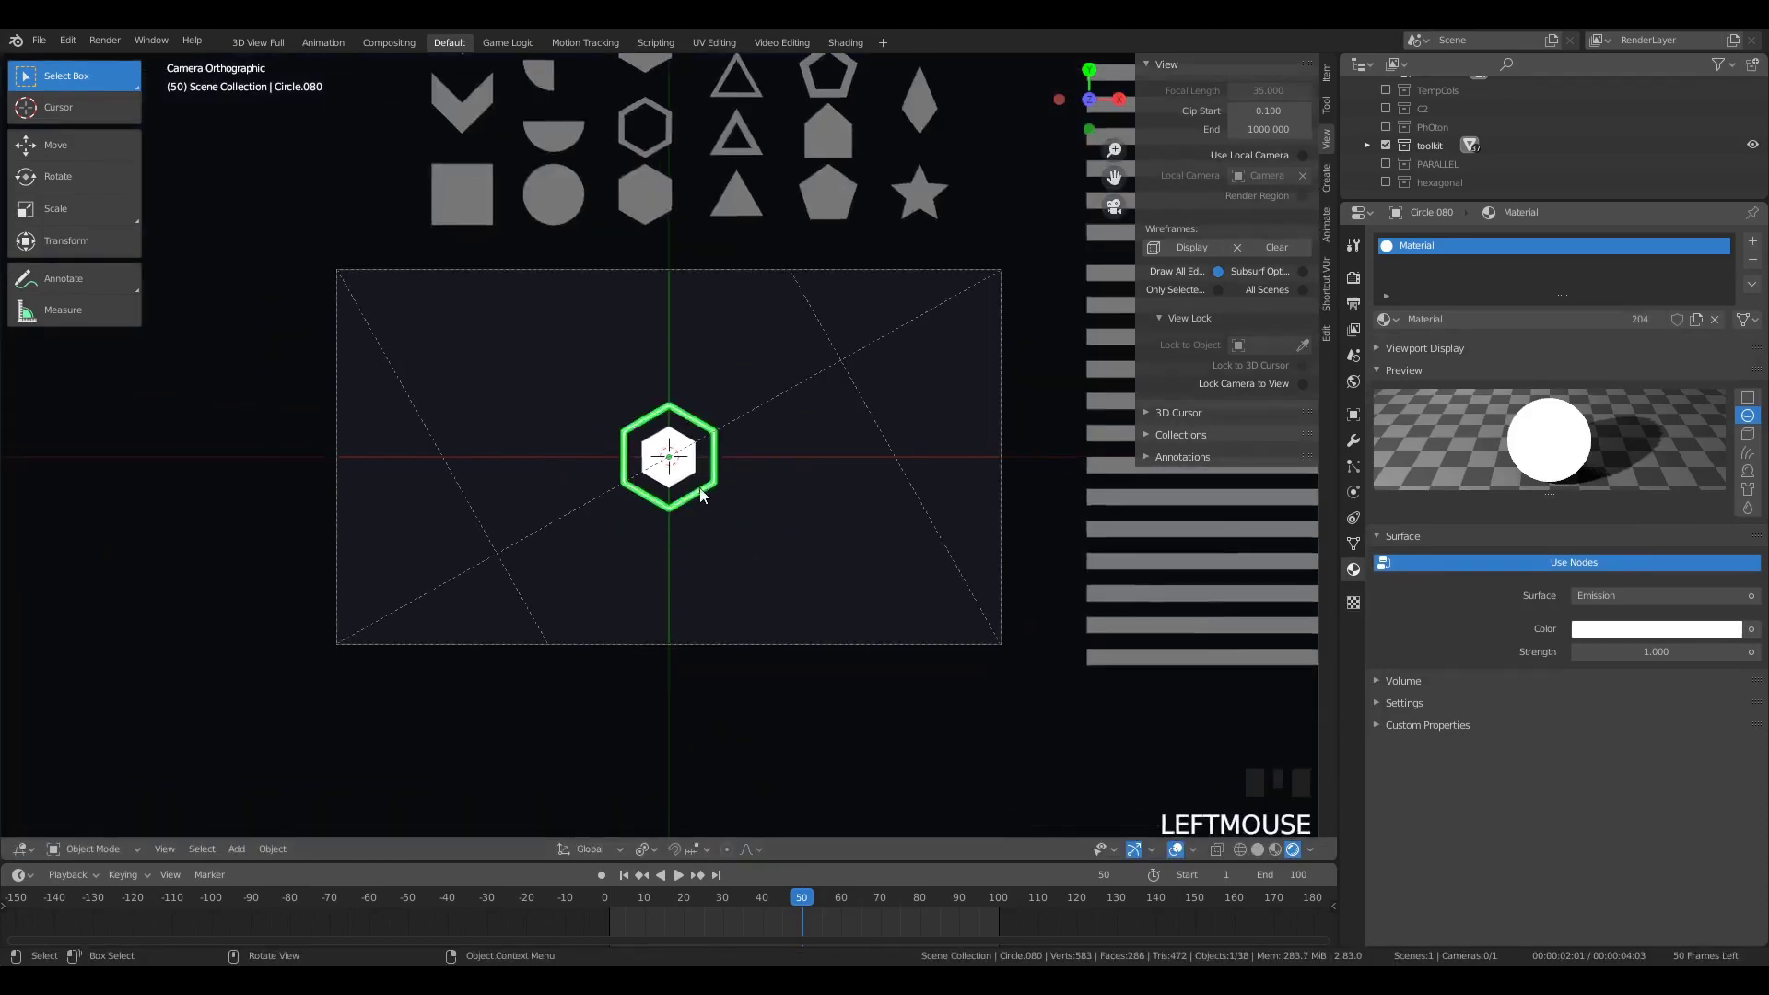
pyautogui.scroll(4, 864, 538)
pyautogui.press('s')
pyautogui.click(835, 523)
pyautogui.press('a')
pyautogui.press('a')
pyautogui.press('a')
pyautogui.scroll(-5, 836, 510)
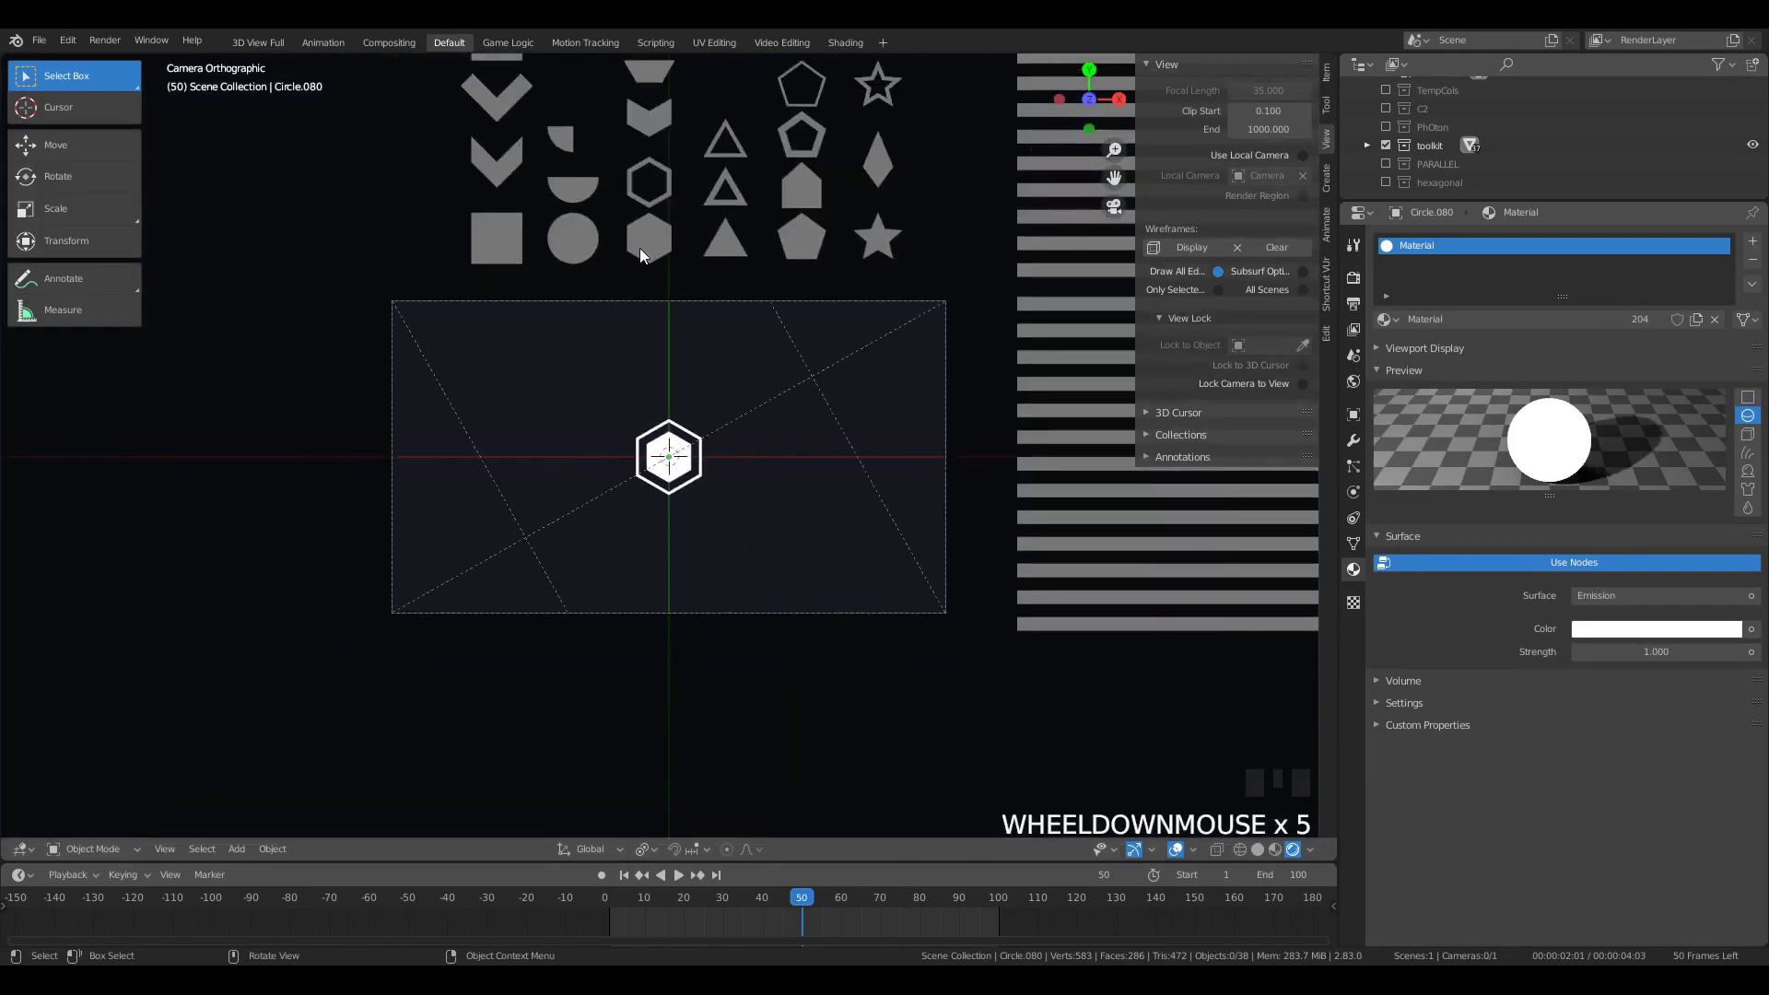
# Step: Duplicate the toolkit's solid hexagon again and place the copy over the denser bar array
pyautogui.hotkey('shift', 'd')
pyautogui.click(616, 505)
pyautogui.scroll(1, 677, 539)
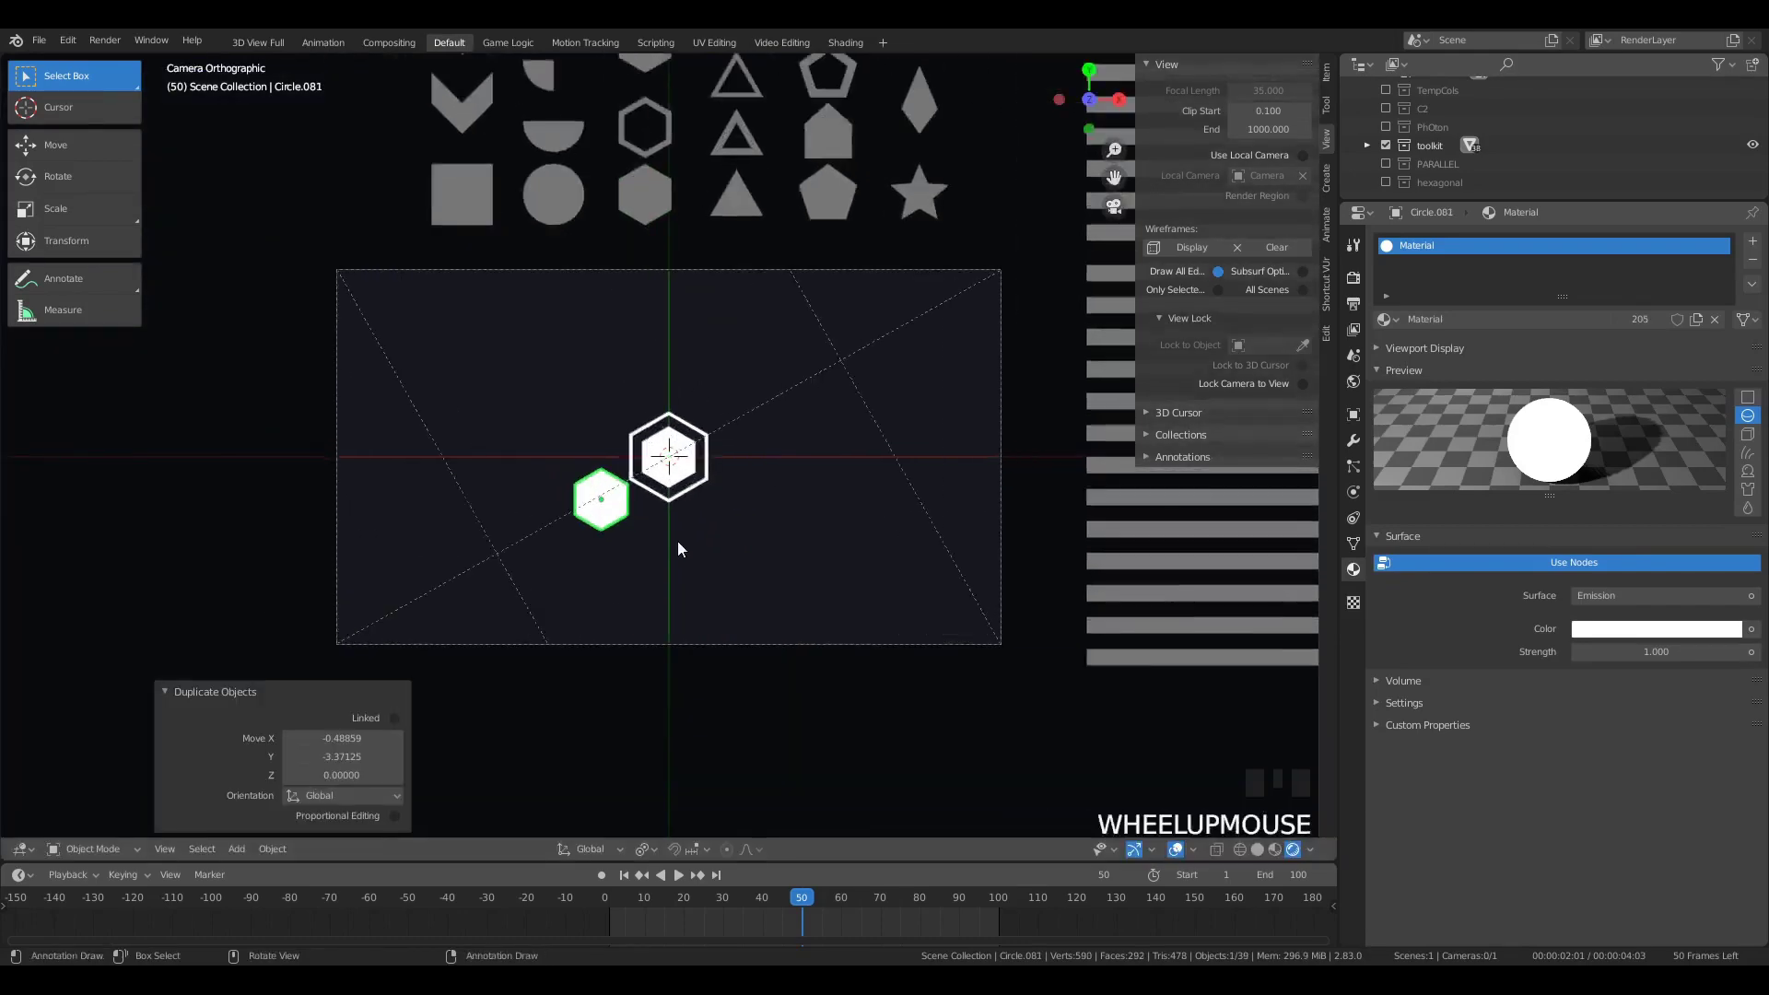
pyautogui.scroll(-6, 678, 543)
pyautogui.press('g')
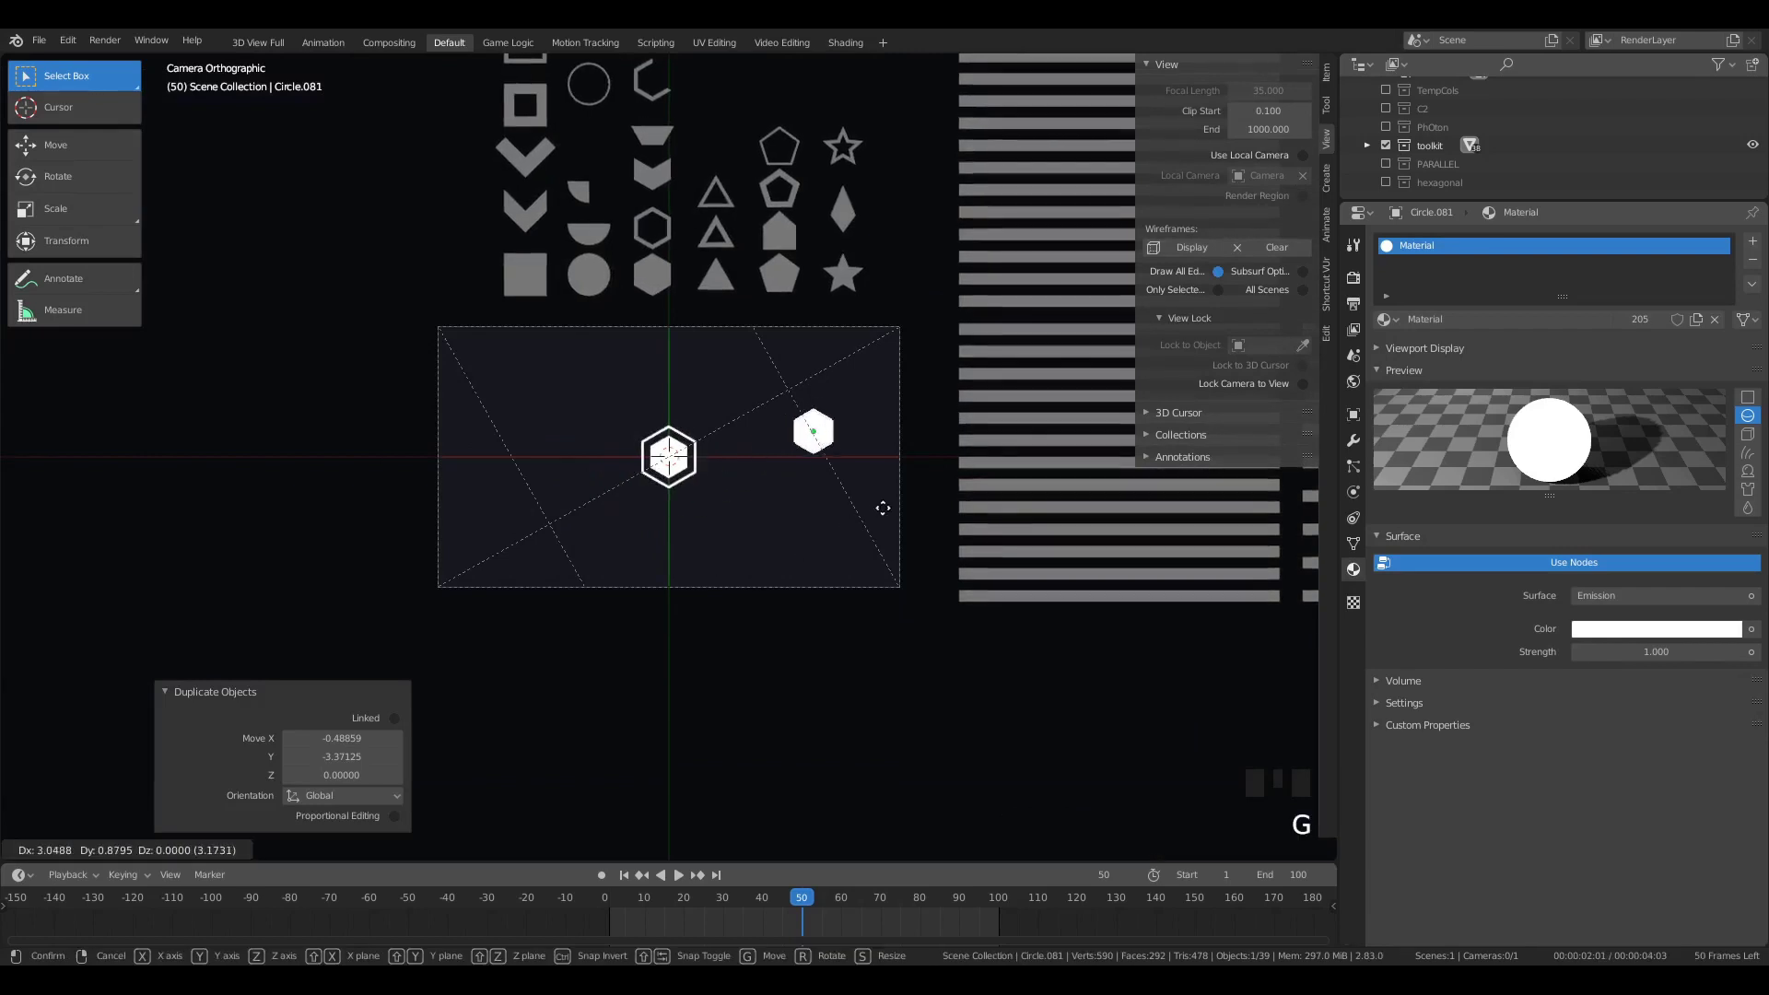
pyautogui.click(882, 507)
pyautogui.scroll(-6, 873, 496)
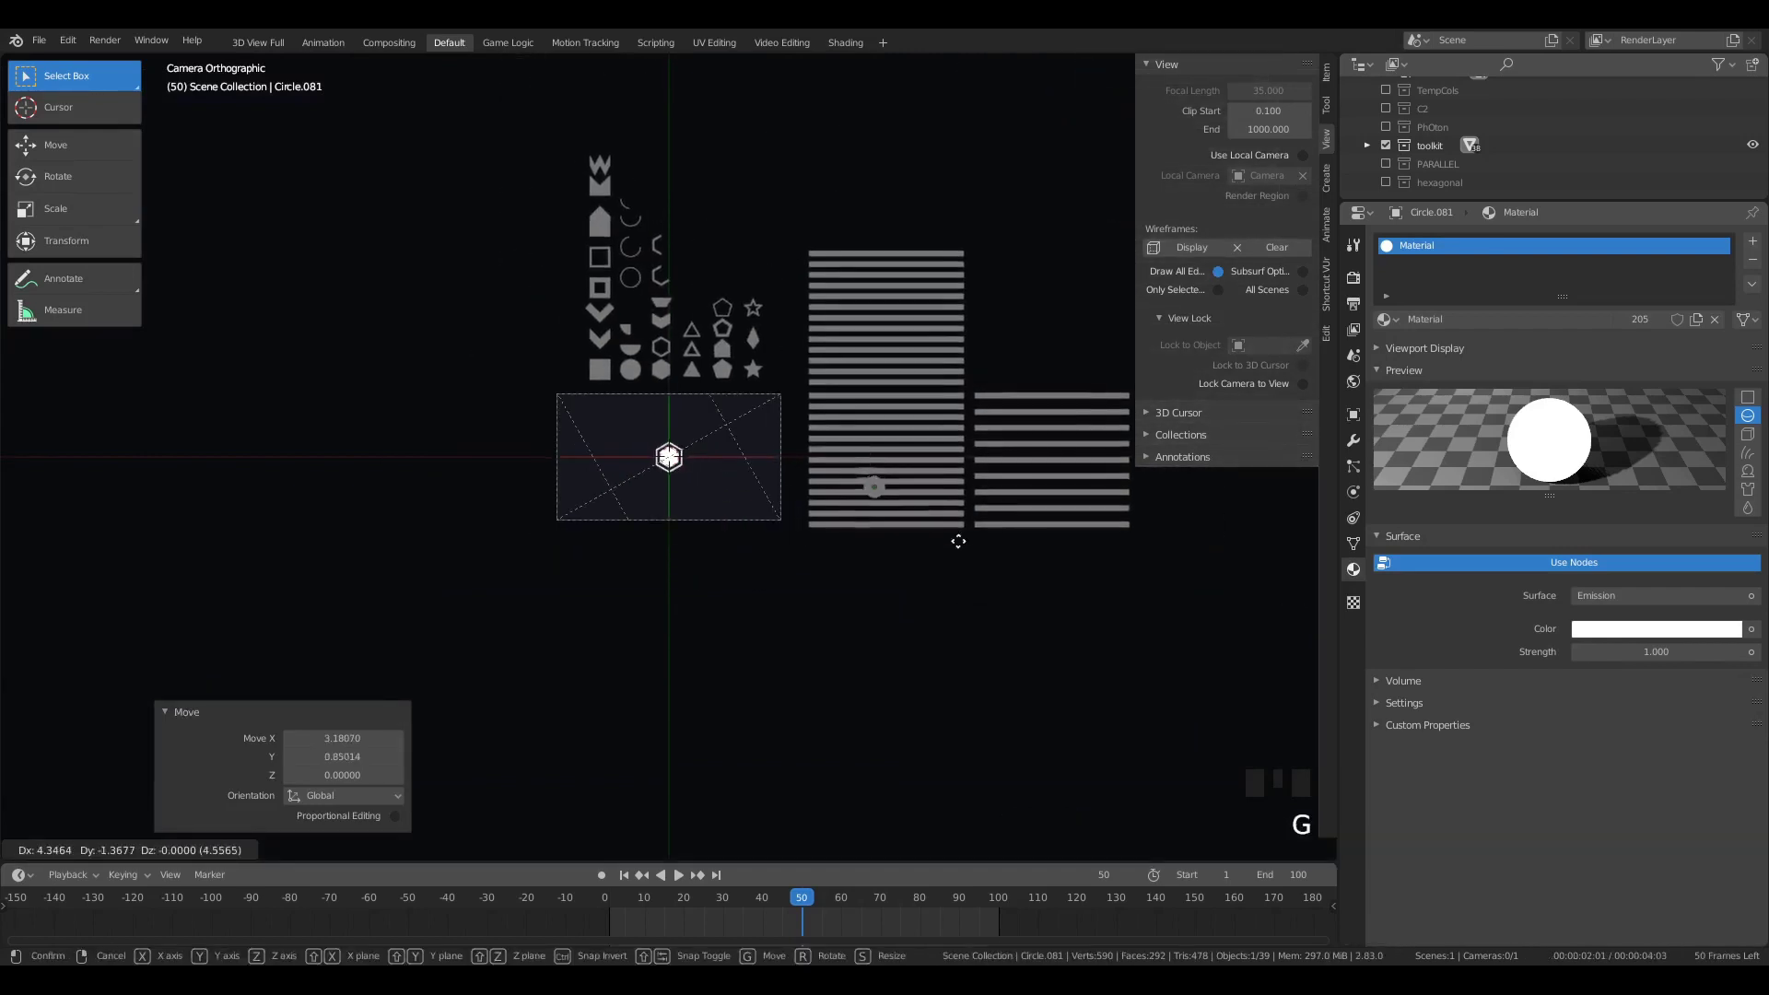
pyautogui.click(948, 509)
# Step: Enlarge the copied hexagon about 5 times and shift it about 0.91 in X and -0.18 in Y over the bars
pyautogui.press('s')
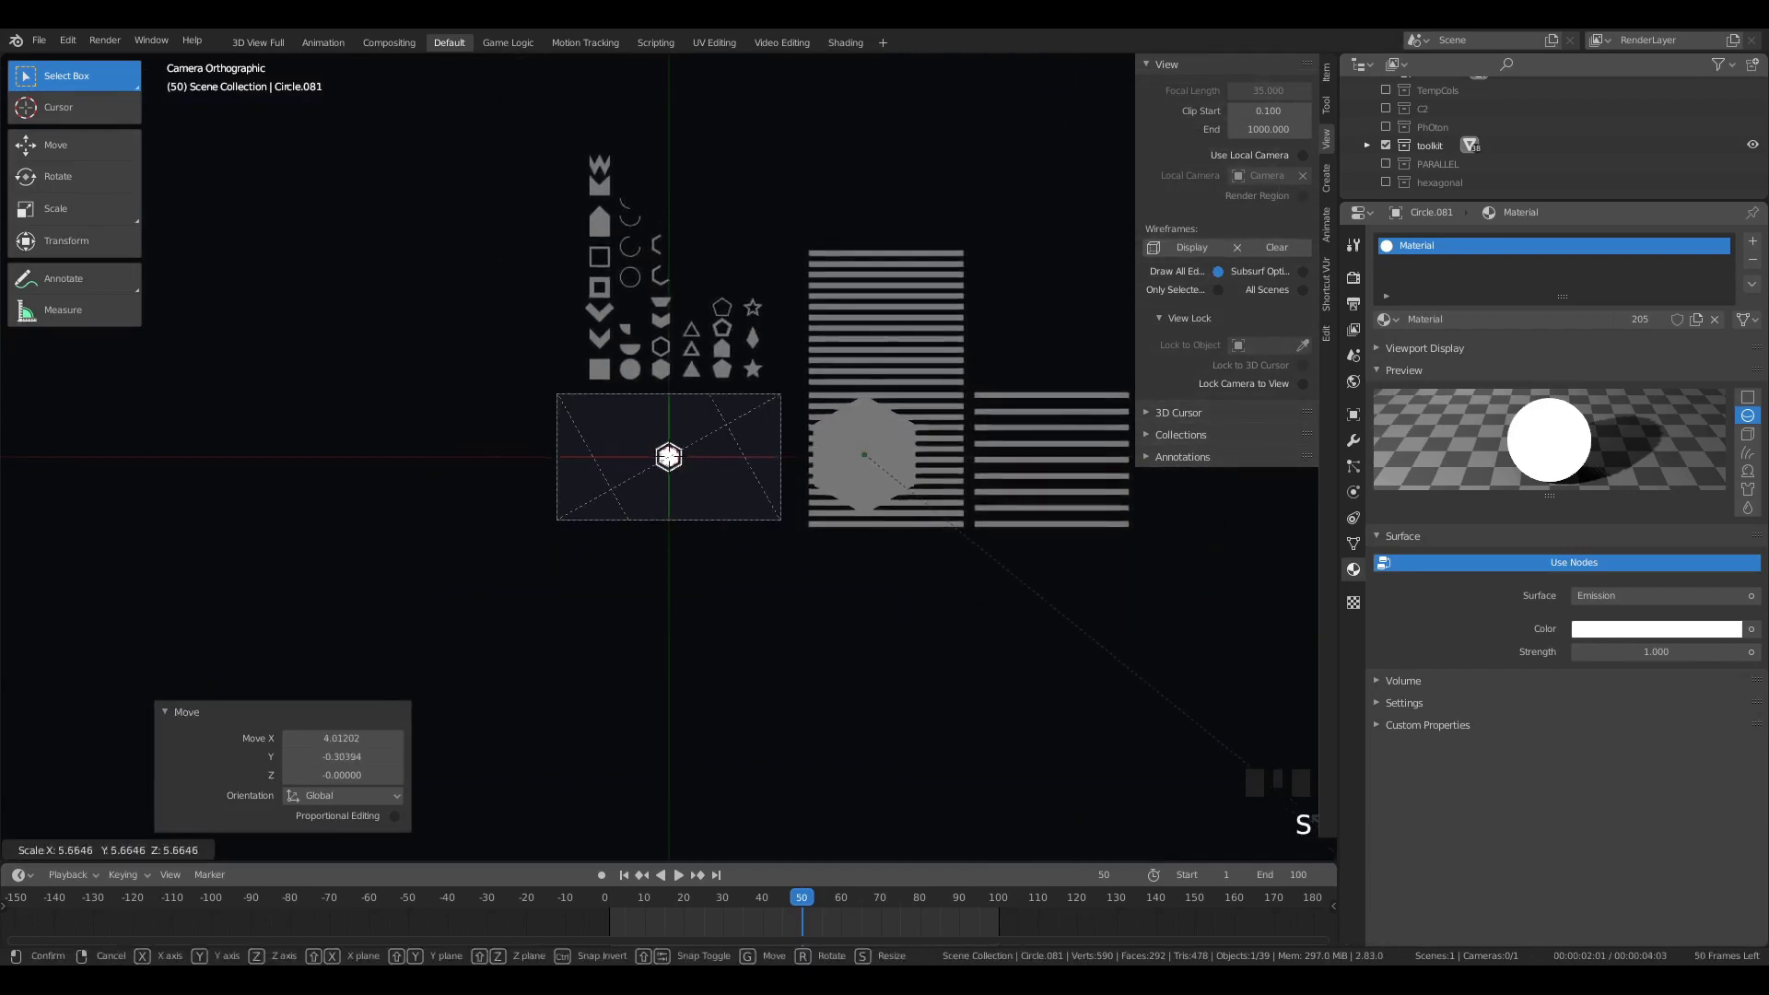
pyautogui.press('g')
pyautogui.click(862, 723)
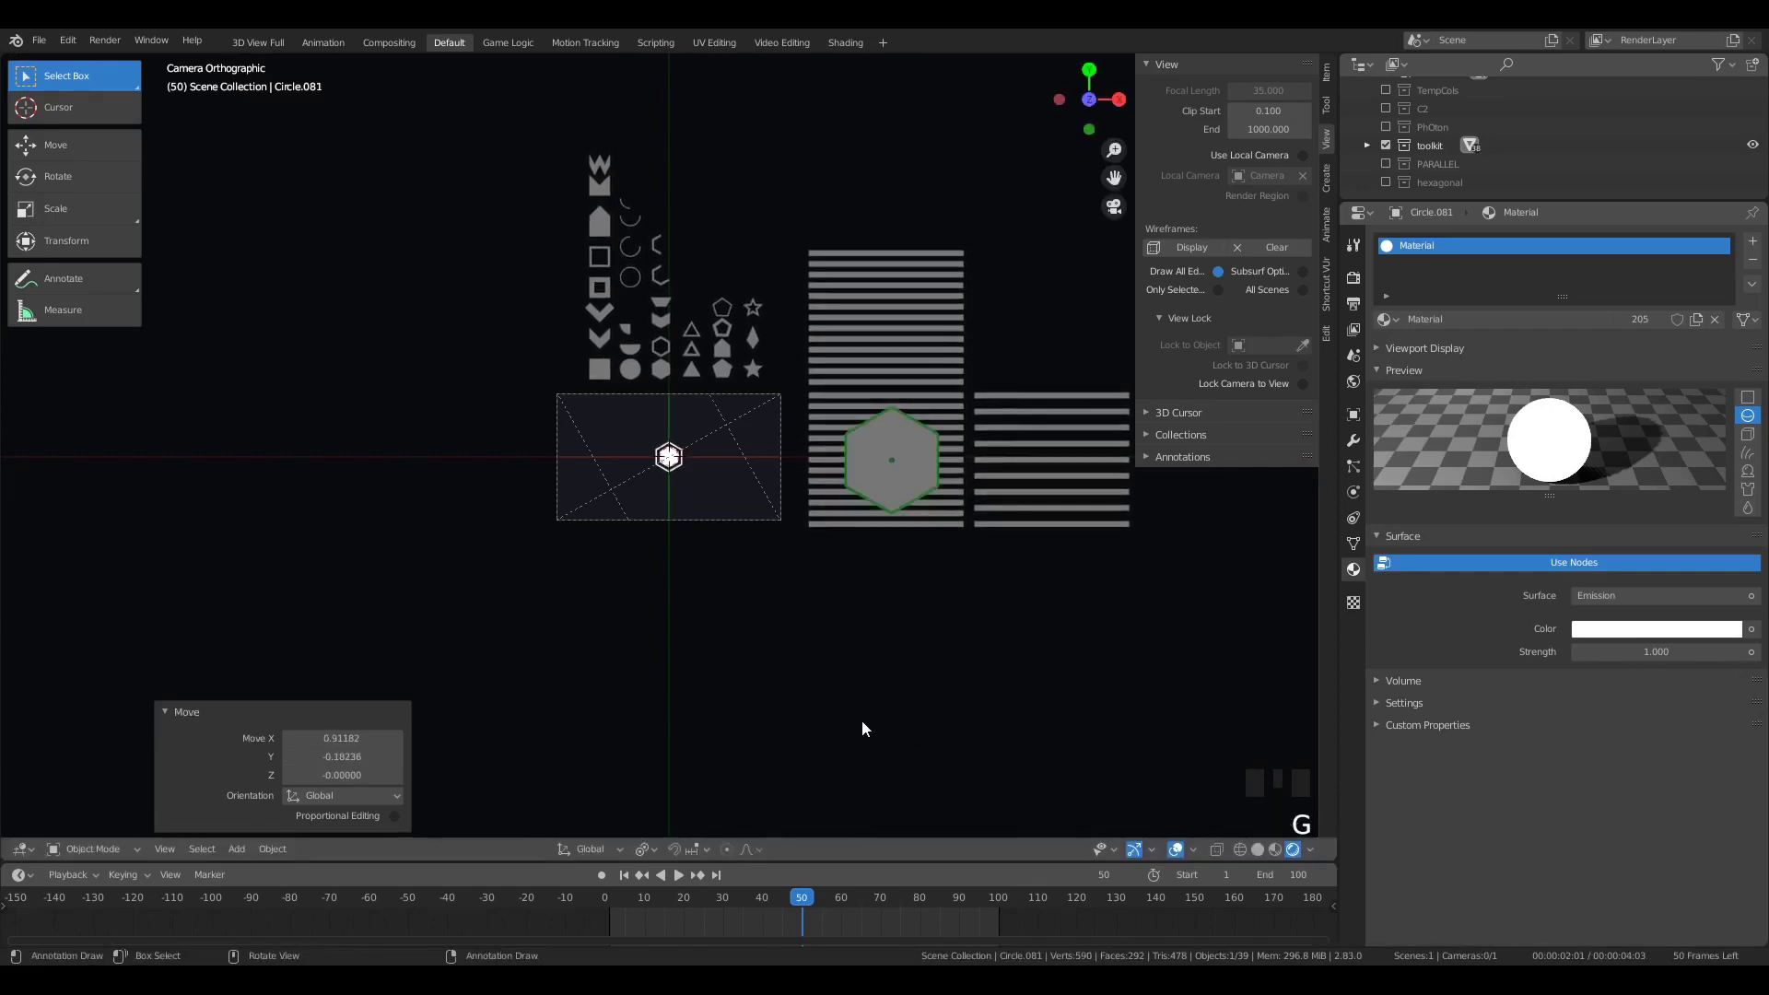
# Step: Frame the enlarged hexagon in an angled perspective view and switch the viewport to Solid shading
pyautogui.press('KP_Decimal')
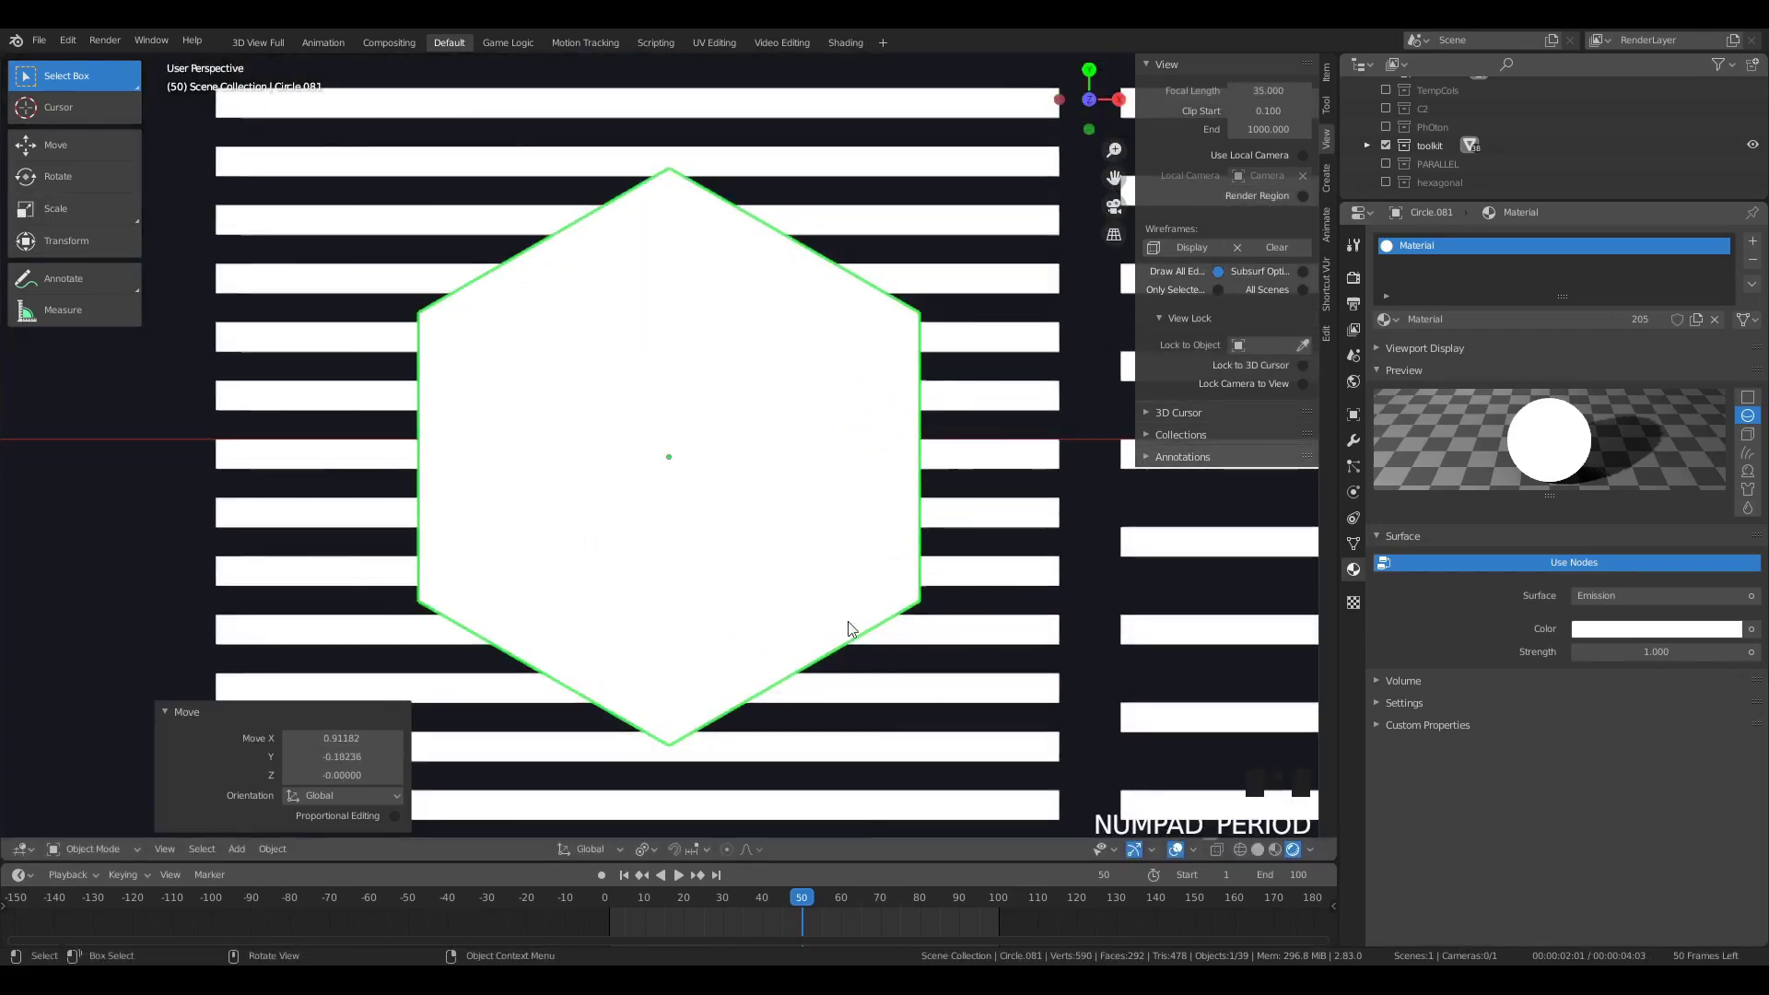
pyautogui.moveTo(845, 623); pyautogui.dragTo(832, 486, button='middle')
pyautogui.scroll(-2, 832, 486)
pyautogui.scroll(3, 834, 488)
pyautogui.press('z')
pyautogui.moveTo(982, 514); pyautogui.dragTo(888, 337, button='middle')
# Step: Delete the extra bar array copy above the denser bar array
pyautogui.click(876, 358)
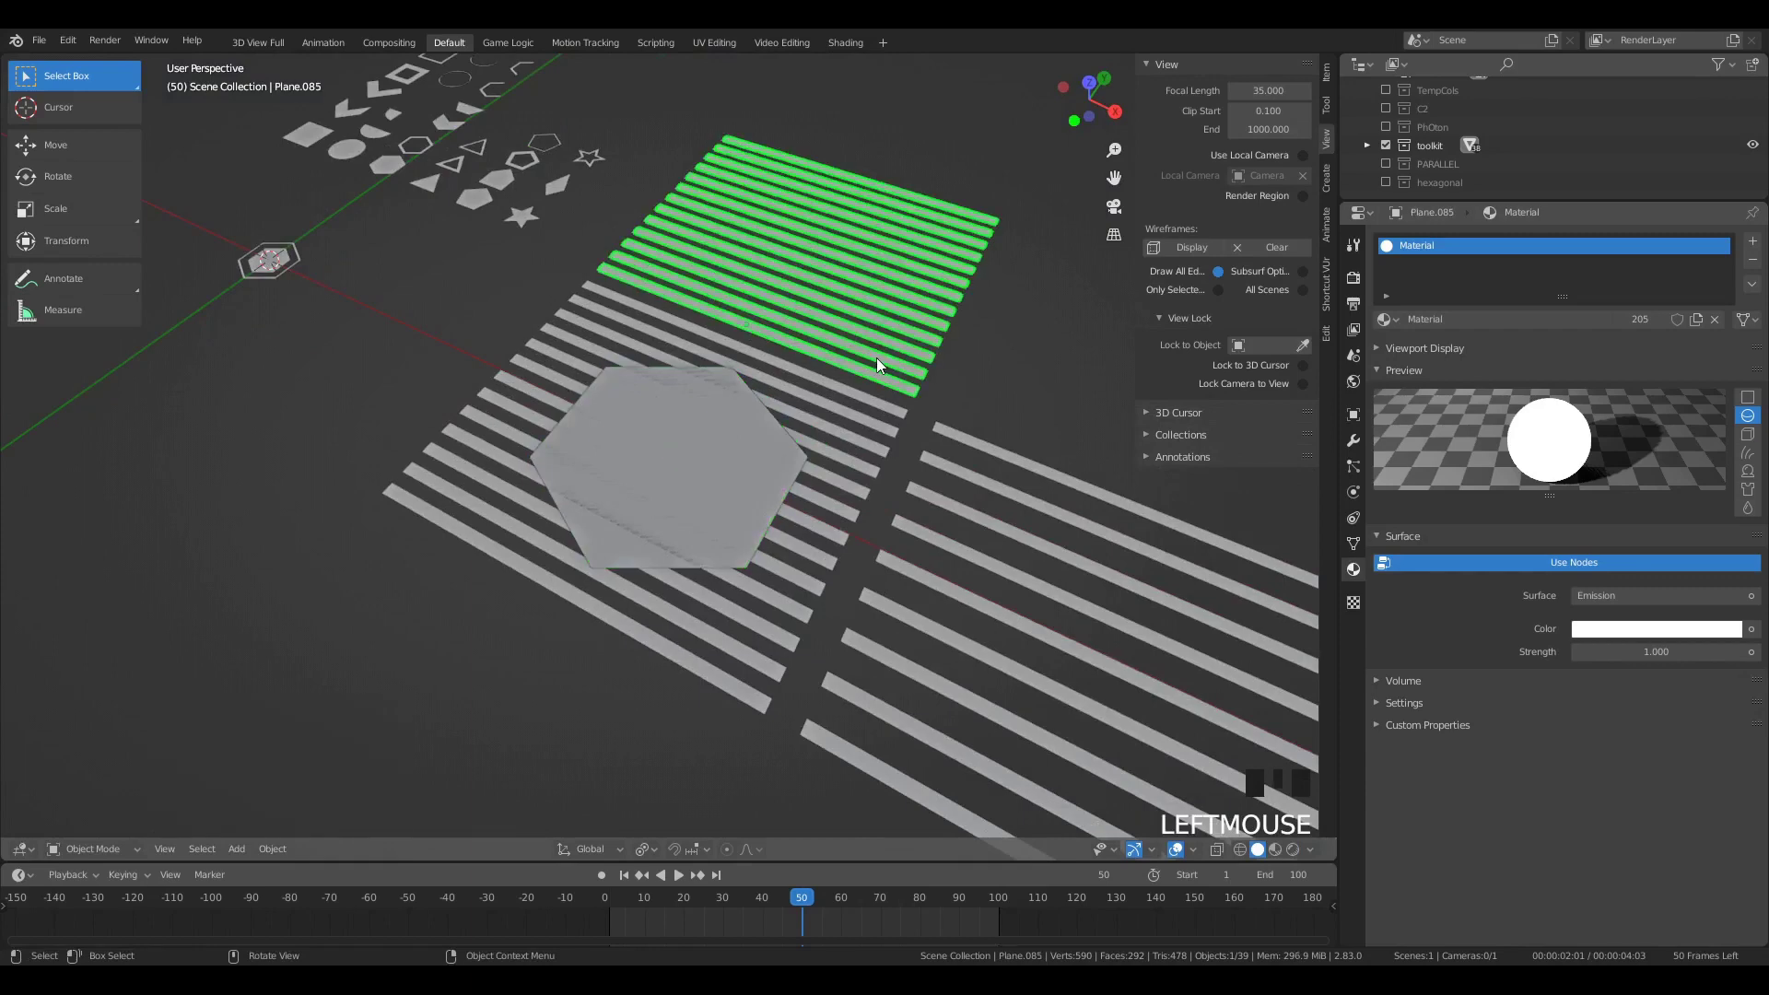
pyautogui.press('x')
pyautogui.click(876, 357)
# Step: Extrude the large hexagon's faces upward into a thick prism and lower it about 0.23 along Z through the bars
pyautogui.click(766, 478)
pyautogui.moveTo(771, 578); pyautogui.dragTo(815, 510, button='middle')
pyautogui.press('s')
pyautogui.click(737, 551)
pyautogui.press('Tab')
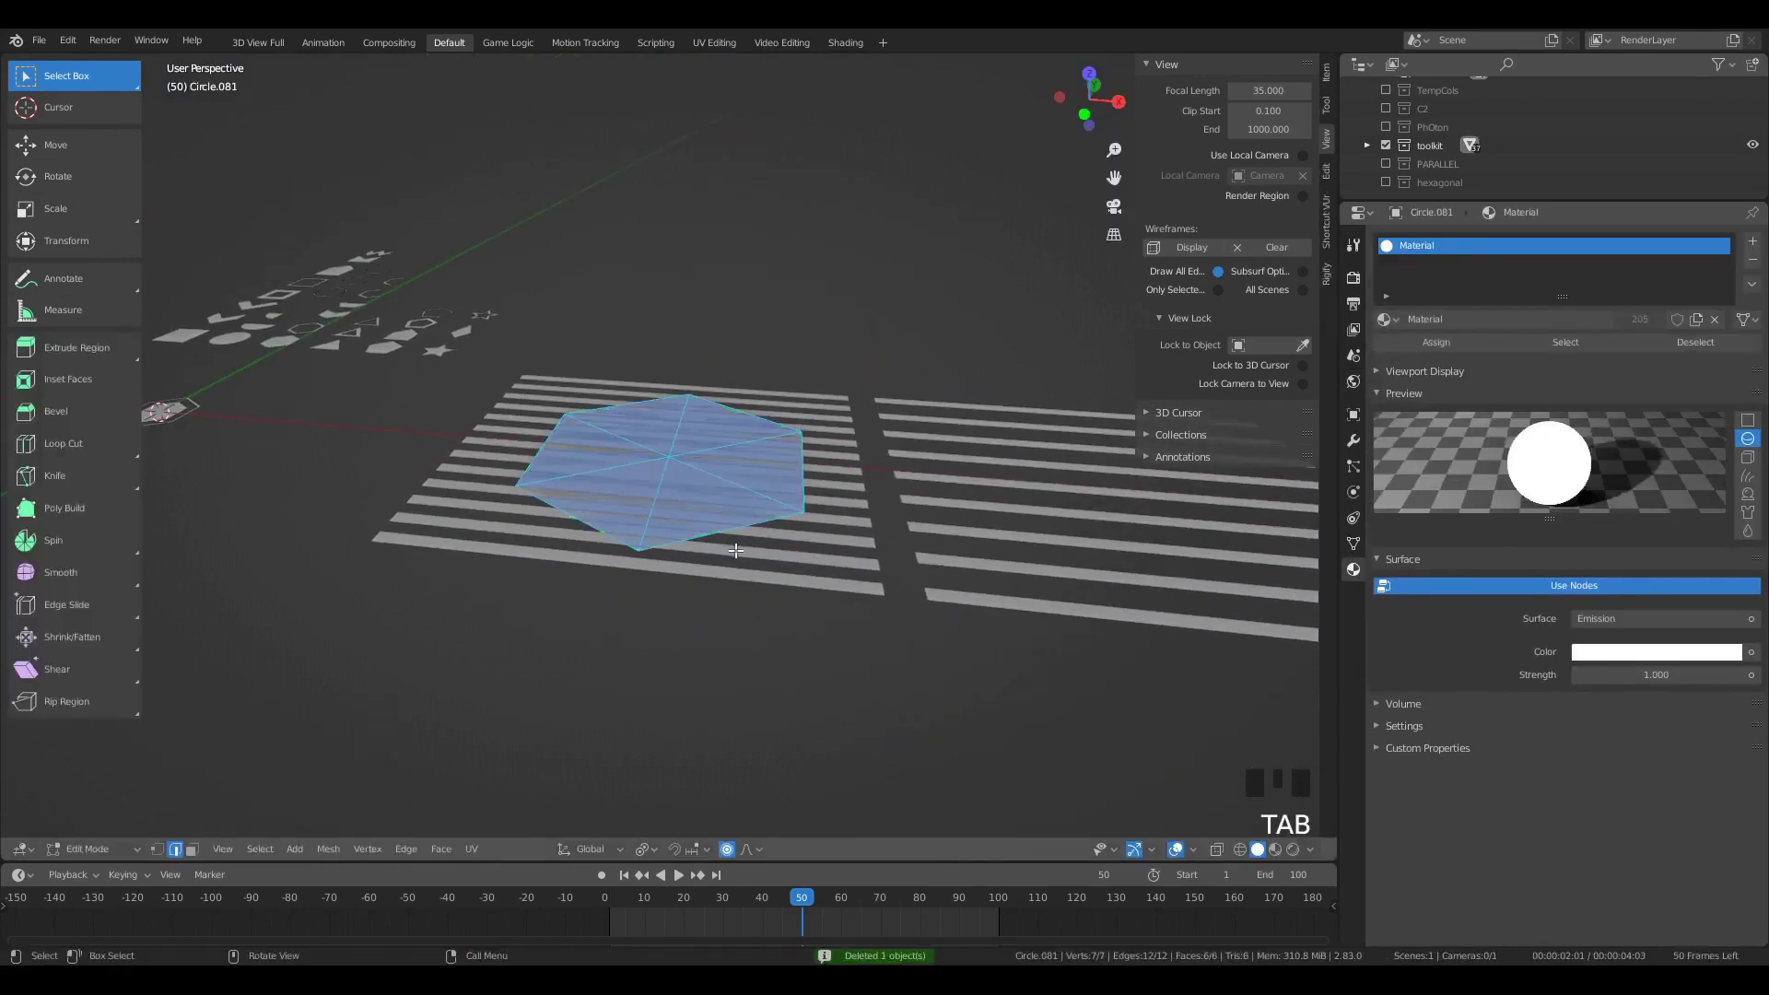
pyautogui.press('e')
pyautogui.click(726, 517)
pyautogui.press('Tab')
pyautogui.press('g')
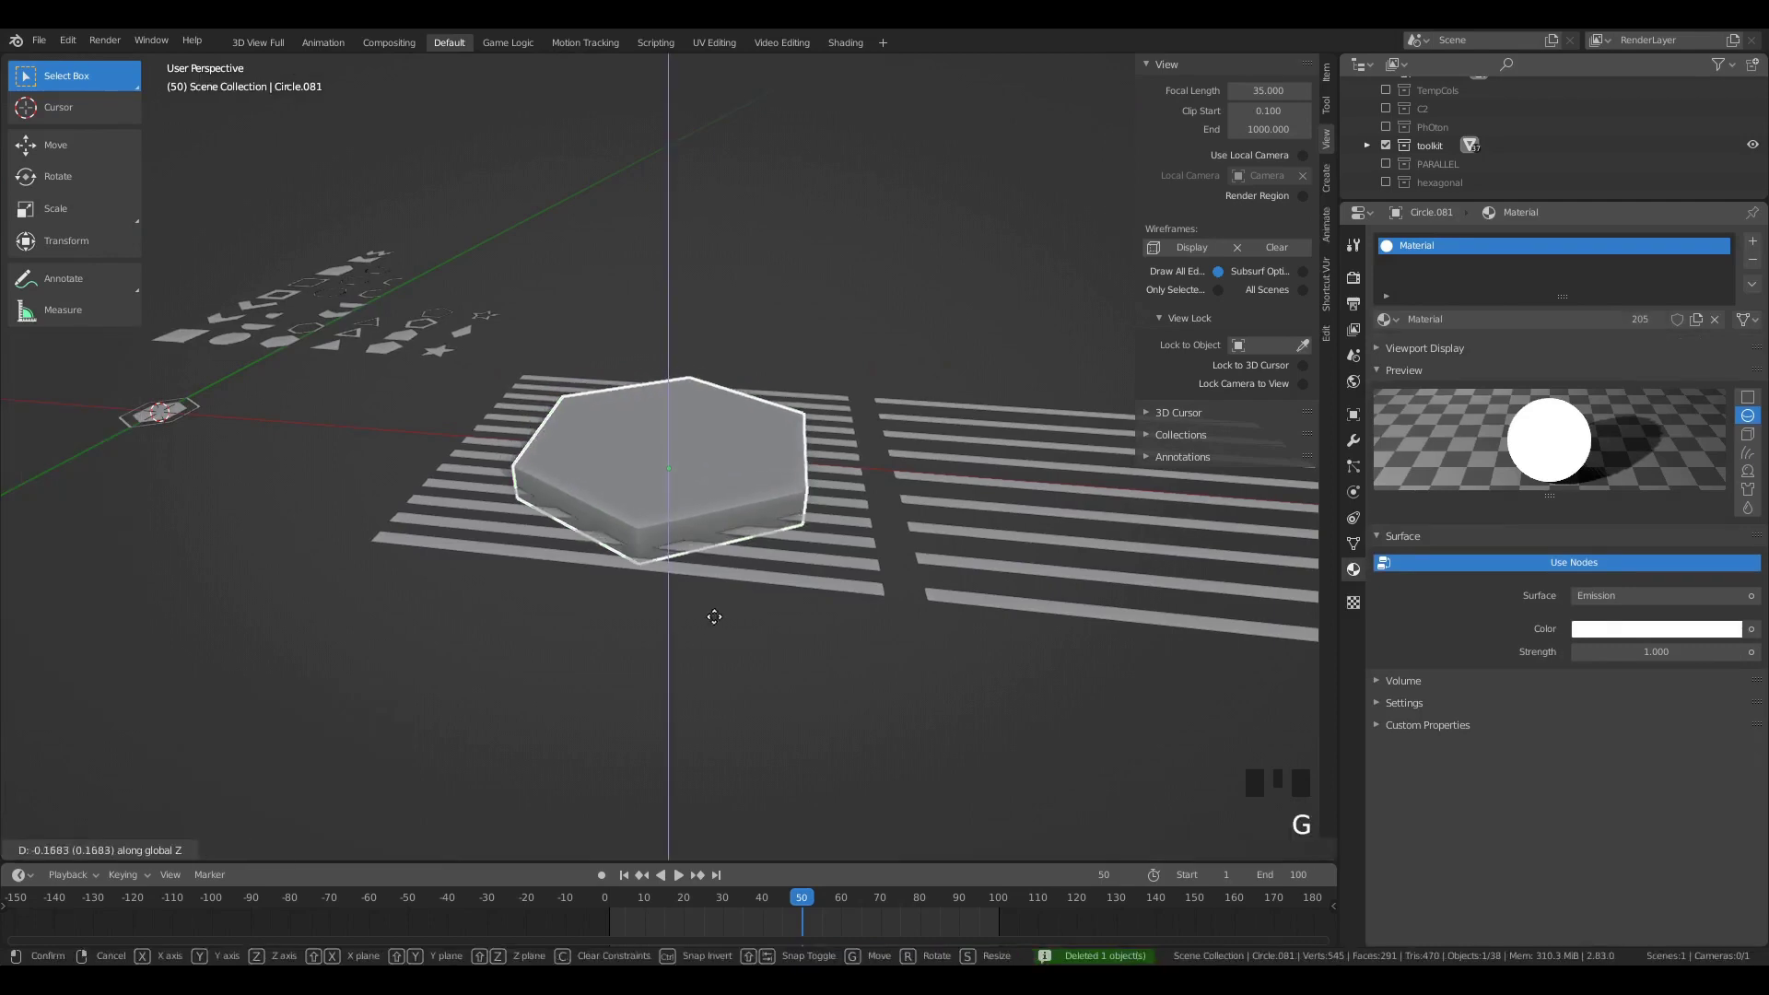
pyautogui.click(694, 644)
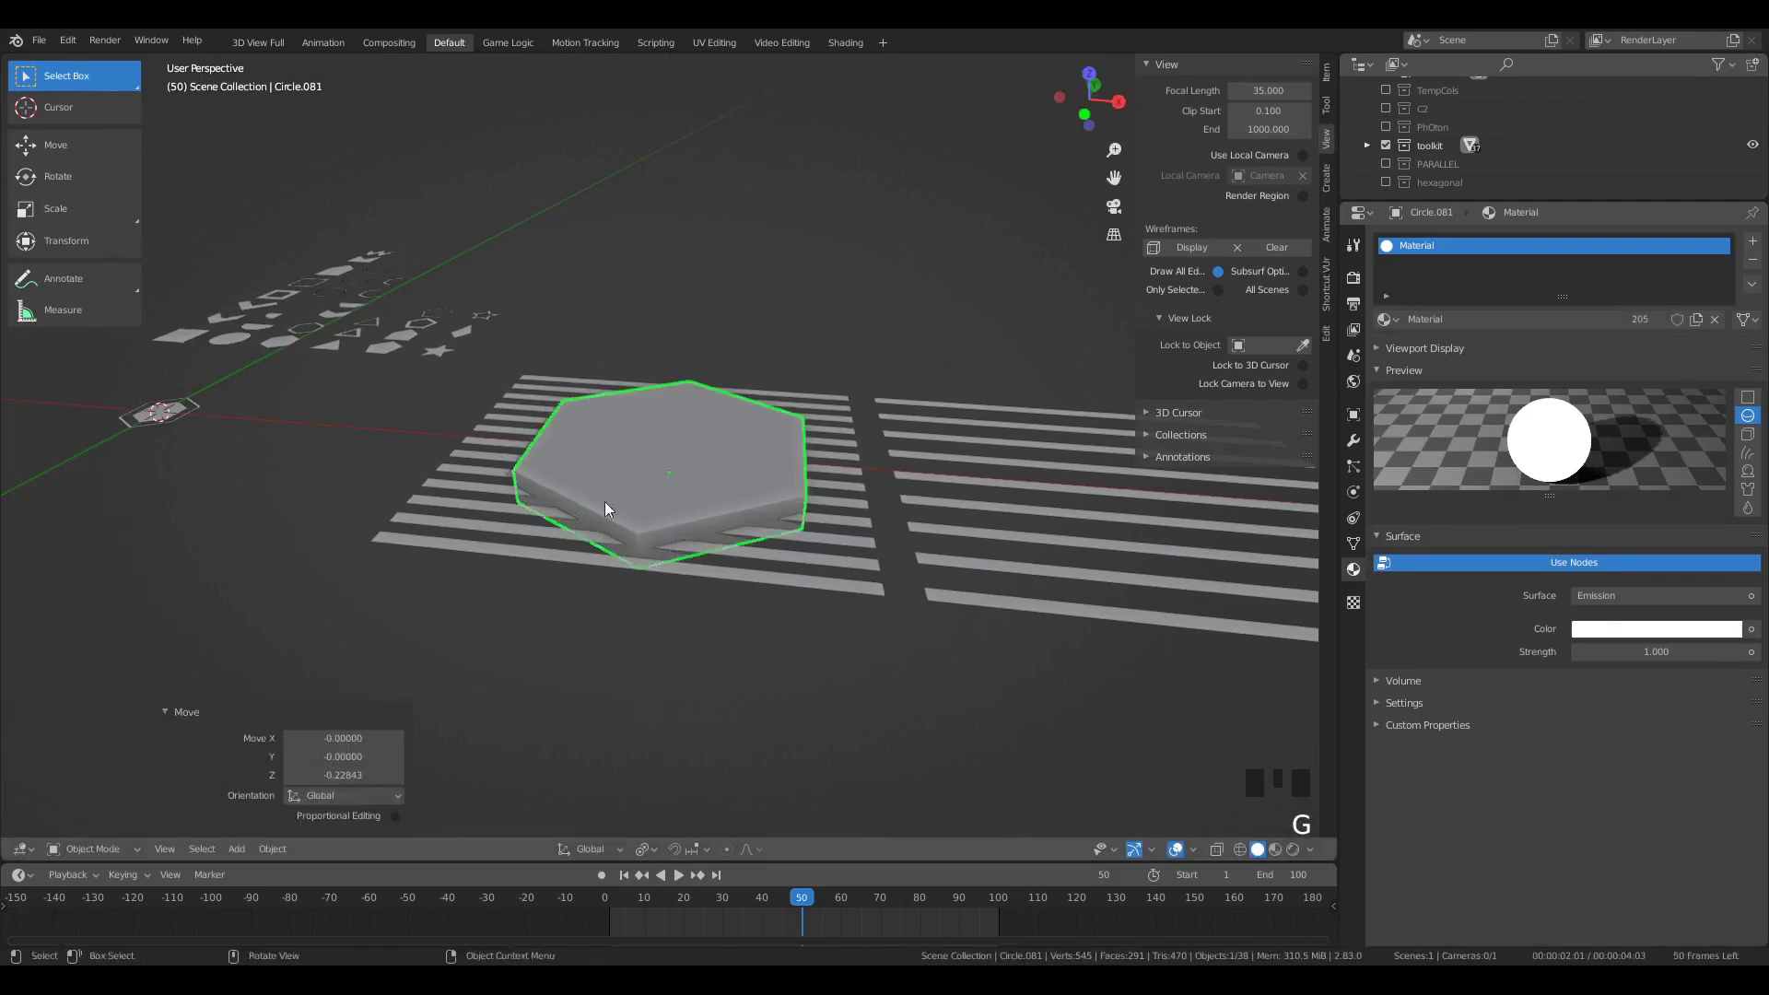
# Step: Intersect the denser bar array with the hexagonal prism using Bool Tool's Auto Boolean to produce a striped hexagon
pyautogui.keyDown('shift'); pyautogui.click(775, 584); pyautogui.keyUp('shift')
pyautogui.hotkey('shift', 'ctrl', 'b')
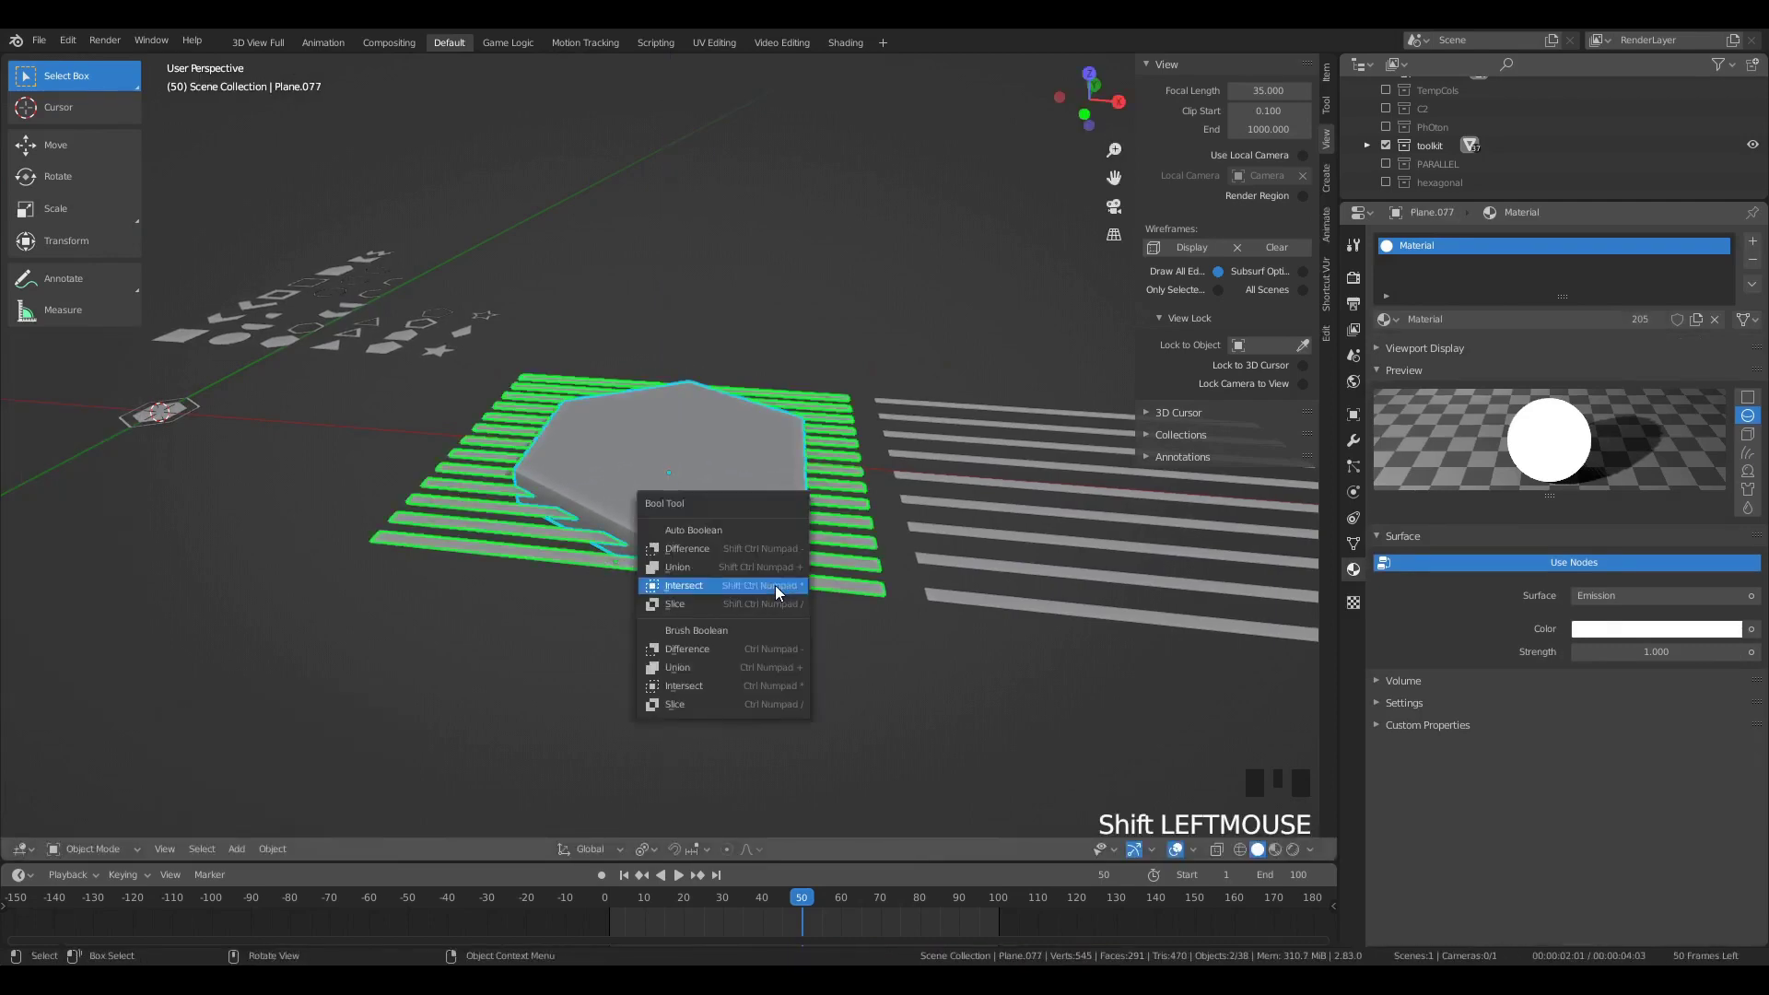
pyautogui.click(776, 584)
pyautogui.moveTo(738, 533); pyautogui.dragTo(794, 636, button='middle')
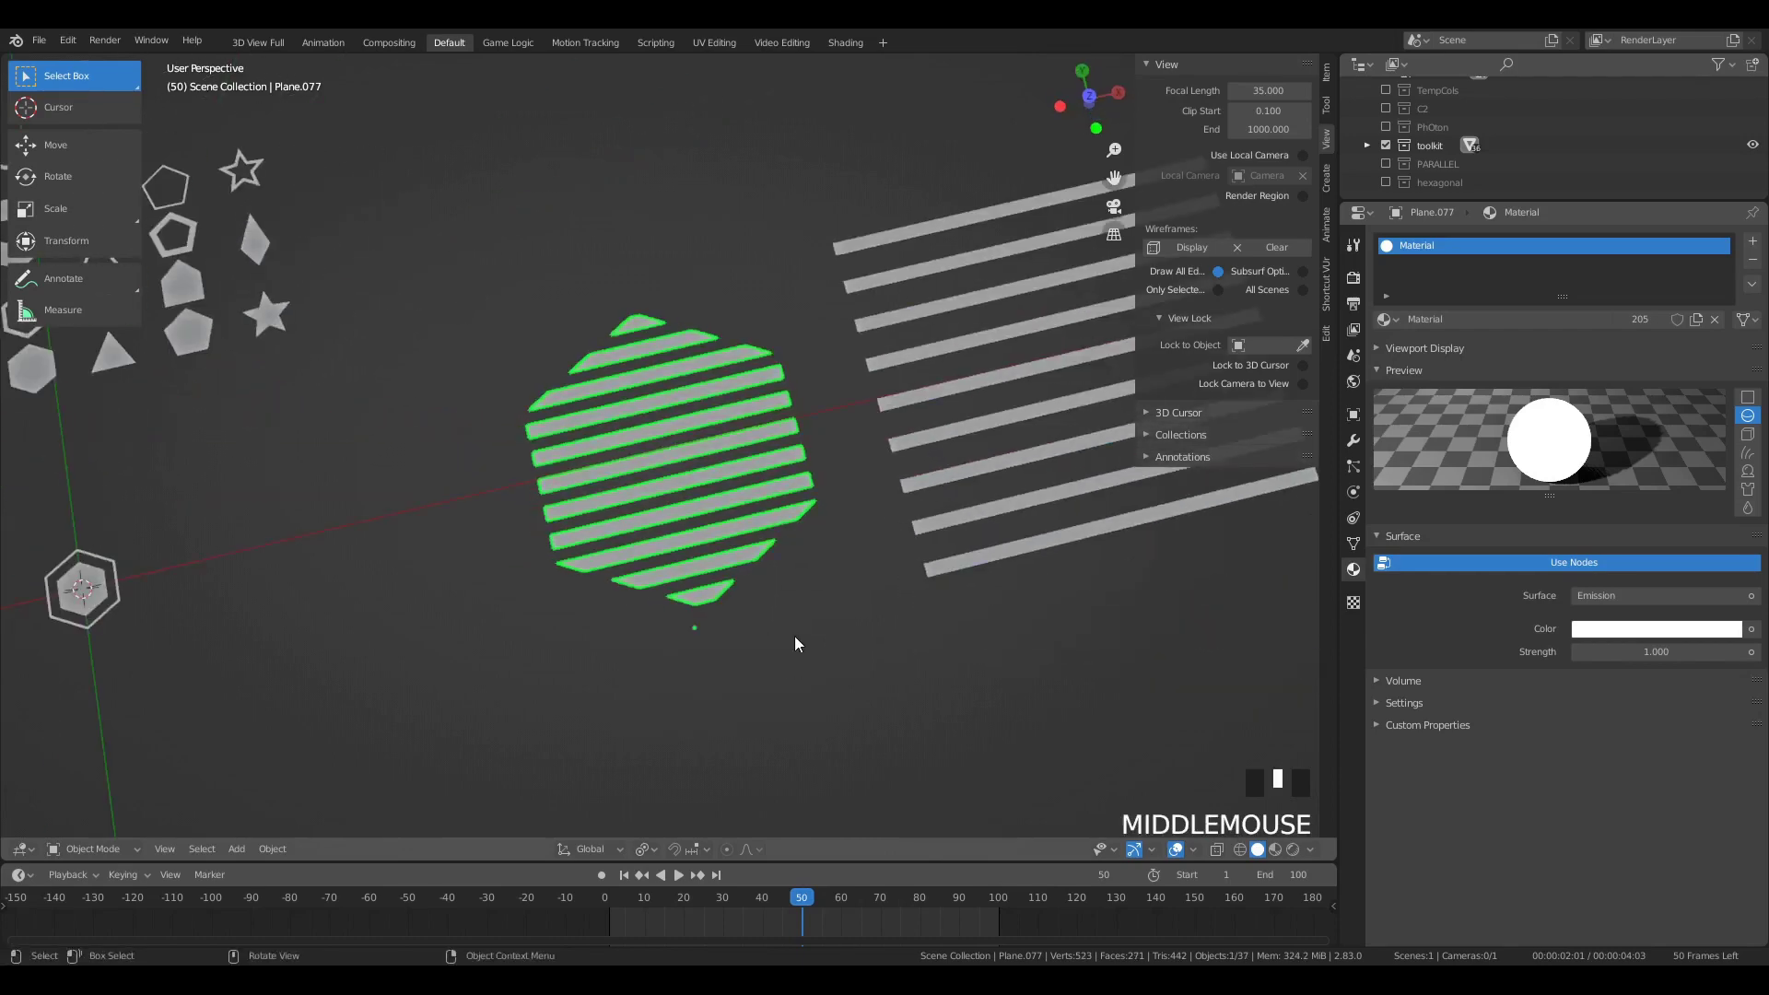
pyautogui.scroll(-3, 711, 523)
pyautogui.click(711, 522)
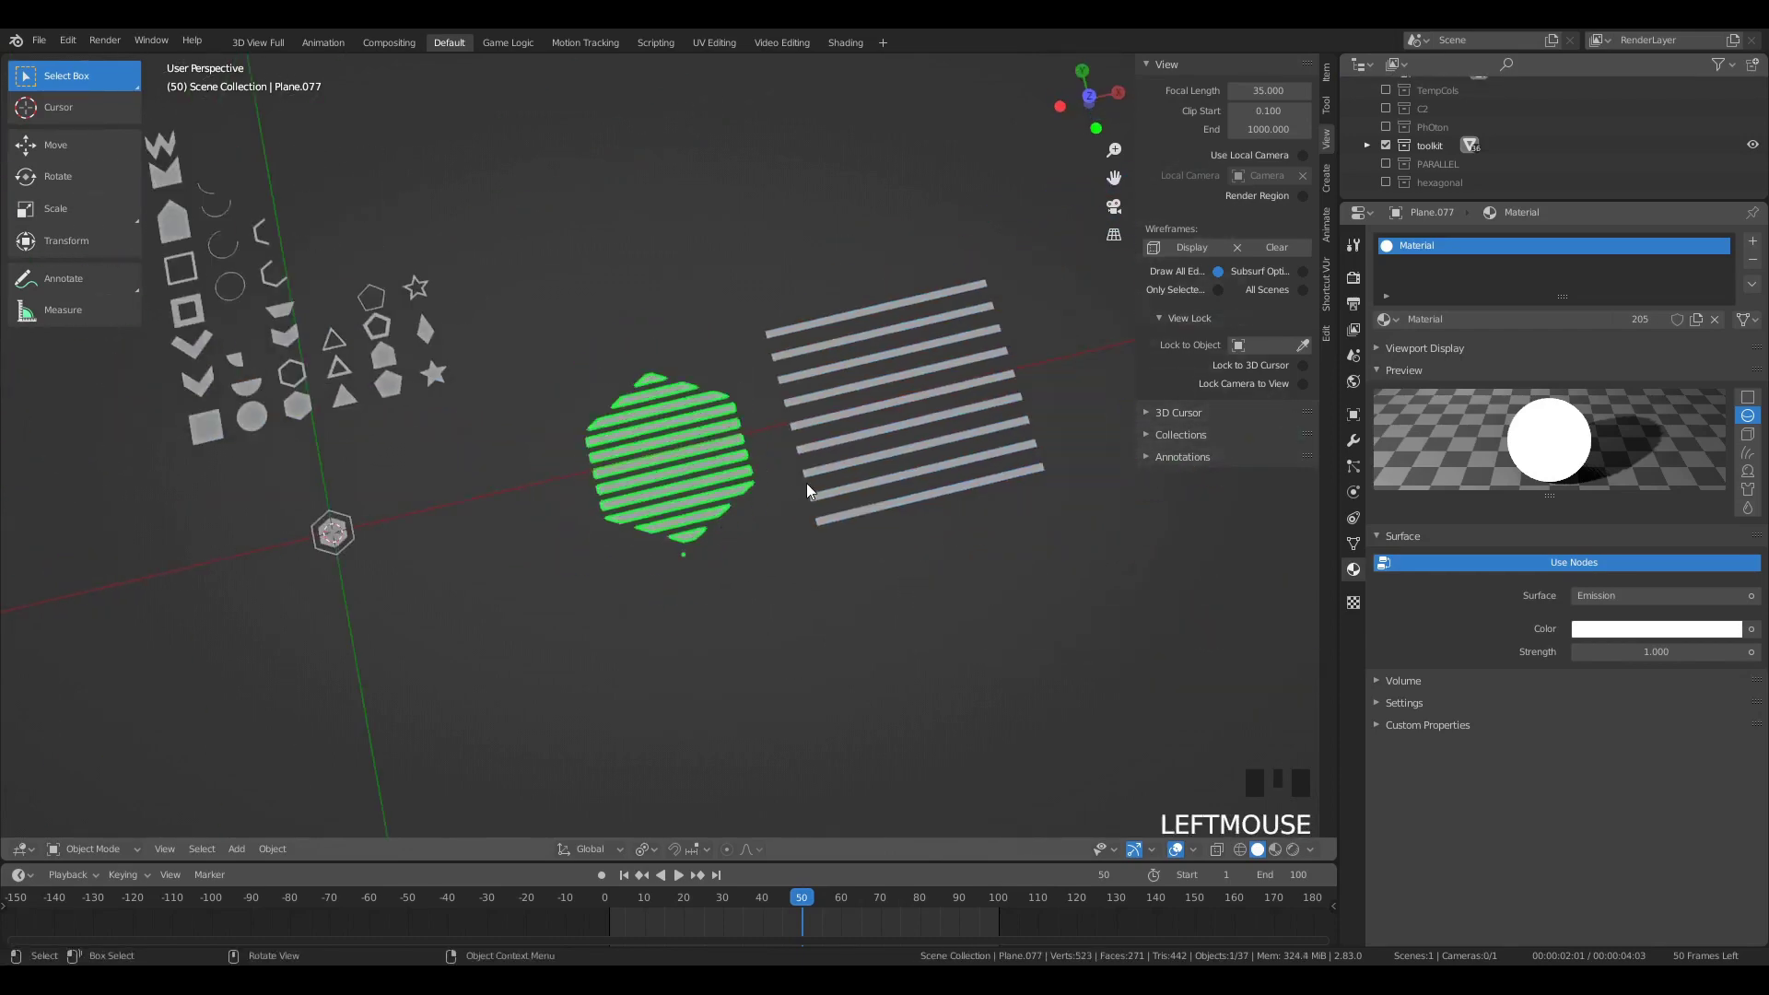
# Step: Undo the boolean cut, the hexagon's extrusion and the extra bar array's deletion, then clear the selection
pyautogui.hotkey('ctrl', 'z')
pyautogui.hotkey('ctrl', 'z')
pyautogui.hotkey('ctrl', 'z')
pyautogui.hotkey('ctrl', 'z')
pyautogui.hotkey('ctrl', 'z')
pyautogui.hotkey('ctrl', 'z')
pyautogui.hotkey('ctrl', 'z')
pyautogui.hotkey('ctrl', 'z')
pyautogui.hotkey('ctrl', 'z')
pyautogui.hotkey('ctrl', 'z')
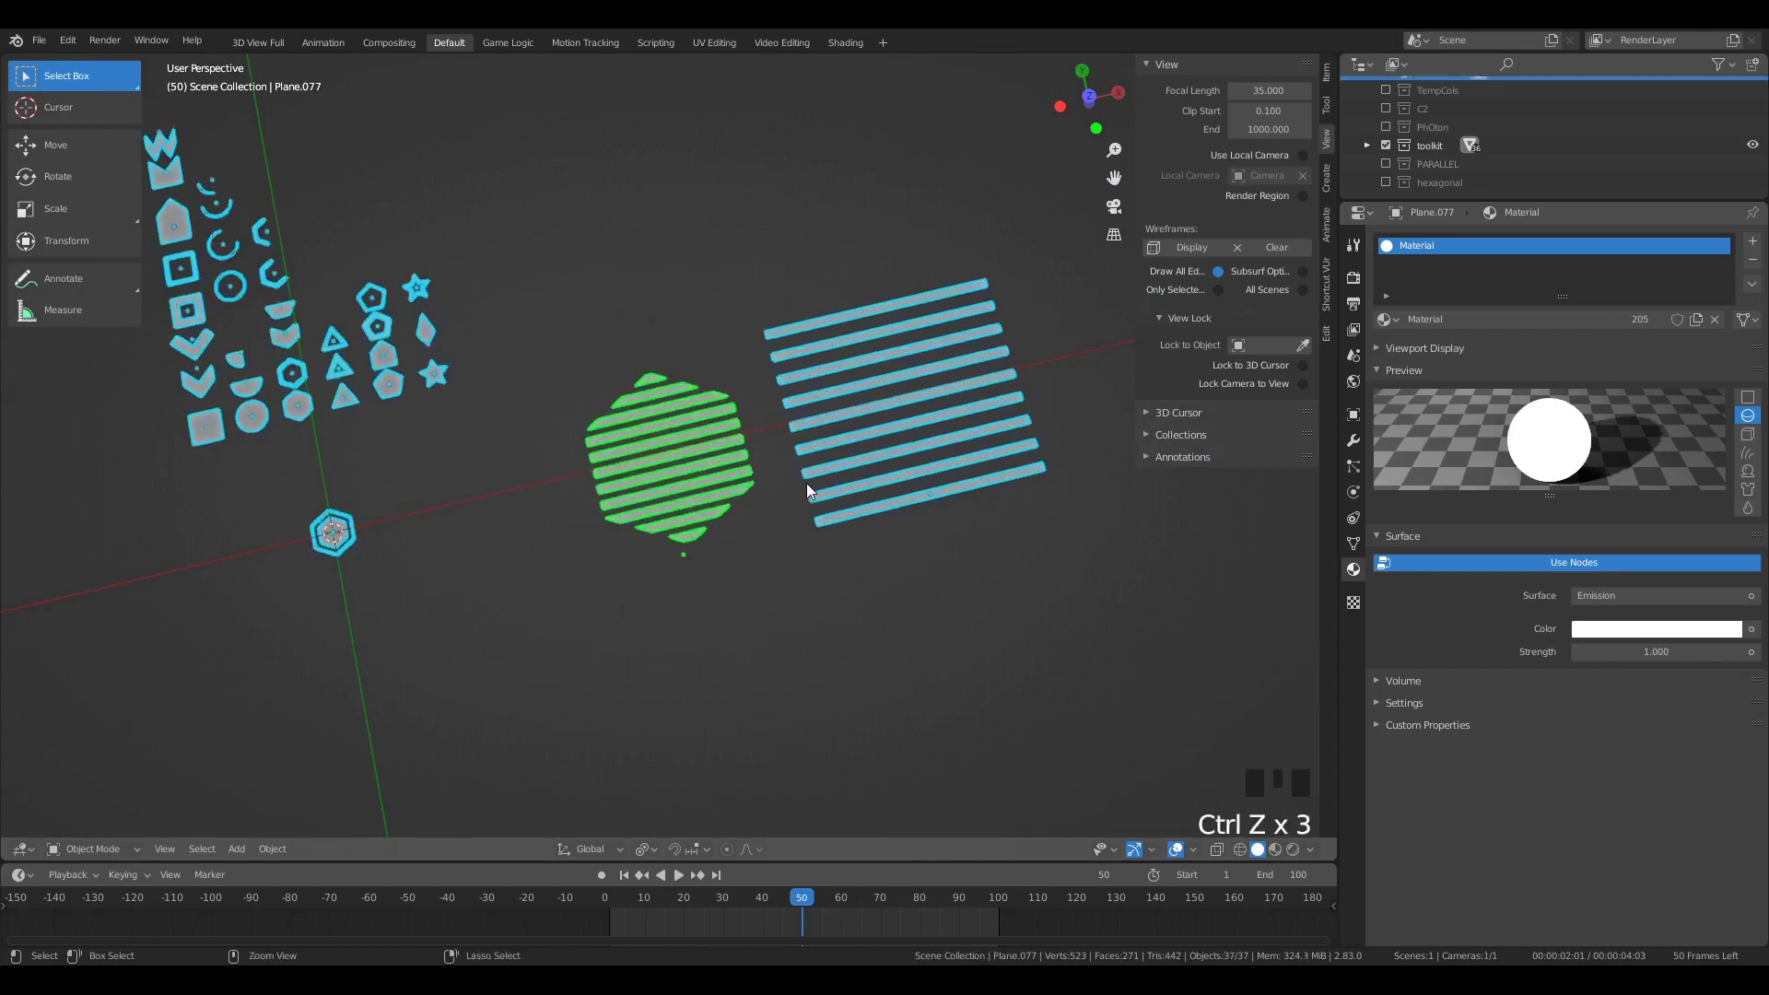
pyautogui.hotkey('ctrl', 'z')
pyautogui.hotkey('ctrl', 'z')
pyautogui.hotkey('ctrl', 'z')
pyautogui.hotkey('ctrl', 'z')
pyautogui.hotkey('ctrl', 'z')
pyautogui.hotkey('ctrl', 'z')
pyautogui.hotkey('ctrl', 'z')
pyautogui.hotkey('ctrl', 'z')
pyautogui.hotkey('ctrl', 'z')
pyautogui.hotkey('ctrl', 'z')
pyautogui.hotkey('ctrl', 'z')
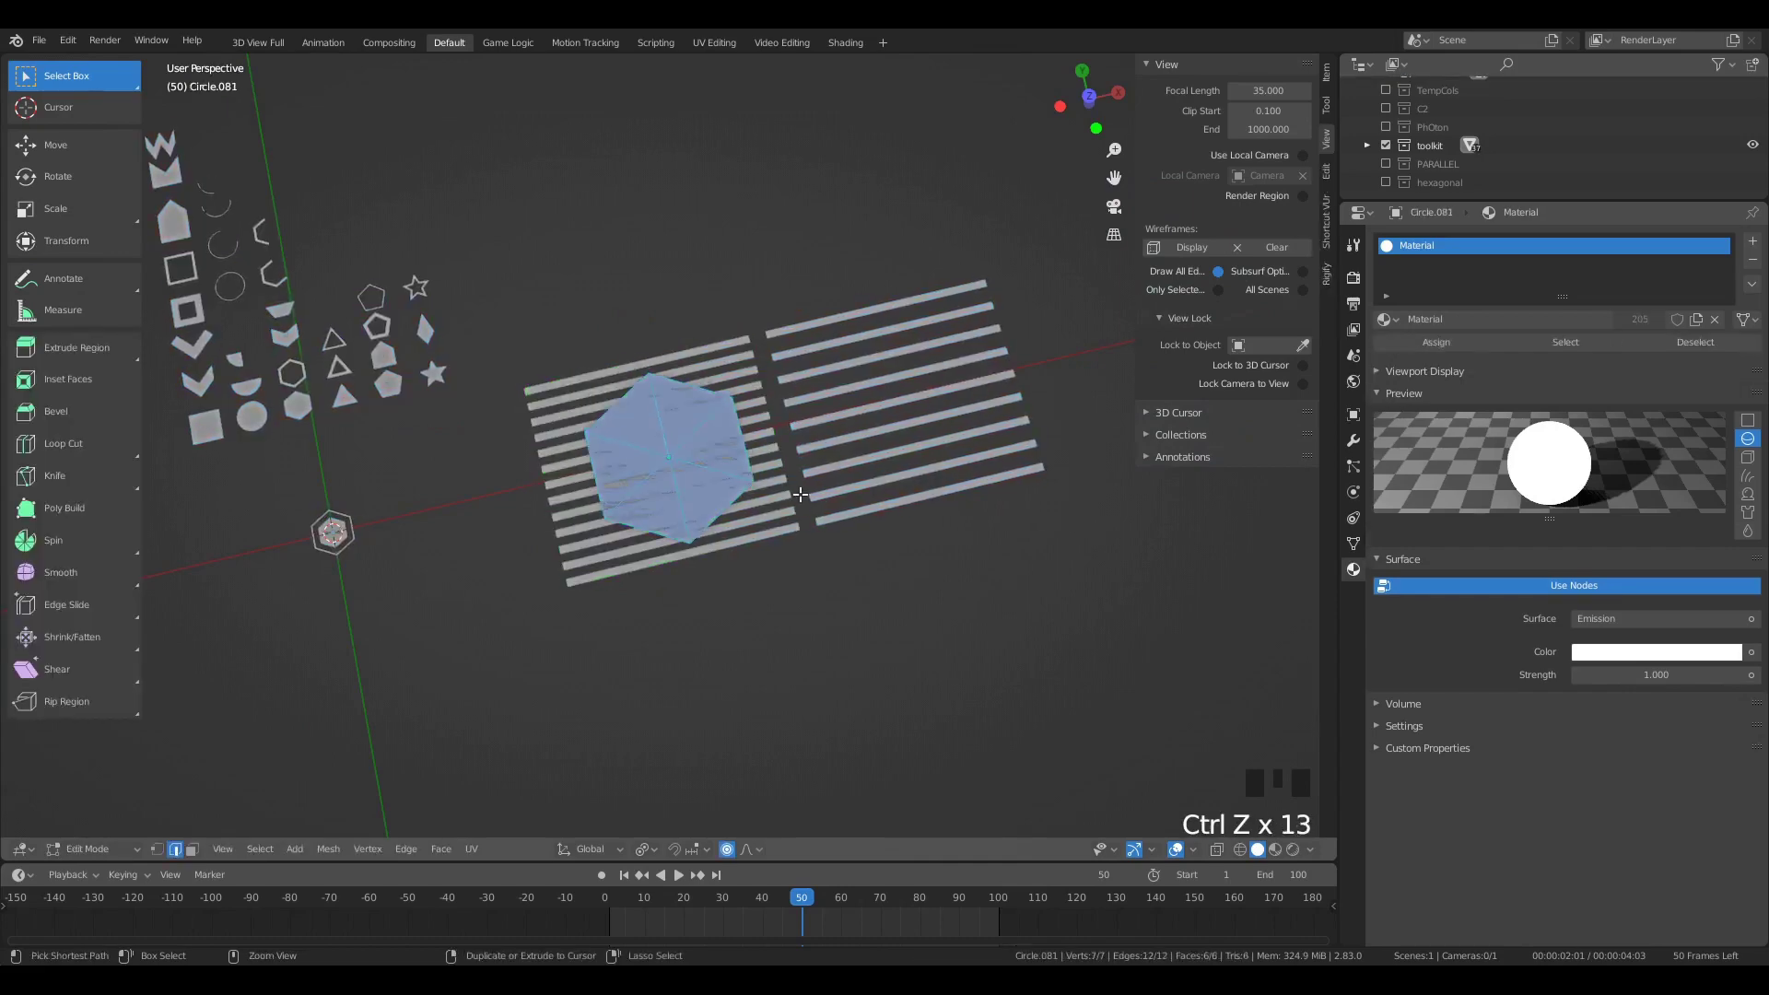
pyautogui.press('a')
pyautogui.press('a')
pyautogui.press('a')
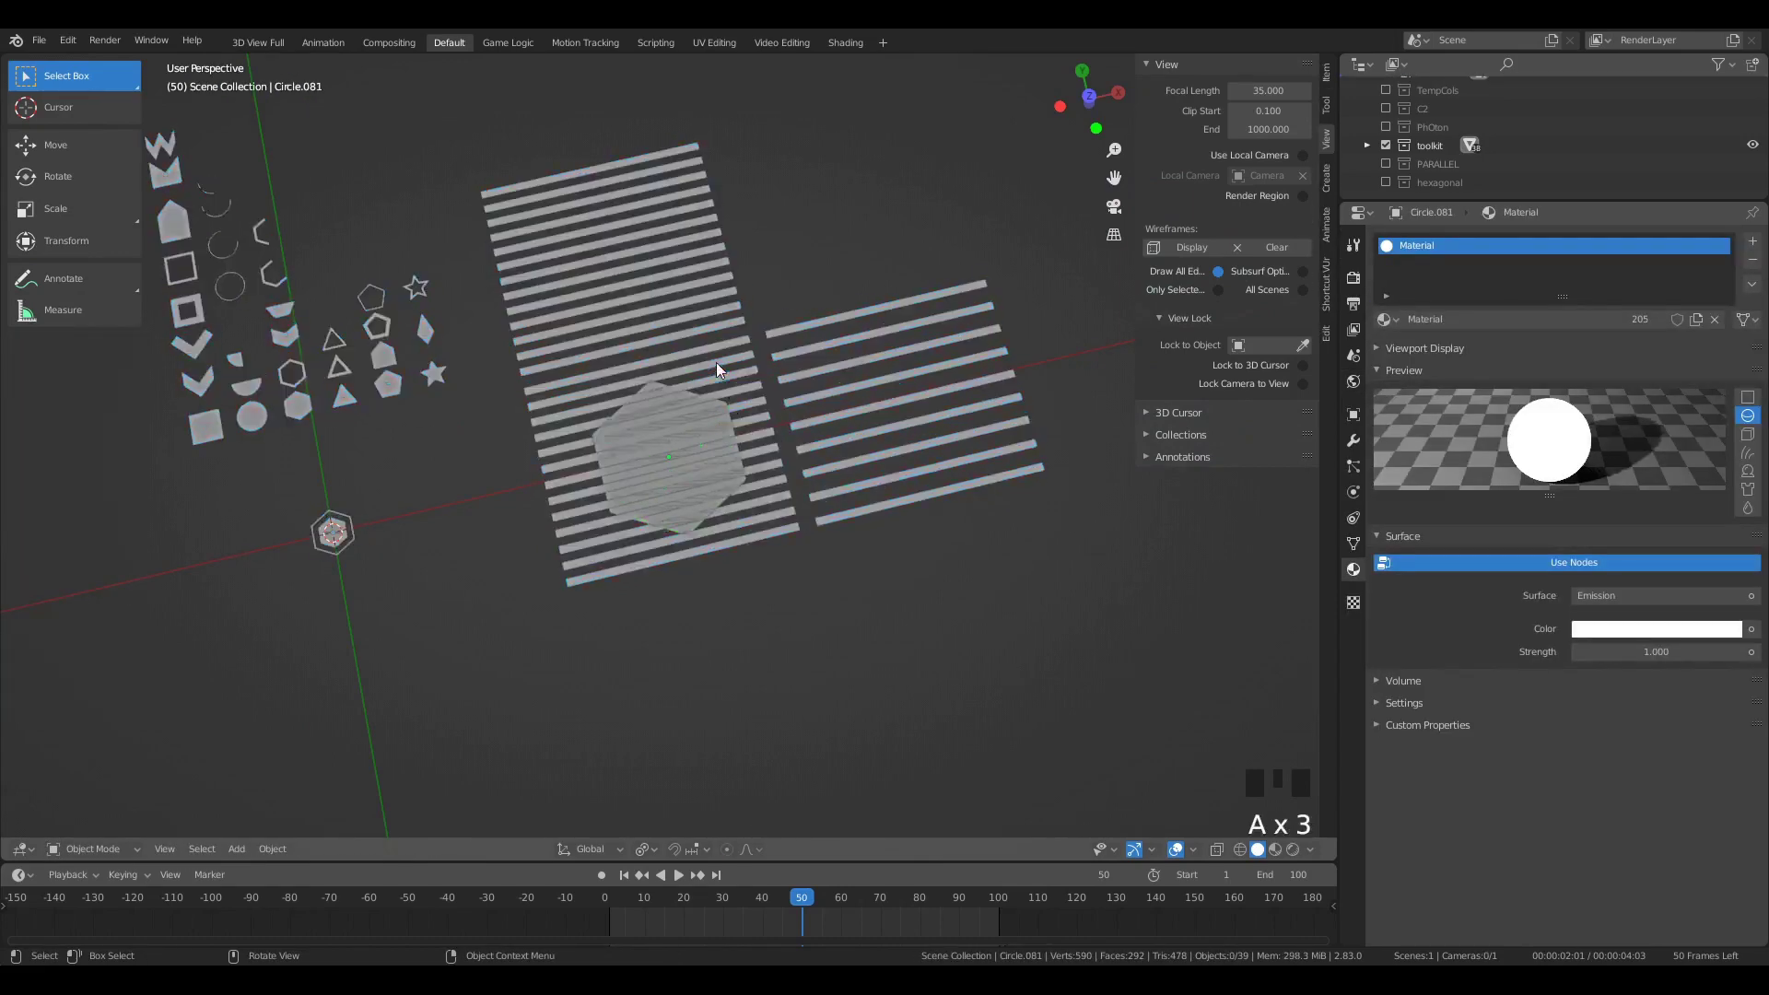
# Step: Extrude the flat large hexagon's face upward into a thick prism and lower it about 0.16 along Z through the bars
pyautogui.moveTo(715, 362); pyautogui.dragTo(716, 428, button='middle')
pyautogui.click(781, 500)
pyautogui.click(702, 497)
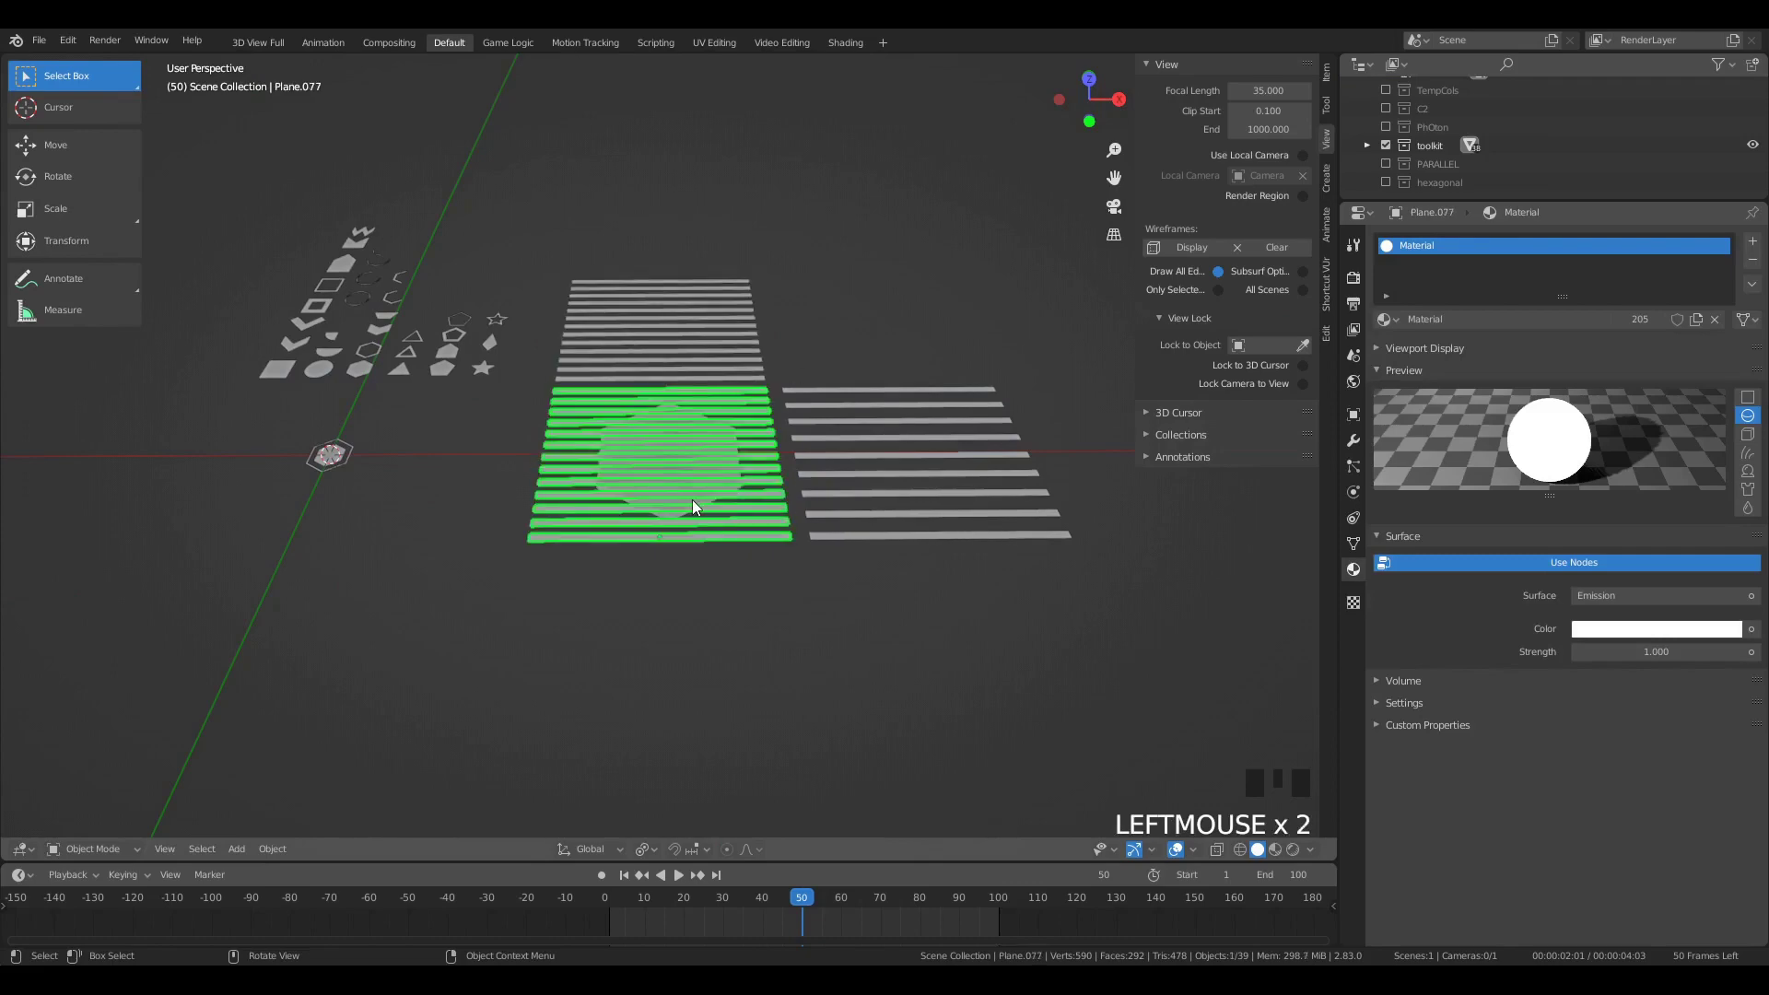
pyautogui.click(695, 501)
pyautogui.scroll(5, 696, 501)
pyautogui.press('Tab')
pyautogui.press('e')
pyautogui.click(716, 518)
pyautogui.press('Tab')
pyautogui.press('g')
pyautogui.press('z')
pyautogui.click(720, 531)
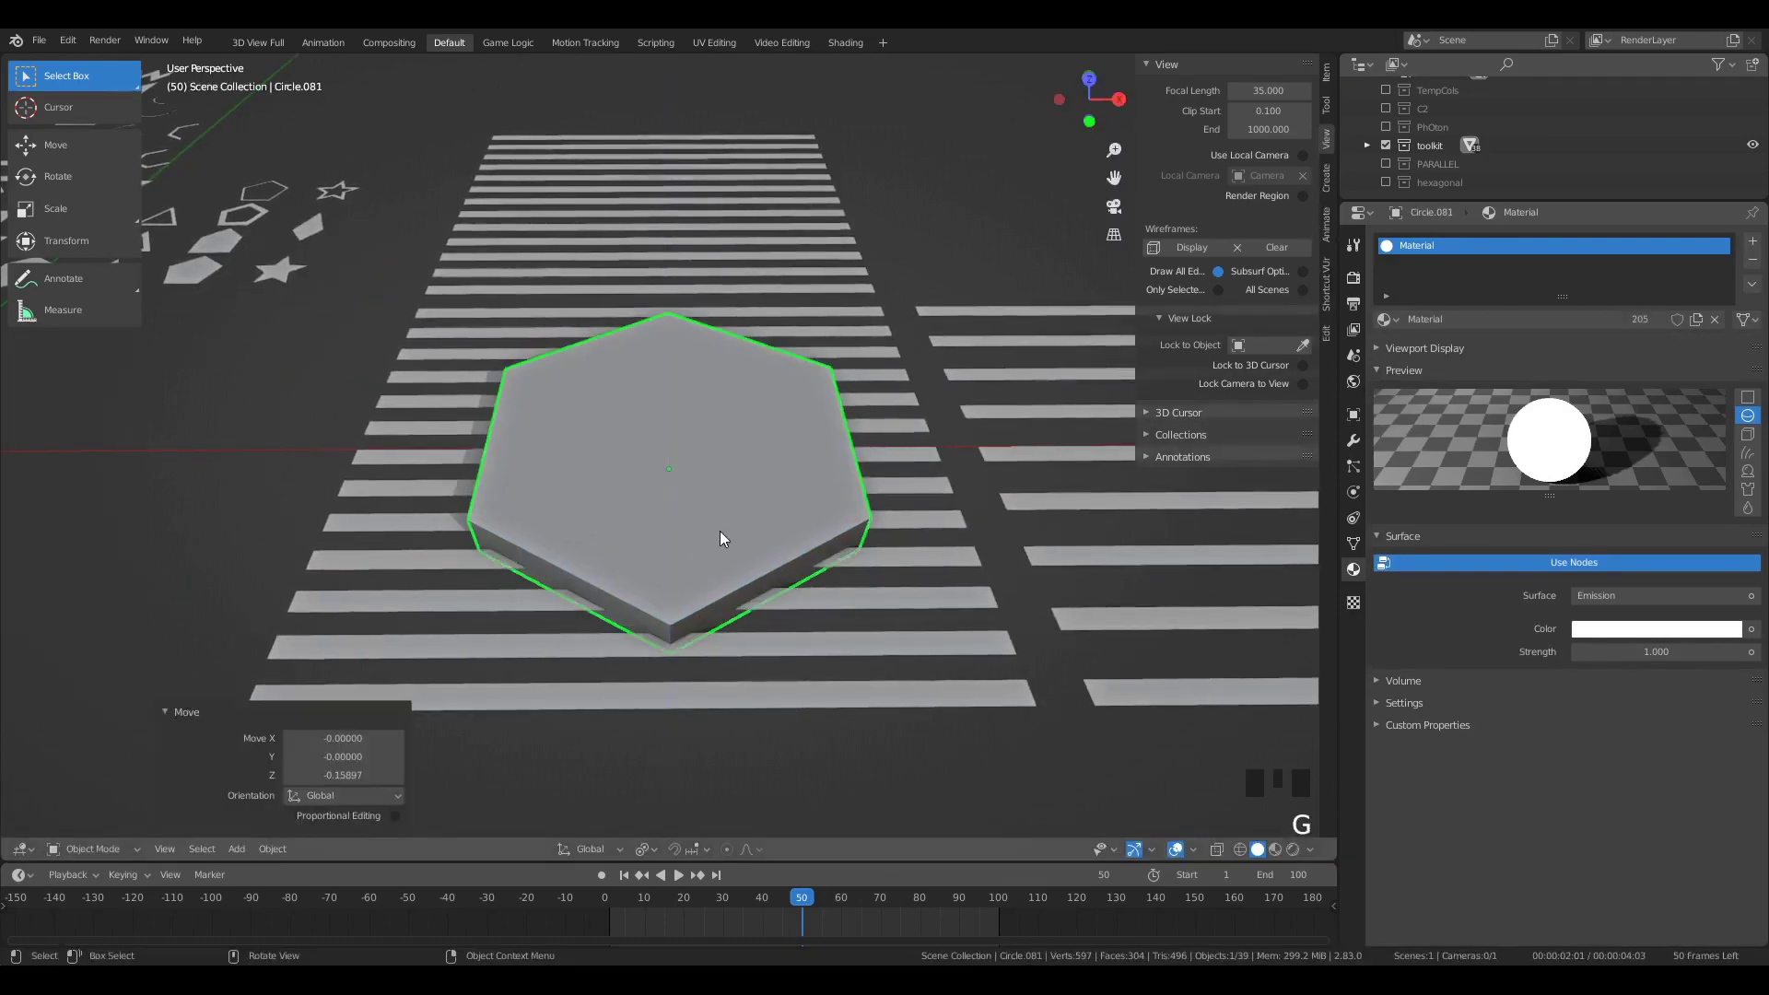
# Step: Intersect the bar array under the hexagonal prism with the prism using Bool Tool's Auto Boolean
pyautogui.click(789, 621)
pyautogui.keyDown('shift'); pyautogui.click(767, 584); pyautogui.keyUp('shift')
pyautogui.hotkey('ctrl', 'shift', 'b')
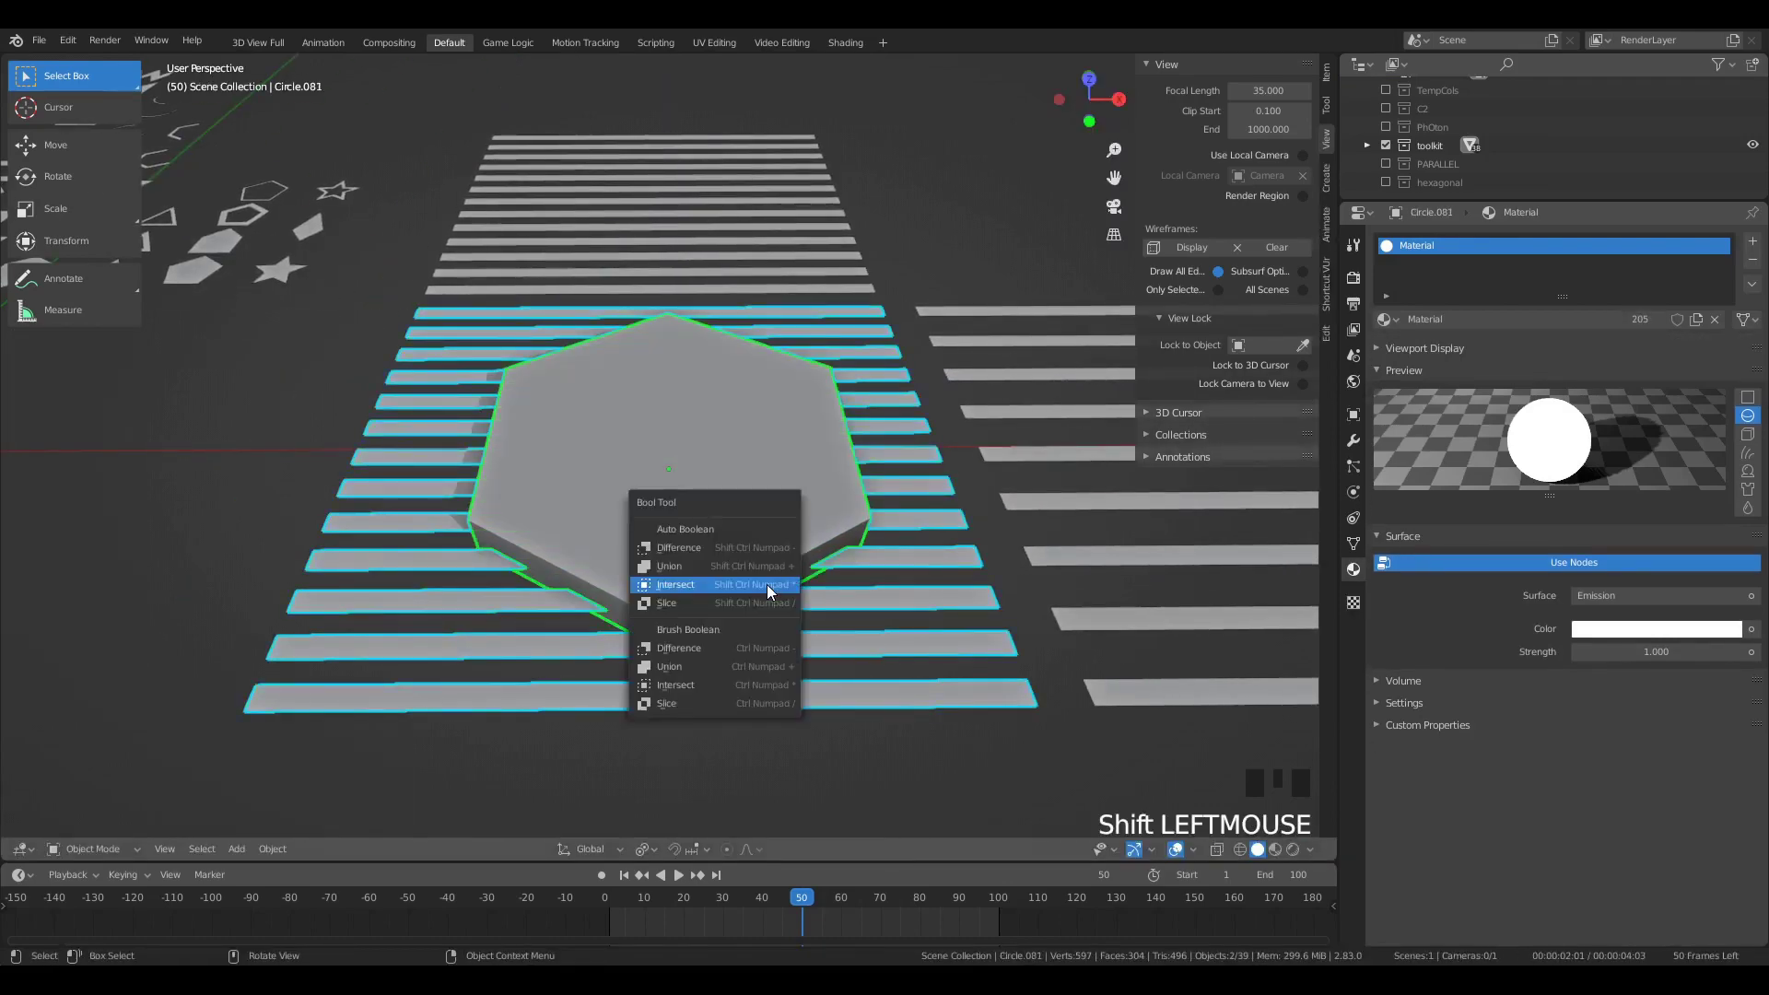
pyautogui.click(766, 584)
# Step: Move the striped hexagon about -6.69 along X toward the nested hexagons at the origin
pyautogui.scroll(-3, 709, 550)
pyautogui.click(732, 522)
pyautogui.press('g')
pyautogui.press('x')
pyautogui.click(395, 529)
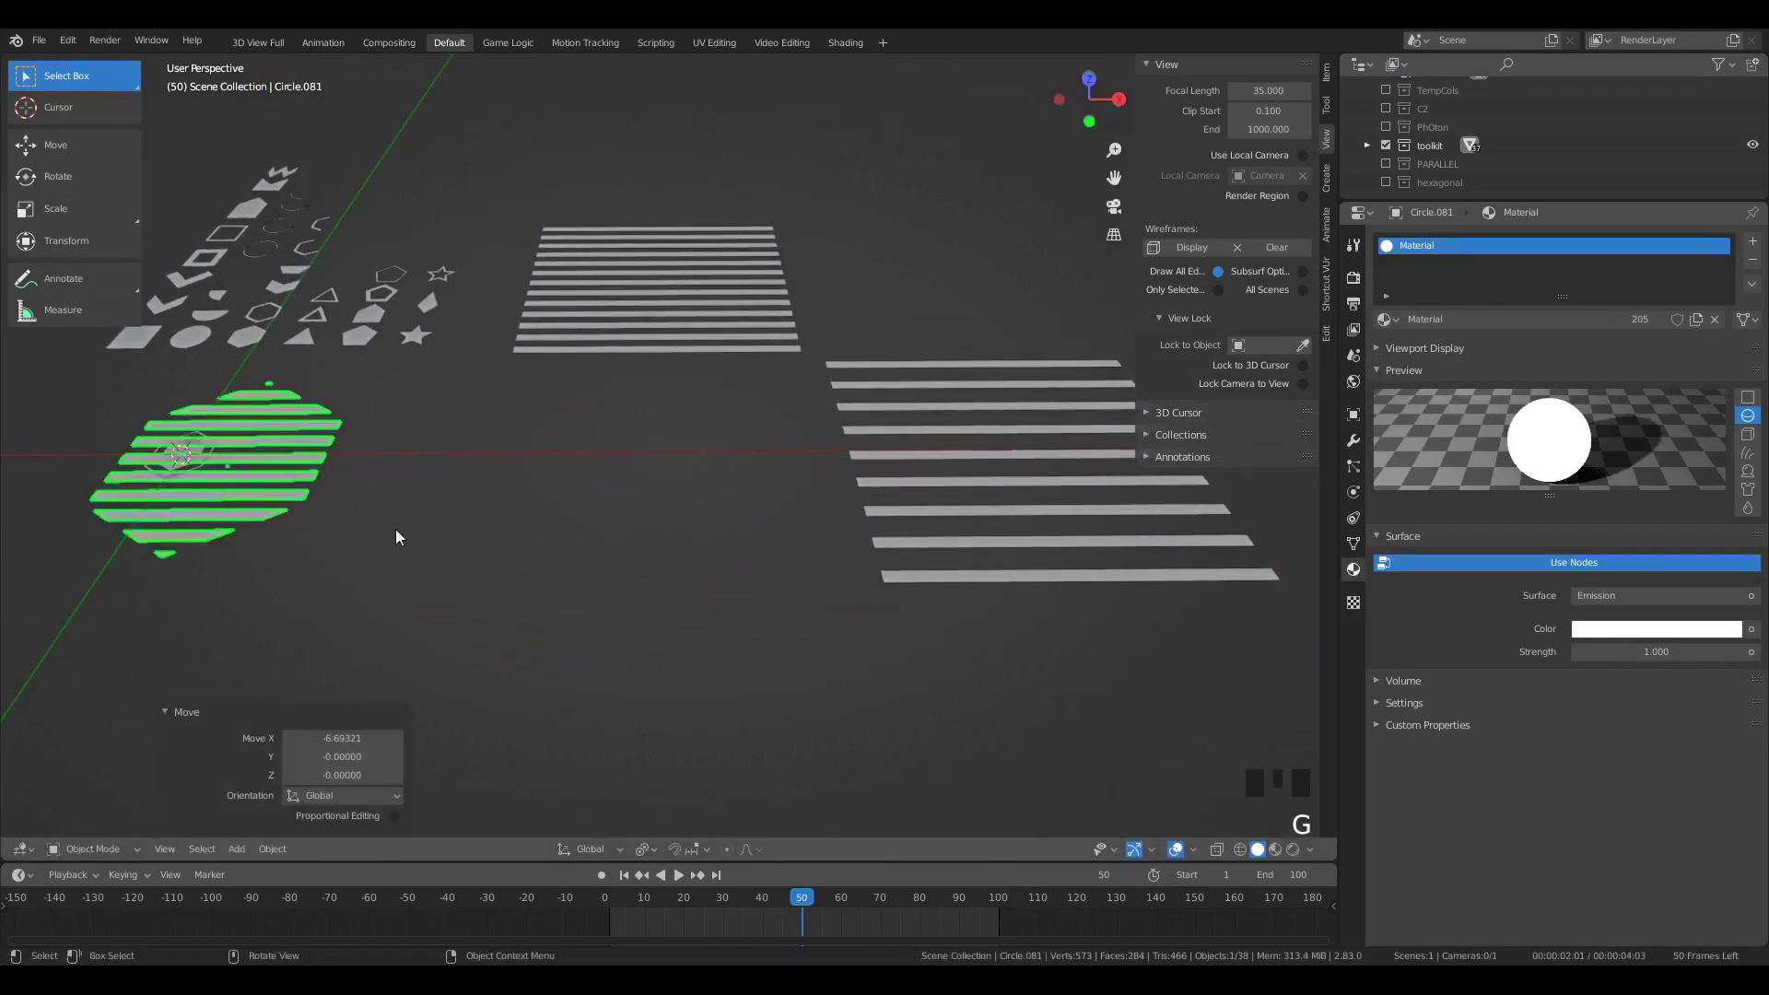
# Step: Scale the striped hexagon down in two passes in the camera view so that it fits well inside the frame
pyautogui.press('KP_0')
pyautogui.scroll(5, 474, 556)
pyautogui.scroll(14, 1081, 599)
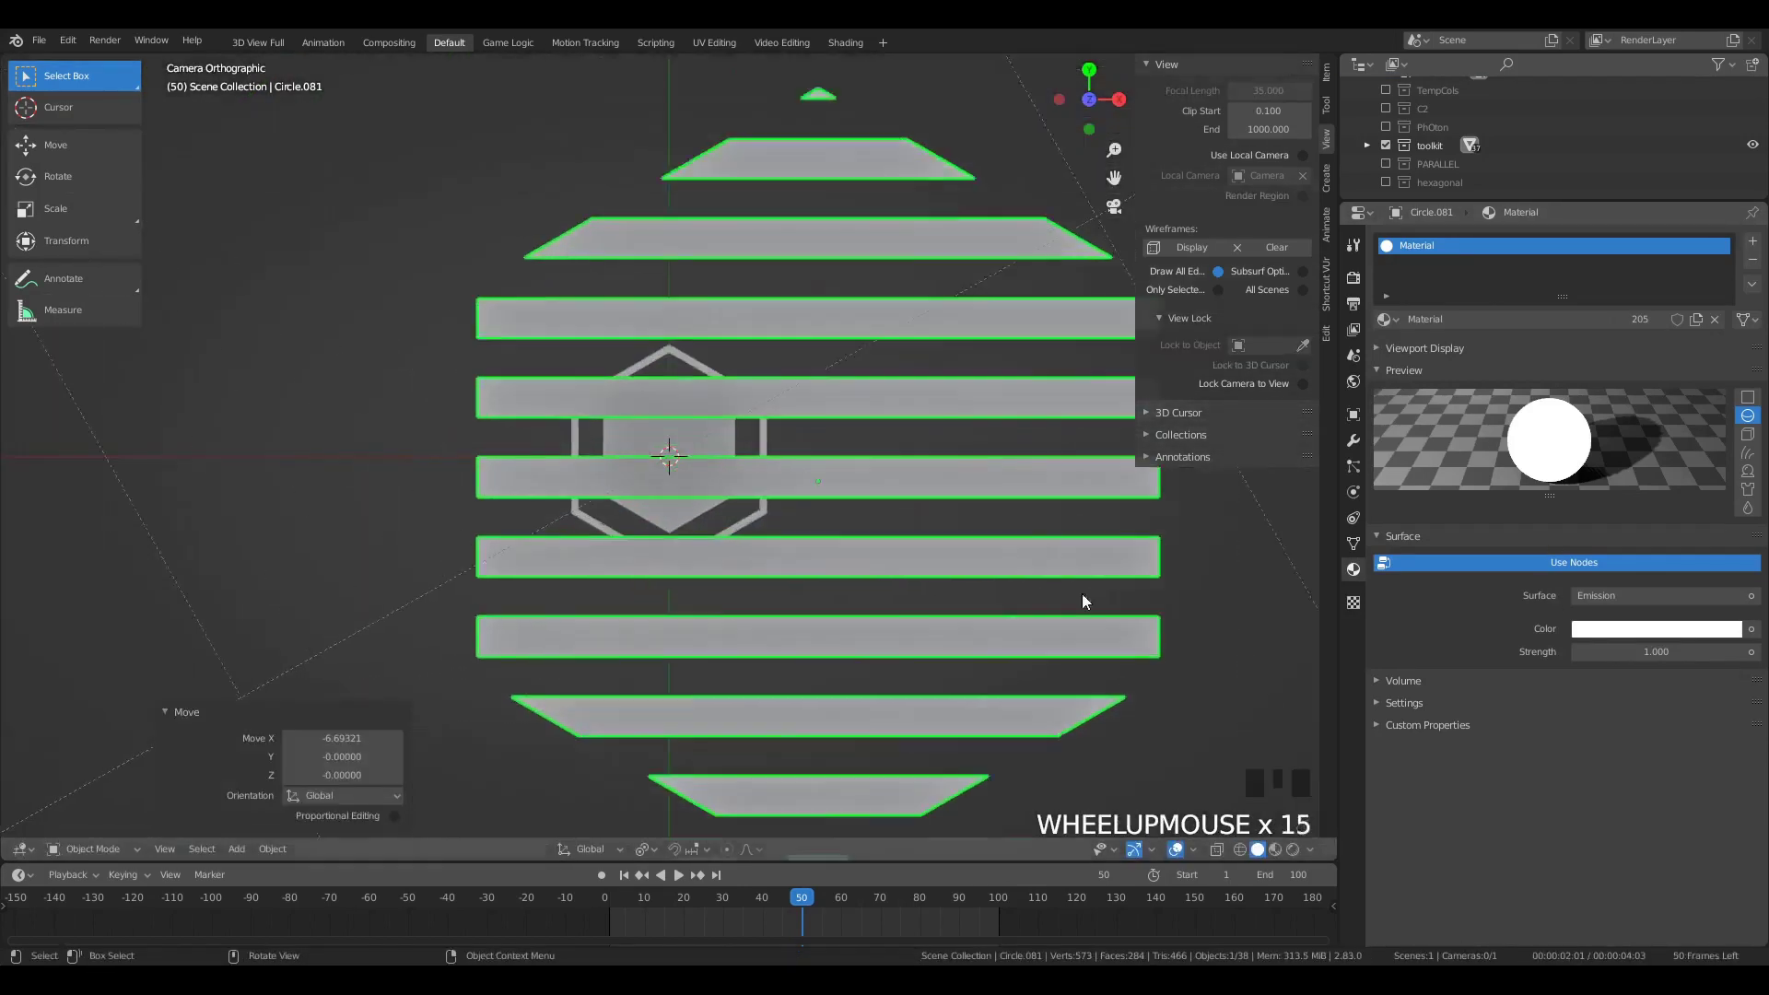
pyautogui.press('s')
pyautogui.click(892, 664)
pyautogui.scroll(-5, 892, 664)
pyautogui.press('s')
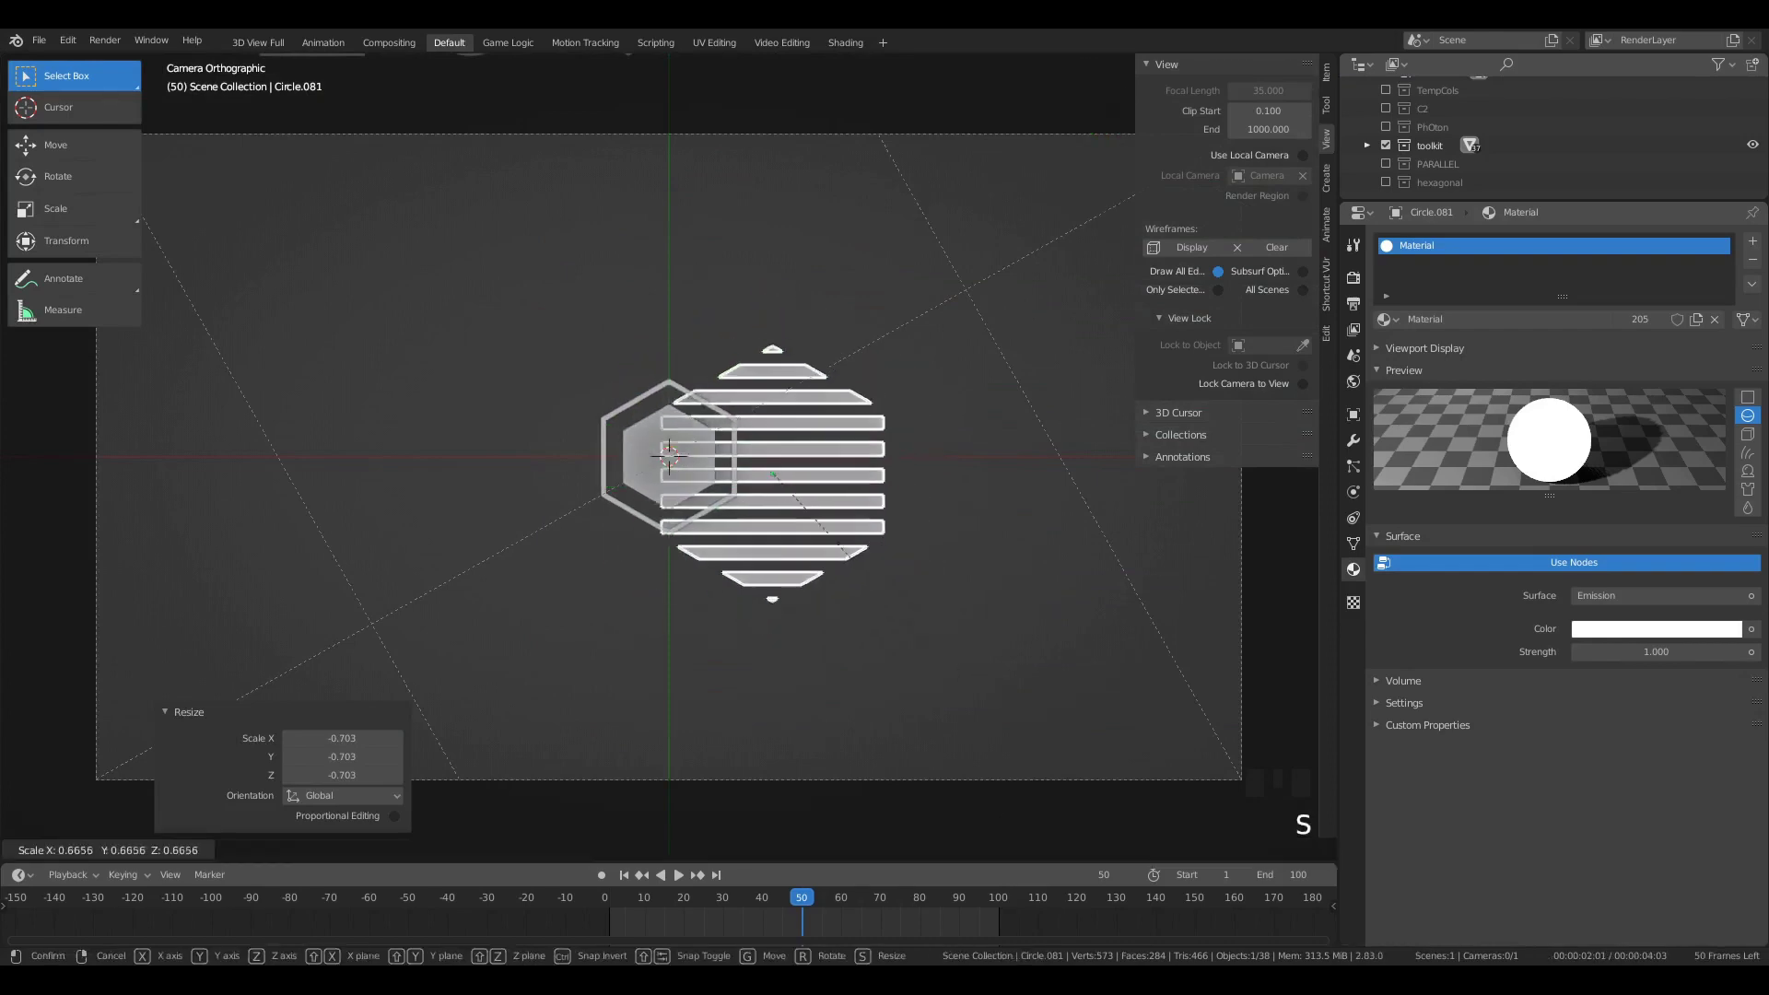
pyautogui.click(868, 589)
# Step: Centre the striped hexagon over the nested hexagons and enlarge it by about 1.32
pyautogui.press('g')
pyautogui.click(770, 578)
pyautogui.press('s')
pyautogui.click(799, 607)
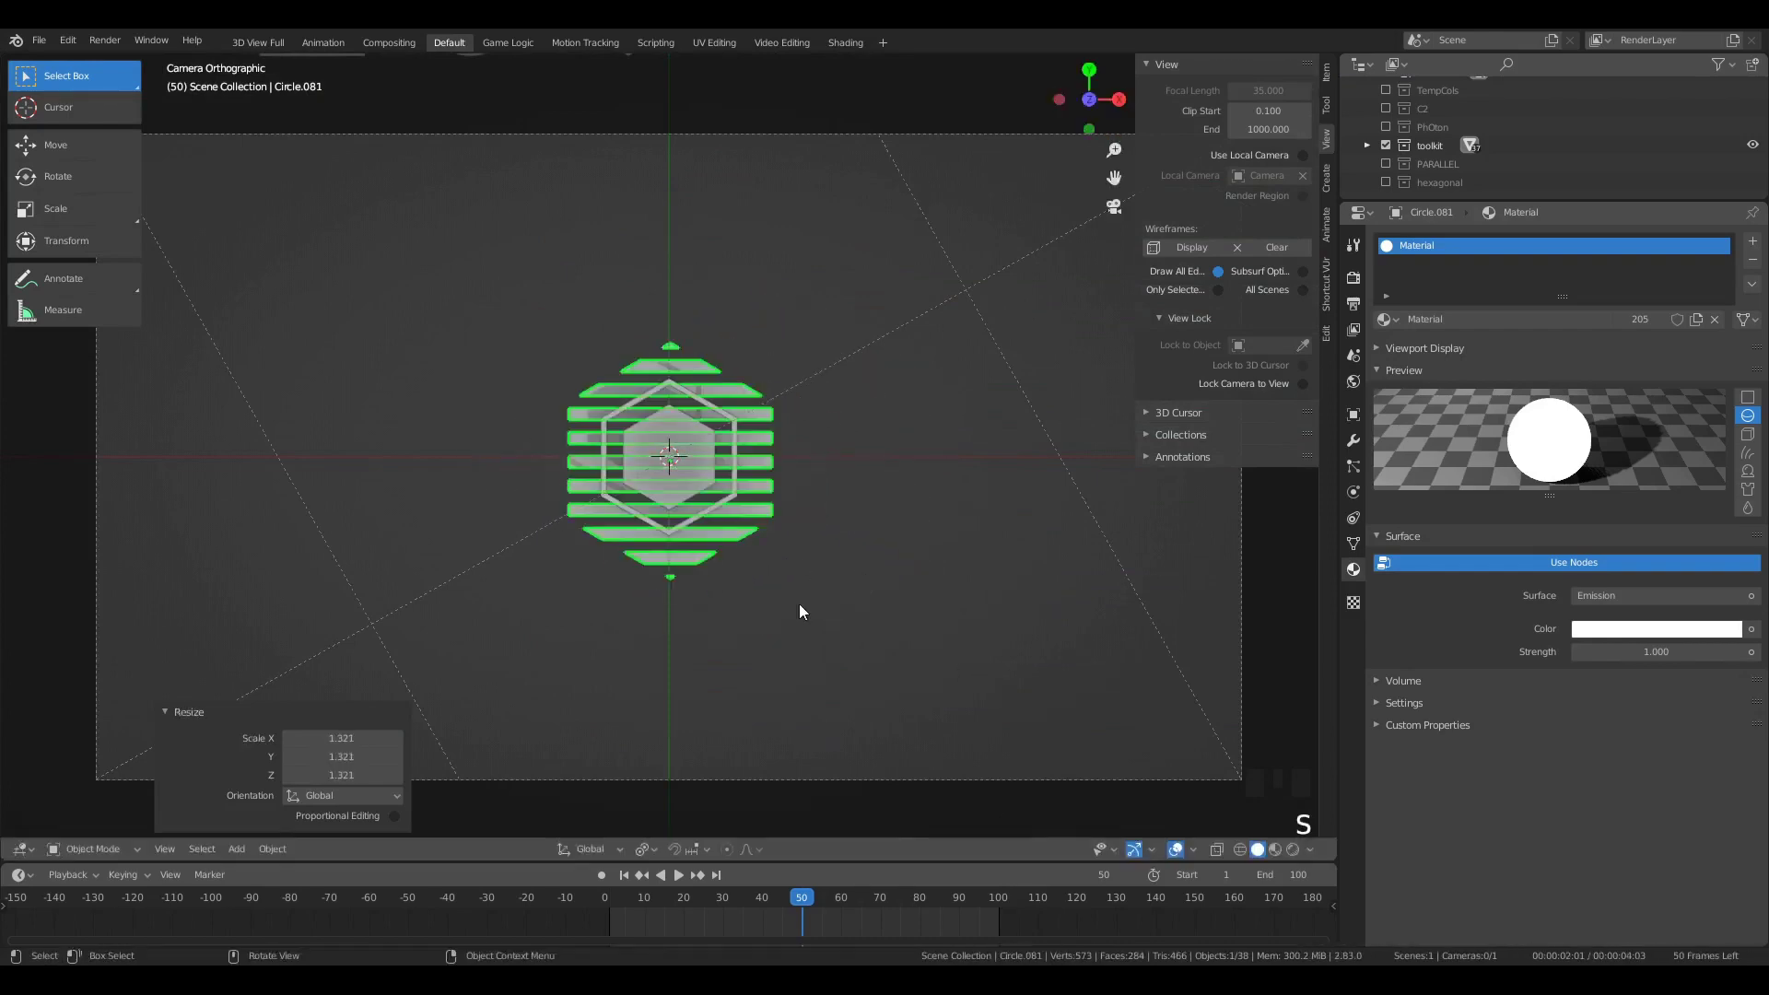
pyautogui.press('g')
pyautogui.click(798, 602)
pyautogui.press('g')
pyautogui.click(799, 601)
# Step: Switch to Rendered shading, move the striped hexagon up and right of the nested hexagons, and scale it down
pyautogui.press('z')
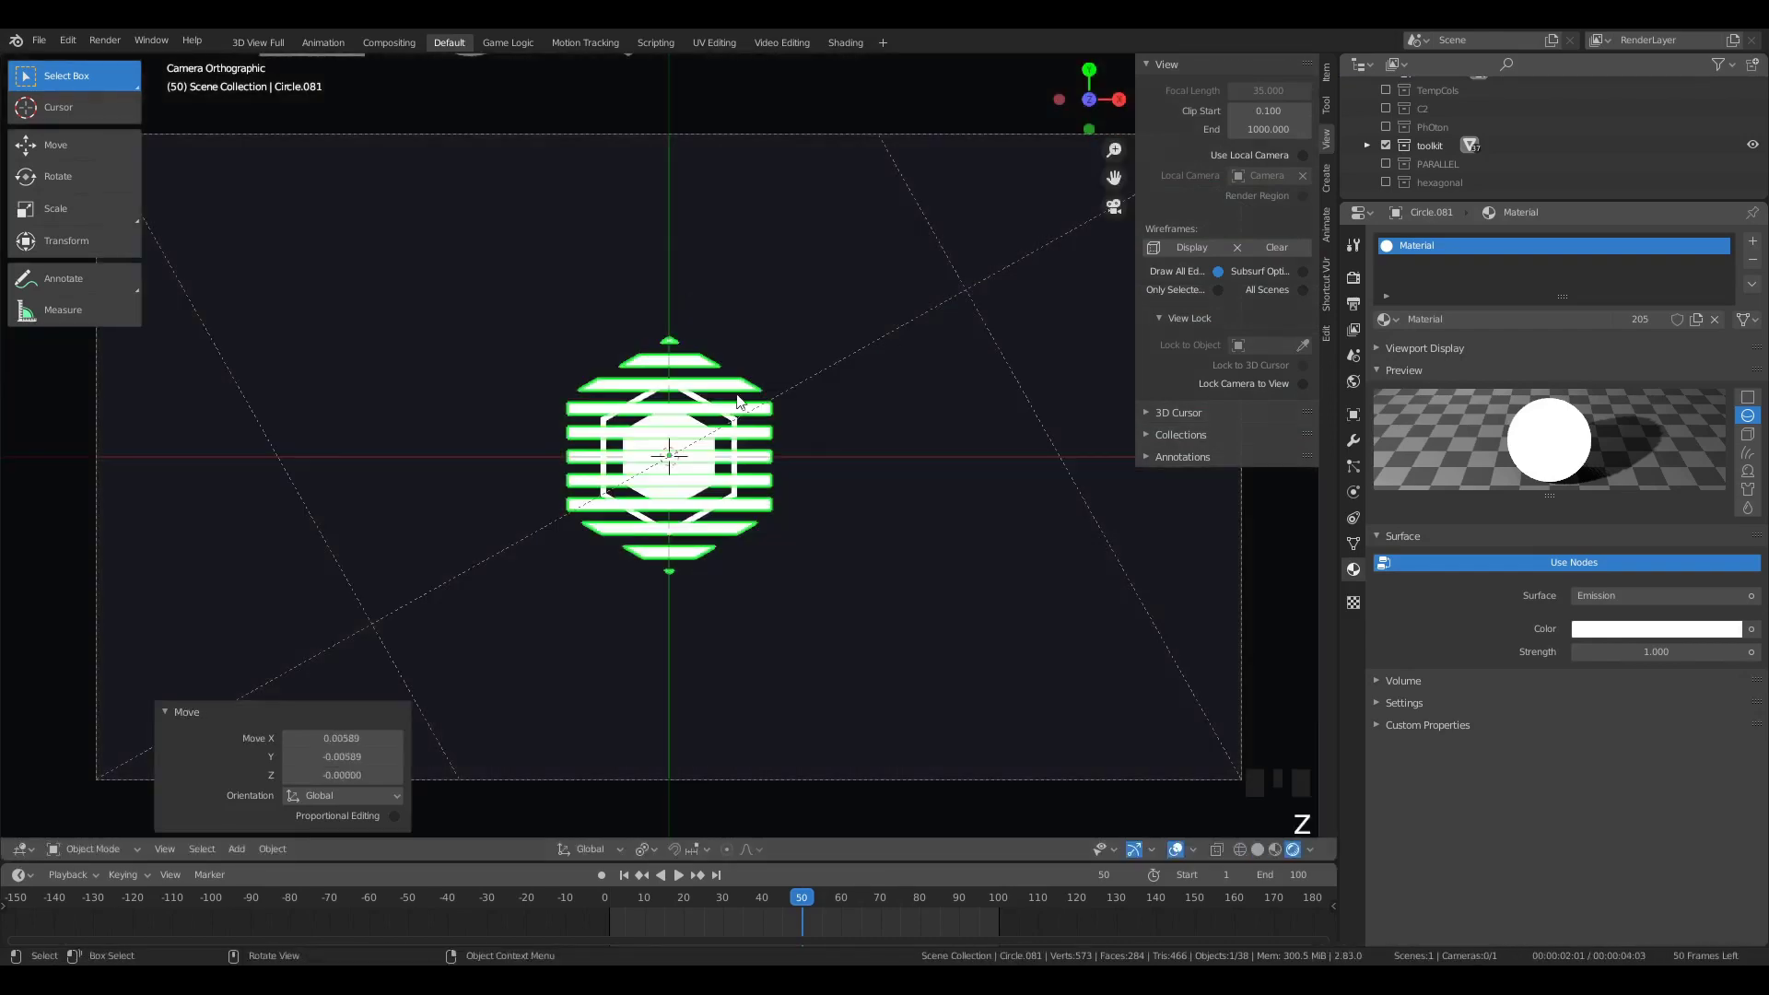
pyautogui.scroll(2, 799, 606)
pyautogui.scroll(-2, 802, 571)
pyautogui.press('g')
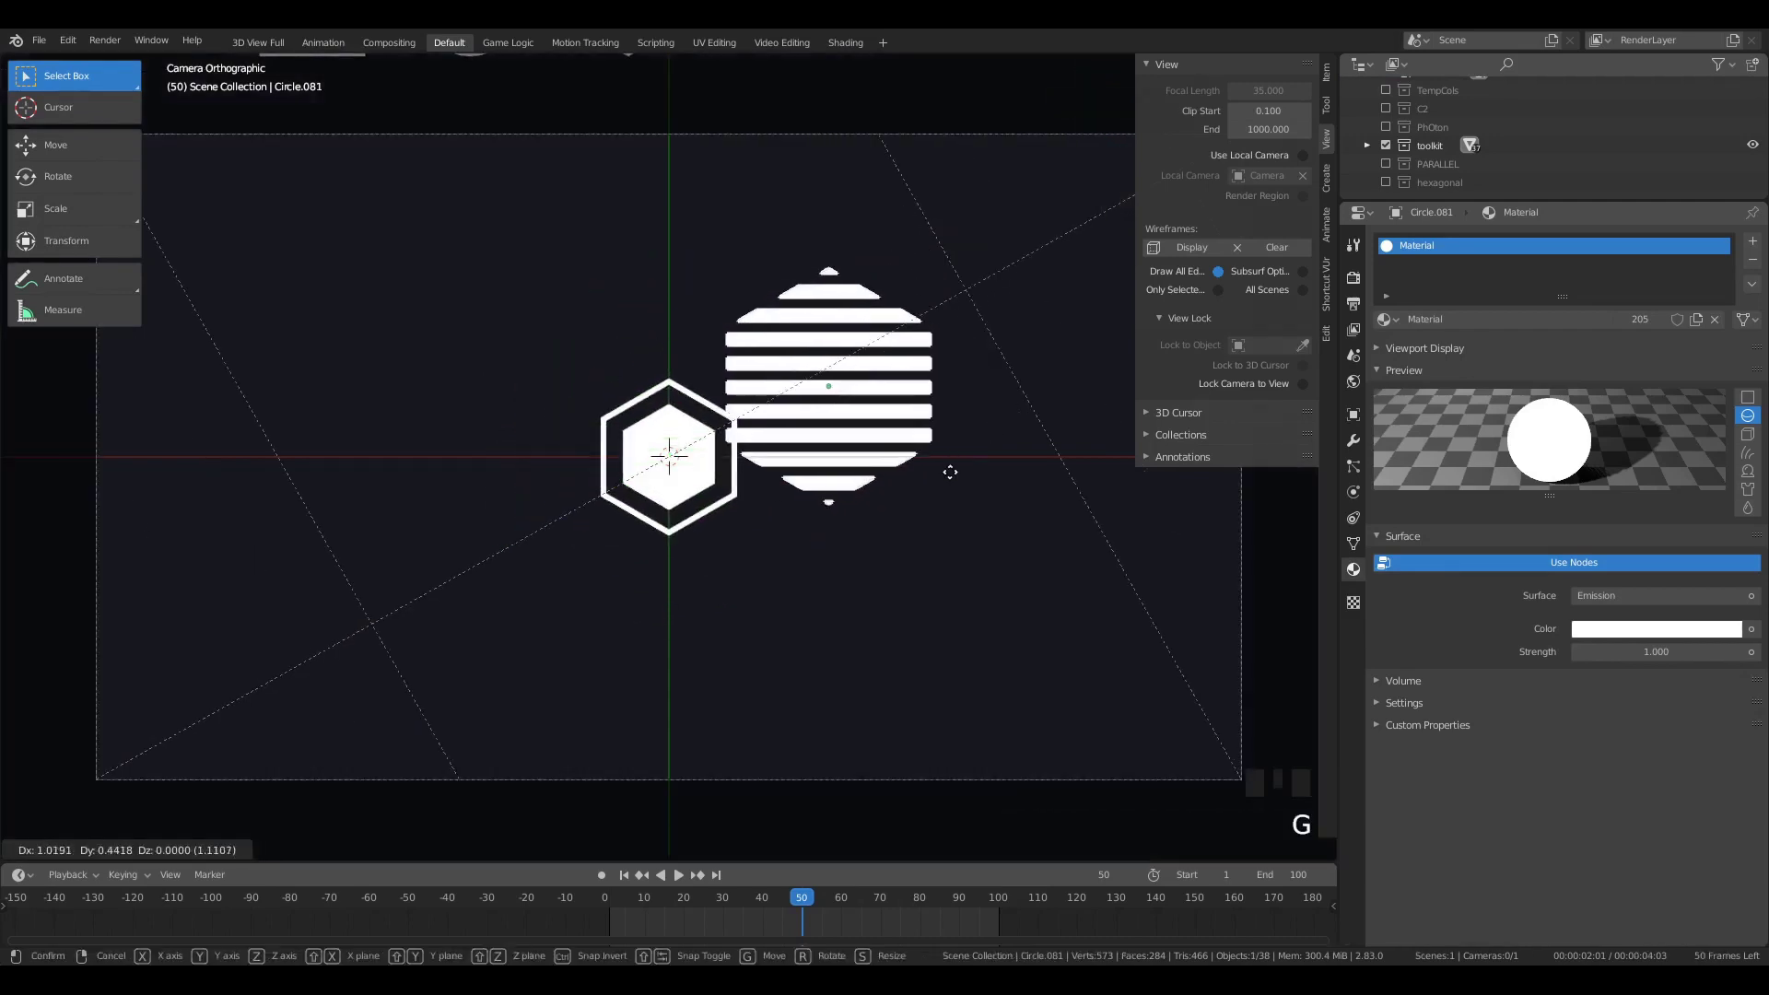
pyautogui.click(946, 468)
pyautogui.press('s')
pyautogui.click(914, 499)
# Step: Shrink the striped hexagon by a further 0.75 and fit it against the nested outline's upper-right edge
pyautogui.press('g')
pyautogui.click(870, 513)
pyautogui.press('s')
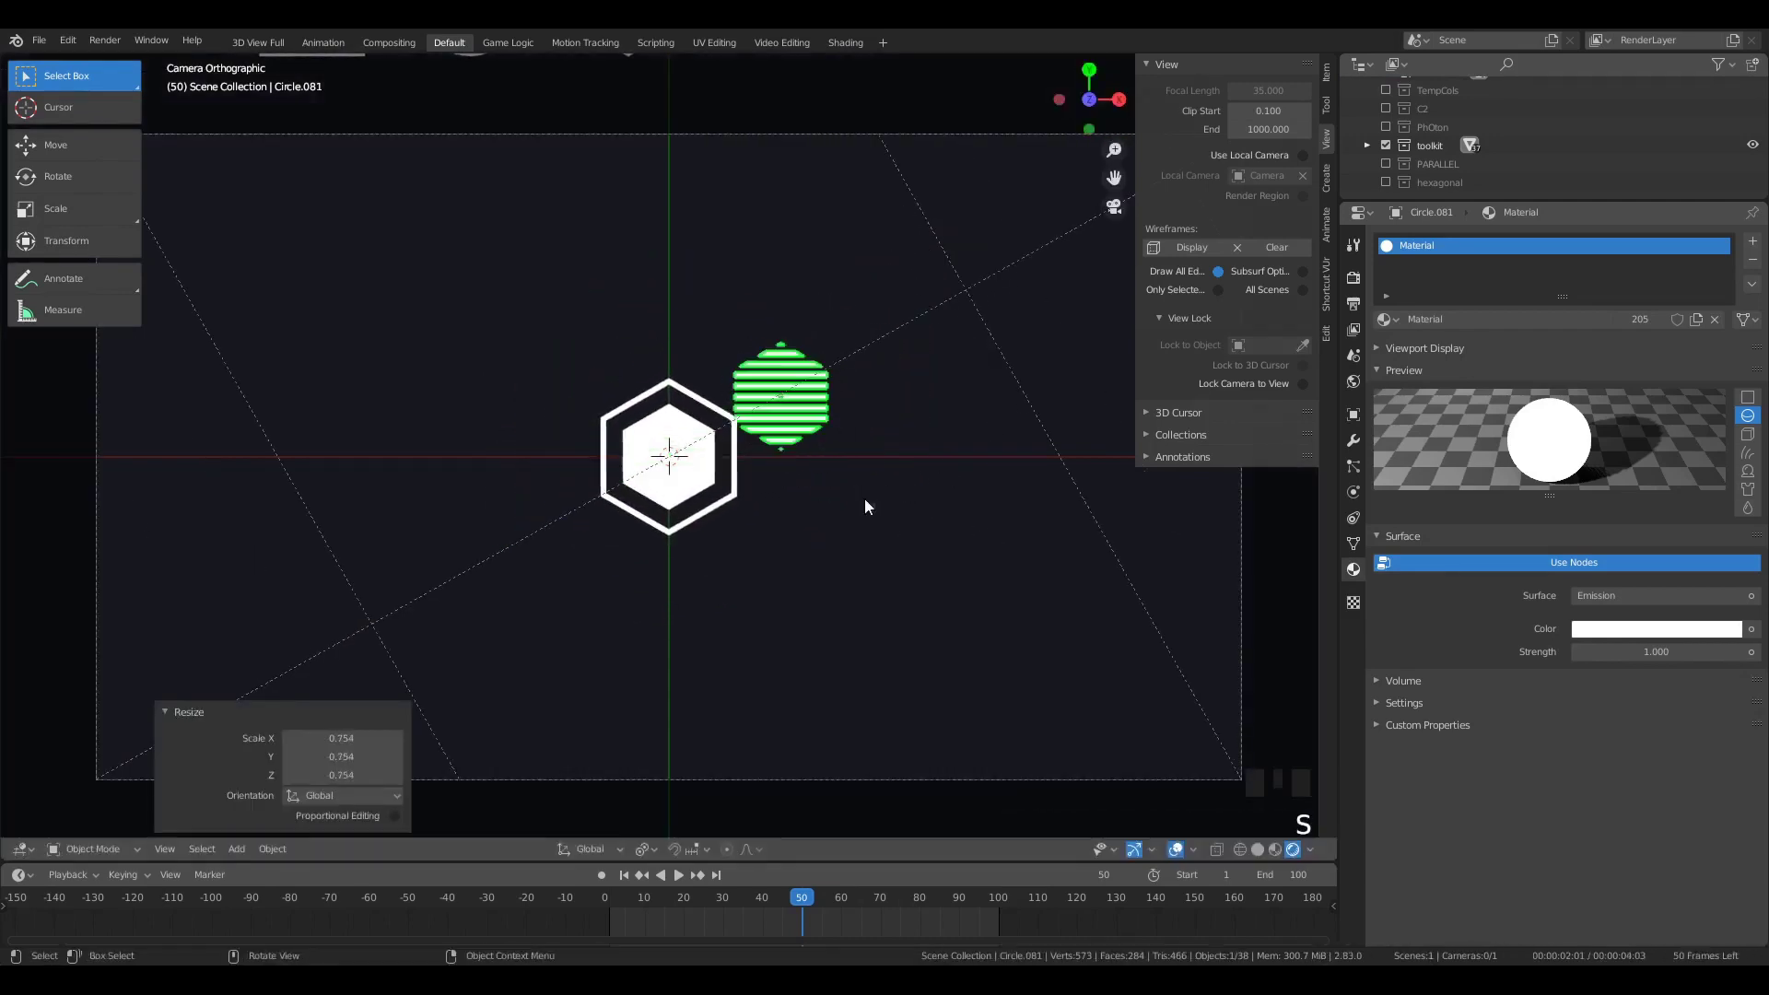
pyautogui.press('g')
pyautogui.click(776, 404)
pyautogui.press('g')
pyautogui.click(781, 412)
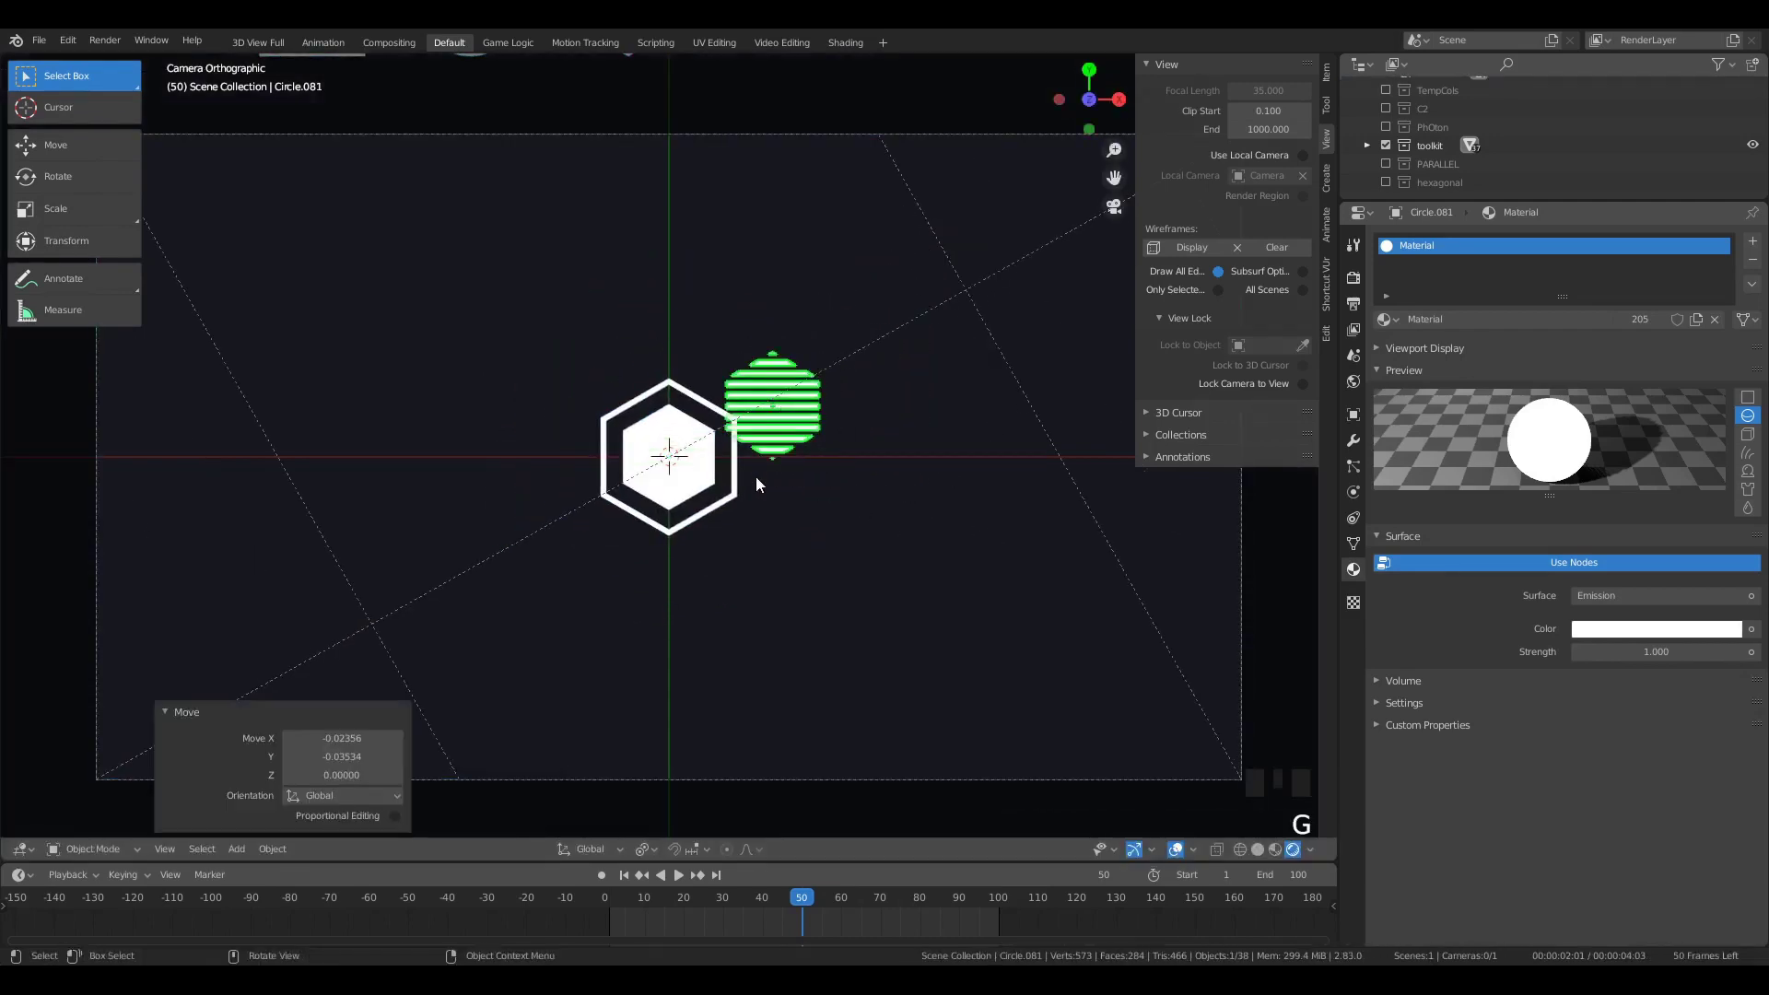
# Step: In Solid shading, duplicate the hexagon outline and place a smaller copy beyond the striped hexagon along the frame's rising diagonal
pyautogui.press('z')
pyautogui.scroll(-2, 860, 480)
pyautogui.scroll(2, 745, 467)
pyautogui.click(754, 489)
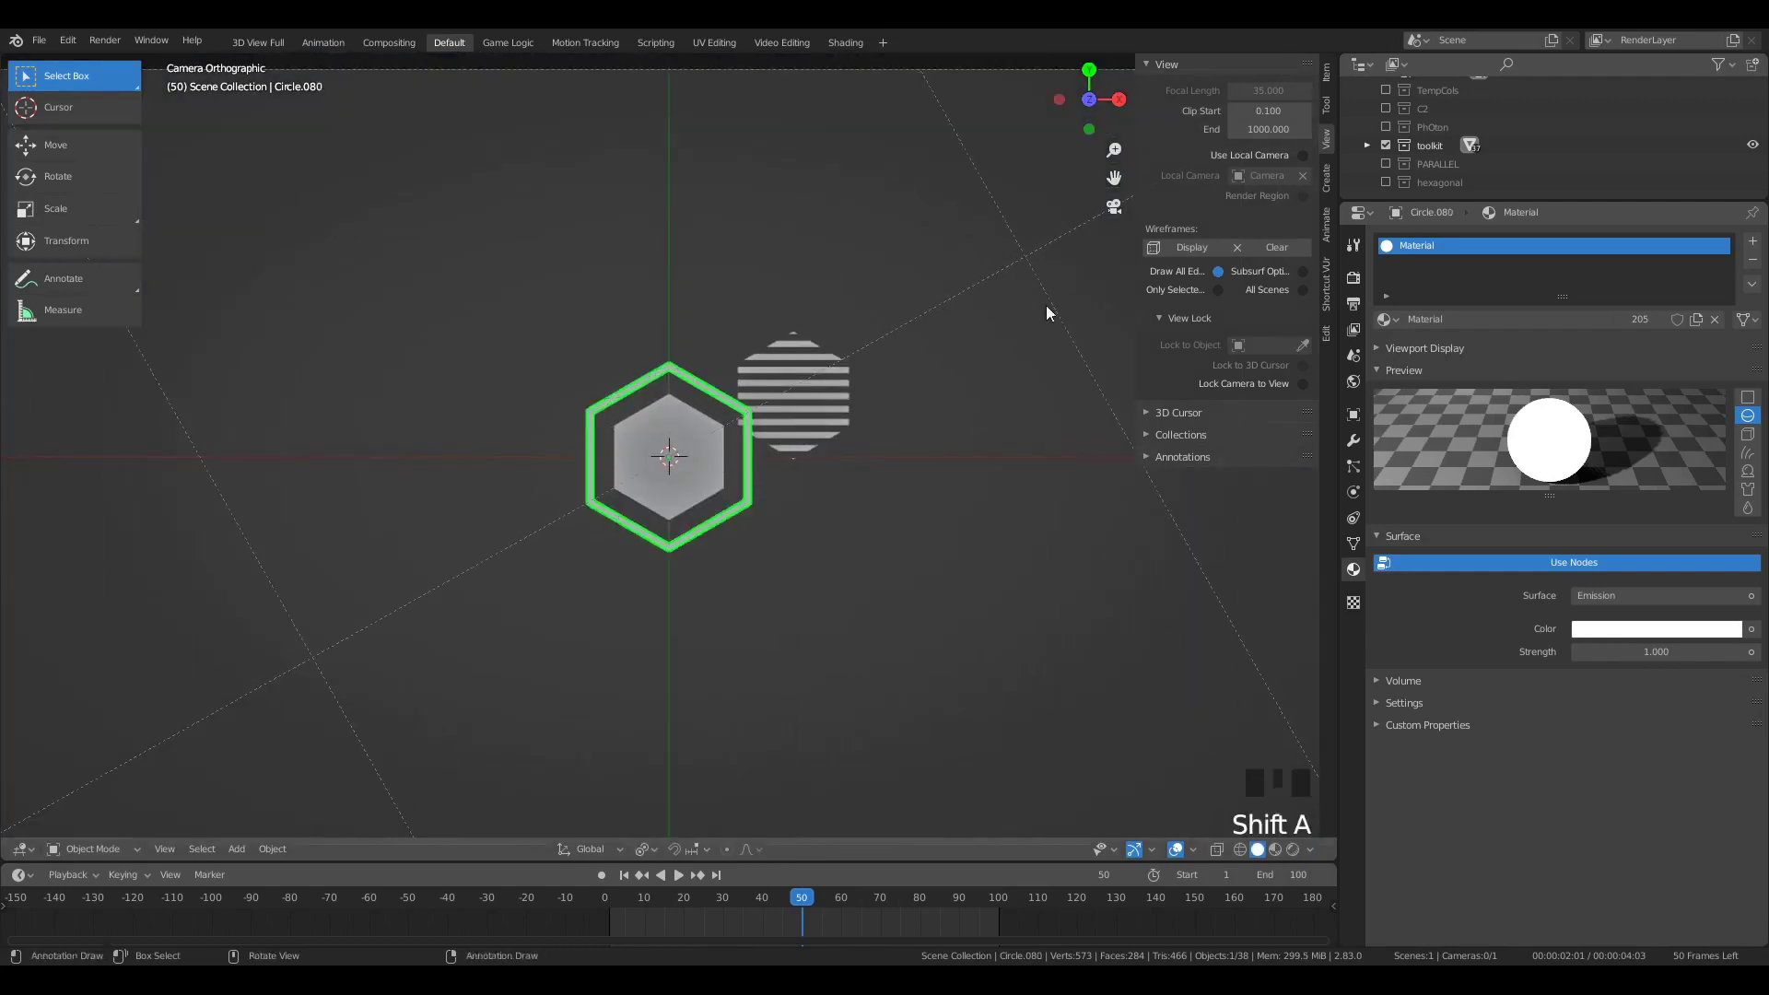
pyautogui.scroll(-3, 767, 545)
pyautogui.hotkey('shift', 'd')
pyautogui.click(852, 479)
pyautogui.press('s')
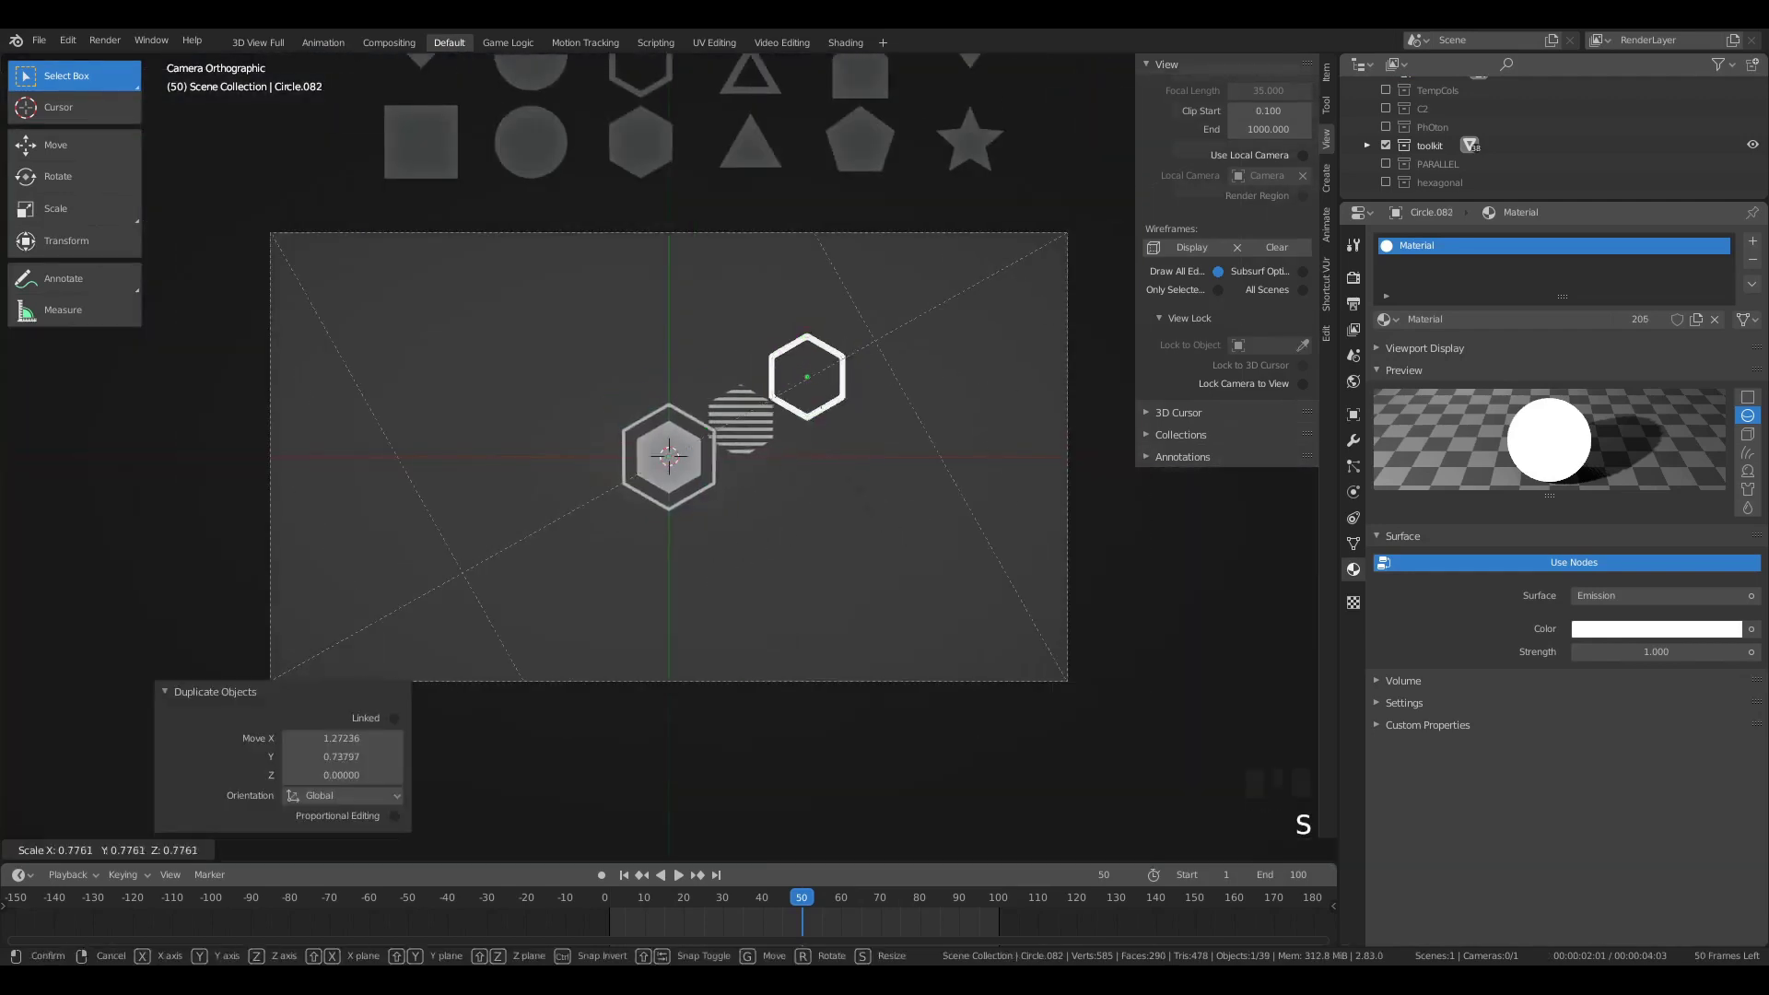
pyautogui.click(837, 501)
pyautogui.press('g')
pyautogui.click(836, 513)
# Step: Add two smaller hexagon outline copies, one farther up the diagonal and one near the diagonal's lower-left part
pyautogui.click(984, 450)
pyautogui.press('s')
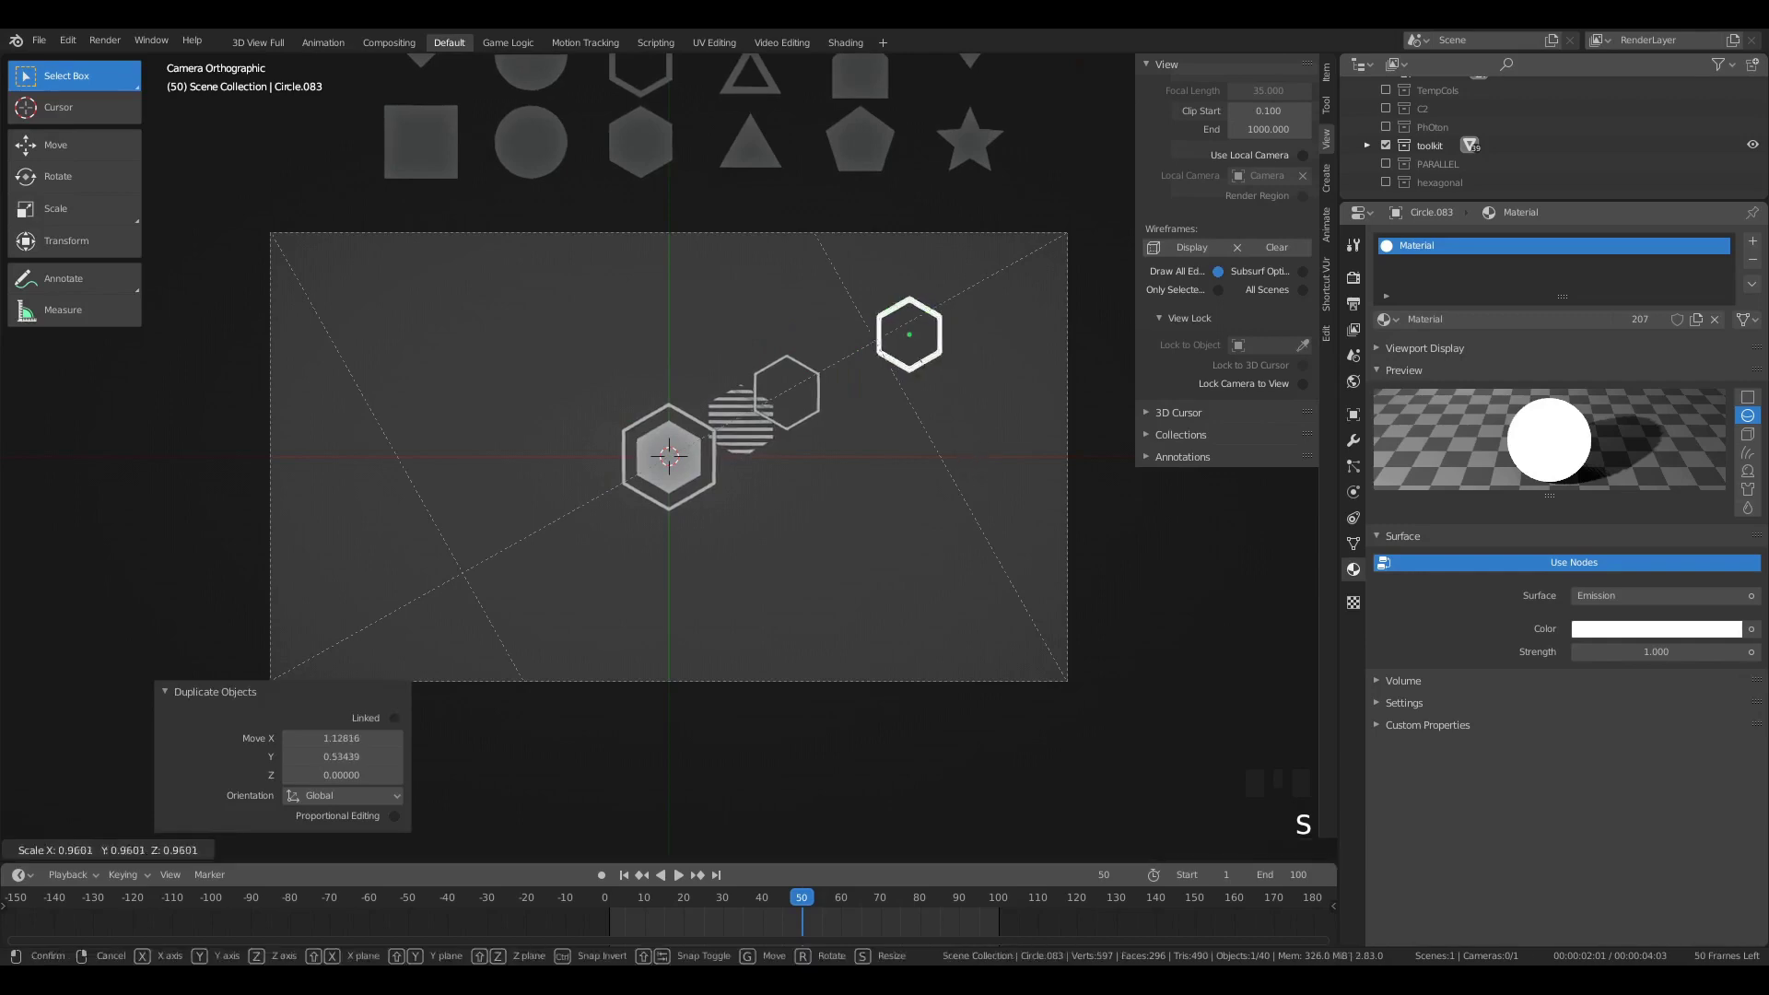
pyautogui.click(964, 442)
pyautogui.press('g')
pyautogui.click(933, 442)
pyautogui.hotkey('shift', 'd')
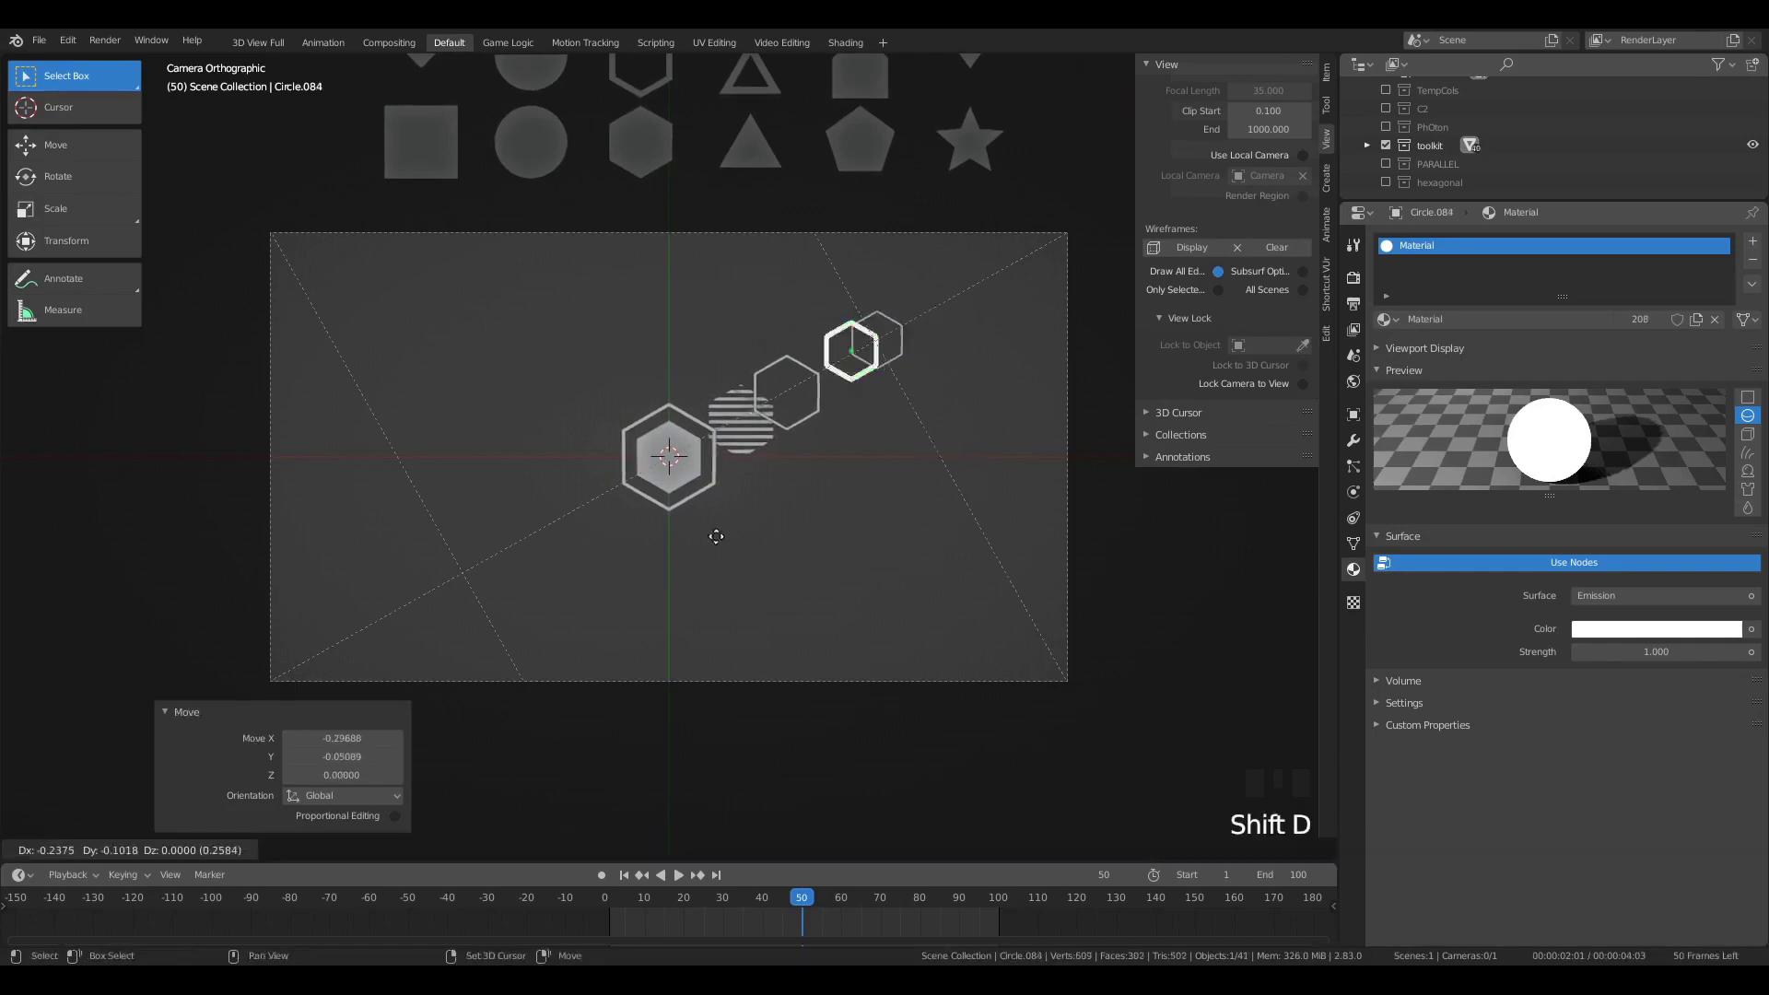
pyautogui.click(444, 717)
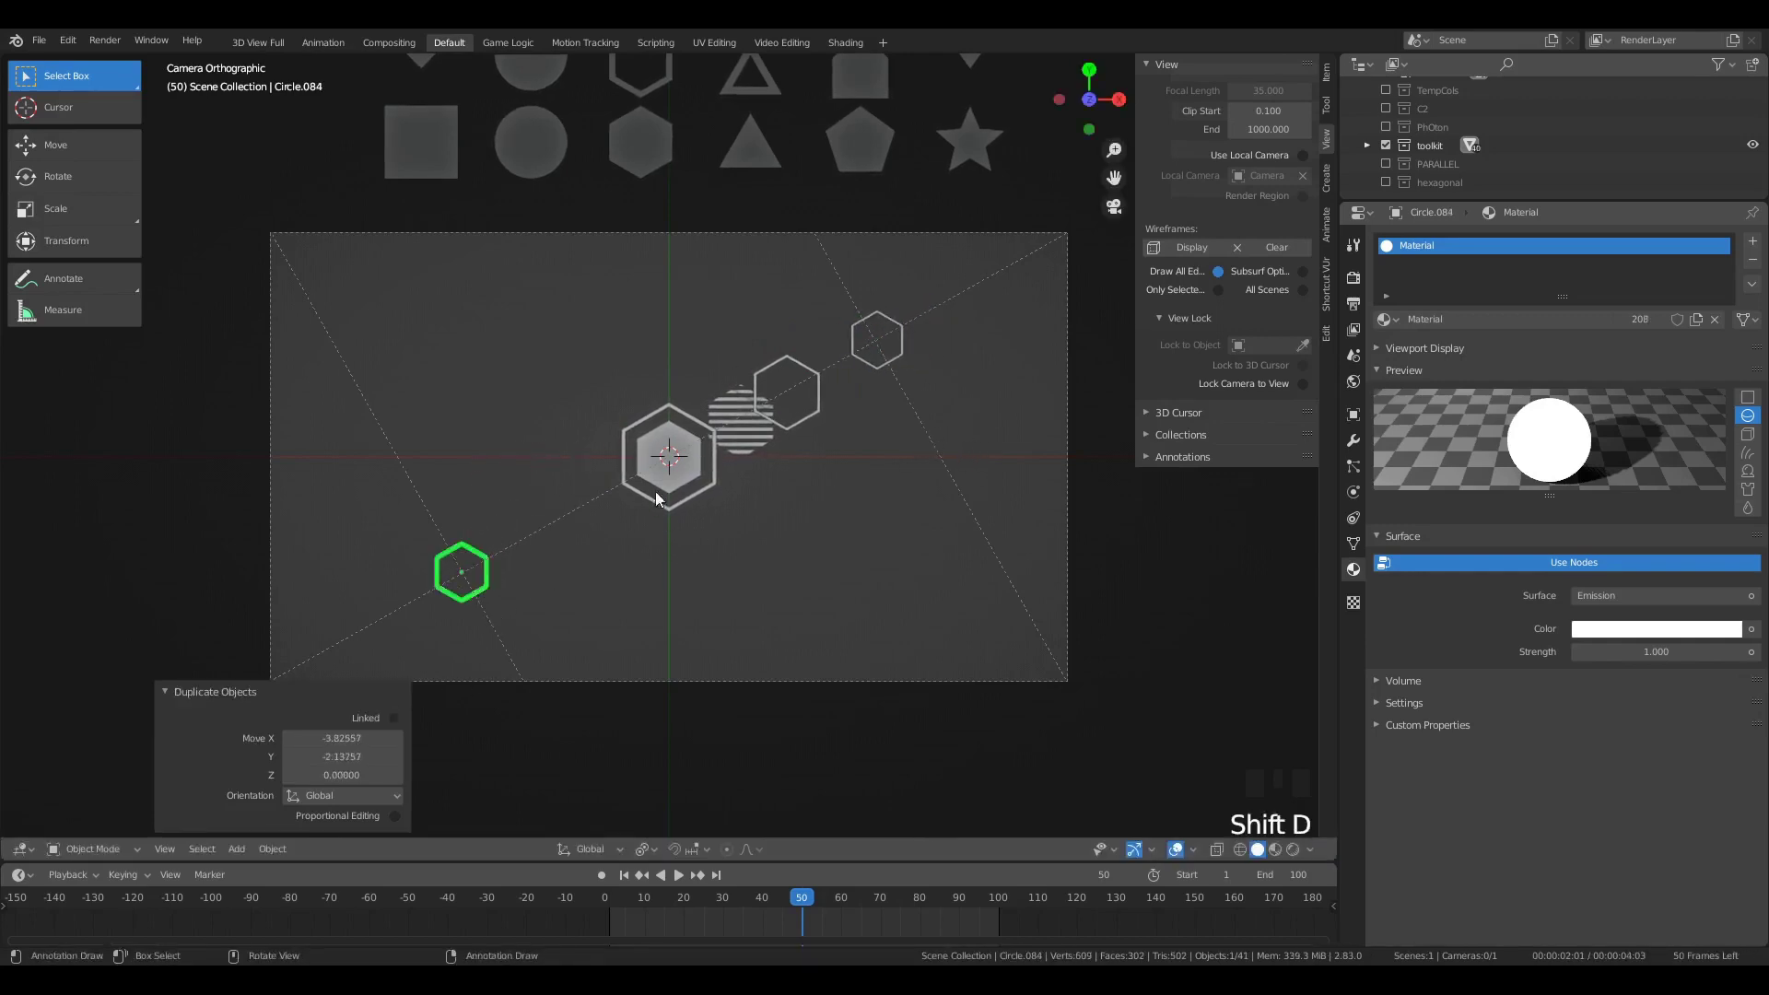
# Step: Place a 0.6-scale copy of the solid hexagon over the lower-left outline and duplicate it onto the upper-right small outline
pyautogui.hotkey('shift', 'd')
pyautogui.click(476, 593)
pyautogui.press('s')
pyautogui.click(473, 587)
pyautogui.press('g')
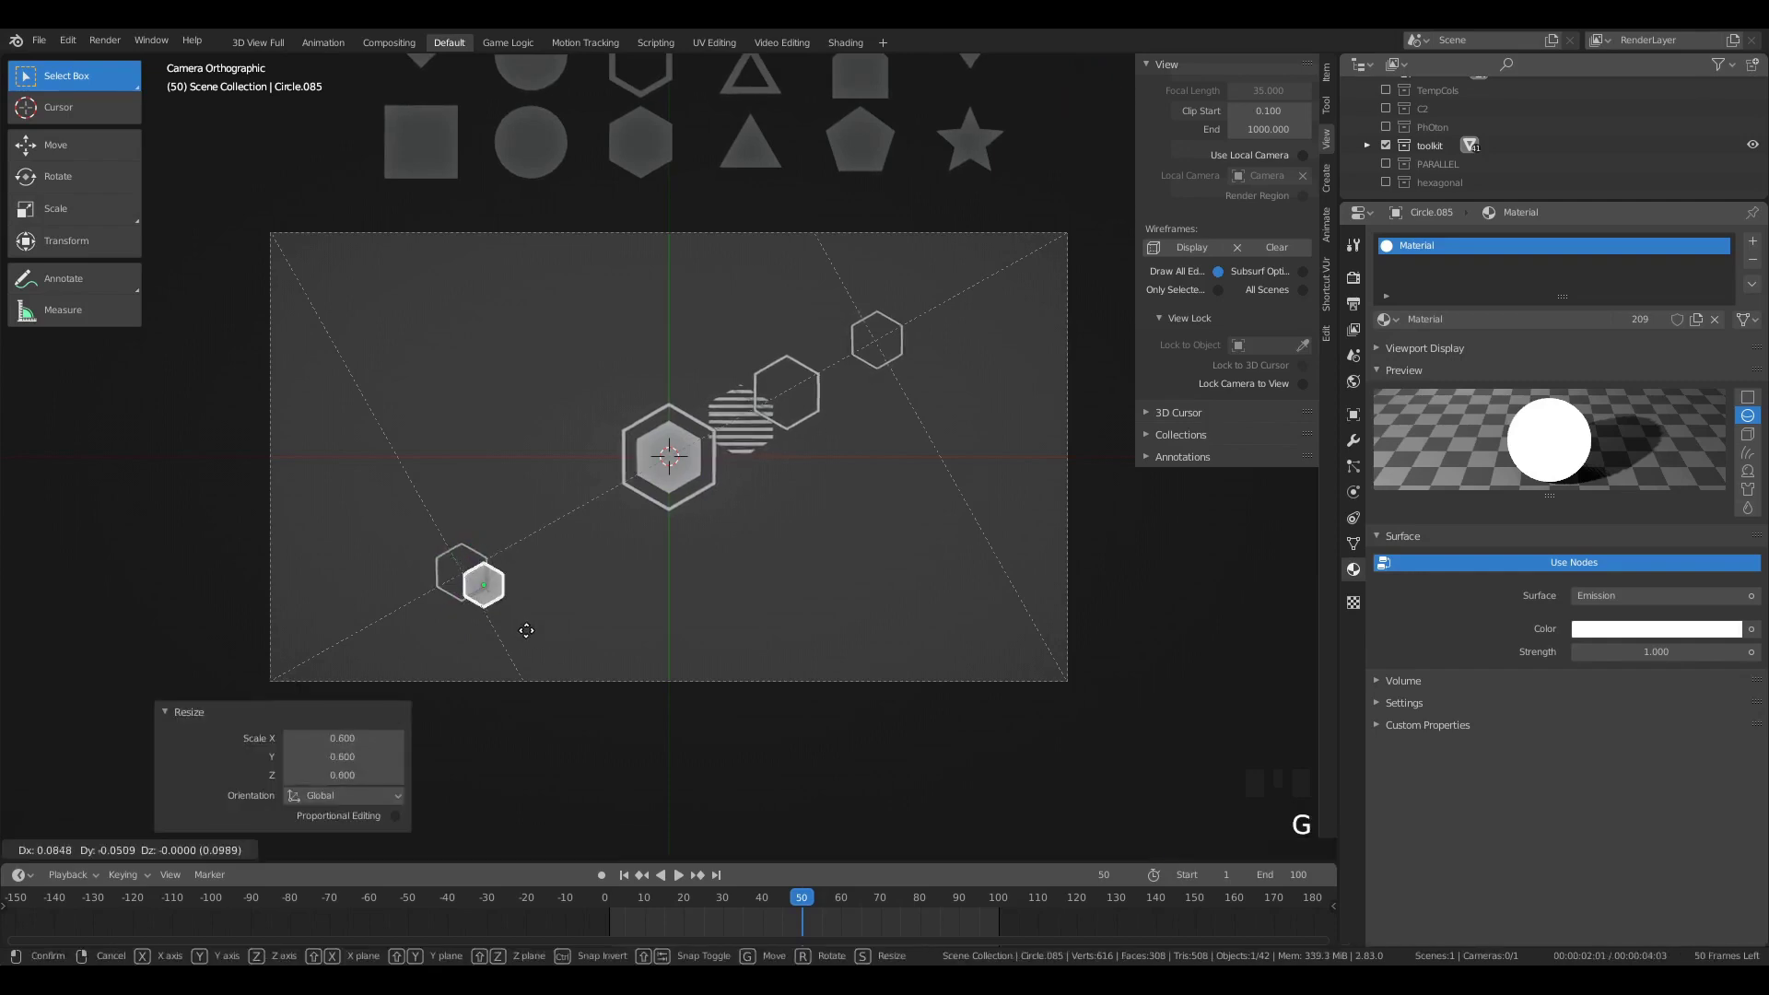
pyautogui.click(525, 632)
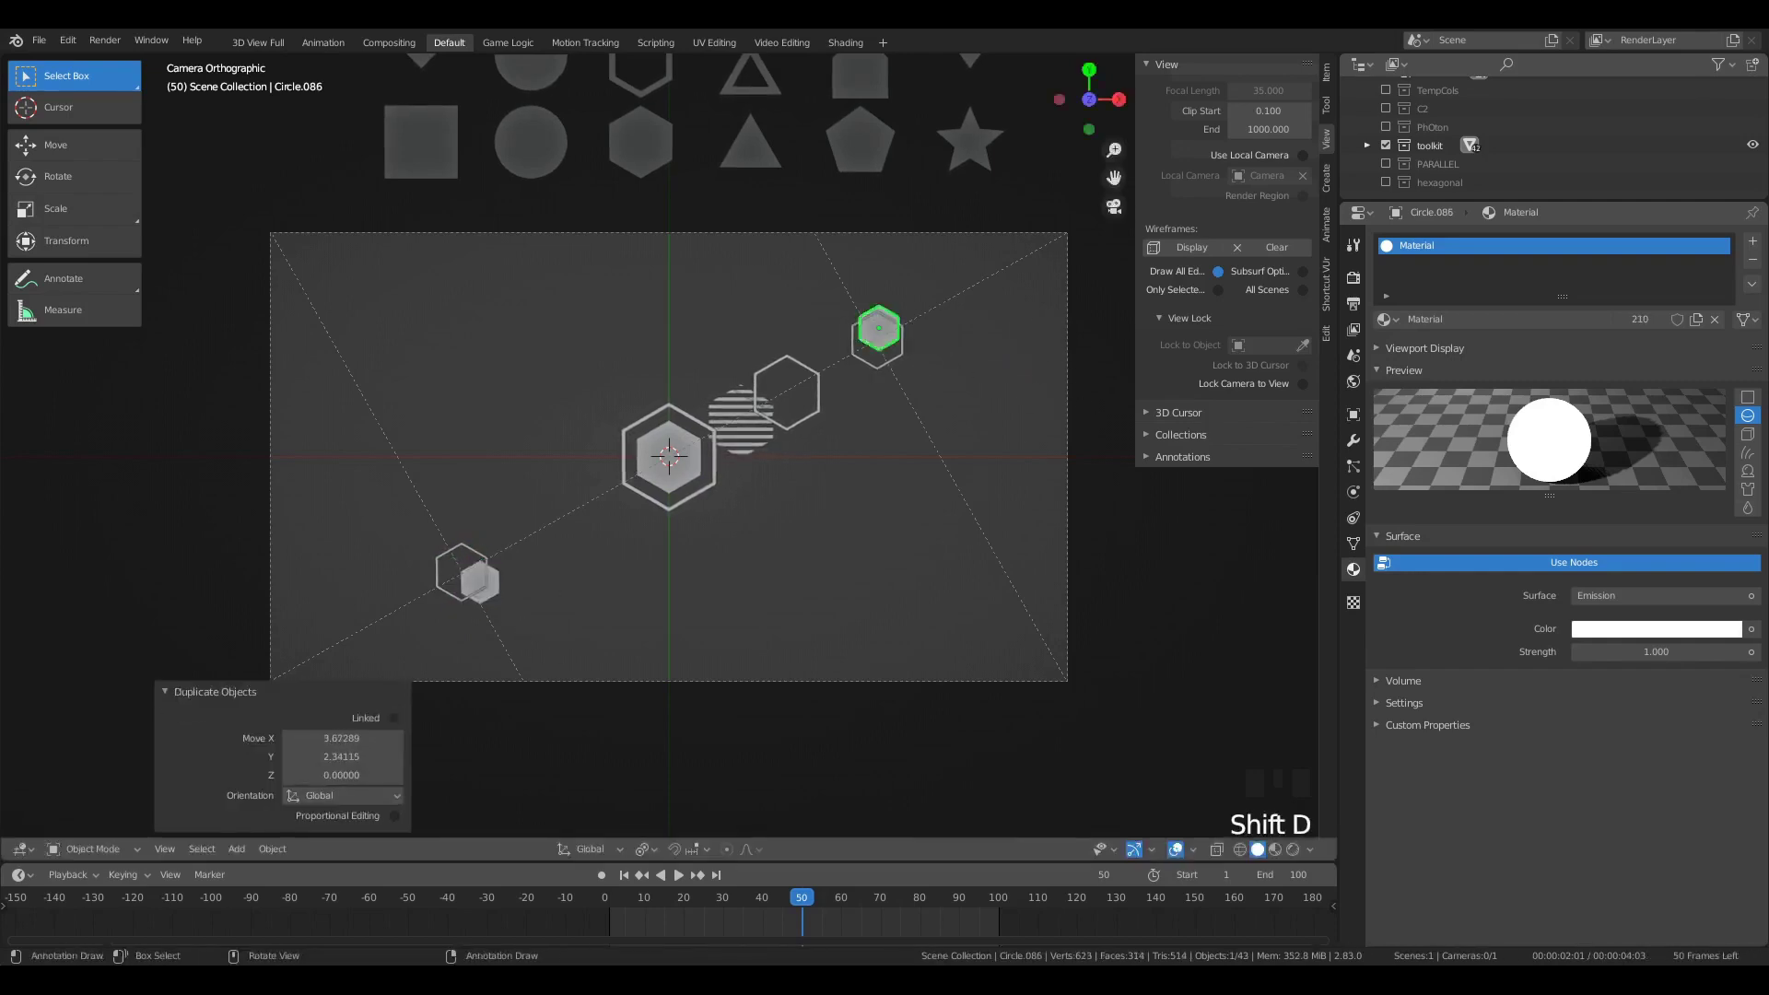
pyautogui.press('g')
pyautogui.click(917, 422)
# Step: Duplicate the striped hexagon to the lower-left cluster, scale it down and raise it about 0.03 along Z
pyautogui.hotkey('shift', 'd')
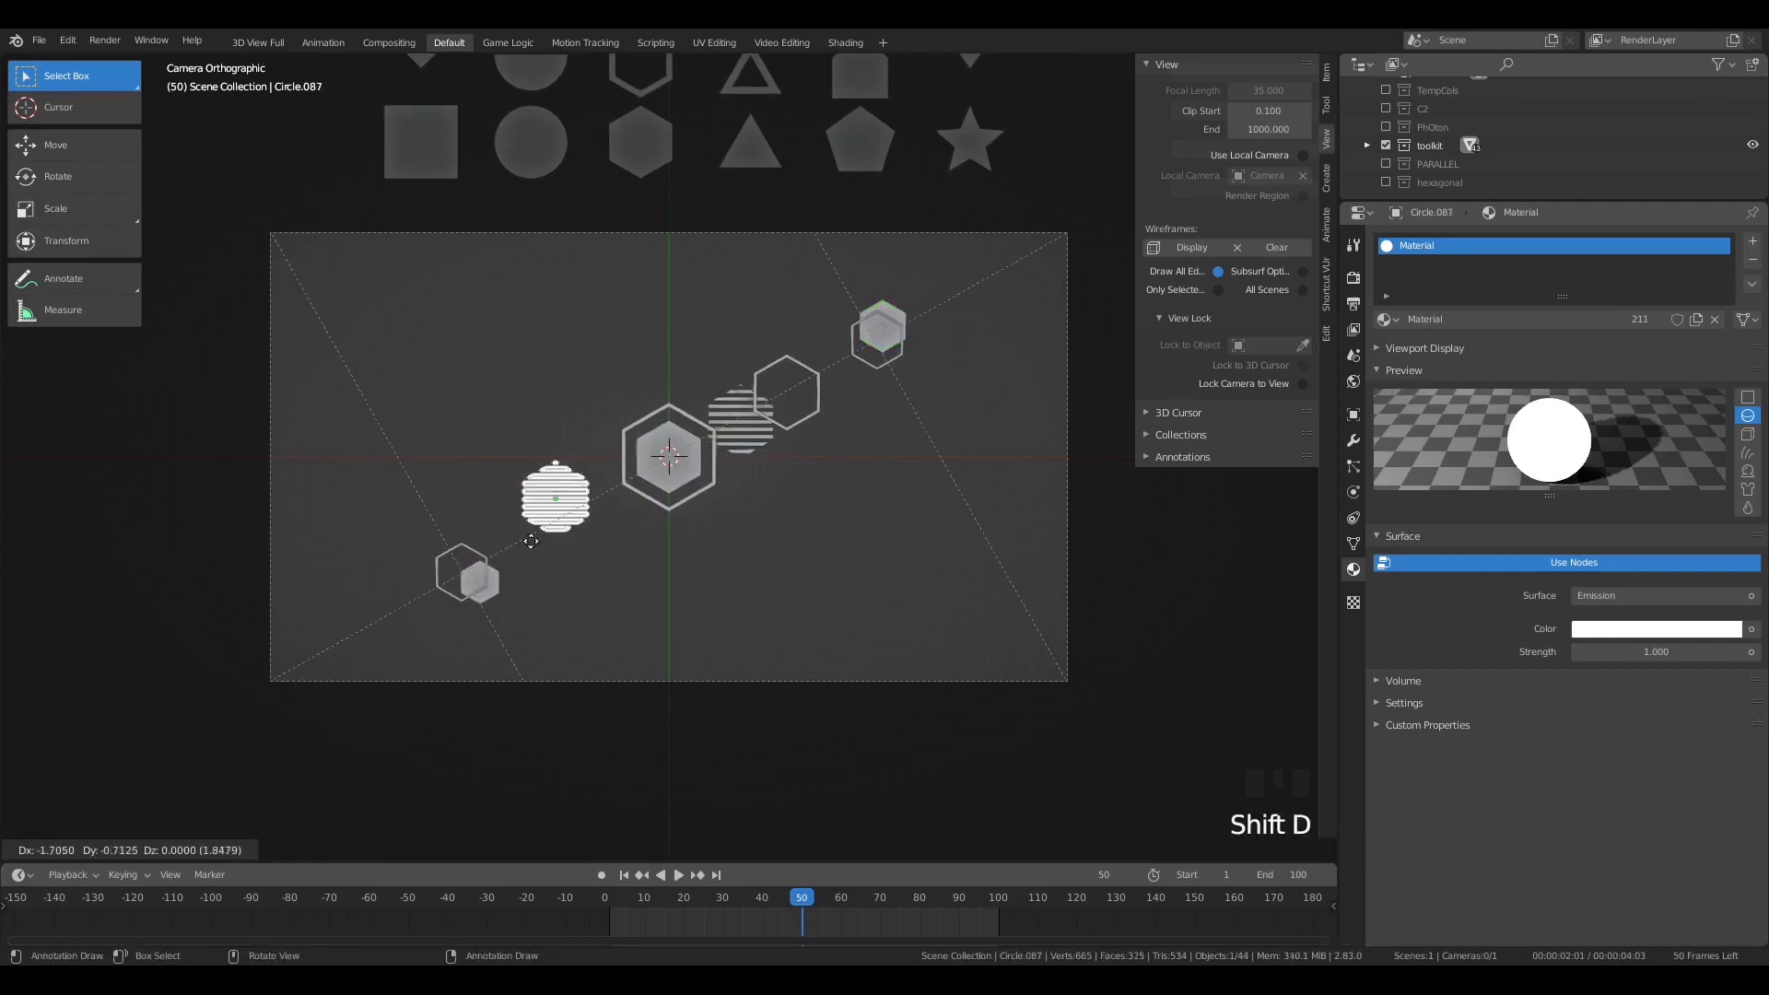
pyautogui.click(460, 597)
pyautogui.press('s')
pyautogui.click(486, 629)
pyautogui.press('g')
pyautogui.press('z')
pyautogui.click(488, 631)
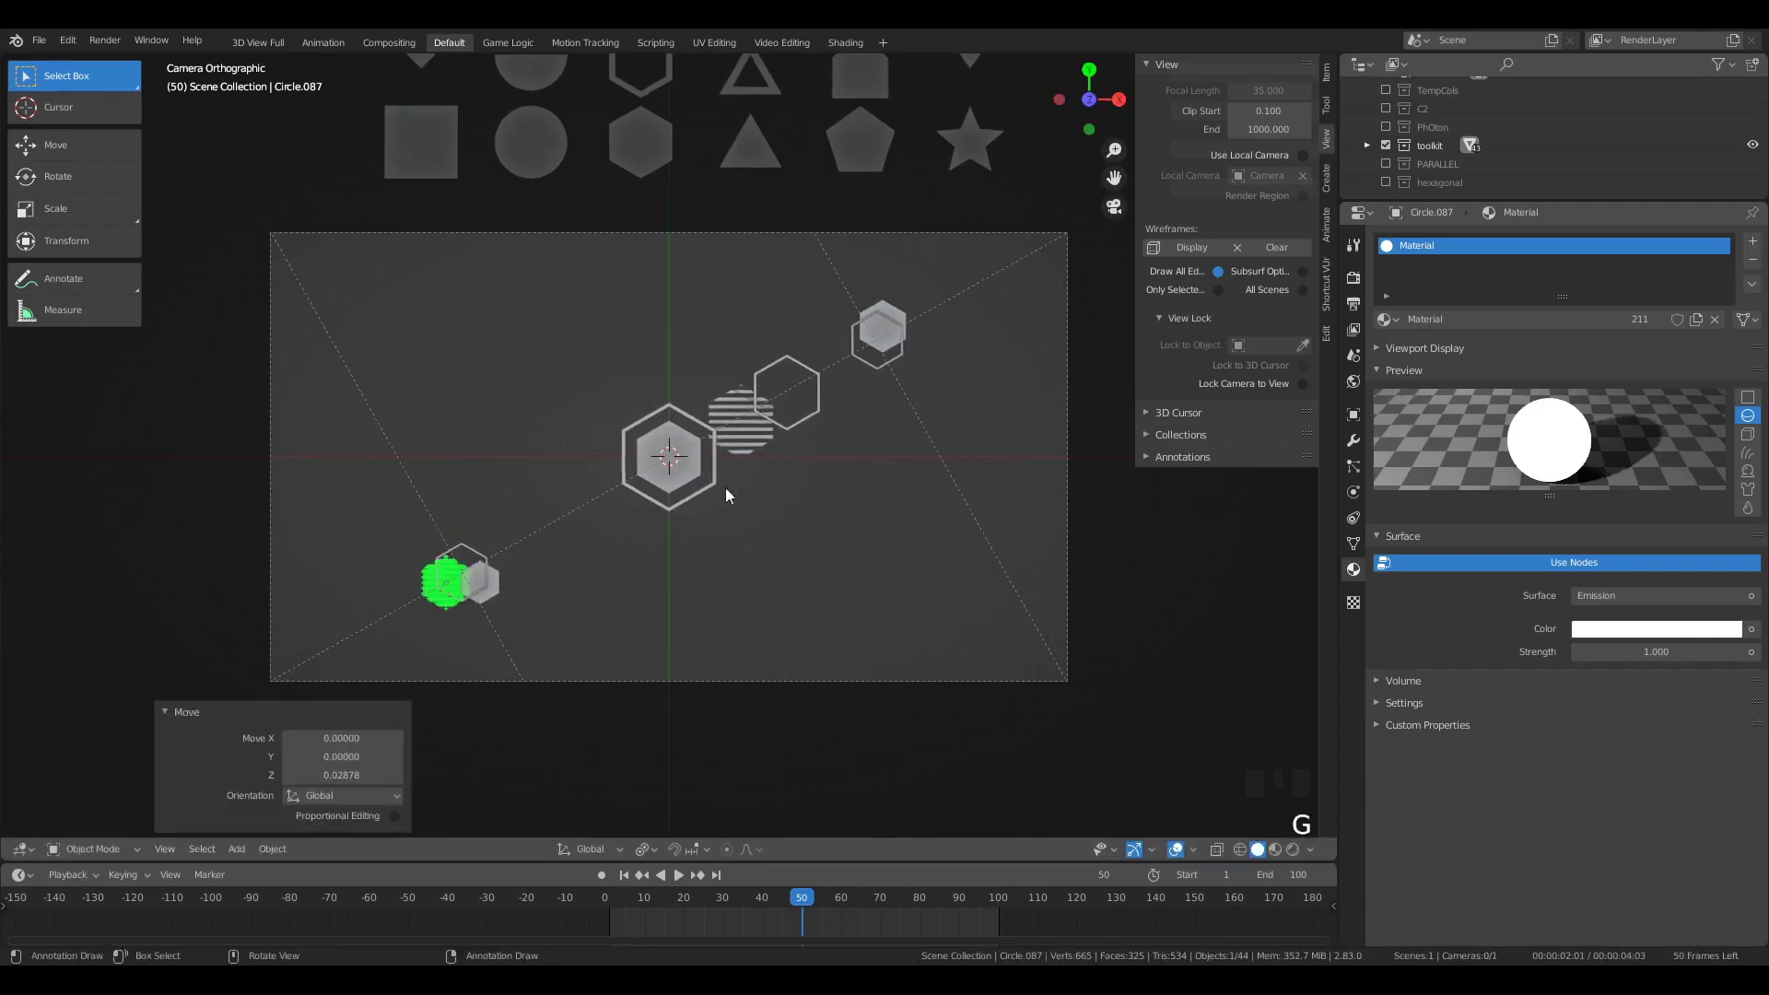
# Step: Duplicate the striped hexagon beside the central group and position the copy against the next outline's right side
pyautogui.scroll(3, 770, 451)
pyautogui.click(815, 449)
pyautogui.hotkey('shift', 'd')
pyautogui.click(940, 365)
pyautogui.press('g')
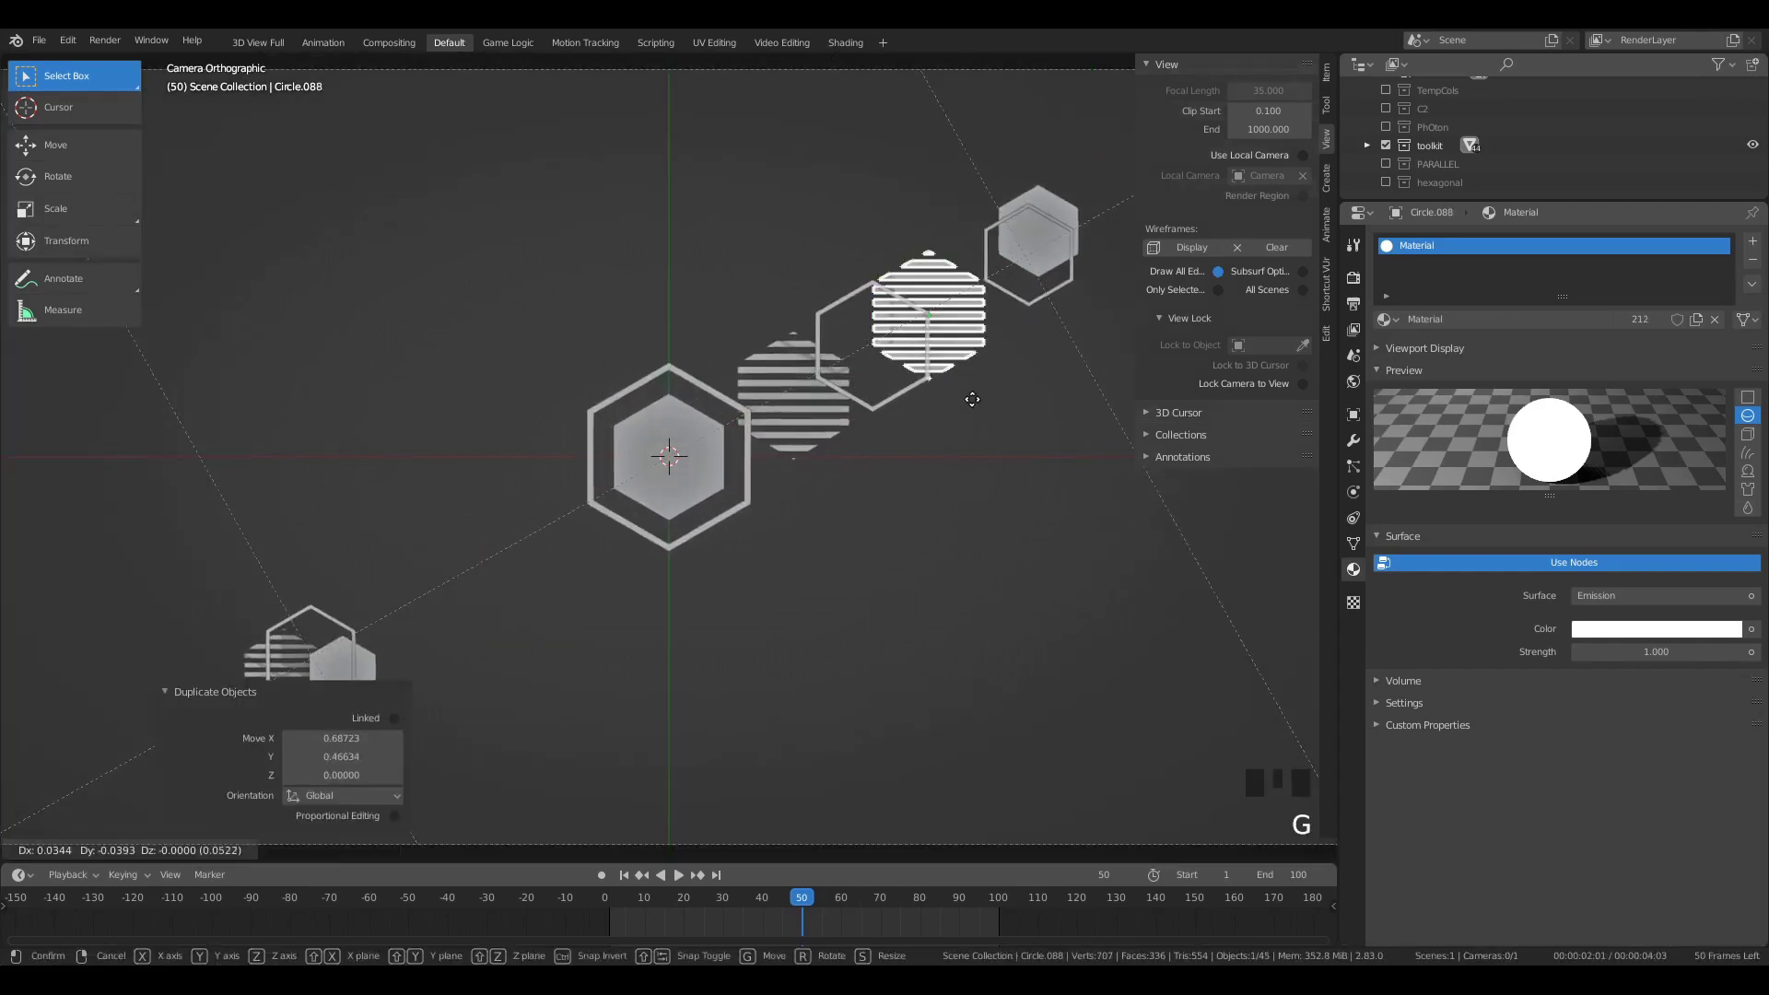
pyautogui.click(977, 394)
# Step: Duplicate the striped hexagon again, shrink it, and place the copy at the left edge of the upper-right cluster
pyautogui.hotkey('shift', 'd')
pyautogui.click(939, 378)
pyautogui.press('s')
pyautogui.click(953, 401)
pyautogui.press('g')
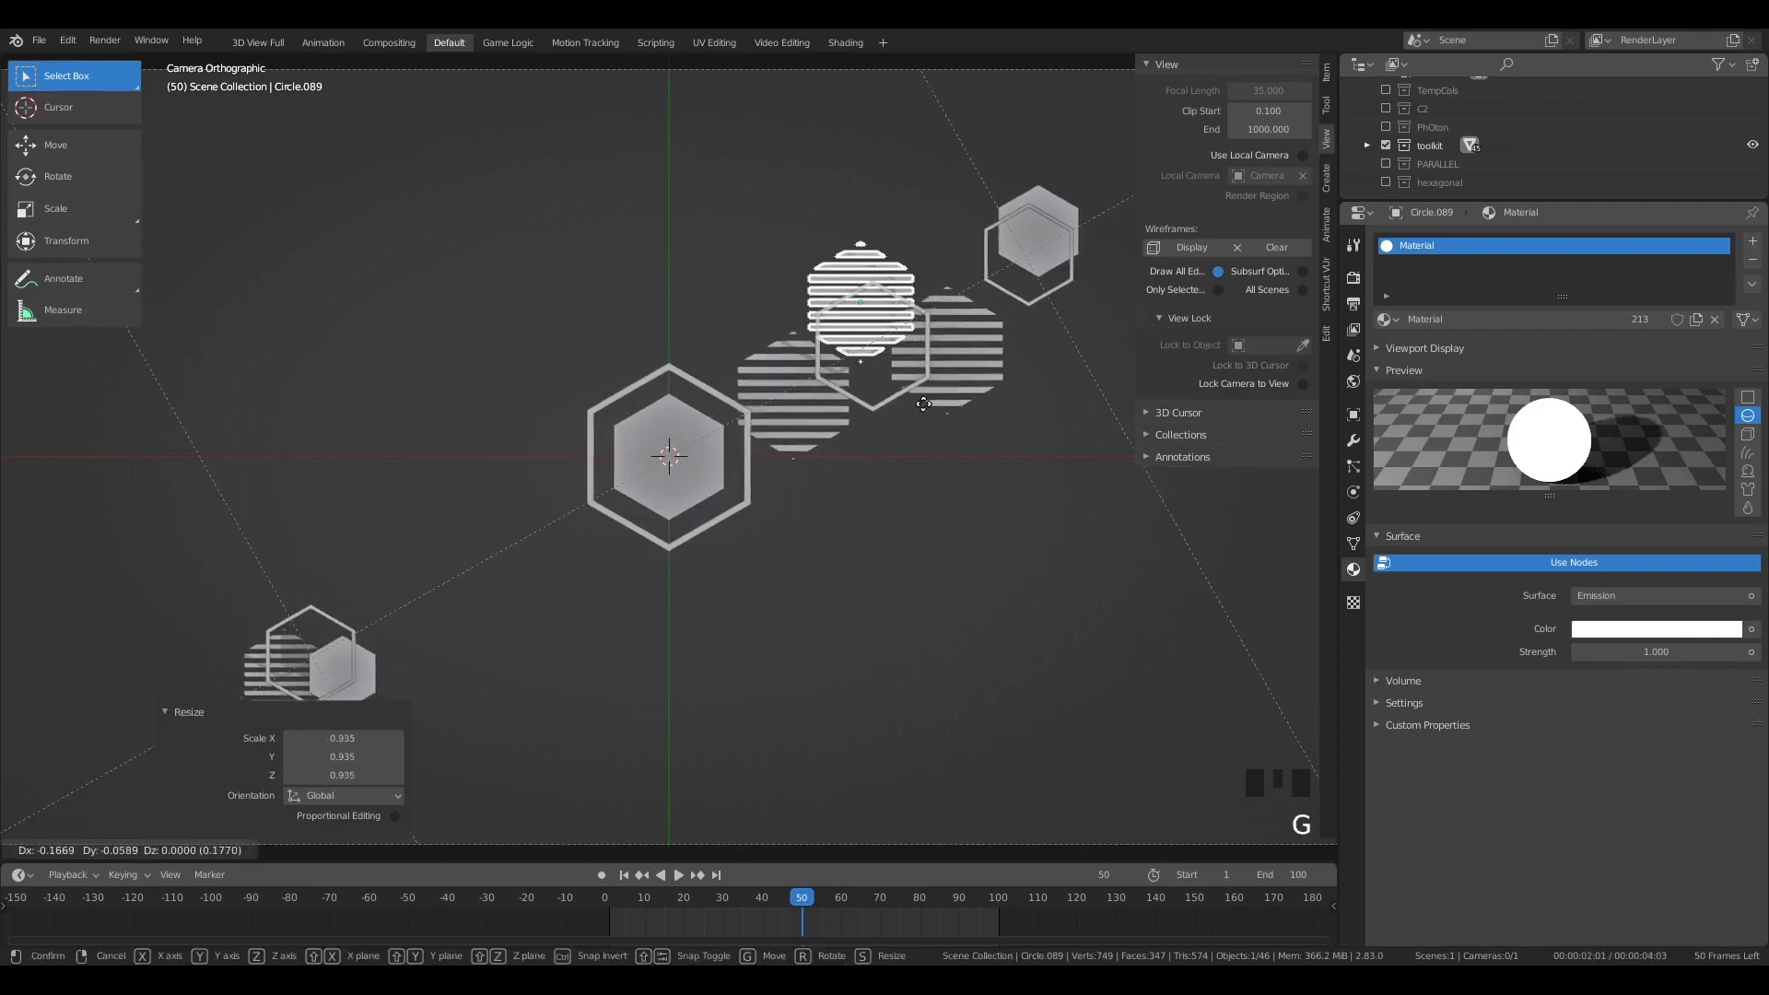
pyautogui.click(1058, 387)
pyautogui.press('s')
pyautogui.click(1047, 375)
pyautogui.press('g')
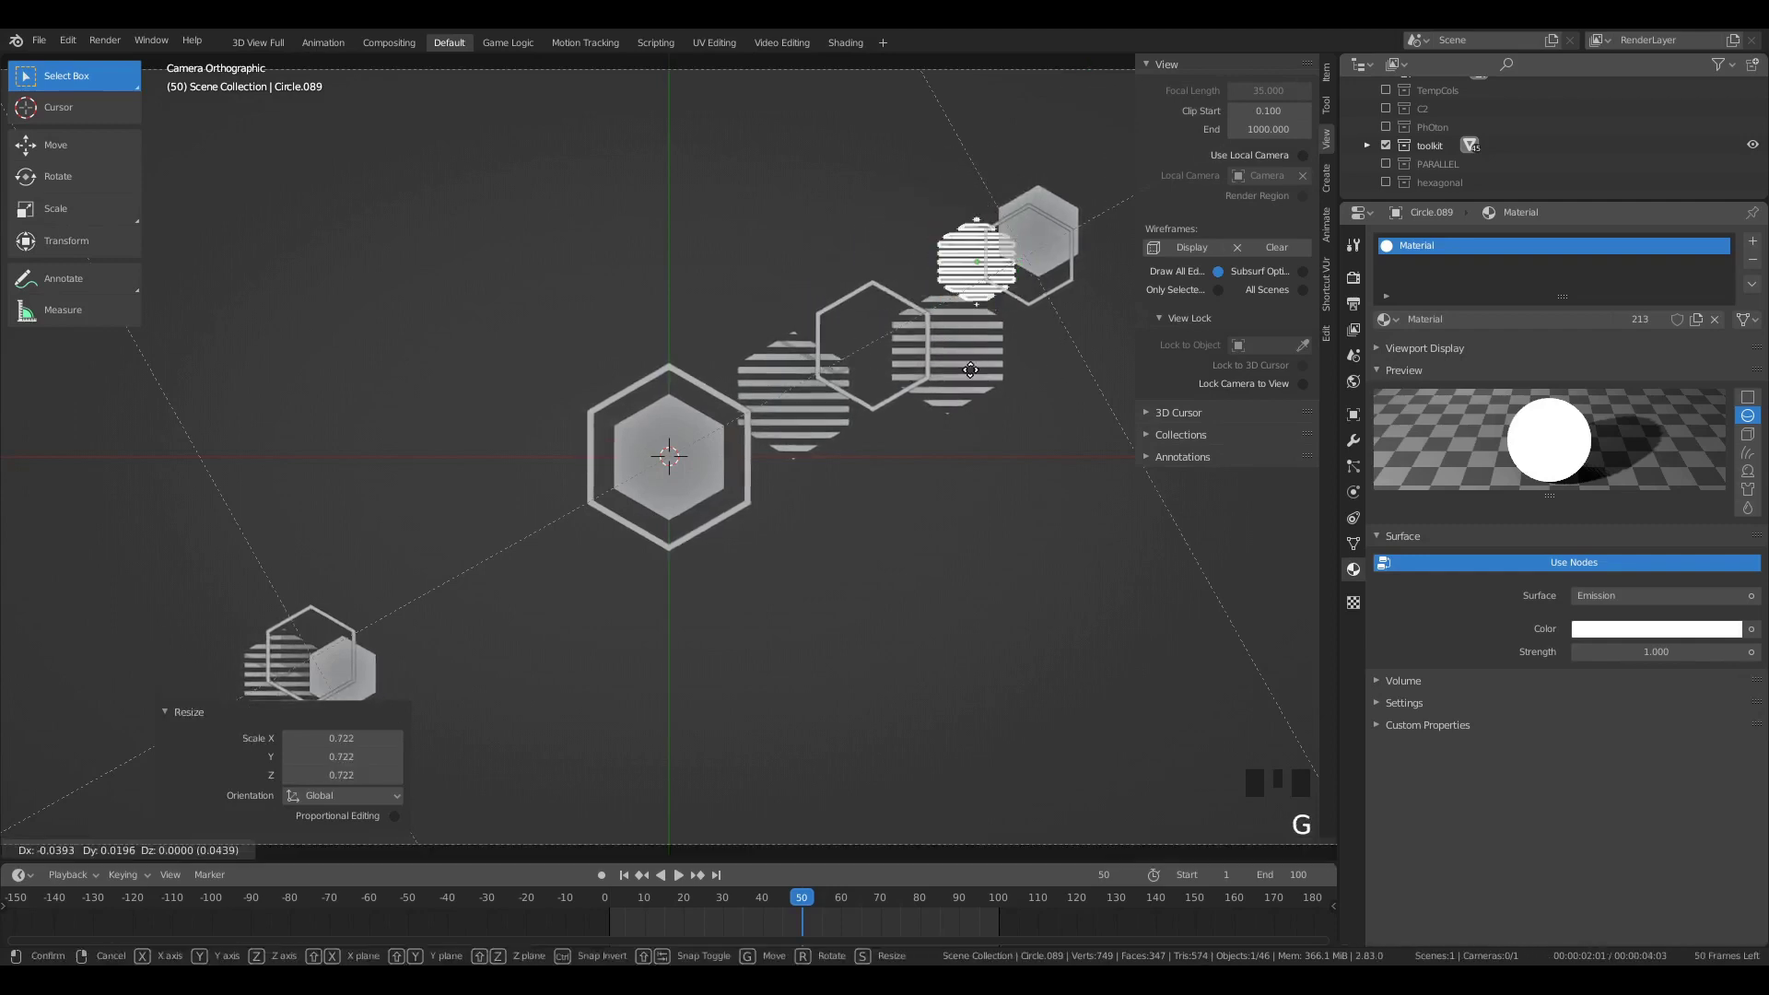
pyautogui.click(986, 390)
# Step: Scale down the larger striped copy and move it past the upper-right cluster toward the end of the diagonal
pyautogui.click(979, 398)
pyautogui.press('g')
pyautogui.click(967, 387)
pyautogui.scroll(-2, 967, 387)
pyautogui.press('s')
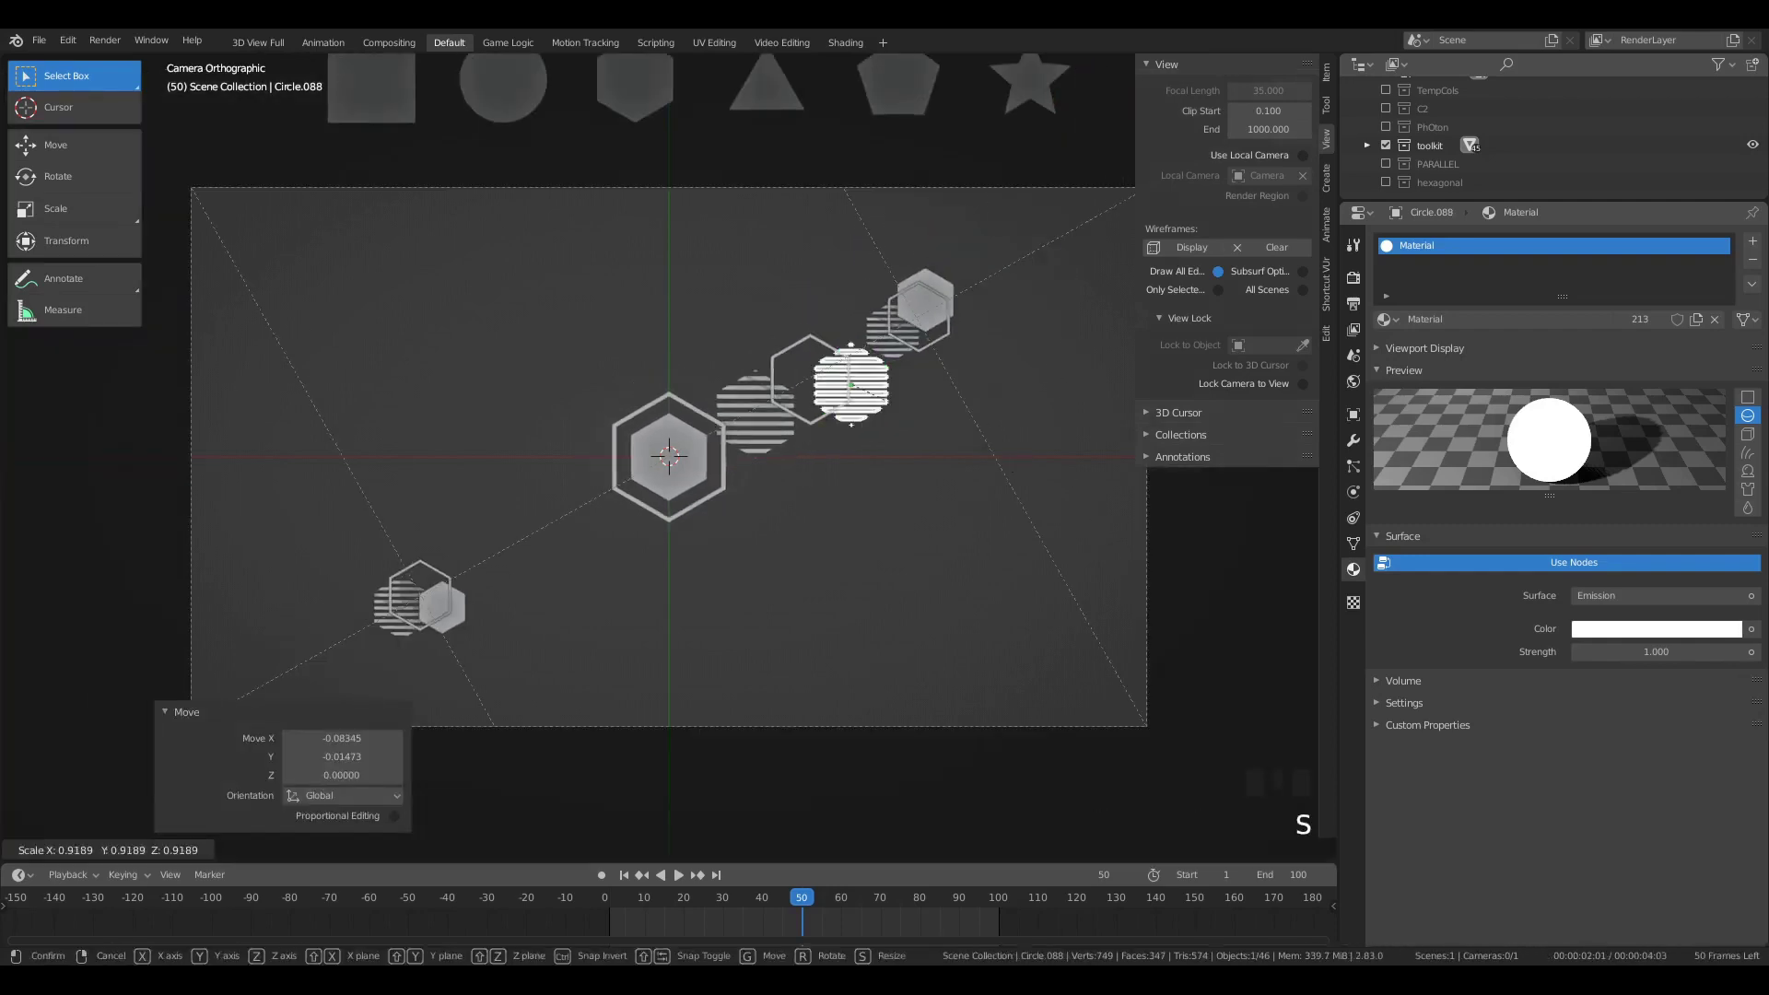
pyautogui.click(1059, 350)
pyautogui.press('g')
pyautogui.press('s')
pyautogui.click(1105, 345)
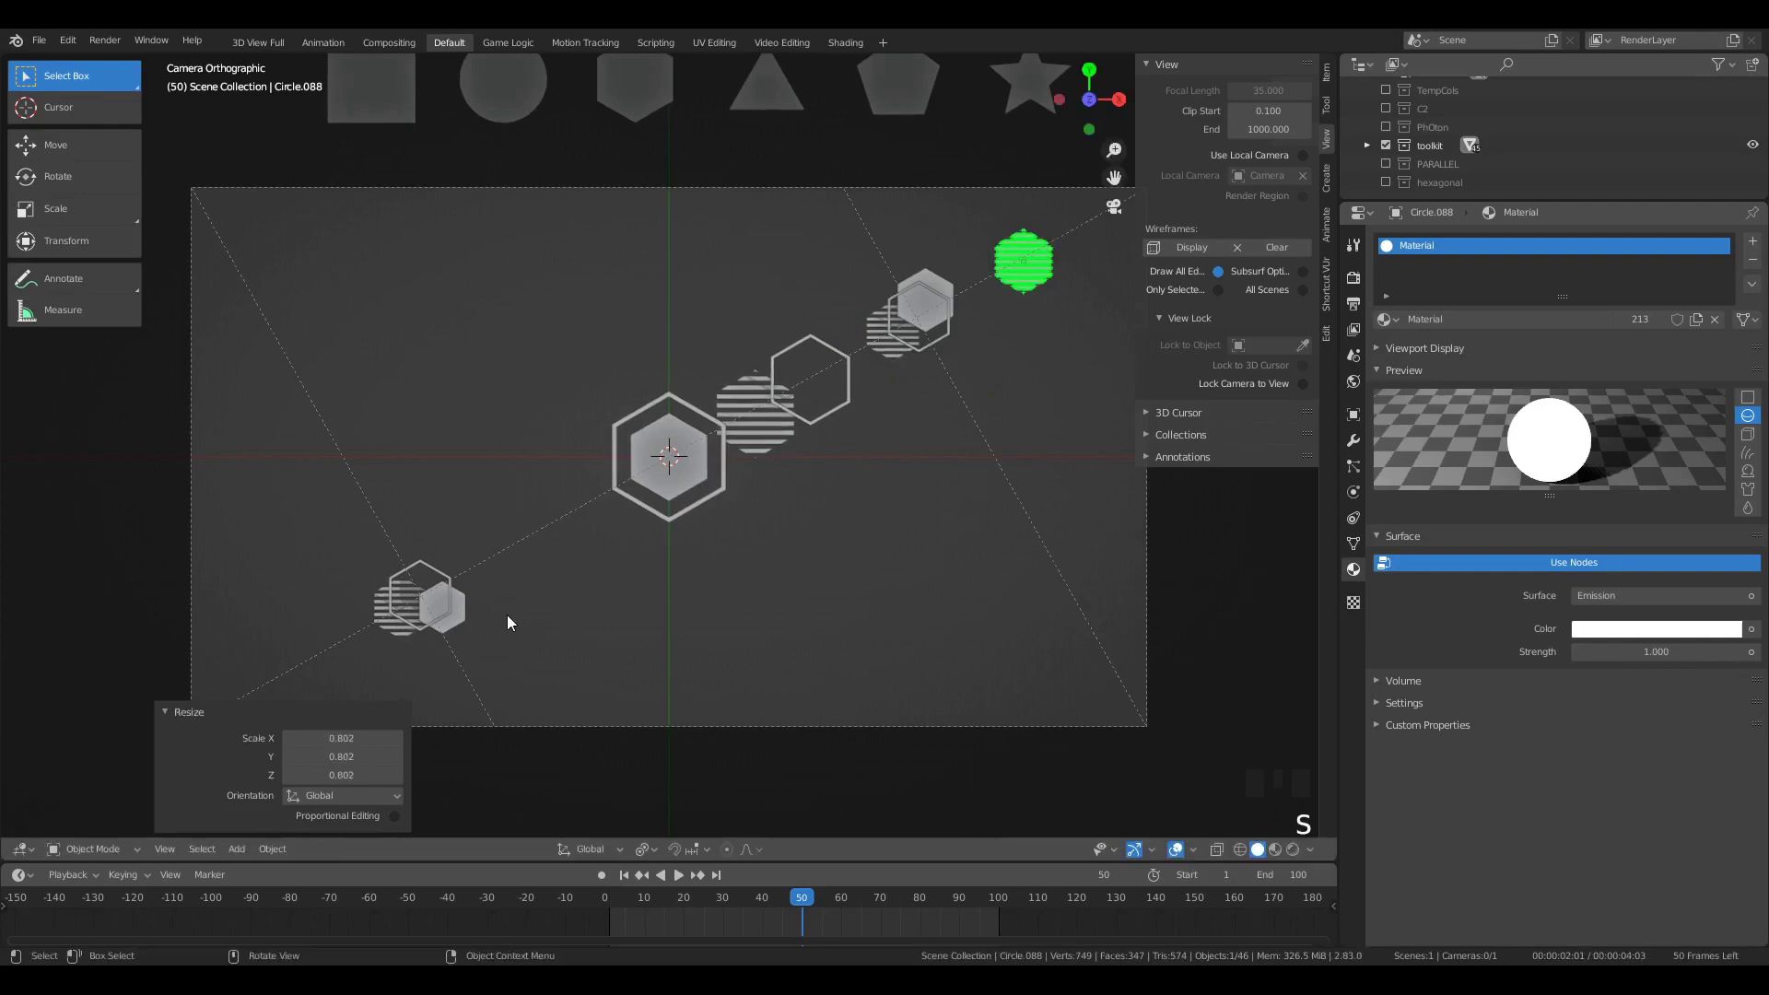
# Step: Duplicate the lower-left solid hexagon, enlarge the copy by about 1.52 and place it just below-left of the central hexagons
pyautogui.click(465, 608)
pyautogui.hotkey('shift', 'd')
pyautogui.click(593, 514)
pyautogui.press('s')
pyautogui.click(604, 525)
pyautogui.press('g')
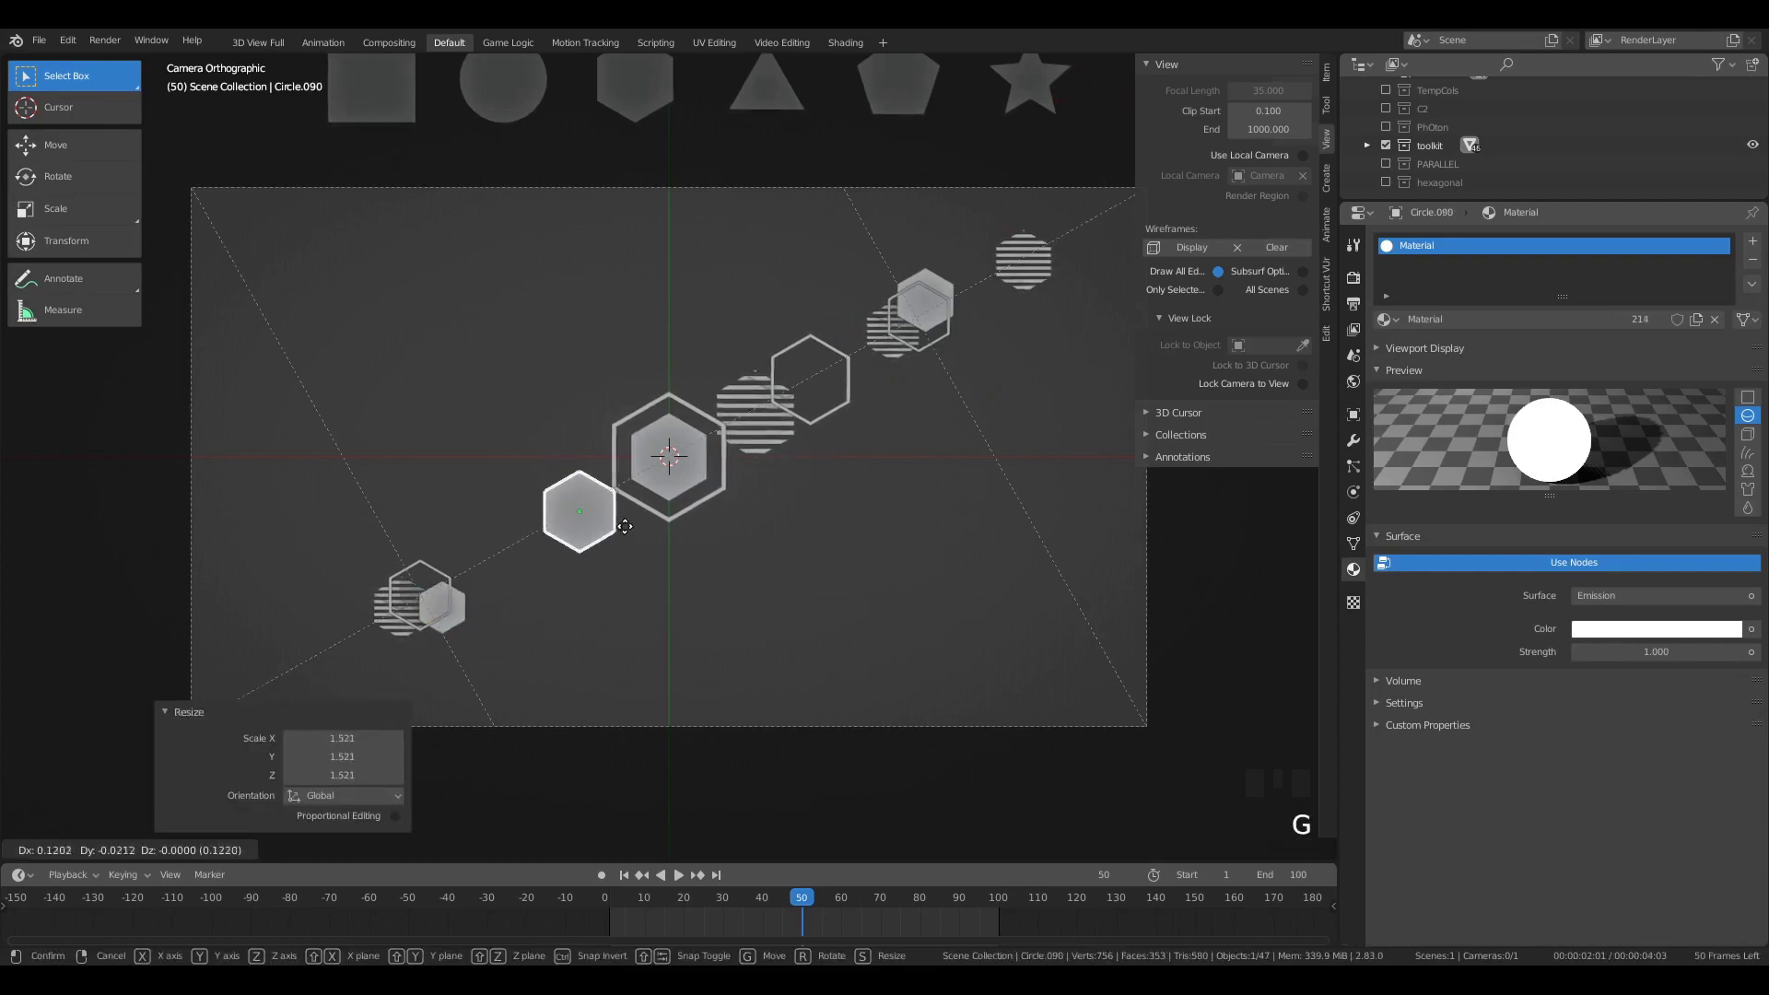
pyautogui.click(616, 529)
# Step: Add a smaller copy of the enlarged solid hexagon between it and the lower-left cluster on the diagonal
pyautogui.press('s')
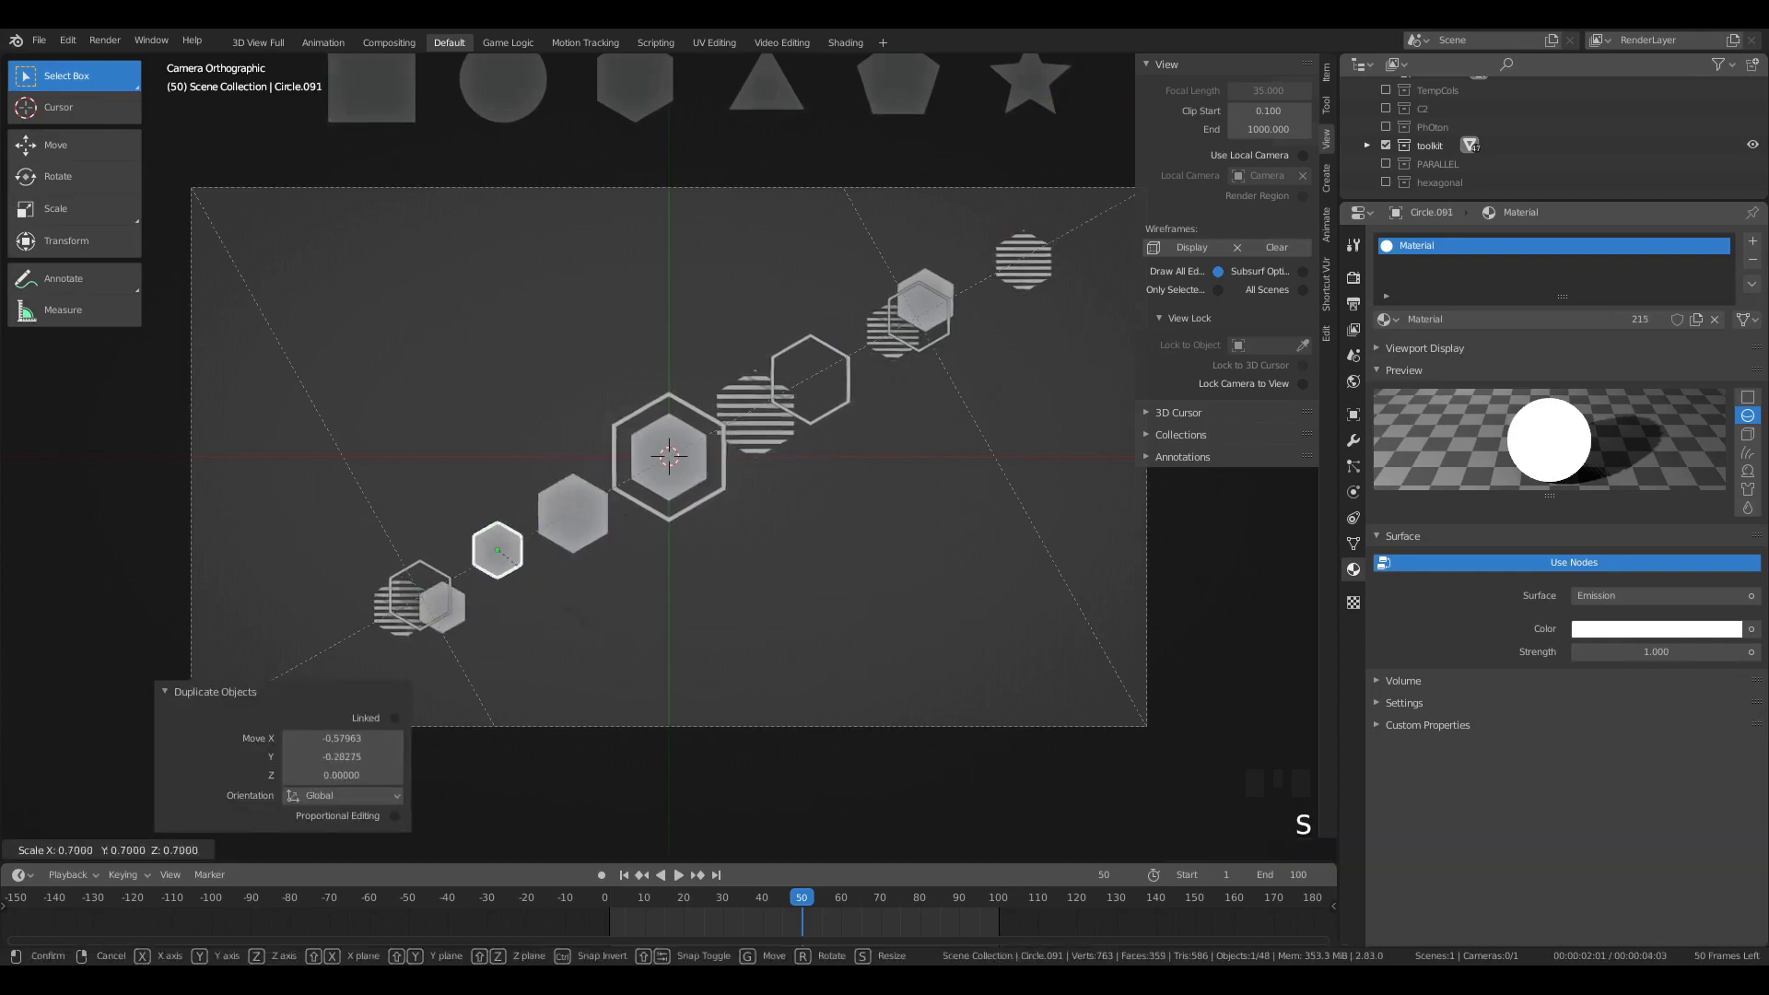
pyautogui.press('g')
pyautogui.click(572, 603)
pyautogui.press('s')
pyautogui.click(580, 619)
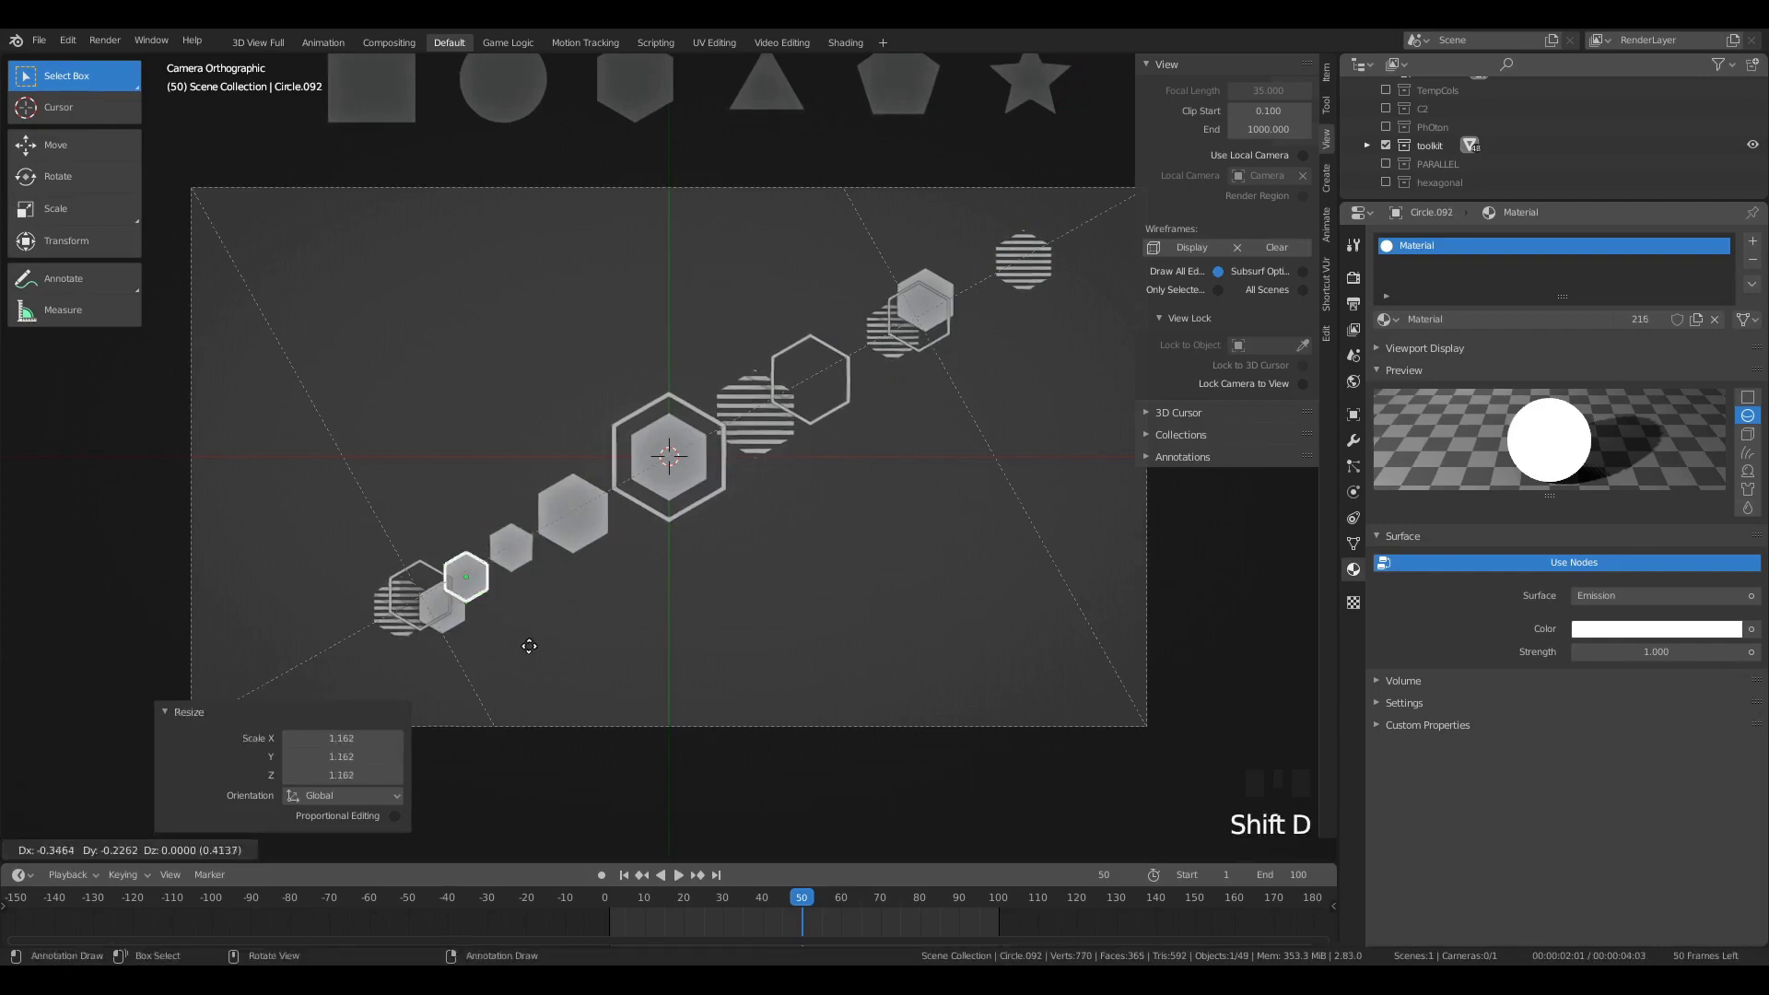
# Step: Add a tiny solid hexagon copy on the diagonal just above the lower-left cluster
pyautogui.click(530, 644)
pyautogui.press('s')
pyautogui.press('g')
pyautogui.click(497, 619)
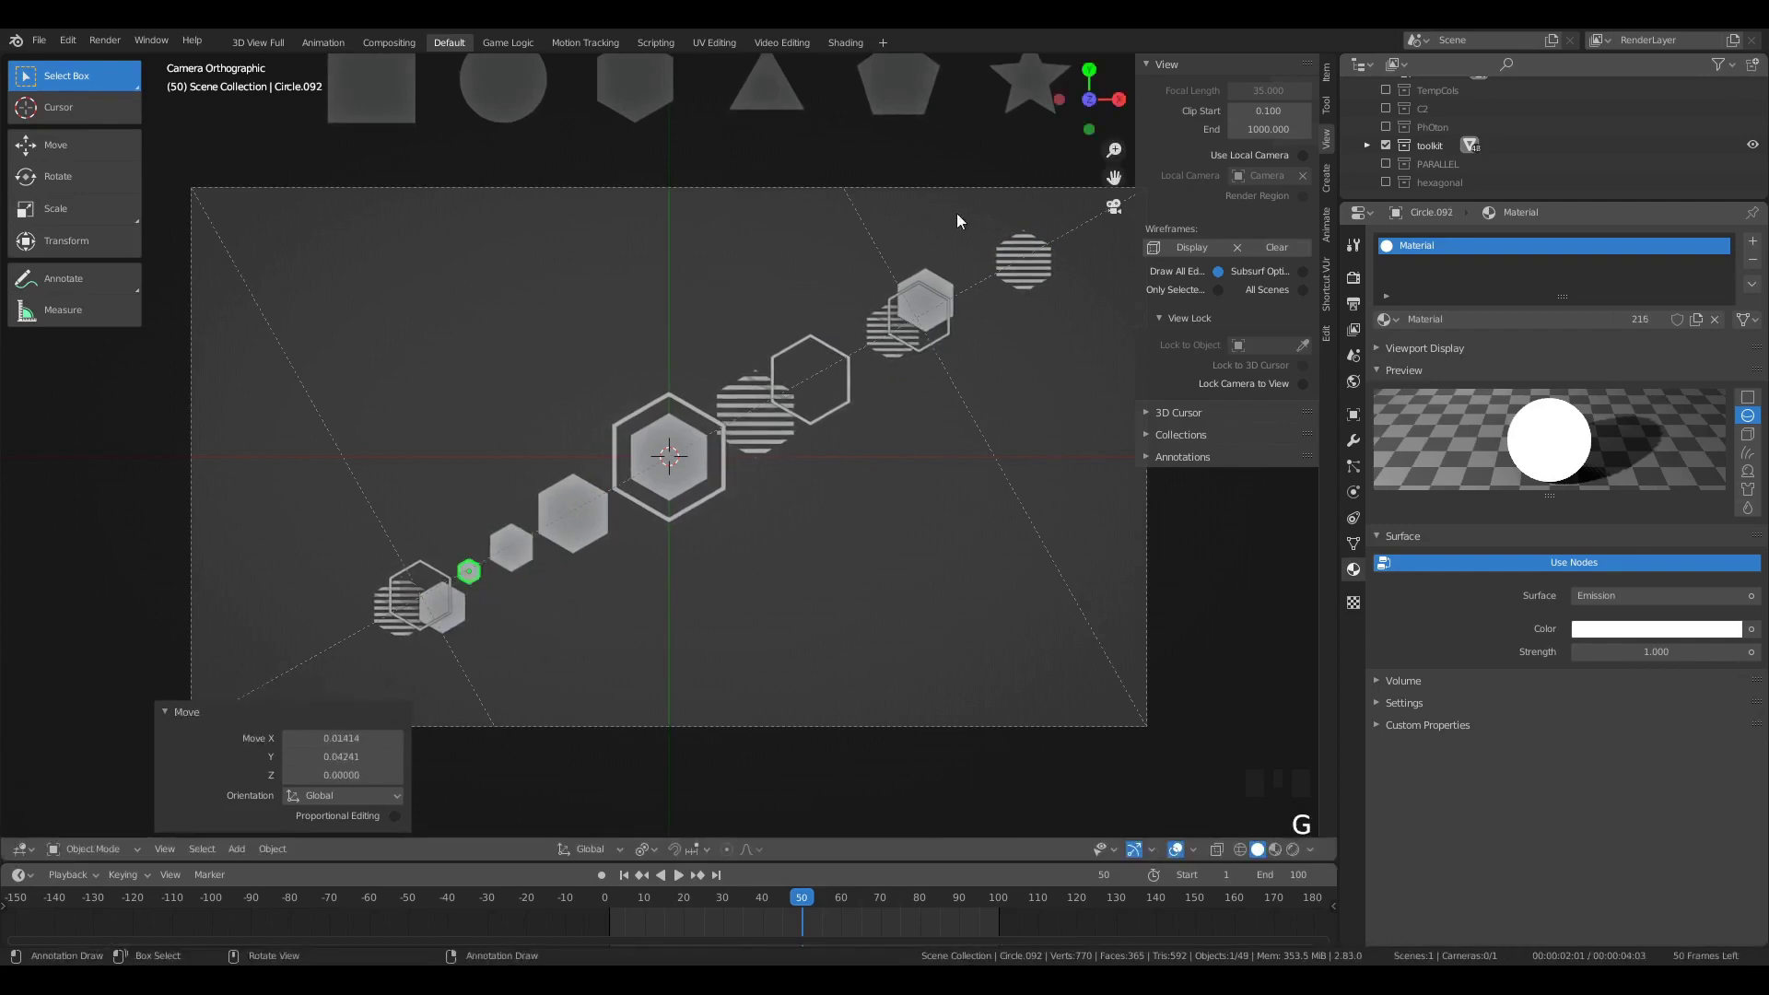
# Step: Shift the upper-right solid hexagon about 0.2 along X and place a tiny copy beyond the last striped hexagon on the diagonal
pyautogui.click(937, 297)
pyautogui.press('g')
pyautogui.click(961, 298)
pyautogui.hotkey('shift', 'd')
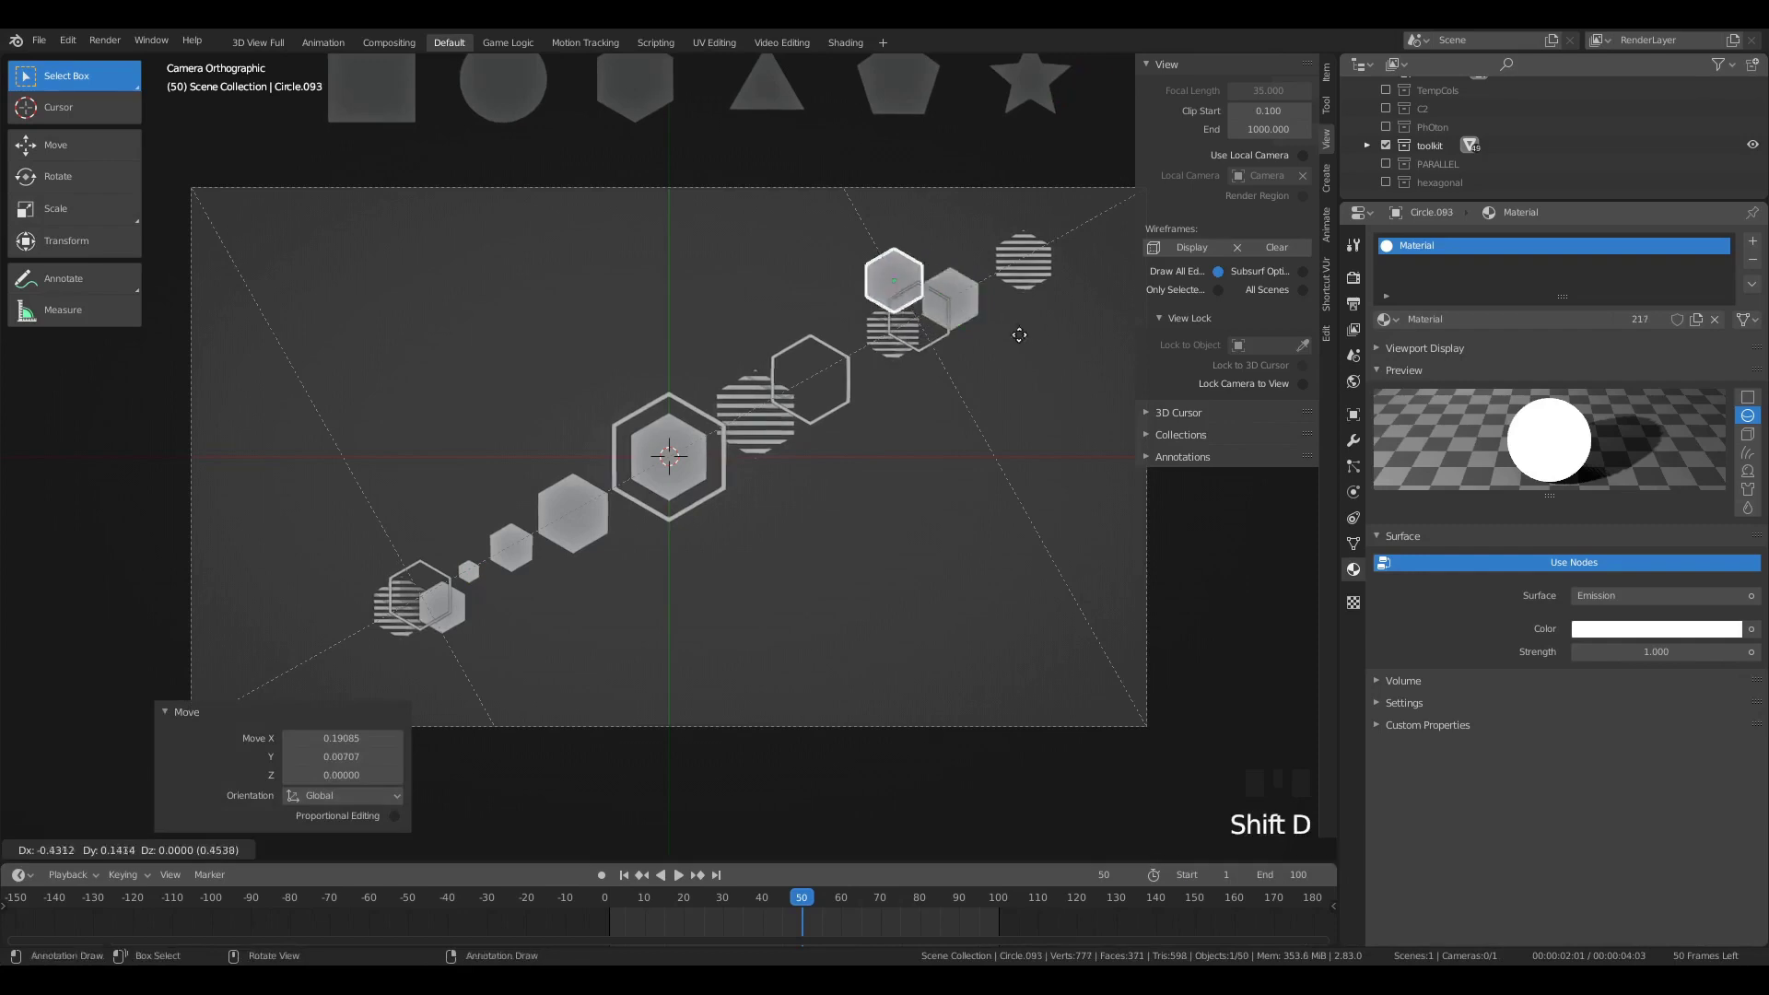
pyautogui.click(1114, 303)
pyautogui.press('s')
pyautogui.click(1074, 308)
pyautogui.press('g')
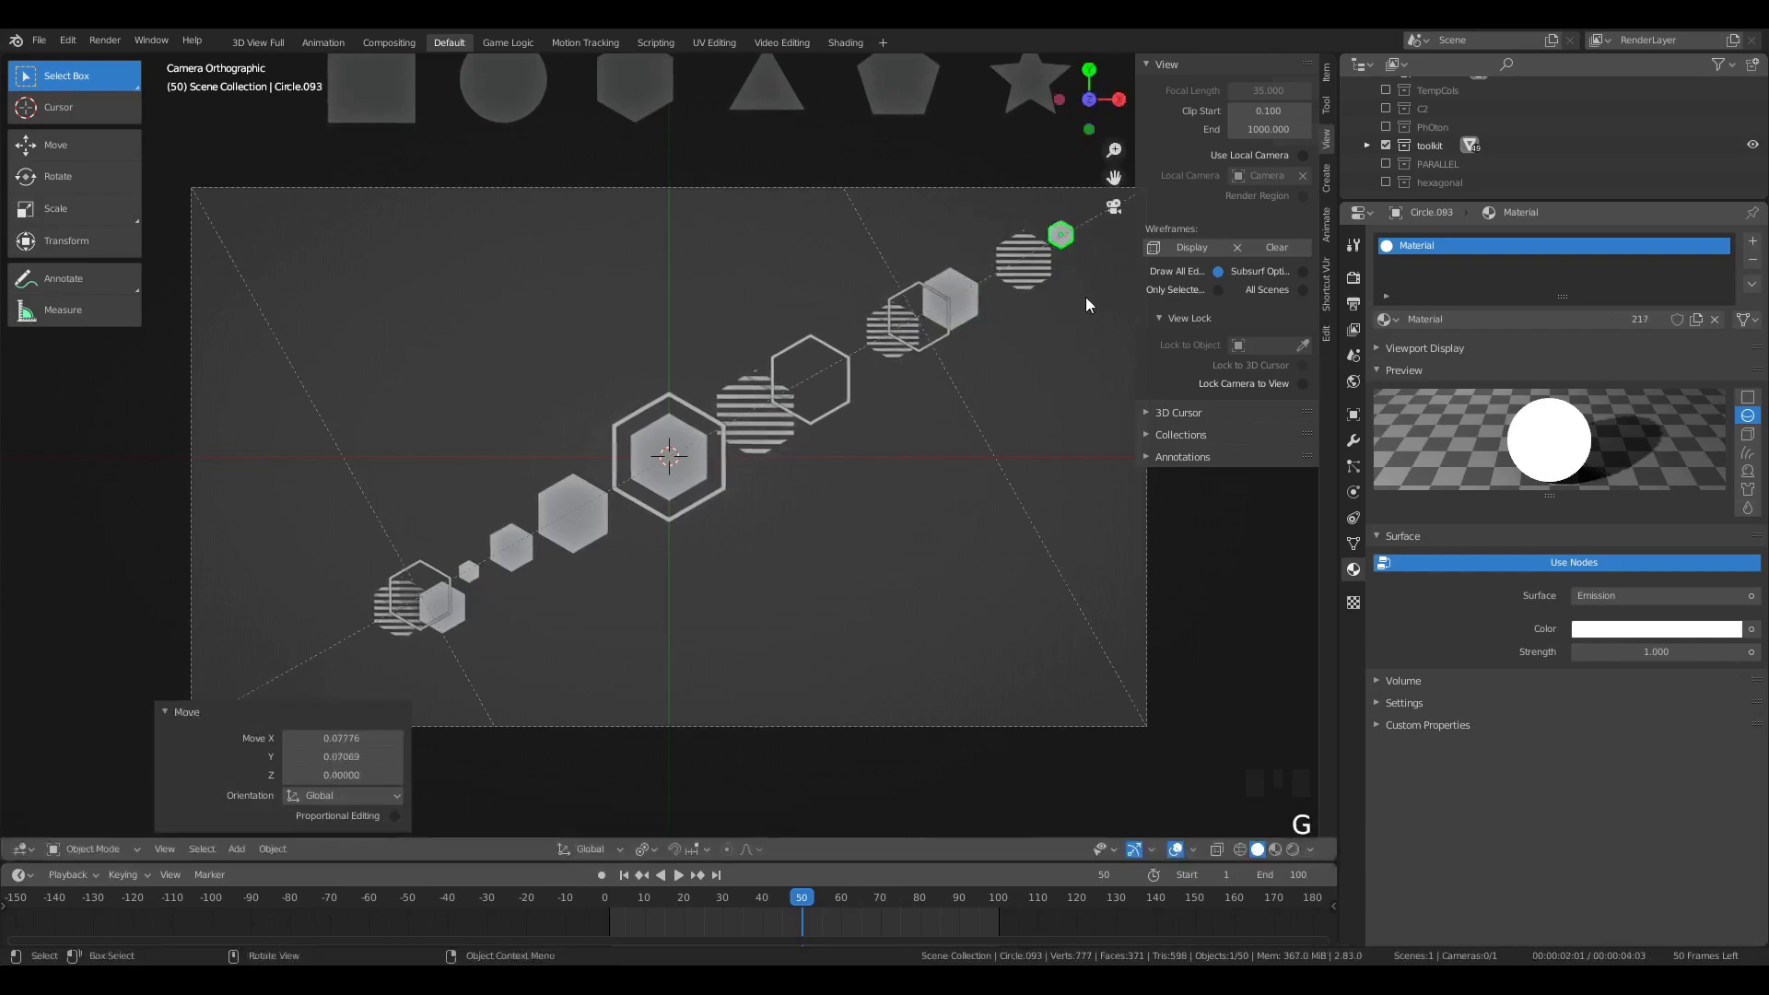
pyautogui.click(1105, 326)
pyautogui.hotkey('shift', 'd')
pyautogui.rightClick(1020, 374)
pyautogui.press('x')
pyautogui.click(1020, 368)
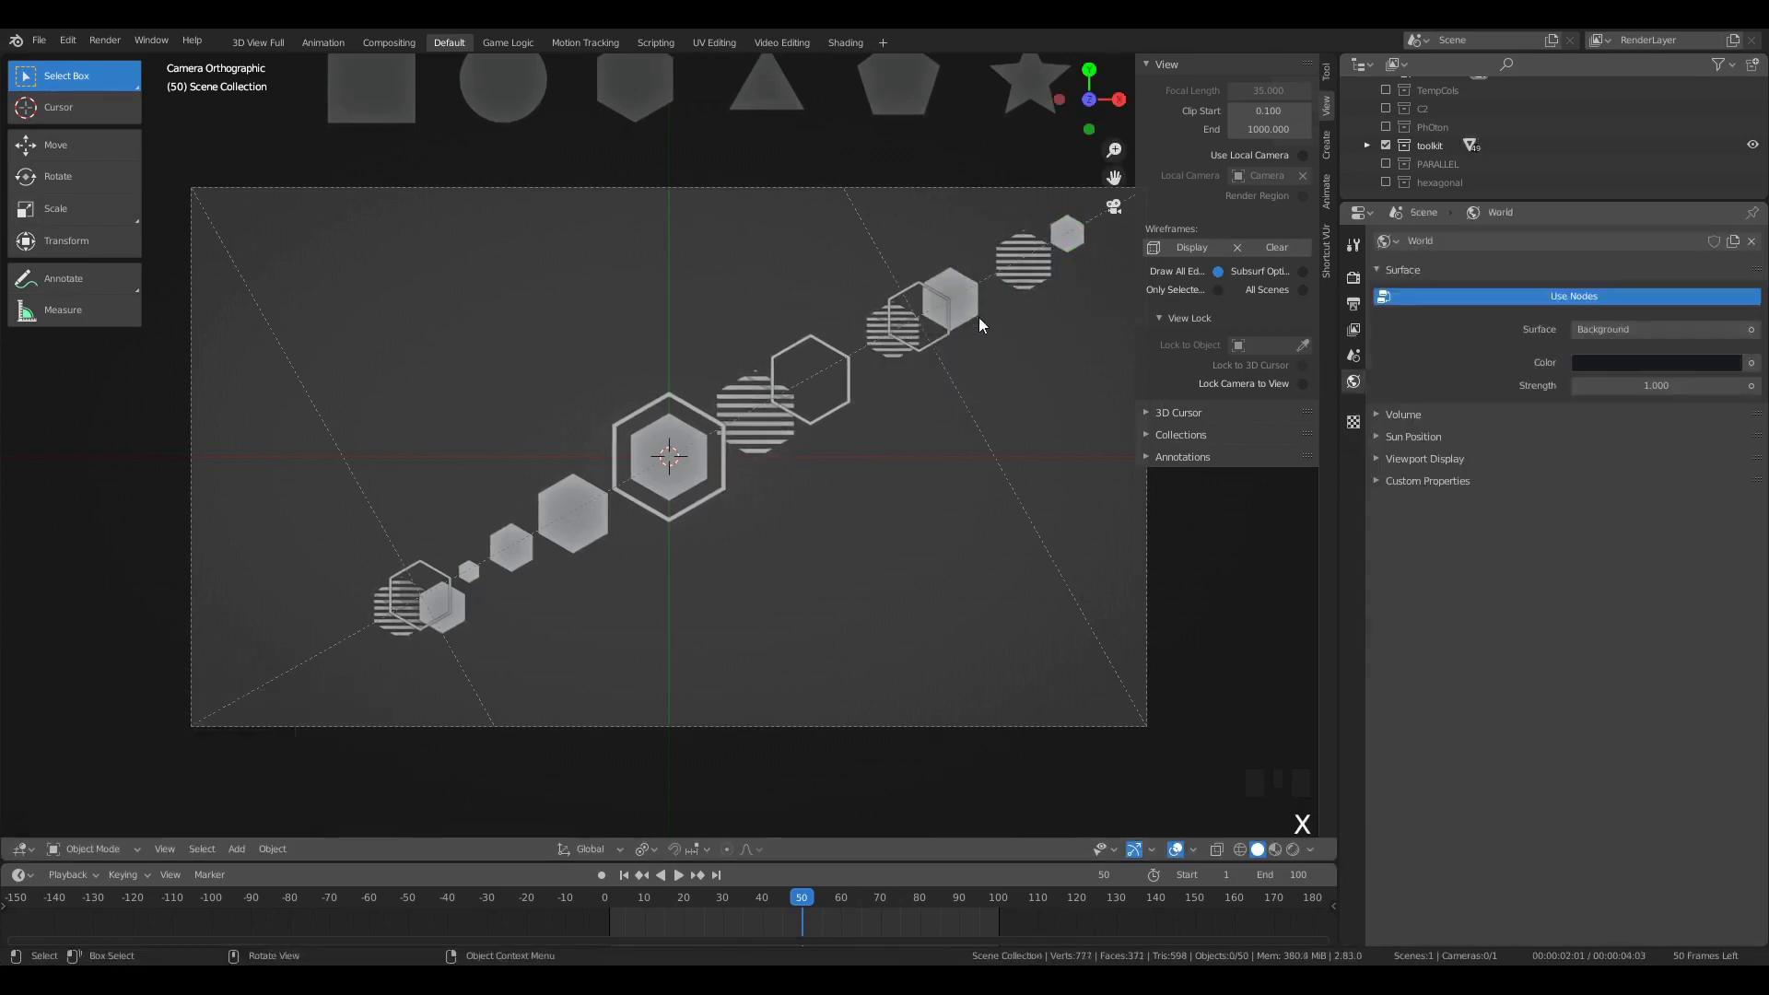
# Step: Duplicate the upper-right cluster's outlined hexagon, scale the copy to about 0.71 and place it between the solid and striped hexagons further up the diagonal
pyautogui.click(927, 308)
pyautogui.hotkey('shift', 'd')
pyautogui.click(1017, 318)
pyautogui.press('s')
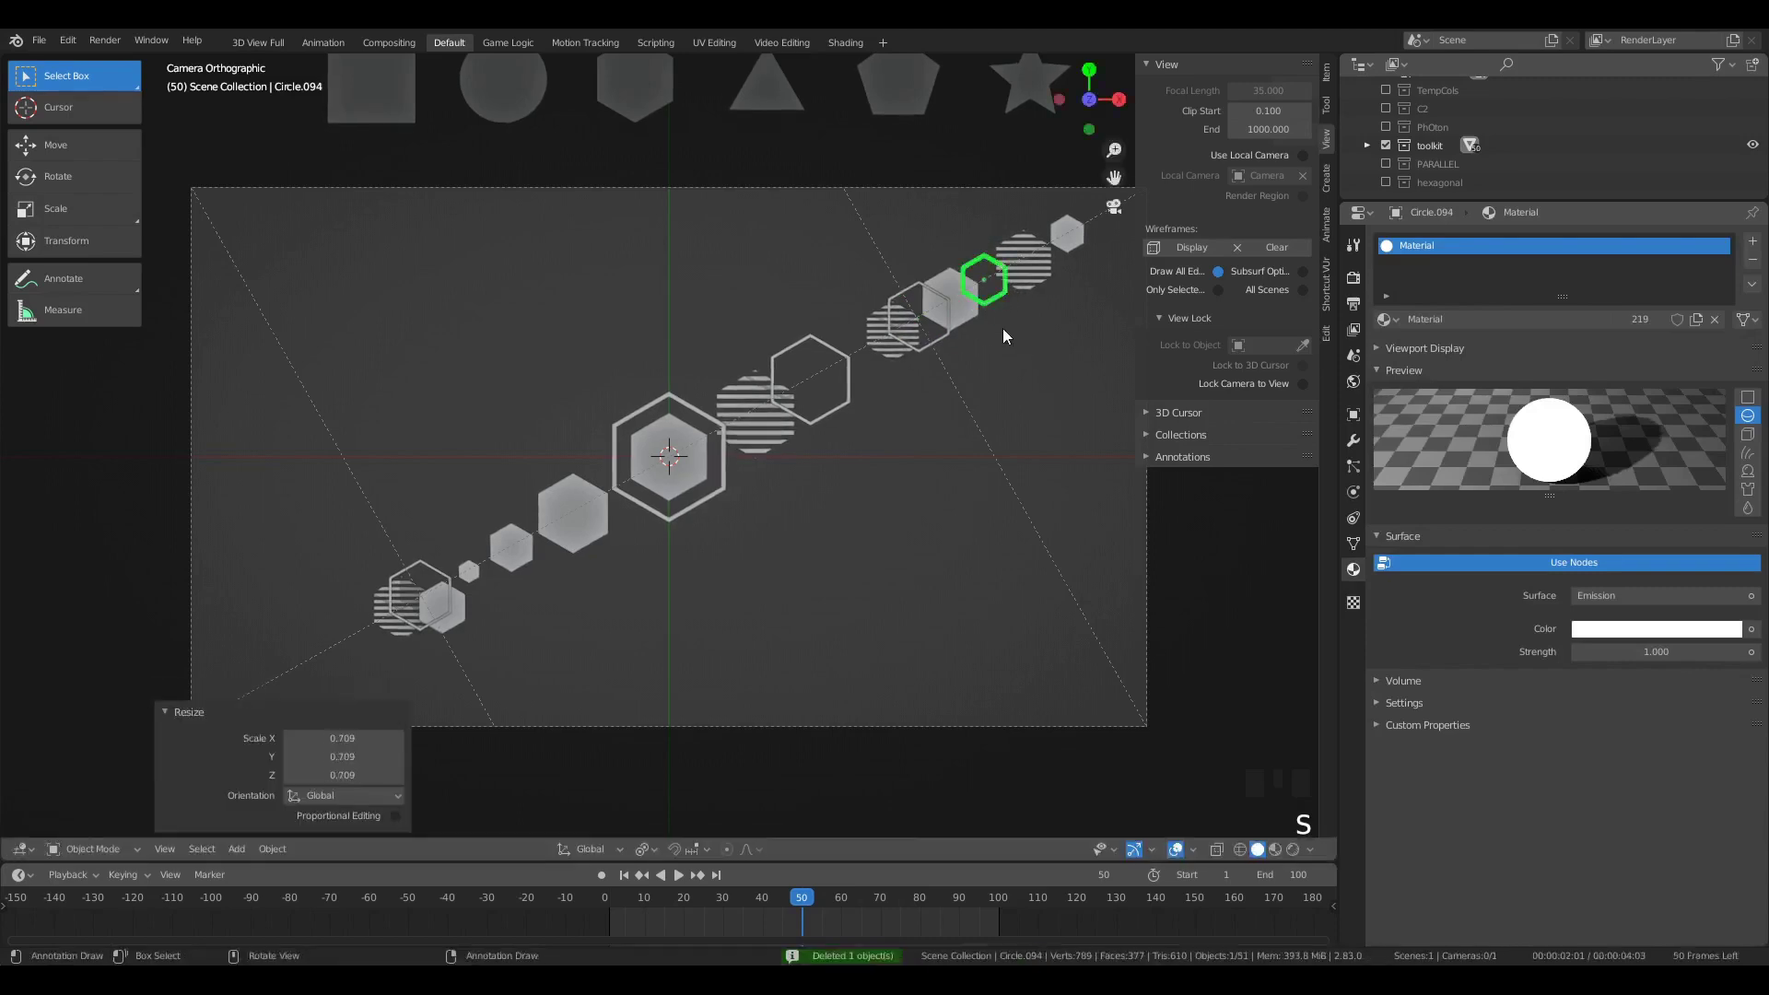
pyautogui.click(1007, 331)
pyautogui.press('g')
pyautogui.click(1013, 331)
# Step: Add two copies of the small outlined hexagon, one beside the tiny upper-right solid hexagon and one between the two solid hexagons below the centre
pyautogui.hotkey('shift', 'd')
pyautogui.click(1079, 300)
pyautogui.hotkey('shift', 'd')
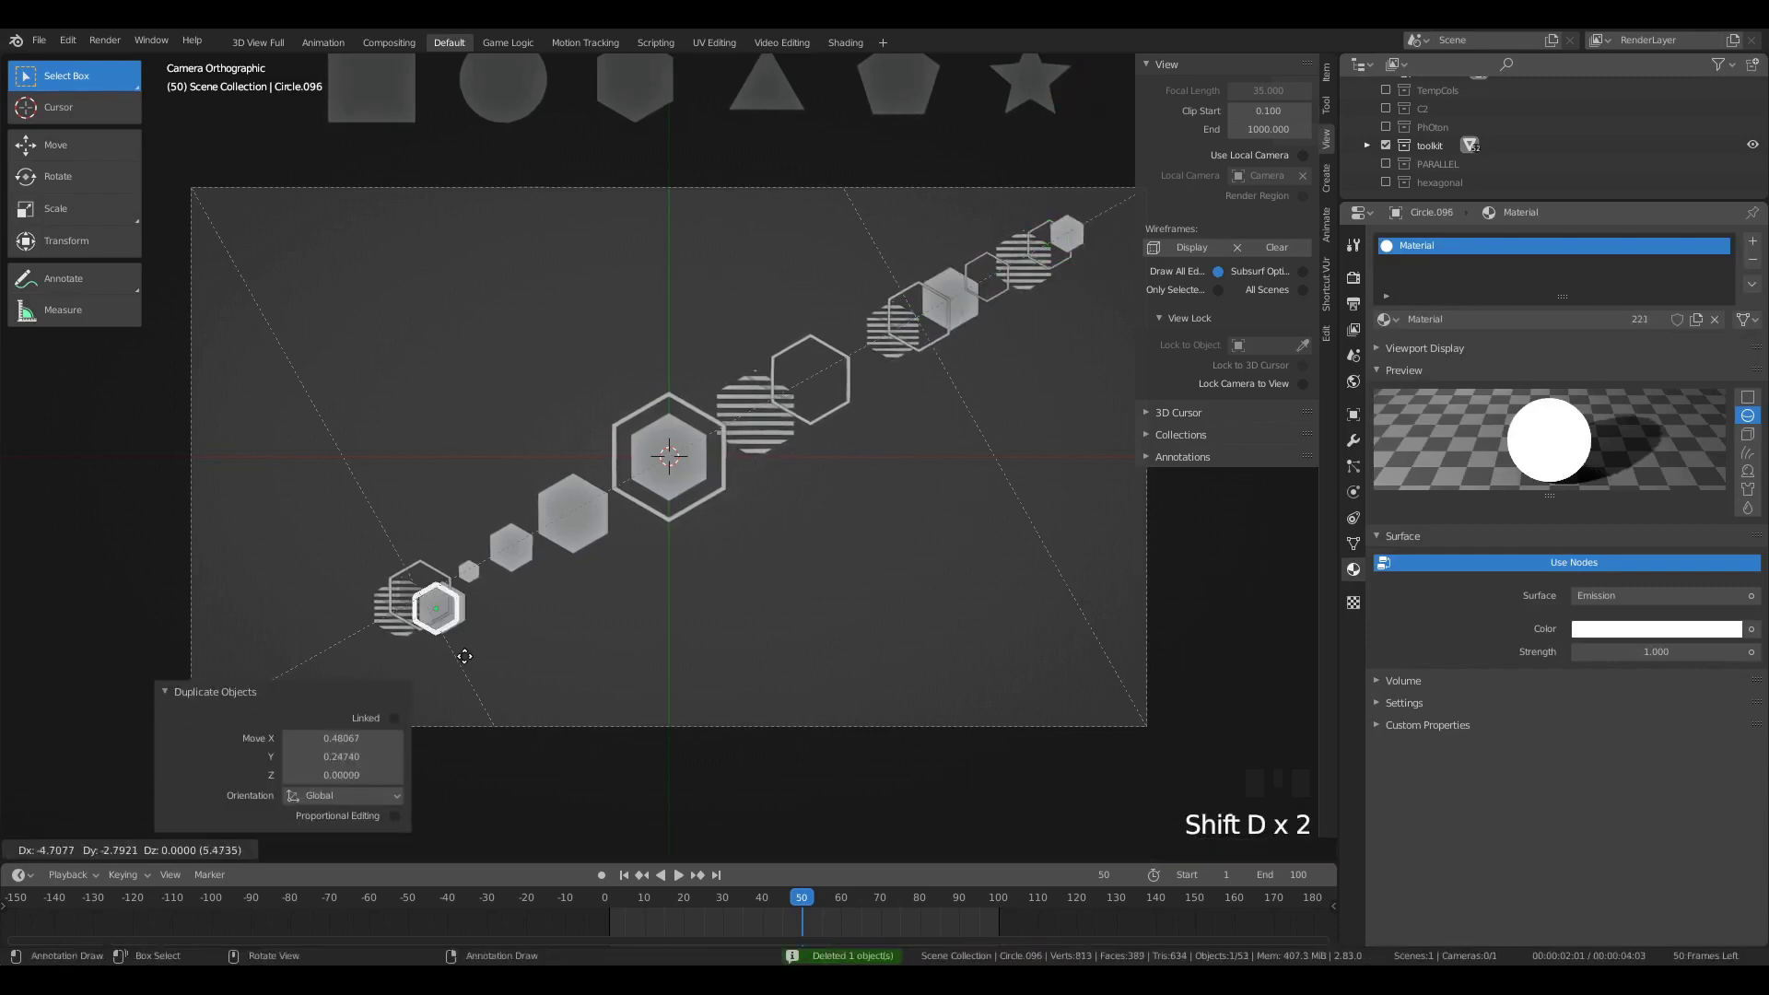
pyautogui.click(564, 582)
# Step: Duplicate the small outlined hexagon beyond the lower-left cluster on the diagonal and enlarge the copy
pyautogui.hotkey('shift', 'd')
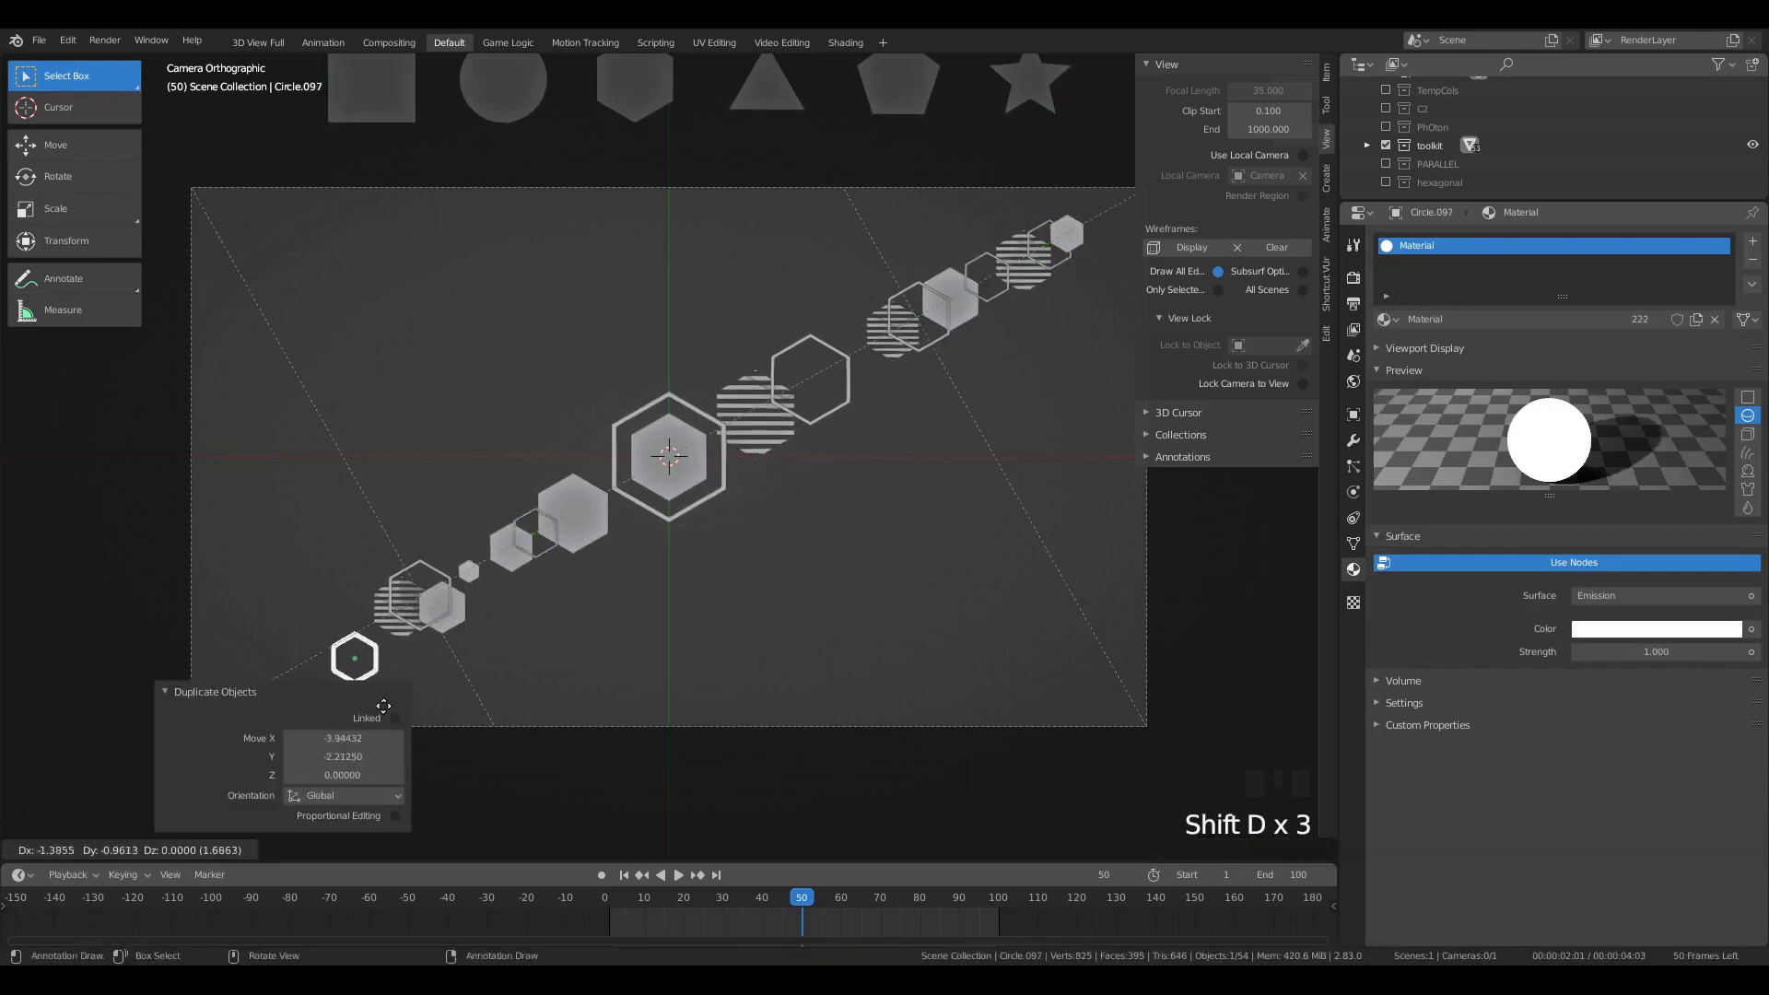
pyautogui.click(352, 702)
pyautogui.press('s')
pyautogui.click(396, 714)
# Step: Duplicate the lower-left cluster's solid hexagon and centre the copy inside the enlarged outlined hexagon
pyautogui.click(447, 612)
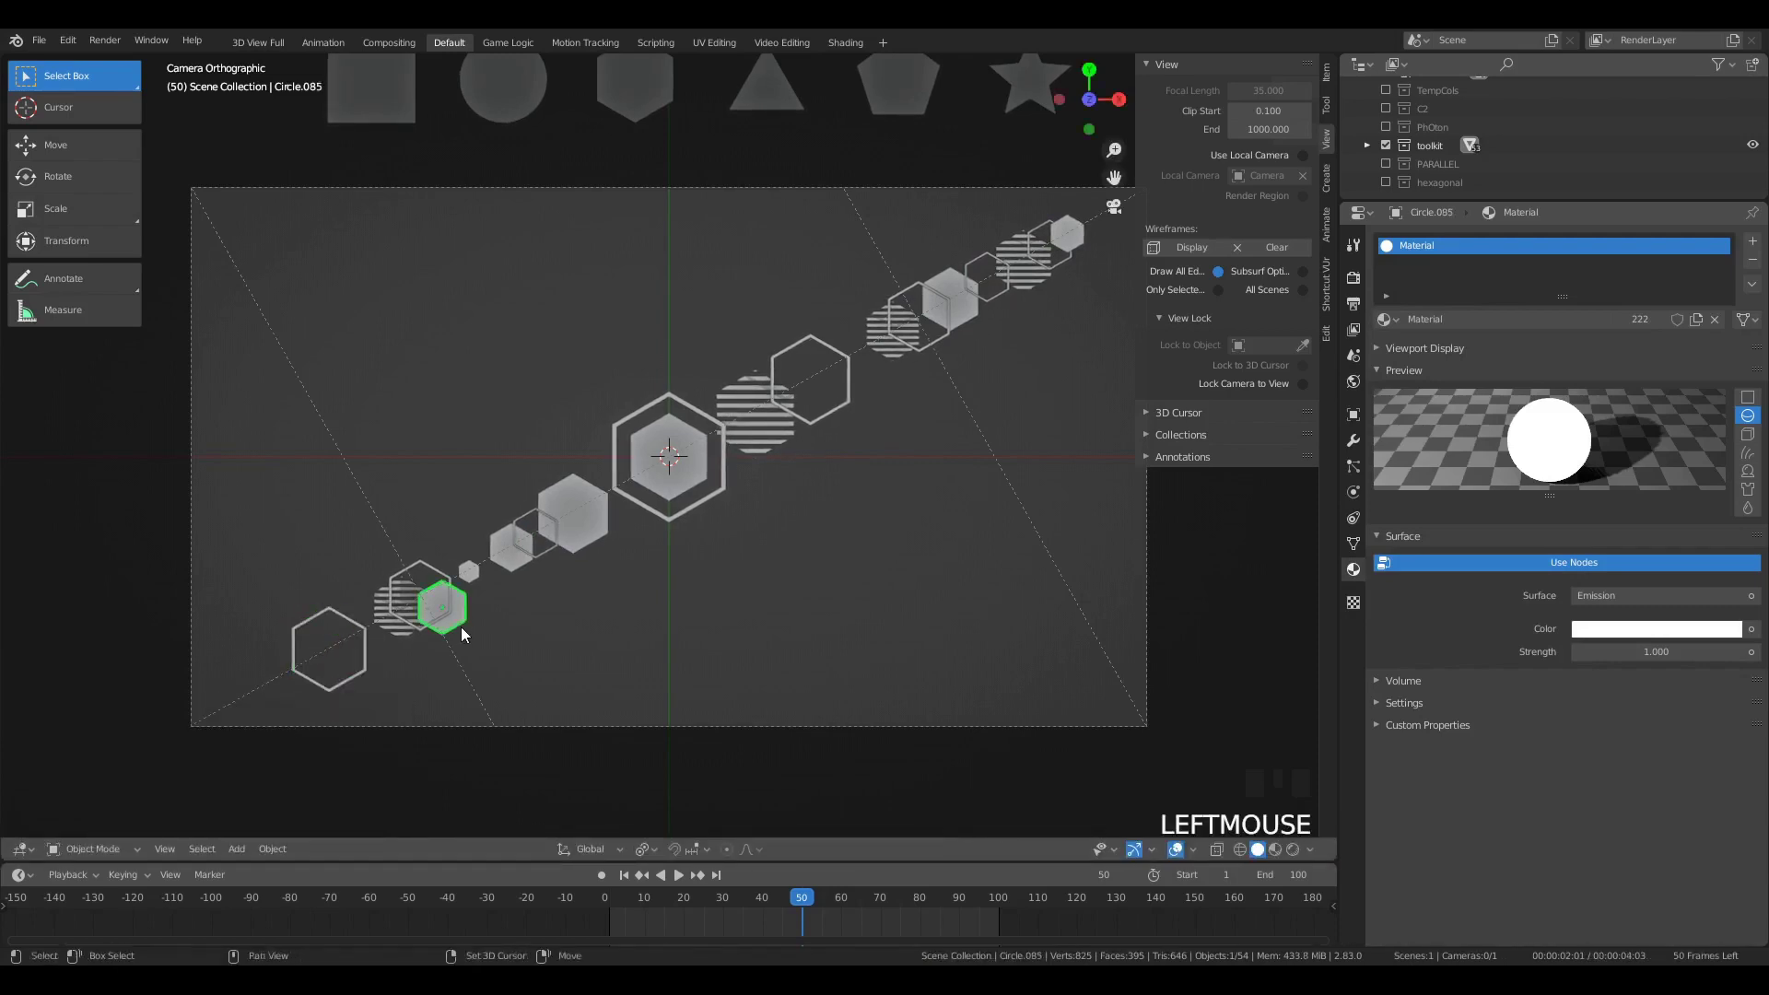
pyautogui.hotkey('shift', 'd')
pyautogui.click(347, 667)
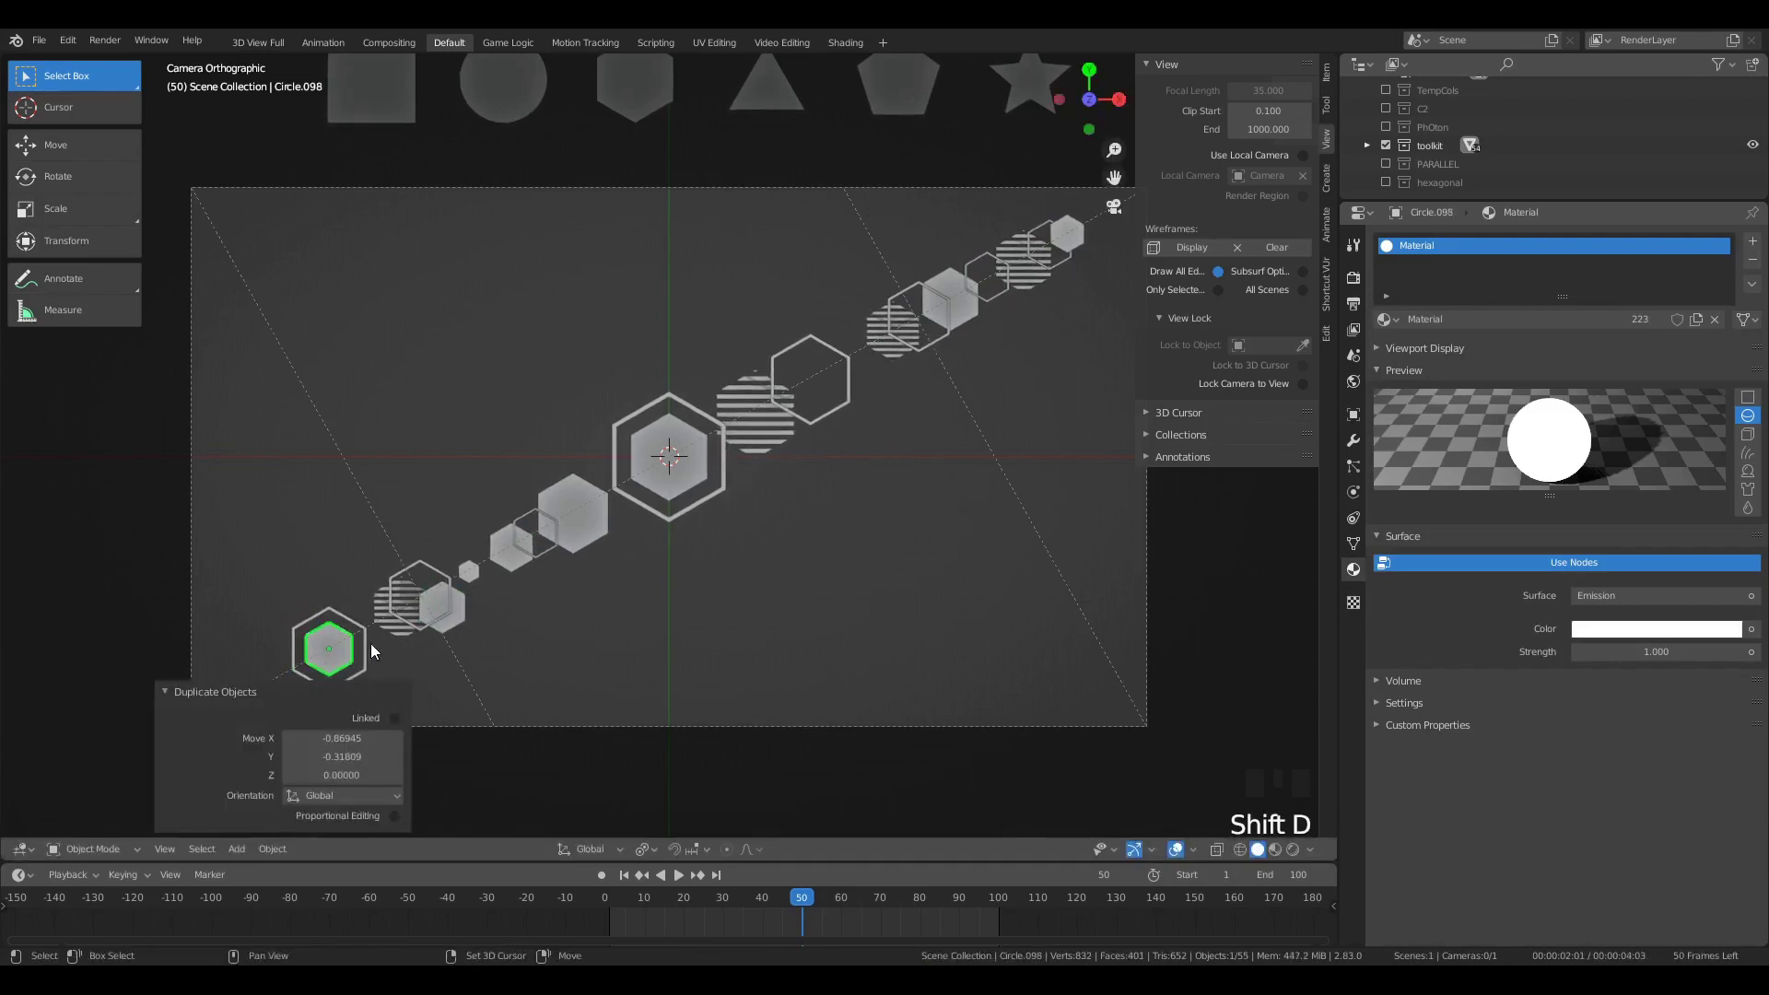
# Step: Duplicate the solid hexagon inside the lower-left outline and place the copy just outside it, further down the diagonal
pyautogui.hotkey('shift', 'd')
pyautogui.press('x')
pyautogui.press('g')
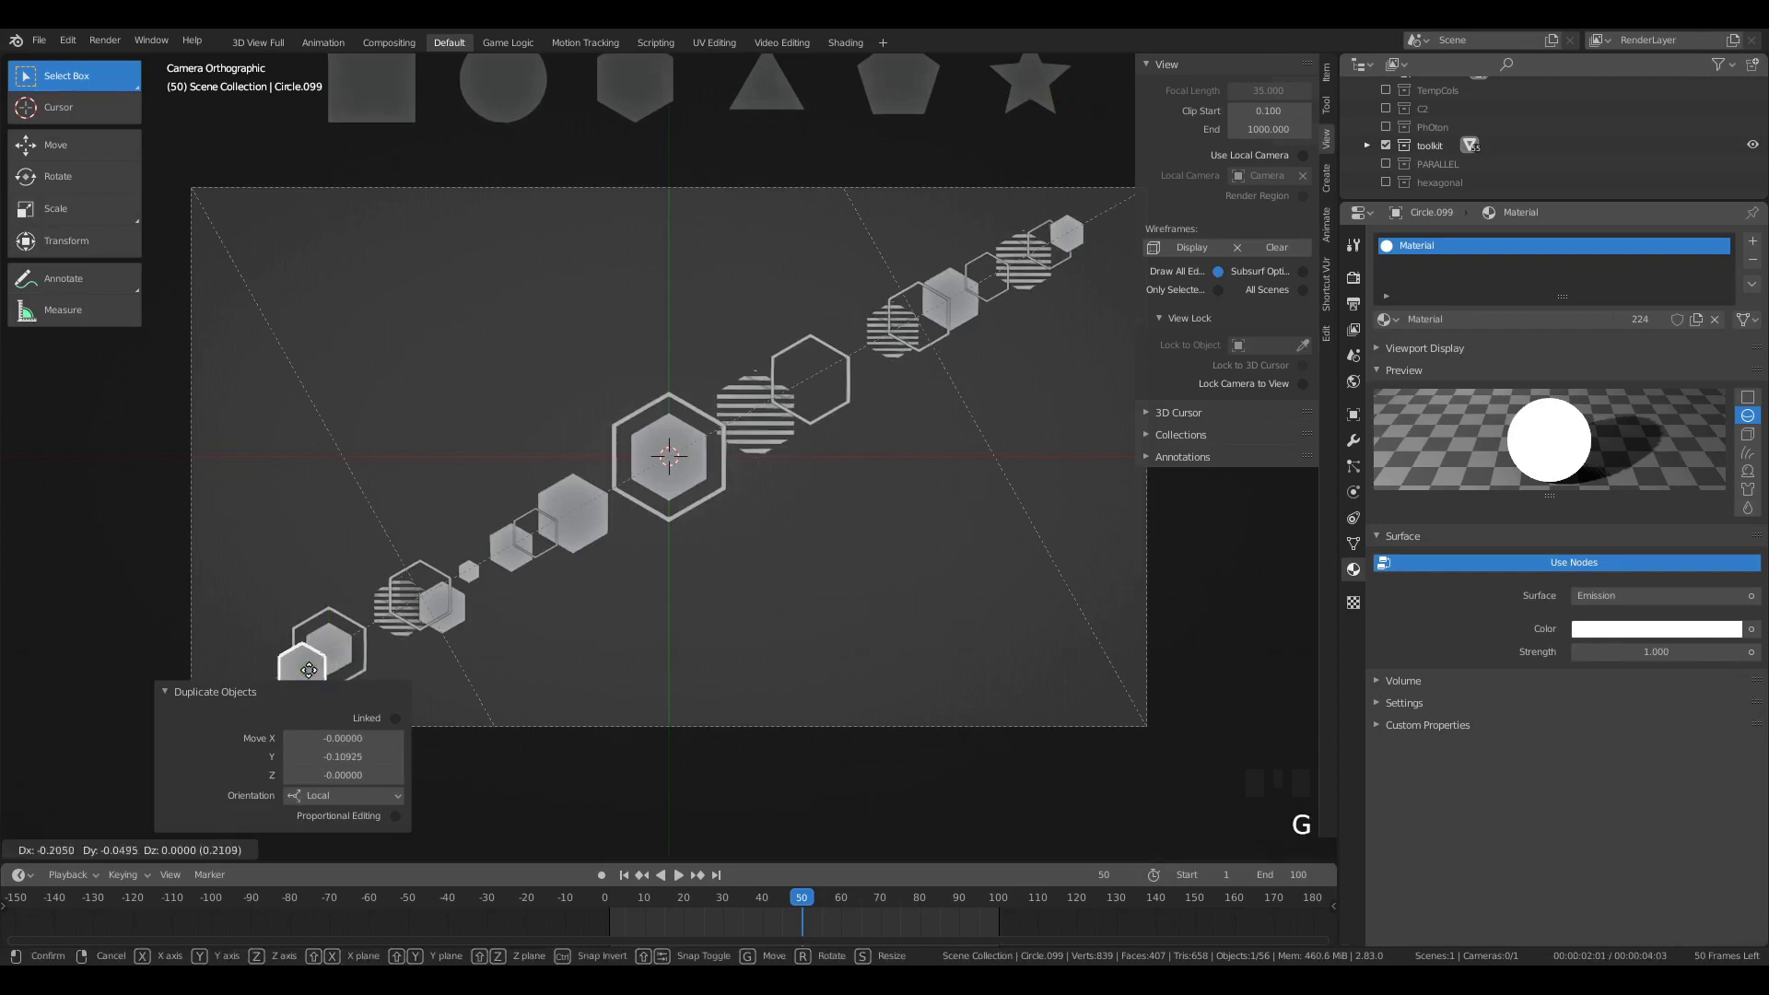
pyautogui.click(292, 672)
pyautogui.scroll(-2, 324, 651)
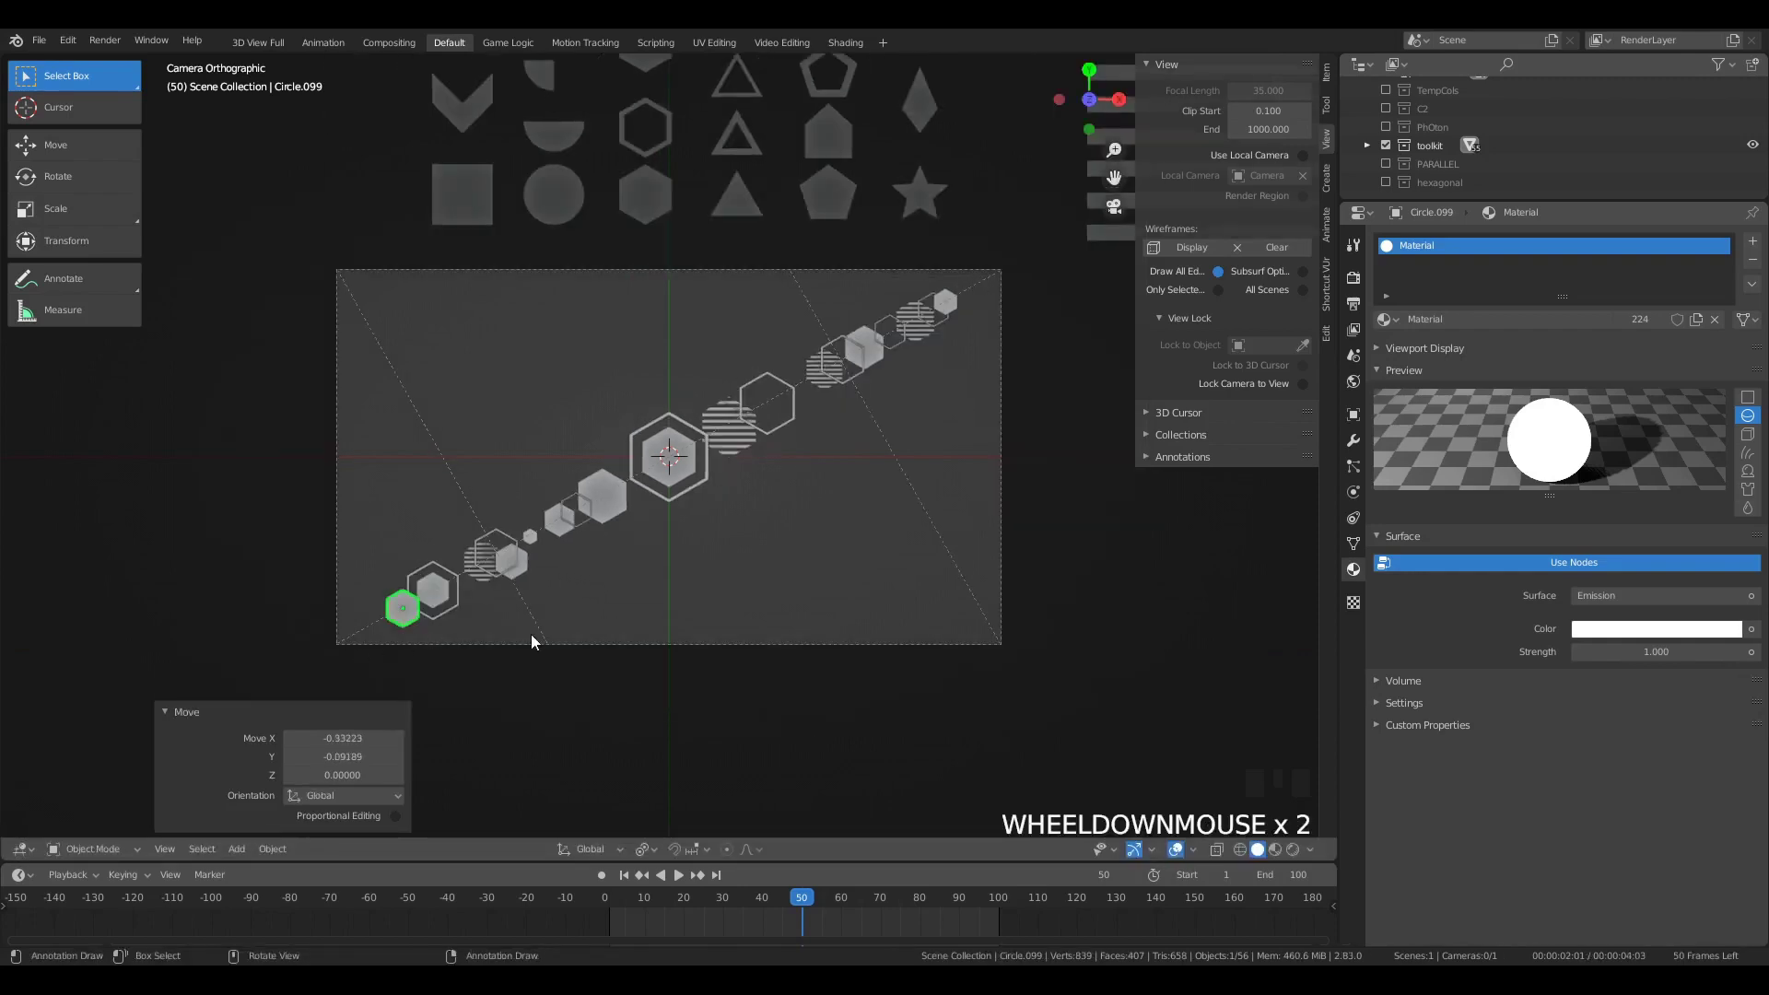
# Step: Add a smaller copy of the lowest solid hexagon further down the diagonal toward the frame's lower-left corner
pyautogui.hotkey('shift', 'd')
pyautogui.click(502, 655)
pyautogui.press('s')
pyautogui.click(488, 655)
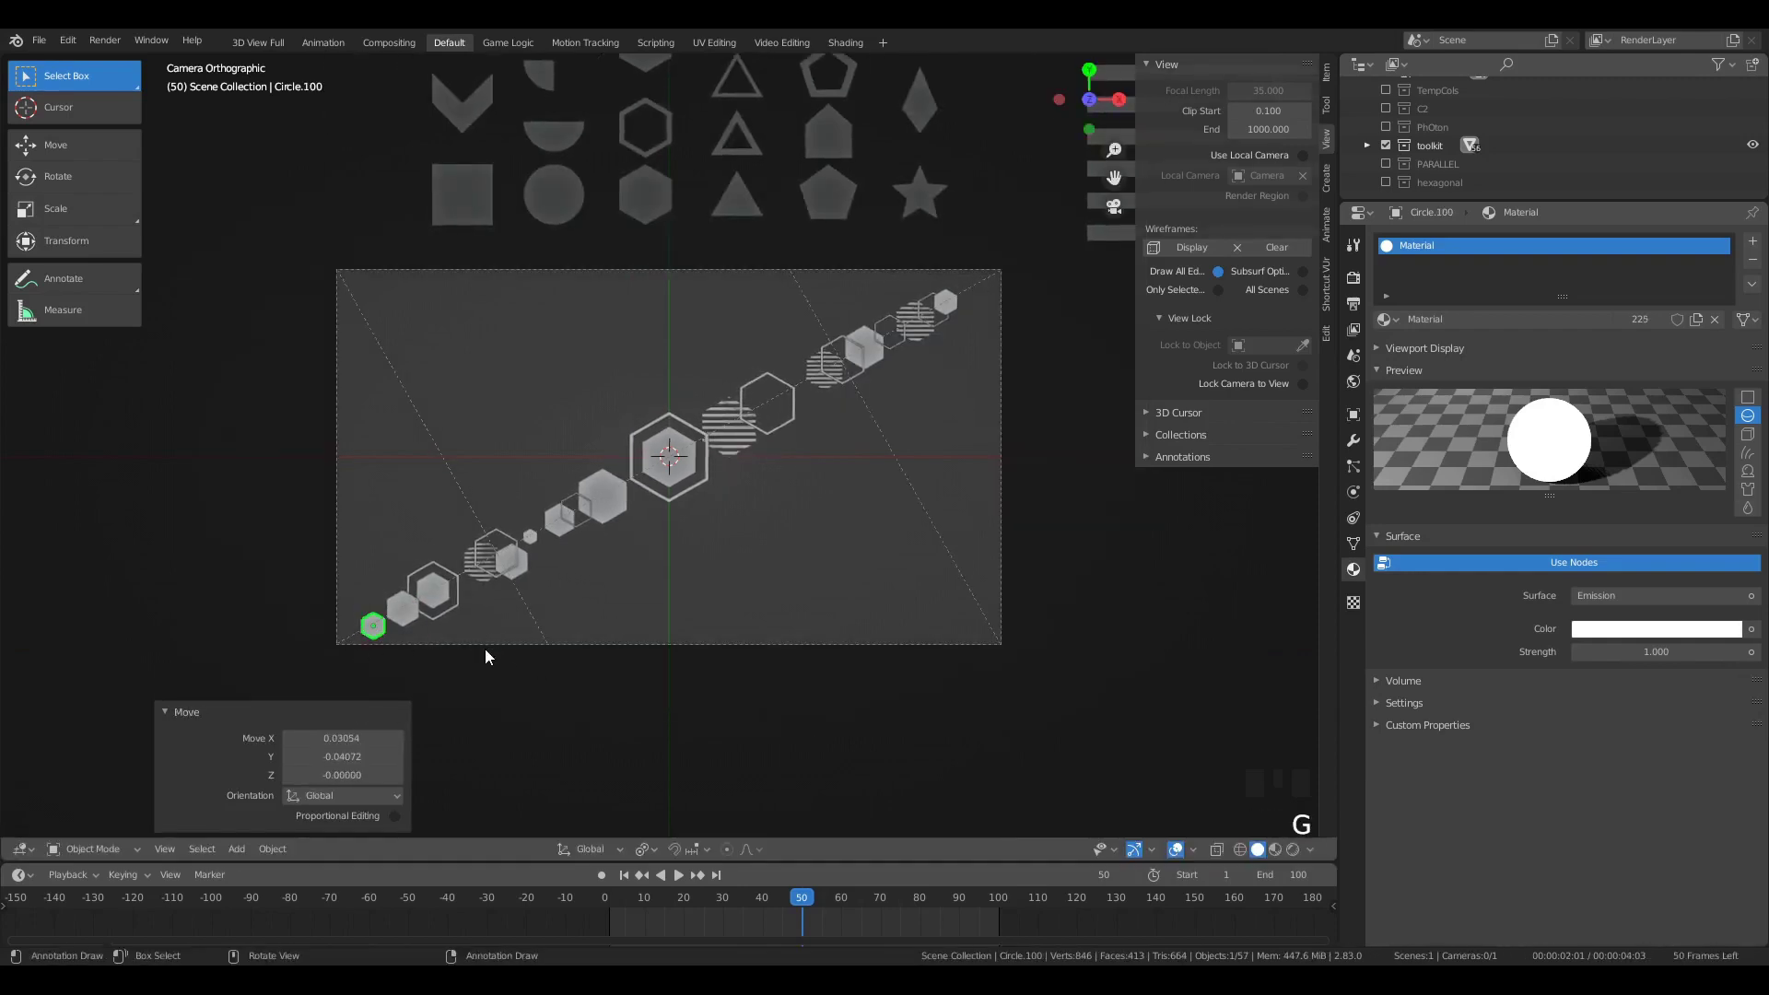
# Step: Duplicate the lower-left cluster's outlined hexagon, scale the copy to about 0.45 and place it beside the last solid hexagon at the lower-left corner
pyautogui.click(481, 578)
pyautogui.hotkey('shift', 'd')
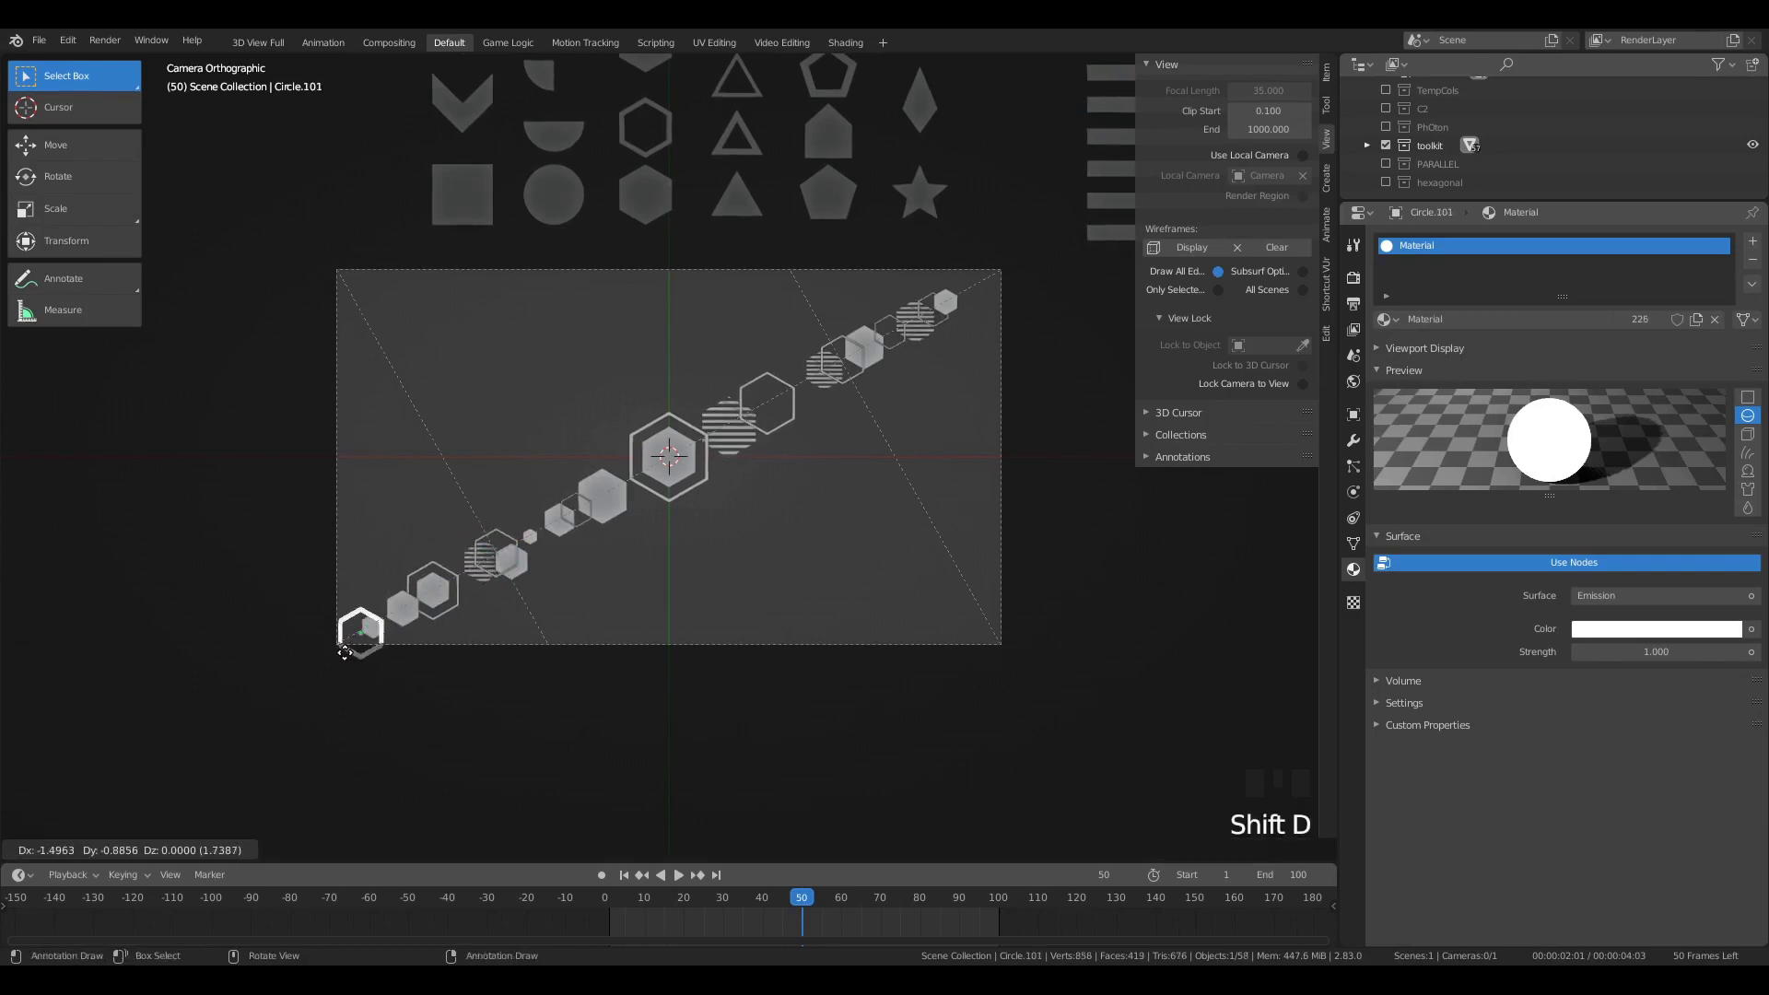
pyautogui.click(334, 654)
pyautogui.press('s')
pyautogui.click(367, 655)
pyautogui.press('g')
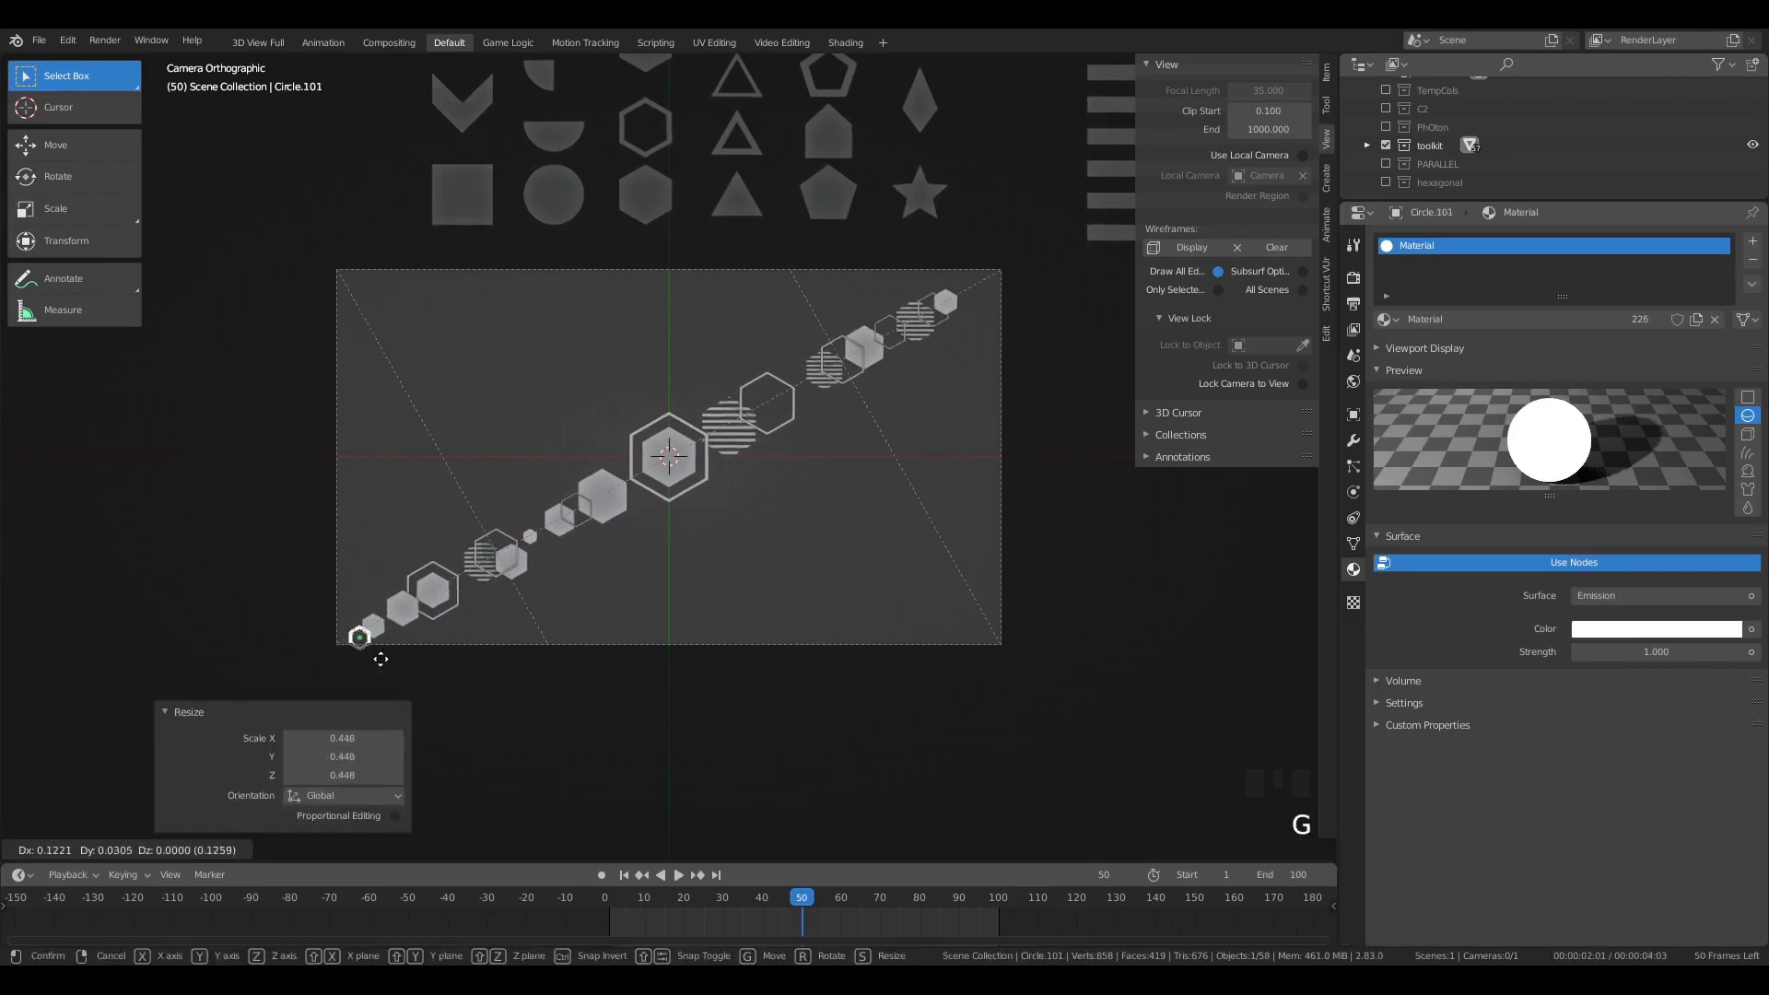
pyautogui.click(390, 649)
pyautogui.press('a')
pyautogui.press('a')
pyautogui.press('a')
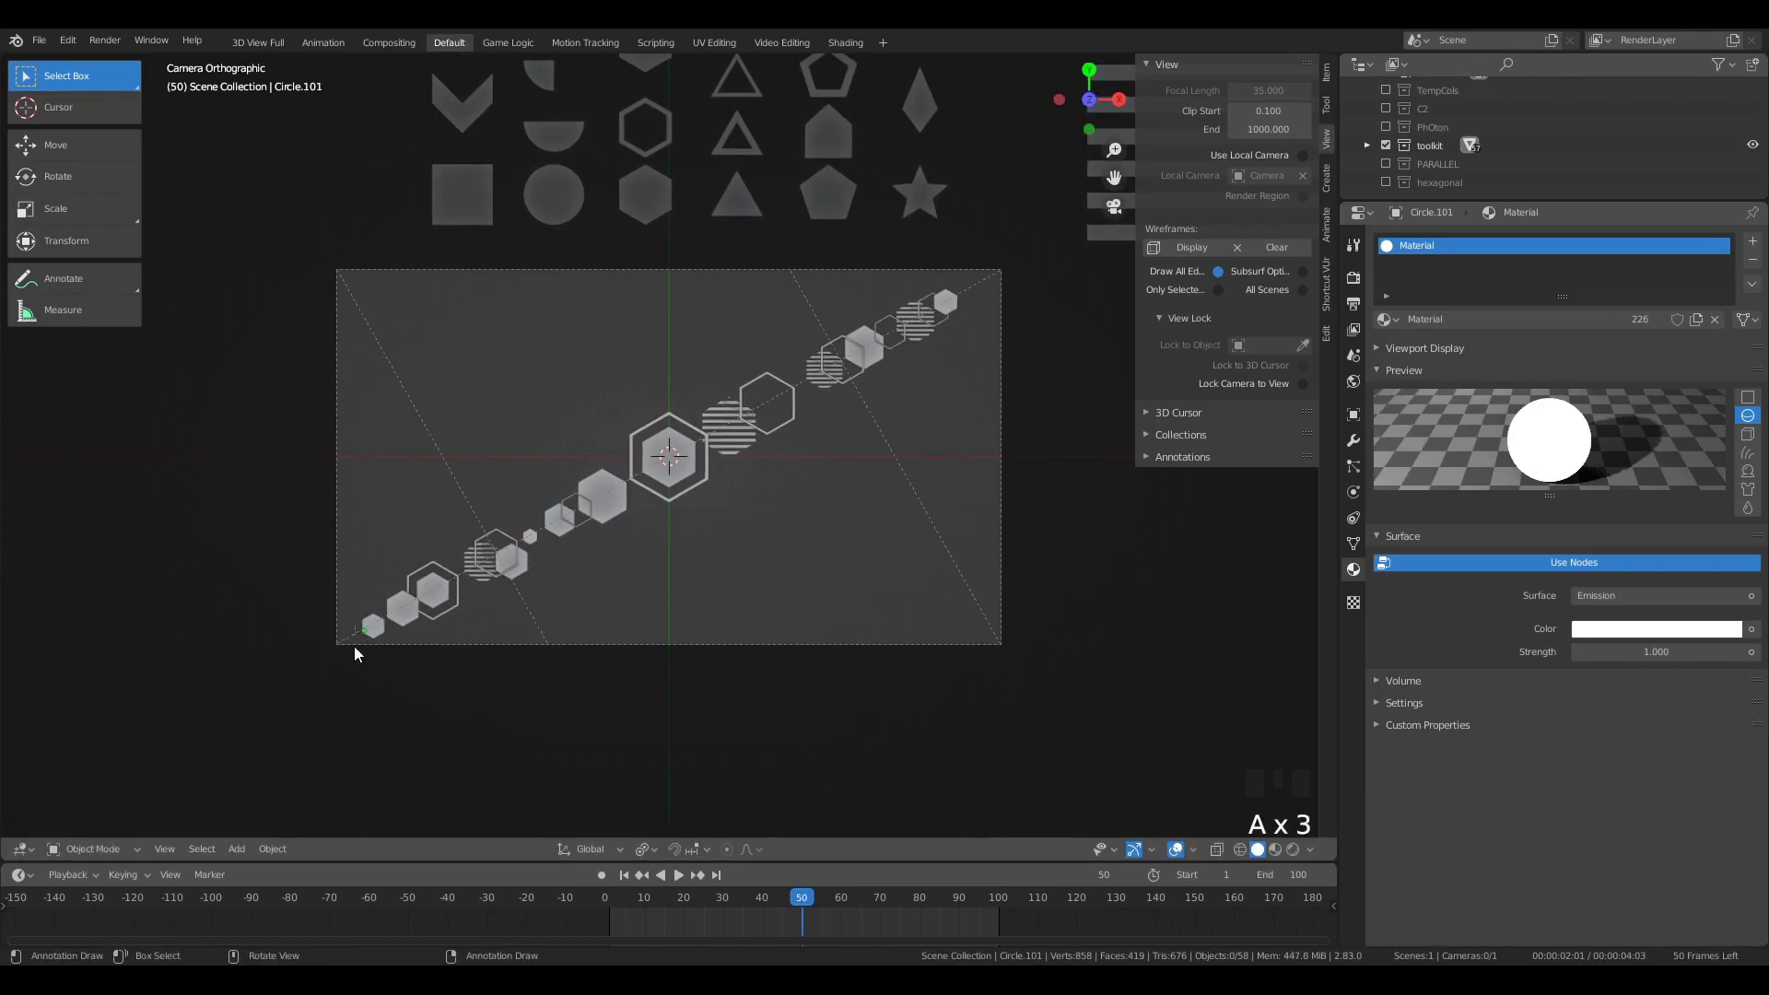
# Step: Switch the viewport to rendered shading and shrink the last outlined and striped hexagons at the upper-right end of the diagonal
pyautogui.press('z')
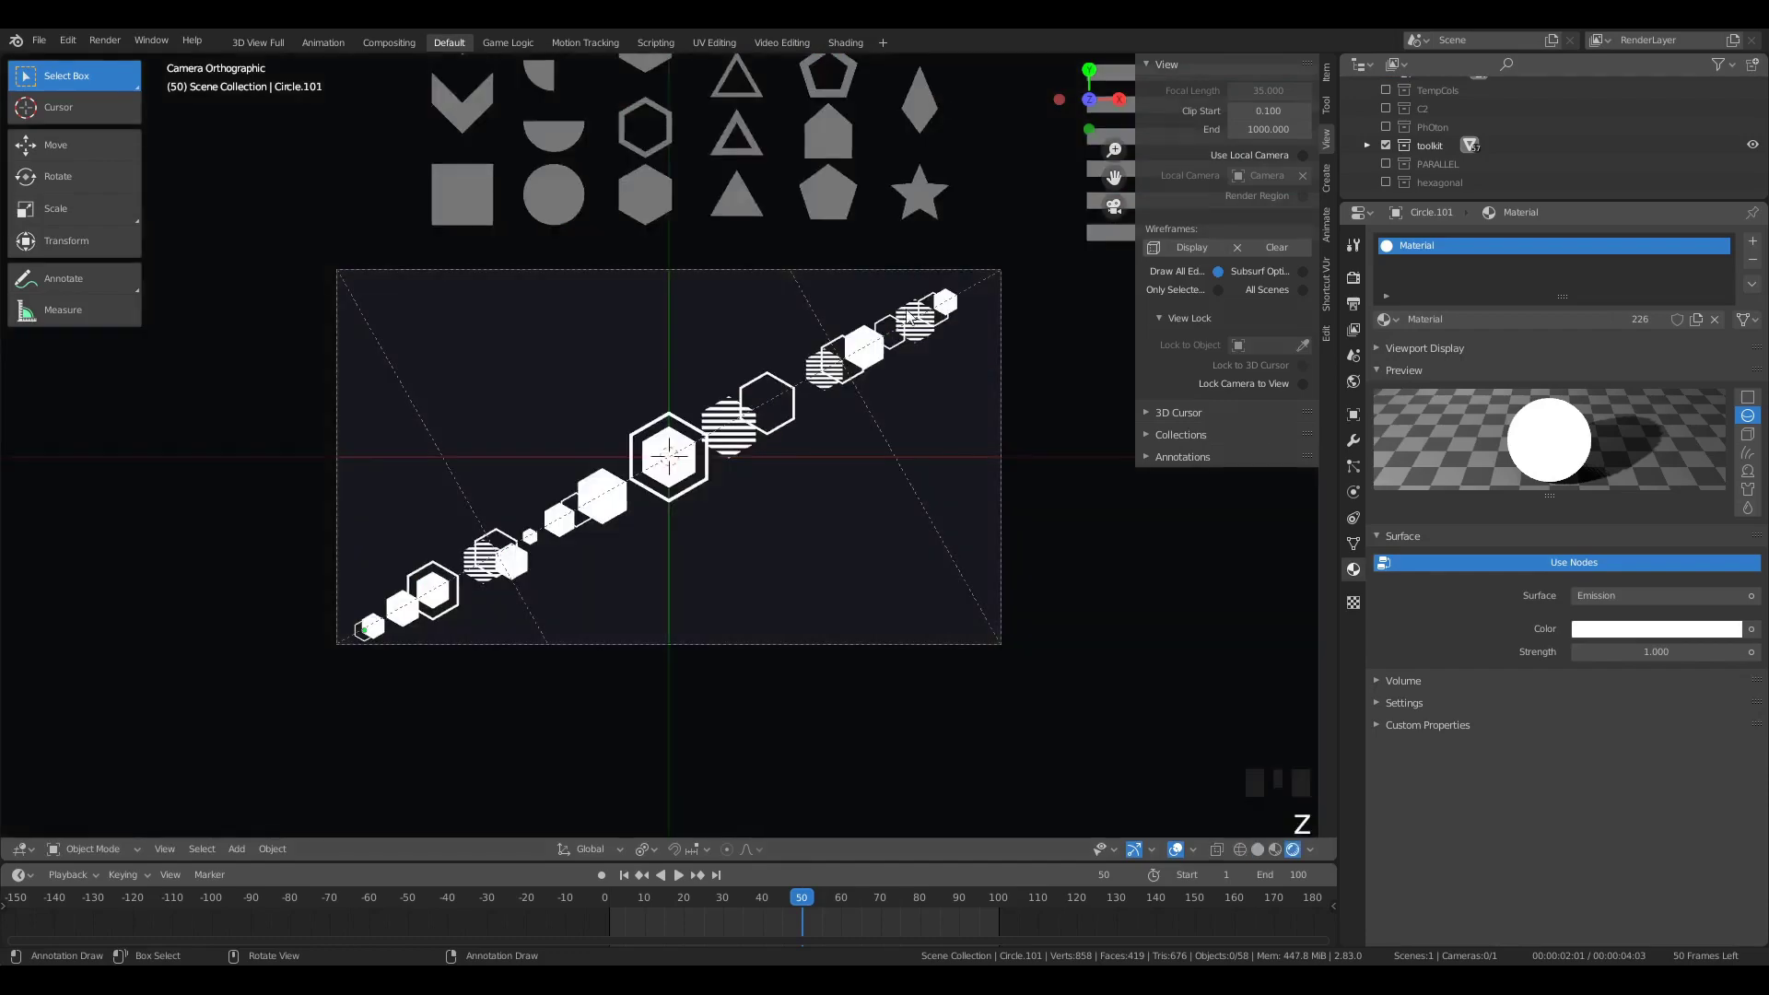
pyautogui.scroll(2, 969, 372)
pyautogui.scroll(-2, 951, 379)
pyautogui.click(917, 323)
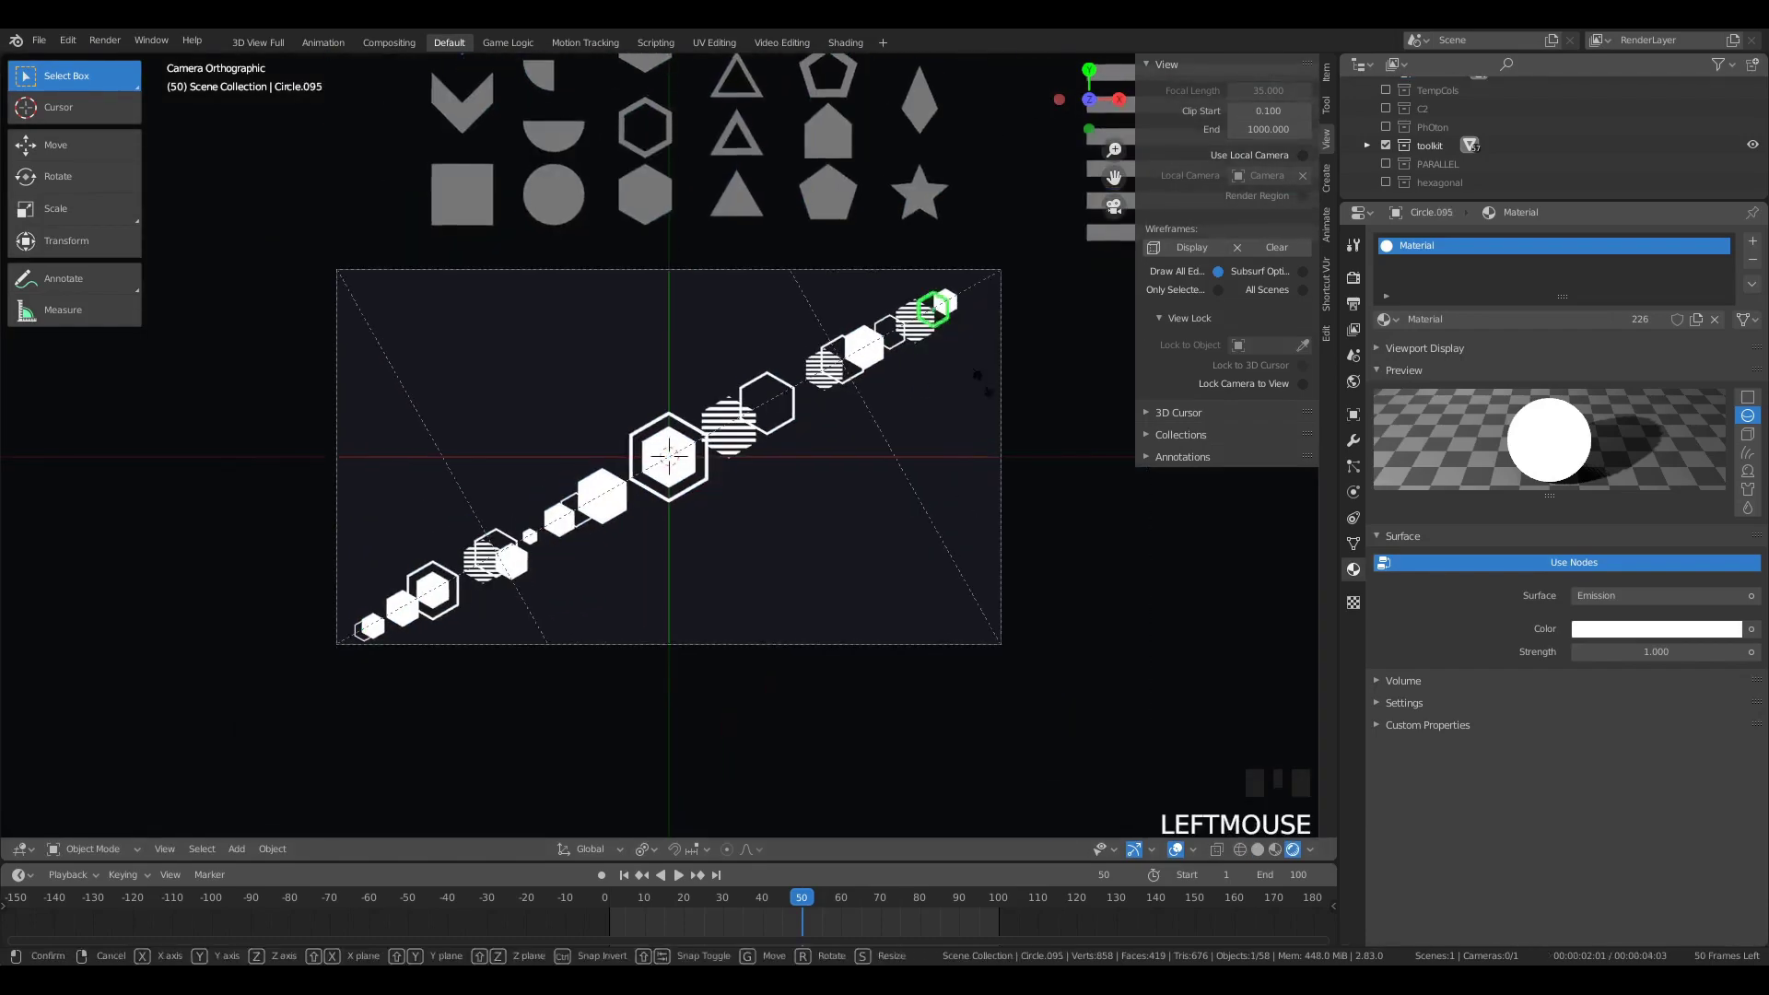
pyautogui.press('s')
pyautogui.click(971, 394)
pyautogui.press('s')
pyautogui.click(957, 374)
pyautogui.press('s')
pyautogui.click(953, 379)
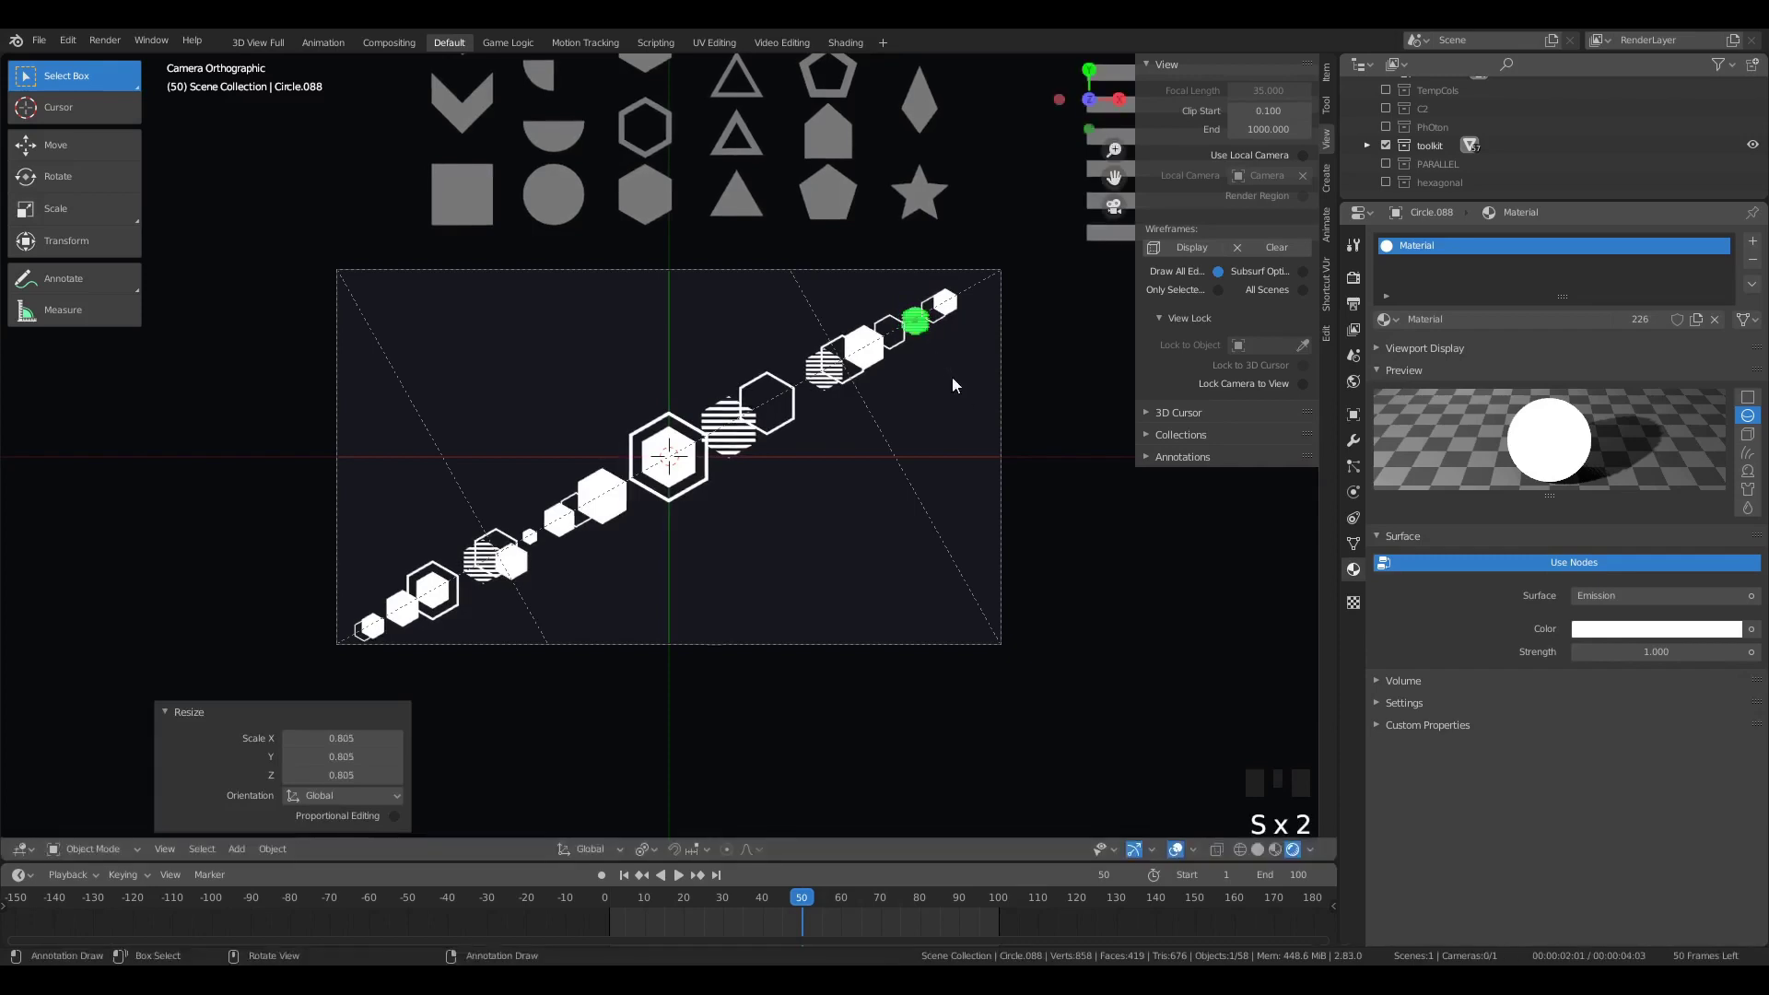
# Step: Shrink the tiny solid hexagon at the upper-right end of the diagonal and deselect everything
pyautogui.click(958, 313)
pyautogui.press('s')
pyautogui.click(974, 322)
pyautogui.press('a')
pyautogui.press('a')
pyautogui.press('a')
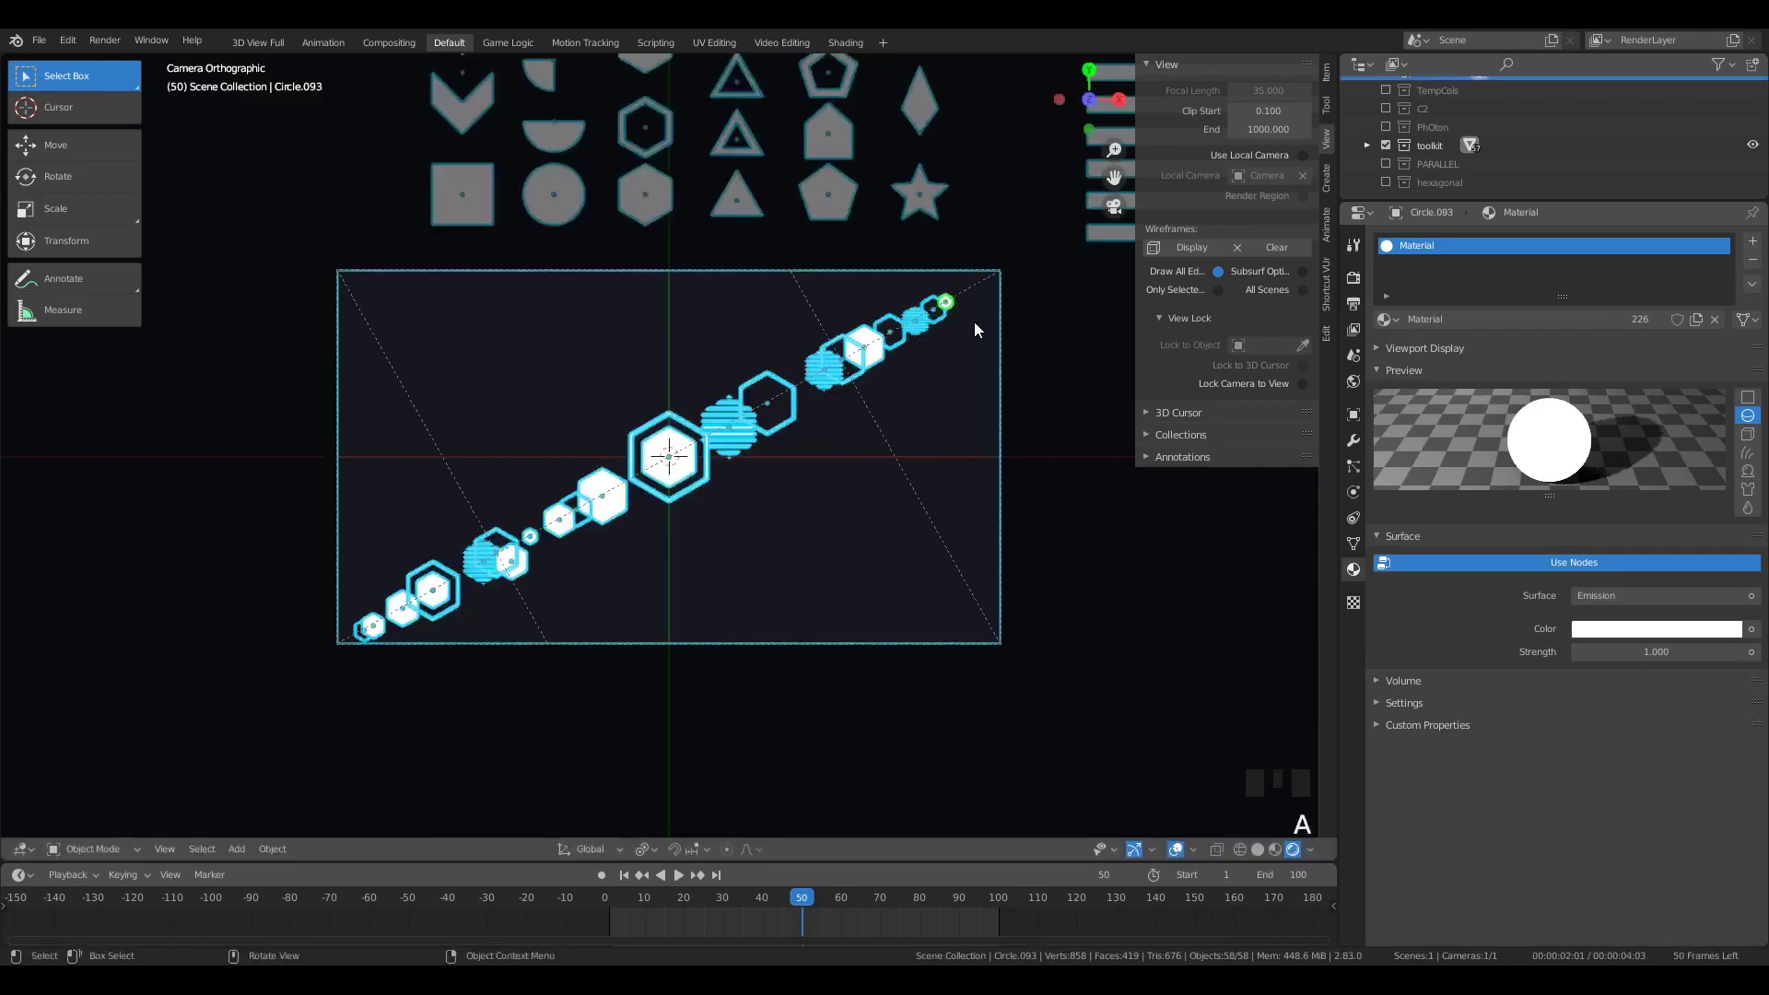
# Step: Duplicate the tiny upper-right solid hexagon, enlarge the copy and place it further along the diagonal near the frame corner
pyautogui.click(957, 303)
pyautogui.hotkey('shift', 'd')
pyautogui.click(982, 287)
pyautogui.press('s')
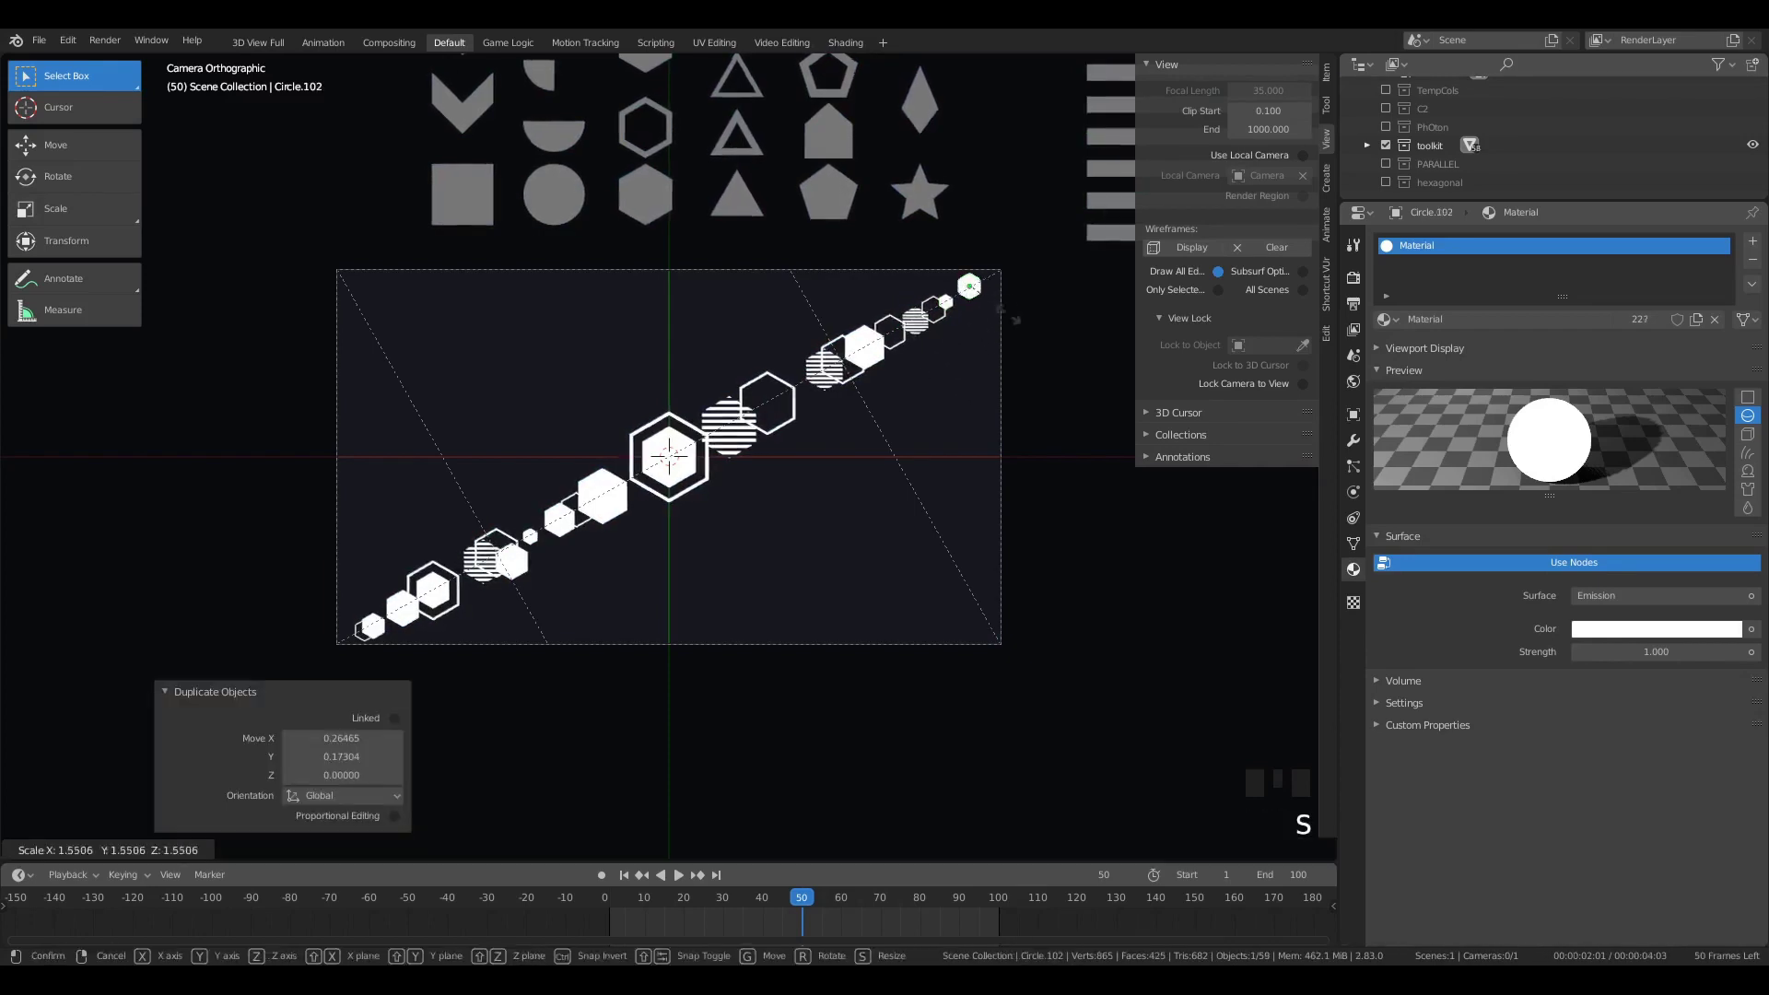
pyautogui.click(1008, 316)
pyautogui.press('g')
pyautogui.click(1007, 322)
# Step: Duplicate the small upper-right striped hexagon, shrink the copy and place it in the frame's upper-right corner
pyautogui.click(944, 329)
pyautogui.hotkey('shift', 'd')
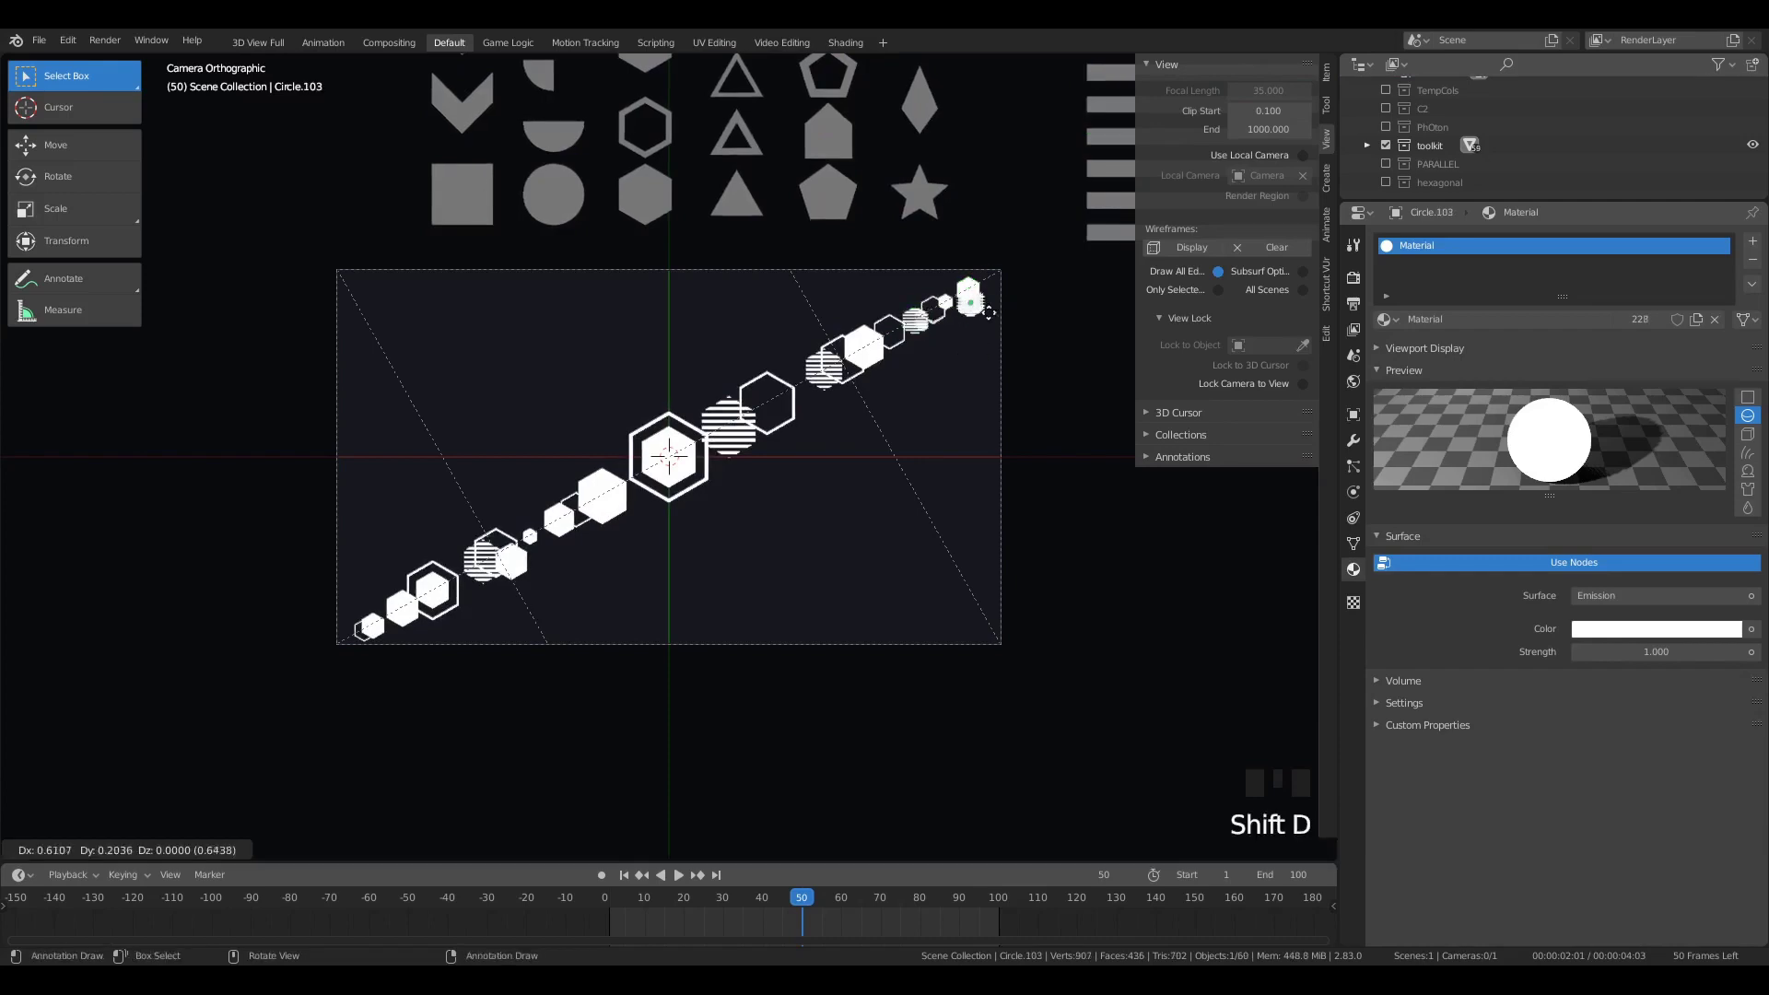
pyautogui.click(1025, 287)
pyautogui.press('s')
pyautogui.click(1026, 317)
pyautogui.press('g')
pyautogui.click(1025, 313)
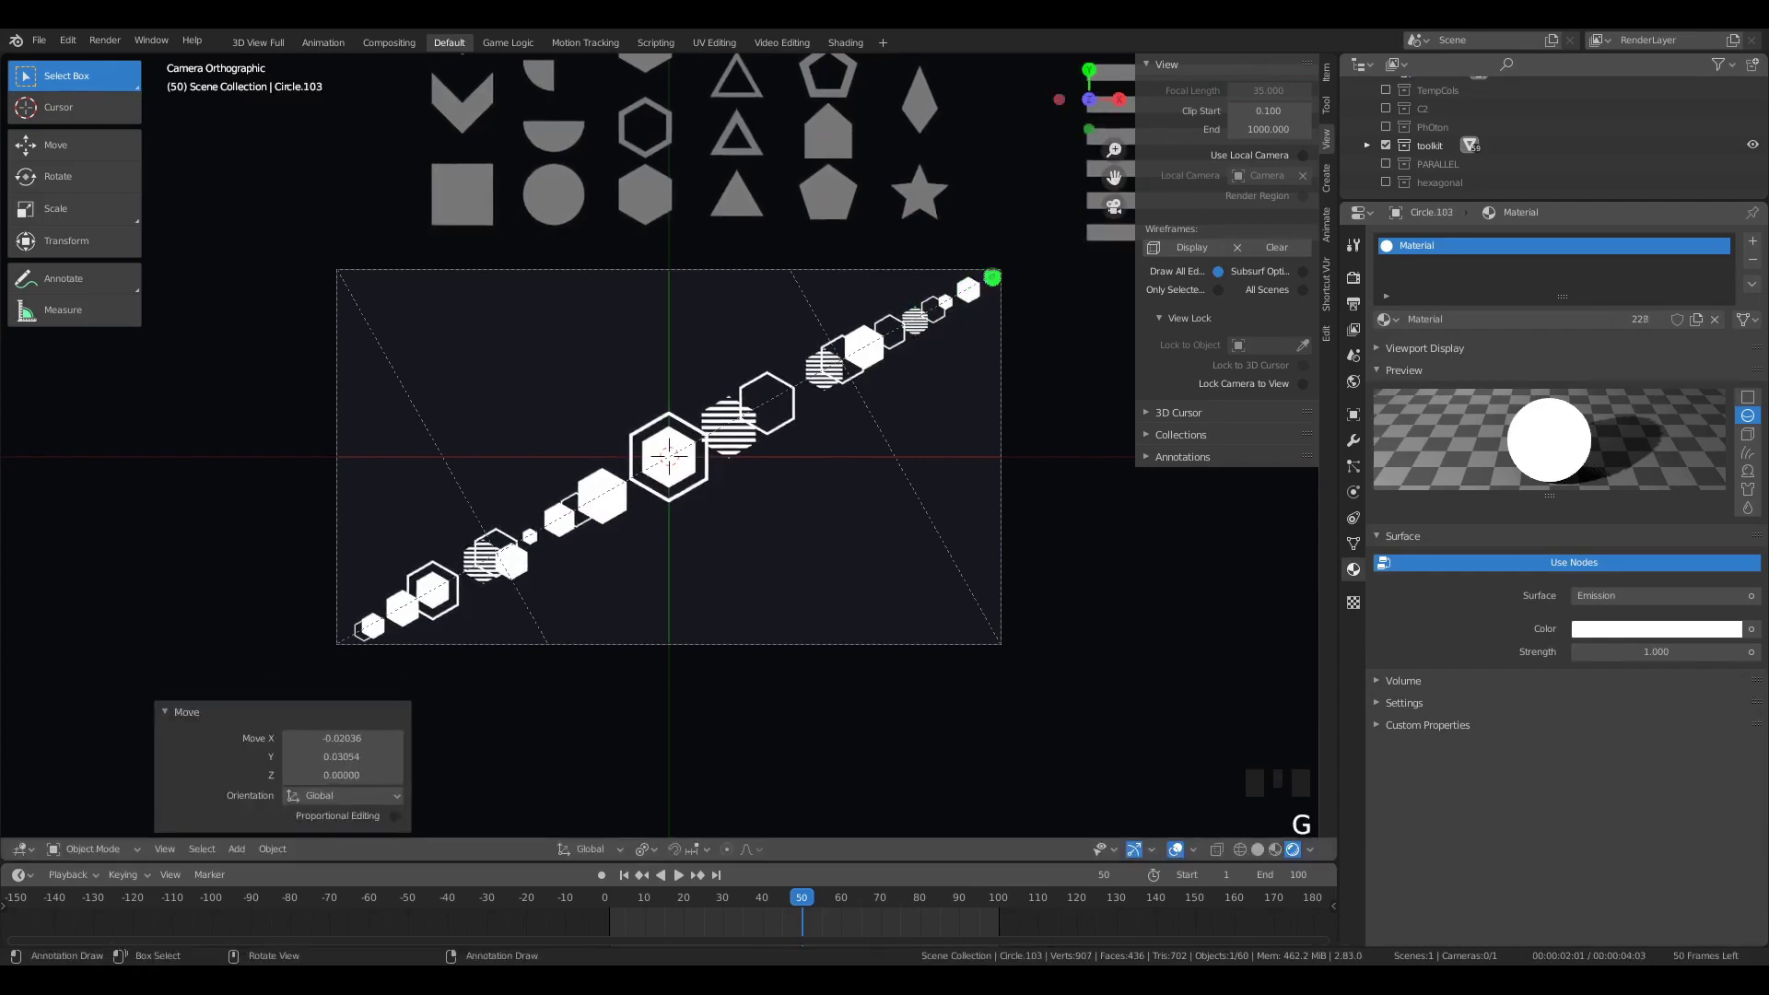
# Step: Resize the corner striped hexagon and move it slightly inward along the diagonal
pyautogui.press('s')
pyautogui.press('g')
pyautogui.click(1017, 344)
pyautogui.press('a')
pyautogui.press('a')
pyautogui.press('a')
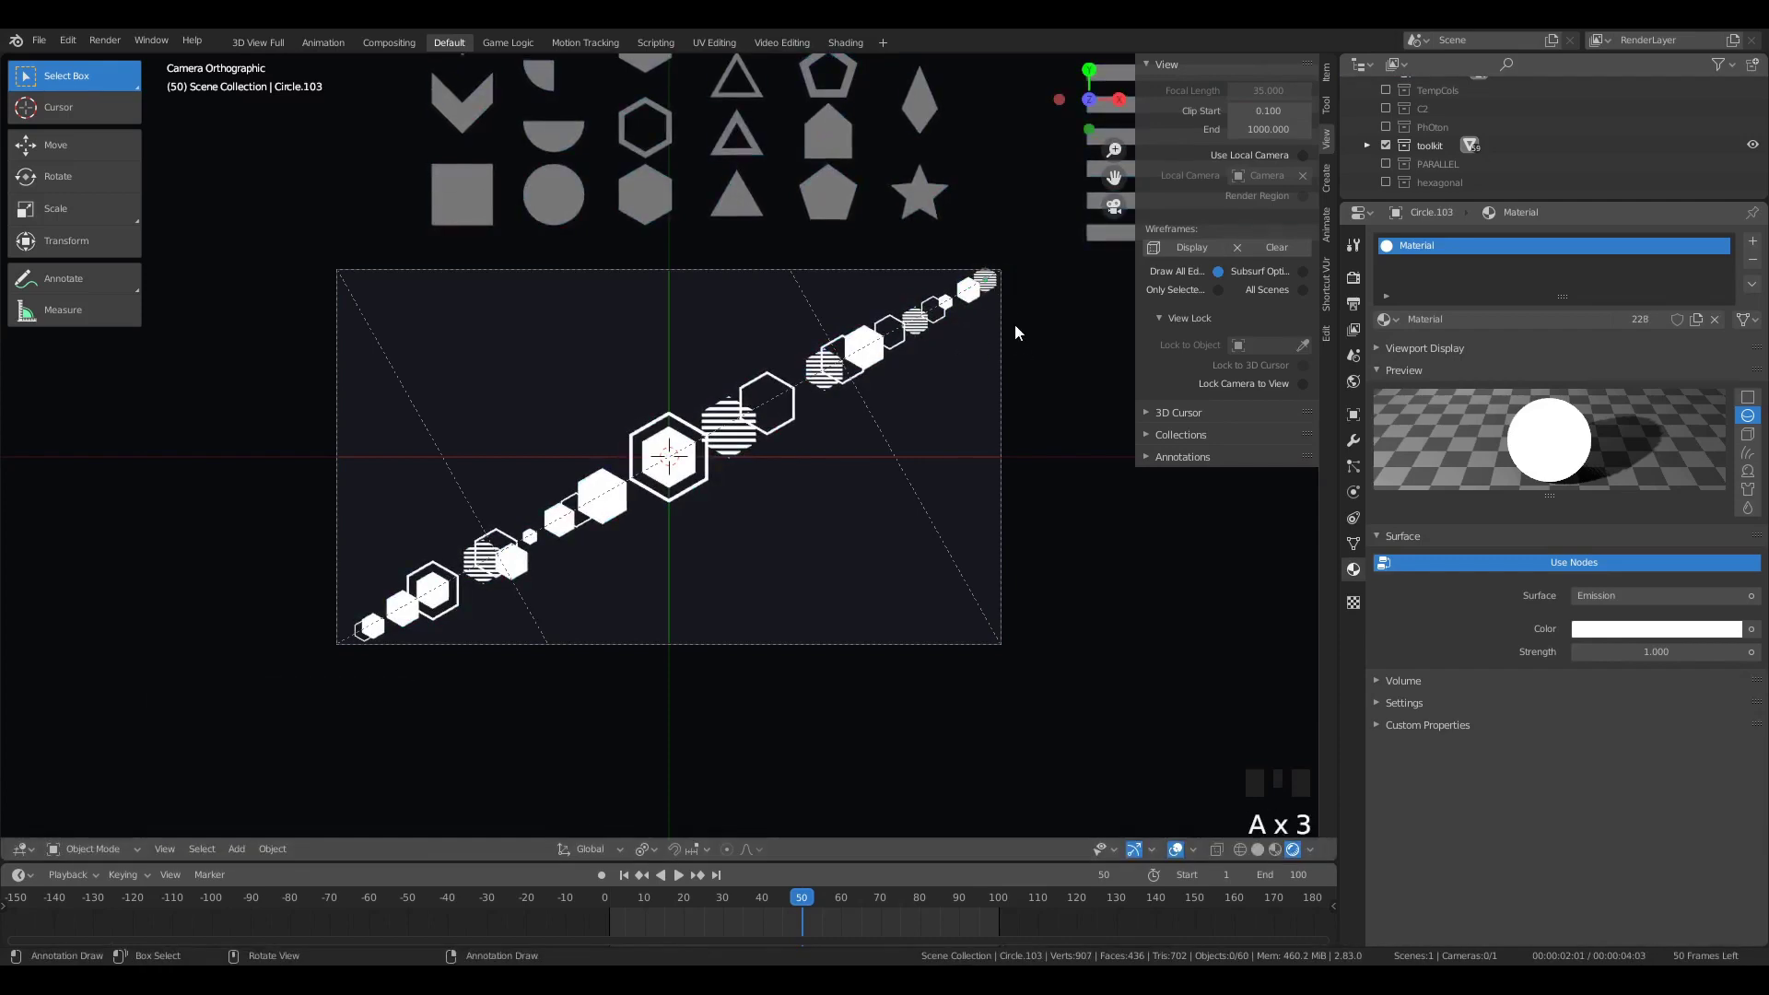
# Step: Scale the corner striped hexagon to about 0.75 and nudge it beside the last solid hexagon
pyautogui.click(1010, 321)
pyautogui.click(991, 291)
pyautogui.press('s')
pyautogui.press('g')
pyautogui.click(1013, 304)
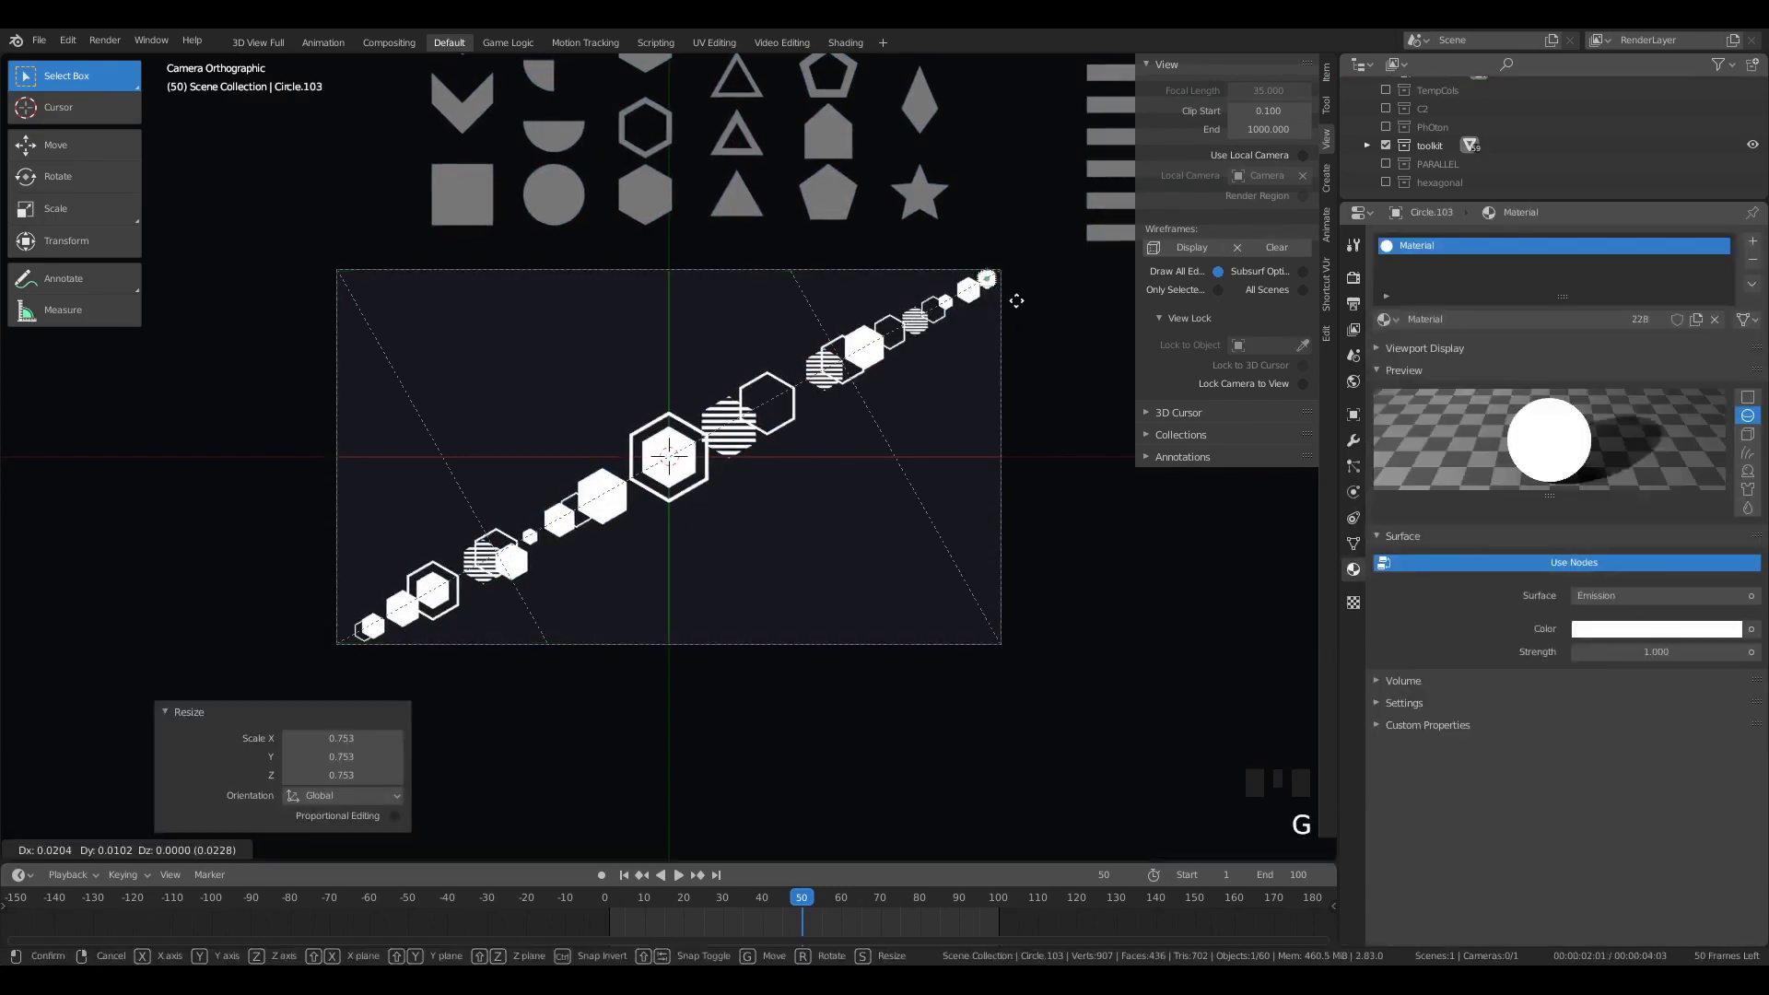
pyautogui.press('g')
pyautogui.click(1019, 317)
pyautogui.press('a')
pyautogui.press('a')
pyautogui.press('a')
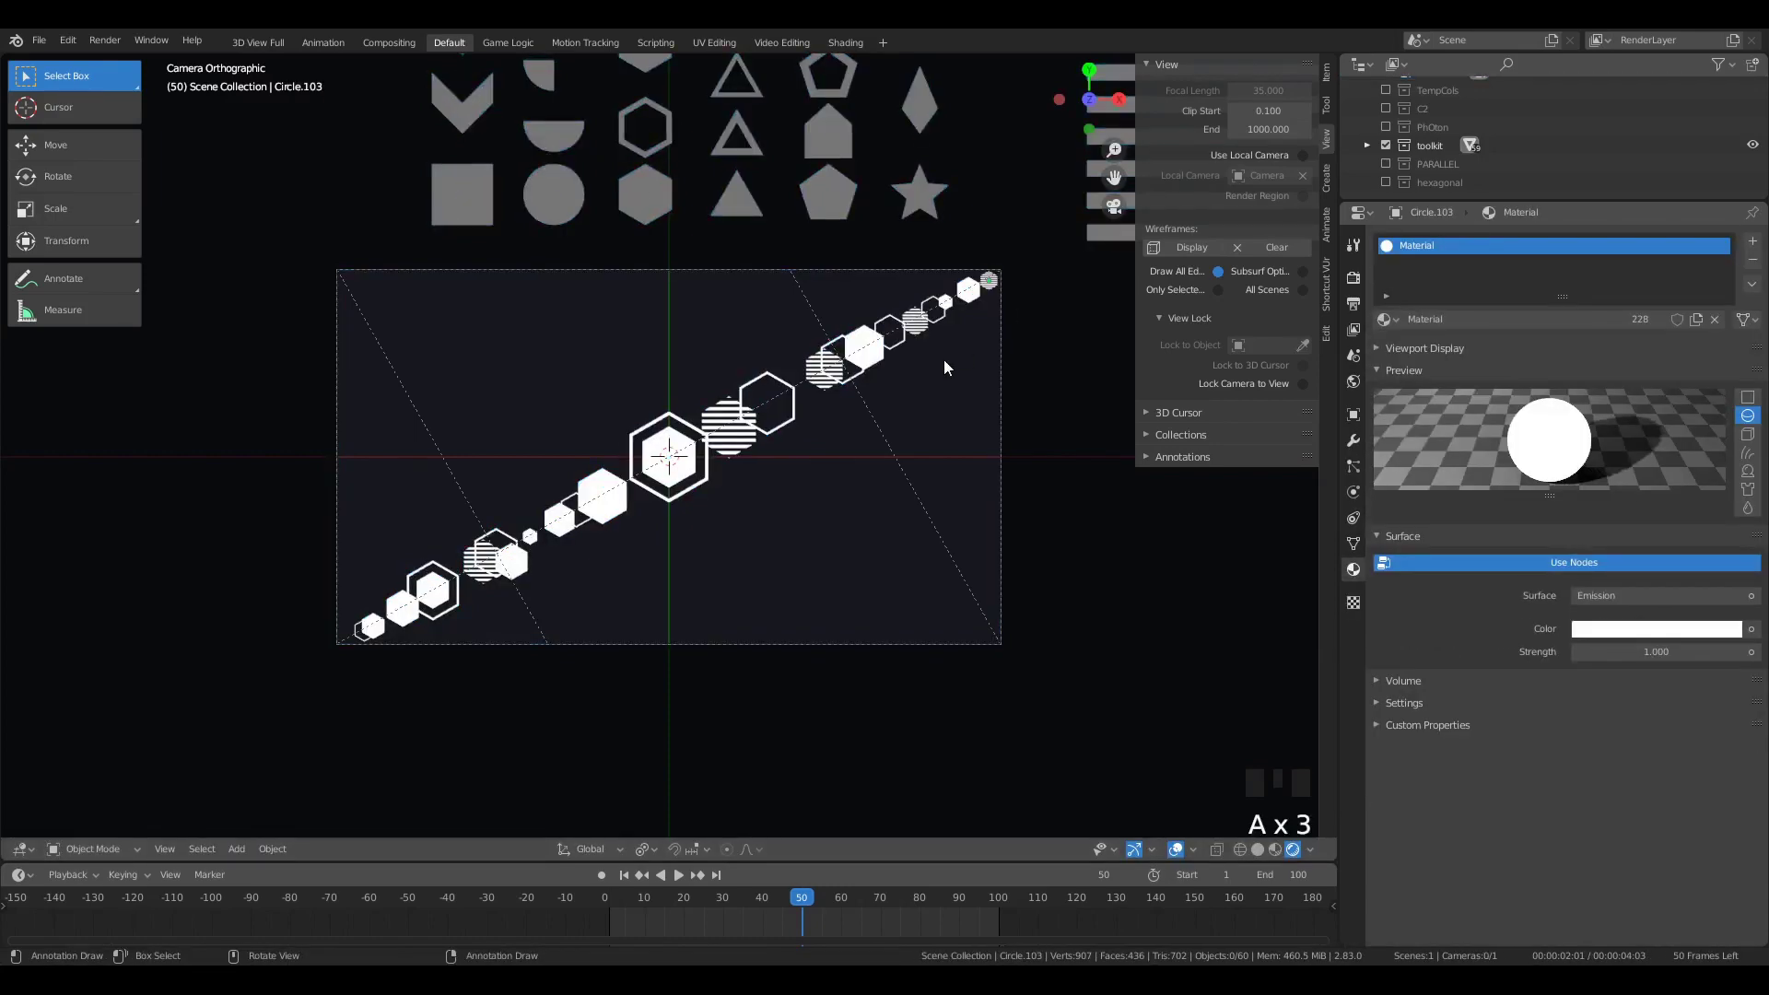
pyautogui.scroll(-7, 934, 381)
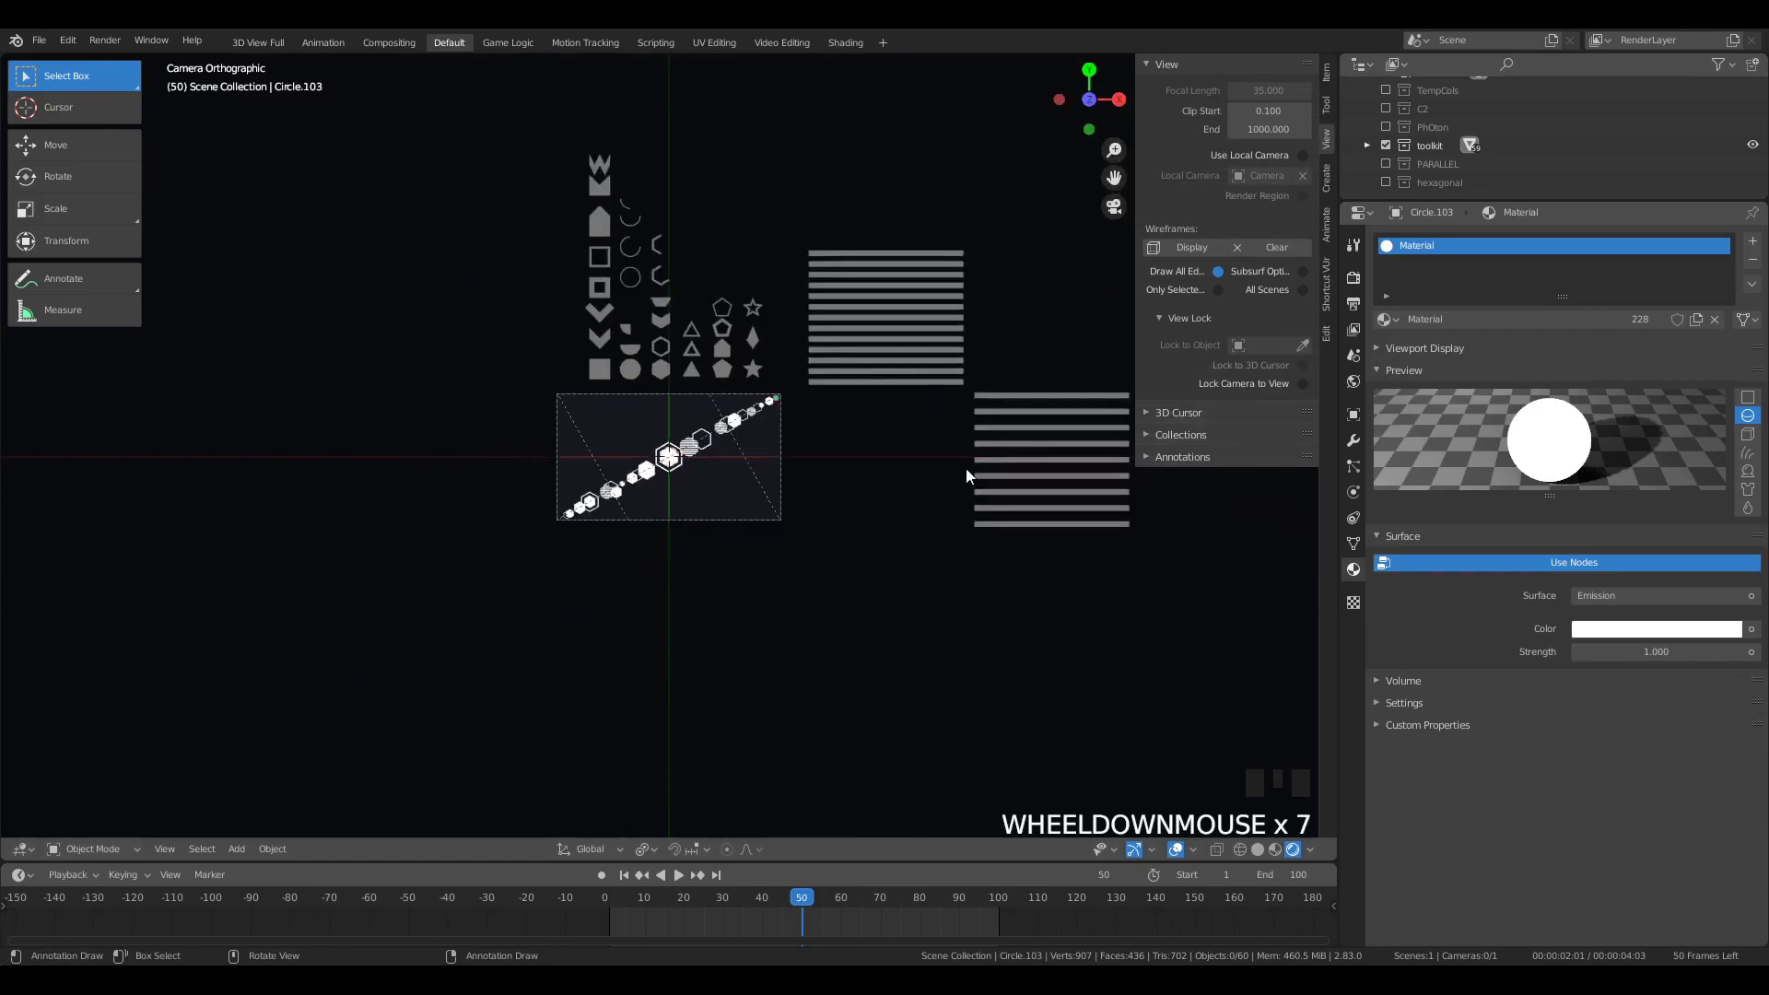
pyautogui.click(1034, 498)
pyautogui.scroll(6, 1045, 523)
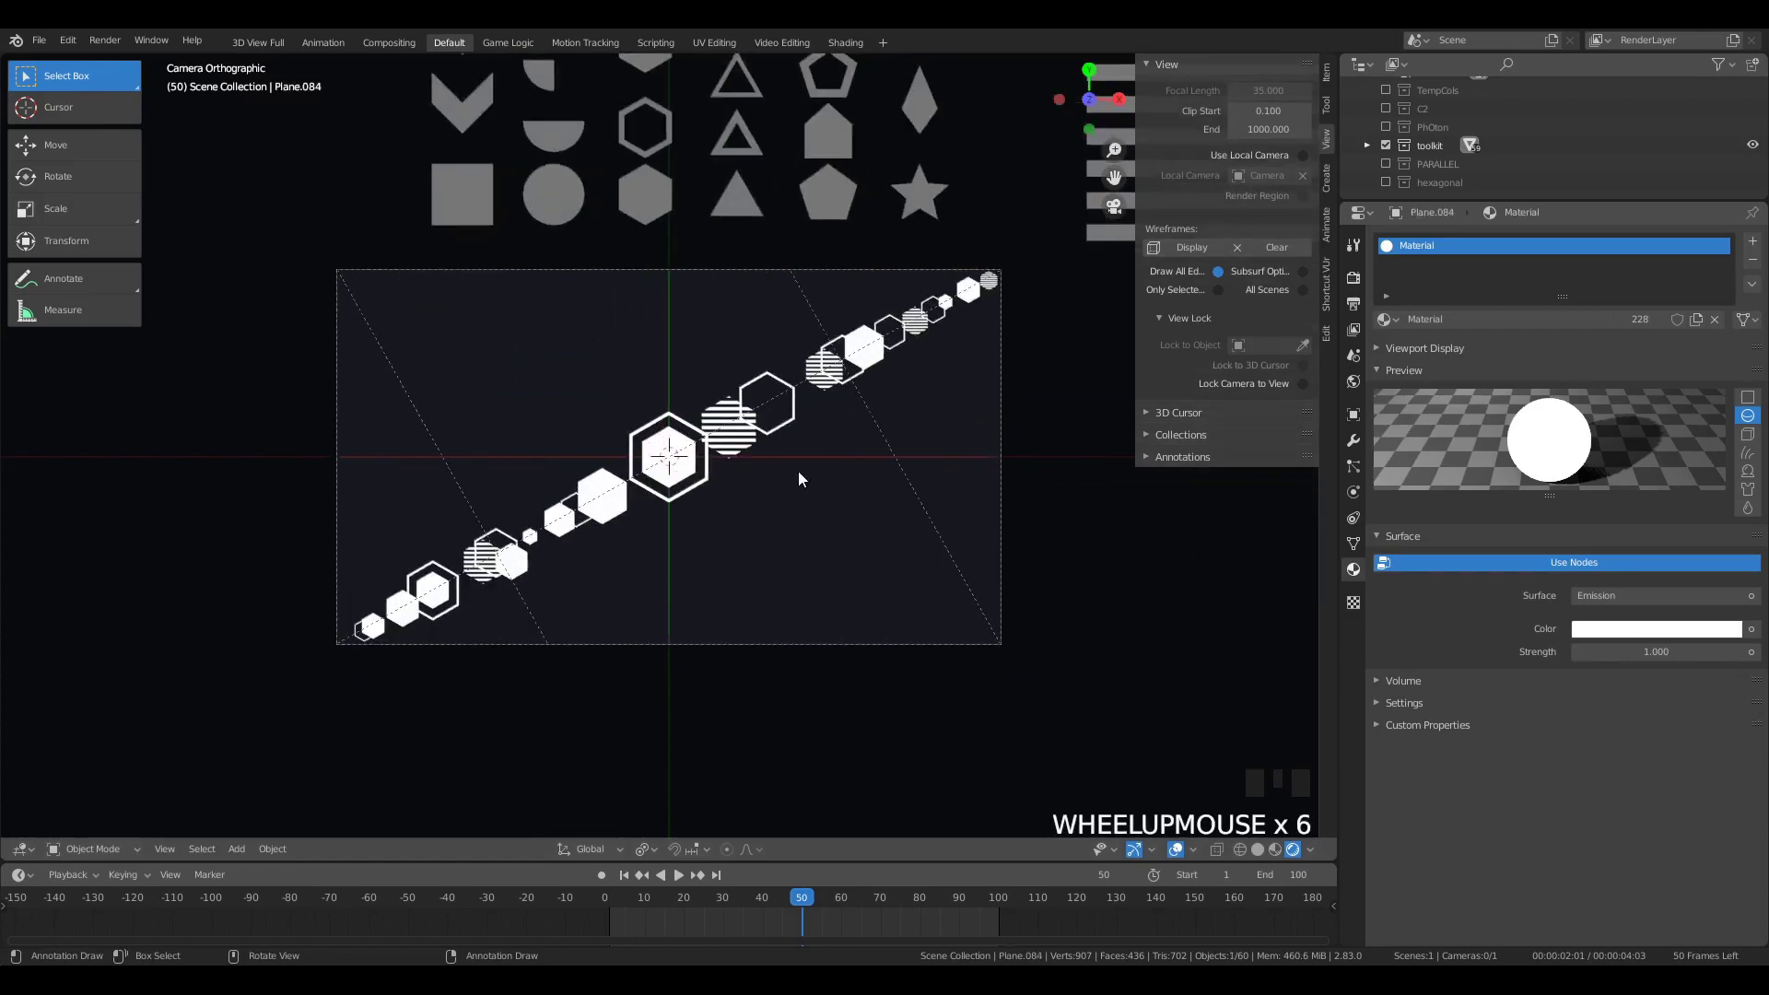
# Step: Select the central solid hexagon, open the Shading workspace and connect the ColorRamp's Color output to the Emission Color input
pyautogui.scroll(2, 743, 486)
pyautogui.click(671, 458)
pyautogui.click(844, 42)
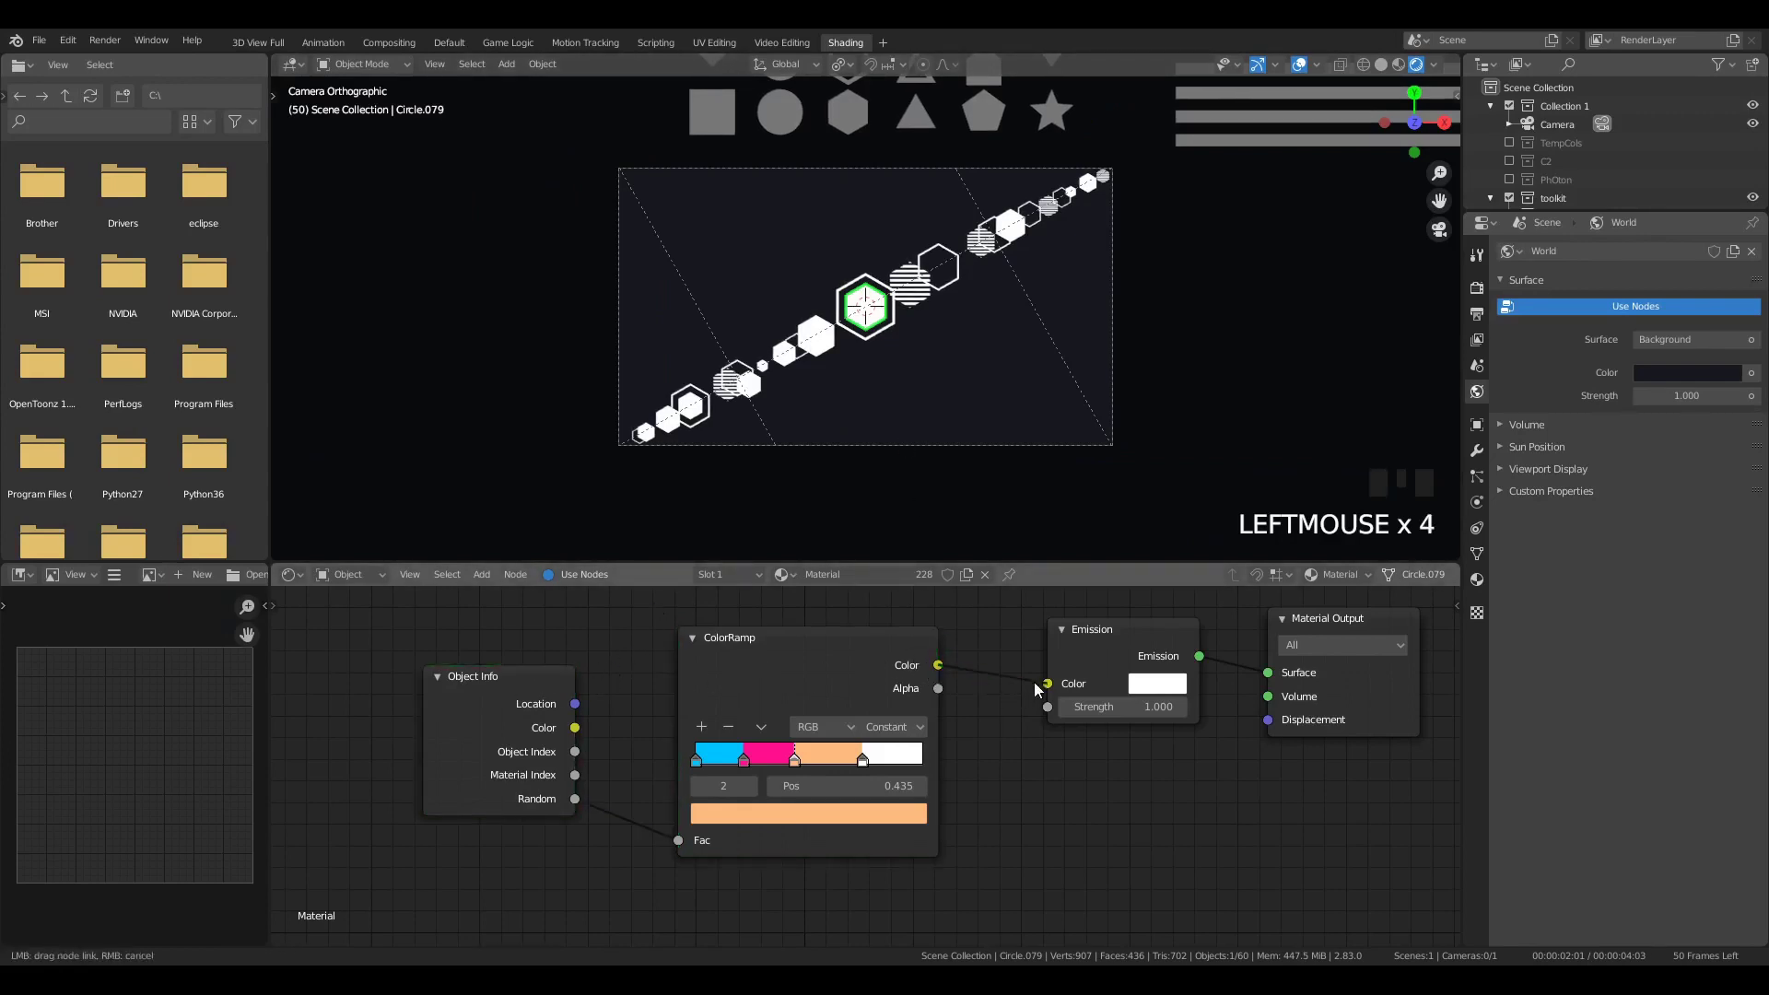
pyautogui.moveTo(1036, 689); pyautogui.dragTo(1048, 684)
pyautogui.click(891, 726)
pyautogui.scroll(3, 1091, 385)
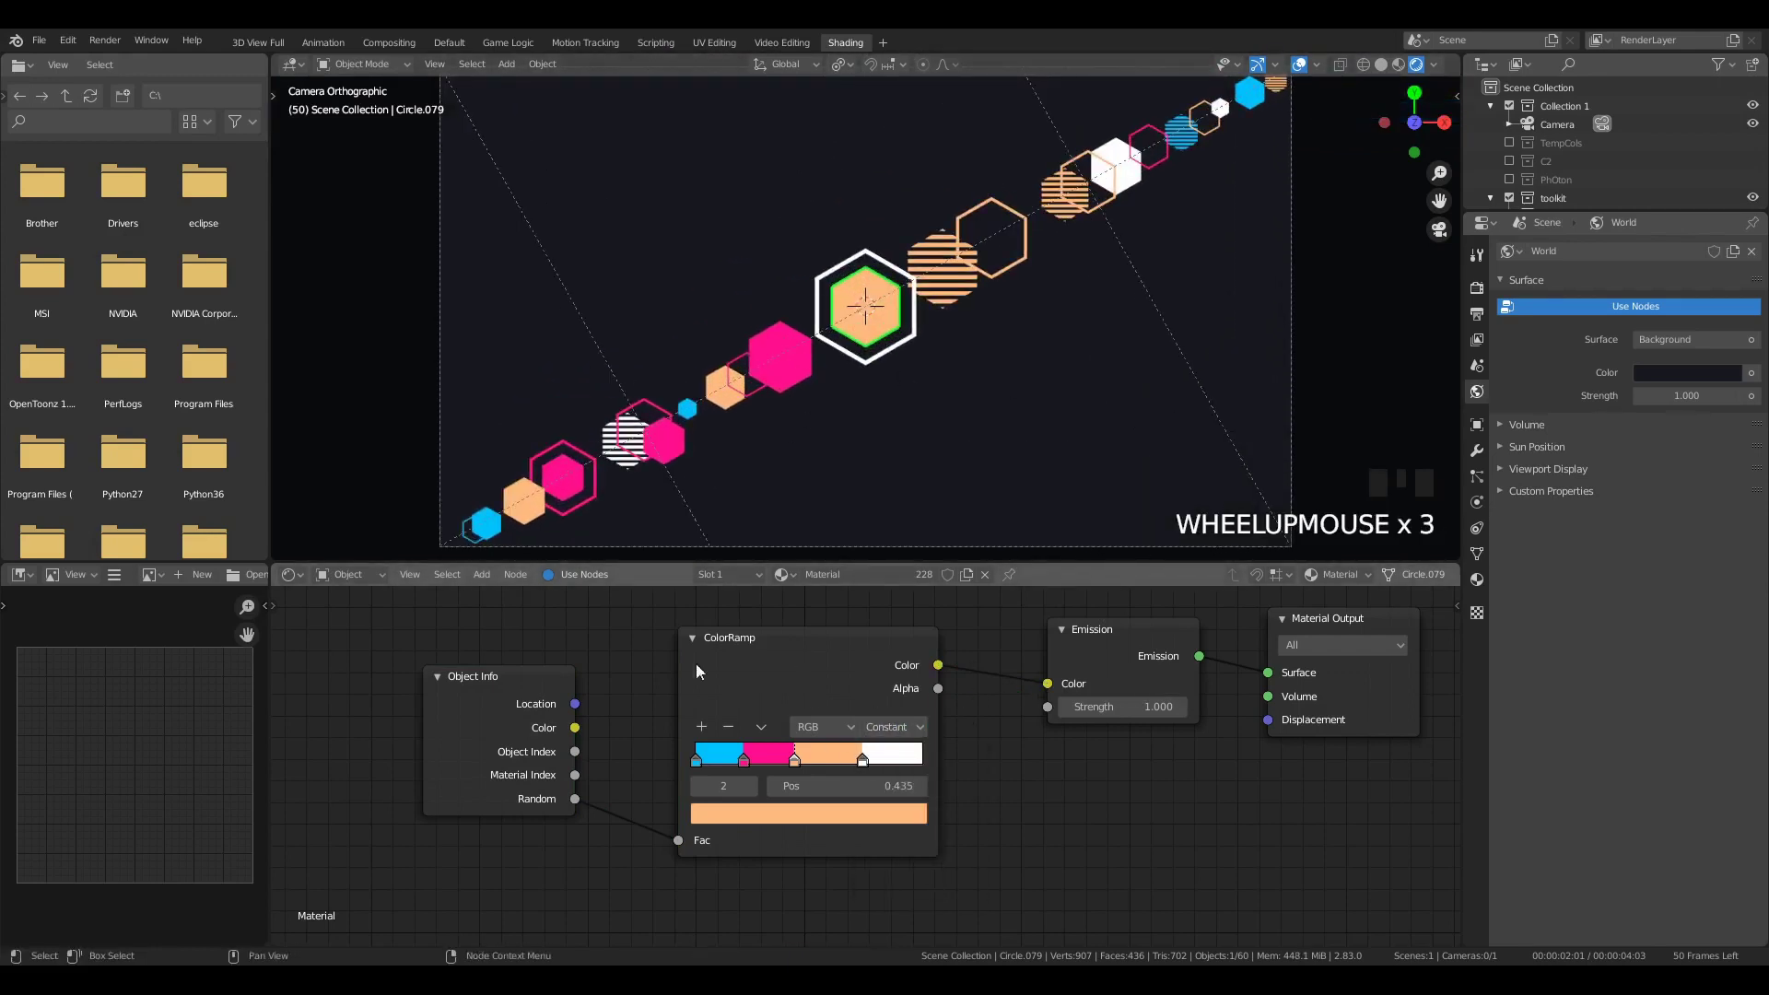
pyautogui.hotkey('shift', 'a')
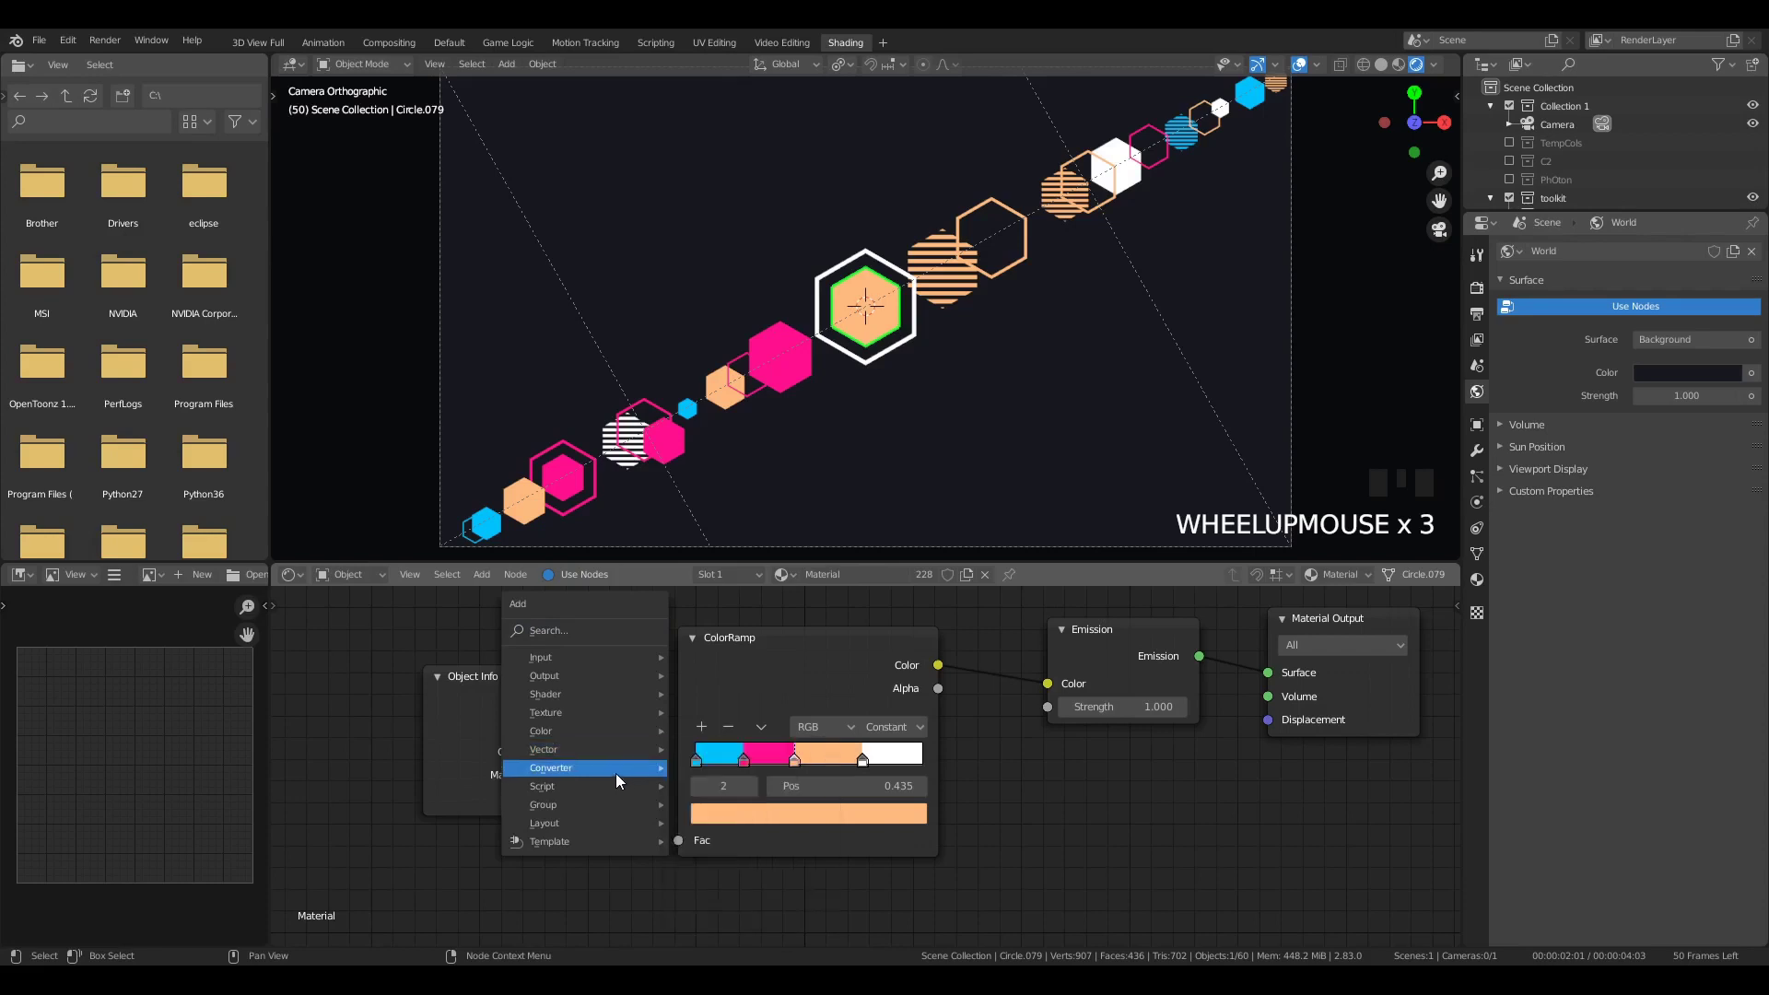
pyautogui.moveTo(615, 767)
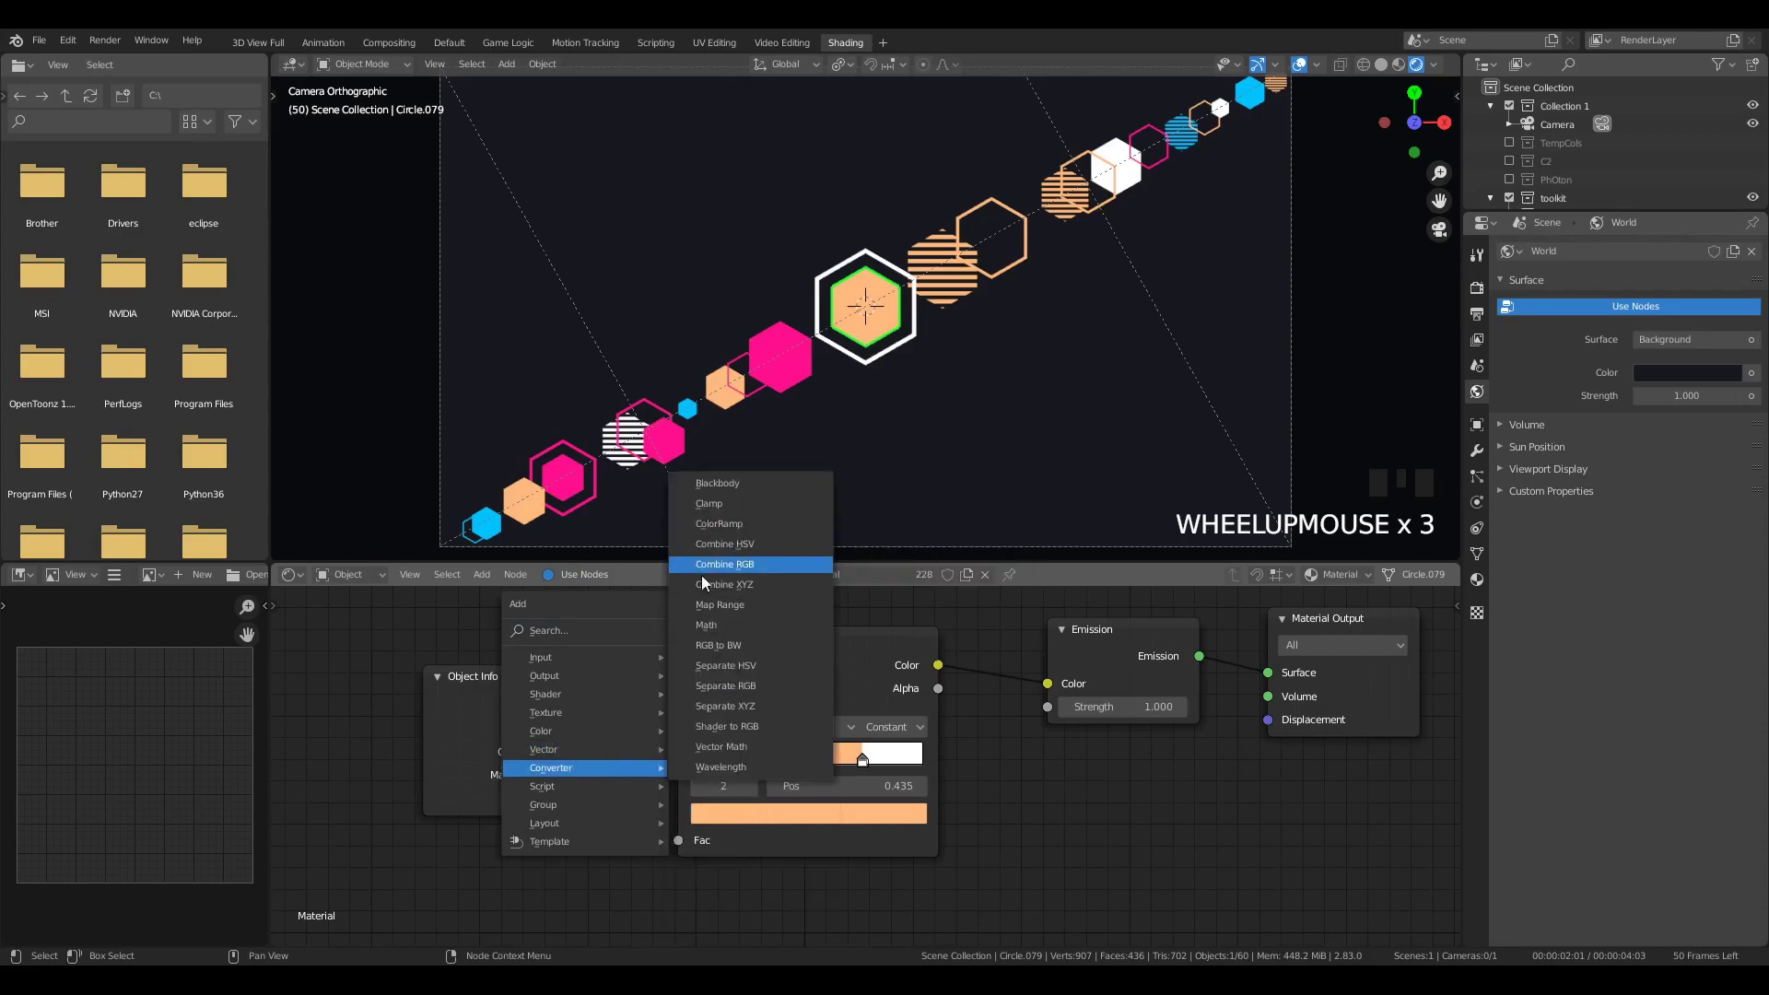
pyautogui.click(600, 632)
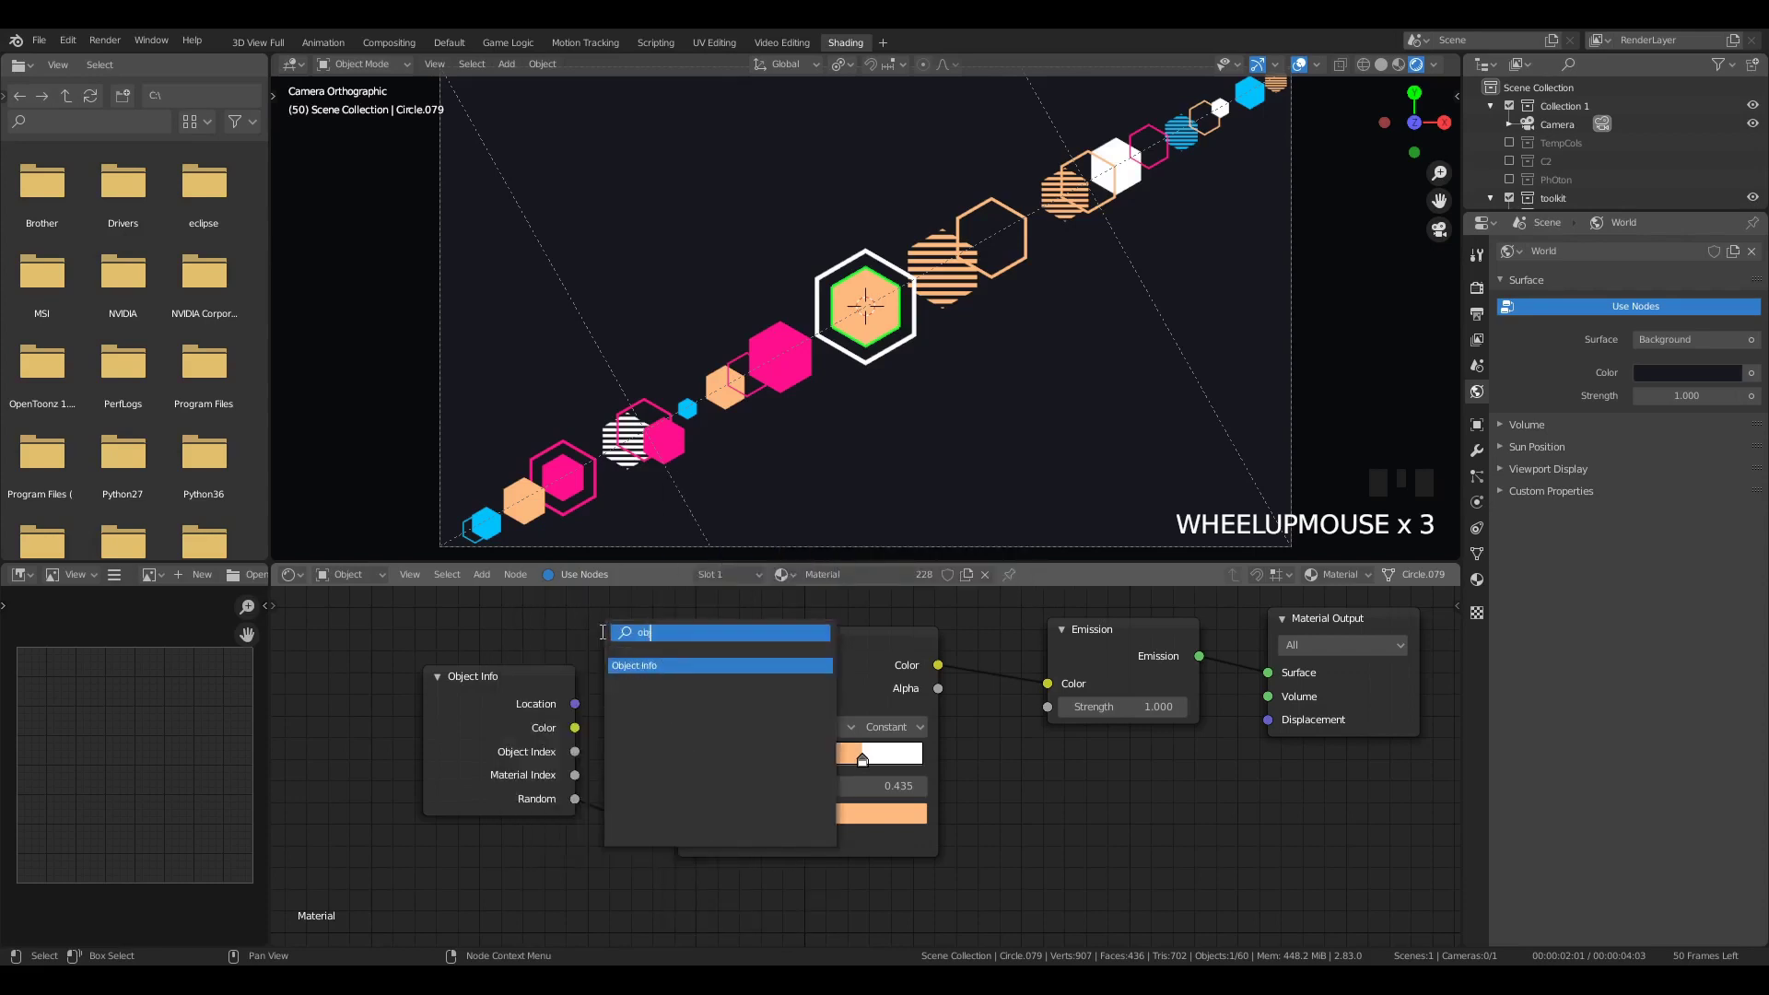
pyautogui.press('Escape')
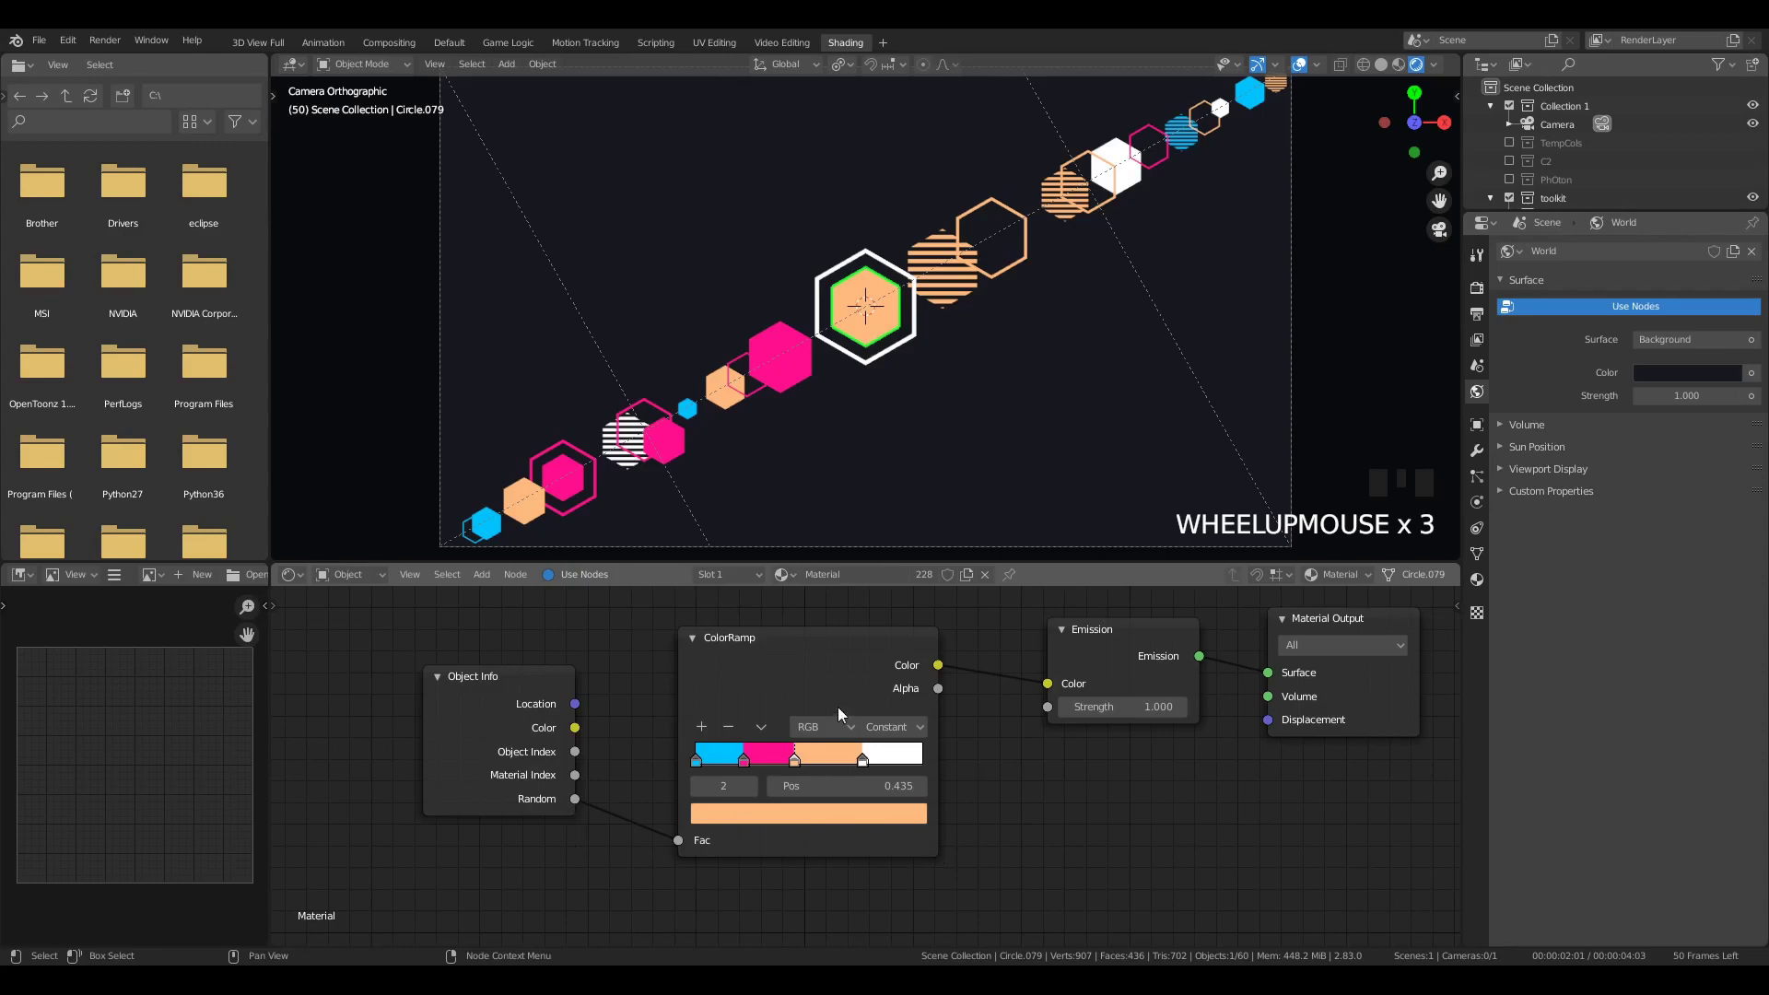
# Step: Slide the ColorRamp's pink, orange and white stops toward the blue end, with orange at about 0.313 and white at about 0.516
pyautogui.moveTo(1052, 724); pyautogui.dragTo(924, 726, button='middle')
pyautogui.scroll(-2, 908, 699)
pyautogui.scroll(3, 650, 772)
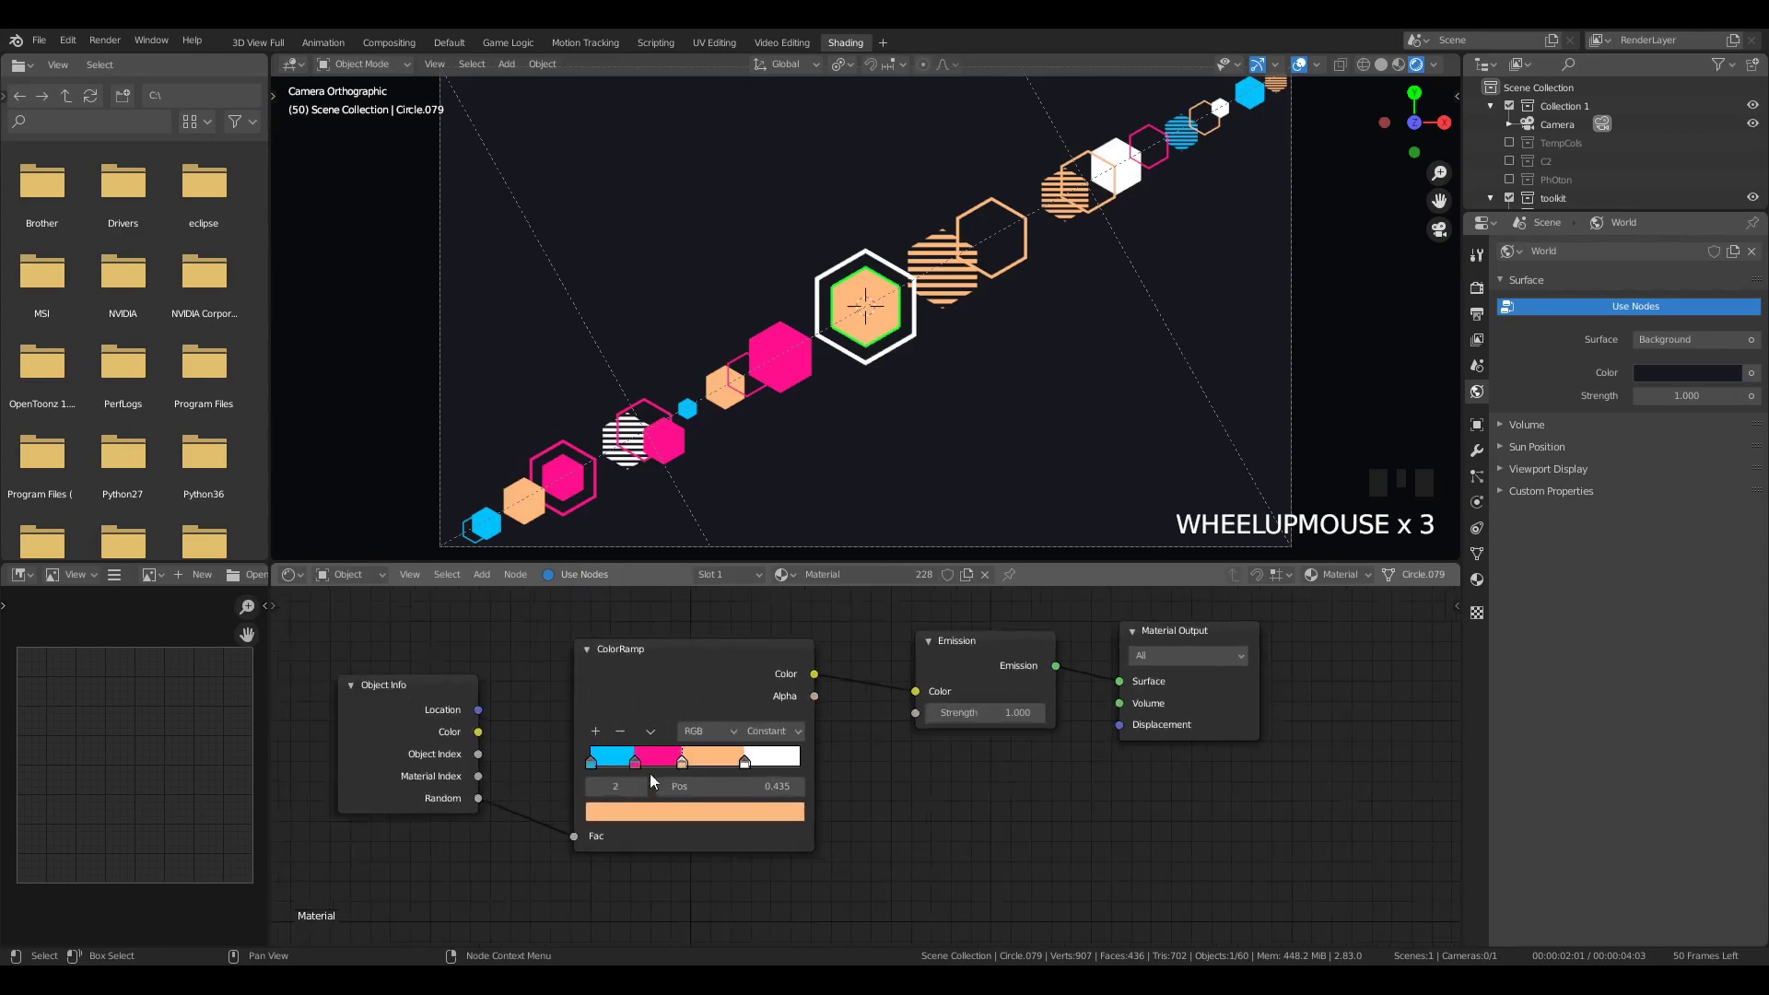
pyautogui.click(746, 763)
pyautogui.moveTo(750, 764); pyautogui.dragTo(712, 764)
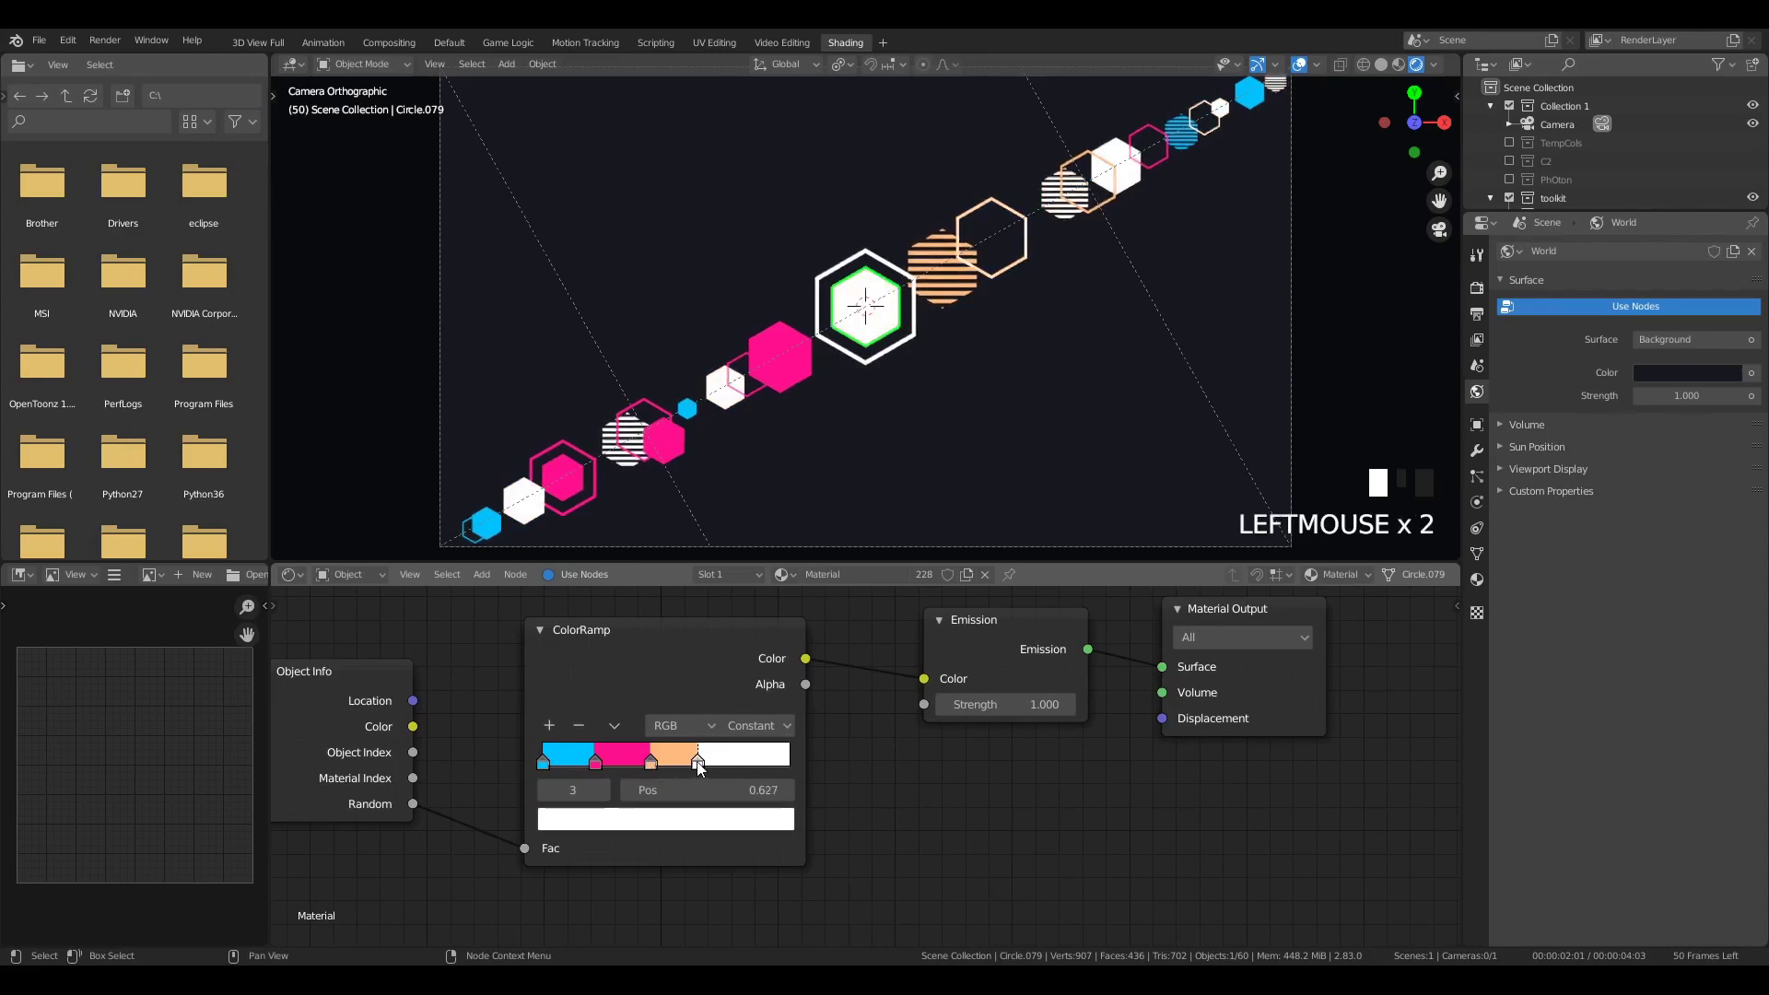
pyautogui.moveTo(609, 770); pyautogui.dragTo(668, 772)
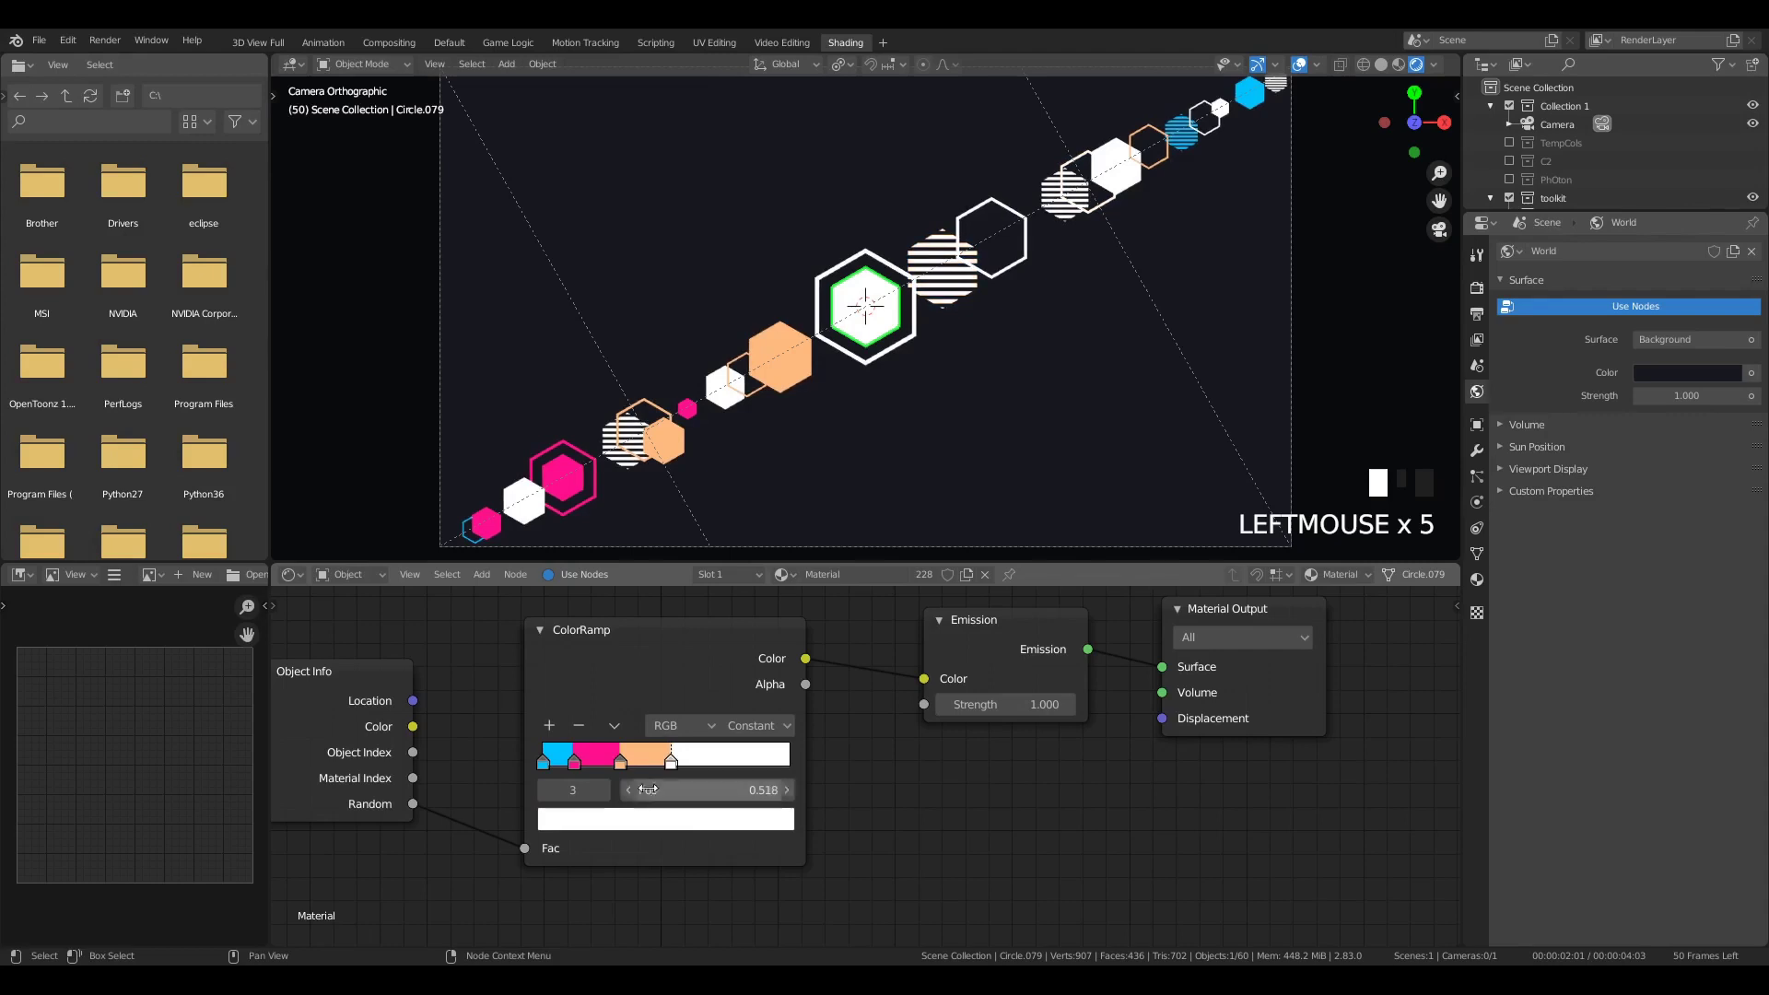
# Step: Recolour the ColorRamp's orange stop to a golden yellow with hue 0.123, saturation 0.592 and value 1
pyautogui.click(620, 761)
pyautogui.click(651, 820)
pyautogui.click(597, 615)
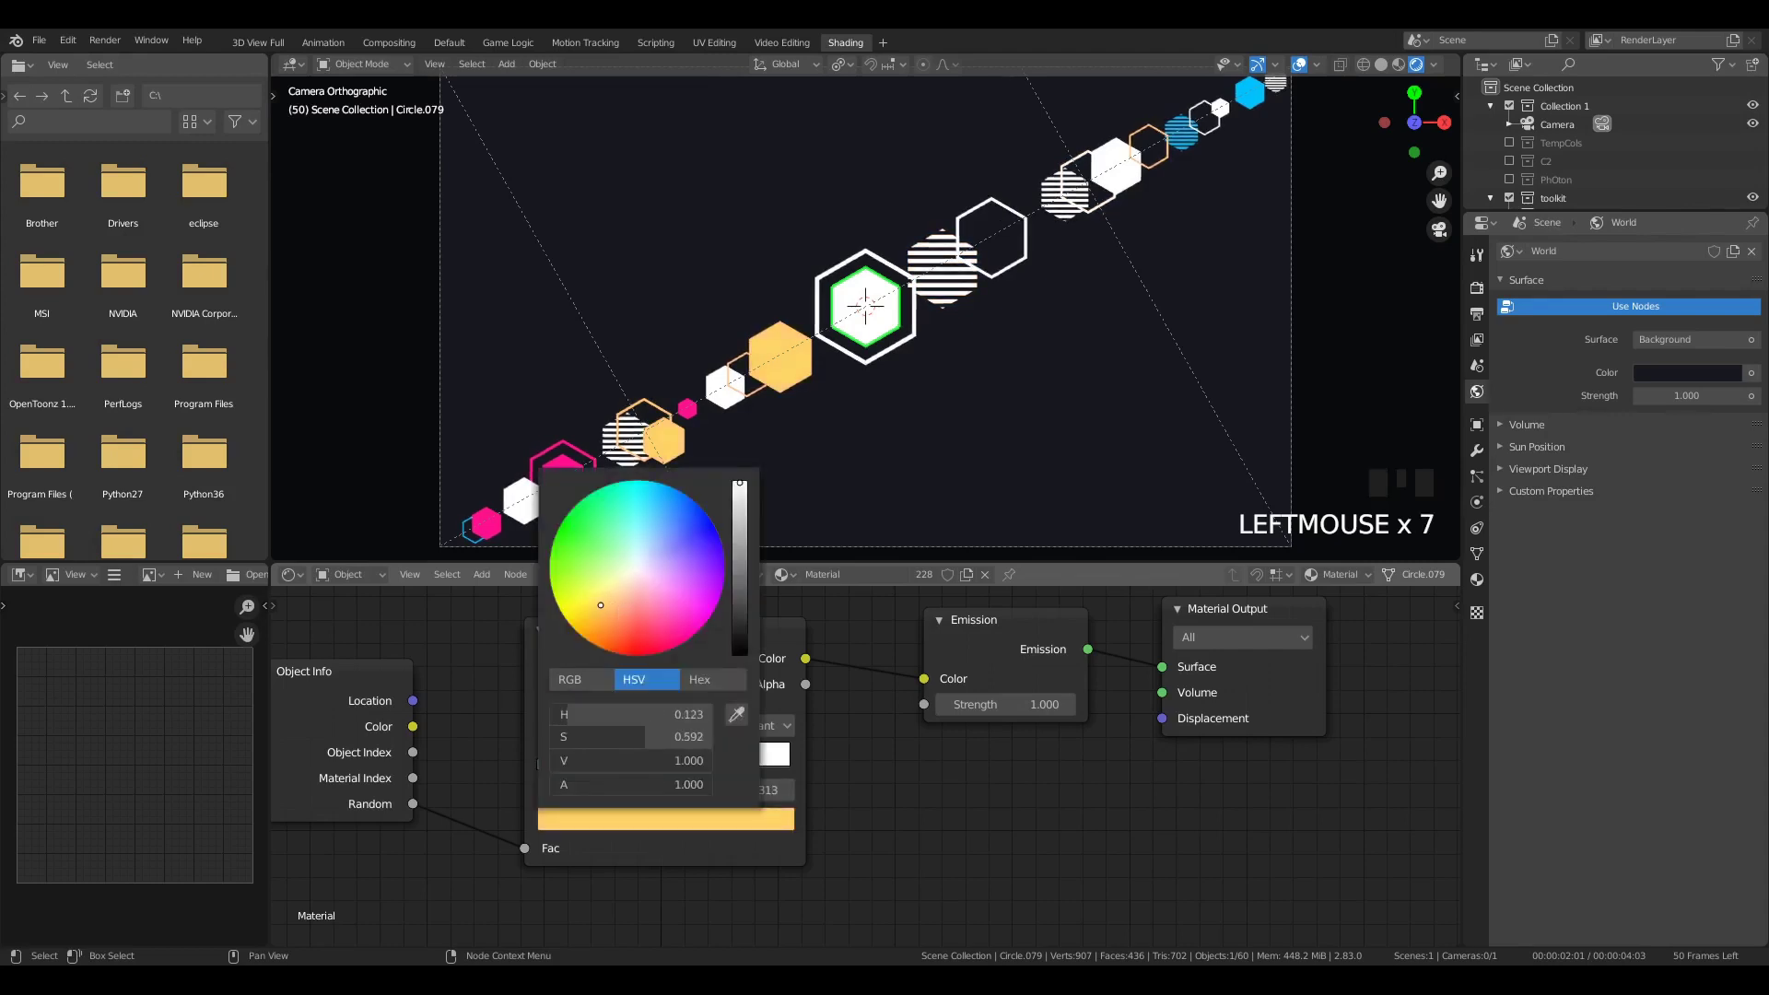
pyautogui.scroll(-2, 912, 377)
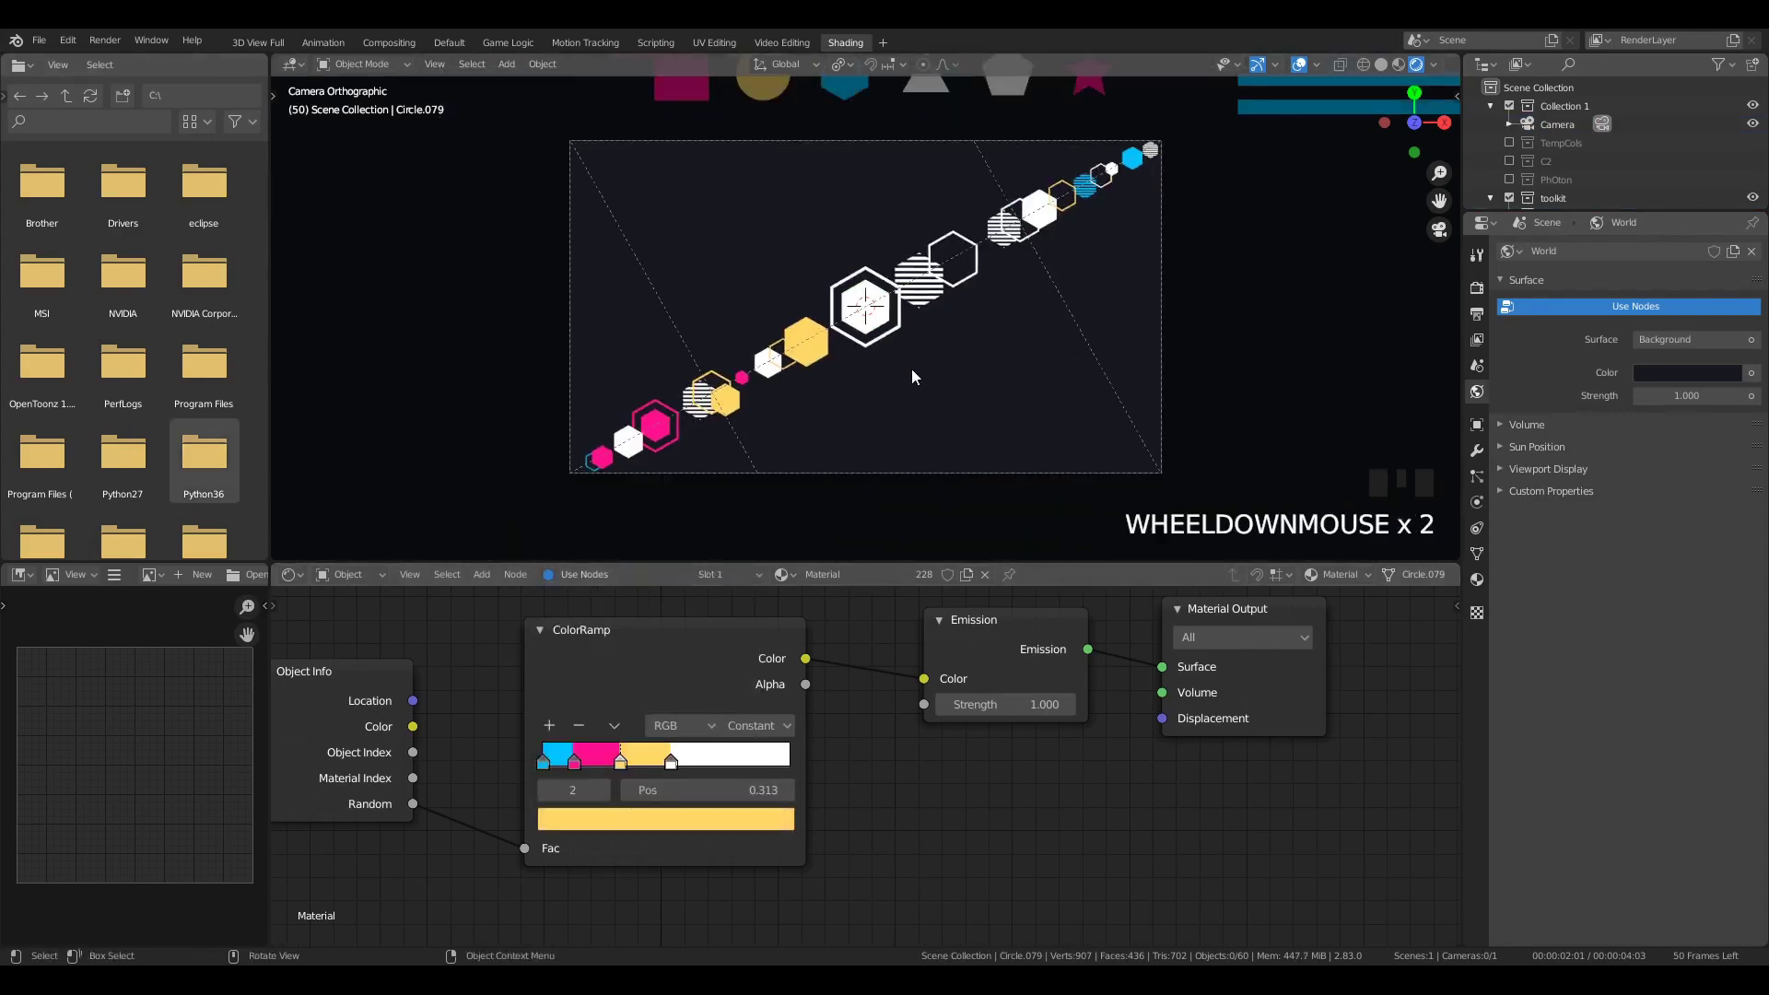
# Step: Duplicate the white stripe array from beside the toolkit shapes and place the copy across the camera frame
pyautogui.scroll(-4, 926, 335)
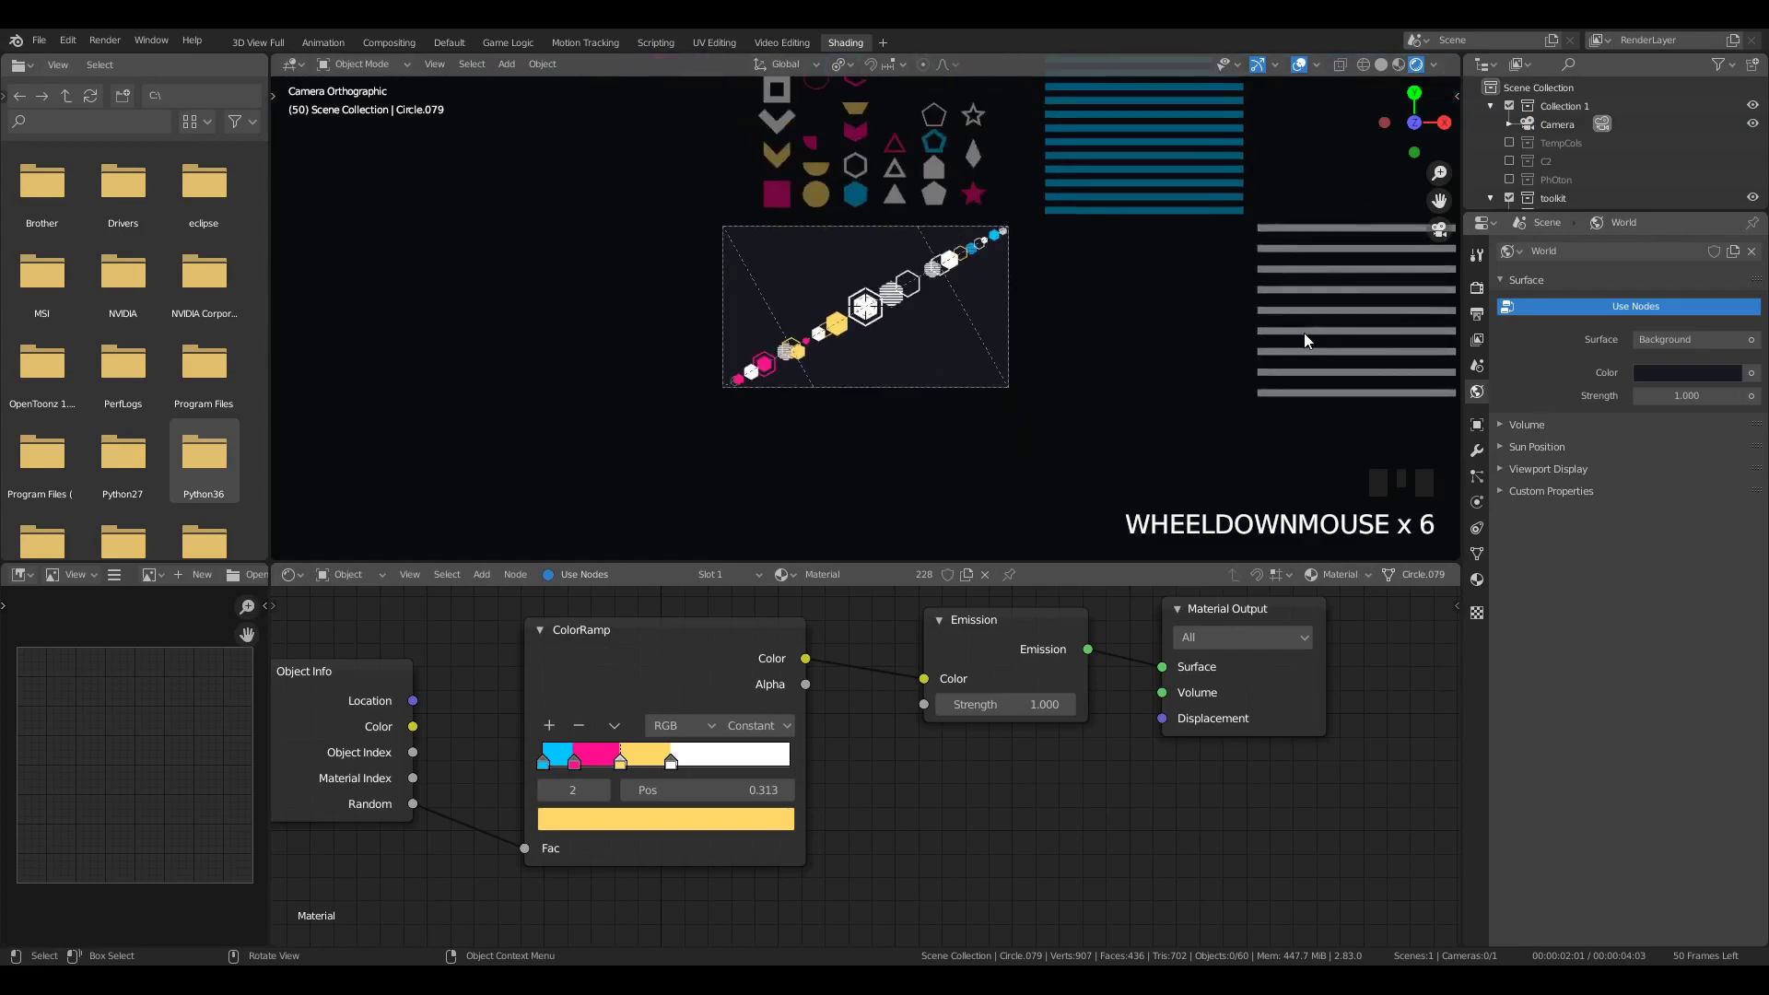
pyautogui.click(1419, 386)
pyautogui.hotkey('shift', 'd')
pyautogui.click(921, 402)
pyautogui.scroll(3, 921, 402)
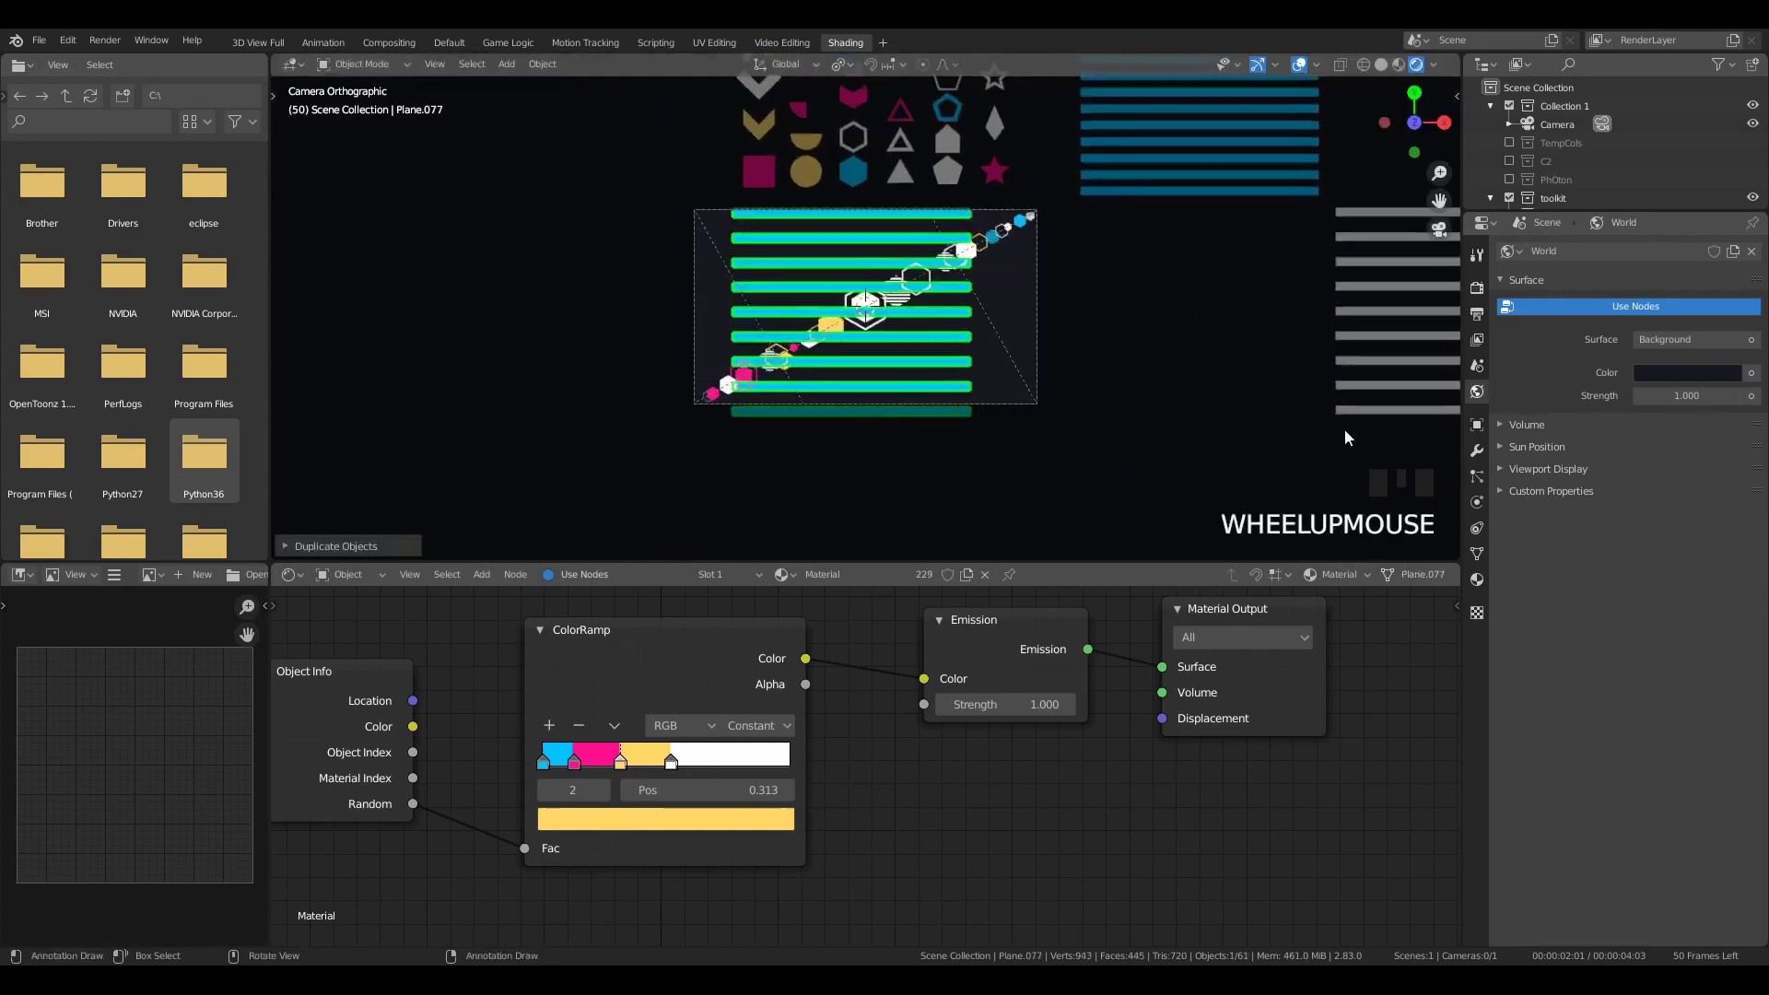
# Step: Give the duplicated stripes their own single-user material and disconnect the ColorRamp from its Emission colour
pyautogui.click(1477, 577)
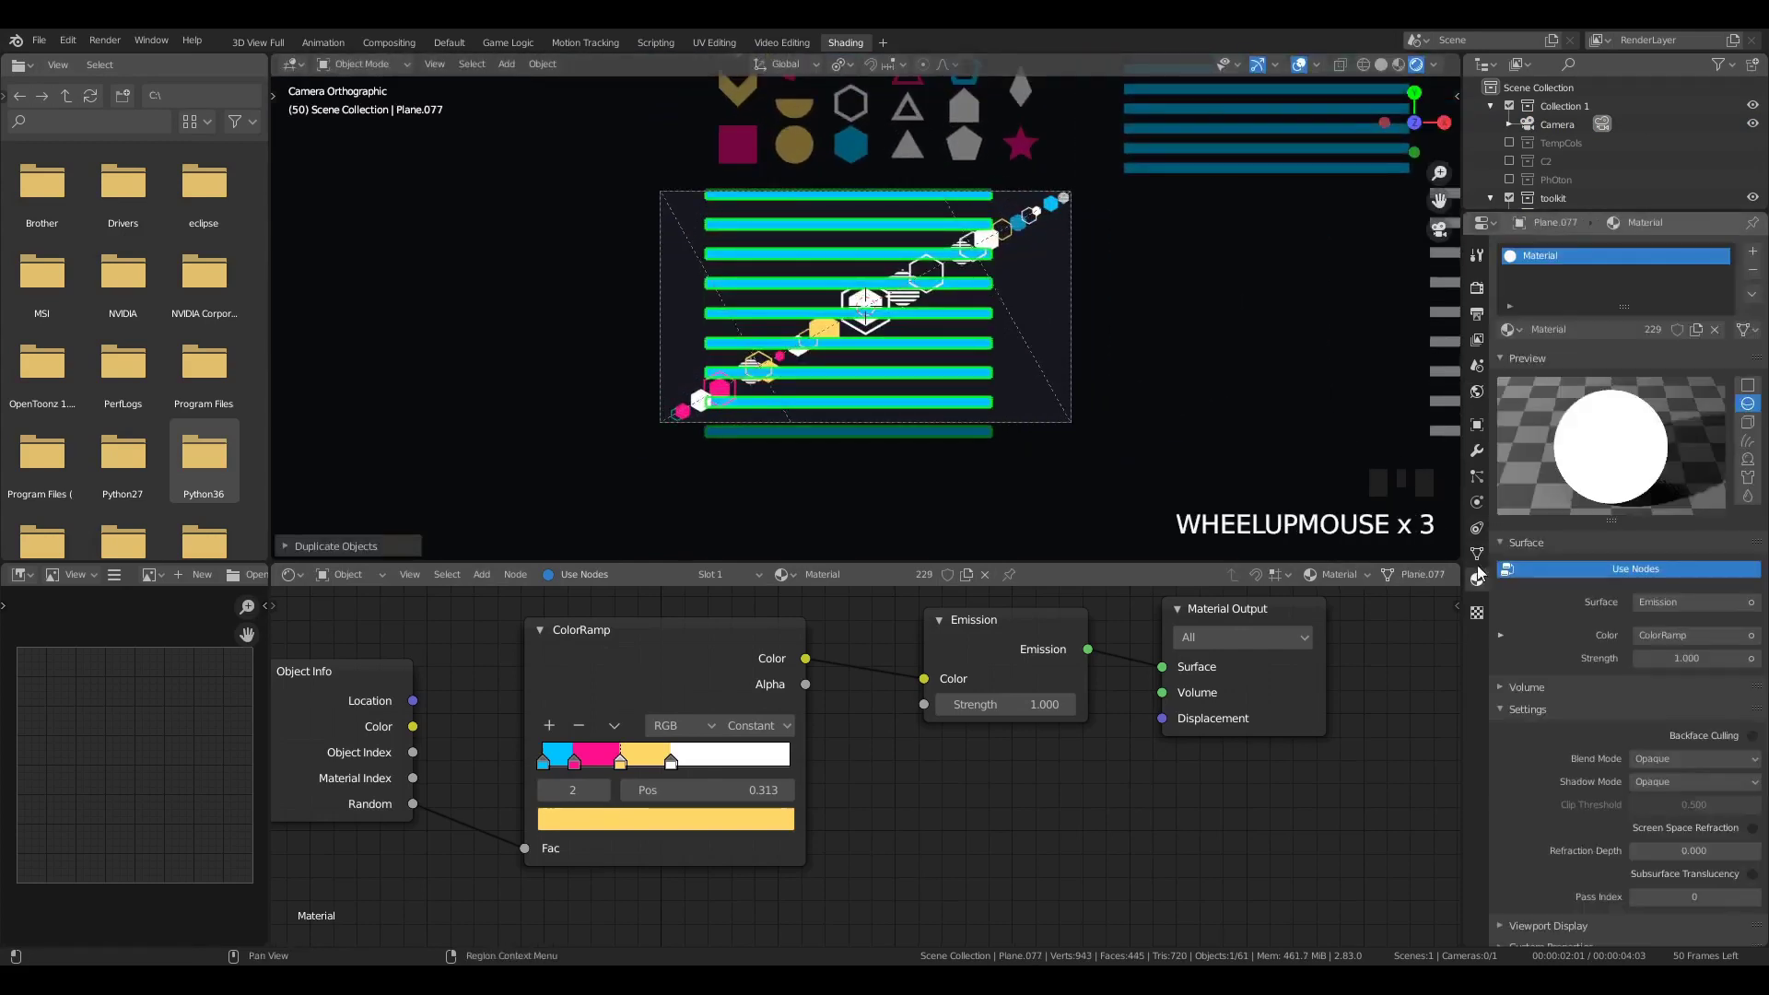
pyautogui.click(1655, 329)
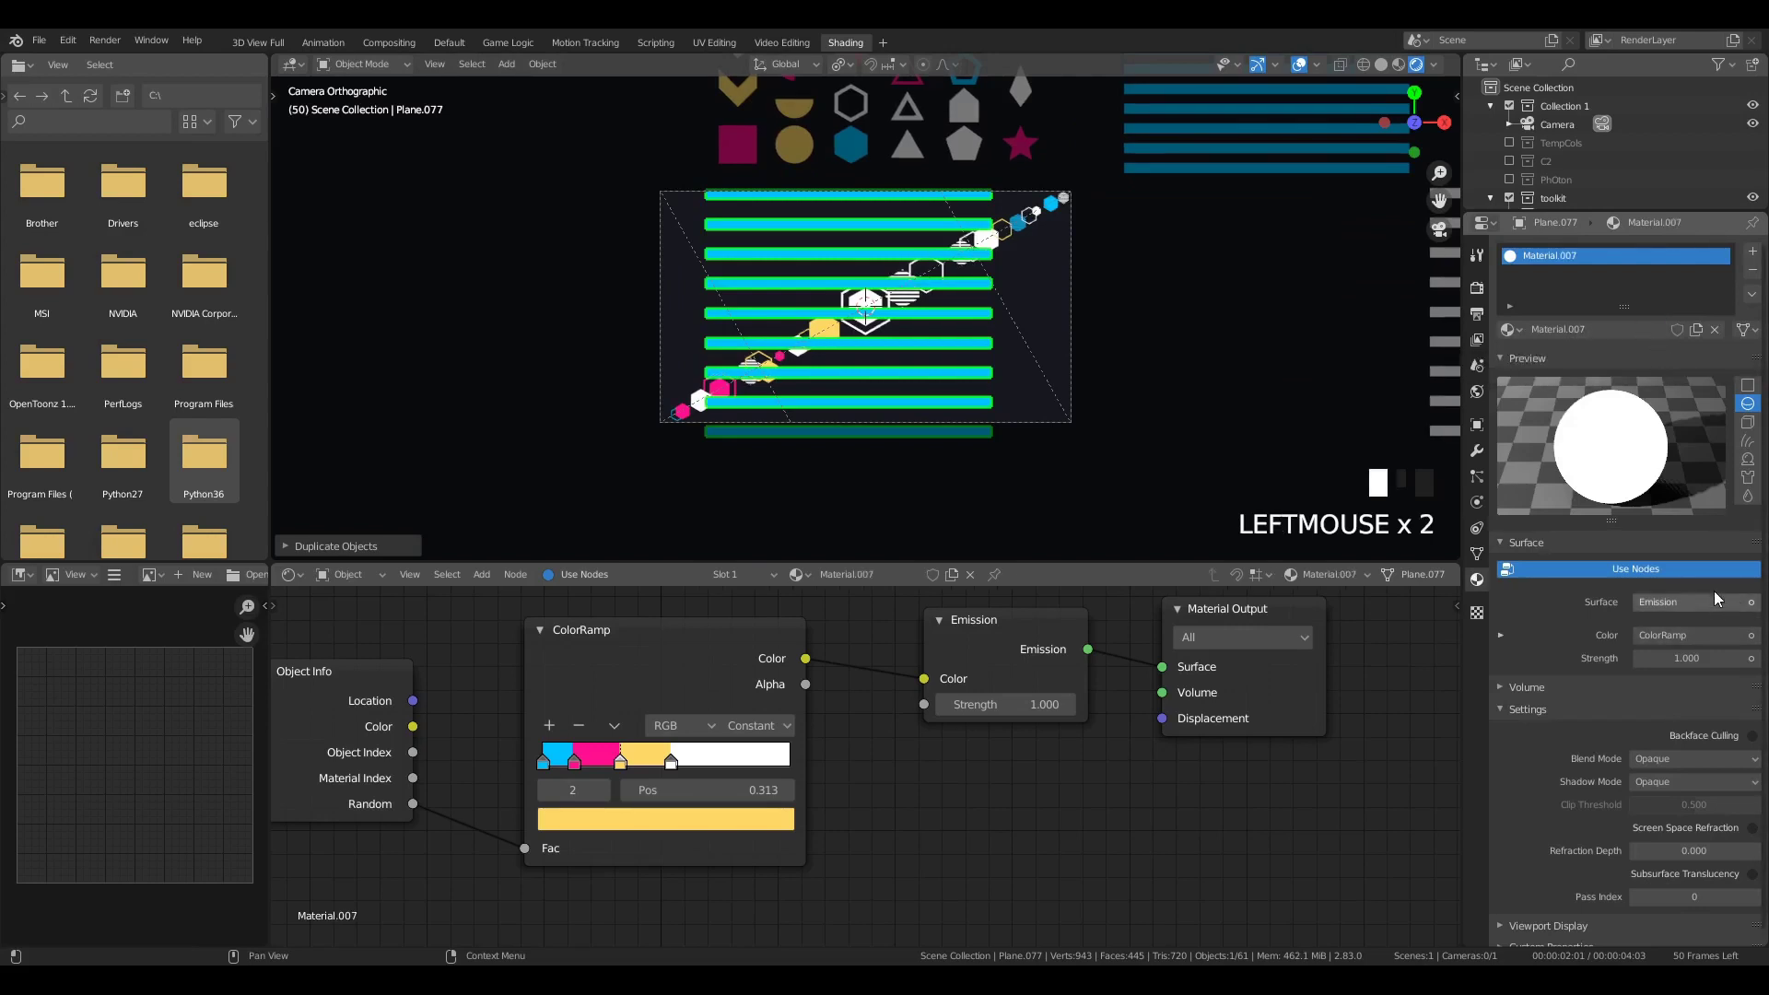
pyautogui.click(1687, 635)
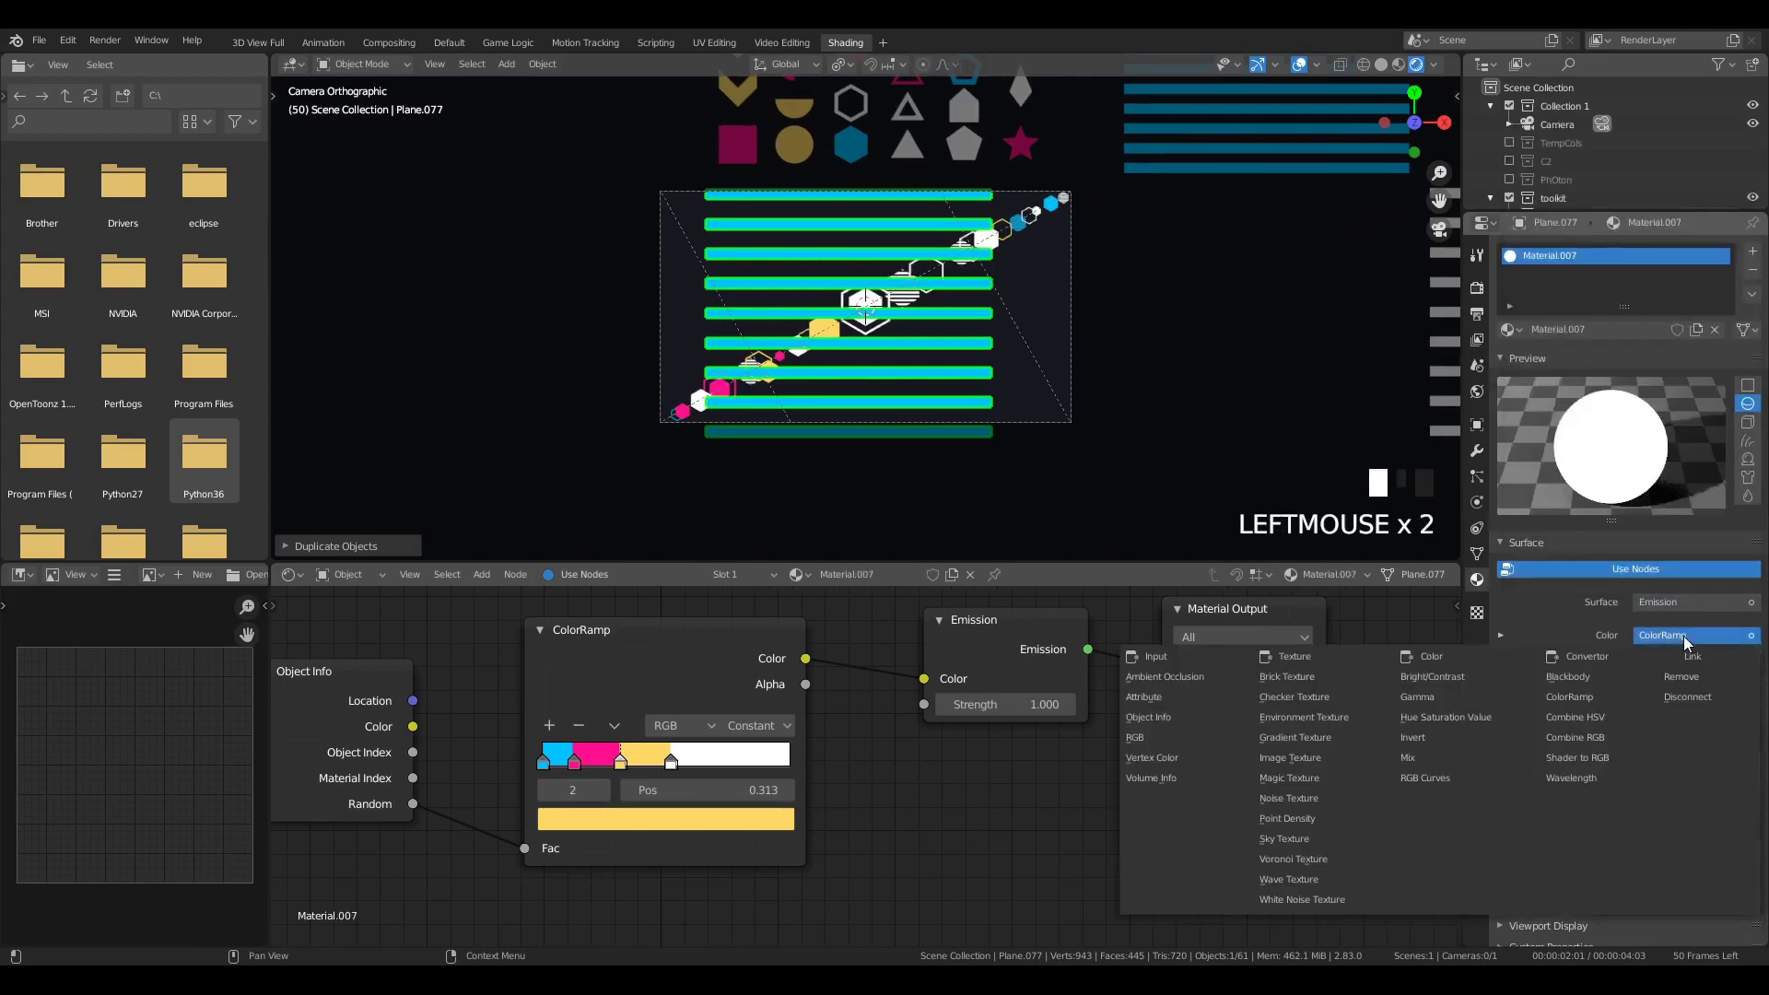
pyautogui.click(1698, 698)
pyautogui.click(1712, 639)
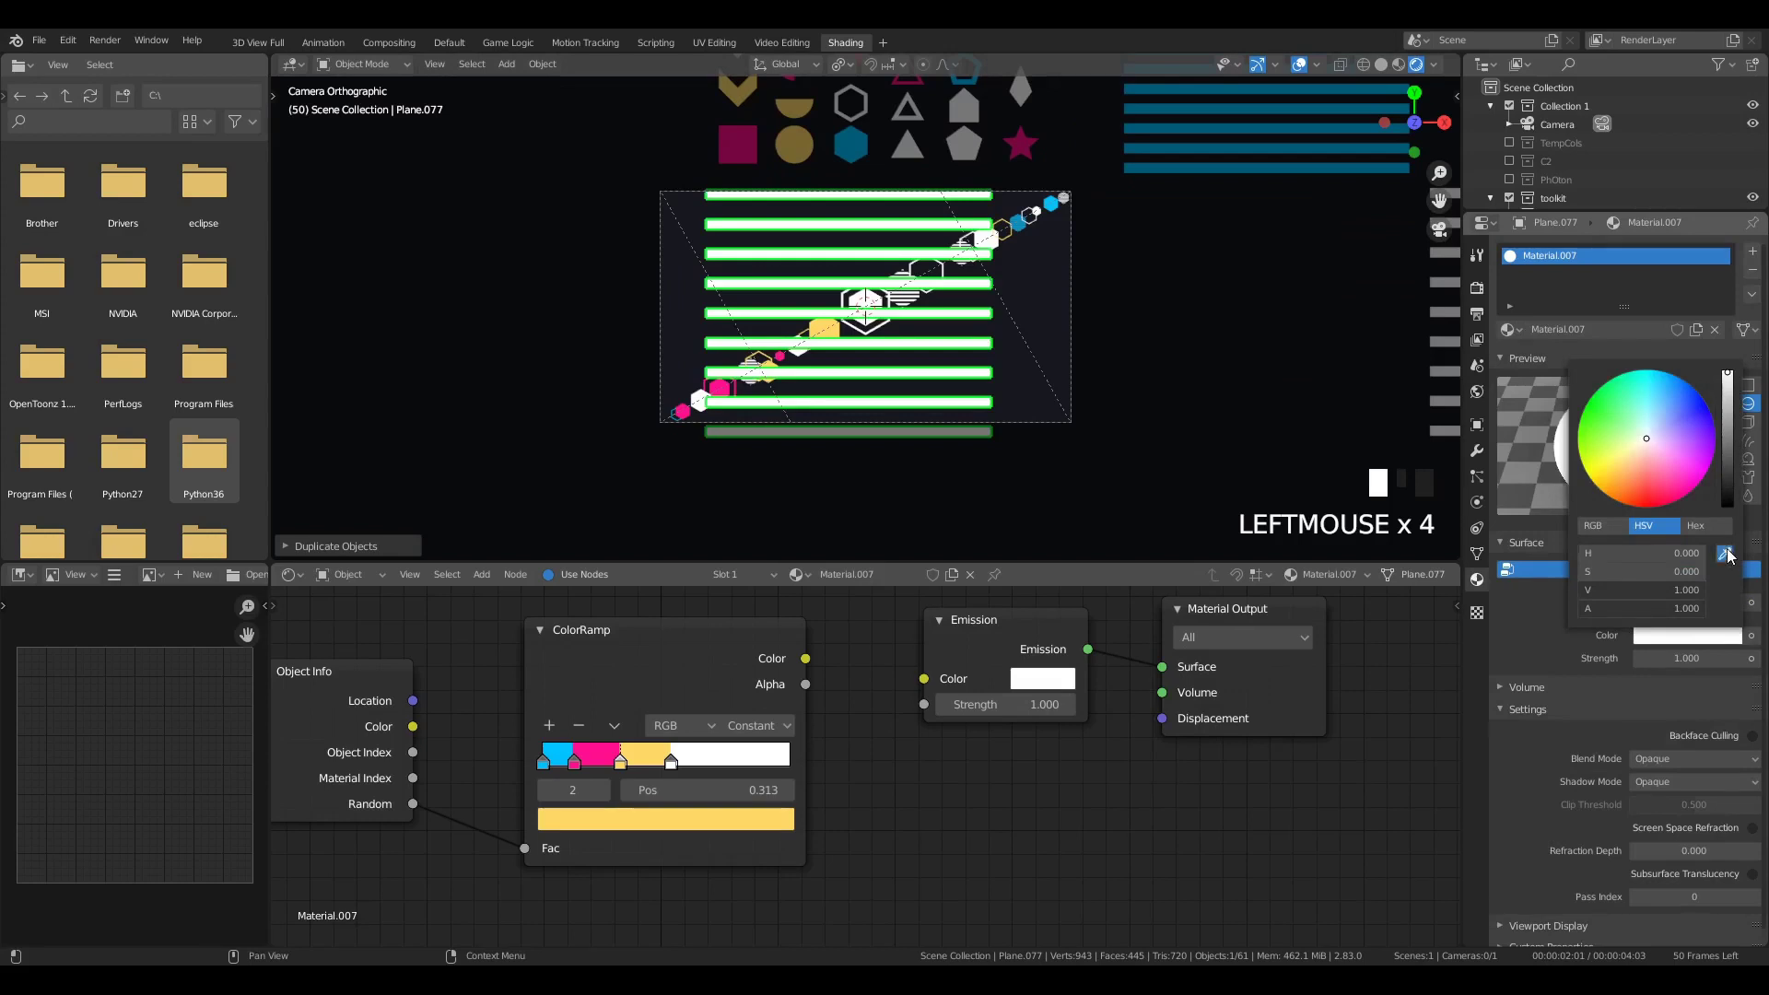
# Step: Sample the dark background as the stripes' emission colour and darken it slightly, to a value of about 0.093
pyautogui.click(1723, 552)
pyautogui.click(1023, 336)
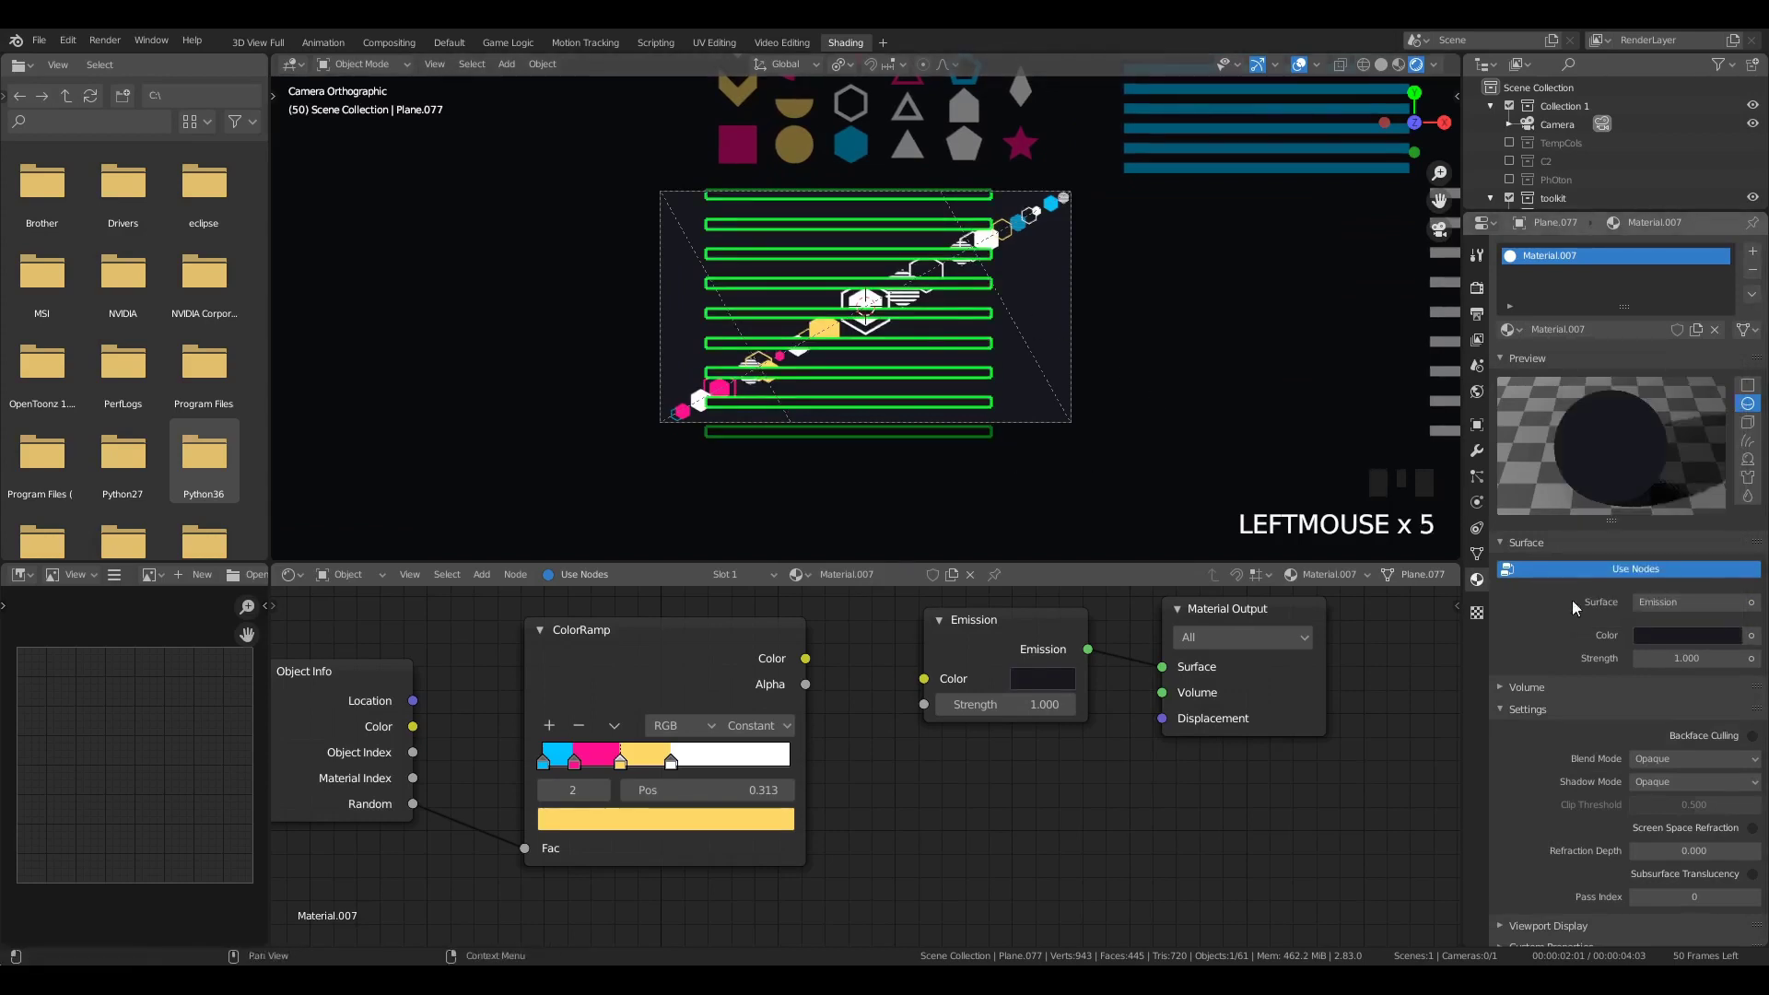
pyautogui.click(1655, 638)
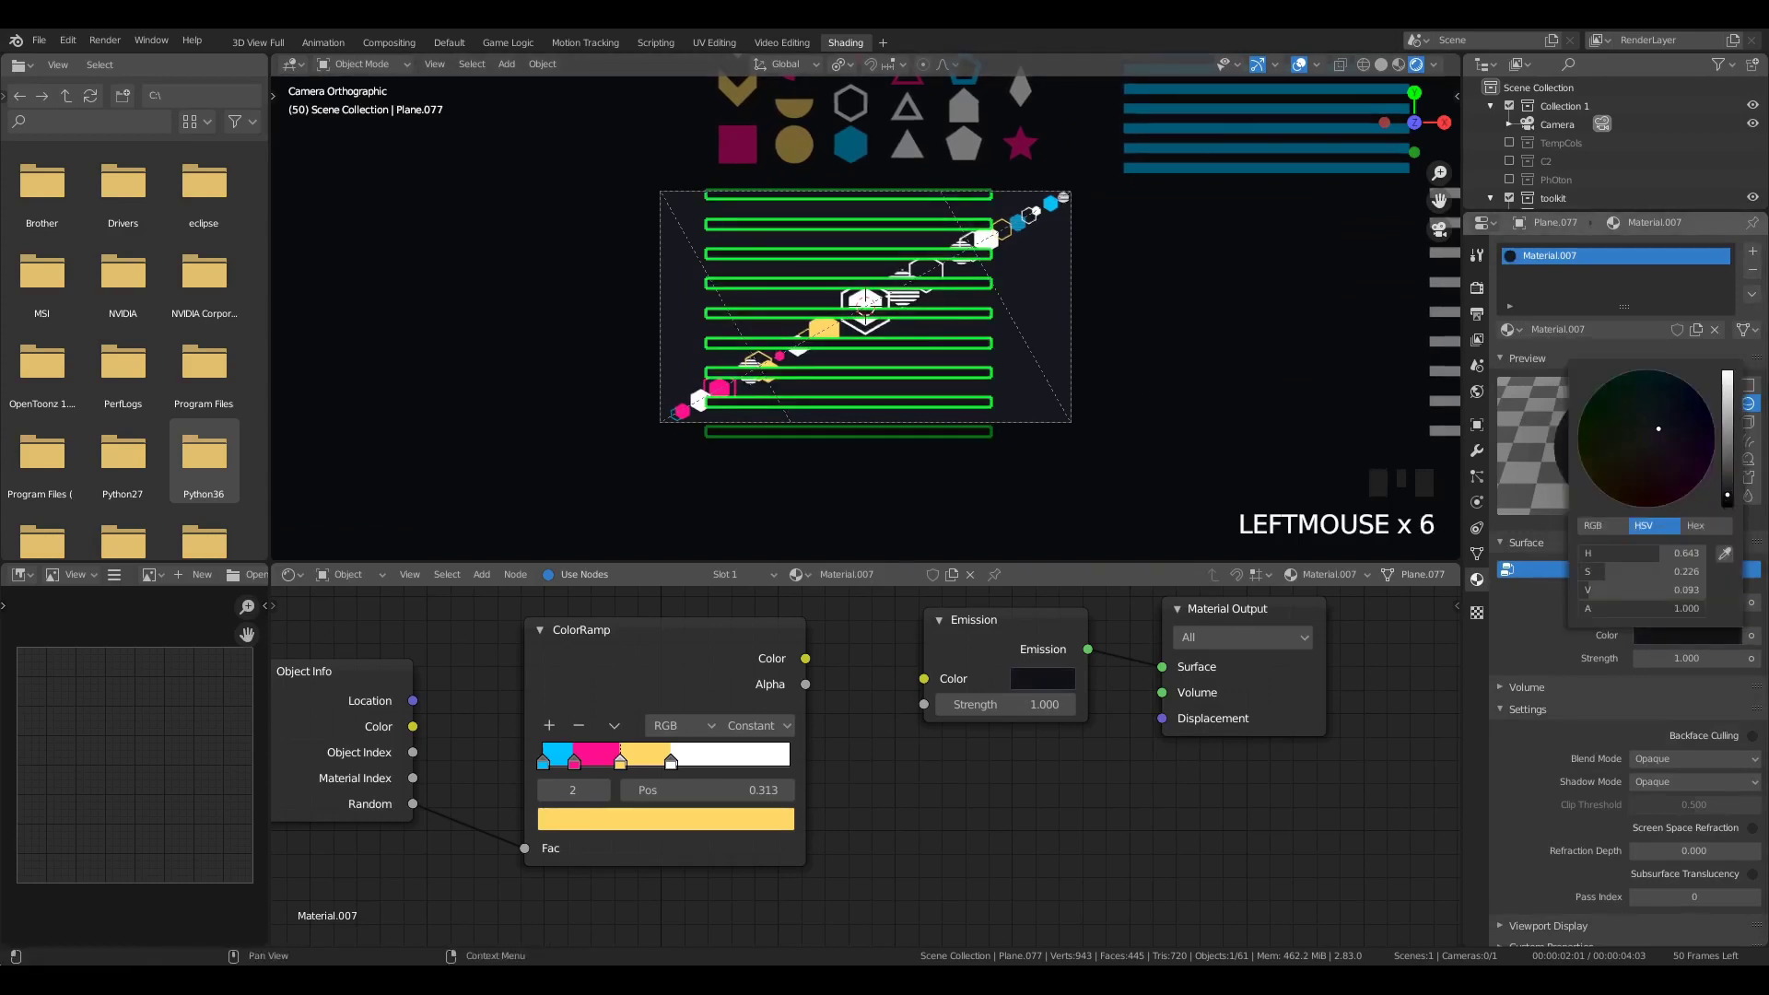
# Step: Rotate the dark stripes to a diagonal, resize them and move them toward the camera frame's lower-right half
pyautogui.press('r')
pyautogui.click(1060, 368)
pyautogui.press('s')
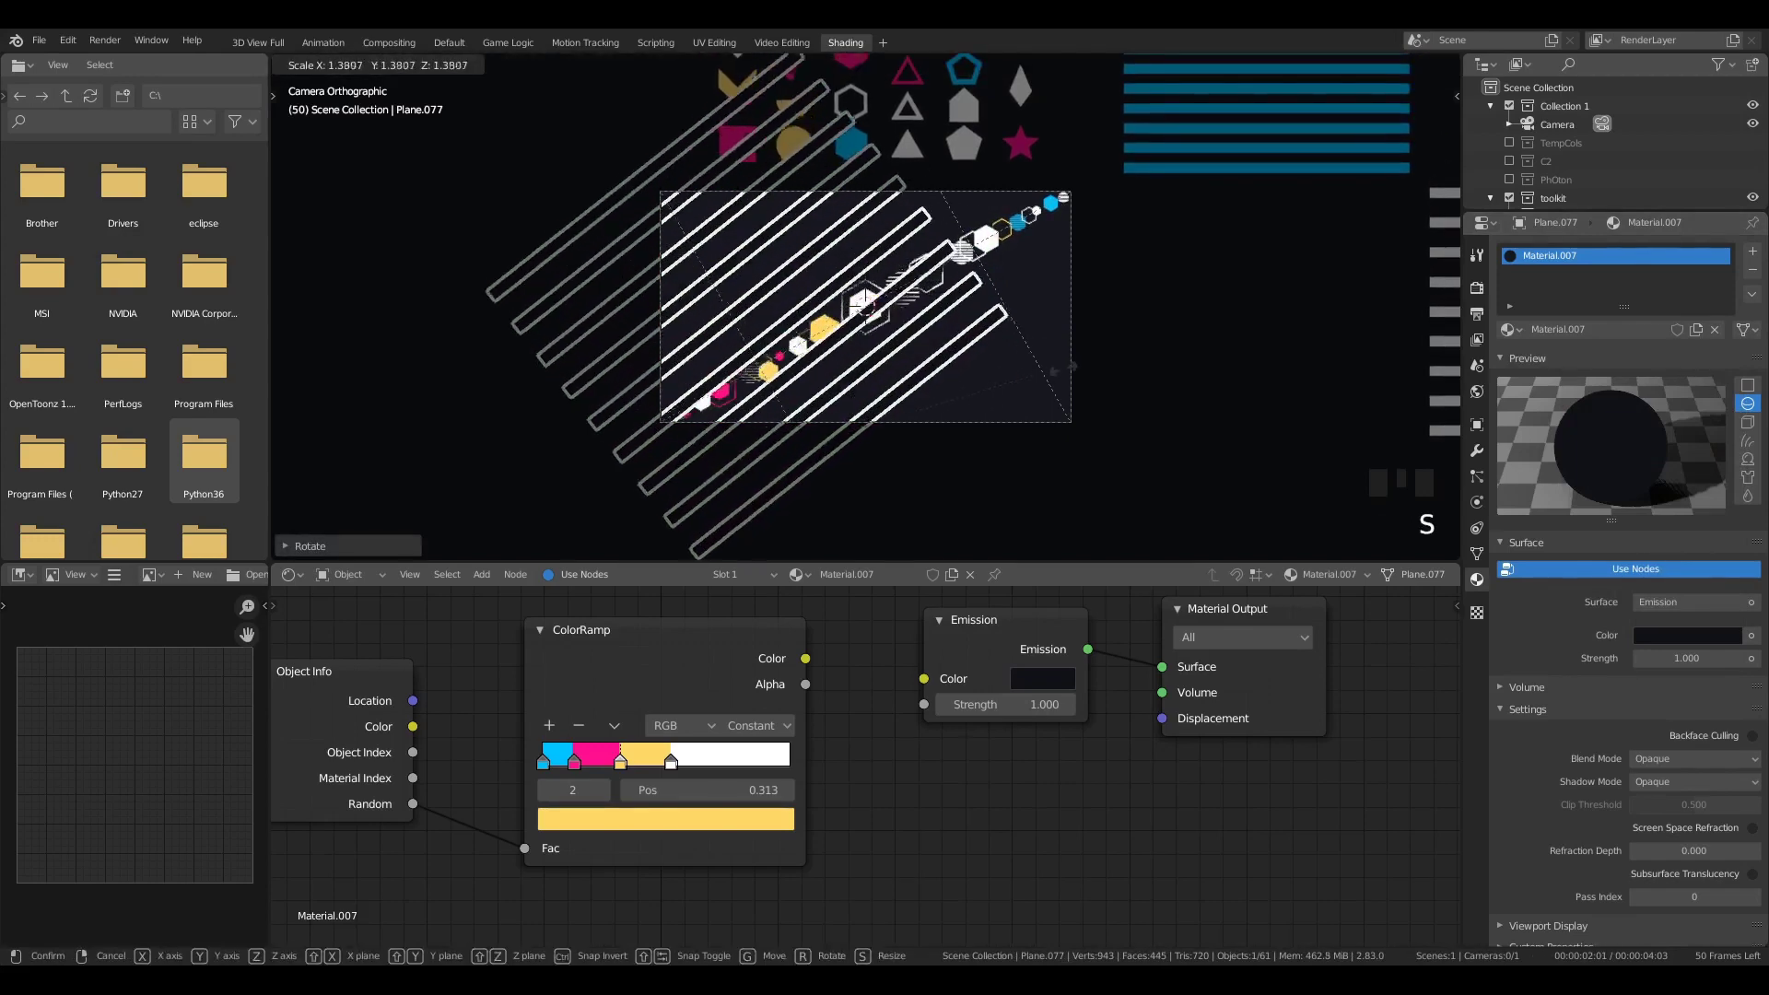
pyautogui.click(1058, 370)
pyautogui.press('g')
pyautogui.click(1179, 452)
# Step: Adjust the size of the diagonal stripes and position them just below the hexagon row
pyautogui.press('s')
pyautogui.click(1046, 433)
pyautogui.press('g')
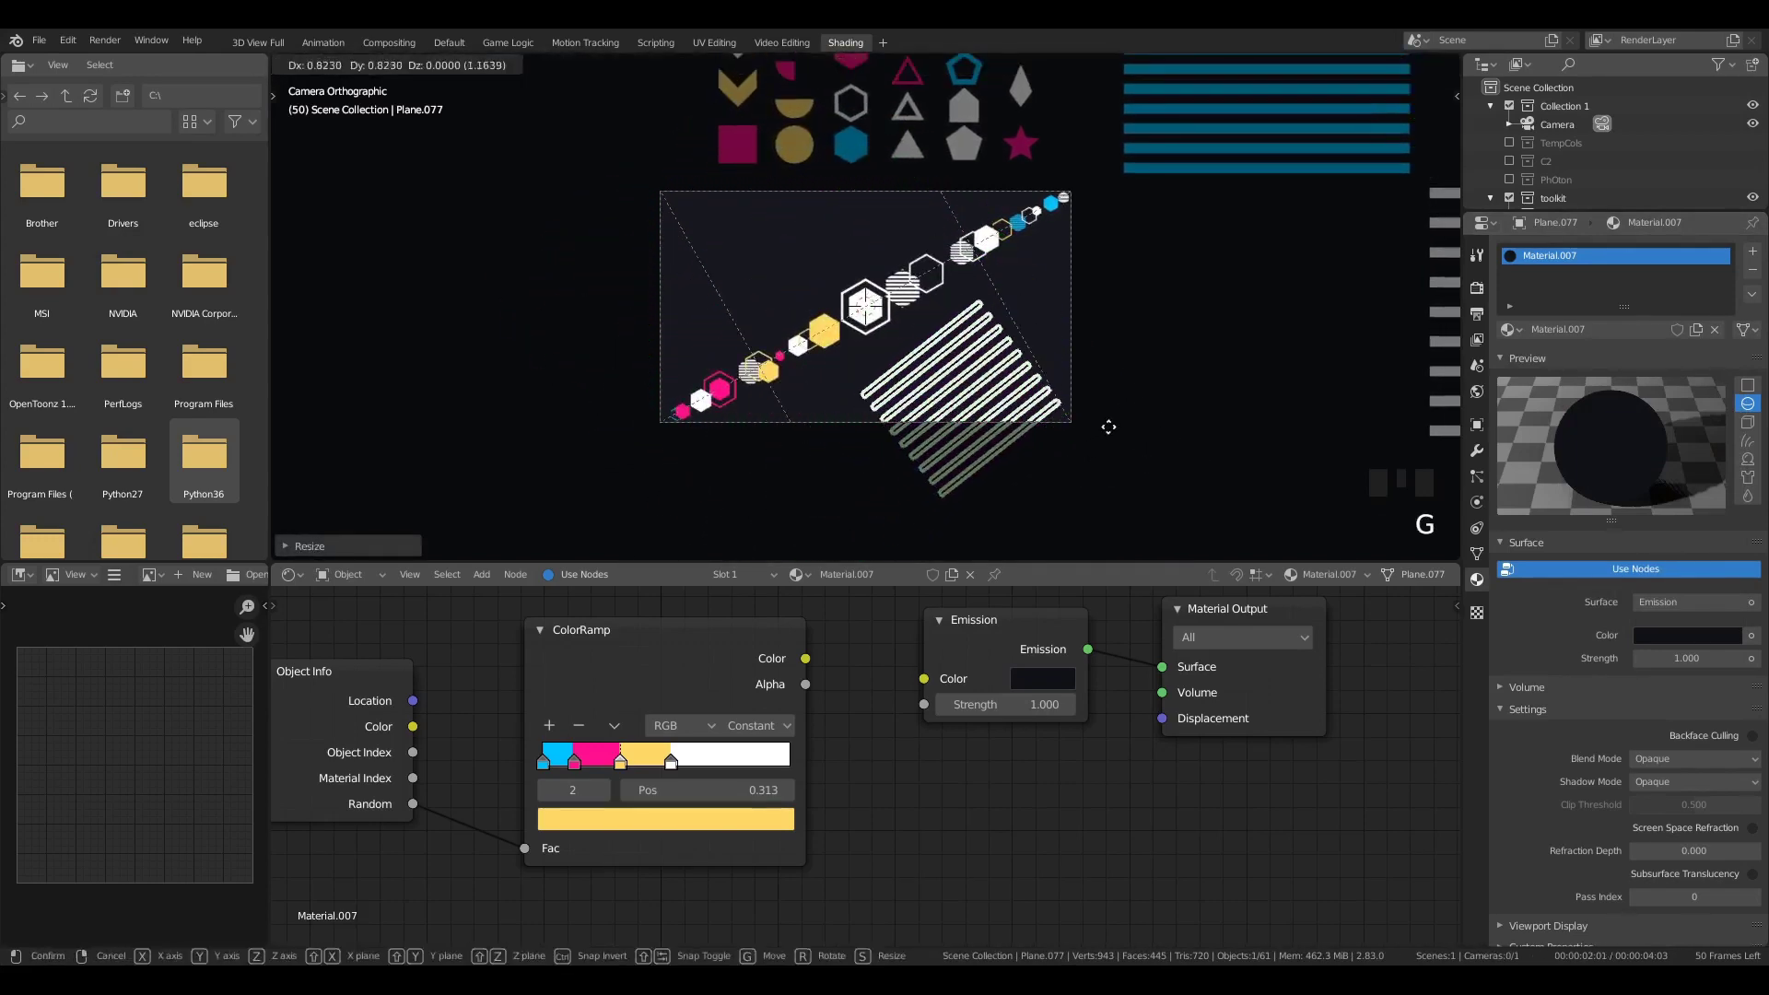
pyautogui.click(1108, 424)
pyautogui.press('s')
pyautogui.click(1179, 443)
pyautogui.press('g')
pyautogui.click(1145, 412)
# Step: Rotate the stripes to match the slope of the hexagon row and move their upper edge up against it
pyautogui.scroll(5, 1128, 408)
pyautogui.press('a')
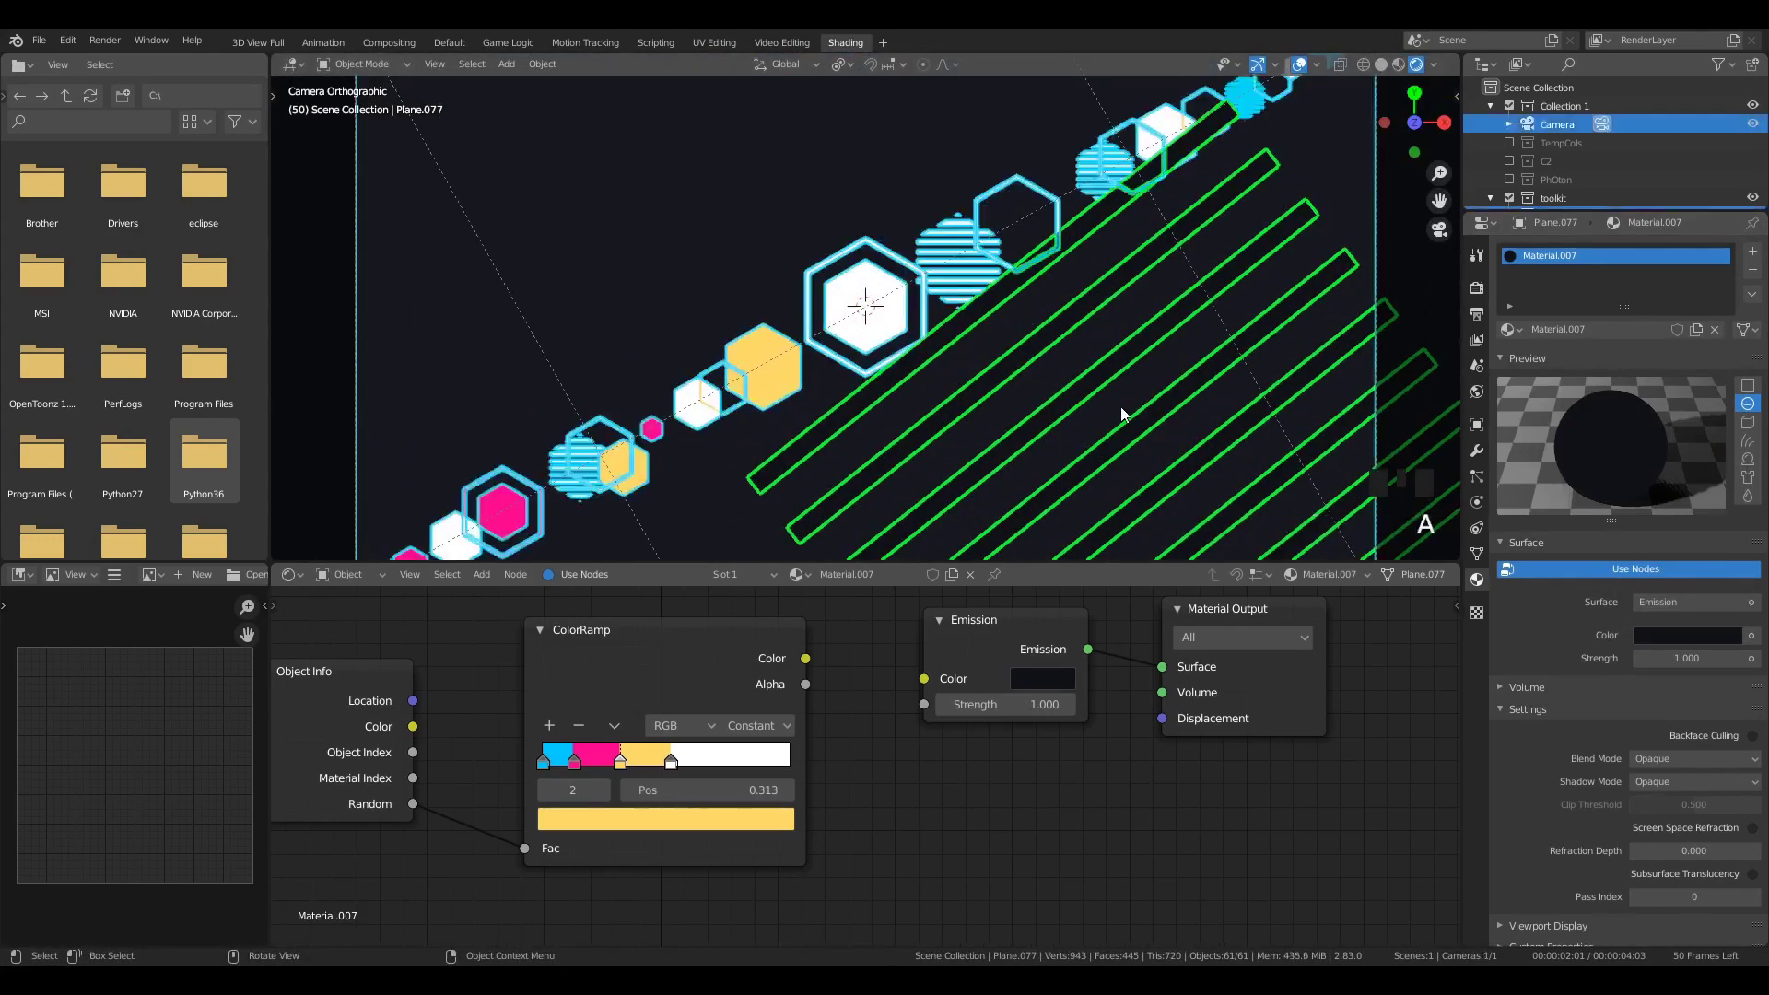
pyautogui.press('a')
pyautogui.press('a')
pyautogui.click(1052, 368)
pyautogui.press('r')
pyautogui.click(1100, 302)
pyautogui.press('g')
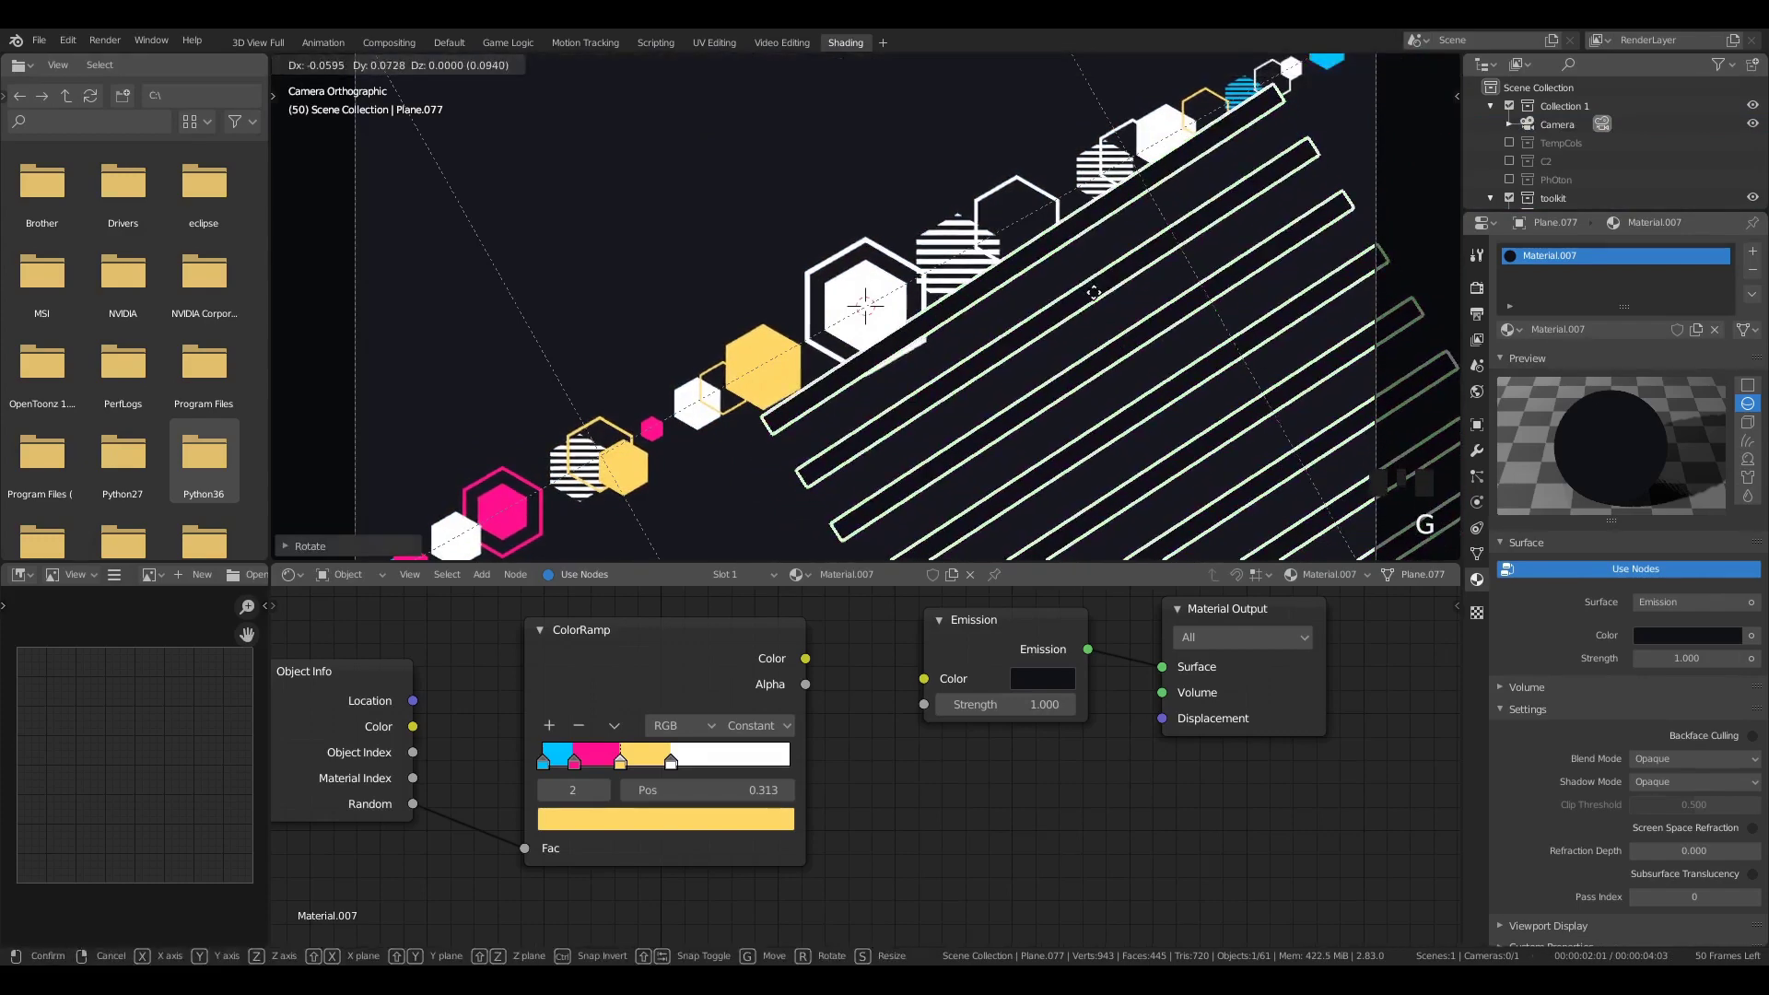
pyautogui.click(1082, 279)
pyautogui.press('g')
pyautogui.click(1030, 152)
# Step: Move the stripes along the Z axis behind the hexagons and check their layering in the camera view with the selection cleared
pyautogui.moveTo(1031, 152); pyautogui.dragTo(1058, 176, button='middle')
pyautogui.scroll(-4, 1058, 176)
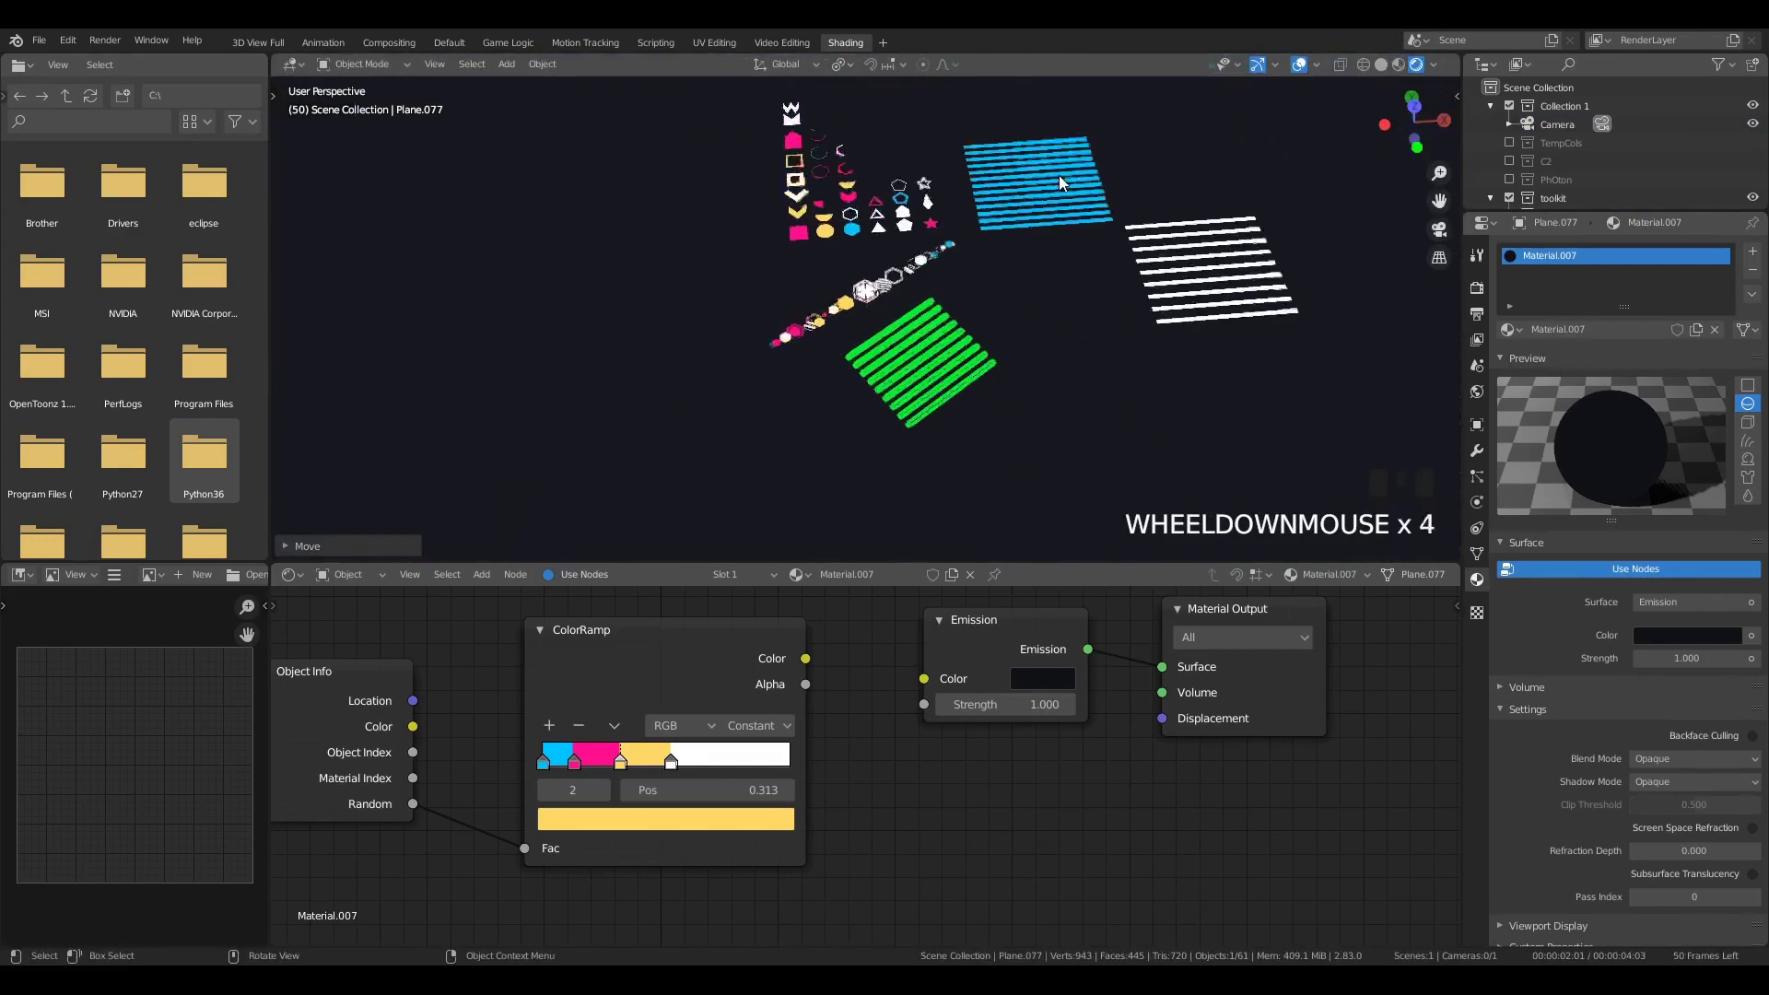
pyautogui.press('g')
pyautogui.press('z')
pyautogui.press('KP_0')
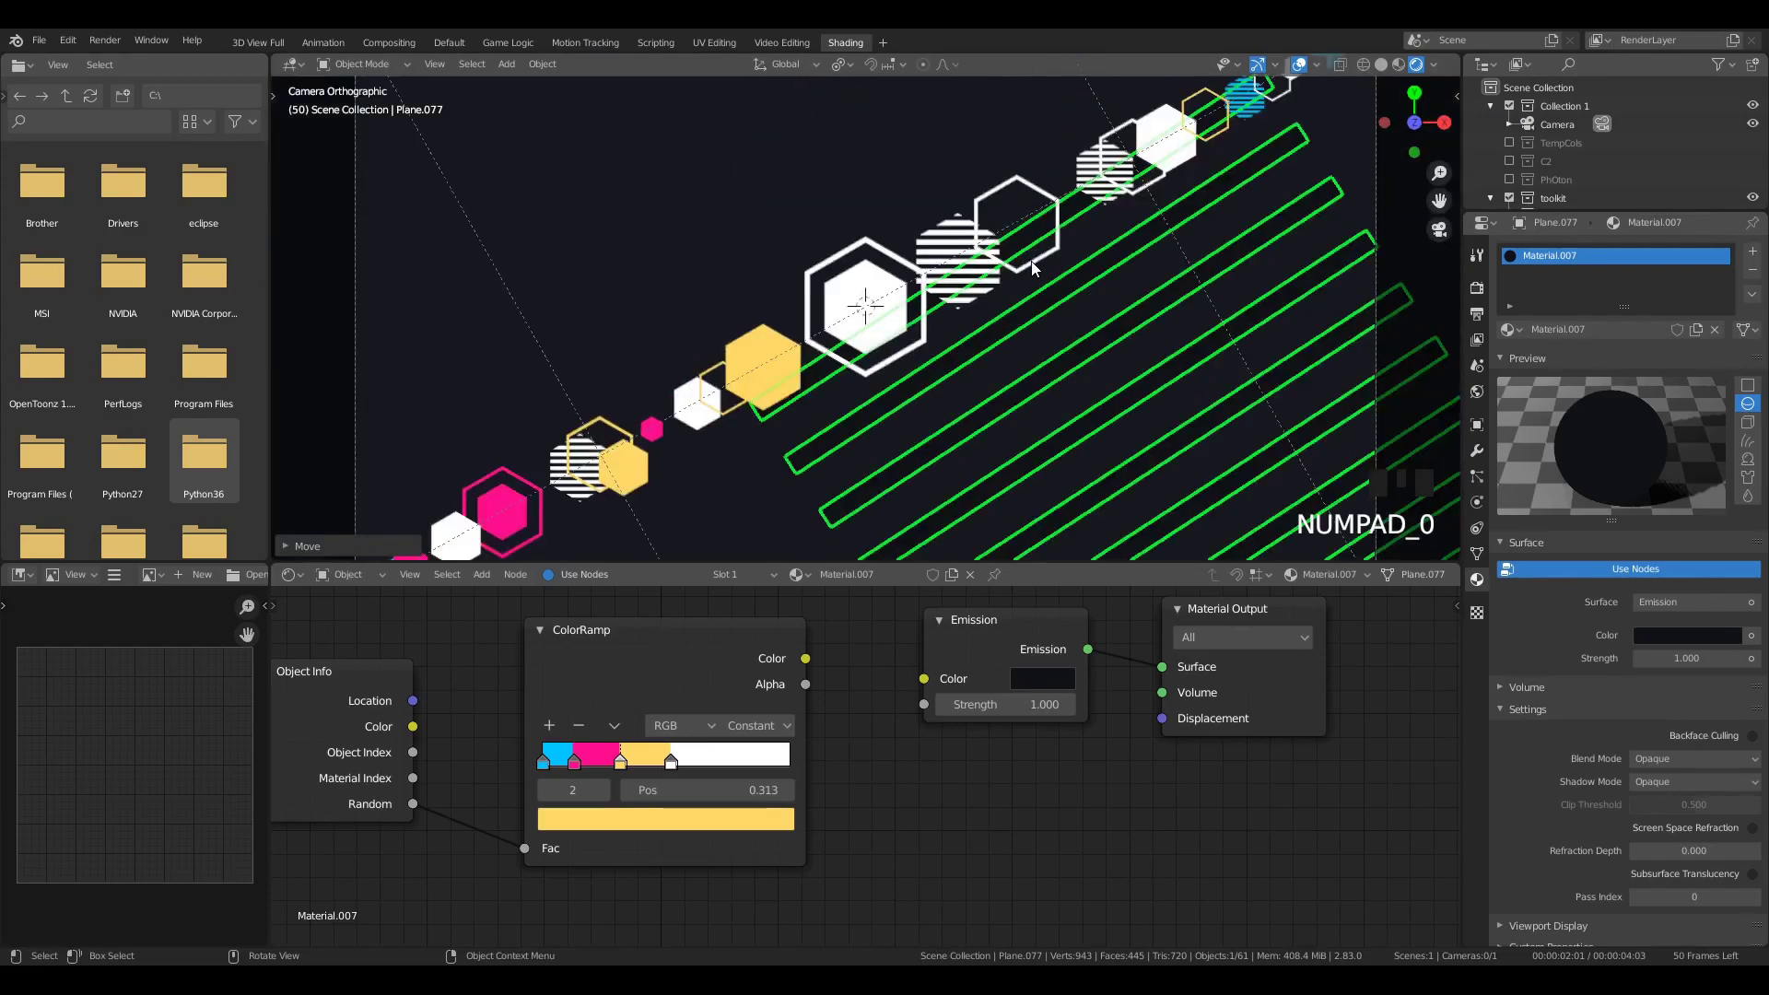
pyautogui.scroll(2, 956, 378)
pyautogui.press('a')
pyautogui.press('a')
pyautogui.press('a')
# Step: Enlarge the diagonal stripes well beyond the camera frame and shift them to fill its lower-right half
pyautogui.scroll(-5, 1046, 423)
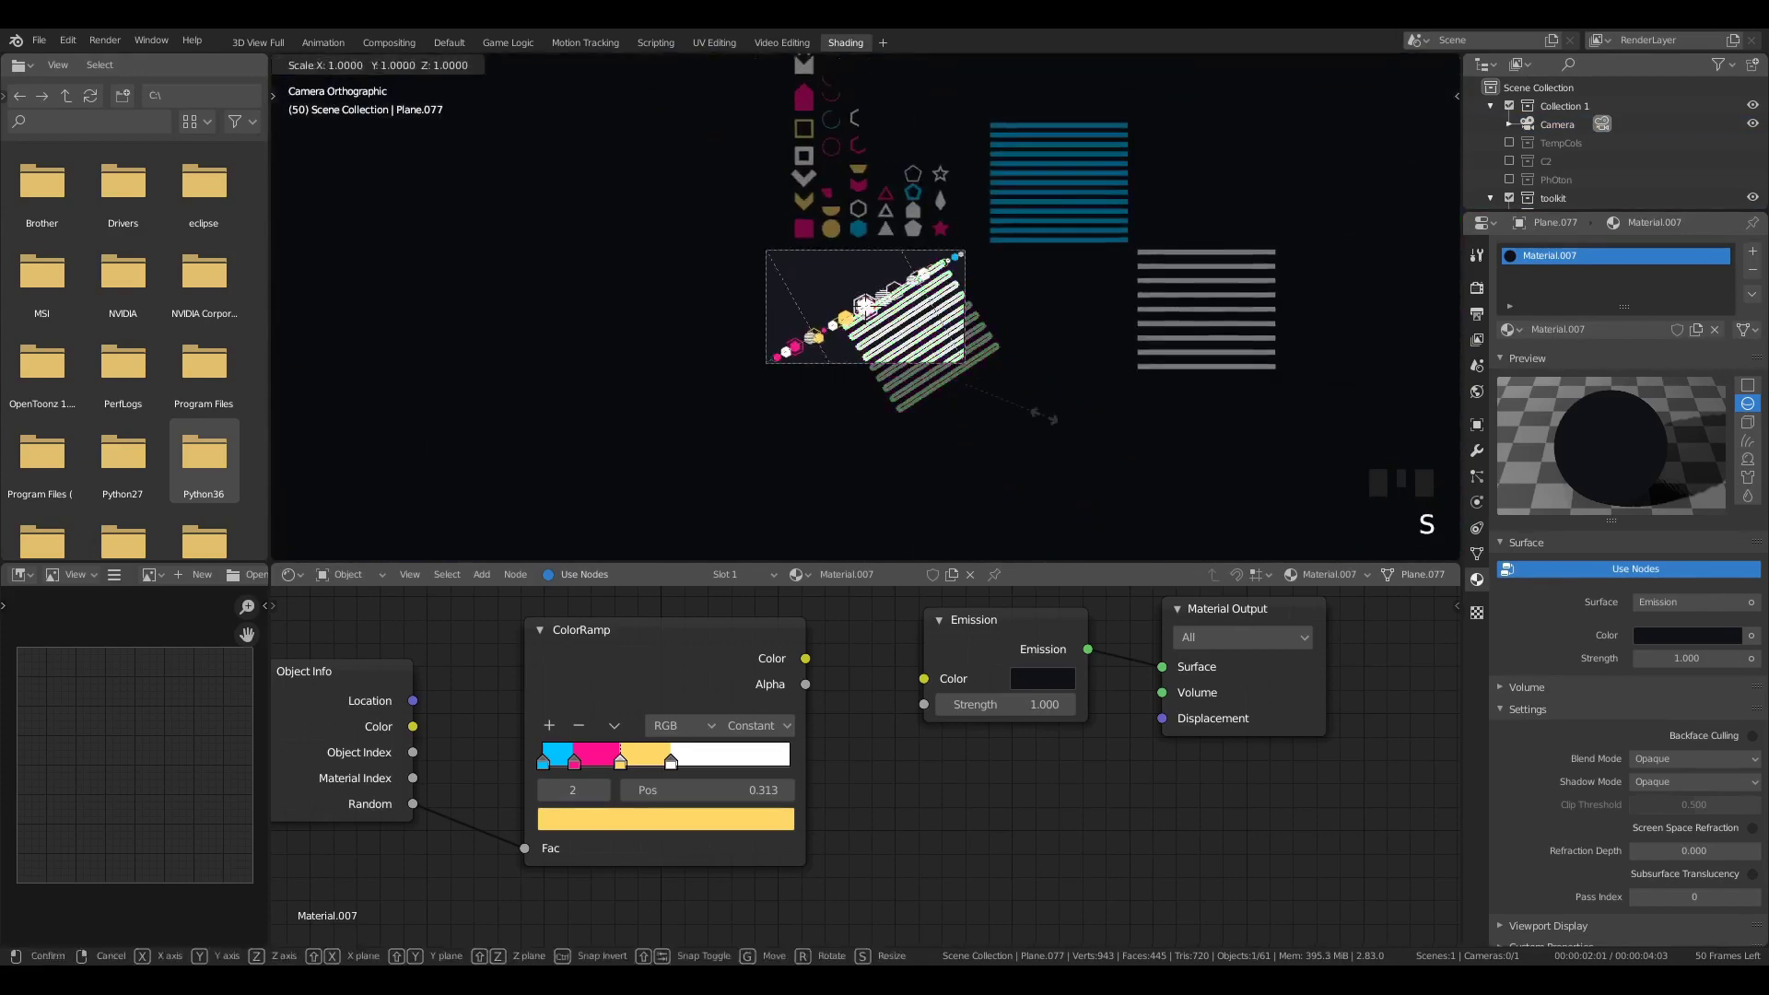
pyautogui.press('s')
pyautogui.click(1054, 445)
pyautogui.press('g')
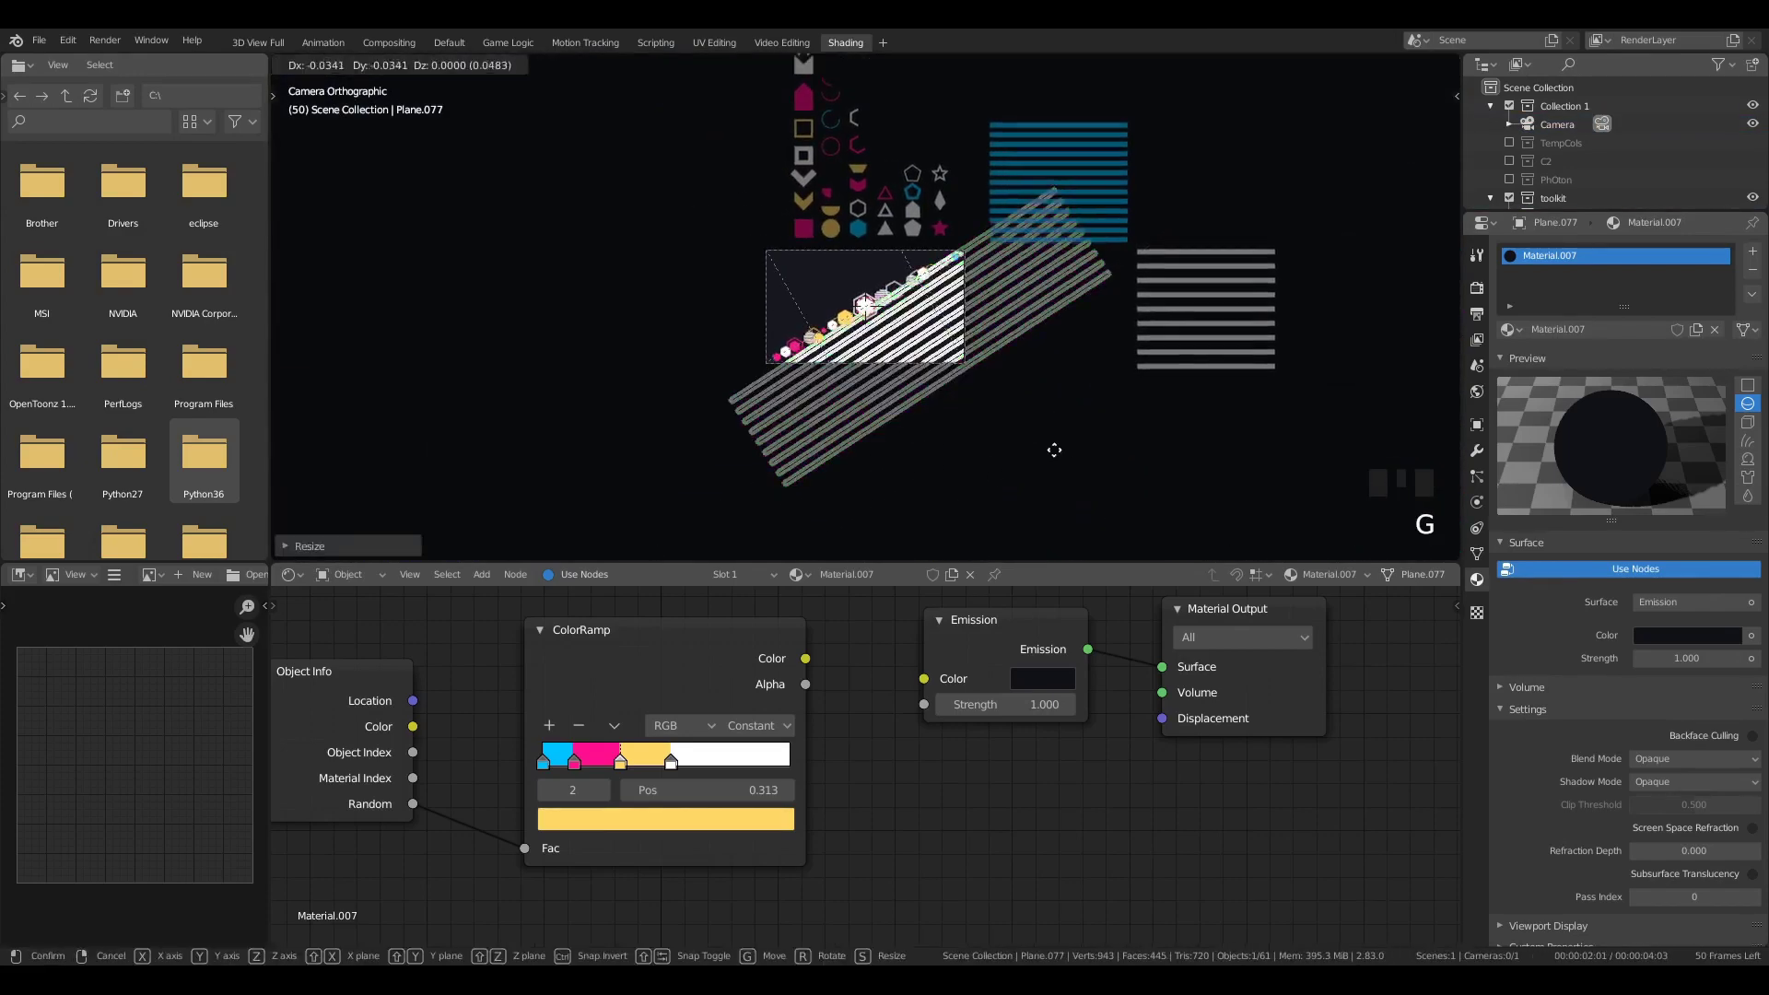
pyautogui.click(1074, 470)
# Step: Raise the stripes' Array modifier count to 23 so the pattern spans the whole camera frame
pyautogui.click(1477, 450)
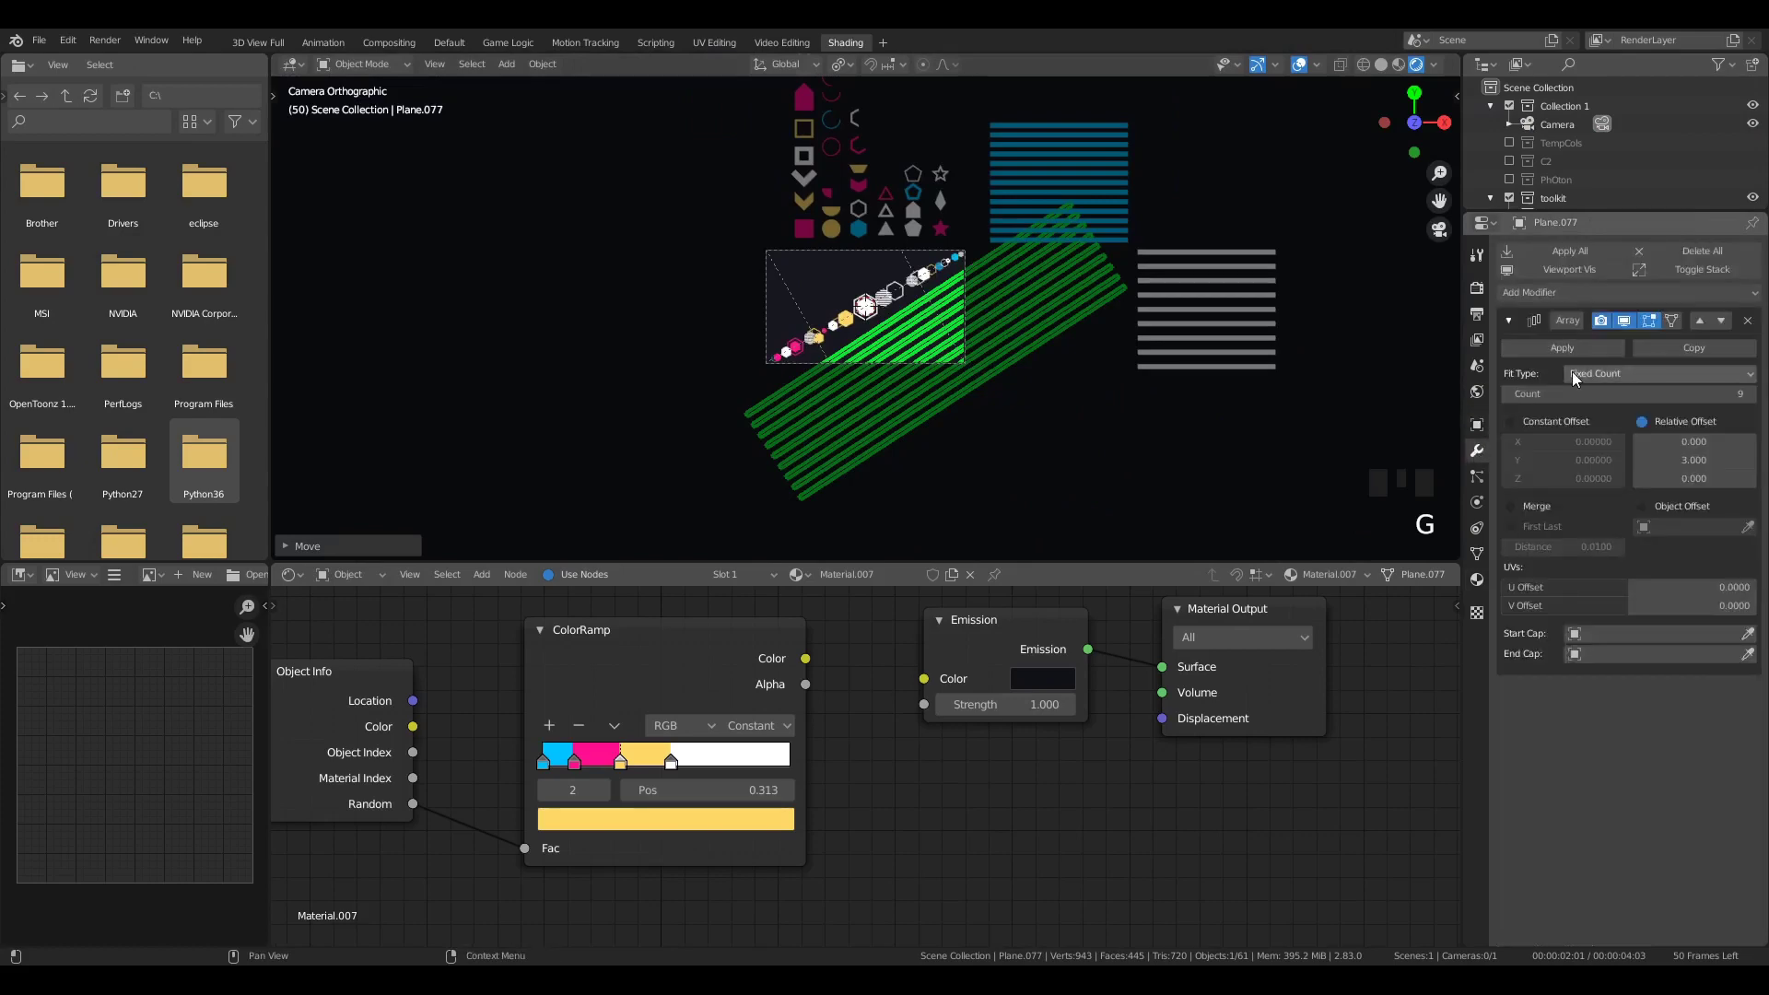
pyautogui.moveTo(1627, 394)
pyautogui.mouseDown()
pyautogui.moveTo(1695, 393)
pyautogui.moveTo(1651, 394)
pyautogui.mouseUp()
pyautogui.scroll(5, 1033, 351)
pyautogui.press('a')
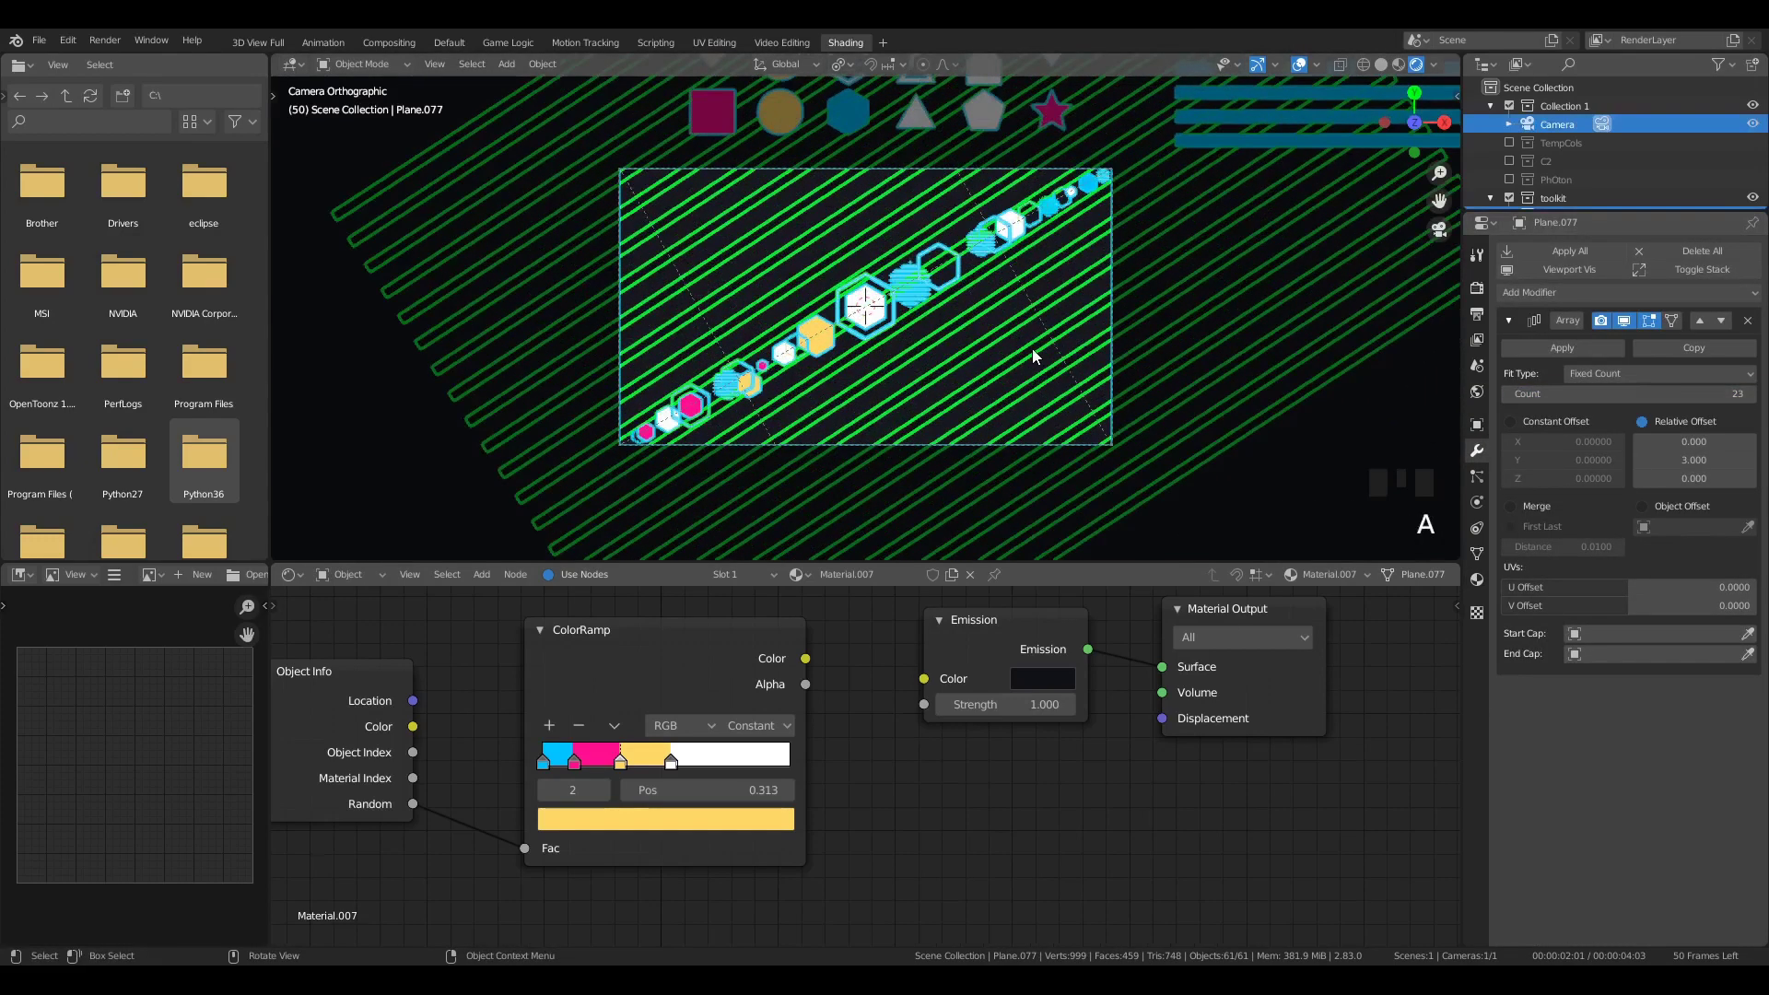
pyautogui.press('a')
pyautogui.press('a')
pyautogui.click(1153, 405)
pyautogui.press('g')
pyautogui.press('Escape')
# Step: Render the hexagon composition from the camera view
pyautogui.scroll(5, 1043, 361)
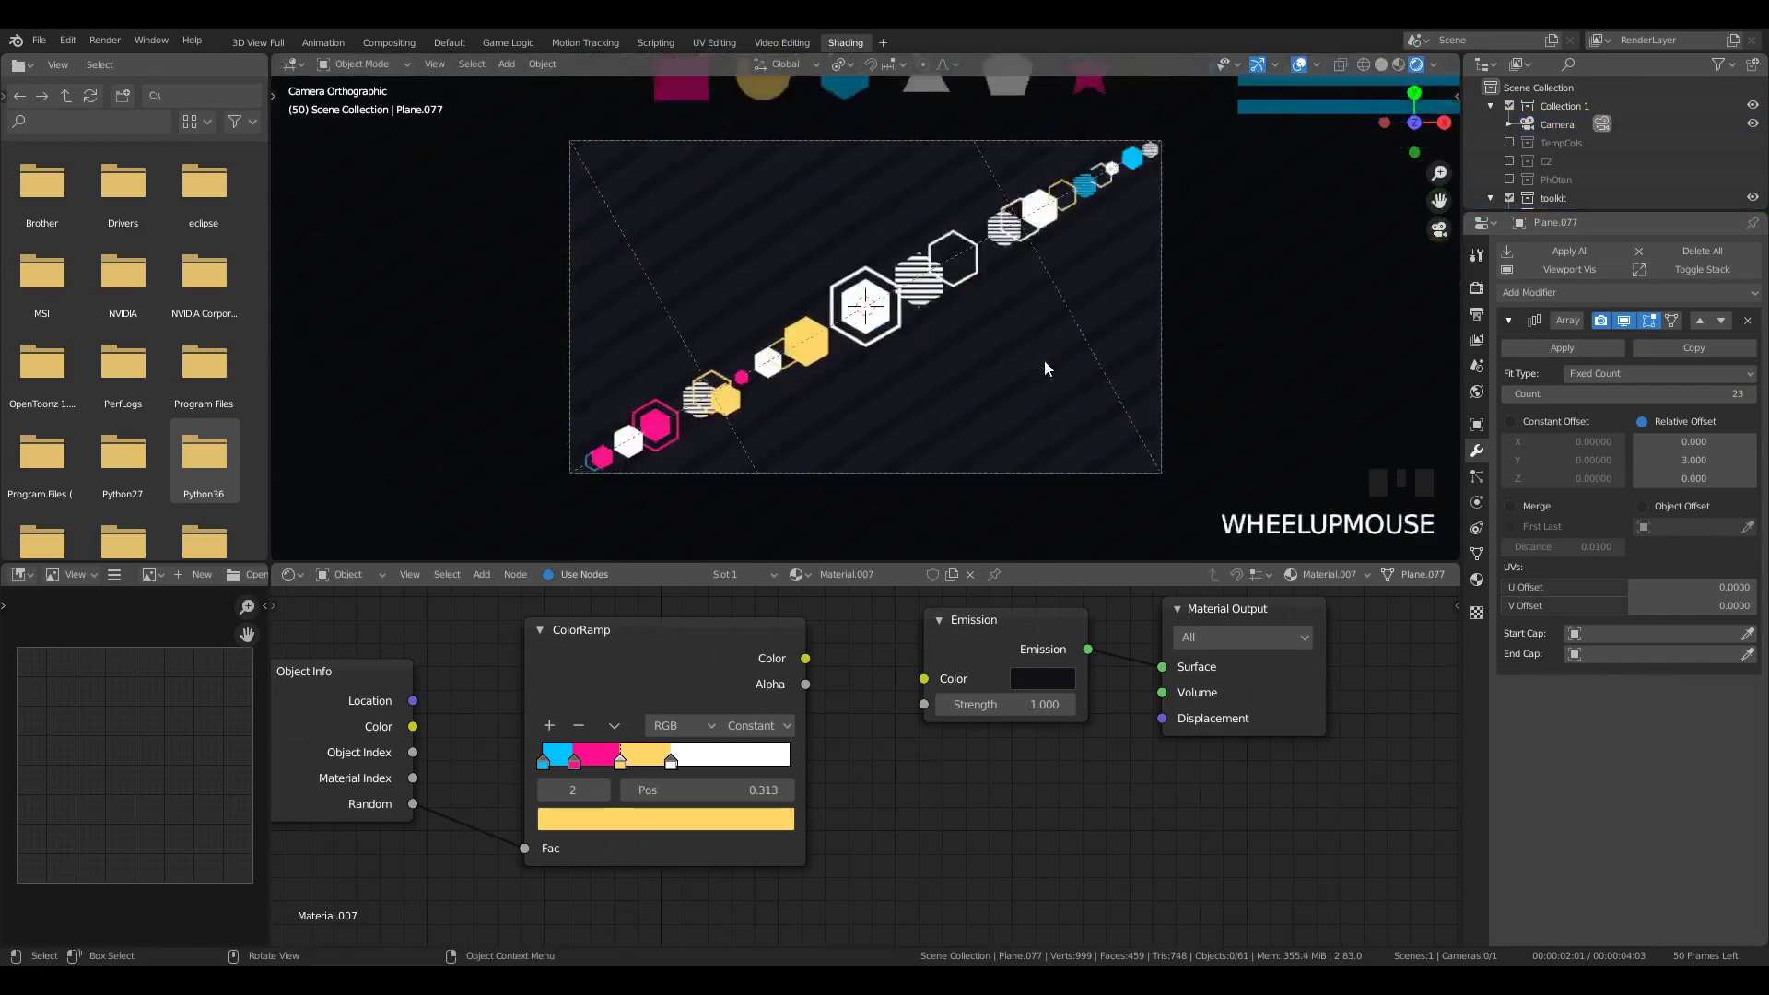
pyautogui.scroll(-3, 1048, 378)
pyautogui.press('F12')
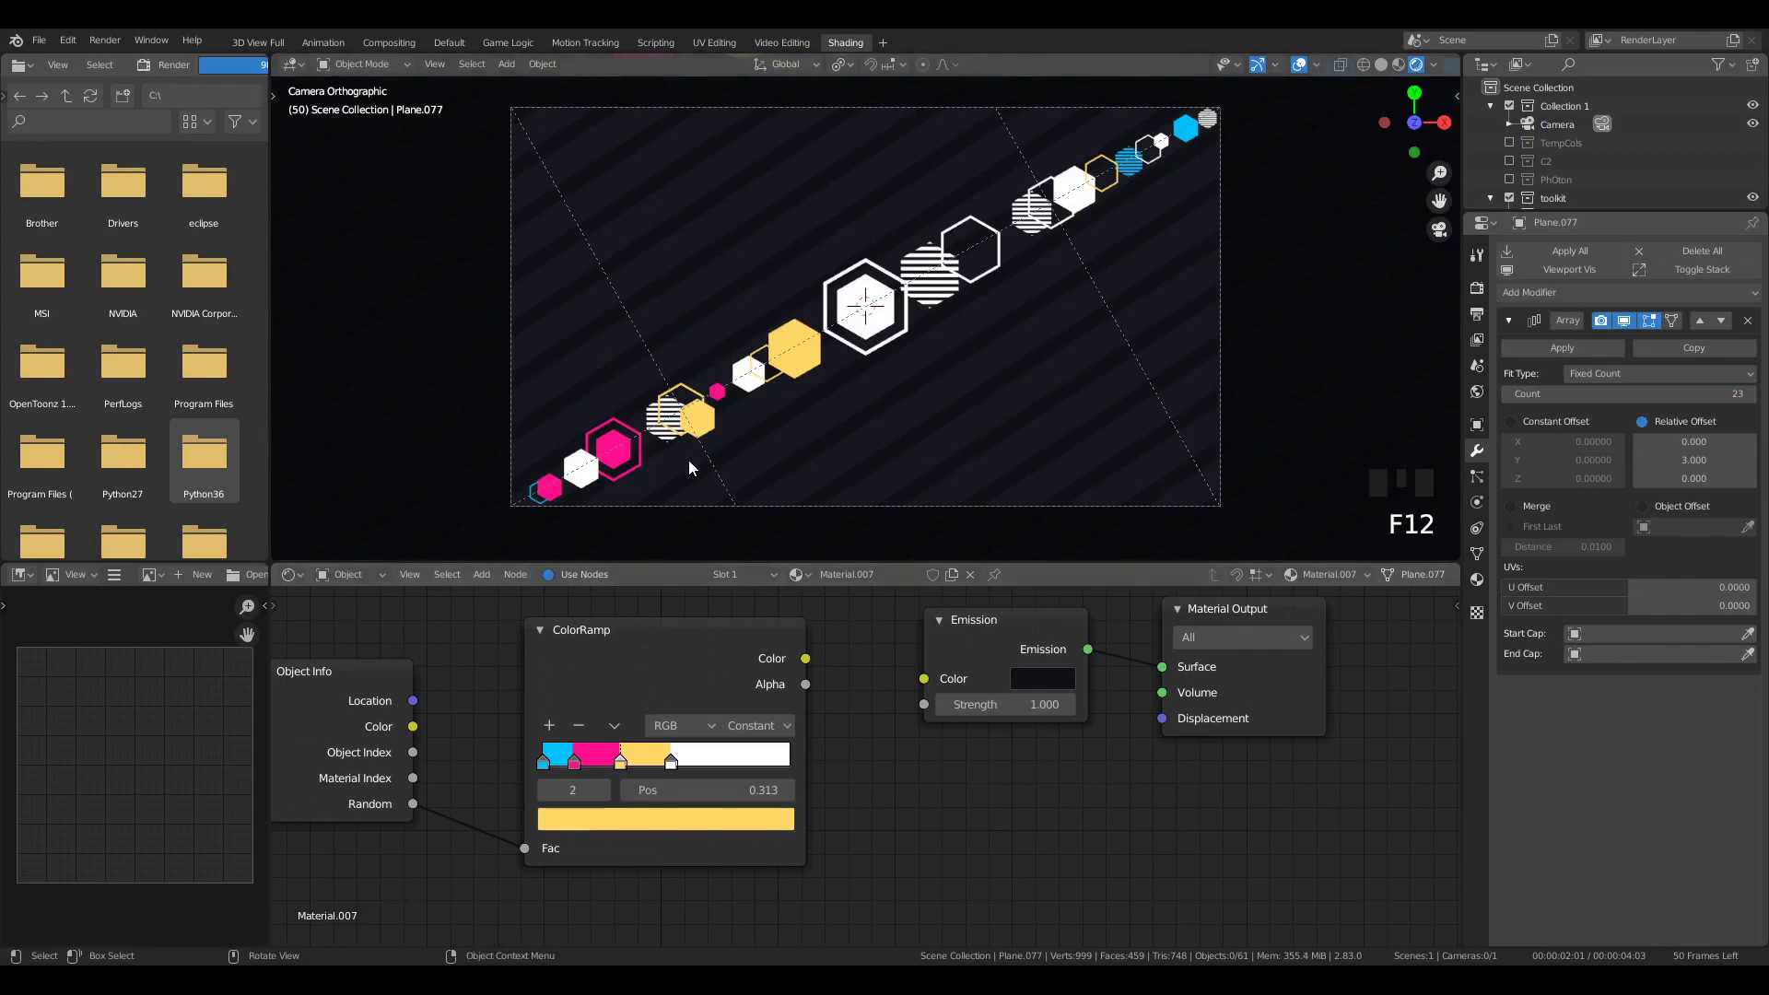
# Step: Shrink the white solid hexagon in the upper-right part of the row, nudge it over its outlined hexagon and deselect everything
pyautogui.doubleClick(691, 422)
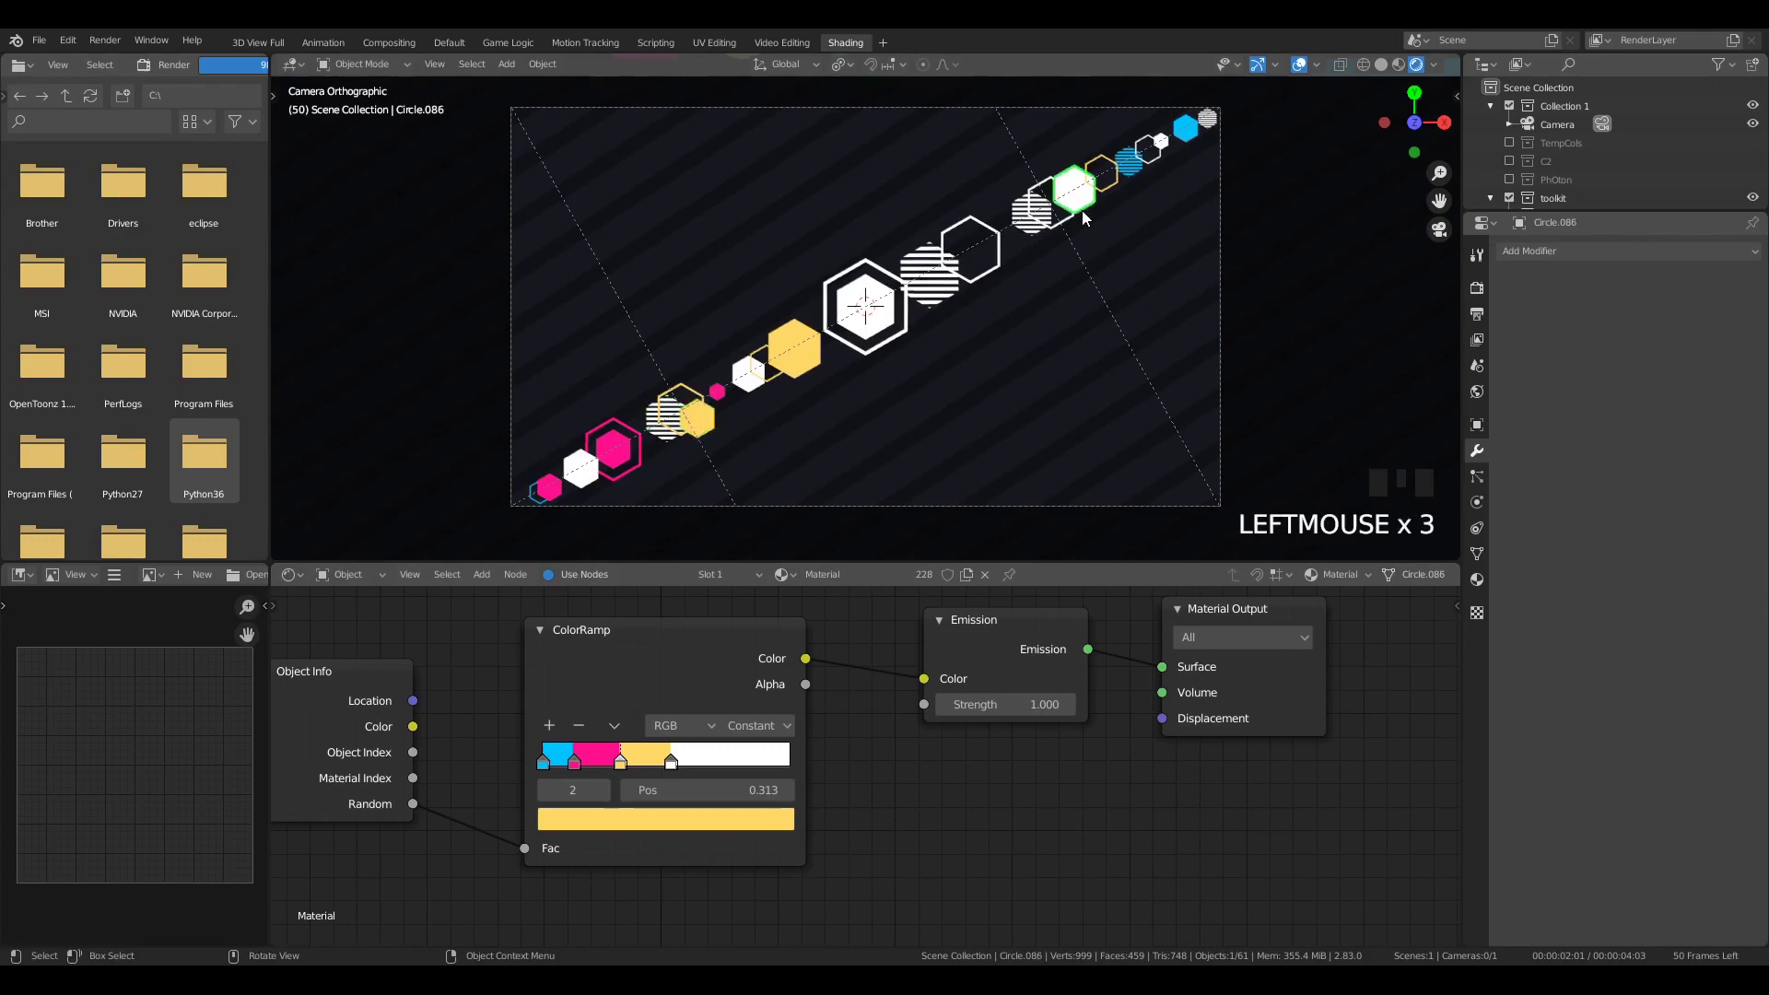
pyautogui.press('s')
pyautogui.click(1120, 231)
pyautogui.press('g')
pyautogui.click(1115, 229)
pyautogui.press('s')
pyautogui.click(1111, 225)
pyautogui.press('g')
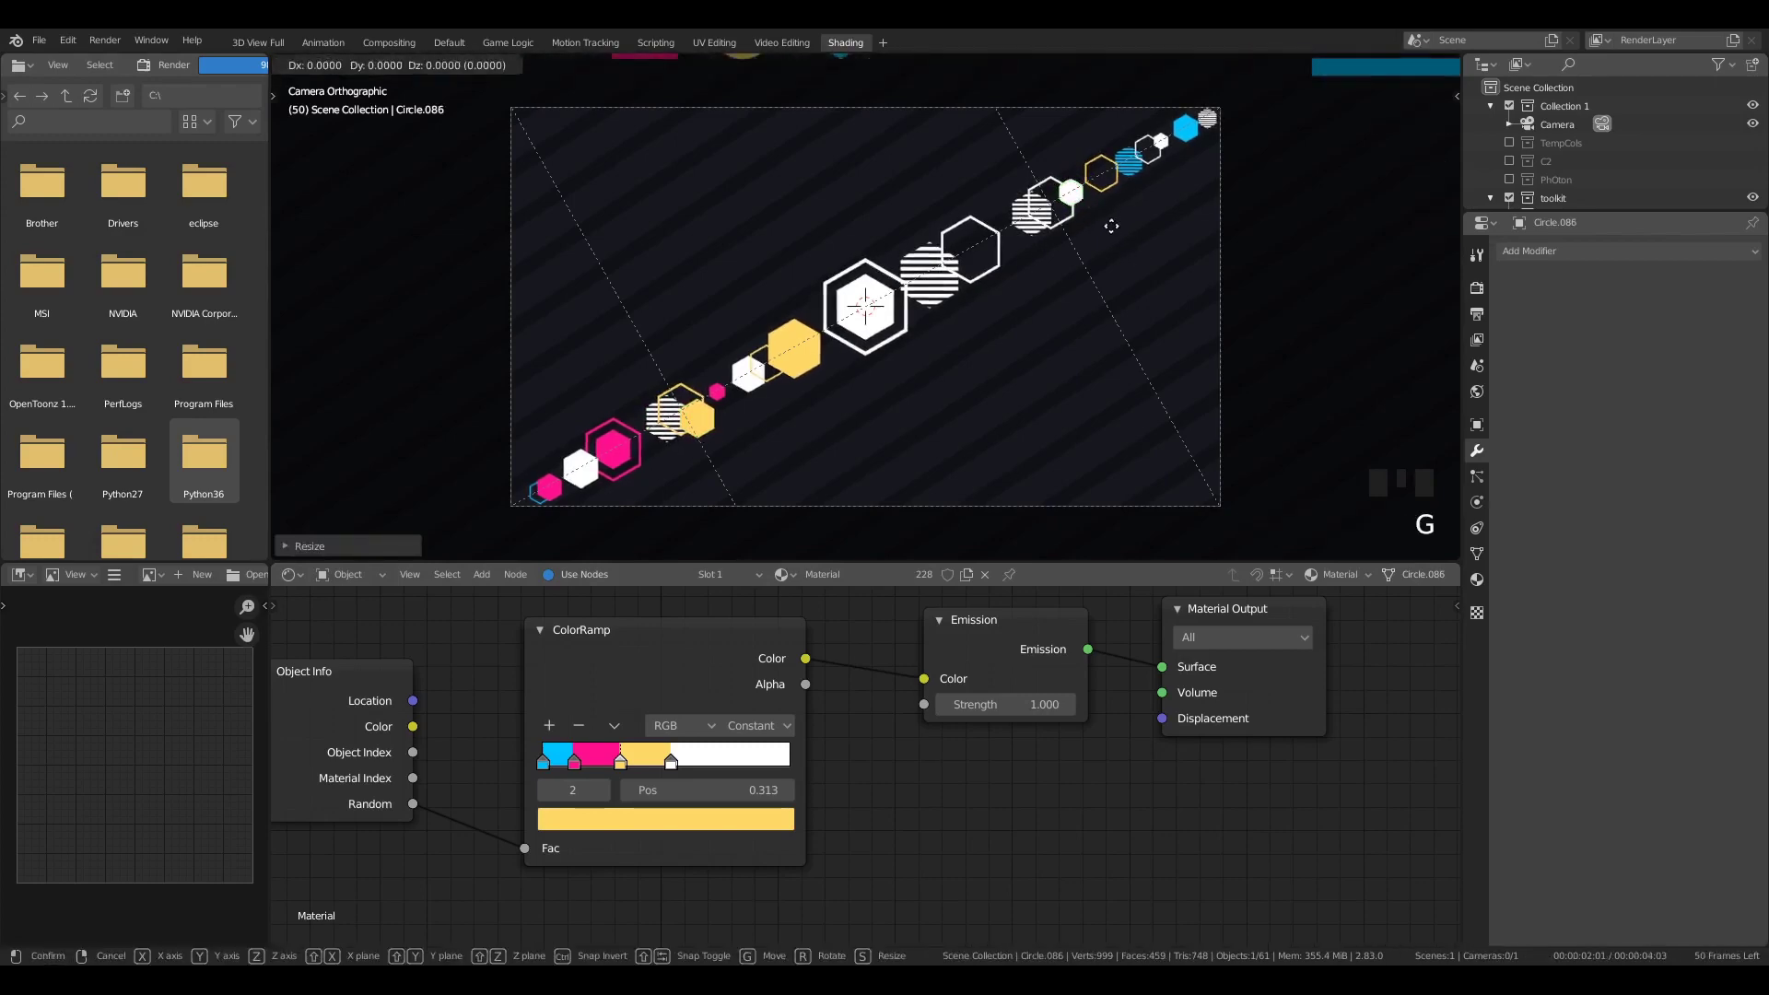
pyautogui.click(1115, 230)
pyautogui.press('a')
pyautogui.press('a')
pyautogui.press('a')
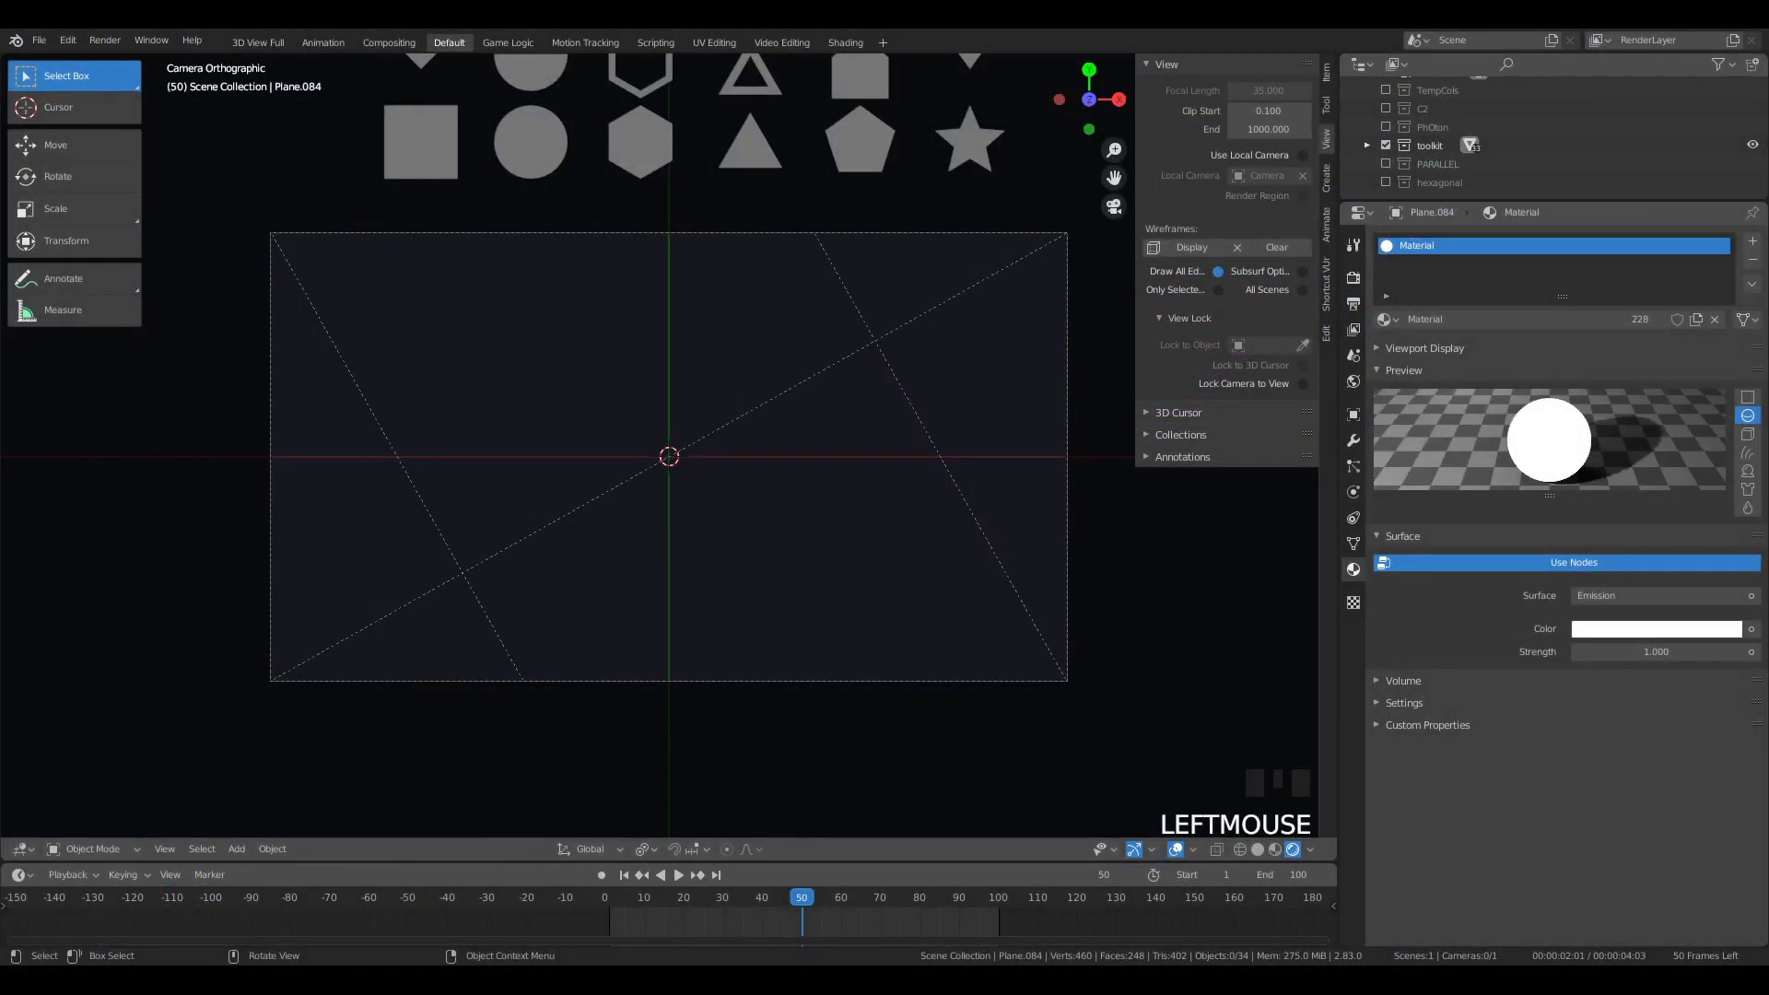
# Step: Duplicate the solid hexagon from the toolkit shapes and place the copy to the right of the camera frame
pyautogui.scroll(-5, 892, 276)
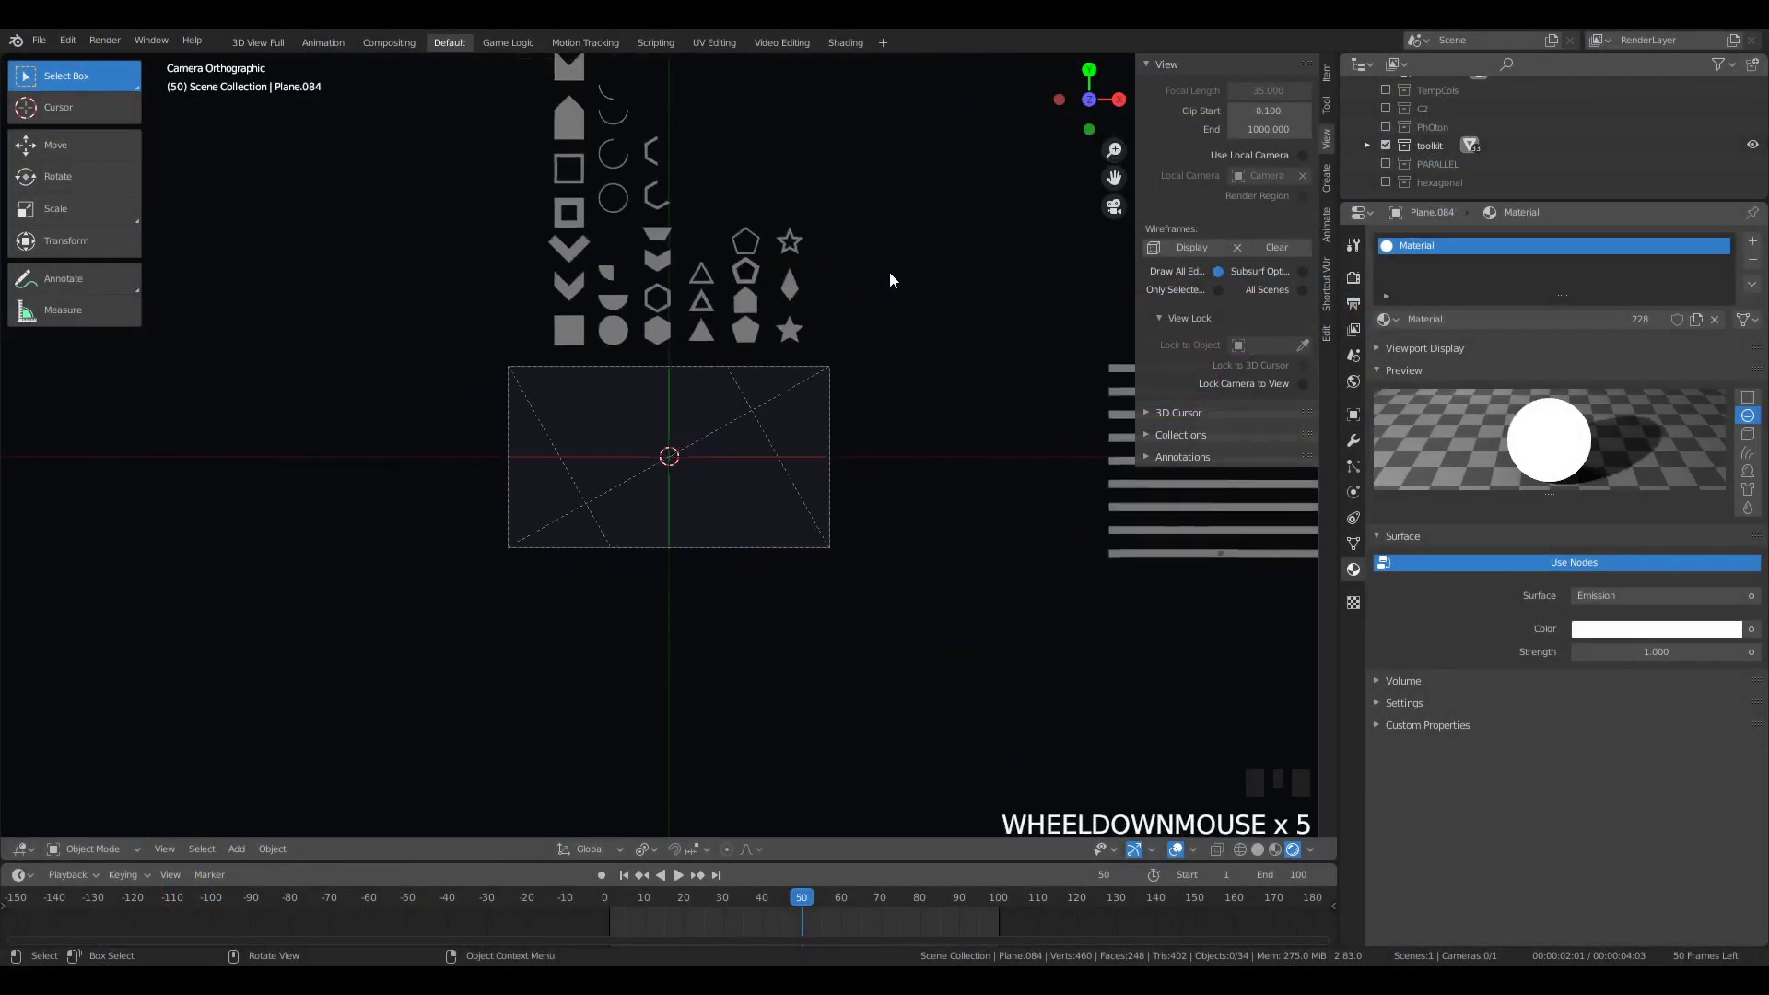
pyautogui.scroll(1, 882, 284)
pyautogui.click(643, 306)
pyautogui.hotkey('shift', 'd')
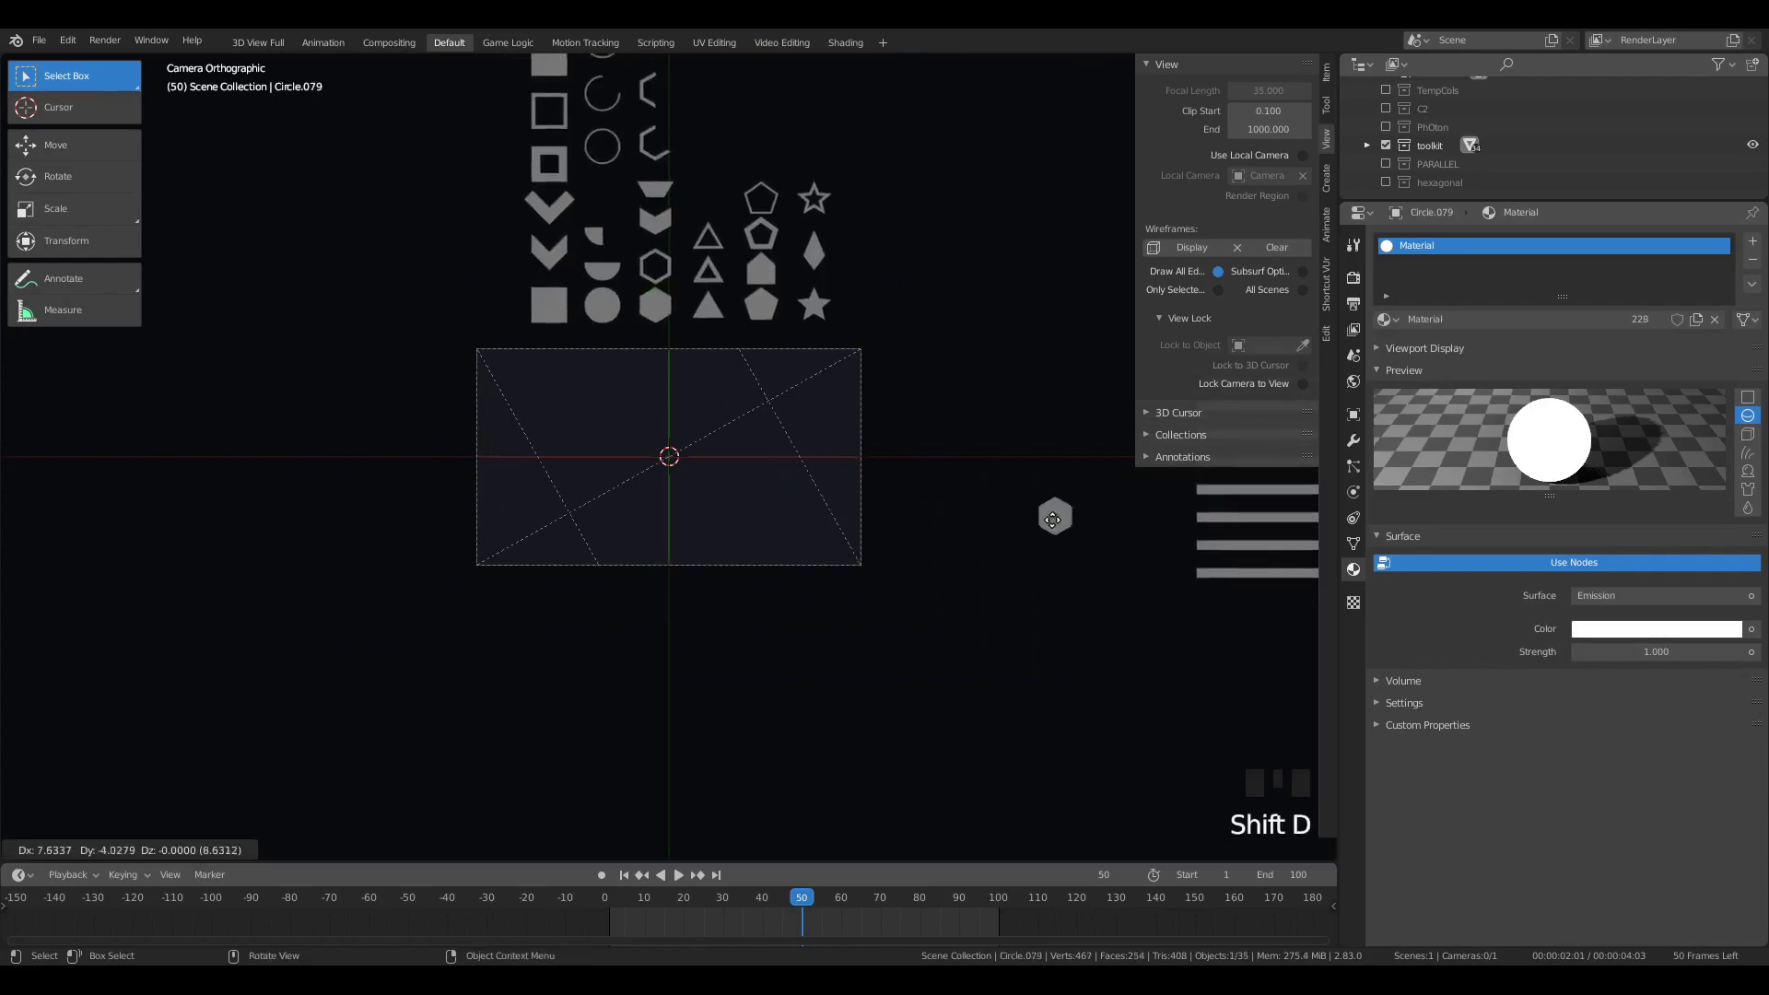
pyautogui.click(1054, 513)
# Step: Duplicate the white stripe array and place the copy over the duplicated hexagon
pyautogui.moveTo(1055, 516); pyautogui.dragTo(1065, 645, button='middle')
pyautogui.scroll(-3, 1093, 571)
pyautogui.click(1060, 516)
pyautogui.hotkey('shift', 'd')
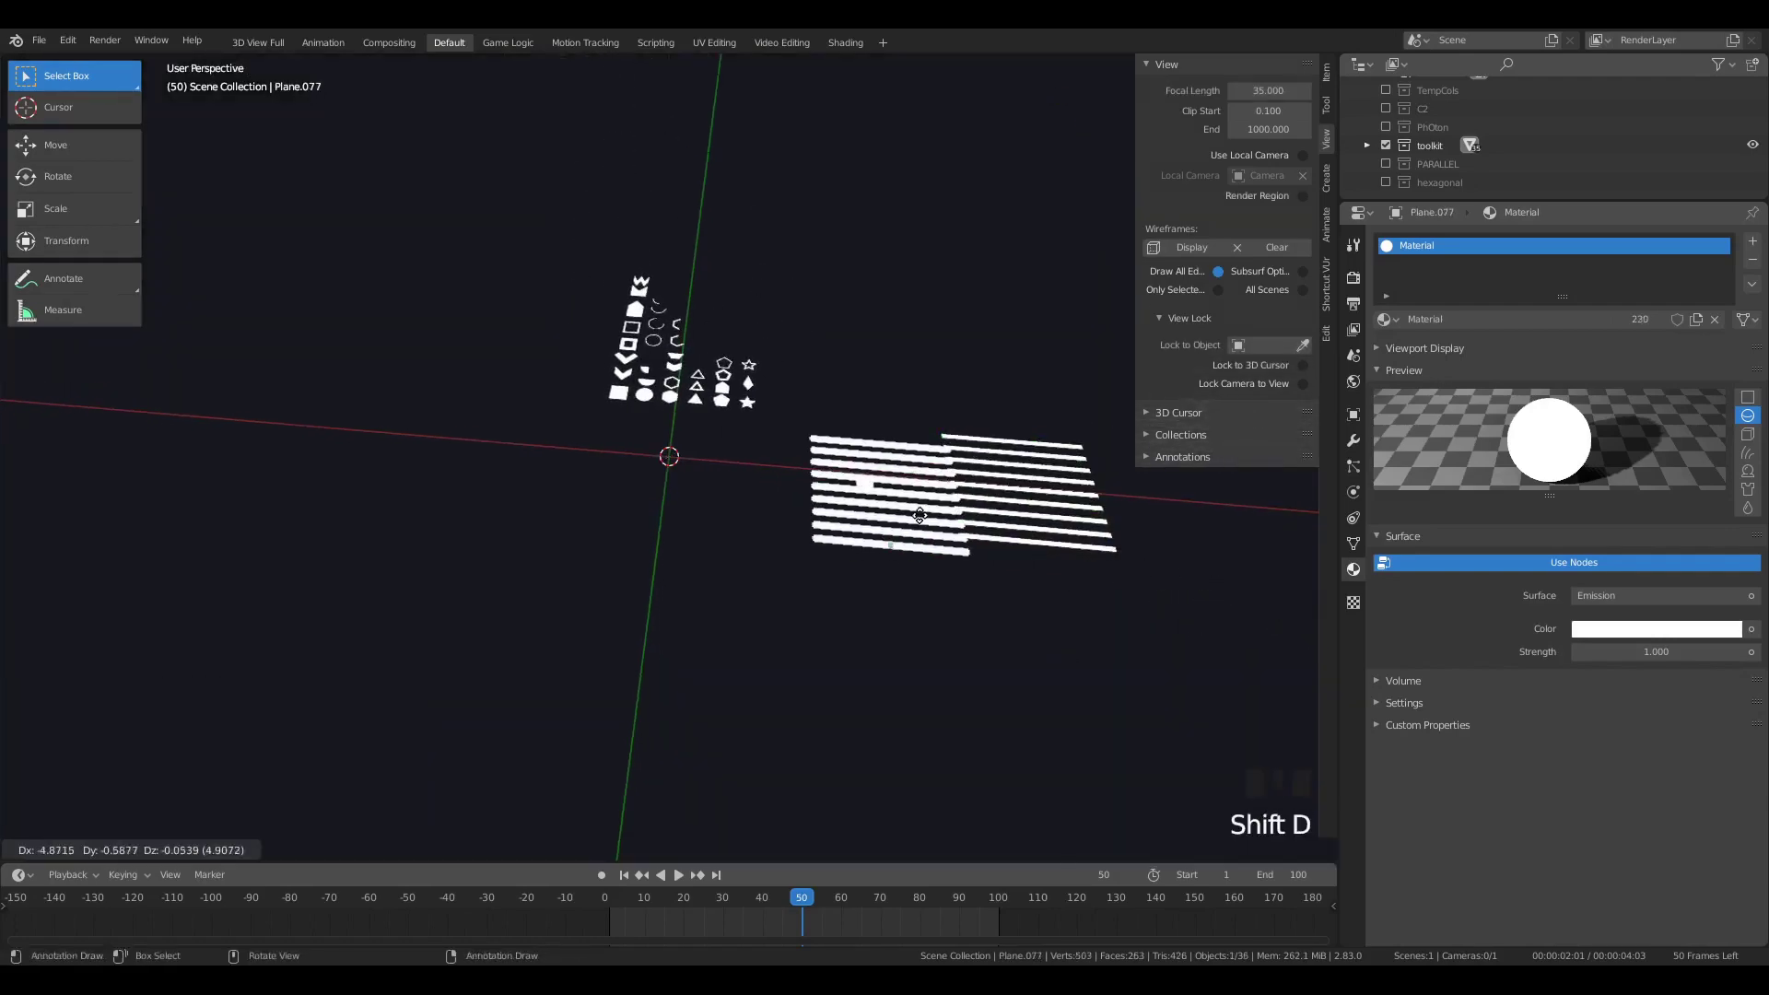
pyautogui.click(915, 505)
# Step: Scale the duplicated stripes down to near the hexagon's size and move them onto it in the top view
pyautogui.scroll(3, 1144, 662)
pyautogui.press('s')
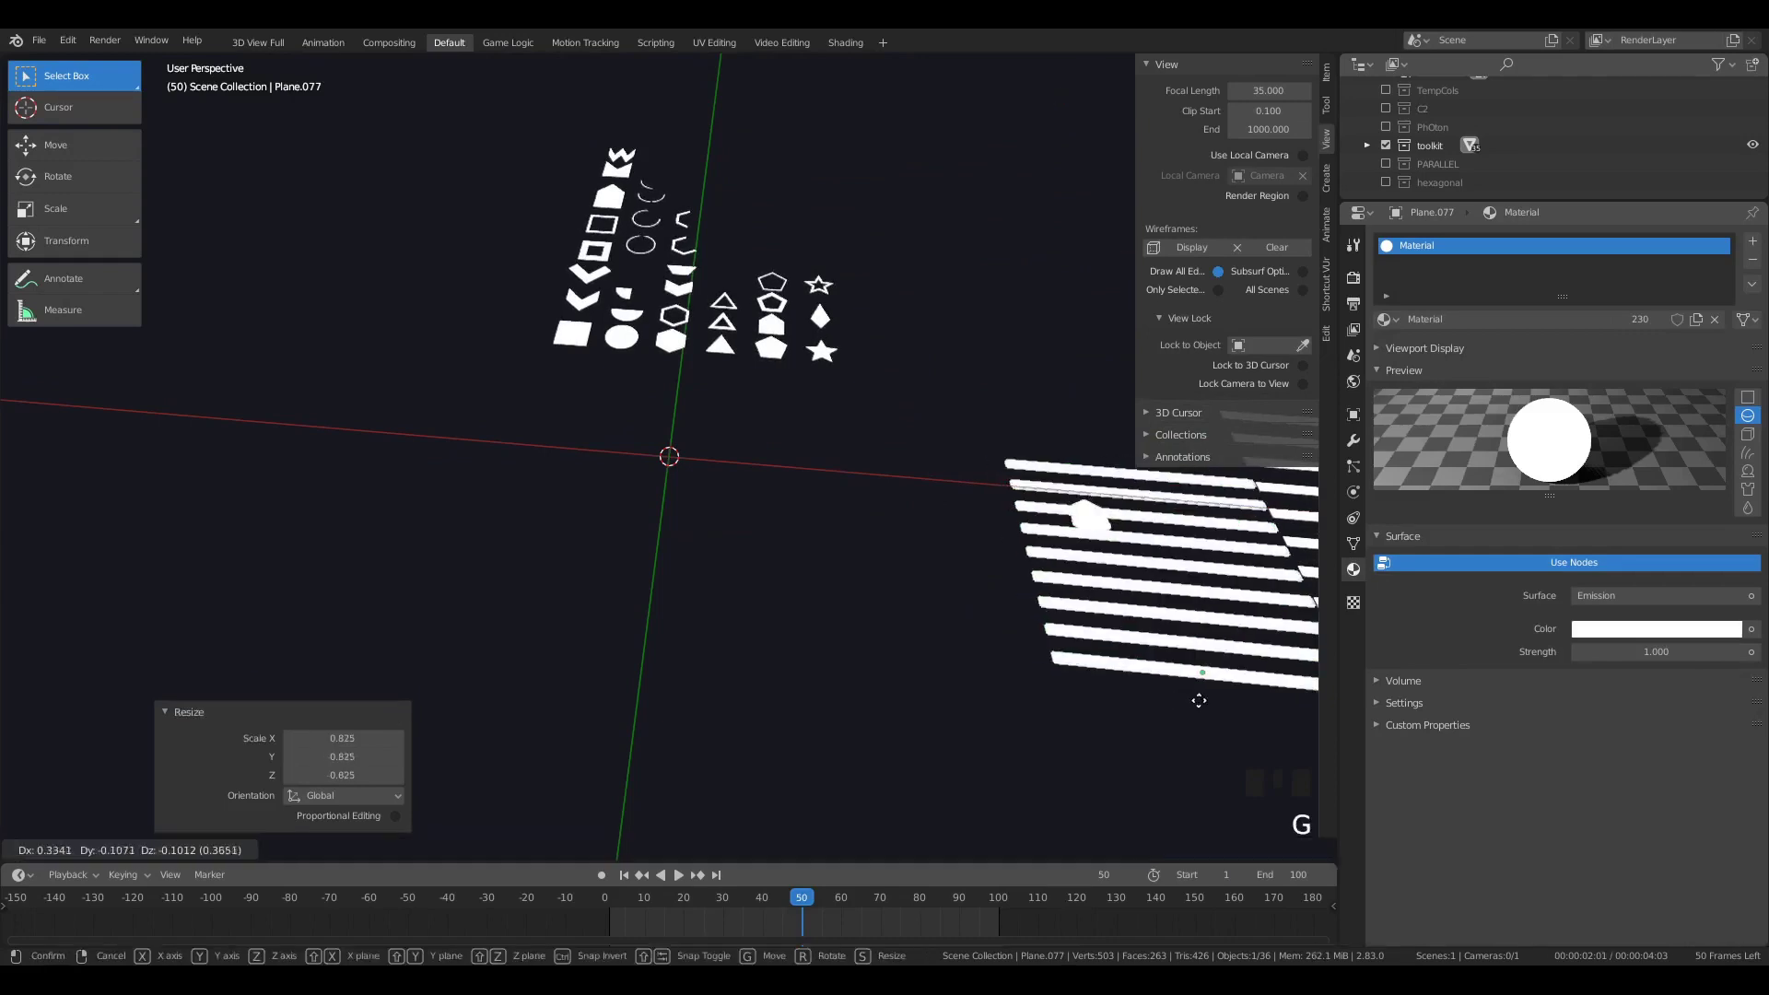
pyautogui.click(1197, 700)
pyautogui.press('g')
pyautogui.click(1133, 603)
pyautogui.press('KP_7')
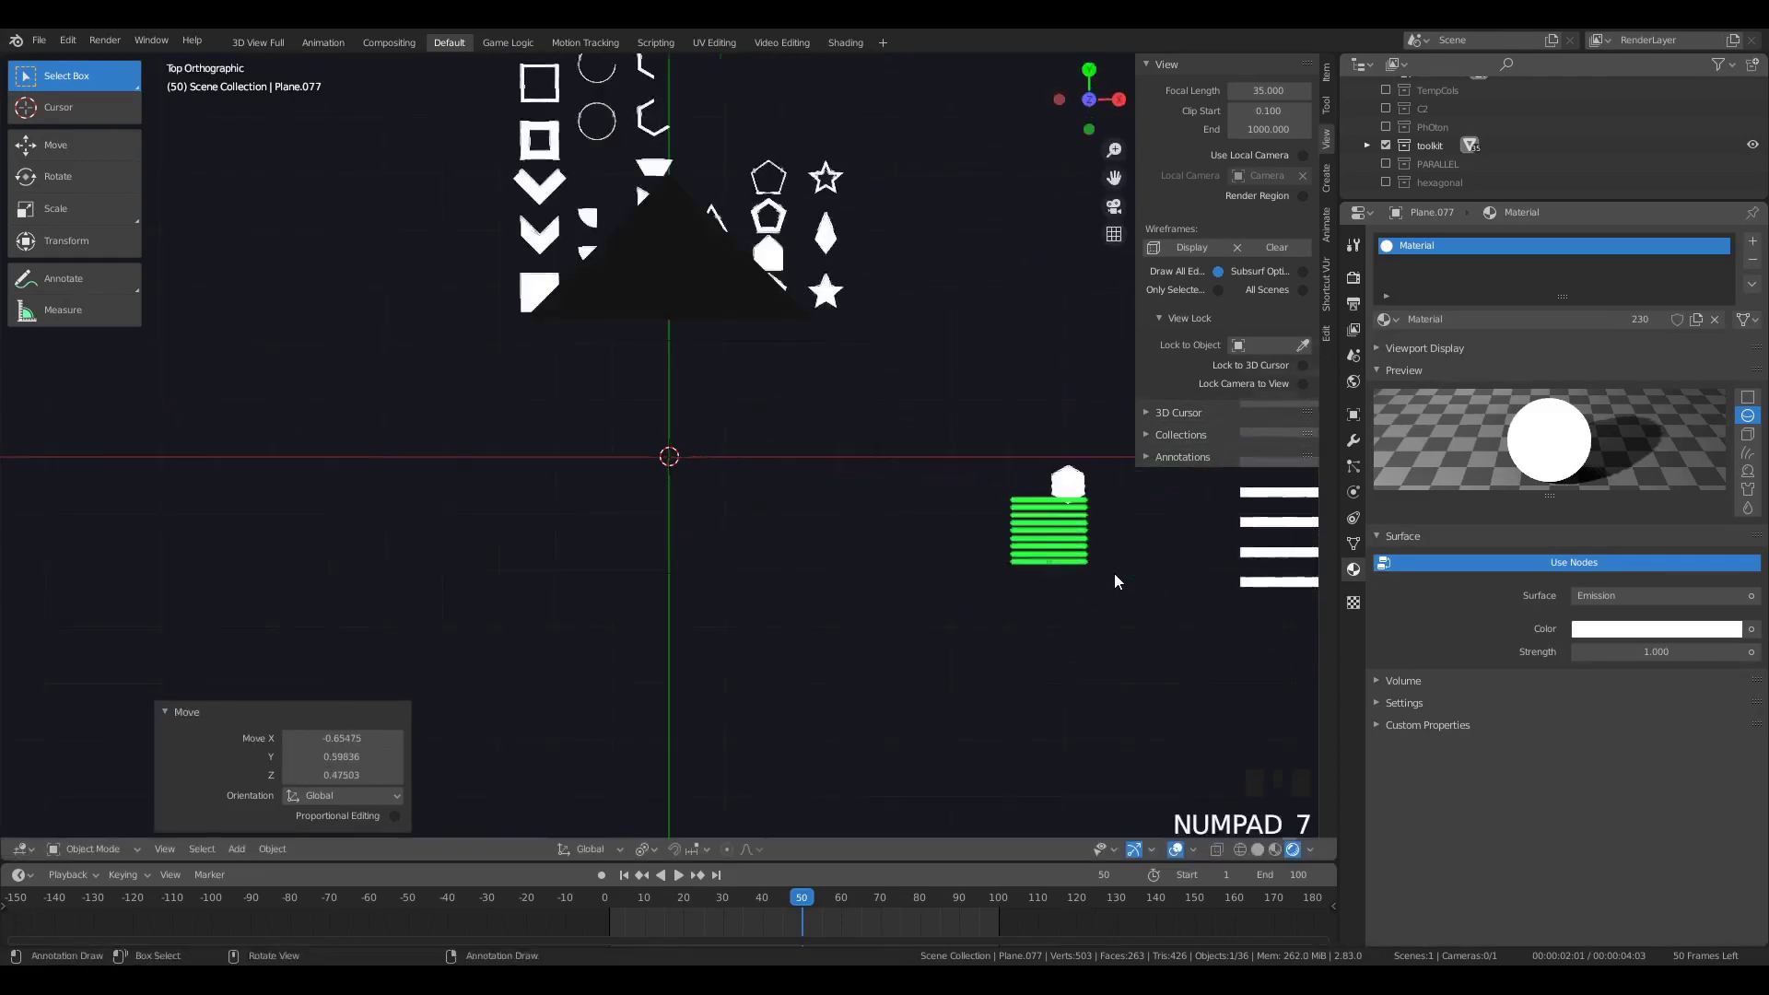
pyautogui.press('g')
pyautogui.click(1135, 518)
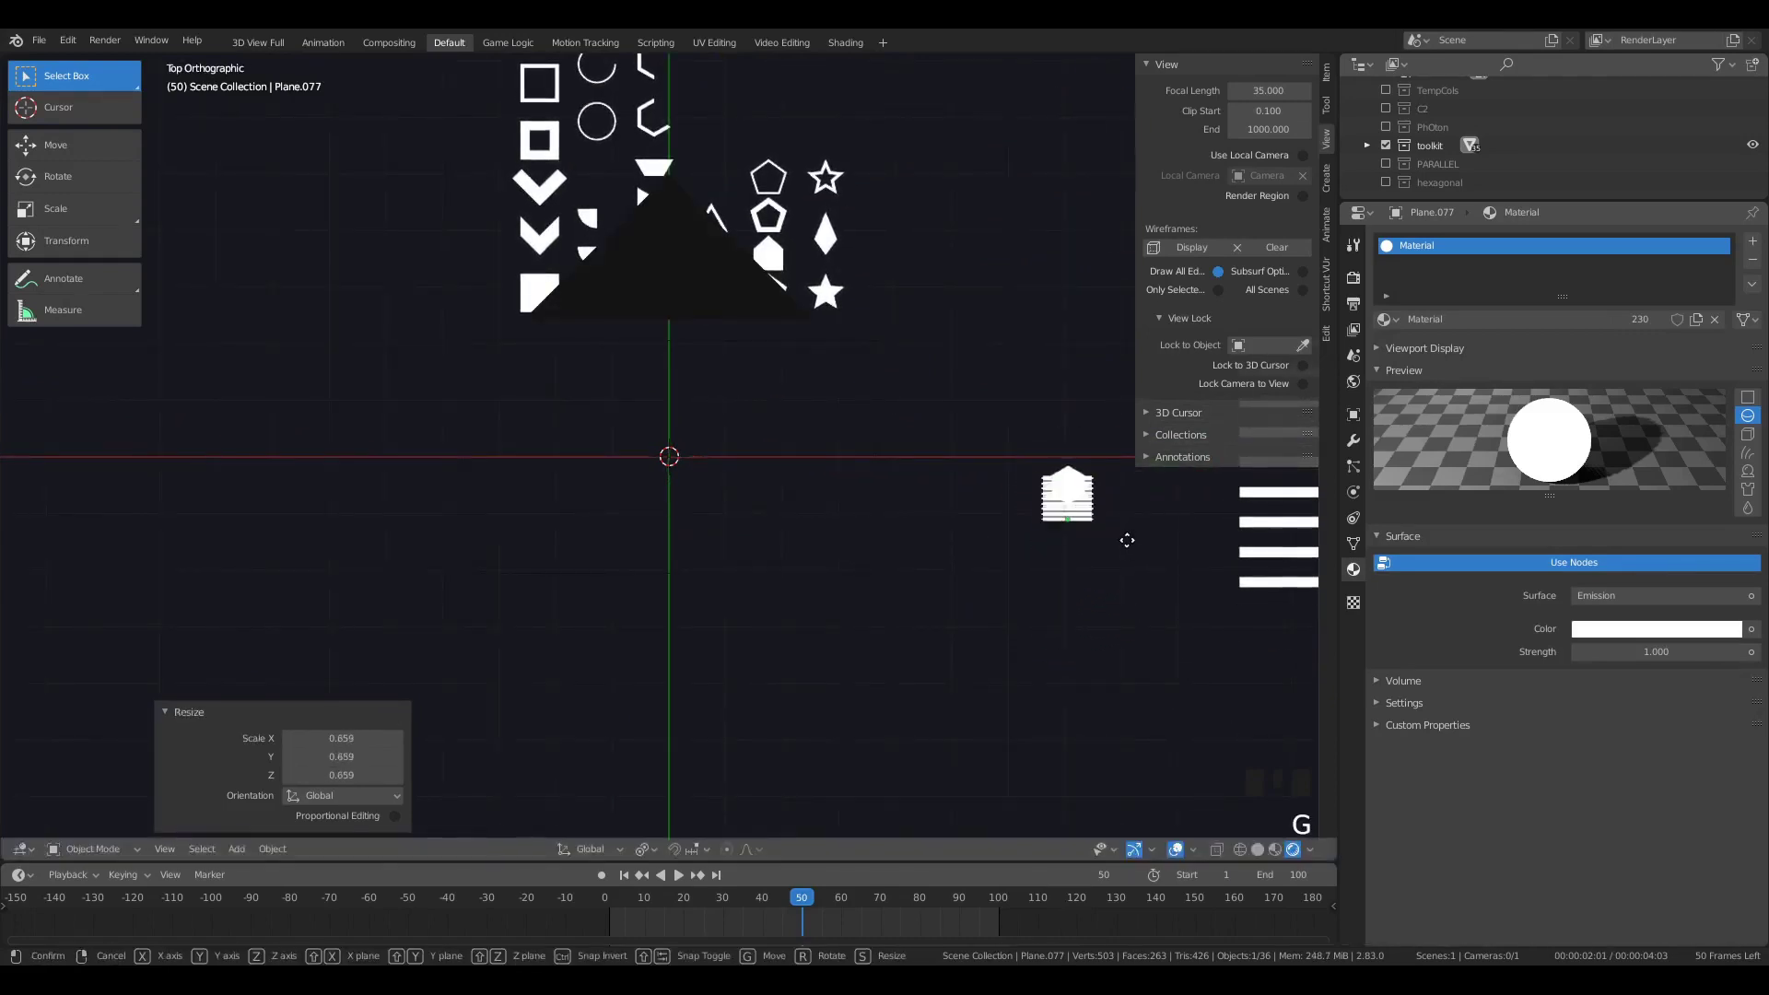
# Step: Fit the stripes to the hexagon's height by scaling them by 0.861 and 1.037 and centring them over it
pyautogui.scroll(3, 1133, 553)
pyautogui.press('KP_Decimal')
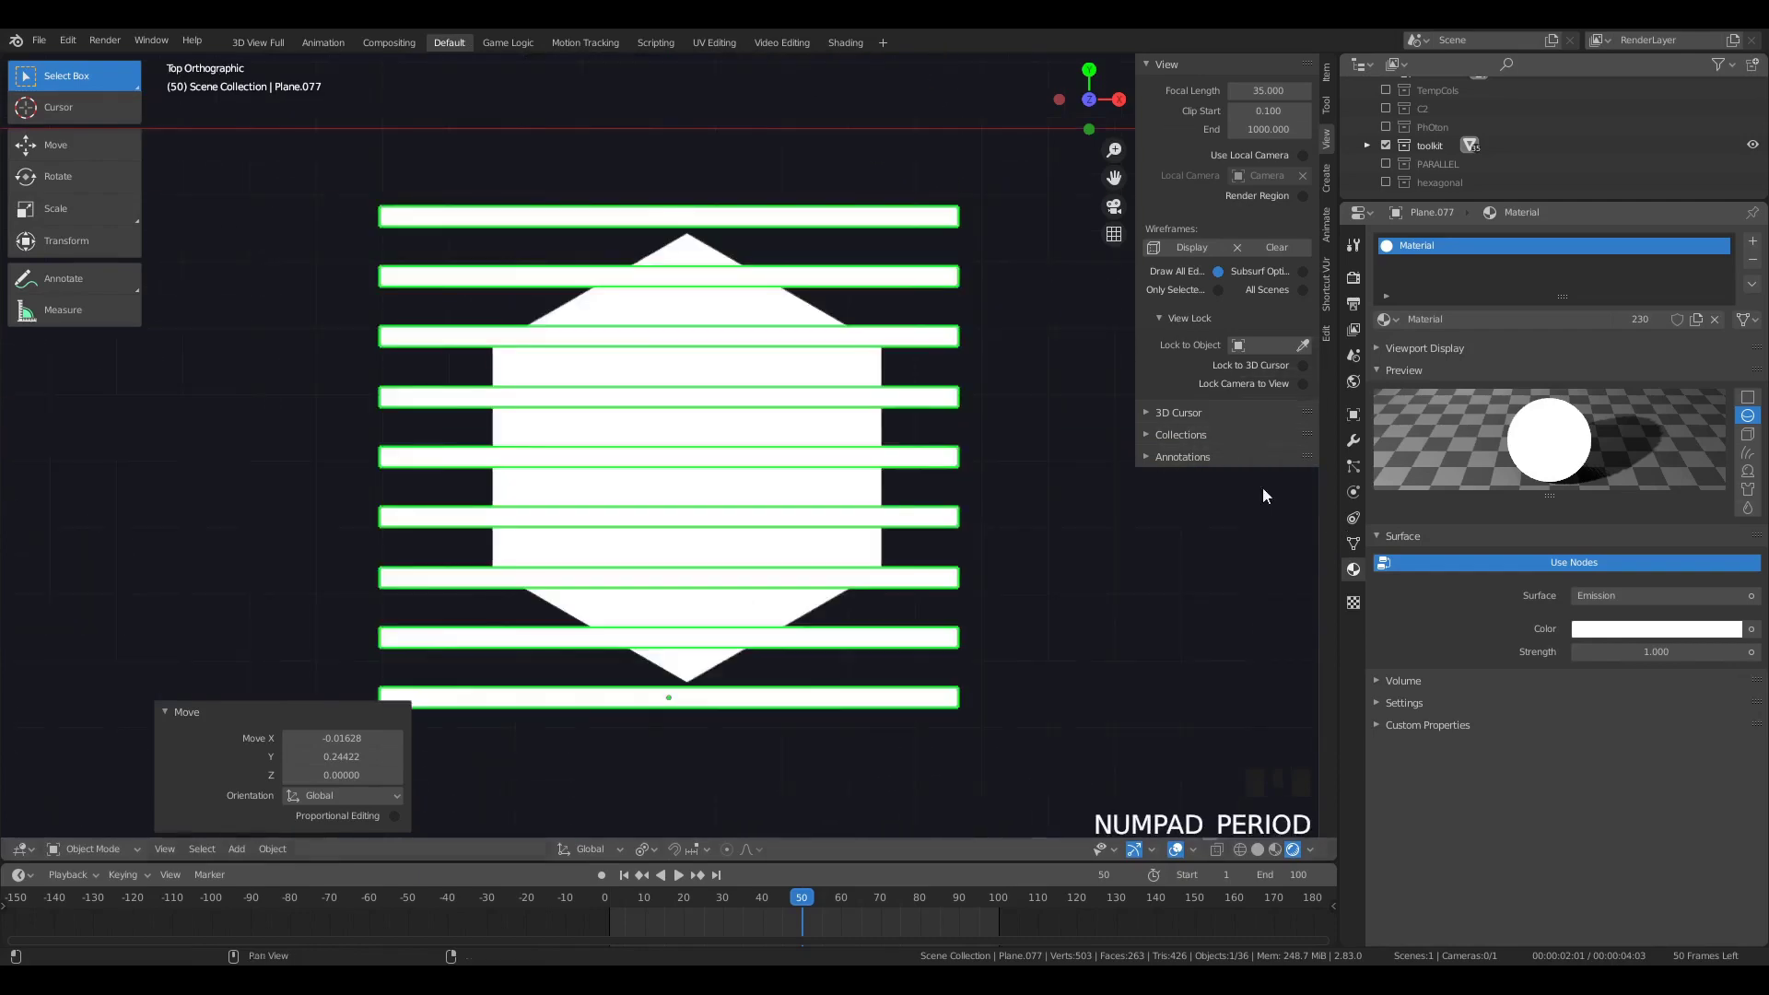
pyautogui.press('g')
pyautogui.press('s')
pyautogui.press('g')
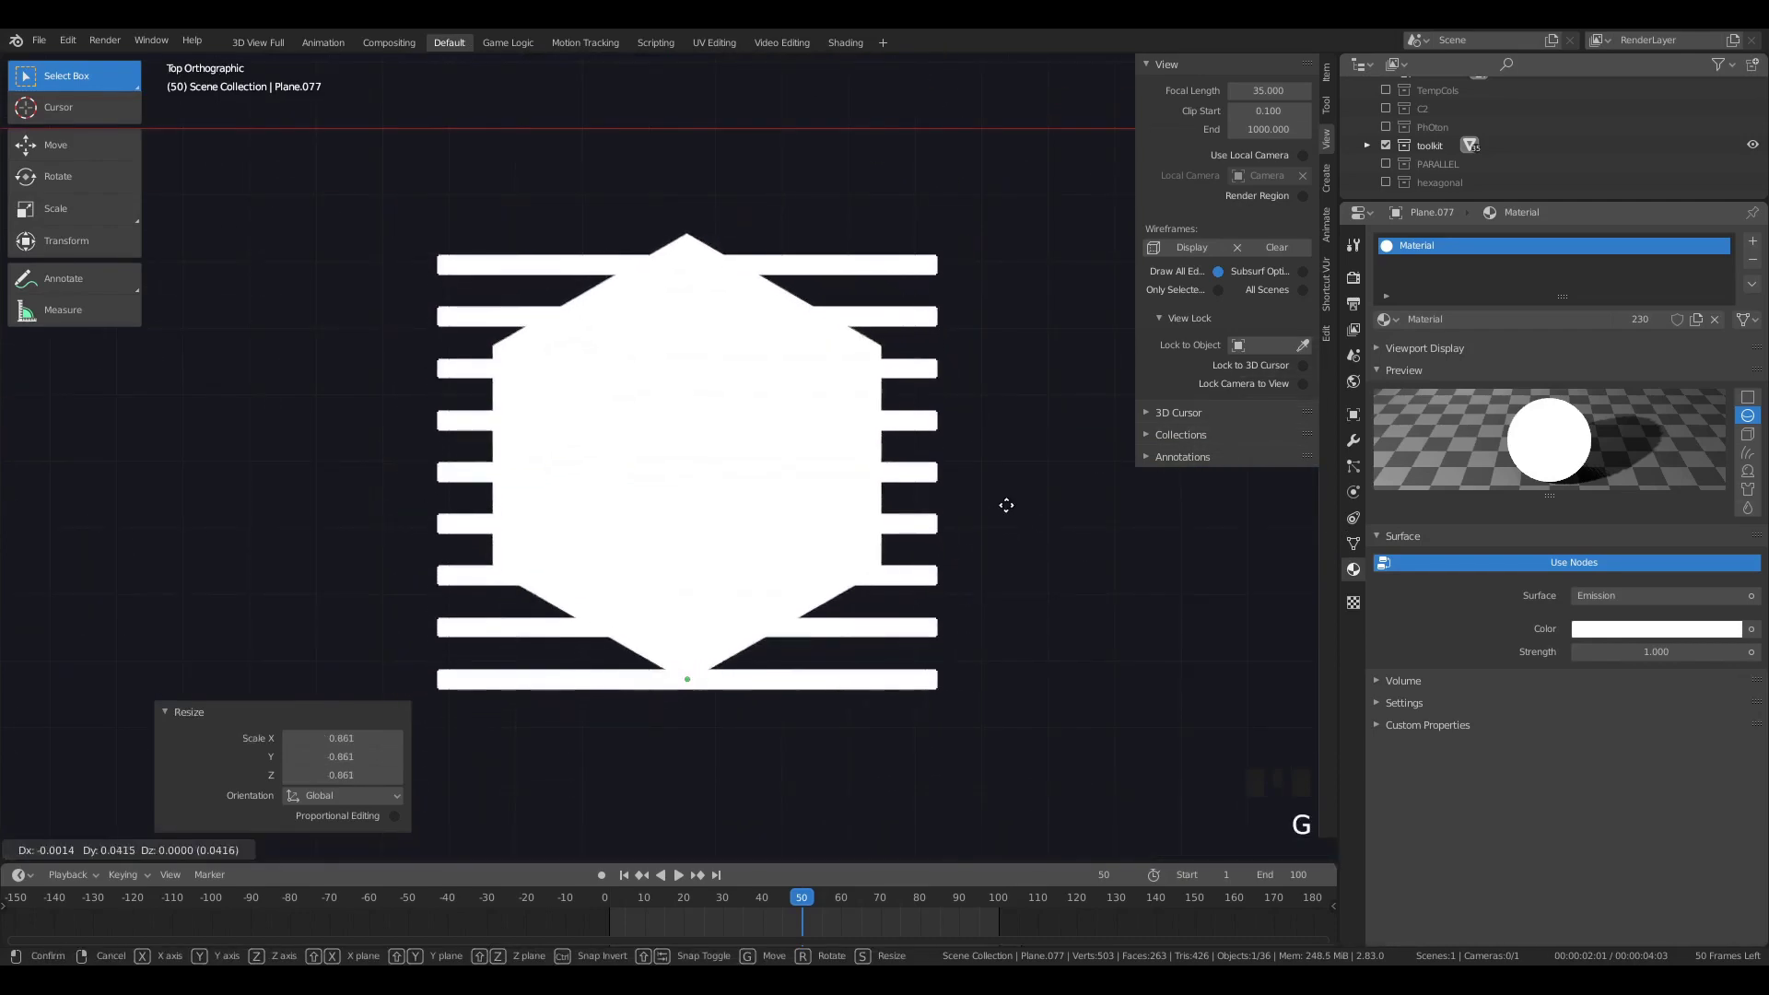
pyautogui.click(1007, 508)
pyautogui.press('s')
pyautogui.click(1005, 558)
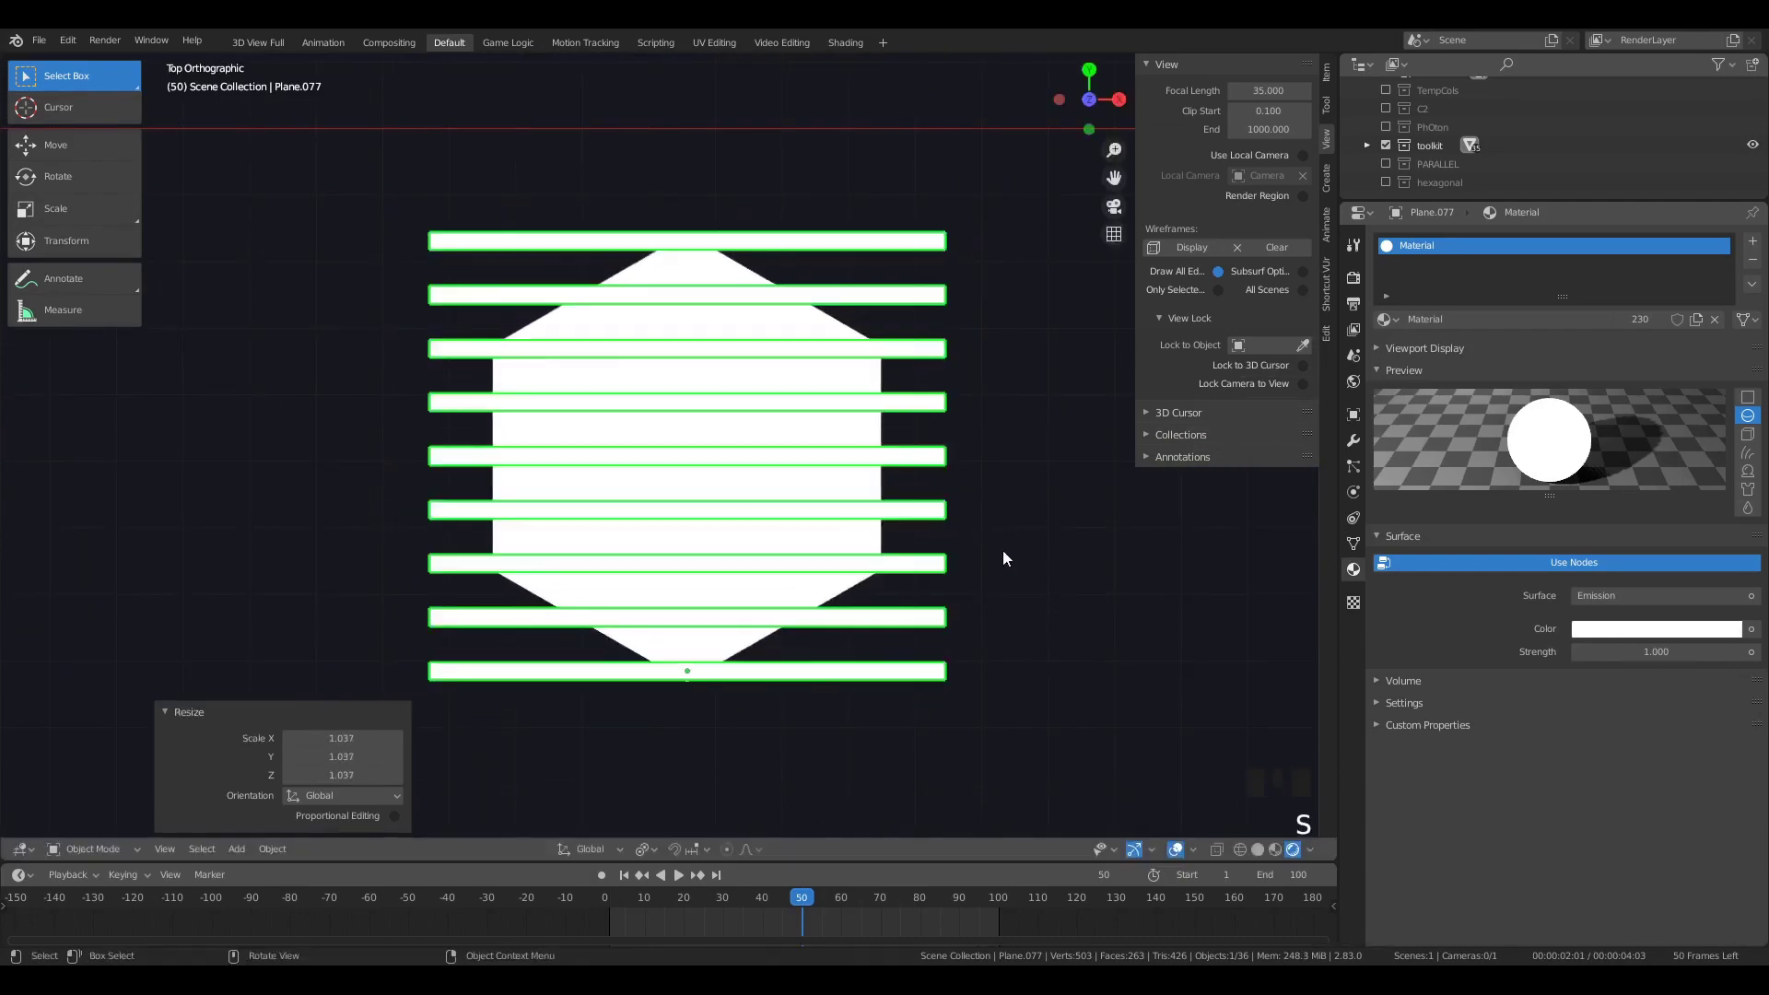
# Step: Extrude the duplicated hexagon in Edit Mode into a solid that passes through the stripes
pyautogui.click(840, 525)
pyautogui.press('Tab')
pyautogui.scroll(-2, 916, 466)
pyautogui.moveTo(866, 515); pyautogui.dragTo(875, 415, button='middle')
pyautogui.press('e')
pyautogui.press('Tab')
# Step: Cut the stripes to the hexagon's outline with Bool Tool's Auto Boolean Intersect and check the resulting mesh
pyautogui.keyDown('shift'); pyautogui.click(810, 540); pyautogui.keyUp('shift')
pyautogui.hotkey('ctrl', 'shift', 'b')
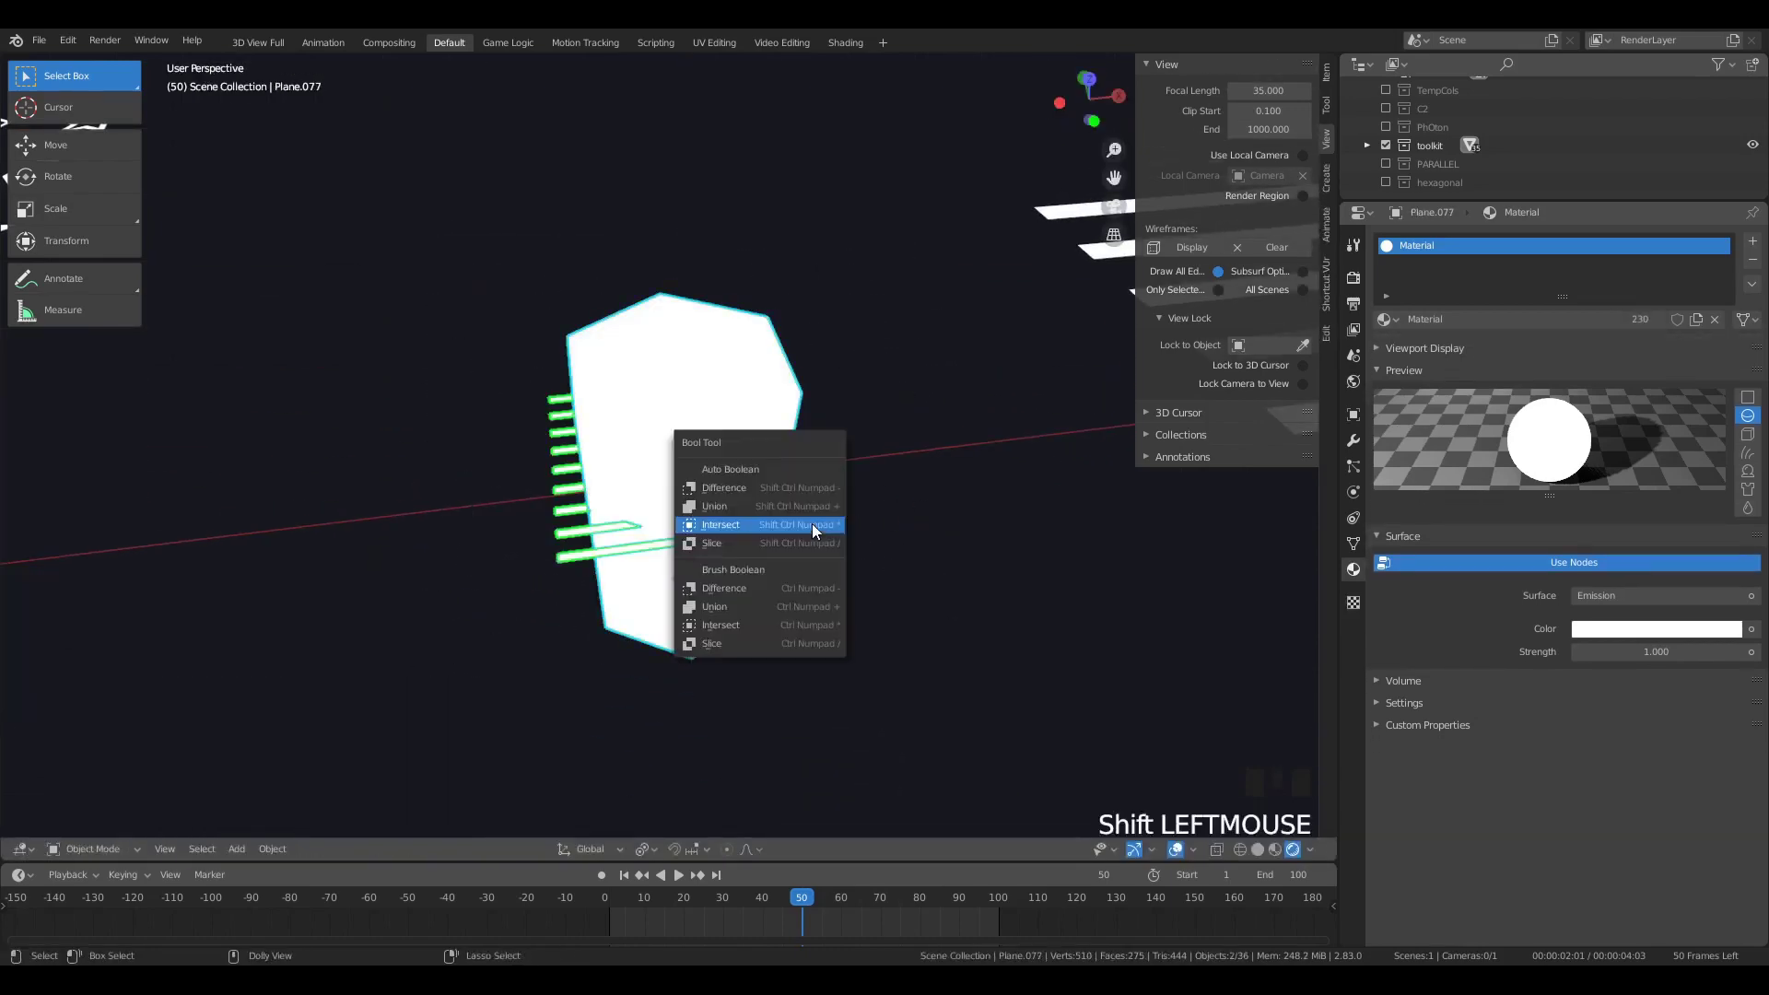
pyautogui.click(810, 523)
pyautogui.scroll(-4, 845, 480)
pyautogui.press('Tab')
pyautogui.scroll(9, 845, 479)
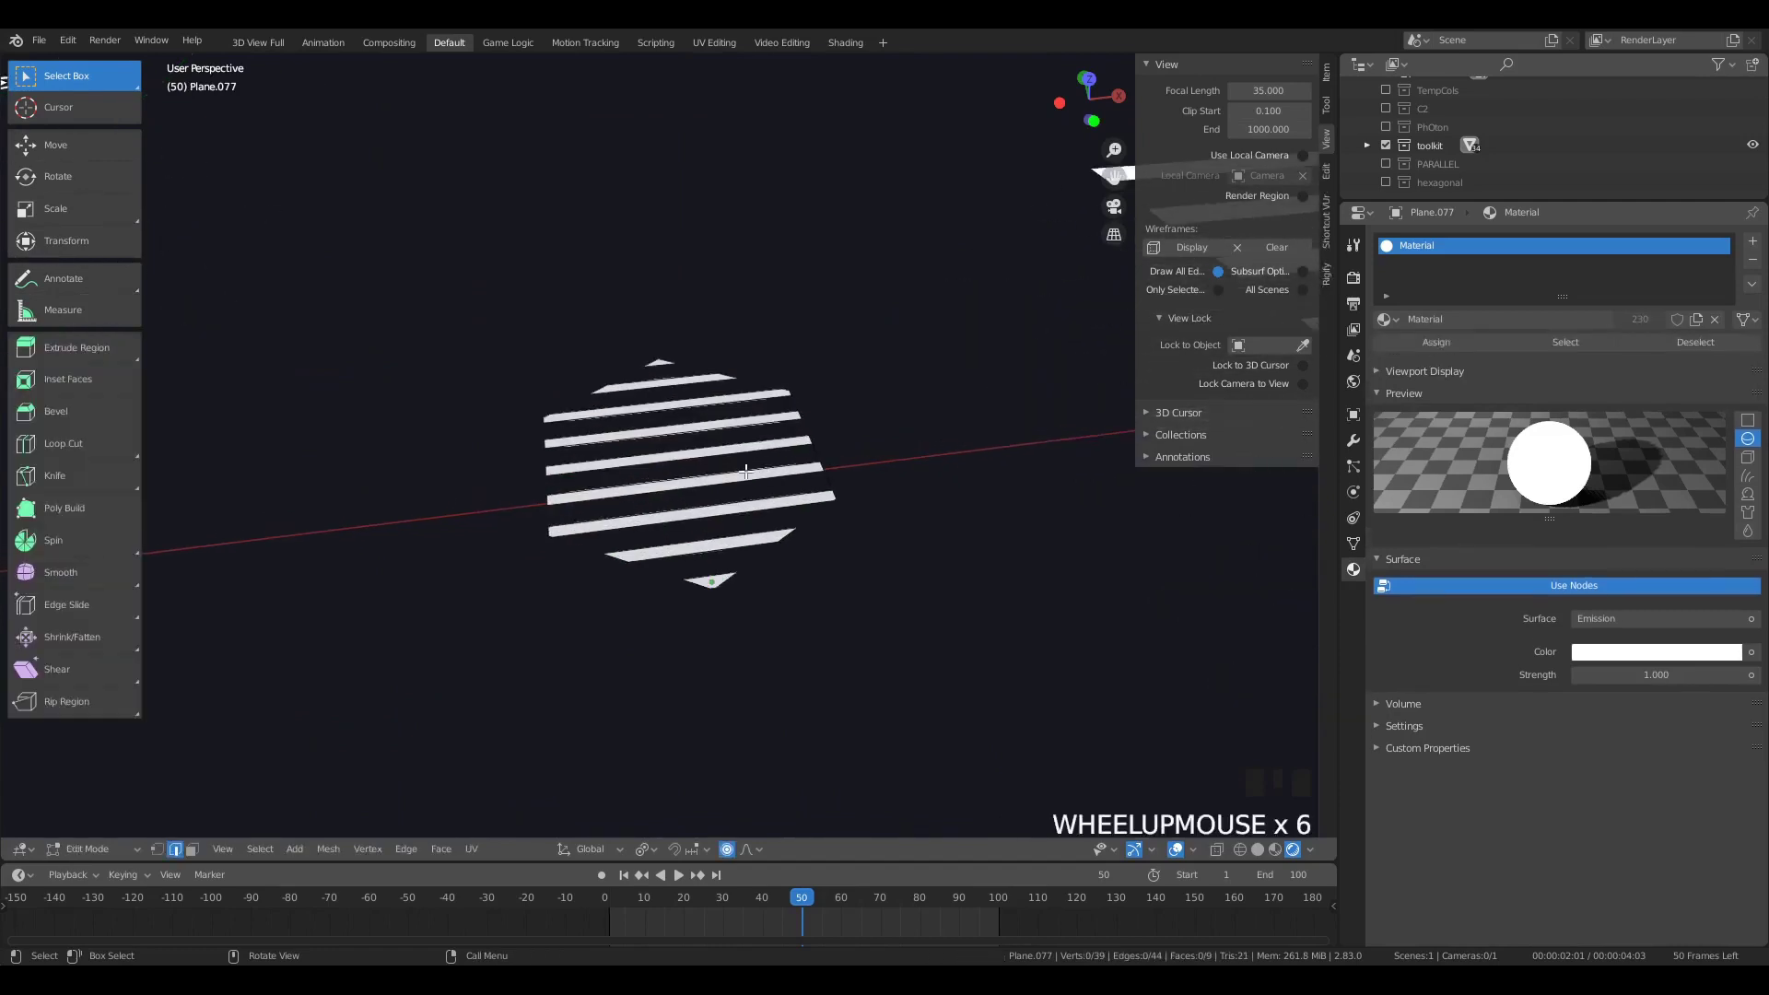
pyautogui.press('Tab')
pyautogui.press('KP_7')
pyautogui.scroll(-14, 473, 339)
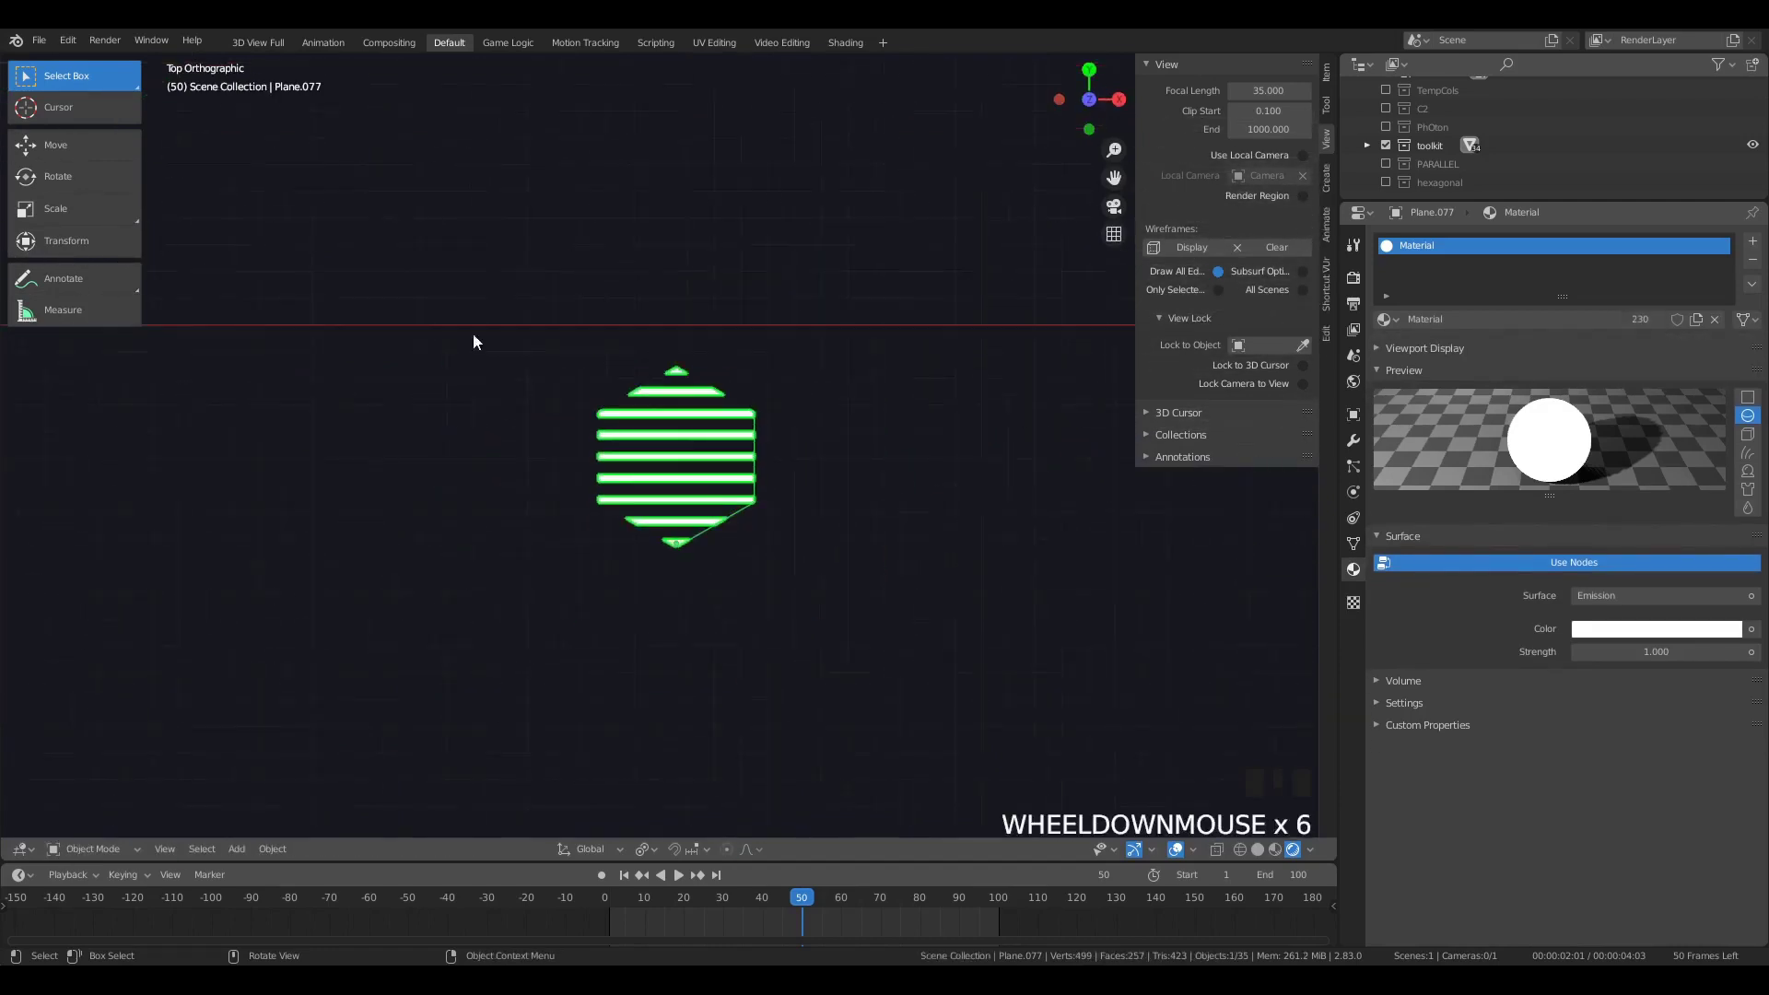
# Step: Move the striped hexagon into the camera frame while looking through the camera
pyautogui.press('KP_0')
pyautogui.press('g')
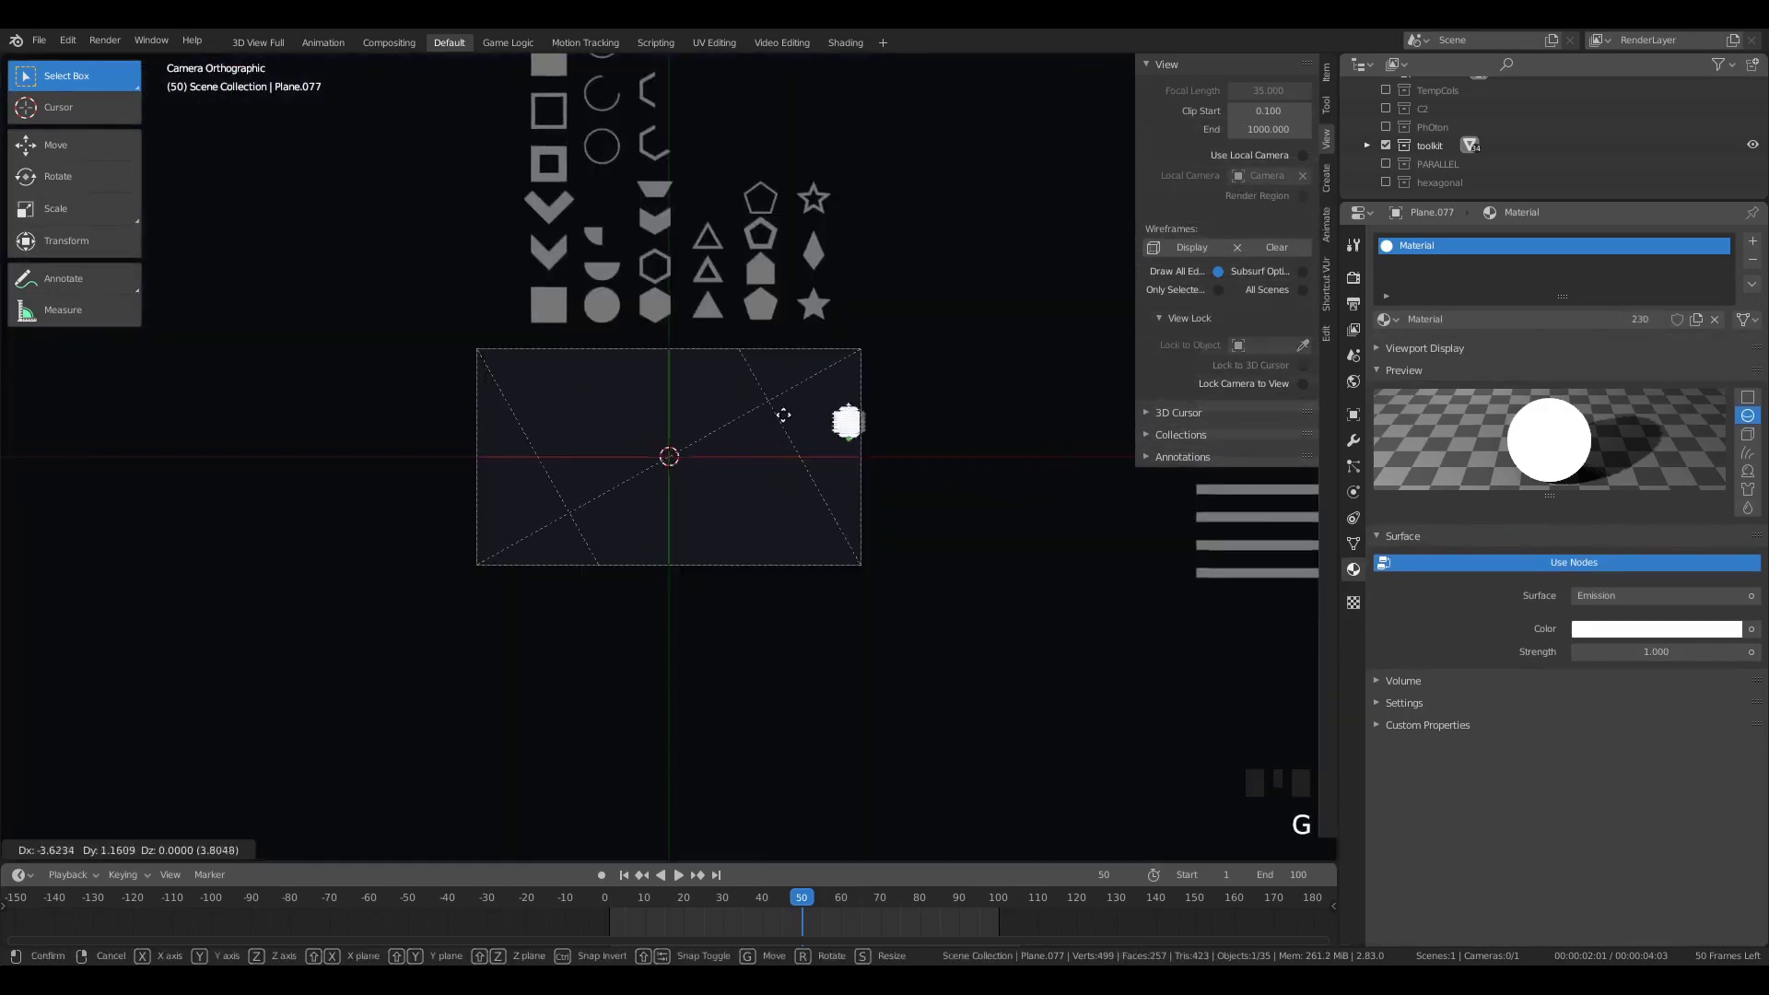
pyautogui.click(667, 426)
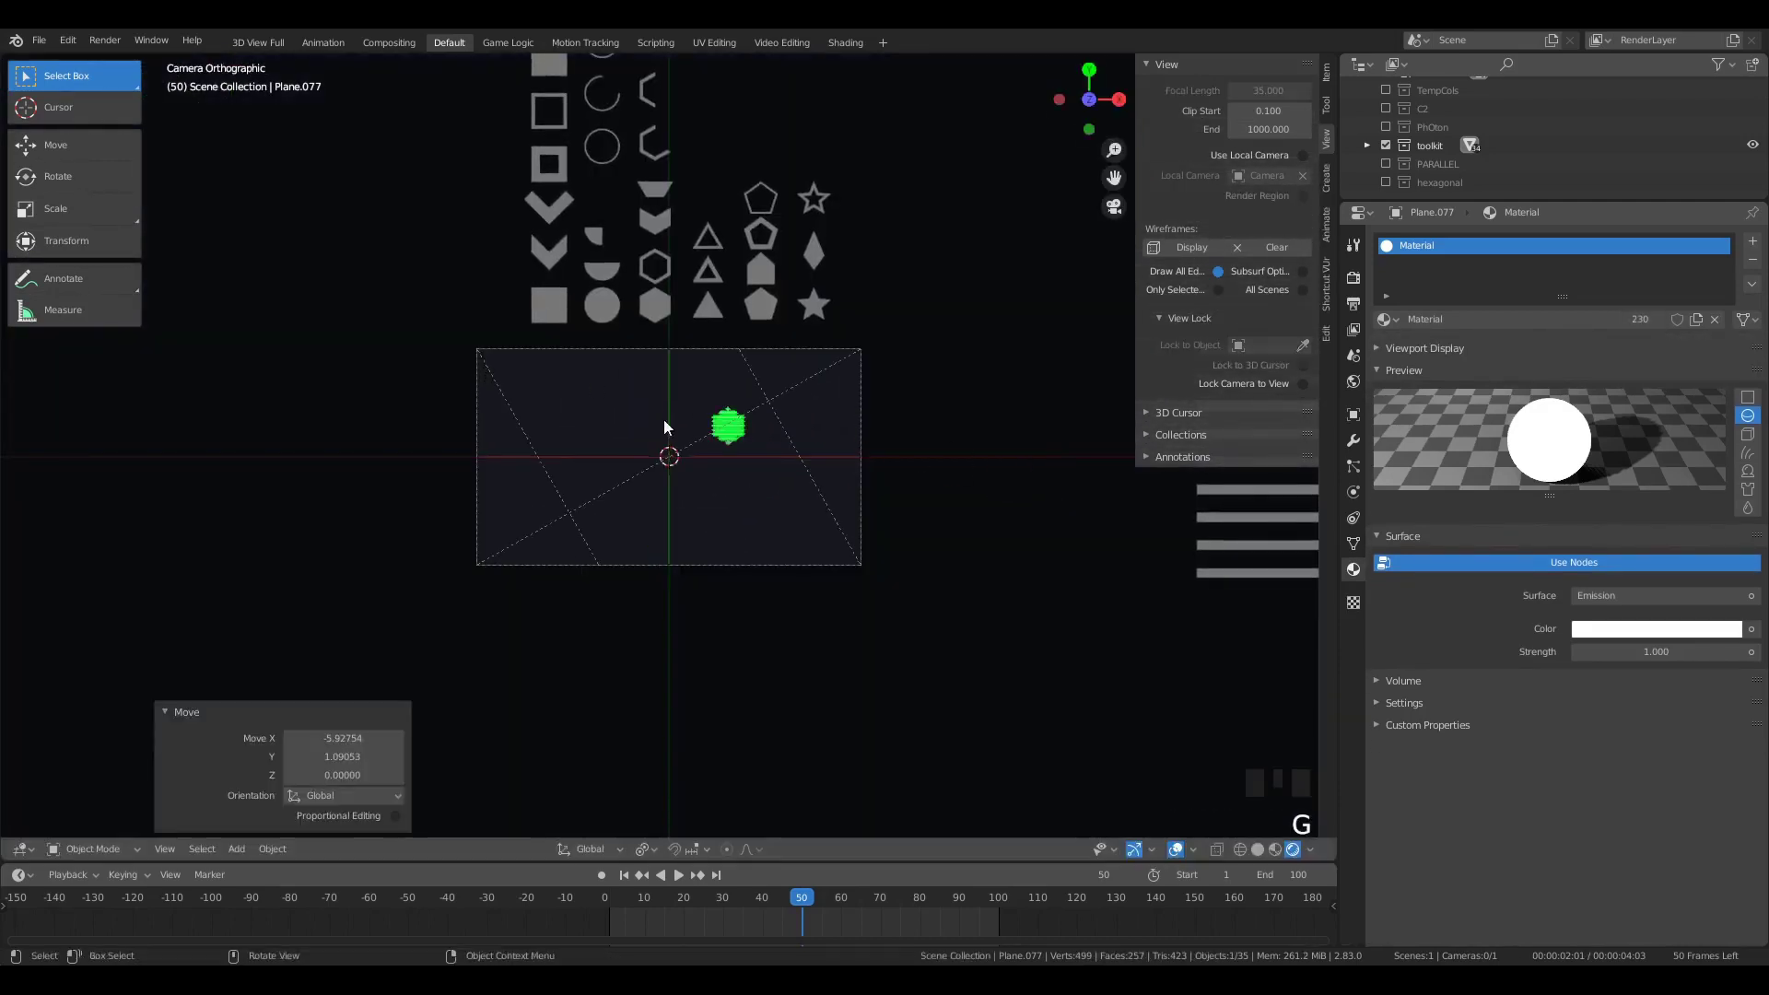
# Step: Switch the camera's composition guide from the golden triangle to Golden Ratio
pyautogui.doubleClick(864, 454)
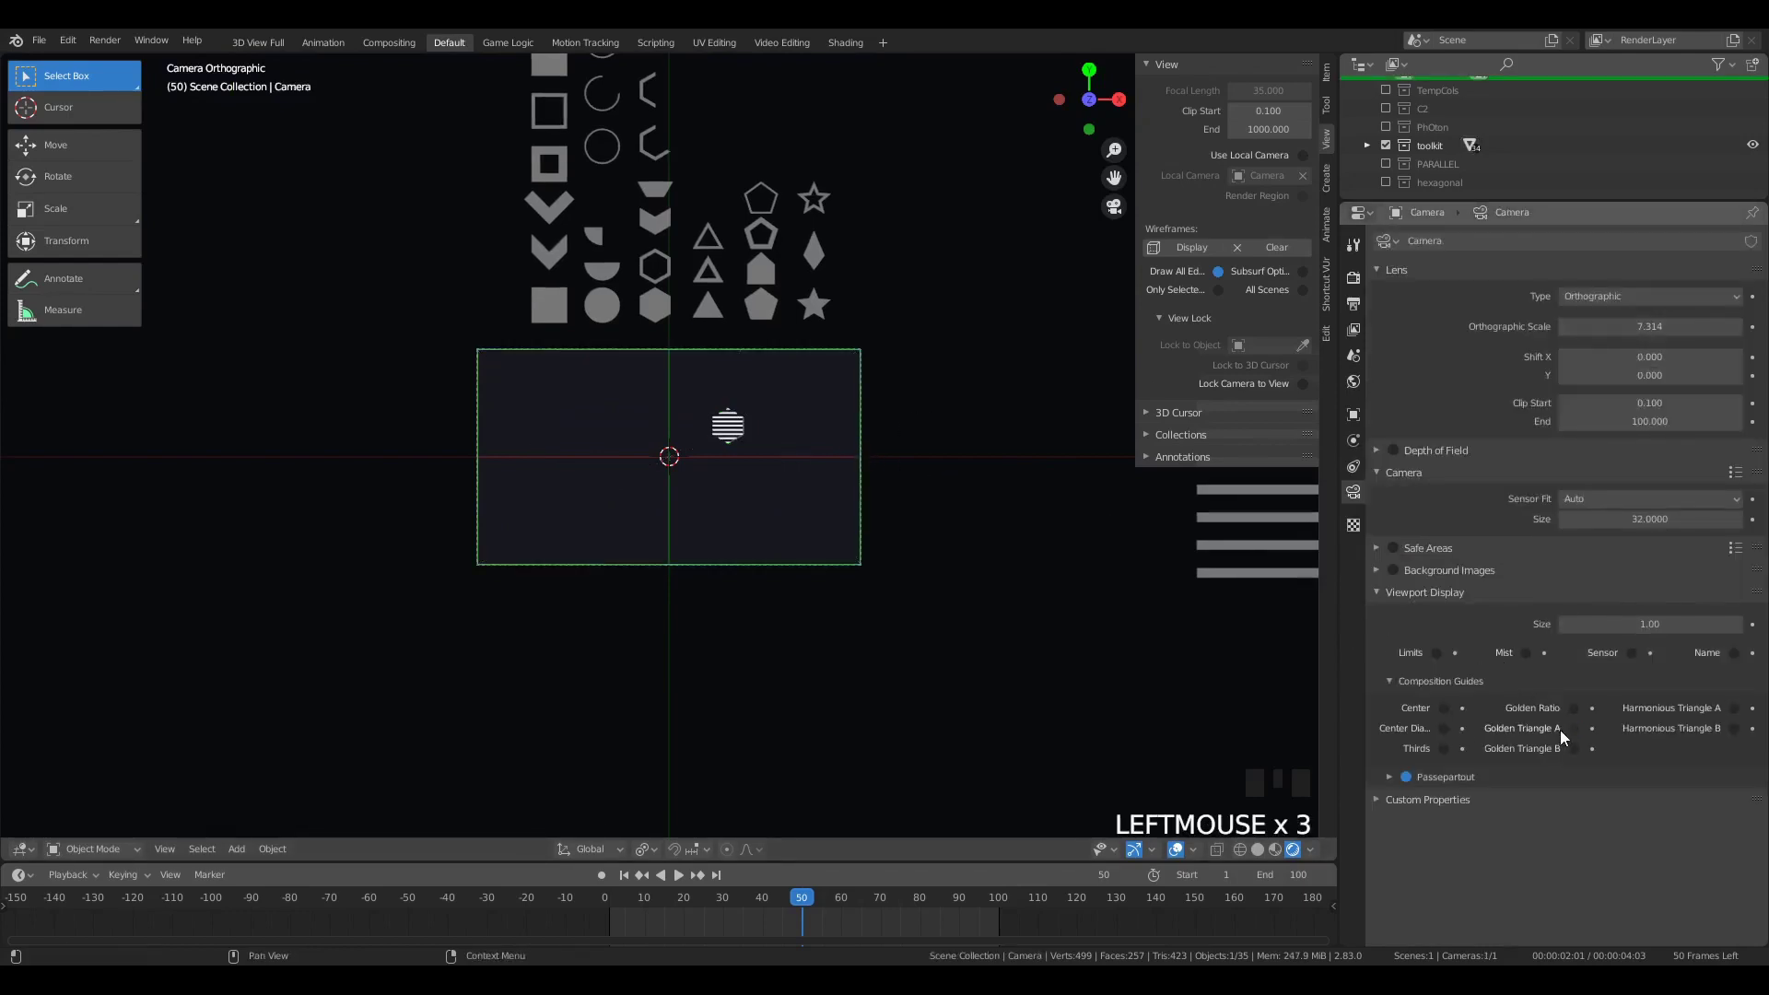
pyautogui.click(1570, 708)
pyautogui.scroll(4, 909, 478)
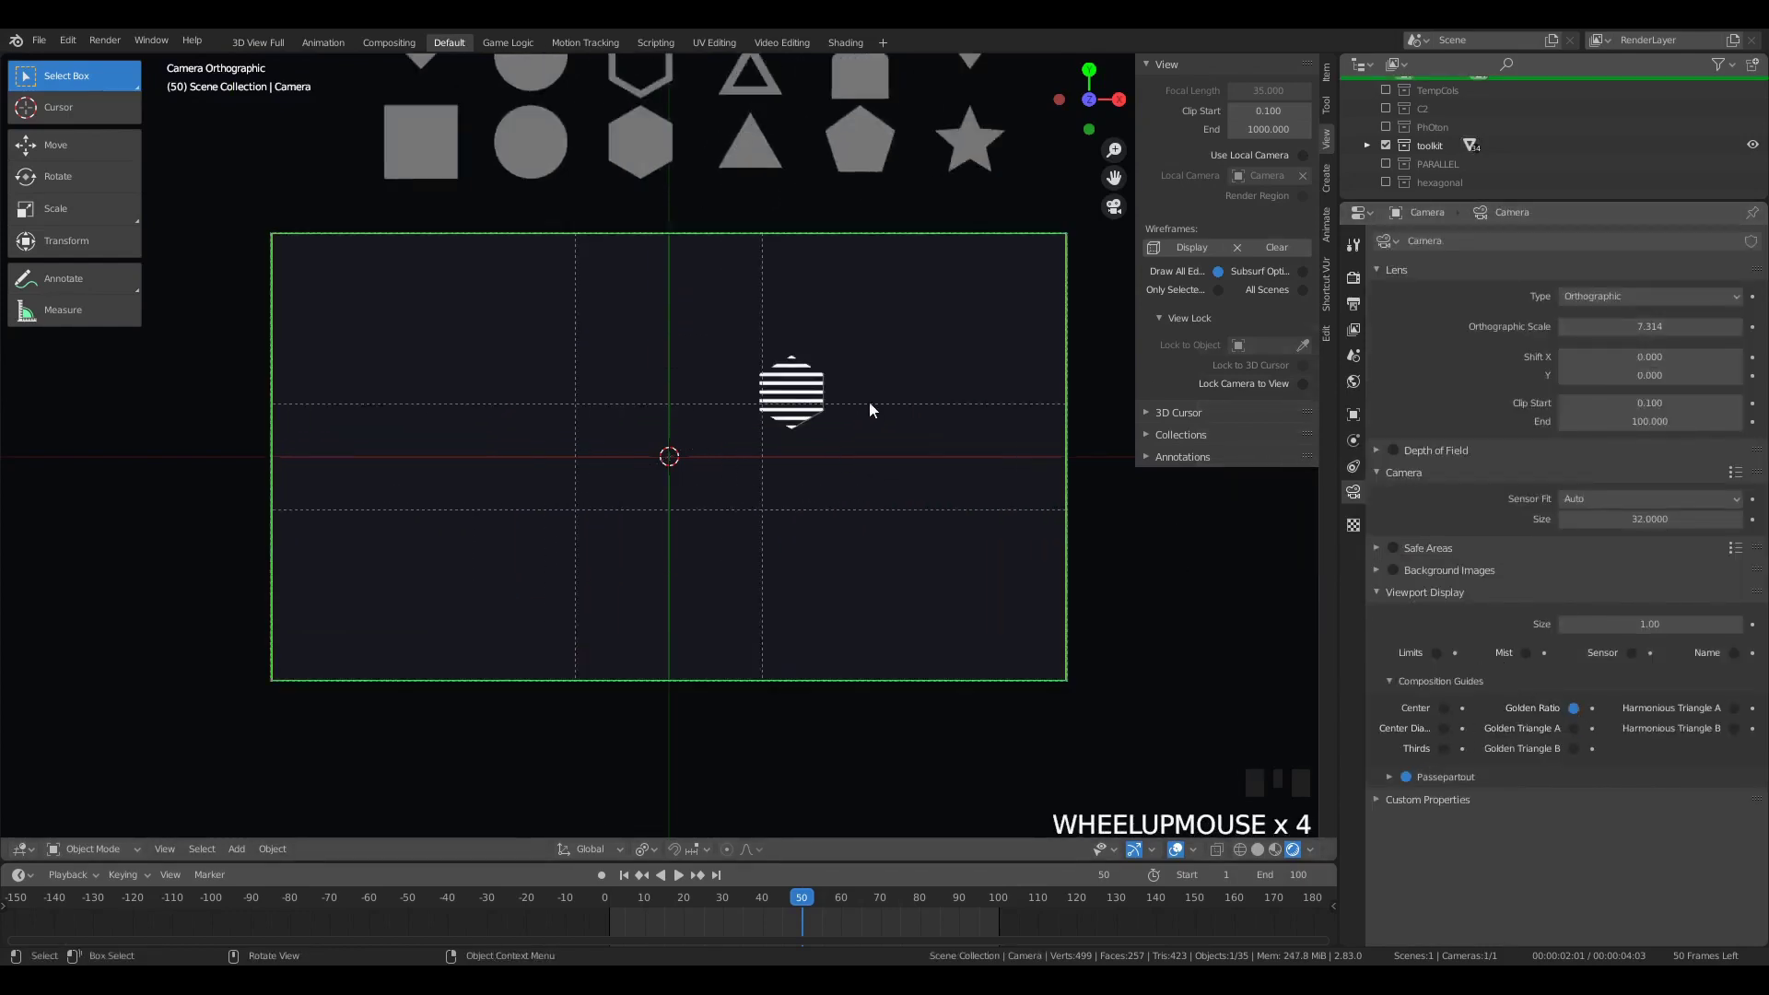
# Step: Scale the striped hexagon down slightly and place it on the upper-right intersection of the golden ratio guides
pyautogui.click(796, 379)
pyautogui.press('g')
pyautogui.click(770, 396)
pyautogui.scroll(2, 919, 495)
pyautogui.press('s')
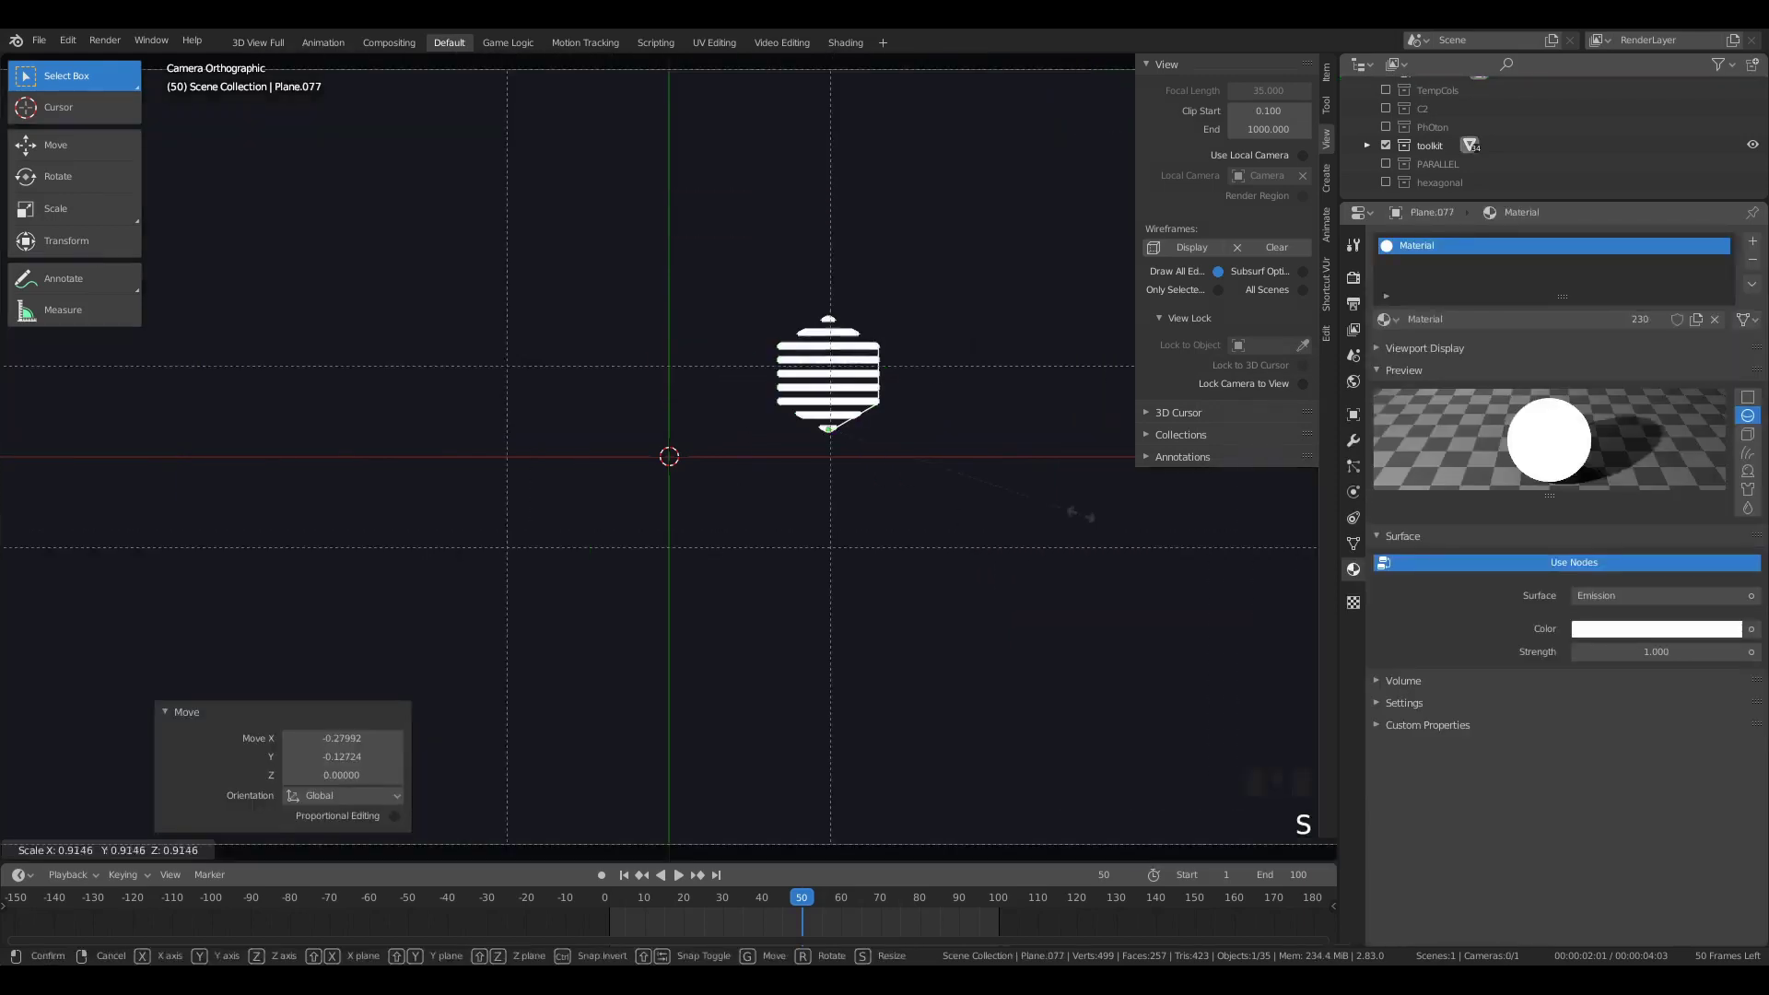
pyautogui.press('g')
pyautogui.click(1059, 495)
# Step: Duplicate the toolkit's hexagon ring, place the copy over the striped hexagon and scale it to surround the stripes
pyautogui.scroll(-5, 922, 426)
pyautogui.click(665, 219)
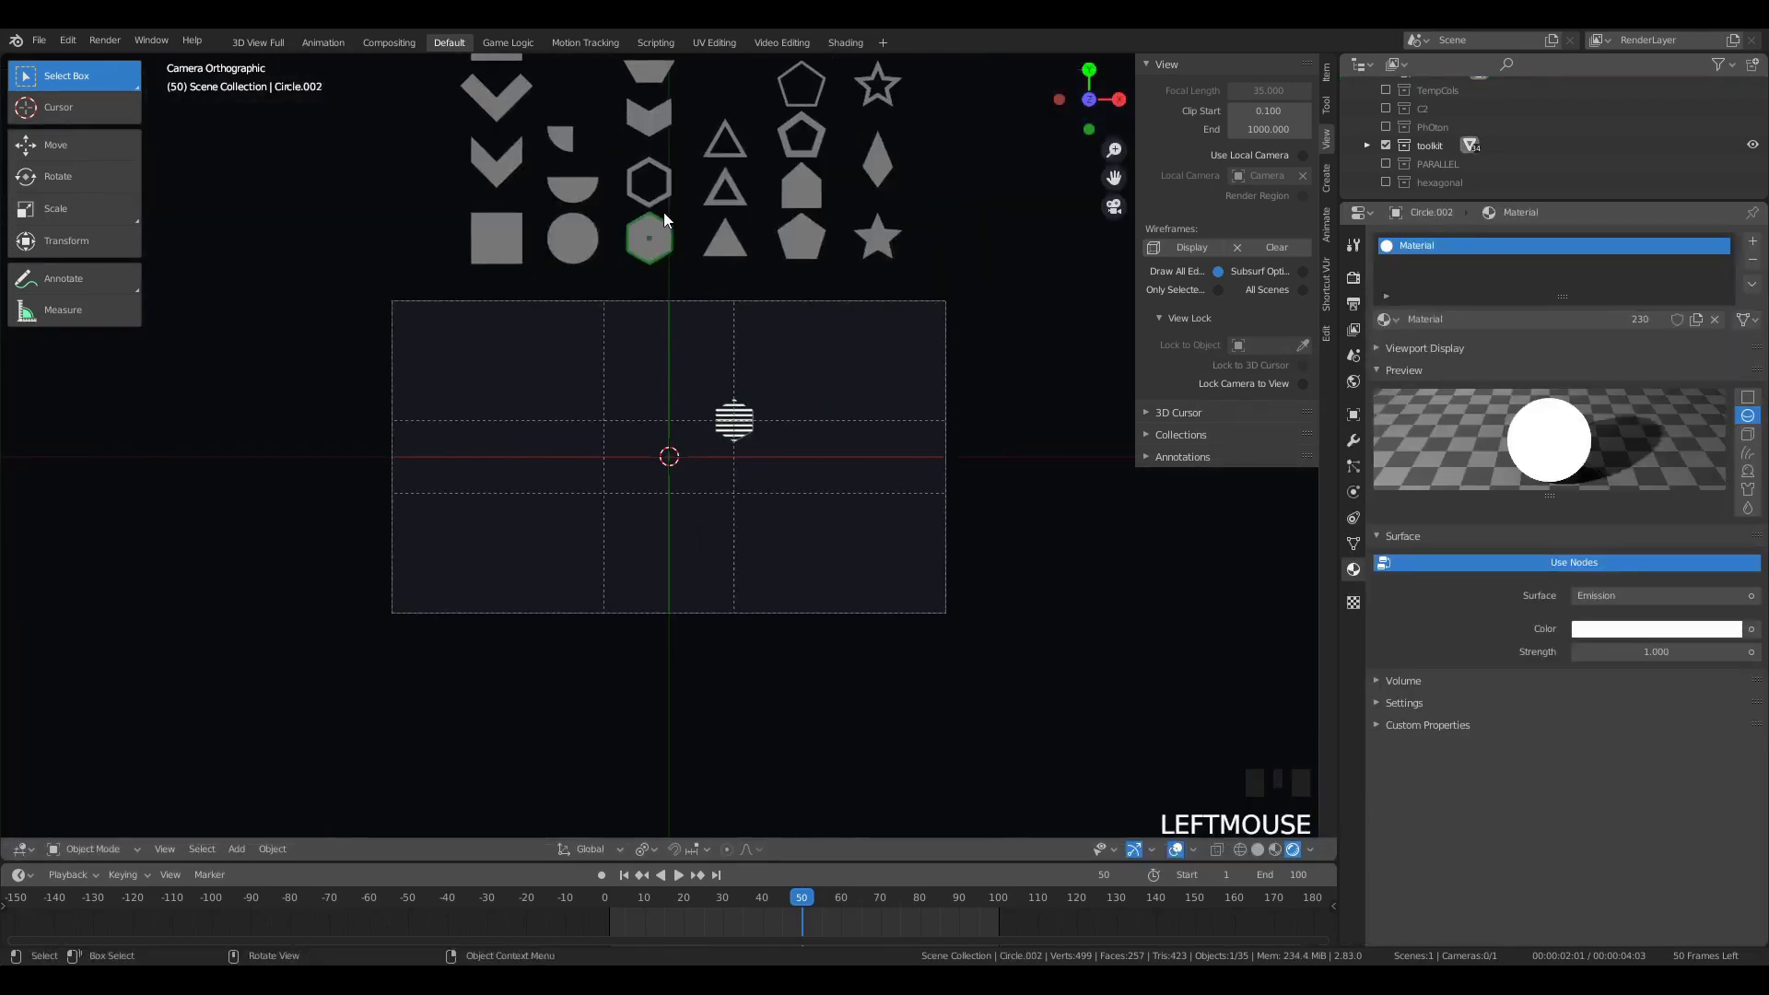
pyautogui.hotkey('shift', 'd')
pyautogui.click(768, 423)
pyautogui.scroll(3, 837, 470)
pyautogui.press('s')
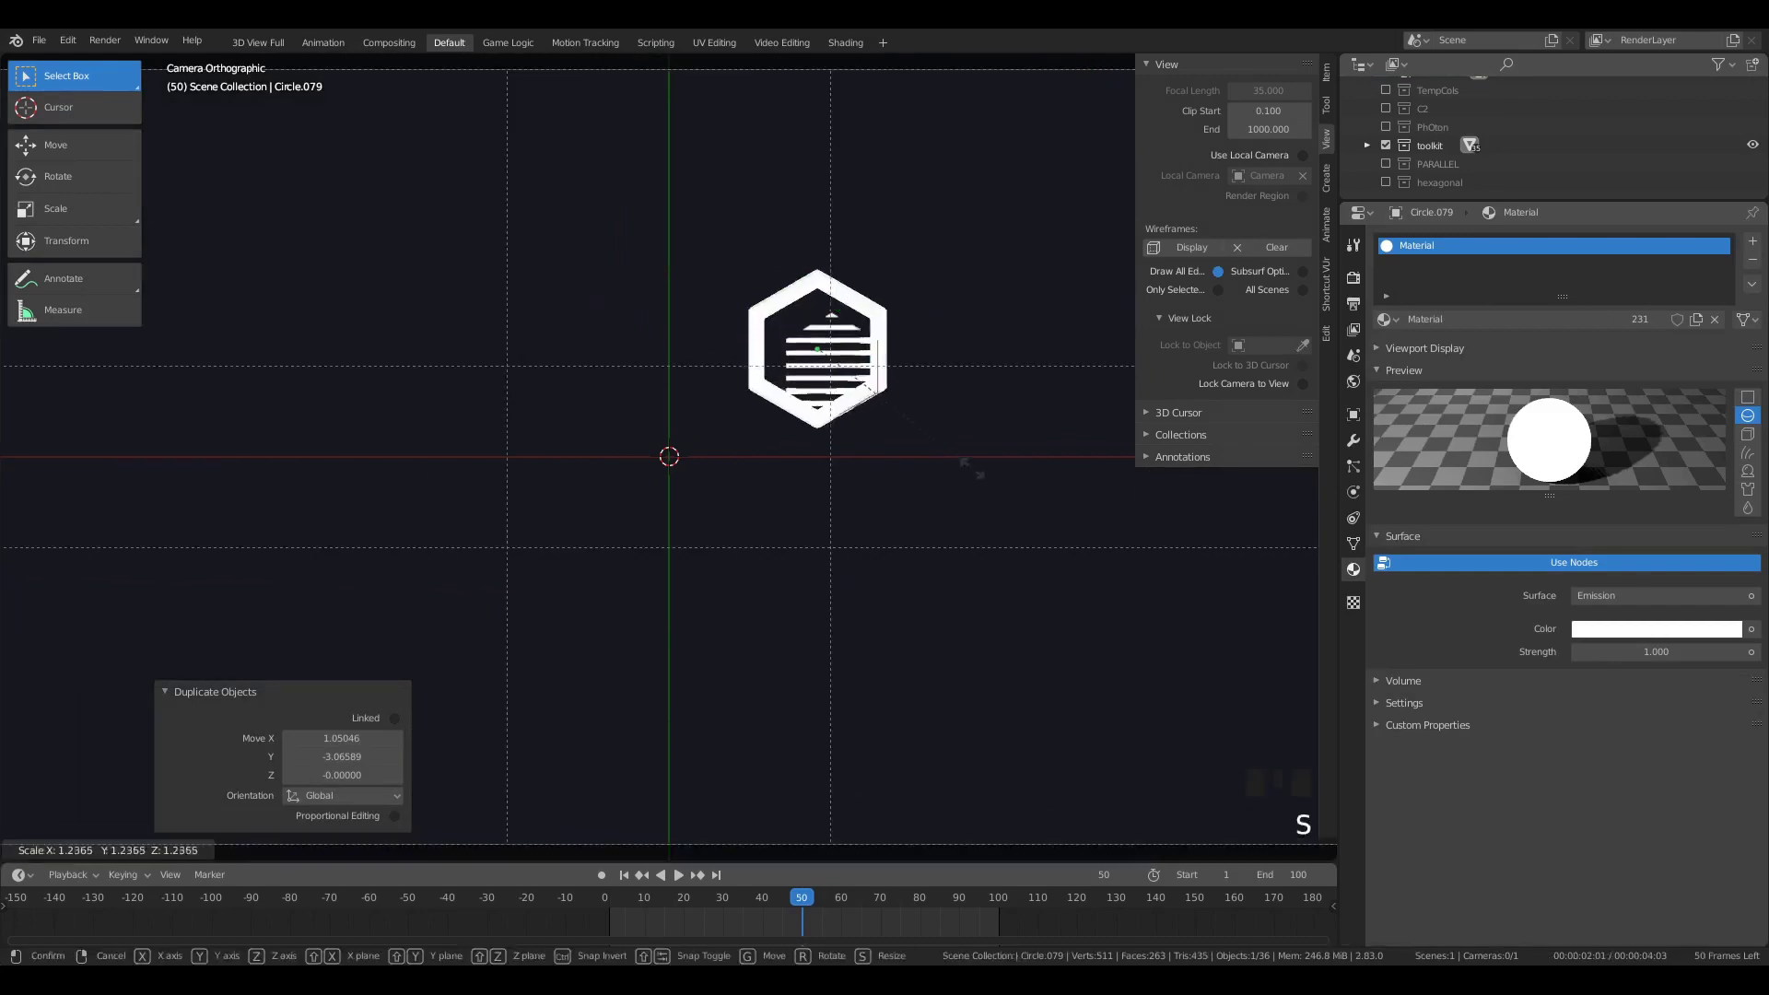
pyautogui.click(972, 478)
# Step: Scale the hexagon ring by 0.770 and reposition it over the striped hexagon
pyautogui.press('g')
pyautogui.click(986, 489)
pyautogui.scroll(2, 1022, 498)
pyautogui.press('s')
pyautogui.press('g')
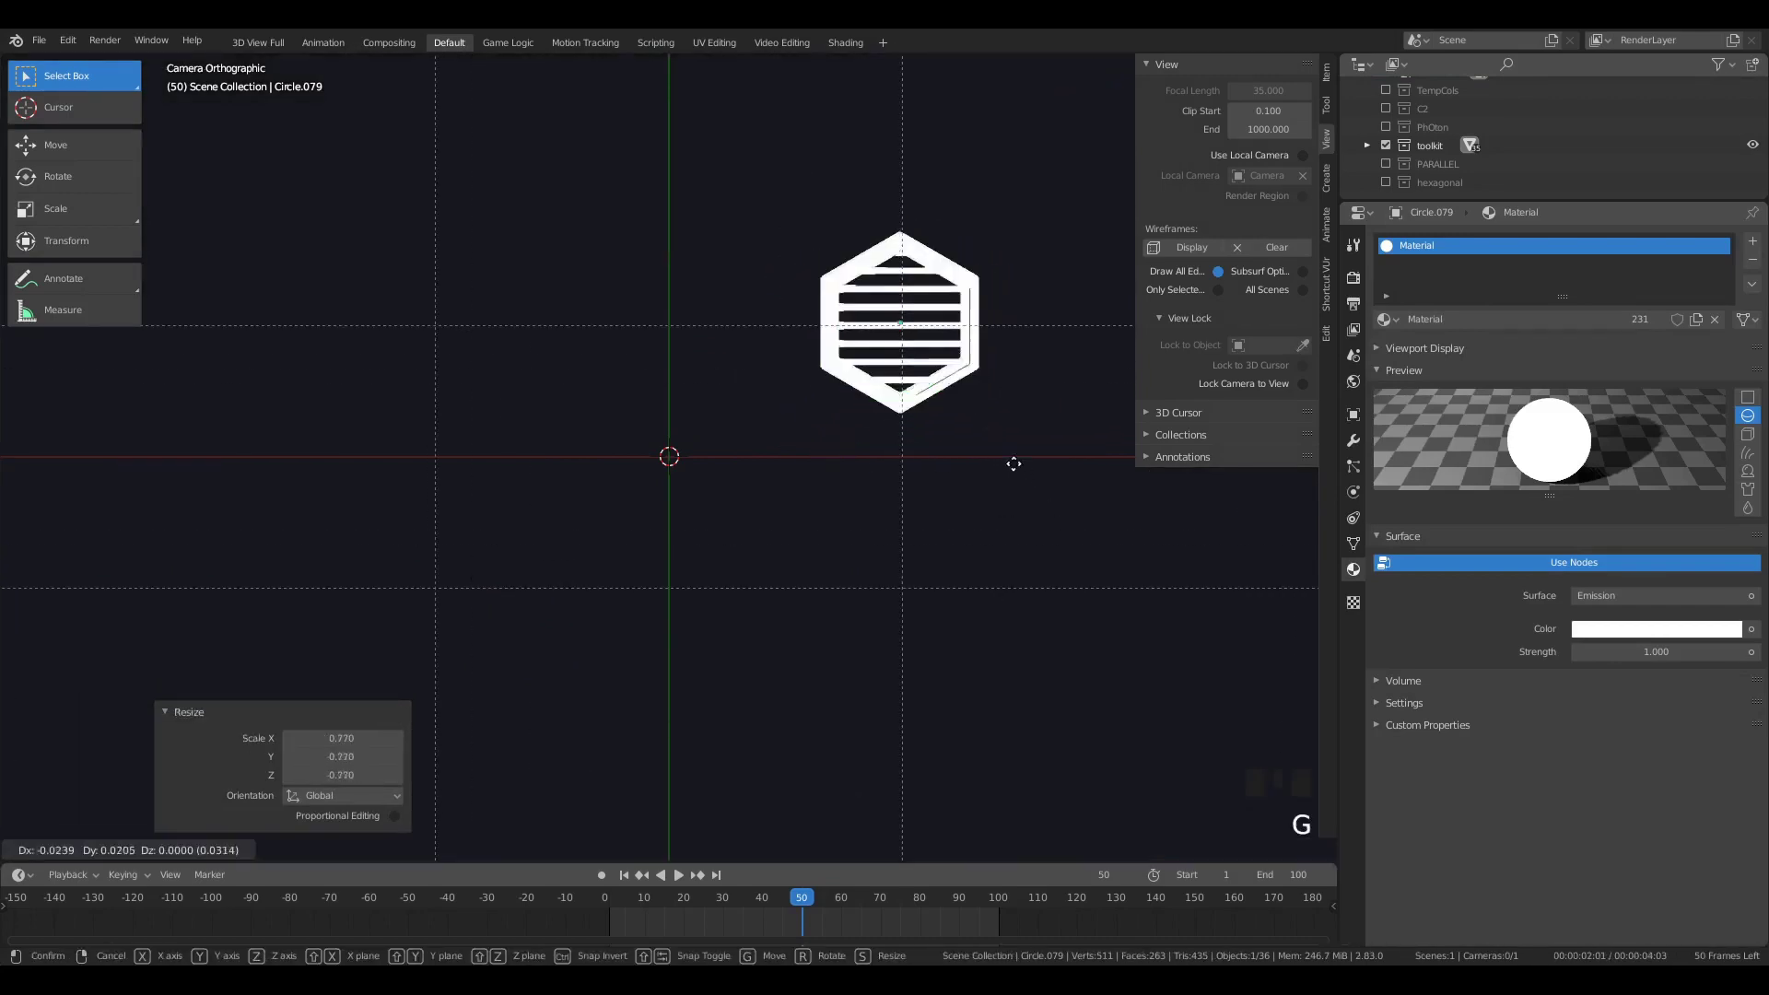
pyautogui.click(1007, 463)
# Step: Thin the hexagon ring by scaling its inner edge loop outward in Edit Mode
pyautogui.press('Tab')
pyautogui.click(931, 350)
pyautogui.press('e')
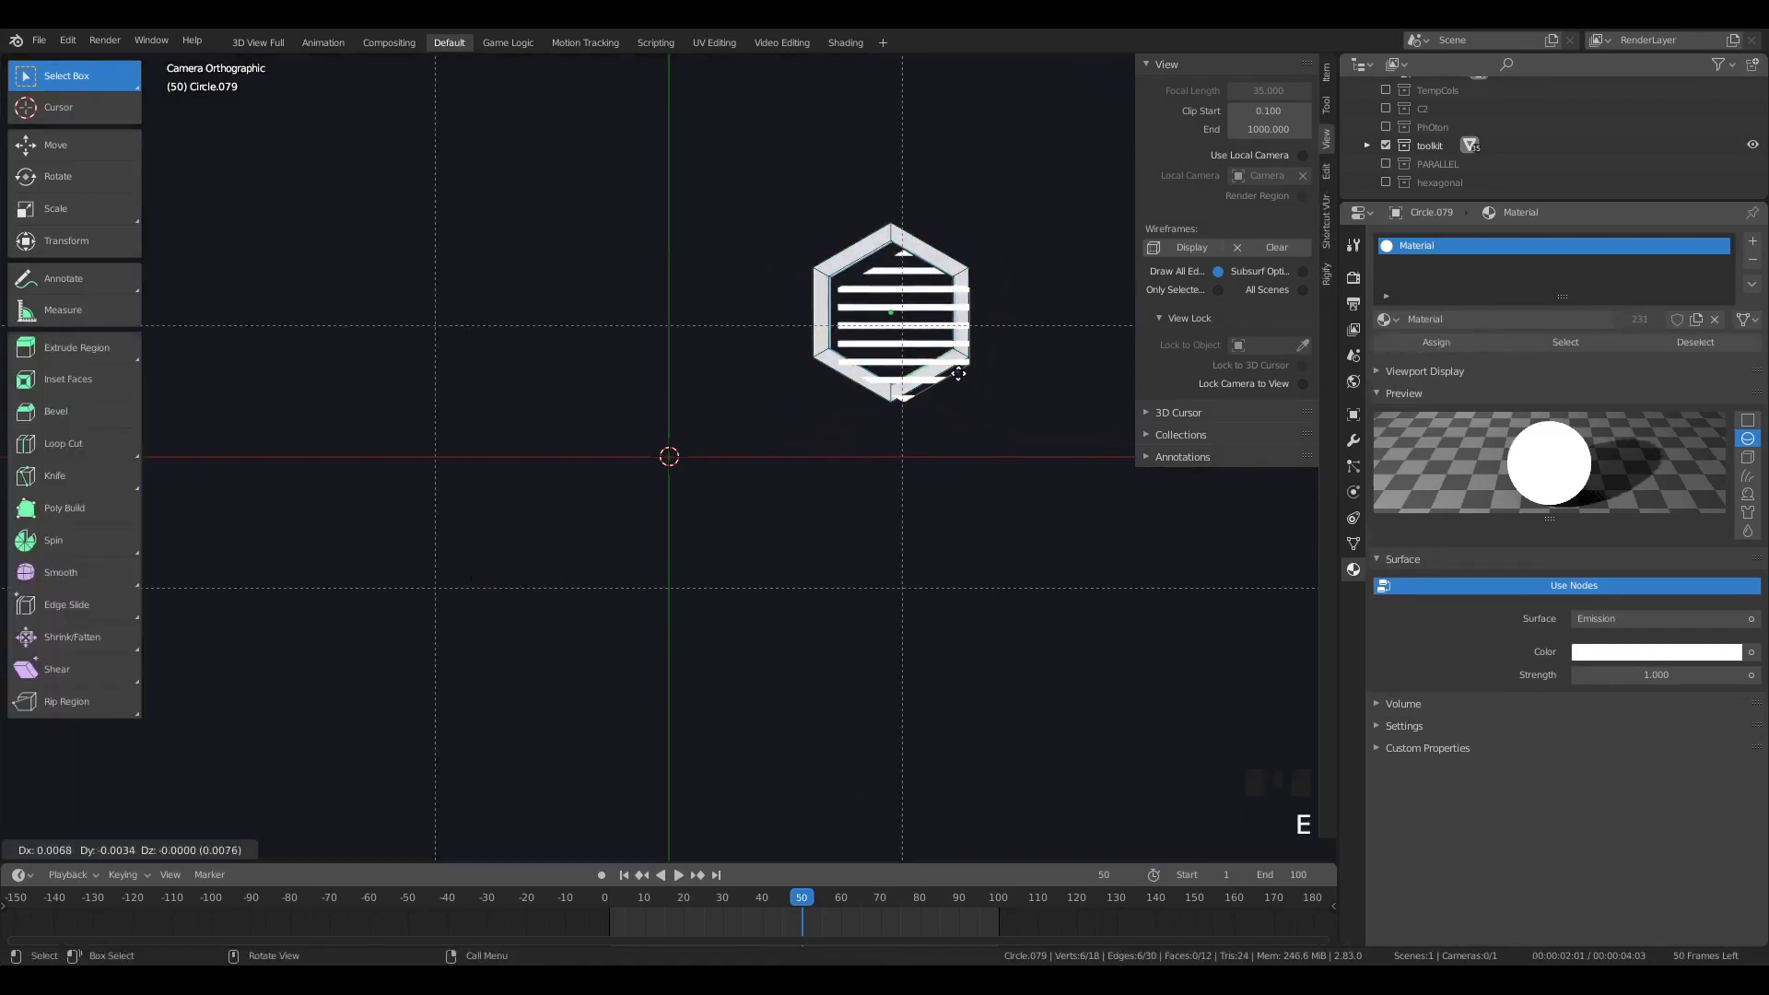
pyautogui.rightClick(952, 369)
pyautogui.press('x')
pyautogui.click(953, 369)
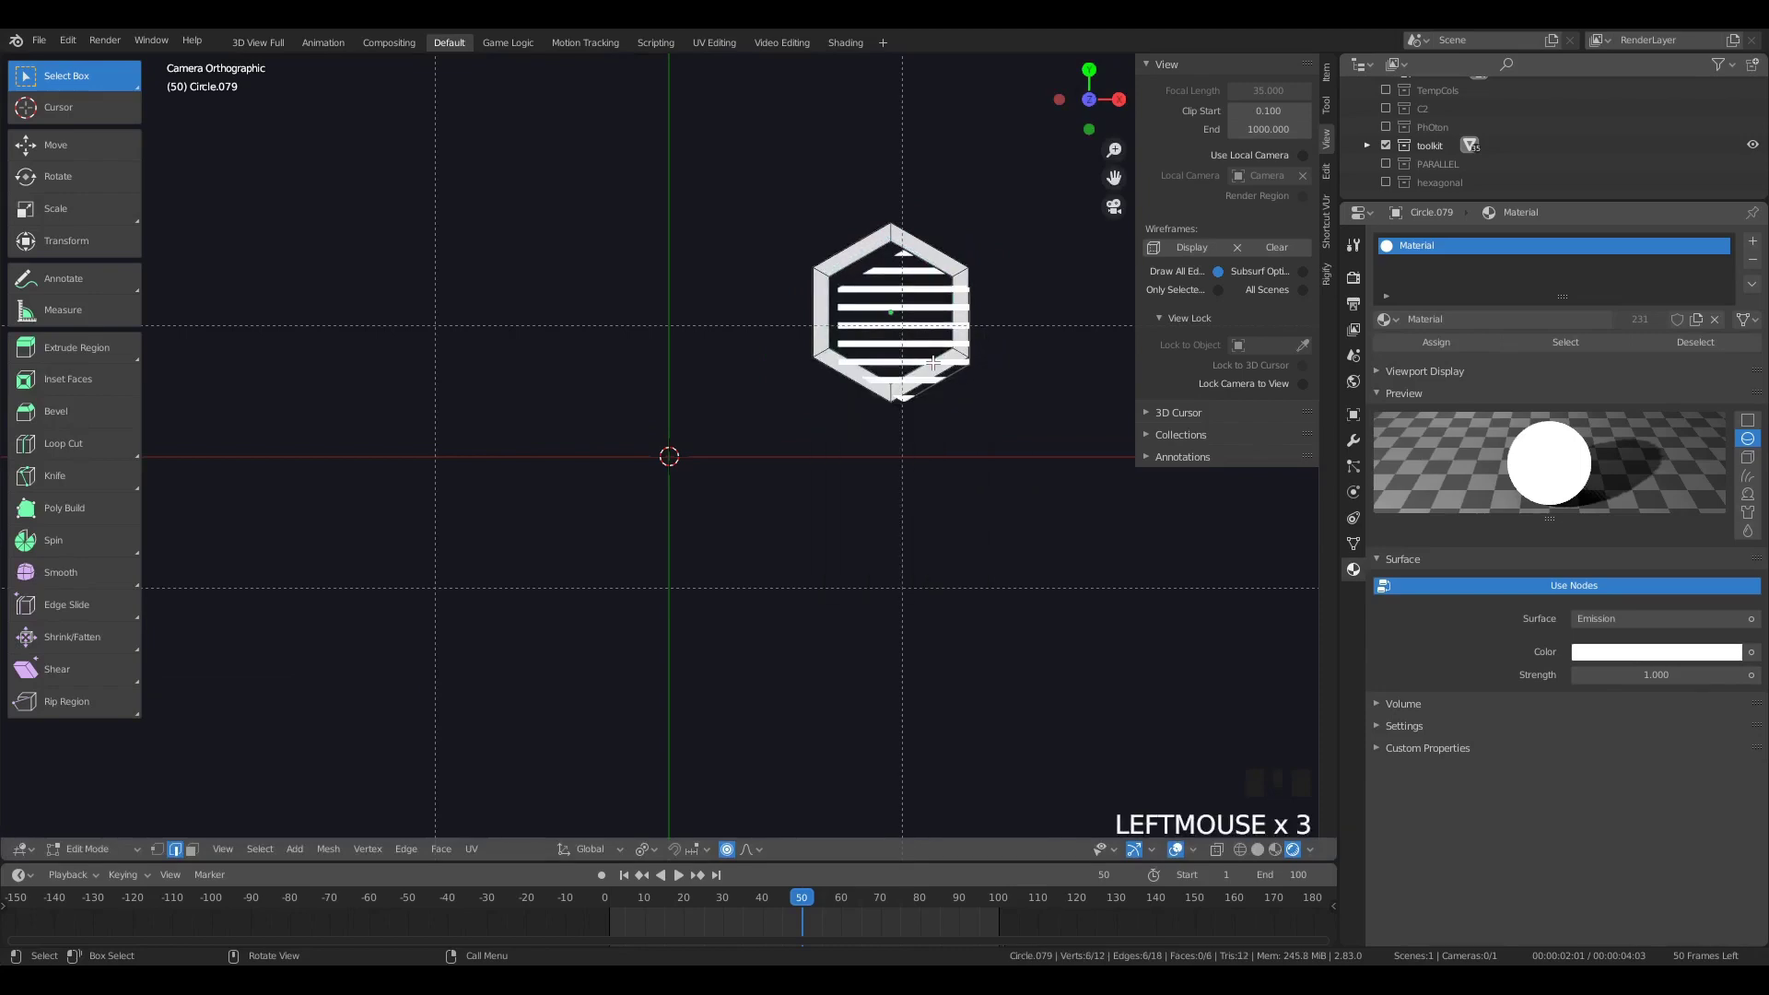
pyautogui.press('s')
pyautogui.click(958, 373)
pyautogui.press('Tab')
# Step: Shift the hexagon ring, then reposition the stripes separately near the golden ratio intersection
pyautogui.press('g')
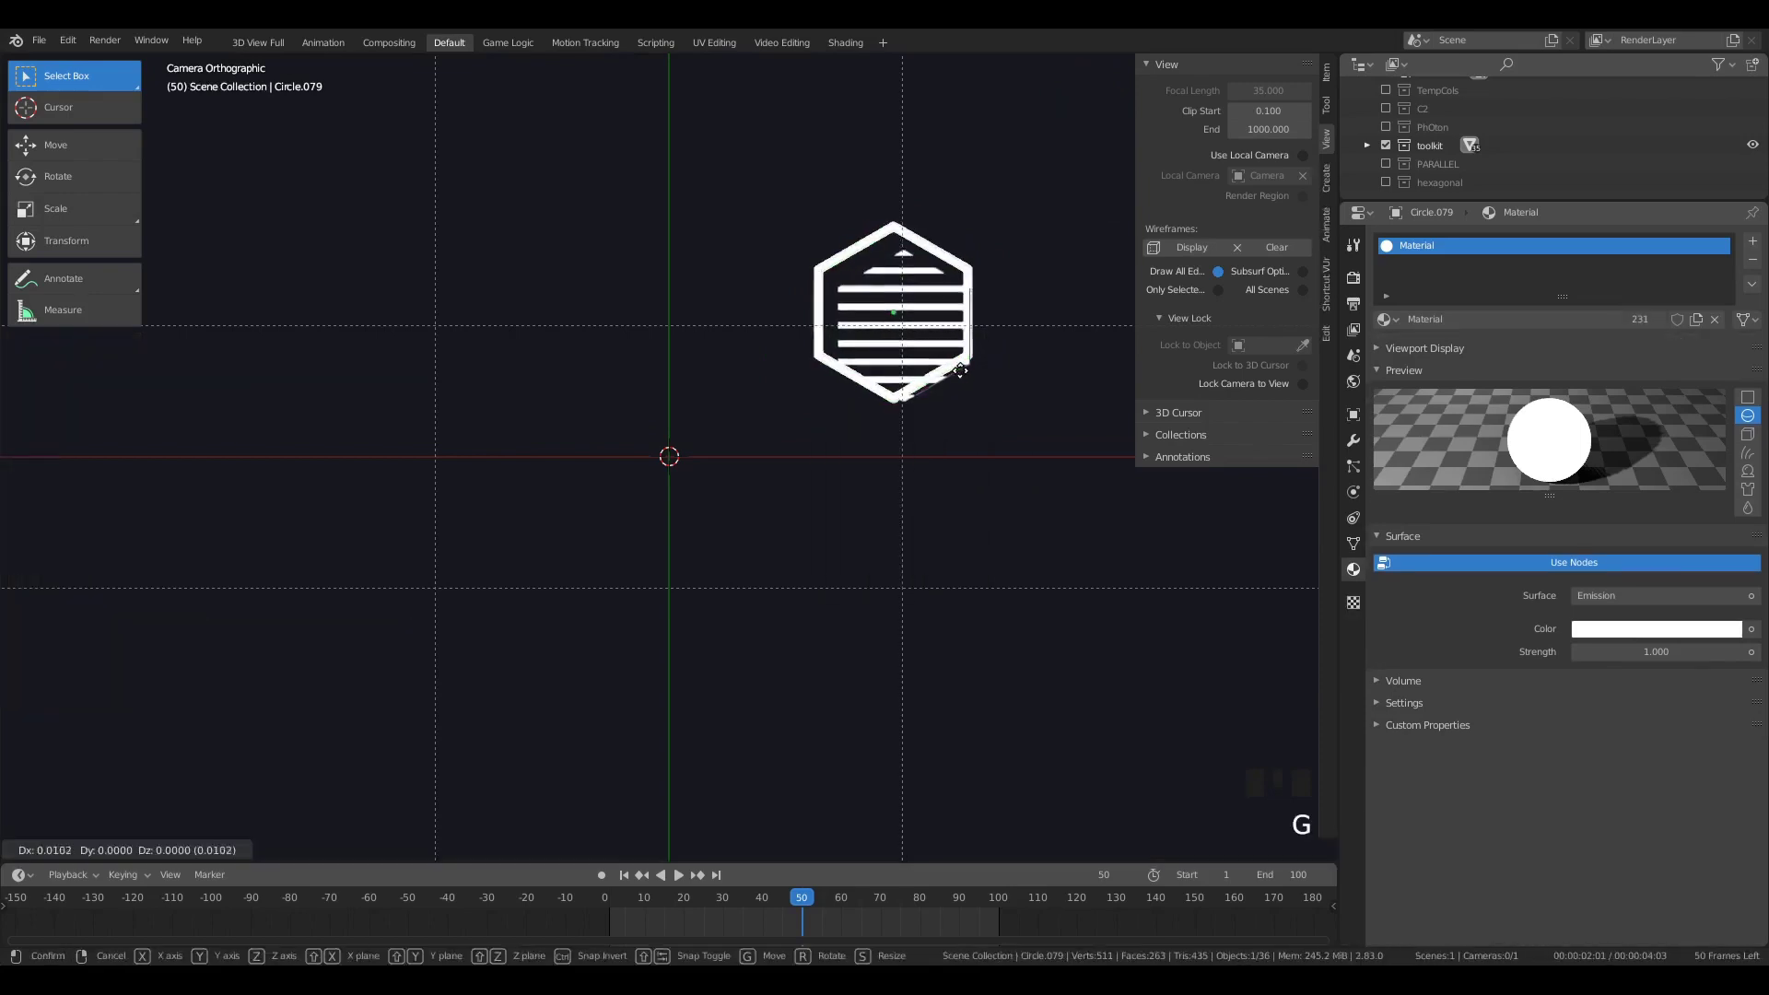
pyautogui.click(963, 369)
pyautogui.press('a')
pyautogui.press('a')
pyautogui.press('a')
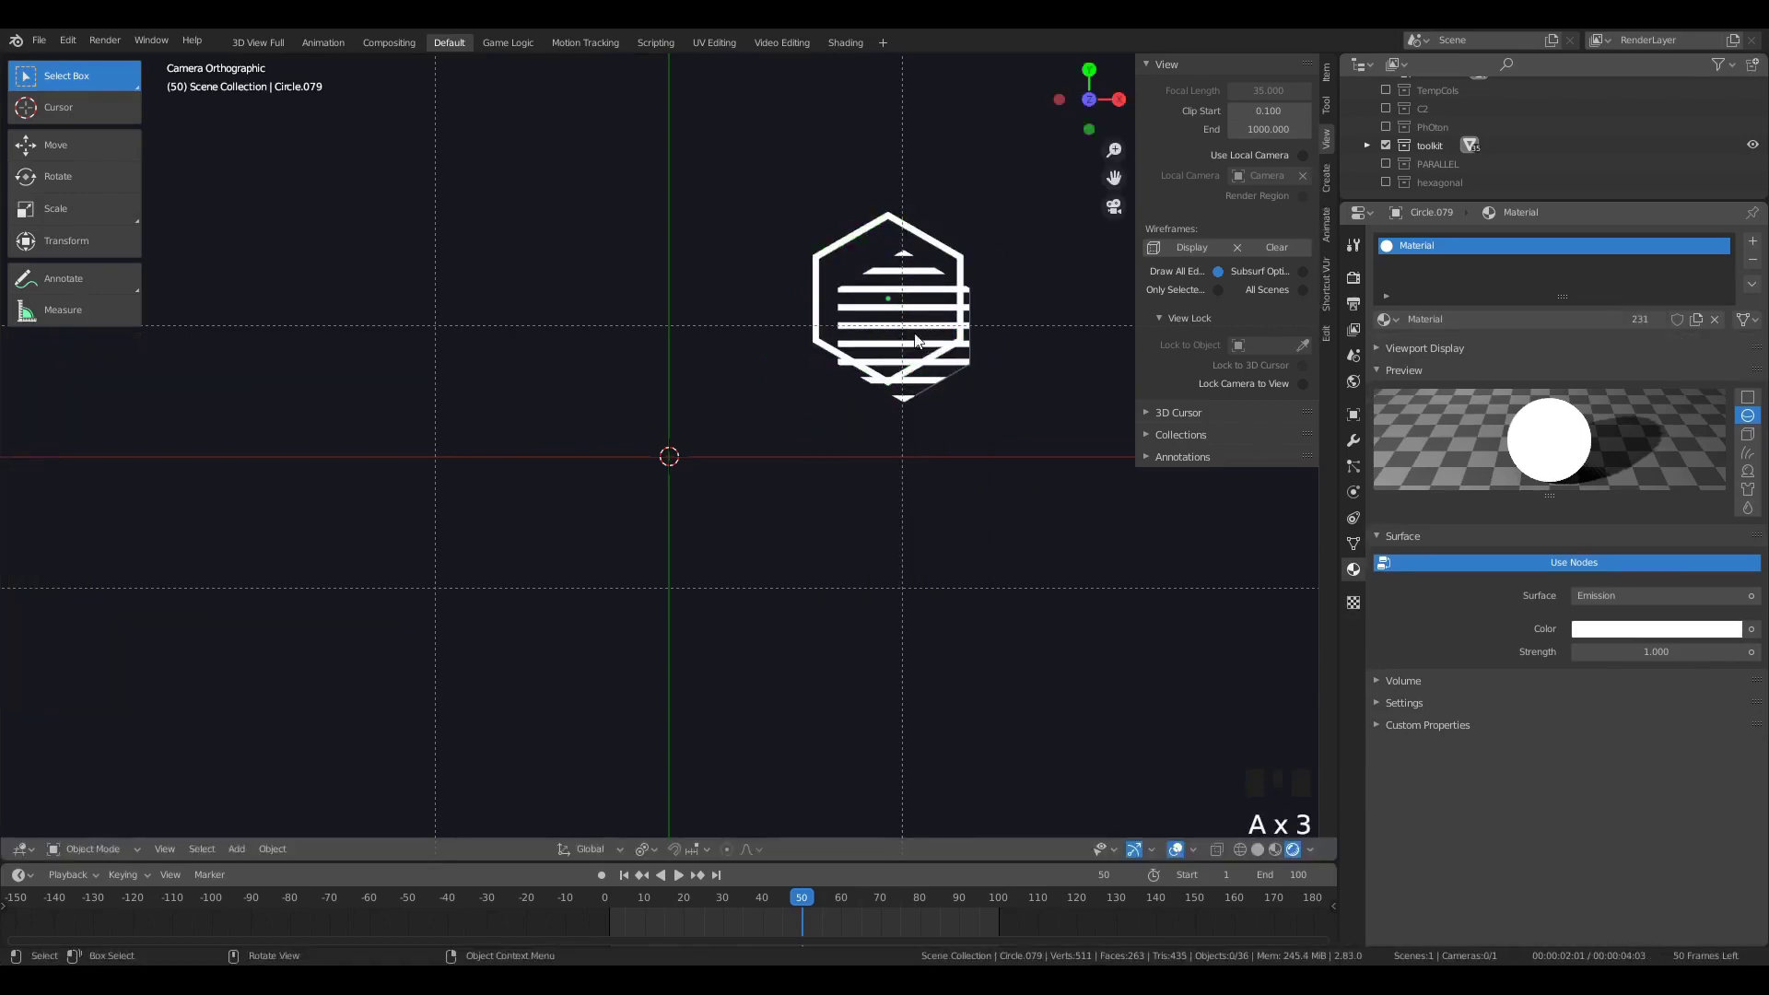
pyautogui.click(915, 340)
pyautogui.press('g')
pyautogui.click(924, 362)
# Step: Move the hexagon ring back around the stripes on the upper-right guide intersection and clear the selection
pyautogui.press('g')
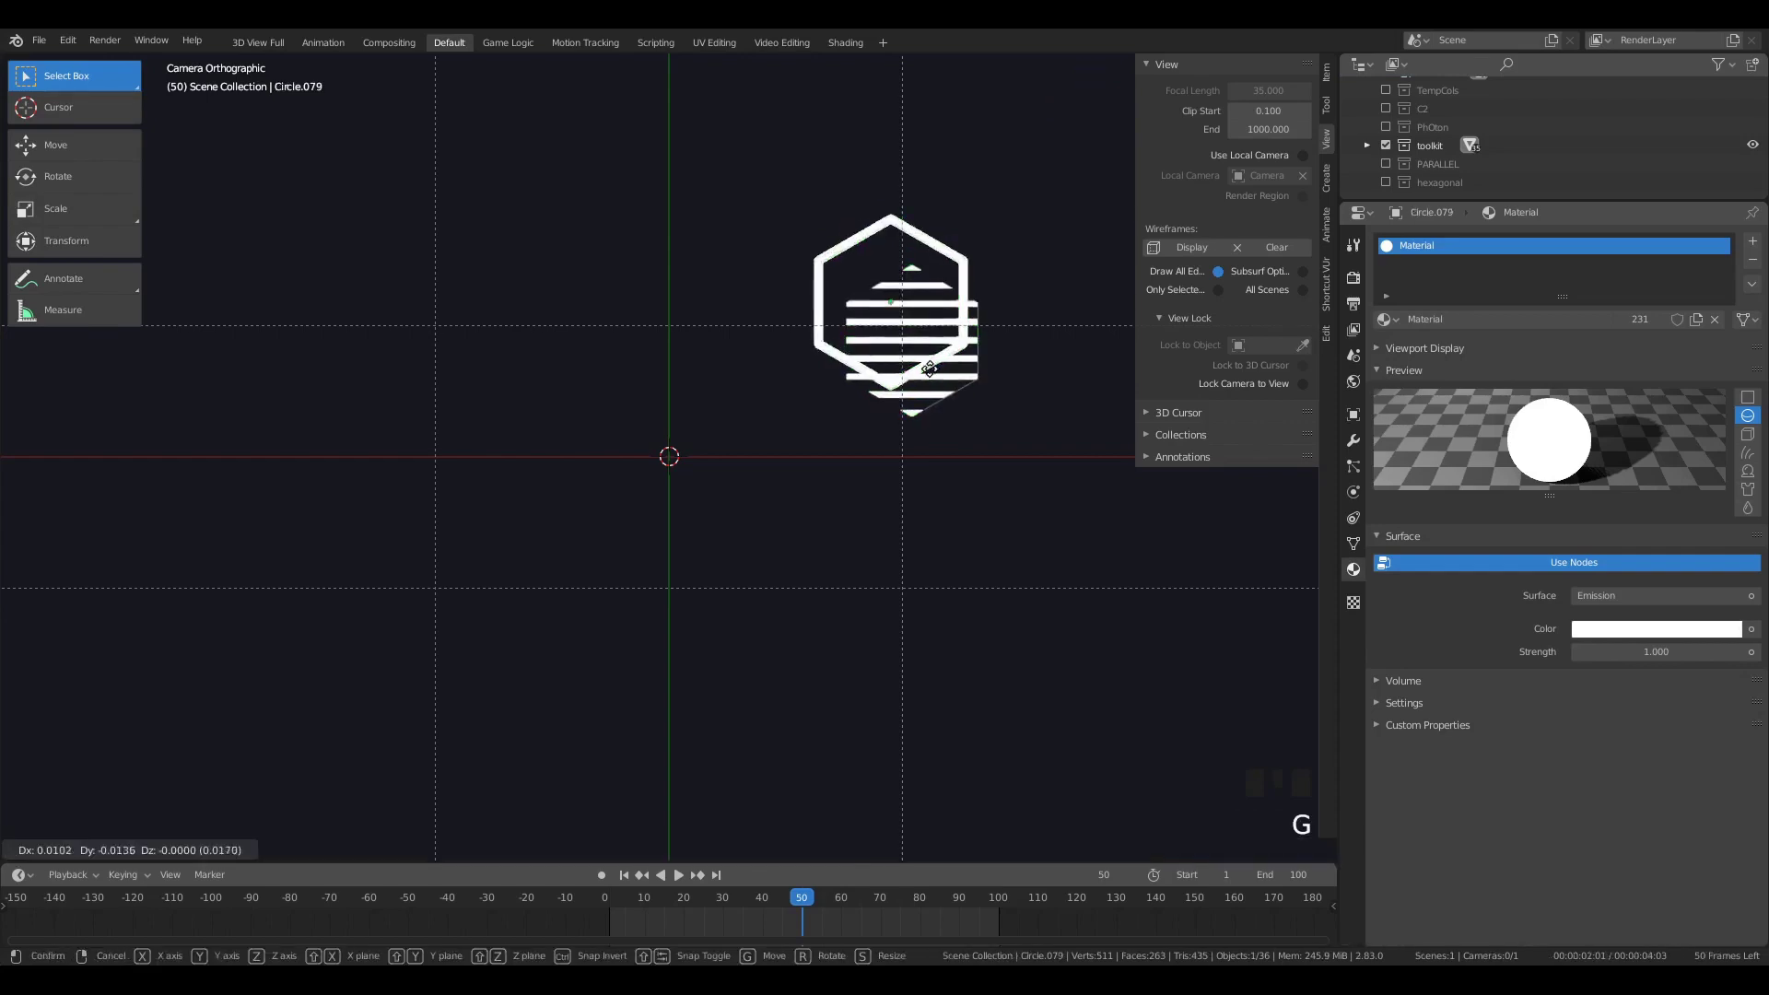
pyautogui.click(928, 369)
pyautogui.scroll(-3, 930, 374)
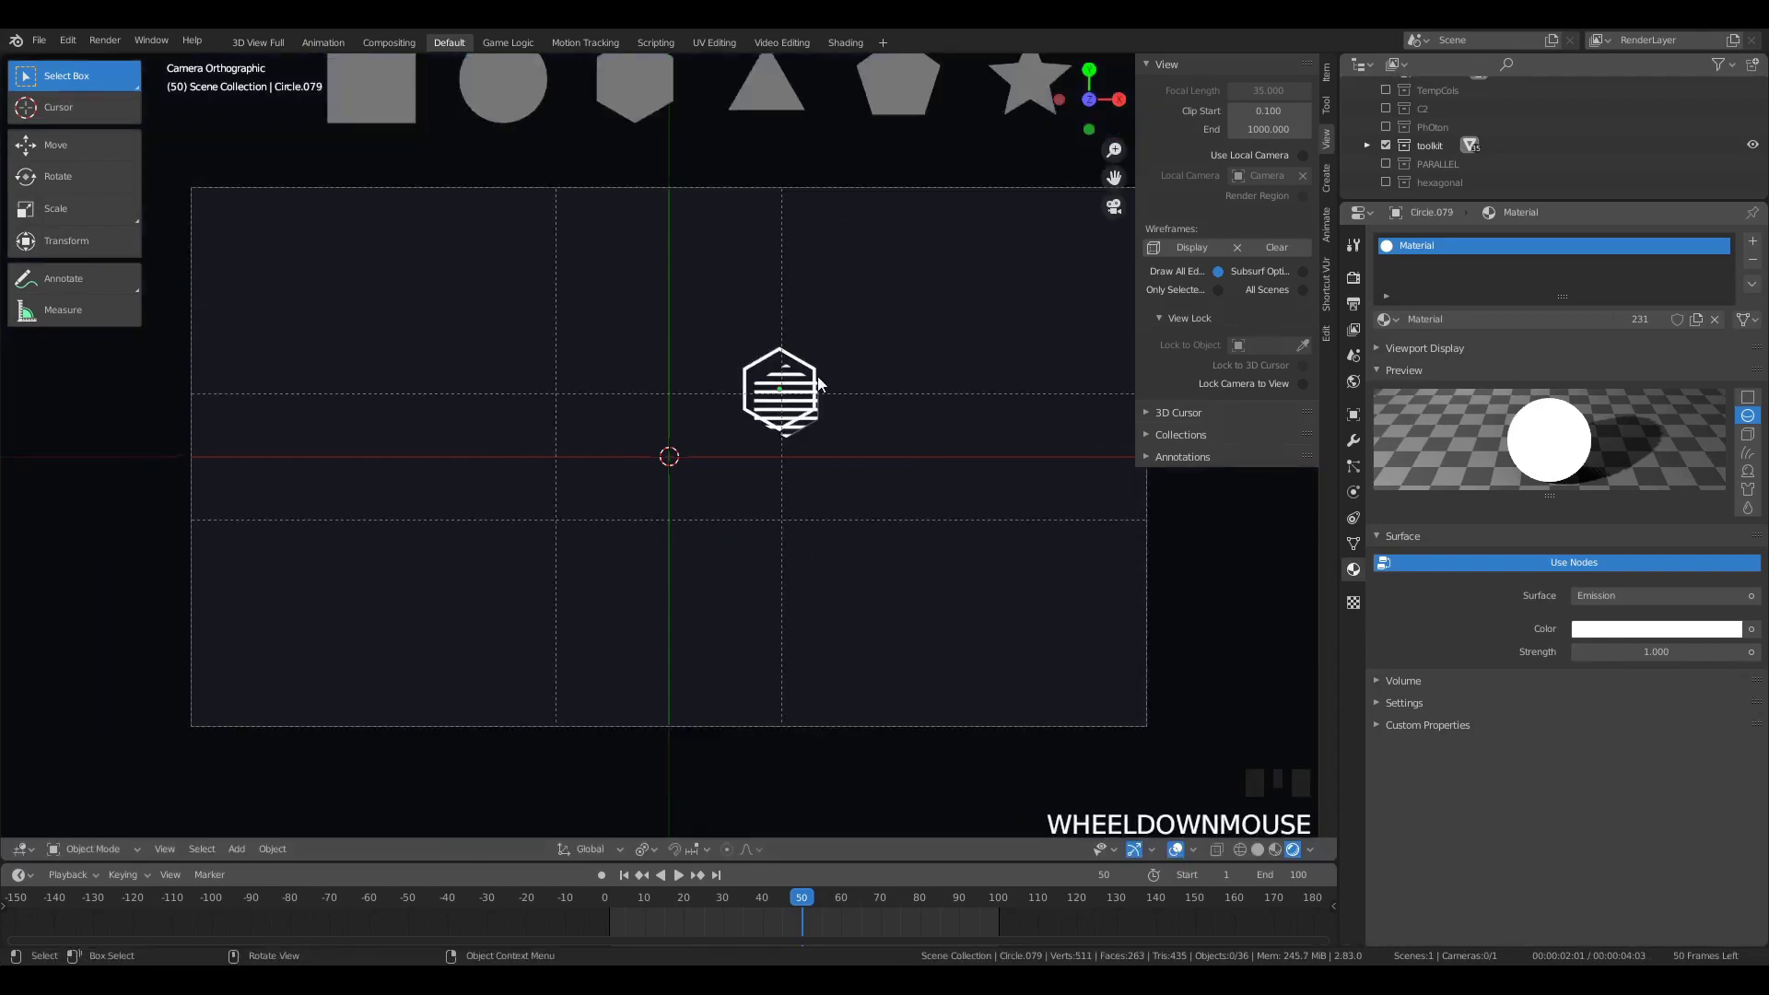
pyautogui.press('g')
pyautogui.click(815, 379)
pyautogui.press('a')
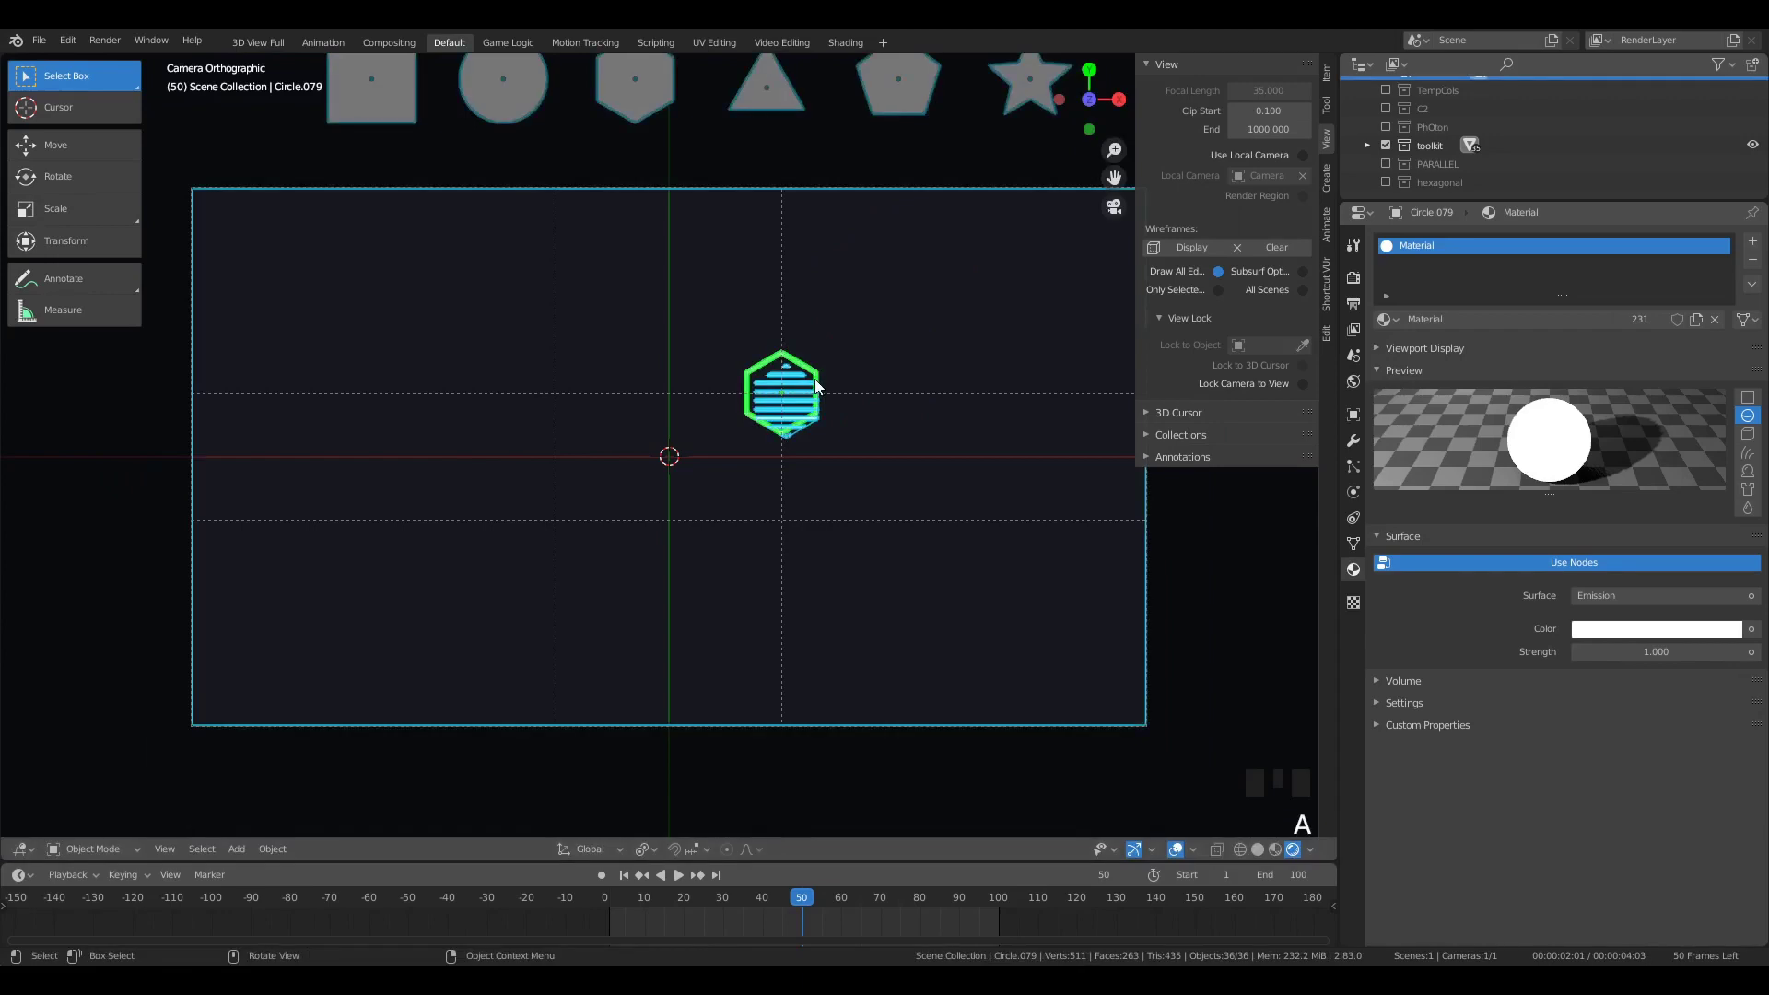
pyautogui.press('a')
pyautogui.press('a')
pyautogui.press('a')
# Step: Add a text object at the origin and delete its placeholder text
pyautogui.scroll(-2, 850, 273)
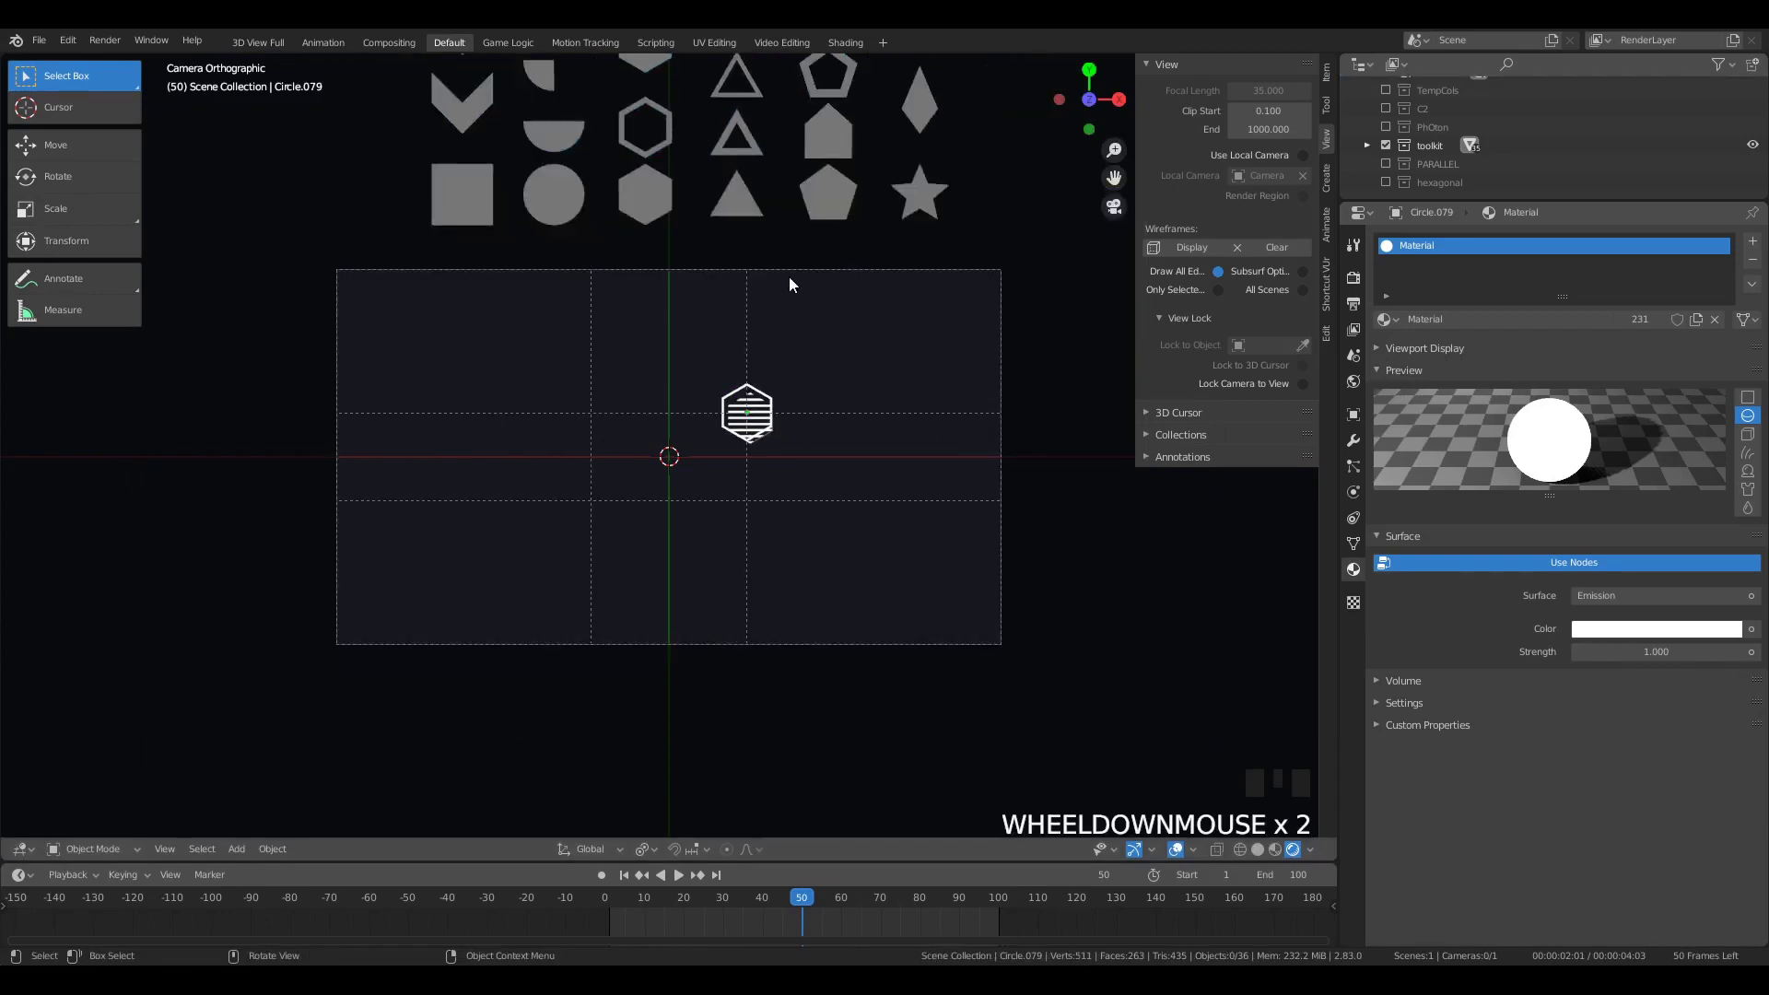
pyautogui.hotkey('shift', 'a')
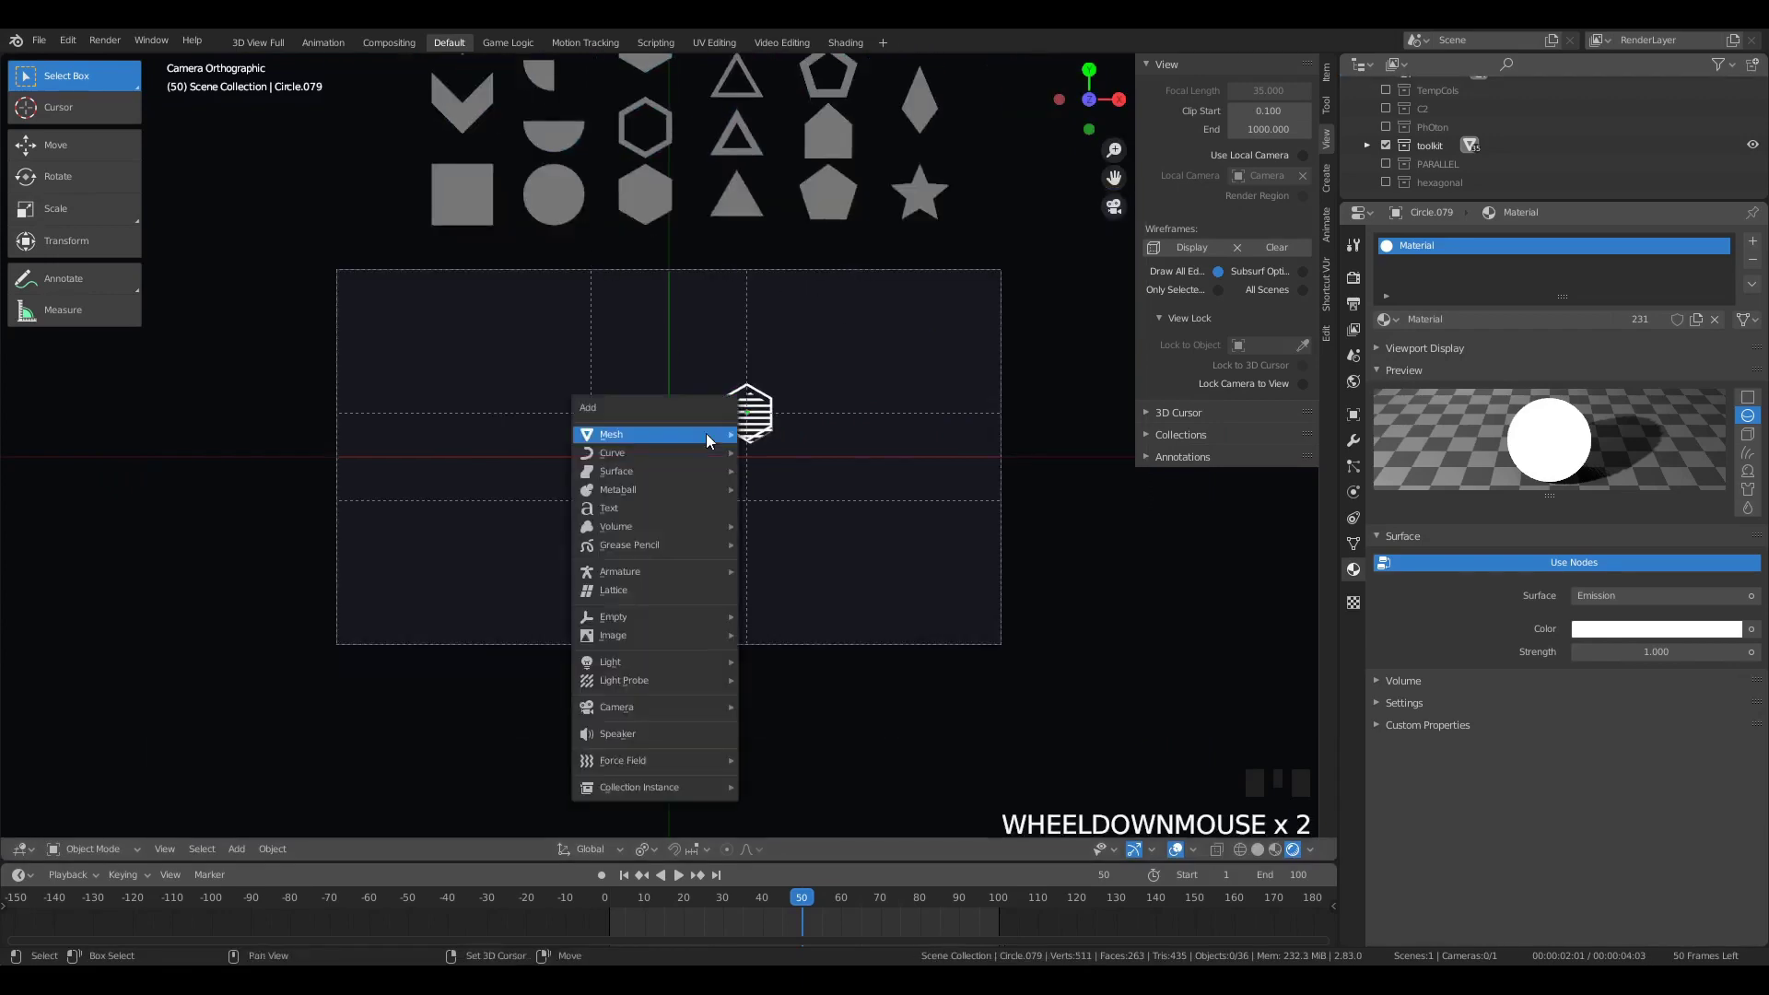
pyautogui.click(668, 507)
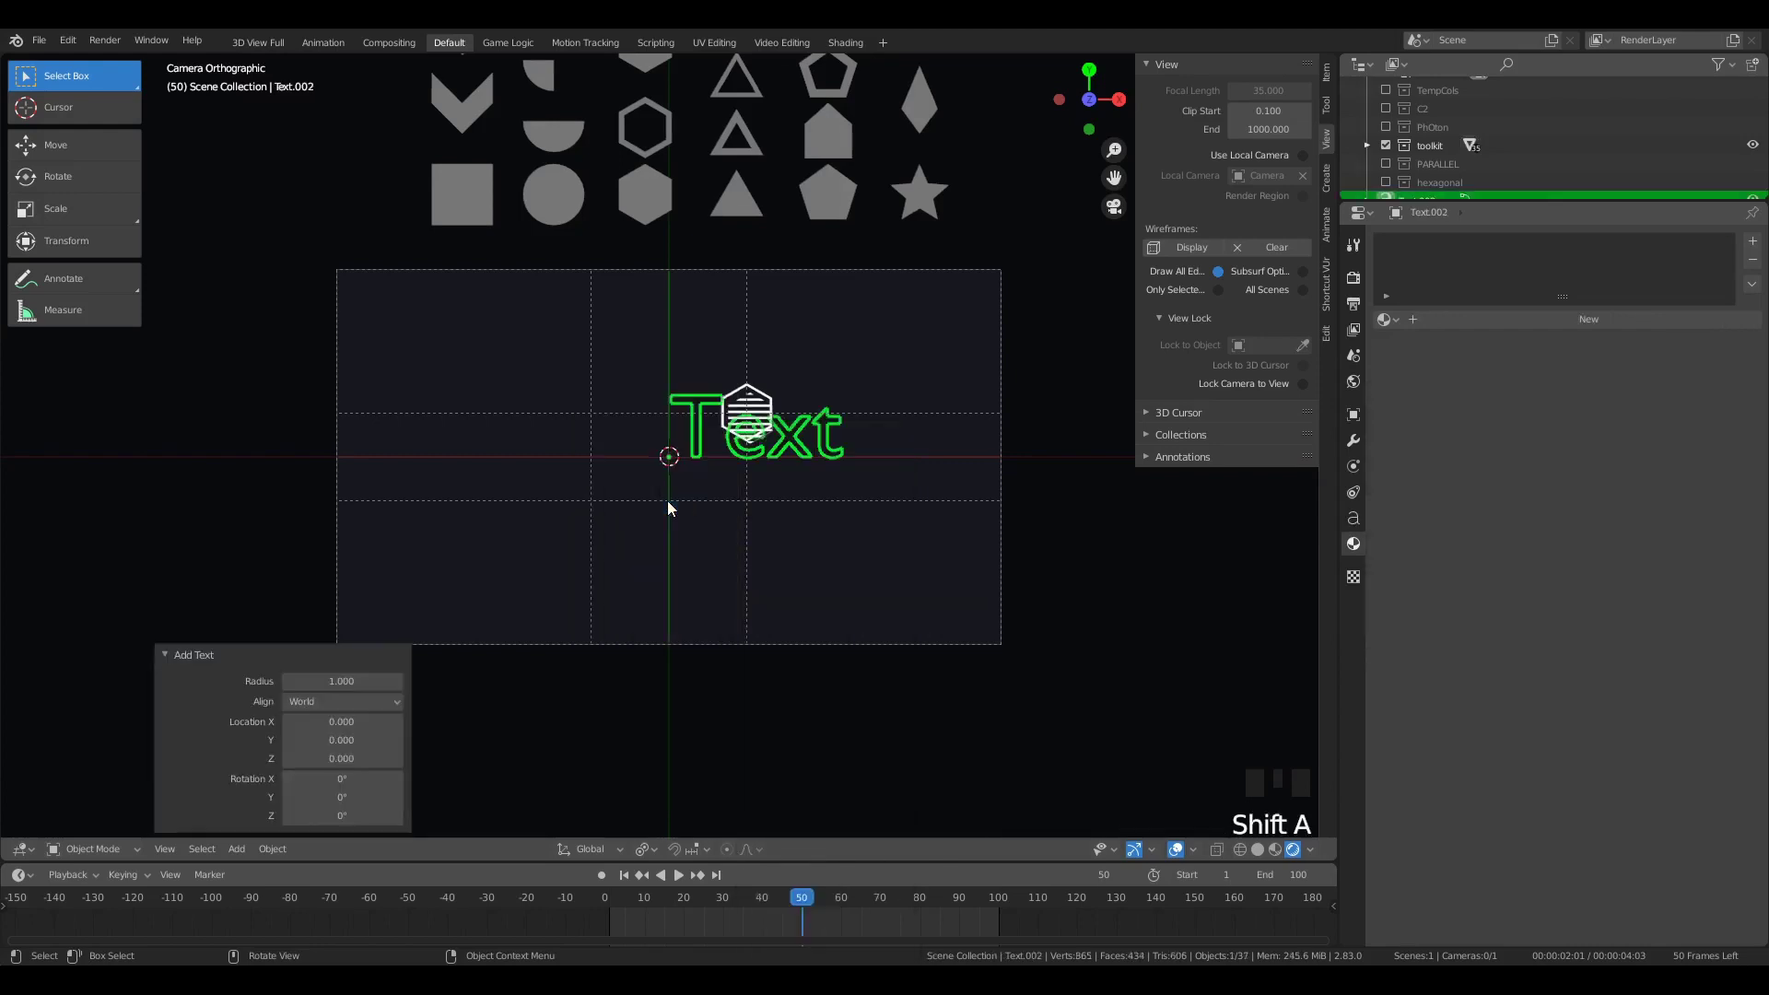
pyautogui.press('Tab')
pyautogui.press('BackSpace')
pyautogui.press('BackSpace')
pyautogui.press('BackSpace')
pyautogui.press('BackSpace')
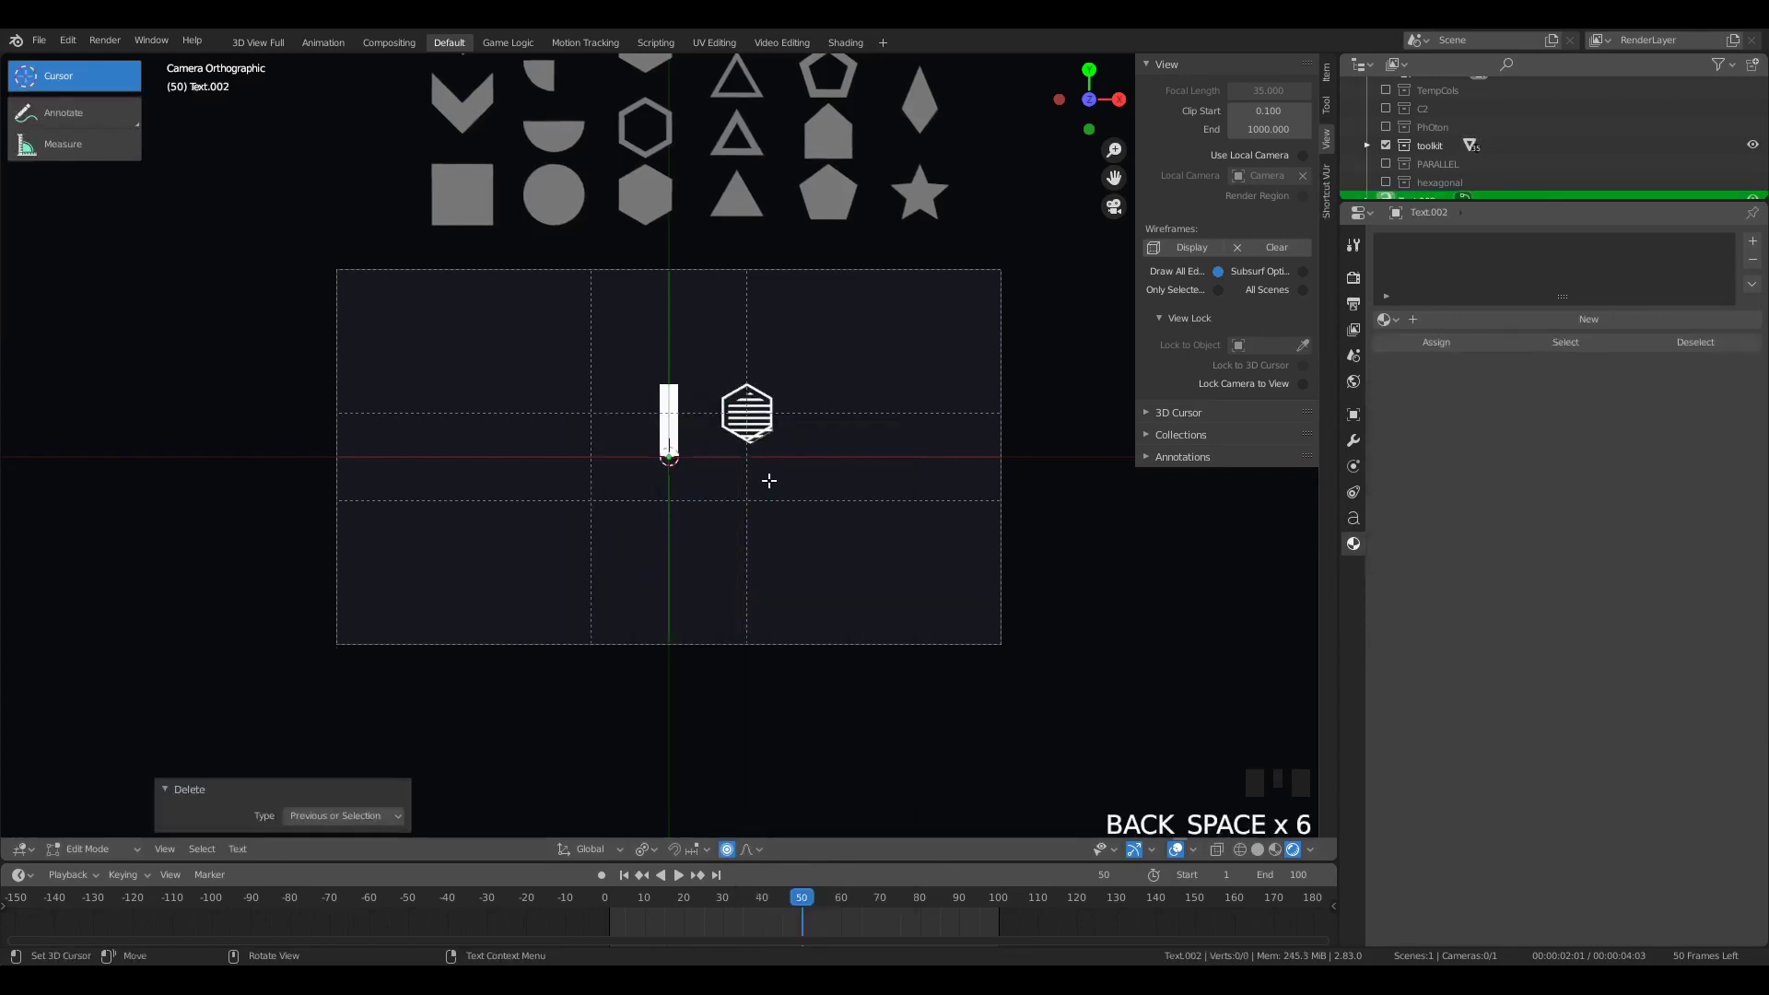
# Step: Assign the existing white emission material "Material" to the text object
pyautogui.press('Tab')
pyautogui.click(1386, 318)
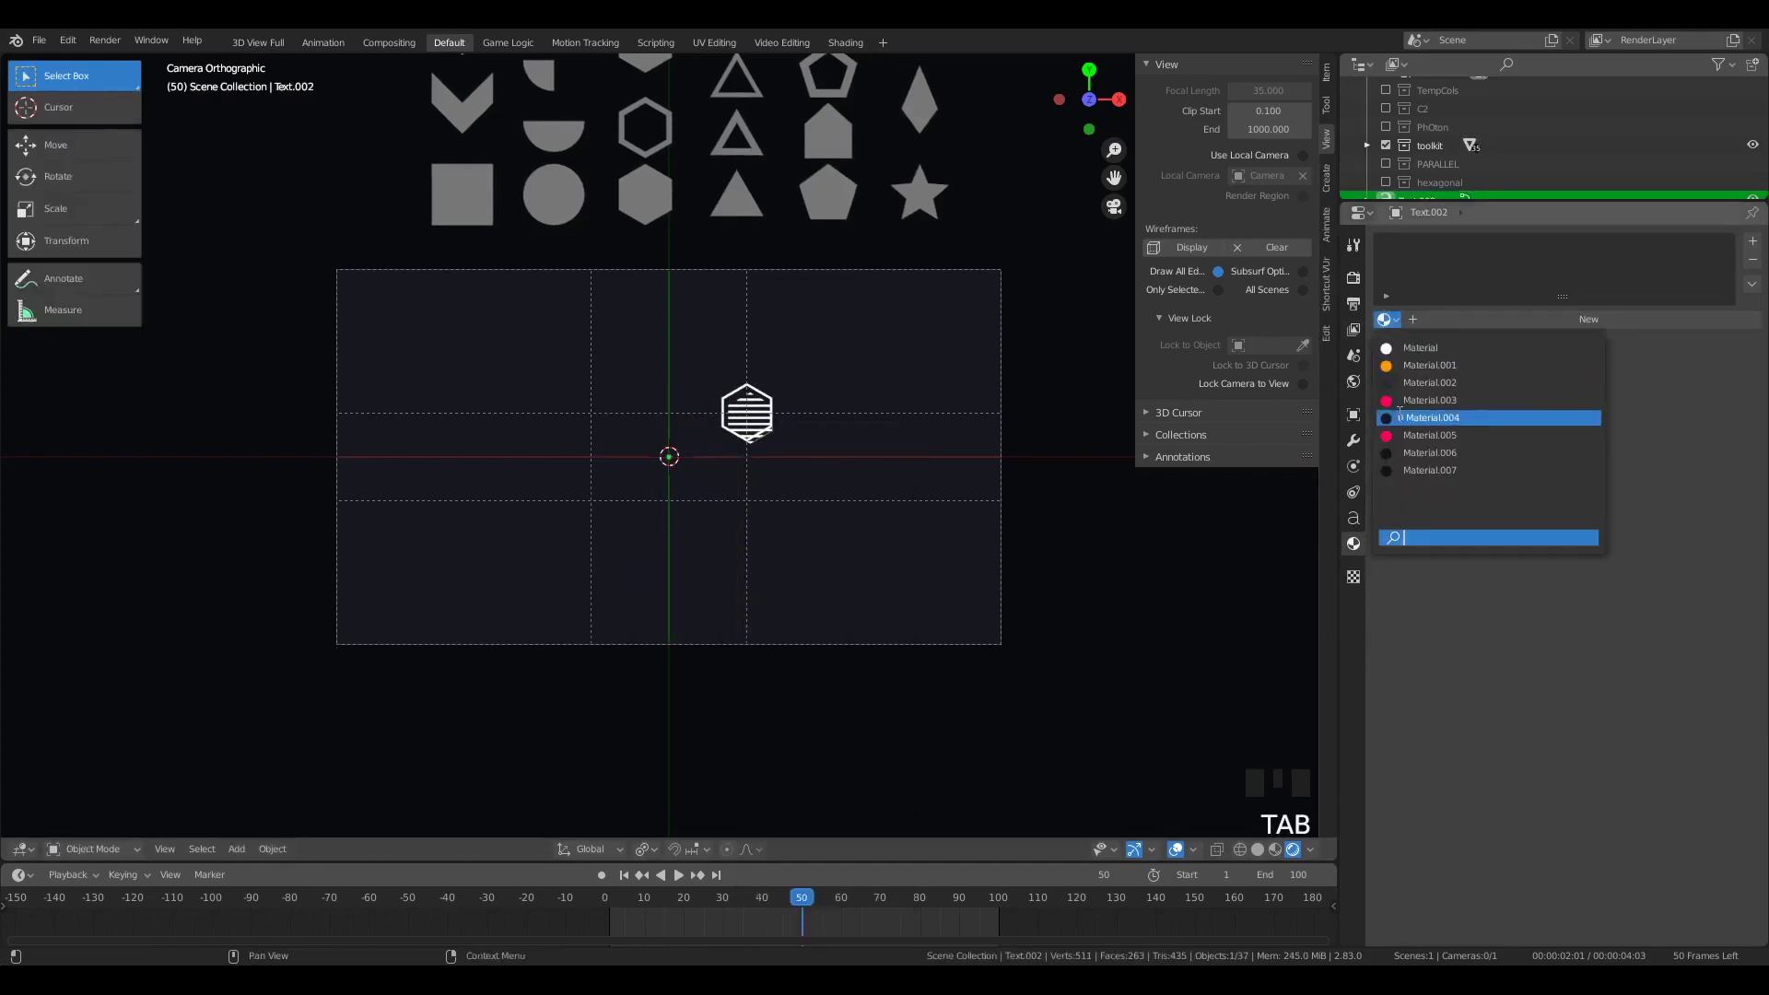
pyautogui.click(1415, 350)
# Step: Enter "PH", a gap of four spaces and "TON" as the text object's content
pyautogui.press('Tab')
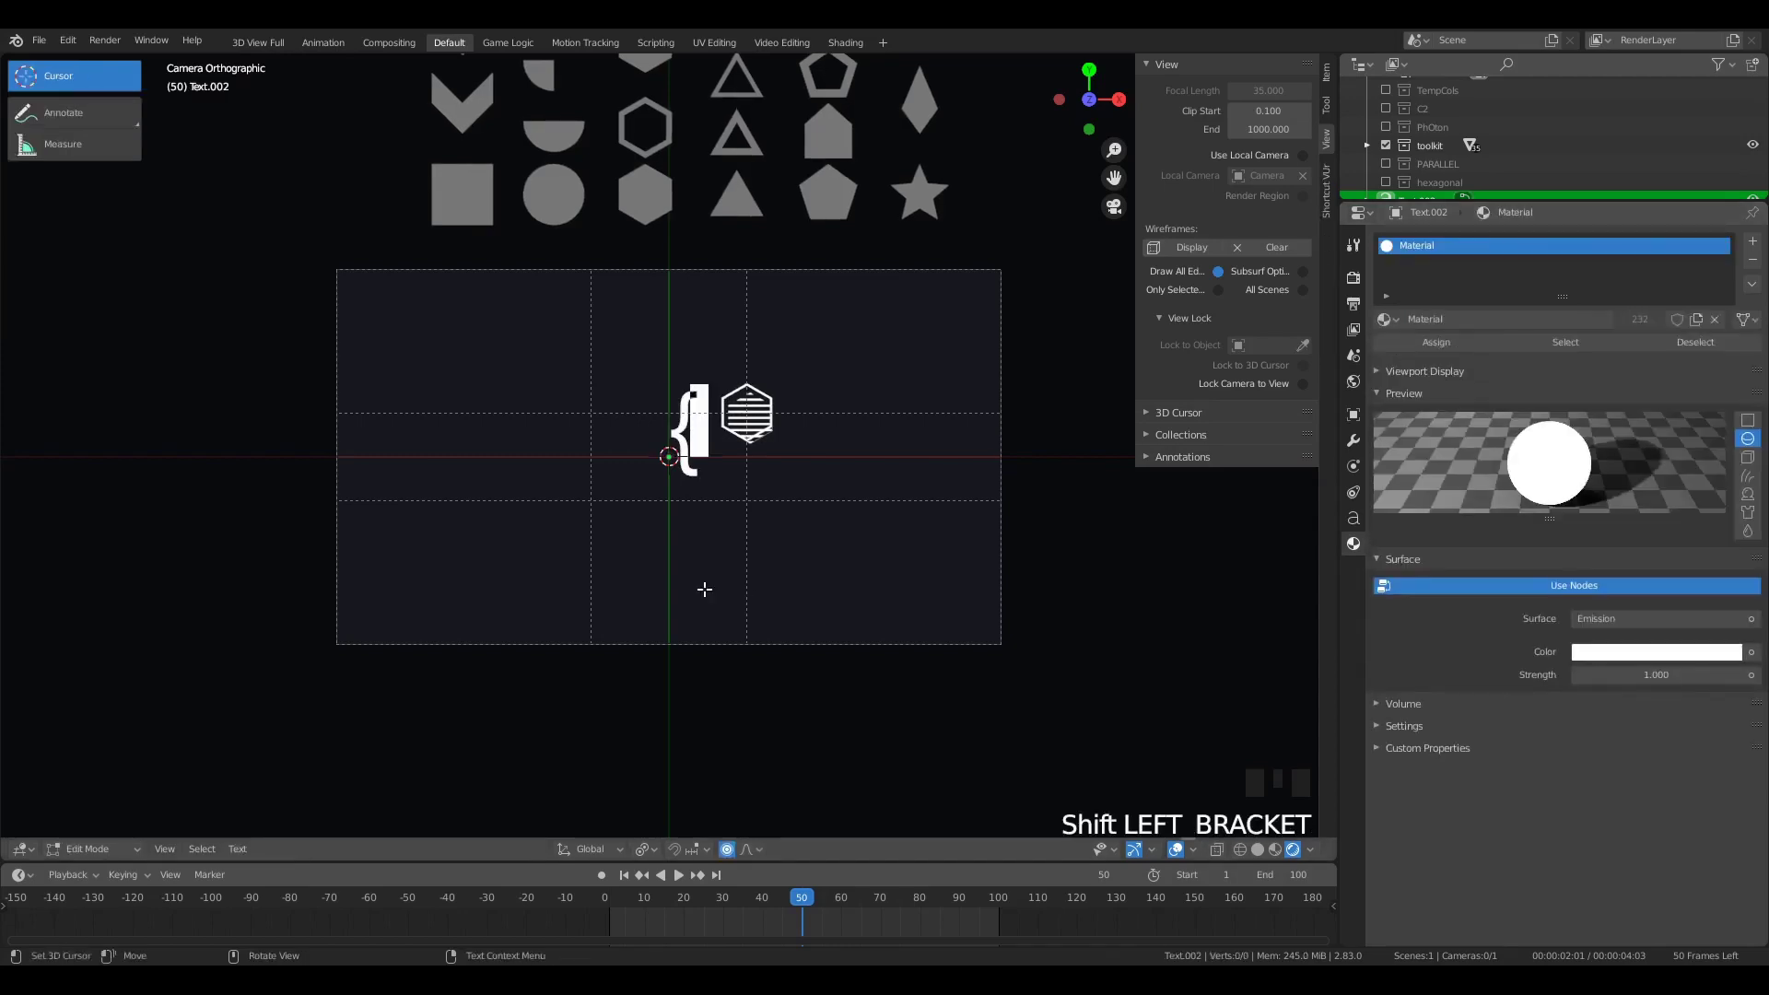
pyautogui.press('BackSpace')
pyautogui.write('PH ')
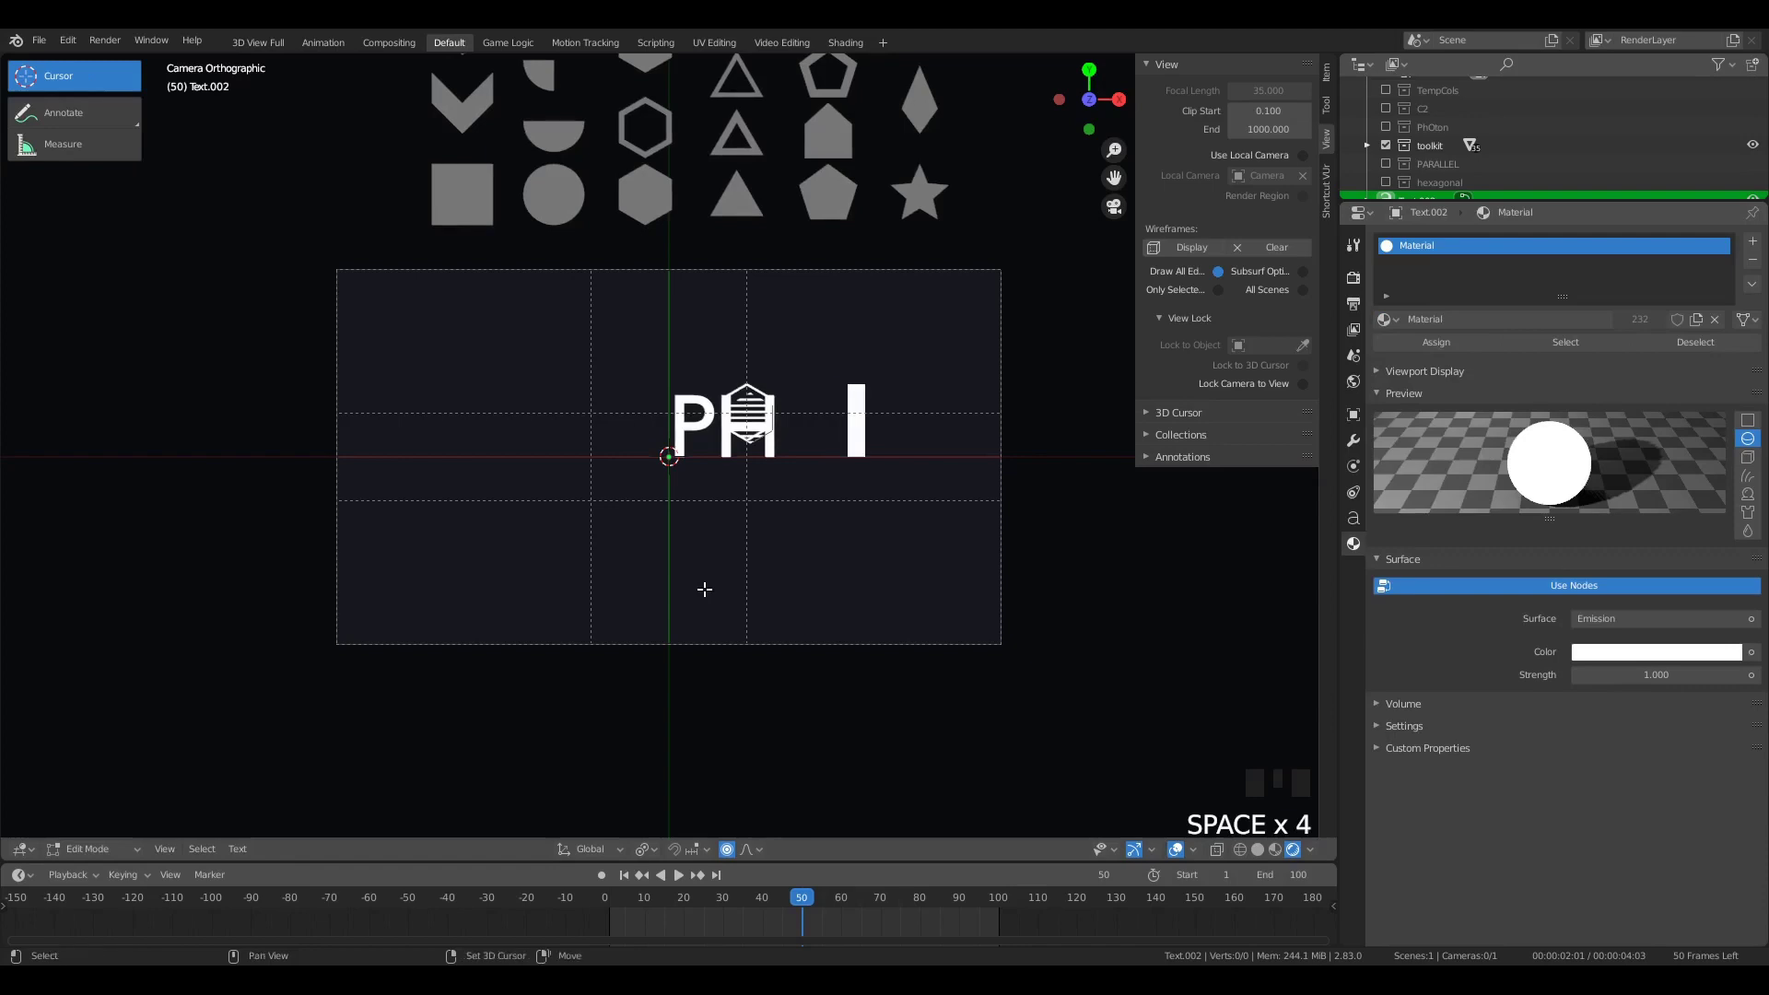
pyautogui.write('TON')
pyautogui.press('Tab')
# Step: Scale the text down slightly and shift it so the hexagon sits in the gap as the O of PHOTON
pyautogui.press('g')
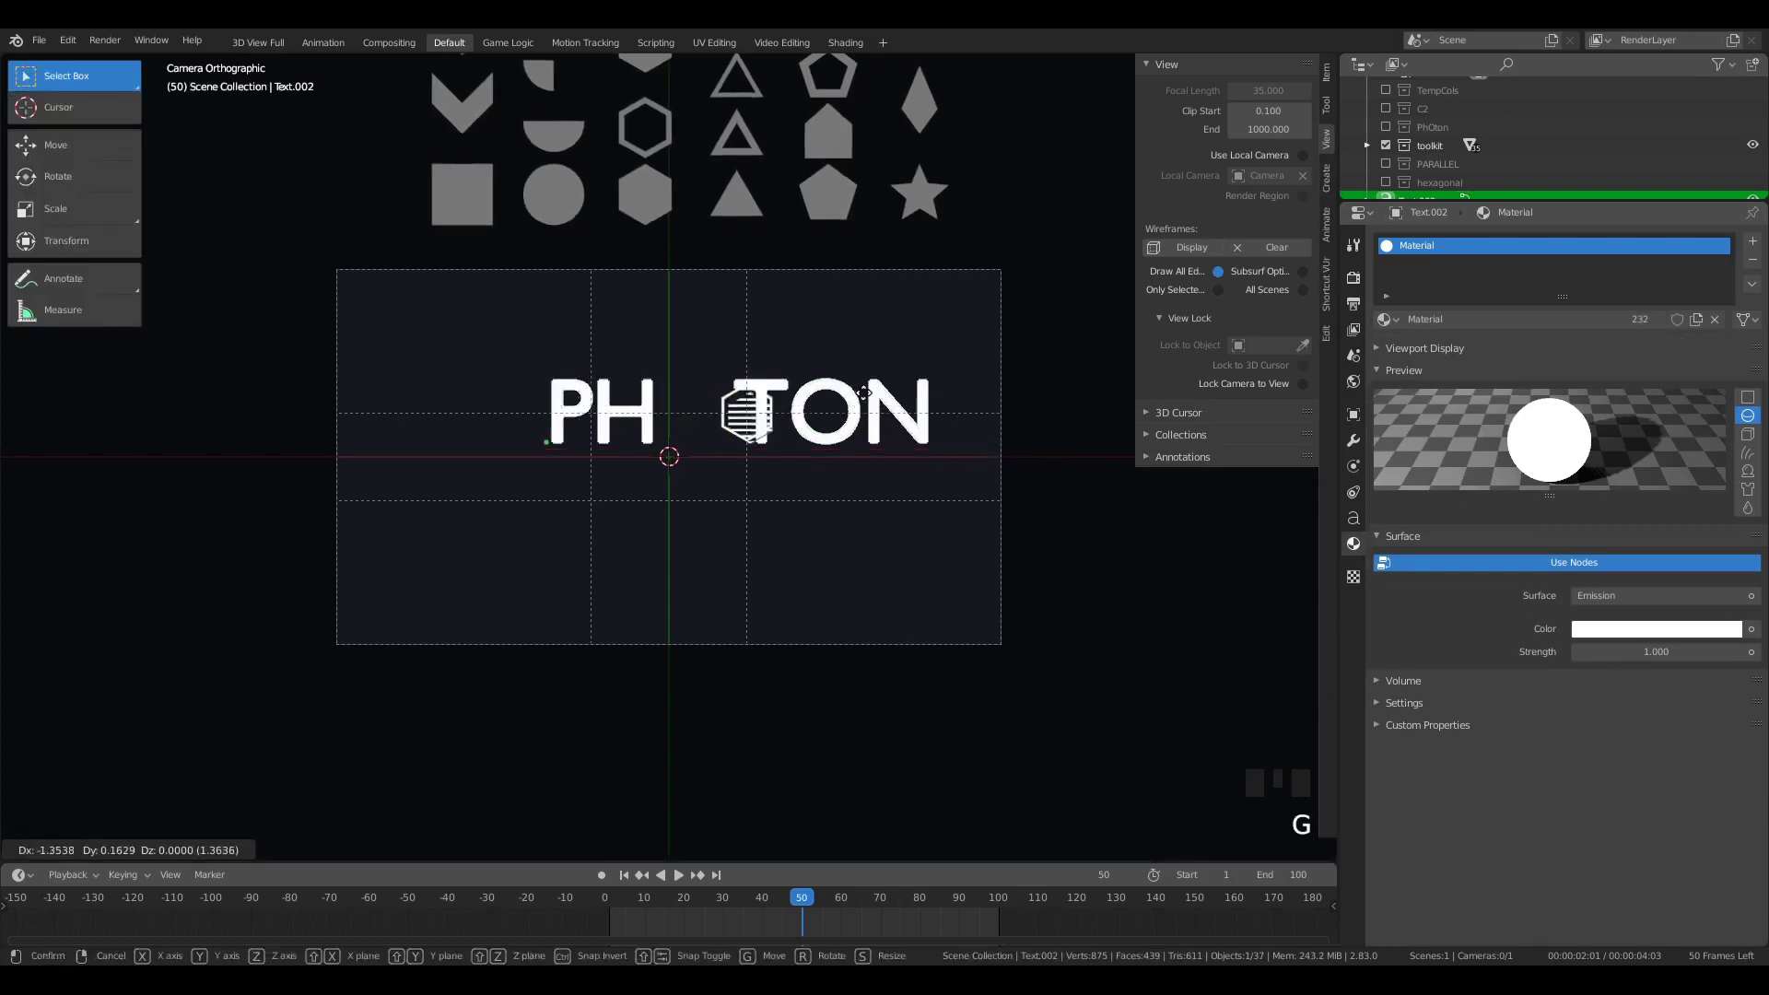
pyautogui.click(913, 394)
pyautogui.scroll(3, 1102, 462)
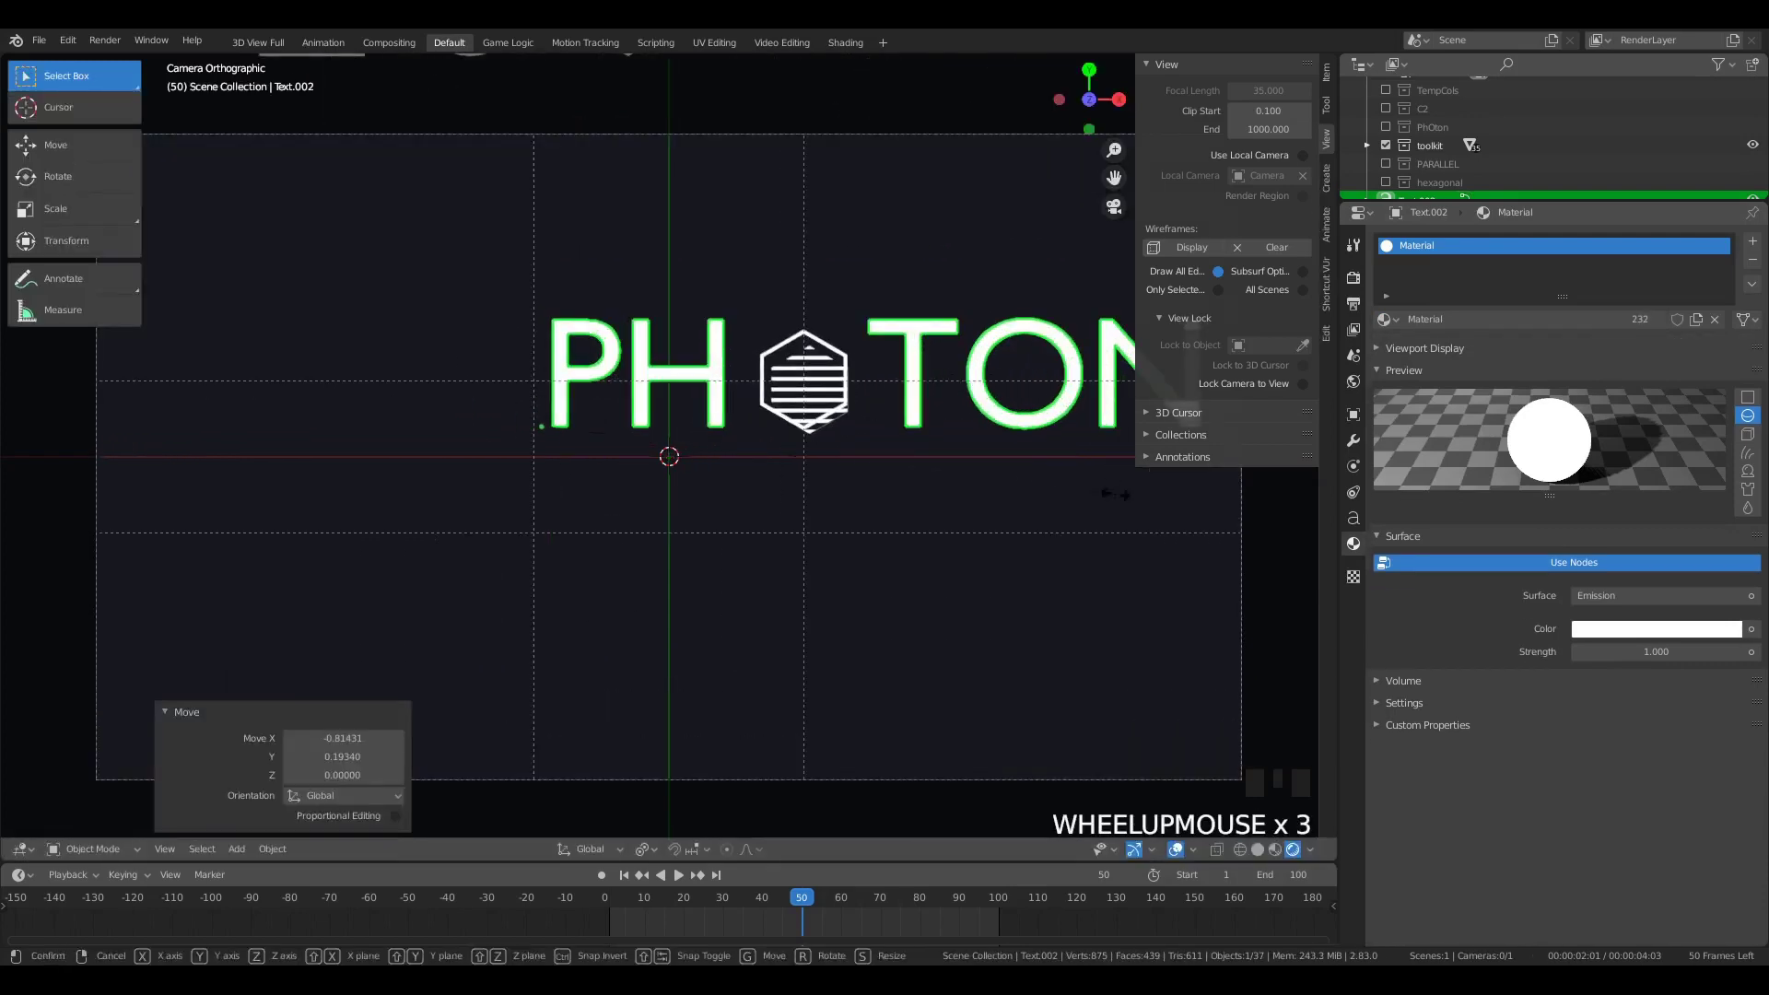
pyautogui.press('s')
pyautogui.click(1067, 473)
pyautogui.press('g')
pyautogui.press('x')
pyautogui.click(1083, 462)
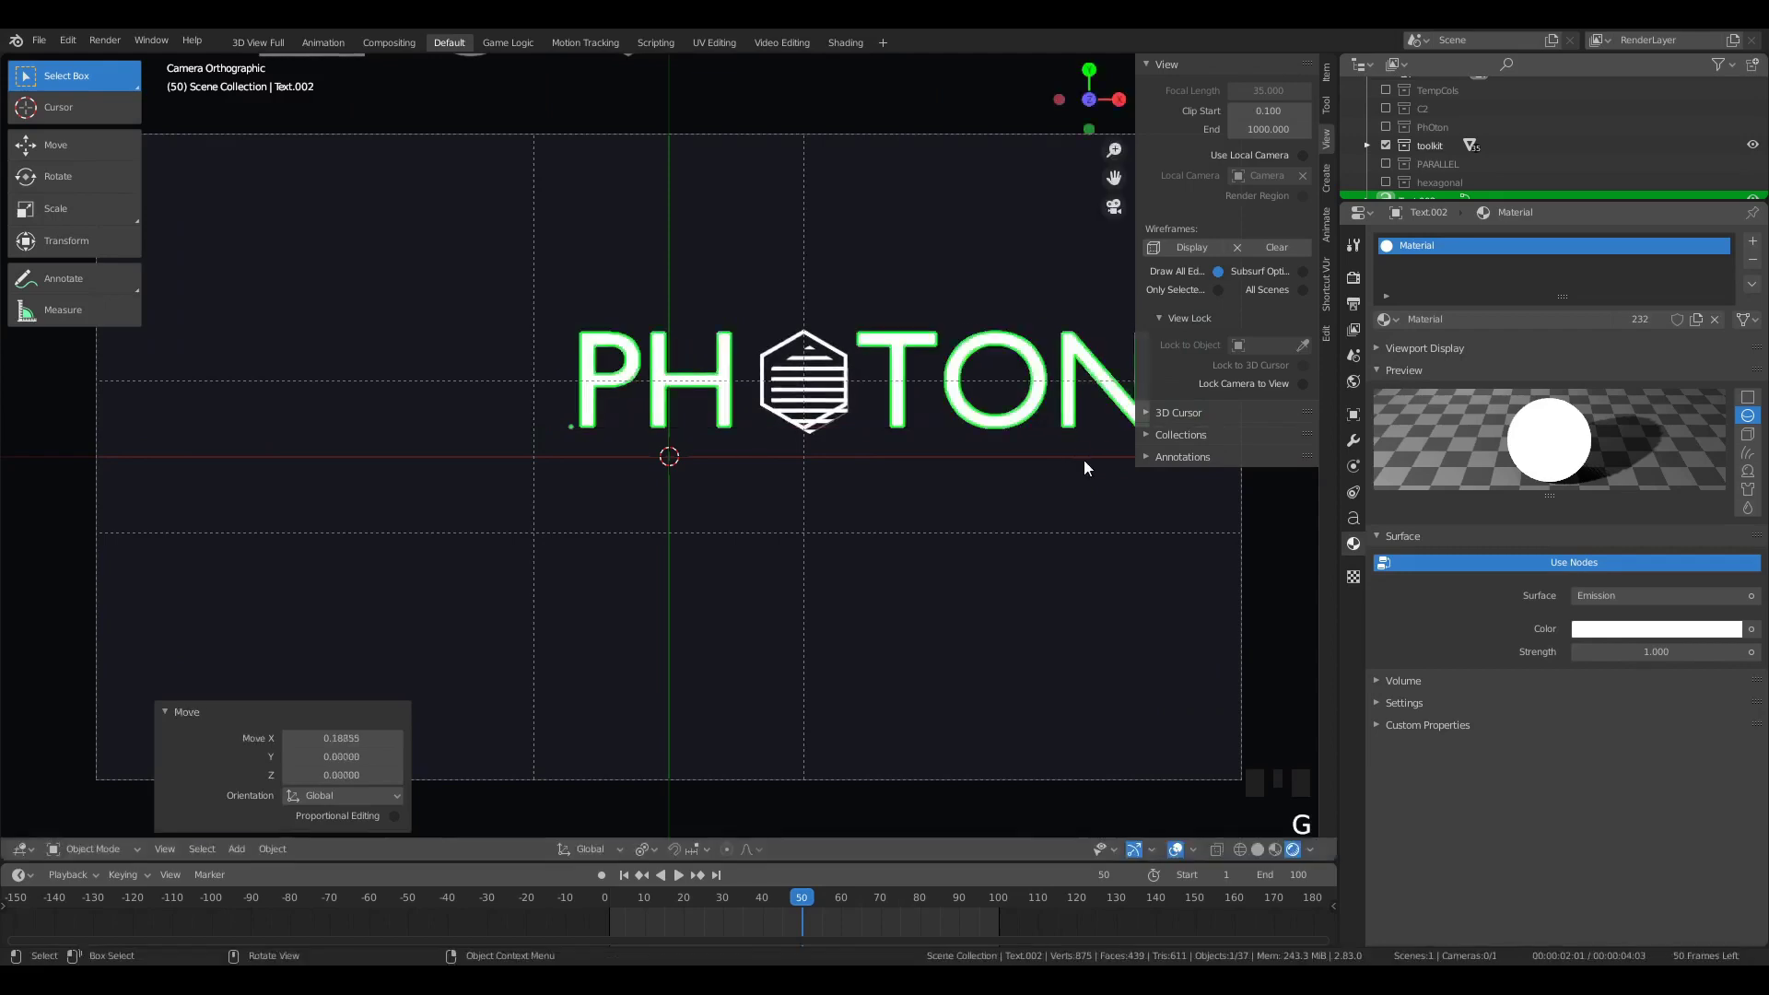
pyautogui.scroll(-5, 1004, 467)
pyautogui.click(992, 461)
pyautogui.scroll(3, 869, 455)
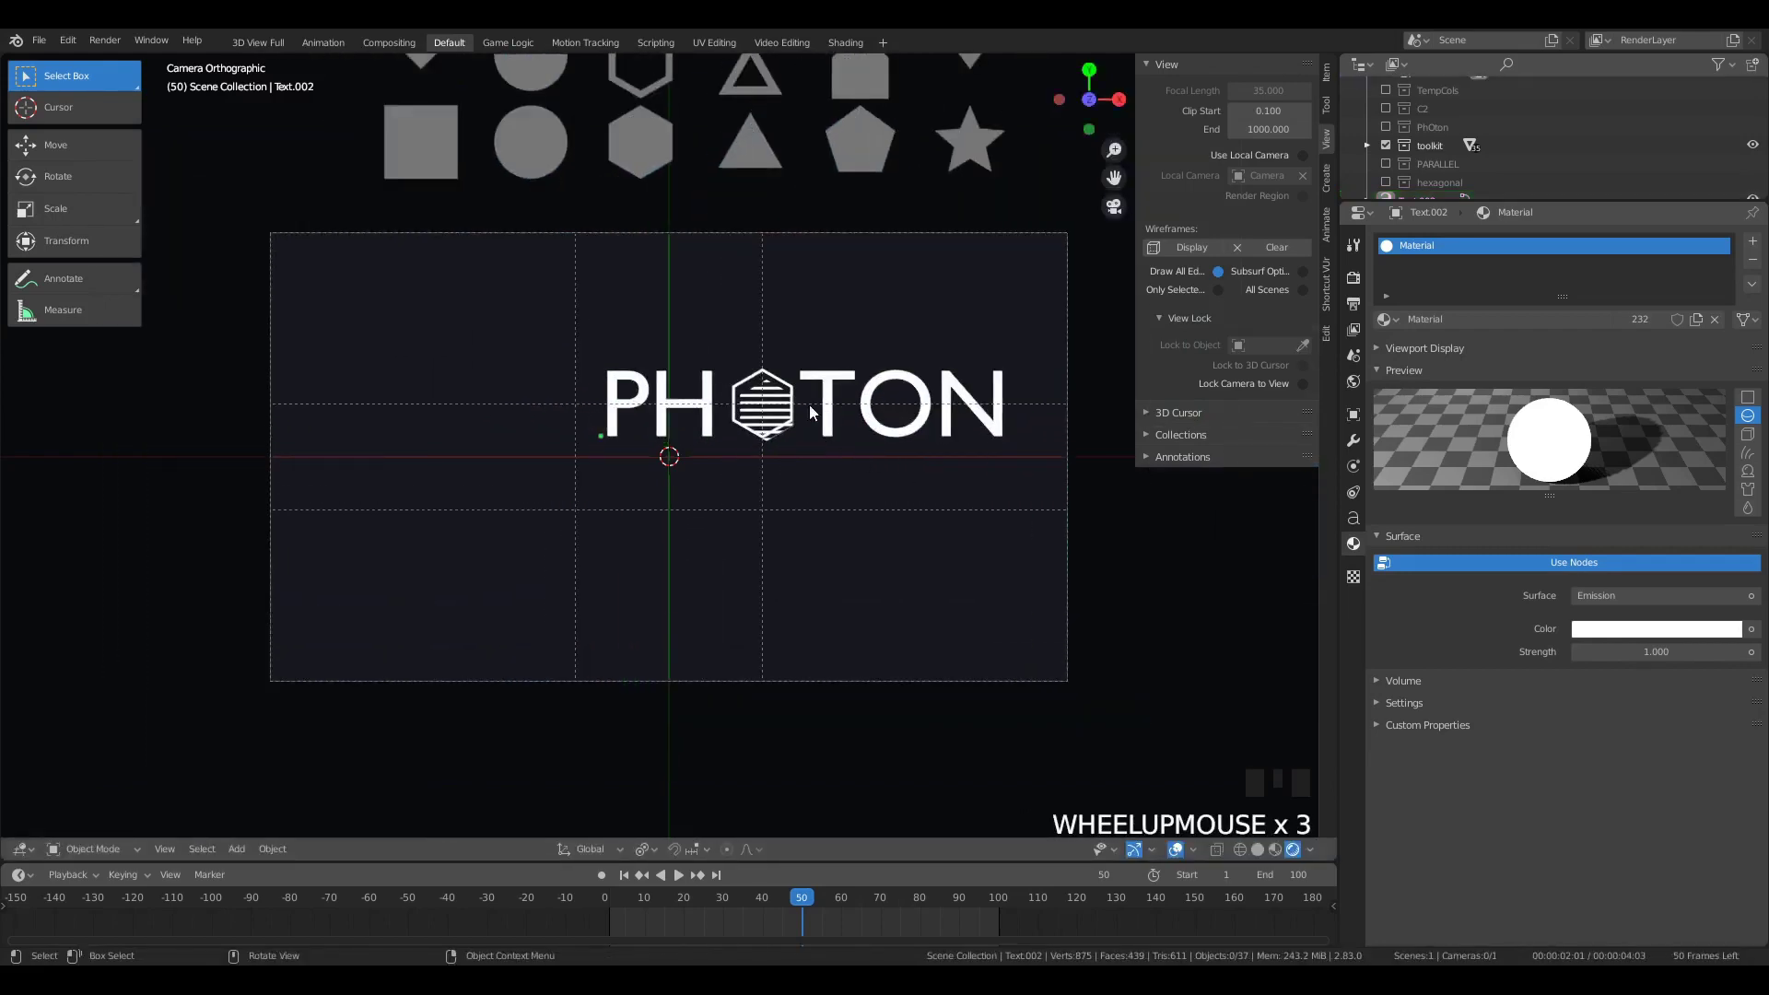
# Step: Duplicate the toolkit's chevron shape and place the copy in front of the PHOTON text
pyautogui.hotkey('shift', 'a')
pyautogui.scroll(-5, 474, 242)
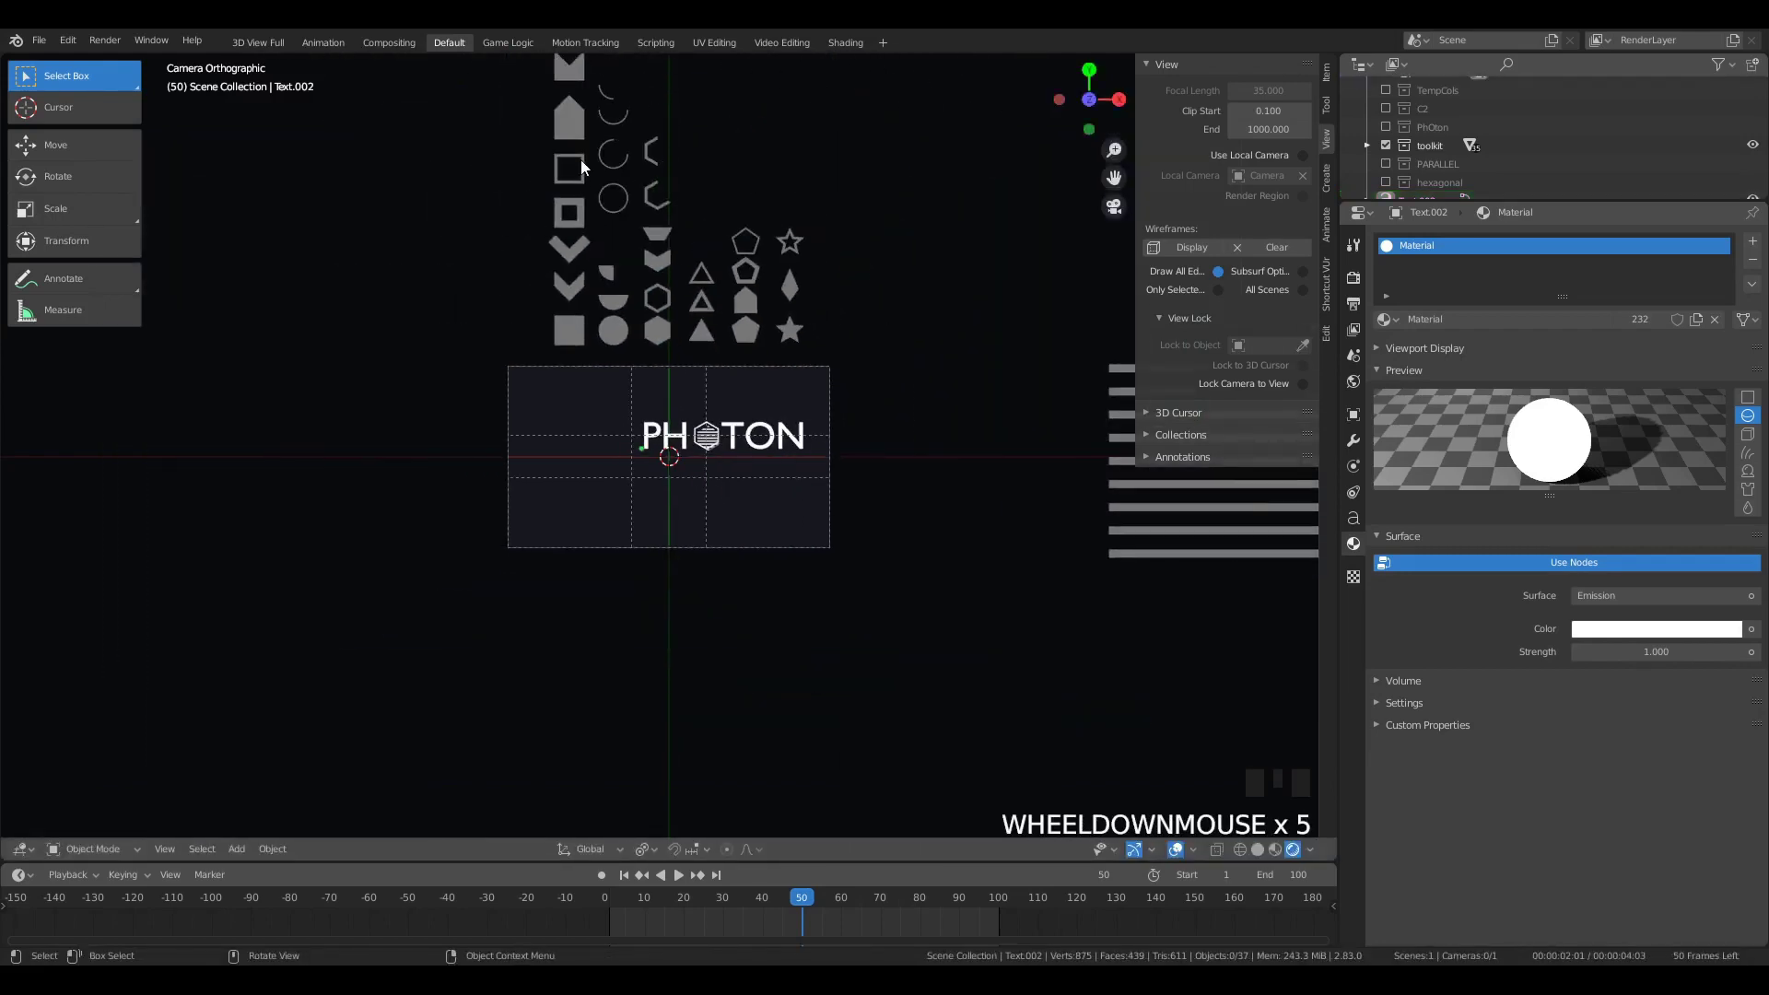
pyautogui.click(568, 135)
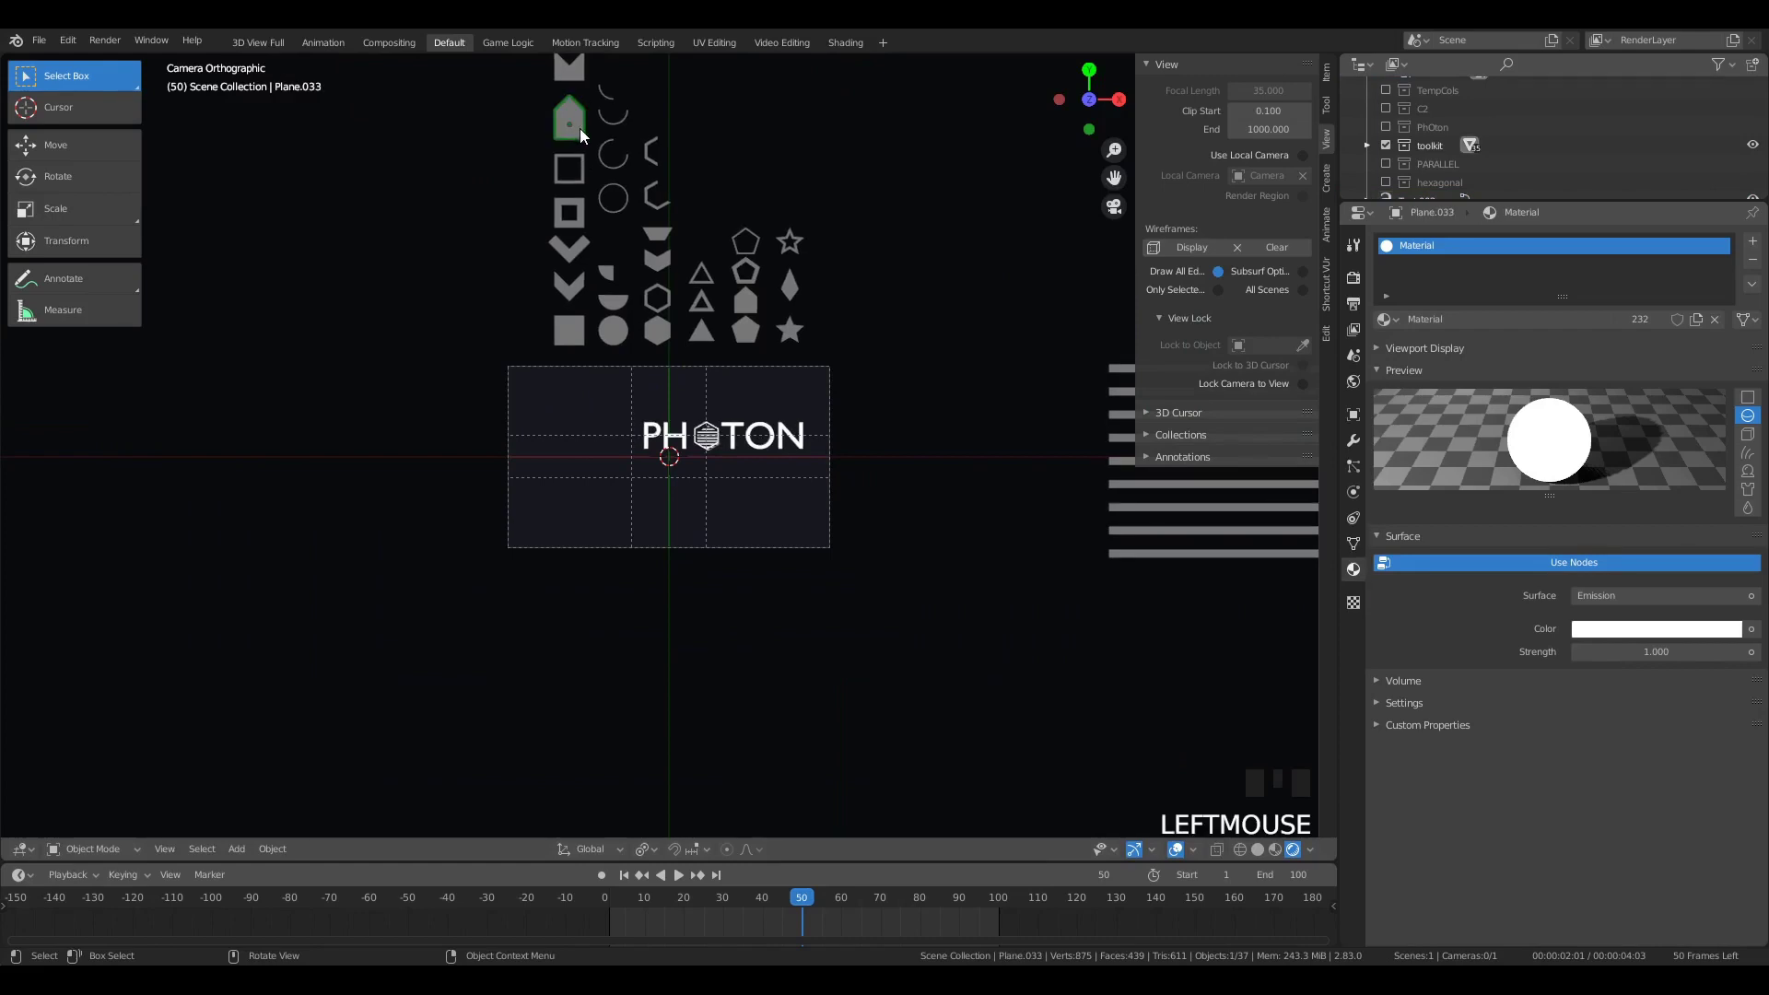
pyautogui.click(577, 289)
pyautogui.hotkey('shift', 'd')
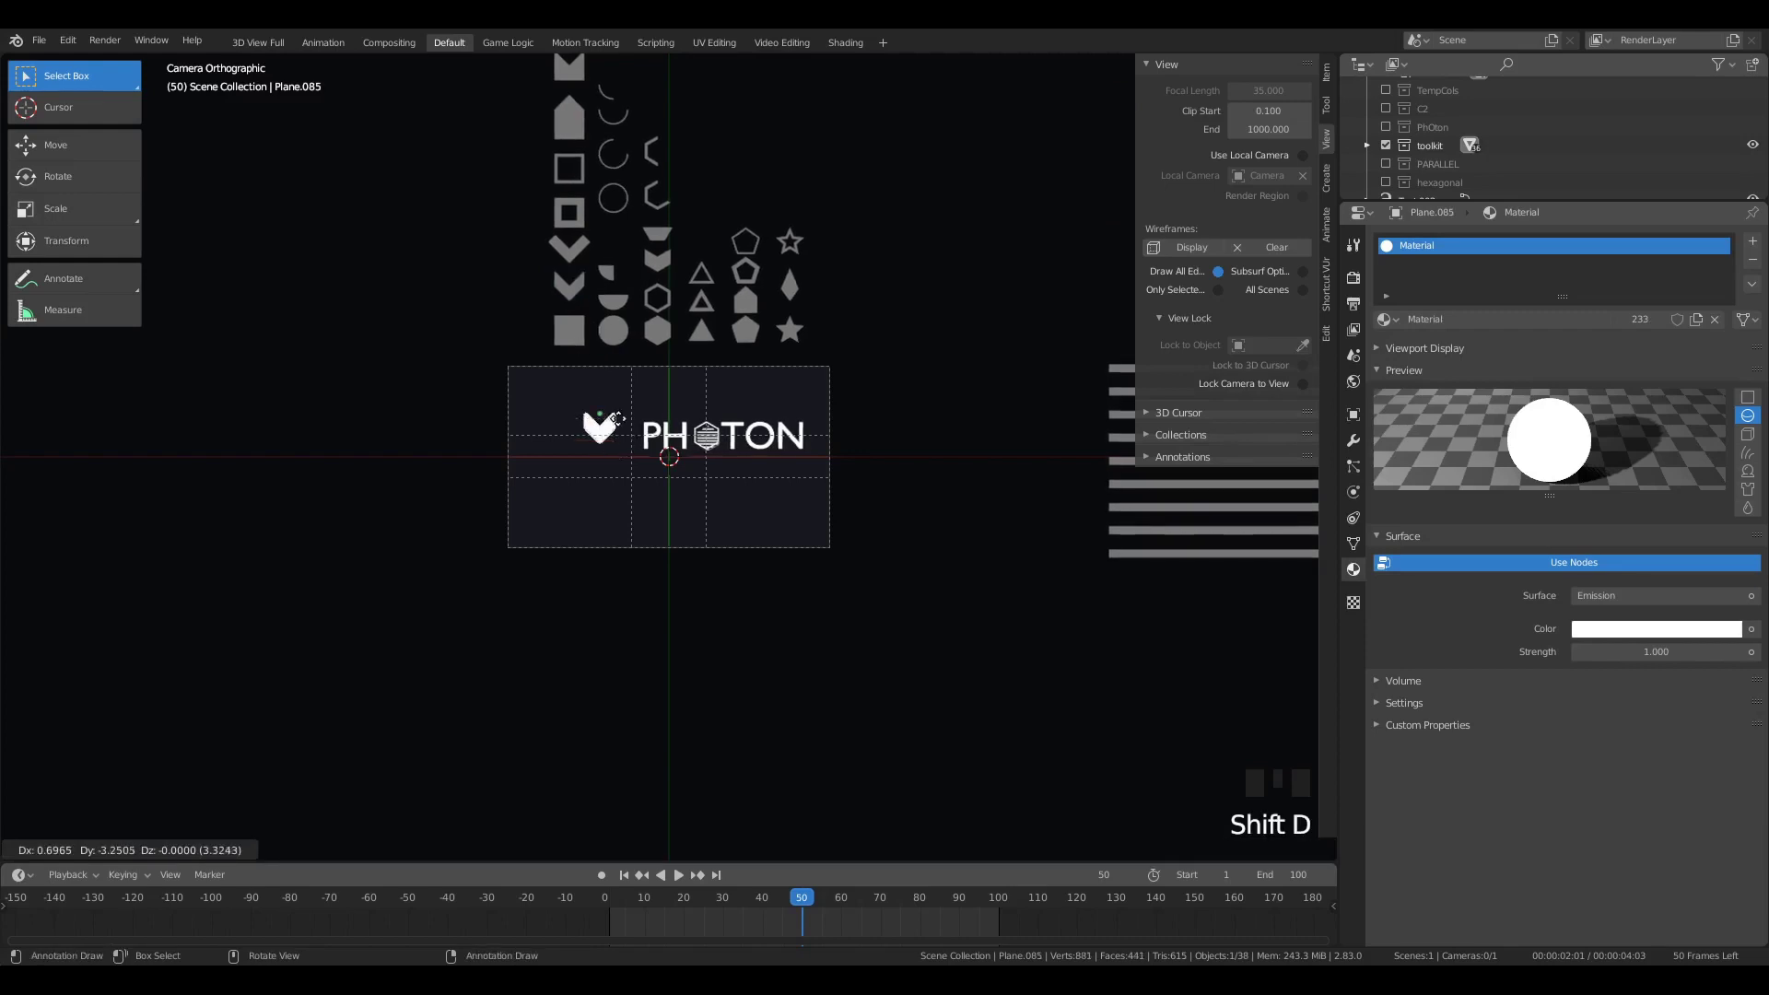
pyautogui.click(656, 406)
# Step: Rotate the chevron by about -90° to point at the P and centre it on the upper horizontal guide
pyautogui.scroll(10, 656, 406)
pyautogui.press('r')
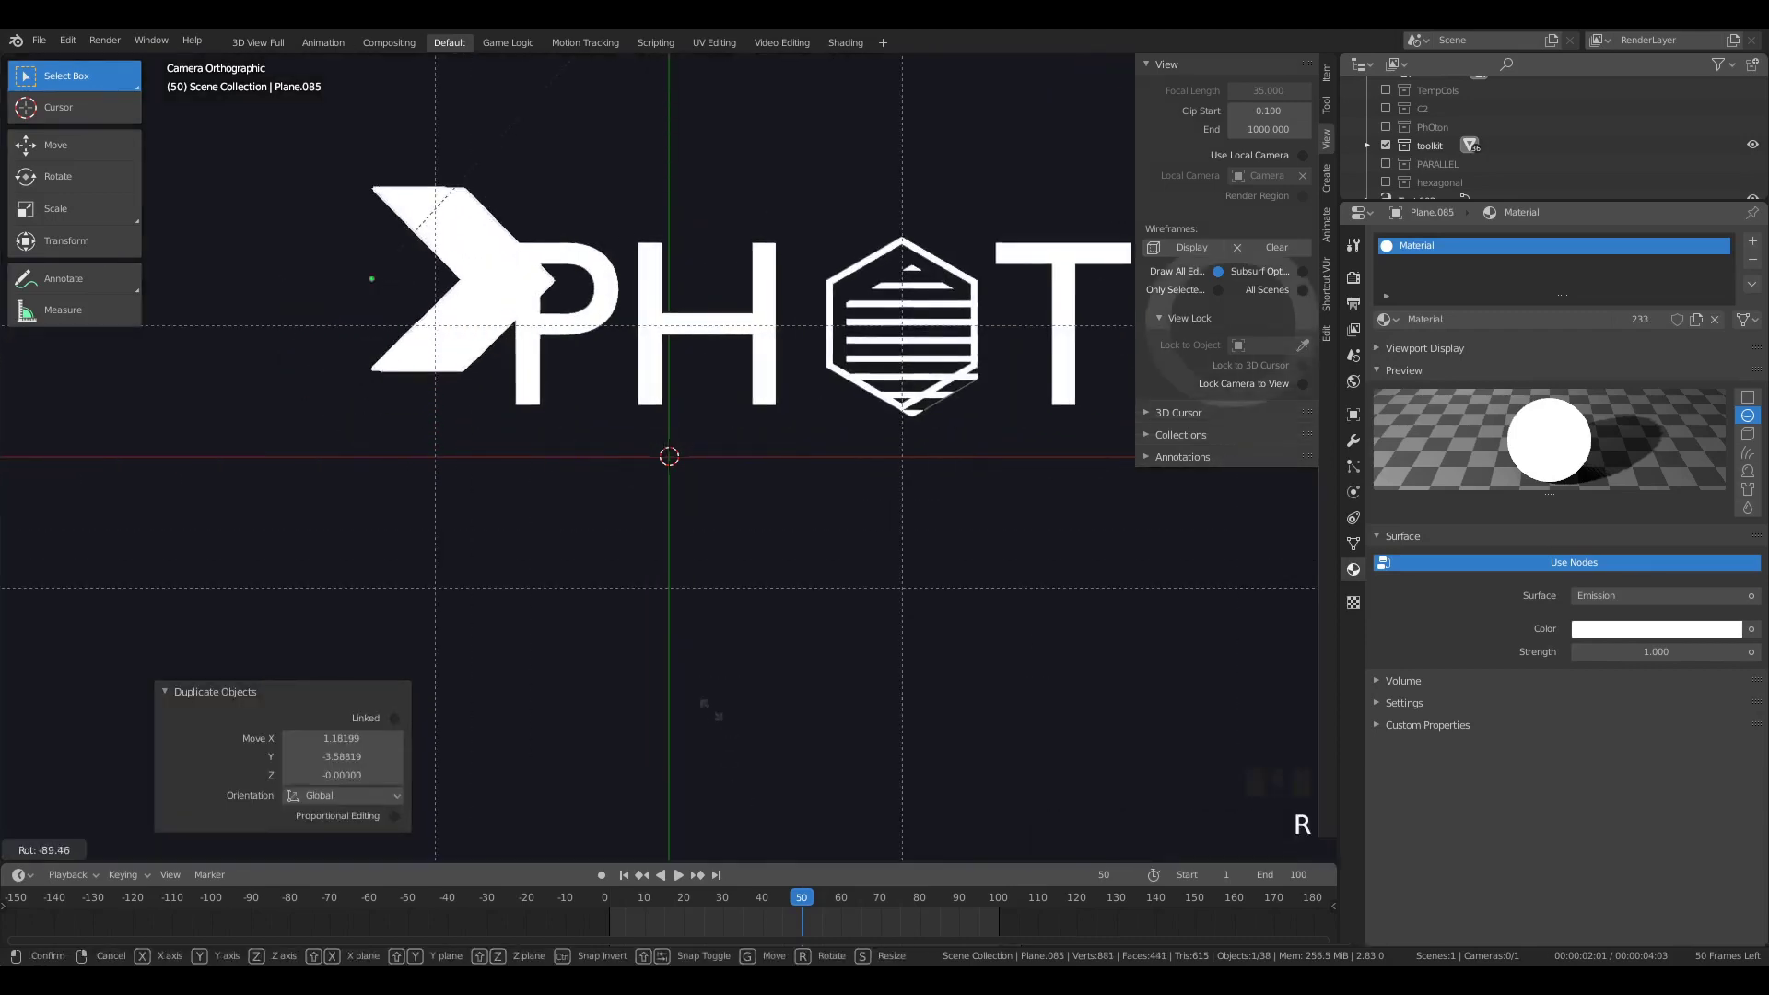
pyautogui.press('g')
pyautogui.click(612, 785)
pyautogui.press('r')
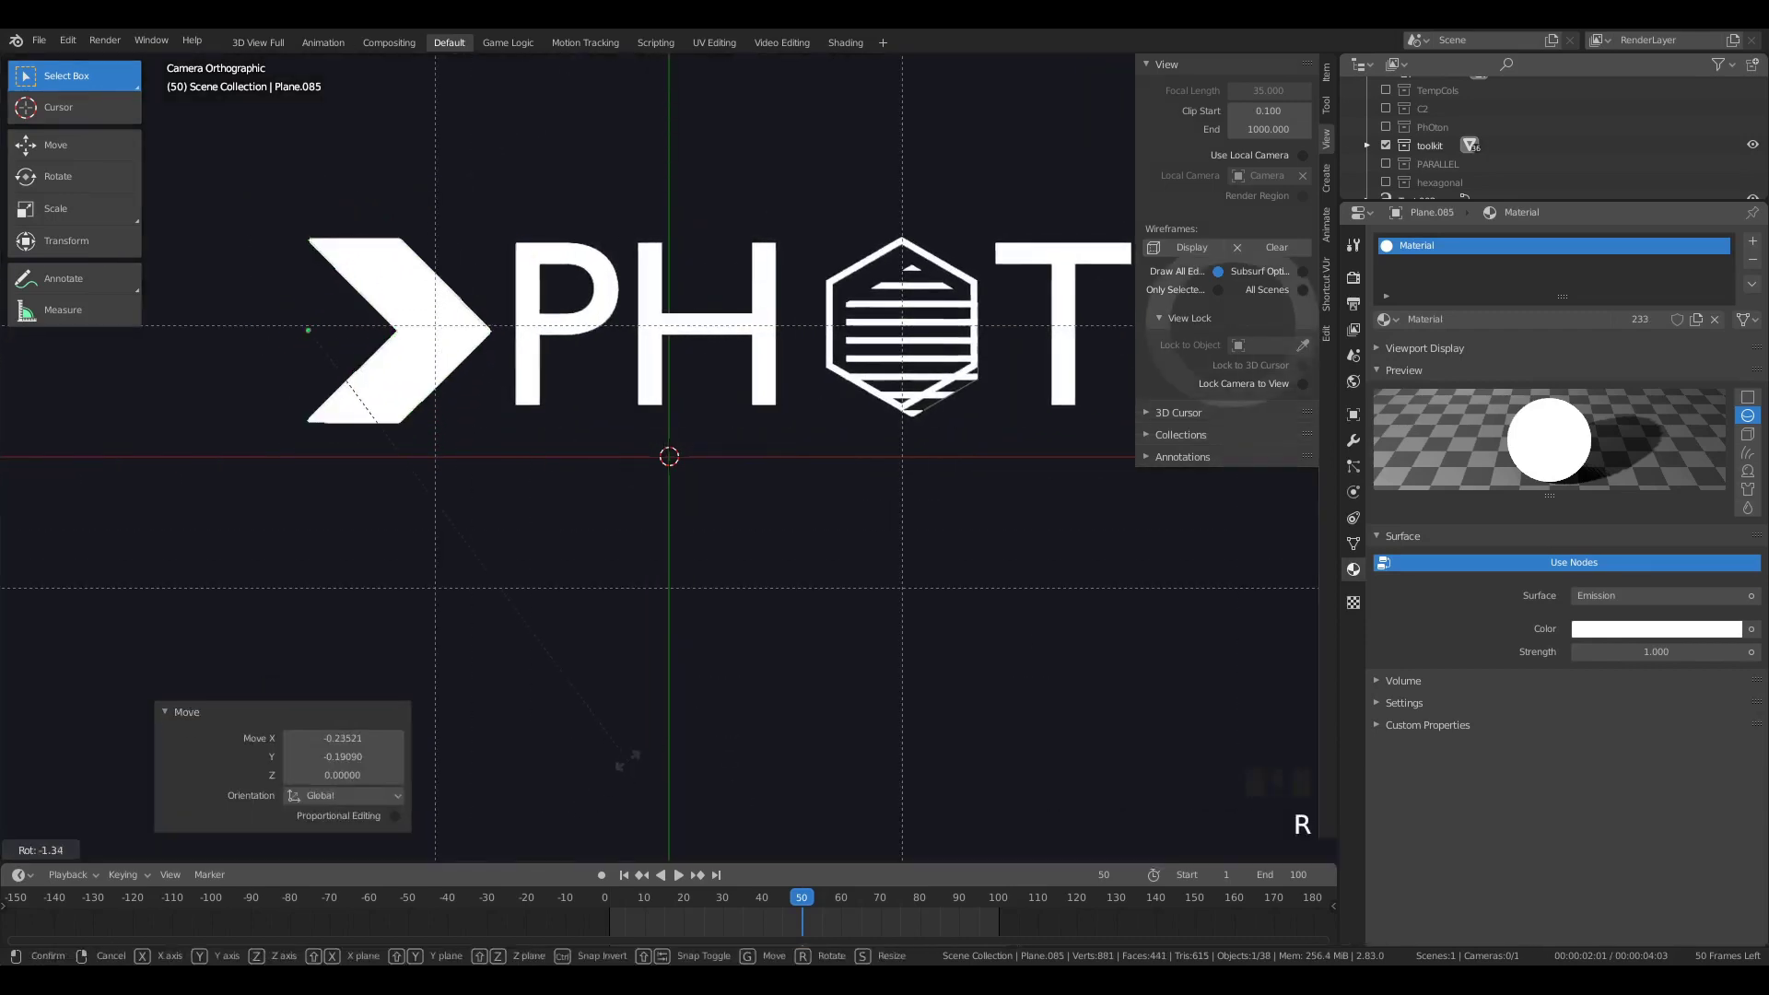
pyautogui.click(650, 657)
pyautogui.press('g')
pyautogui.click(664, 652)
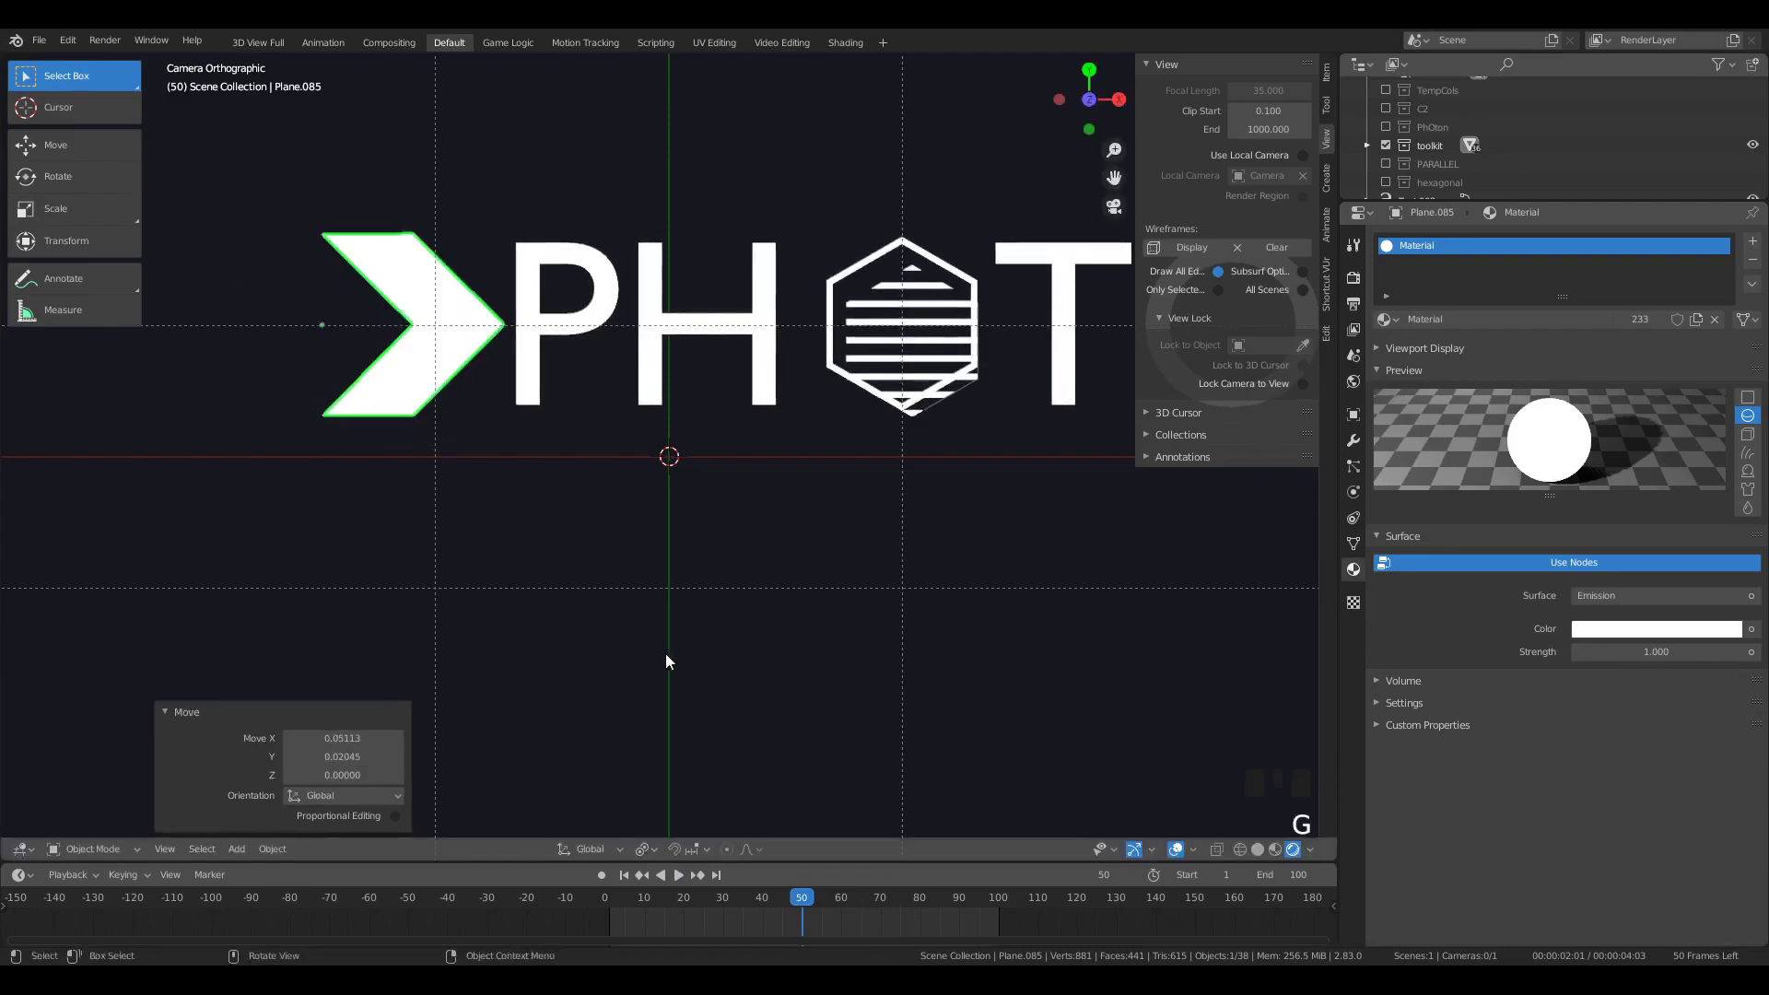
# Step: Scale the chevron down to the height of the letters and move it beside the P
pyautogui.press('s')
pyautogui.click(635, 634)
pyautogui.press('g')
pyautogui.click(625, 642)
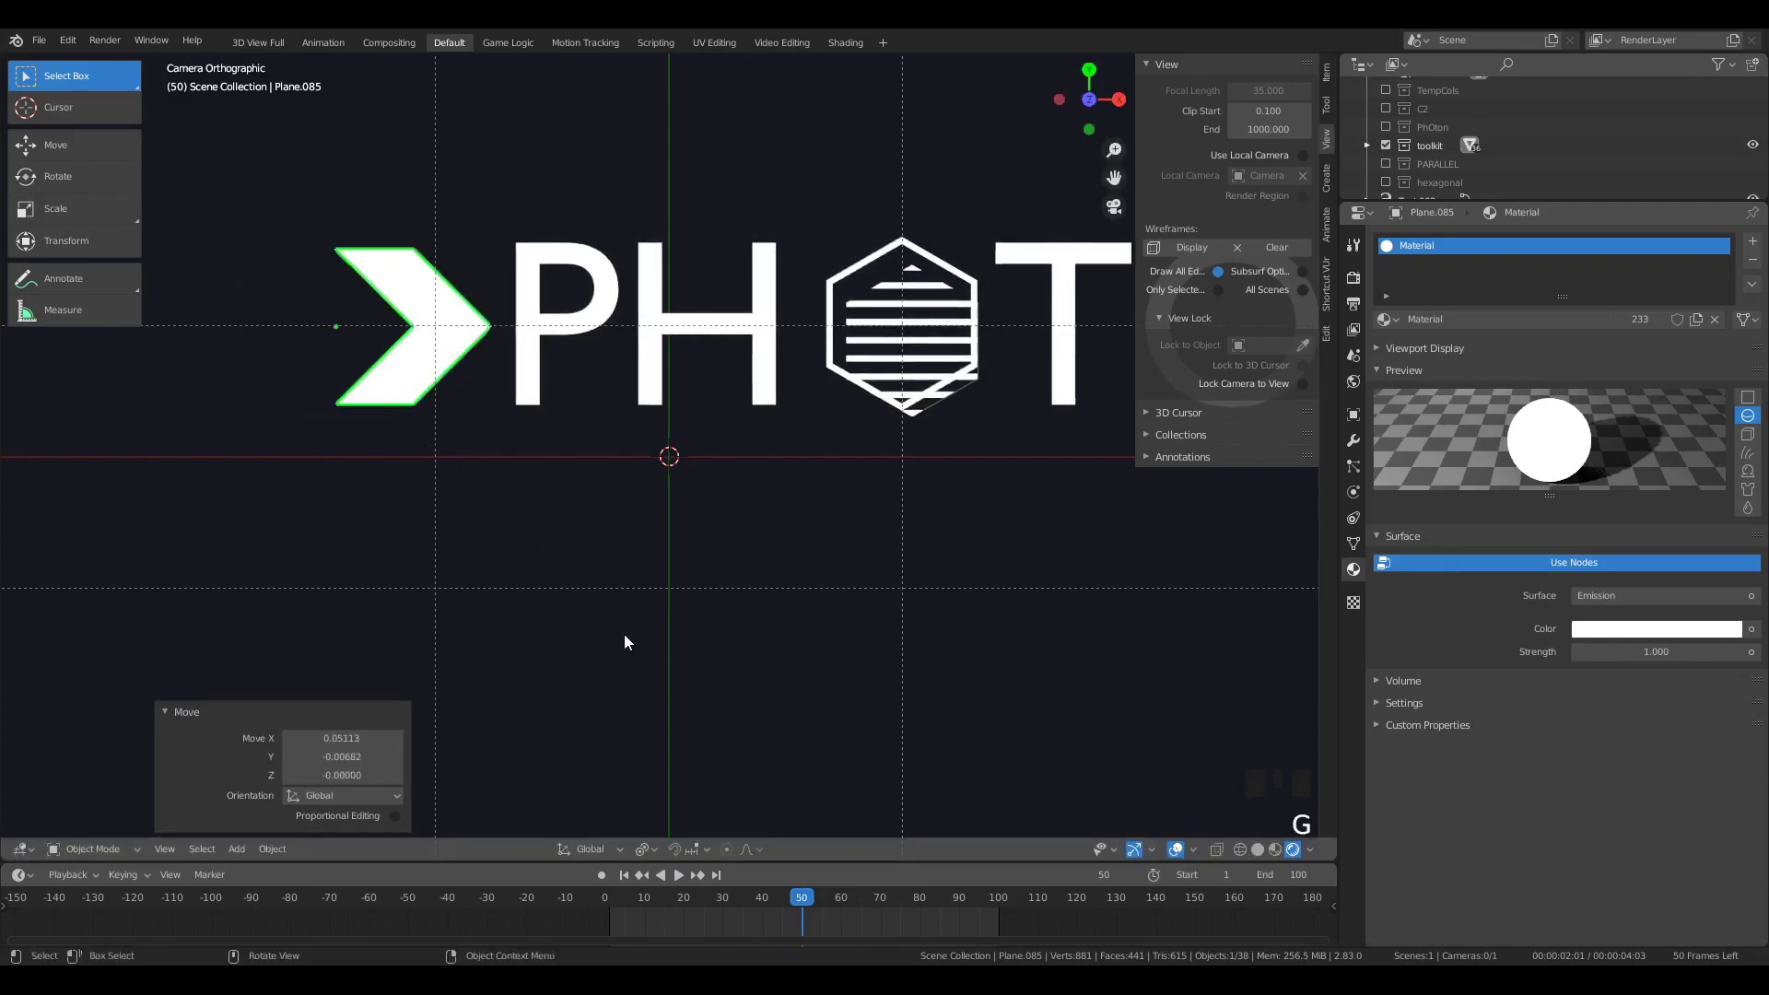
# Step: Add an Array modifier to the chevron
pyautogui.click(1352, 440)
pyautogui.click(1427, 258)
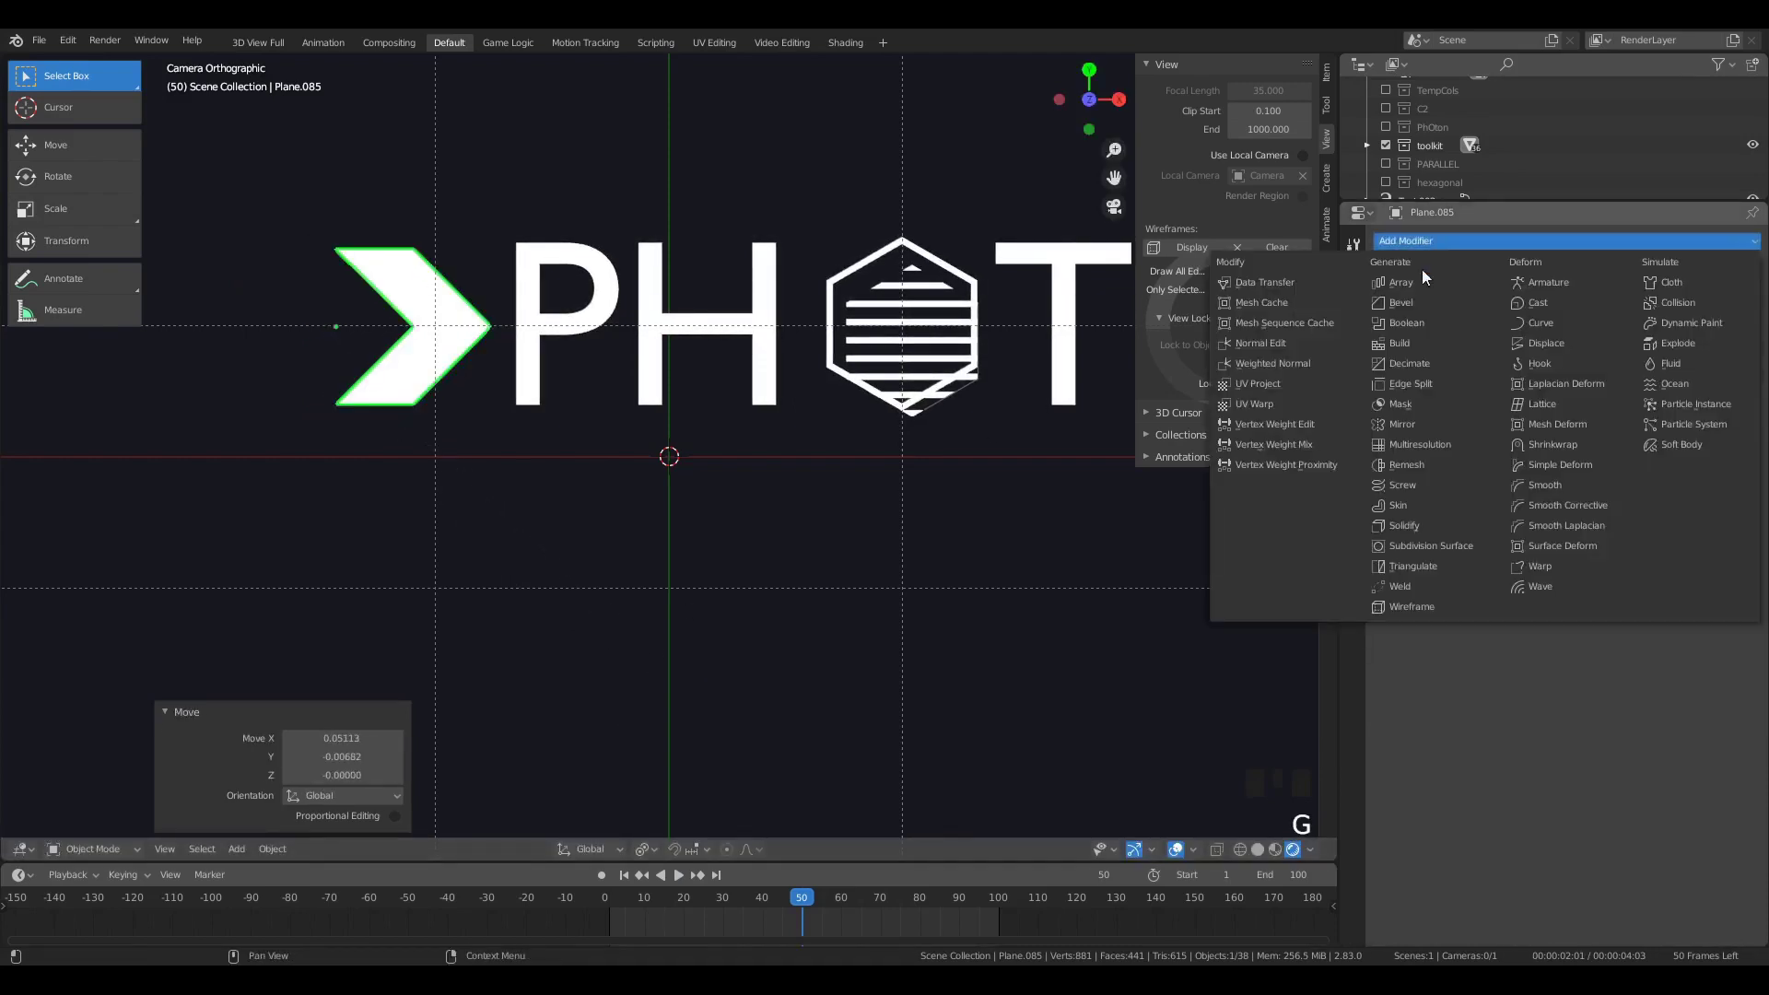
pyautogui.click(1417, 279)
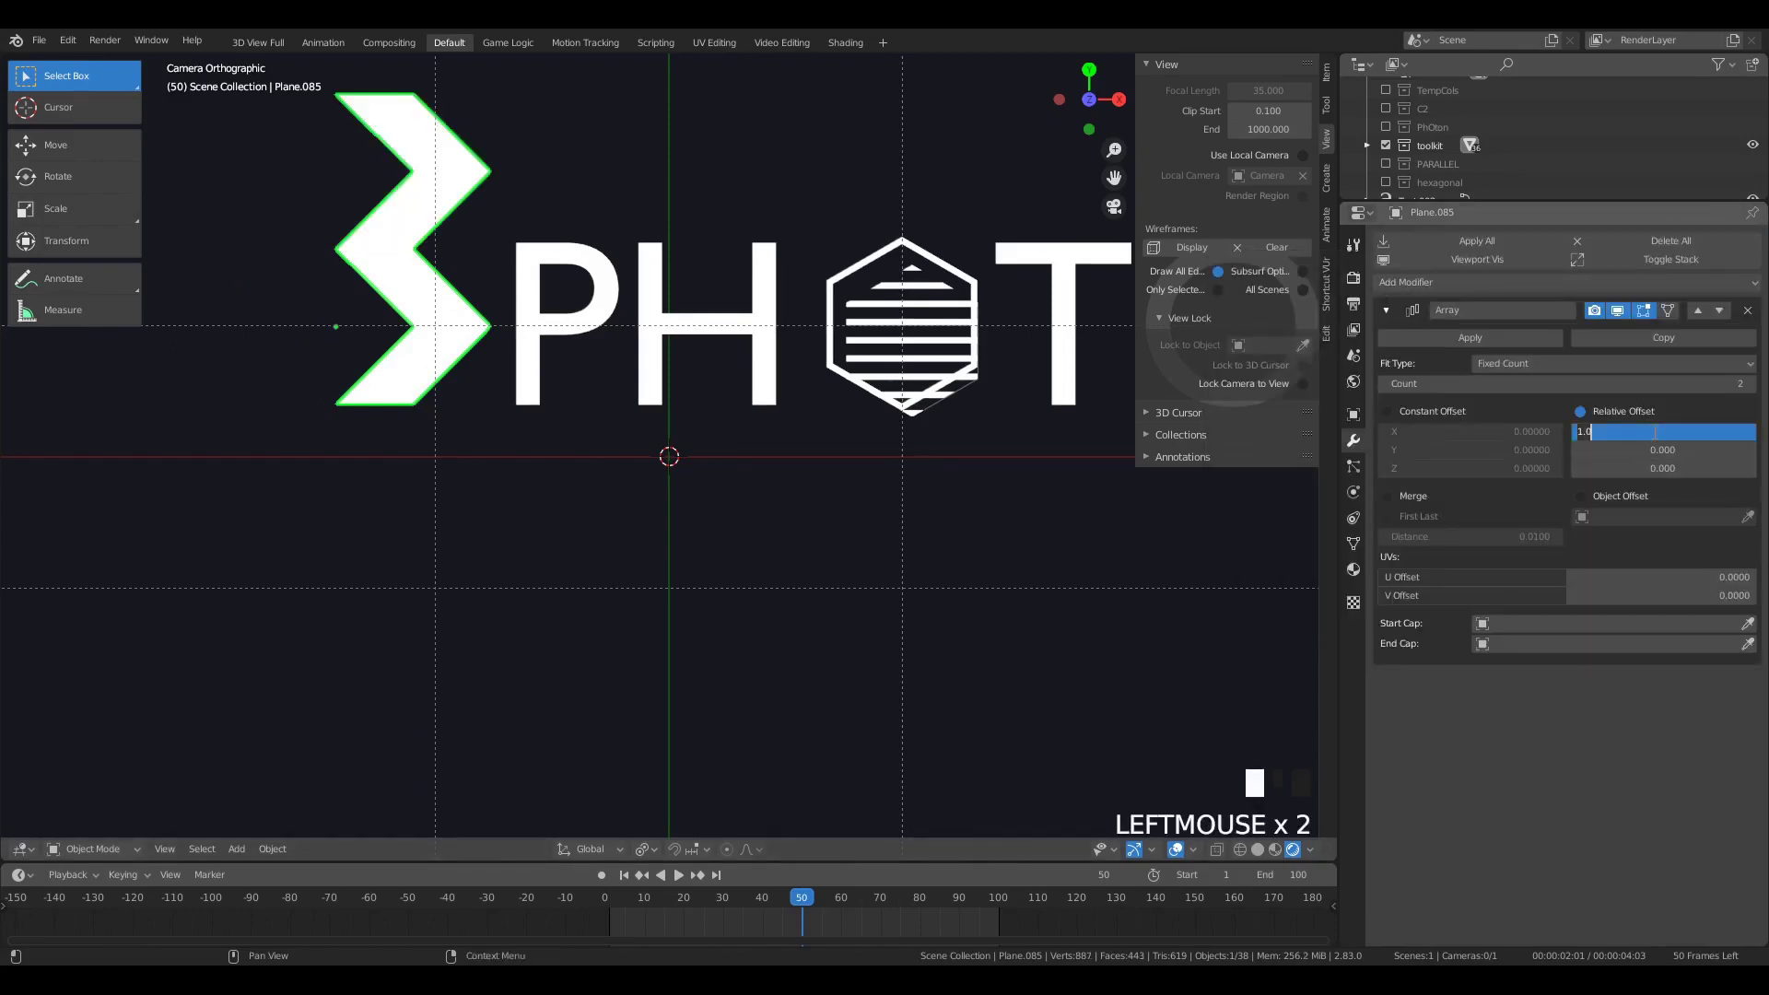
# Step: Set the chevron array's relative offset to 0 in X and 1 in Y so the copies line up in a row
pyautogui.write('0')
pyautogui.press('Tab')
pyautogui.write('1')
pyautogui.press('Return')
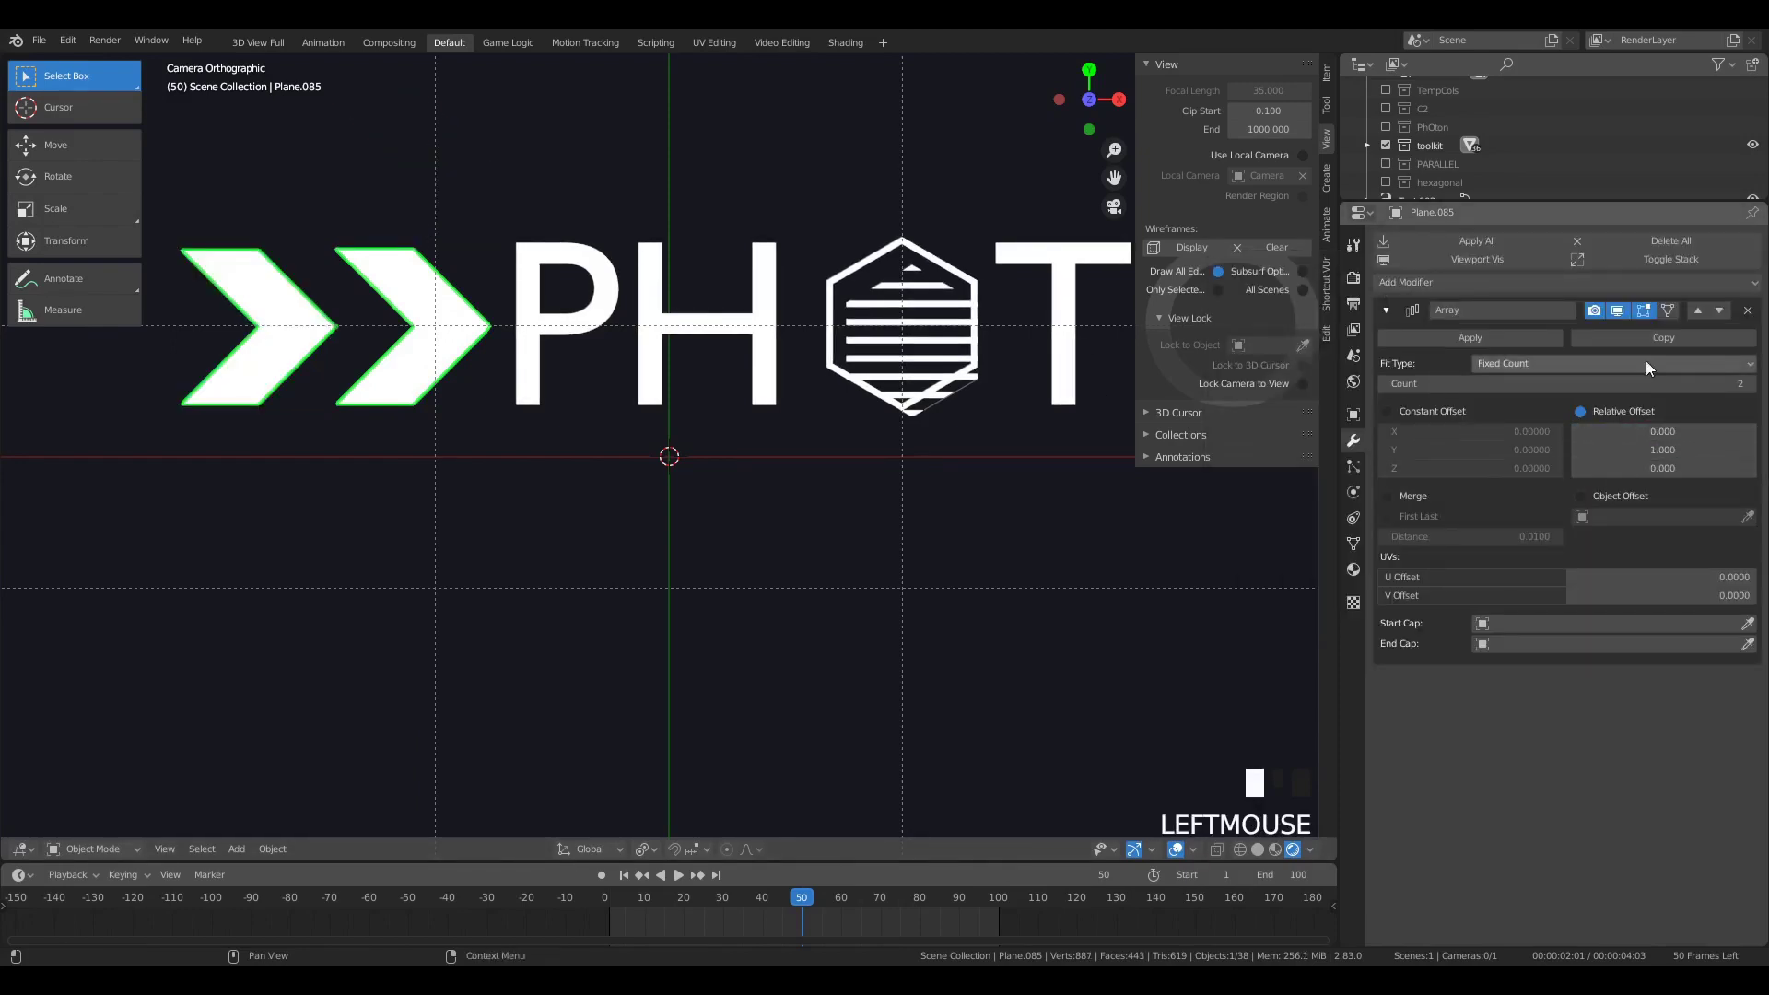
# Step: Raise the chevron array's count to 6 and deselect the chevrons
pyautogui.click(1744, 380)
pyautogui.click(1744, 380)
pyautogui.click(1744, 381)
pyautogui.click(1743, 381)
pyautogui.click(1744, 381)
pyautogui.click(1744, 381)
pyautogui.scroll(-5, 667, 368)
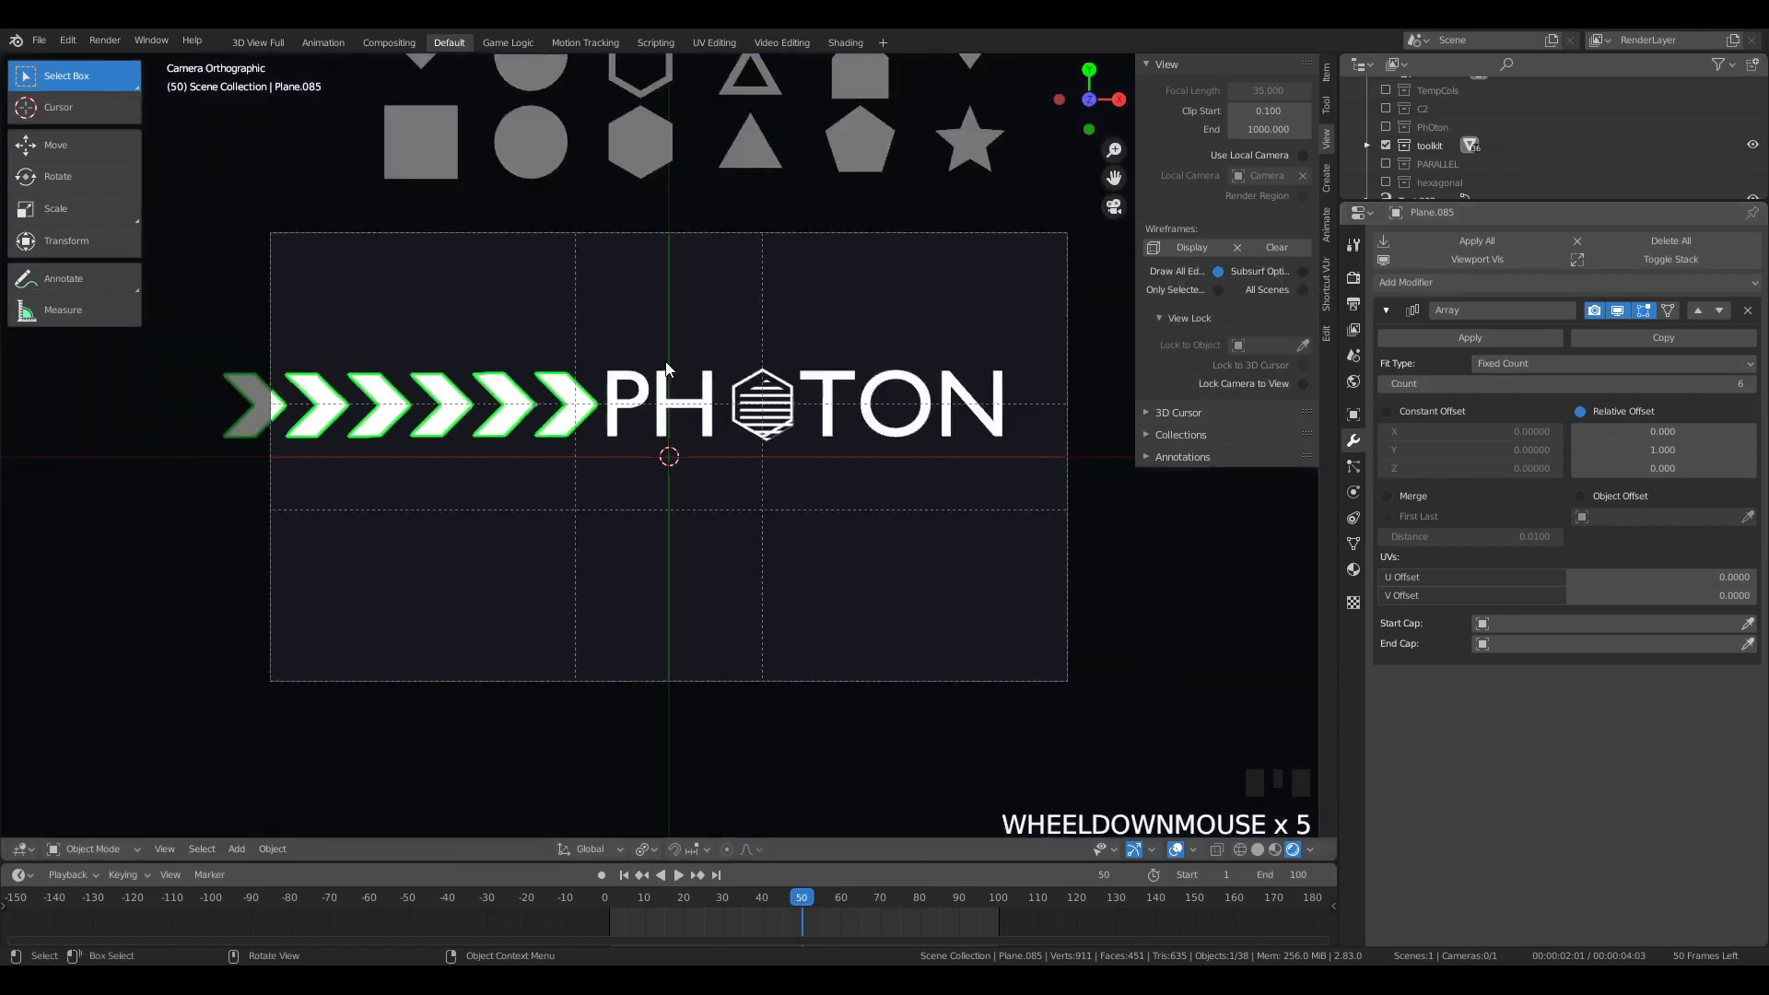
pyautogui.press('a')
pyautogui.press('a')
pyautogui.press('a')
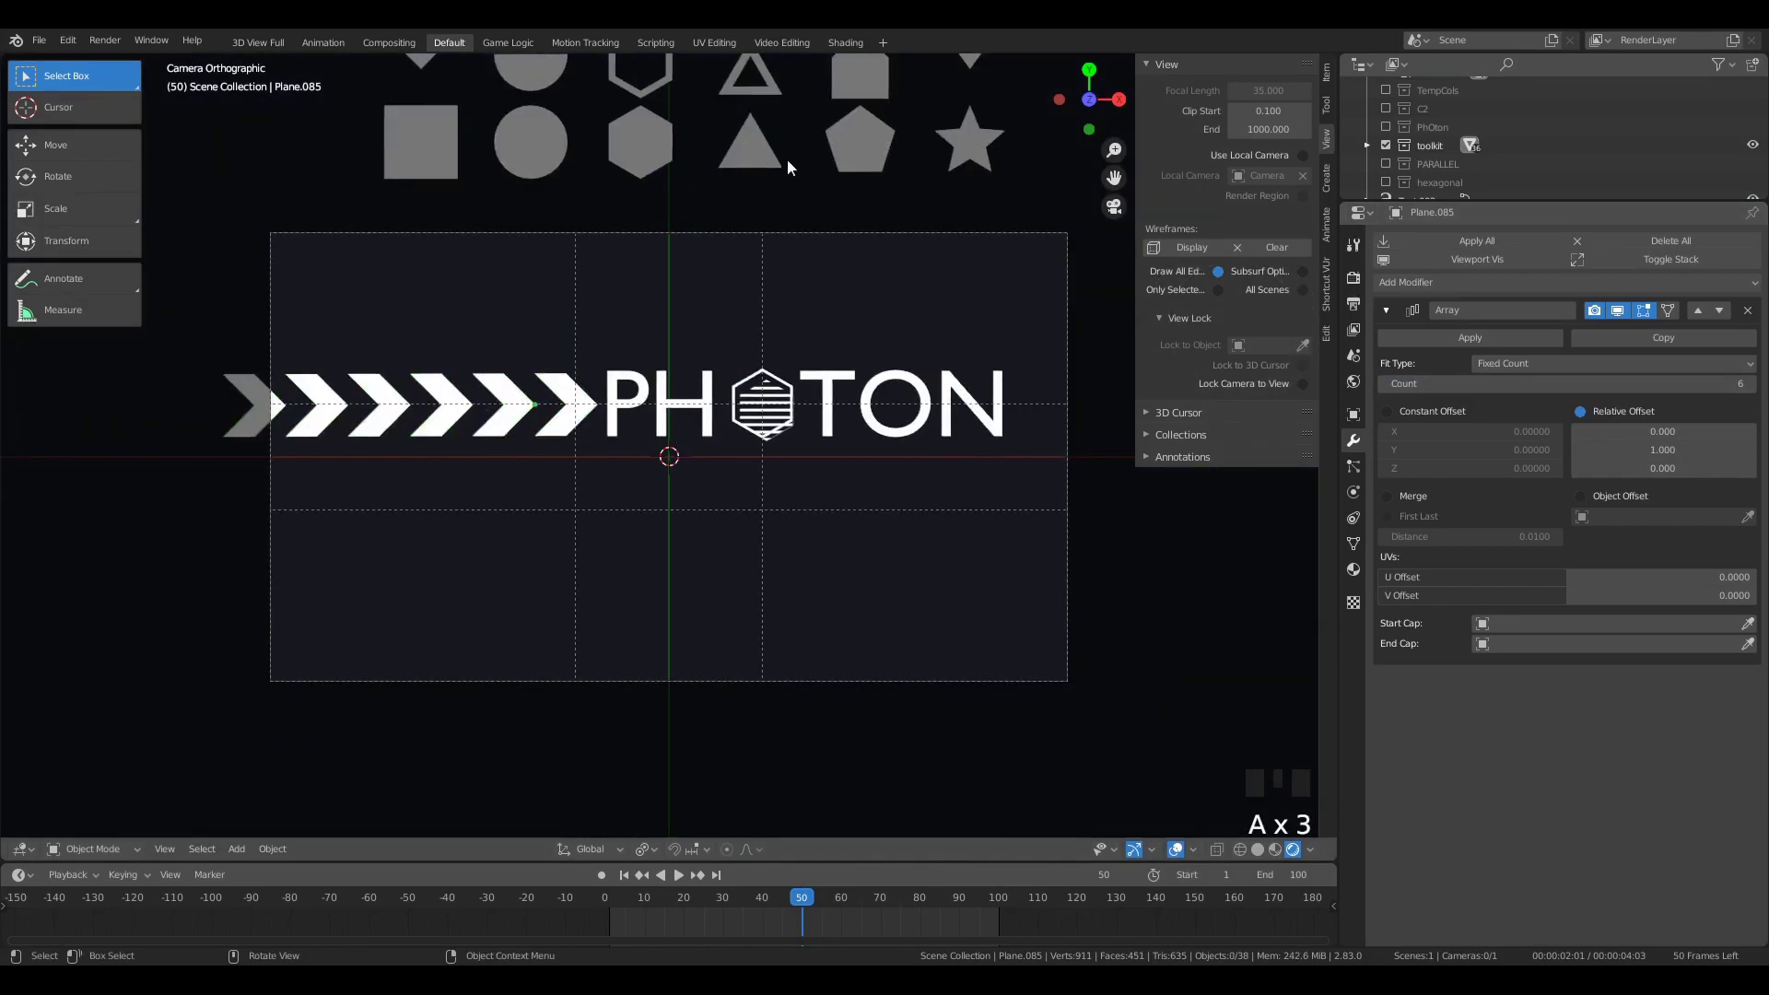
# Step: Duplicate the toolkit's solid square and place the copy at the camera frame's lower edge, below the hexagon
pyautogui.scroll(-3, 798, 184)
pyautogui.scroll(-2, 555, 163)
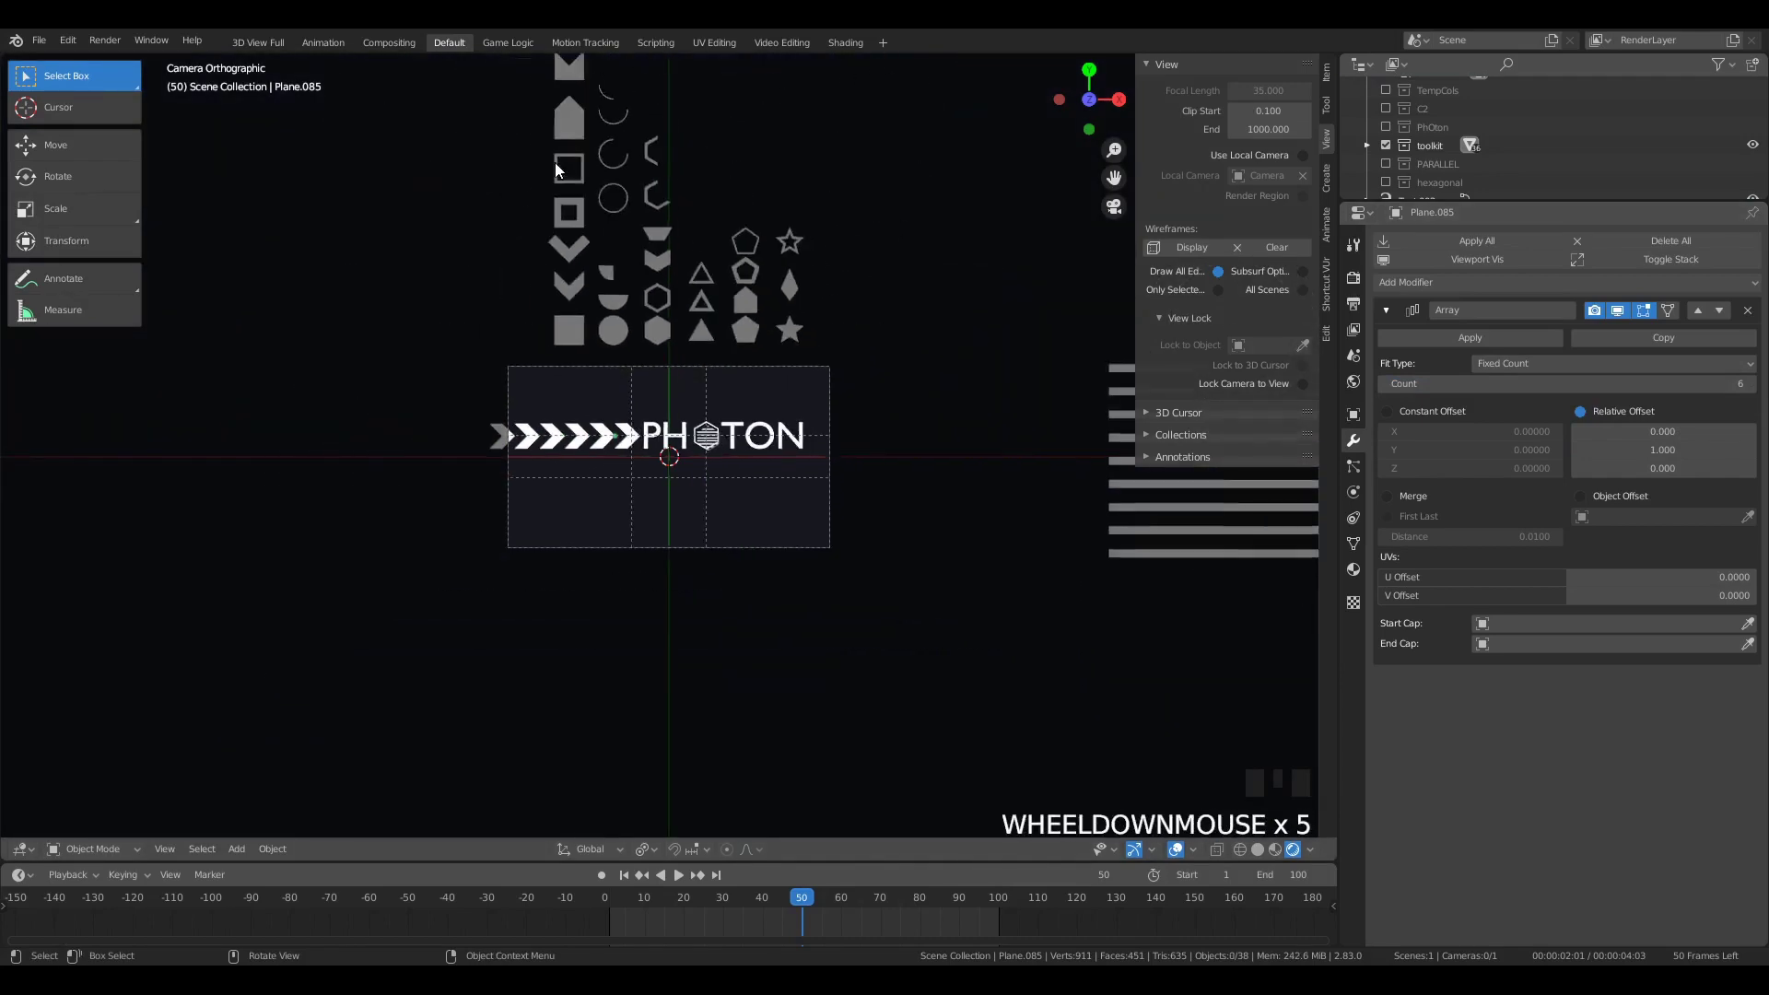
pyautogui.click(578, 334)
pyautogui.hotkey('shift', 'd')
pyautogui.click(728, 570)
pyautogui.scroll(6, 777, 592)
# Step: Narrow the copied square along X and centre it beneath the hexagon on the vertical guide
pyautogui.press('s')
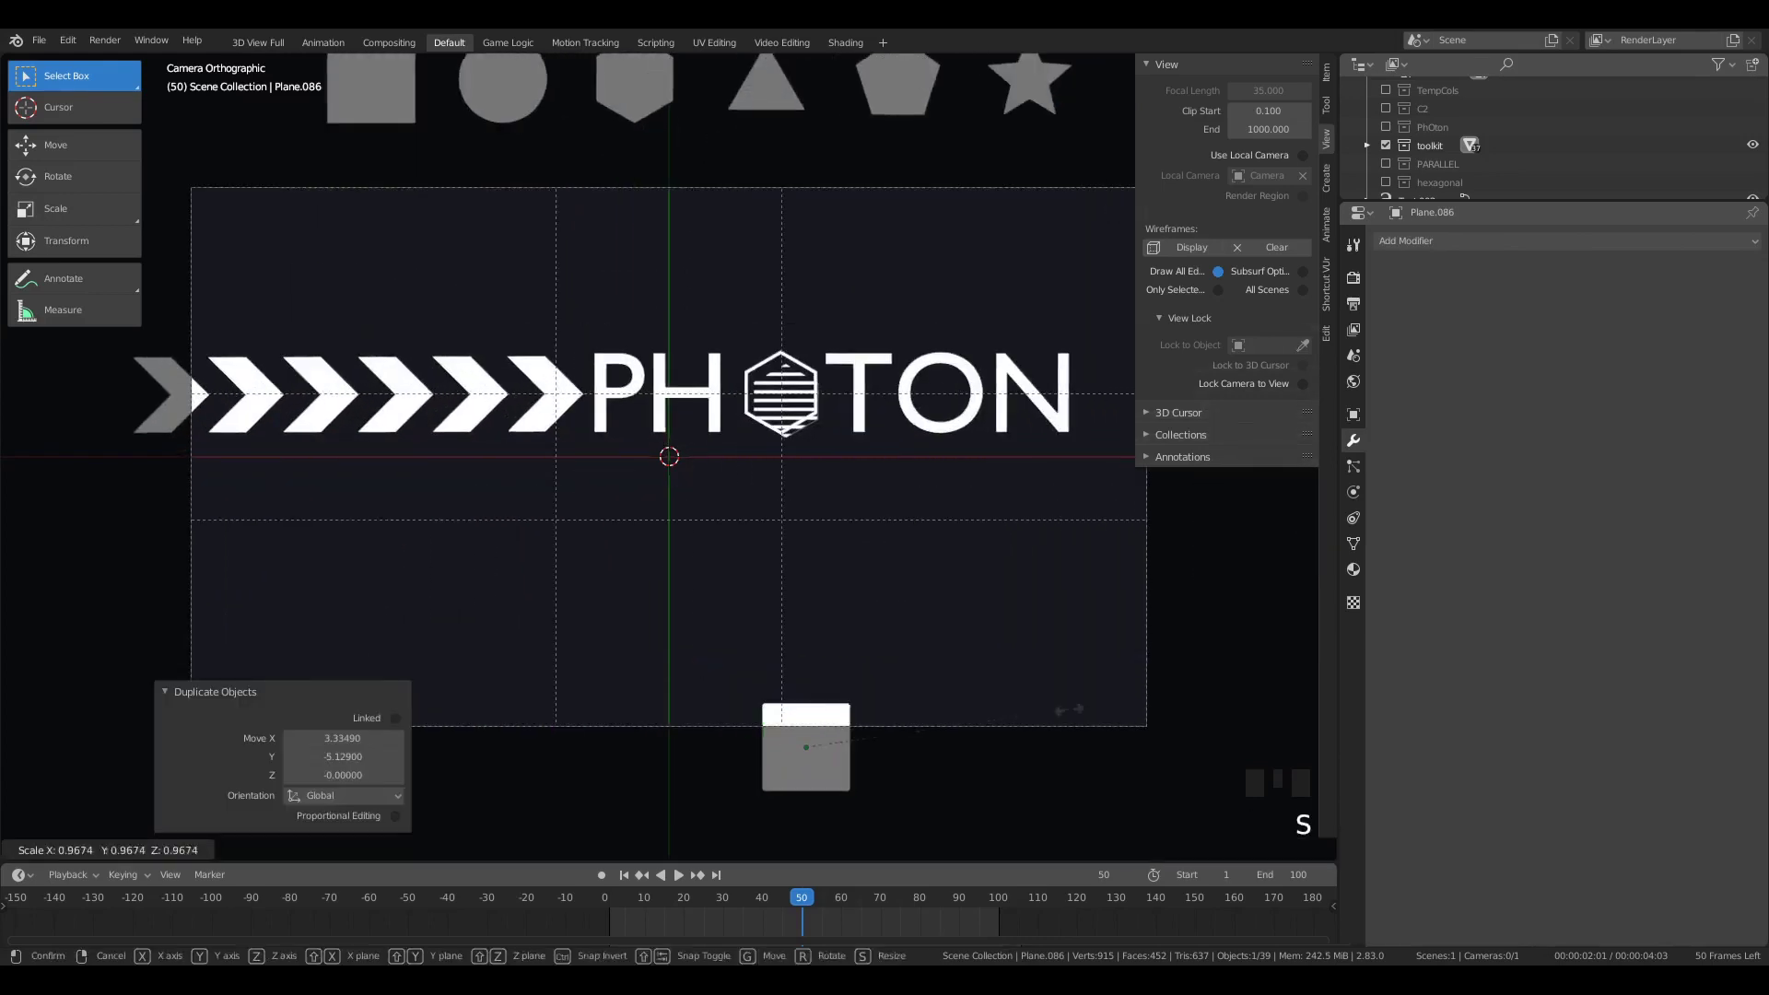
pyautogui.press('x')
pyautogui.click(833, 745)
pyautogui.press('g')
pyautogui.click(811, 728)
pyautogui.press('s')
pyautogui.press('x')
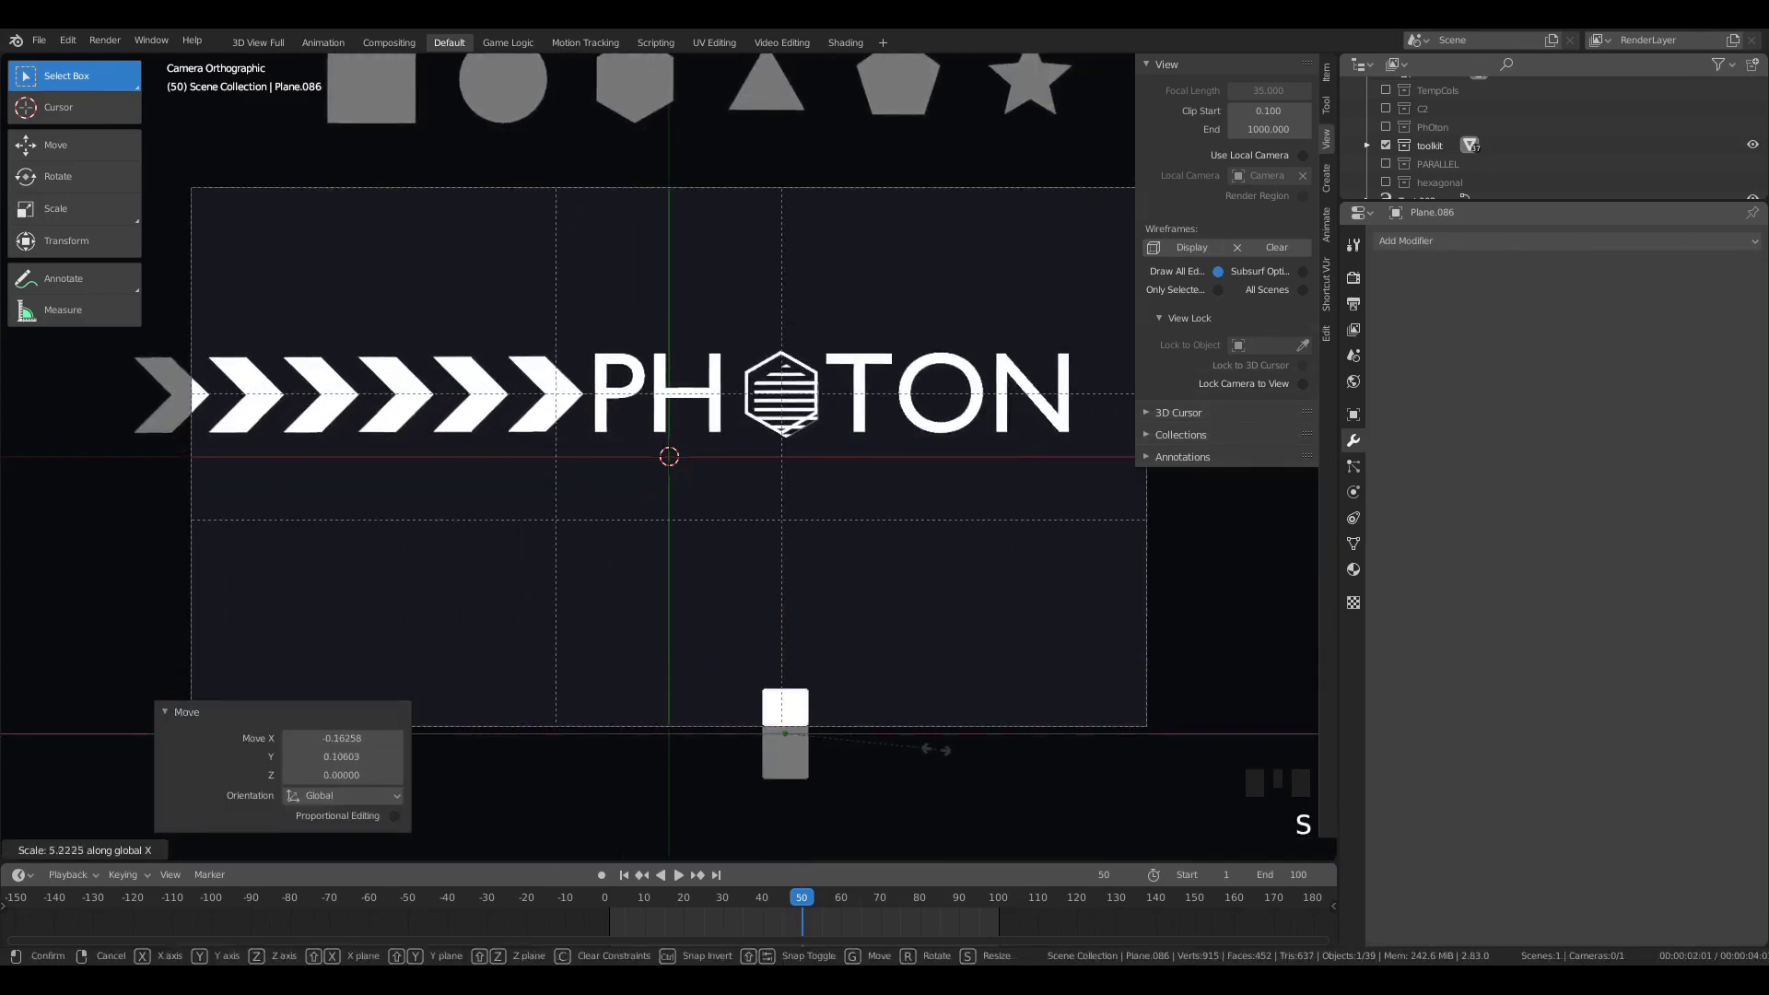
pyautogui.click(935, 749)
# Step: Stretch the shape along Y into a tall bar and raise it until its top sits just below the hexagon
pyautogui.press('s')
pyautogui.press('y')
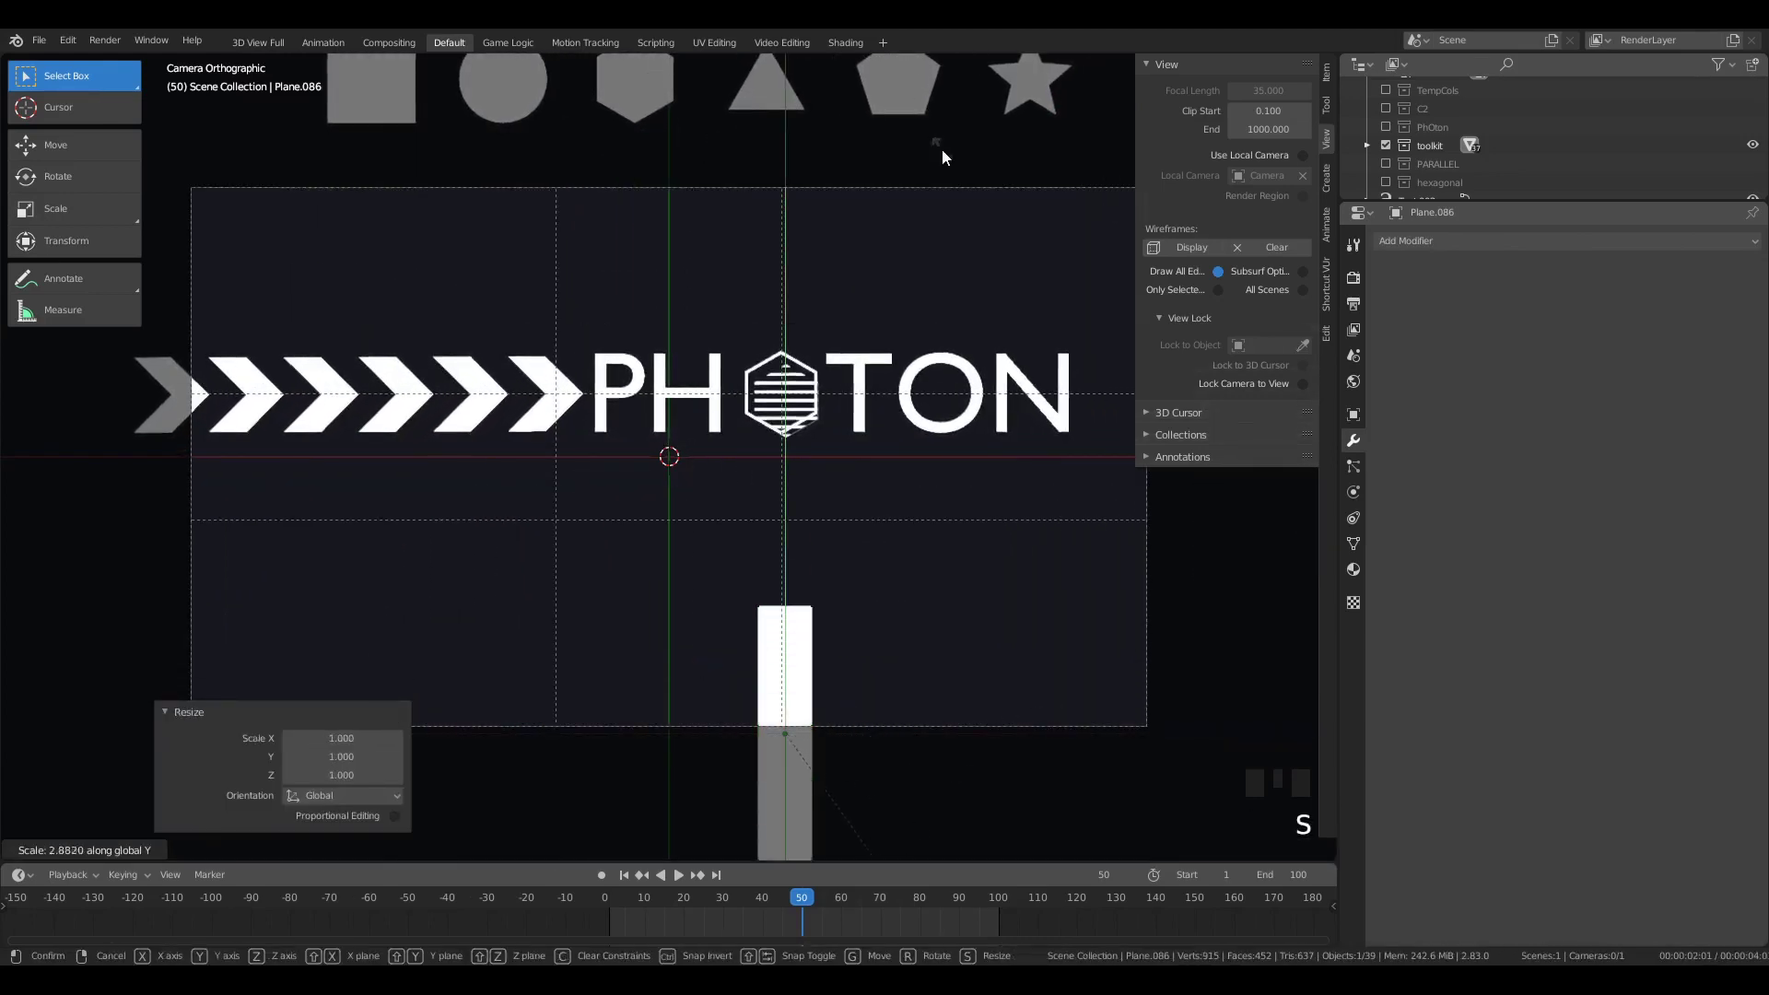
pyautogui.click(942, 157)
pyautogui.press('g')
pyautogui.press('y')
pyautogui.click(750, 502)
pyautogui.press('s')
pyautogui.press('y')
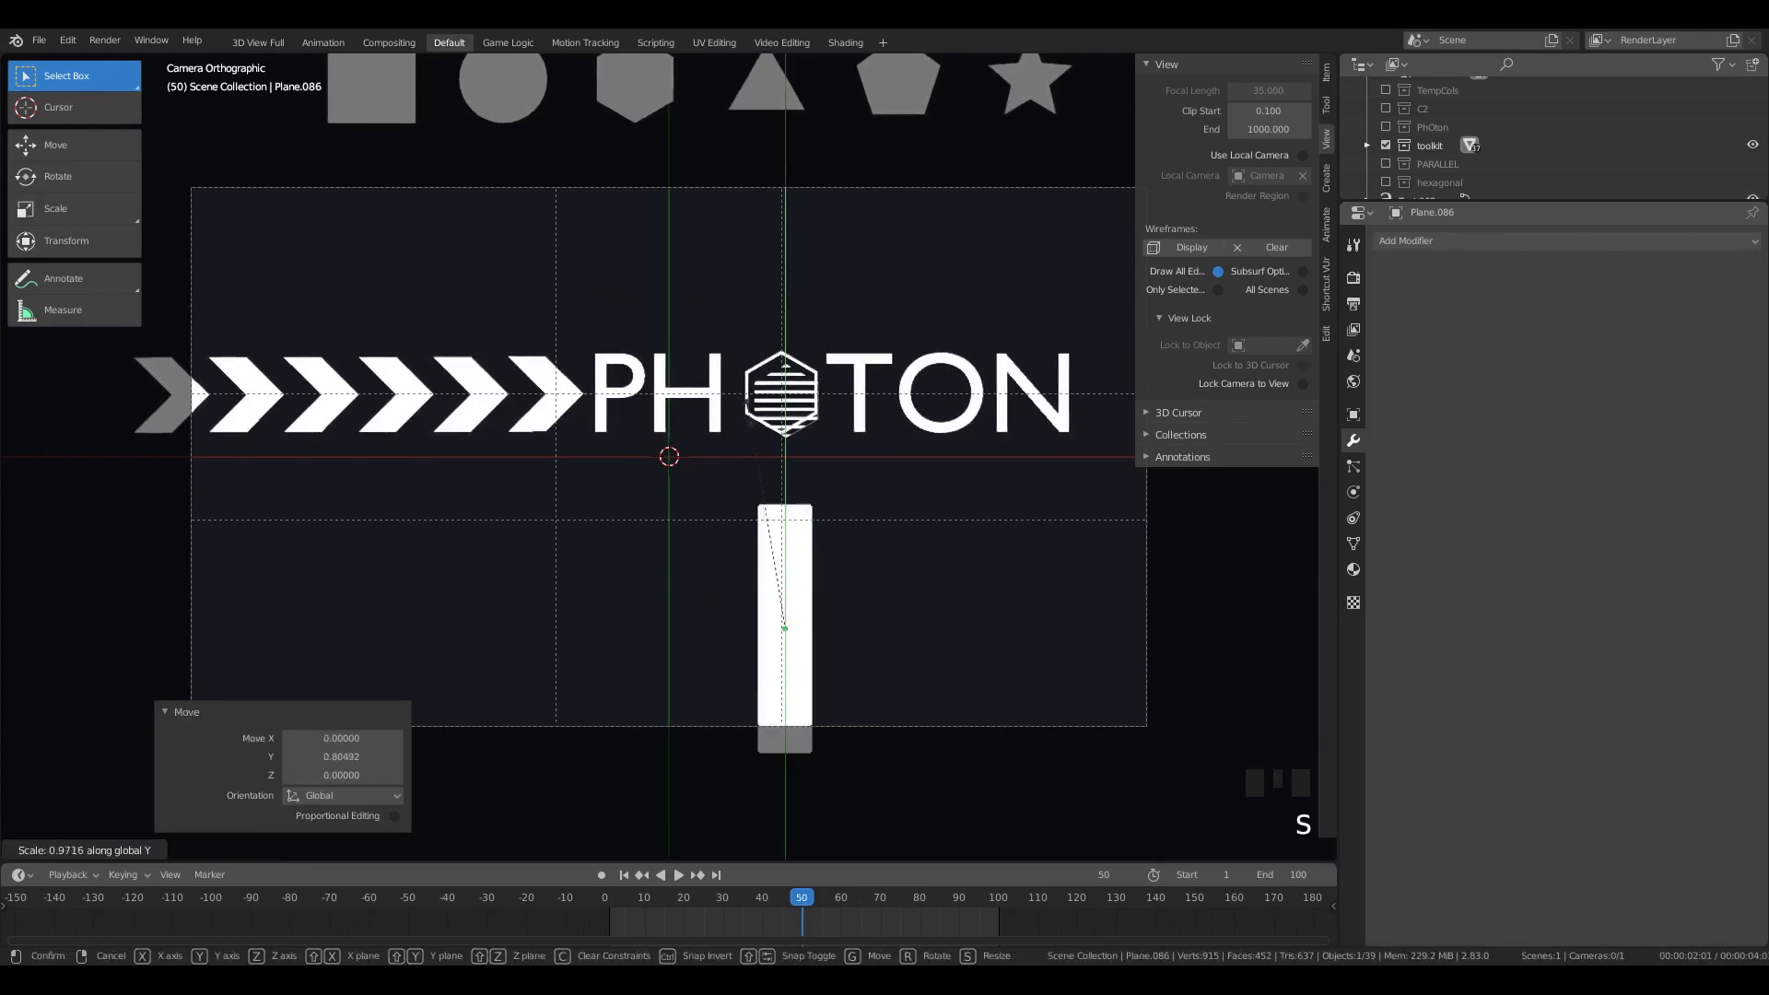
pyautogui.click(897, 486)
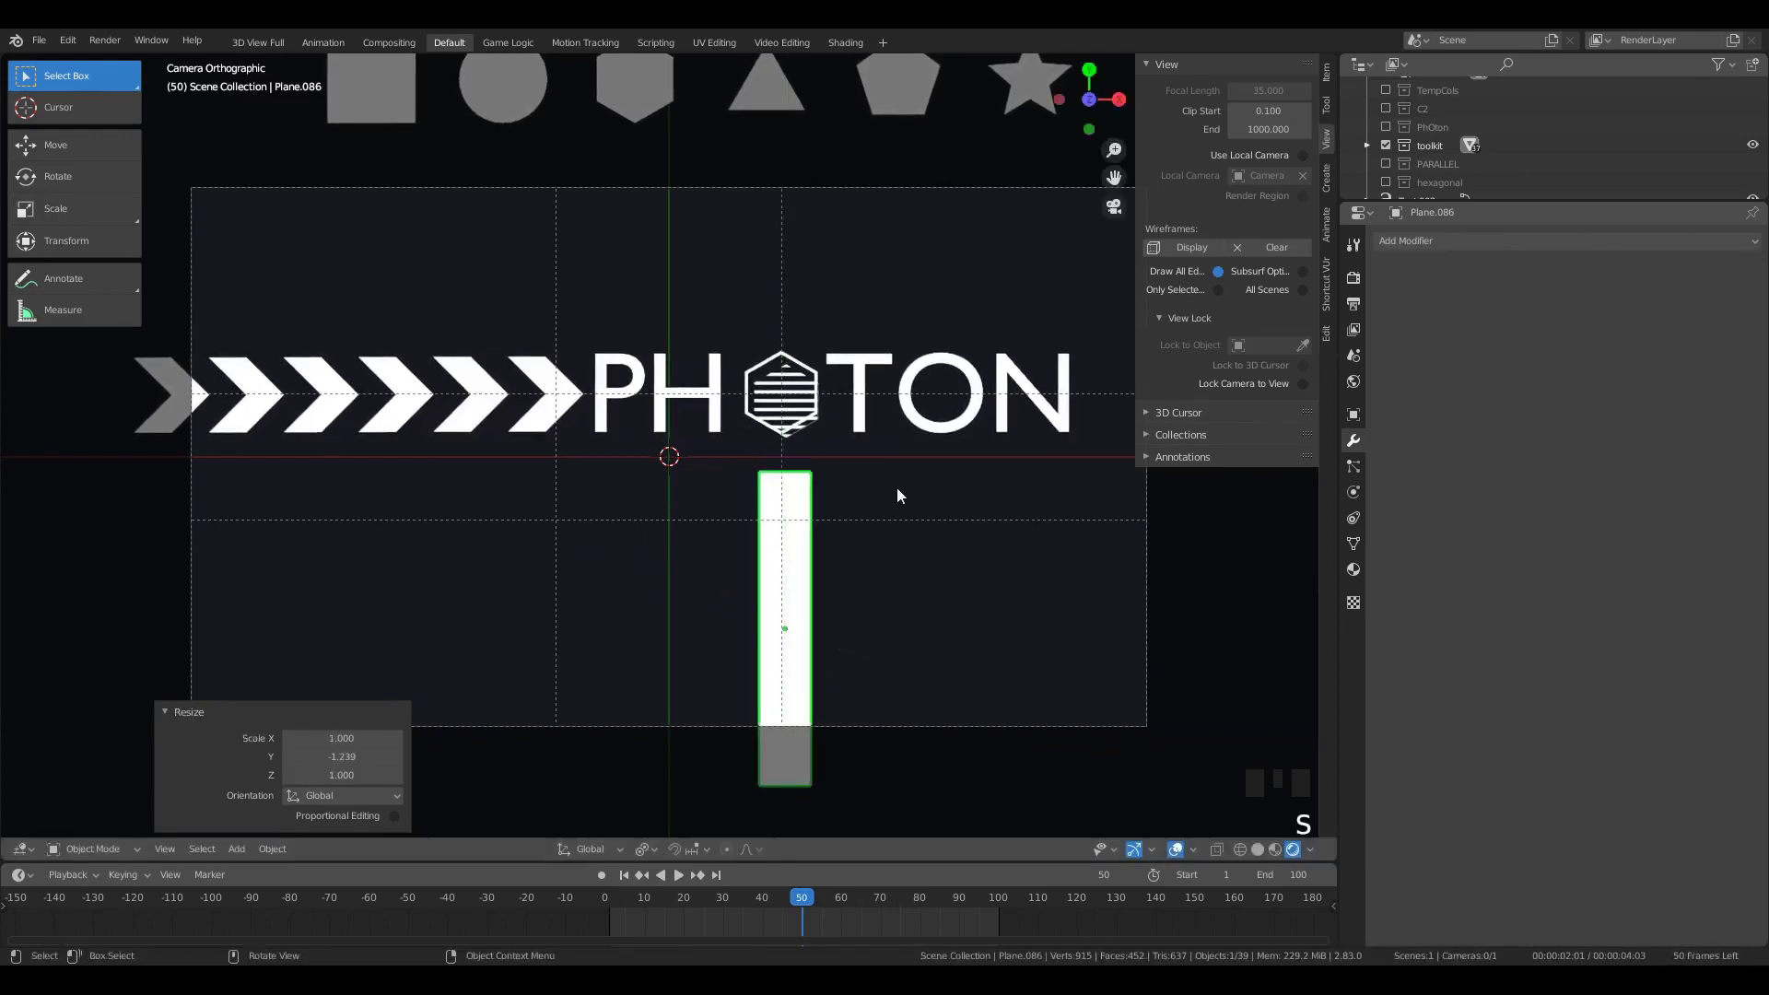
# Step: Duplicate the tall bar, scale the copy to 0.325 along X, and place it slightly lower on the bar's left side
pyautogui.hotkey('shift', 'd')
pyautogui.click(827, 527)
pyautogui.press('s')
pyautogui.press('x')
pyautogui.click(789, 584)
pyautogui.press('g')
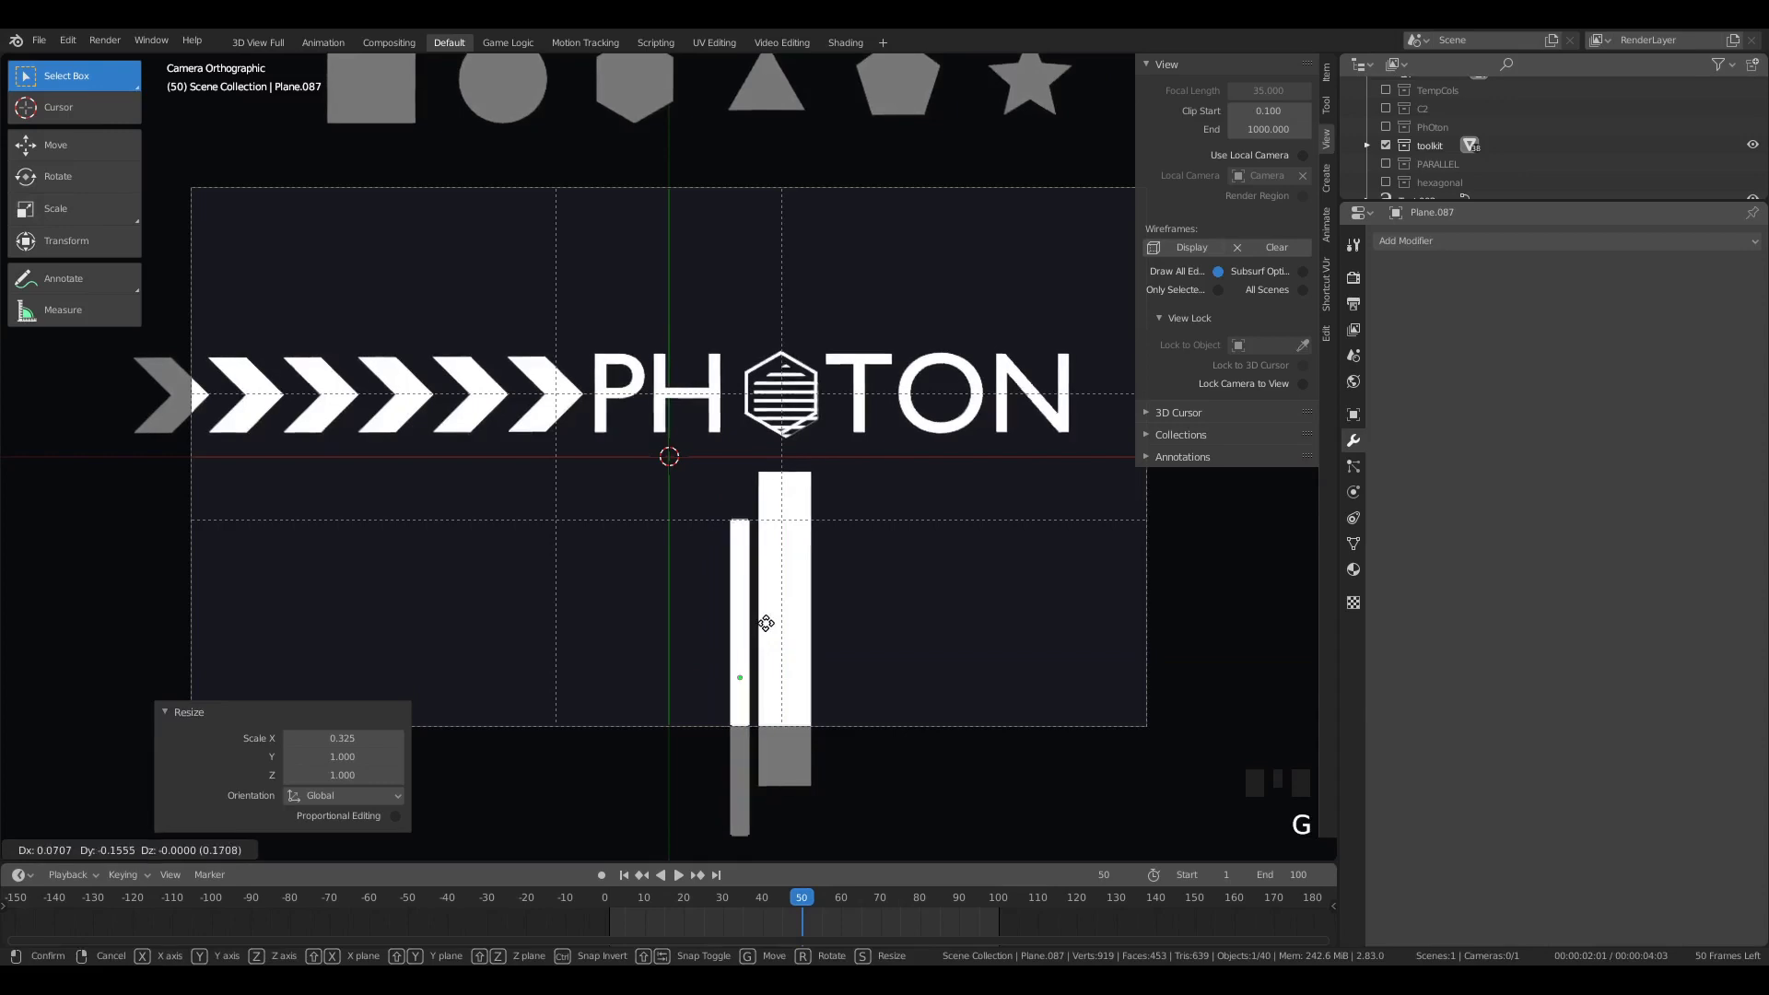
pyautogui.click(761, 620)
# Step: Duplicate the thin bar to the right of the wide bar, narrow the copy along X, and set it close beside it
pyautogui.hotkey('shift', 'd')
pyautogui.click(856, 662)
pyautogui.press('s')
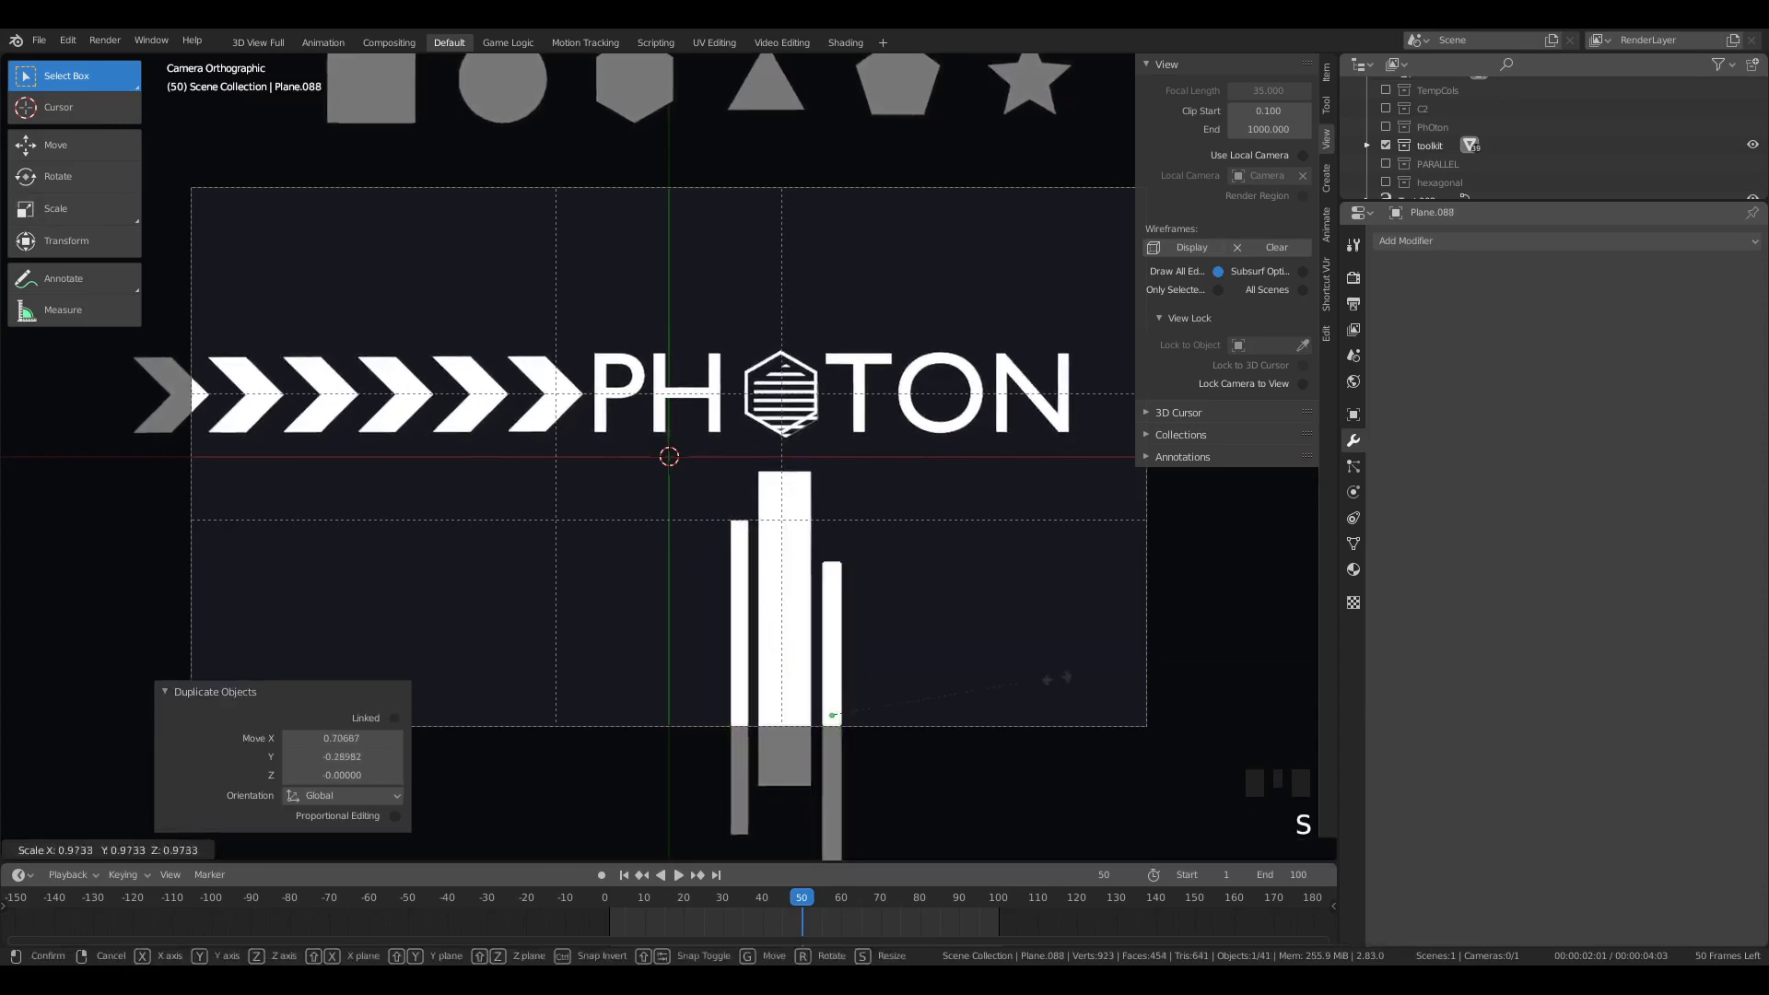
pyautogui.press('x')
pyautogui.click(990, 713)
pyautogui.press('g')
pyautogui.click(980, 711)
# Step: Shift the left thin bar slightly closer to the wide bar and deselect everything
pyautogui.click(744, 616)
pyautogui.press('g')
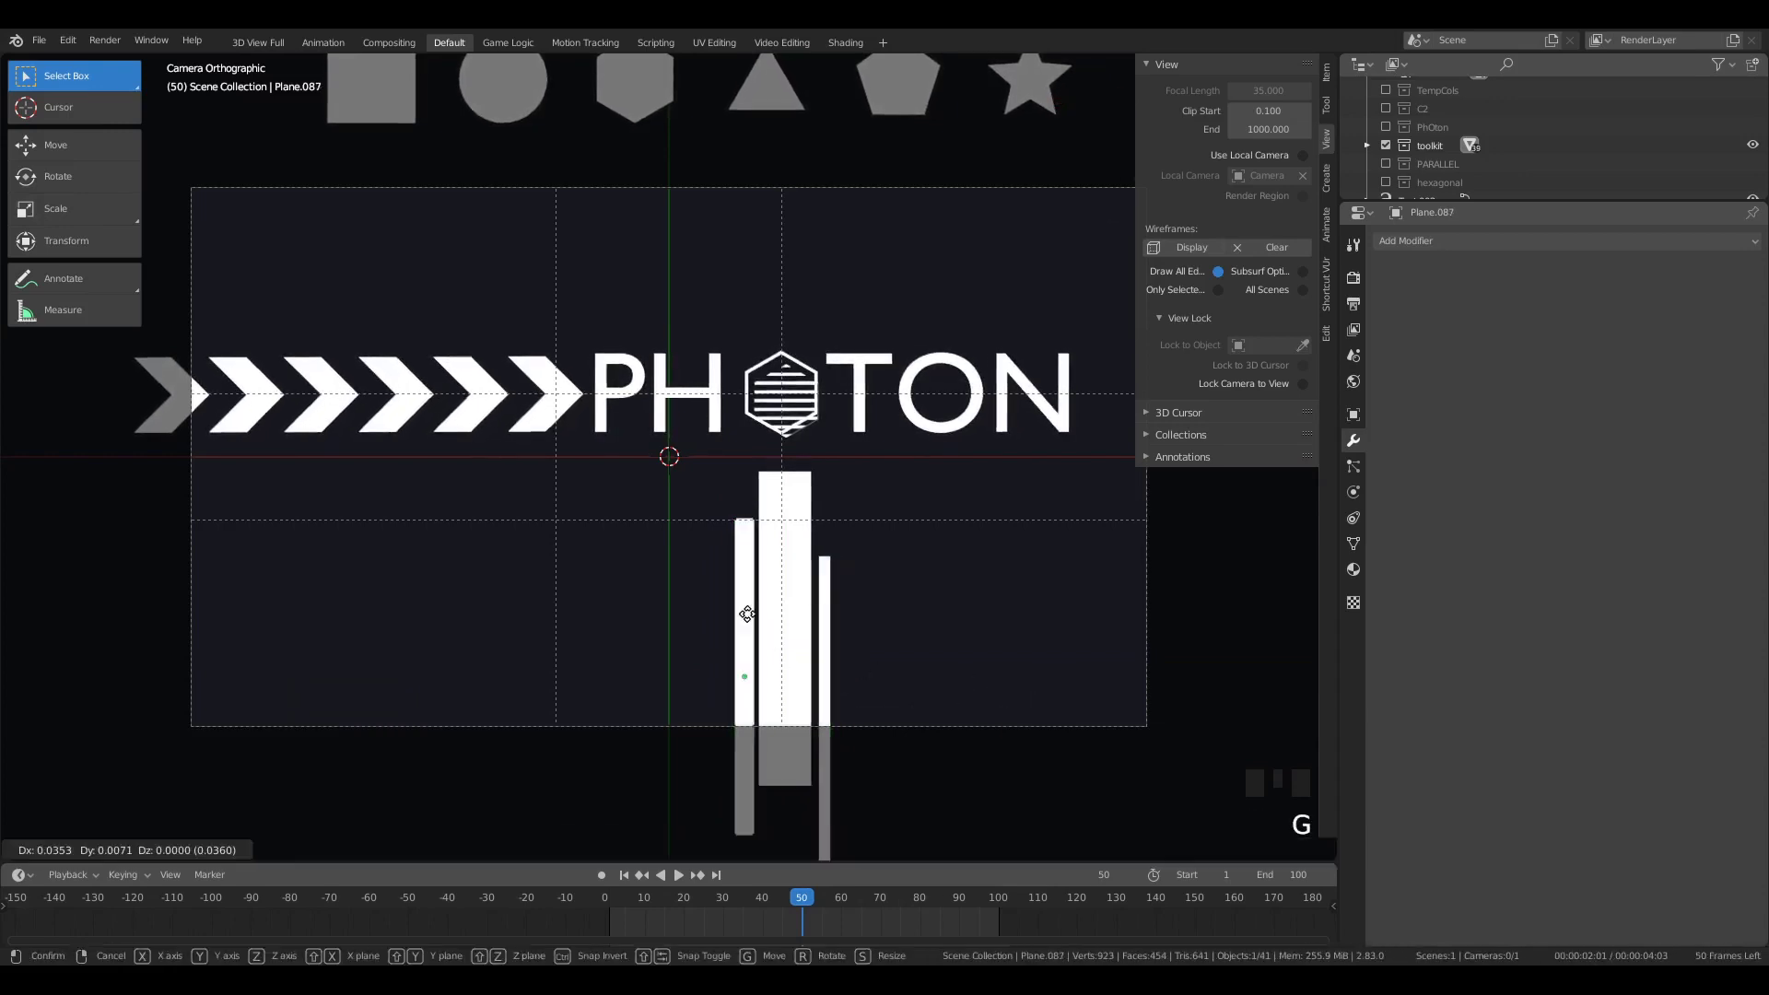
pyautogui.click(748, 615)
pyautogui.press('a')
pyautogui.press('a')
pyautogui.press('a')
pyautogui.scroll(-3, 836, 560)
pyautogui.scroll(4, 836, 561)
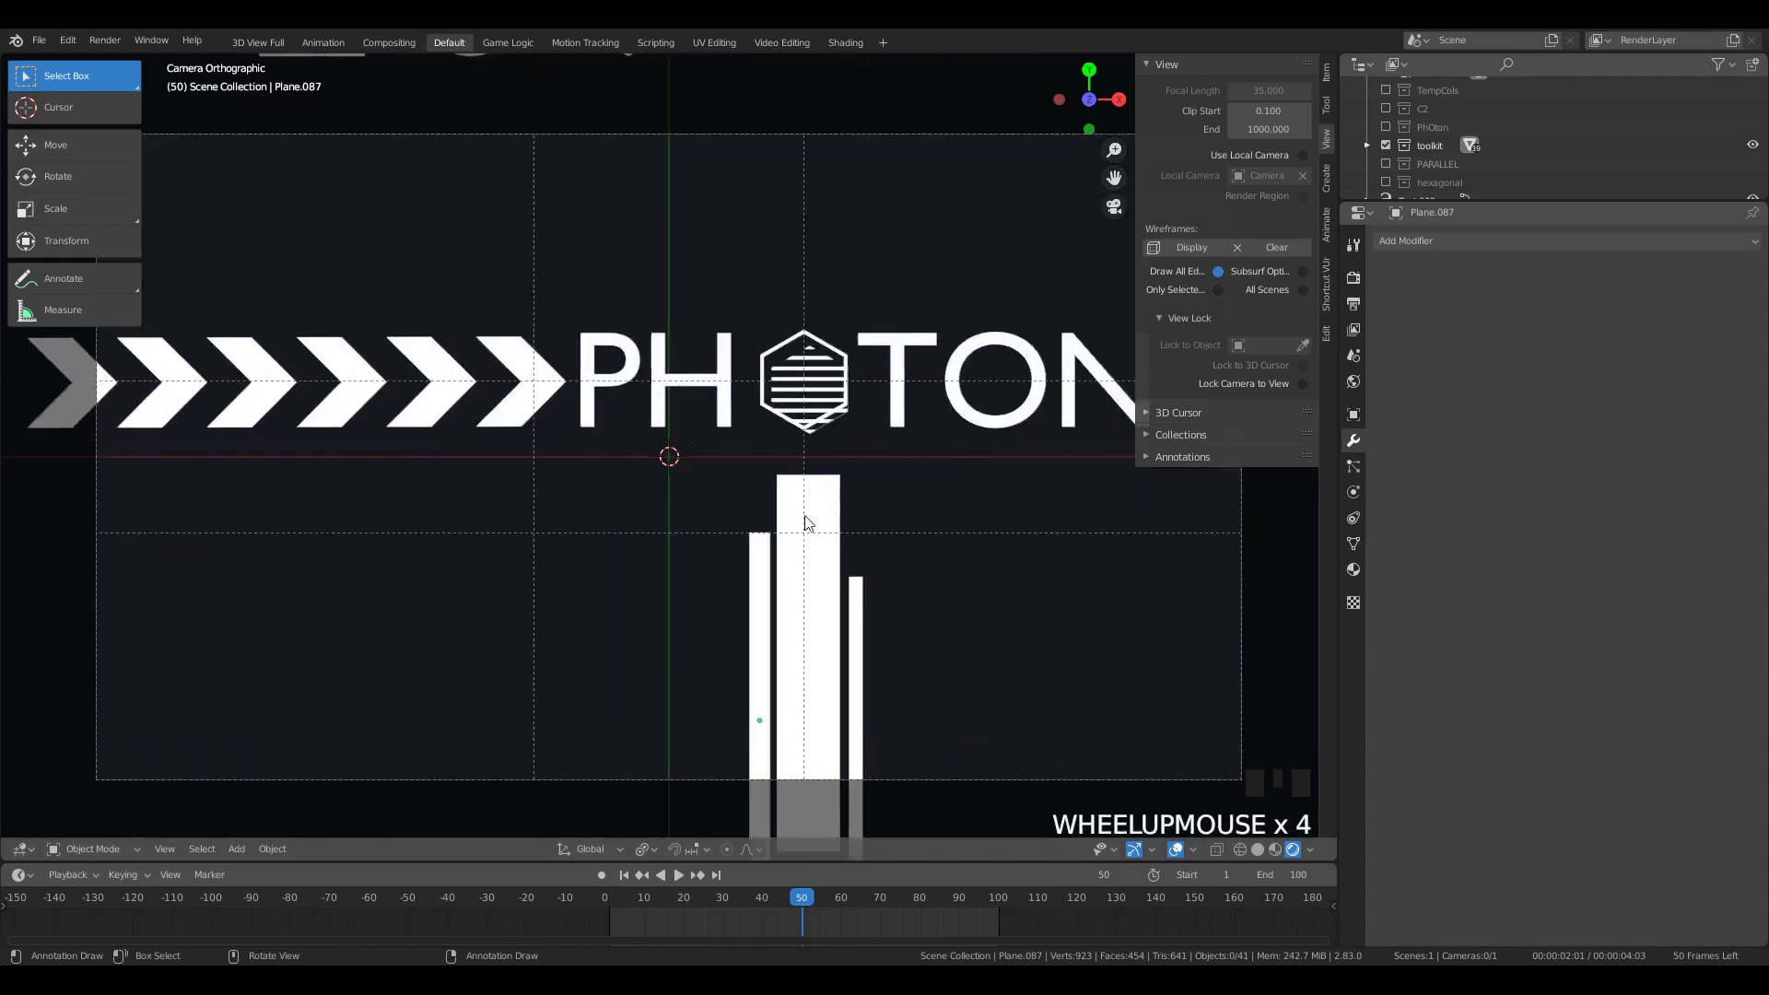
# Step: Open the wide centre bar's mesh in Edit Mode
pyautogui.click(814, 504)
pyautogui.press('Tab')
pyautogui.press('g')
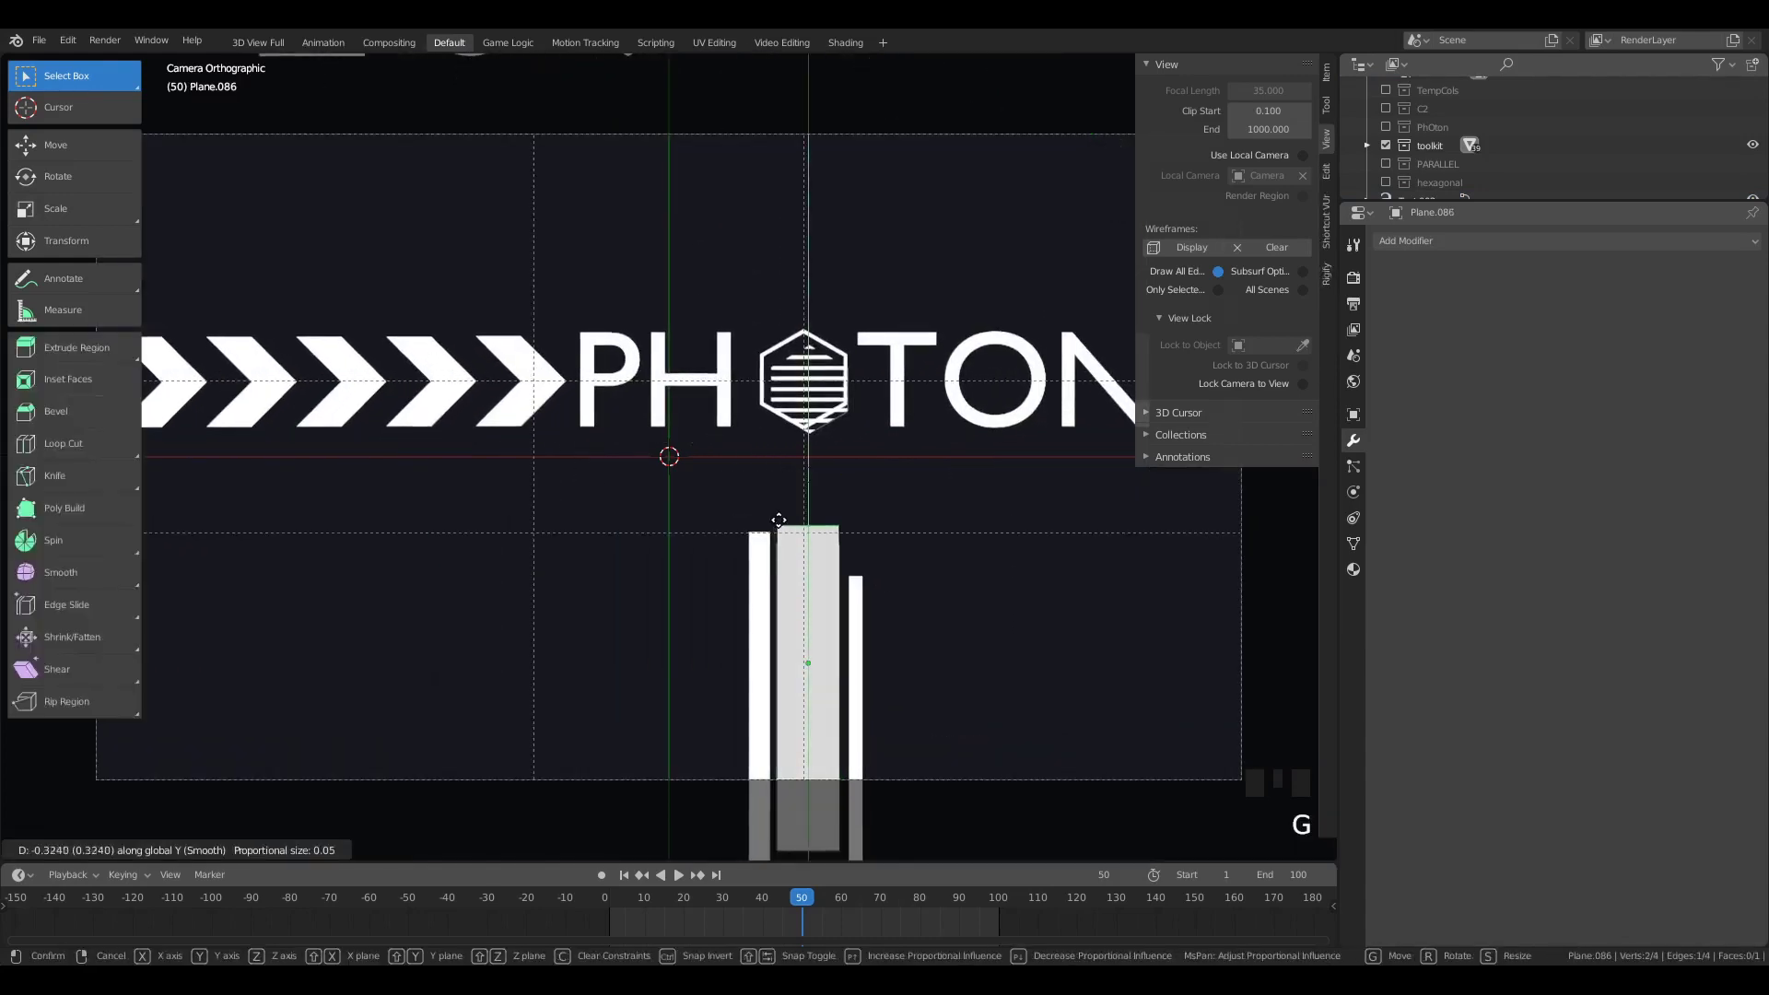
pyautogui.press('i')
pyautogui.rightClick(780, 512)
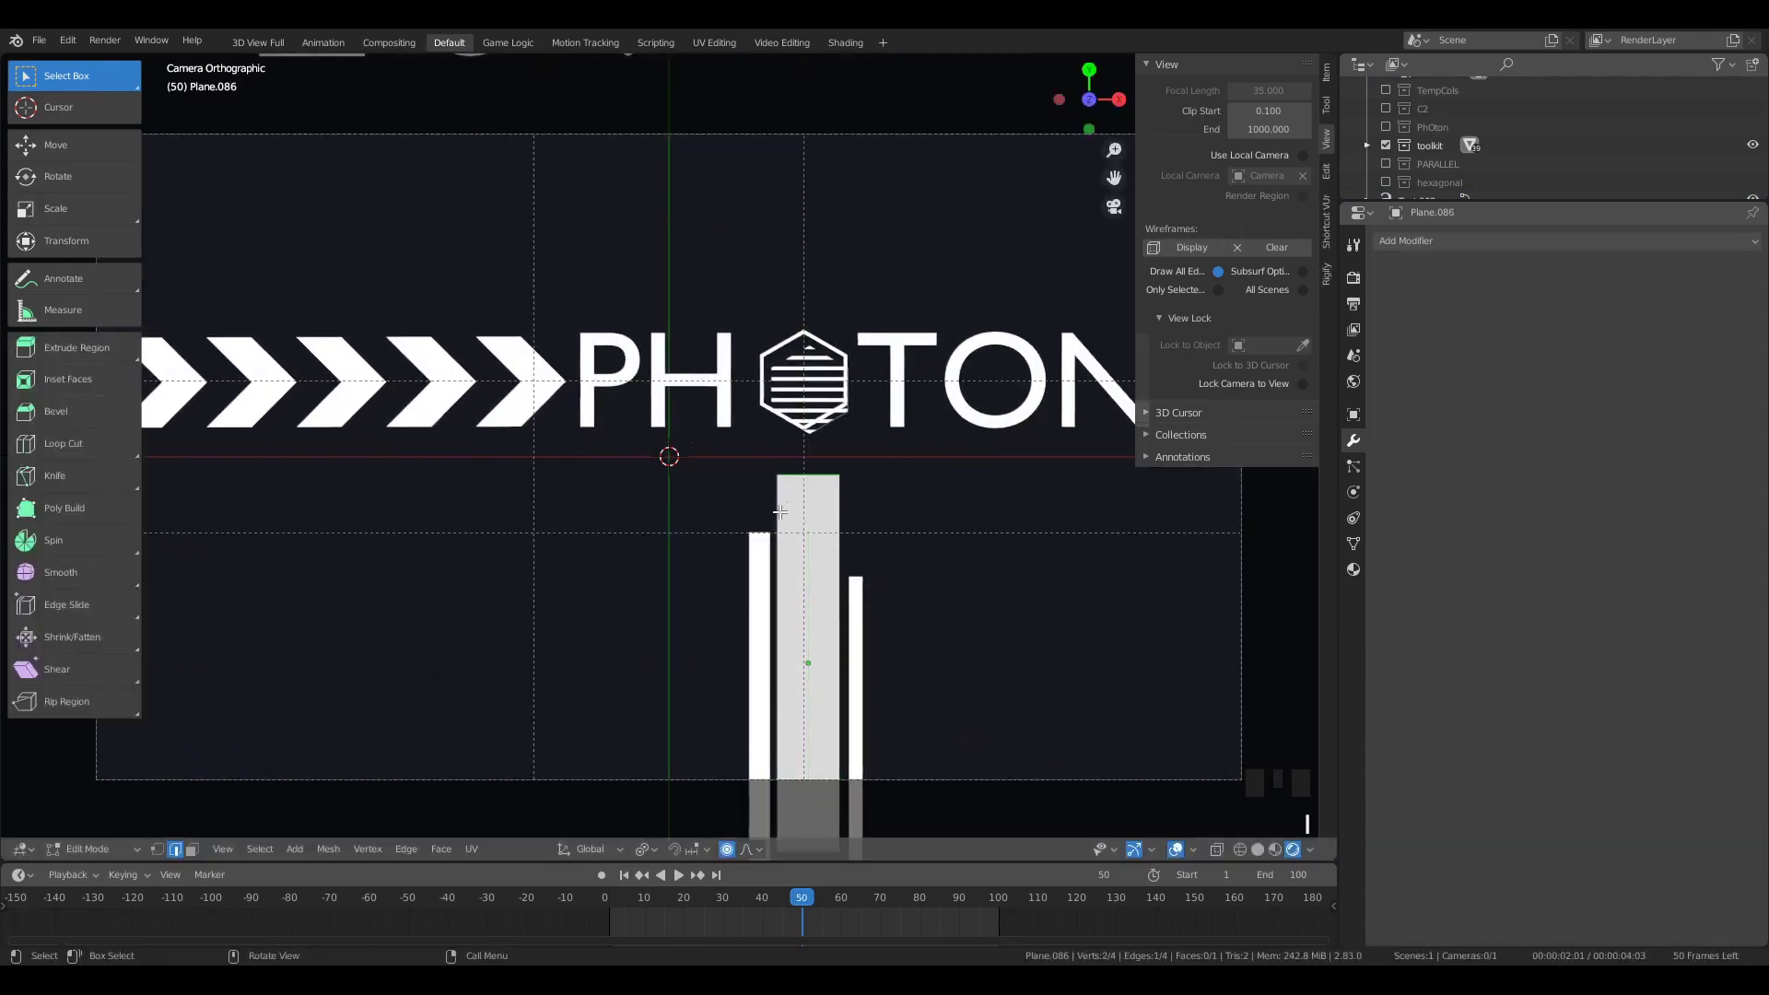
pyautogui.press('g')
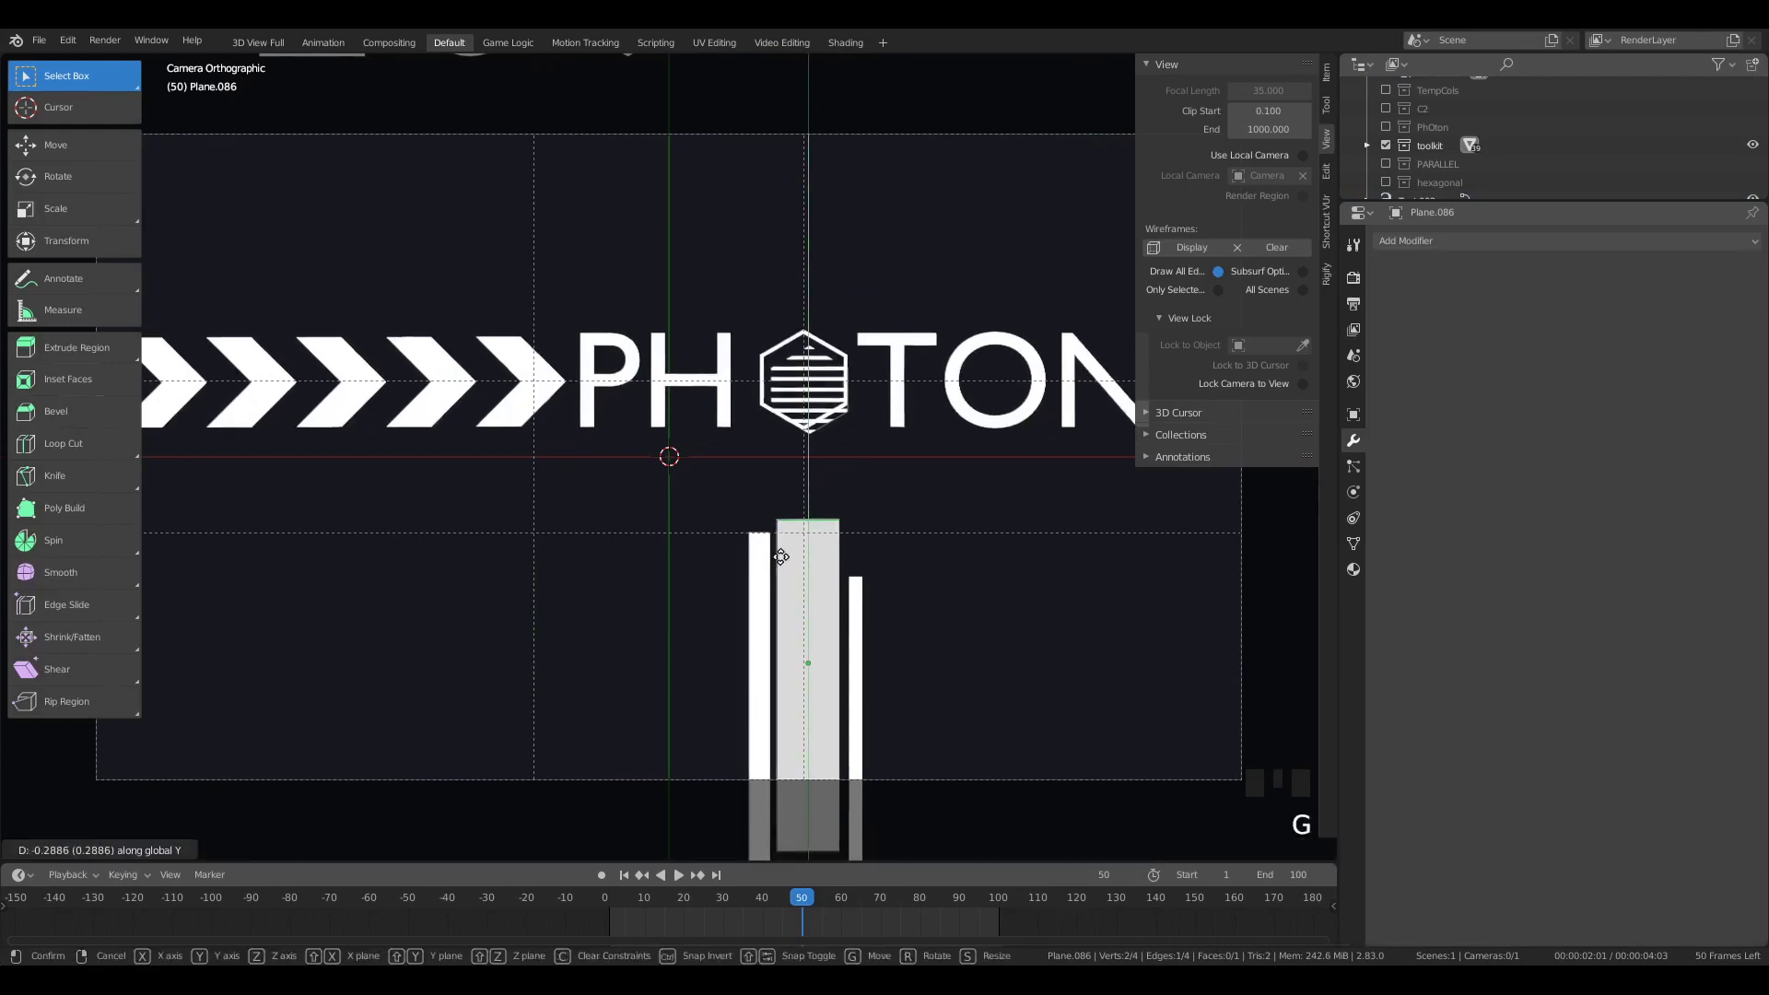
pyautogui.rightClick(781, 533)
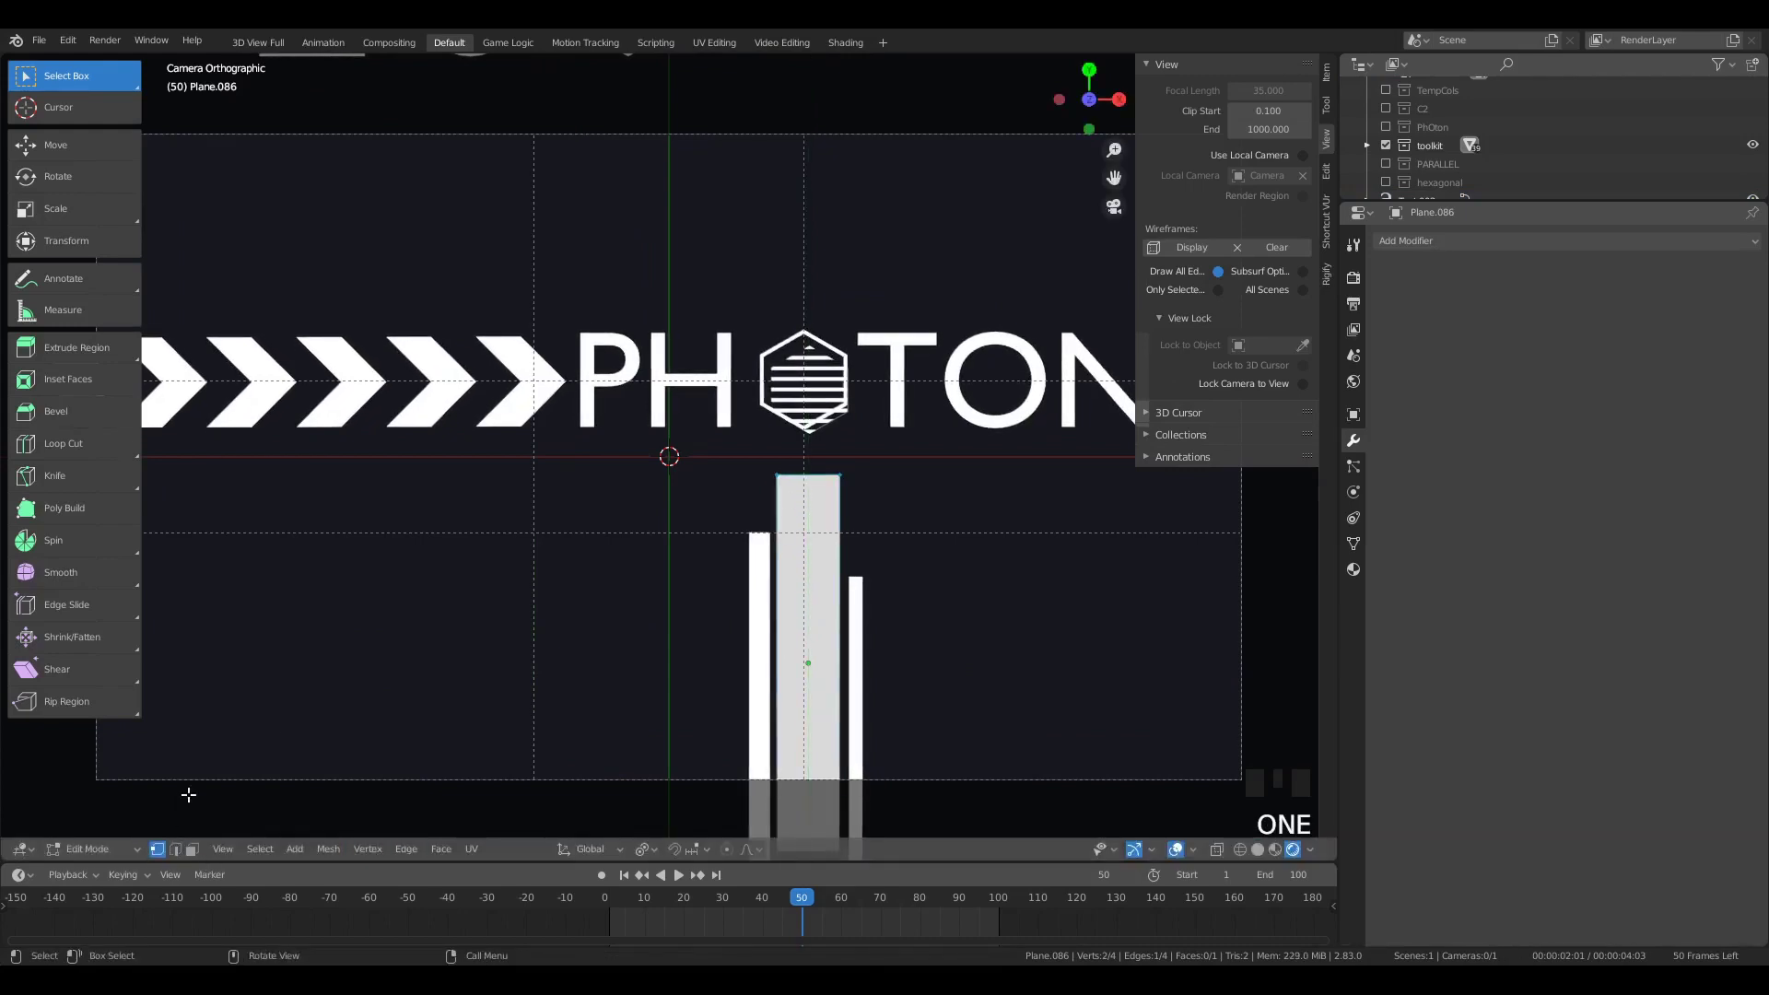
# Step: Slant the wide bar's top by lowering its upper-left vertex along Y to the lower horizontal guide
pyautogui.press('g')
pyautogui.press('y')
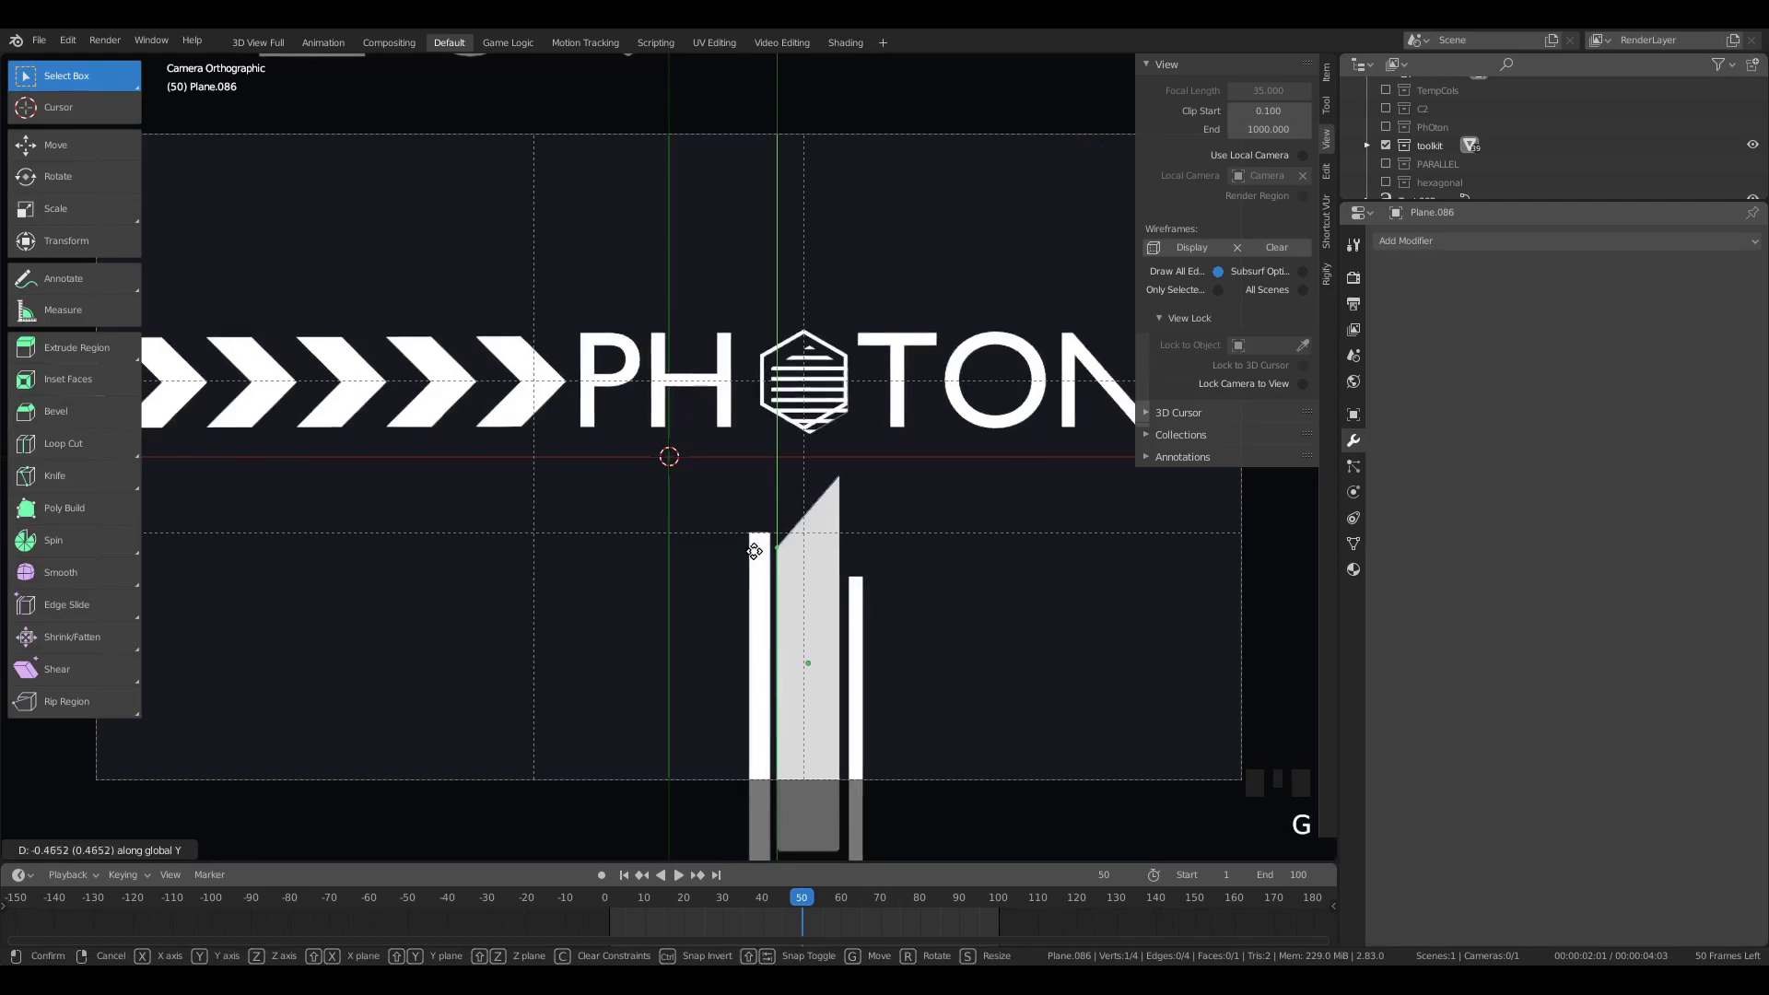
pyautogui.click(756, 539)
pyautogui.press('Tab')
# Step: Slant the left thin bar's top by lowering its upper-left vertex along Y
pyautogui.click(754, 544)
pyautogui.press('Tab')
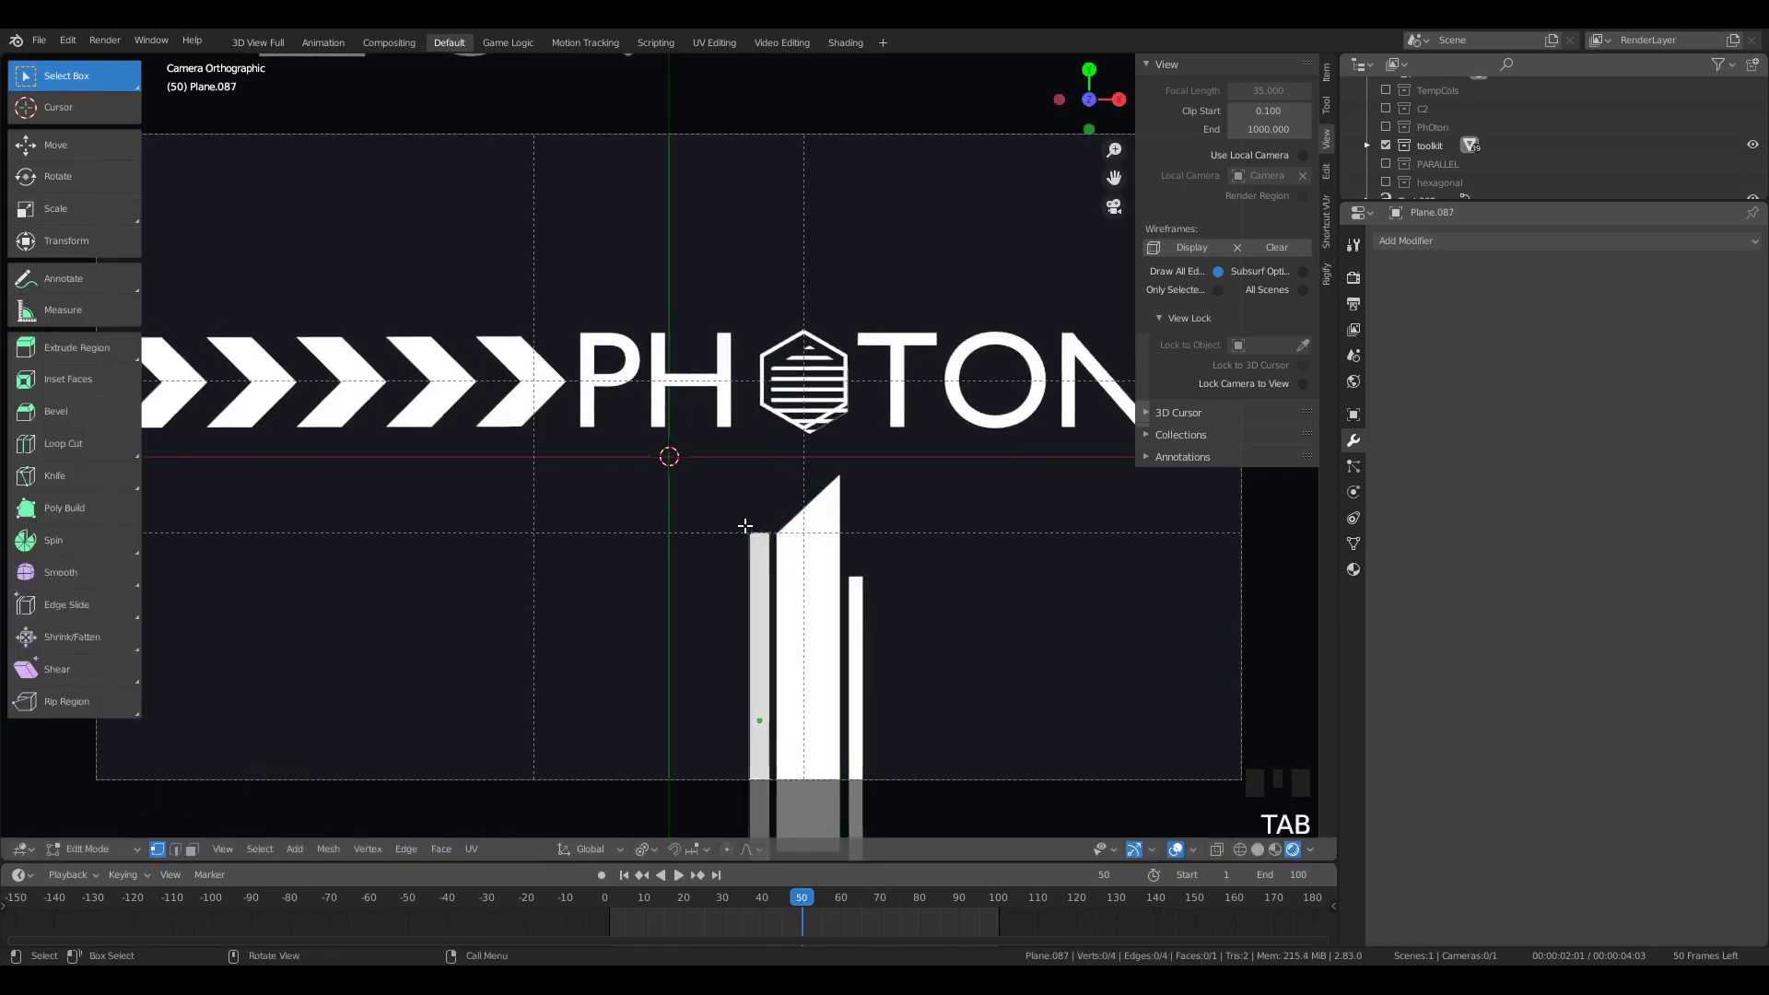
pyautogui.press('g')
pyautogui.press('y')
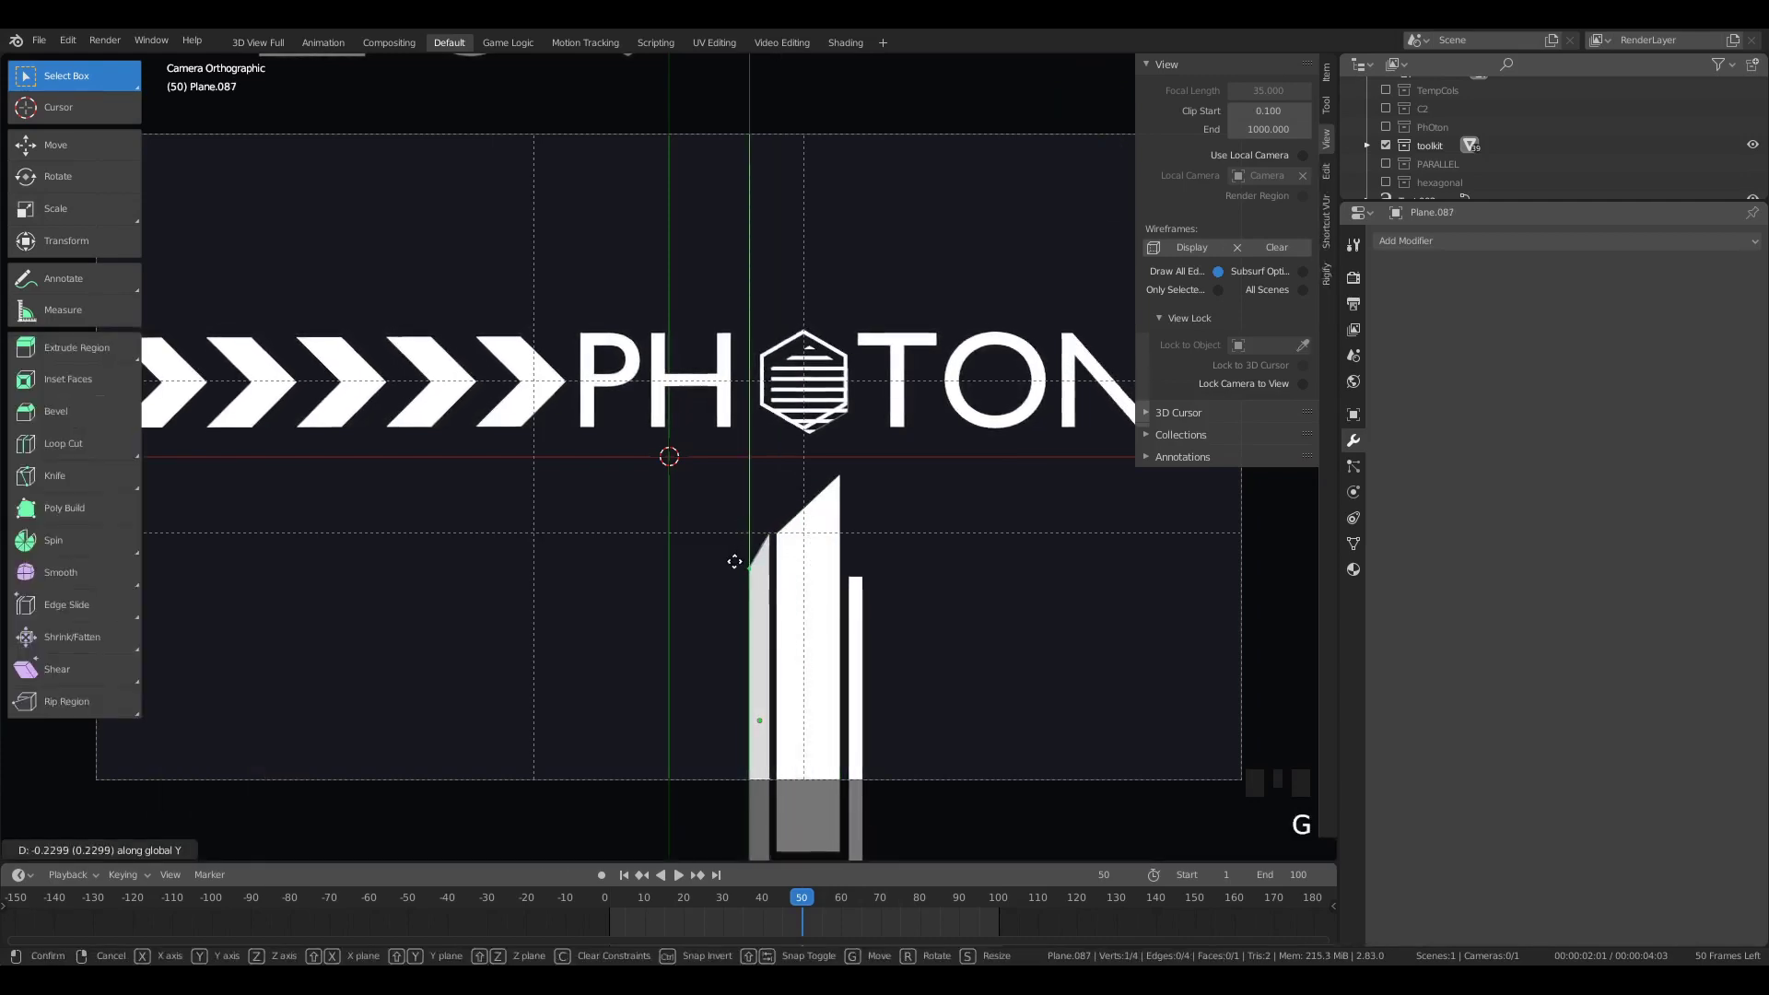
pyautogui.click(735, 561)
pyautogui.press('Tab')
pyautogui.press('Tab')
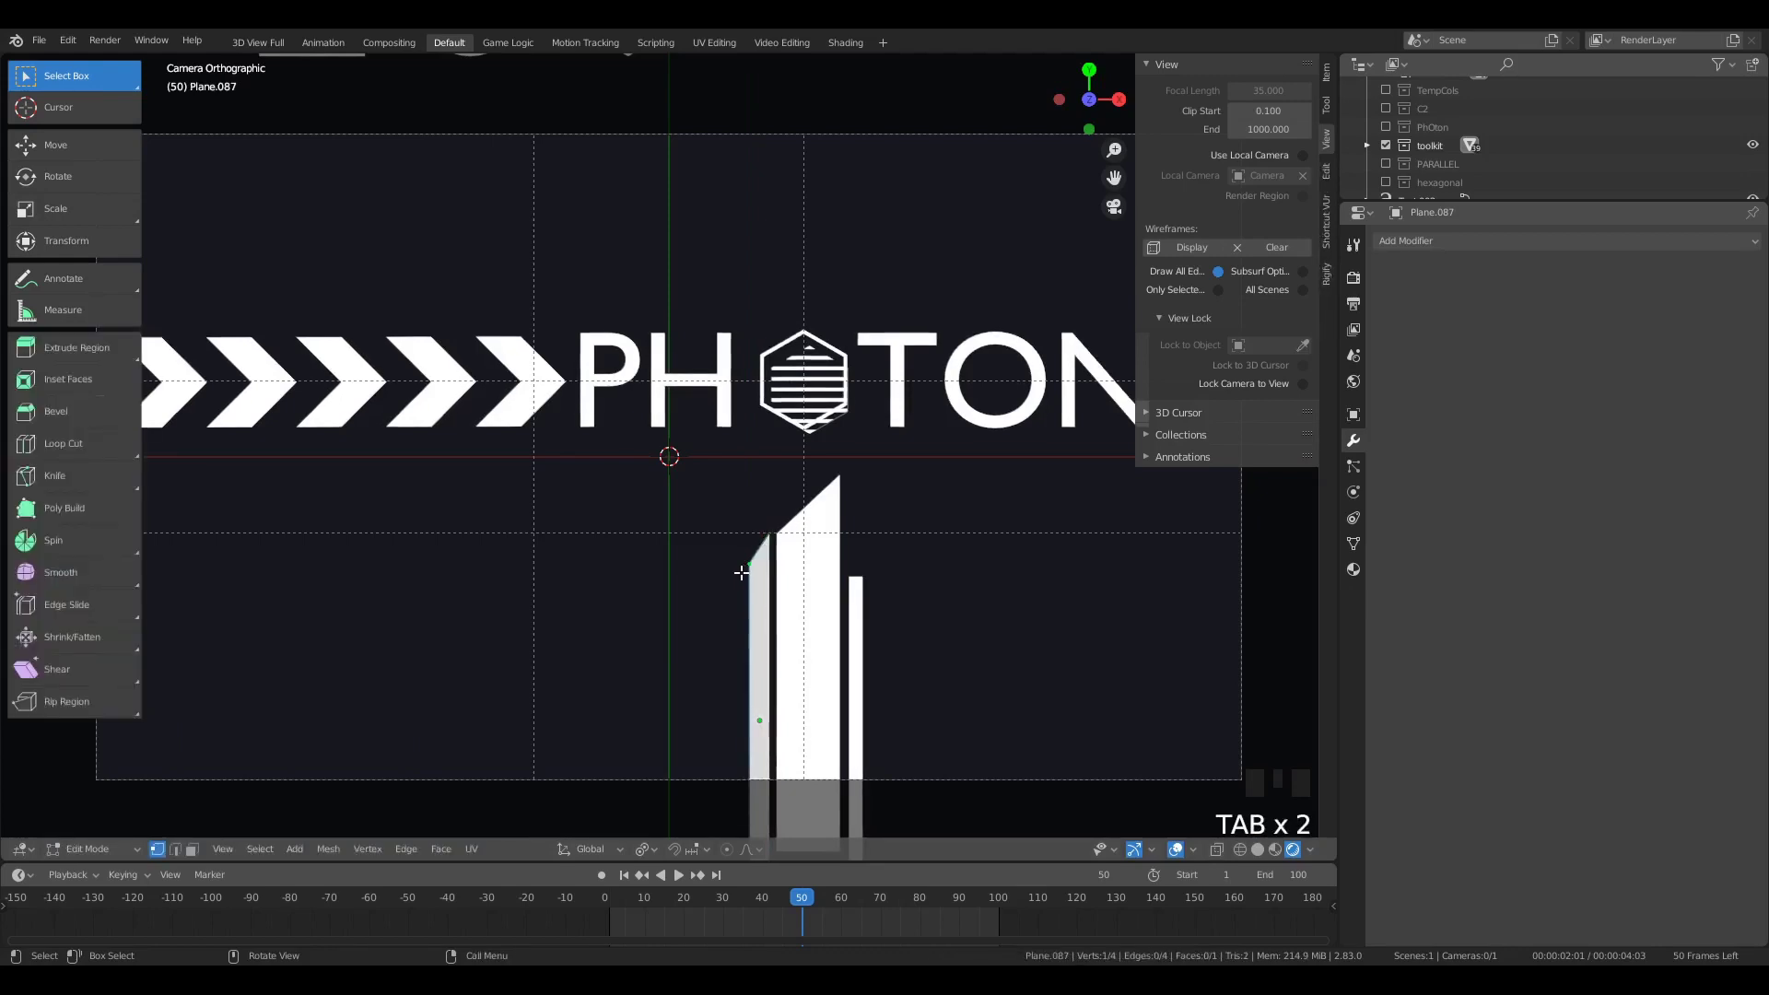
pyautogui.press('Tab')
# Step: Lower the right thin bar's upper-right vertex by about 0.16 along Y, and raise the whole bar slightly
pyautogui.click(850, 631)
pyautogui.press('Tab')
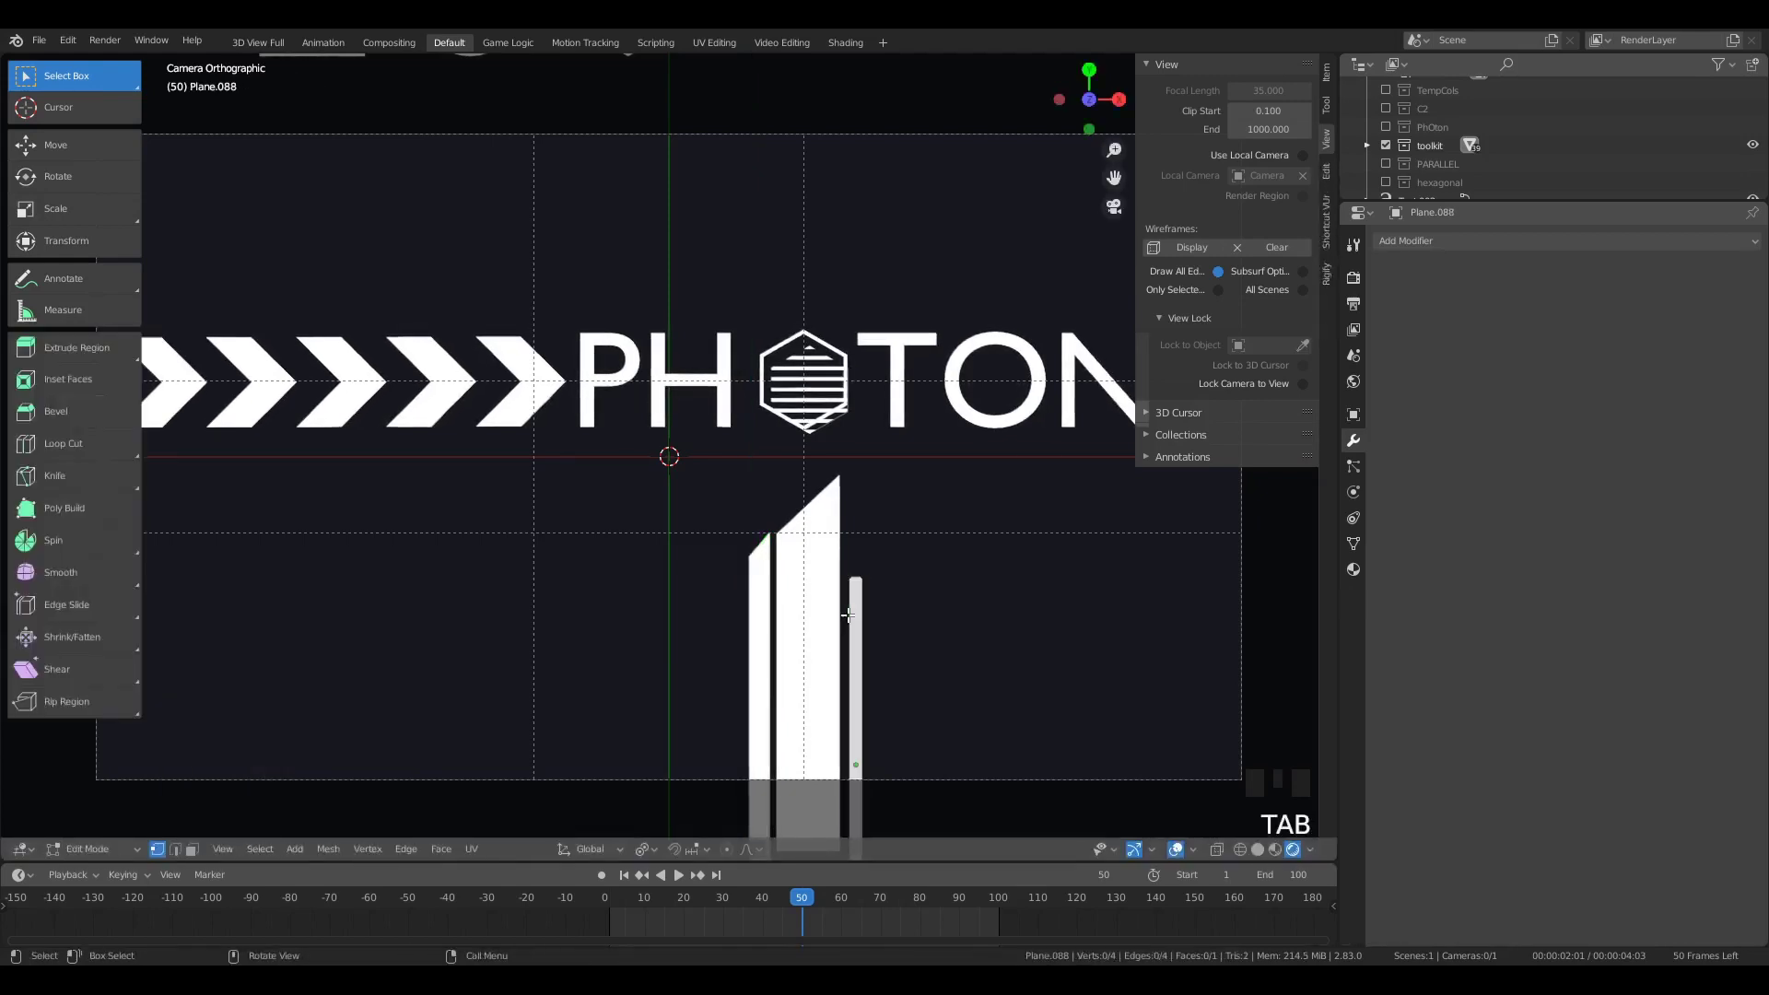
pyautogui.press('g')
pyautogui.click(865, 590)
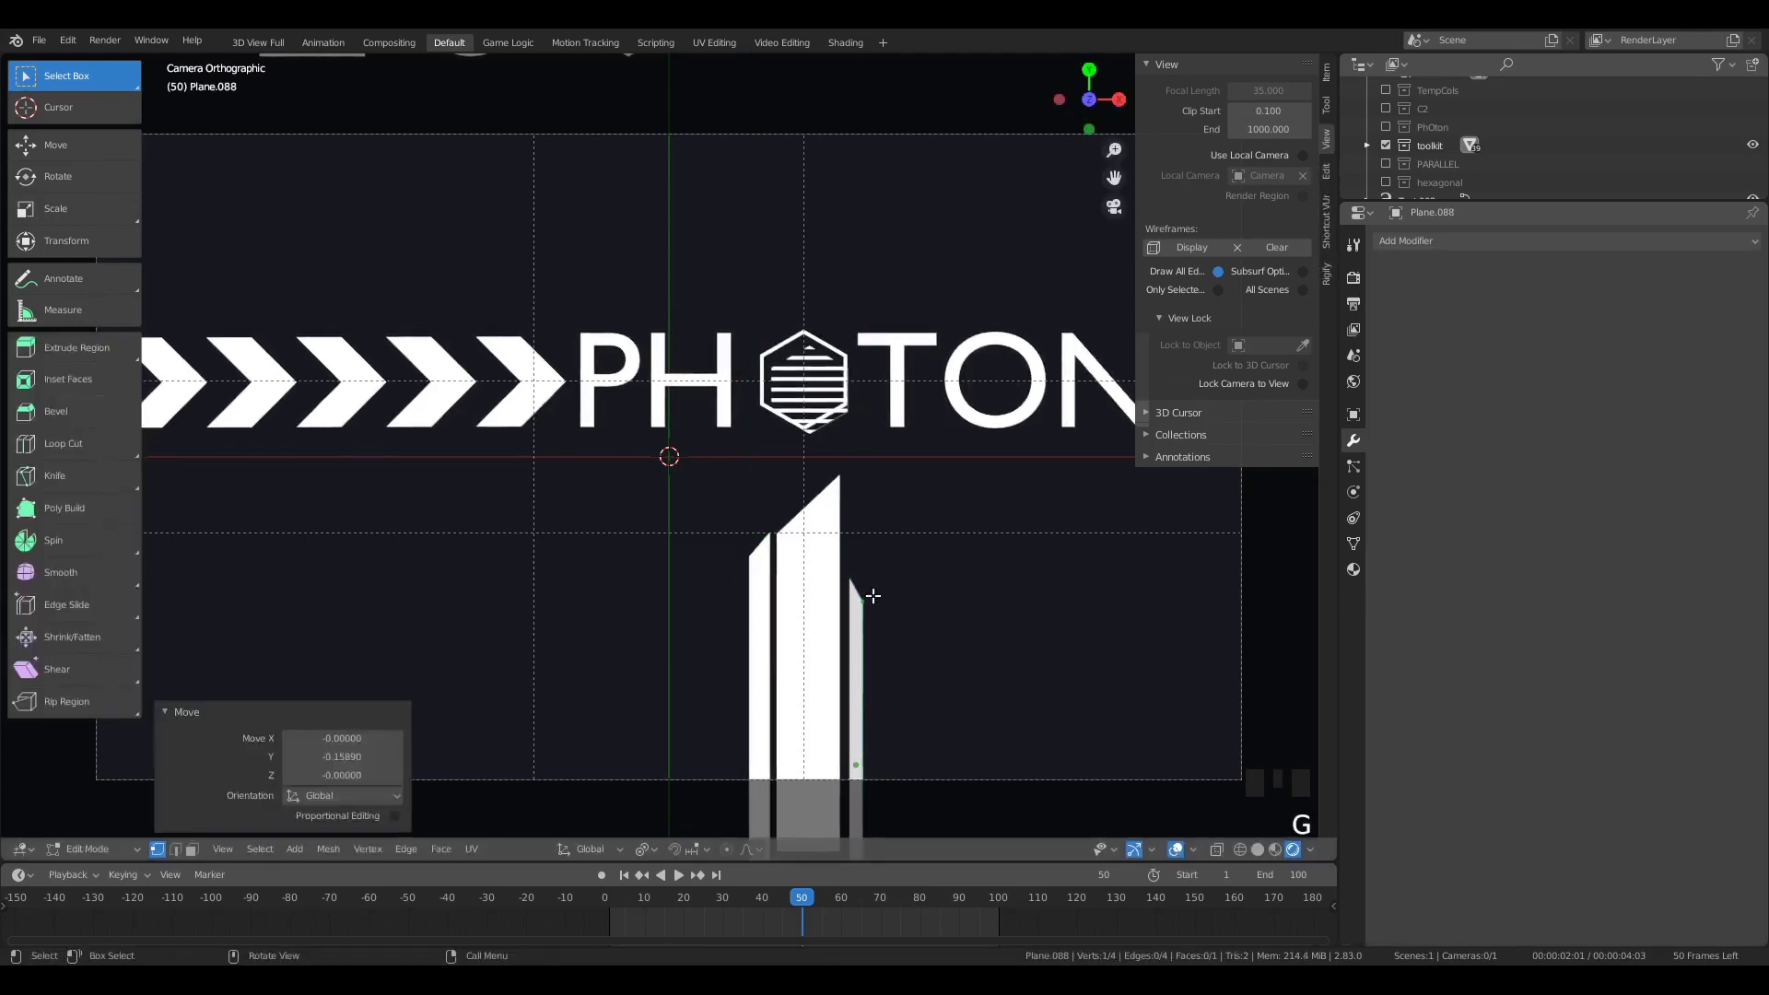
pyautogui.press('Tab')
pyautogui.press('g')
pyautogui.press('y')
pyautogui.click(849, 617)
pyautogui.scroll(-2, 865, 632)
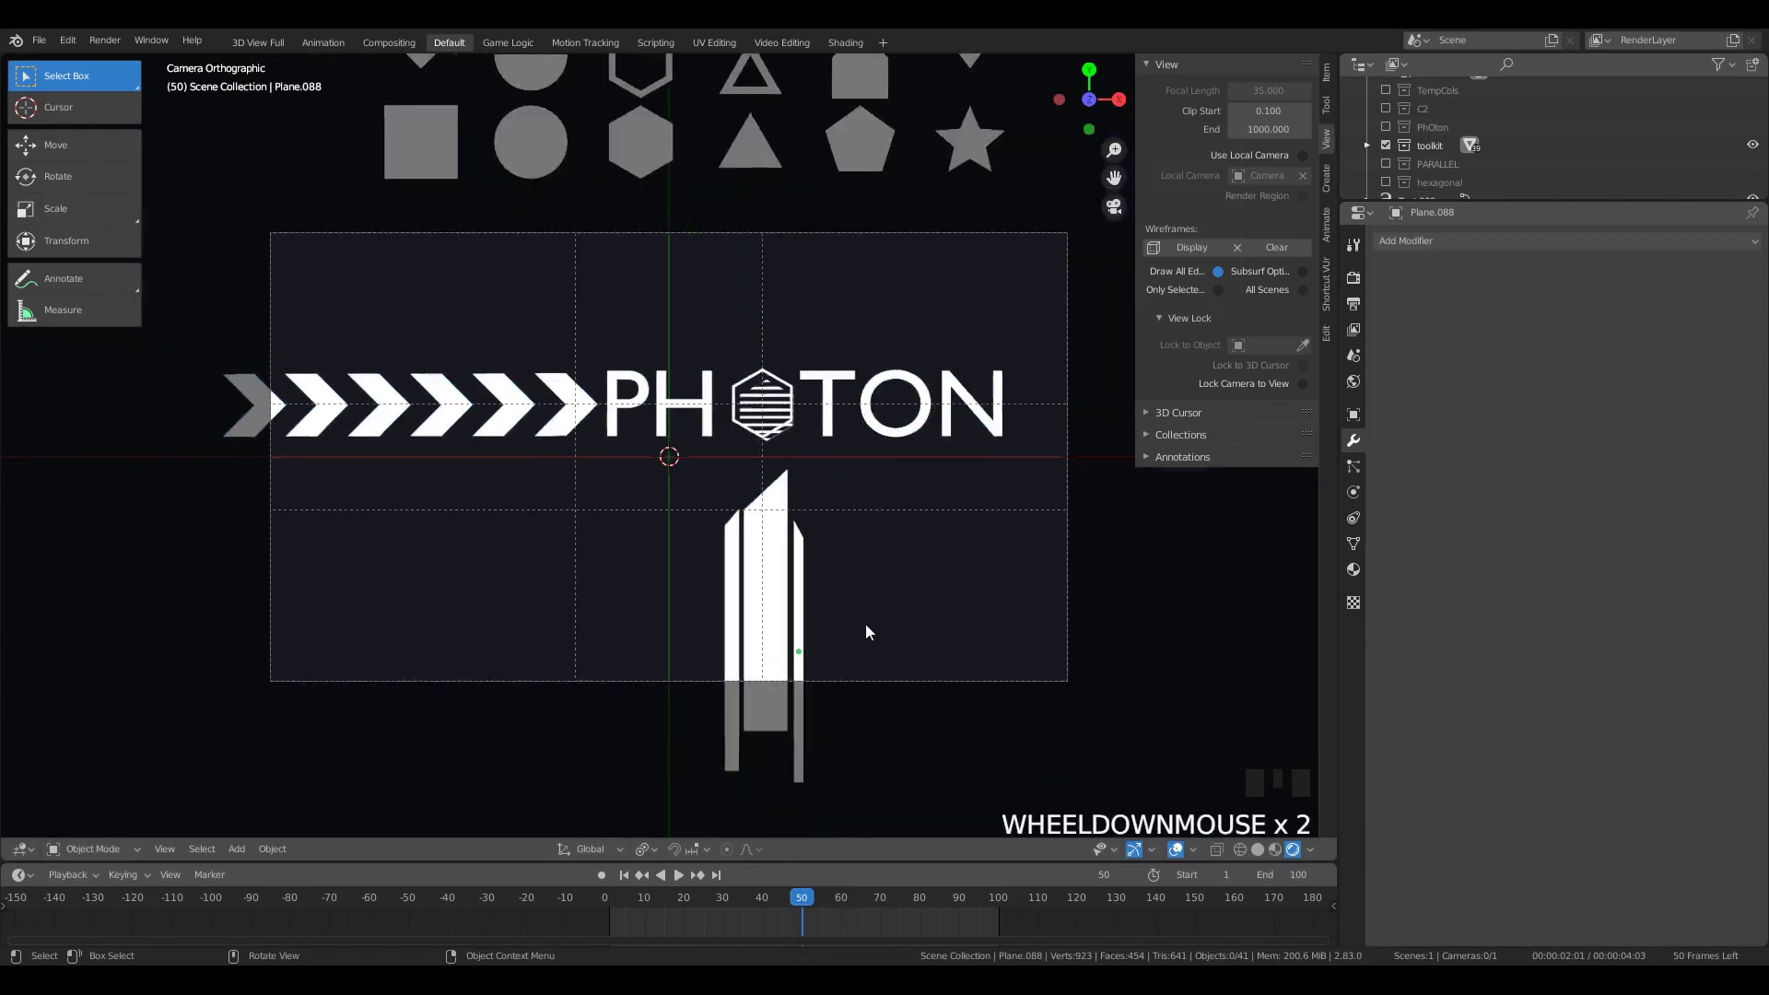
# Step: Move the left thin bar down so its top sits well below the wide bar's slanted edge
pyautogui.click(729, 575)
pyautogui.press('g')
pyautogui.click(735, 619)
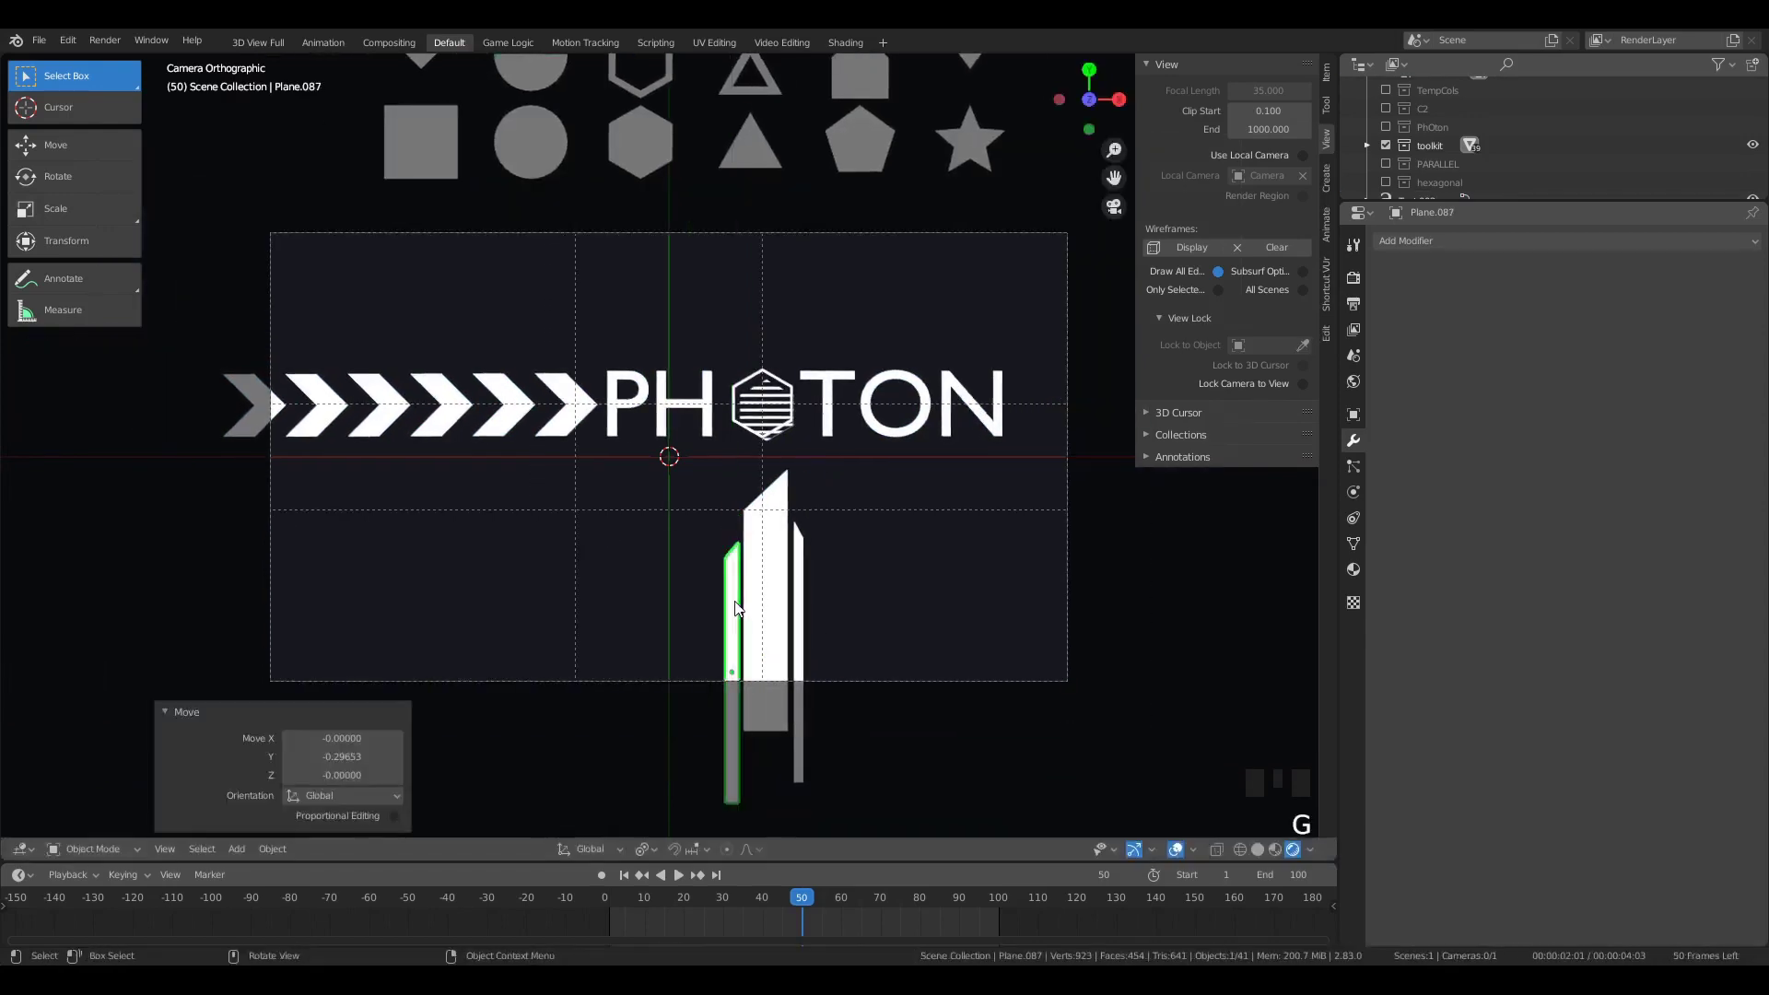
pyautogui.press('a')
pyautogui.press('a')
pyautogui.press('a')
pyautogui.press('g')
pyautogui.click(737, 619)
# Step: Raise the right thin bar along Y until its tip sits just below the wide bar's peak, and deselect it
pyautogui.click(798, 589)
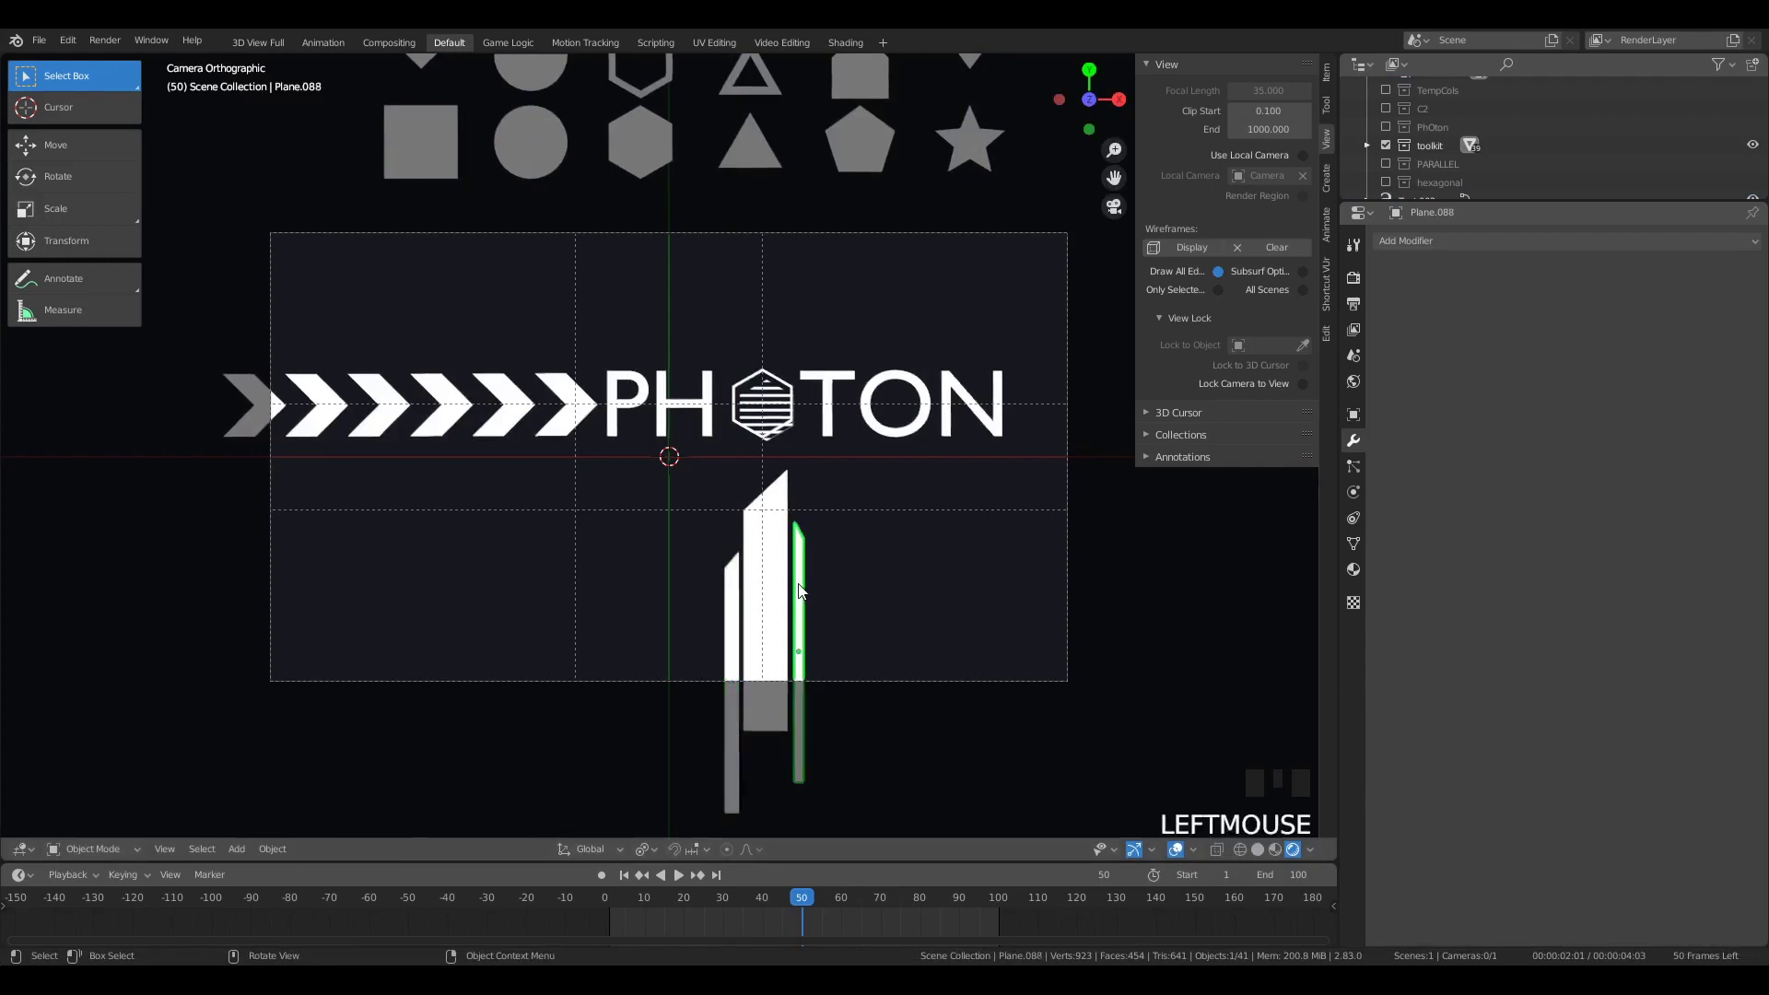
pyautogui.press('g')
pyautogui.press('y')
pyautogui.click(800, 559)
pyautogui.press('a')
pyautogui.press('a')
pyautogui.press('a')
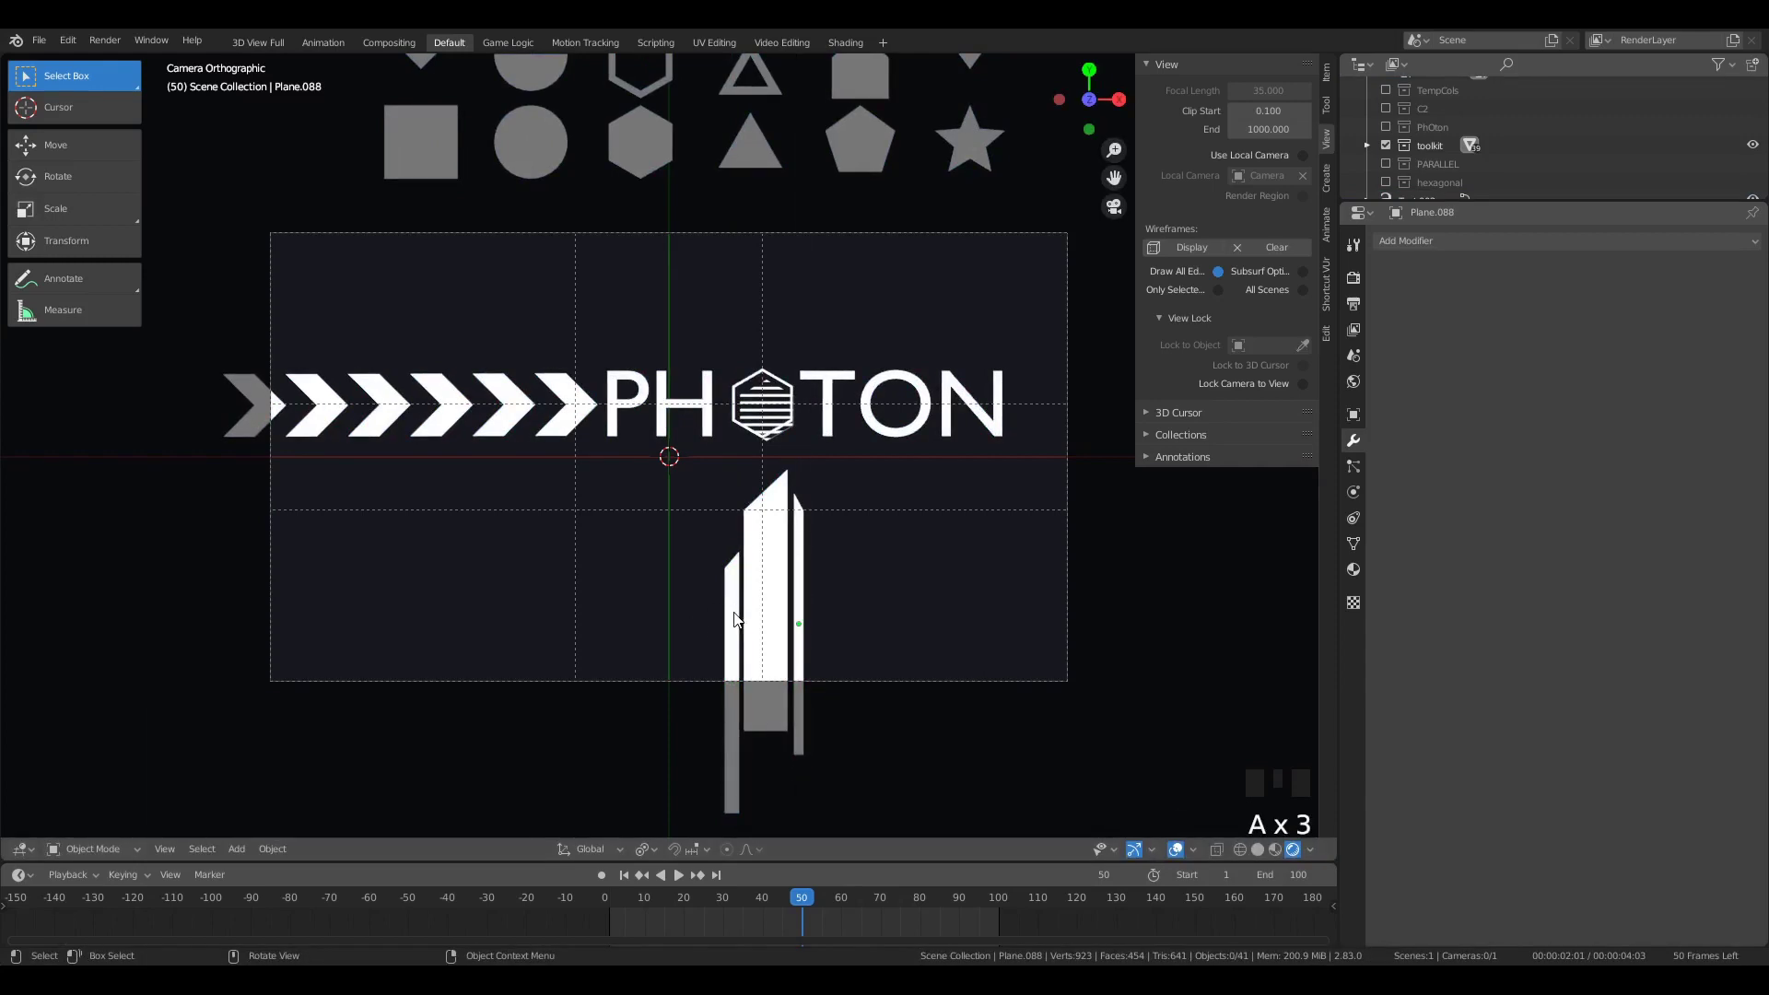
# Step: Raise the left thin bar by about 0.27 along Y, keeping its top just below the wide bar's lower corner
pyautogui.click(737, 619)
pyautogui.scroll(4, 737, 619)
pyautogui.press('g')
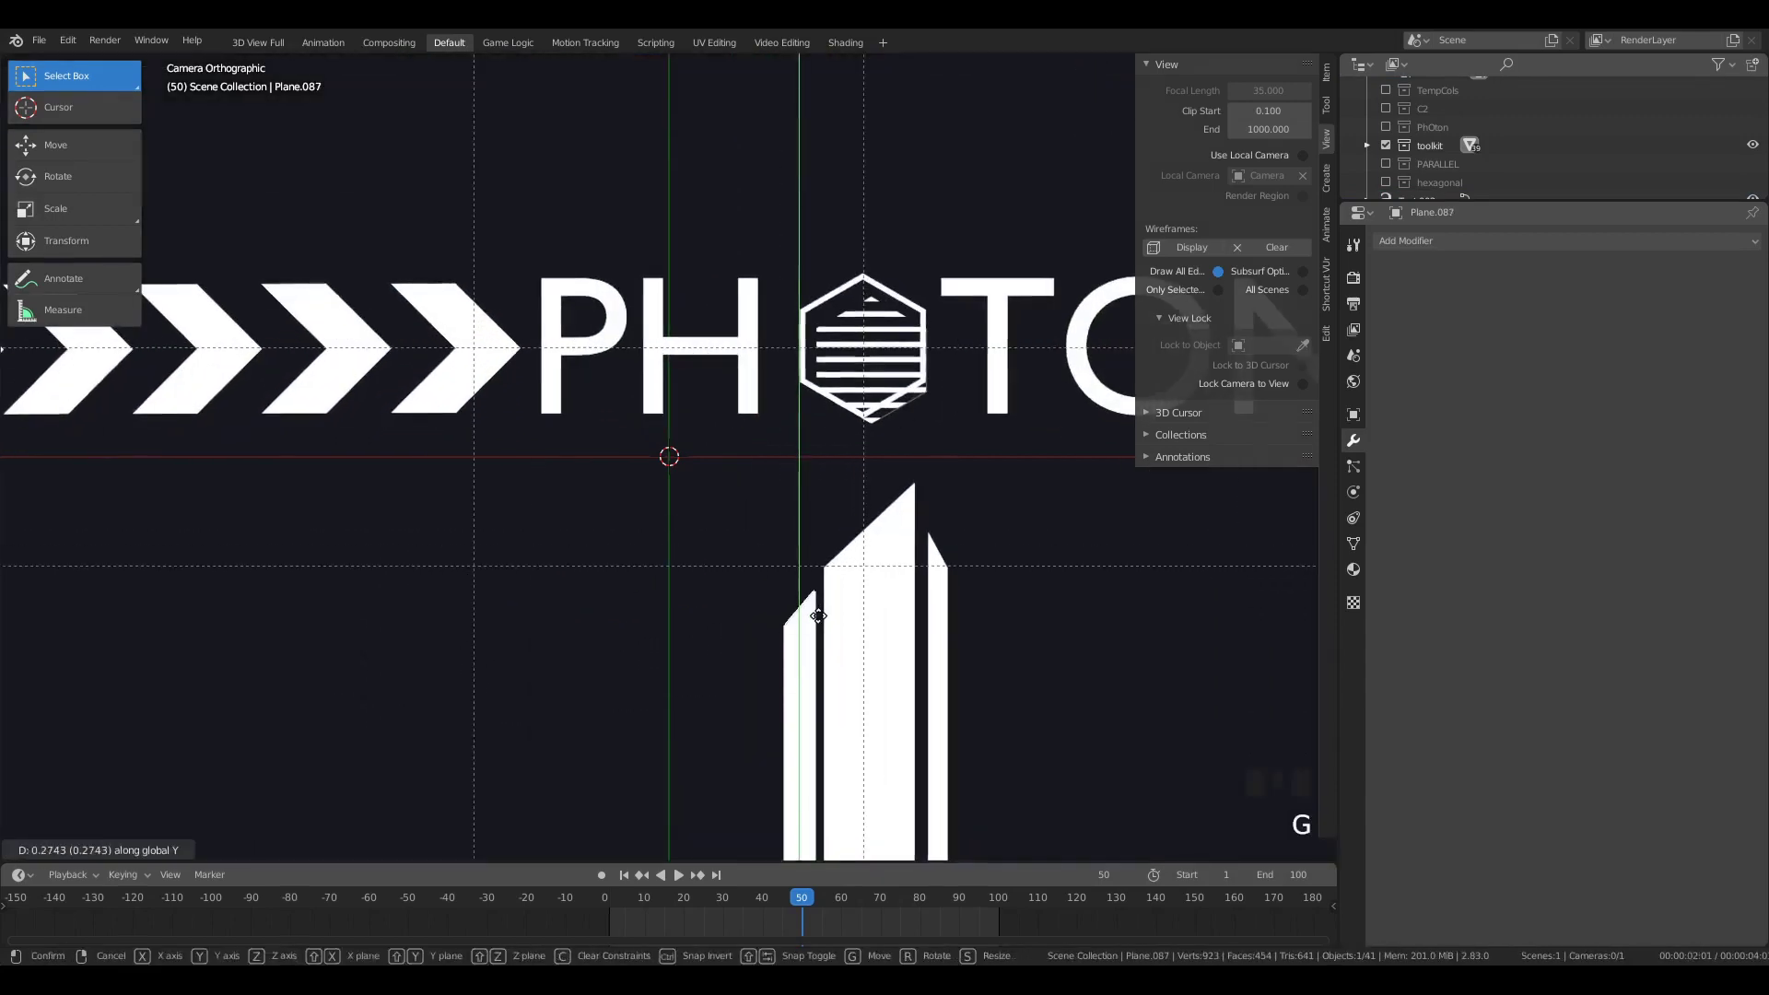
pyautogui.click(820, 619)
# Step: Duplicate the left thin bar about 0.19 to its left along X and lower the copy along Y
pyautogui.hotkey('shift', 'd')
pyautogui.press('y')
pyautogui.press('x')
pyautogui.click(790, 671)
pyautogui.press('g')
pyautogui.press('y')
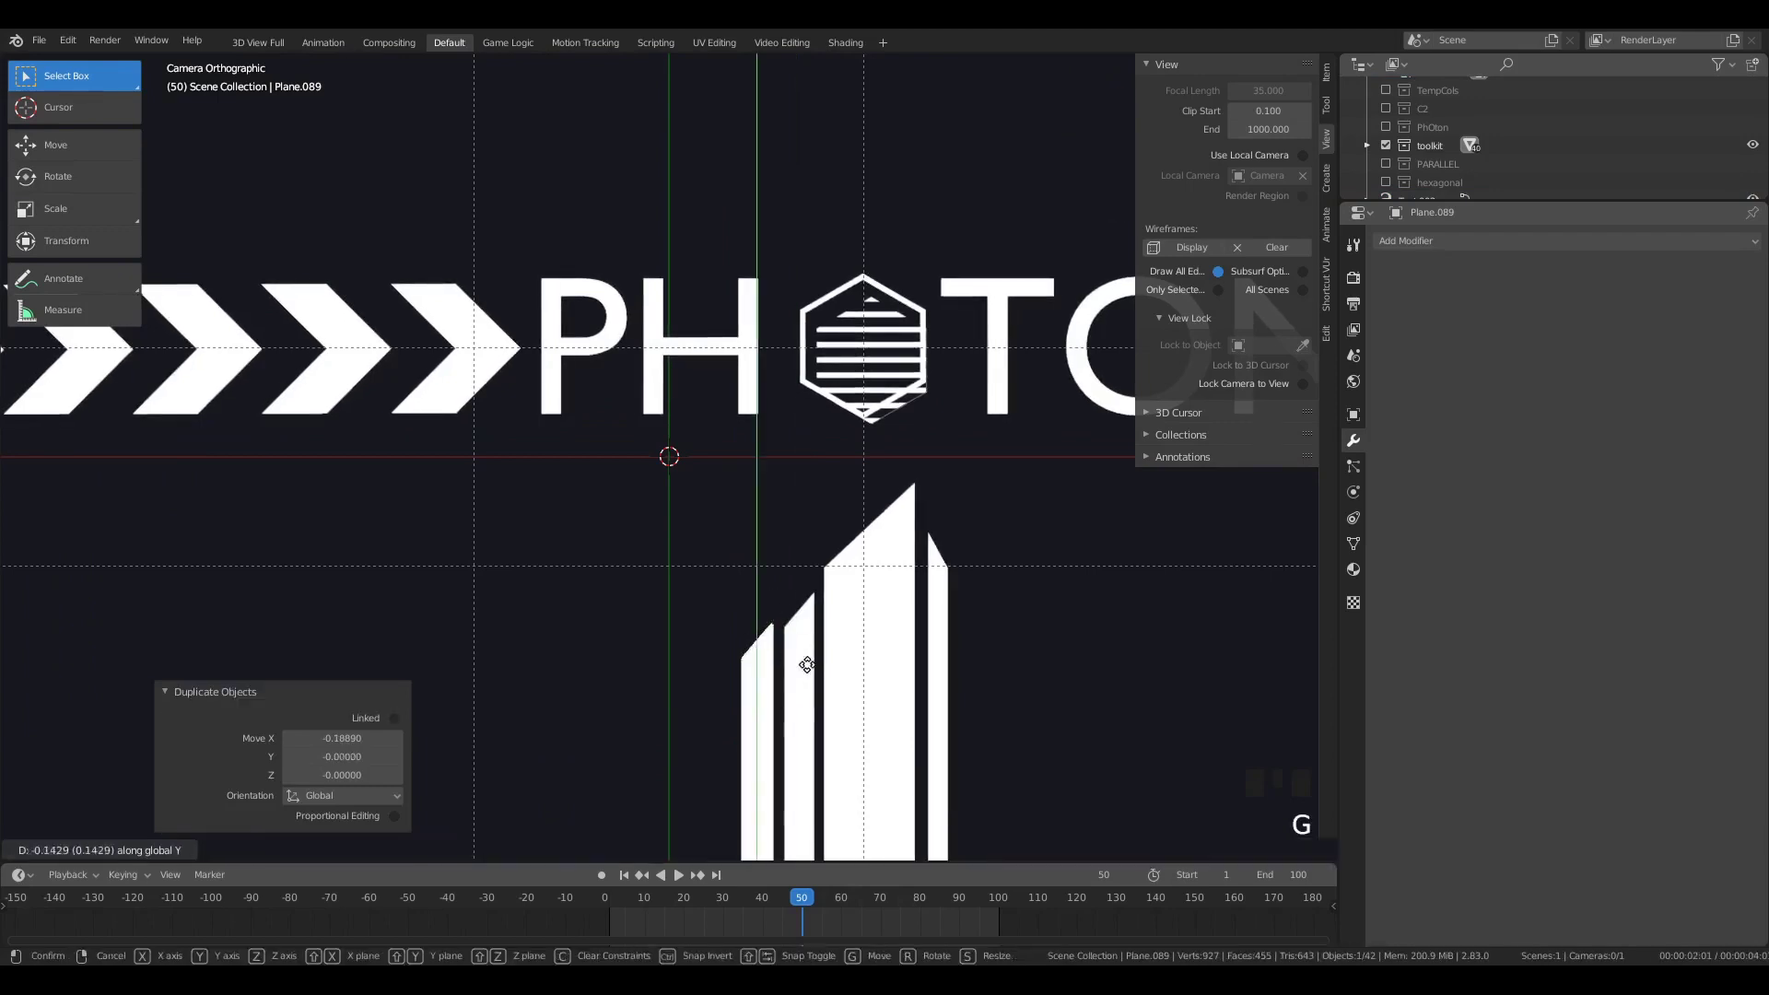
pyautogui.click(825, 723)
# Step: Widen the outer left bar about 1.4 times along its local X and lower it by about 0.14 along Y
pyautogui.scroll(-4, 792, 701)
pyautogui.press('s')
pyautogui.press('x')
pyautogui.press('x')
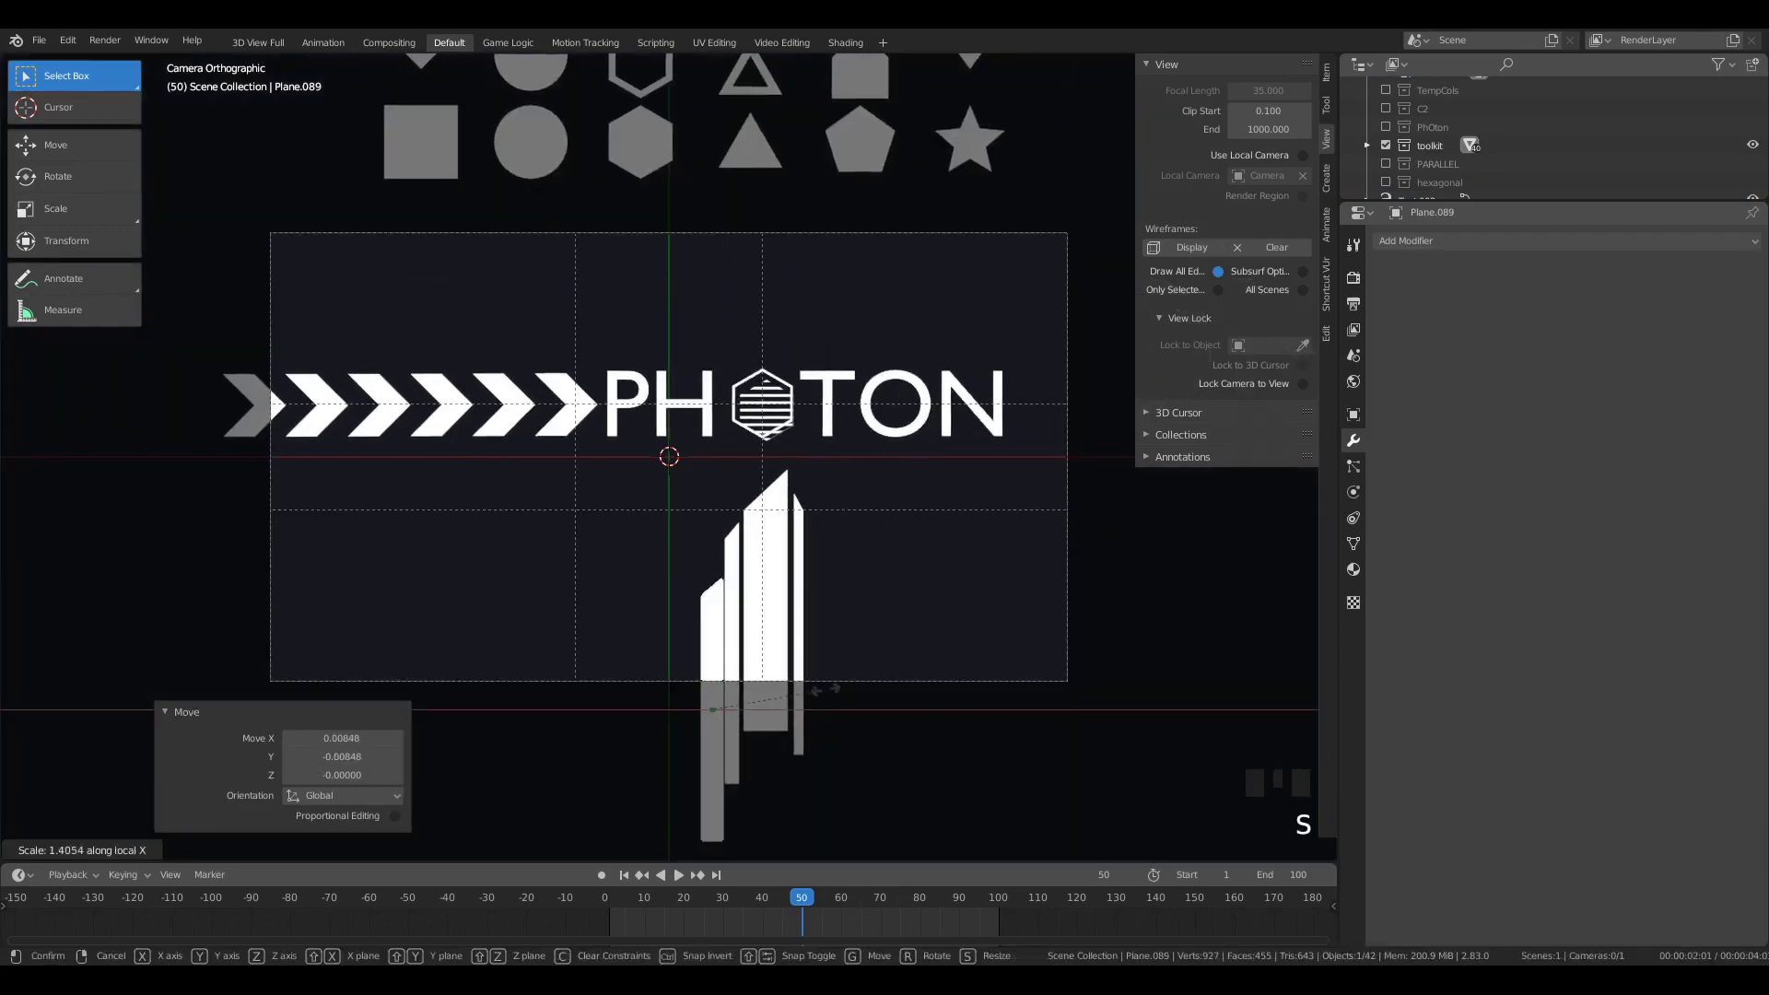
pyautogui.click(840, 692)
pyautogui.press('g')
pyautogui.press('y')
pyautogui.click(833, 703)
# Step: Adjust the outer left bar's size and move it down and left, leaving a gap to the neighbouring bar
pyautogui.press('s')
pyautogui.press('y')
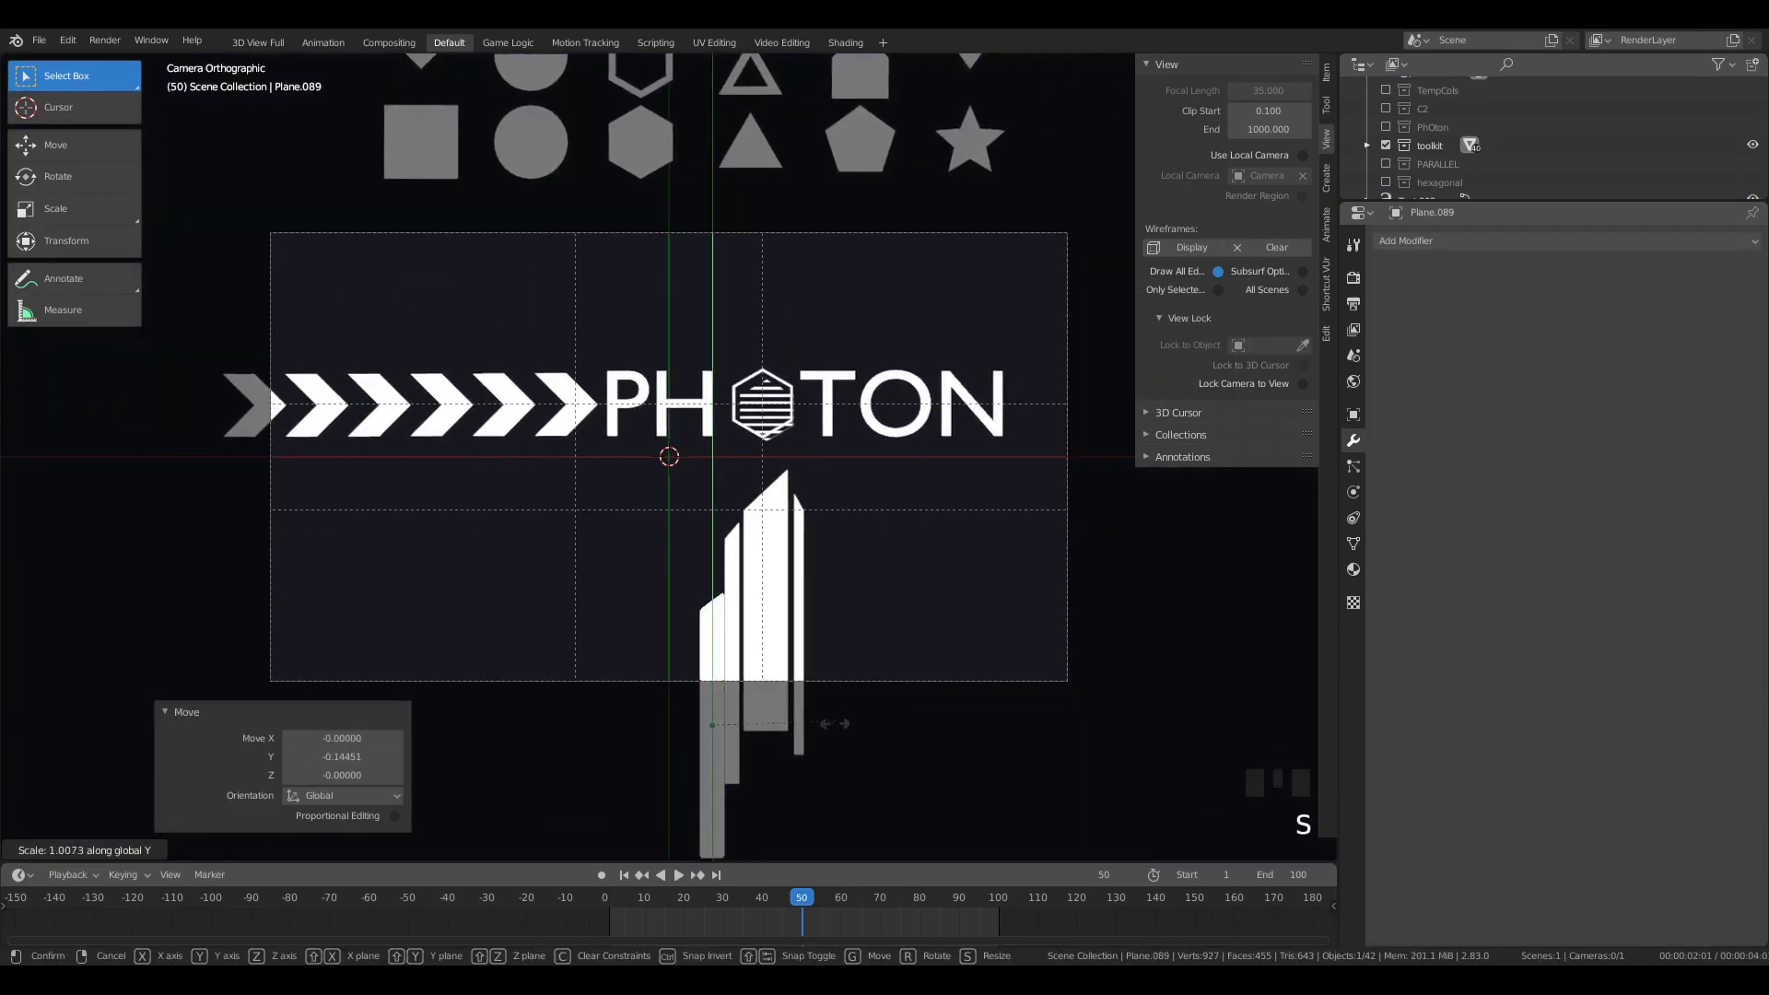
pyautogui.click(840, 726)
pyautogui.press('g')
pyautogui.press('s')
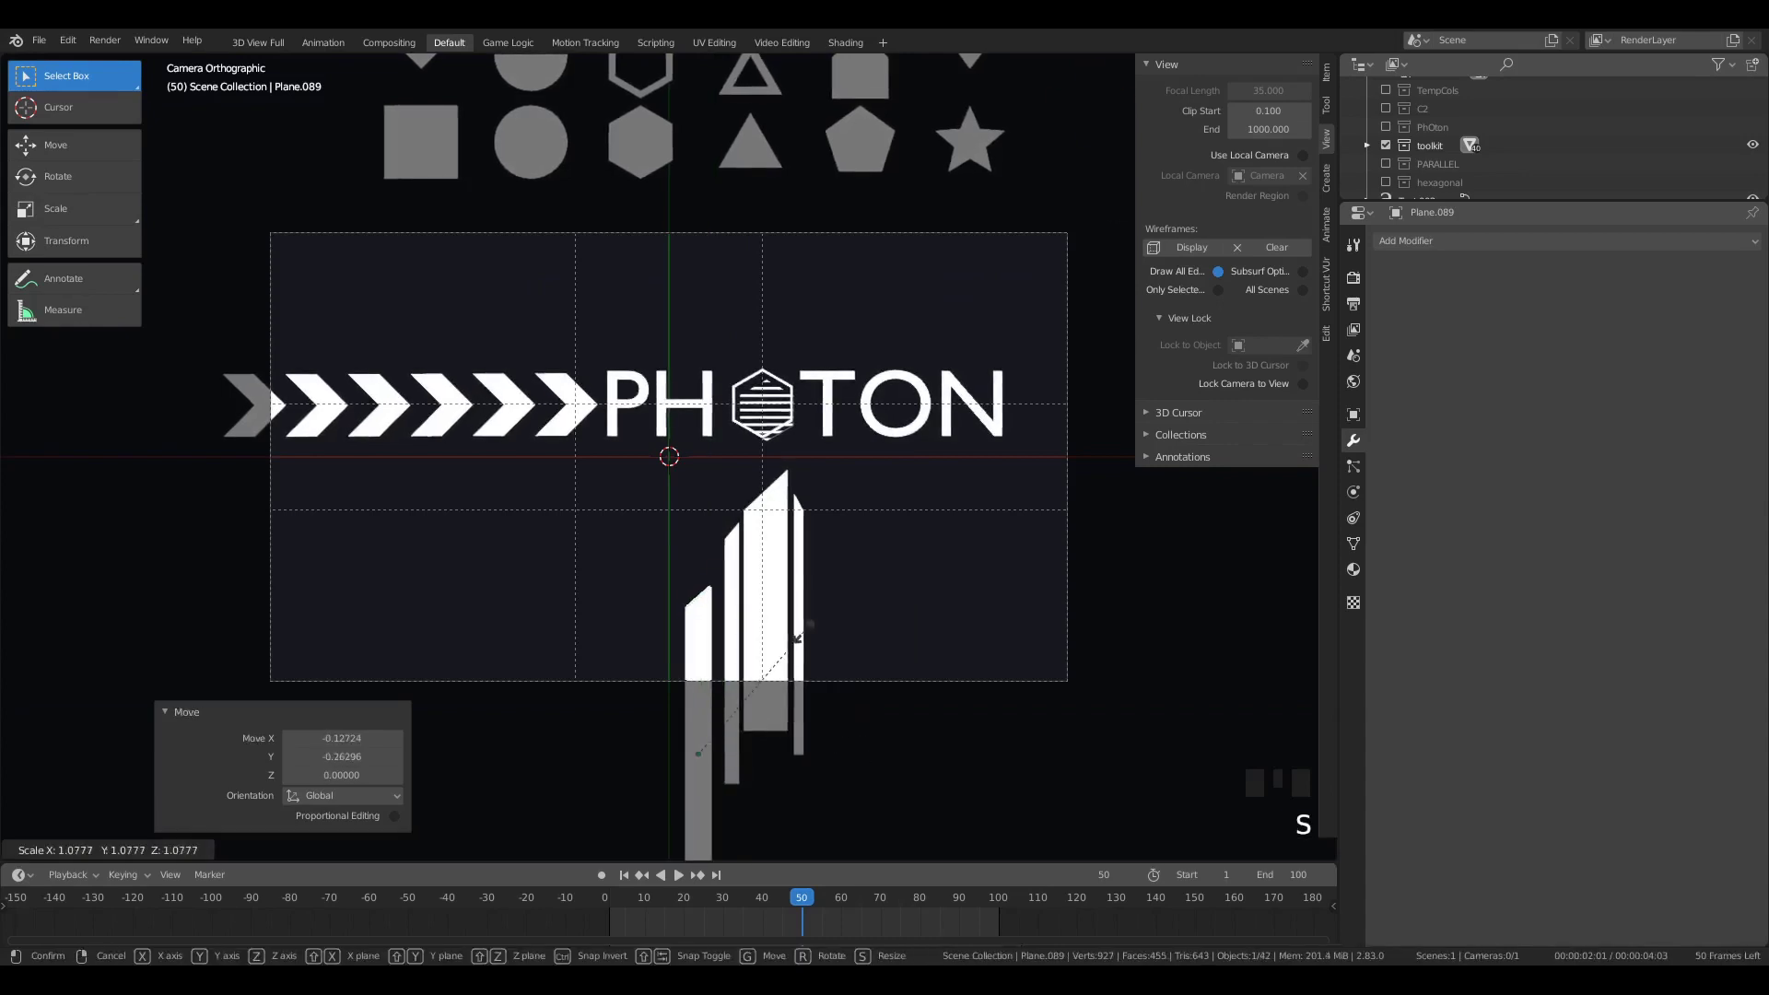
pyautogui.press('g')
pyautogui.click(810, 666)
pyautogui.press('a')
pyautogui.press('a')
pyautogui.press('a')
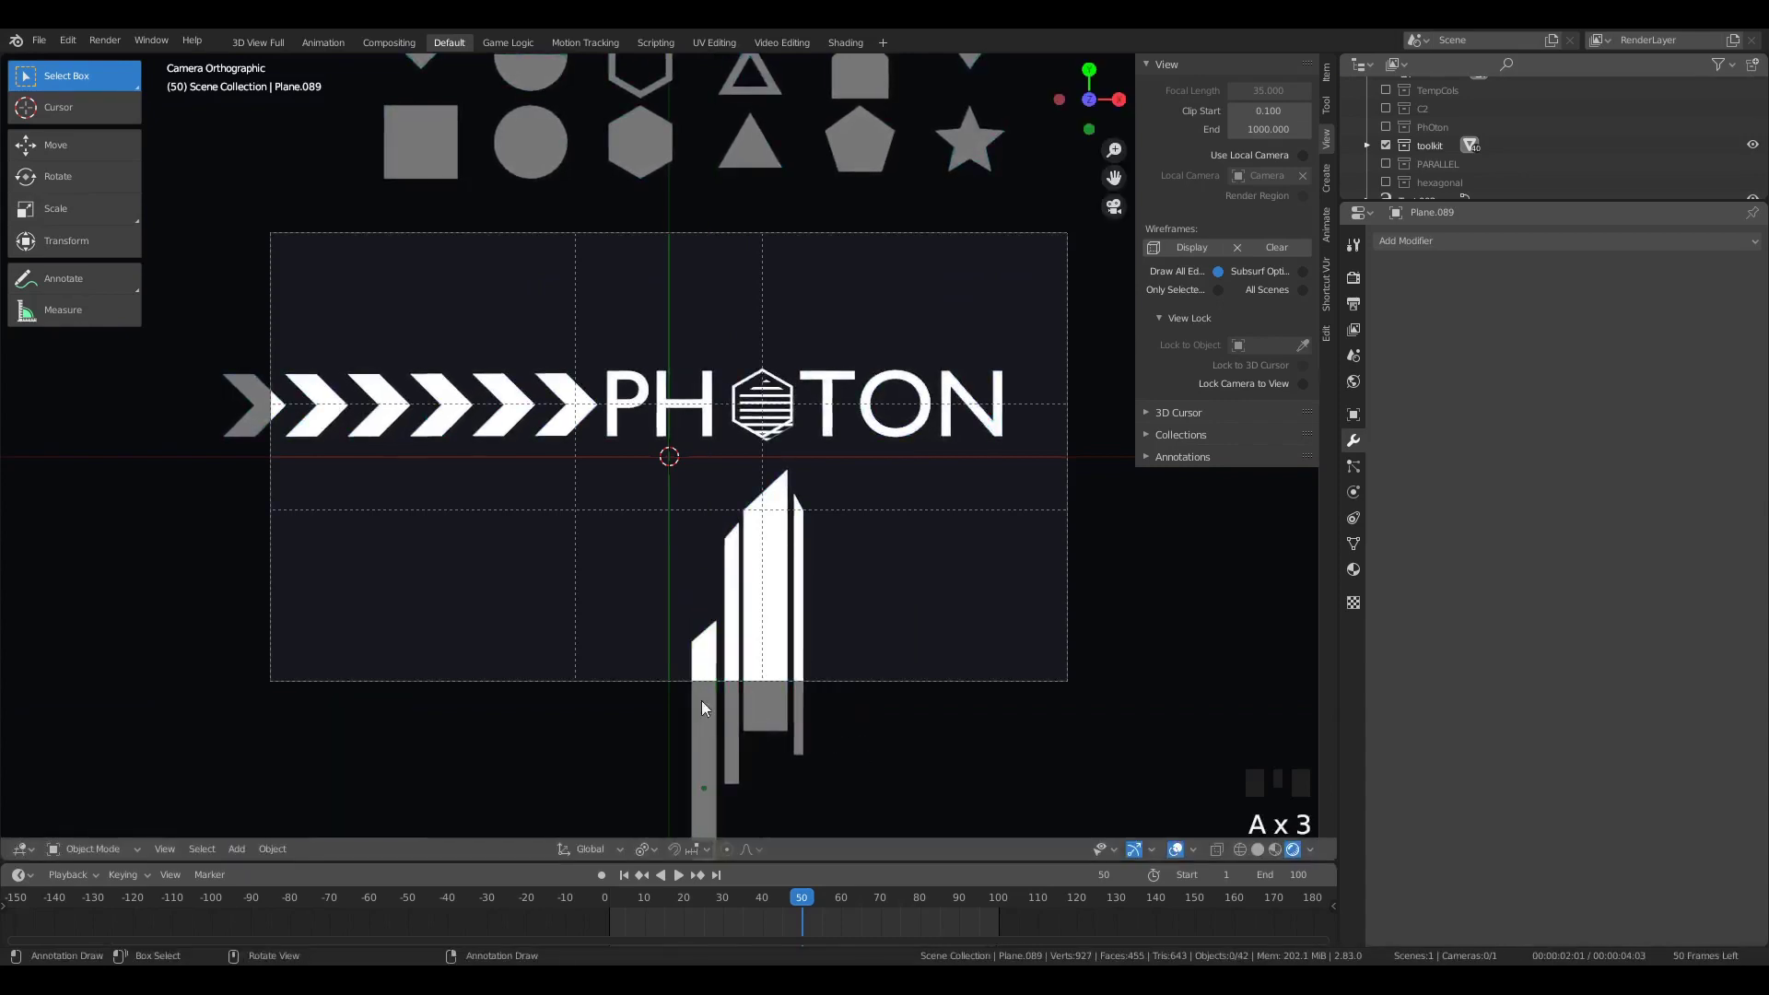
# Step: Shorten the outer left bar by raising its bottom vertices along Y to just below the camera frame's lower edge
pyautogui.scroll(-1, 683, 700)
pyautogui.click(683, 716)
pyautogui.scroll(-4, 700, 700)
pyautogui.press('Tab')
pyautogui.press('b')
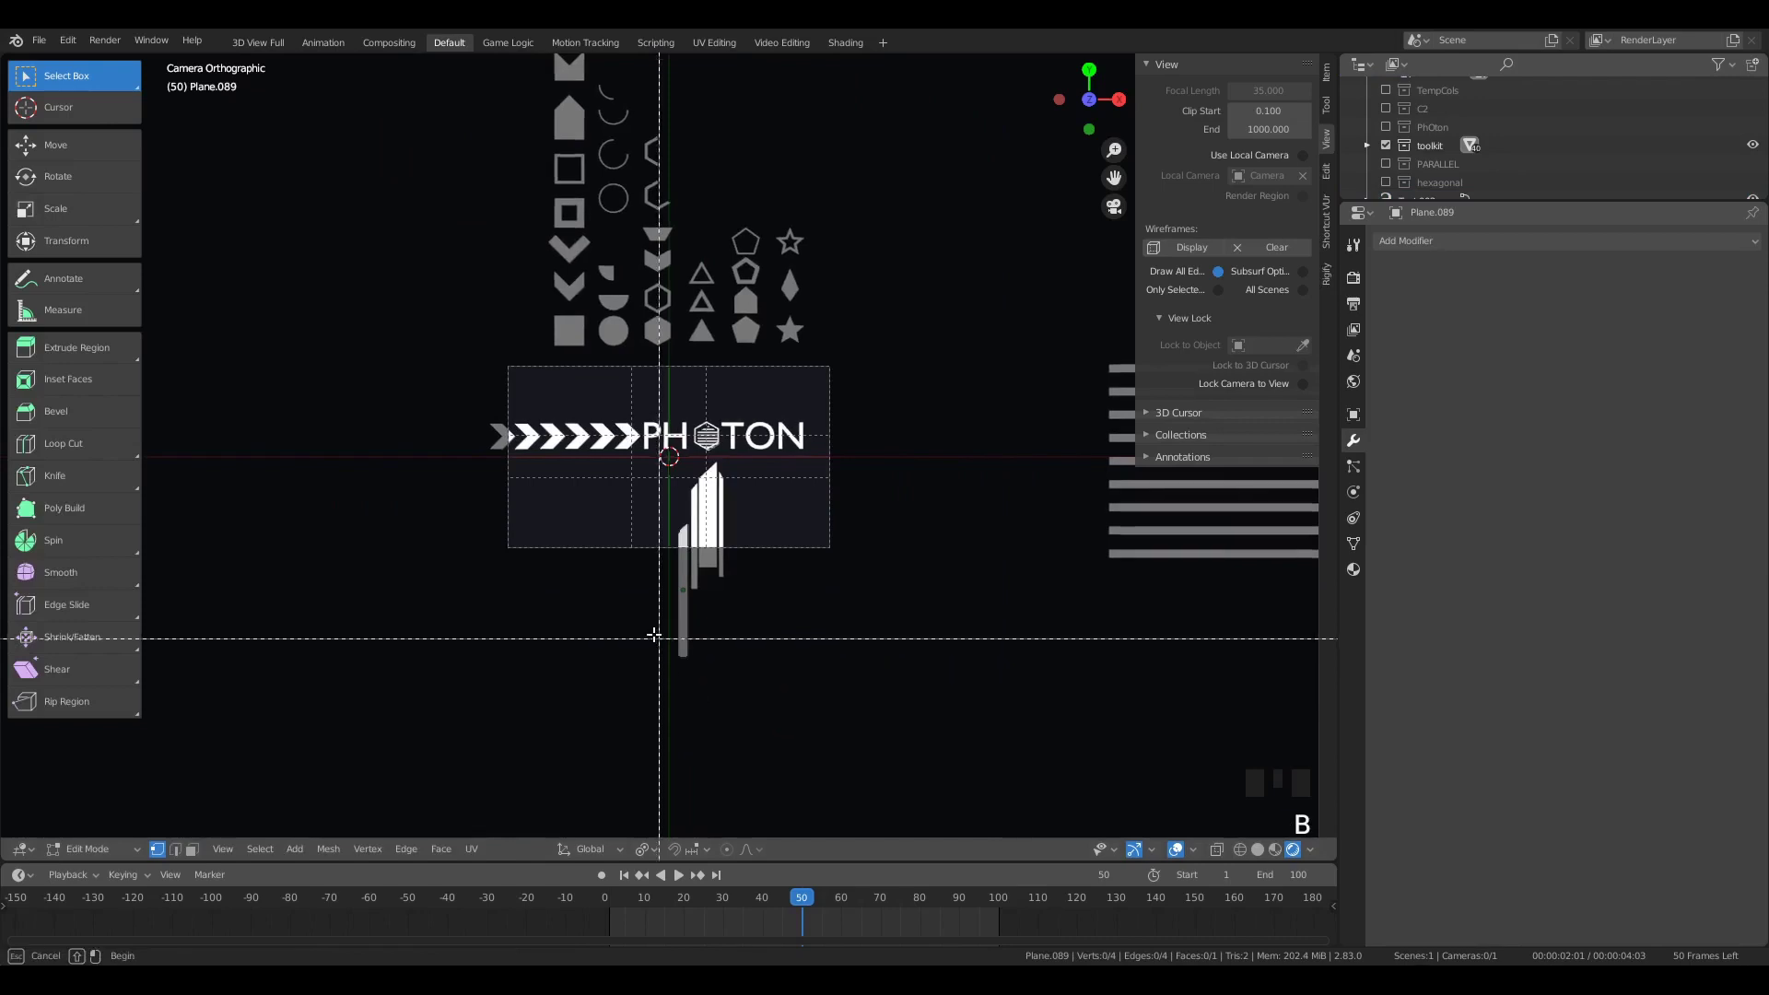
pyautogui.moveTo(655, 632); pyautogui.dragTo(737, 672)
pyautogui.press('g')
pyautogui.press('y')
pyautogui.click(700, 610)
pyautogui.scroll(5, 695, 610)
pyautogui.press('Tab')
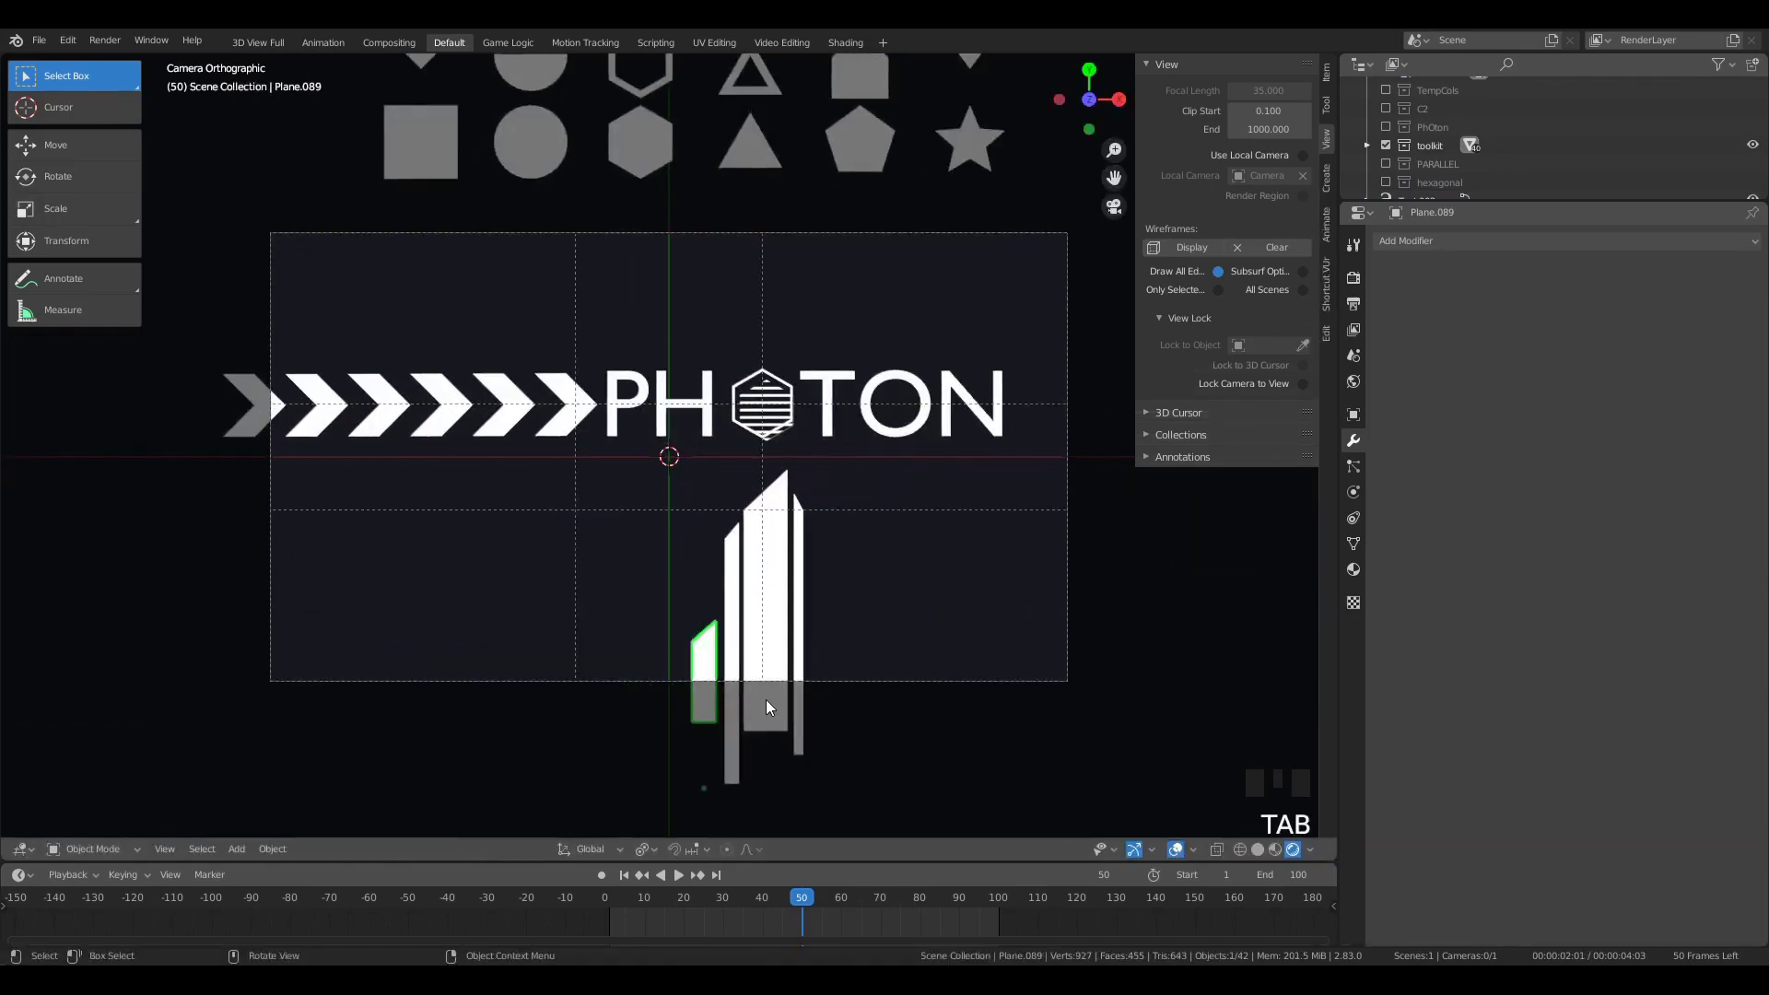
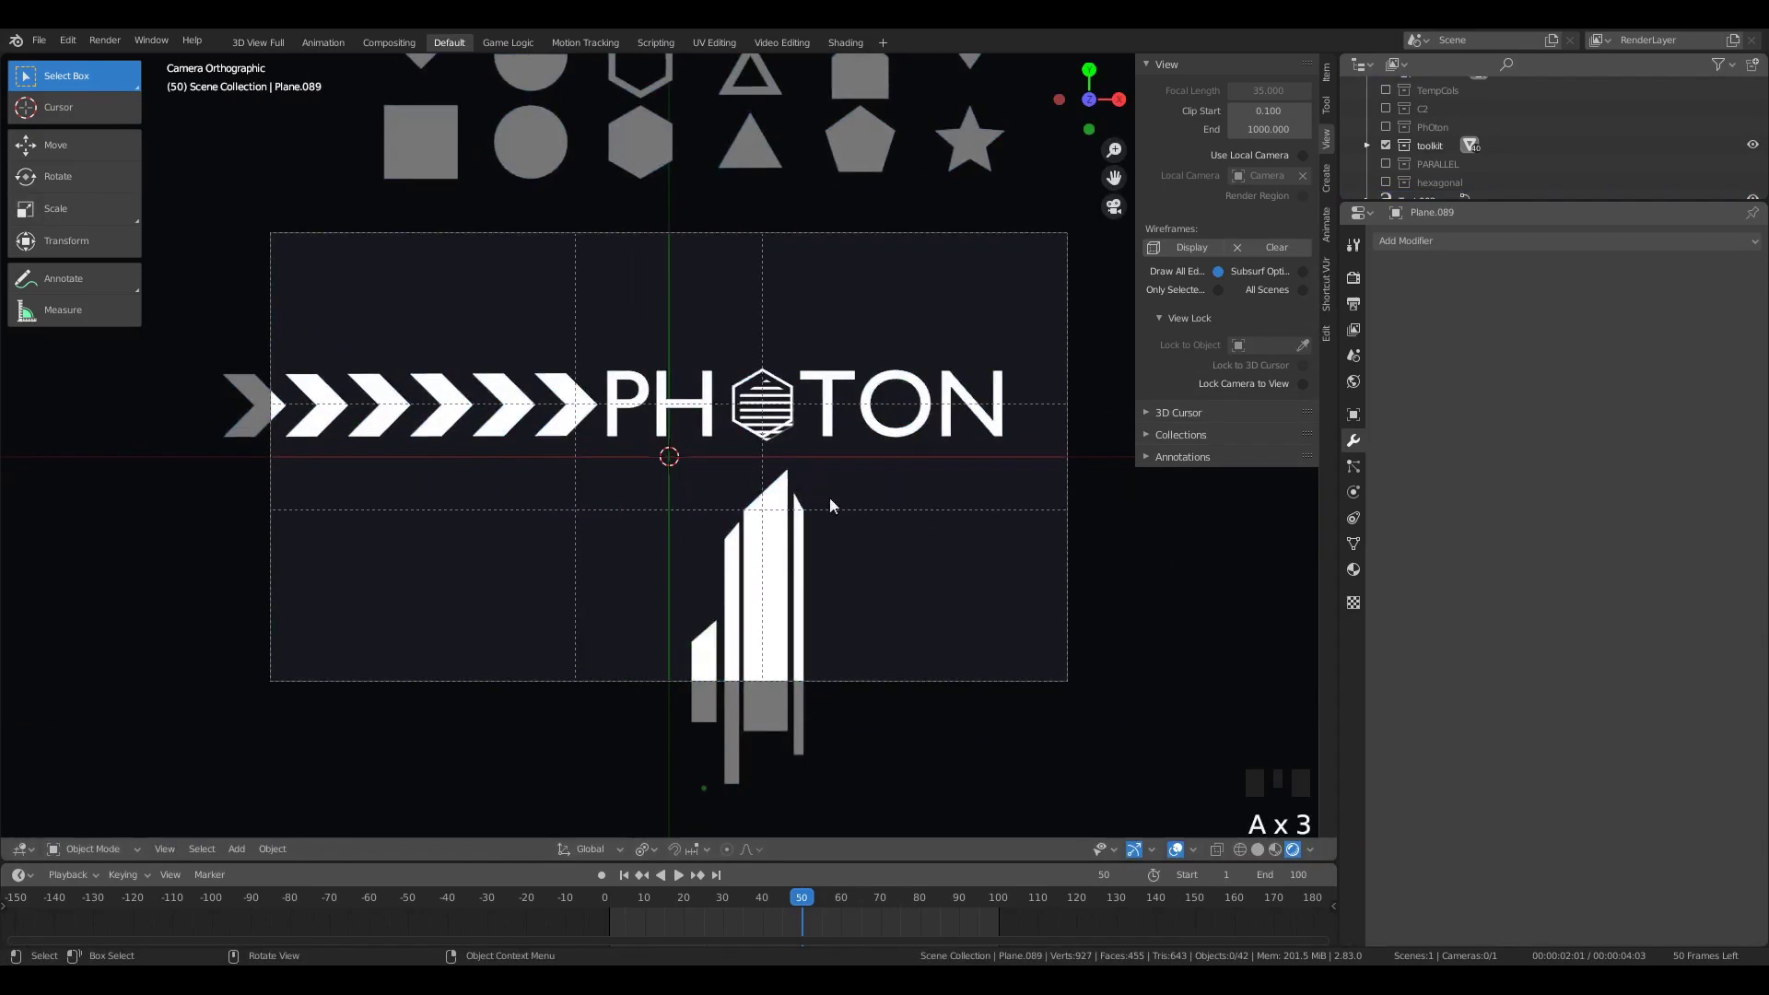
# Step: Duplicate the solid square from the shape toolkit and place the copy in the lower-left corner of the camera frame
pyautogui.scroll(-3, 771, 438)
pyautogui.click(525, 280)
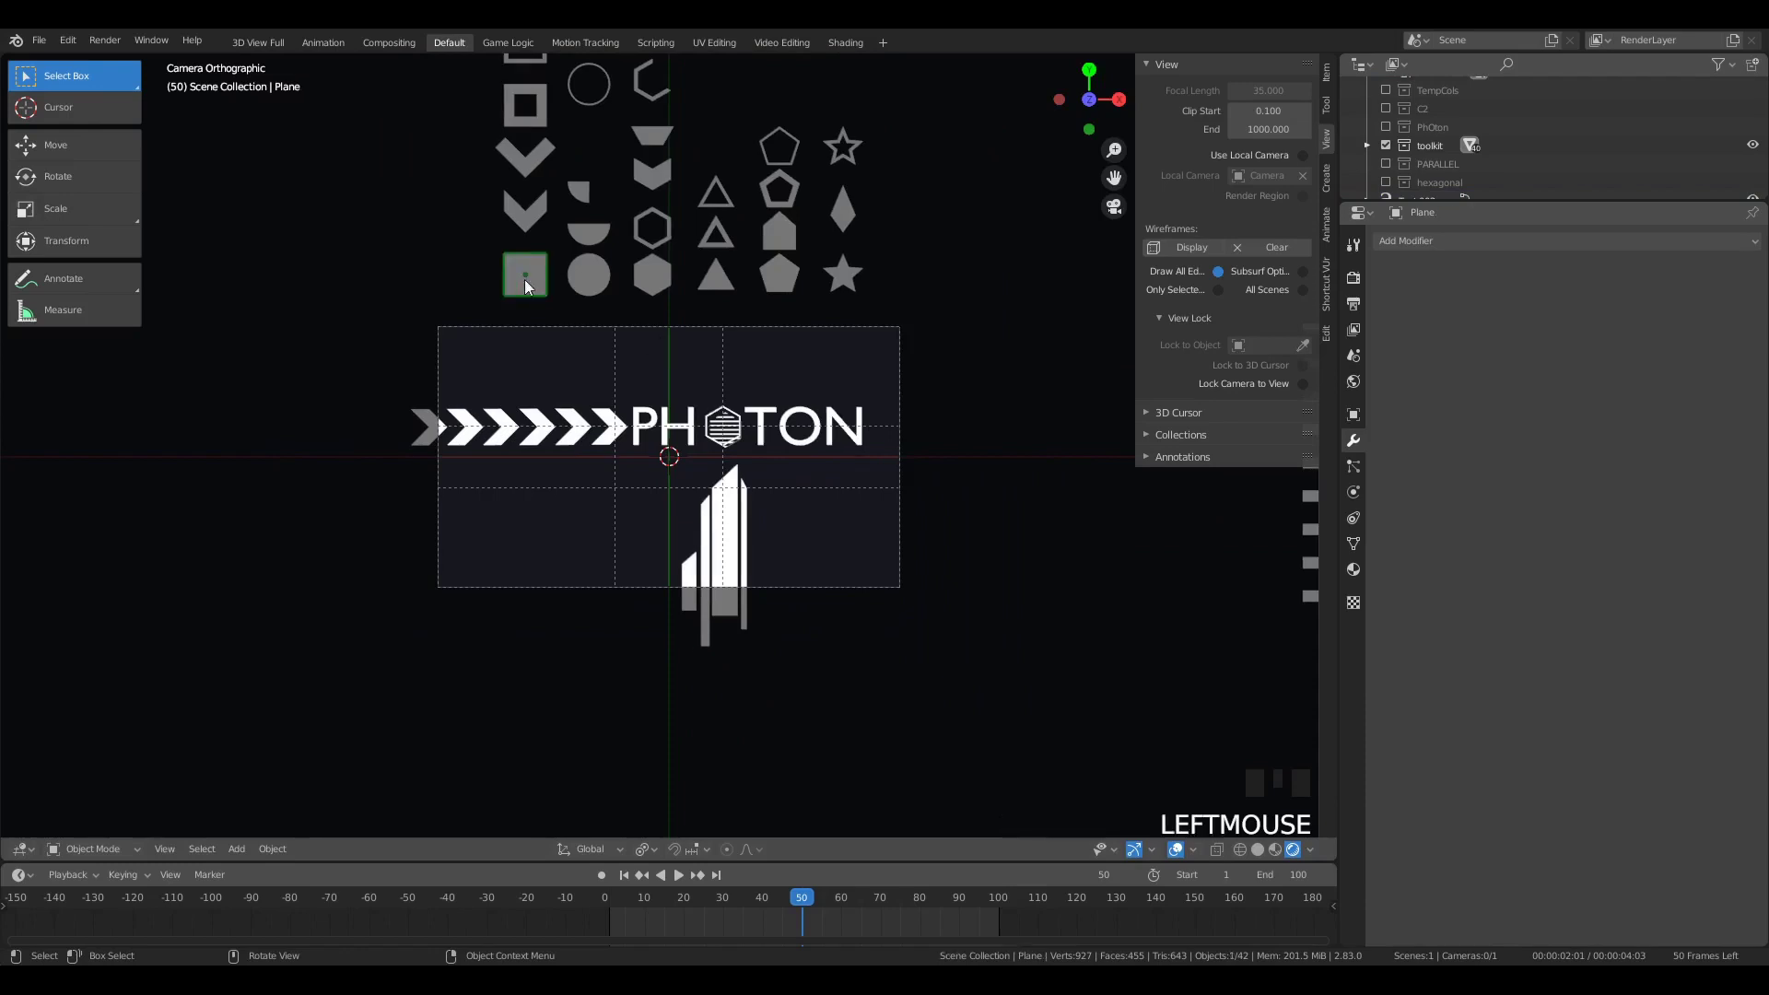
pyautogui.hotkey('shift', 'd')
pyautogui.click(479, 571)
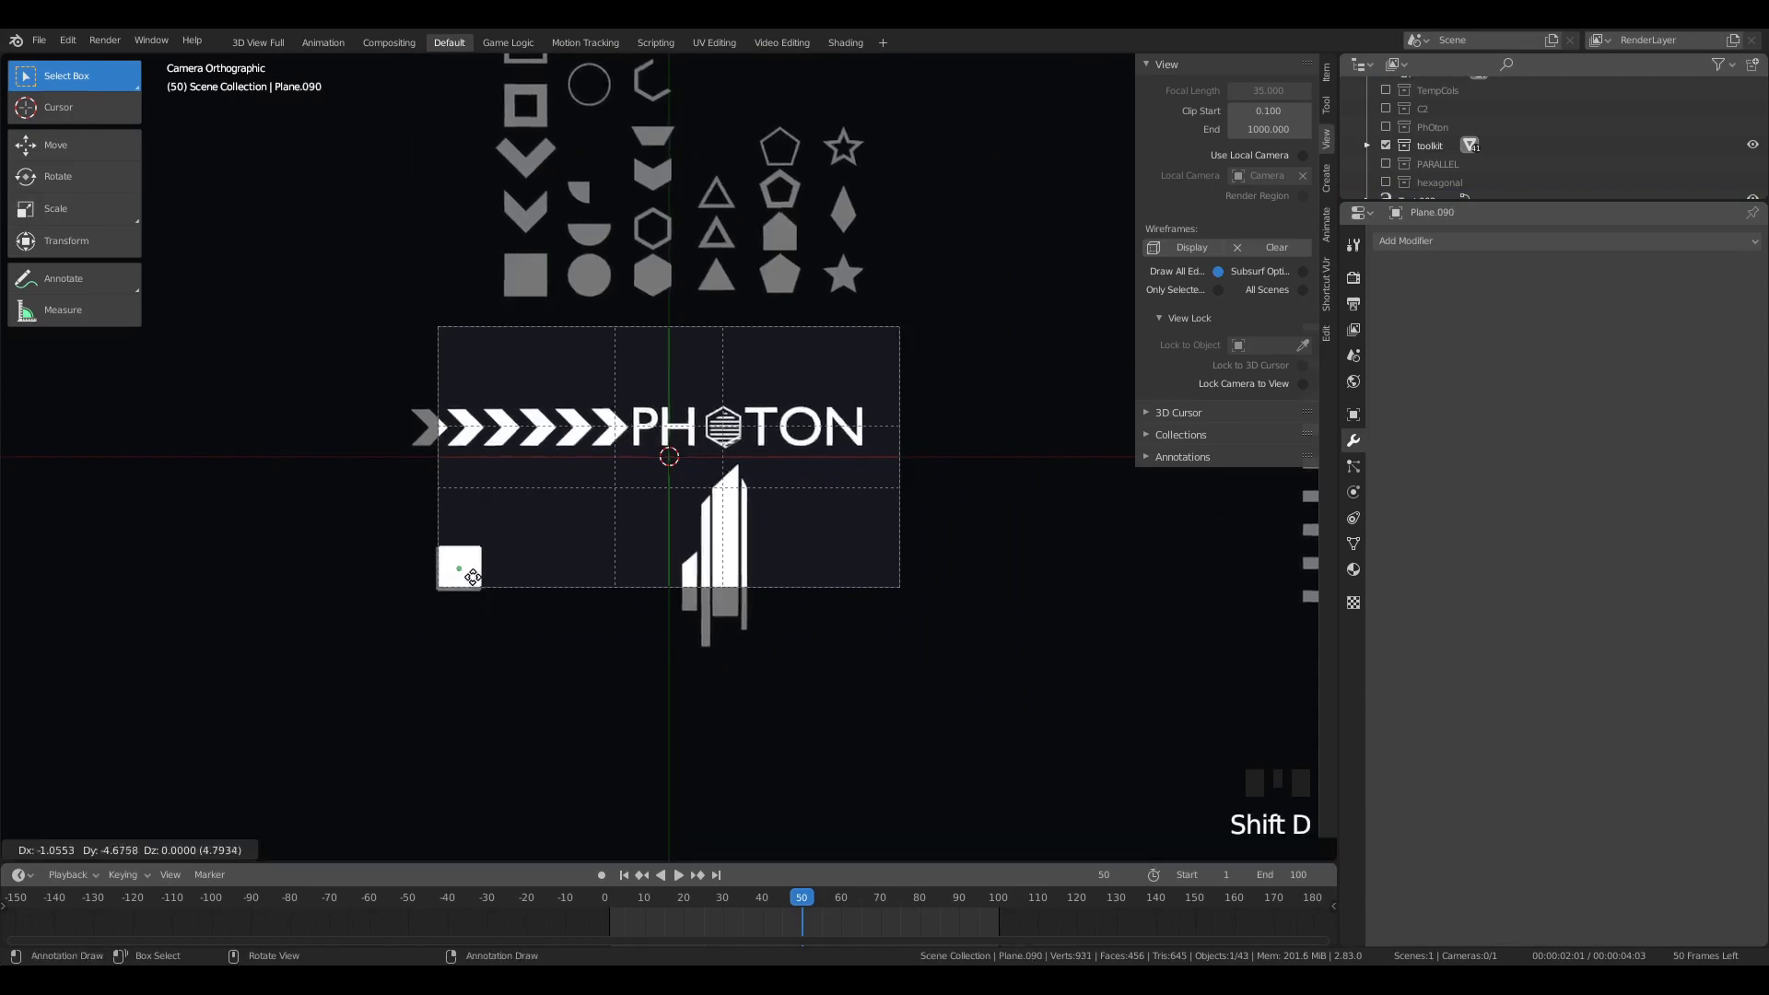
# Step: Turn the copied square into a right triangle by deleting its upper-right vertex and filling the face between the remaining three
pyautogui.press('Tab')
pyautogui.scroll(2, 482, 571)
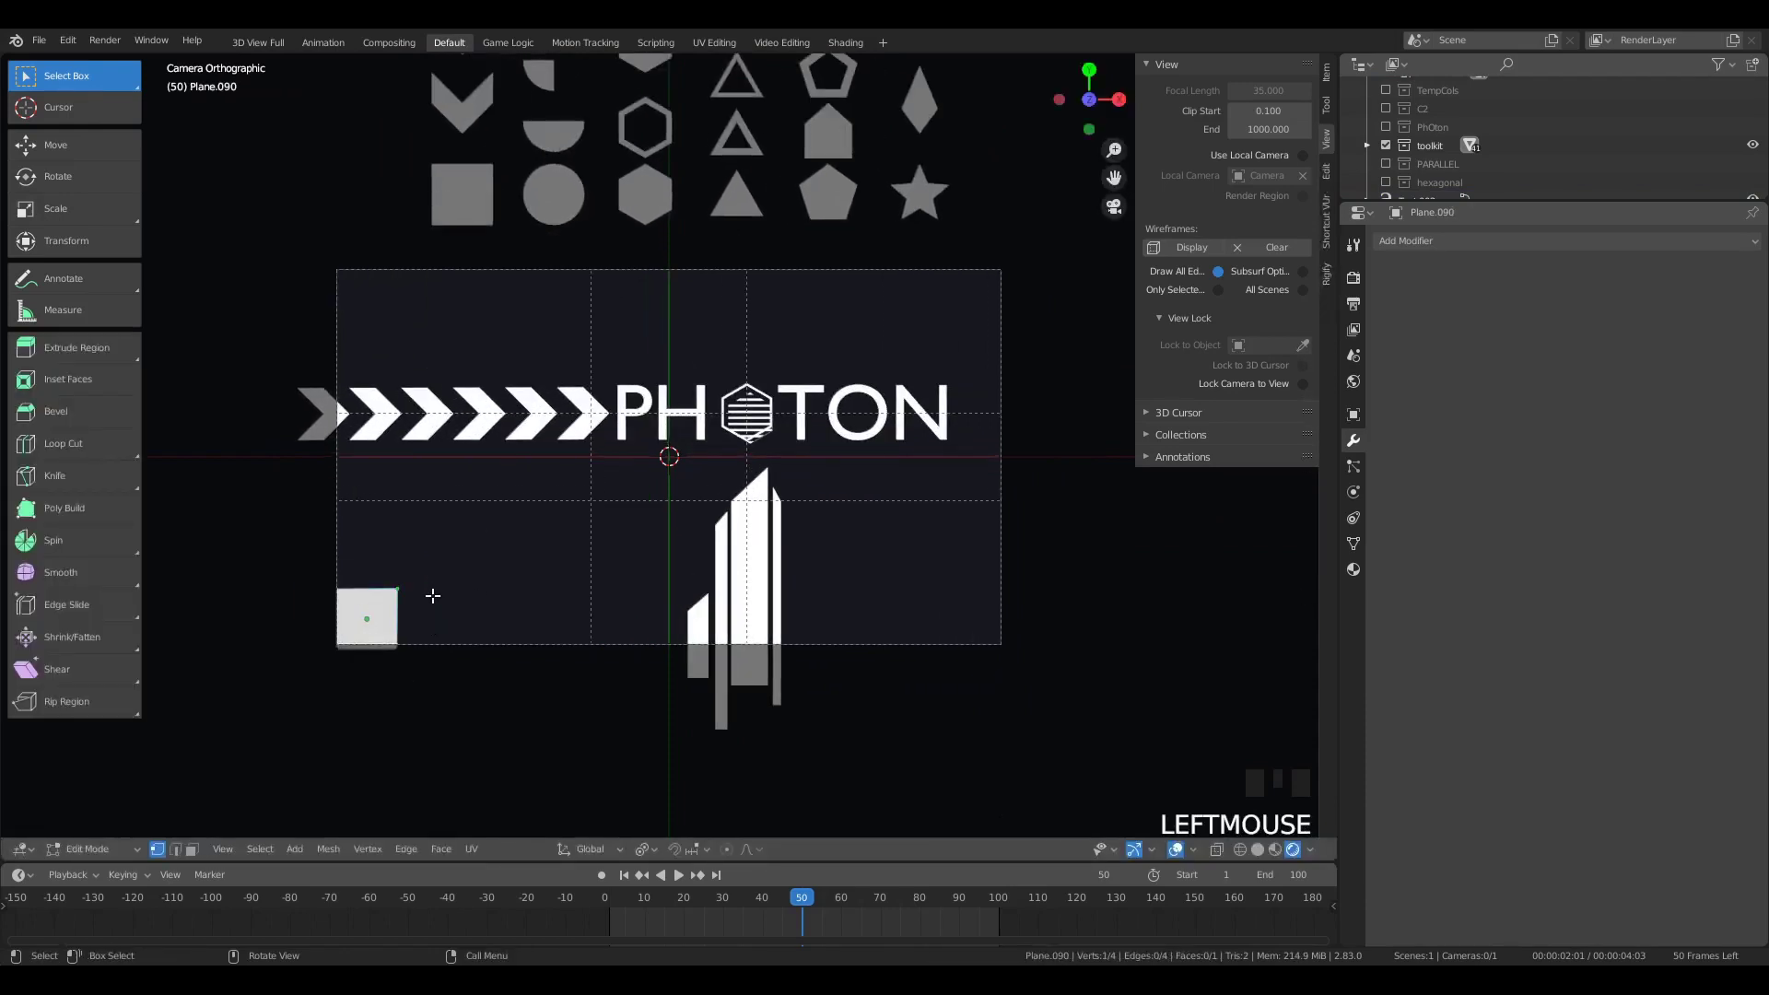
pyautogui.press('x')
pyautogui.click(433, 595)
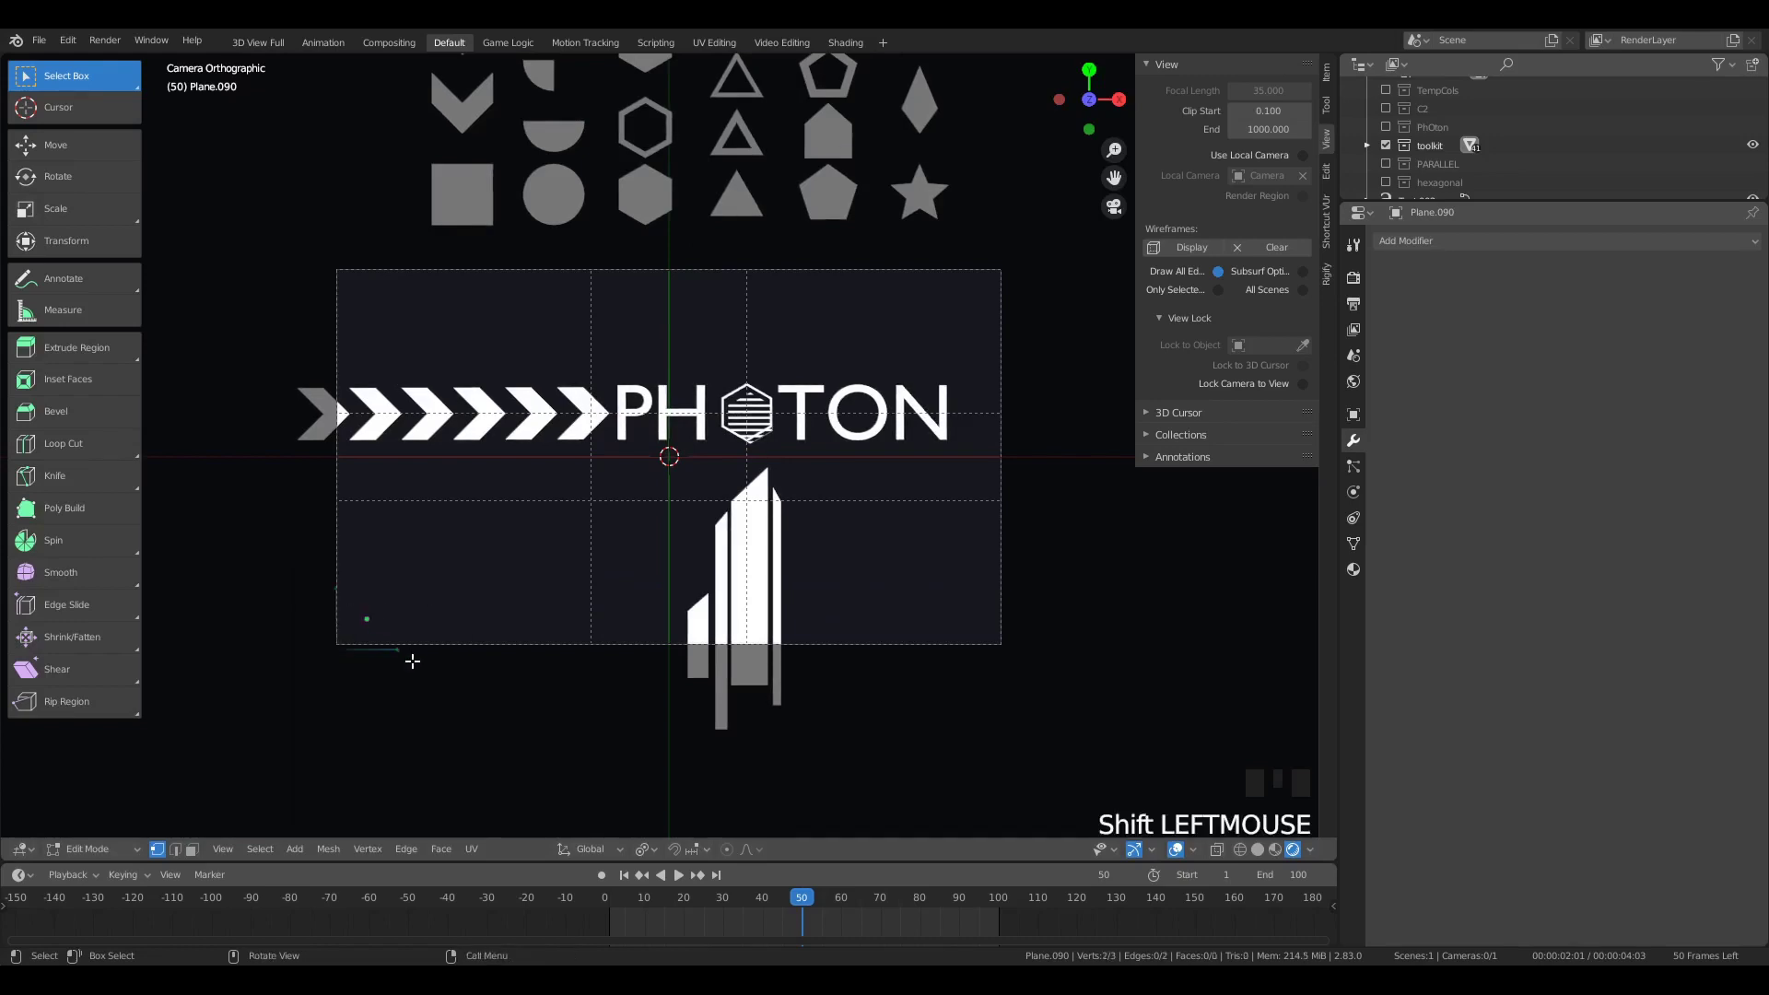
pyautogui.press('Tab')
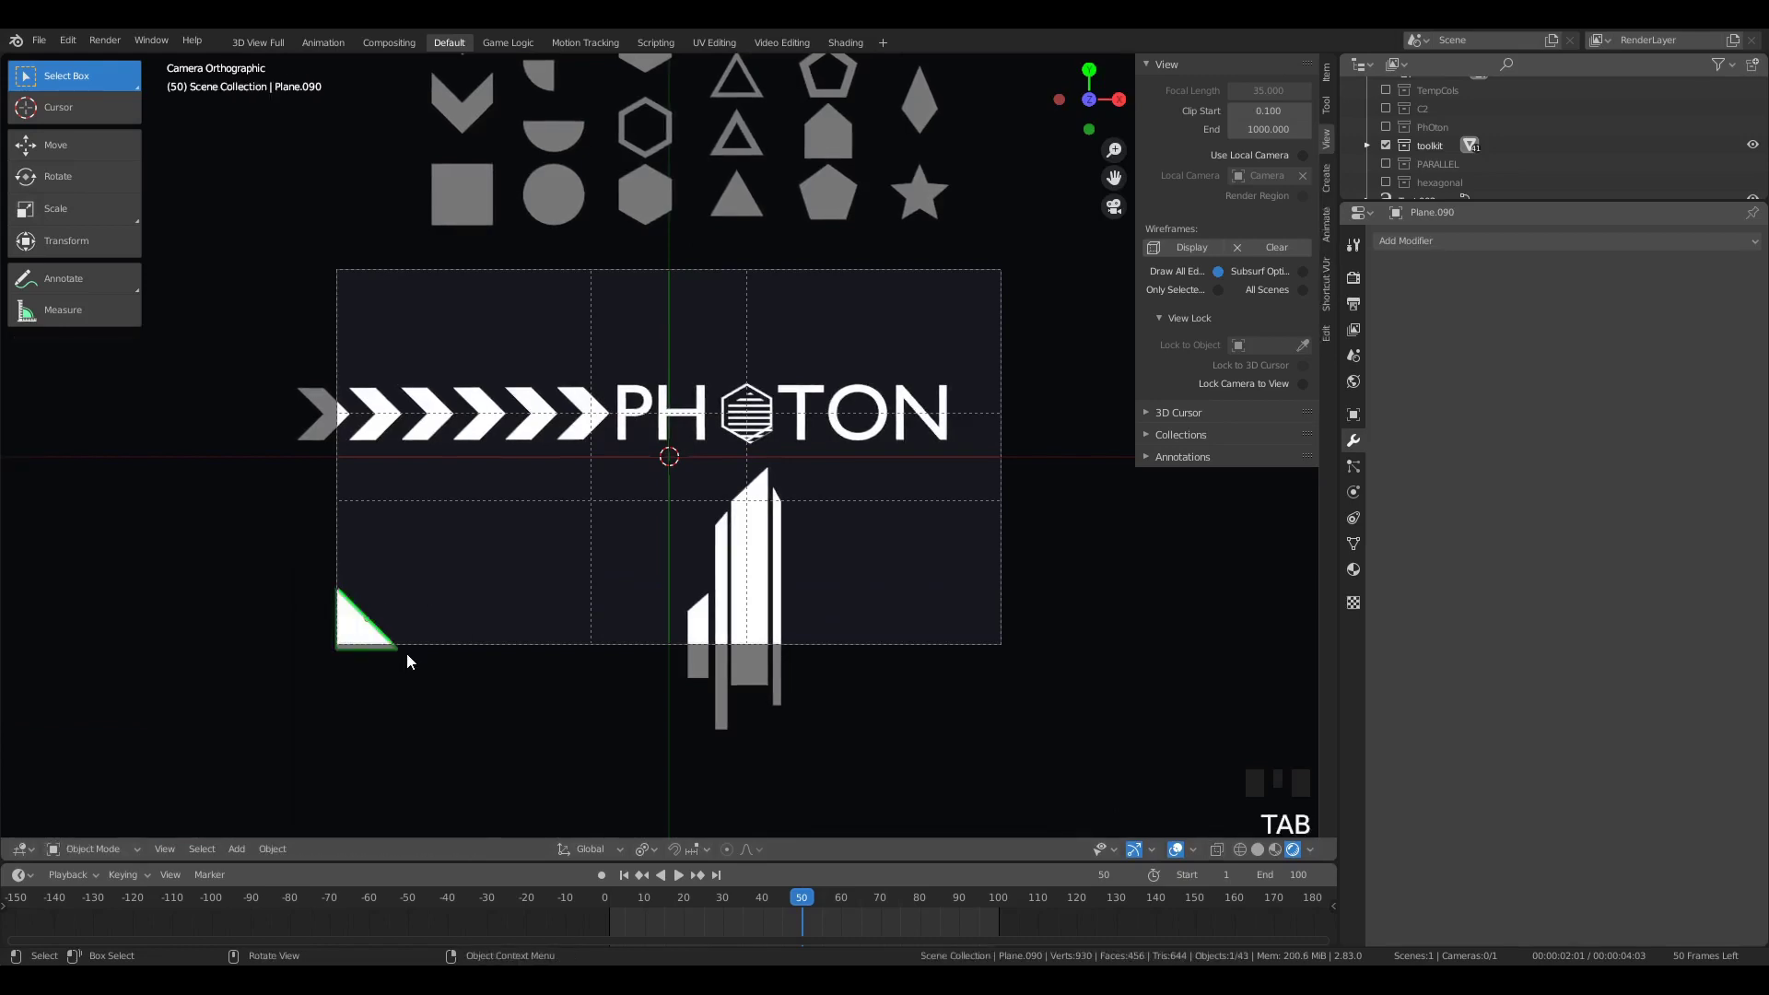
# Step: Stretch the corner triangle into a long wedge by moving its right vertex about 3.08 along X
pyautogui.press('Tab')
pyautogui.press('g')
pyautogui.click(679, 670)
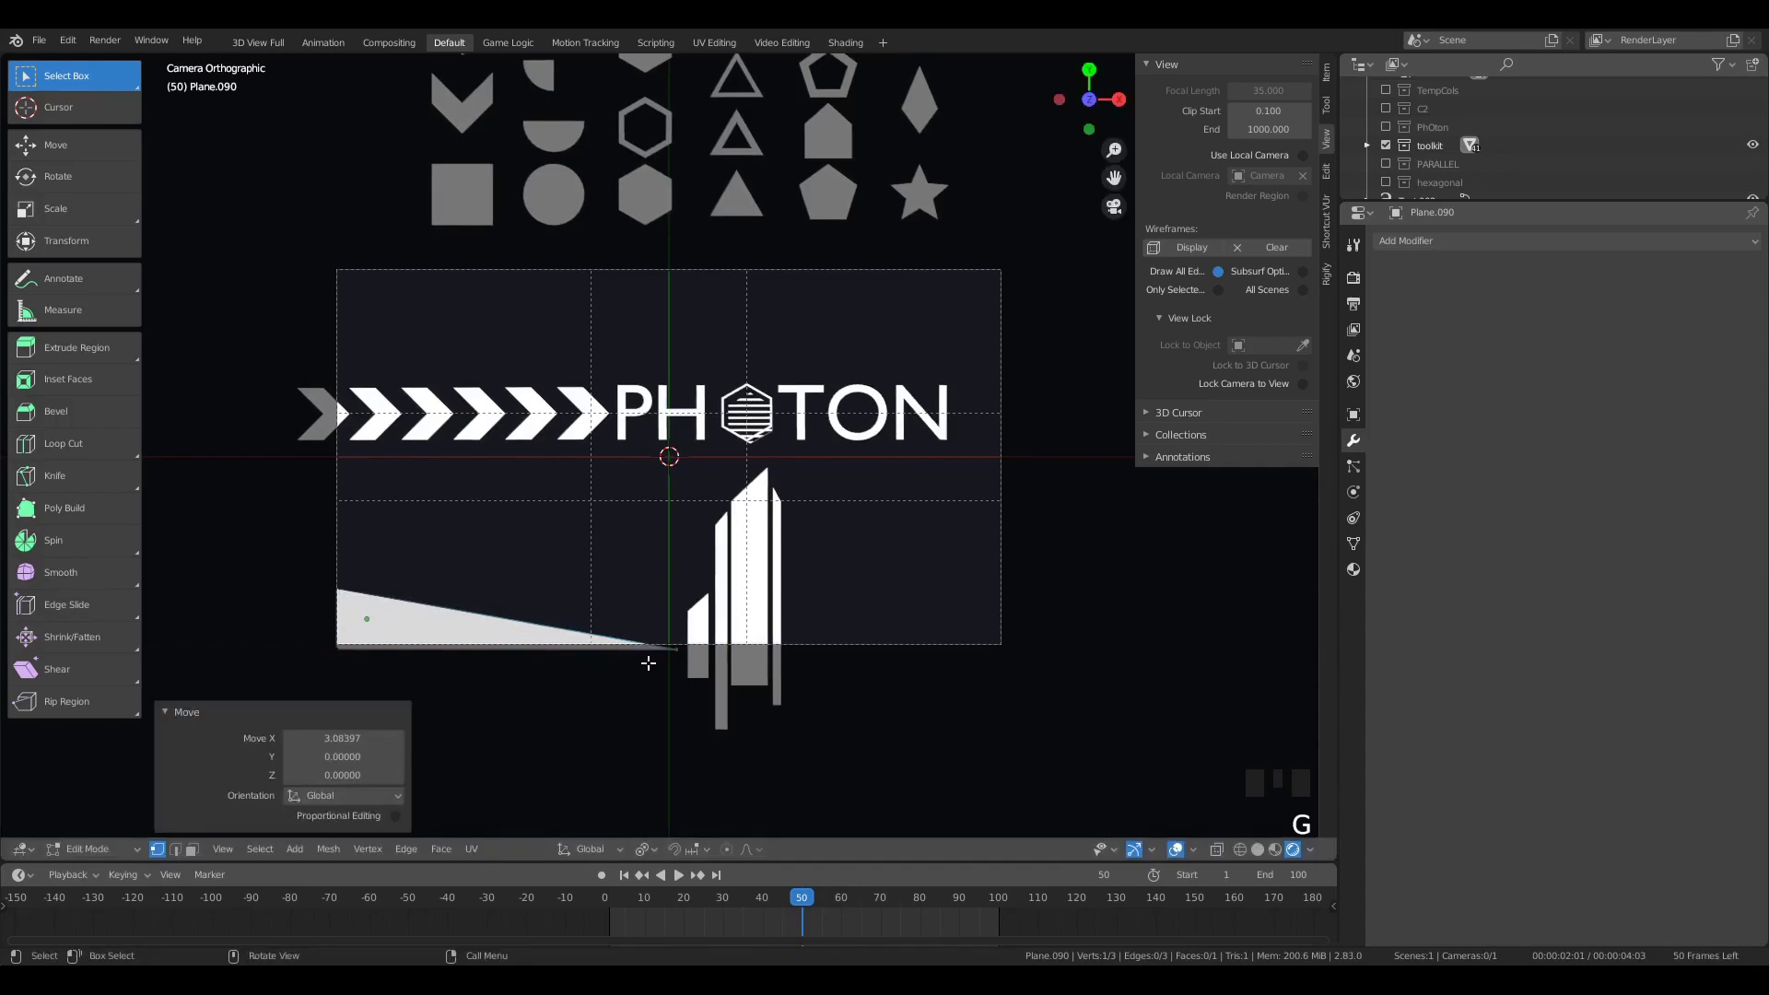
# Step: Raise the bottom-left triangle's upper vertex along Y and extend its outer edge about 0.47 past the camera frame's left border
pyautogui.click(341, 597)
pyautogui.press('g')
pyautogui.press('y')
pyautogui.click(343, 558)
pyautogui.press('b')
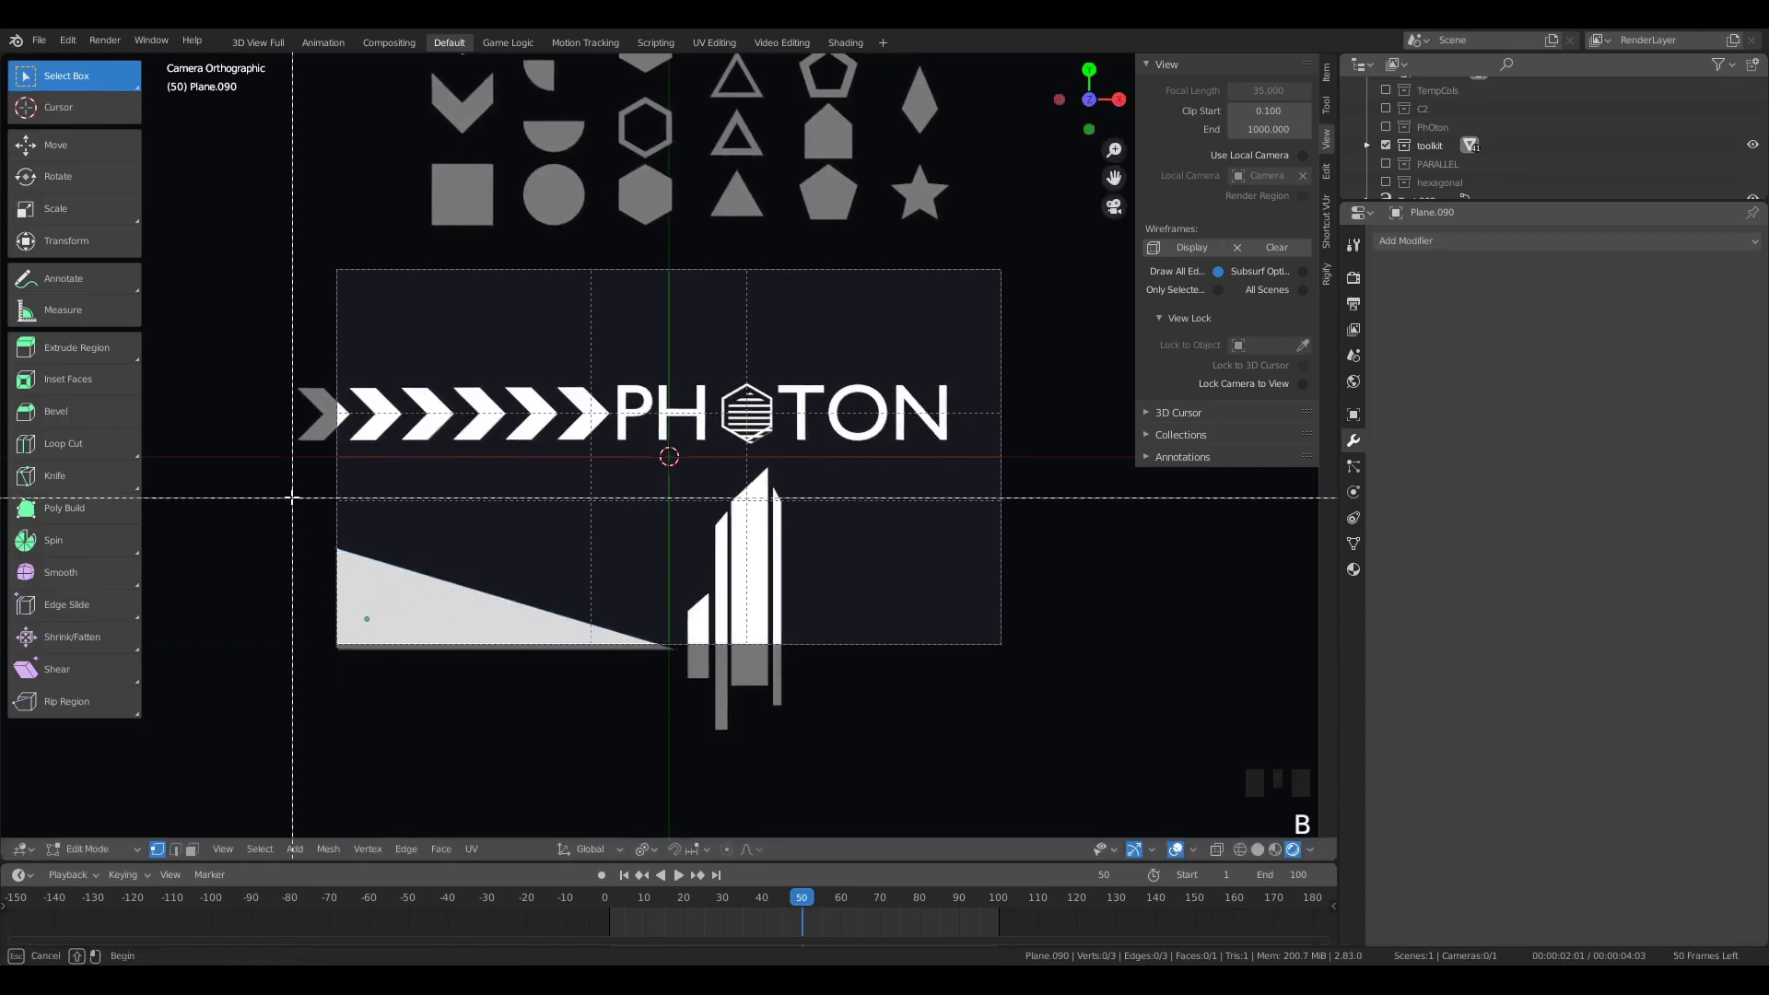
pyautogui.moveTo(292, 498); pyautogui.dragTo(409, 693)
pyautogui.press('g')
pyautogui.click(366, 693)
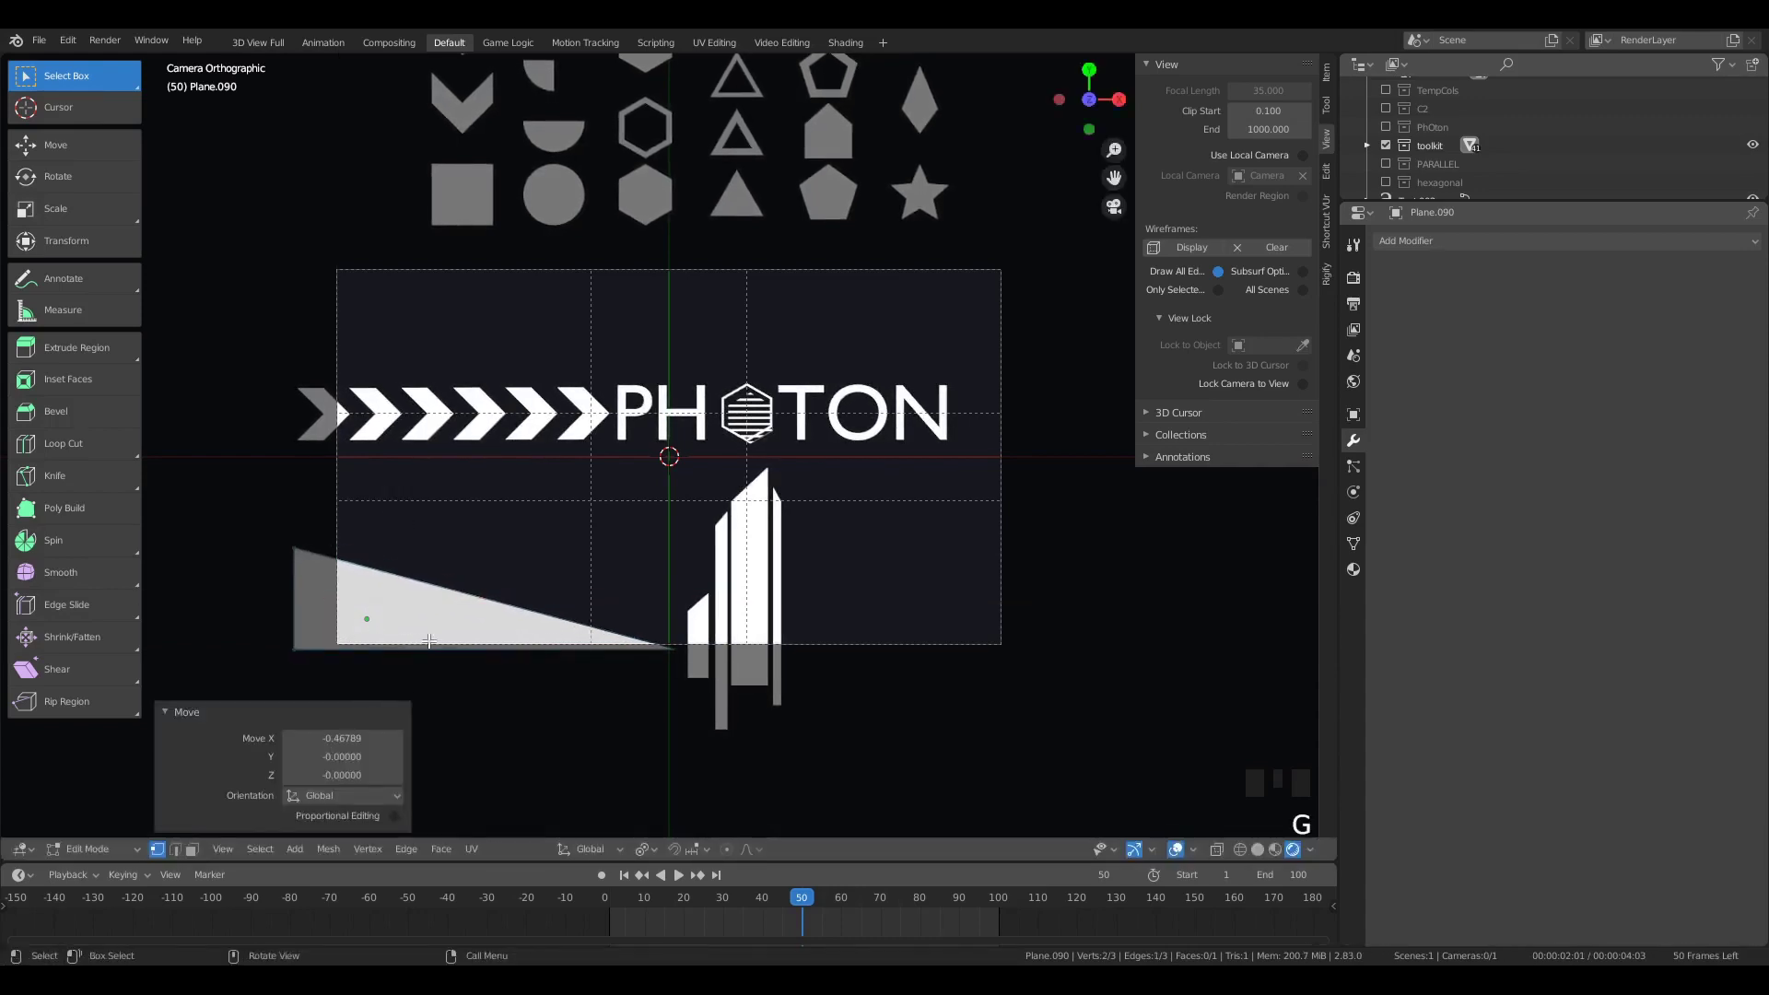
# Step: Duplicate the triangle to the right of the vertical bars and rotate the copy by -90°
pyautogui.press('Tab')
pyautogui.hotkey('shift', 'd')
pyautogui.click(924, 662)
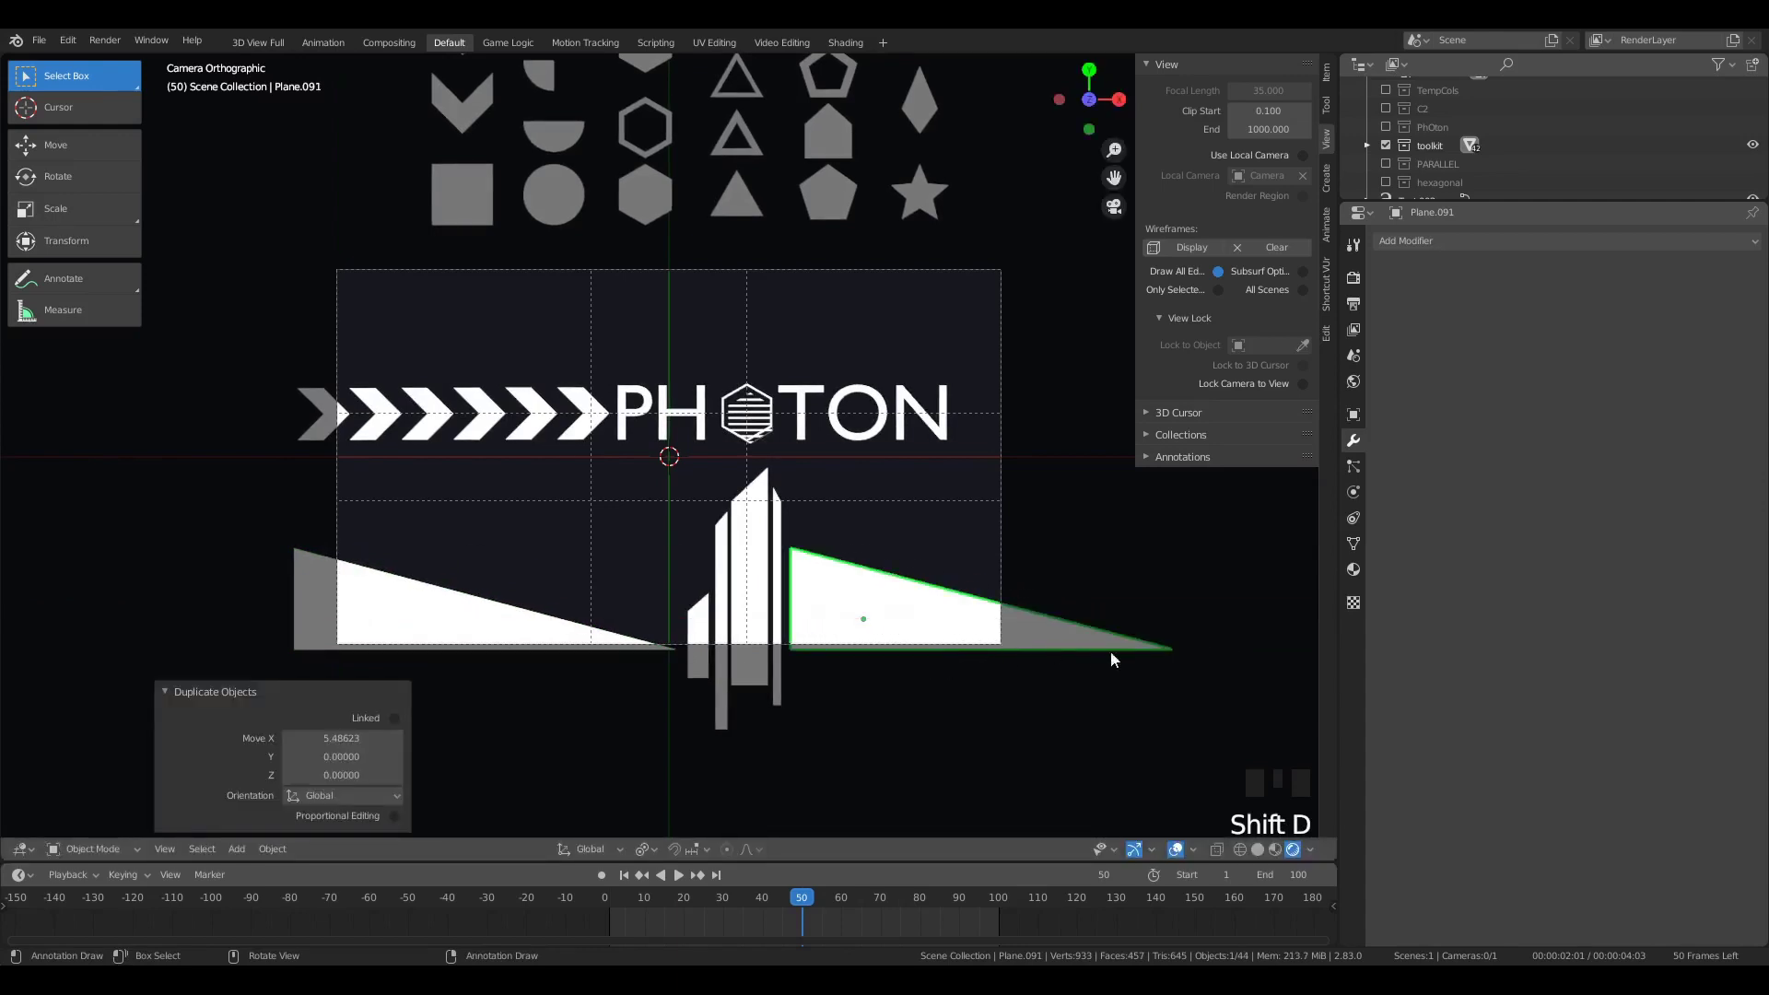
pyautogui.press('Tab')
pyautogui.press('Tab')
pyautogui.press('r')
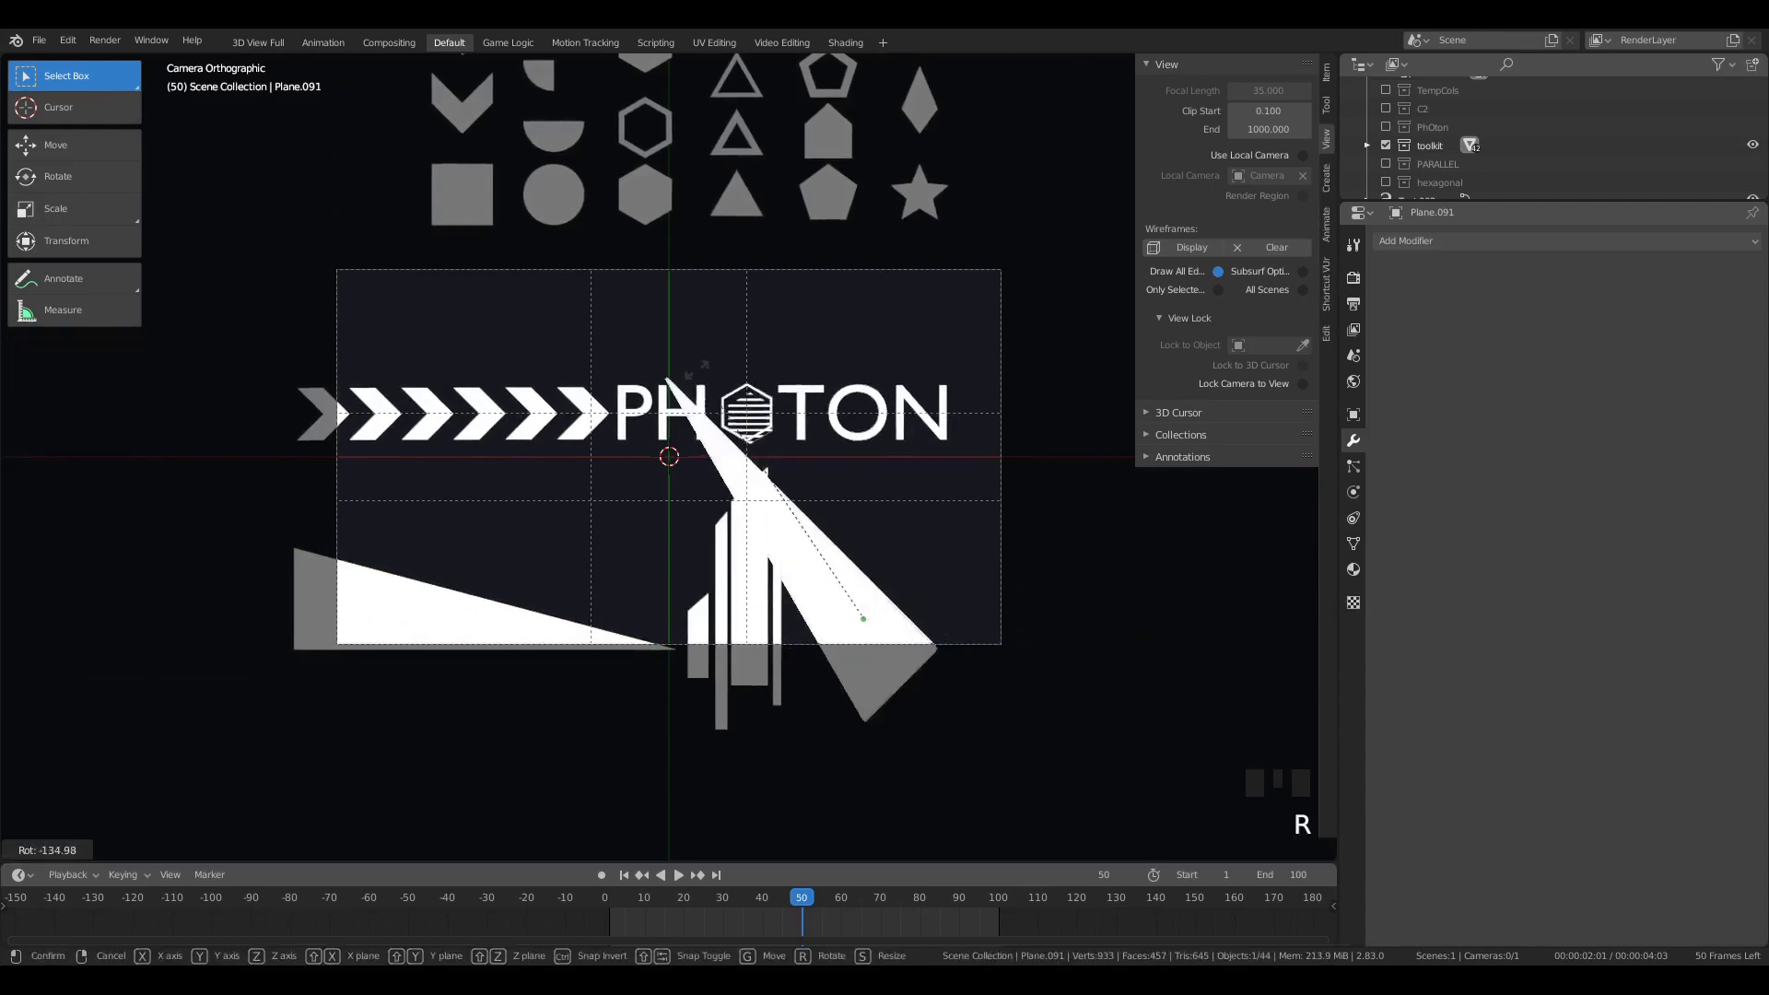
pyautogui.rightClick(991, 552)
pyautogui.press('r')
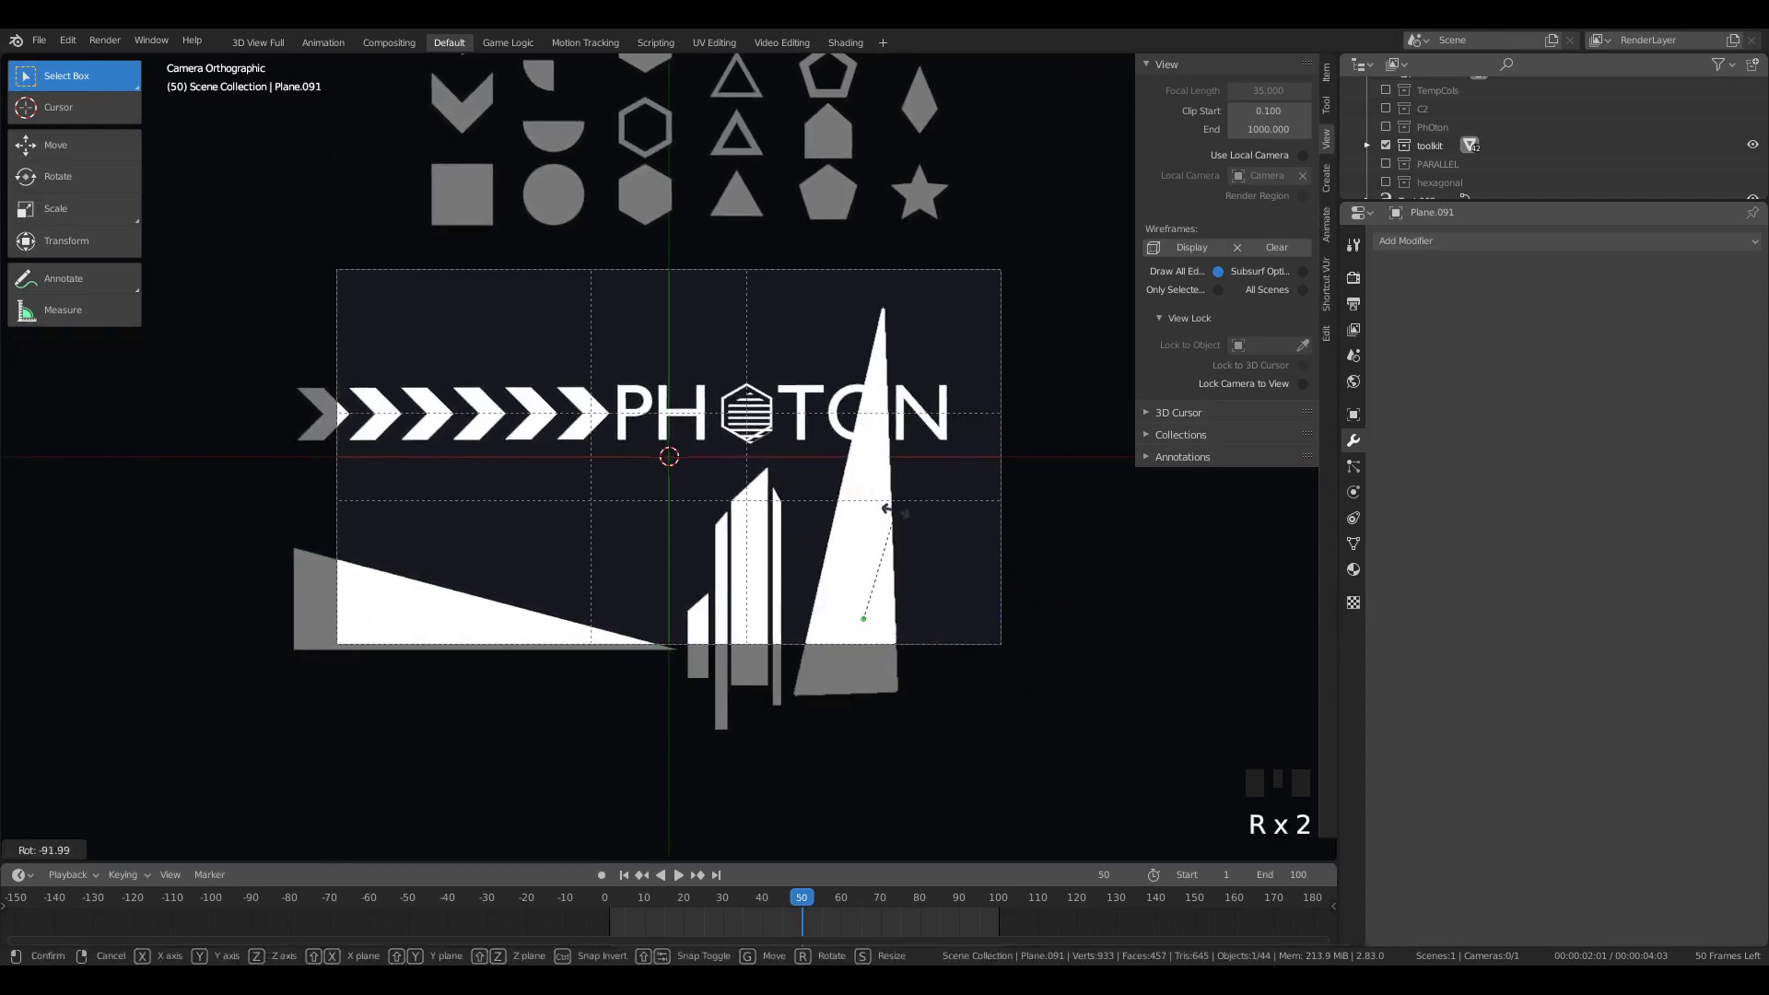
pyautogui.click(898, 518)
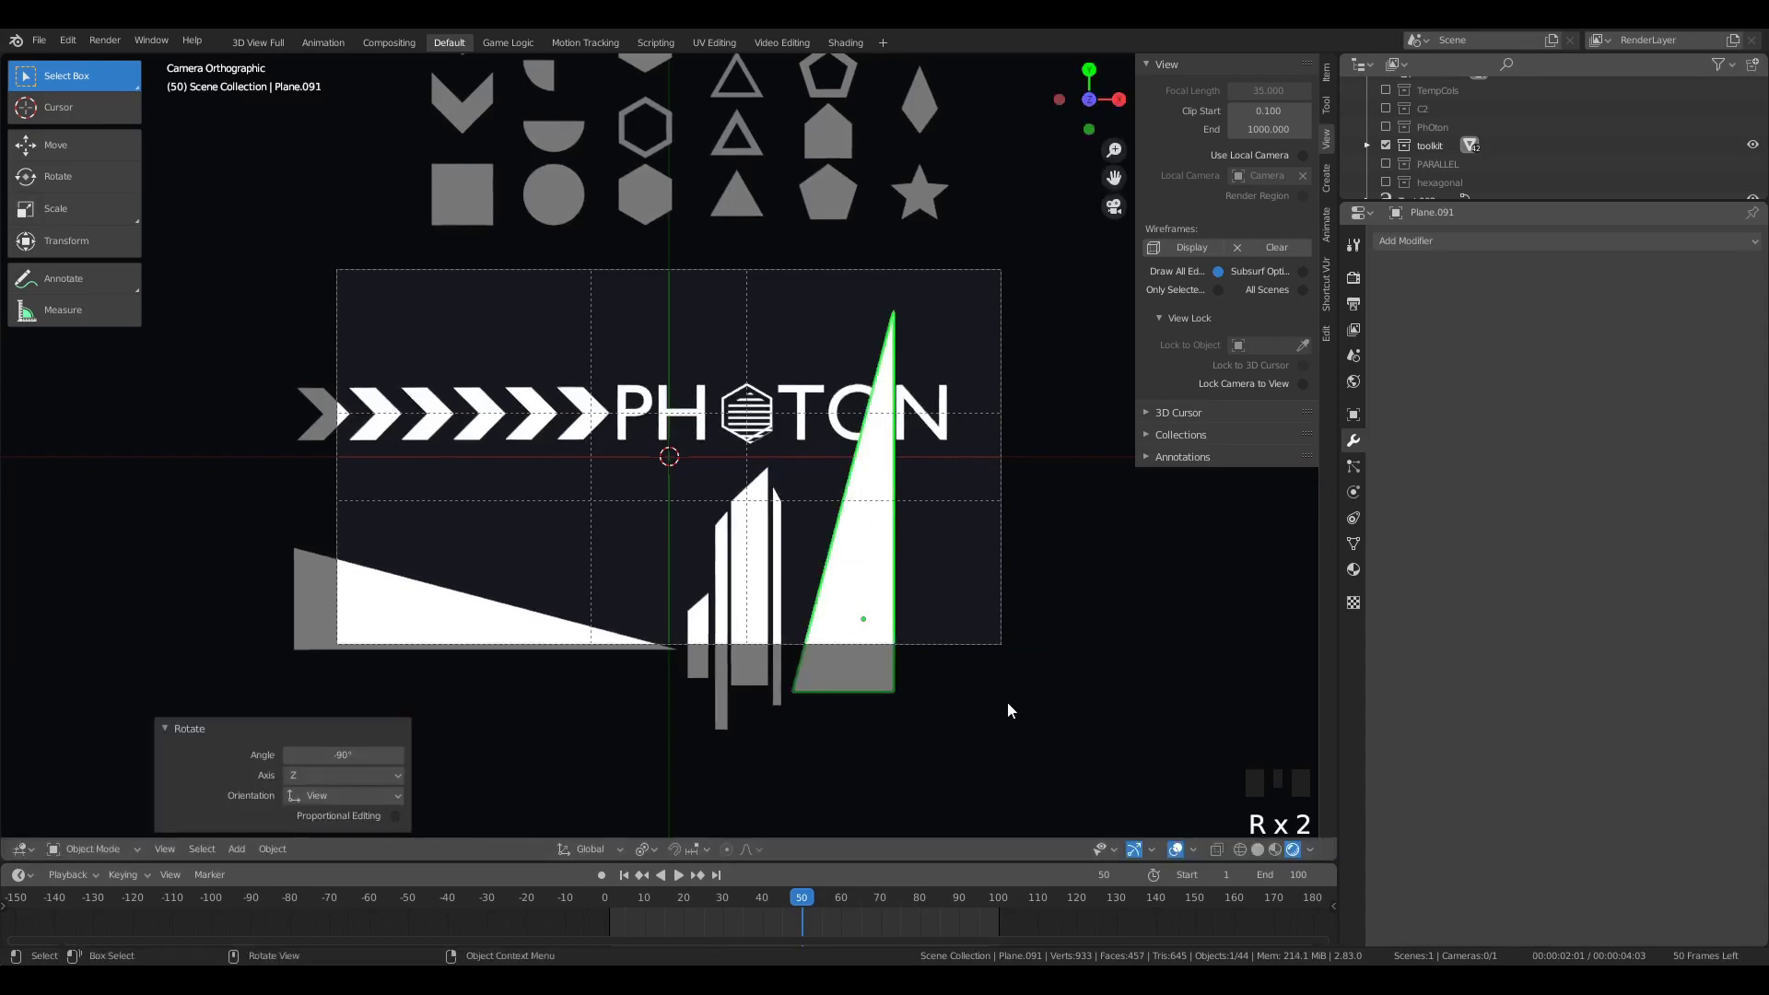
# Step: Move the rotated triangle into the frame's bottom-right corner and lower its top vertex by about 2.63 along Y
pyautogui.press('g')
pyautogui.click(1118, 663)
pyautogui.press('Tab')
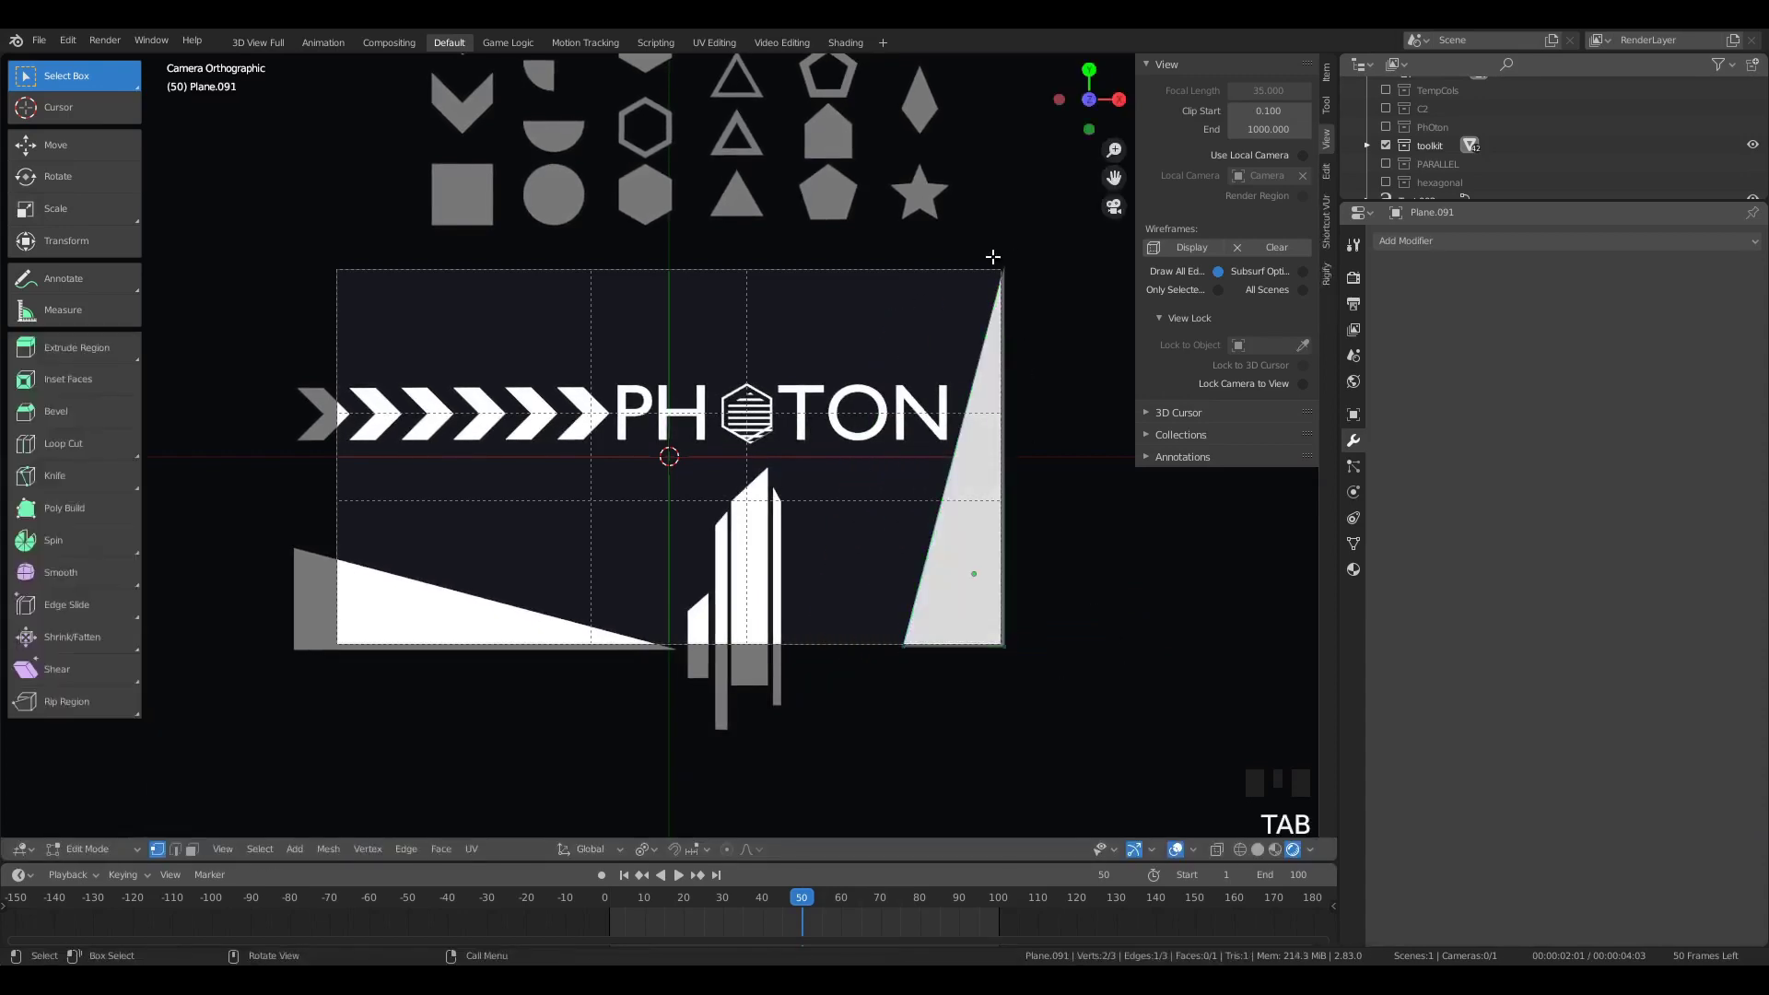
pyautogui.press('g')
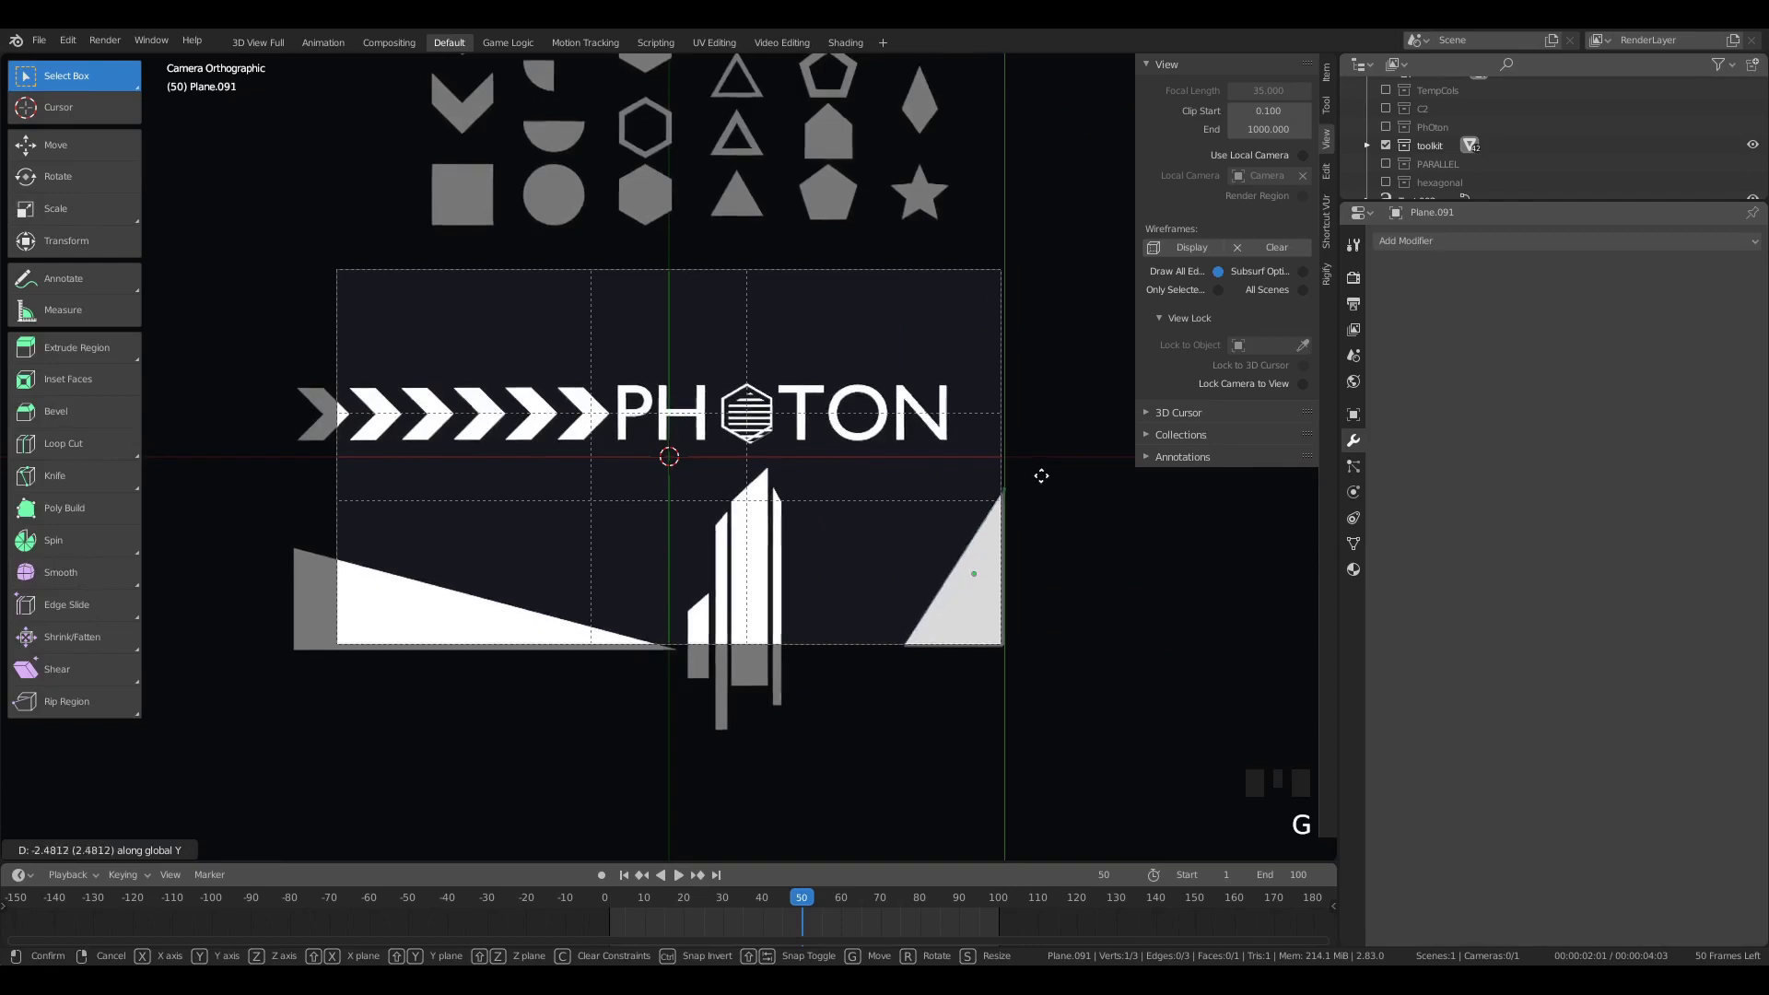
pyautogui.click(1044, 489)
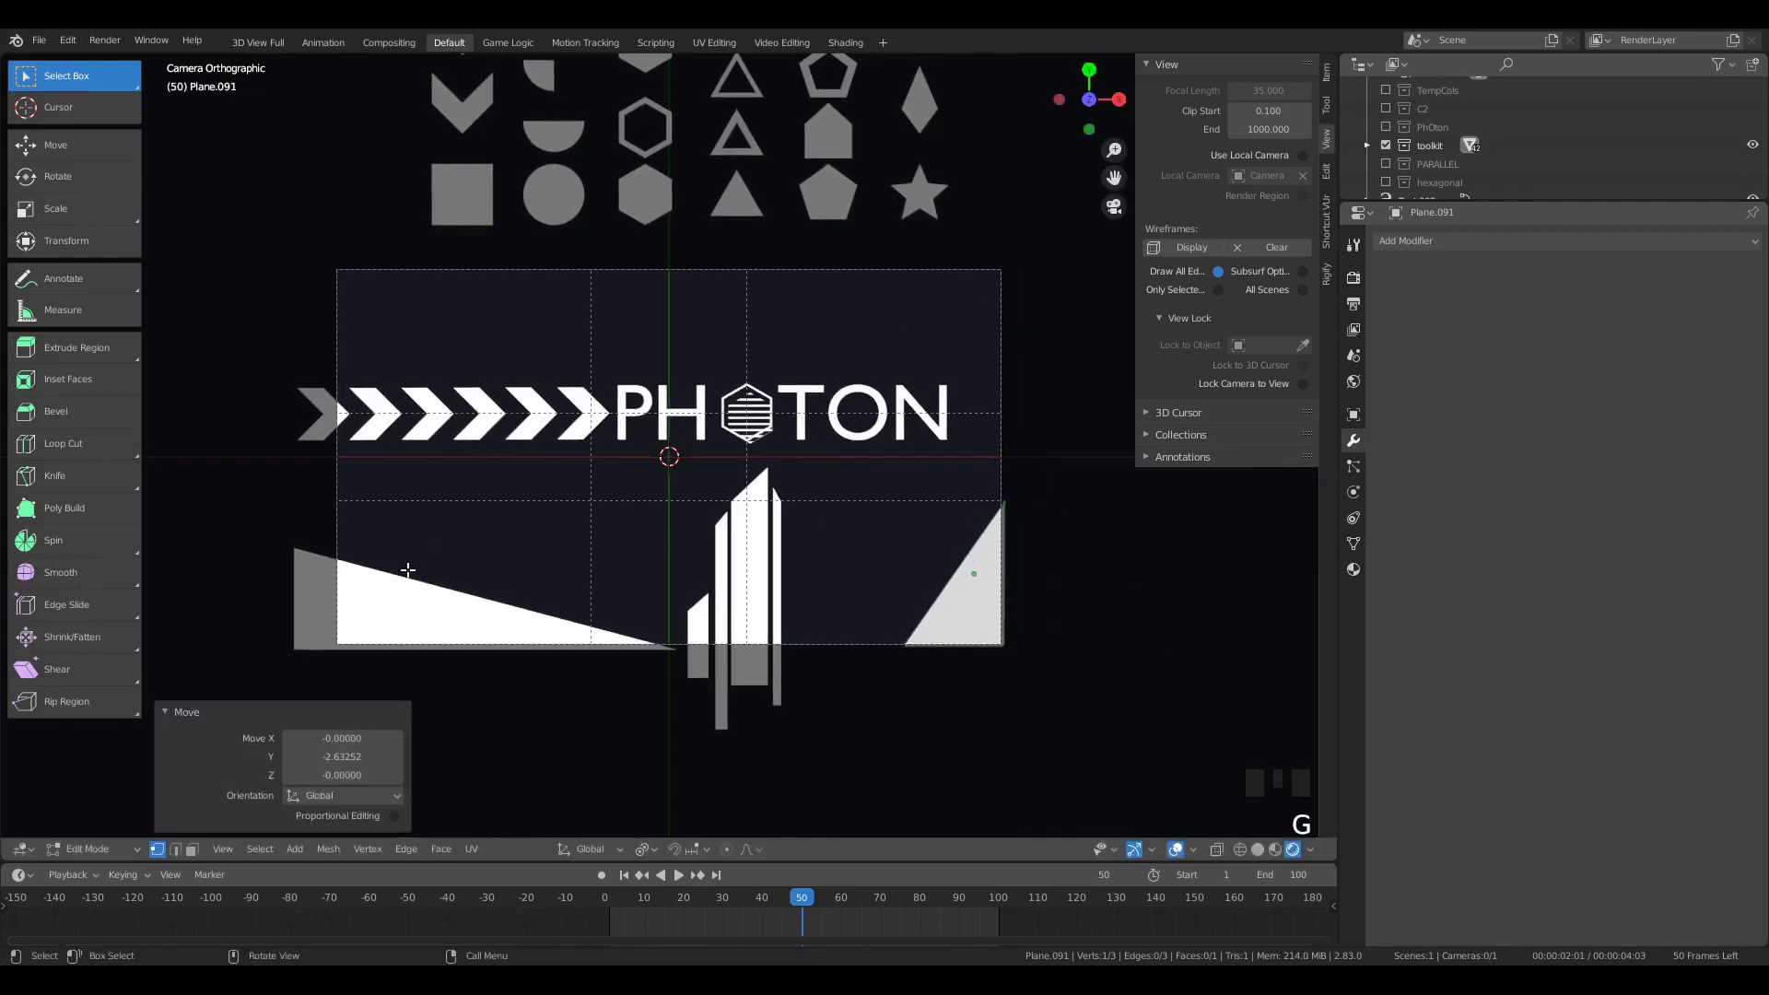
# Step: Reshape the left triangle by moving its top vertex about 0.40 right and 0.54 up, and pulling its right tip inward
pyautogui.press('Tab')
pyautogui.press('Tab')
pyautogui.press('Tab')
pyautogui.click(299, 578)
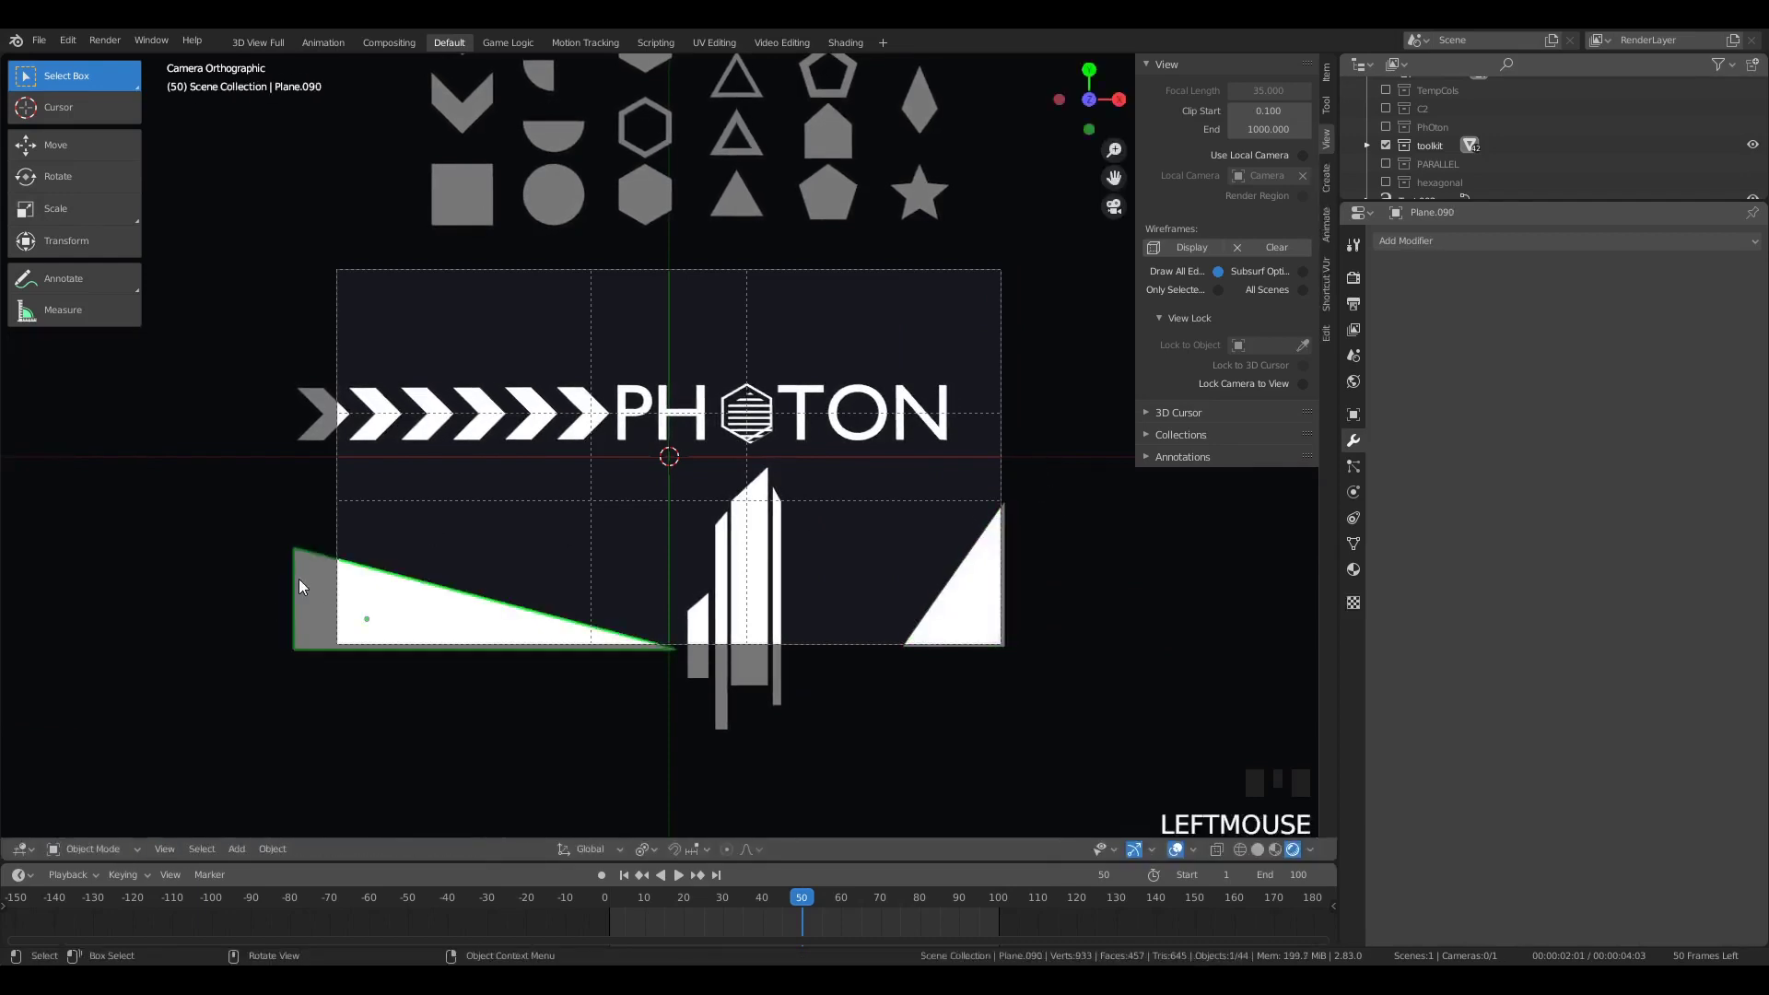
pyautogui.press('Tab')
pyautogui.press('g')
pyautogui.click(330, 500)
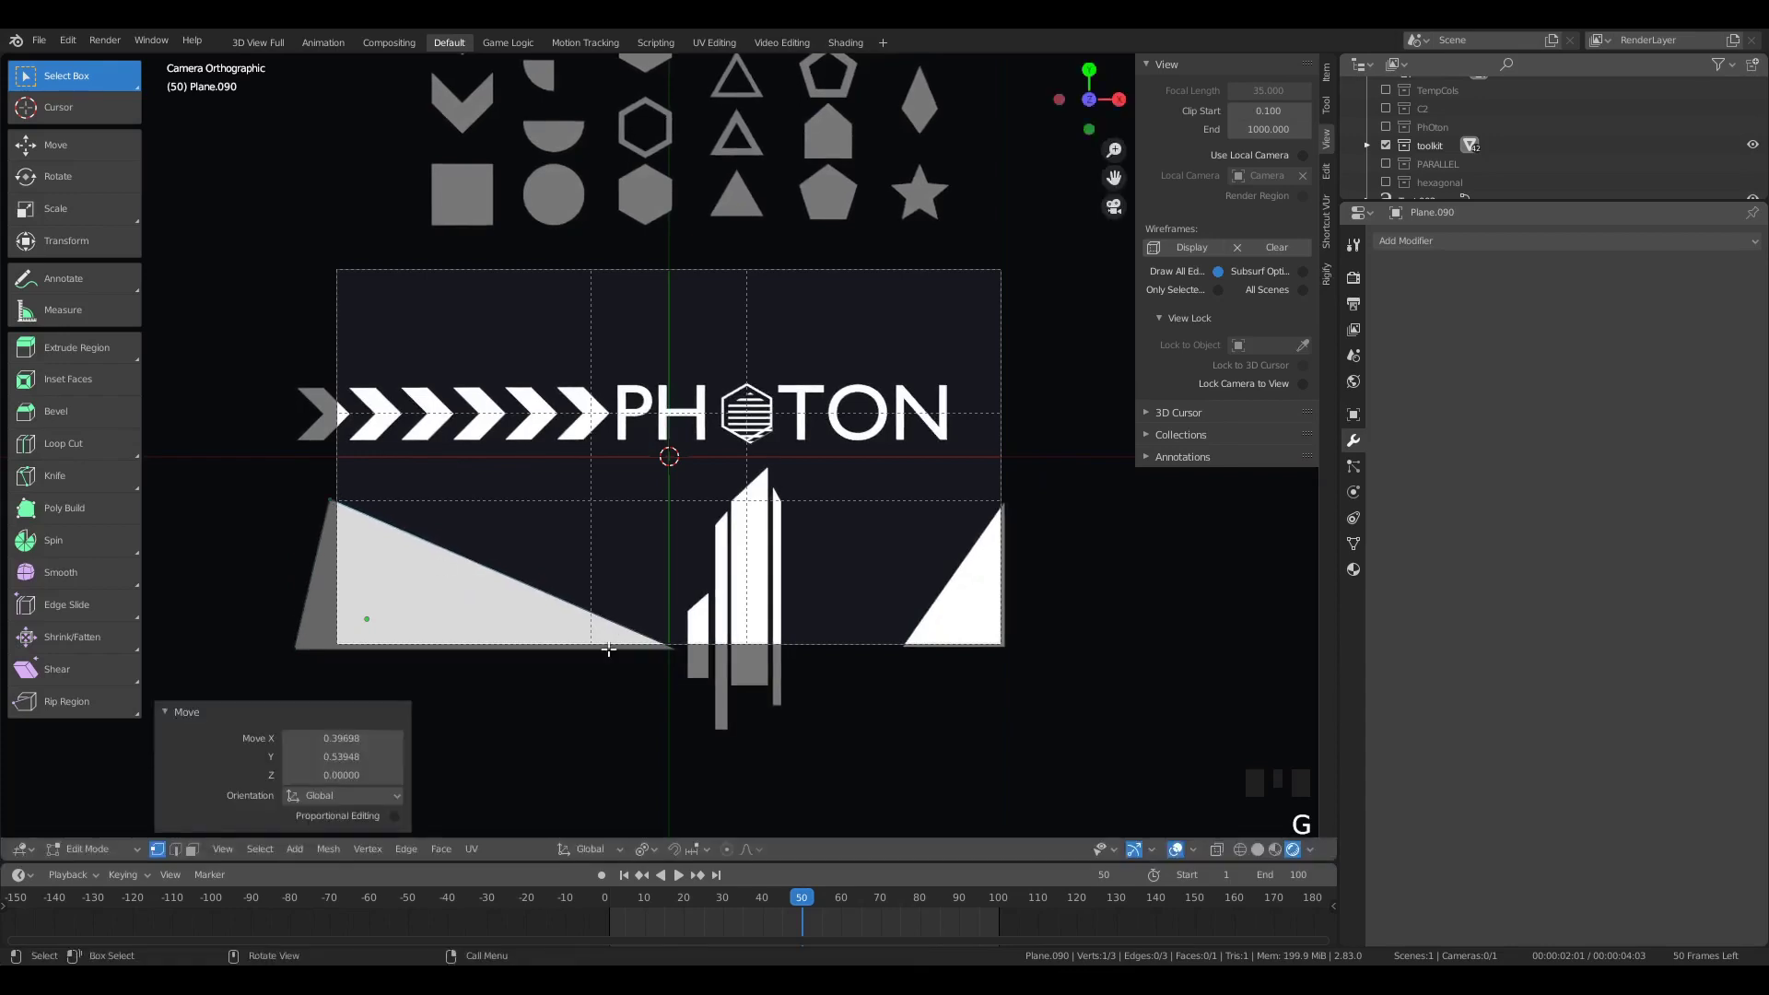
pyautogui.click(709, 657)
pyautogui.press('g')
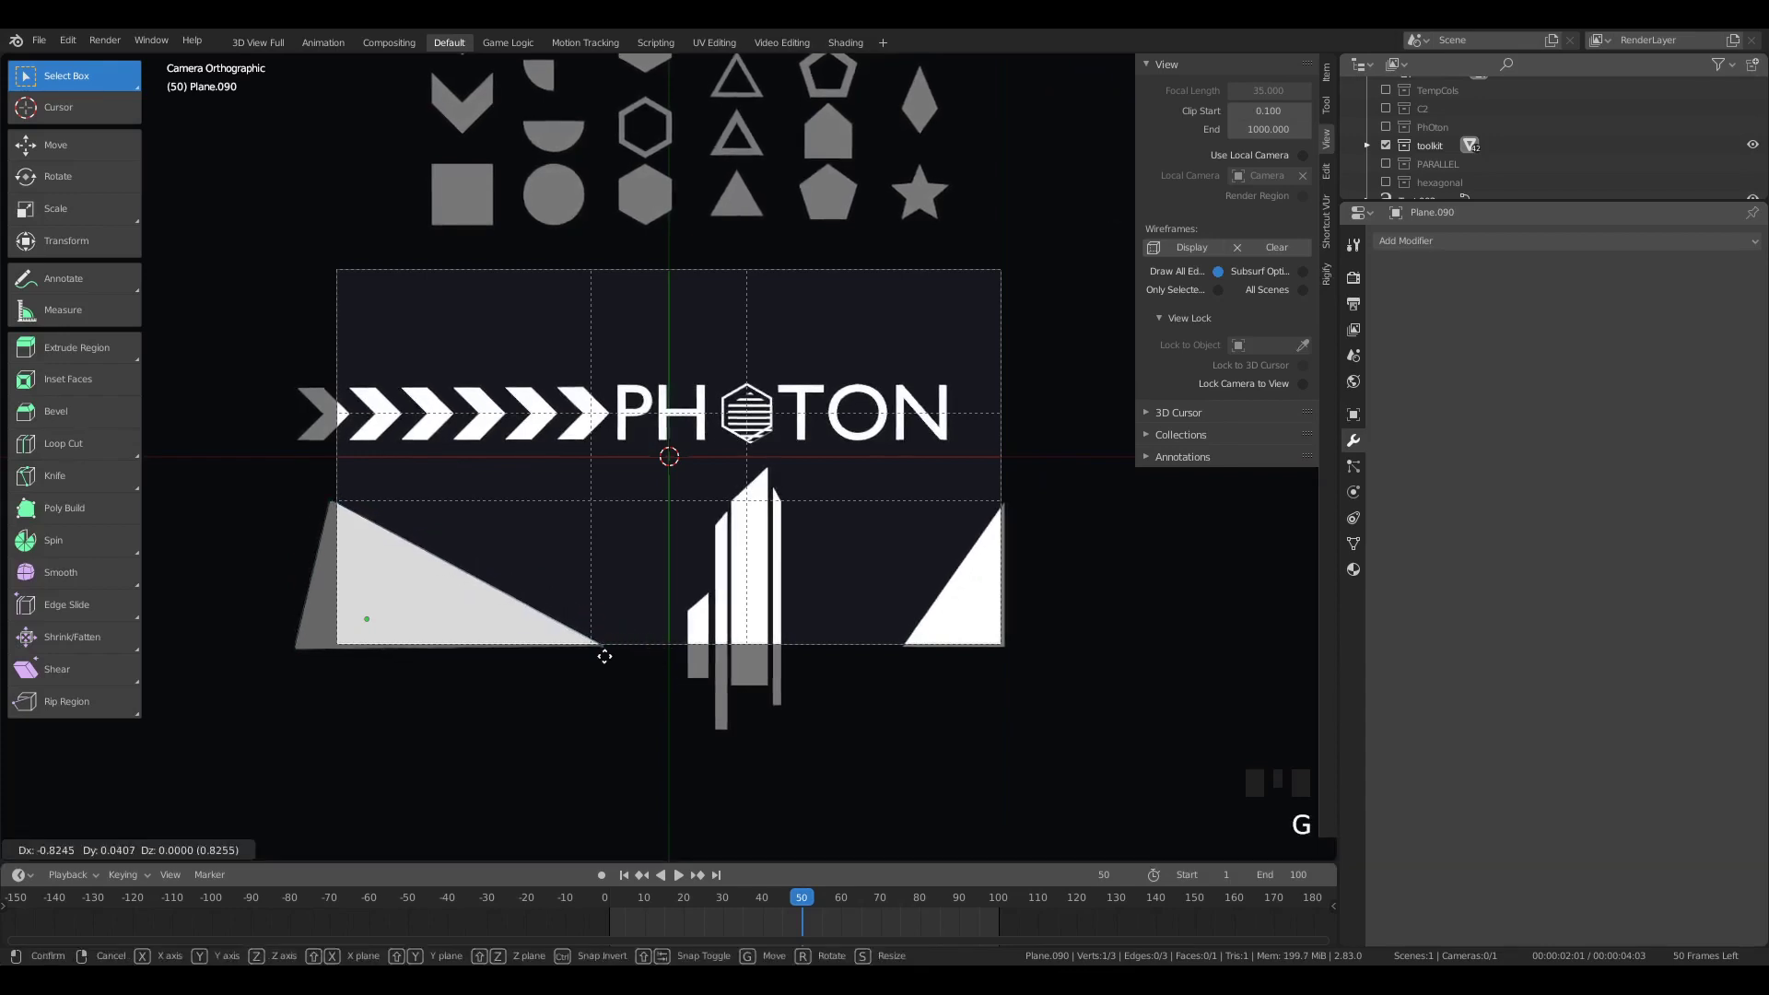
pyautogui.click(604, 655)
# Step: Enlarge the right triangle by raising its top vertex about 1.08 along Y and extending its lower-left vertex toward the bars
pyautogui.click(962, 631)
pyautogui.press('Tab')
pyautogui.press('Tab')
pyautogui.click(962, 631)
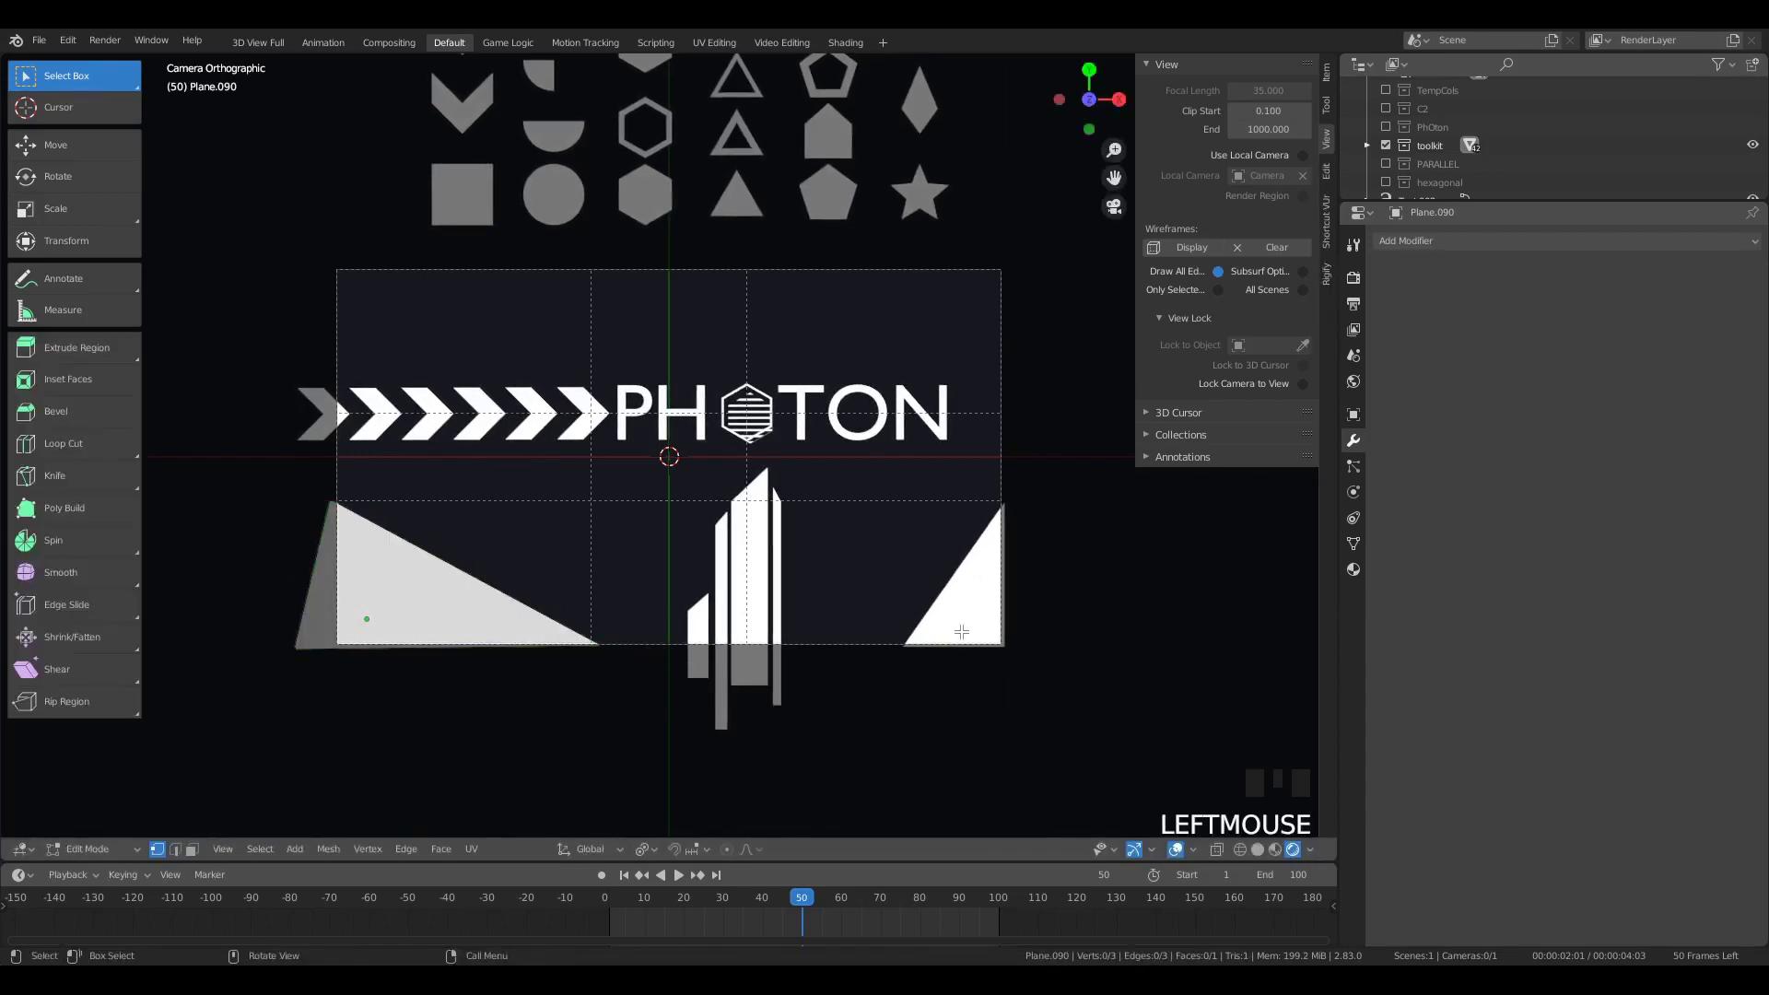
pyautogui.press('Tab')
pyautogui.click(1005, 506)
pyautogui.press('Tab')
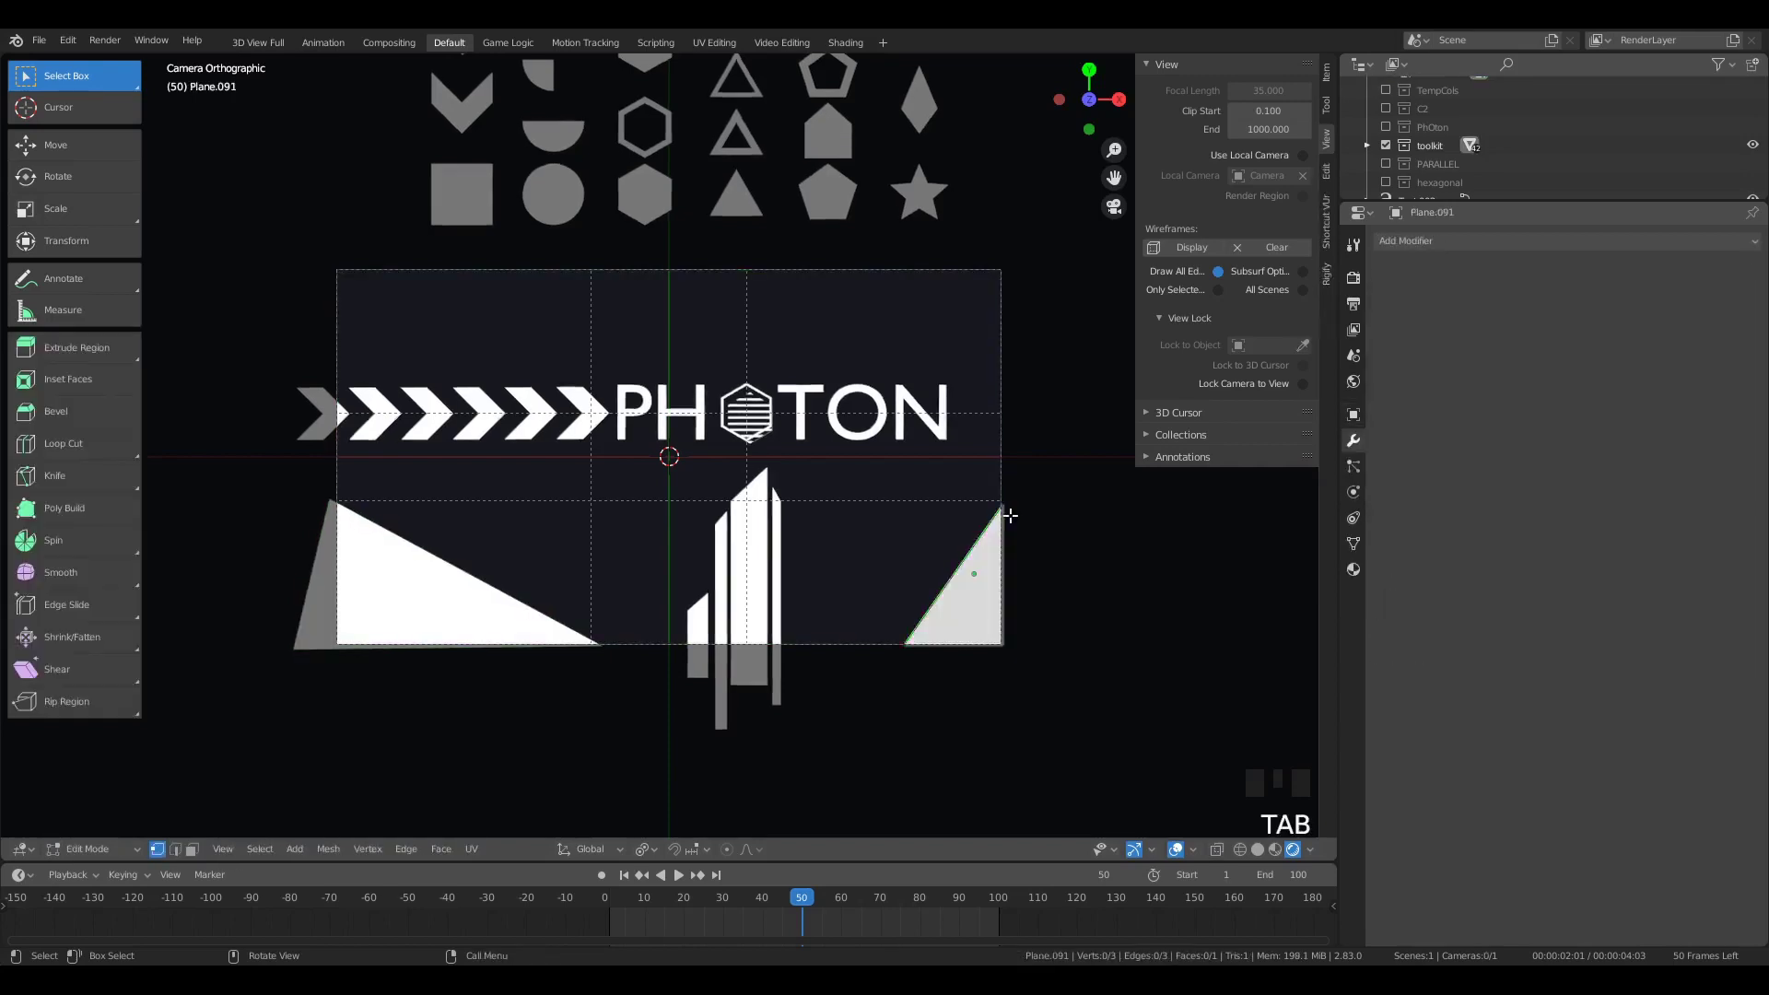
pyautogui.click(1006, 506)
pyautogui.press('g')
pyautogui.click(1013, 408)
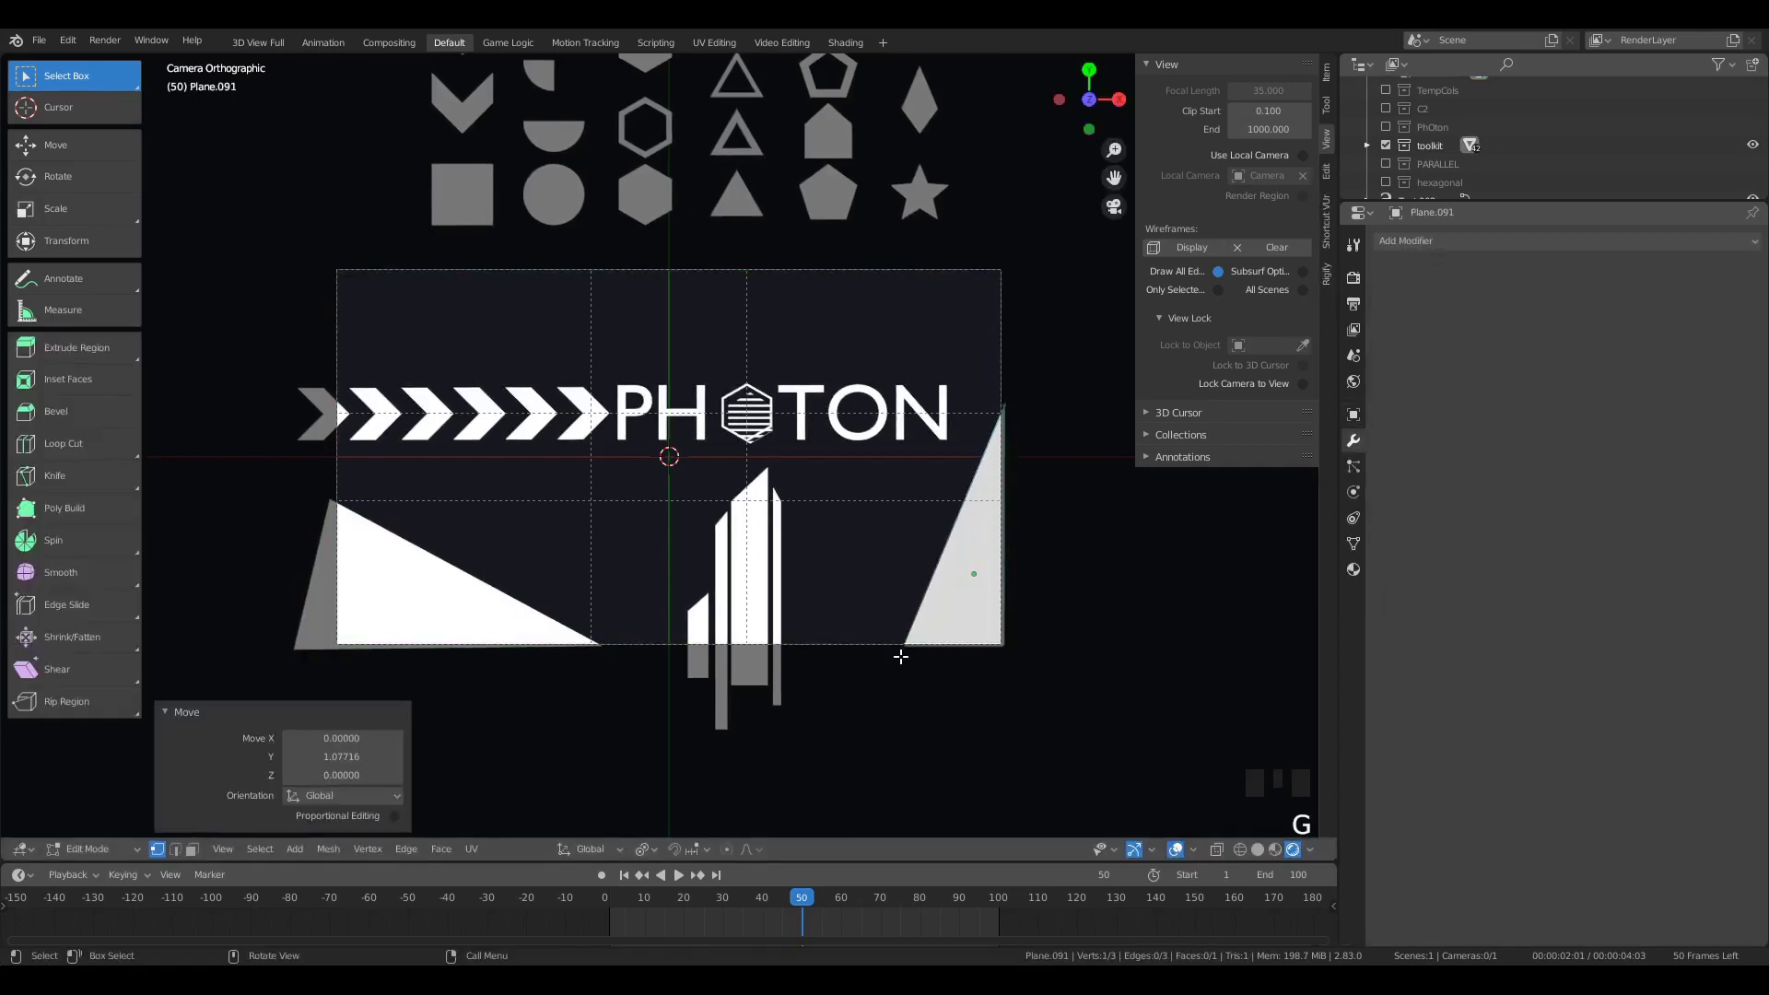
pyautogui.click(901, 656)
pyautogui.press('g')
pyautogui.click(799, 656)
# Step: Shift the whole right triangle slightly down and to the right so its edges overlap the frame's bottom-right corner
pyautogui.press('a')
pyautogui.press('a')
pyautogui.press('a')
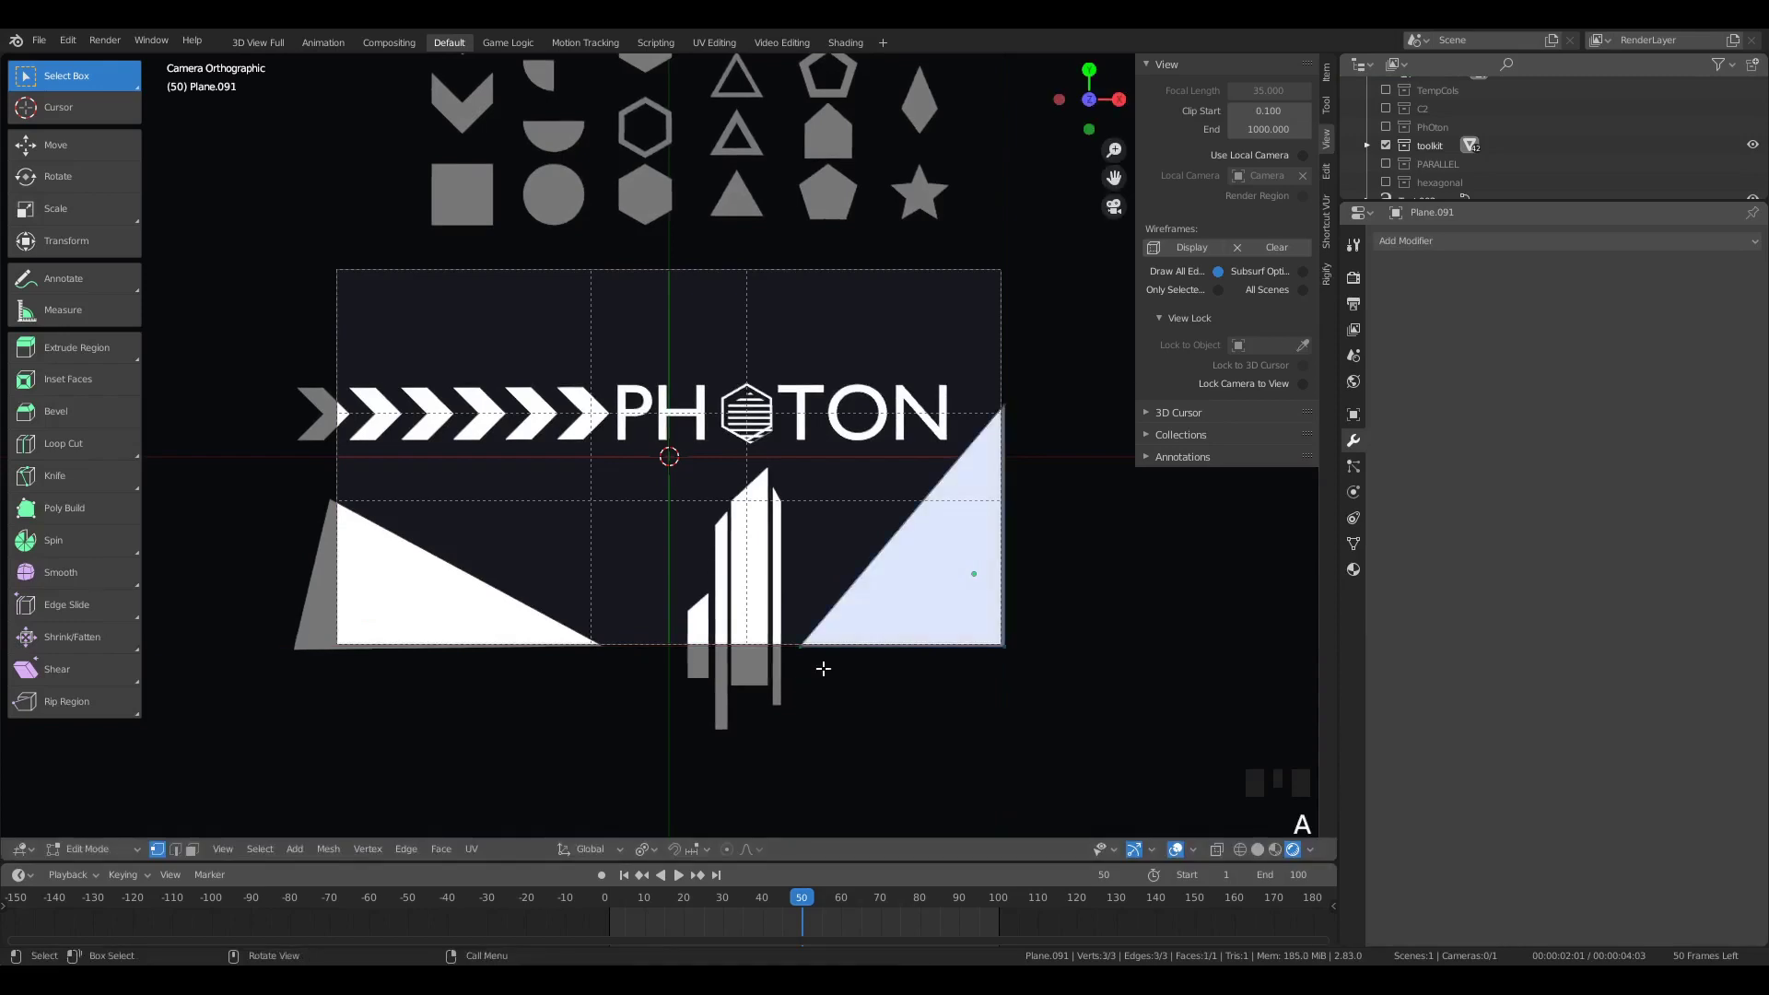
pyautogui.press('Tab')
pyautogui.press('g')
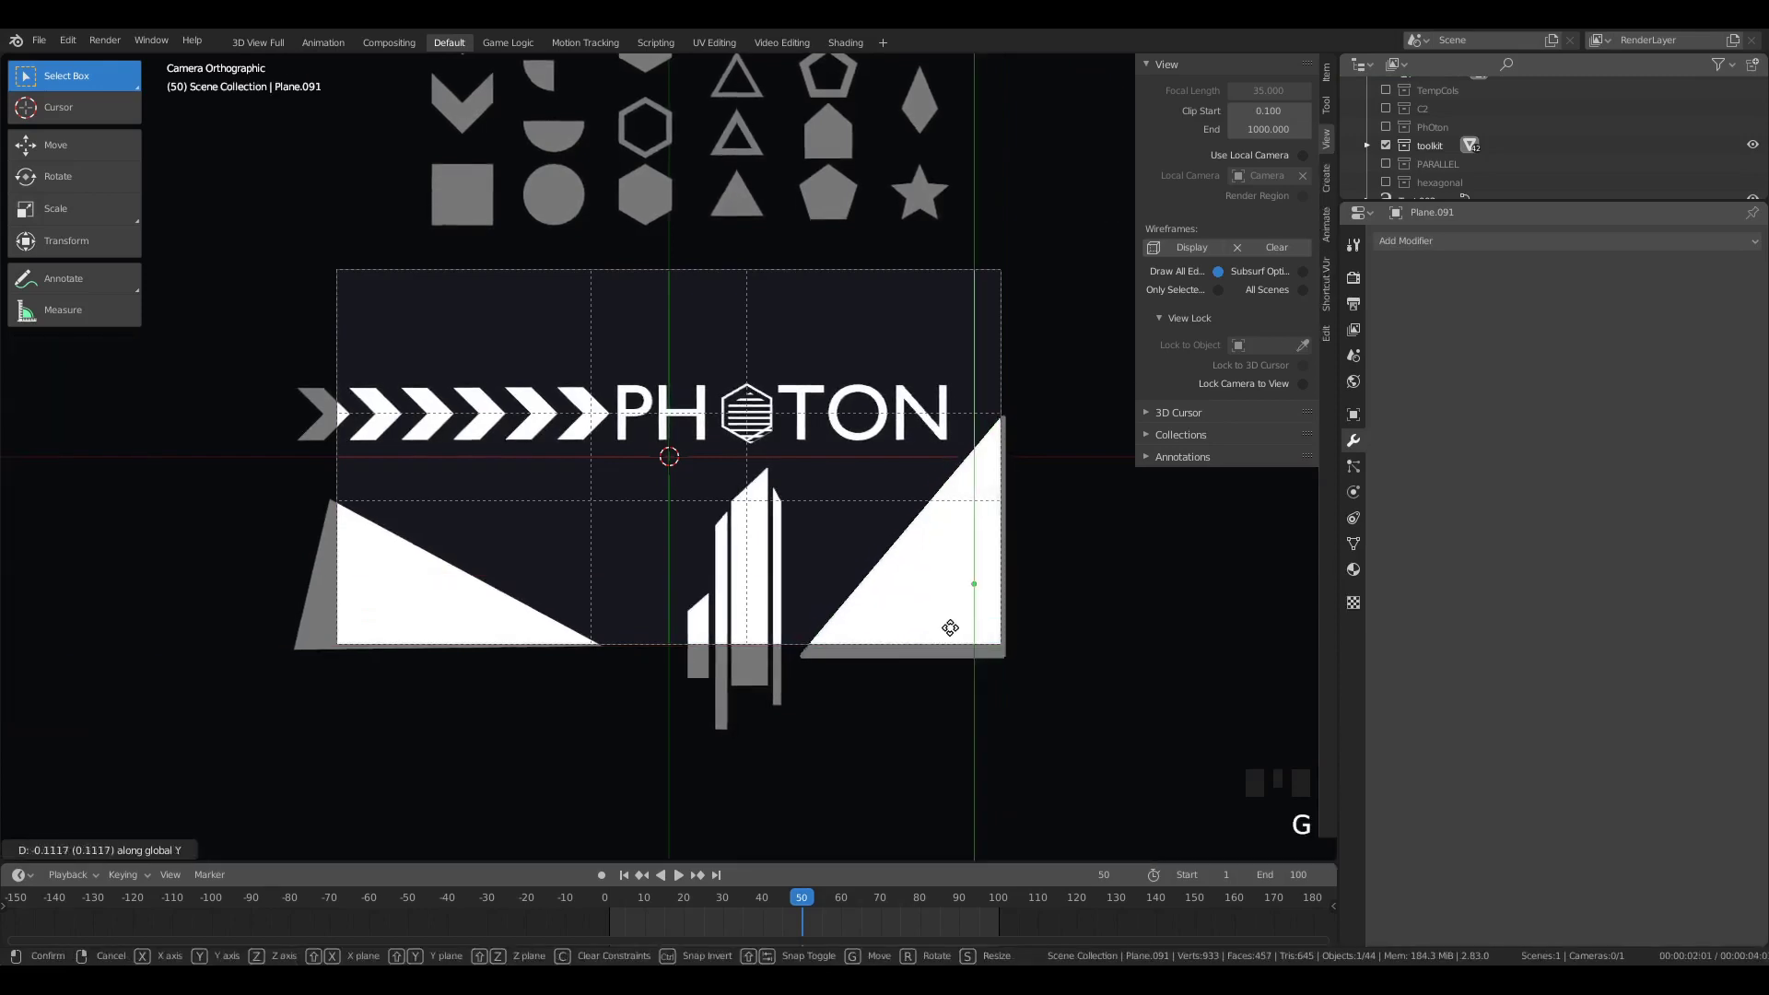
pyautogui.click(954, 633)
pyautogui.press('a')
pyautogui.press('a')
pyautogui.press('a')
pyautogui.click(958, 601)
pyautogui.press('g')
pyautogui.click(963, 600)
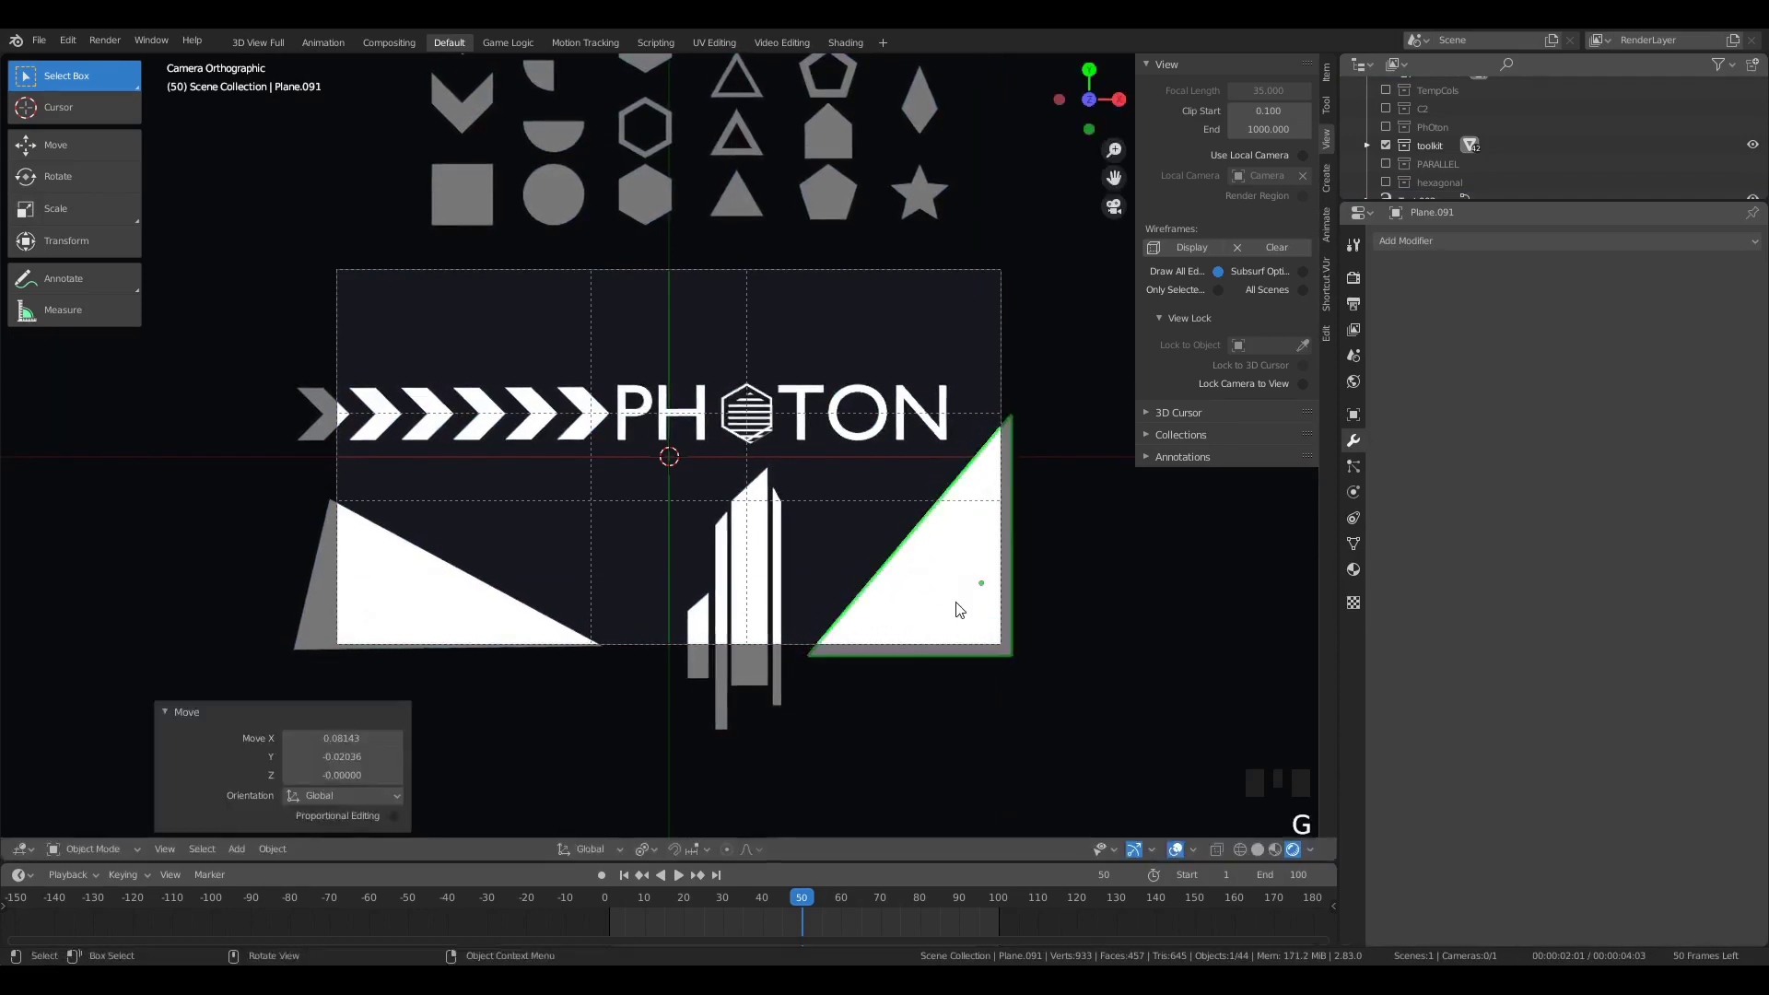
# Step: Deselect all objects and render the current frame to check the composition
pyautogui.press('a')
pyautogui.press('a')
pyautogui.press('a')
pyautogui.press('F12')
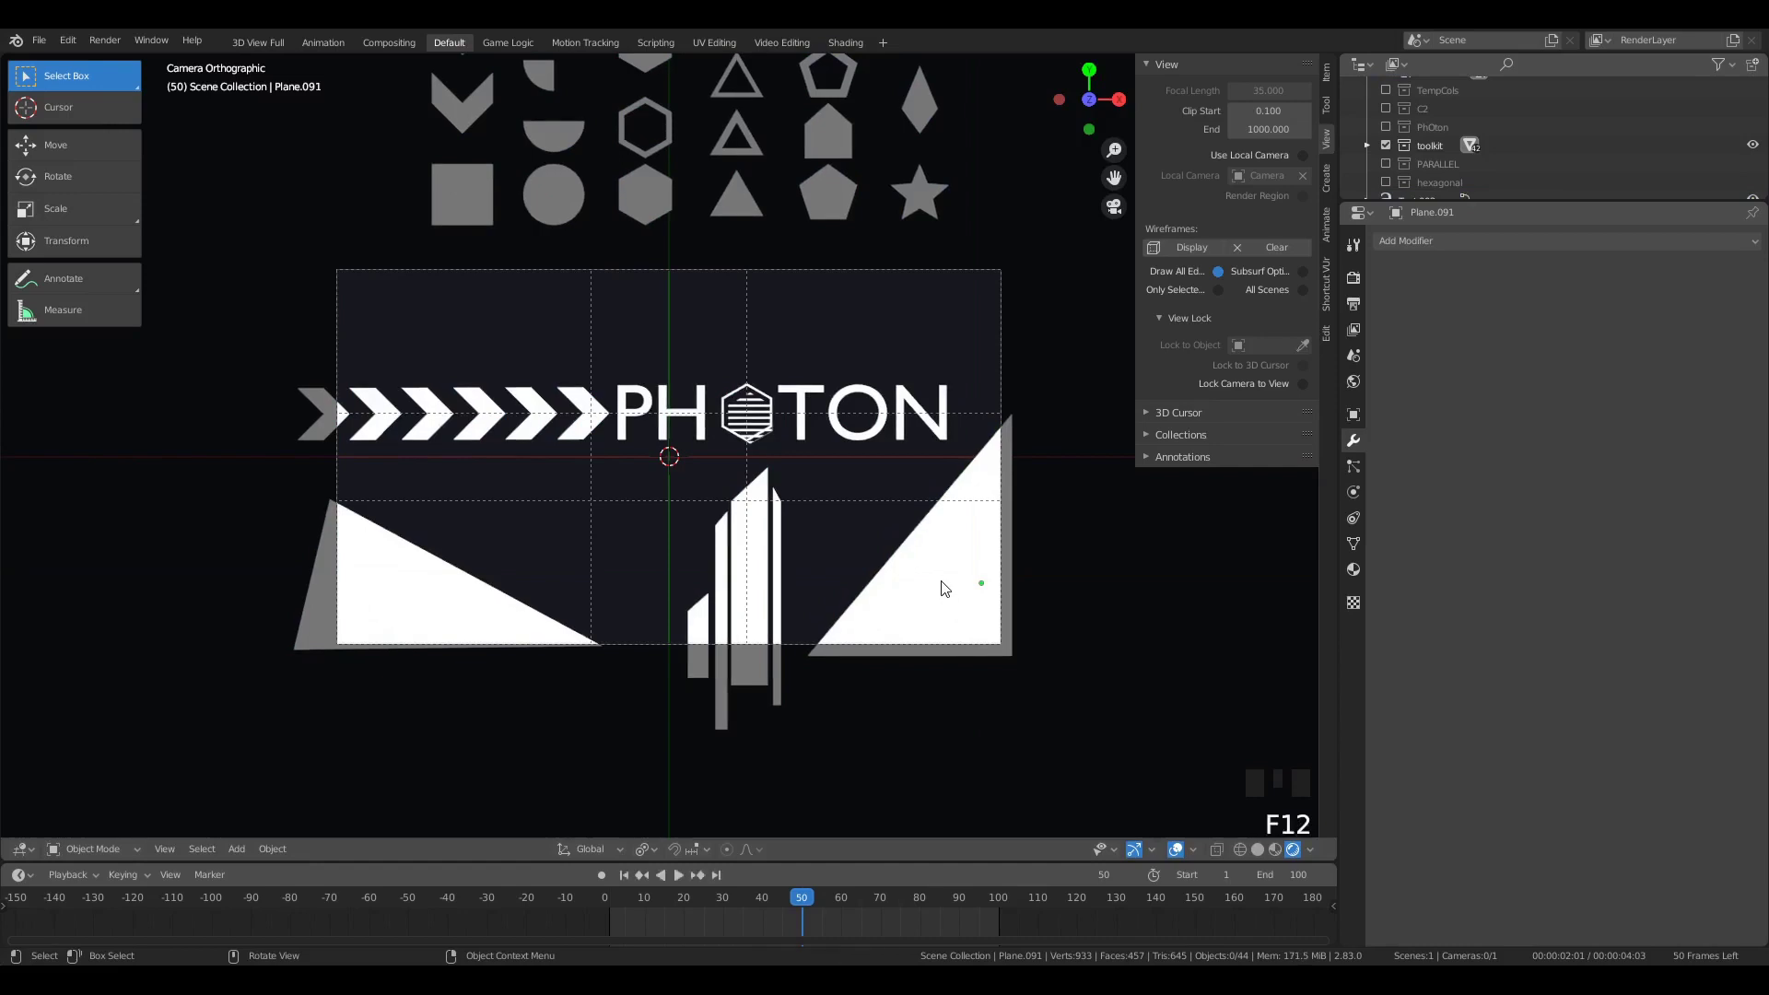
# Step: Change the shared material's emission color to a bright yellow-green, testing pink first, and render the frame
pyautogui.click(476, 560)
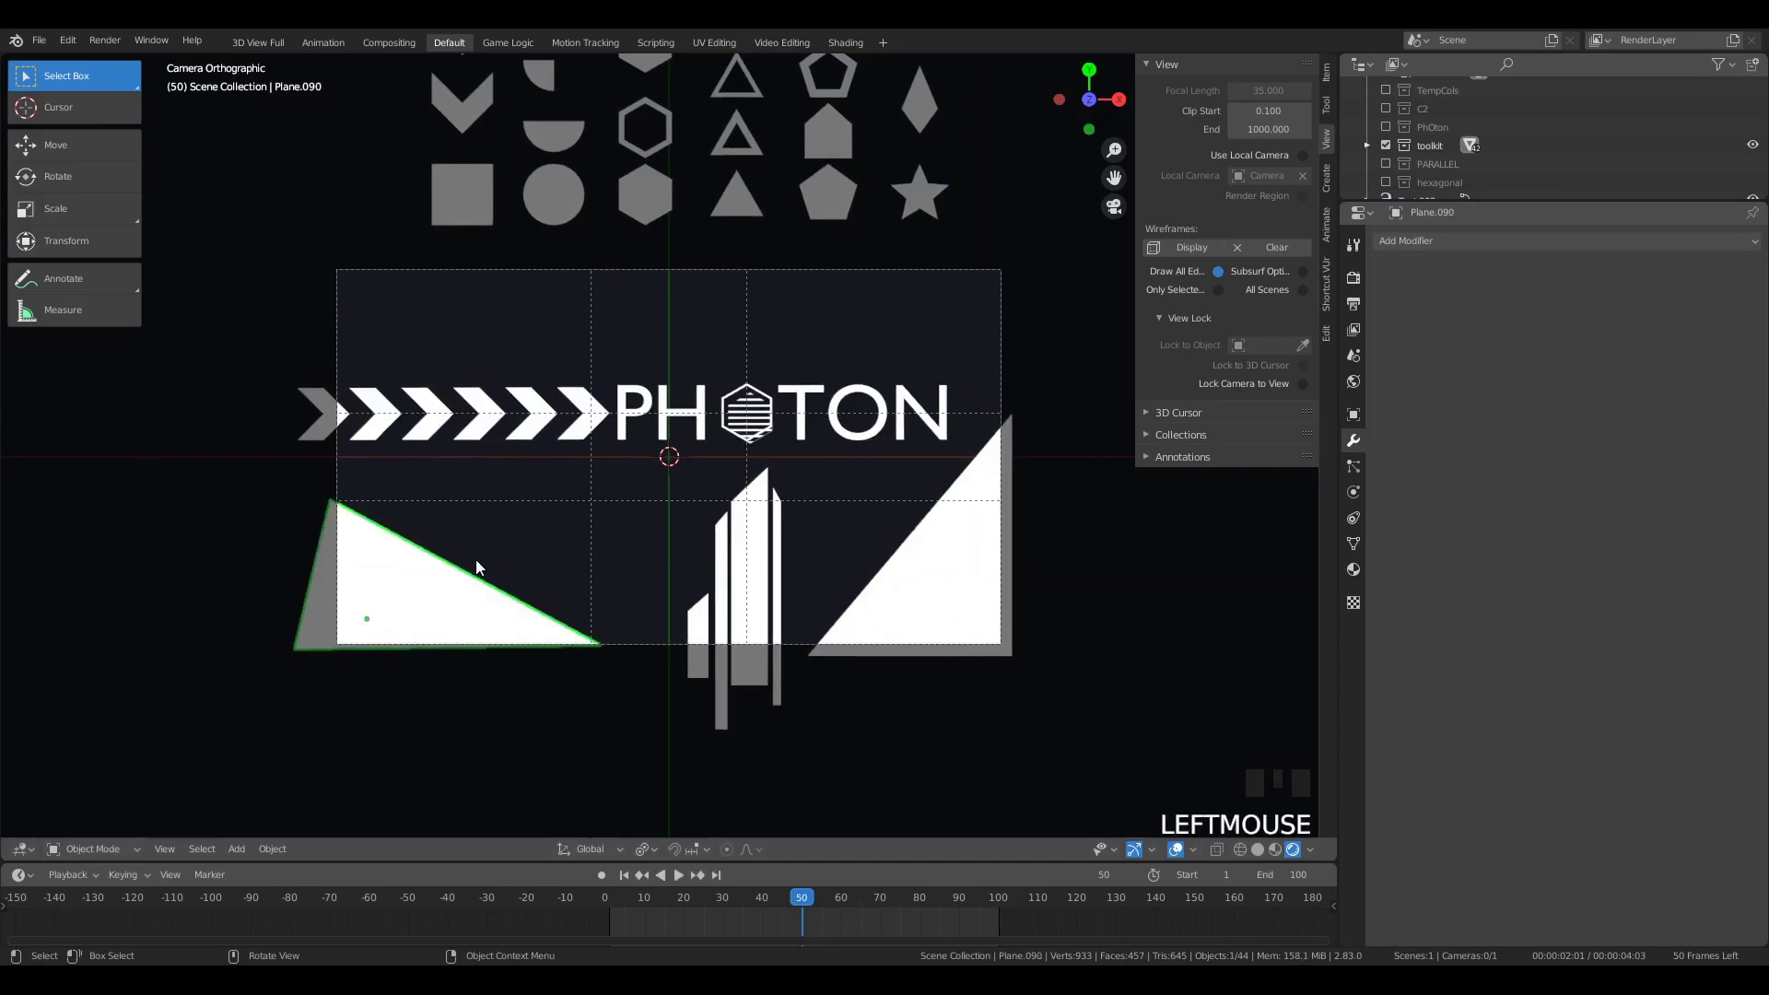
pyautogui.scroll(-1, 561, 455)
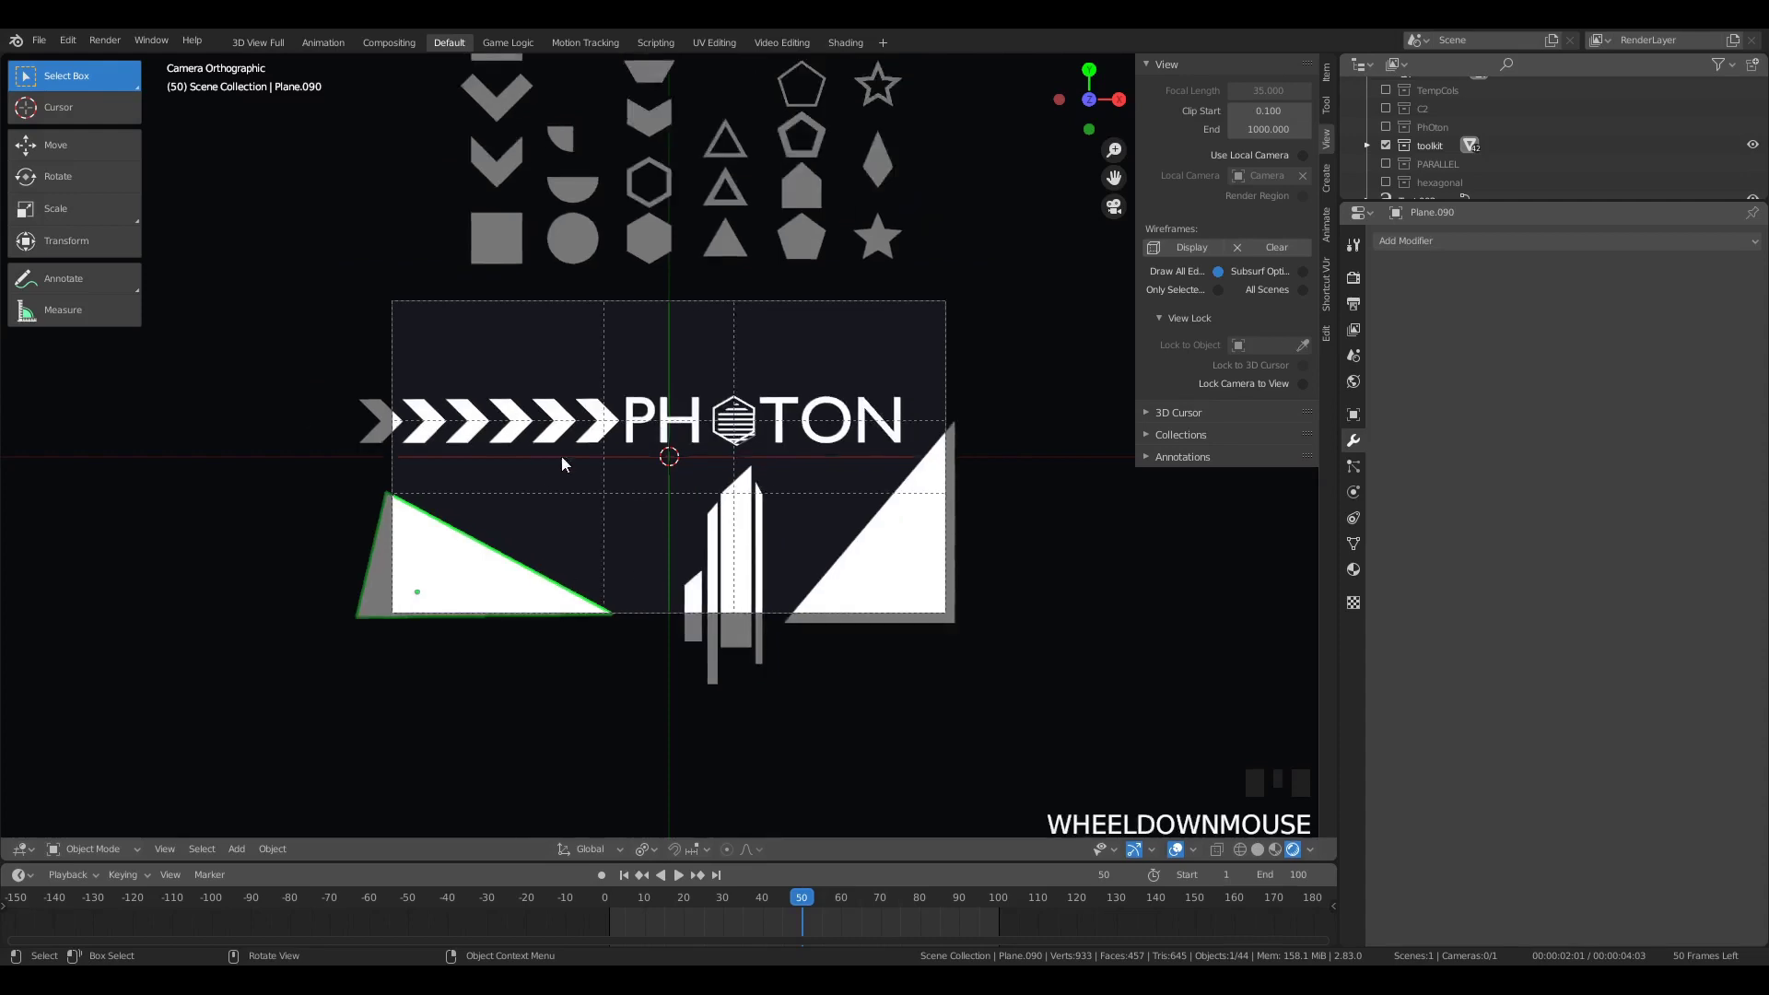
pyautogui.scroll(2, 821, 578)
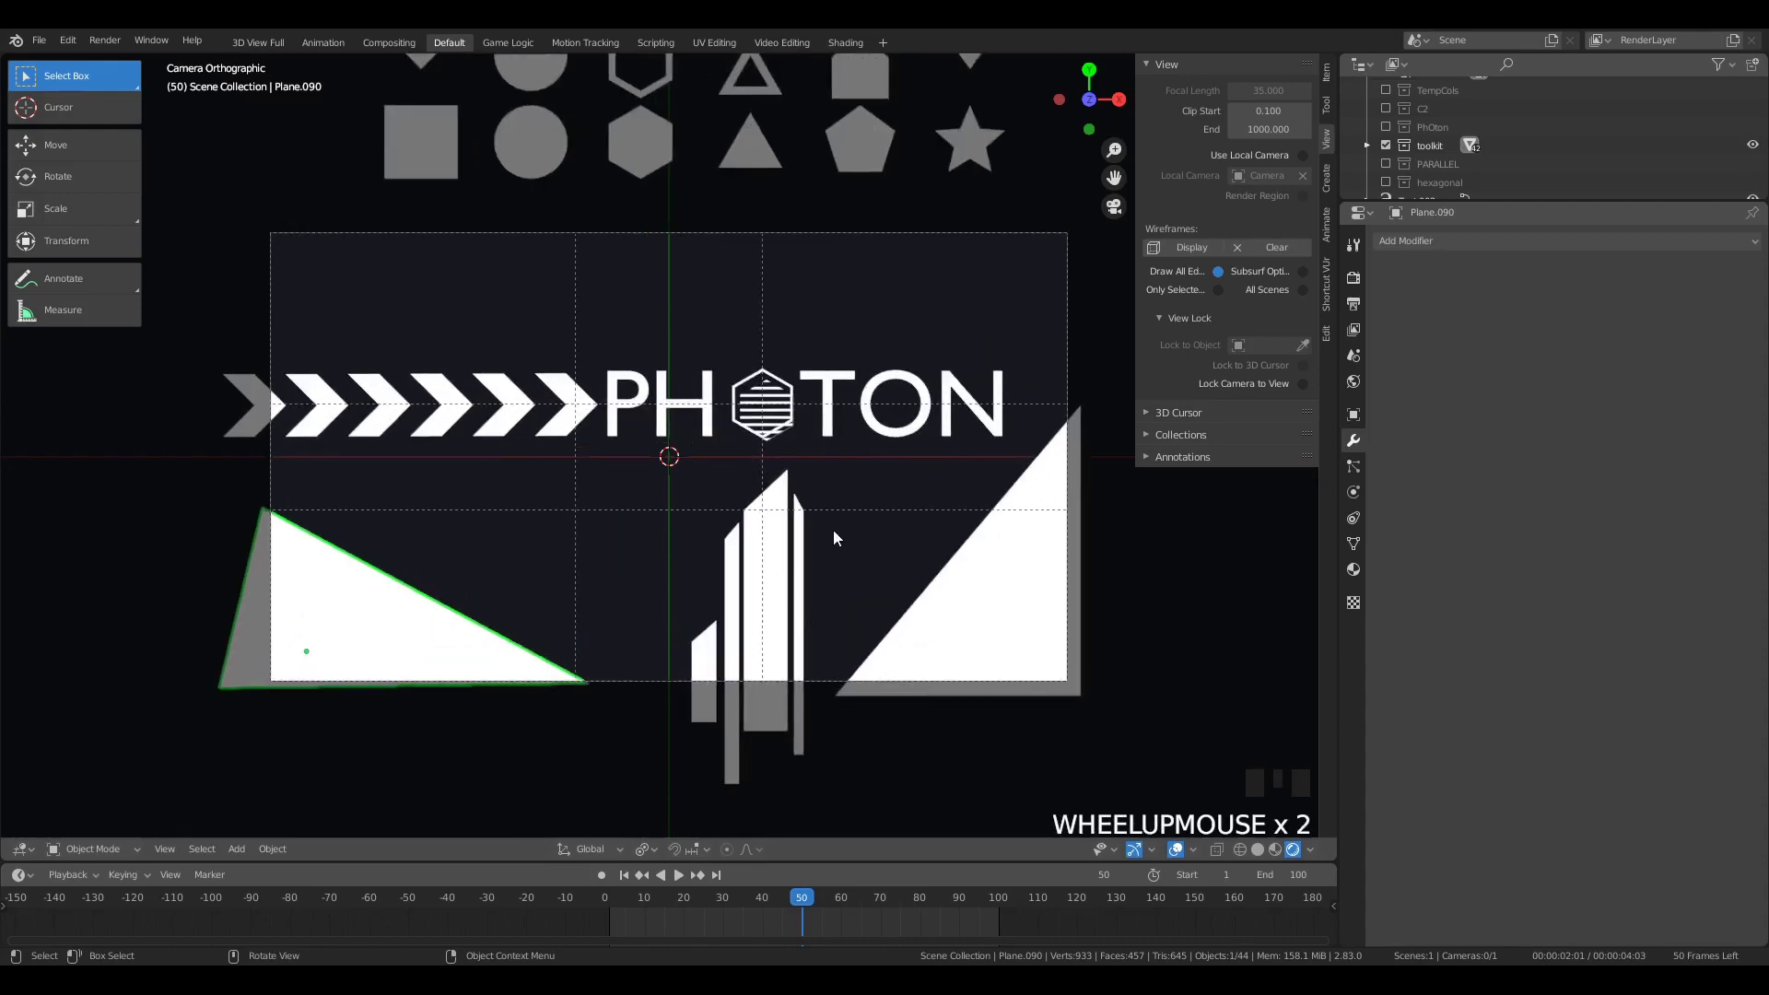
pyautogui.scroll(-1, 866, 466)
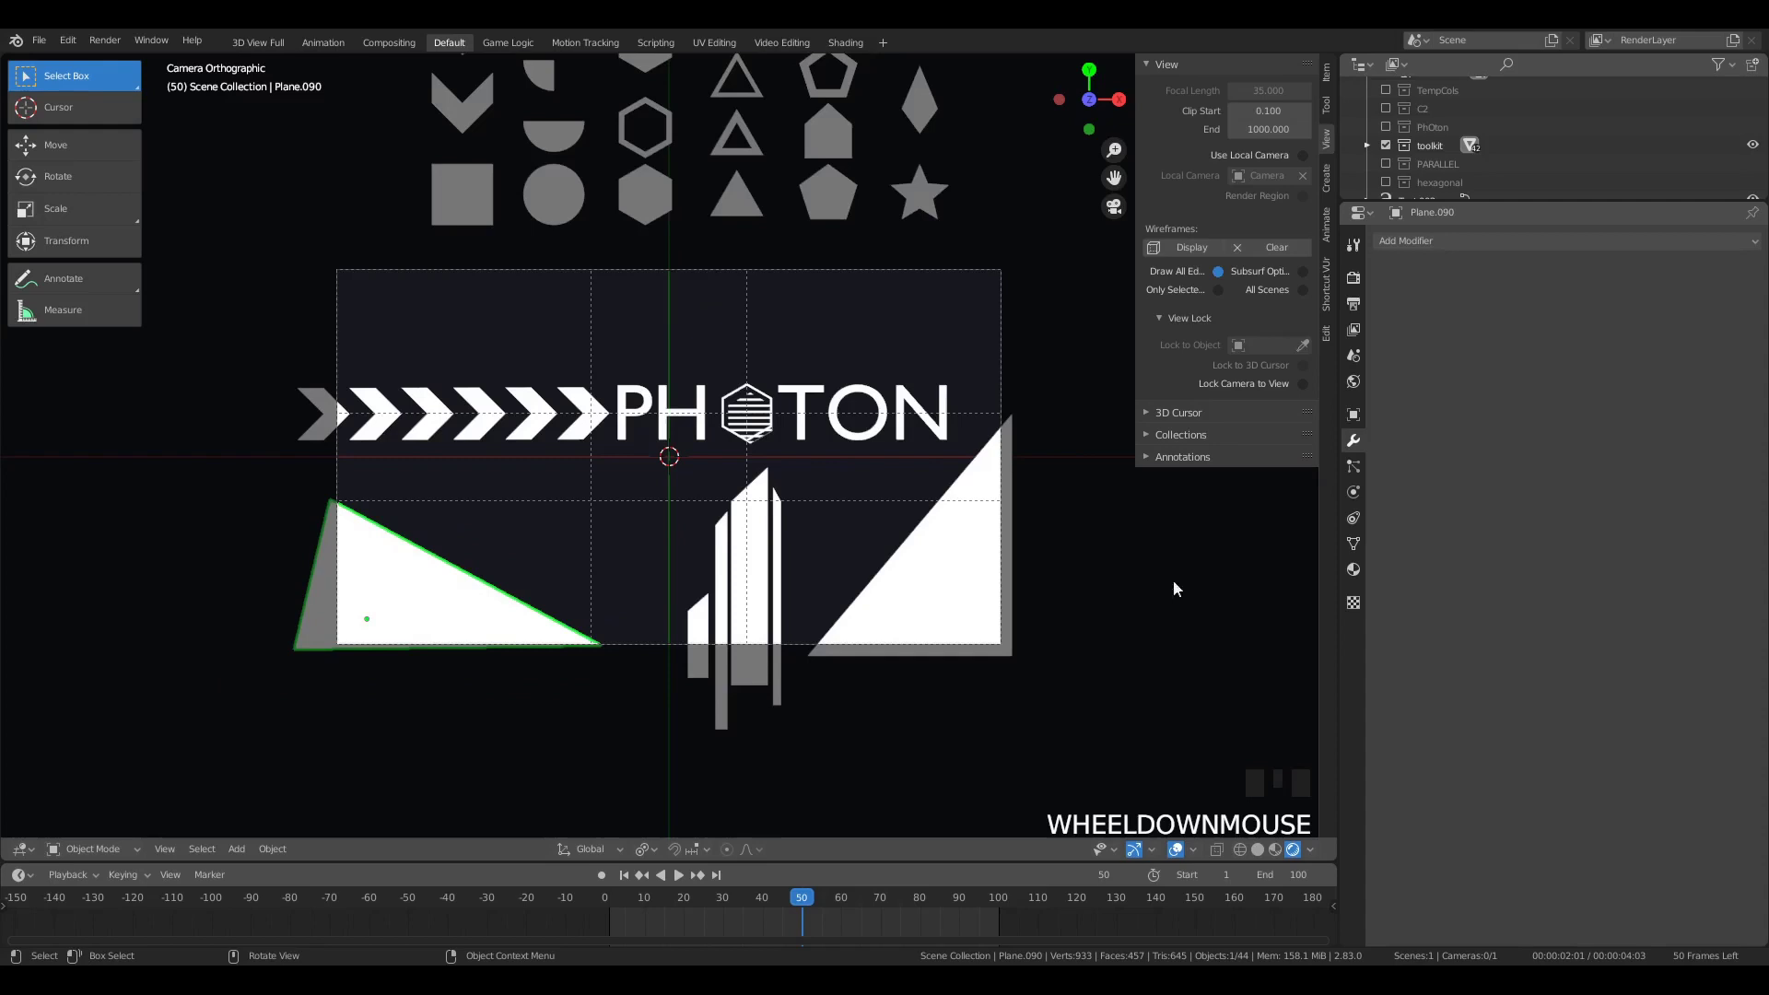
pyautogui.click(1353, 568)
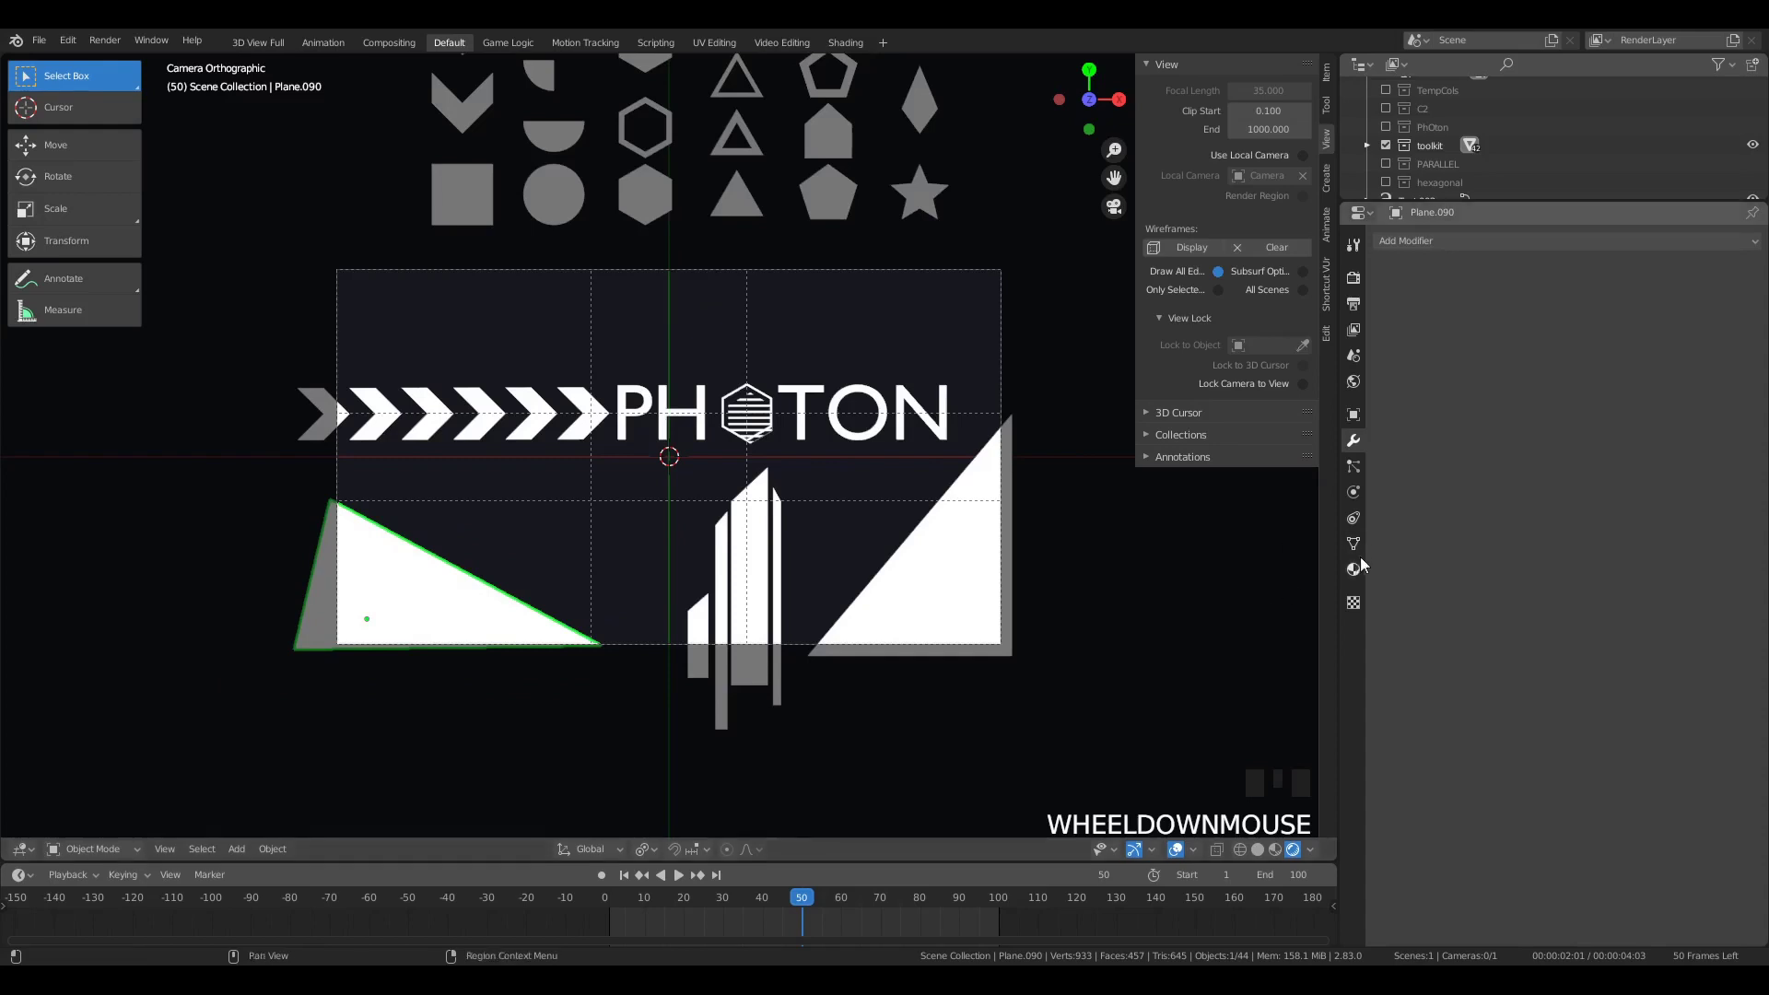
pyautogui.click(1626, 634)
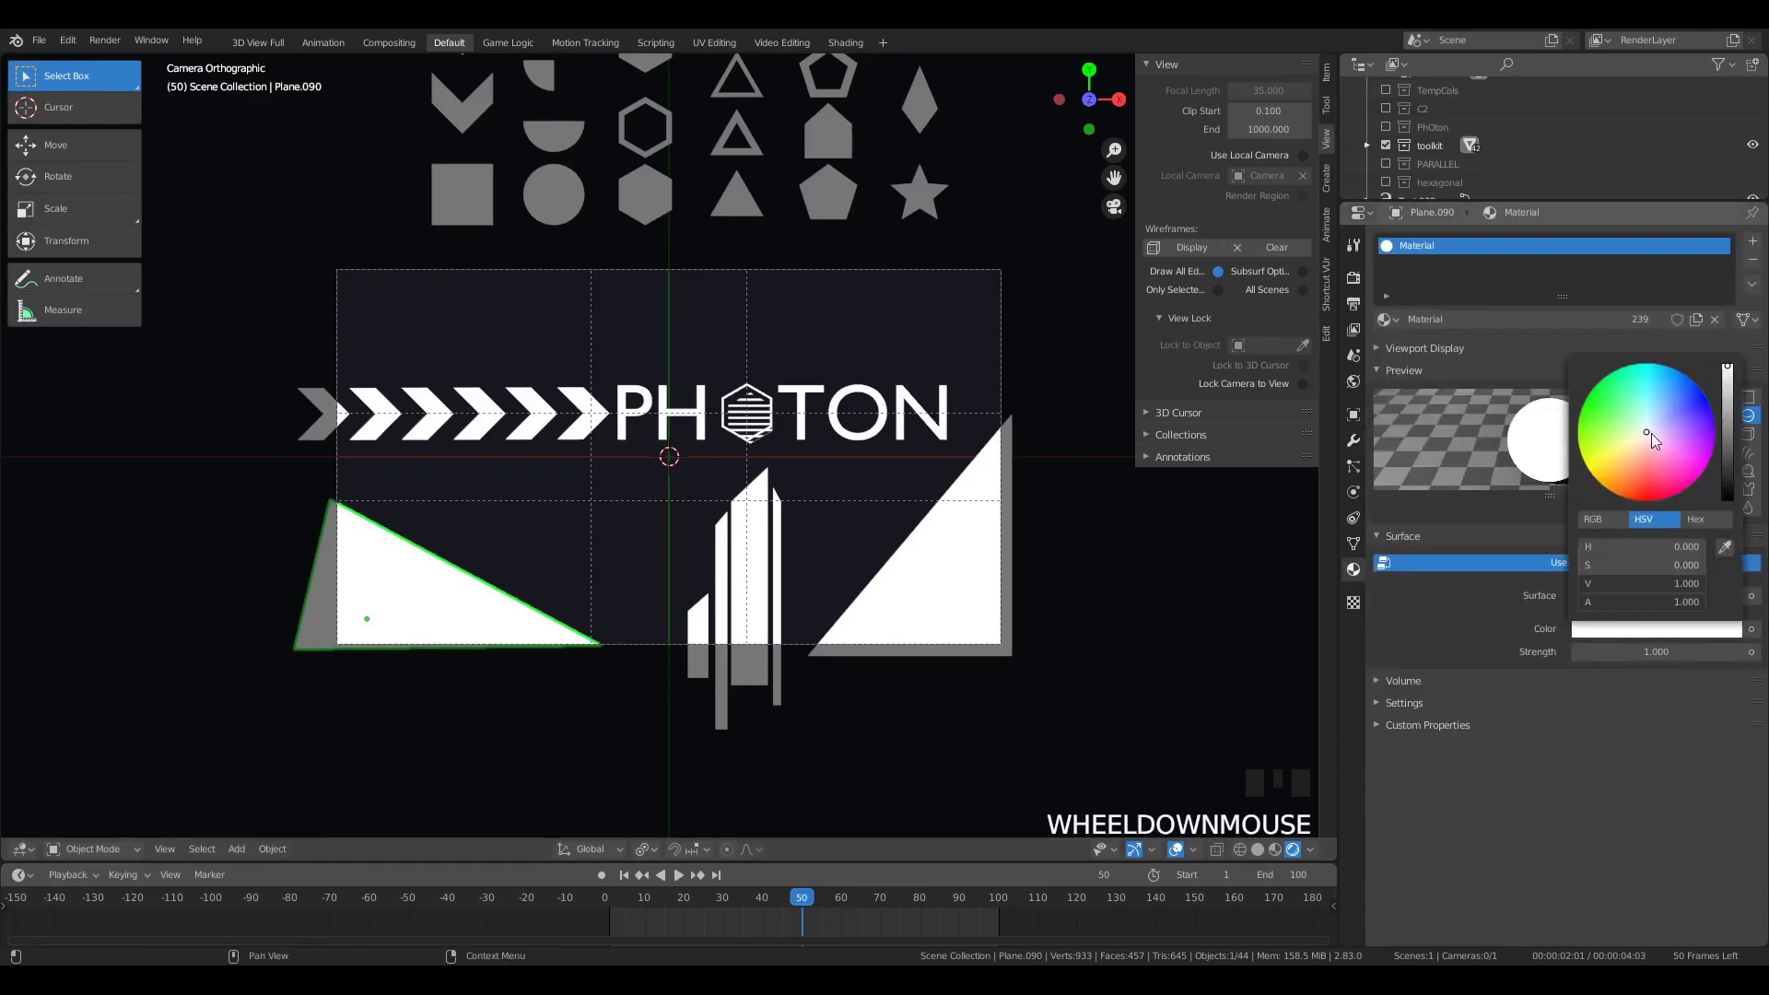
pyautogui.click(1622, 458)
pyautogui.moveTo(1622, 457)
pyautogui.mouseDown()
pyautogui.moveTo(1645, 500)
pyautogui.moveTo(1694, 481)
pyautogui.moveTo(1711, 447)
pyautogui.moveTo(1677, 494)
pyautogui.mouseUp()
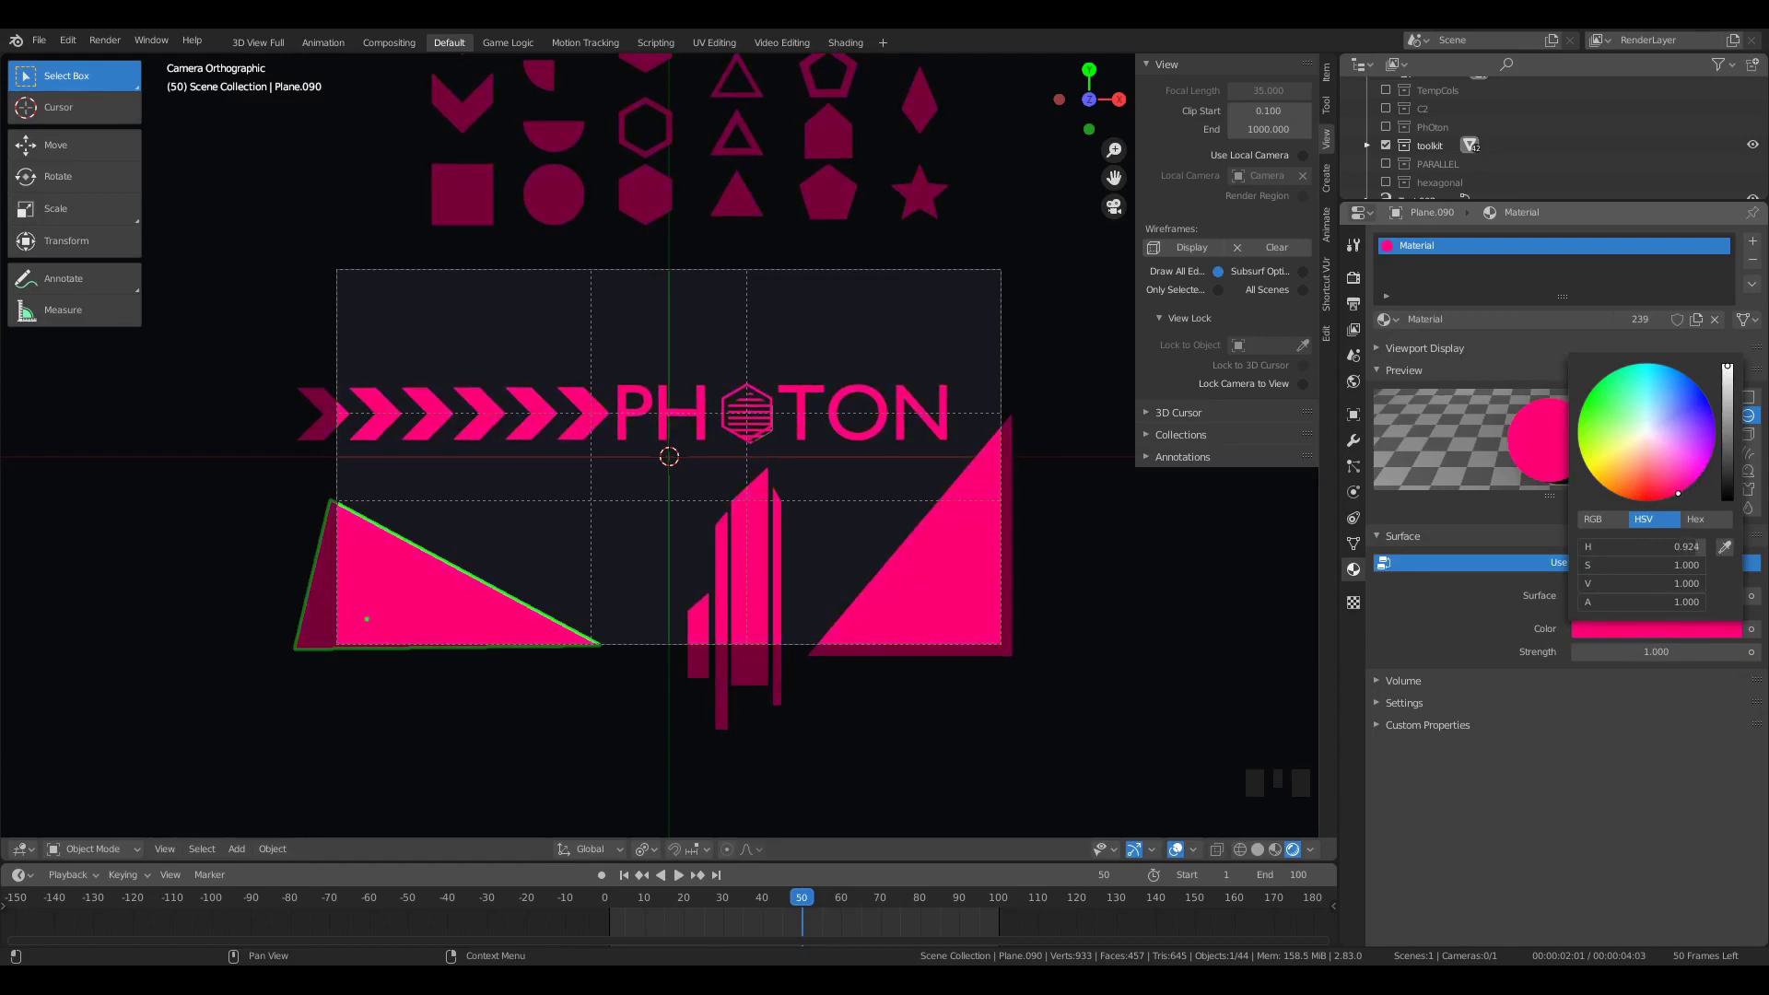
pyautogui.moveTo(1677, 494)
pyautogui.mouseDown()
pyautogui.moveTo(1577, 426)
pyautogui.moveTo(1579, 450)
pyautogui.mouseUp()
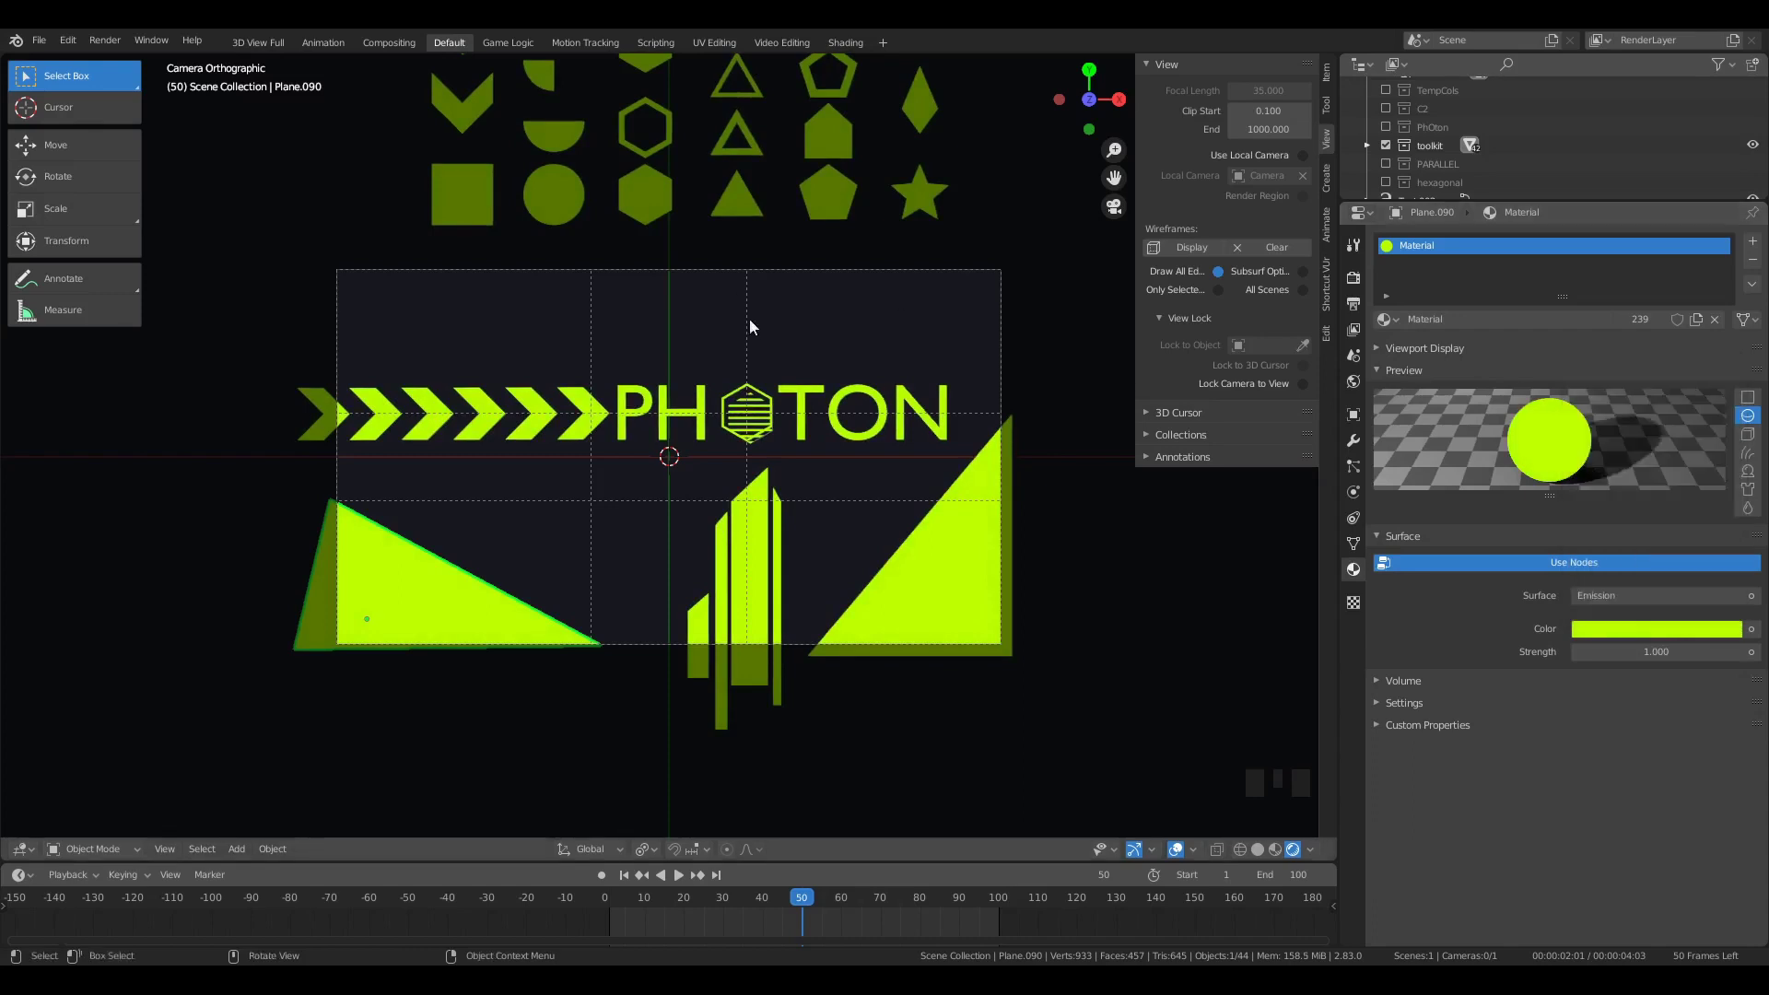
pyautogui.press('a')
pyautogui.press('F12')
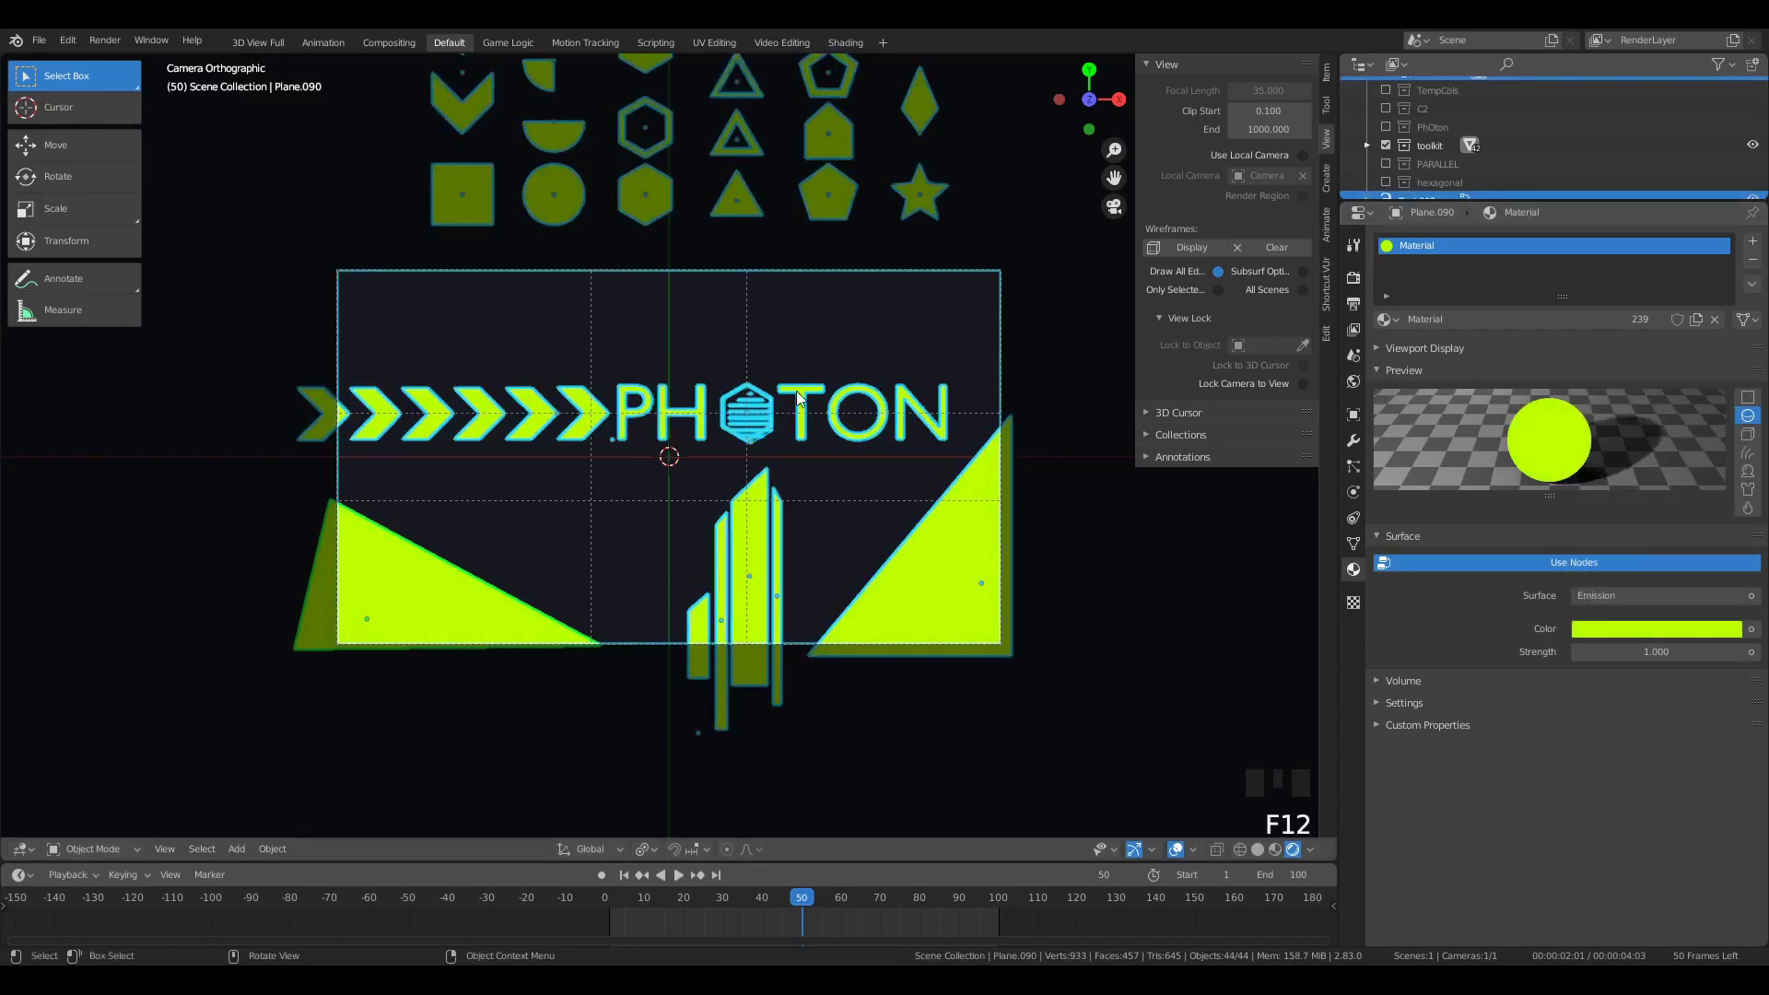
# Step: Duplicate the stack of horizontal stripes over the frame's right side and rotate the copy by about -23.1°
pyautogui.scroll(-5, 824, 359)
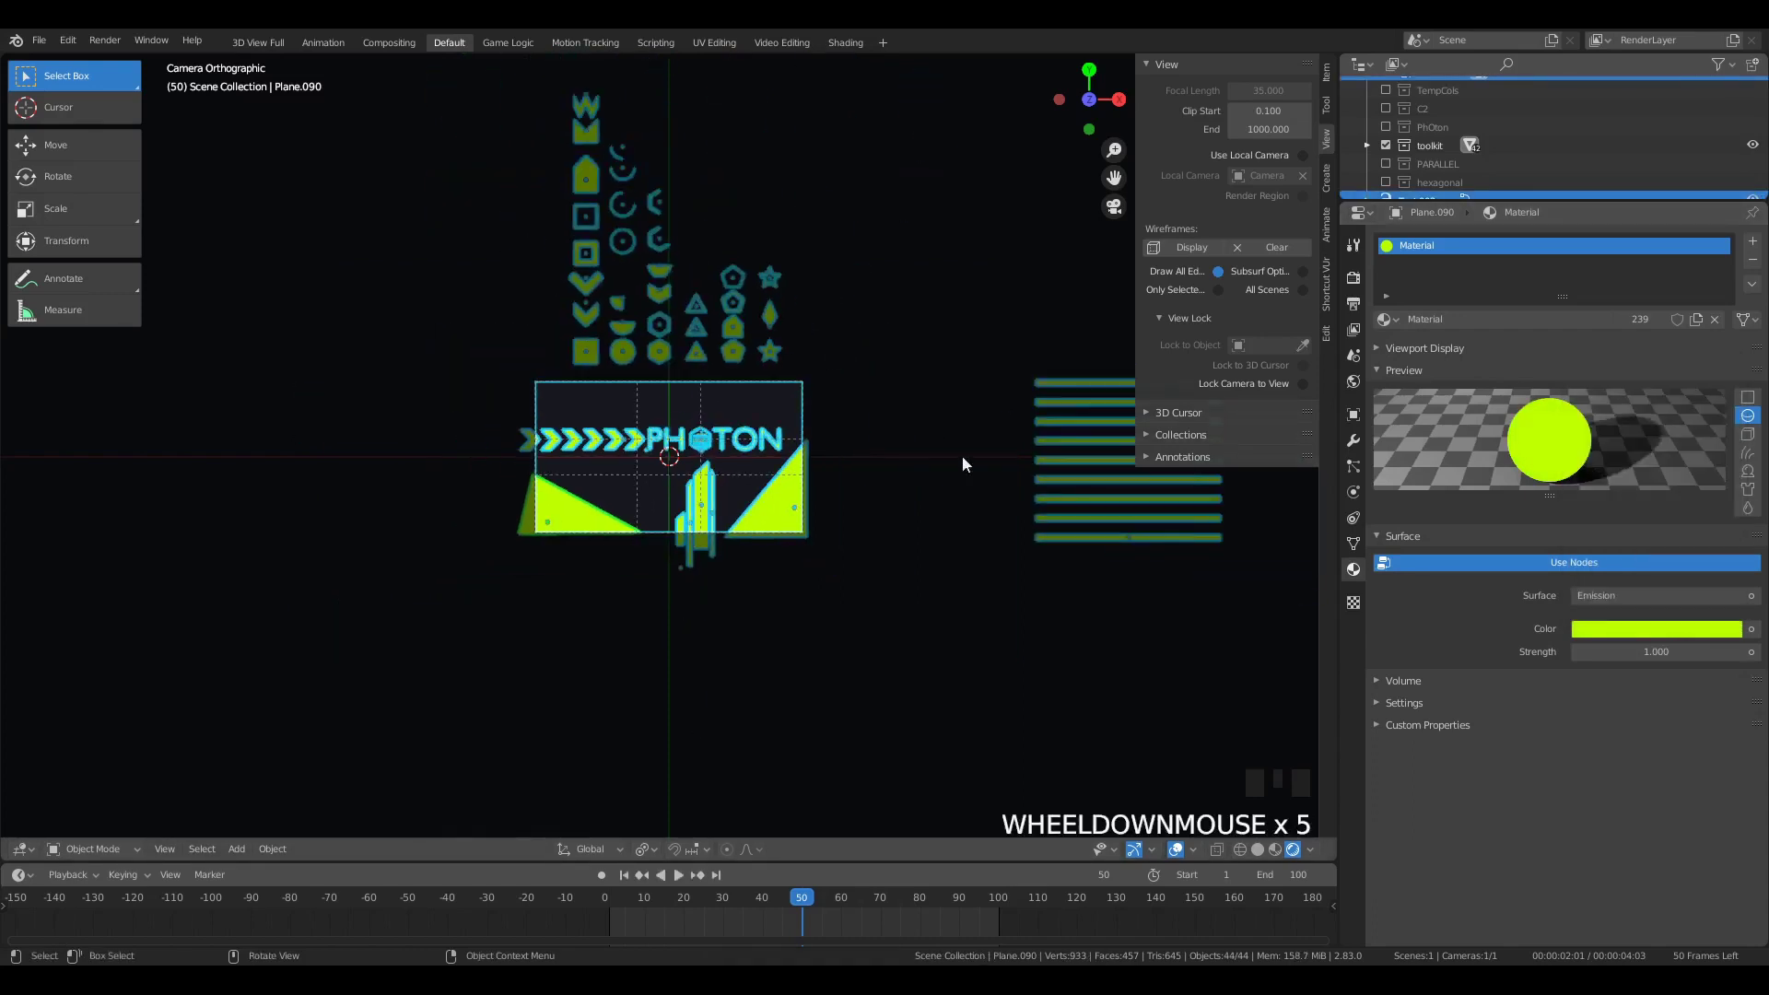
pyautogui.click(1103, 505)
pyautogui.hotkey('shift', 'd')
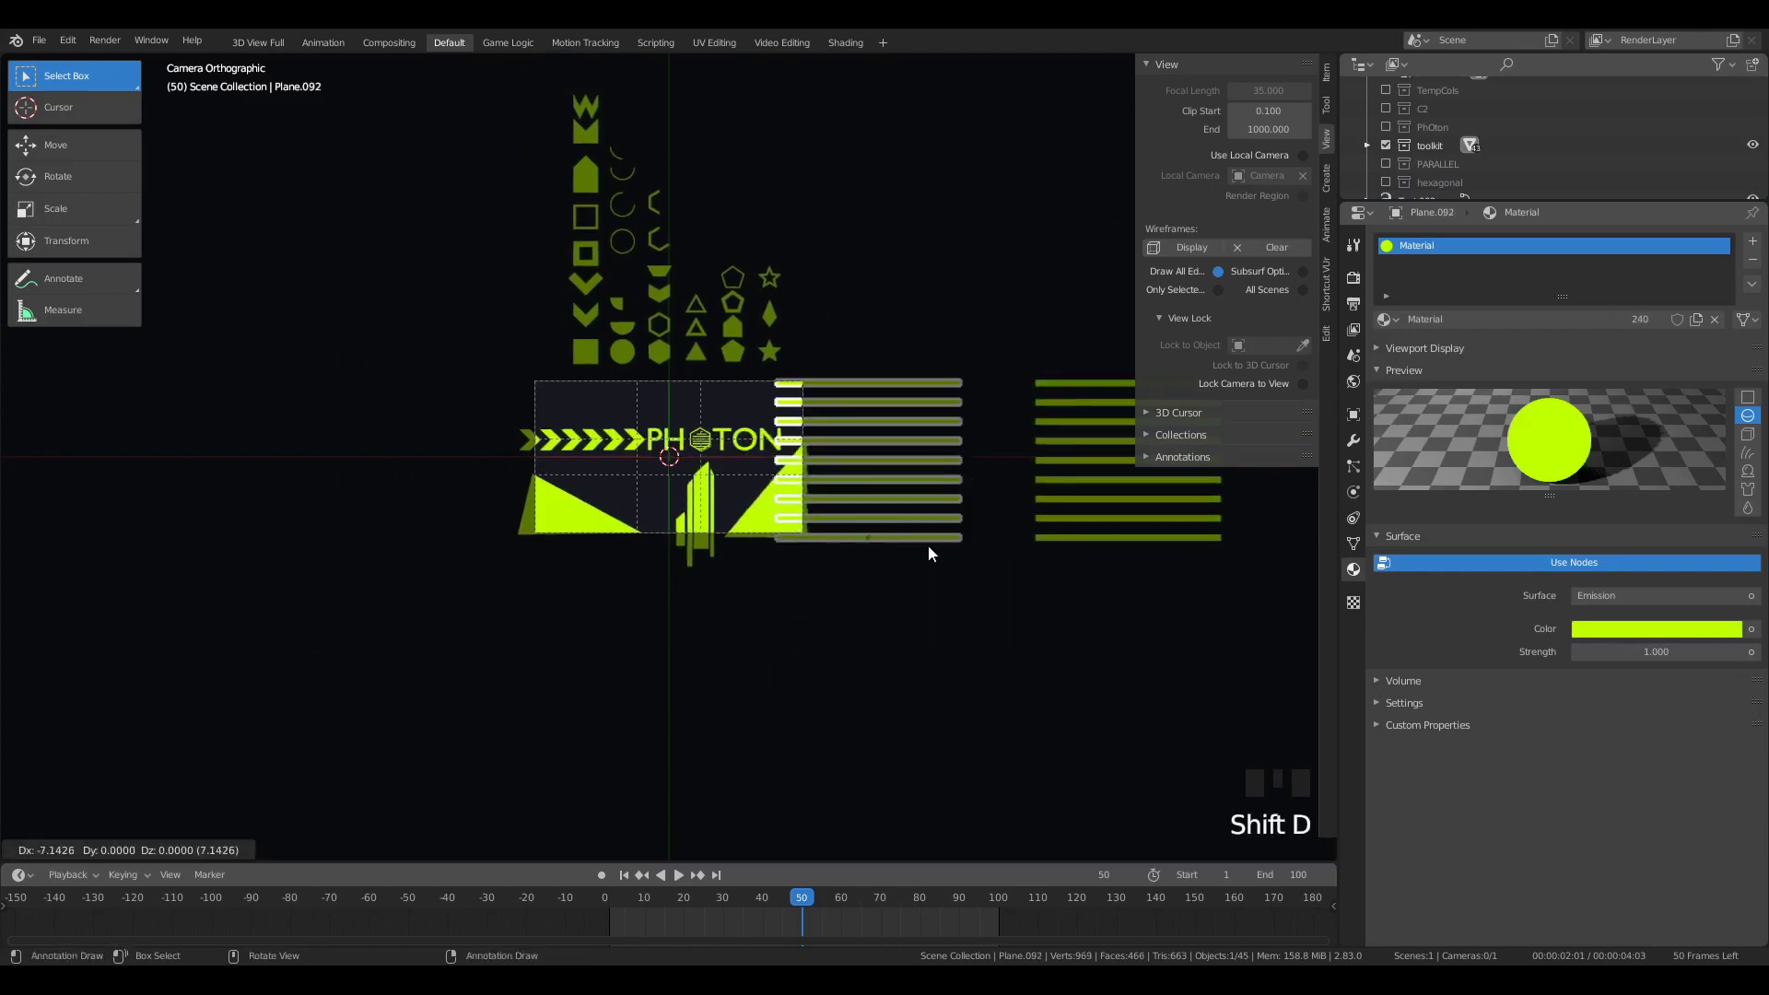
pyautogui.click(931, 552)
pyautogui.press('r')
pyautogui.click(989, 558)
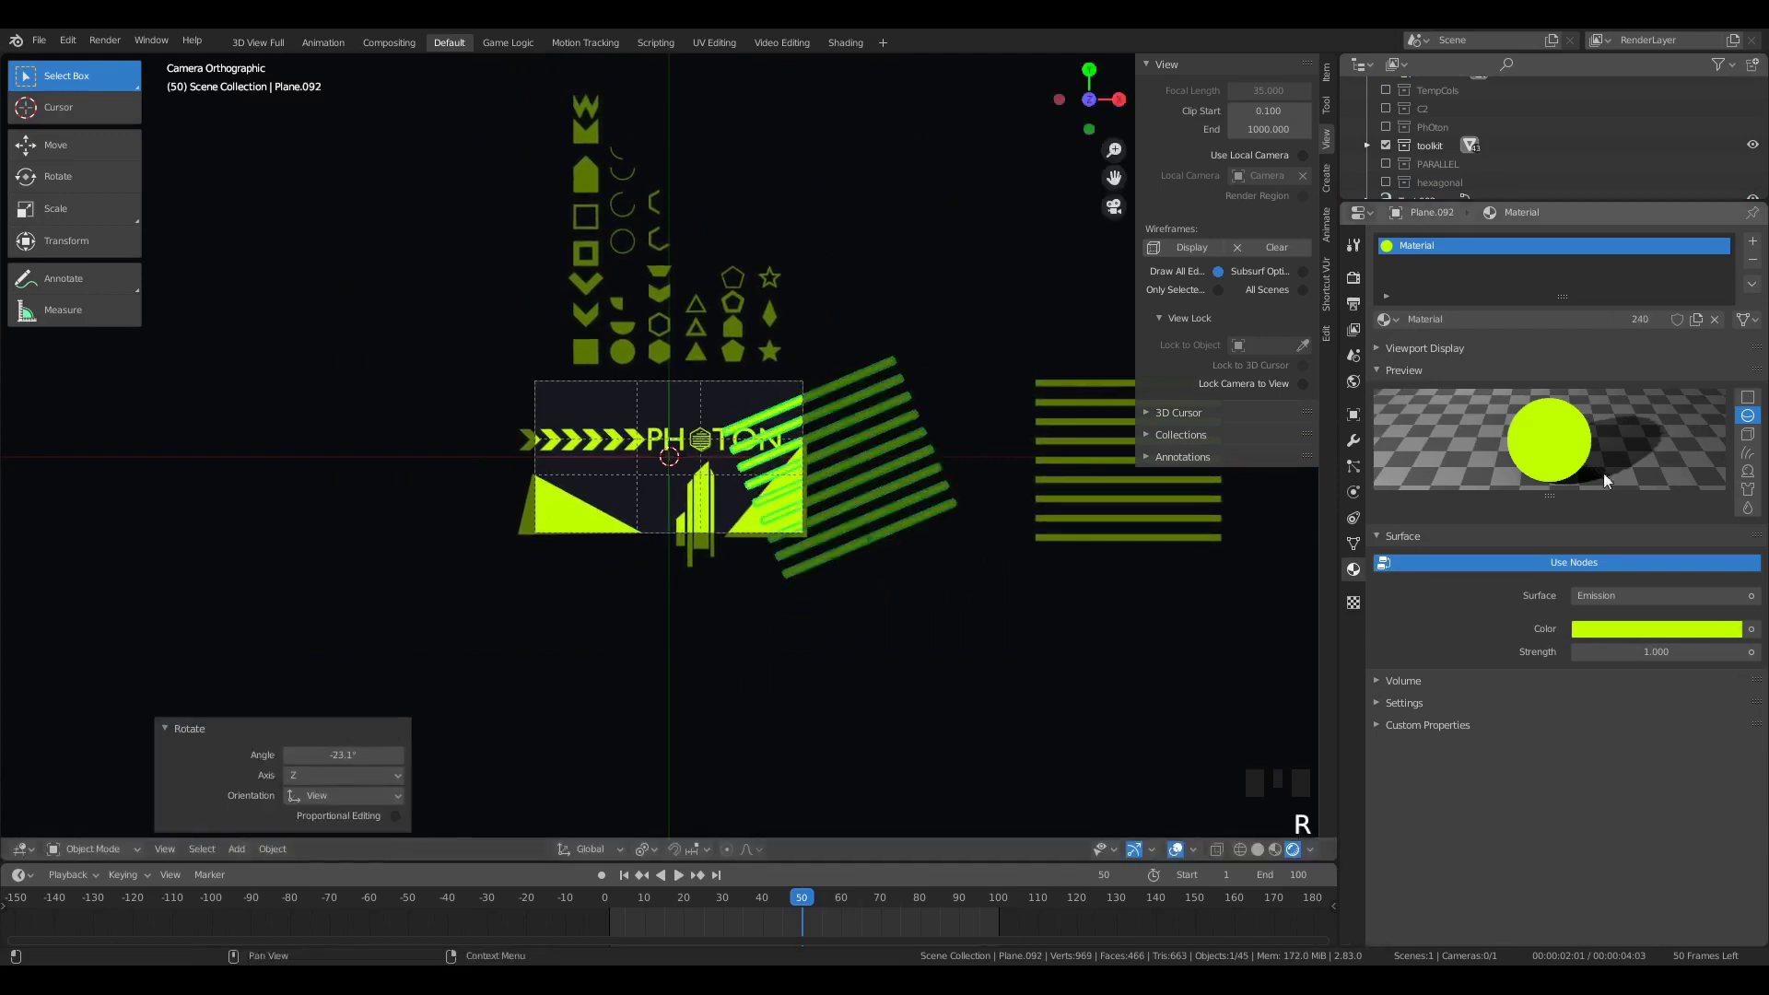
# Step: Set the copied stripes' Array modifier to a relative Y offset of 1.9 and a count of 24
pyautogui.click(1355, 442)
pyautogui.moveTo(1663, 450); pyautogui.dragTo(1573, 451)
pyautogui.moveTo(1658, 383); pyautogui.dragTo(1741, 383)
# Step: Stretch the diagonal stripes along their local X axis and move them until they cover the whole camera frame
pyautogui.press('s')
pyautogui.press('x')
pyautogui.press('x')
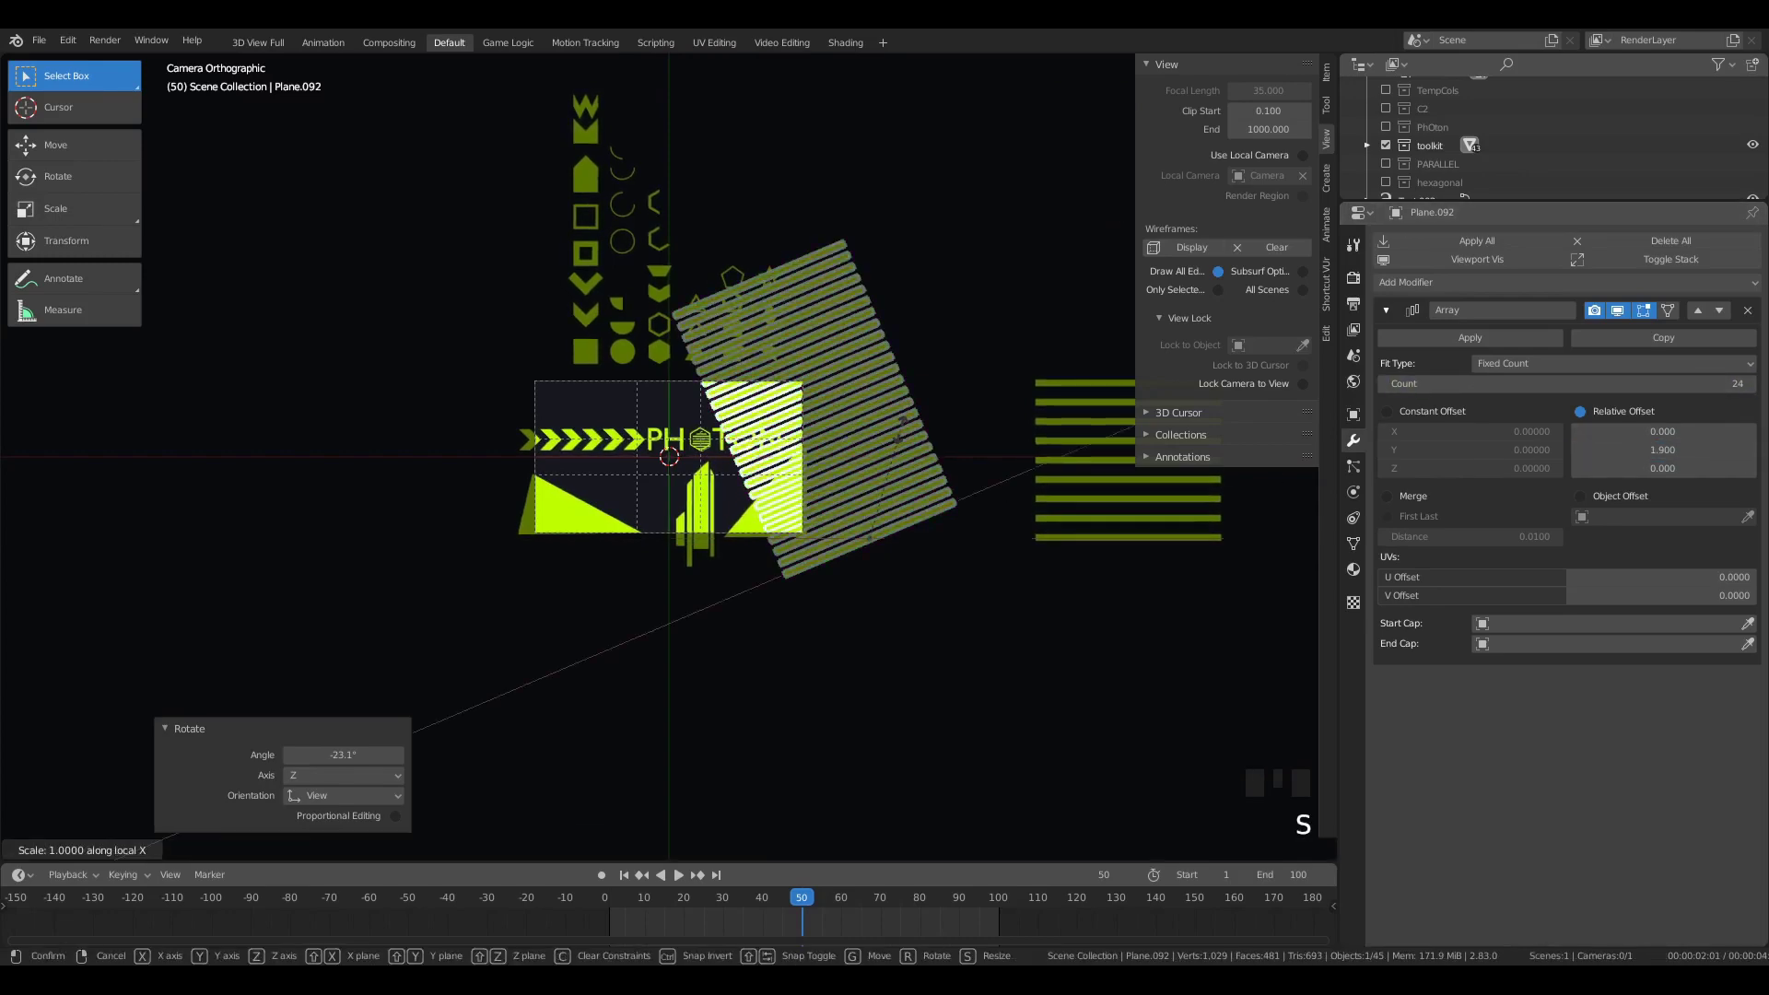
pyautogui.click(31, 374)
pyautogui.press('g')
pyautogui.click(1198, 447)
pyautogui.press('s')
pyautogui.press('x')
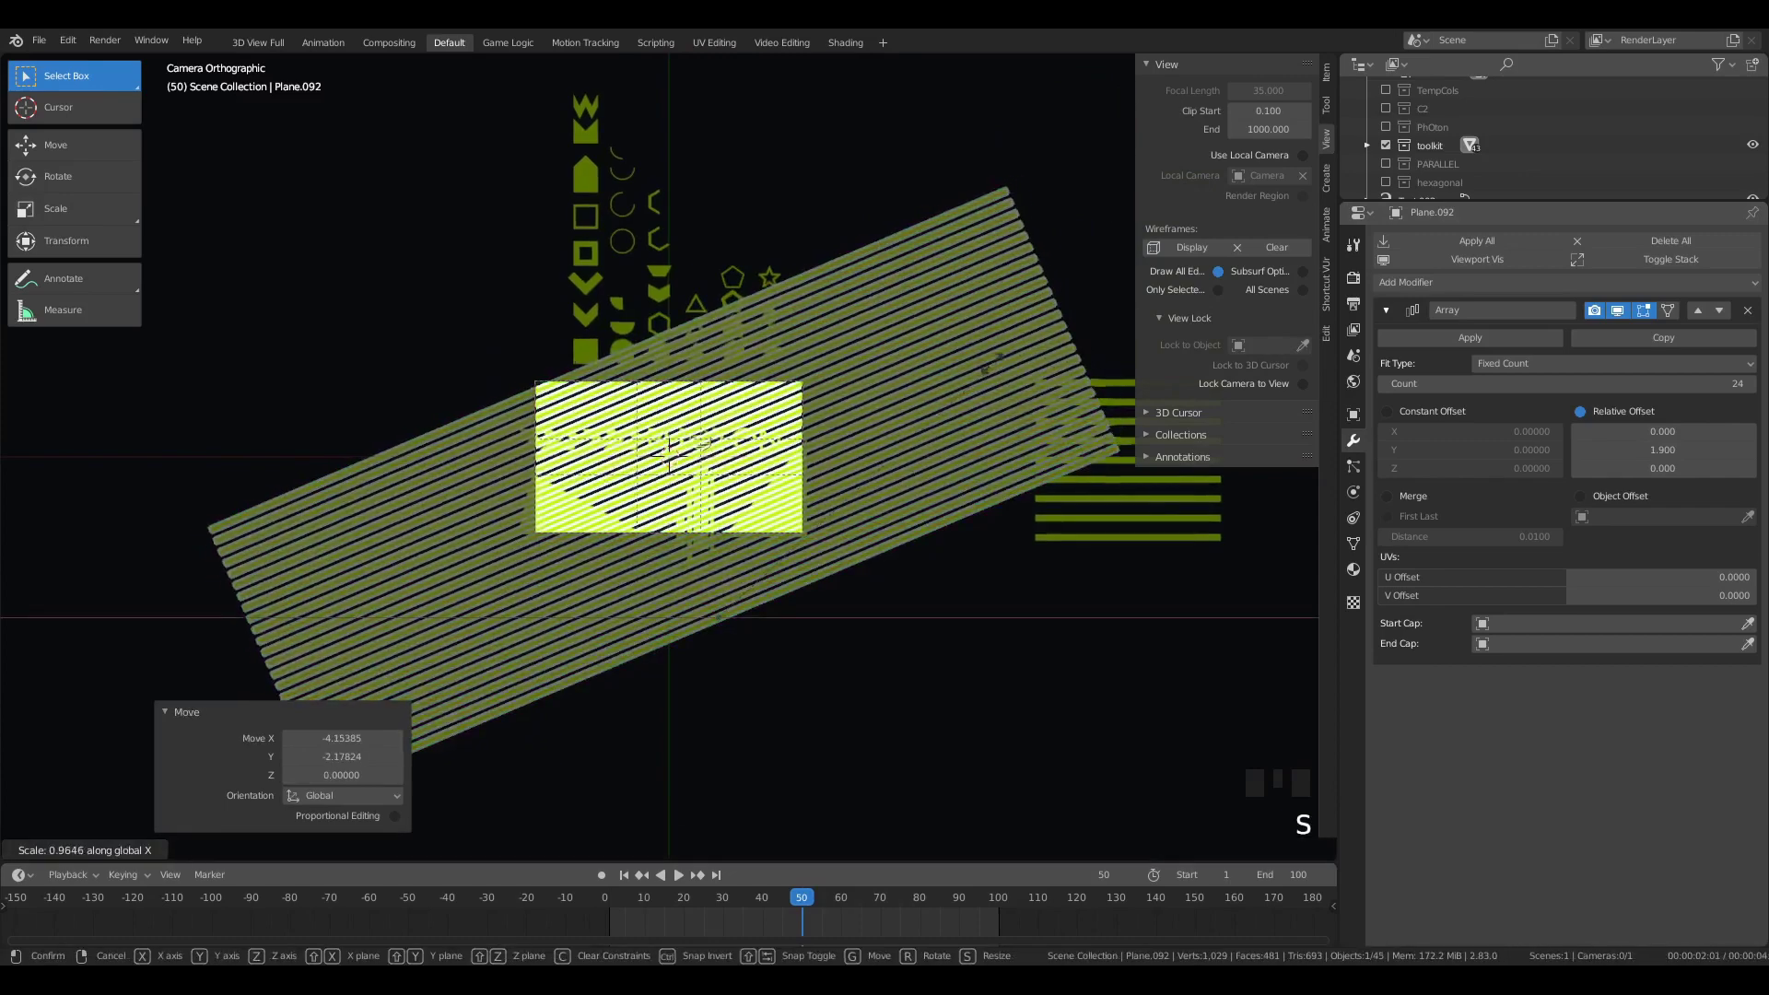
pyautogui.press('x')
pyautogui.press('Return')
# Step: Adjust the stripes' position over the frame and move them about 5.16 along the Z axis
pyautogui.press('g')
pyautogui.press('z')
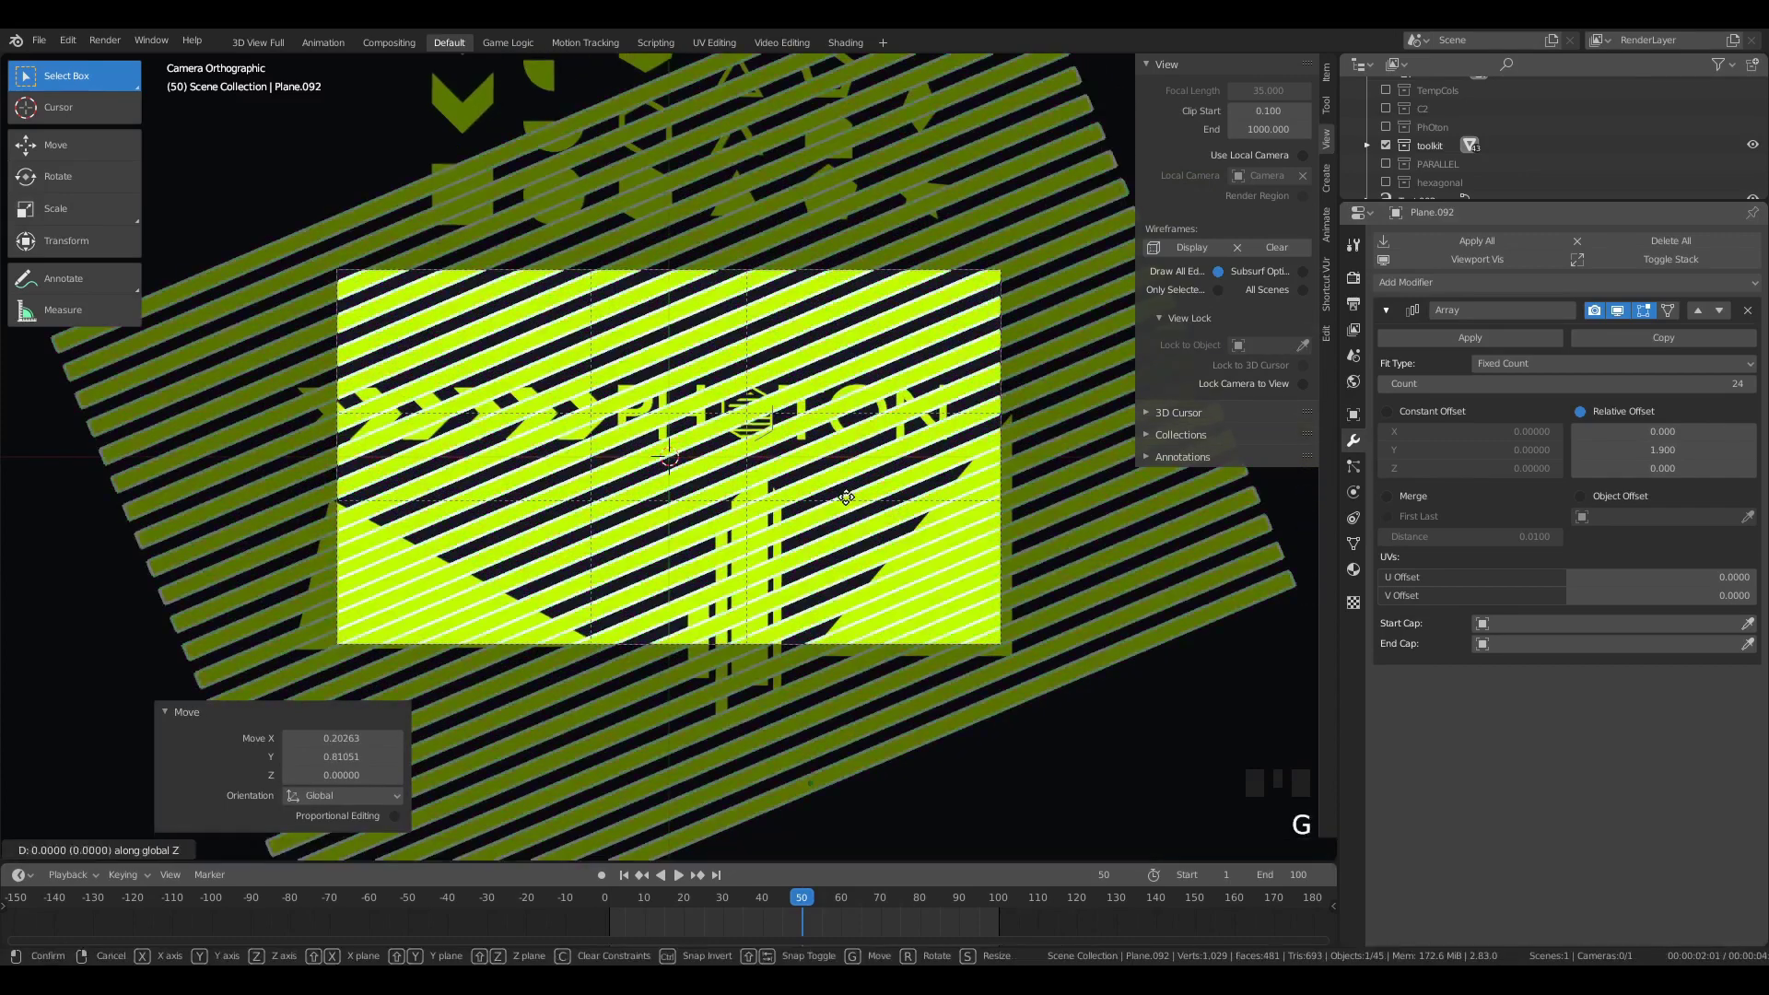
pyautogui.click(842, 383)
pyautogui.moveTo(842, 384); pyautogui.dragTo(859, 343, button='middle')
pyautogui.scroll(-4, 858, 343)
pyautogui.press('g')
pyautogui.press('z')
pyautogui.click(854, 534)
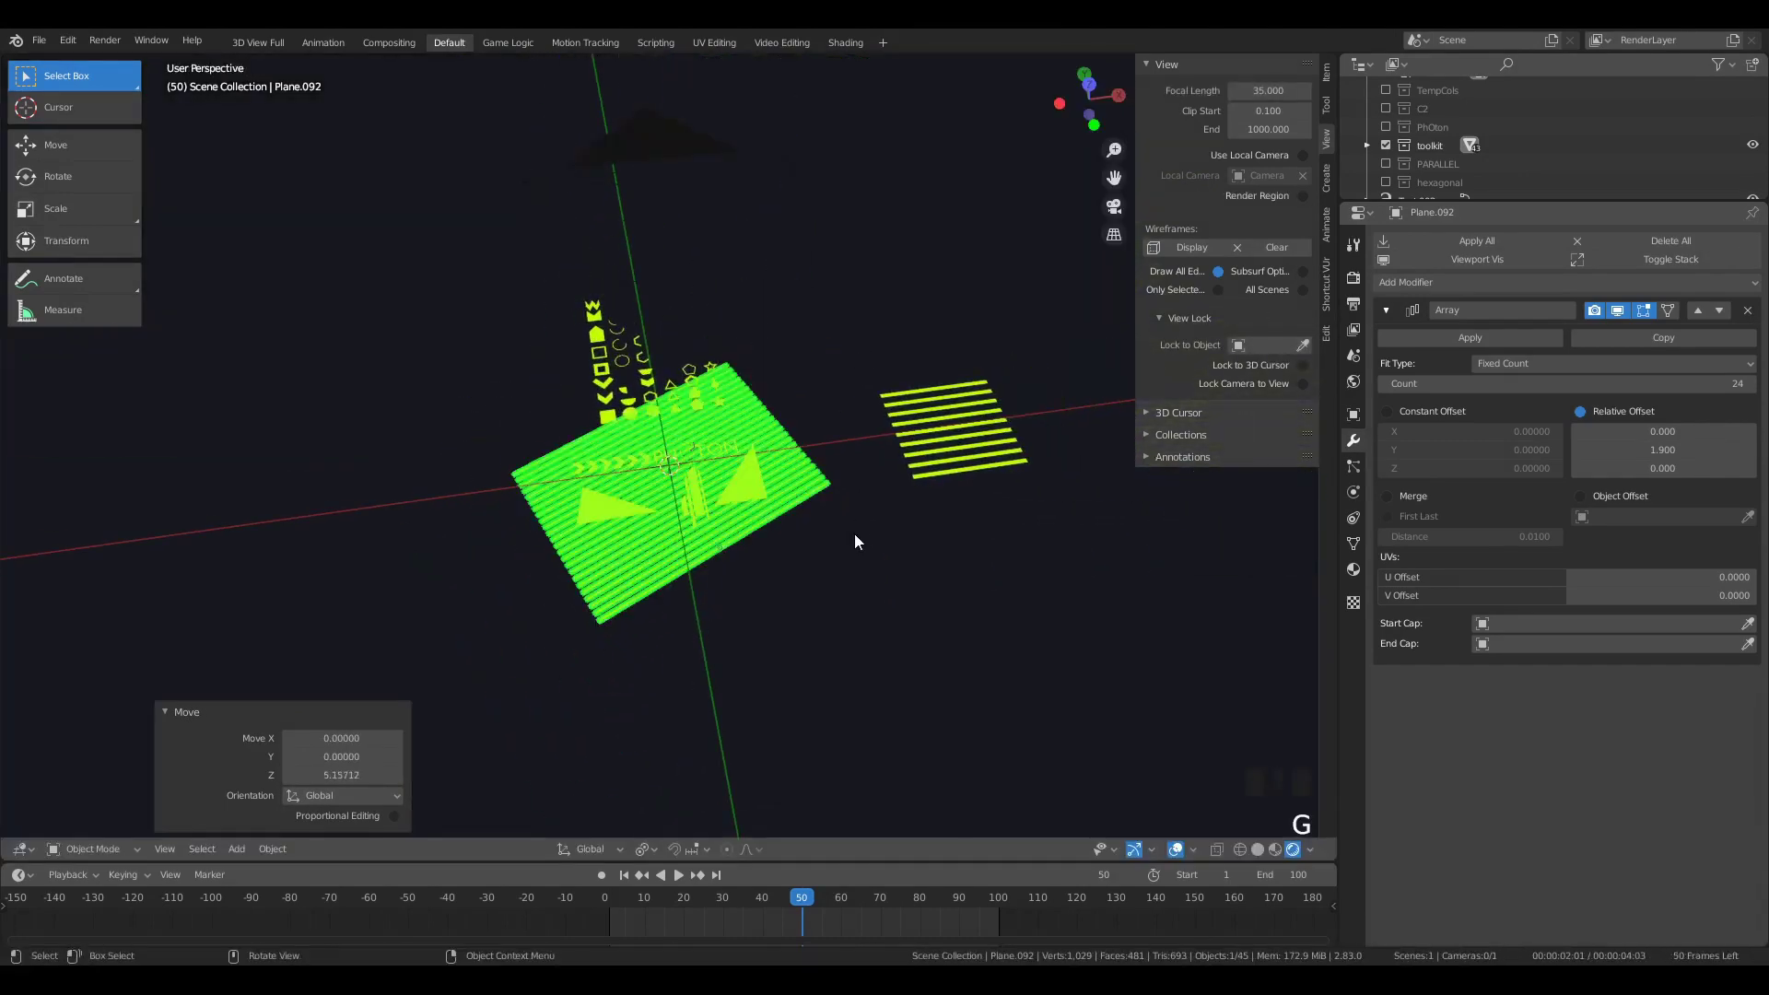
# Step: Lower the diagonal stripes by about 1.12 along the Z axis and return to the camera view
pyautogui.press('KP_3')
pyautogui.press('g')
pyautogui.press('z')
pyautogui.click(785, 483)
pyautogui.moveTo(778, 538); pyautogui.dragTo(896, 589, button='middle')
pyautogui.press('KP_0')
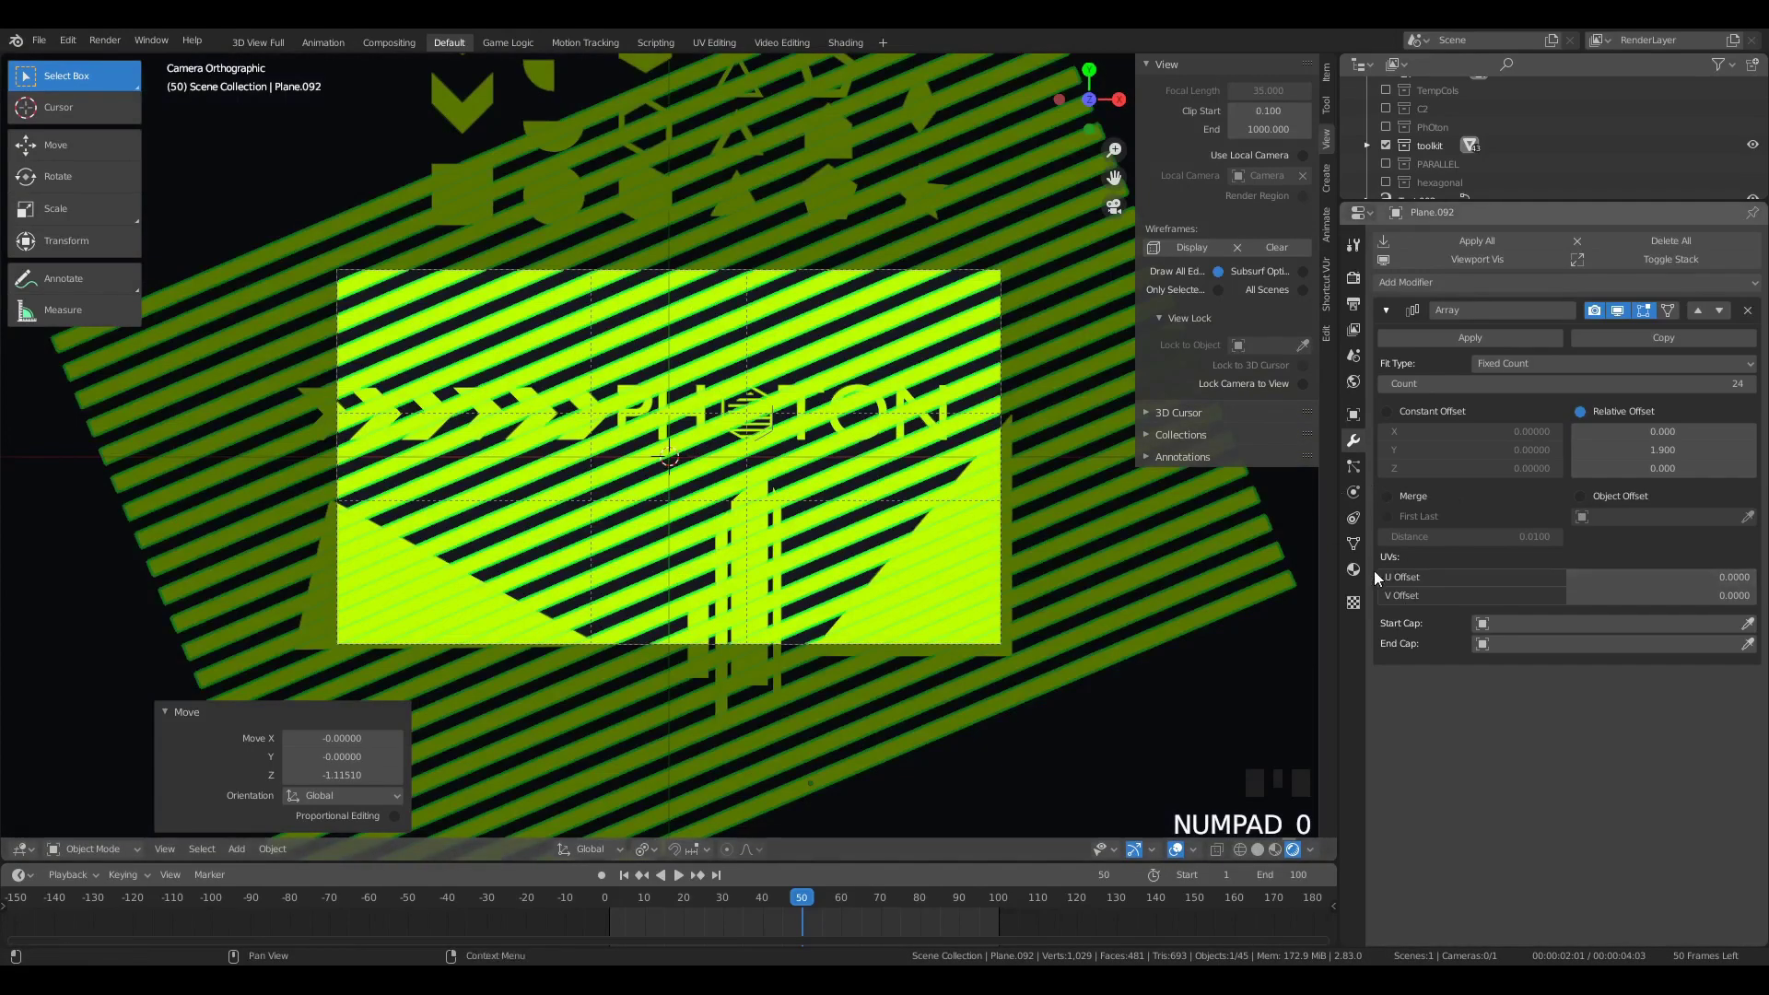
# Step: Give the diagonal stripes their own material and sample its emission color from the dark backdrop
pyautogui.click(1353, 569)
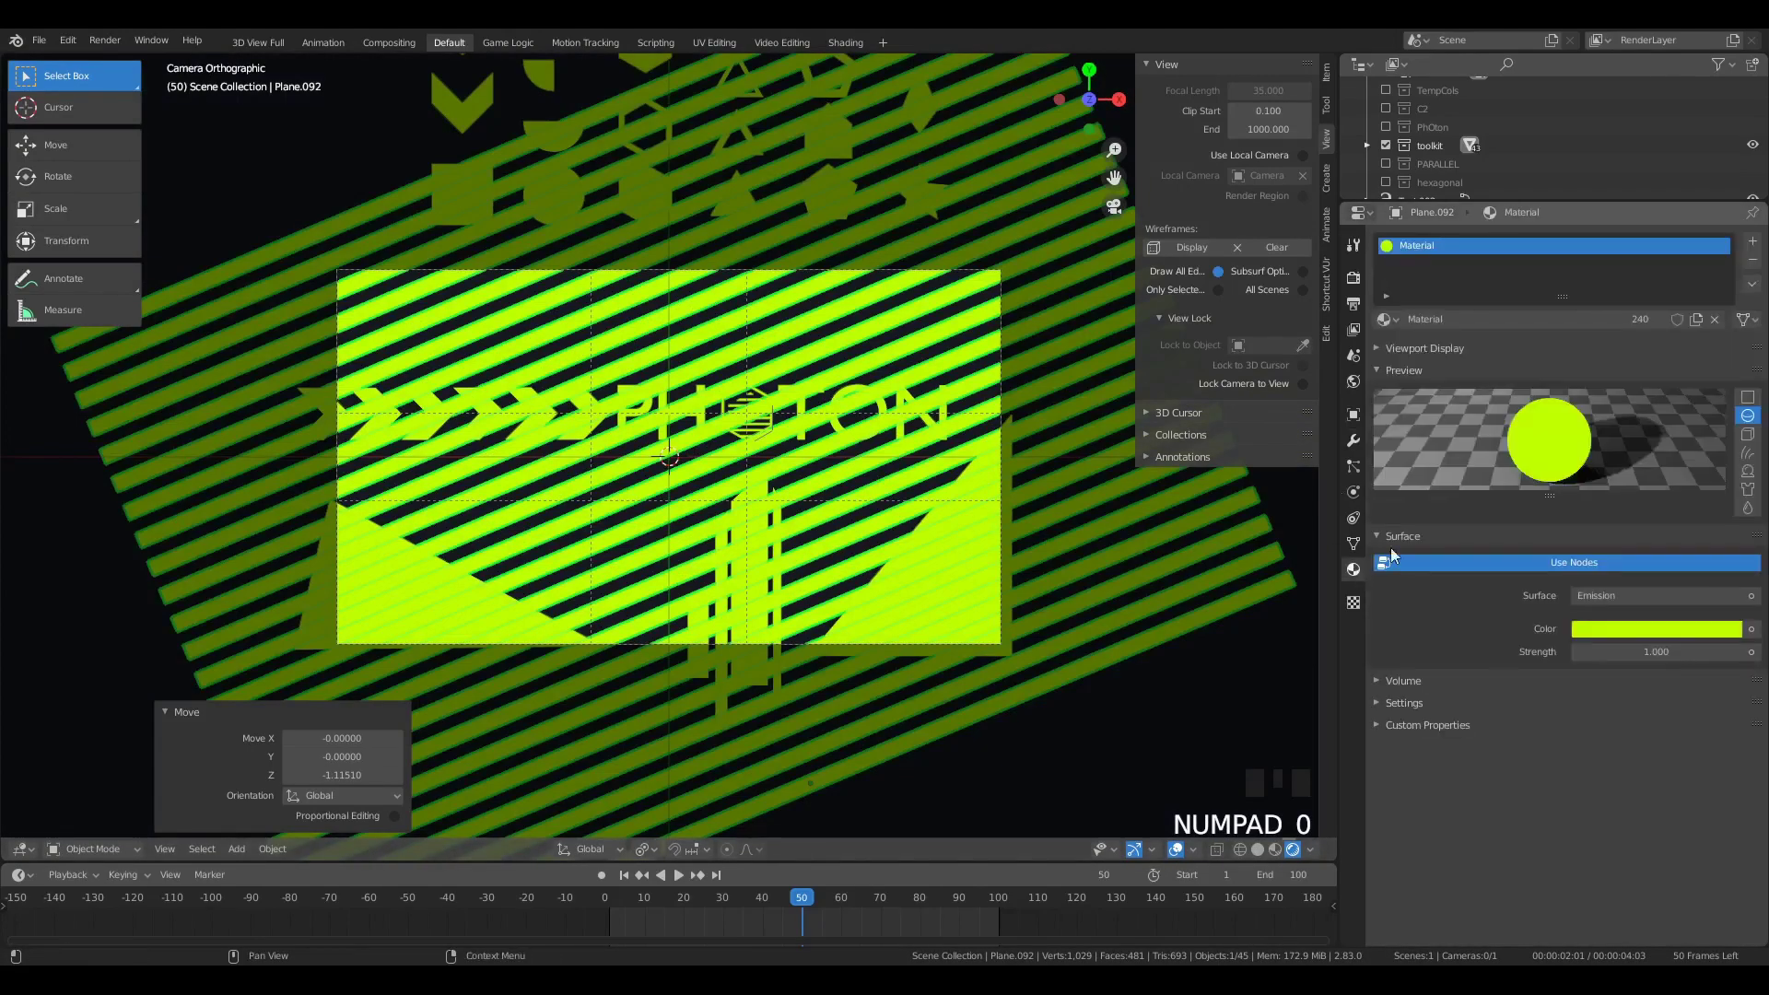
pyautogui.click(1656, 635)
pyautogui.click(1729, 548)
pyautogui.click(1157, 763)
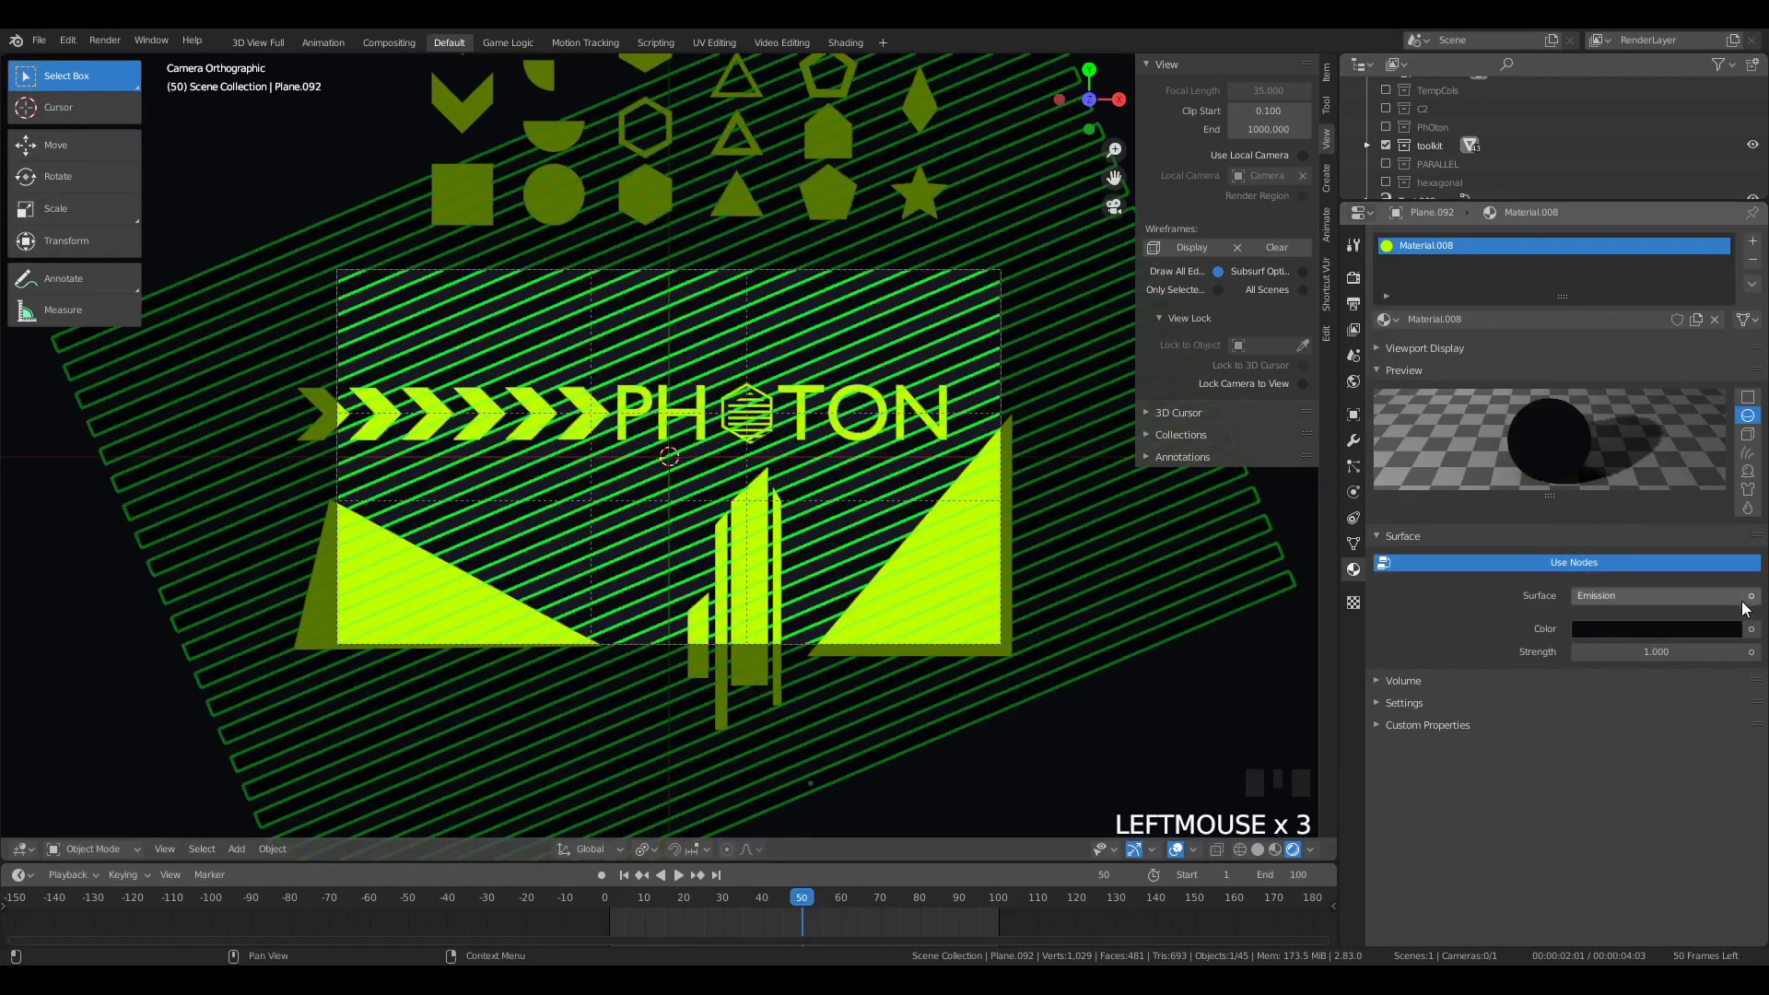
pyautogui.click(1649, 628)
pyautogui.click(1729, 601)
pyautogui.click(925, 628)
pyautogui.scroll(2, 1125, 671)
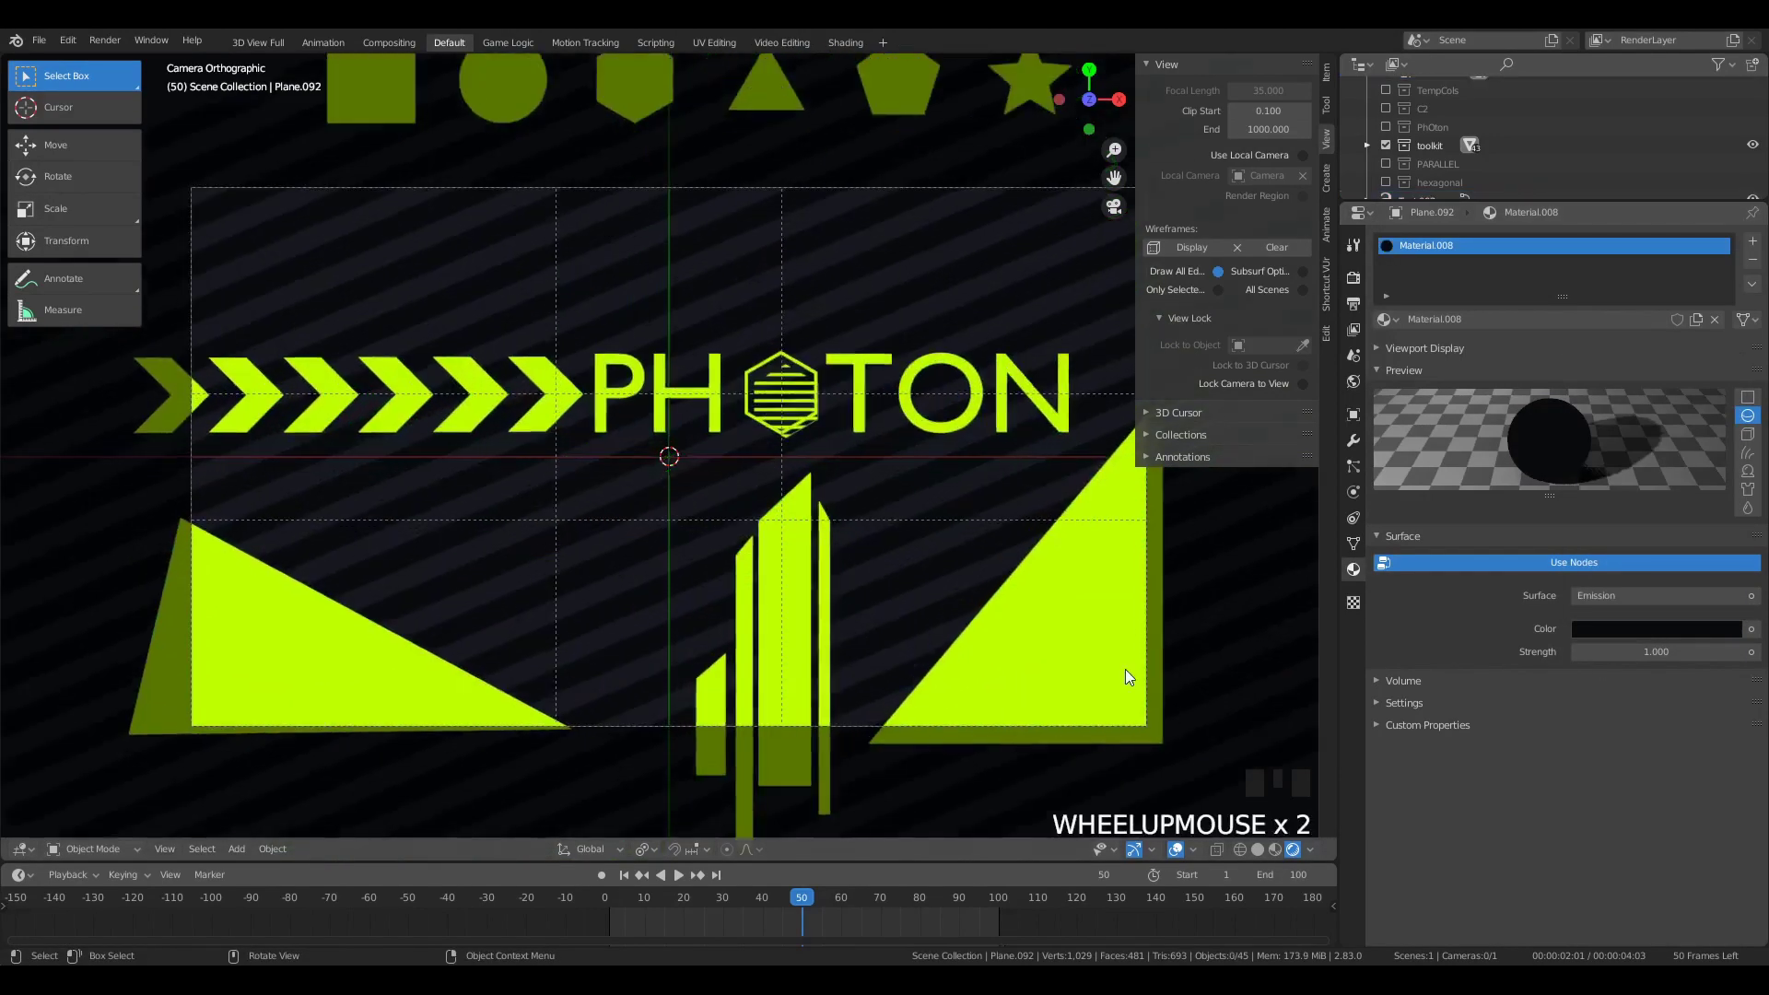
# Step: Brighten the stripes' emission color to a value of about 0.28, deselect everything and render the frame
pyautogui.click(907, 505)
pyautogui.click(1728, 636)
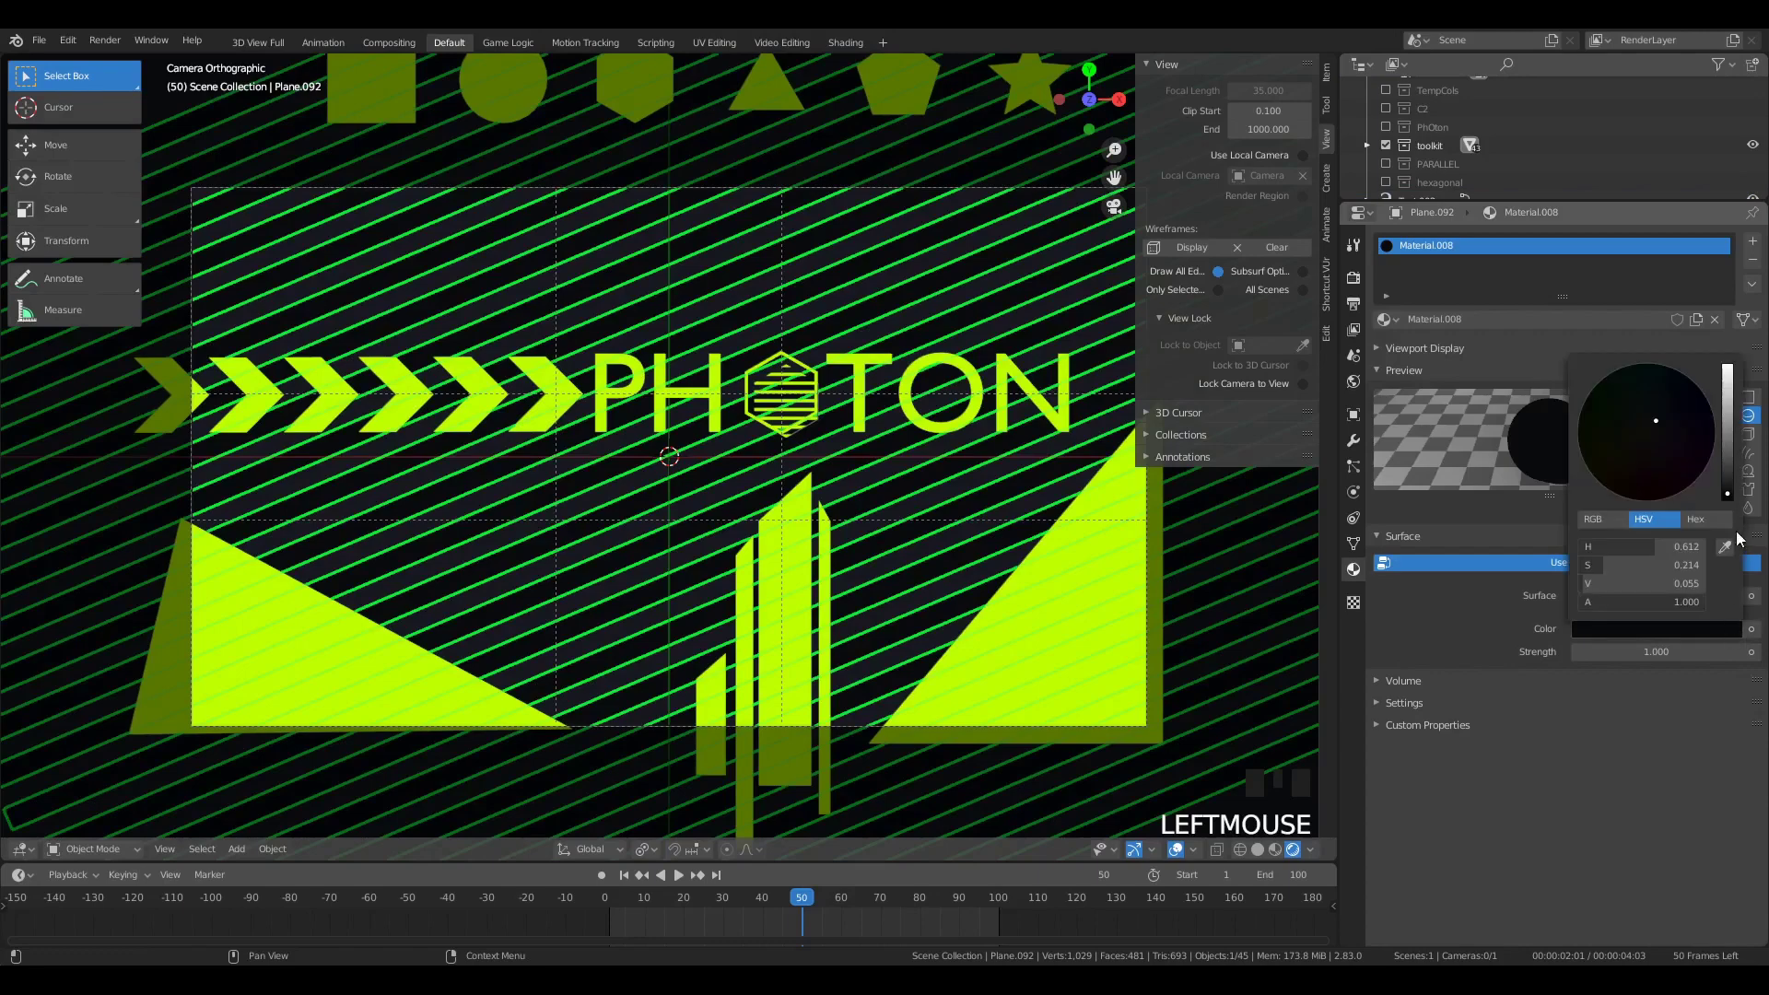
pyautogui.click(1740, 543)
pyautogui.click(836, 441)
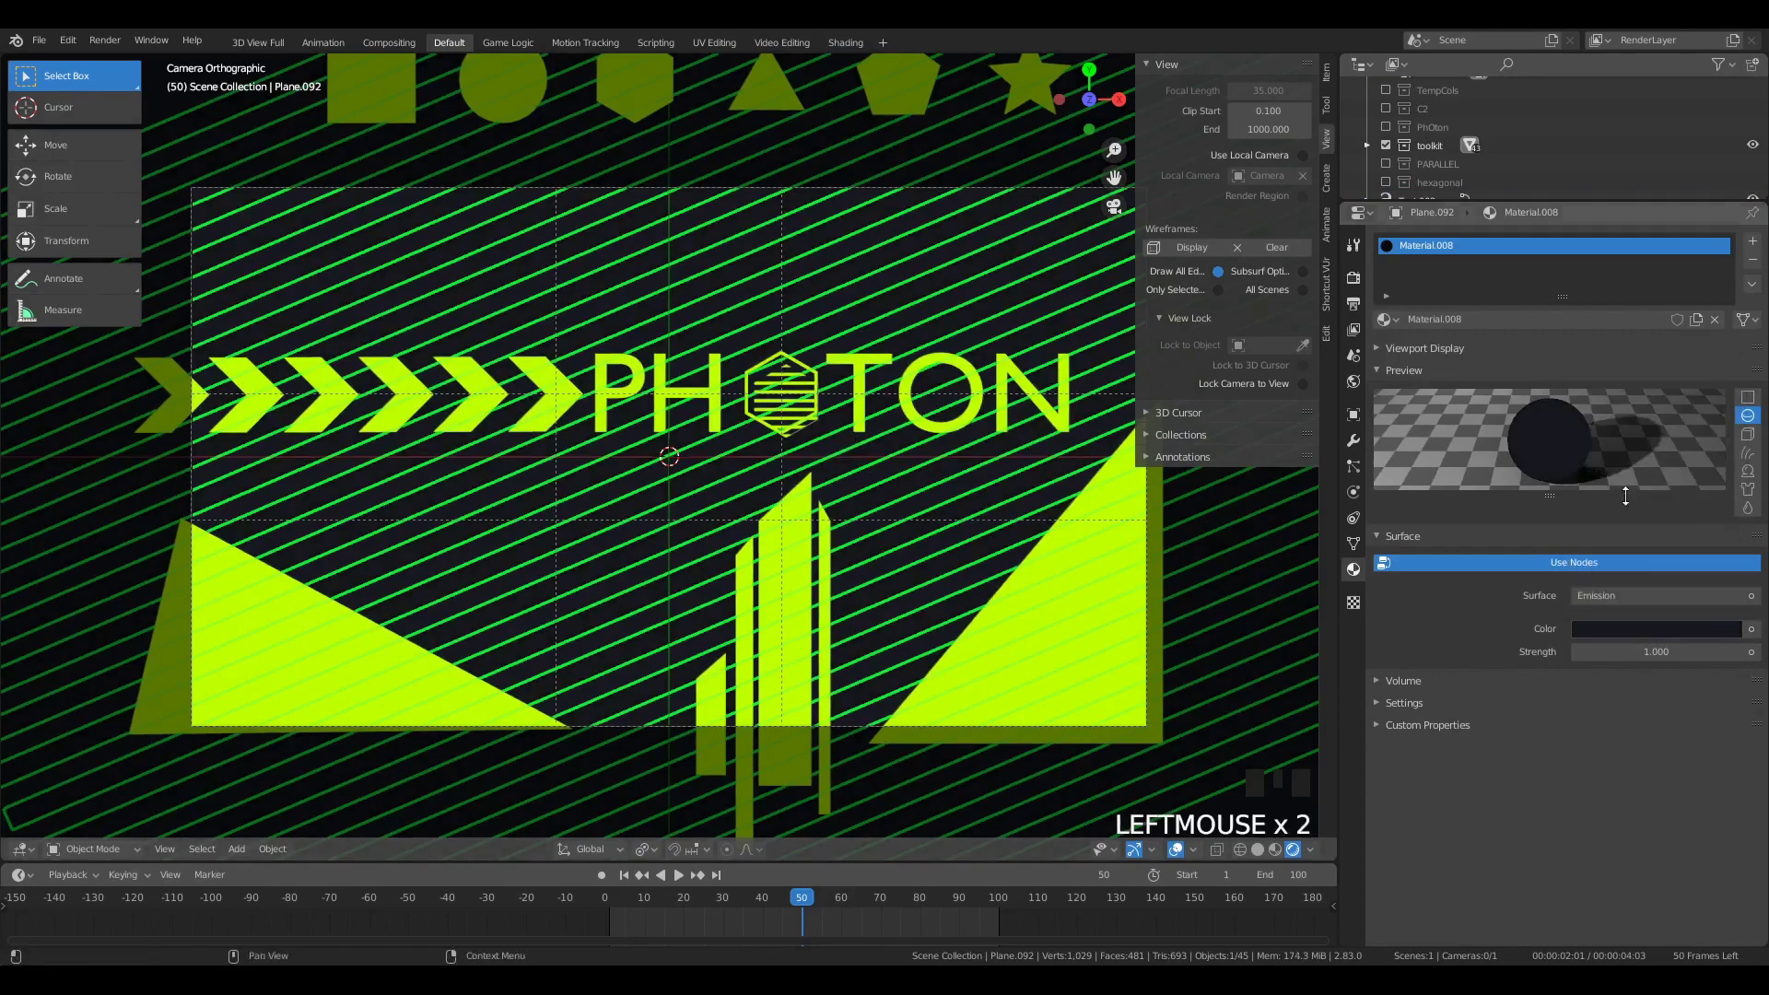
pyautogui.click(1698, 628)
pyautogui.click(1726, 477)
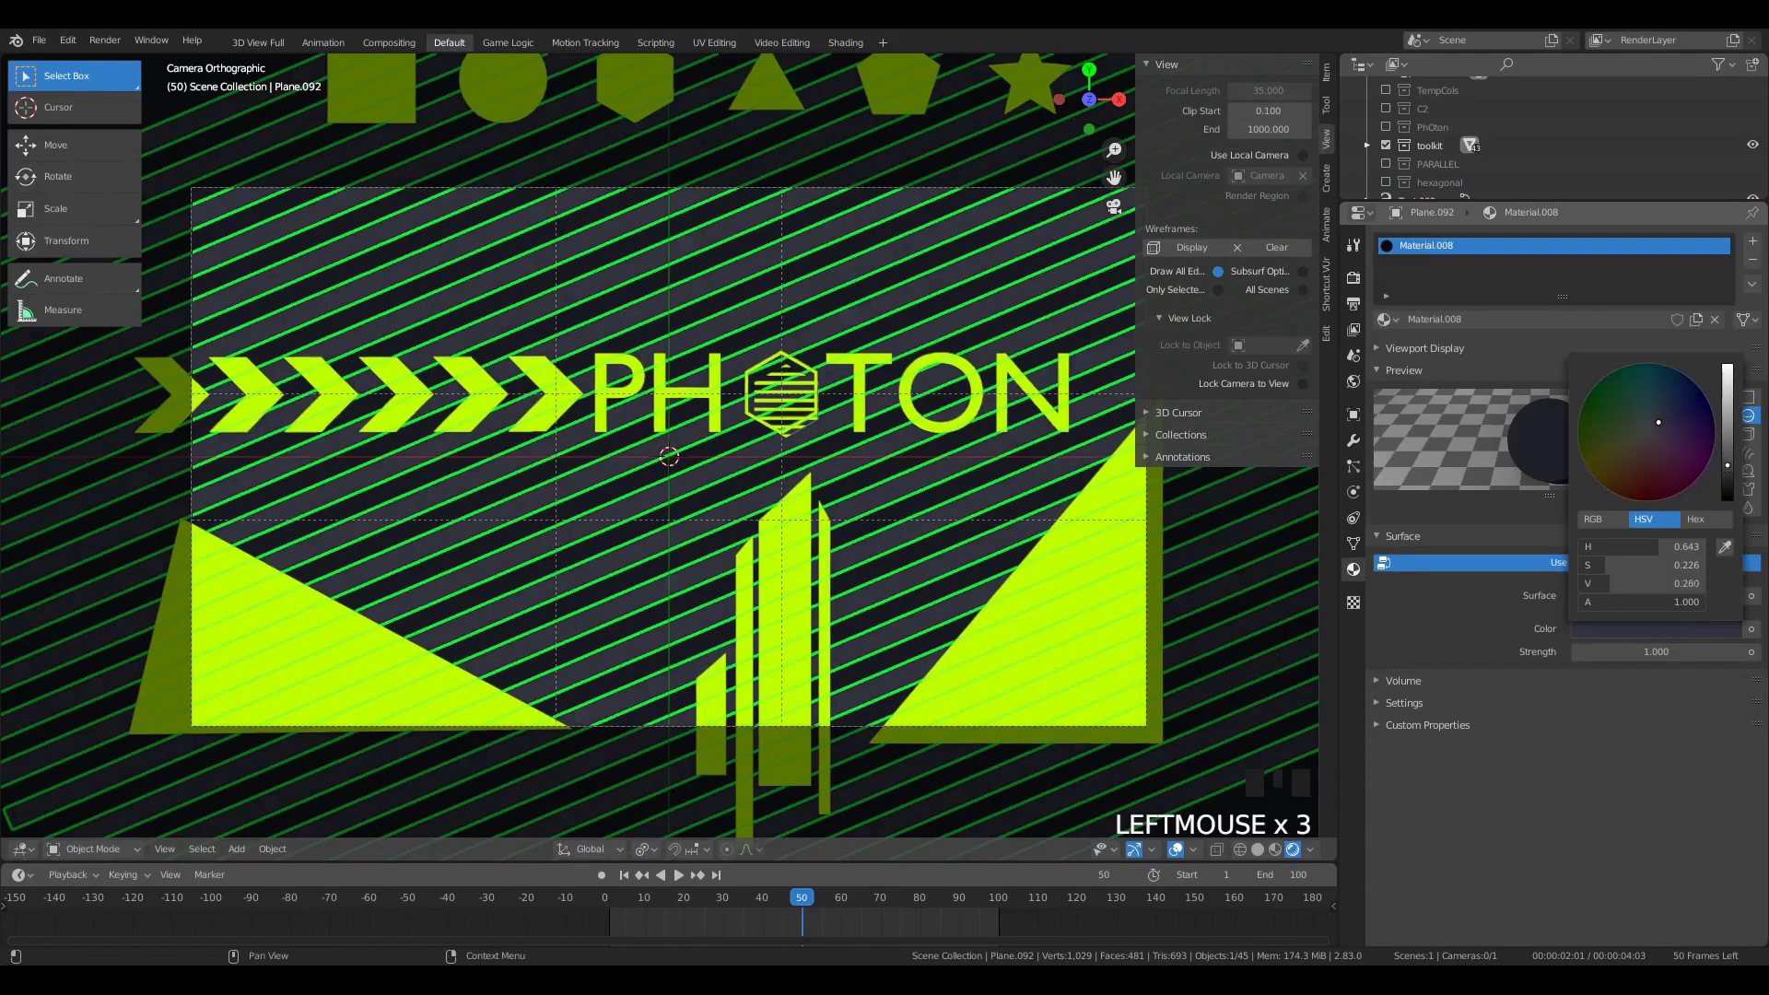
pyautogui.press('a')
pyautogui.press('a')
pyautogui.press('a')
pyautogui.scroll(-2, 964, 440)
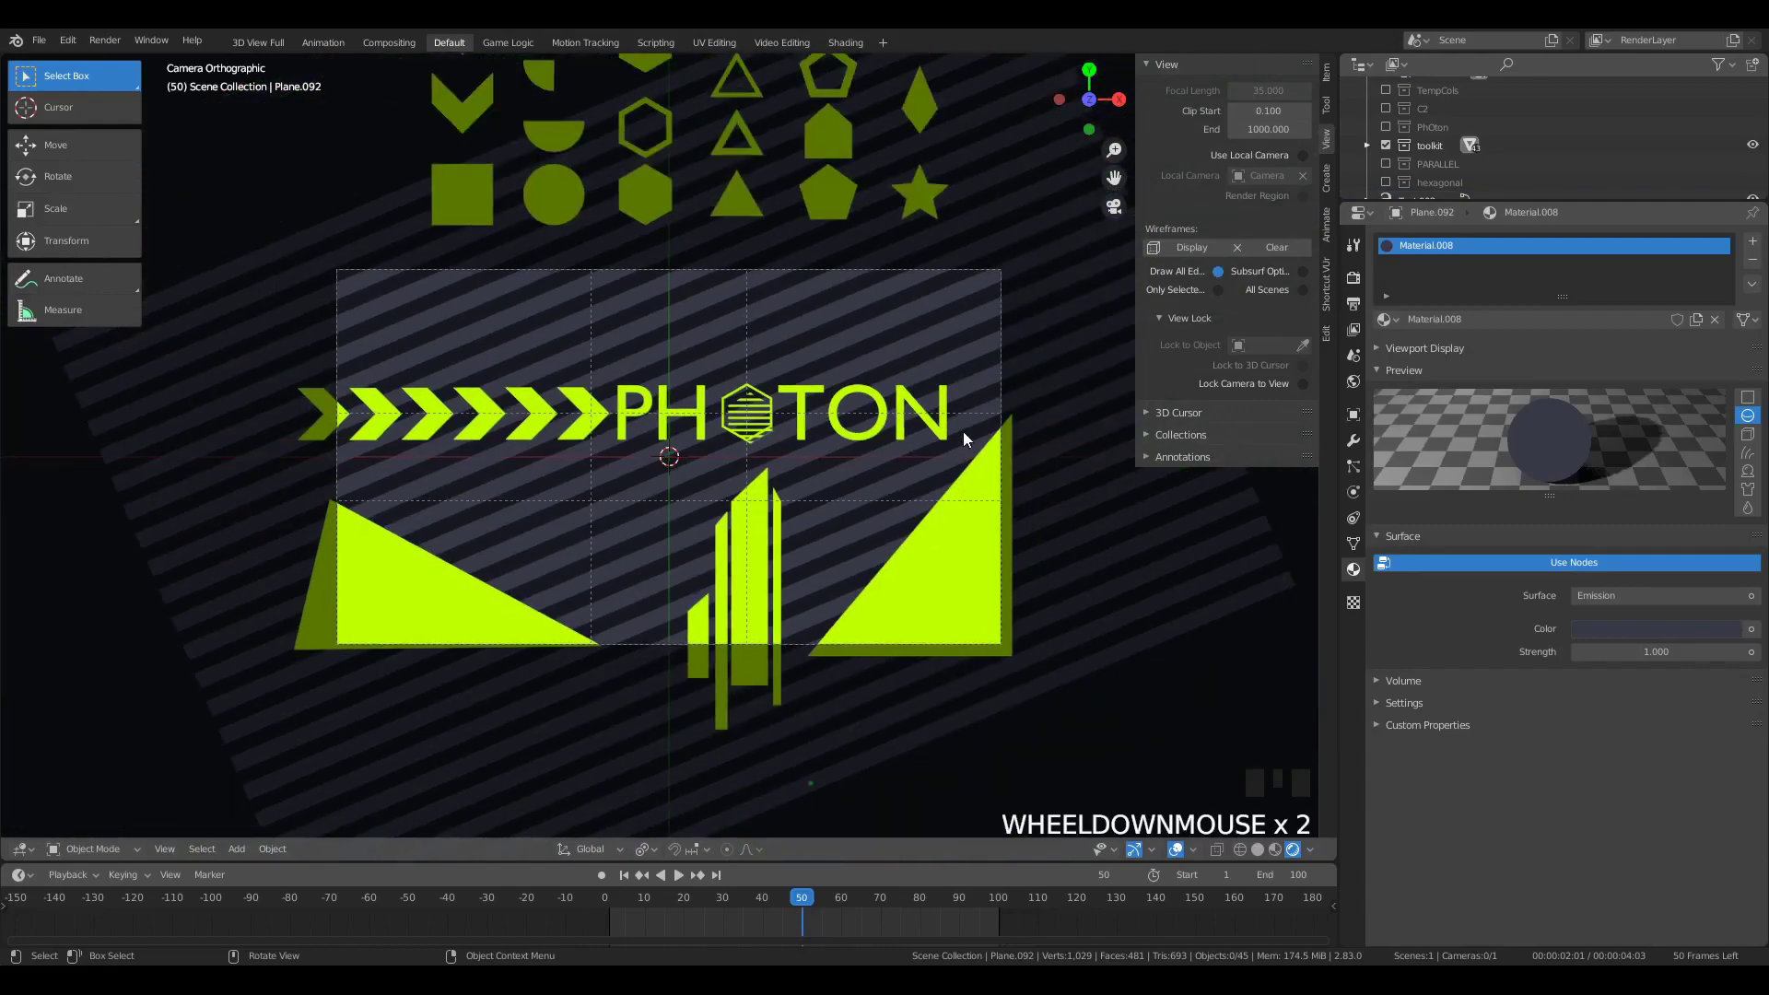
pyautogui.press('F12')
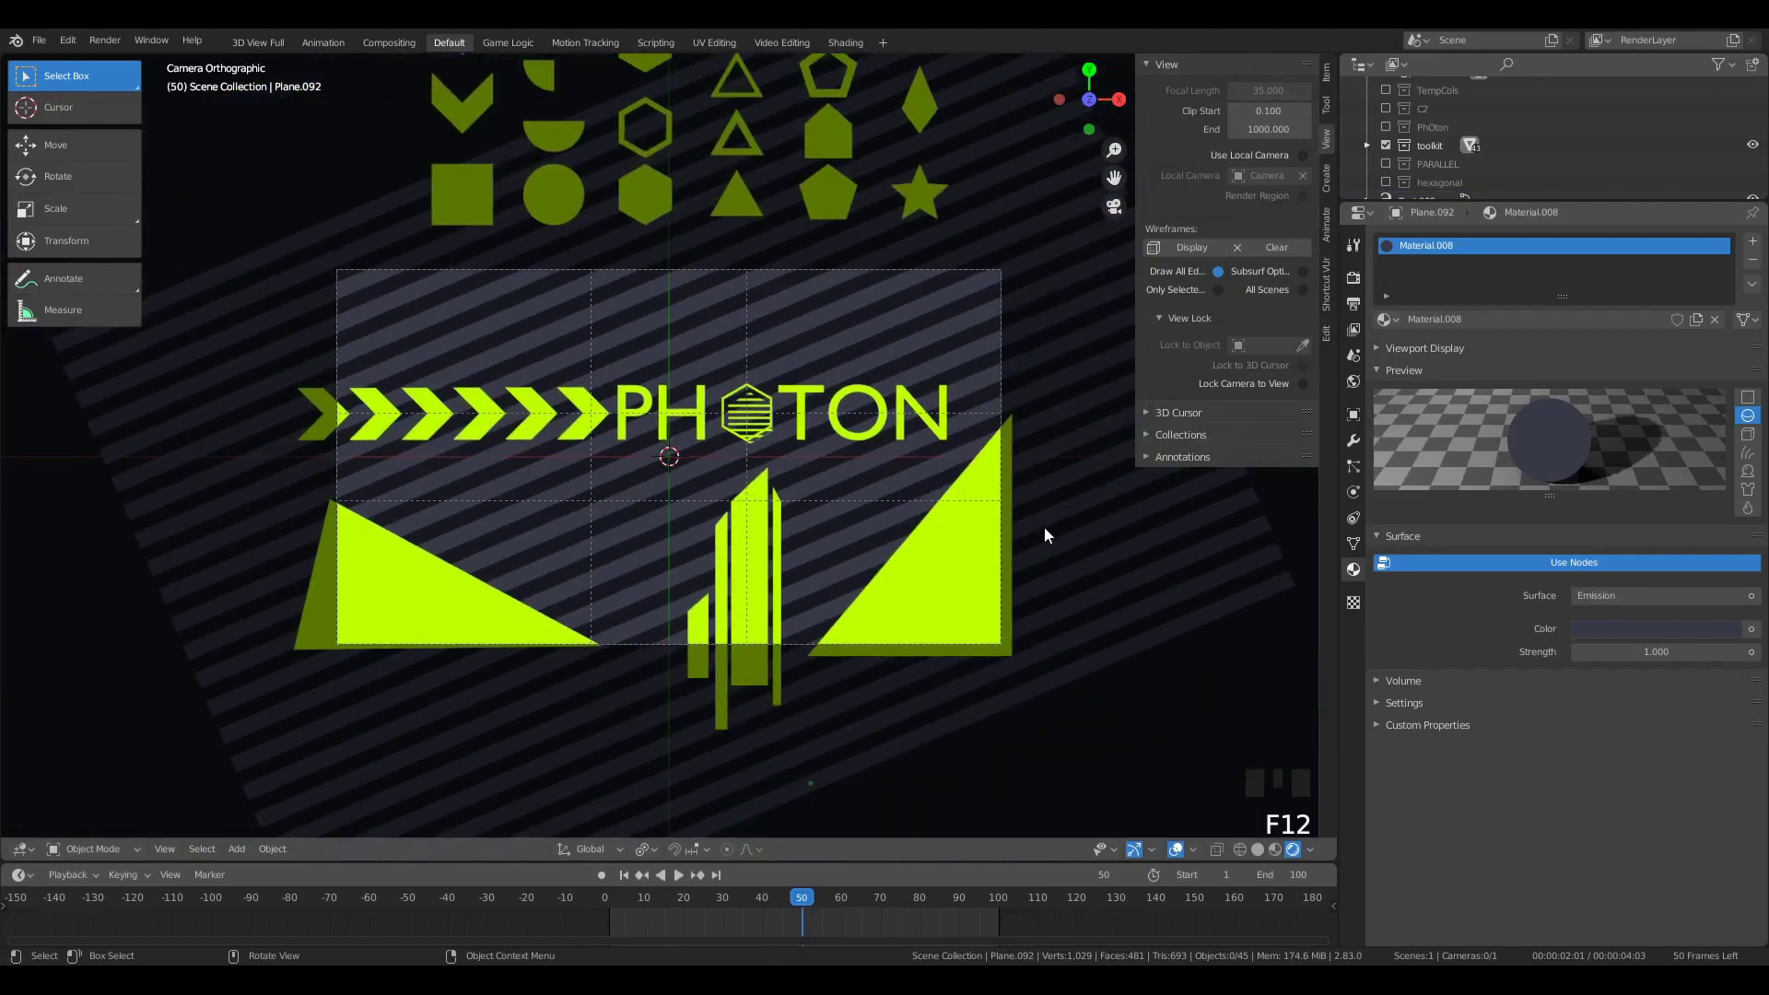
# Step: Rotate the diagonal stripes to a steeper angle across the frame and render the result
pyautogui.click(844, 488)
pyautogui.scroll(2, 884, 538)
pyautogui.scroll(2, 967, 553)
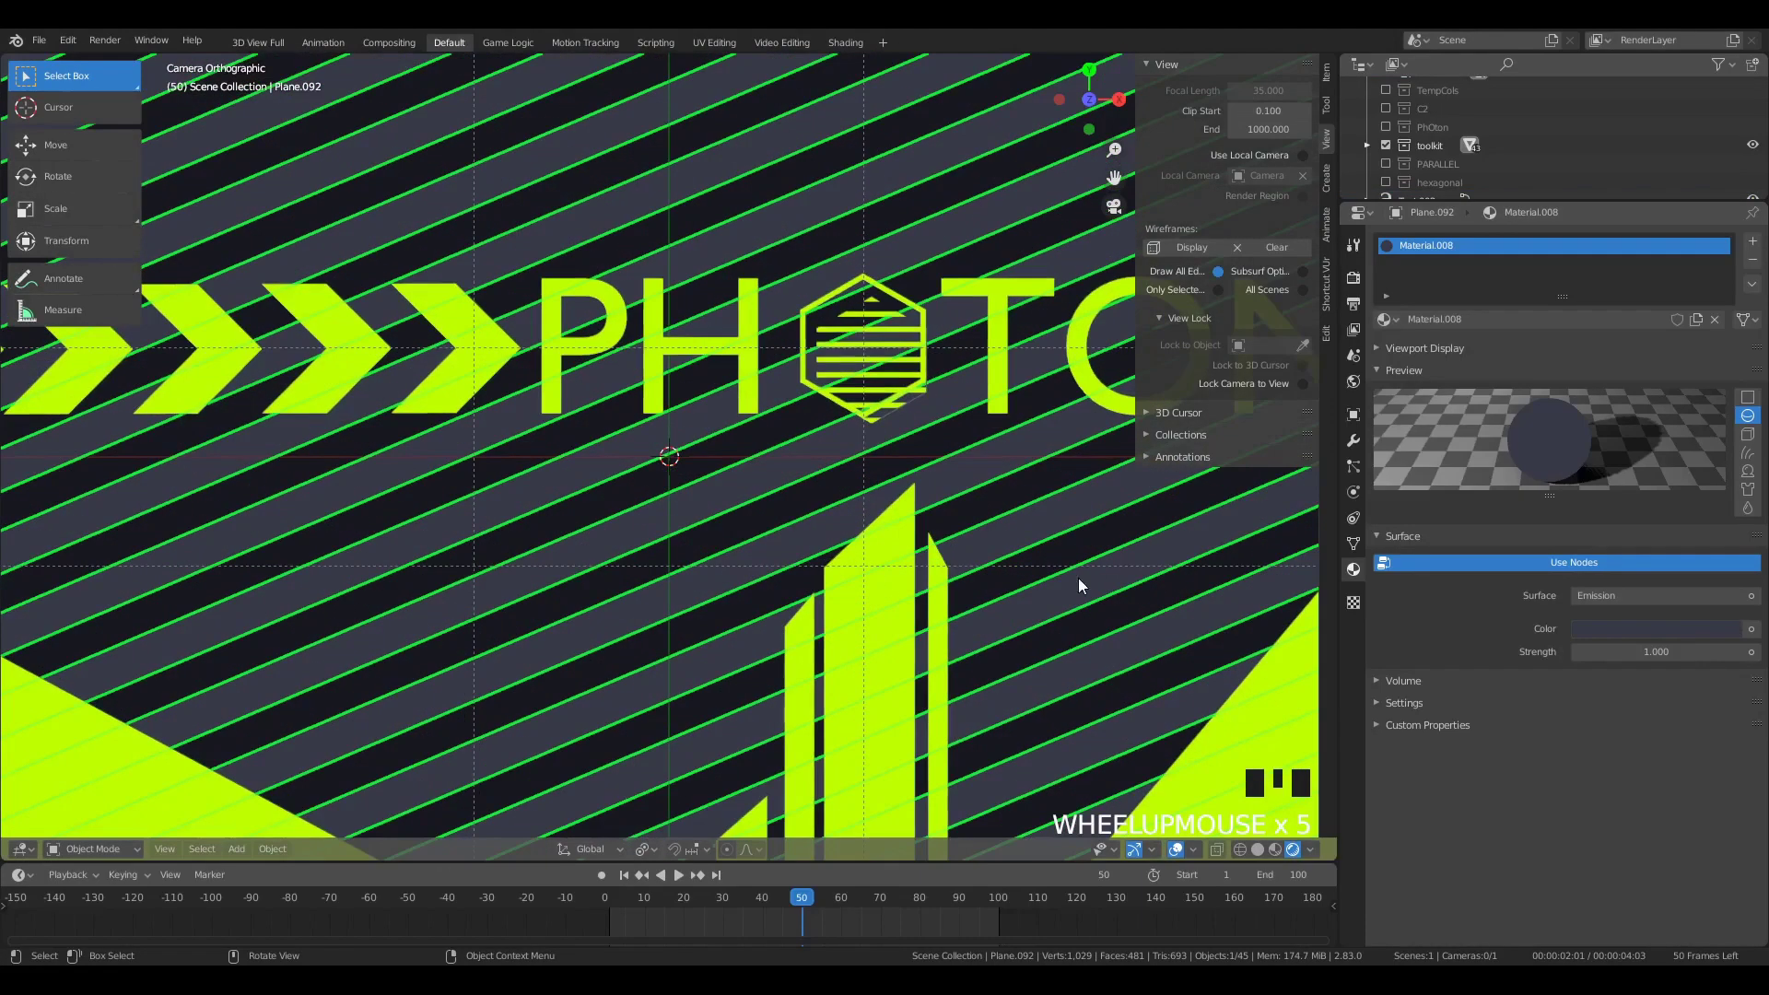
pyautogui.press('r')
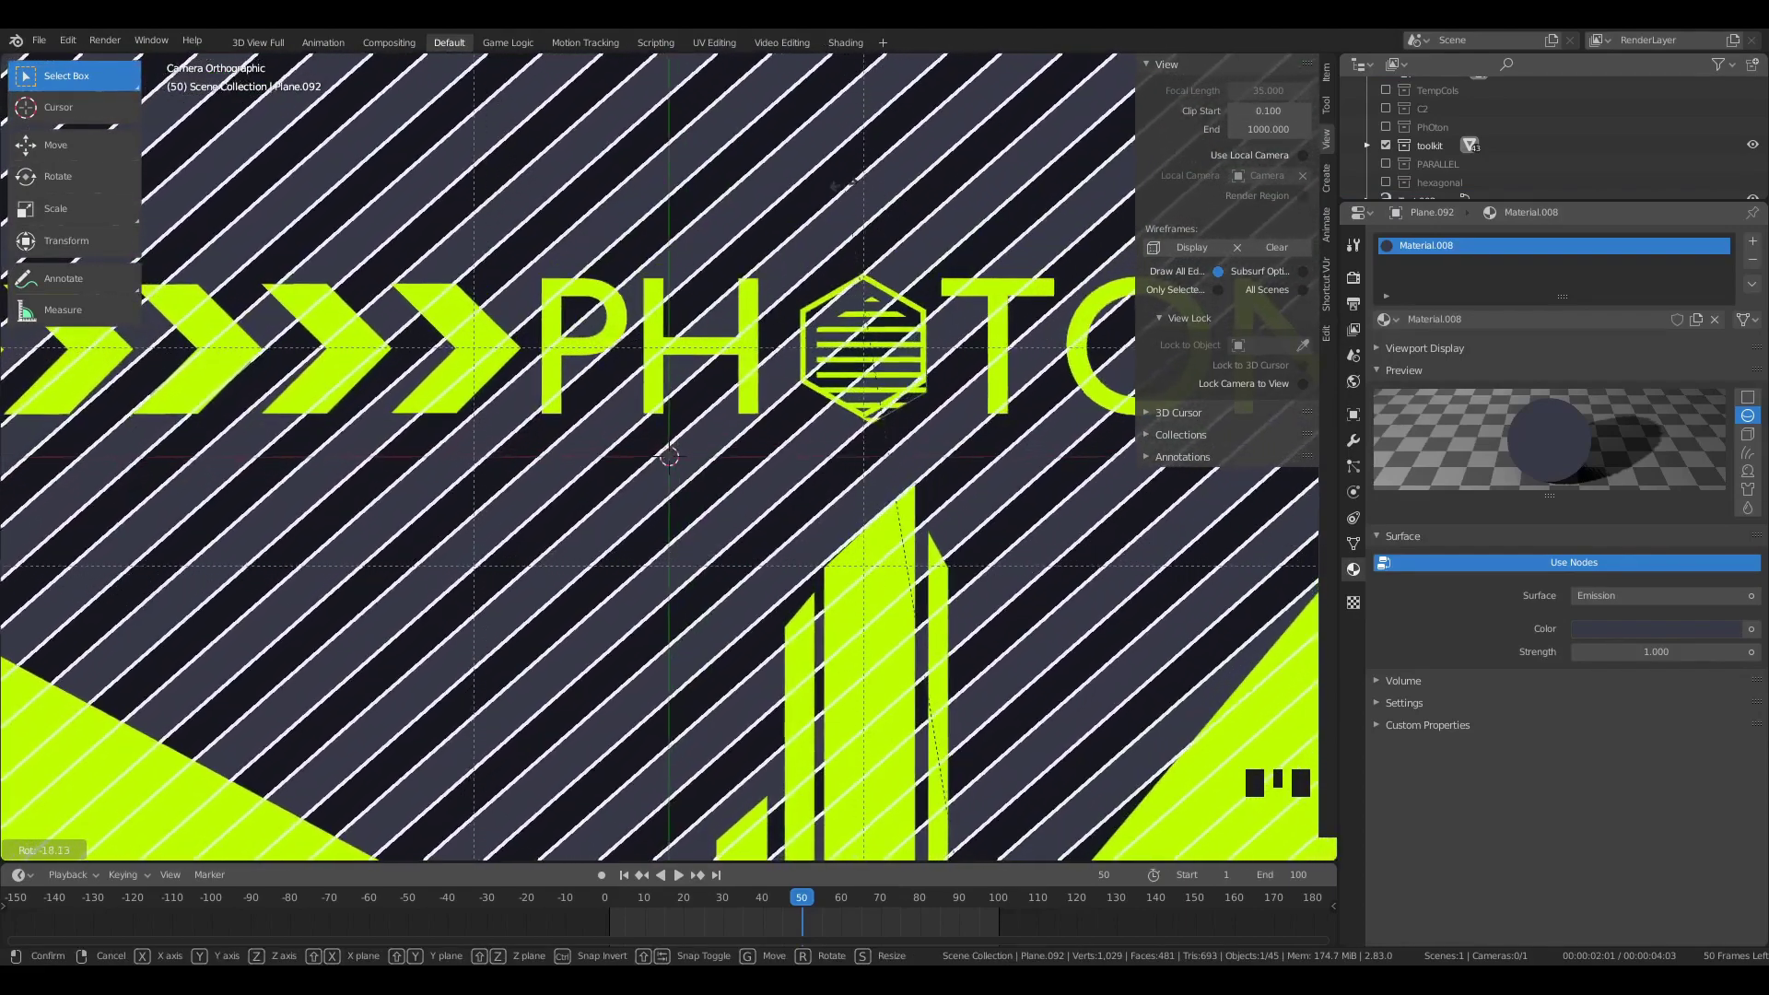
pyautogui.click(834, 281)
pyautogui.scroll(-5, 852, 323)
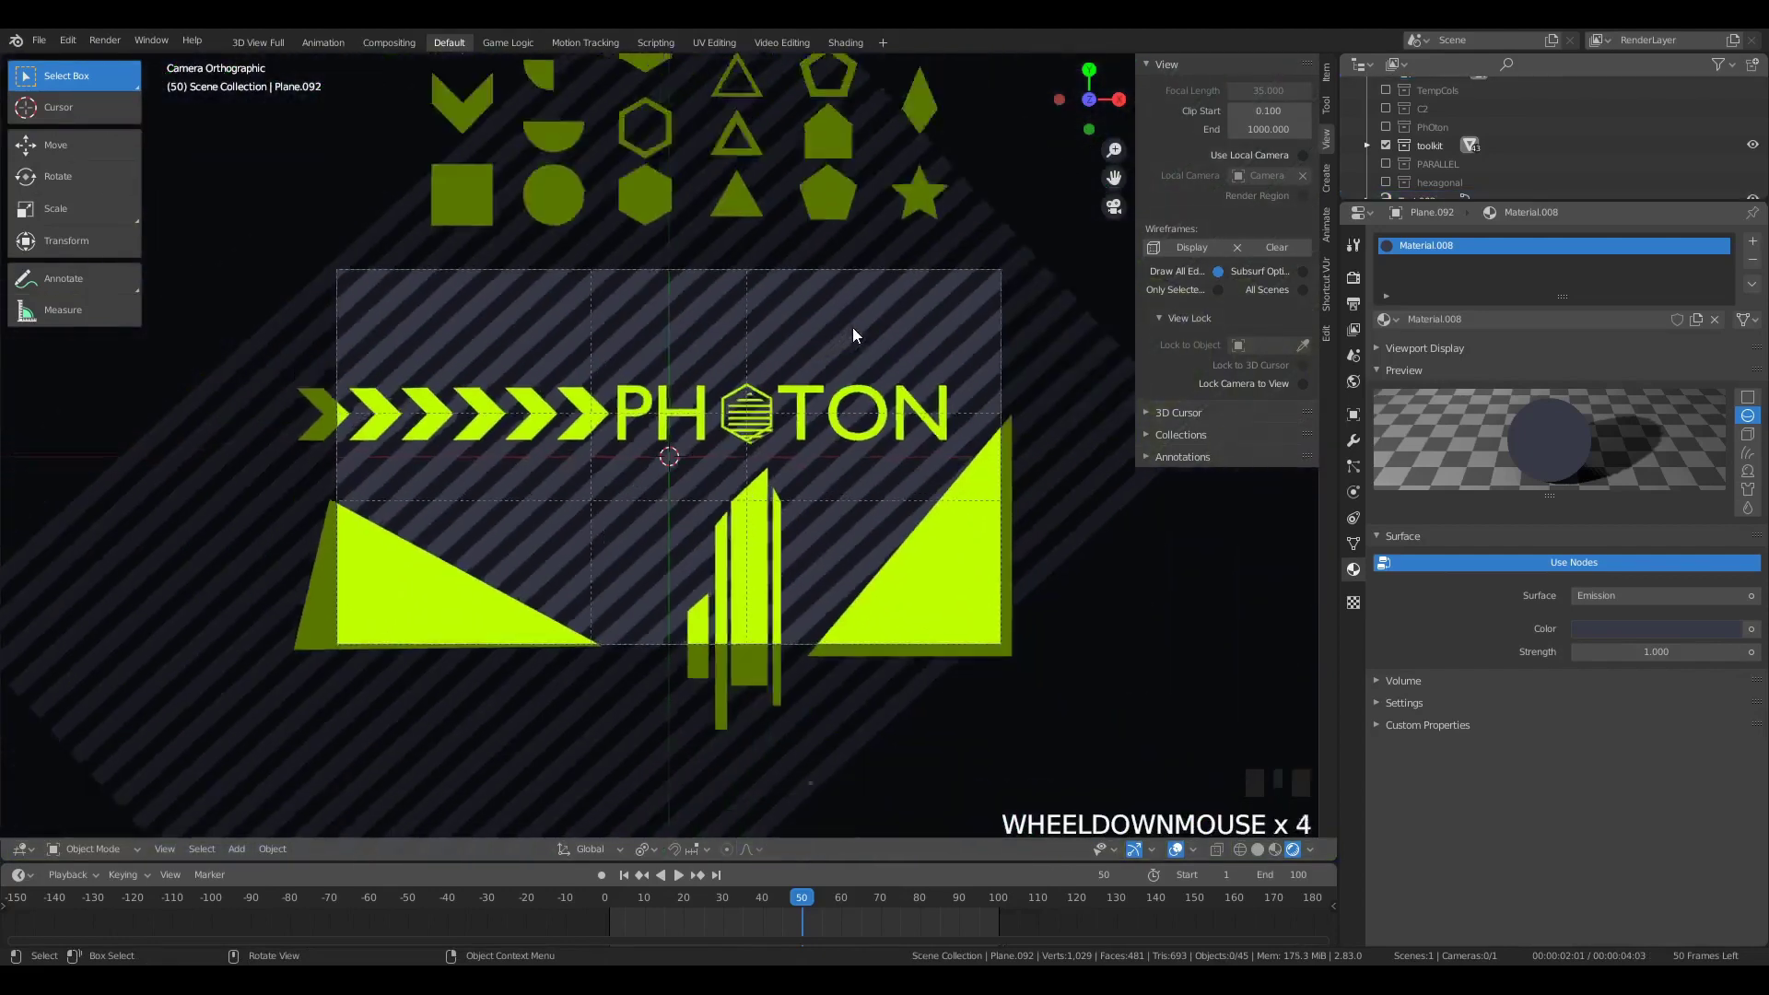
pyautogui.click(884, 371)
pyautogui.press('F12')
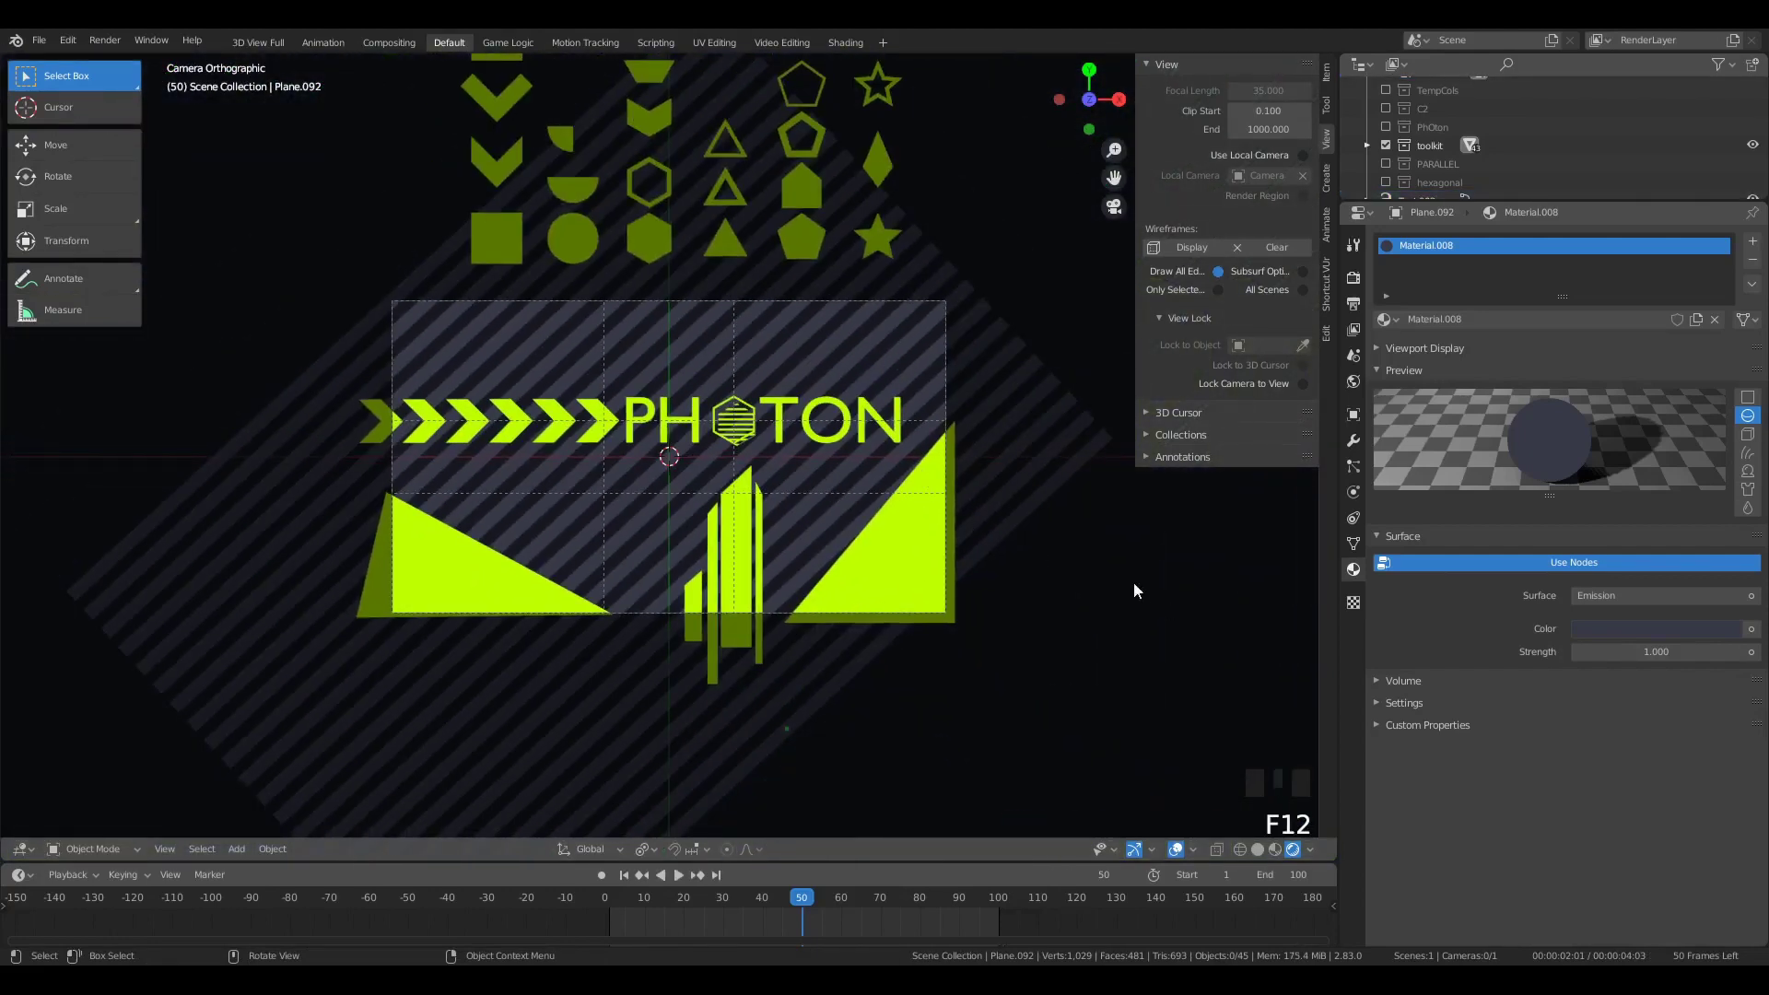
# Step: Lower the top vertex of the right corner triangle along the Y axis in Edit Mode
pyautogui.click(959, 524)
pyautogui.click(953, 492)
pyautogui.scroll(4, 1120, 655)
pyautogui.scroll(-4, 1188, 635)
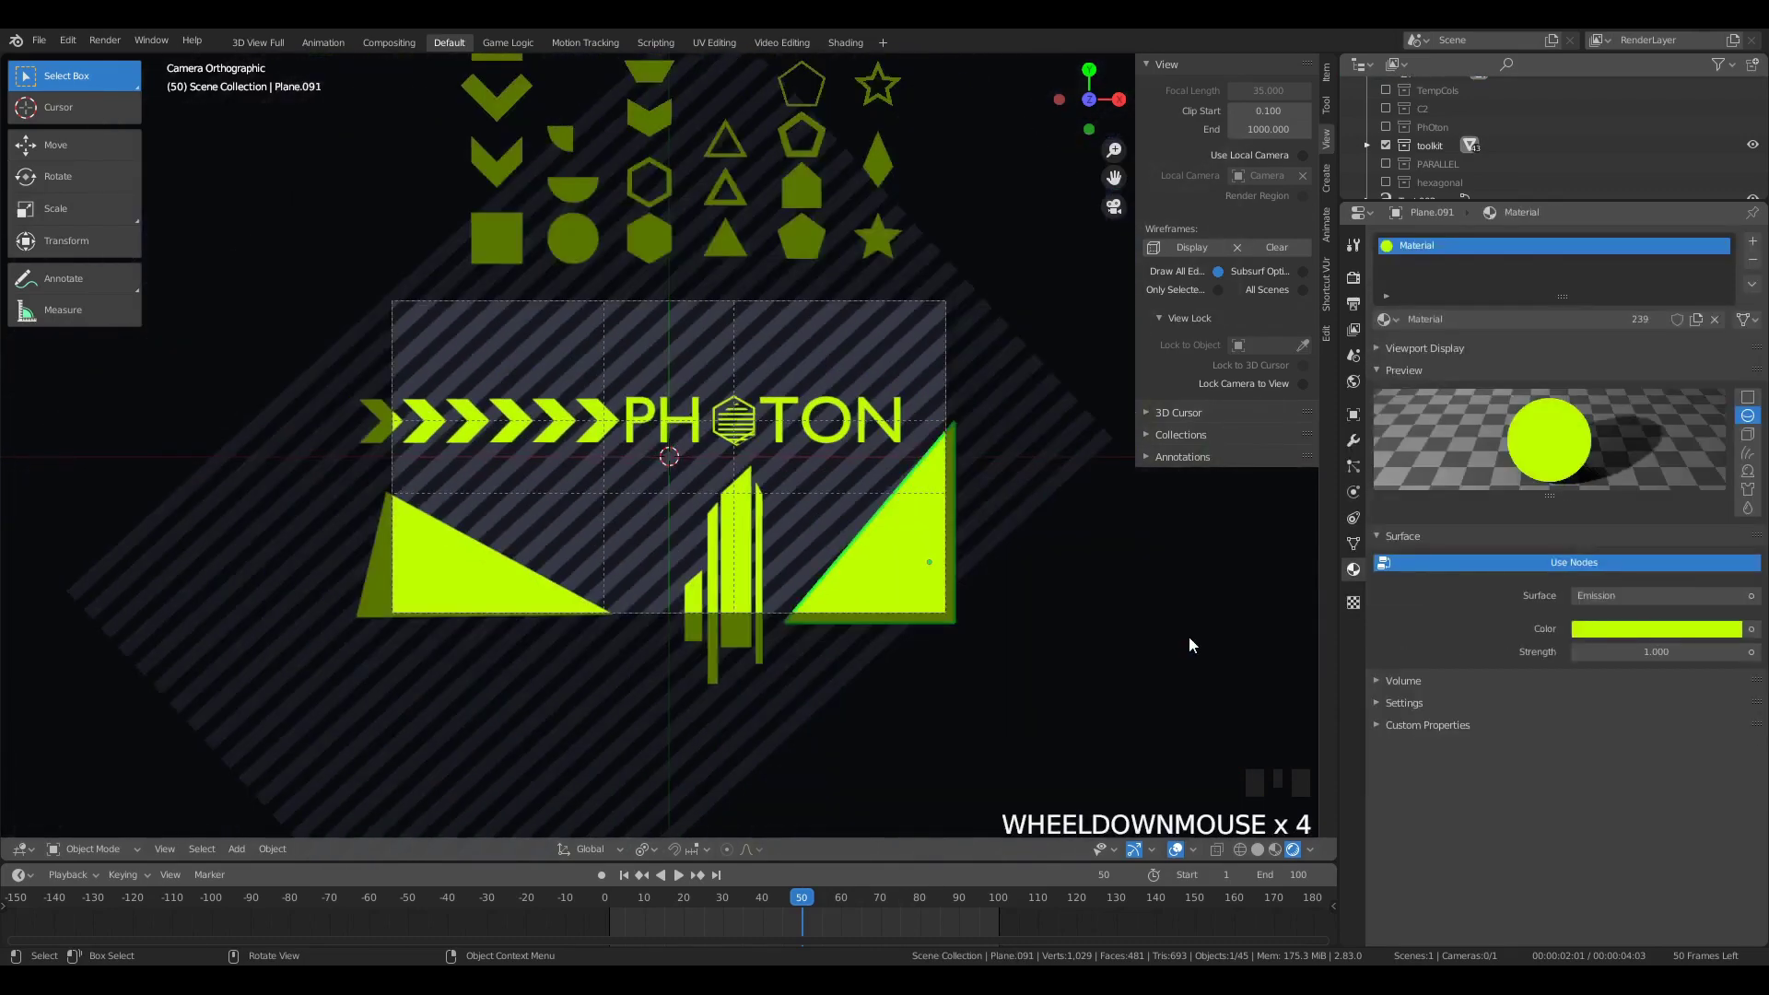
pyautogui.press('Tab')
pyautogui.scroll(2, 1031, 501)
pyautogui.click(1078, 405)
pyautogui.press('g')
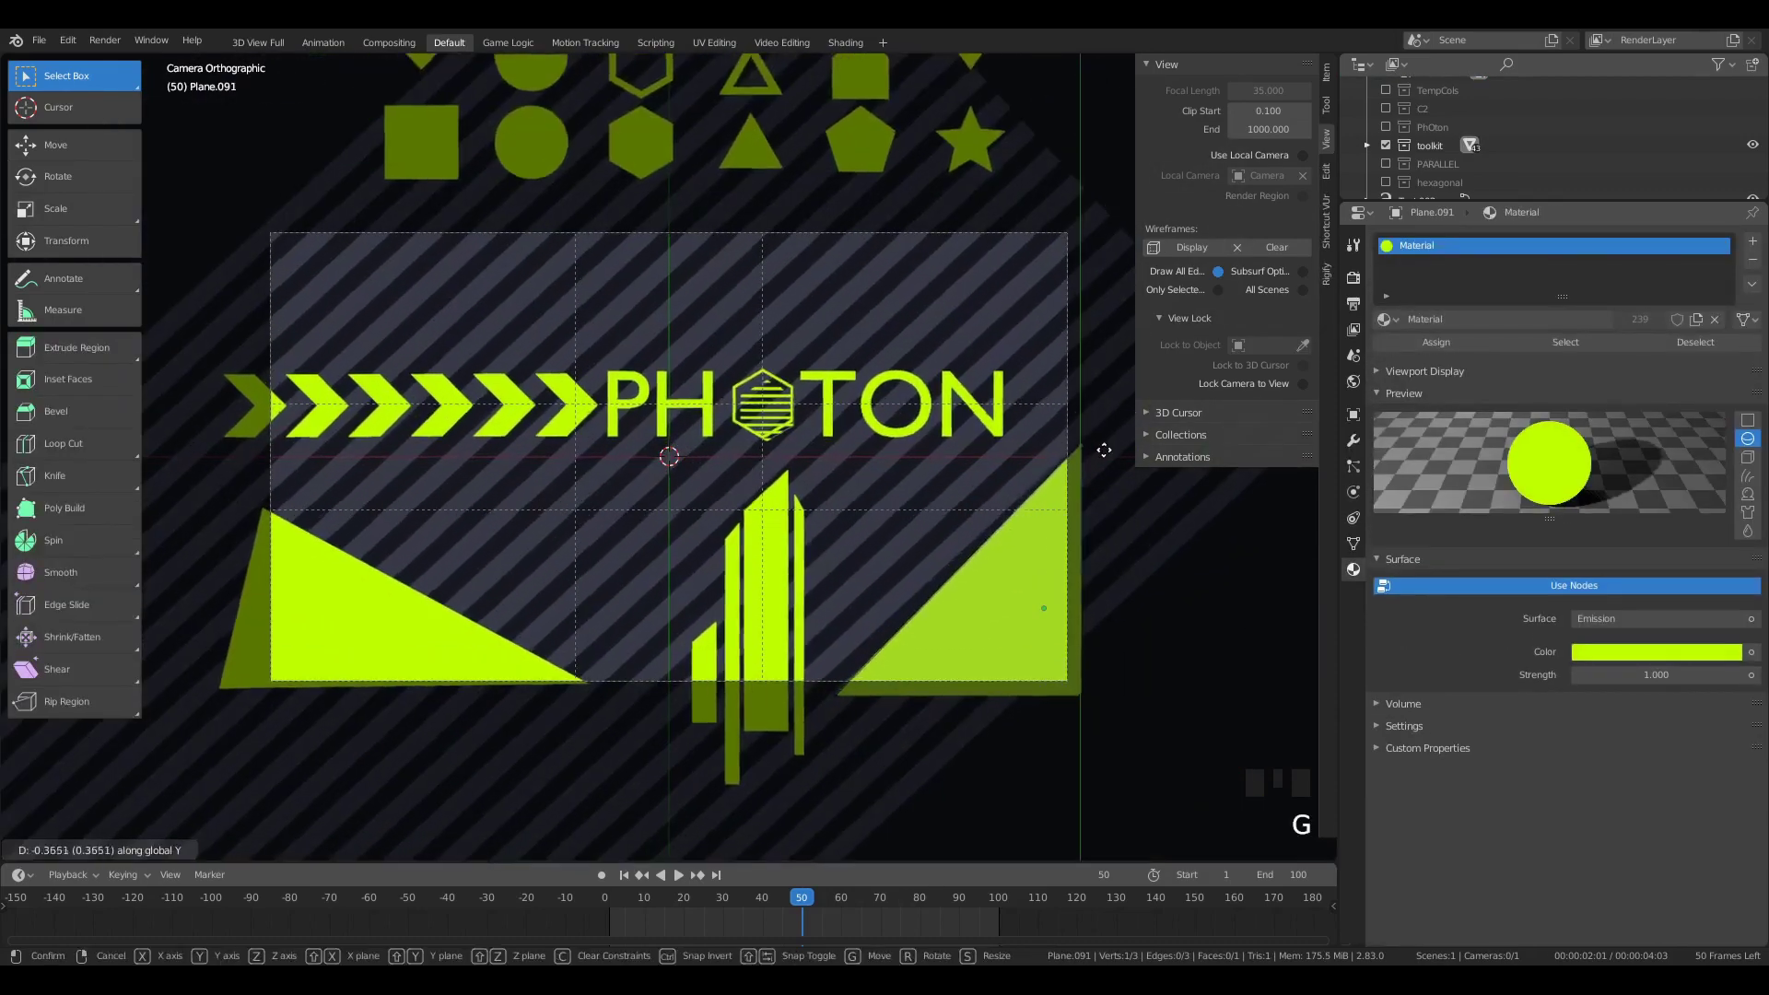
pyautogui.click(1112, 471)
# Step: Render the frame to check the reshaped triangle and leave Edit Mode
pyautogui.press('a')
pyautogui.press('a')
pyautogui.press('a')
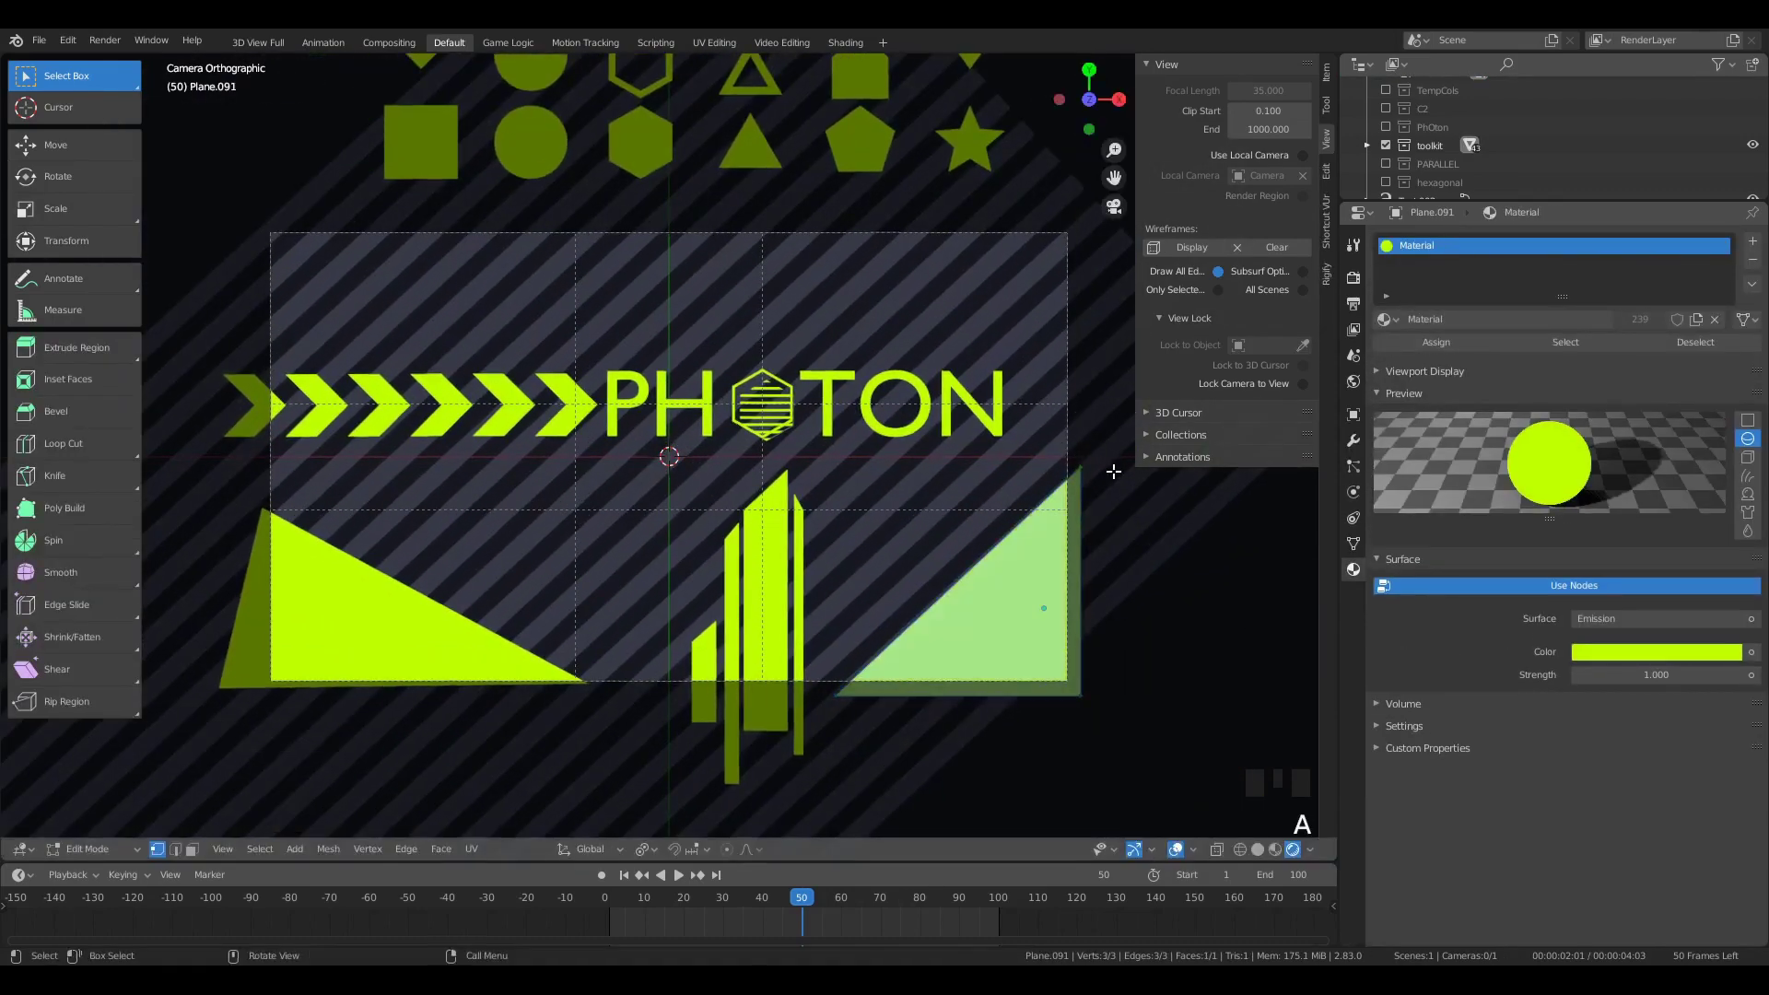
pyautogui.press('F12')
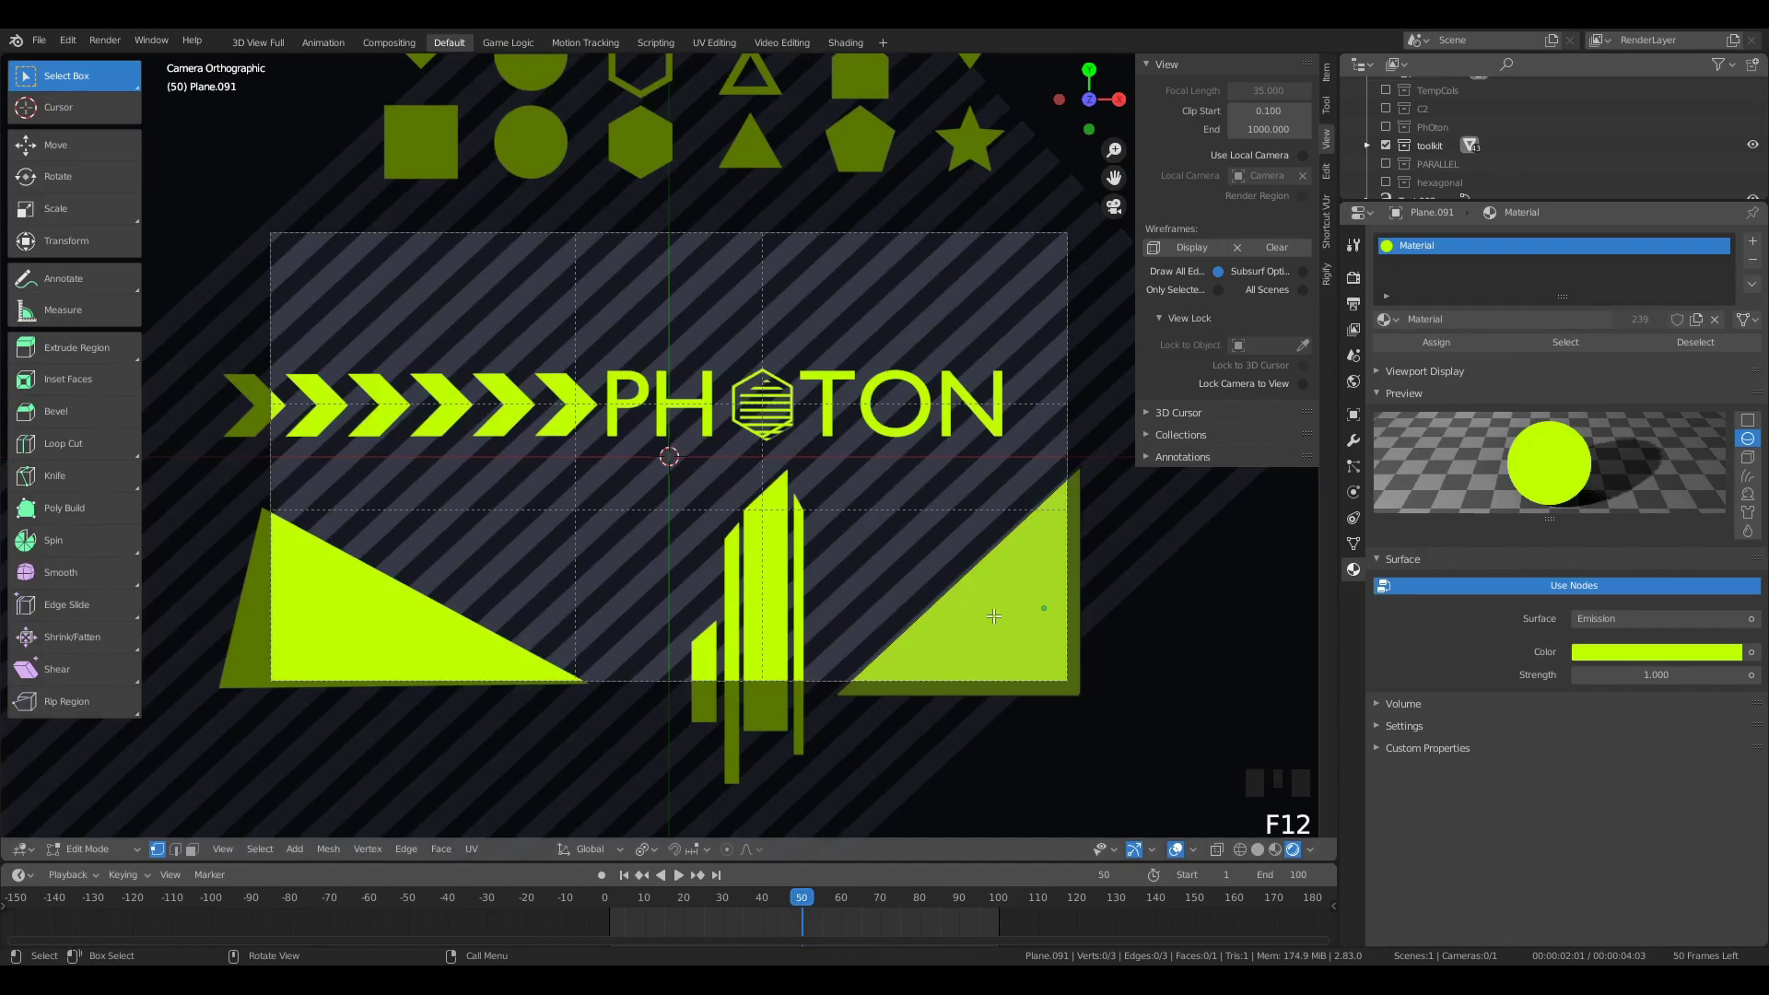
pyautogui.press('Tab')
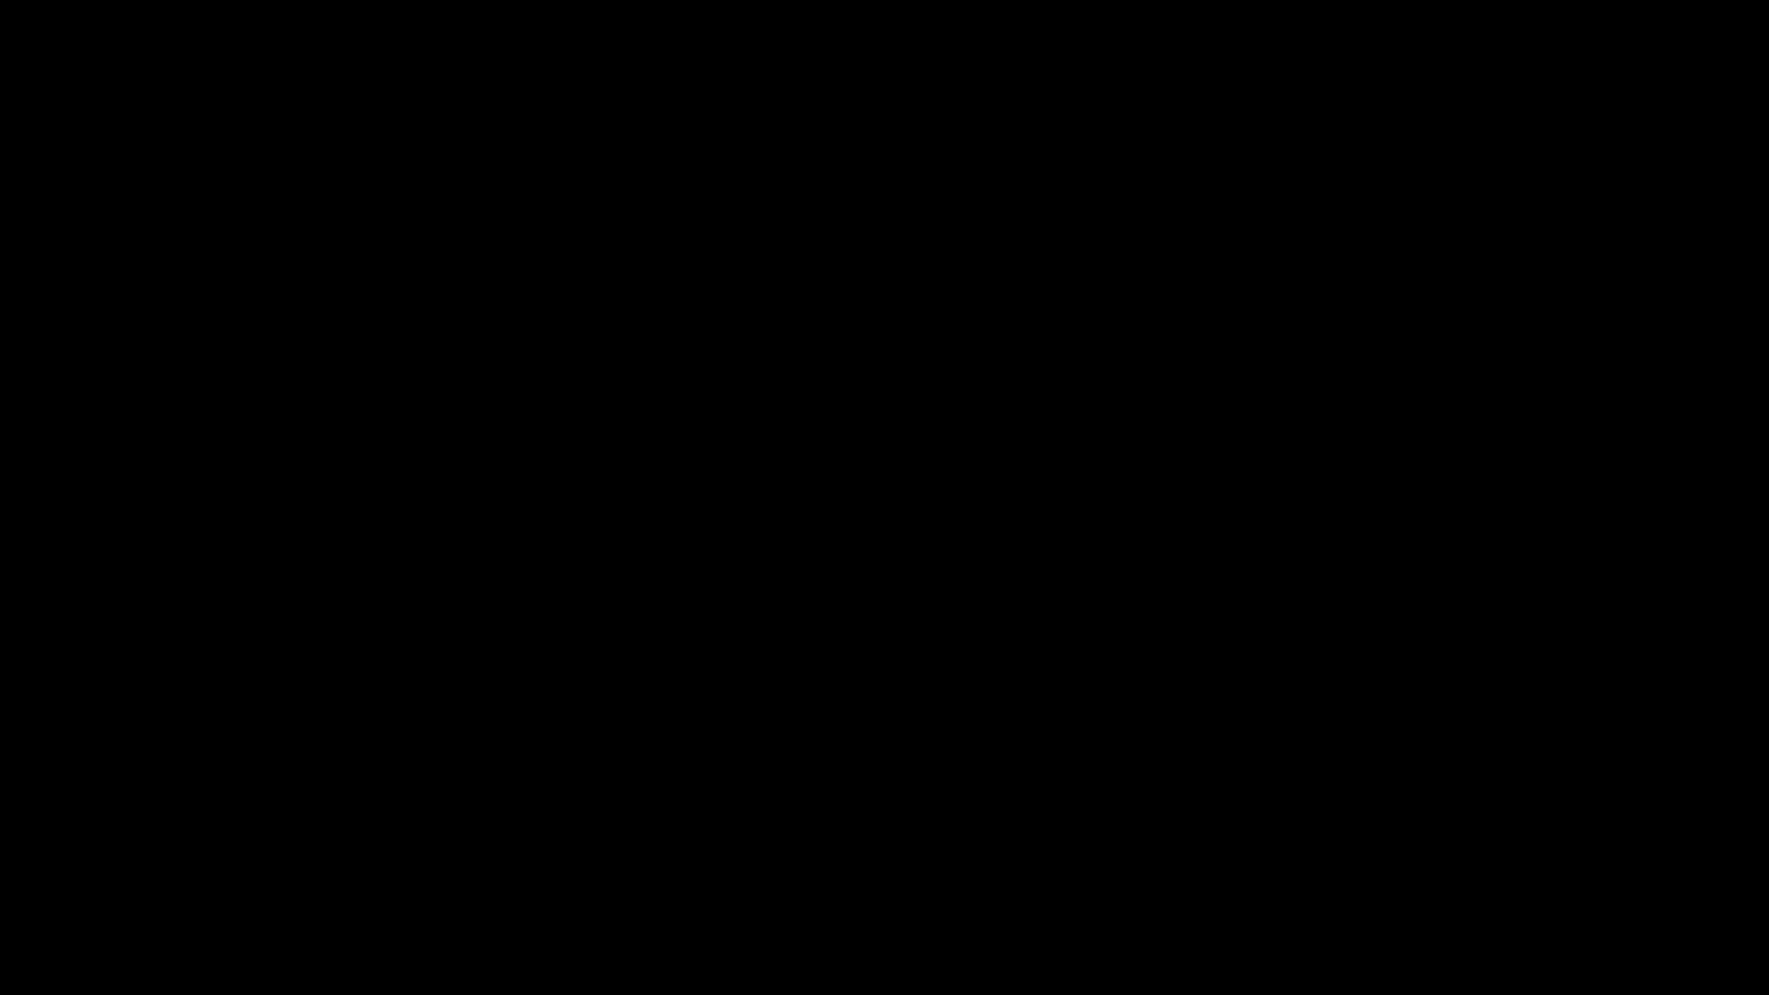
# Step: Duplicate the toolkit chevron into the empty frame and add an Array modifier with relative Y offset 1 and count 17
pyautogui.scroll(4, 710, 383)
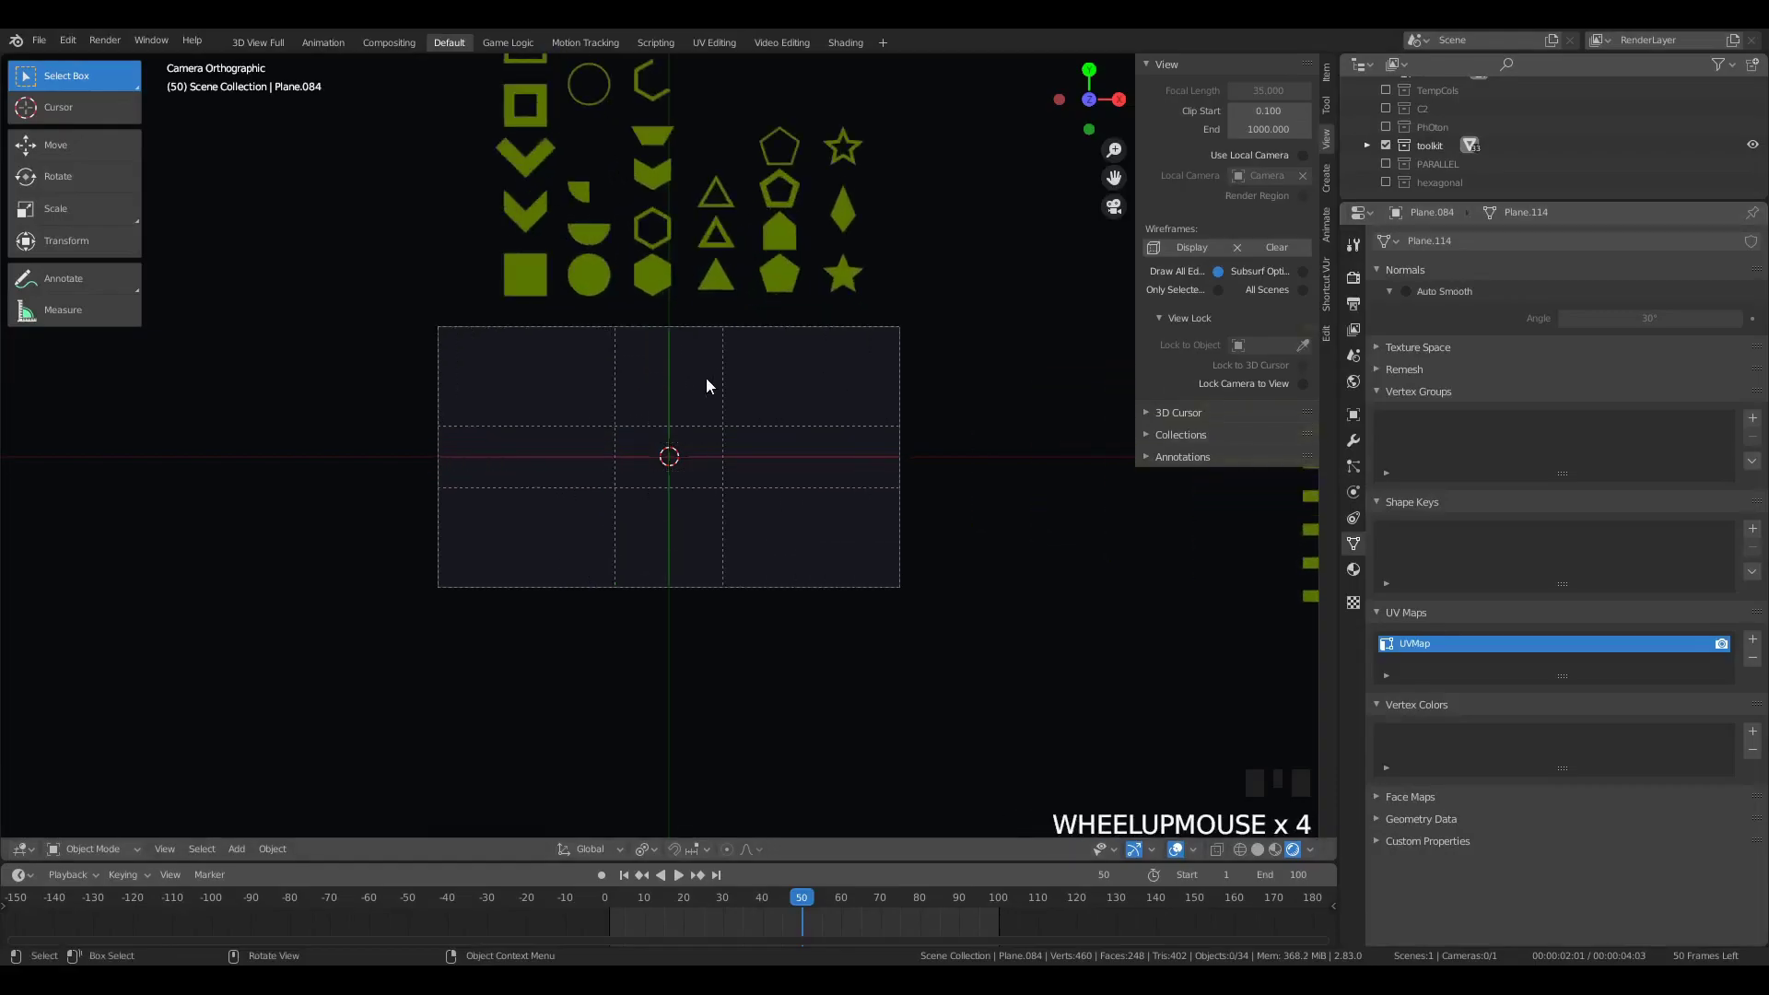
pyautogui.scroll(3, 568, 378)
pyautogui.hotkey('shift', 'd')
pyautogui.click(1414, 241)
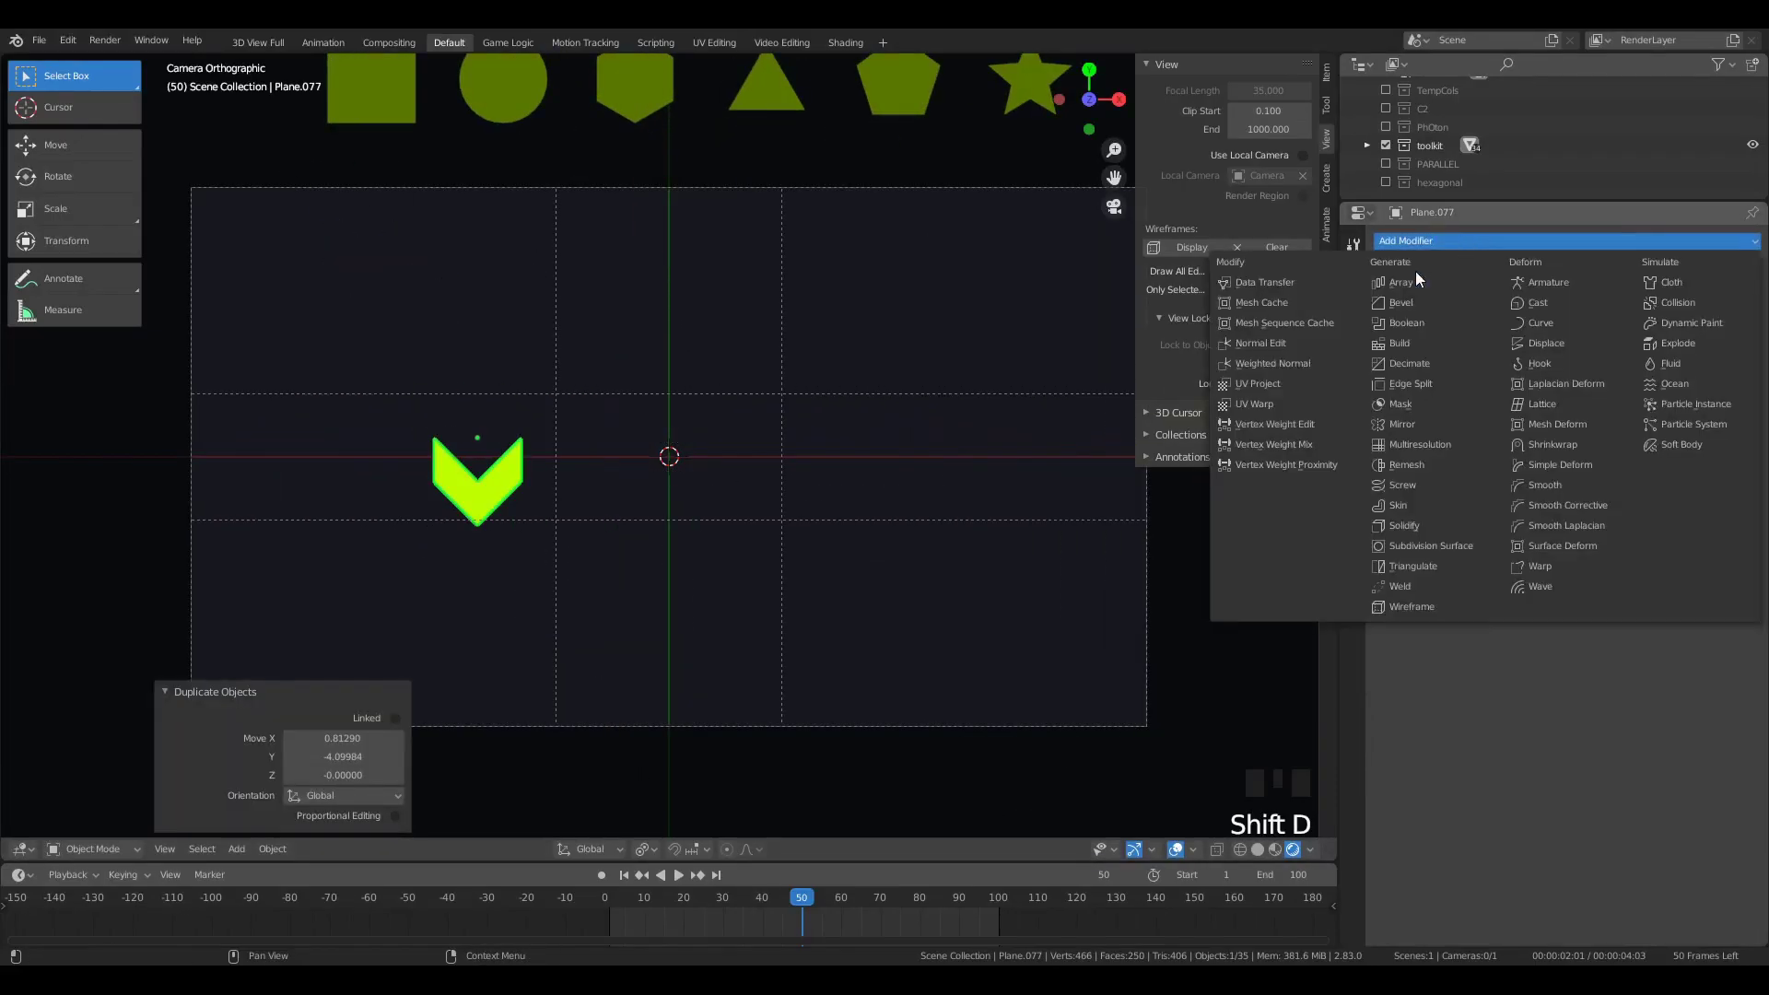
pyautogui.click(1414, 276)
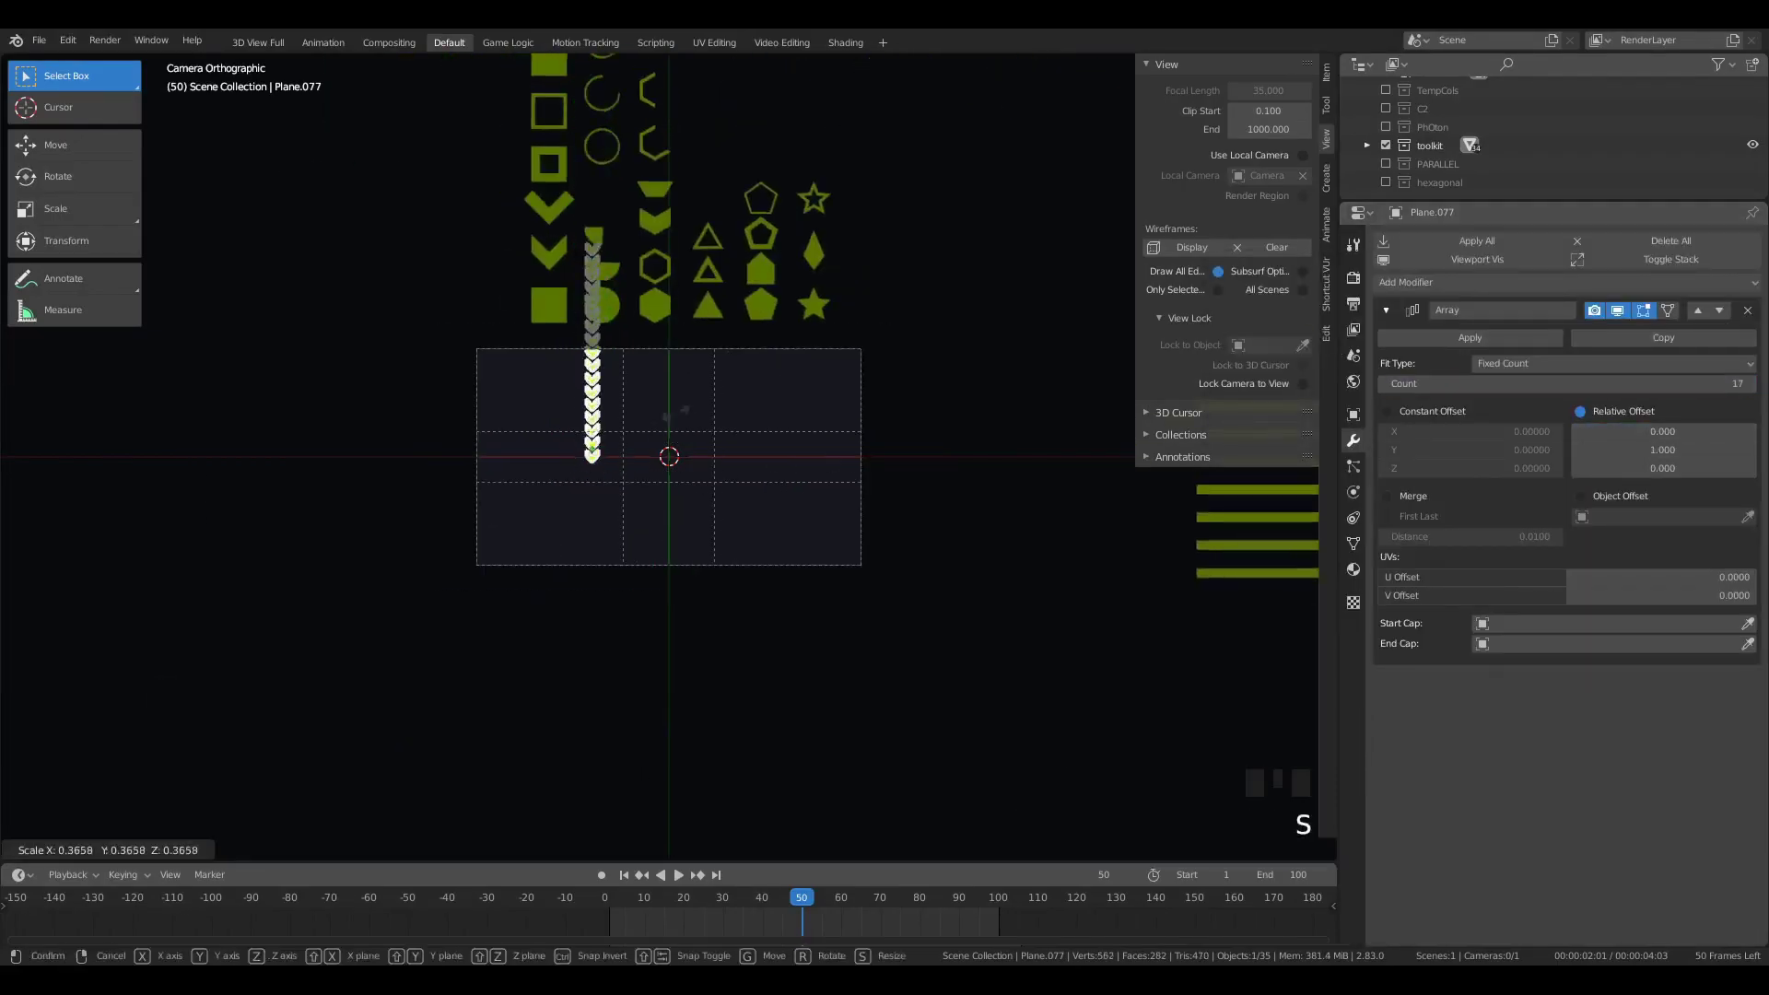
# Step: Place the scaled-down chevron column along the frame's left edge
pyautogui.click(488, 540)
pyautogui.scroll(3, 489, 539)
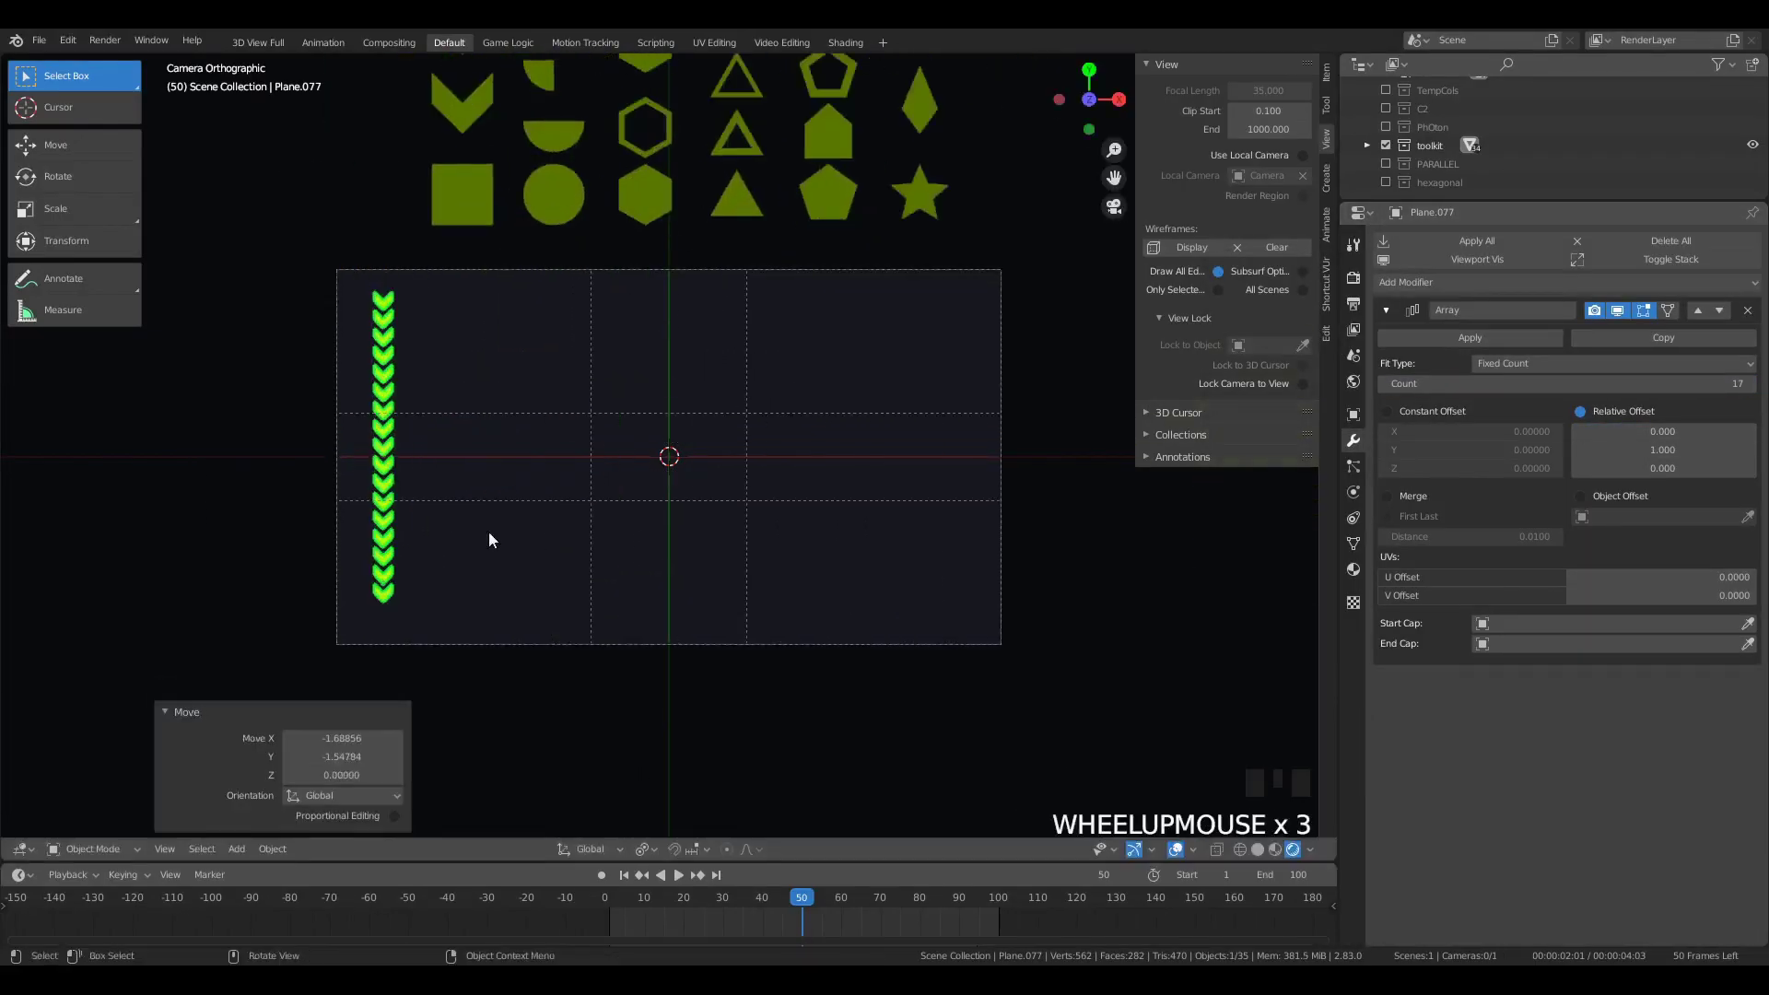
pyautogui.press('g')
pyautogui.click(477, 529)
# Step: Set the emission color of the shapes' shared material to white and deselect everything
pyautogui.click(1353, 570)
pyautogui.click(1697, 626)
pyautogui.click(1630, 399)
pyautogui.press('a')
pyautogui.press('a')
pyautogui.press('a')
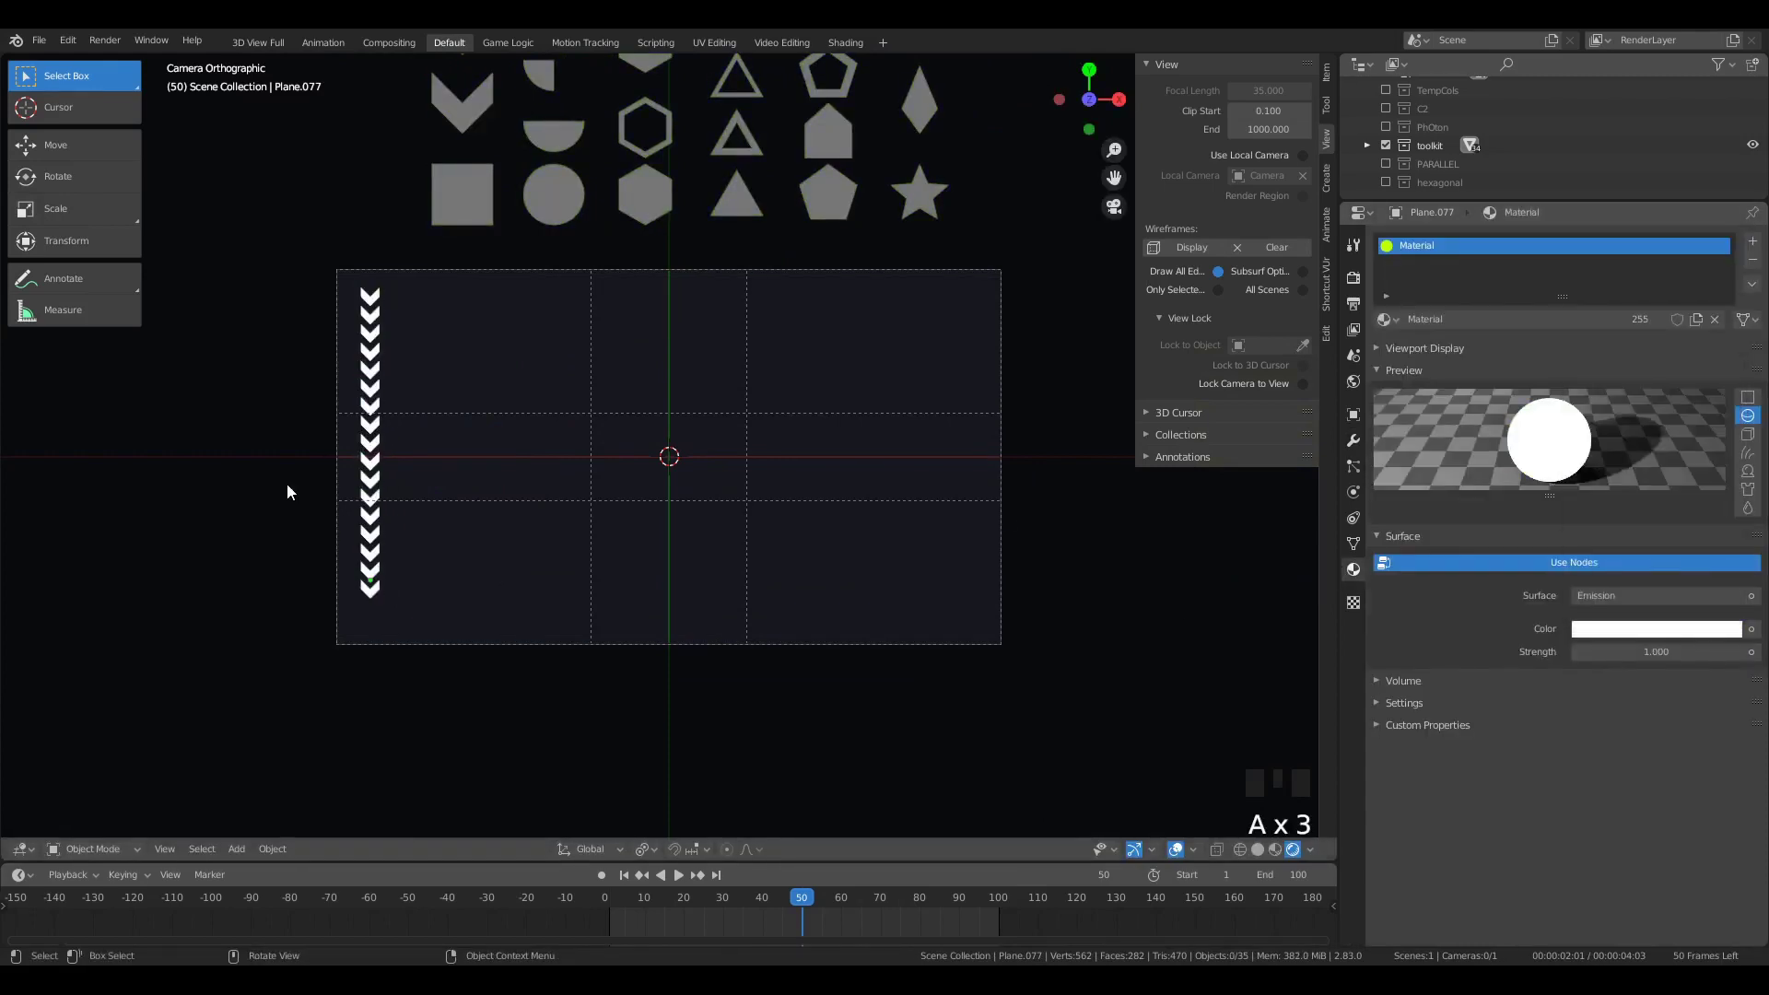
# Step: Shrink the chevron column and move it down near the frame's left edge
pyautogui.click(369, 555)
pyautogui.press('s')
pyautogui.scroll(-5, 515, 626)
pyautogui.press('g')
pyautogui.scroll(-2, 689, 426)
pyautogui.scroll(3, 682, 405)
pyautogui.click(603, 306)
pyautogui.hotkey('shift', 'd')
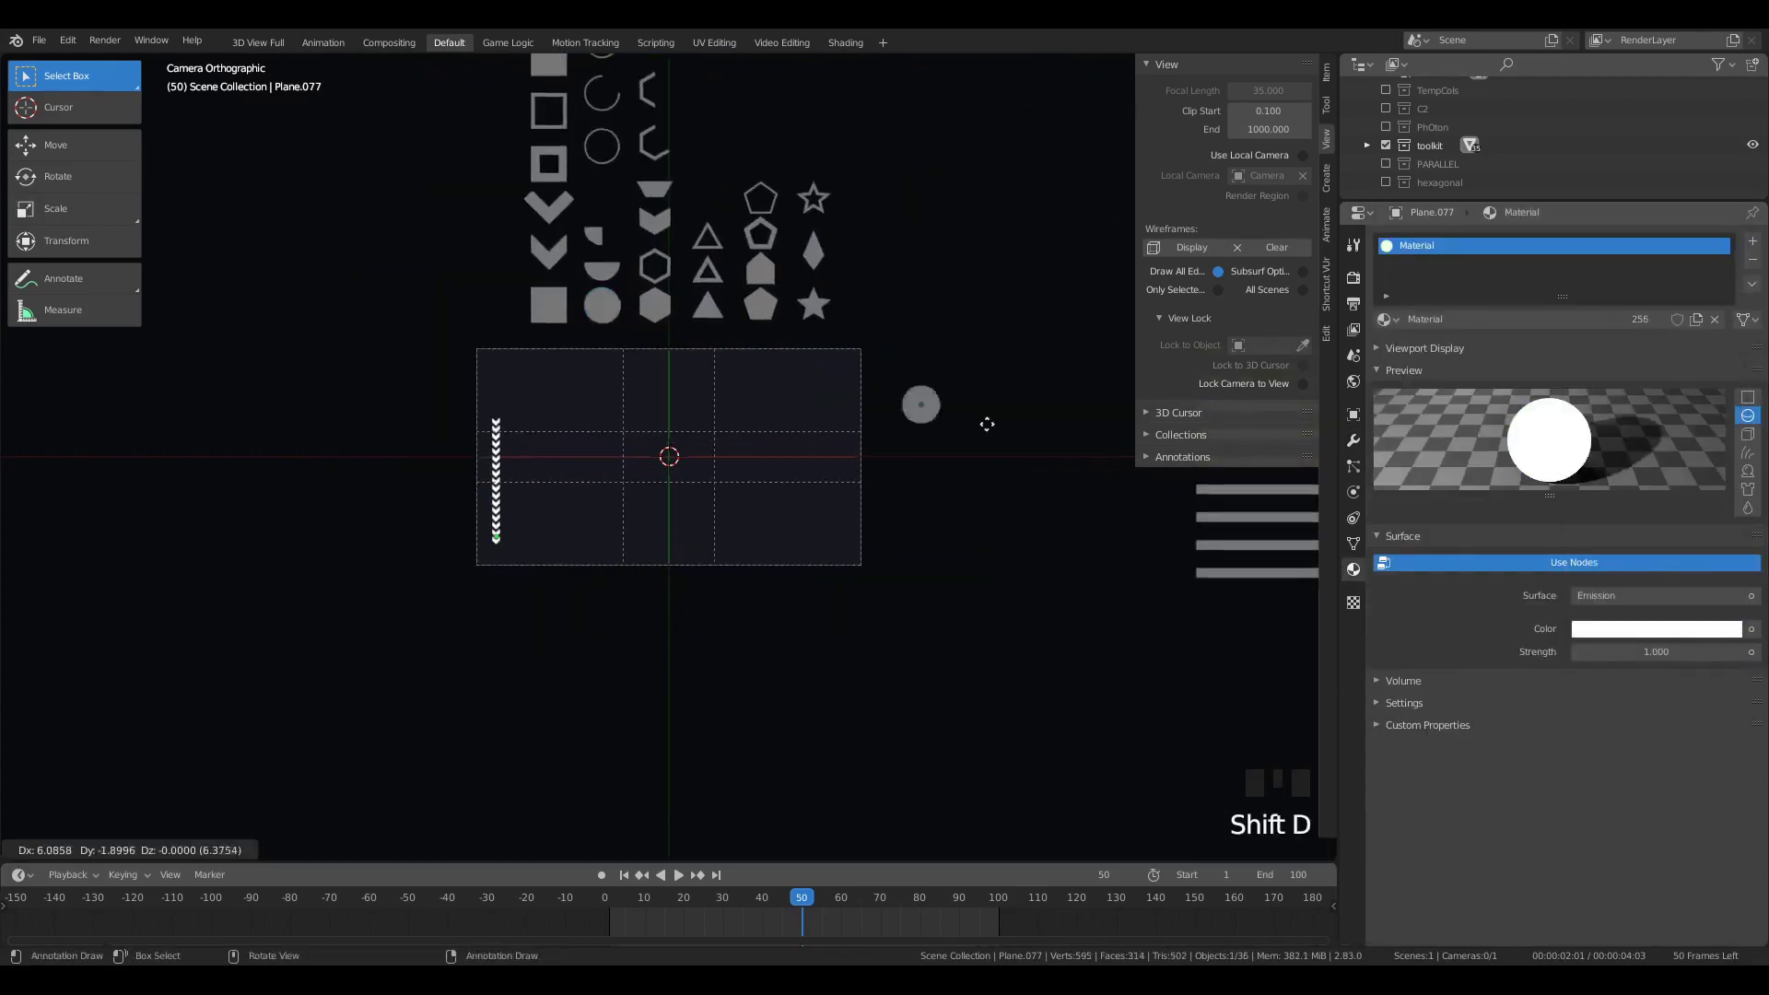
pyautogui.click(1034, 413)
pyautogui.press('x')
# Step: Duplicate the toolkit square to the right of the frame, rotate it into a diamond and scale it by about 0.453
pyautogui.click(549, 305)
pyautogui.hotkey('shift', 'd')
pyautogui.click(1029, 422)
pyautogui.press('r')
pyautogui.press('s')
pyautogui.click(1025, 433)
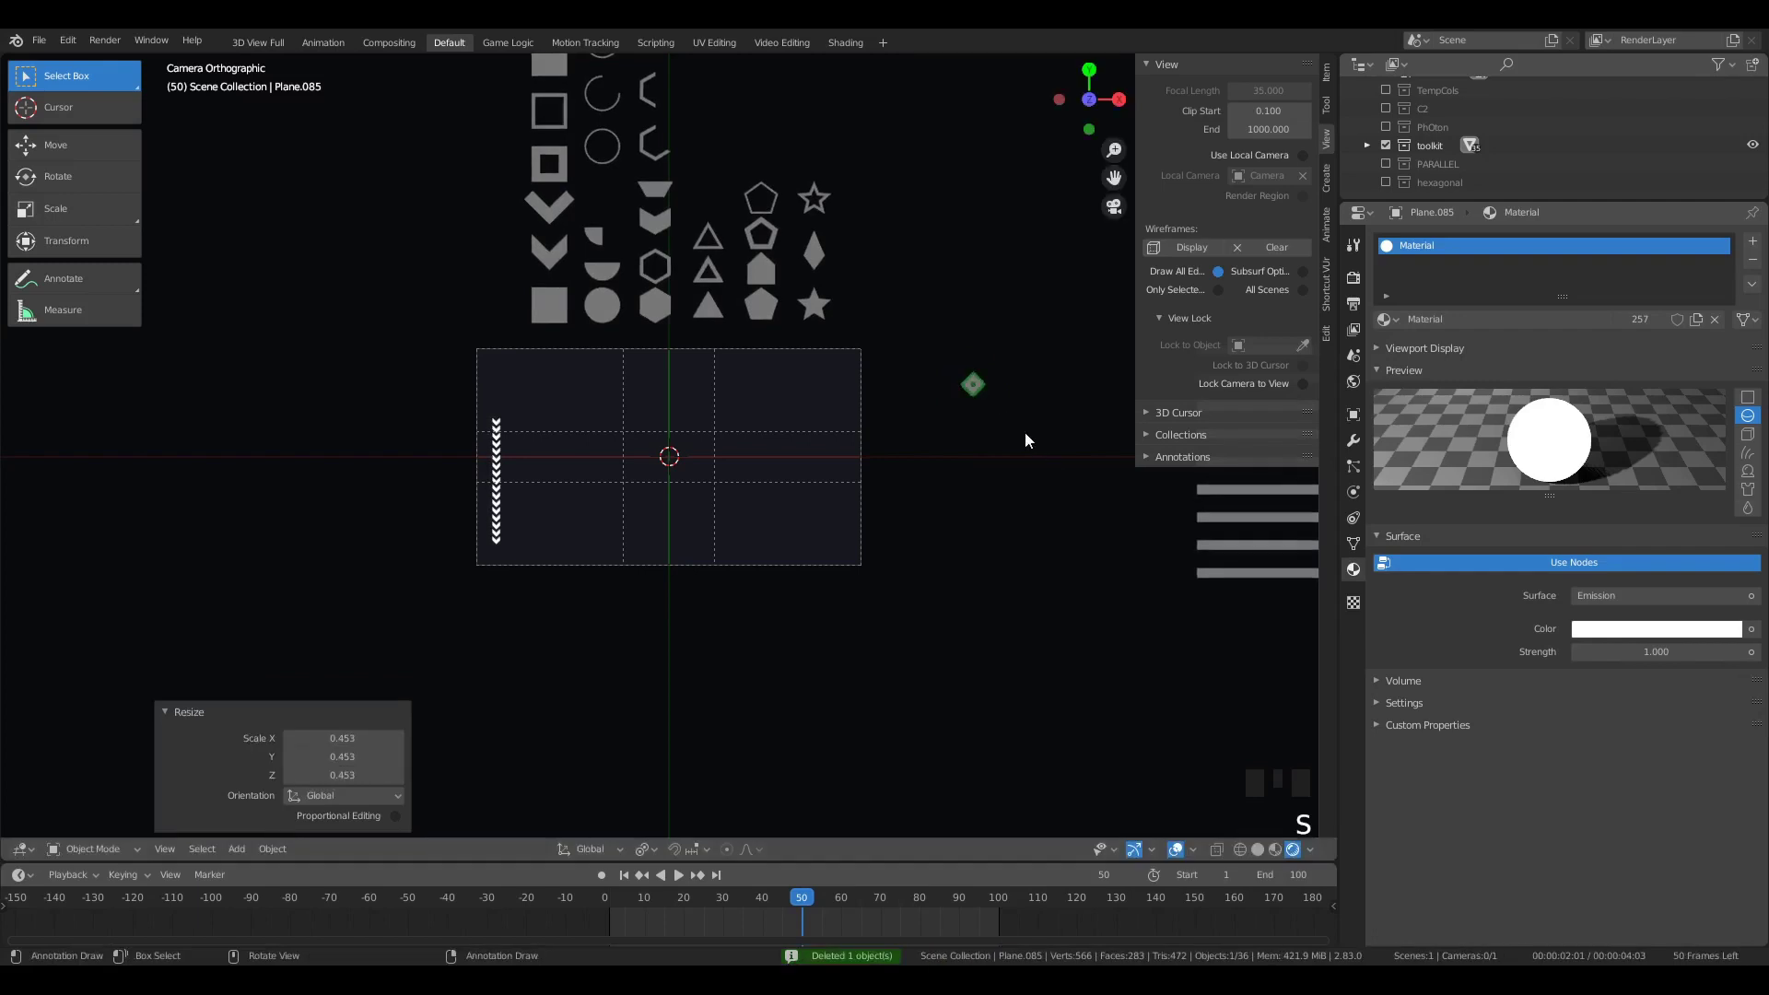
pyautogui.press('n')
pyautogui.press('g')
pyautogui.click(983, 436)
# Step: Add an Array modifier to the diamond and apply the diamond's rotation
pyautogui.click(1353, 440)
pyautogui.click(1428, 241)
pyautogui.click(1557, 283)
pyautogui.press('a')
pyautogui.hotkey('ctrl', 'a')
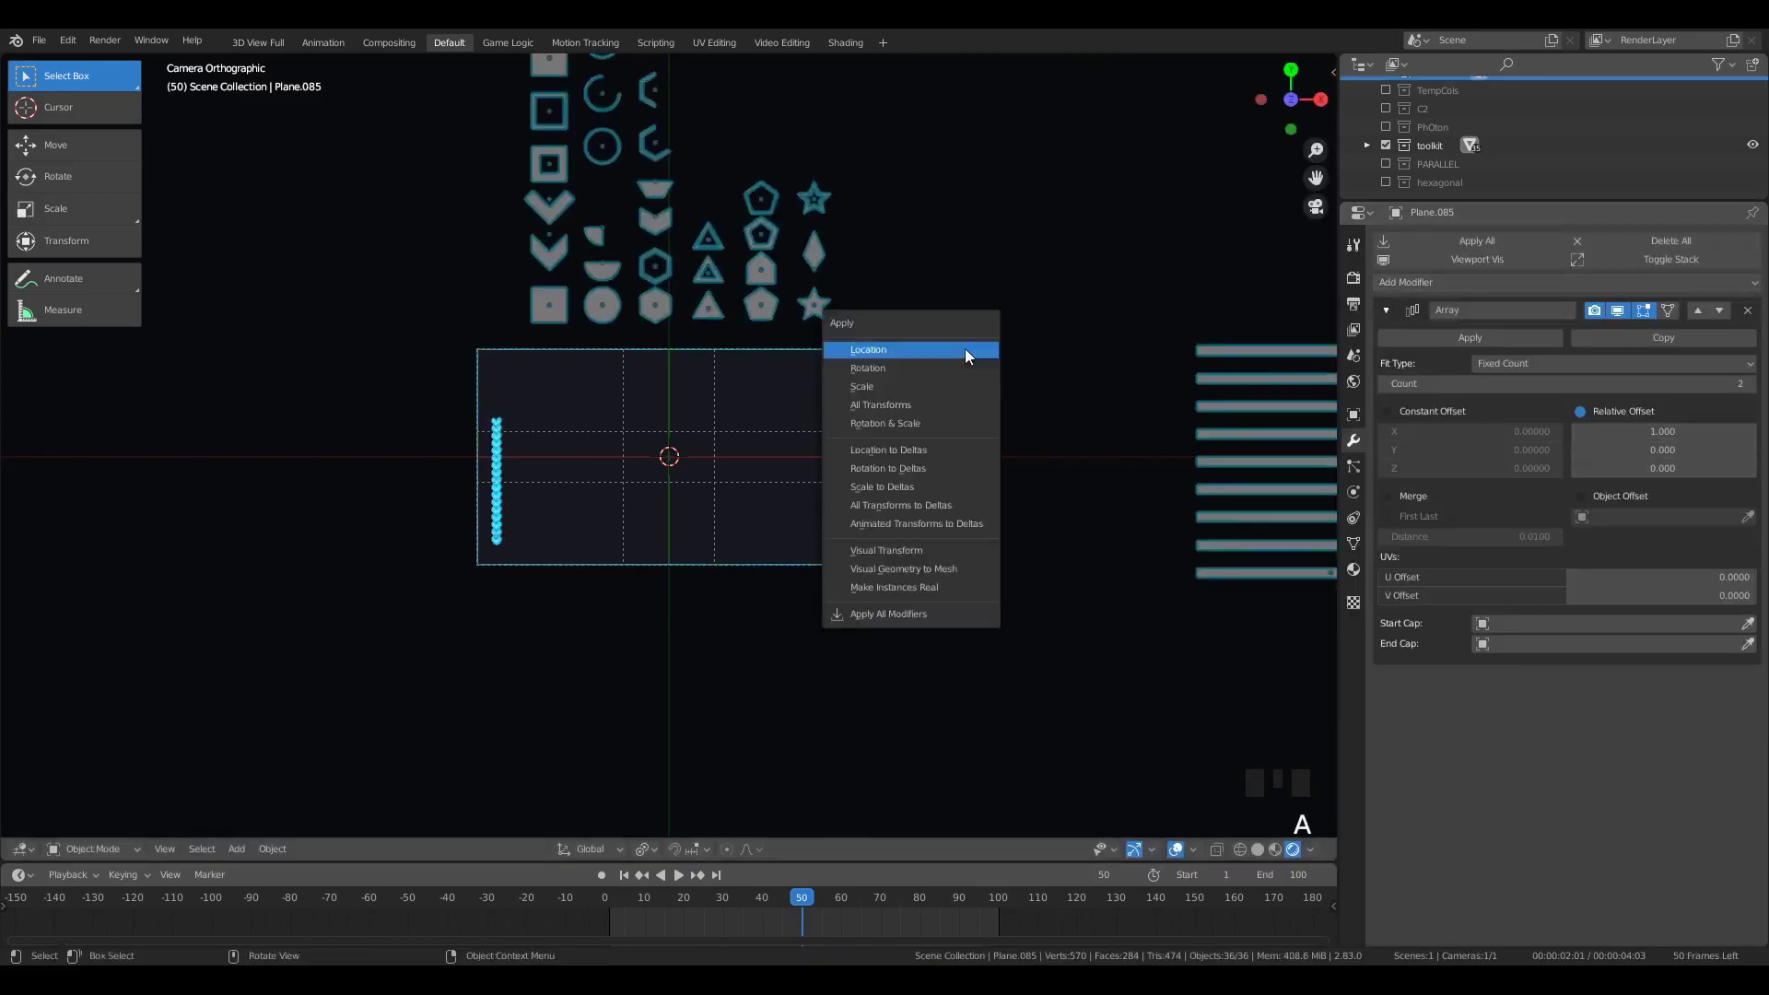
pyautogui.press('Escape')
pyautogui.click(969, 395)
pyautogui.hotkey('ctrl', 'a')
pyautogui.click(971, 417)
# Step: Set the diamond array's relative X offset to 6 and scale the diamonds by about 0.276
pyautogui.click(1635, 434)
pyautogui.write('6')
pyautogui.press('Return')
pyautogui.press('s')
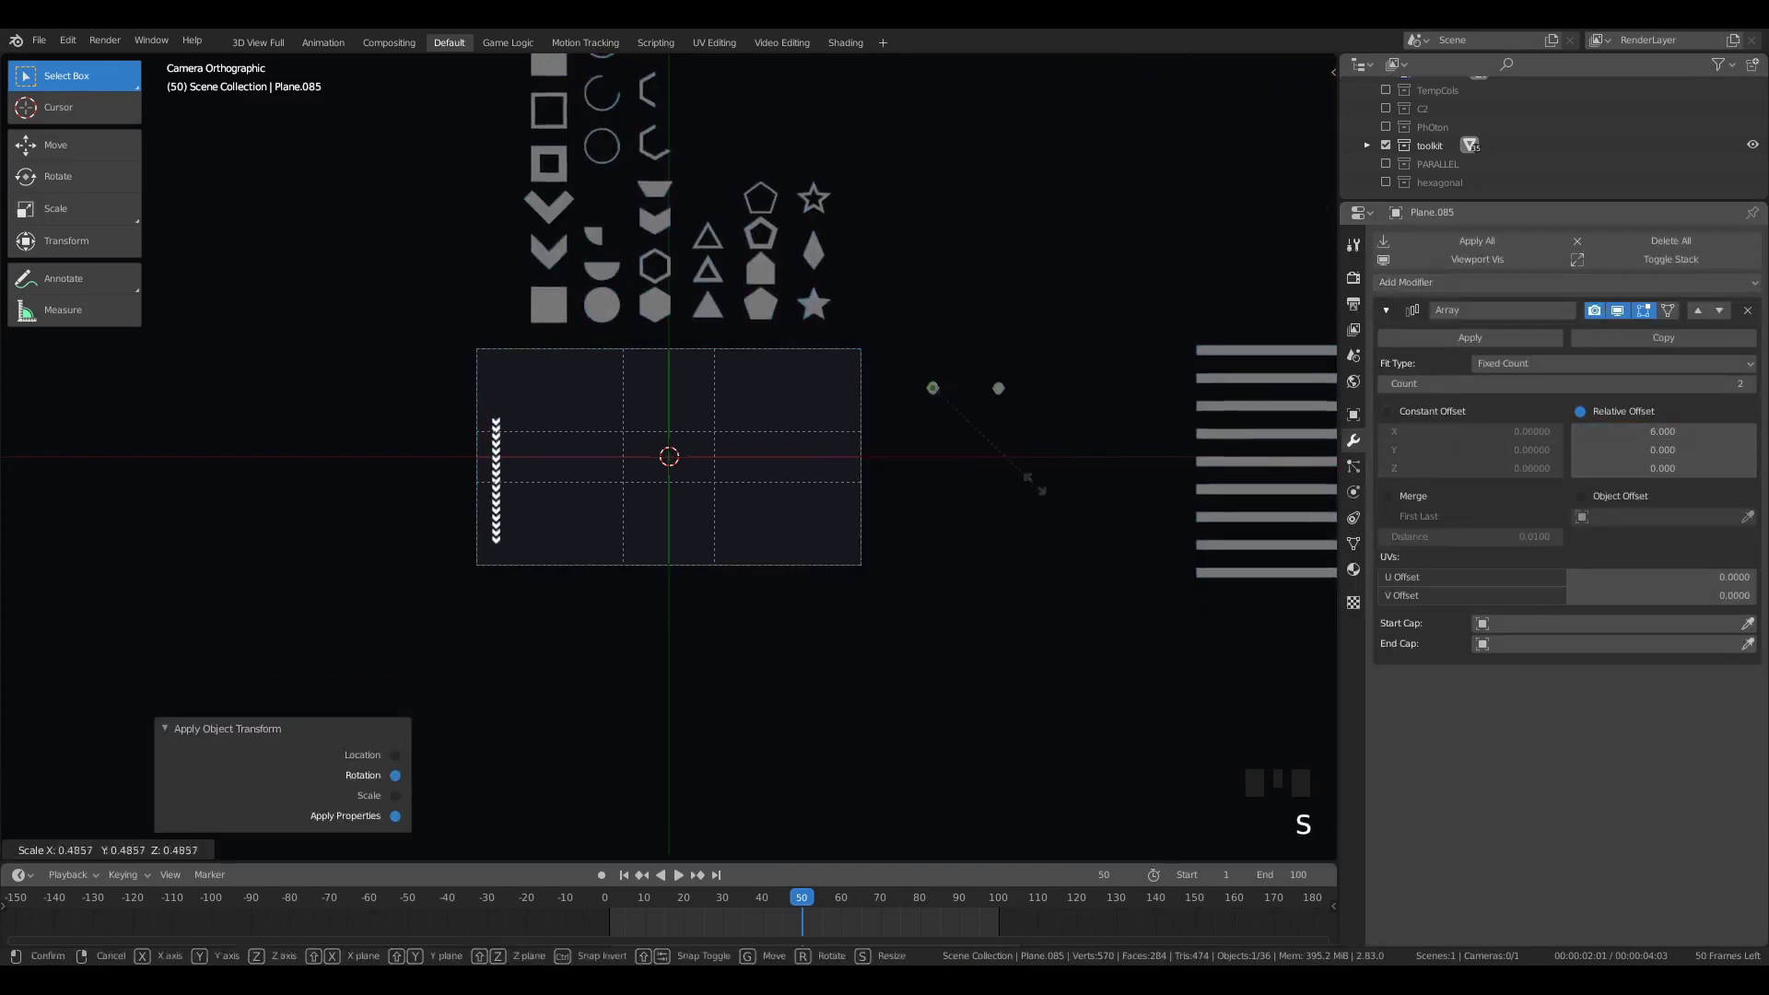
pyautogui.click(993, 440)
# Step: Set the diamond array's relative X offset to 2 and count to 50, and scale the row down
pyautogui.click(1635, 432)
pyautogui.write('2')
pyautogui.click(1630, 383)
pyautogui.write('50')
pyautogui.press('Return')
pyautogui.scroll(-2, 1243, 530)
pyautogui.press('s')
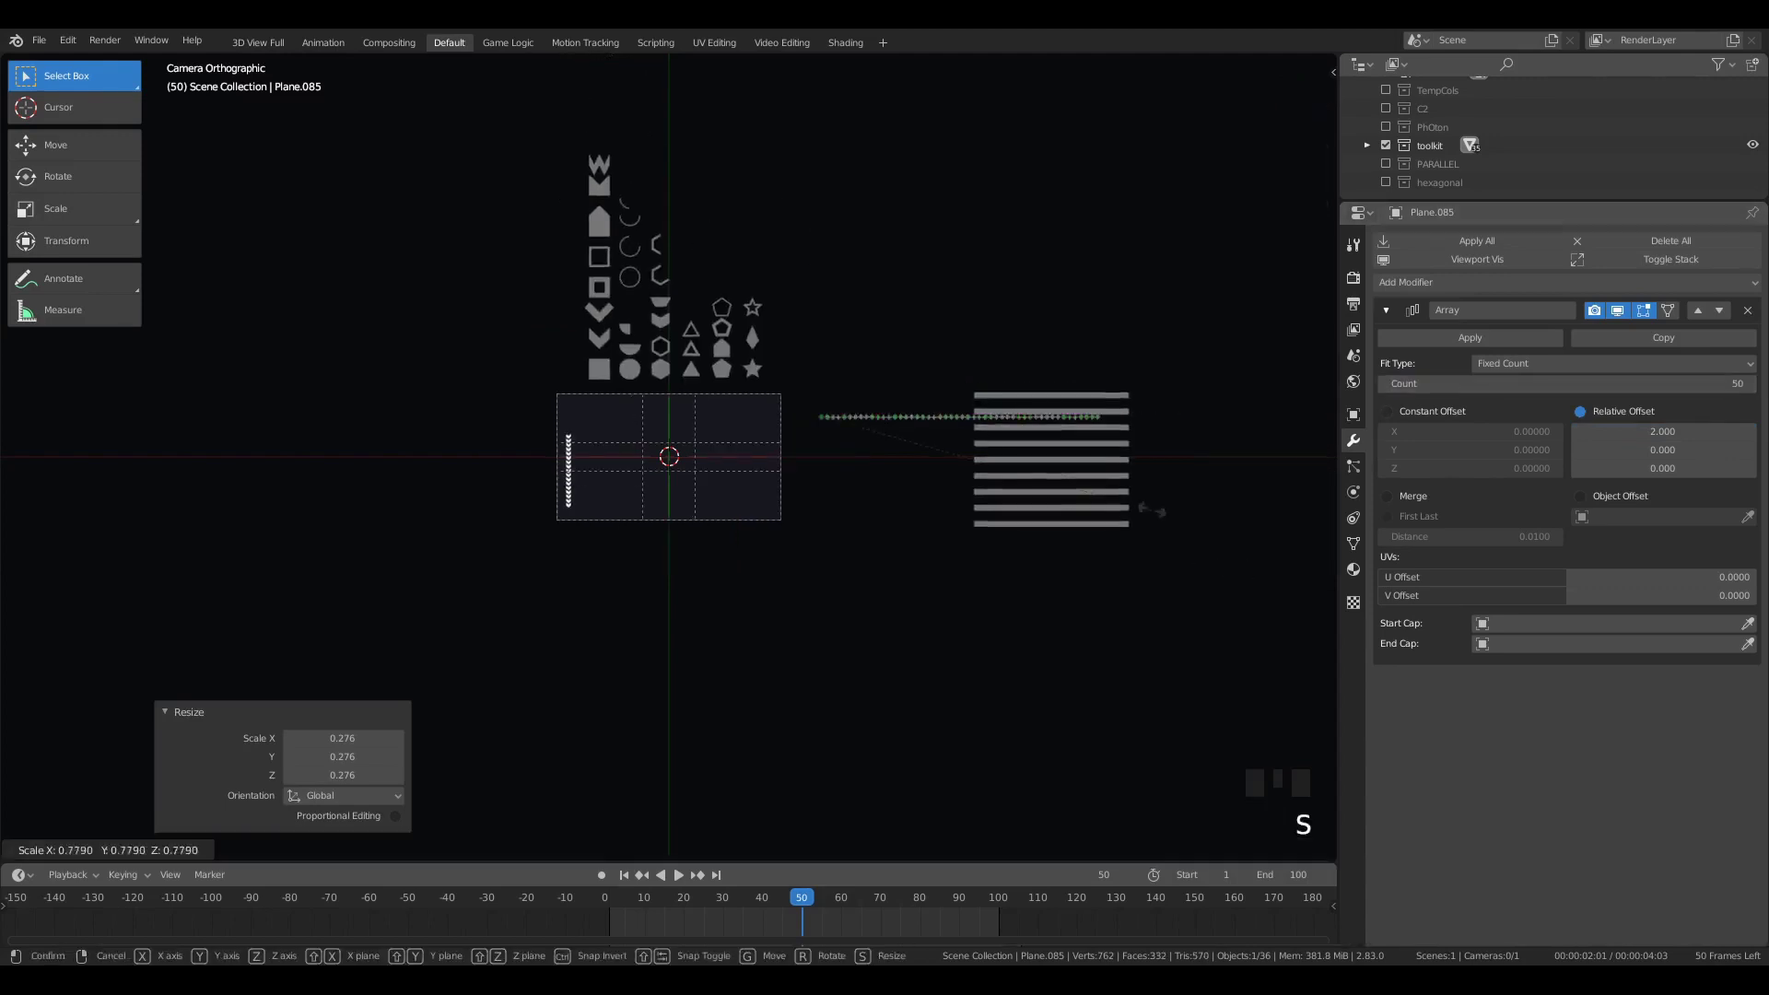
pyautogui.click(980, 461)
# Step: Set the diamond array's count to 12, and resize and reposition the row to the right of the frame
pyautogui.click(1603, 385)
pyautogui.write('12')
pyautogui.press('Return')
pyautogui.scroll(7, 1046, 415)
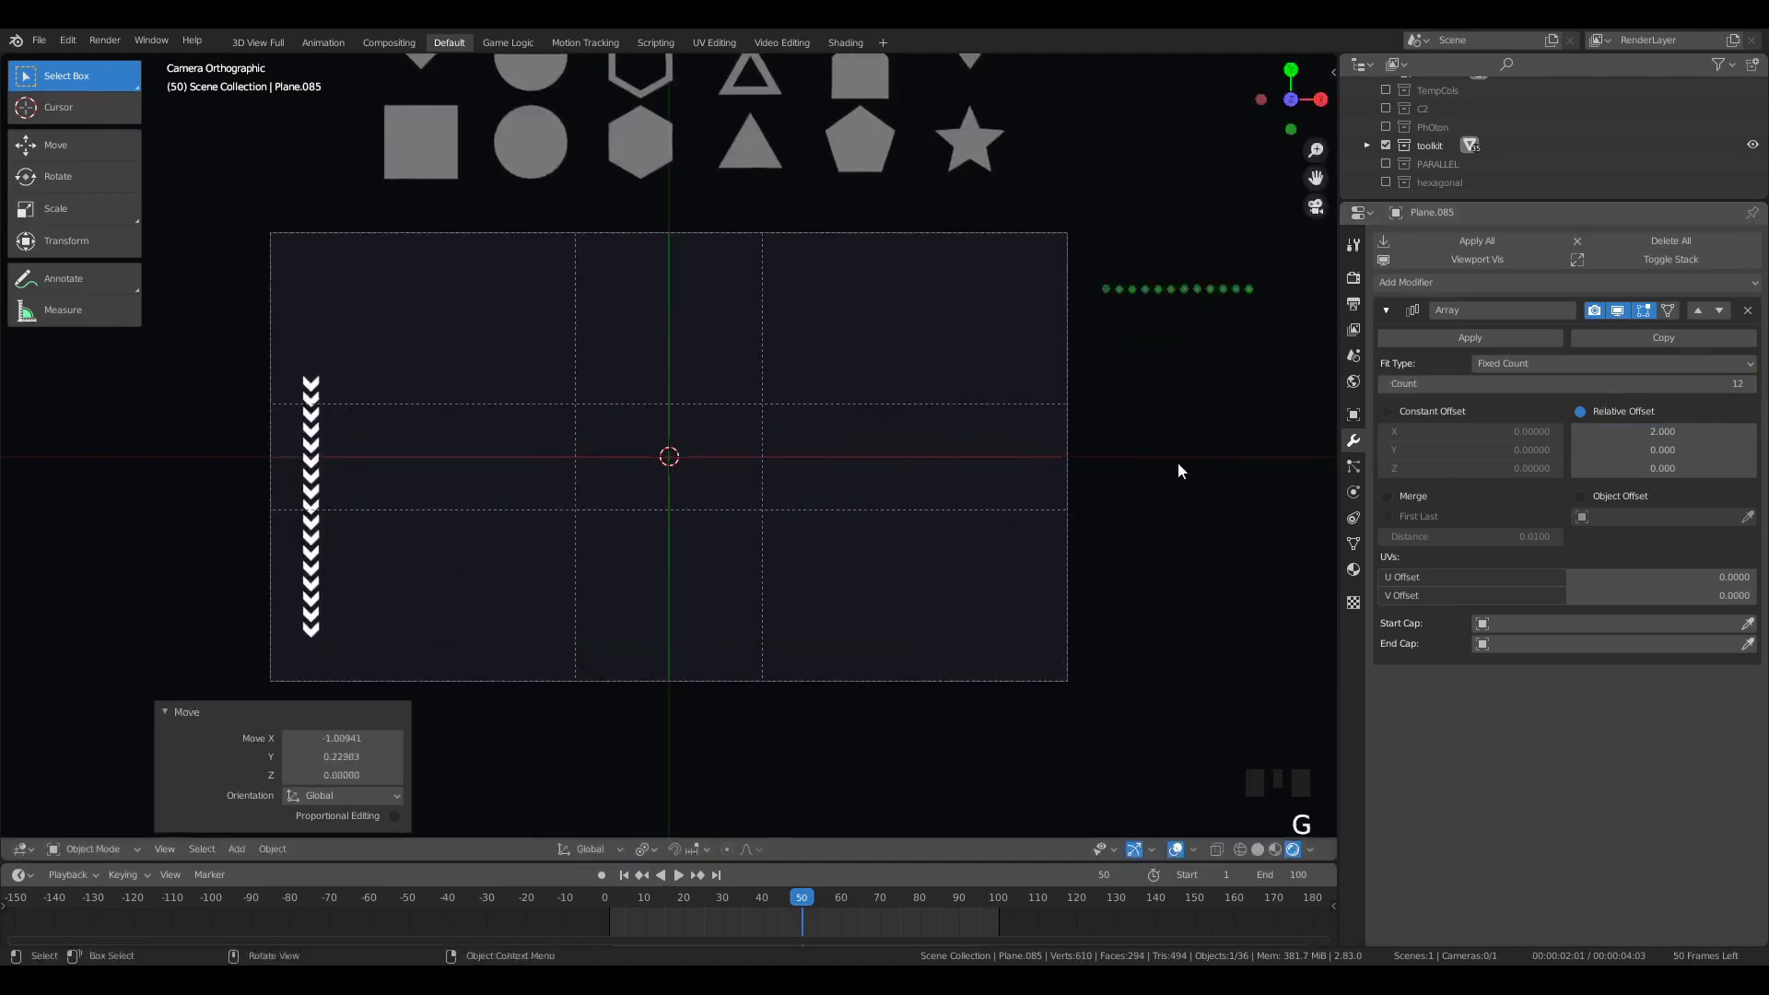
pyautogui.press('s')
pyautogui.click(1194, 536)
pyautogui.press('g')
pyautogui.click(1207, 572)
# Step: Copy the Array modifier and set the copy's relative offset to 0 on X and 2 on Y
pyautogui.click(1713, 340)
pyautogui.scroll(-4, 1708, 516)
pyautogui.click(1687, 705)
pyautogui.write('0')
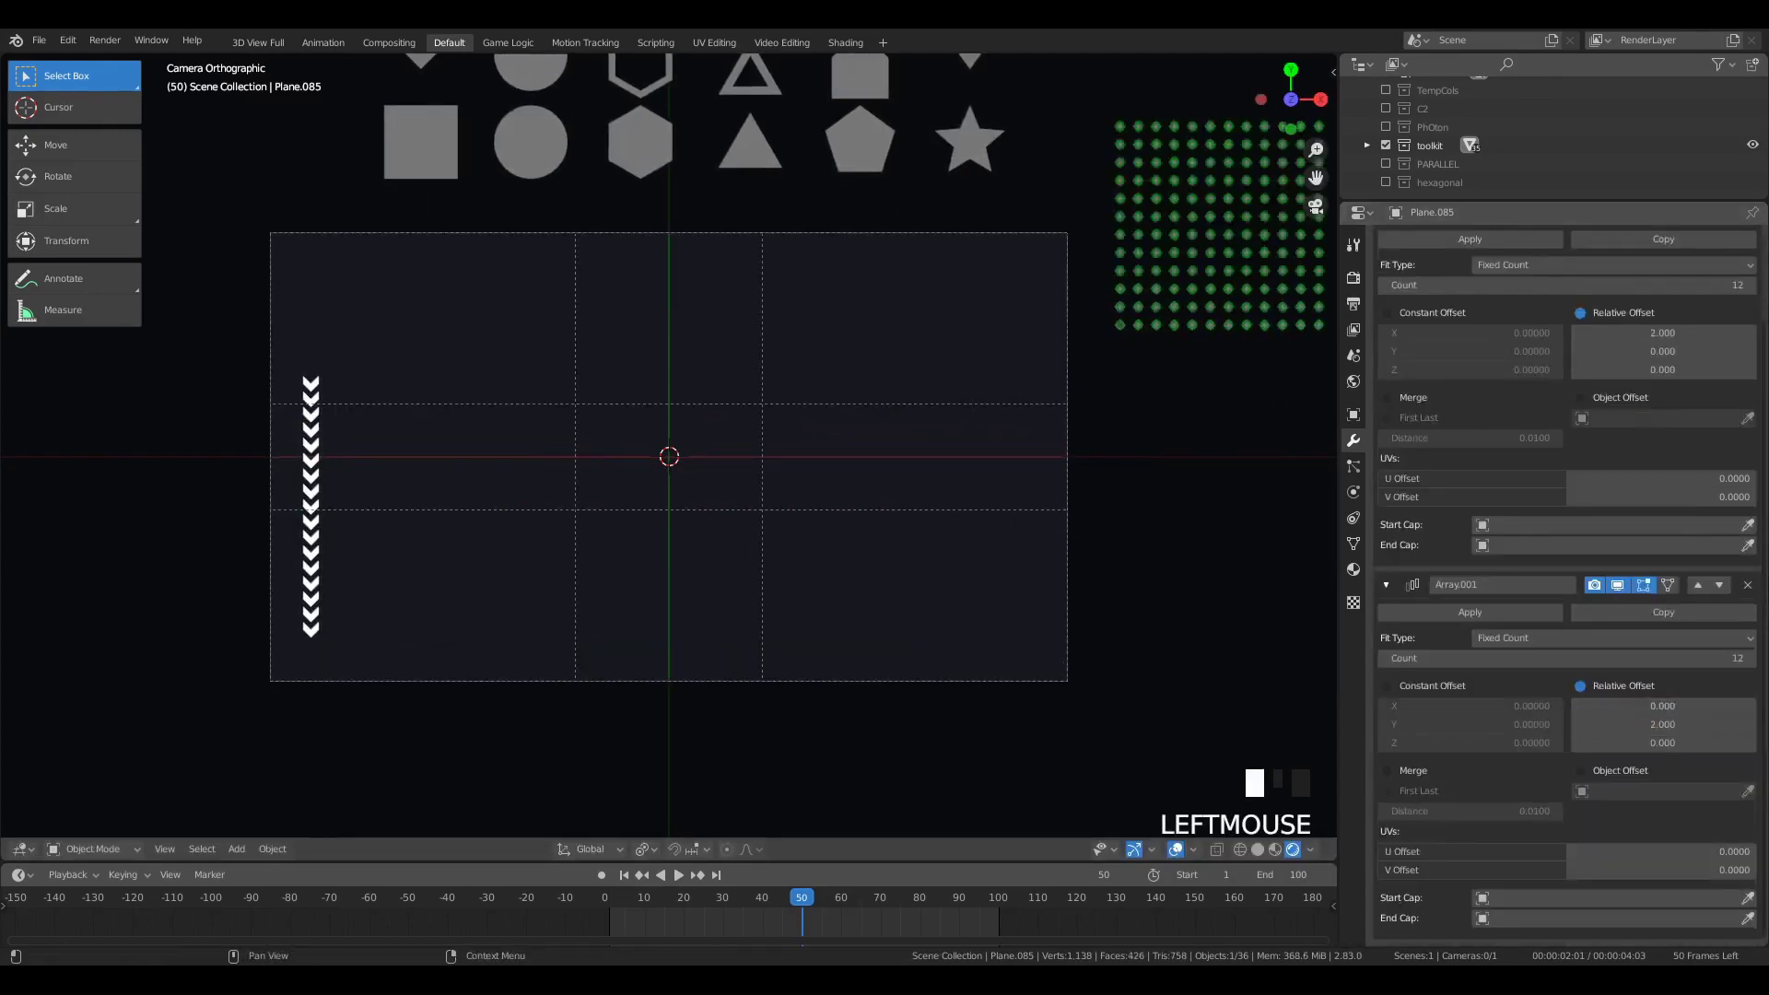
# Step: Scale the diamond grid and move it above the horizontal stripes beside the toolkit
pyautogui.write('g')
pyautogui.click(1231, 385)
pyautogui.scroll(-7, 1231, 384)
pyautogui.press('s')
pyautogui.click(973, 520)
pyautogui.press('g')
pyautogui.click(1185, 352)
# Step: Duplicate the diamond grid beside the frame and cover it with an enlarged copy of the toolkit circle
pyautogui.hotkey('shift', 'd')
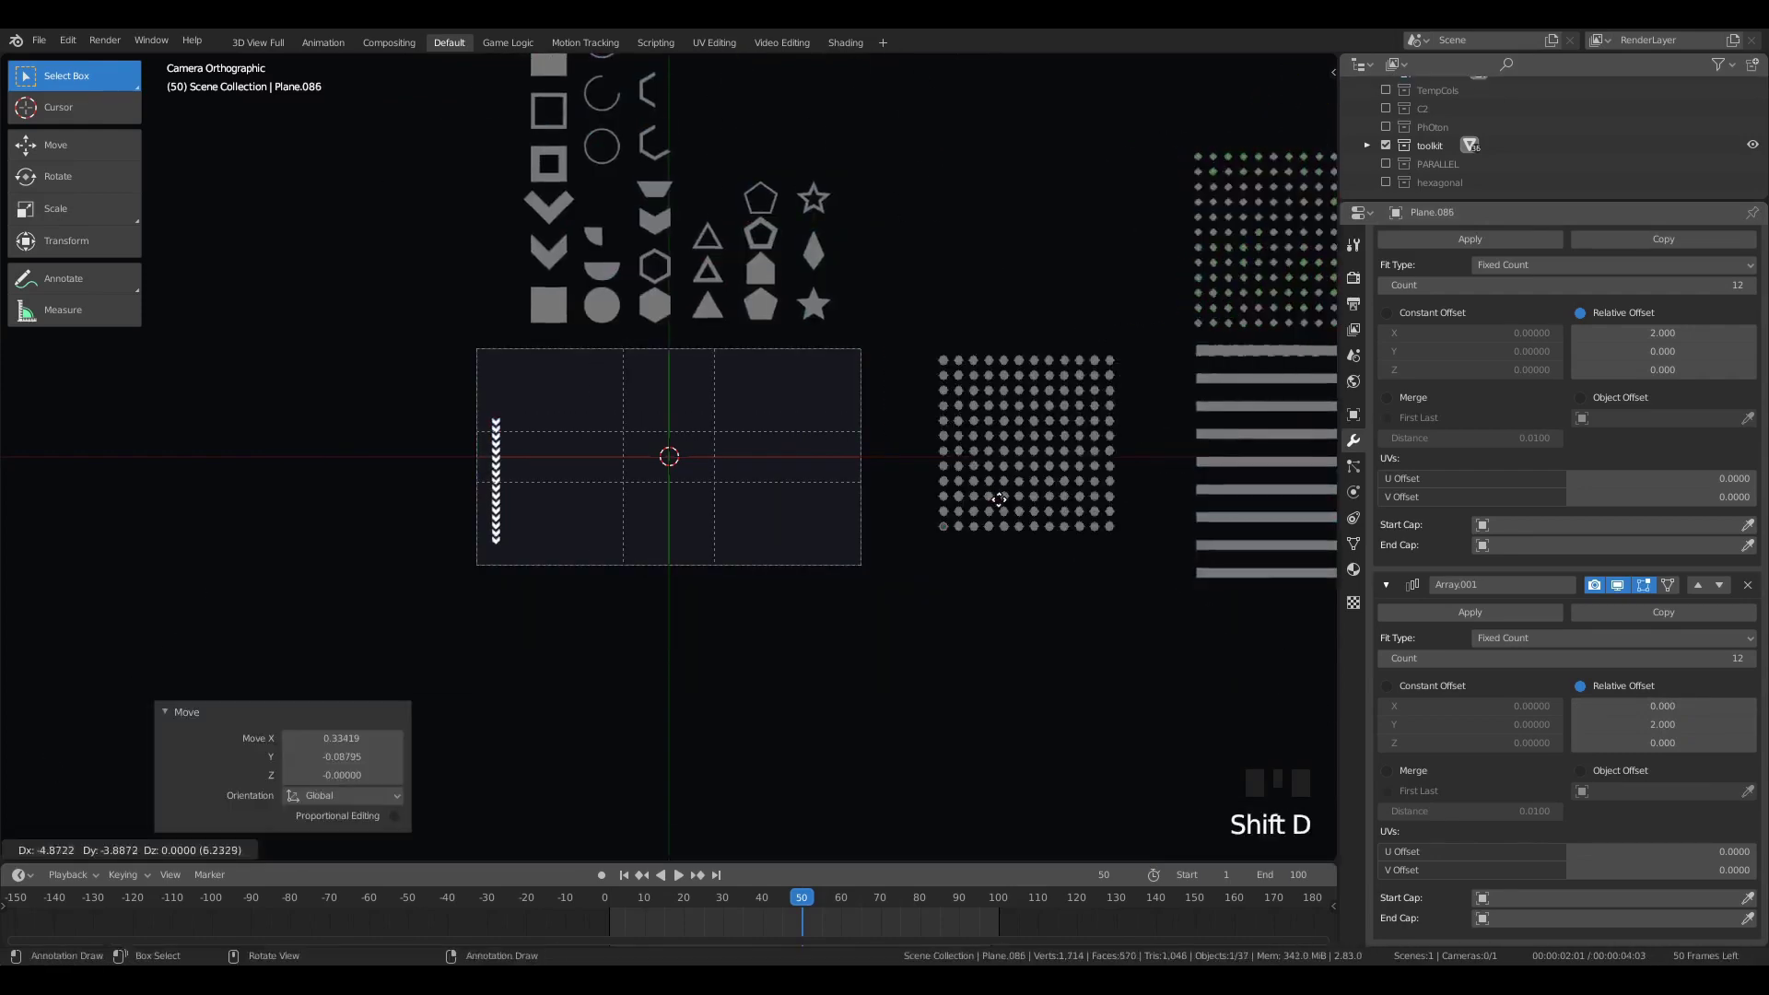
pyautogui.click(997, 498)
pyautogui.click(604, 309)
pyautogui.hotkey('shift', 'd')
pyautogui.click(1046, 464)
pyautogui.press('s')
pyautogui.click(1074, 484)
pyautogui.press('g')
pyautogui.click(1067, 475)
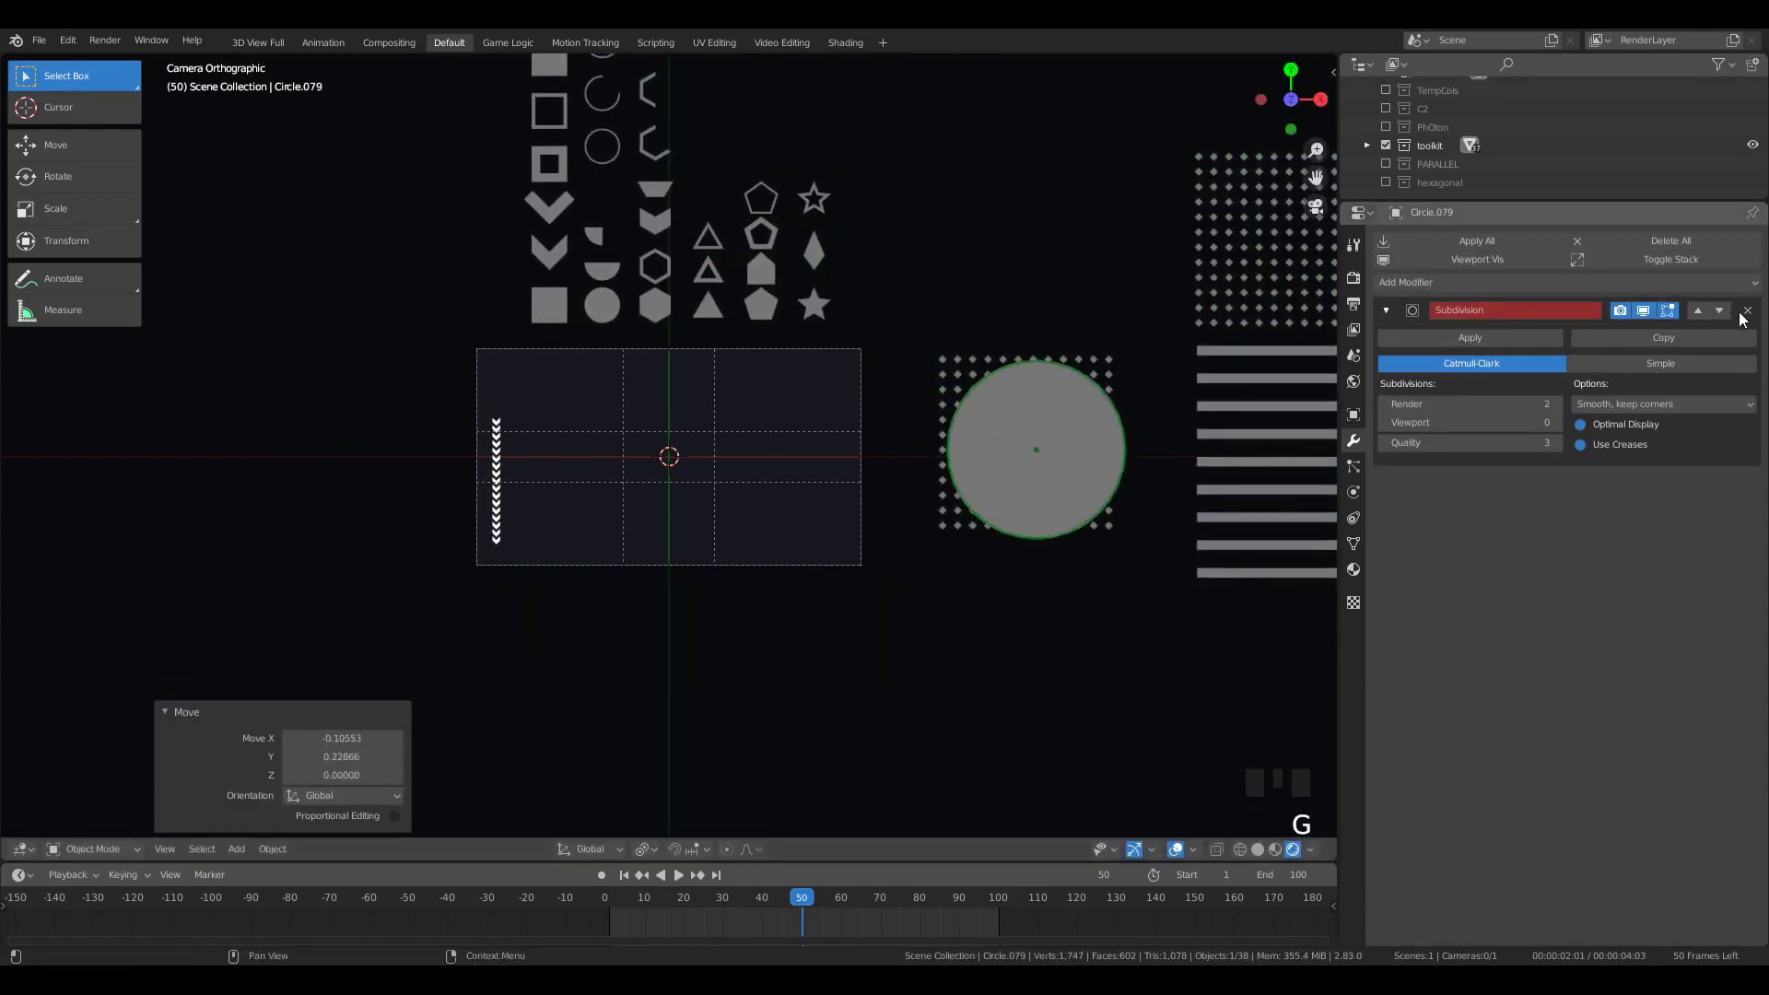
# Step: Fine-tune the circle's size and position over the copied diamond grid
pyautogui.click(1139, 498)
pyautogui.press('s')
pyautogui.click(1144, 502)
pyautogui.press('g')
pyautogui.click(1149, 501)
# Step: Extrude the circle into a solid and move it along the Z axis so it passes through the diamond grid
pyautogui.press('Tab')
pyautogui.moveTo(1149, 501); pyautogui.dragTo(965, 583, button='middle')
pyautogui.press('e')
pyautogui.press('Tab')
pyautogui.press('g')
pyautogui.press('z')
pyautogui.click(991, 576)
# Step: Boolean-intersect the diamond grid with the circle solid and set the result's origin to its center of mass (surface)
pyautogui.hotkey('ctrl', 'shift', 'b')
pyautogui.press('KP_7')
pyautogui.rightClick(936, 502)
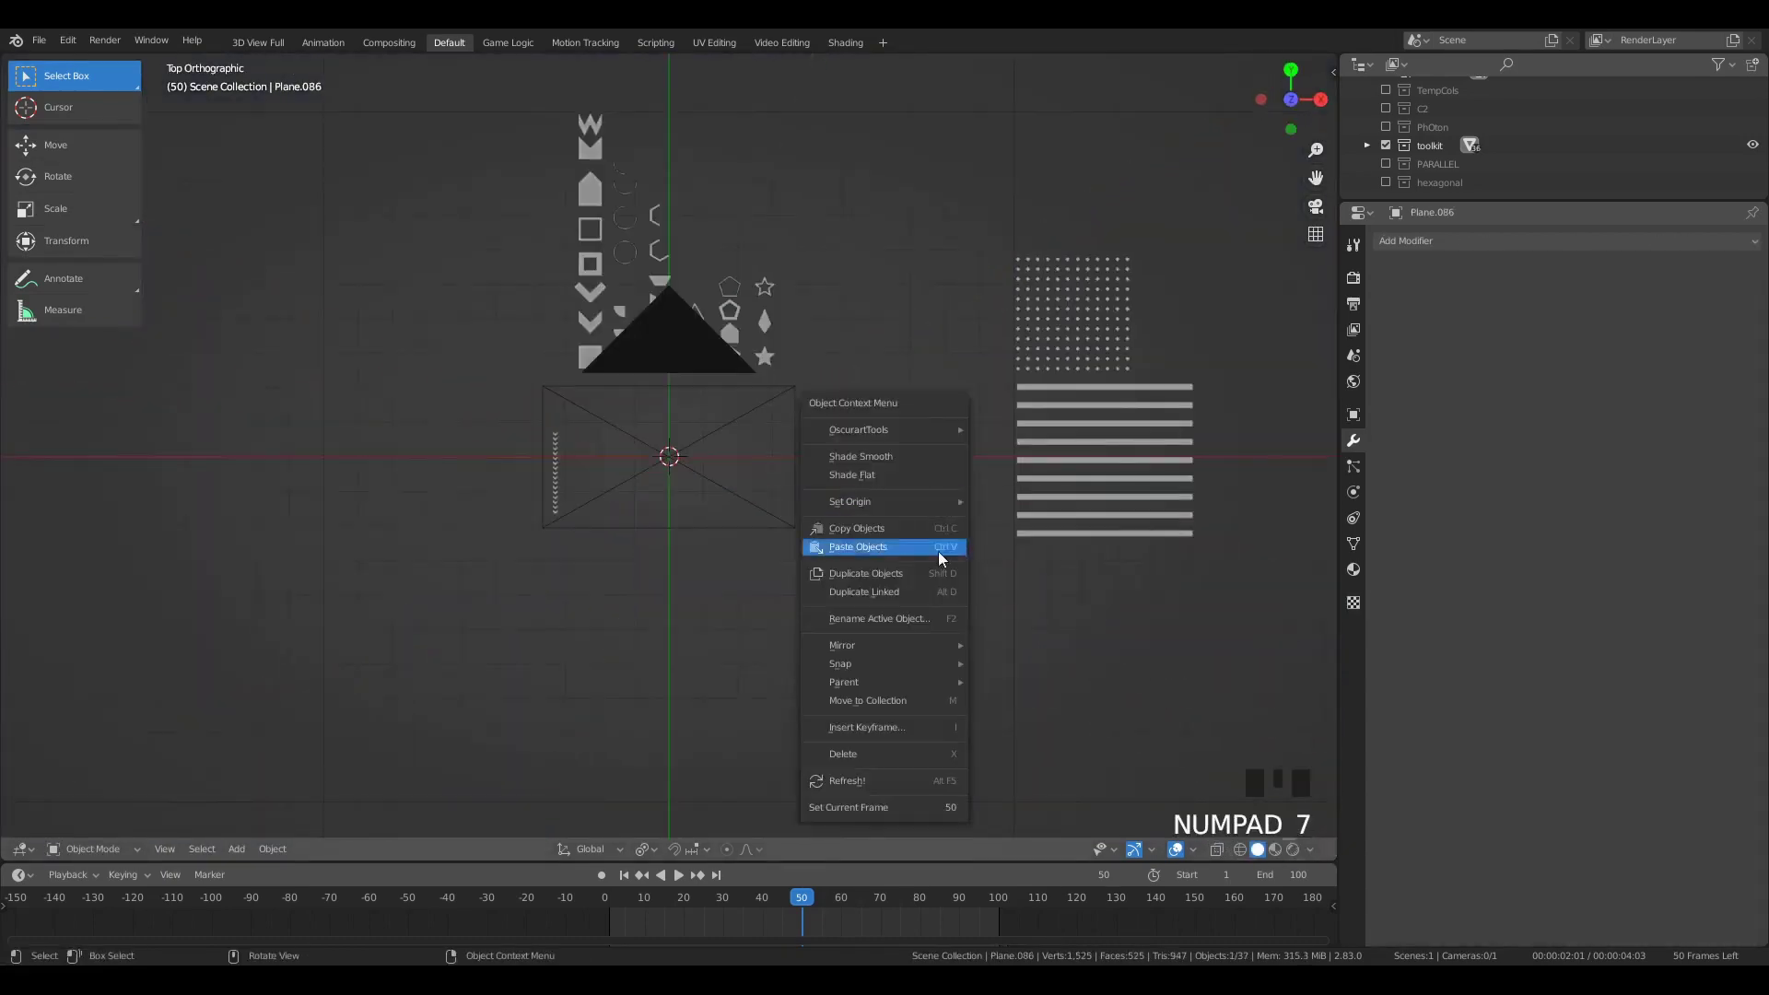
pyautogui.scroll(2, 977, 530)
pyautogui.press('Tab')
pyautogui.press('Tab')
pyautogui.rightClick(1080, 516)
pyautogui.moveTo(1087, 505)
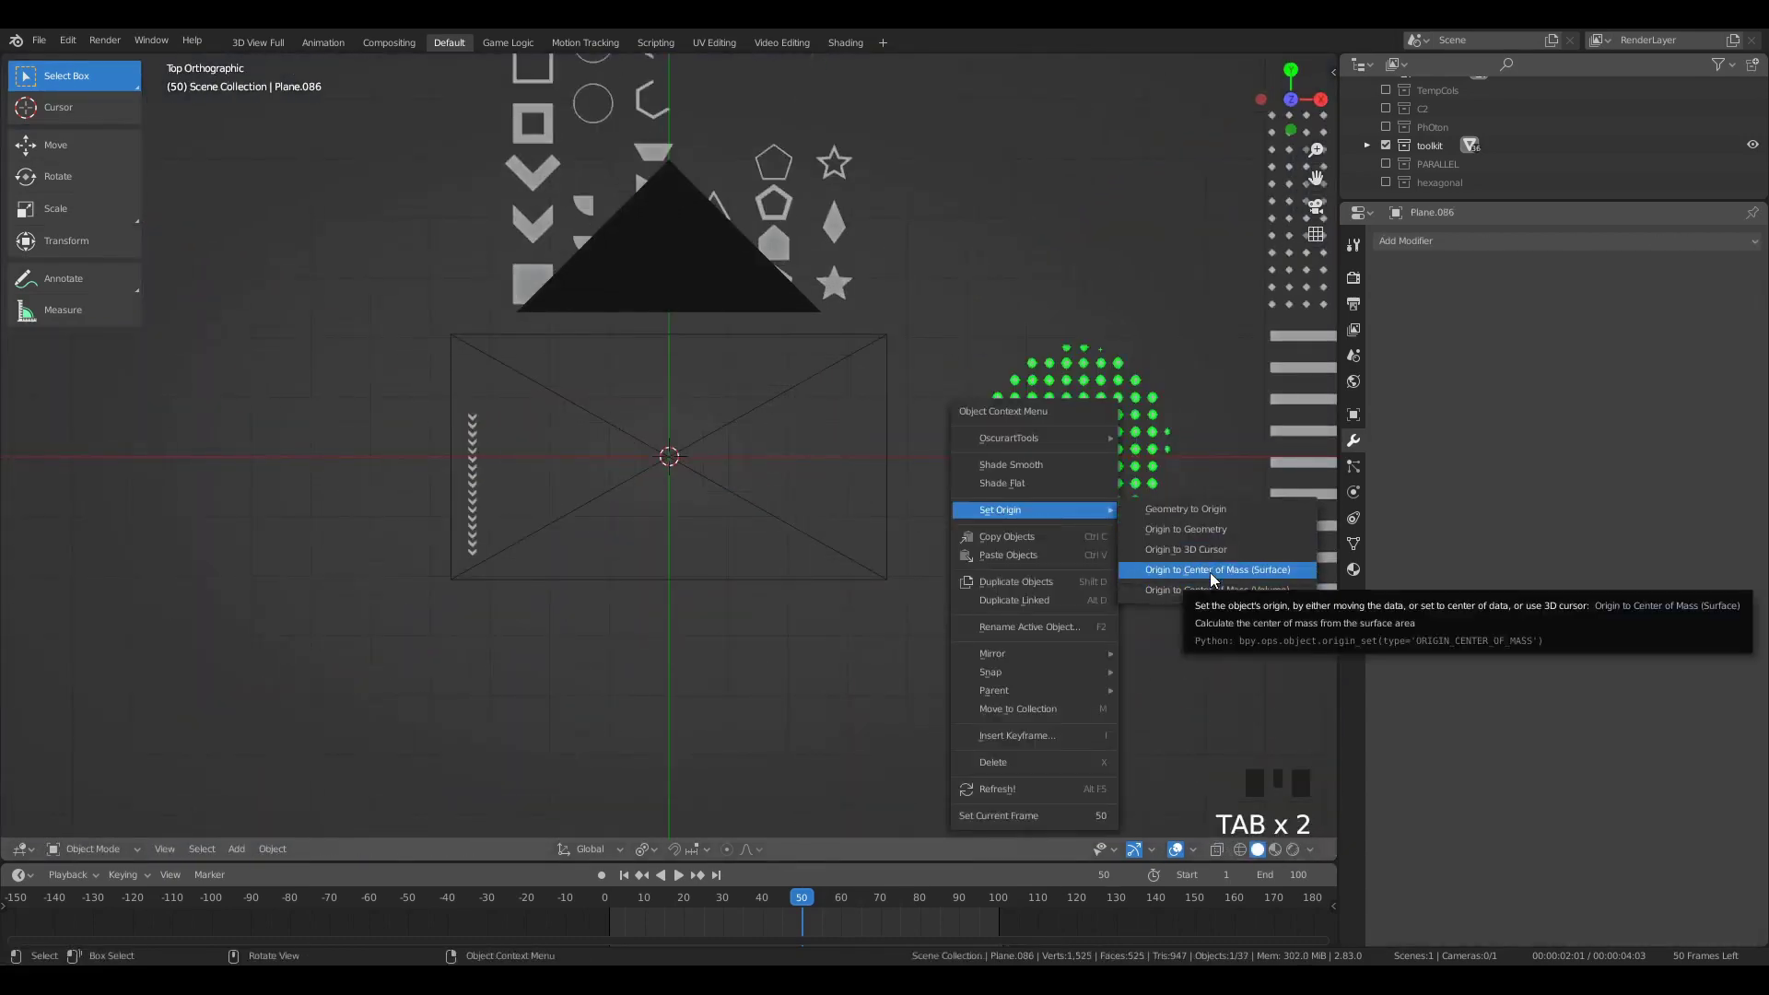
pyautogui.click(1208, 572)
# Step: Reset the circular diamond pattern's location to the world origin and show it in rendered shading through the camera
pyautogui.hotkey('alt', 'g')
pyautogui.press('KP_0')
pyautogui.scroll(8, 1092, 672)
pyautogui.scroll(-5, 1092, 673)
pyautogui.press('z')
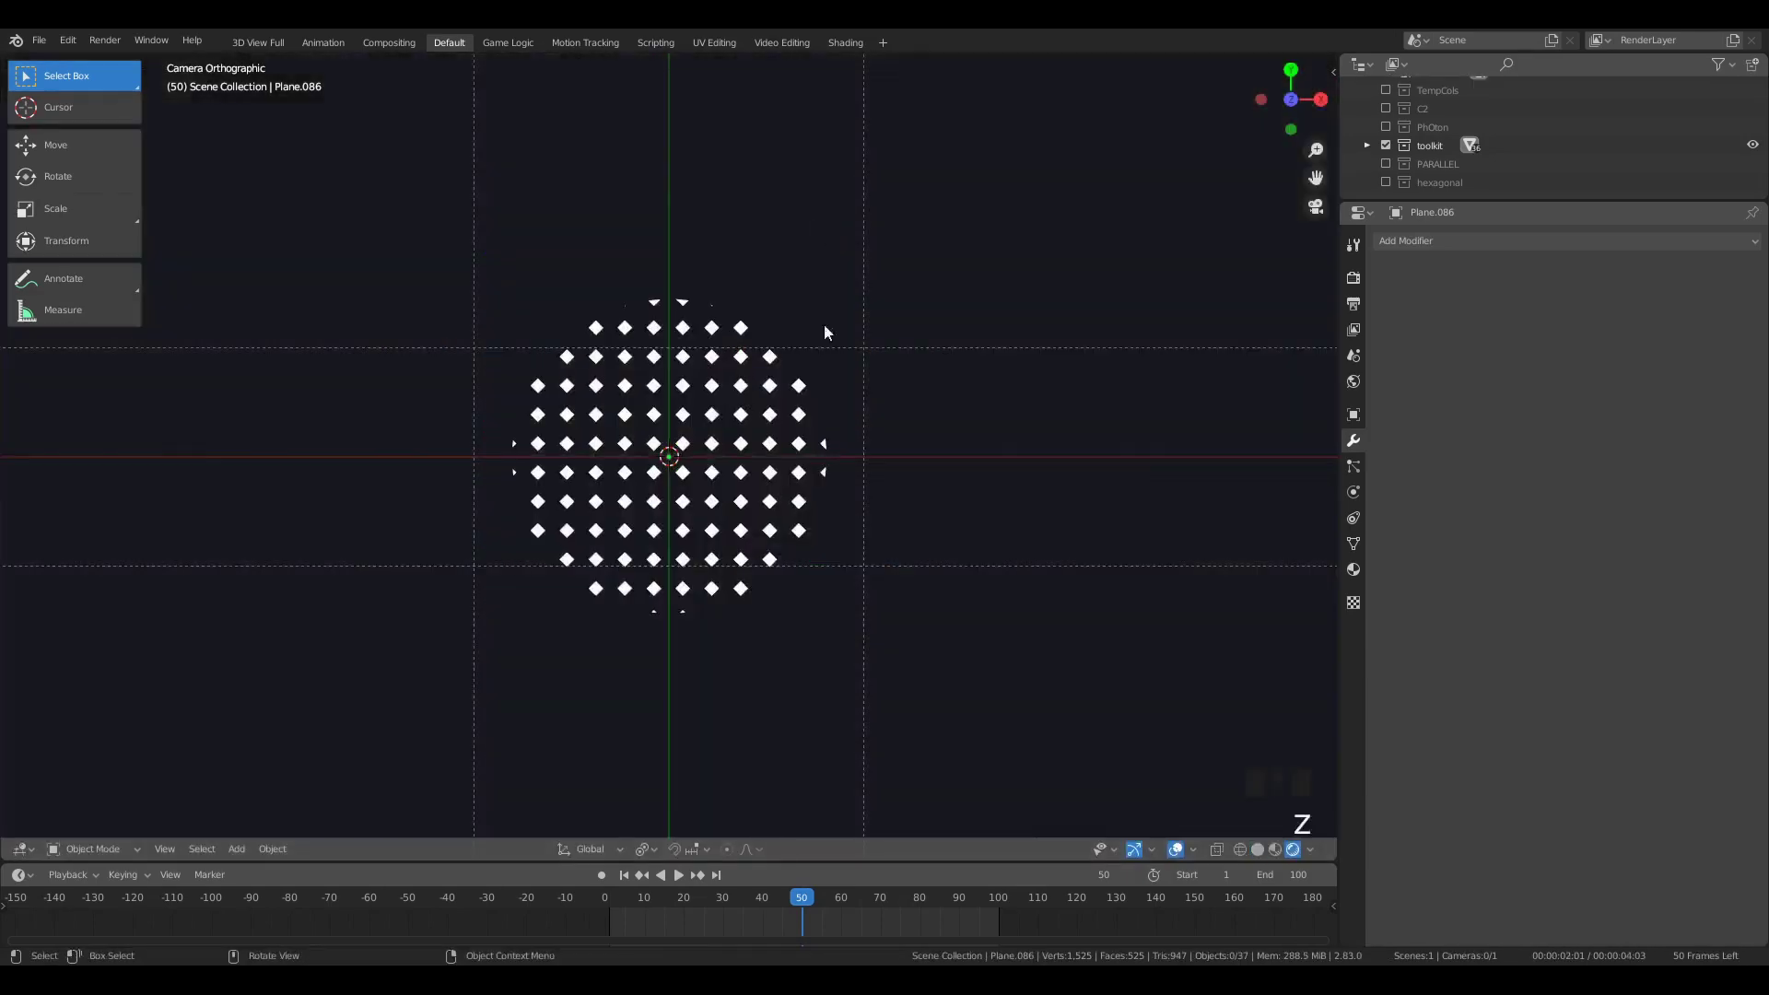
# Step: Adjust the size and position of the circular diamond pattern around the center of the camera frame
pyautogui.scroll(-4, 811, 369)
pyautogui.press('a')
pyautogui.press('a')
pyautogui.press('a')
pyautogui.press('g')
pyautogui.click(708, 568)
pyautogui.press('s')
pyautogui.click(770, 587)
pyautogui.press('g')
pyautogui.click(921, 522)
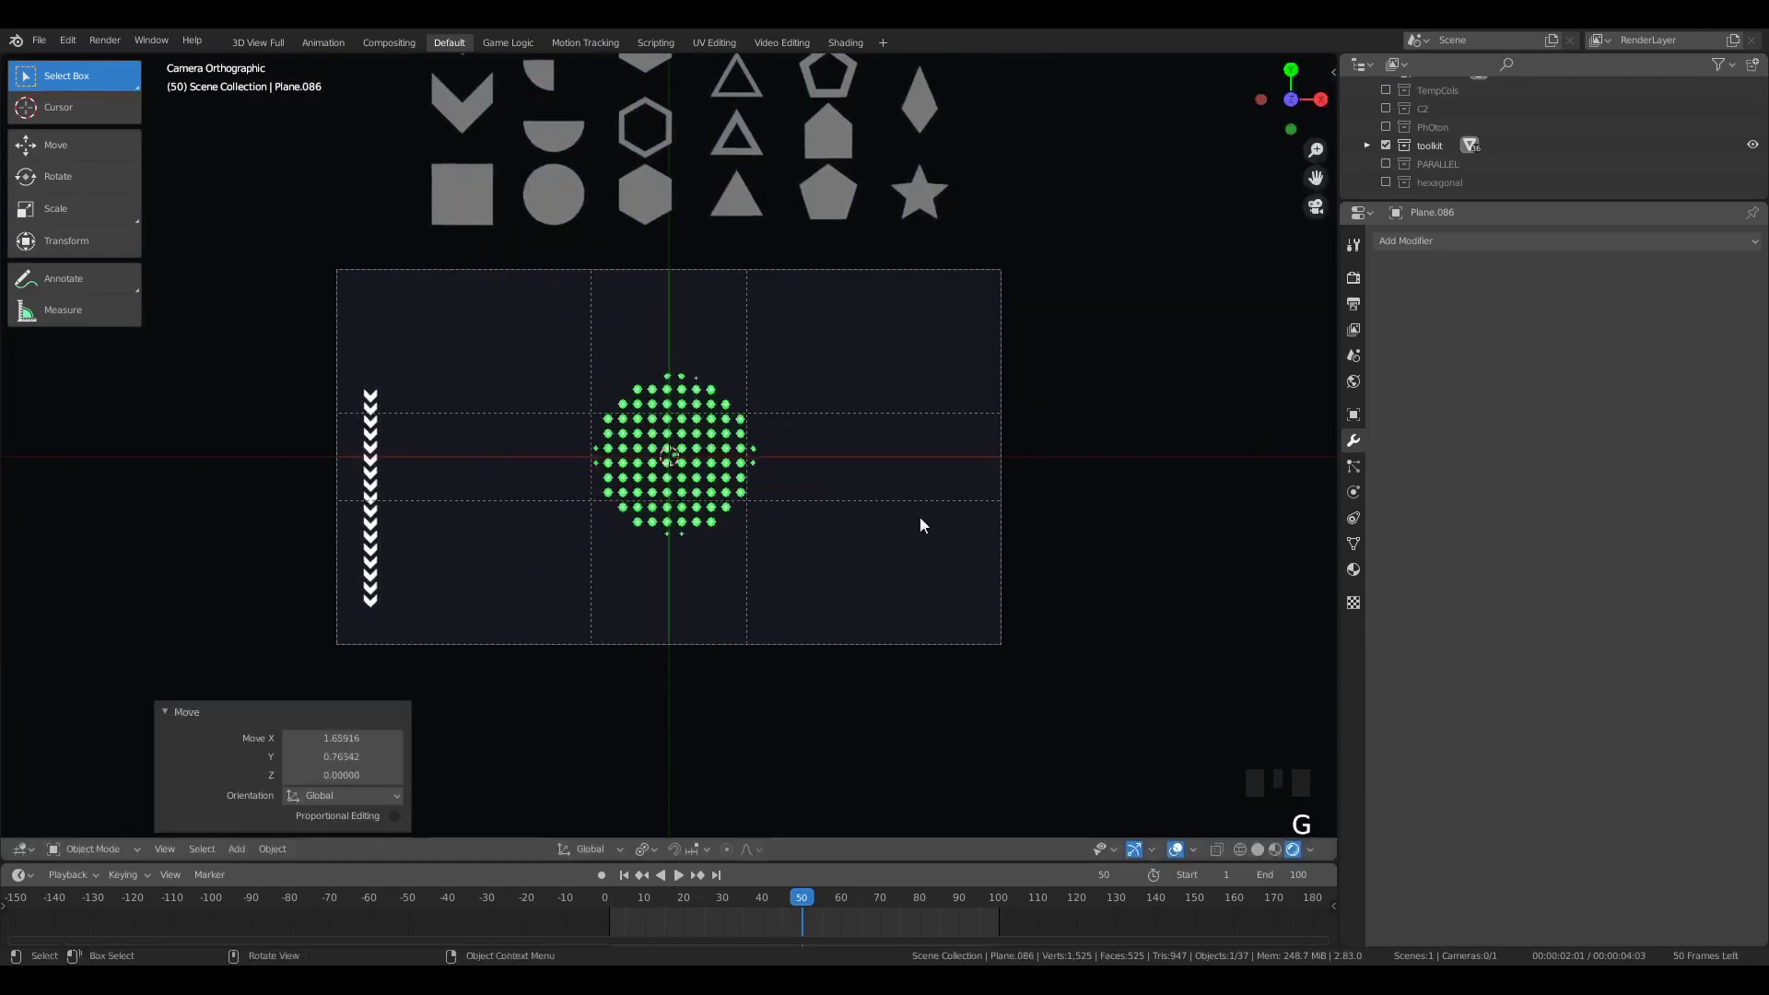
# Step: Duplicate the three-quarter ring from the toolkit, then scale and move it so it encircles the diamond pattern
pyautogui.scroll(-3, 866, 469)
pyautogui.click(657, 267)
pyautogui.click(607, 93)
pyautogui.hotkey('shift', 'd')
pyautogui.click(674, 462)
pyautogui.press('s')
pyautogui.click(768, 552)
pyautogui.scroll(3, 768, 552)
pyautogui.press('g')
pyautogui.click(775, 550)
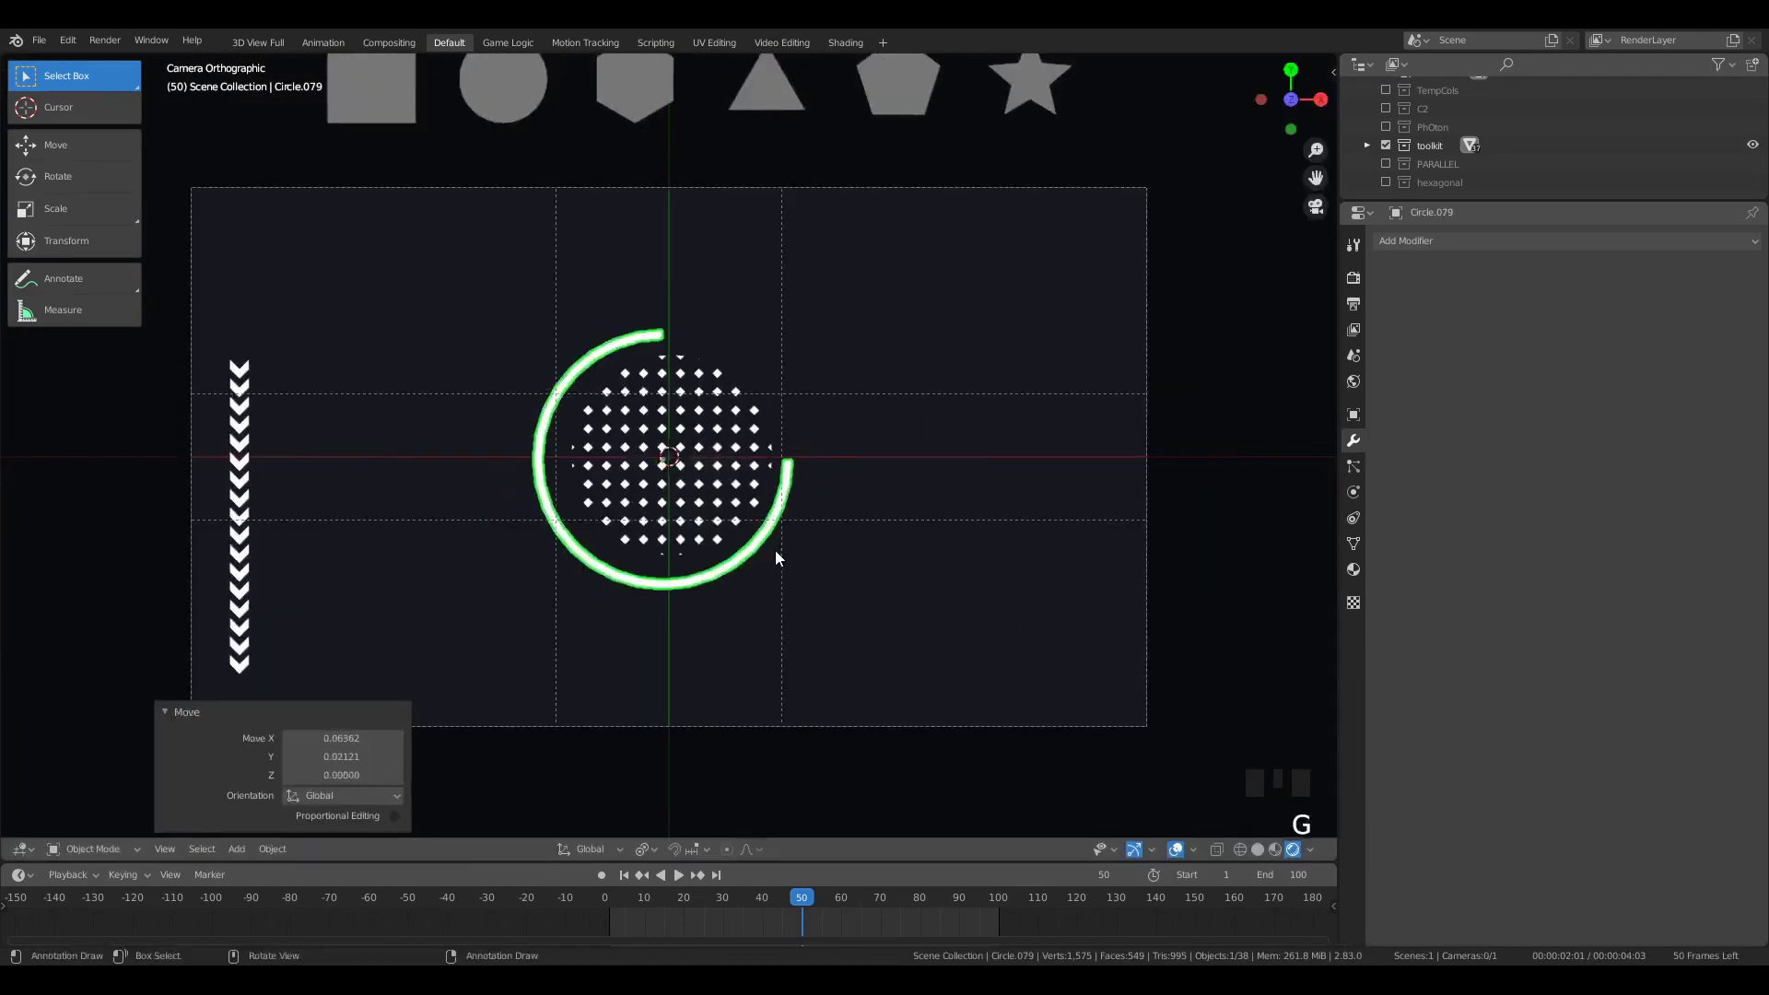
# Step: Thin the three-quarter ring's band by selecting its inner edge loop and scaling it outward
pyautogui.scroll(4, 802, 539)
pyautogui.click(927, 494)
pyautogui.press('Tab')
pyautogui.keyDown('alt'); pyautogui.click(924, 549); pyautogui.keyUp('alt')
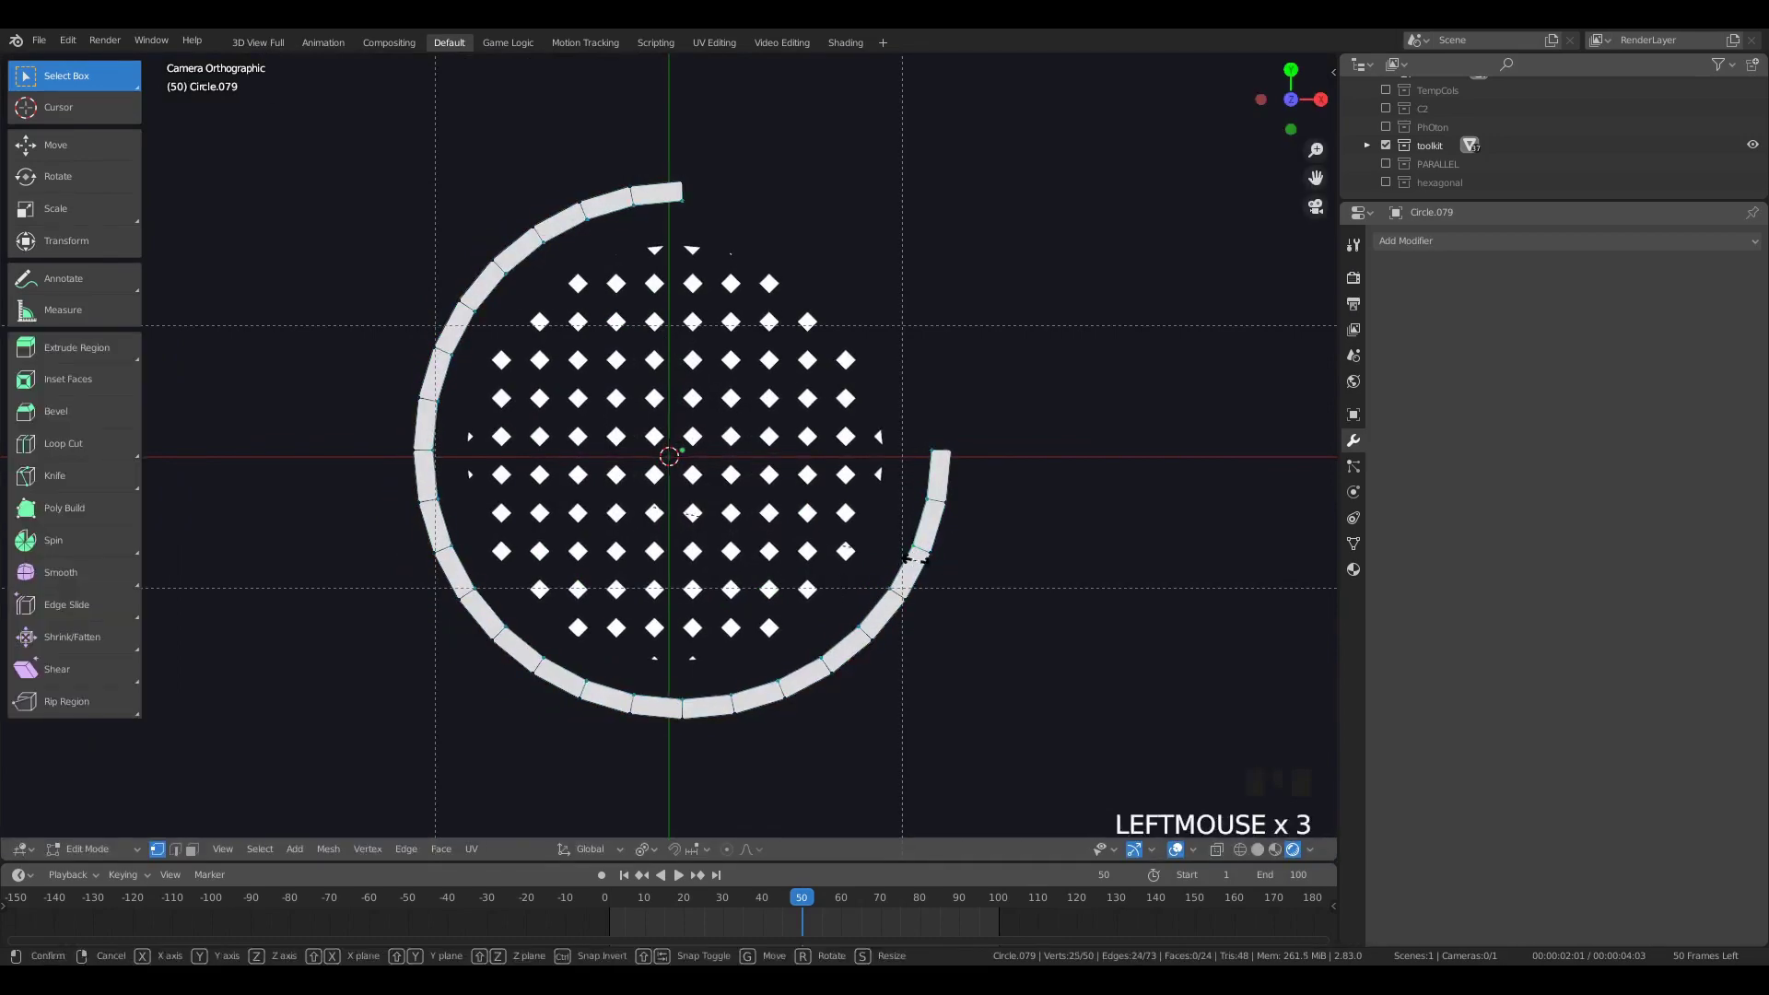
pyautogui.press('s')
pyautogui.click(889, 494)
pyautogui.press('Tab')
# Step: Add loop cuts to the ring's mesh and smooth it with a level 2 Catmull-Clark subdivision modifier
pyautogui.press('Tab')
pyautogui.click(940, 395)
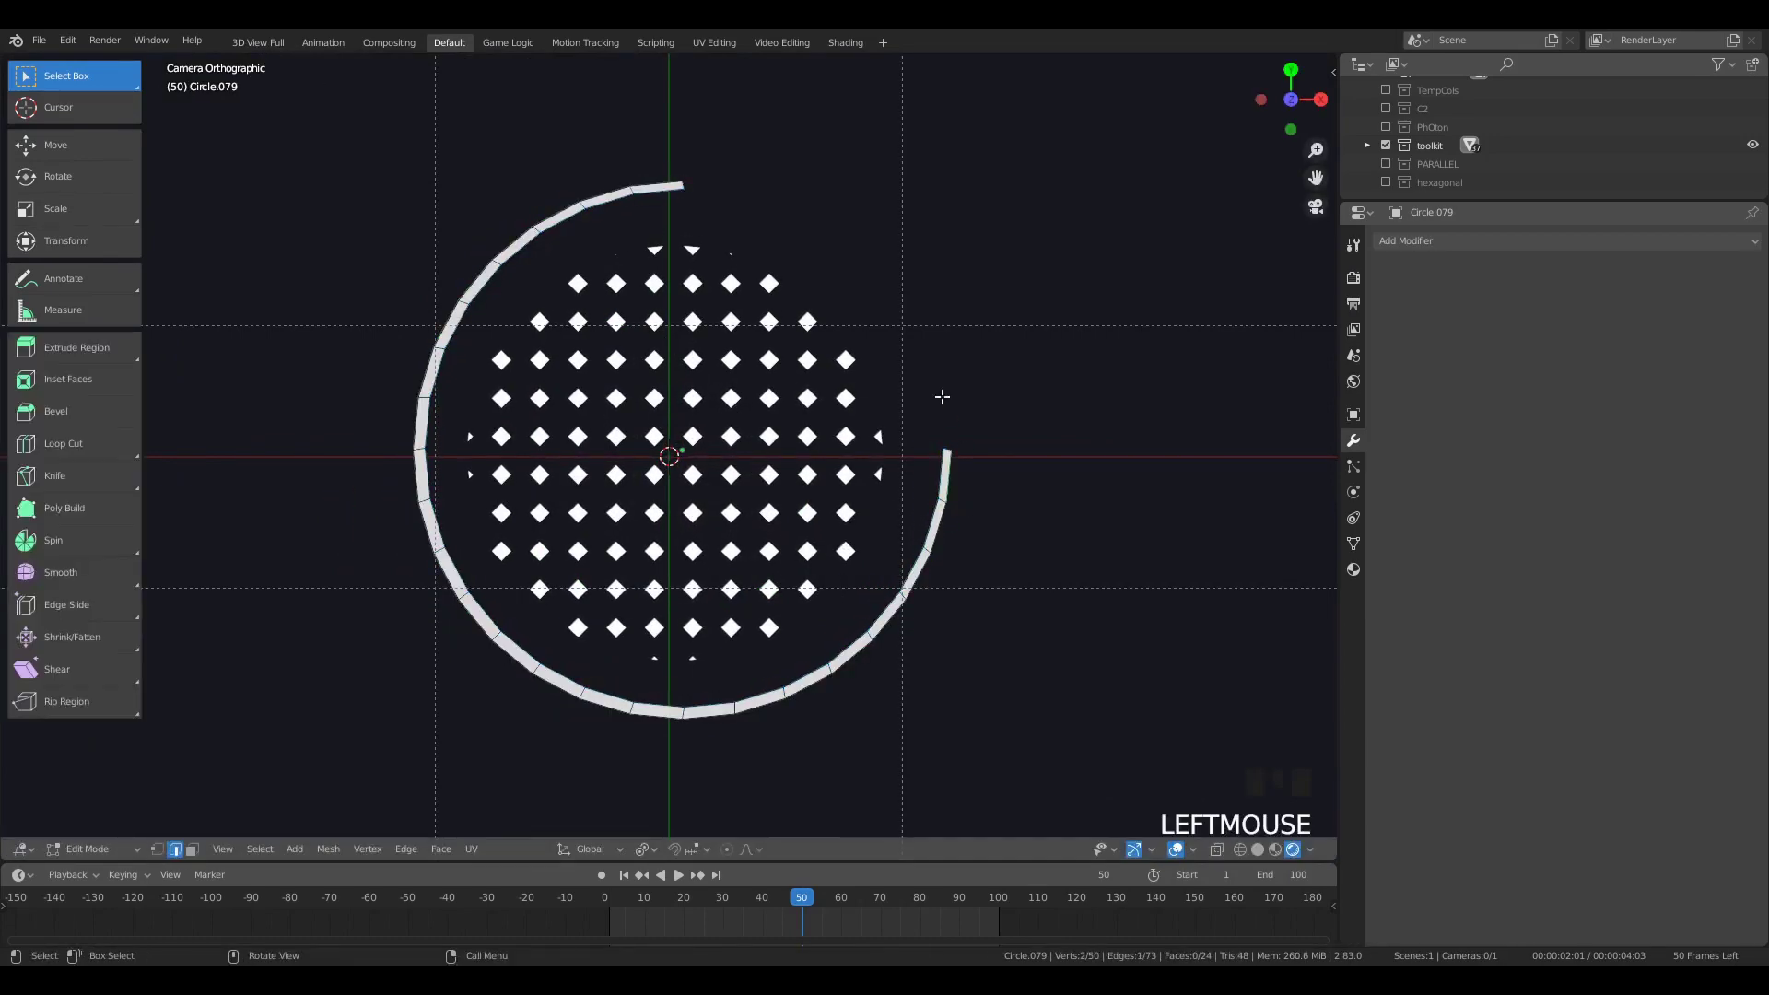
pyautogui.hotkey('ctrl', 'r')
pyautogui.press('Tab')
pyautogui.scroll(1, 978, 438)
pyautogui.click(990, 525)
# Step: Scale the smoothed ring down slightly and center it around the diamond pattern
pyautogui.press('s')
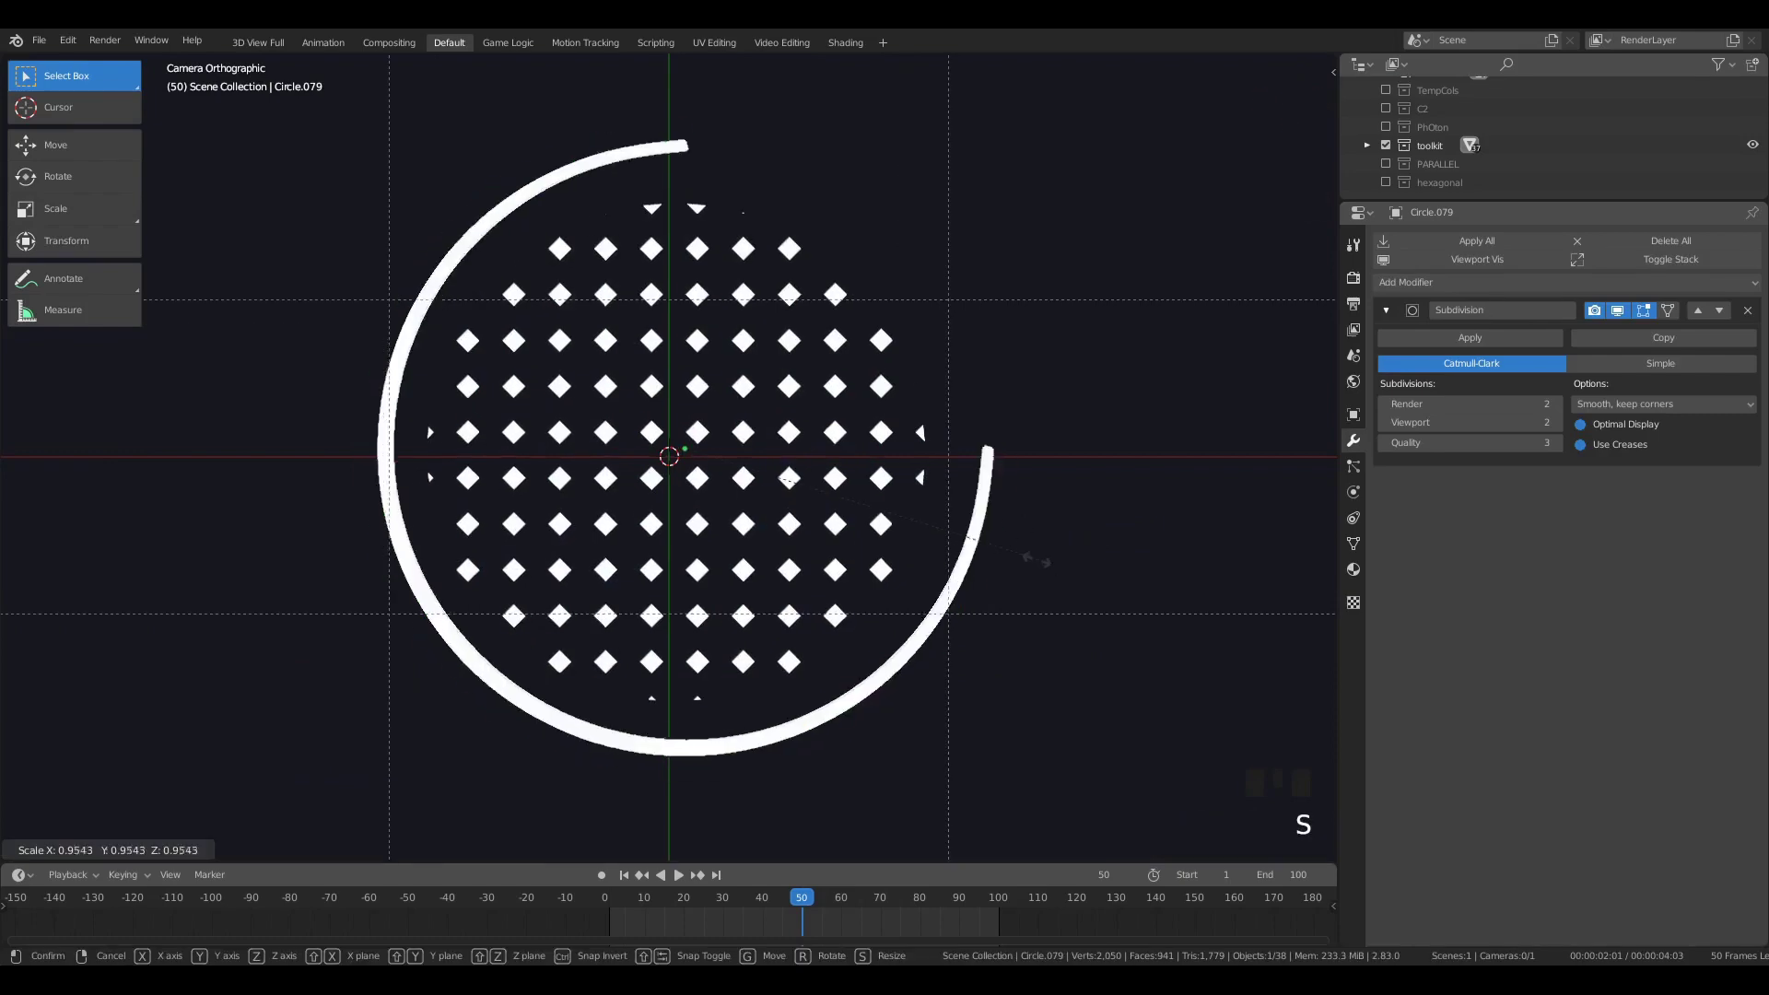
pyautogui.click(1018, 545)
pyautogui.press('g')
pyautogui.click(1002, 552)
# Step: Nudge the chevron column slightly closer to the left border of the camera frame
pyautogui.scroll(-7, 952, 488)
pyautogui.click(827, 195)
pyautogui.click(371, 433)
pyautogui.press('g')
pyautogui.click(367, 431)
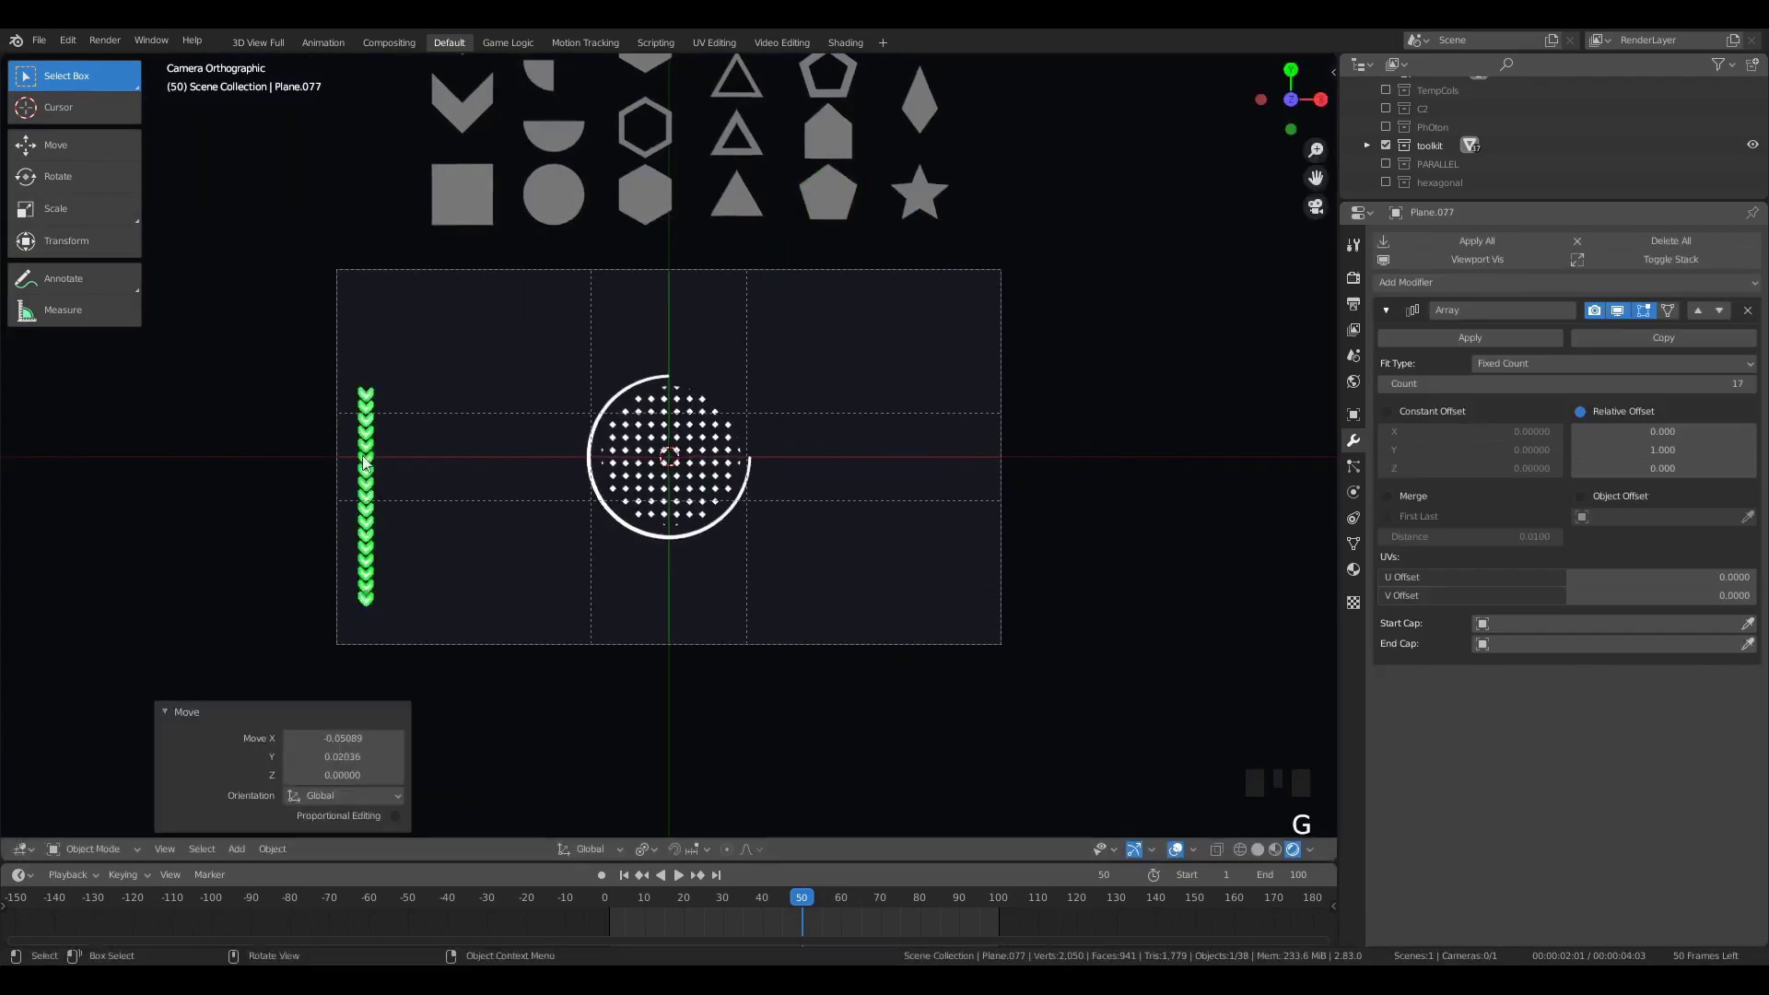
# Step: Duplicate the toolkit square, rotate it into a diamond, and place it scaled down just below the chevron column
pyautogui.click(487, 190)
pyautogui.hotkey('shift', 'd')
pyautogui.click(459, 523)
pyautogui.press('r')
pyautogui.click(602, 568)
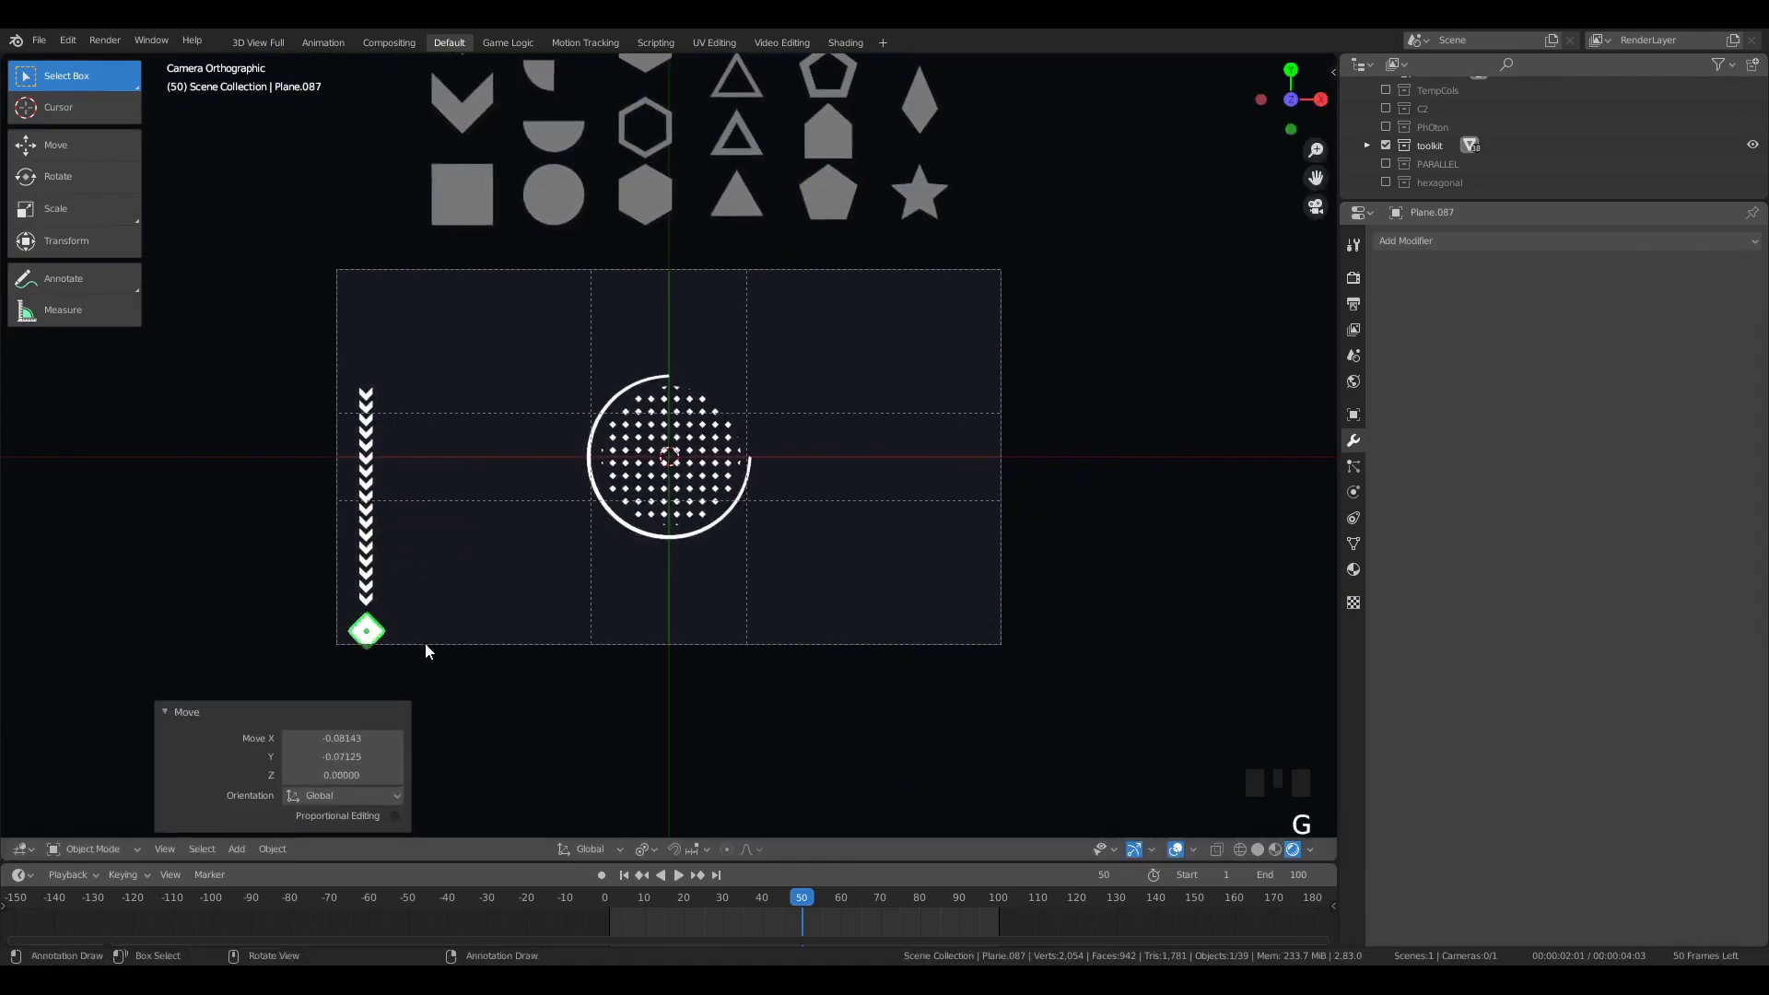
pyautogui.scroll(1, 426, 651)
pyautogui.press('s')
pyautogui.click(455, 643)
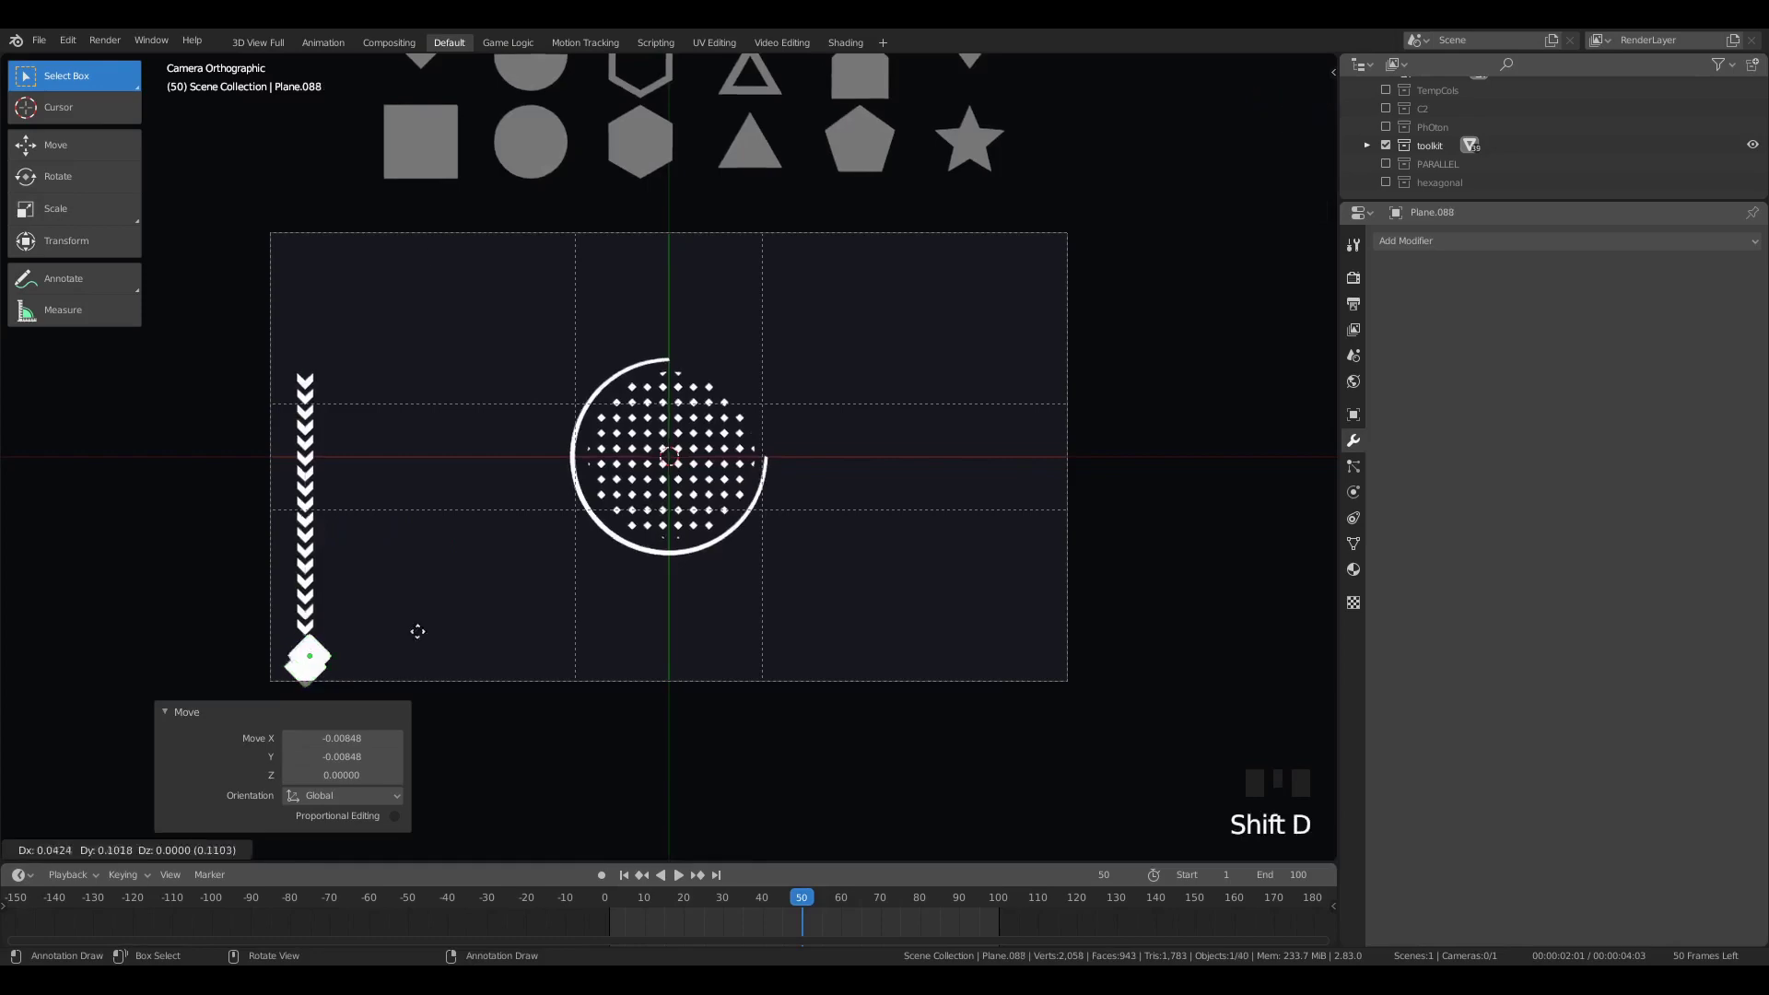
# Step: Place a smaller copy of the diamond just above the chevron column and a larger copy above that one
pyautogui.click(417, 326)
pyautogui.press('s')
pyautogui.press('g')
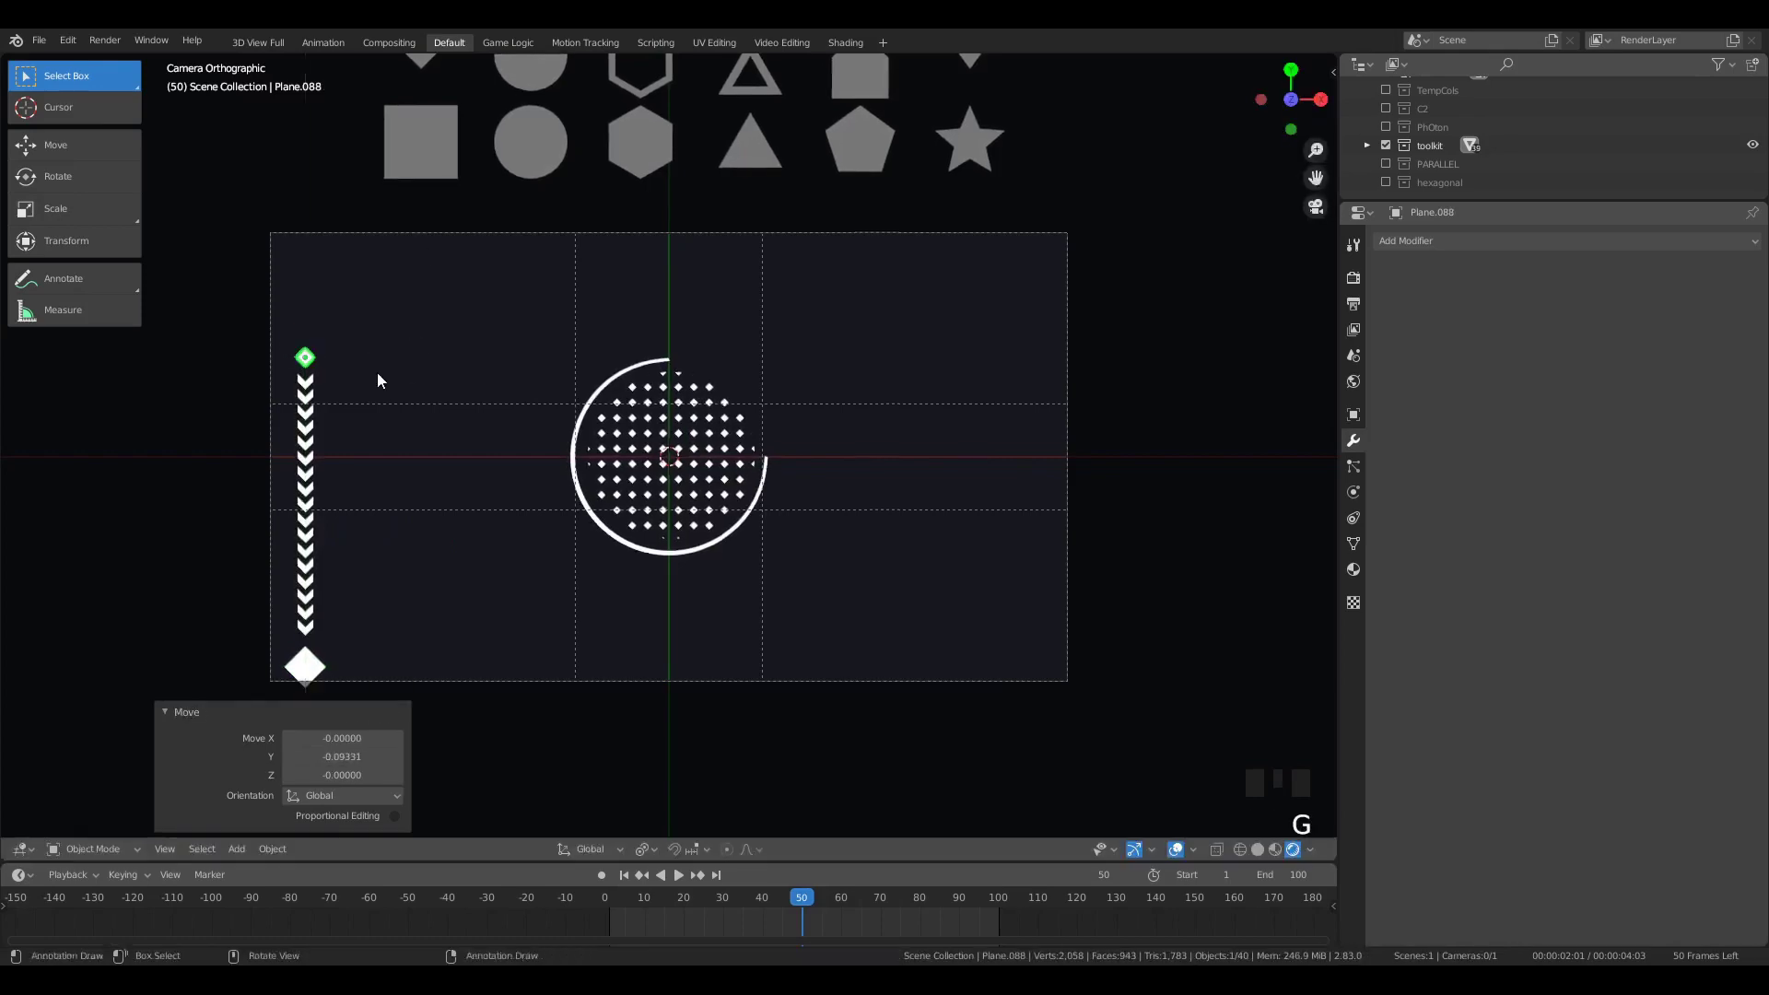
pyautogui.hotkey('shift', 'd')
pyautogui.scroll(4, 289, 371)
pyautogui.scroll(-3, 289, 371)
pyautogui.press('s')
pyautogui.press('g')
pyautogui.click(400, 415)
# Step: Duplicate the upper diamond once more above the stack and enlarge the copy
pyautogui.scroll(-2, 400, 415)
pyautogui.hotkey('shift', 'd')
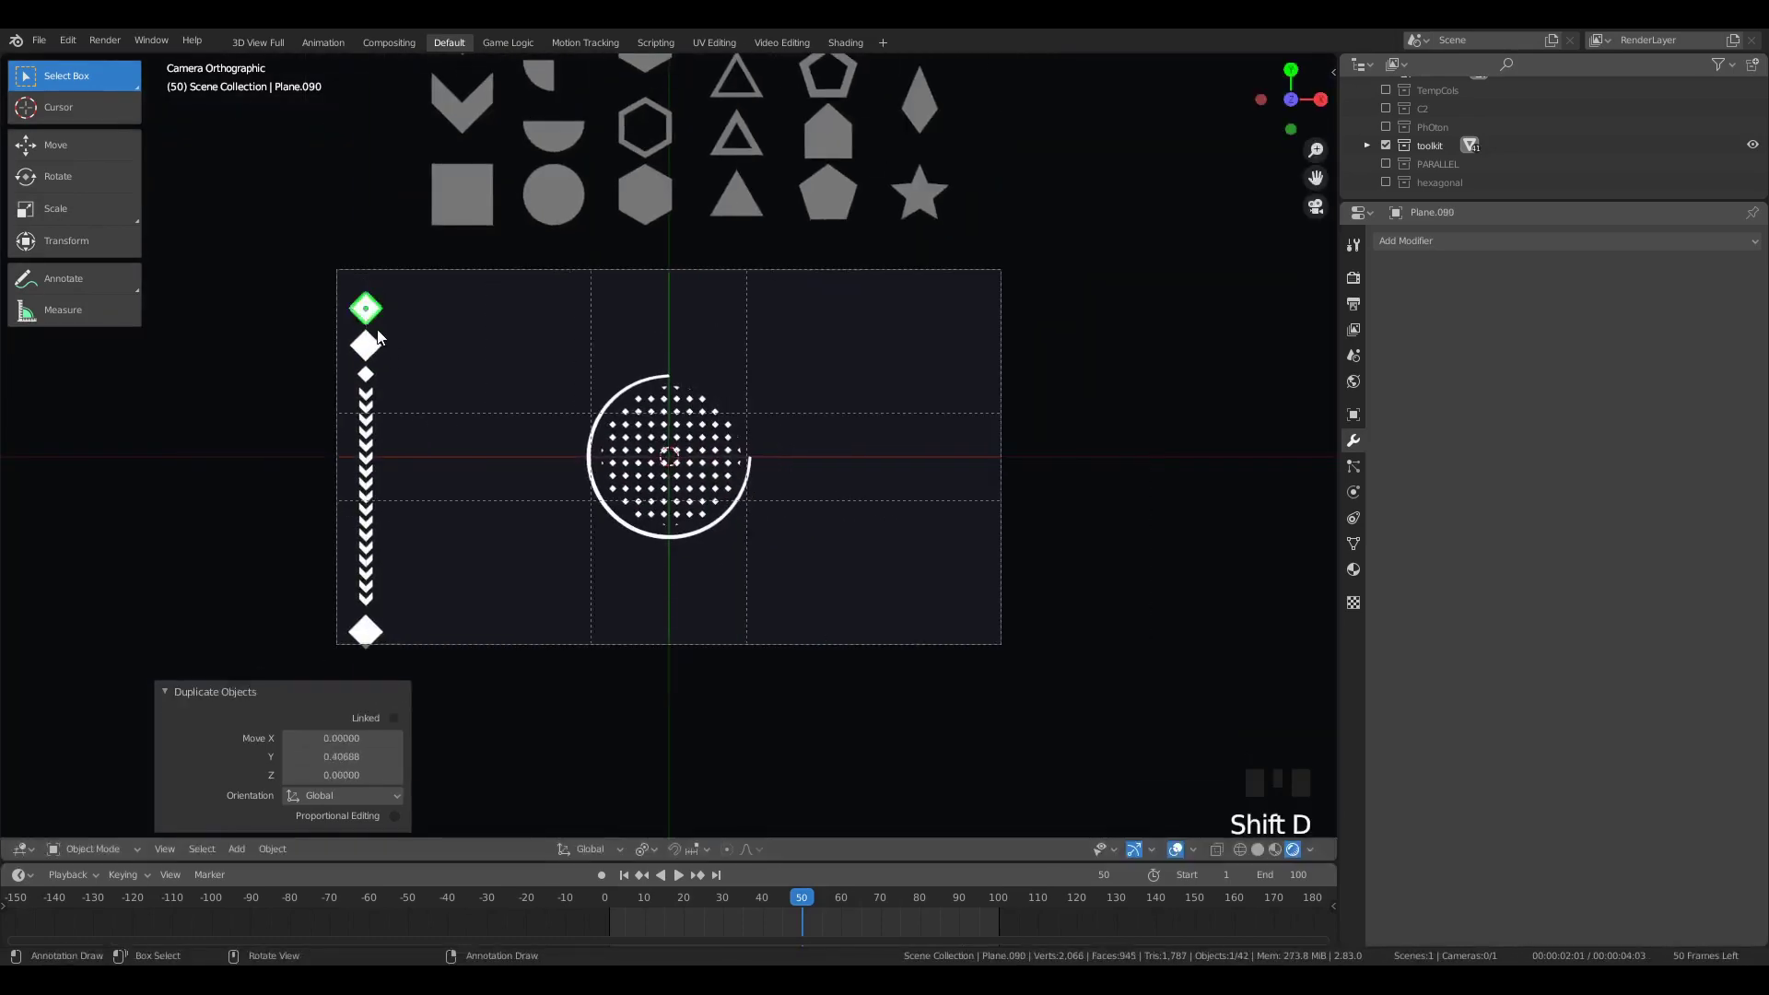
pyautogui.press('KP_Decimal')
pyautogui.scroll(-6, 443, 383)
pyautogui.press('Tab')
pyautogui.press('Tab')
pyautogui.scroll(-3, 718, 503)
pyautogui.press('s')
pyautogui.click(795, 544)
# Step: Turn the large top diamond into a thin outline by insetting its face and deleting the inner face
pyautogui.press('Tab')
pyautogui.press('i')
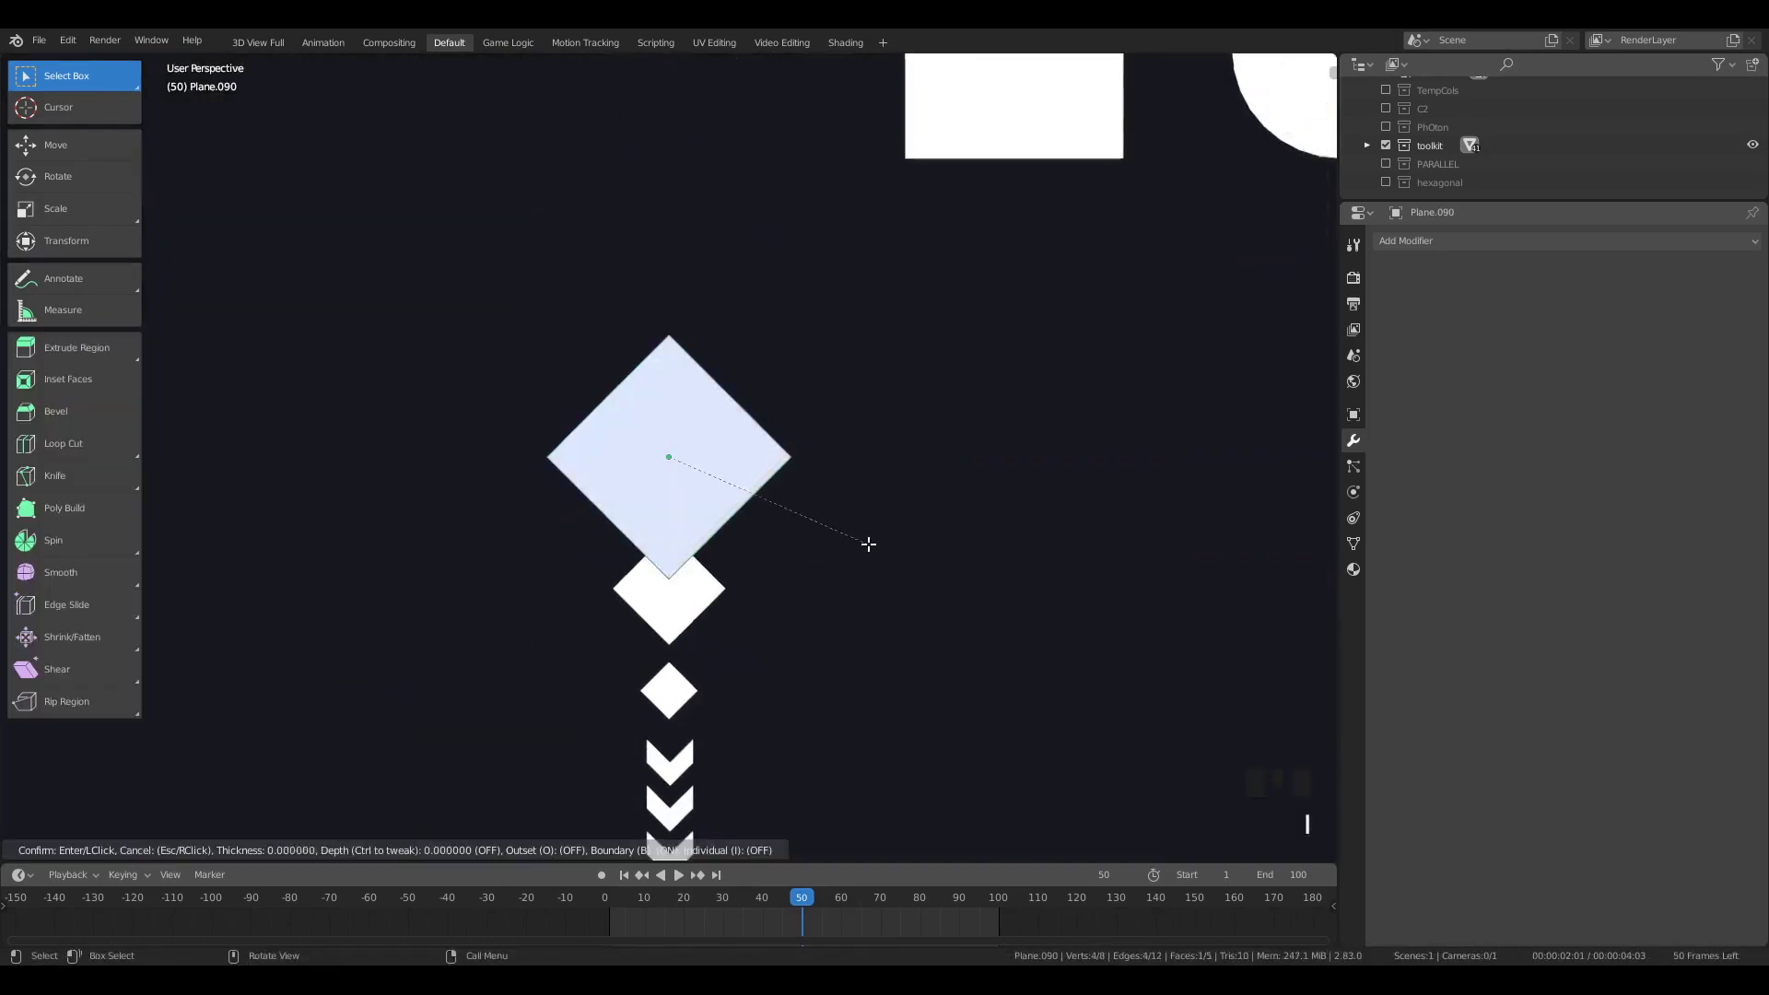
pyautogui.rightClick(868, 544)
pyautogui.press('x')
pyautogui.press('f')
pyautogui.press('i')
pyautogui.click(911, 541)
pyautogui.press('x')
pyautogui.press('f')
pyautogui.press('Tab')
# Step: Move the outlined diamond along the Y axis to sit above the solid diamond, and return to the camera view
pyautogui.scroll(-5, 744, 522)
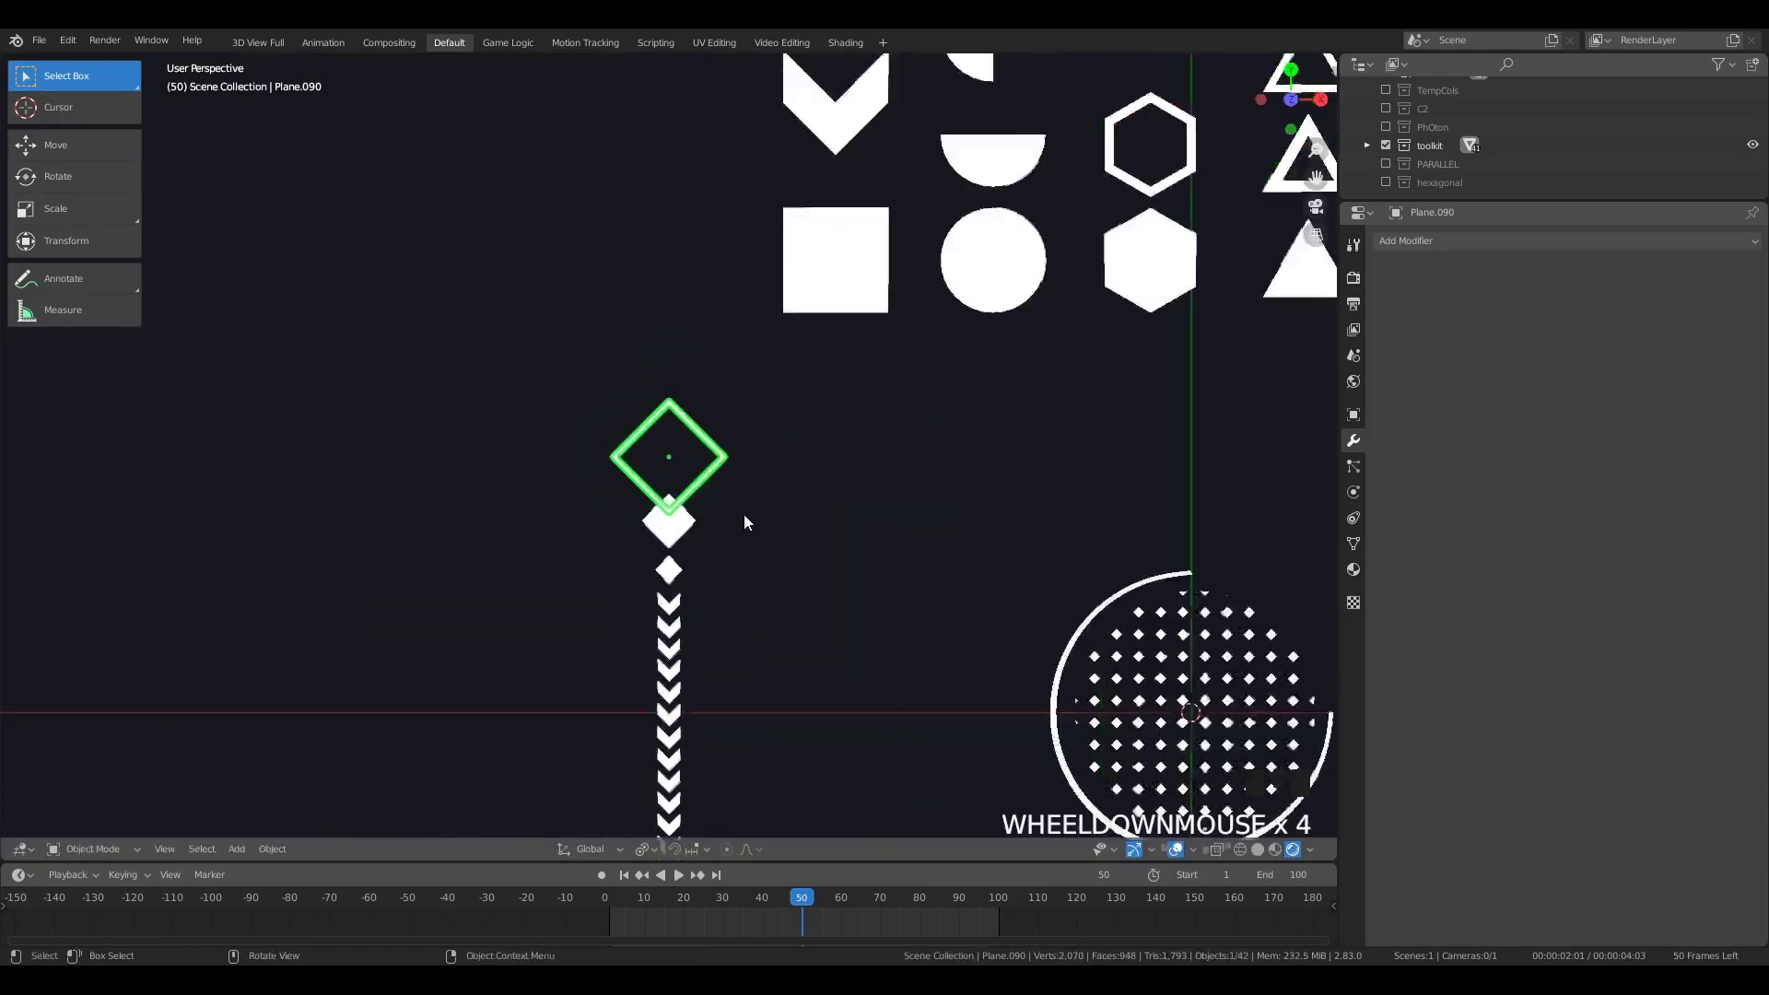
pyautogui.press('g')
pyautogui.press('y')
pyautogui.click(733, 514)
pyautogui.press('KP_0')
pyautogui.press('a')
pyautogui.press('a')
pyautogui.press('a')
pyautogui.scroll(1, 344, 316)
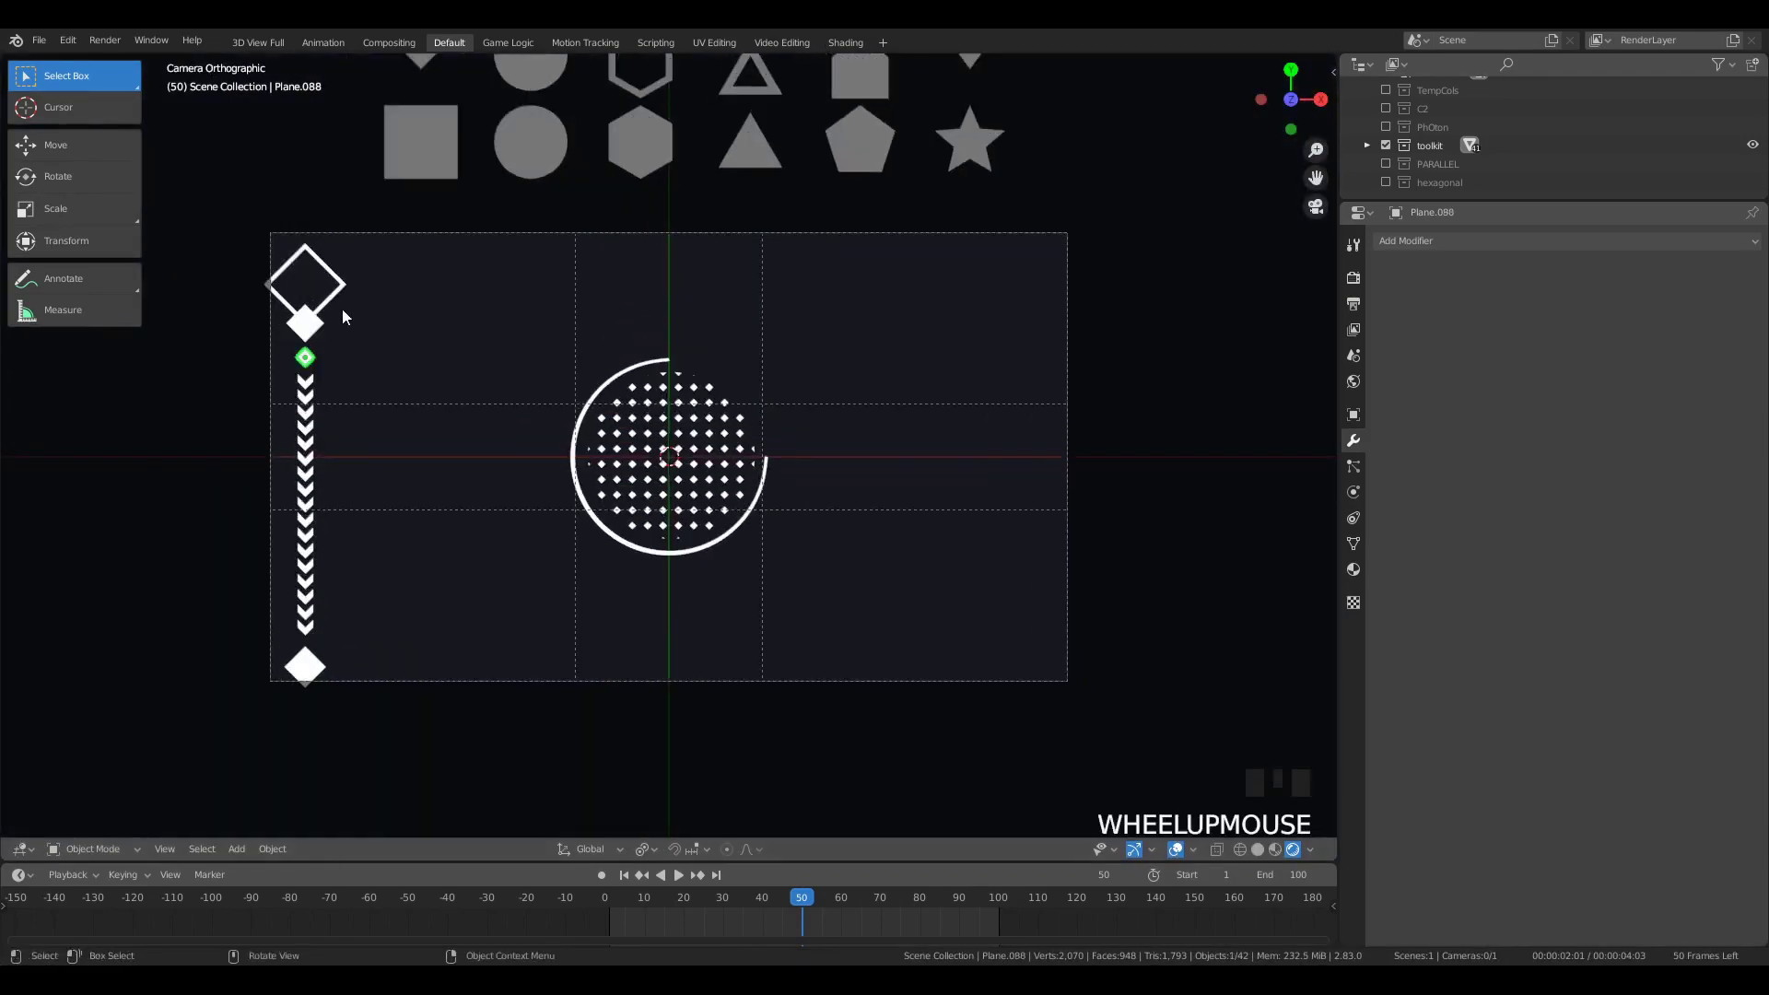
# Step: Duplicate the outlined diamond along the Y axis, scale it down, and place it around the small diamond above the chevrons
pyautogui.hotkey('shift', 'd')
pyautogui.press('y')
pyautogui.click(454, 402)
pyautogui.press('s')
pyautogui.click(388, 392)
pyautogui.press('g')
pyautogui.press('y')
pyautogui.click(391, 396)
# Step: Adjust the smaller diamond outline's thickness by scaling one of its edge loops
pyautogui.press('Tab')
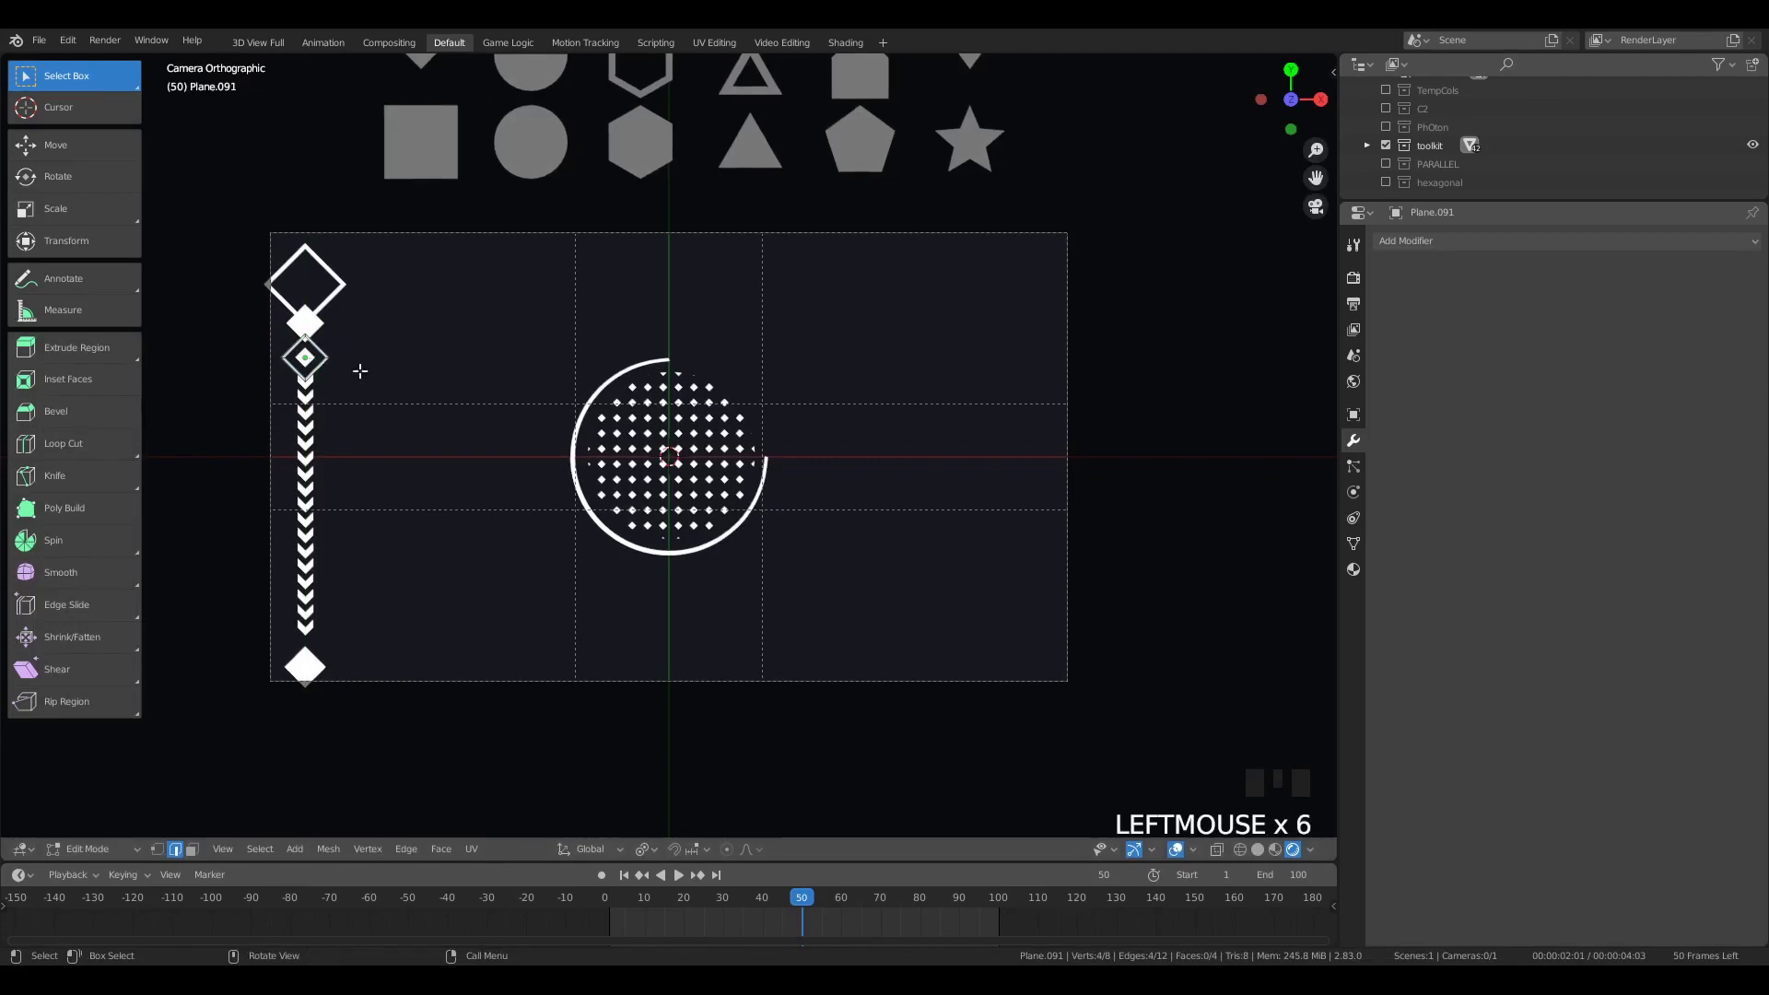
pyautogui.click(491, 451)
pyautogui.press('Tab')
pyautogui.press('a')
pyautogui.press('a')
pyautogui.press('a')
pyautogui.press('Tab')
pyautogui.scroll(-1, 491, 436)
pyautogui.press('Tab')
# Step: Duplicate the small solid diamond along the Y axis into the center of the large top outline
pyautogui.click(368, 376)
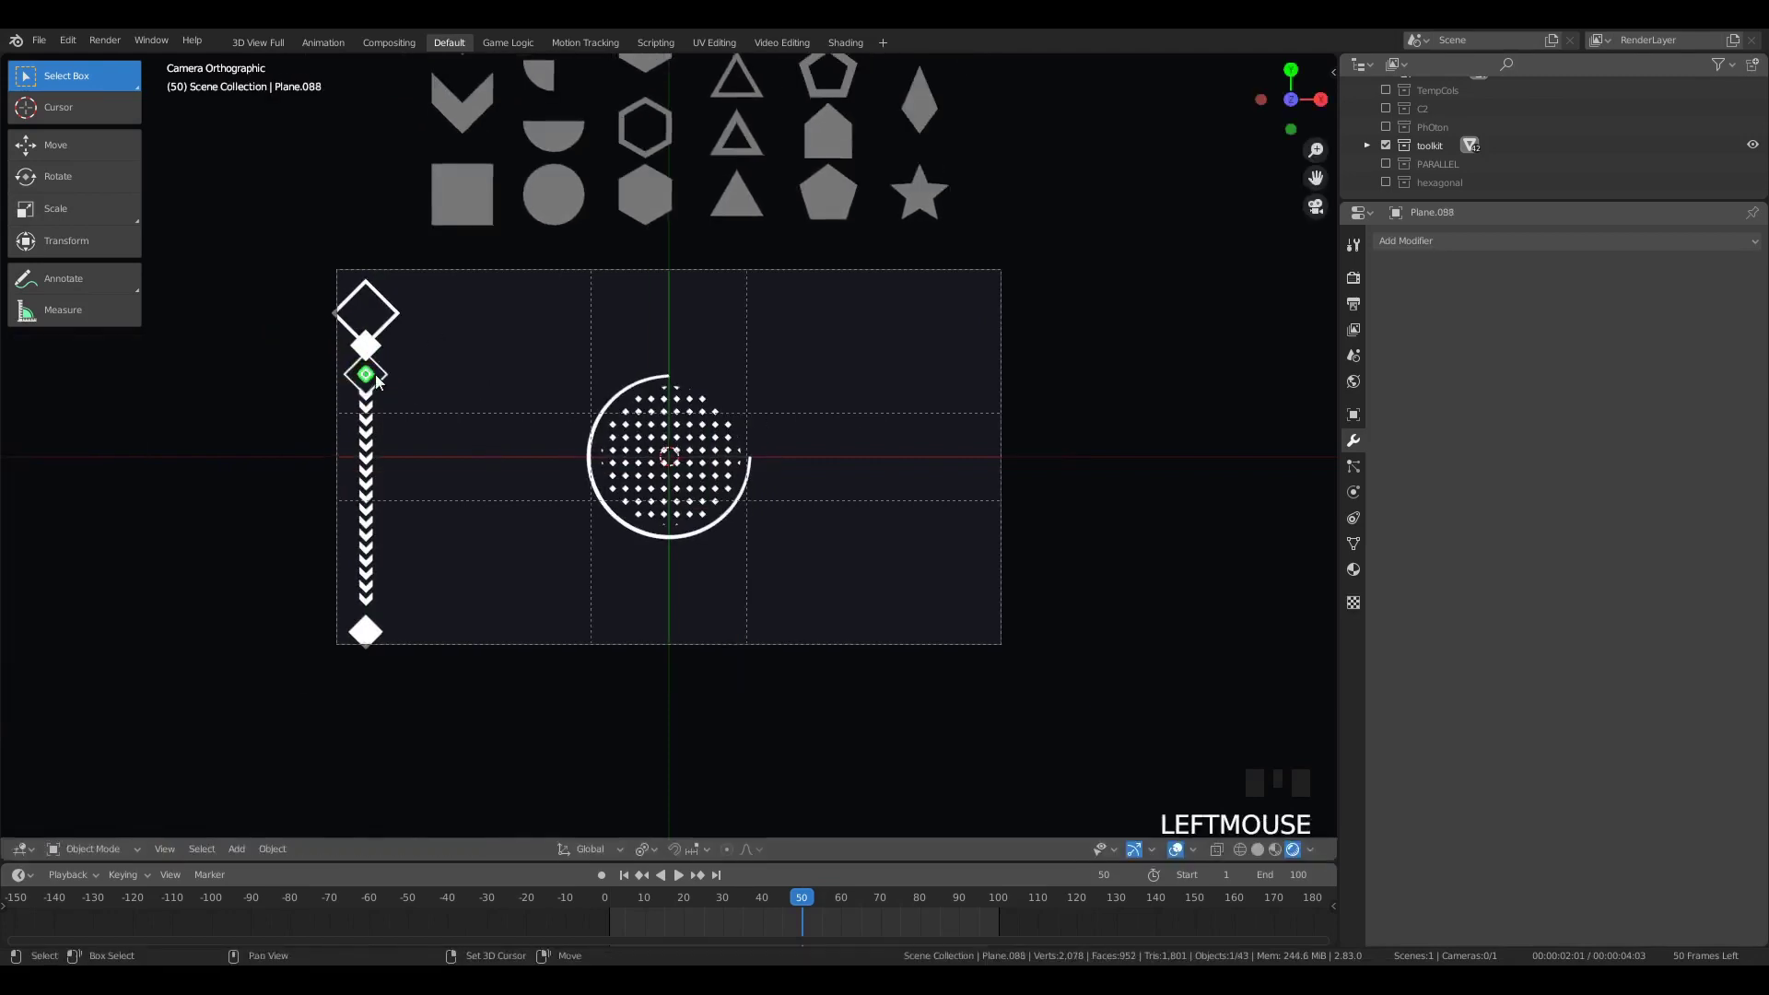
pyautogui.hotkey('shift', 'd')
pyautogui.press('y')
pyautogui.click(391, 320)
pyautogui.press('a')
pyautogui.press('a')
pyautogui.press('a')
# Step: Shrink the diamond below the chevrons and shift the whole chevron and diamond column slightly left
pyautogui.click(365, 634)
pyautogui.press('s')
pyautogui.click(373, 636)
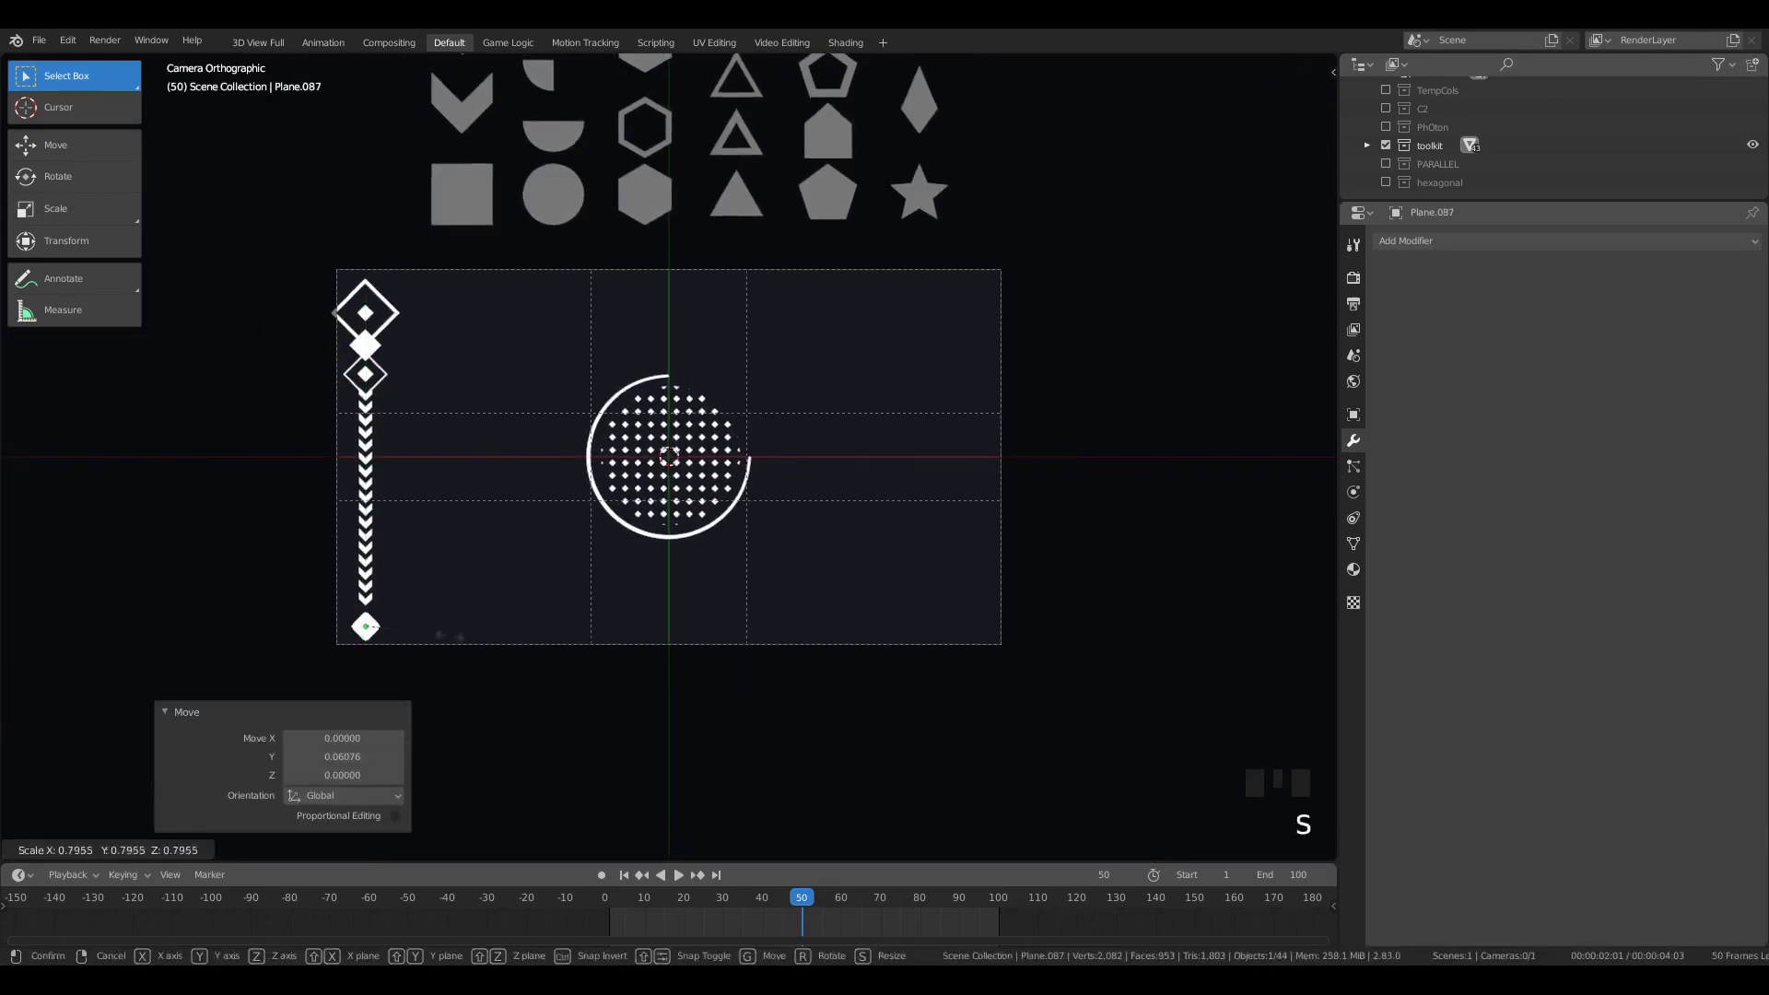
pyautogui.press('a')
pyautogui.press('a')
pyautogui.press('a')
pyautogui.click(417, 608)
pyautogui.press('a')
pyautogui.press('a')
pyautogui.press('a')
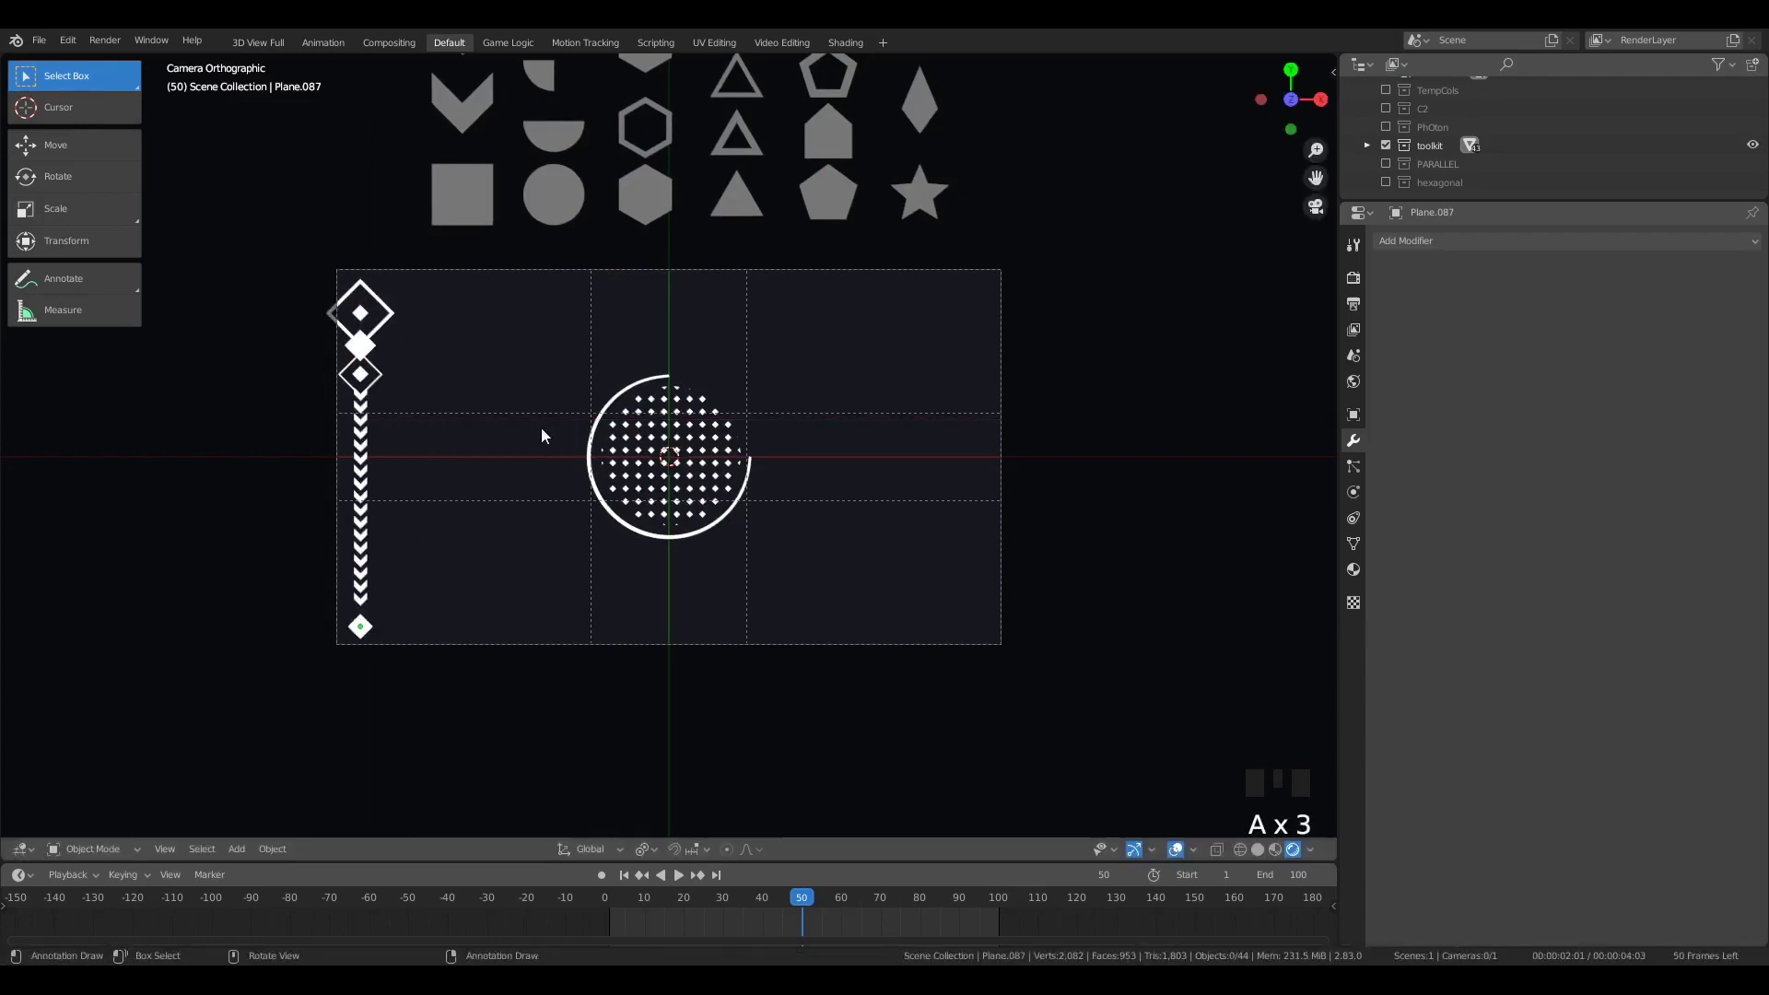
pyautogui.click(702, 528)
pyautogui.press('r')
pyautogui.rightClick(616, 608)
pyautogui.scroll(-3, 735, 221)
pyautogui.press('a')
pyautogui.press('a')
pyautogui.press('a')
# Step: Duplicate the filled circle from the toolkit onto the right side of the diamond pattern and scale the copy
pyautogui.scroll(1, 626, 175)
pyautogui.scroll(-1, 553, 166)
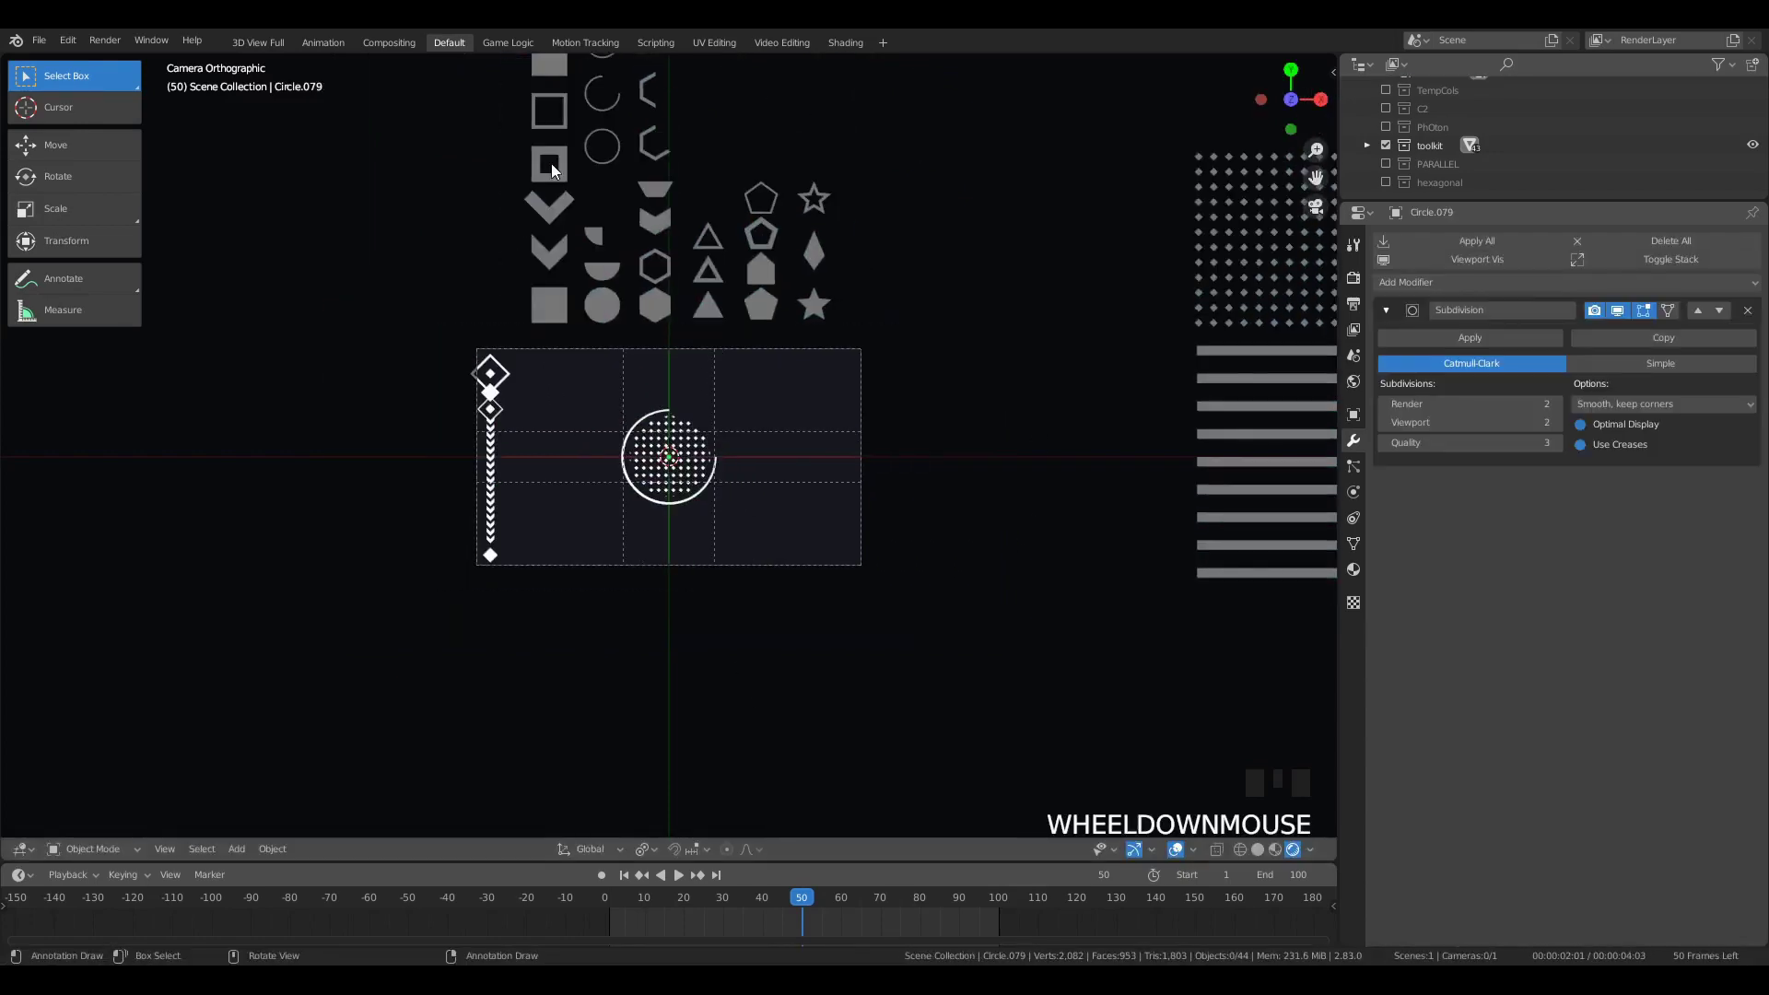
pyautogui.scroll(-3, 644, 241)
pyautogui.scroll(2, 643, 242)
pyautogui.scroll(4, 728, 396)
pyautogui.scroll(-2, 681, 359)
pyautogui.click(584, 270)
pyautogui.hotkey('shift', 'd')
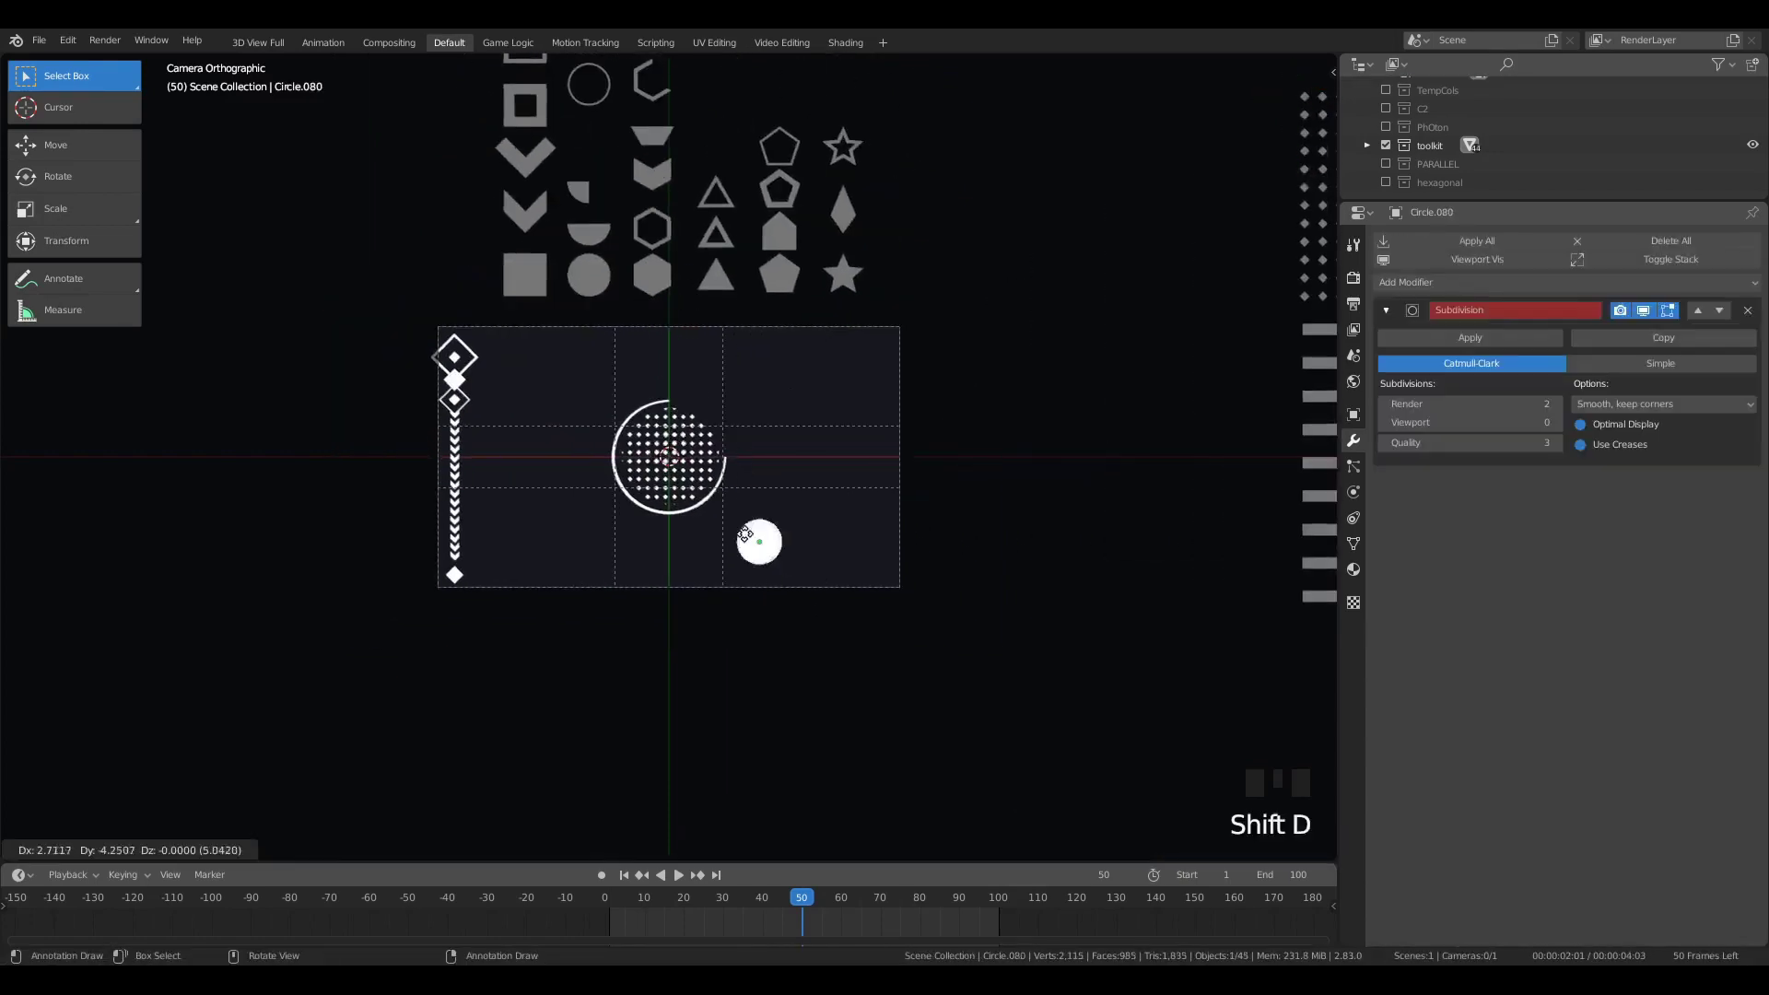
pyautogui.click(684, 419)
pyautogui.scroll(4, 700, 425)
pyautogui.press('s')
pyautogui.click(757, 450)
# Step: Fine-tune the filled circle's position and size so it sits centered over the ring's right open end
pyautogui.press('g')
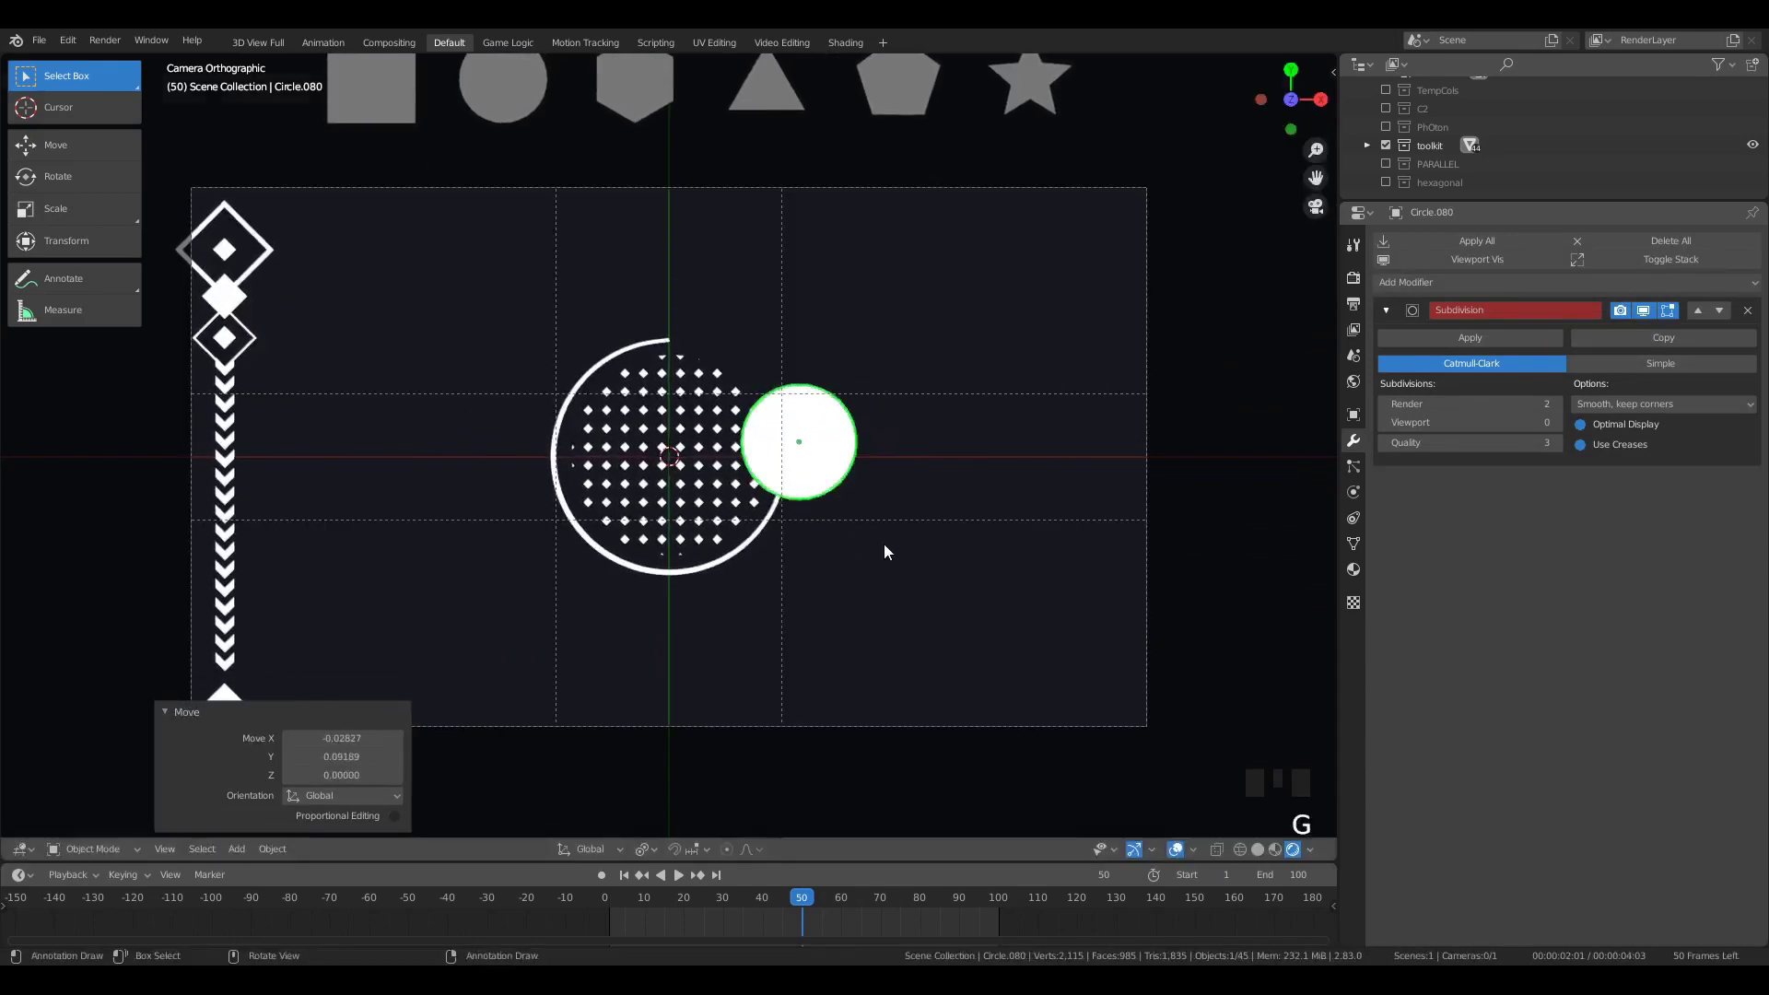
pyautogui.scroll(4, 884, 547)
pyautogui.press('g')
pyautogui.click(894, 603)
pyautogui.press('z')
pyautogui.press('z')
pyautogui.scroll(-2, 928, 583)
pyautogui.press('s')
pyautogui.click(880, 543)
pyautogui.scroll(1, 829, 368)
# Step: Duplicate the filled circle into the empty area right of the camera frame and enlarge the copy
pyautogui.press('a')
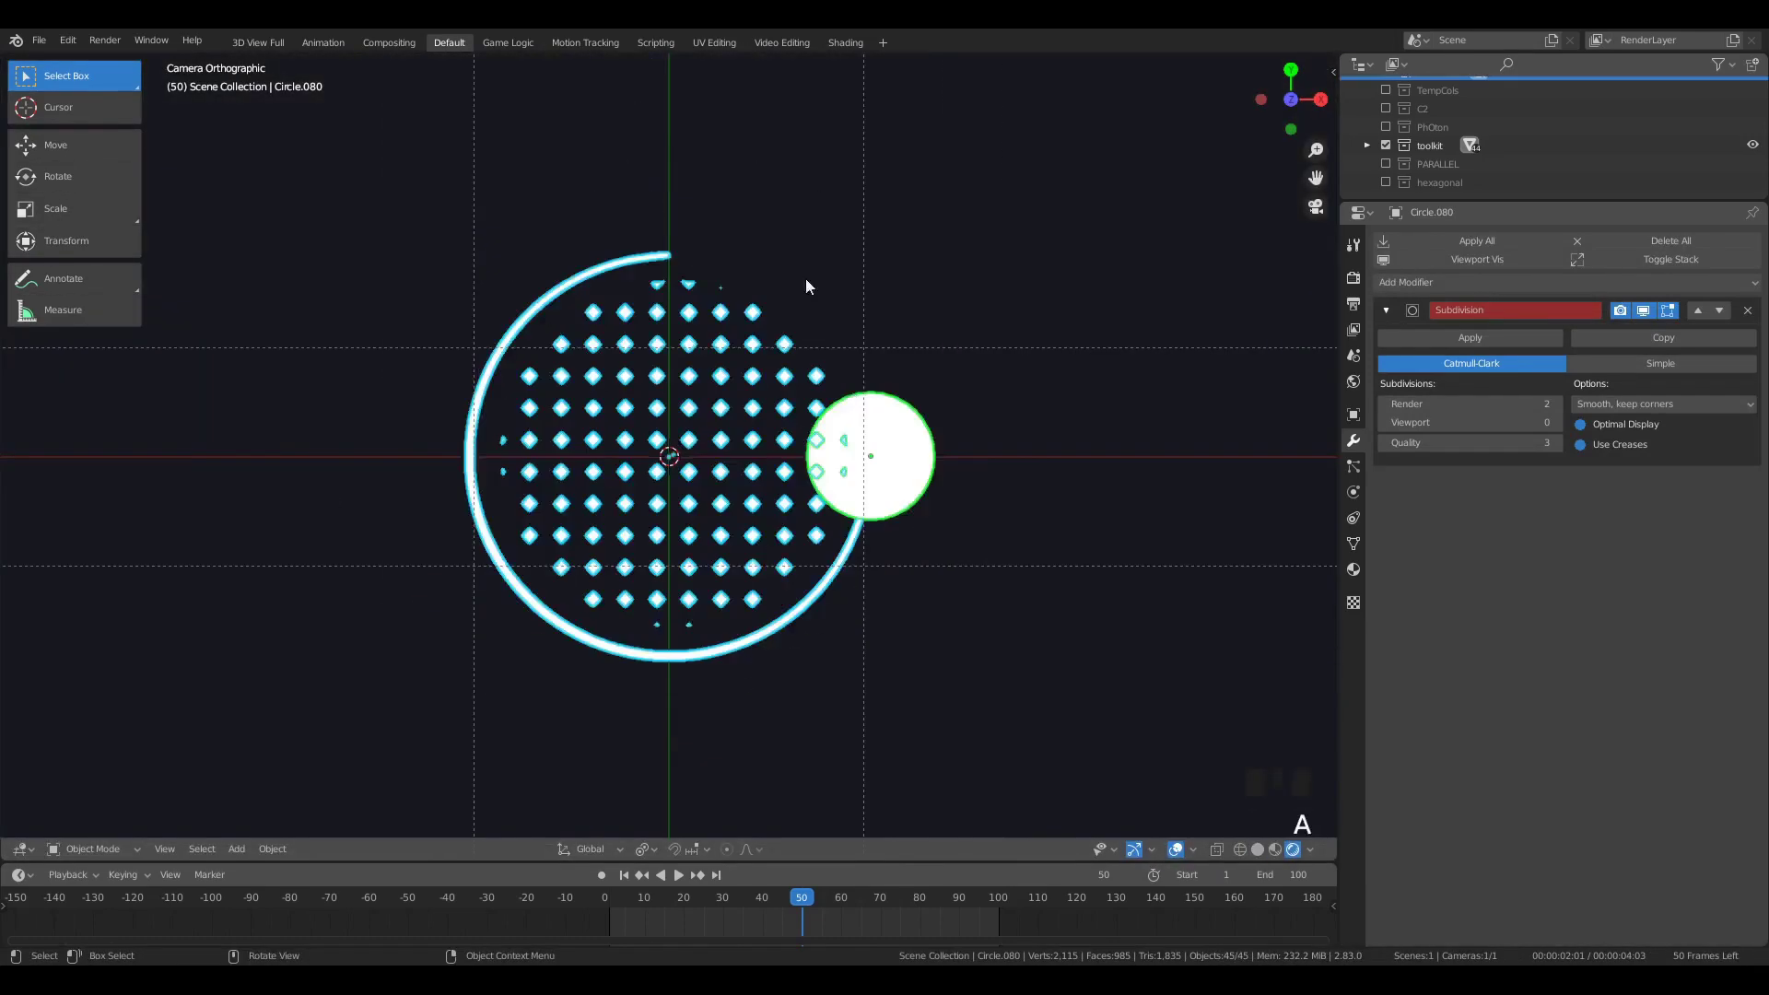
pyautogui.scroll(-7, 838, 461)
pyautogui.scroll(1, 776, 352)
pyautogui.scroll(-3, 776, 351)
pyautogui.click(1065, 472)
pyautogui.click(696, 457)
pyautogui.hotkey('shift', 'd')
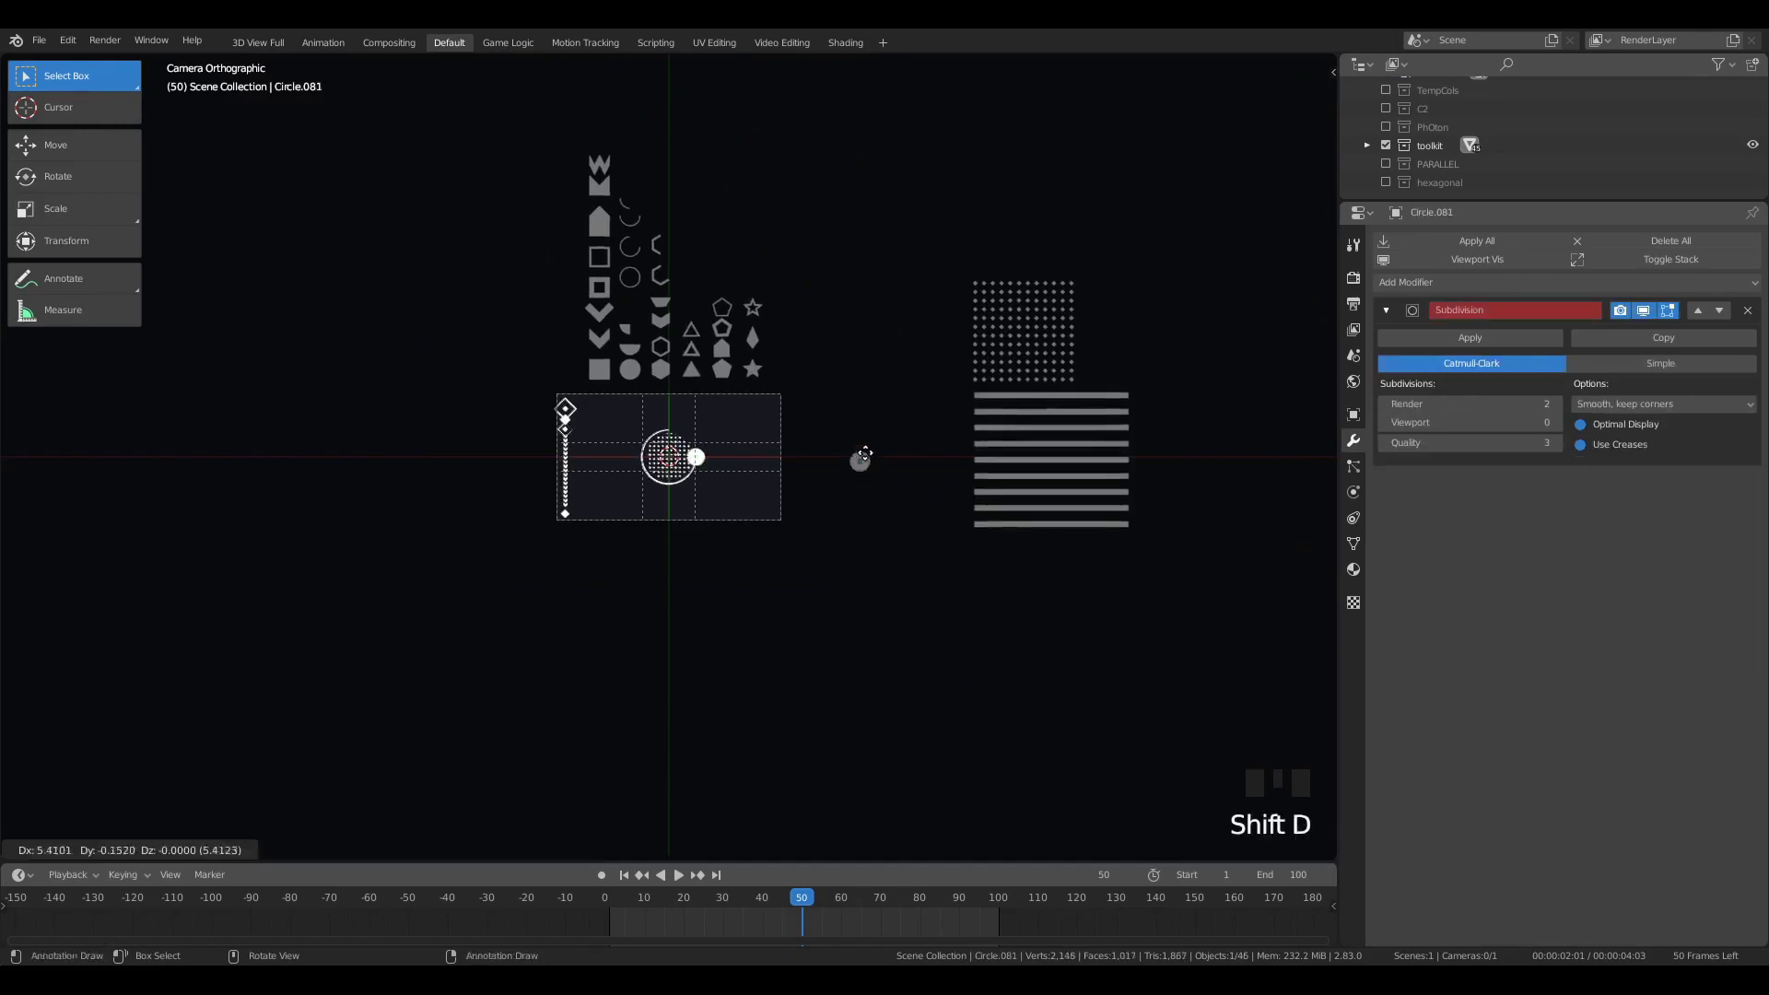
pyautogui.click(862, 459)
pyautogui.press('s')
pyautogui.click(902, 444)
# Step: Extrude the enlarged circle copy into a thick disc and switch the viewport to solid shading
pyautogui.moveTo(902, 444); pyautogui.dragTo(737, 632, button='middle')
pyautogui.press('KP_Decimal')
pyautogui.press('Tab')
pyautogui.press('e')
pyautogui.click(781, 558)
pyautogui.press('Tab')
pyautogui.scroll(-4, 766, 568)
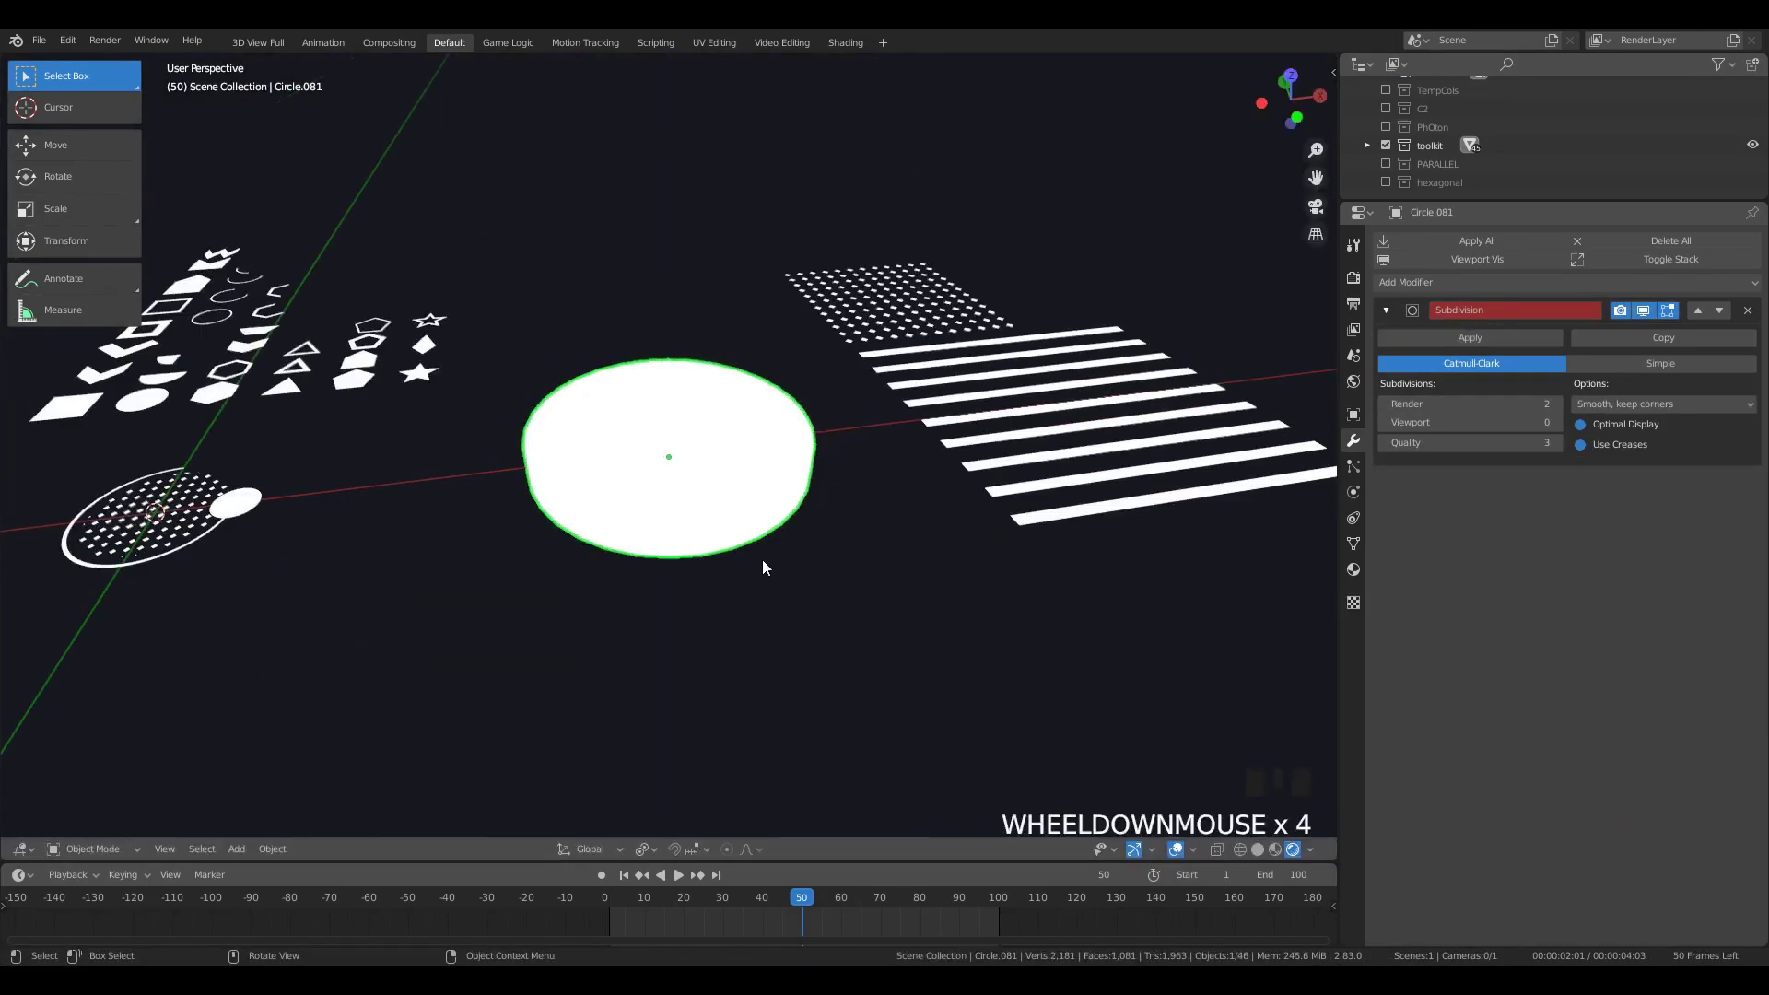
pyautogui.press('z')
pyautogui.press('z')
# Step: Duplicate the horizontal stripe array along X onto the disc and move the copy along Z so it runs through the disc
pyautogui.click(1020, 522)
pyautogui.press('g')
pyautogui.hotkey('shift', 'd')
pyautogui.press('x')
pyautogui.click(730, 584)
pyautogui.click(803, 582)
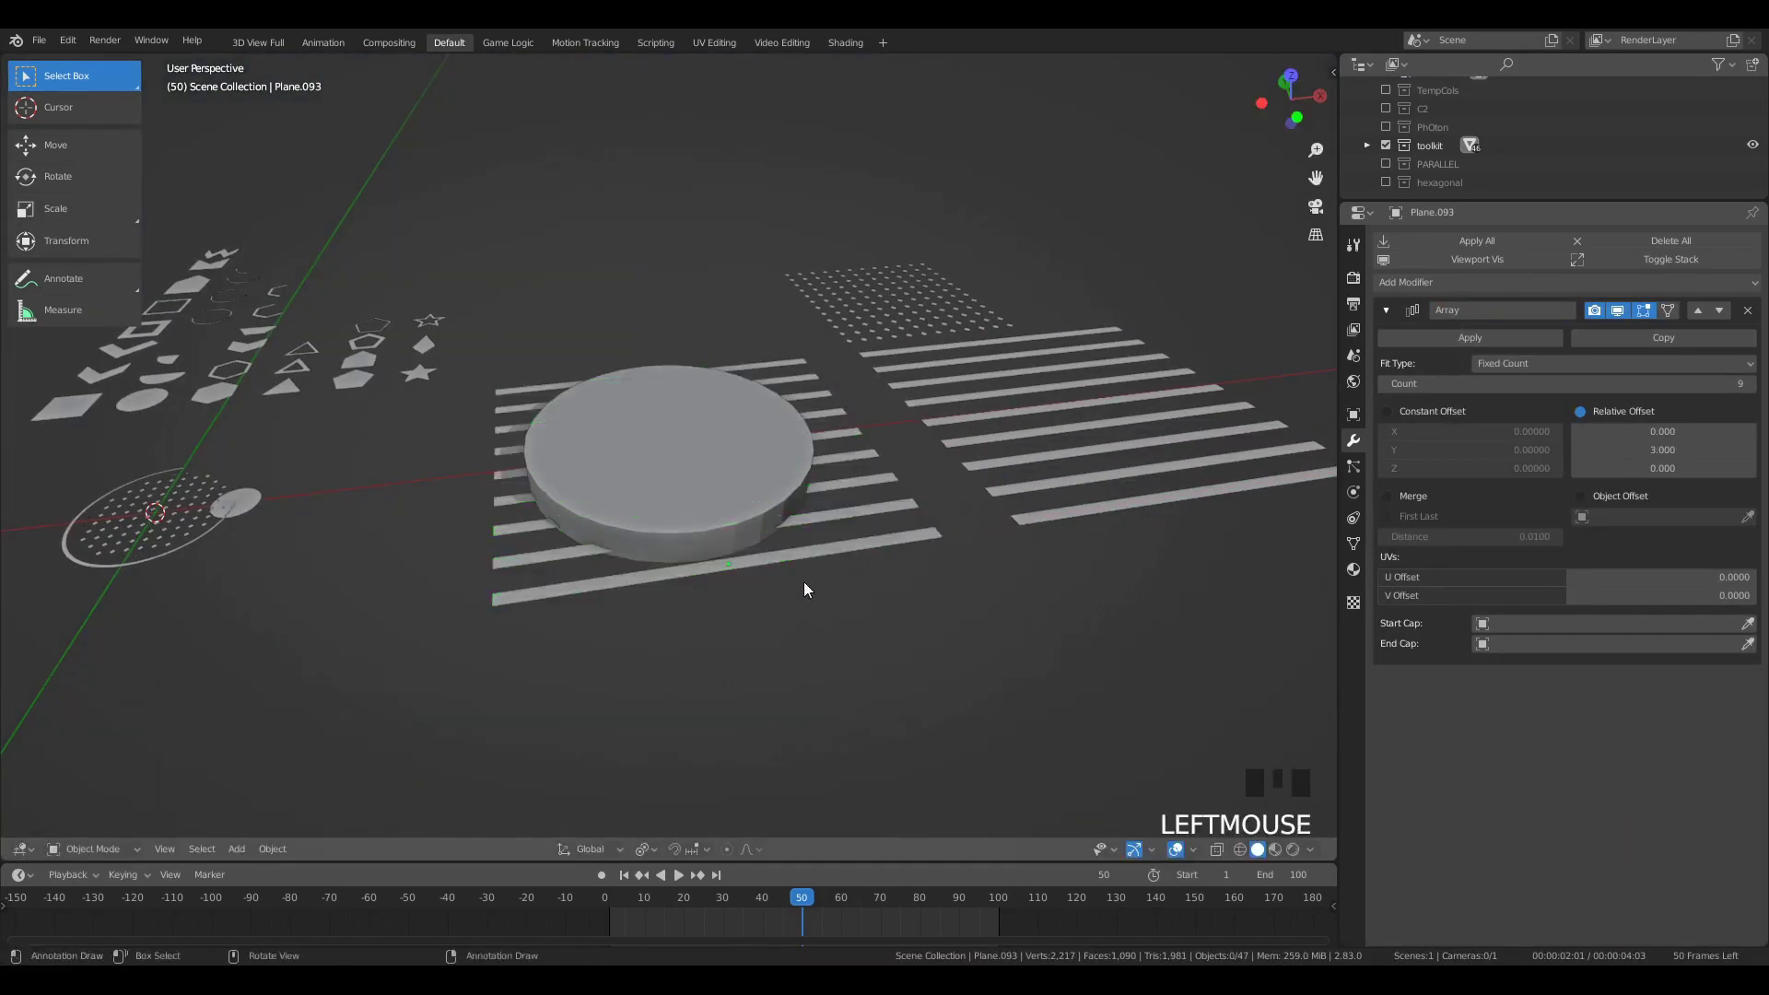
pyautogui.press('g')
pyautogui.press('z')
pyautogui.moveTo(801, 560); pyautogui.dragTo(893, 626, button='middle')
pyautogui.click(798, 518)
# Step: Scale the stripe copy and center it over the disc so the stripes cover it fully in top view
pyautogui.press('s')
pyautogui.click(880, 615)
pyautogui.press('g')
pyautogui.press('y')
pyautogui.click(866, 630)
pyautogui.moveTo(800, 575); pyautogui.dragTo(774, 620, button='middle')
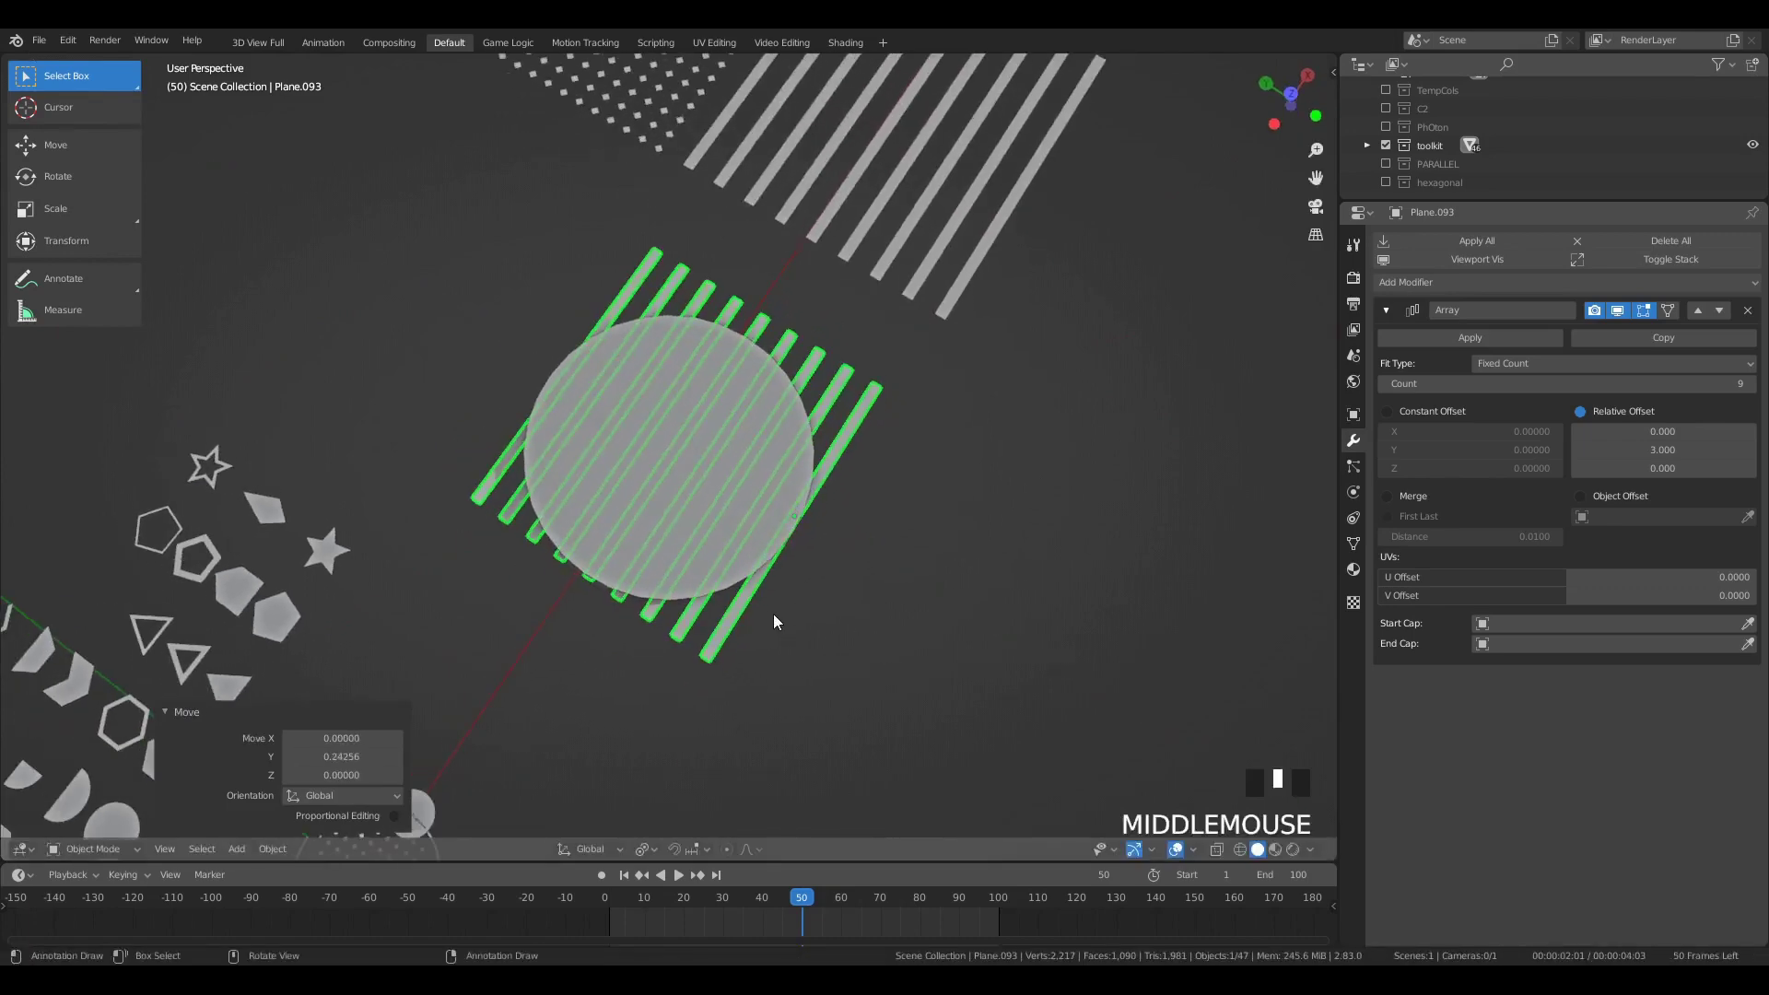
pyautogui.press('KP_7')
pyautogui.press('s')
pyautogui.click(890, 632)
pyautogui.press('g')
pyautogui.click(865, 608)
pyautogui.click(875, 608)
# Step: Boolean-intersect the stripes with the disc to make a striped circle
pyautogui.keyDown('shift'); pyautogui.click(689, 590); pyautogui.keyUp('shift')
pyautogui.hotkey('ctrl', 'shift', 'b')
pyautogui.click(687, 594)
pyautogui.scroll(-3, 727, 568)
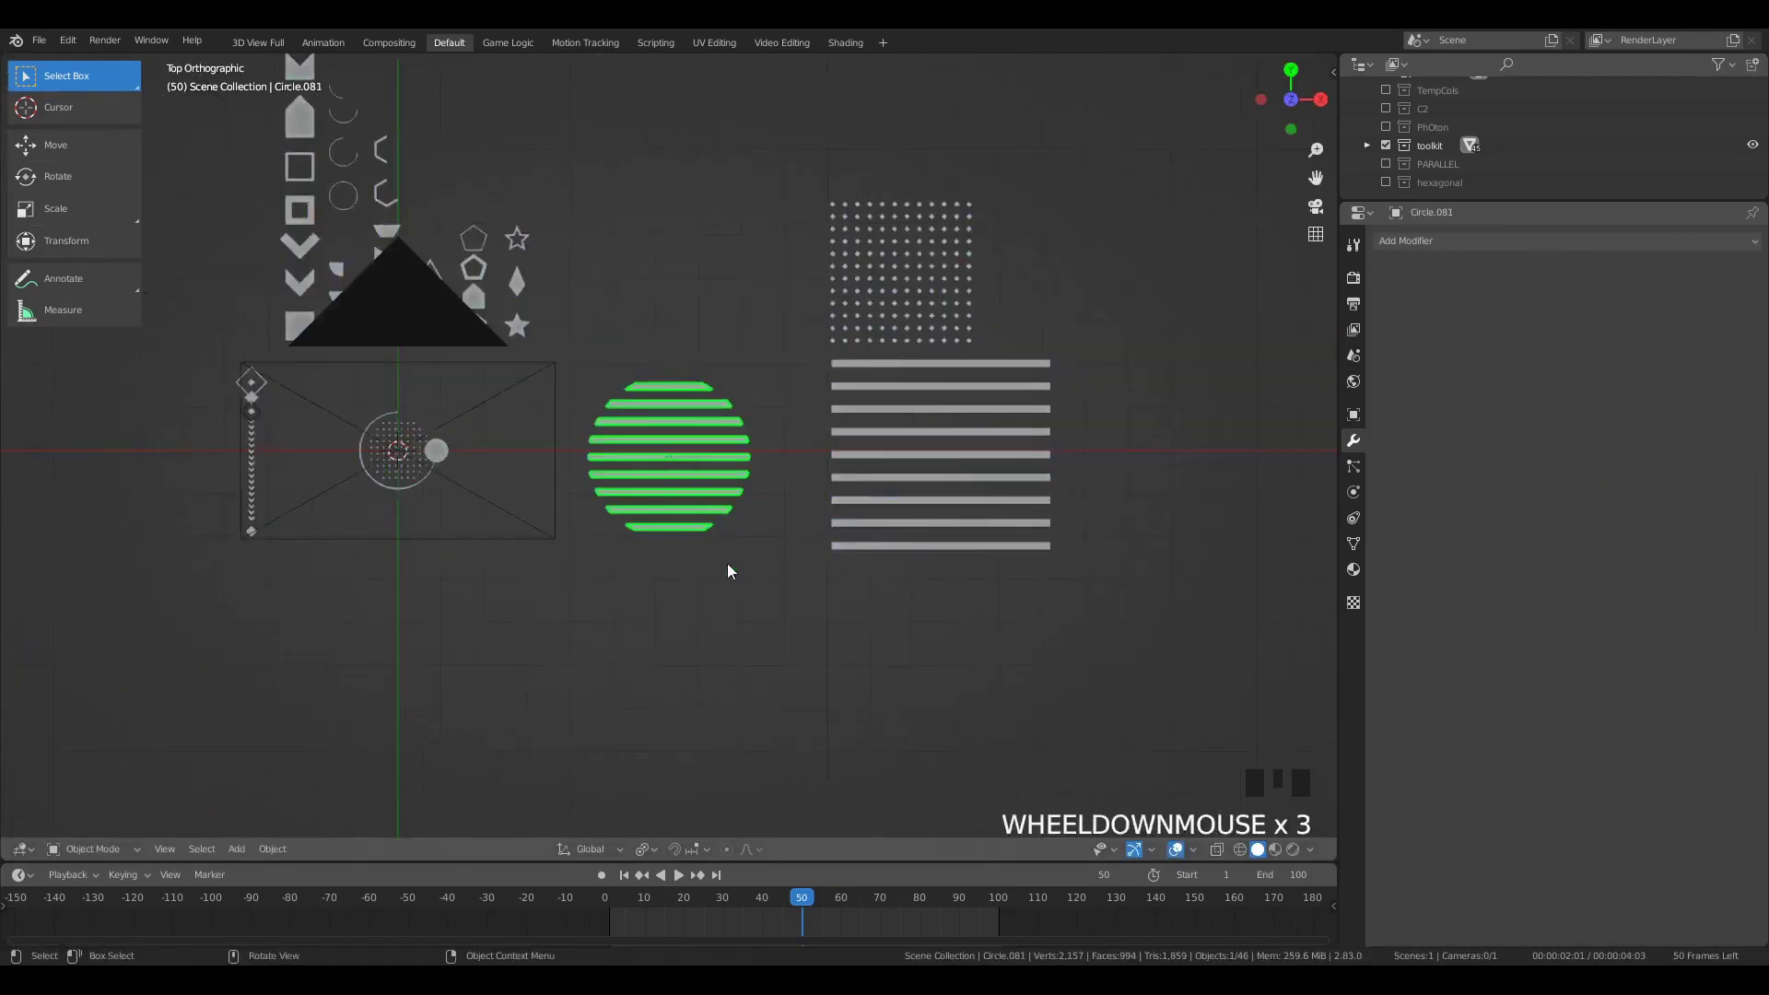
# Step: Move the striped circle into the camera frame, shrink it and overlap it with the right side of the filled circle
pyautogui.press('g')
pyautogui.click(486, 485)
pyautogui.press('KP_0')
pyautogui.scroll(10, 516, 516)
pyautogui.press('s')
pyautogui.click(963, 469)
pyautogui.press('g')
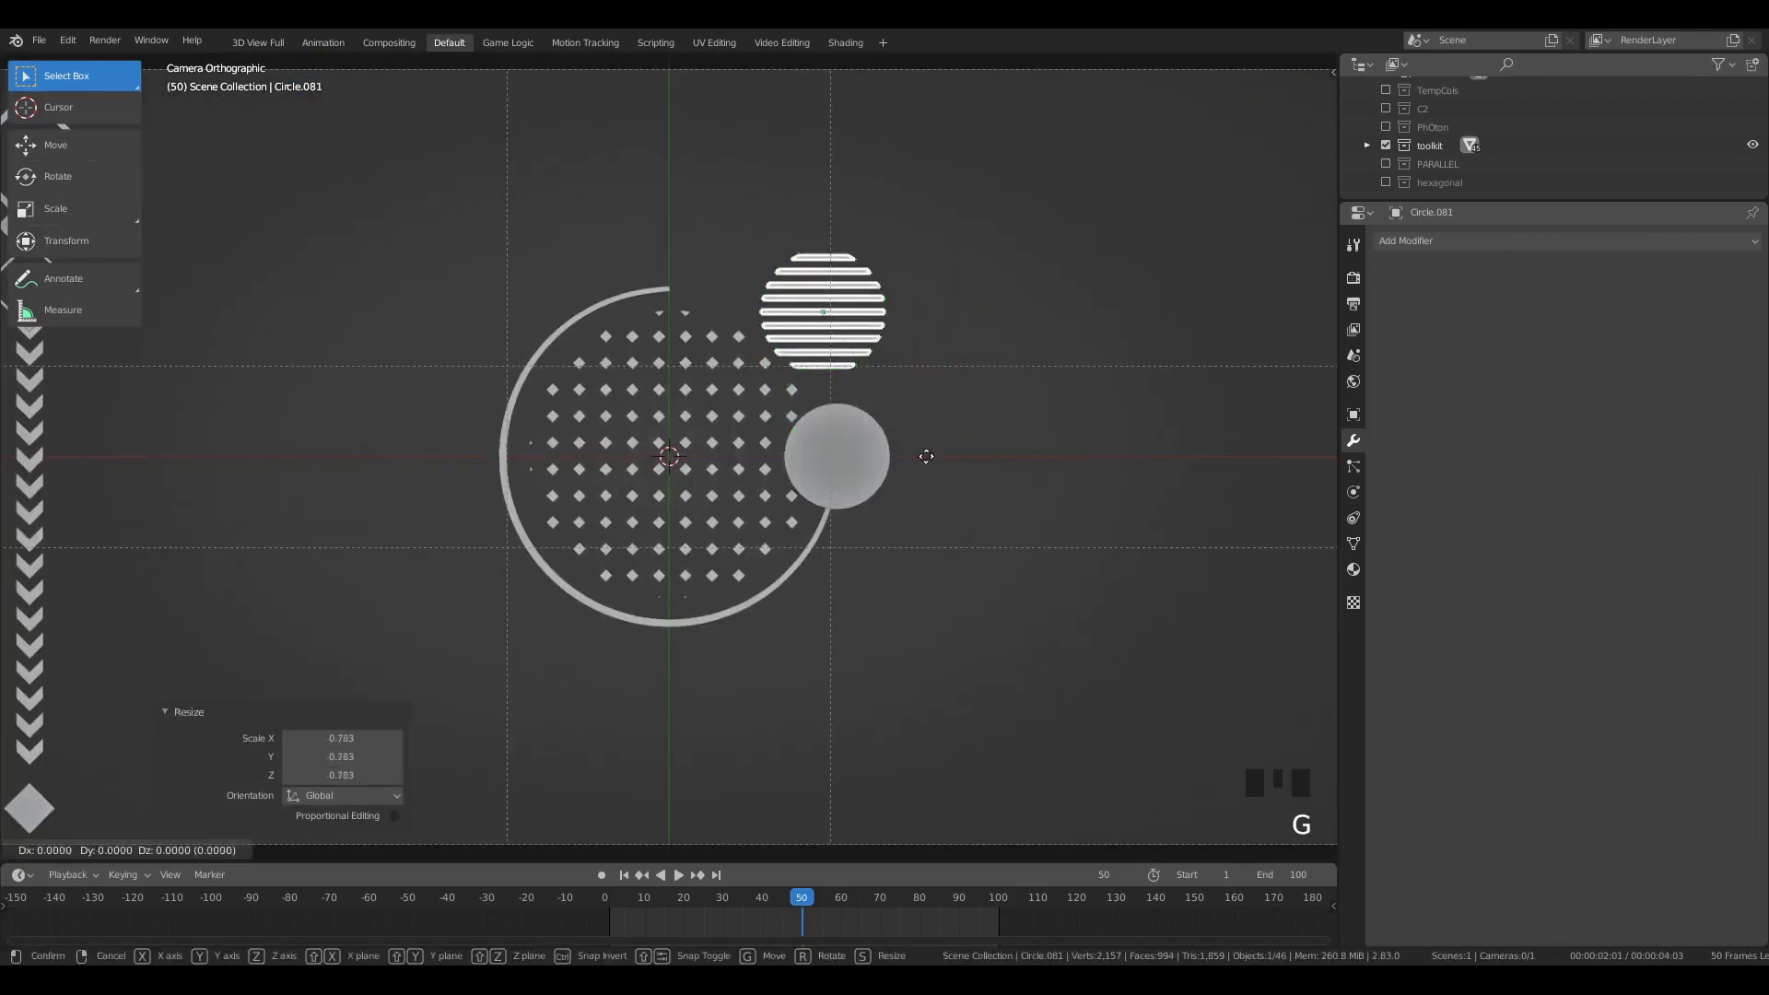
pyautogui.click(986, 594)
# Step: Inset the filled circle beside the diamond pattern and delete its inner faces to leave a ring
pyautogui.click(799, 464)
pyautogui.press('Tab')
pyautogui.scroll(3, 1031, 560)
pyautogui.press('i')
pyautogui.click(1022, 549)
pyautogui.press('x')
pyautogui.press('Tab')
pyautogui.press('a')
pyautogui.press('a')
pyautogui.press('a')
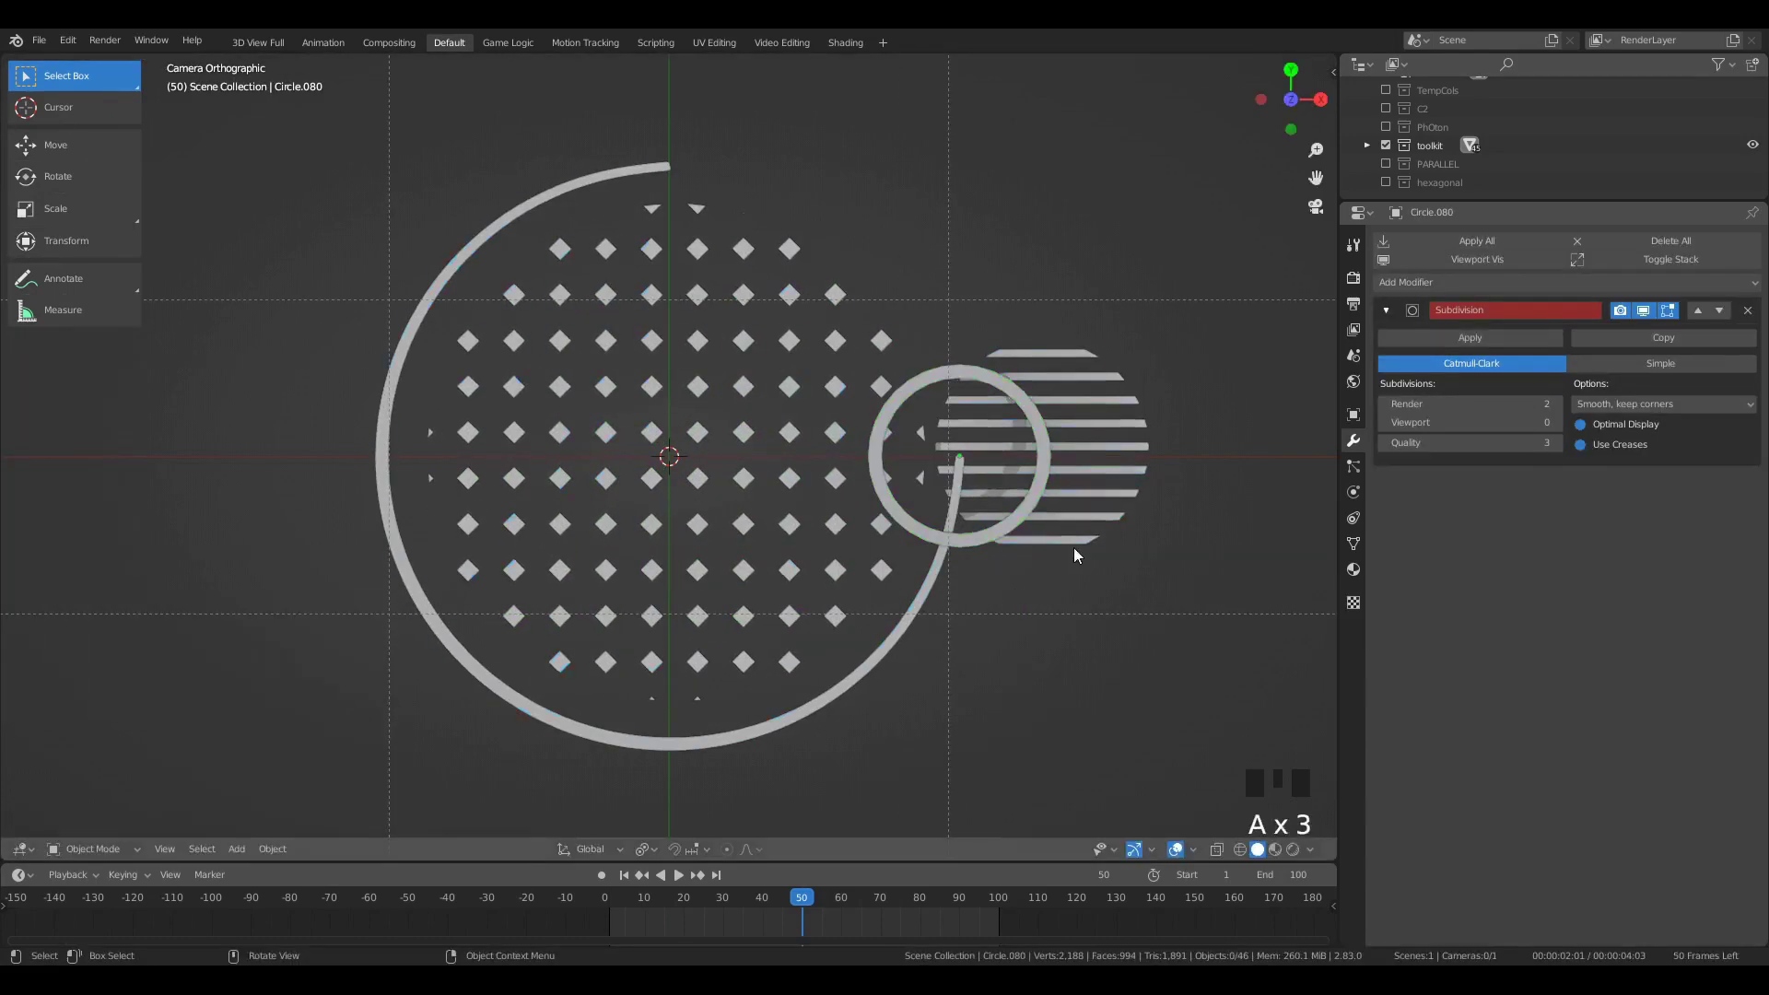
# Step: Shift the small ring and striped circle slightly upward at the large ring's open end and fine-tune the striped circle's size
pyautogui.click(1021, 512)
pyautogui.press('g')
pyautogui.click(1049, 528)
pyautogui.press('g')
pyautogui.click(1044, 514)
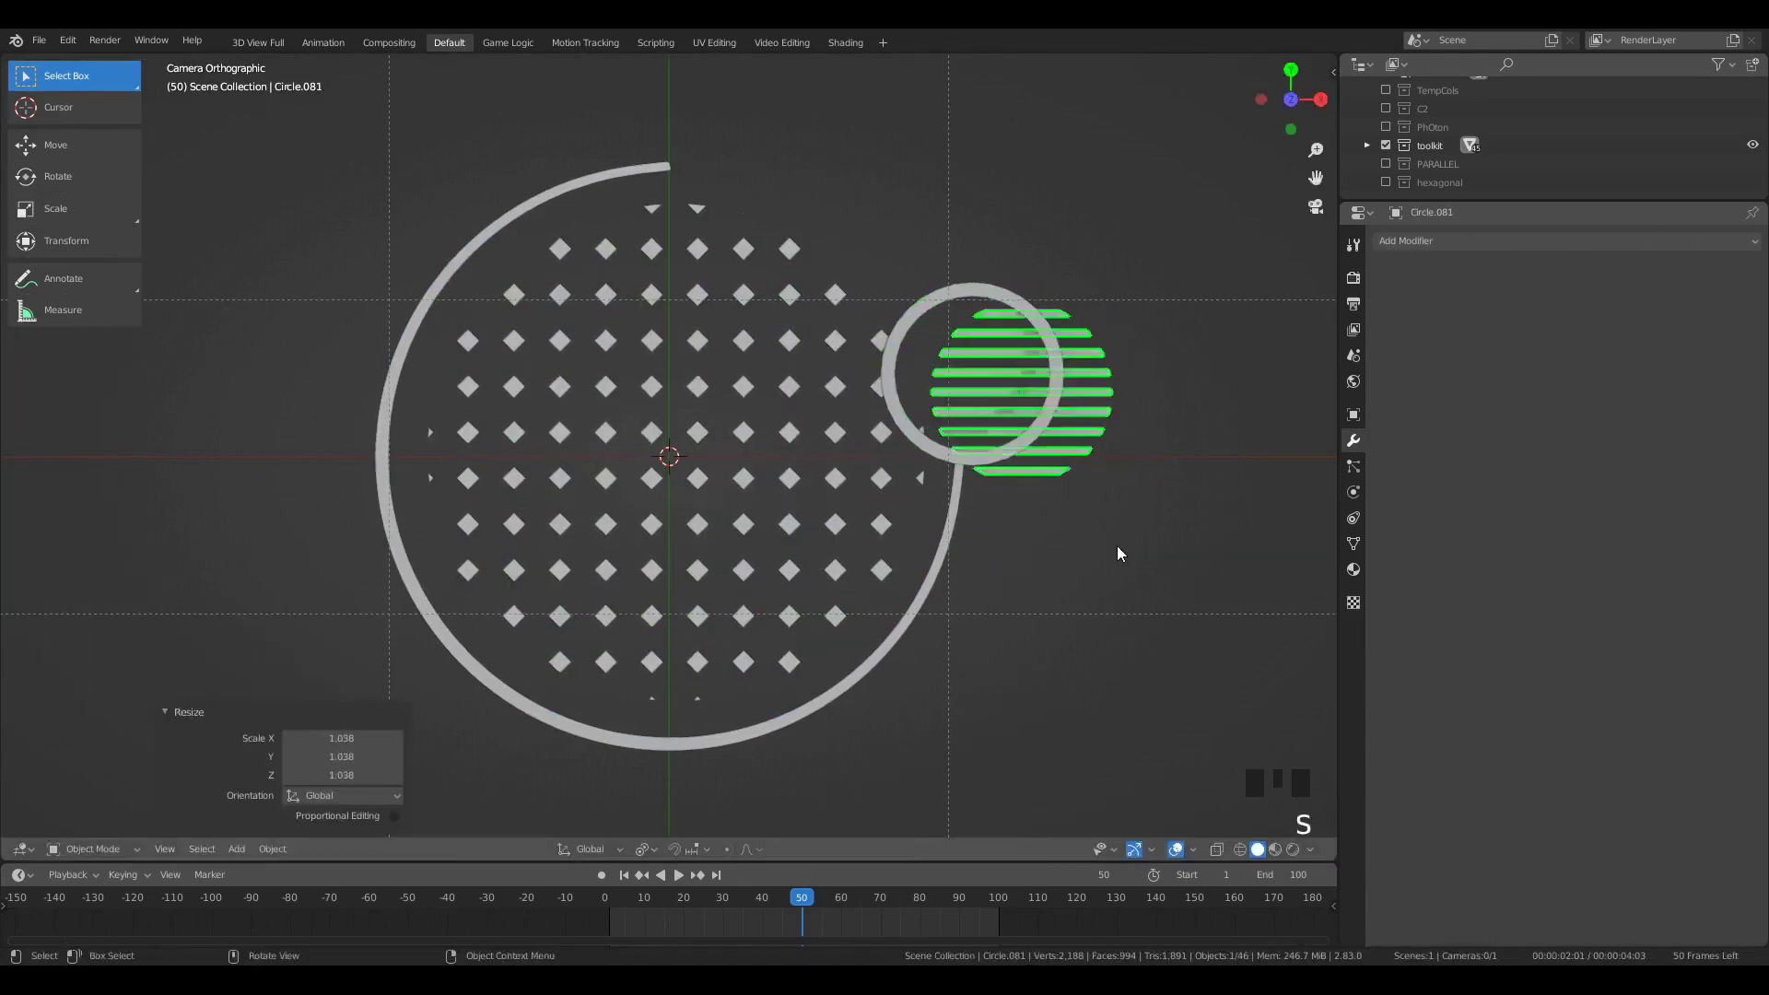
# Step: Duplicate the half circle from the toolkit to the upper left of the diamond pattern and shrink the copy
pyautogui.scroll(-3, 1117, 546)
pyautogui.scroll(-7, 908, 488)
pyautogui.scroll(1, 645, 274)
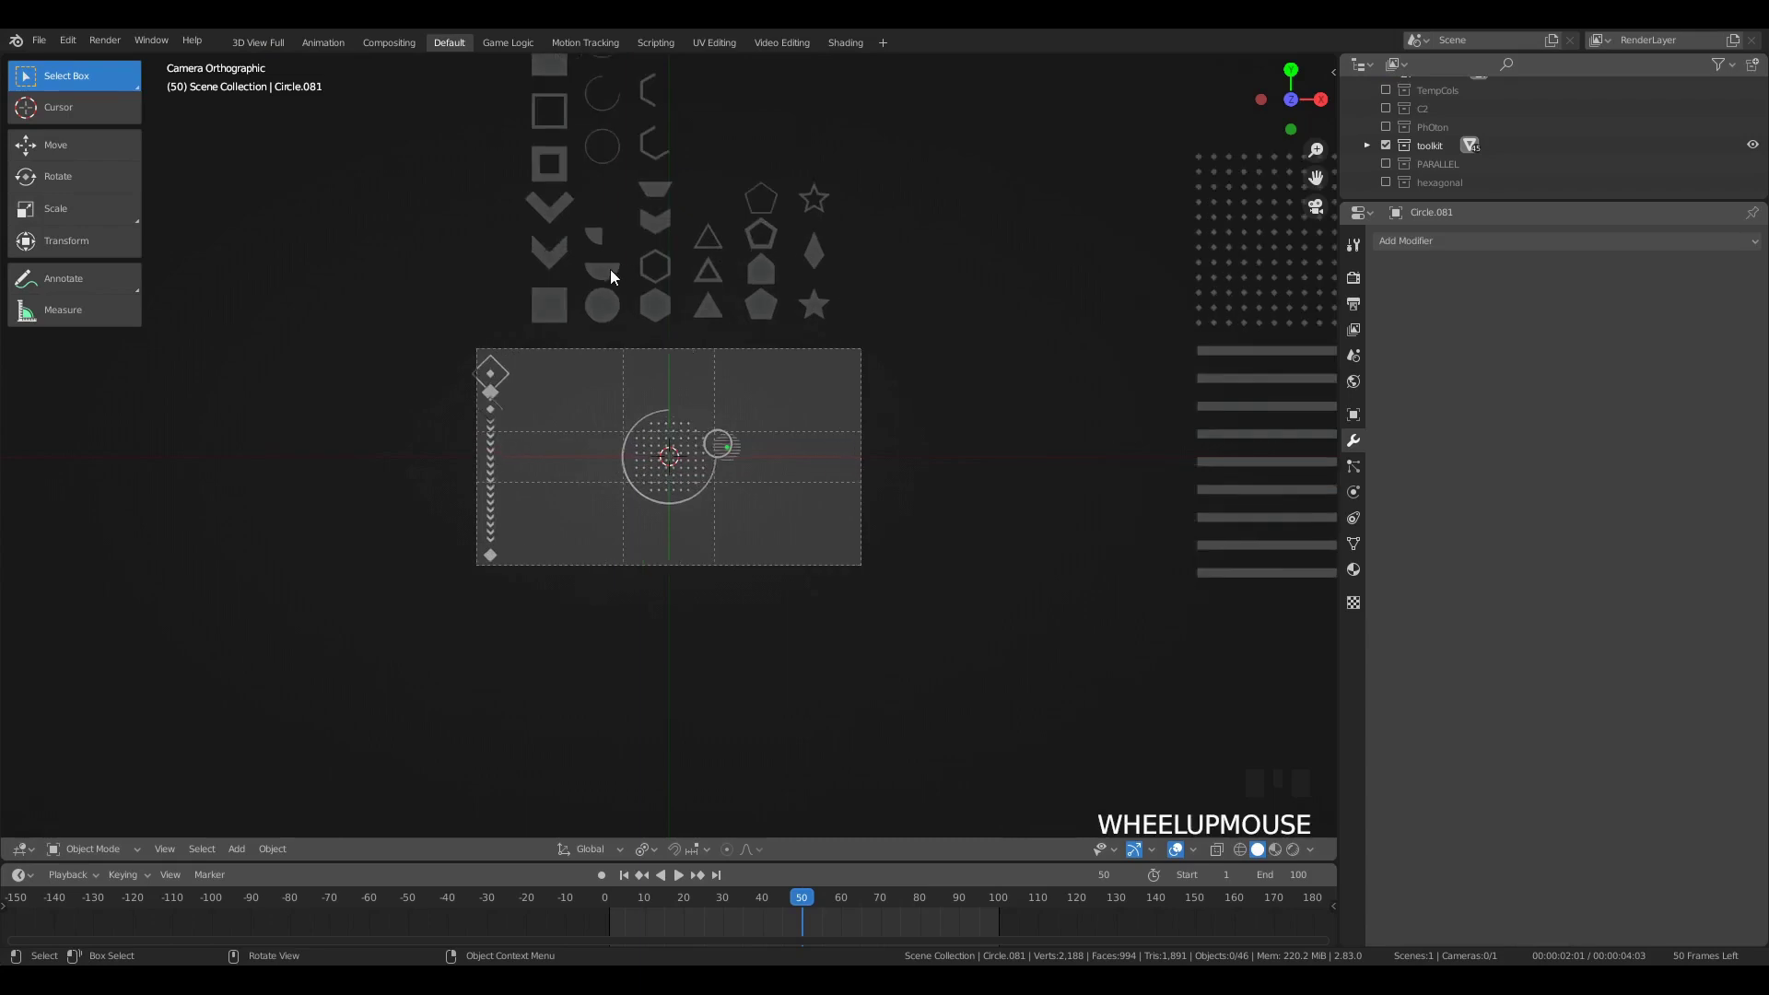
pyautogui.click(610, 269)
pyautogui.scroll(4, 608, 263)
pyautogui.hotkey('shift', 'd')
pyautogui.click(553, 438)
pyautogui.press('s')
pyautogui.press('g')
pyautogui.click(459, 388)
pyautogui.press('x')
pyautogui.scroll(-4, 512, 275)
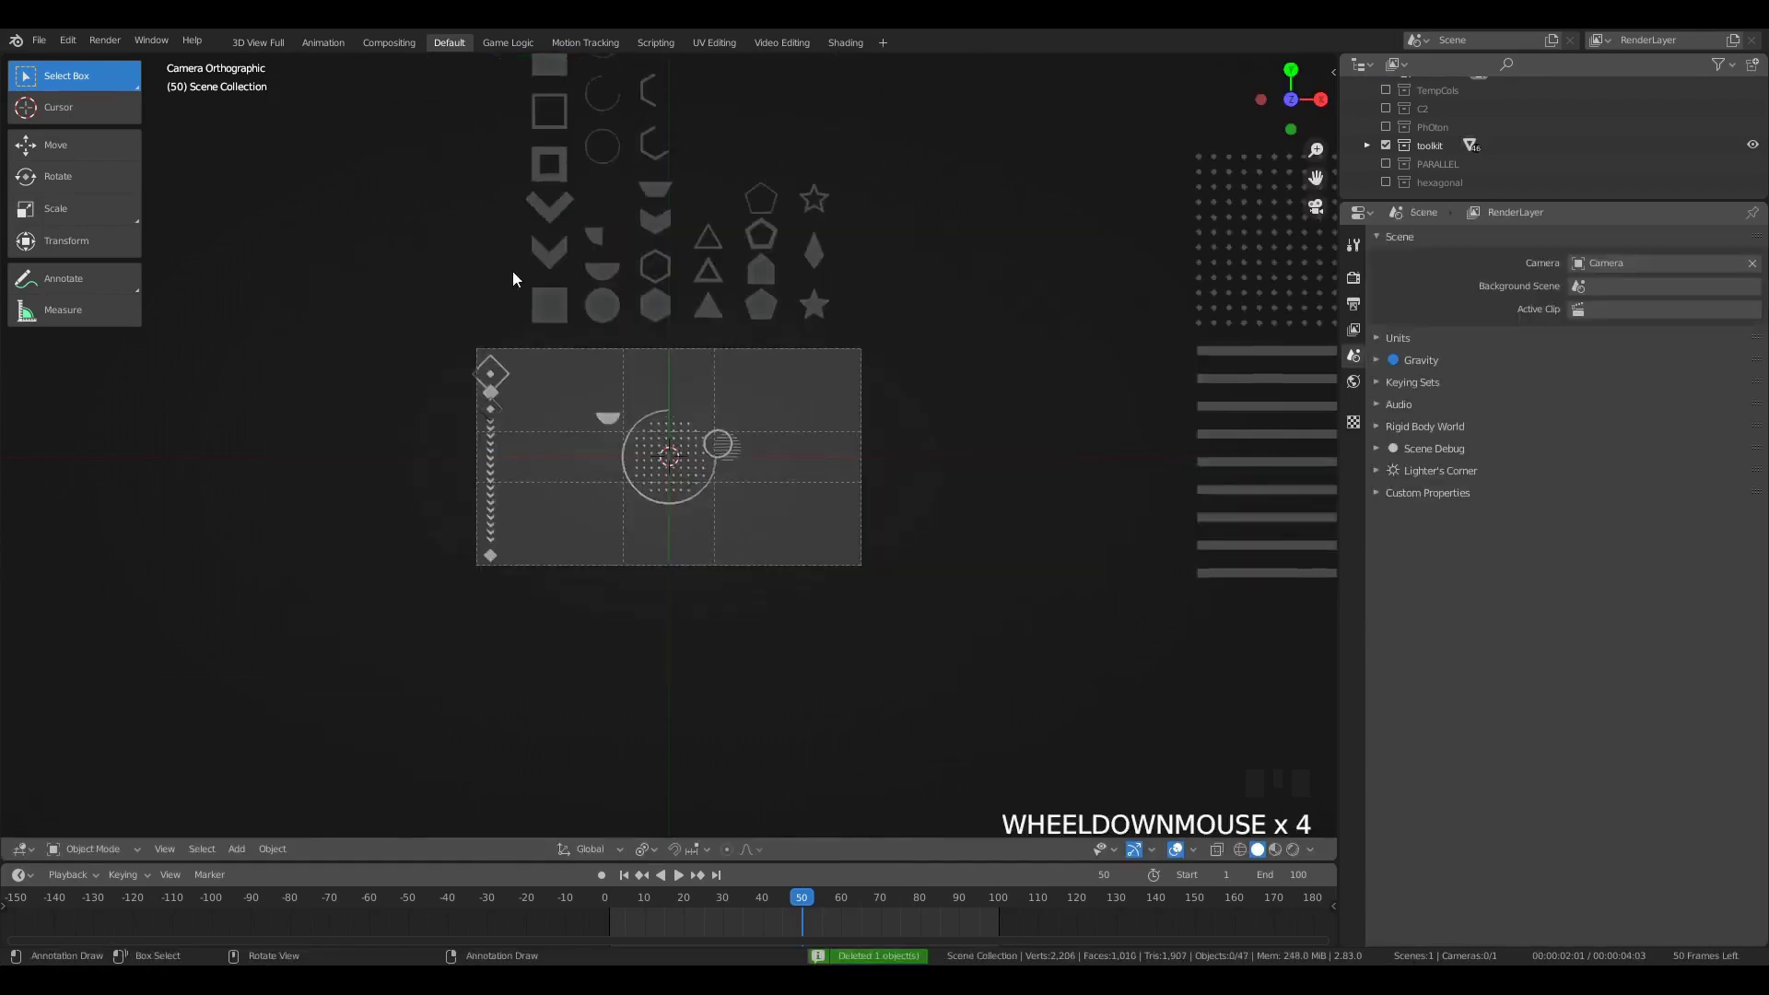
# Step: Duplicate the quarter circle from the toolkit into the camera frame's upper-right corner
pyautogui.scroll(4, 579, 387)
pyautogui.scroll(-6, 640, 283)
pyautogui.click(619, 297)
pyautogui.scroll(6, 619, 296)
pyautogui.hotkey('shift', 'd')
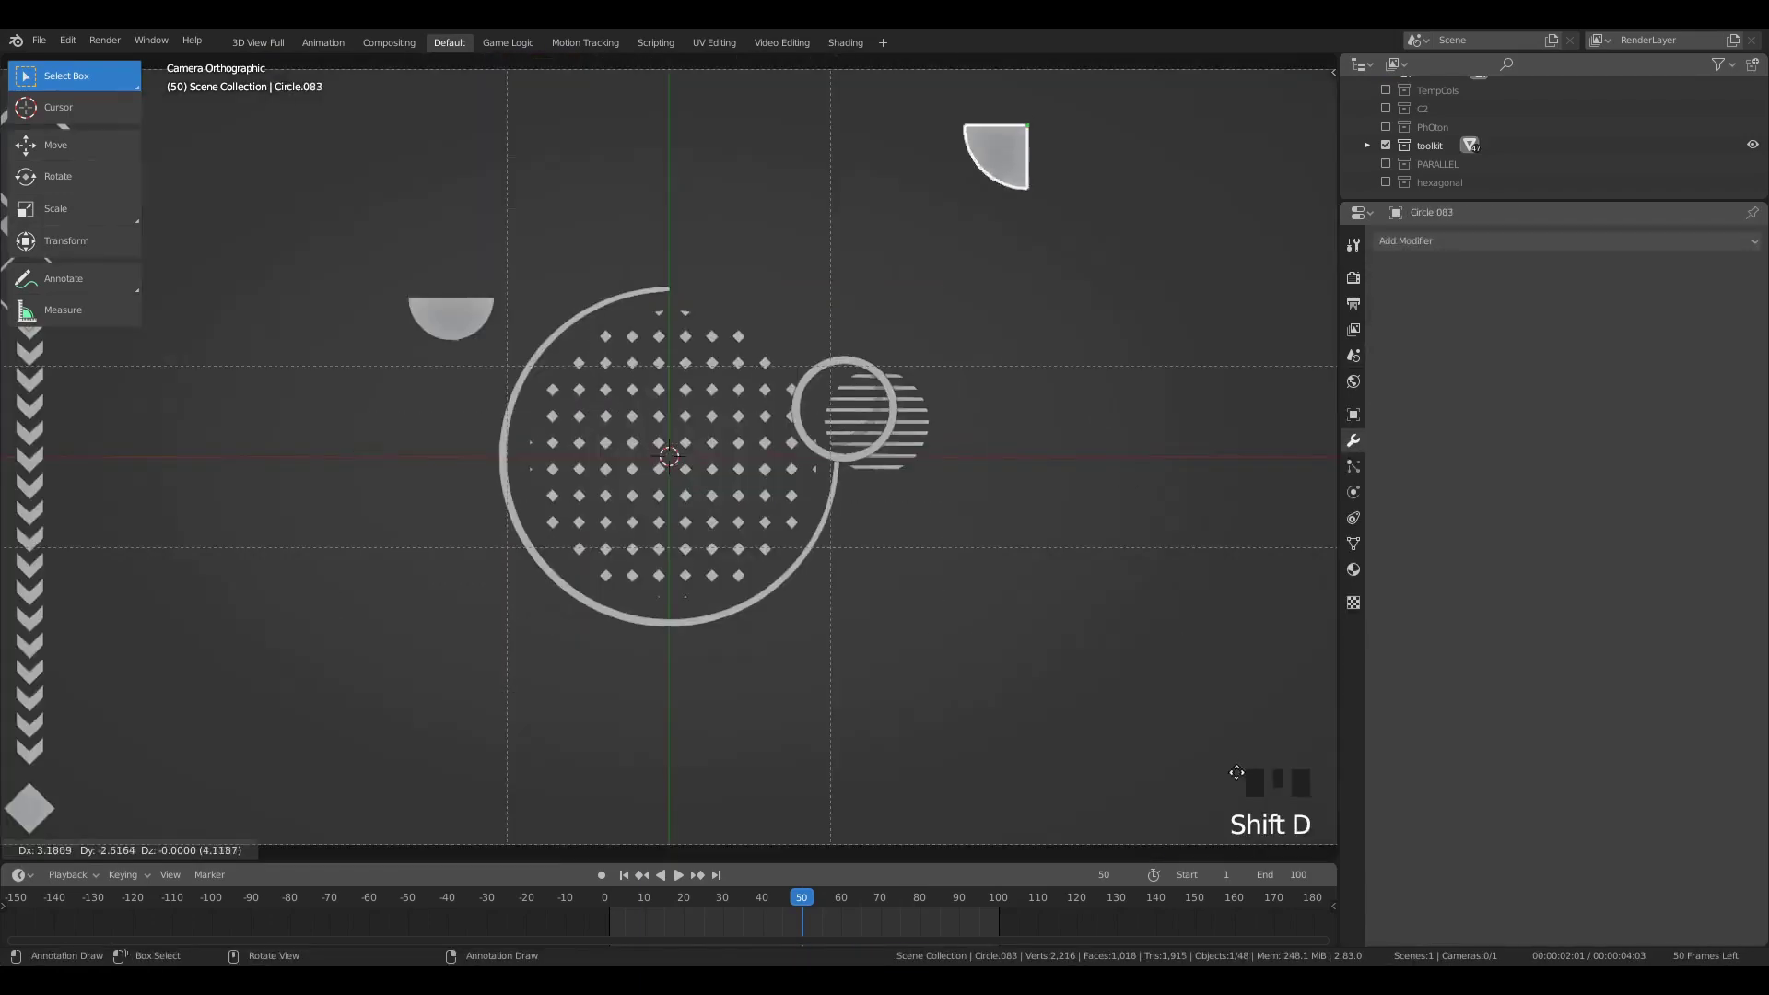
pyautogui.click(1021, 510)
pyautogui.scroll(-2, 1021, 511)
pyautogui.press('g')
pyautogui.click(1284, 494)
# Step: Inset the corner quarter circle and delete its inner faces to leave only an outline
pyautogui.press('Tab')
pyautogui.scroll(1, 1226, 409)
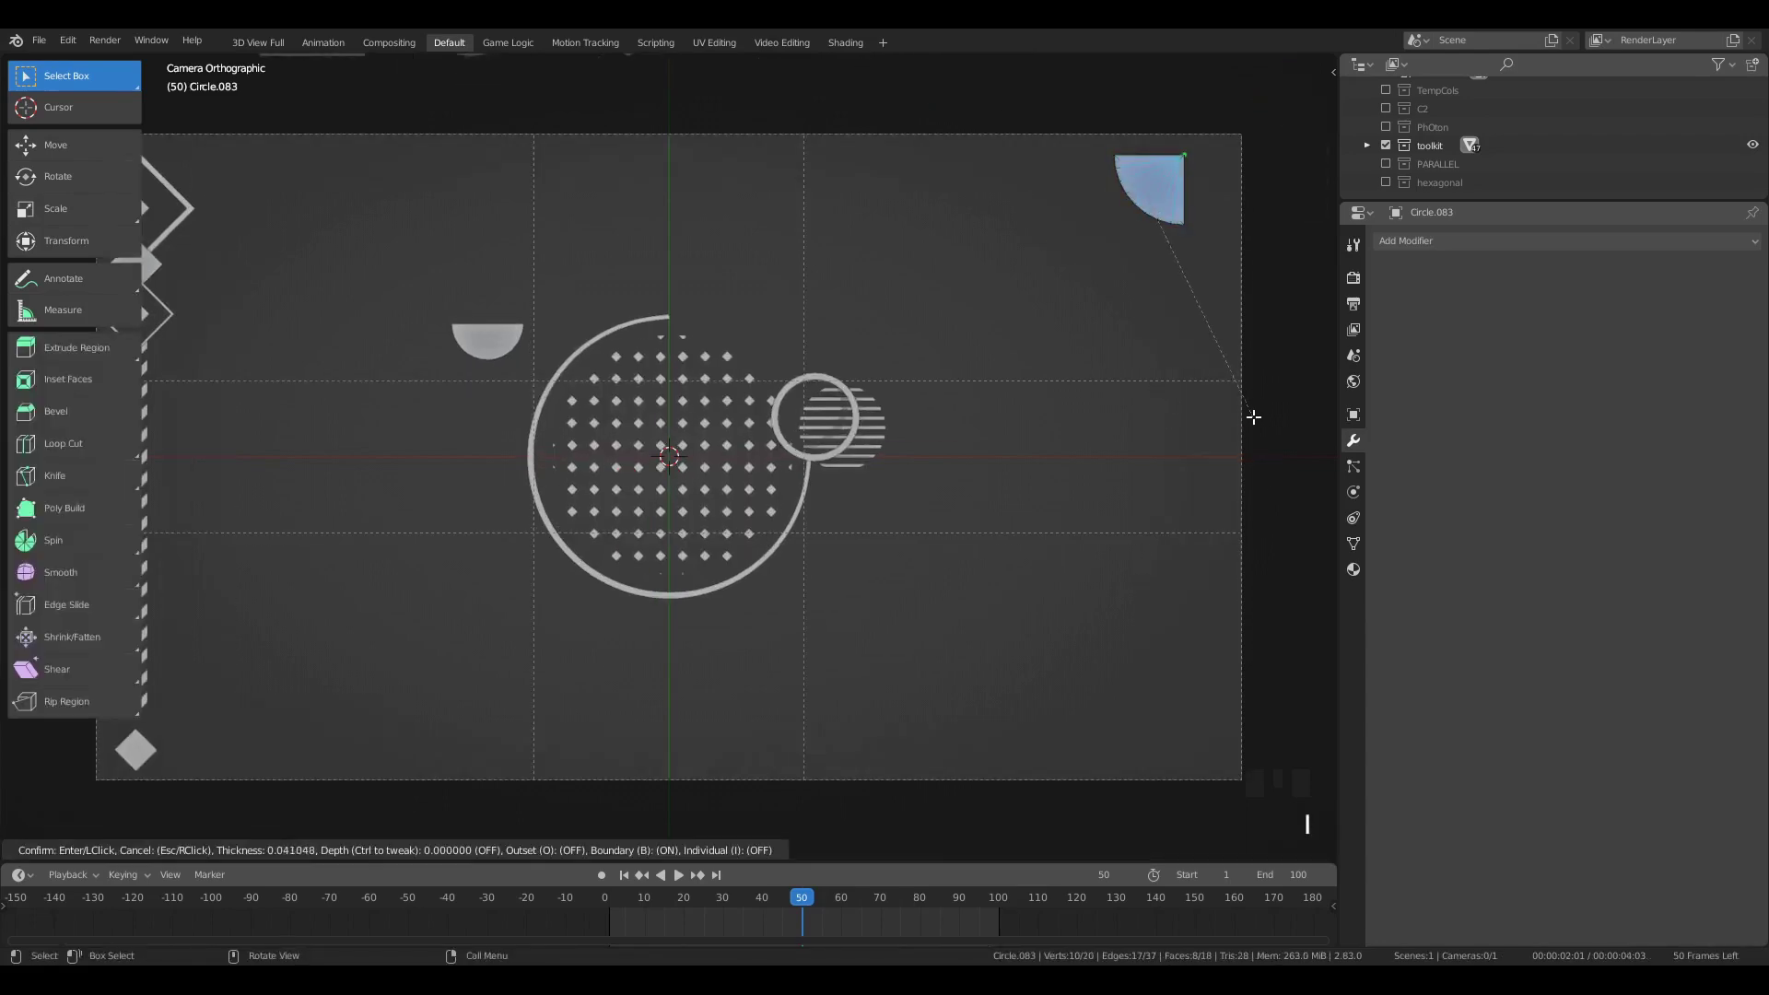
pyautogui.press('Tab')
# Step: Duplicate the horizontal stripe array into the space beside the camera frame and shrink the copy
pyautogui.scroll(-7, 596, 224)
pyautogui.click(1189, 392)
pyautogui.hotkey('shift', 'd')
pyautogui.click(970, 455)
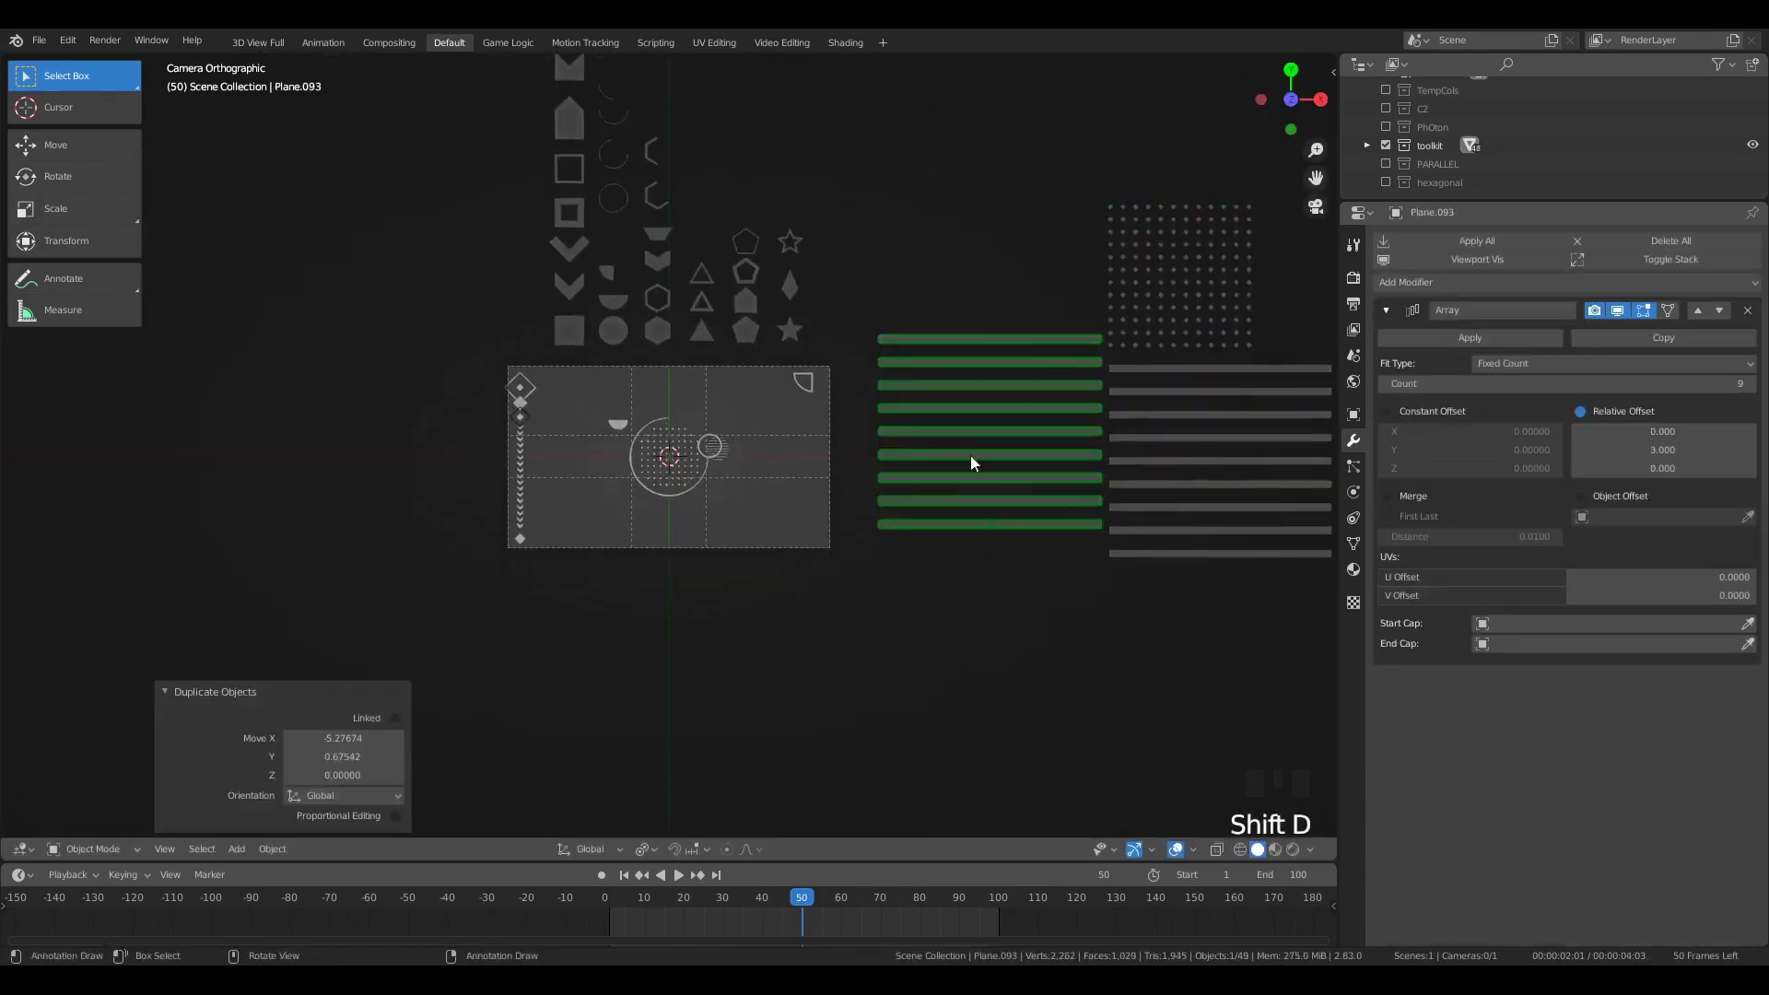
pyautogui.press('s')
pyautogui.click(979, 487)
pyautogui.press('g')
# Step: Duplicate the solid quarter circle from the toolkit onto the stripe copy and scale it to fit within the stripes
pyautogui.click(608, 270)
pyautogui.hotkey('shift', 'd')
pyautogui.click(912, 471)
pyautogui.press('s')
pyautogui.click(1016, 592)
pyautogui.press('g')
pyautogui.click(1045, 560)
# Step: Extrude the quarter-circle copy into a solid and Boolean-intersect it with the stripes
pyautogui.moveTo(1045, 560); pyautogui.dragTo(974, 479, button='middle')
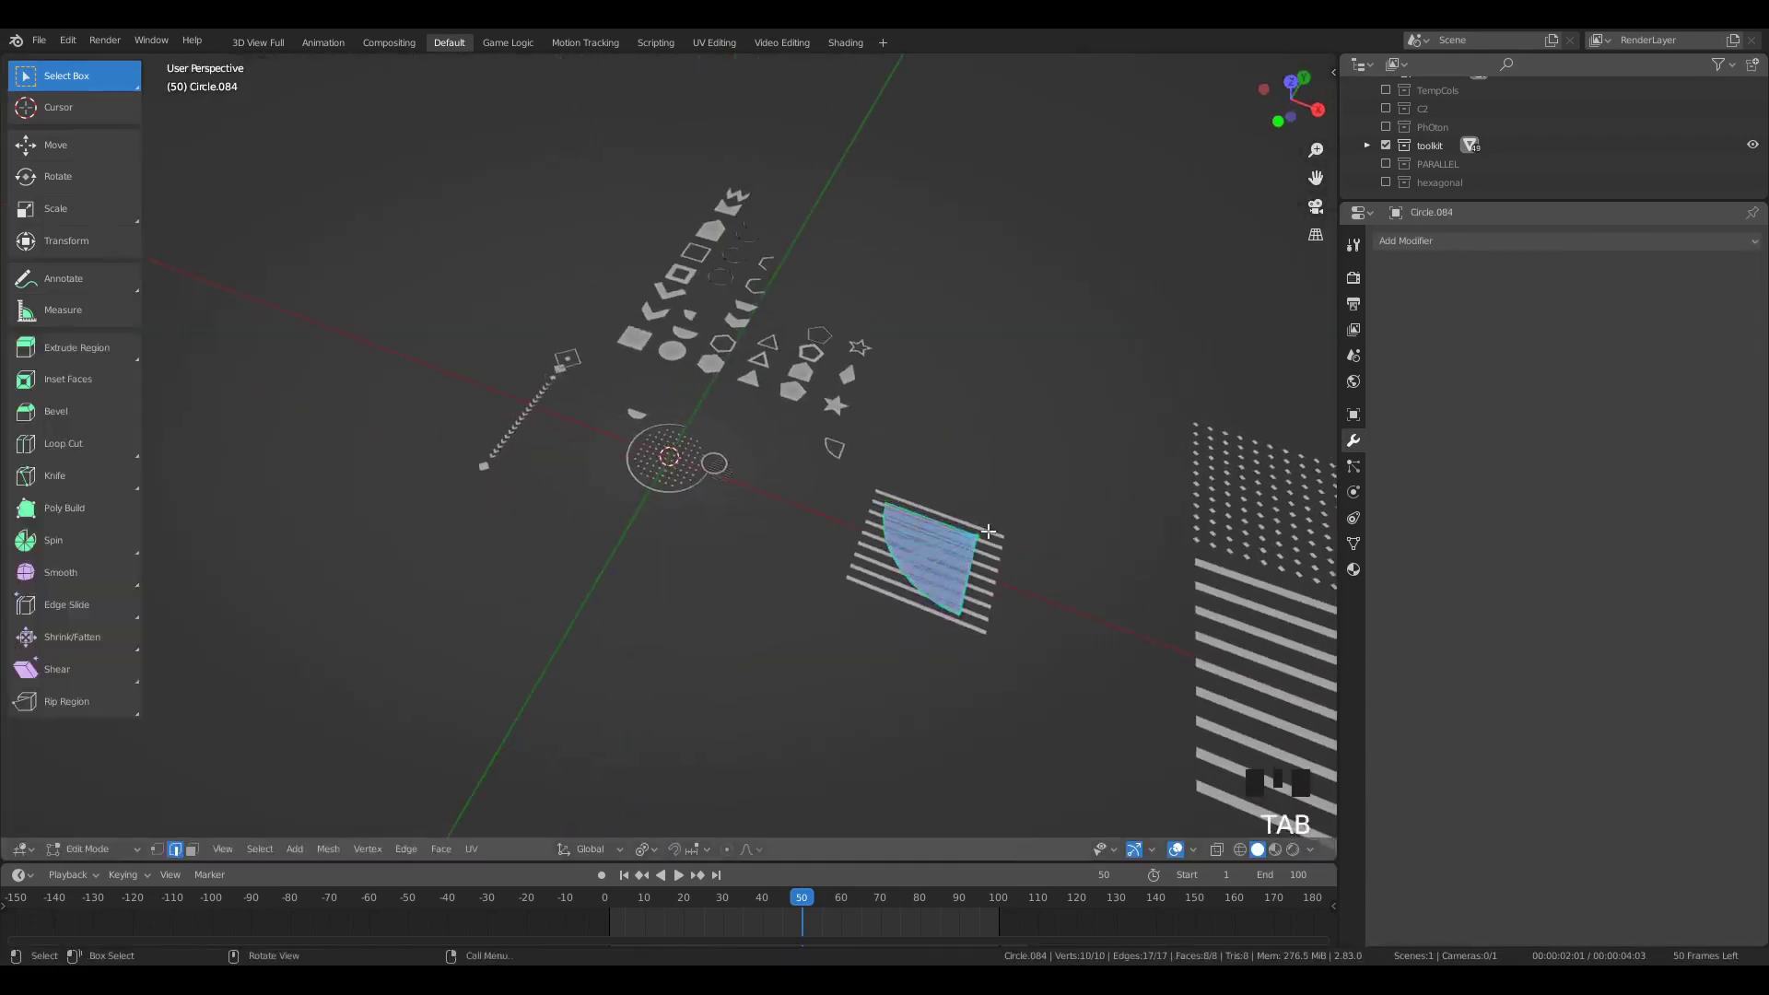
pyautogui.click(996, 601)
pyautogui.press('KP_Decimal')
pyautogui.click(822, 638)
pyautogui.keyDown('shift'); pyautogui.click(810, 677); pyautogui.keyUp('shift')
pyautogui.hotkey('shift', 'ctrl', 'b')
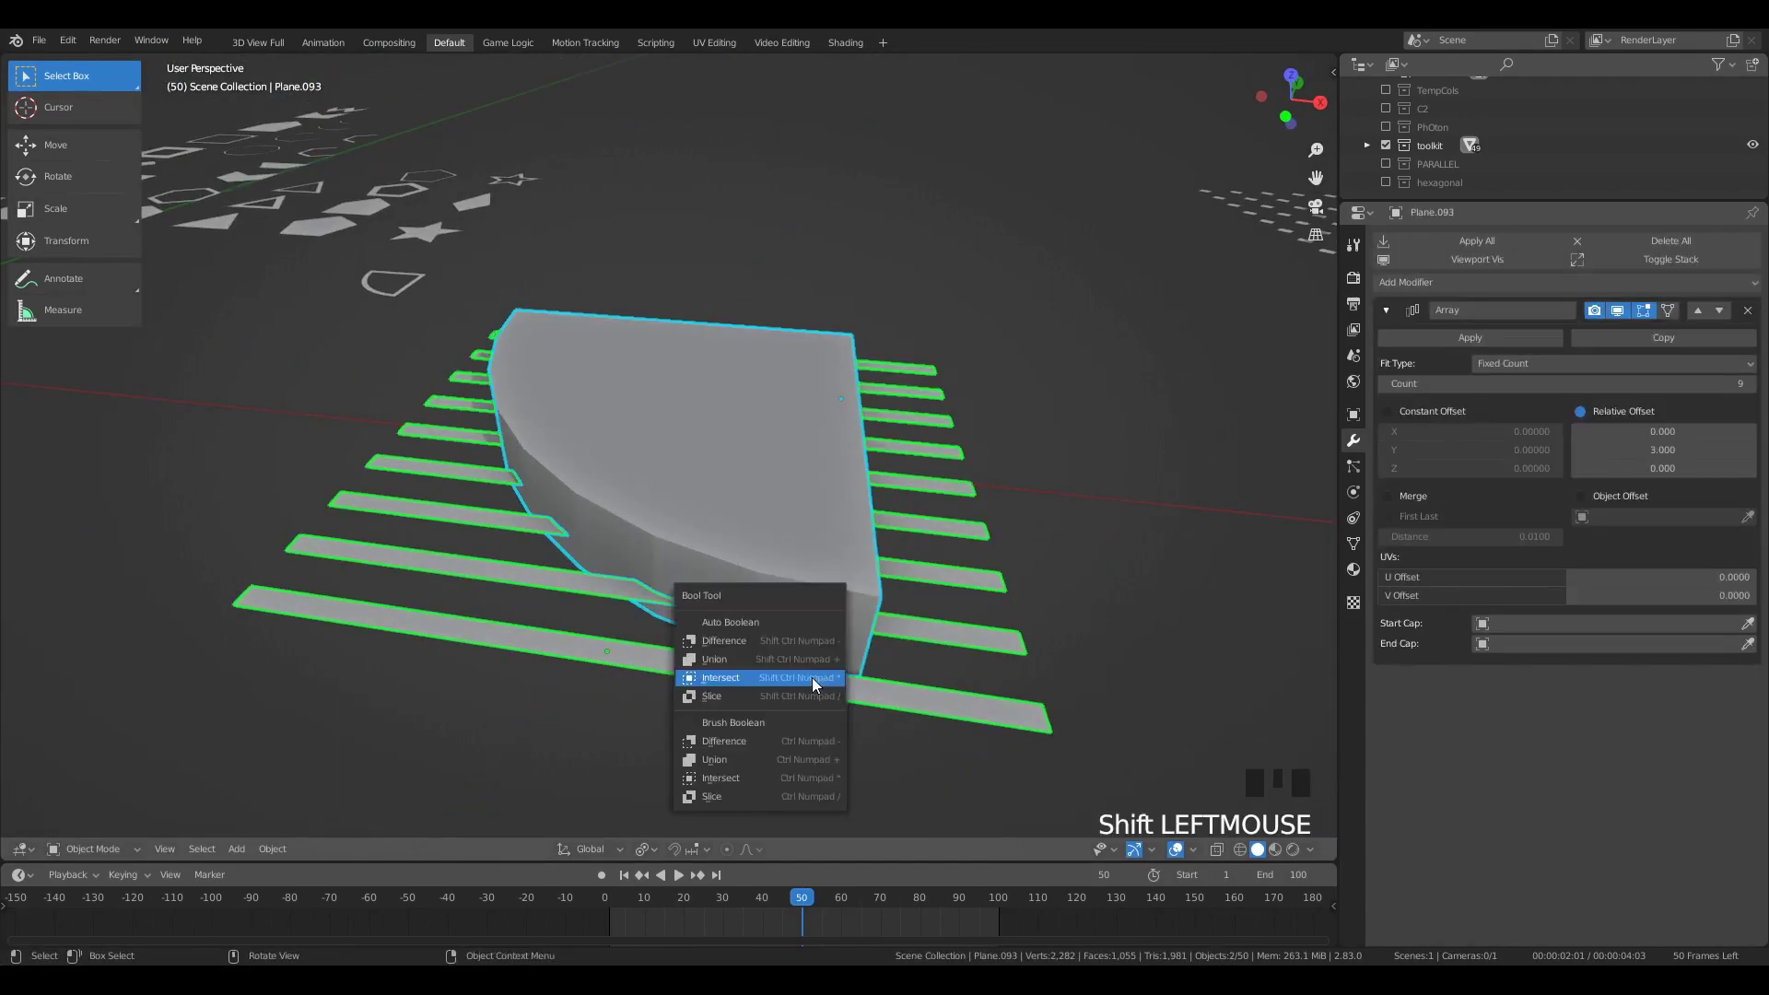
pyautogui.click(811, 677)
# Step: Shrink the striped quarter circle and place it overlapping the quarter-circle outline in the frame's upper-right corner
pyautogui.scroll(-8, 715, 619)
pyautogui.press('s')
pyautogui.click(856, 566)
pyautogui.press('KP_0')
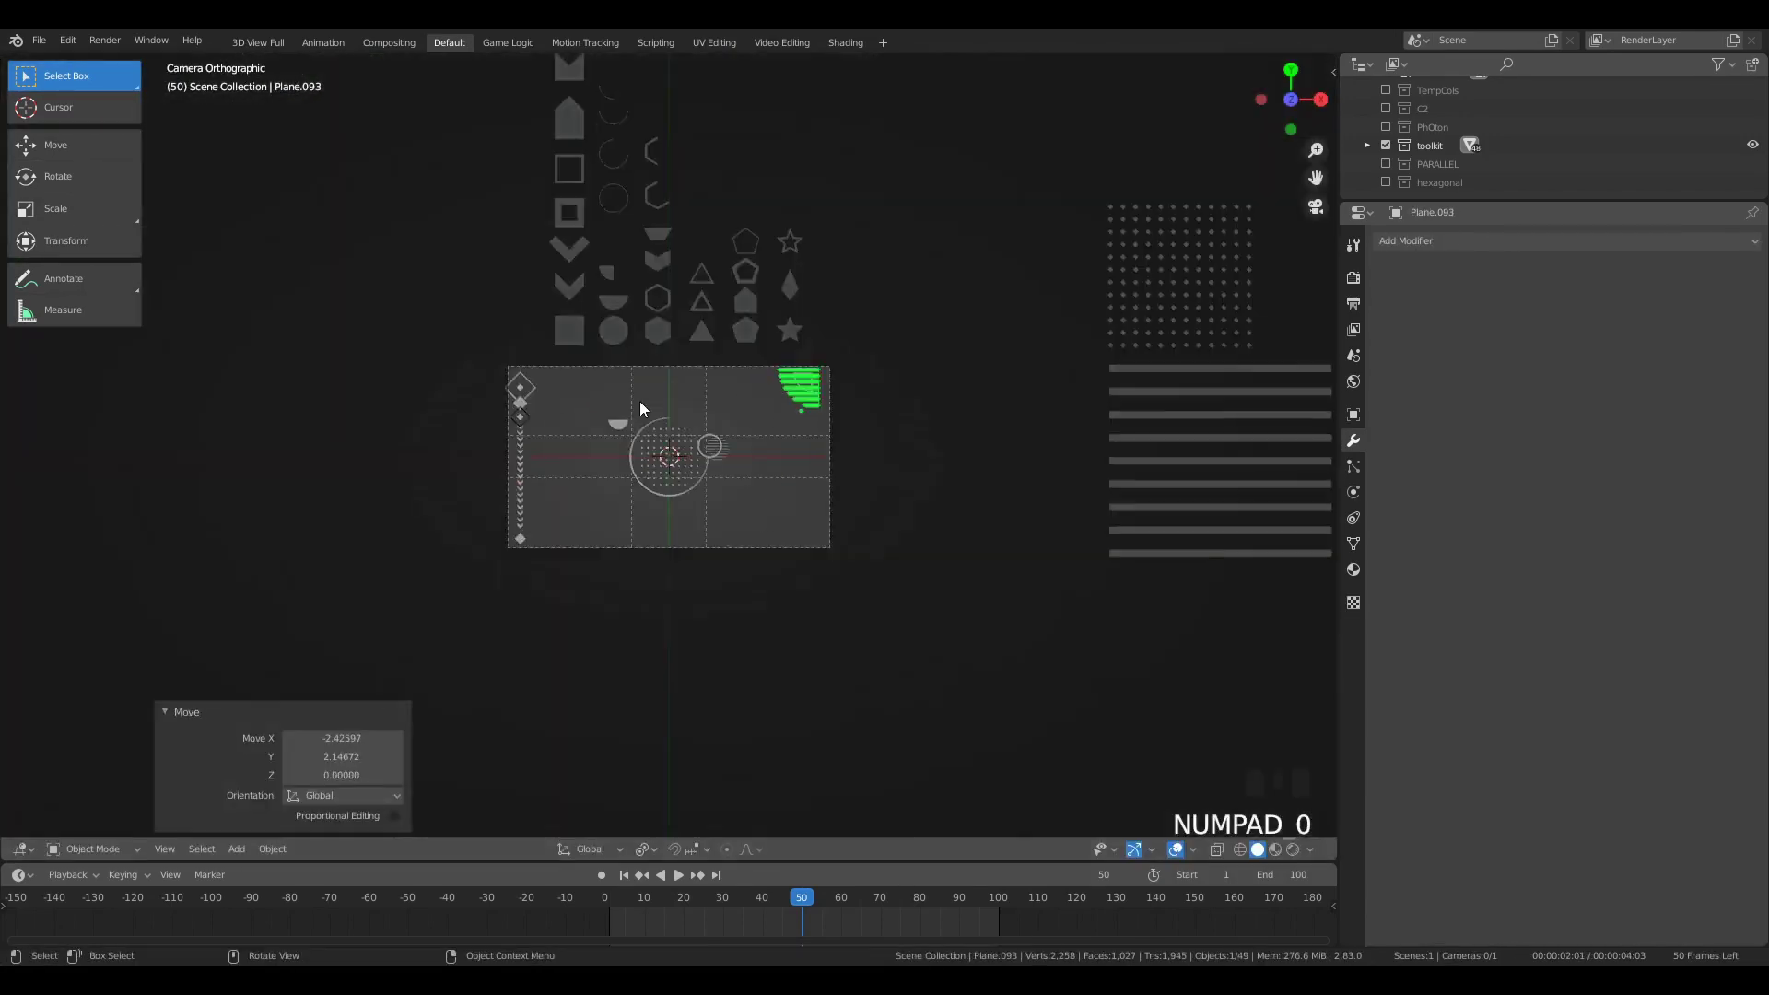
pyautogui.press('g')
pyautogui.press('z')
pyautogui.click(1185, 345)
pyautogui.press('s')
pyautogui.click(1163, 343)
pyautogui.press('g')
pyautogui.click(1139, 333)
pyautogui.press('g')
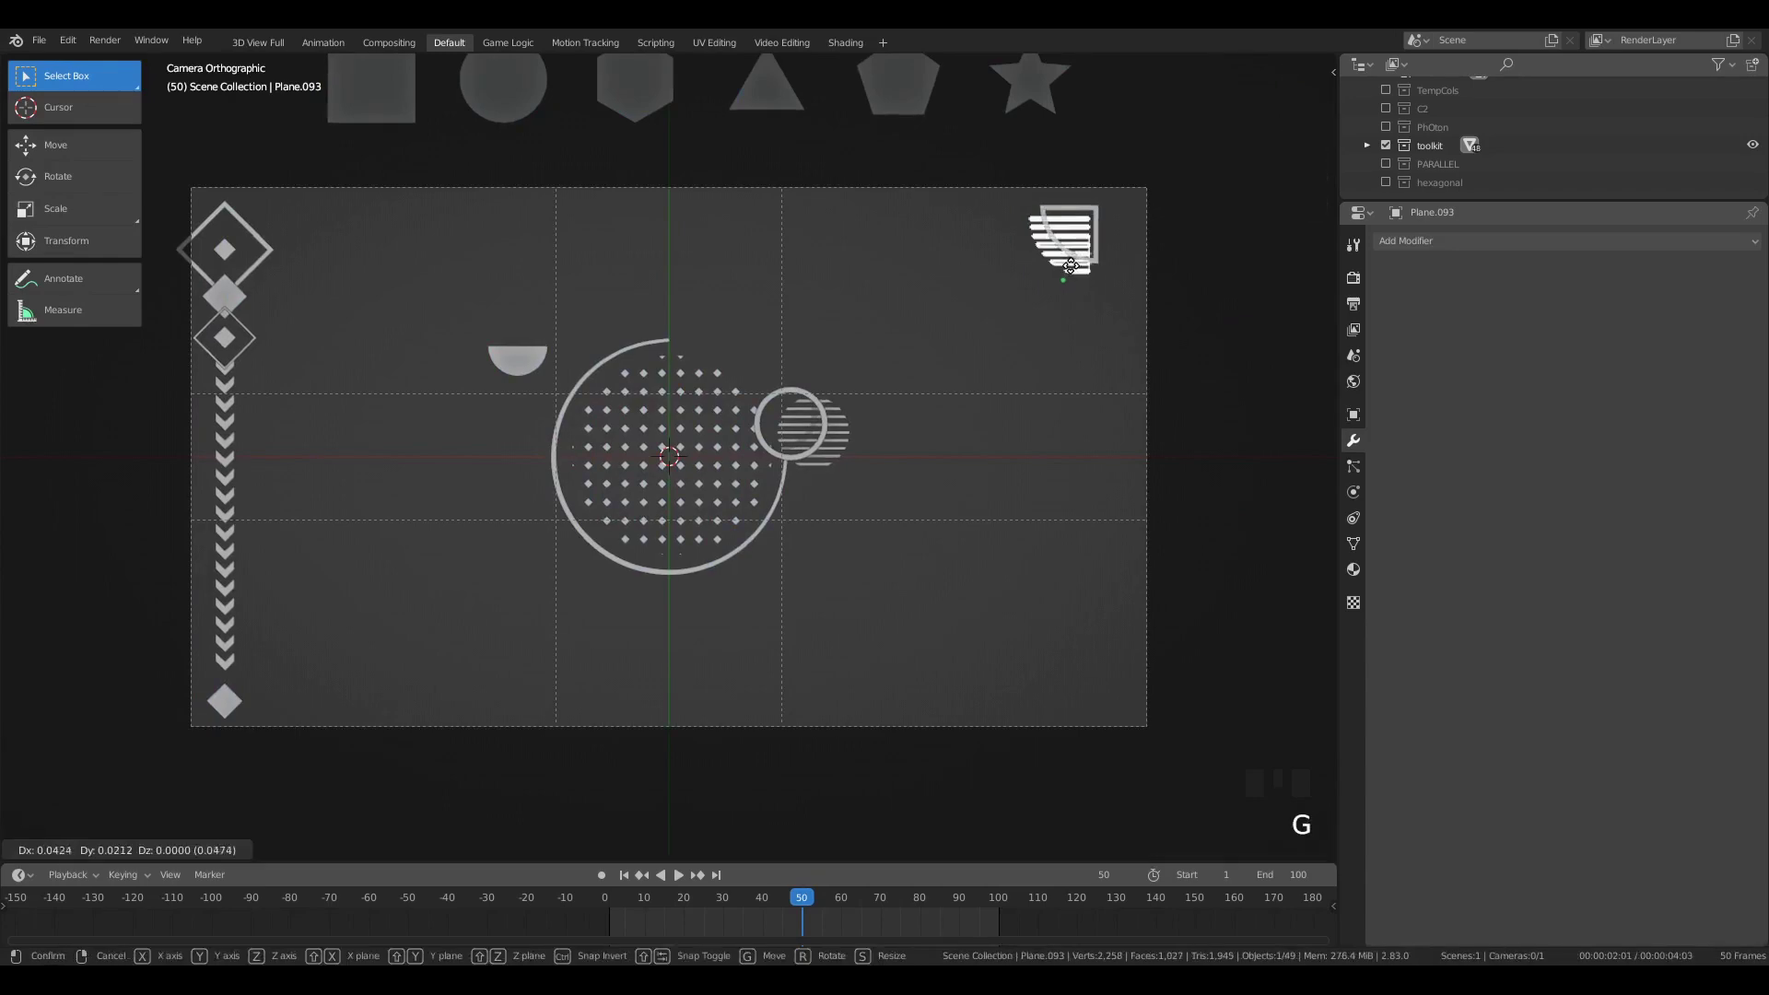
pyautogui.press('a')
pyautogui.press('a')
pyautogui.press('a')
# Step: Duplicate the chevron from the toolkit into the camera frame's lower-right corner
pyautogui.scroll(-4, 245, 497)
pyautogui.moveTo(509, 221); pyautogui.dragTo(518, 211)
pyautogui.hotkey('shift', 'd')
pyautogui.click(931, 590)
pyautogui.press('g')
pyautogui.click(955, 582)
pyautogui.click(1414, 242)
pyautogui.click(1403, 287)
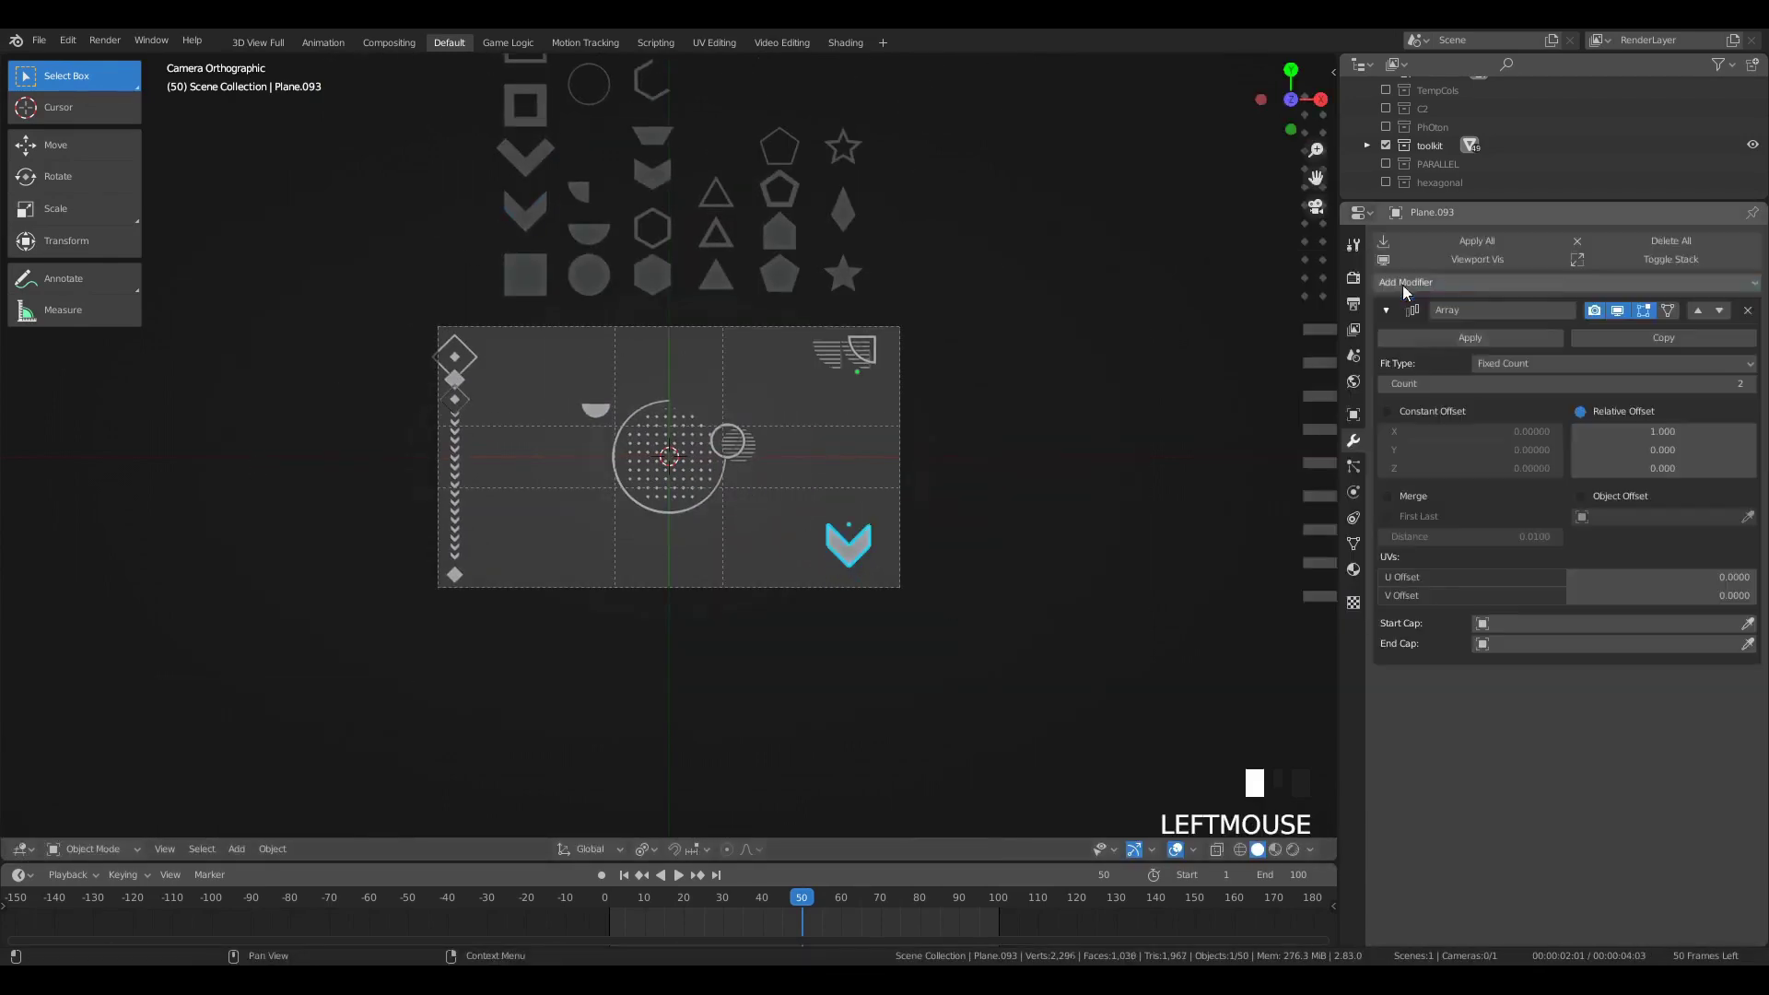
pyautogui.click(1747, 310)
# Step: Add an Array modifier to the chevron copy with a count of 3 and relative offsets of 0 in X and 1 in Y
pyautogui.click(840, 542)
pyautogui.click(1409, 242)
pyautogui.click(1402, 283)
pyautogui.doubleClick(1656, 430)
pyautogui.write('0')
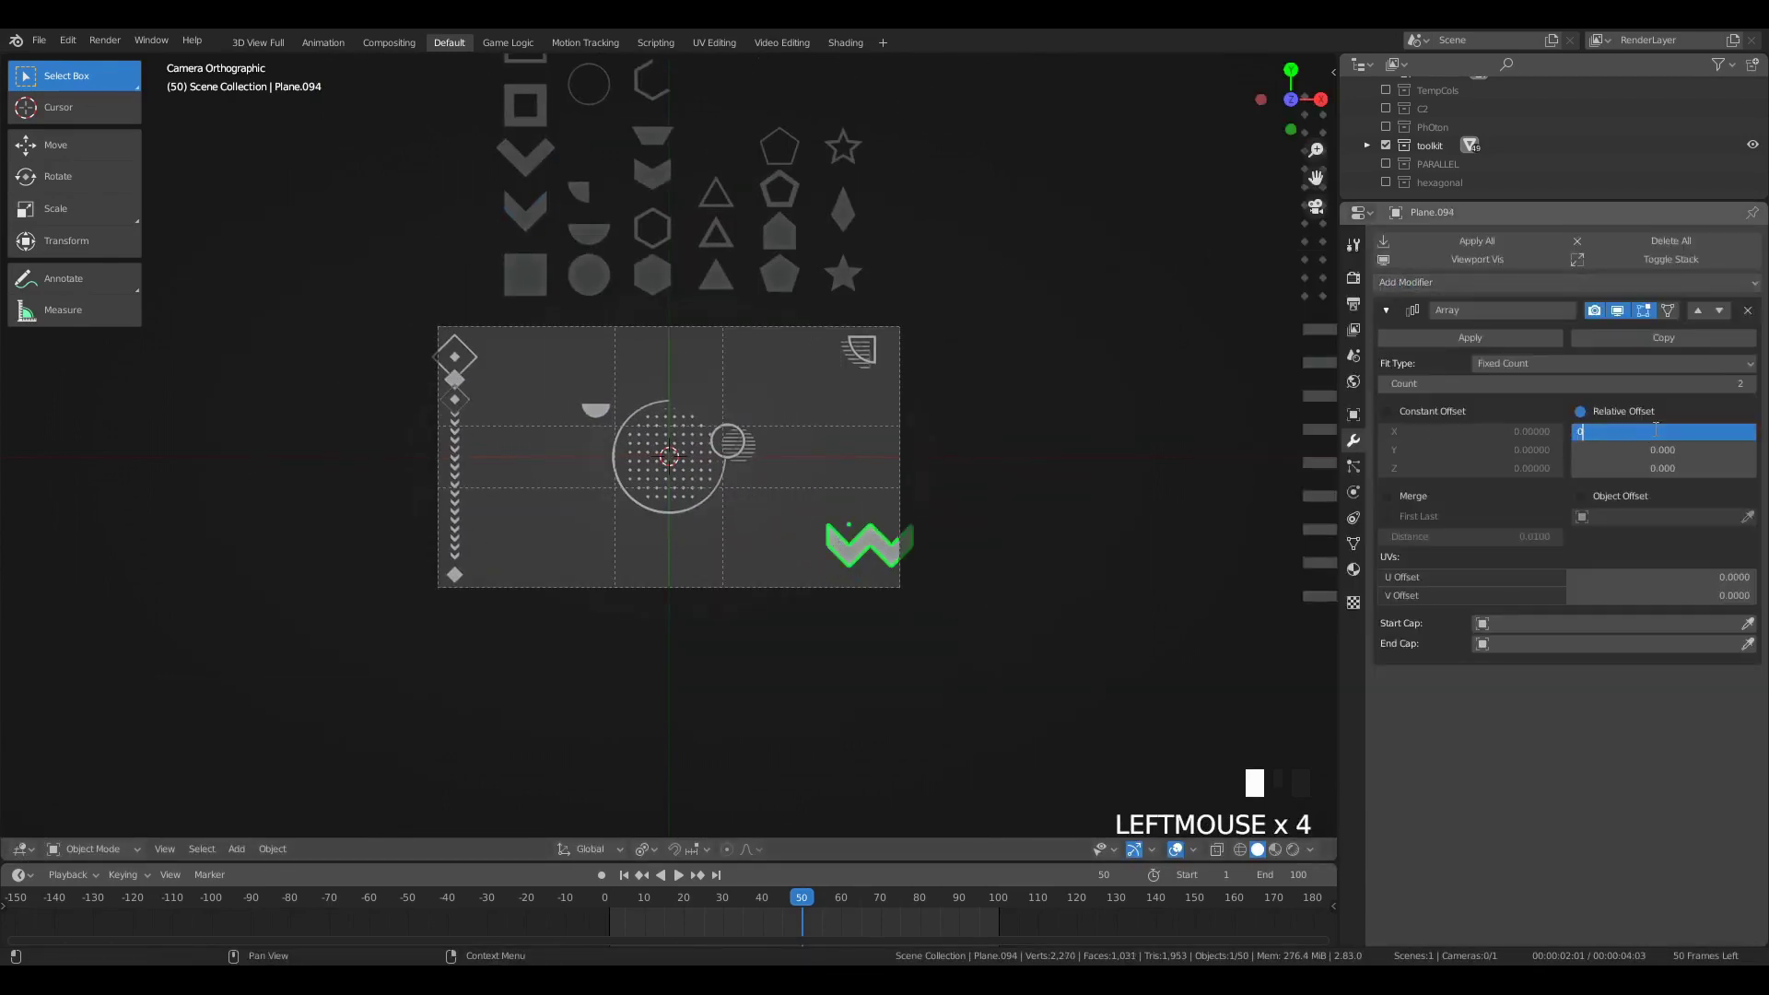
# Step: Rotate the chevron stack so it points upward and fit it inside the frame's lower-right corner
pyautogui.write('g')
pyautogui.click(851, 542)
pyautogui.press('r')
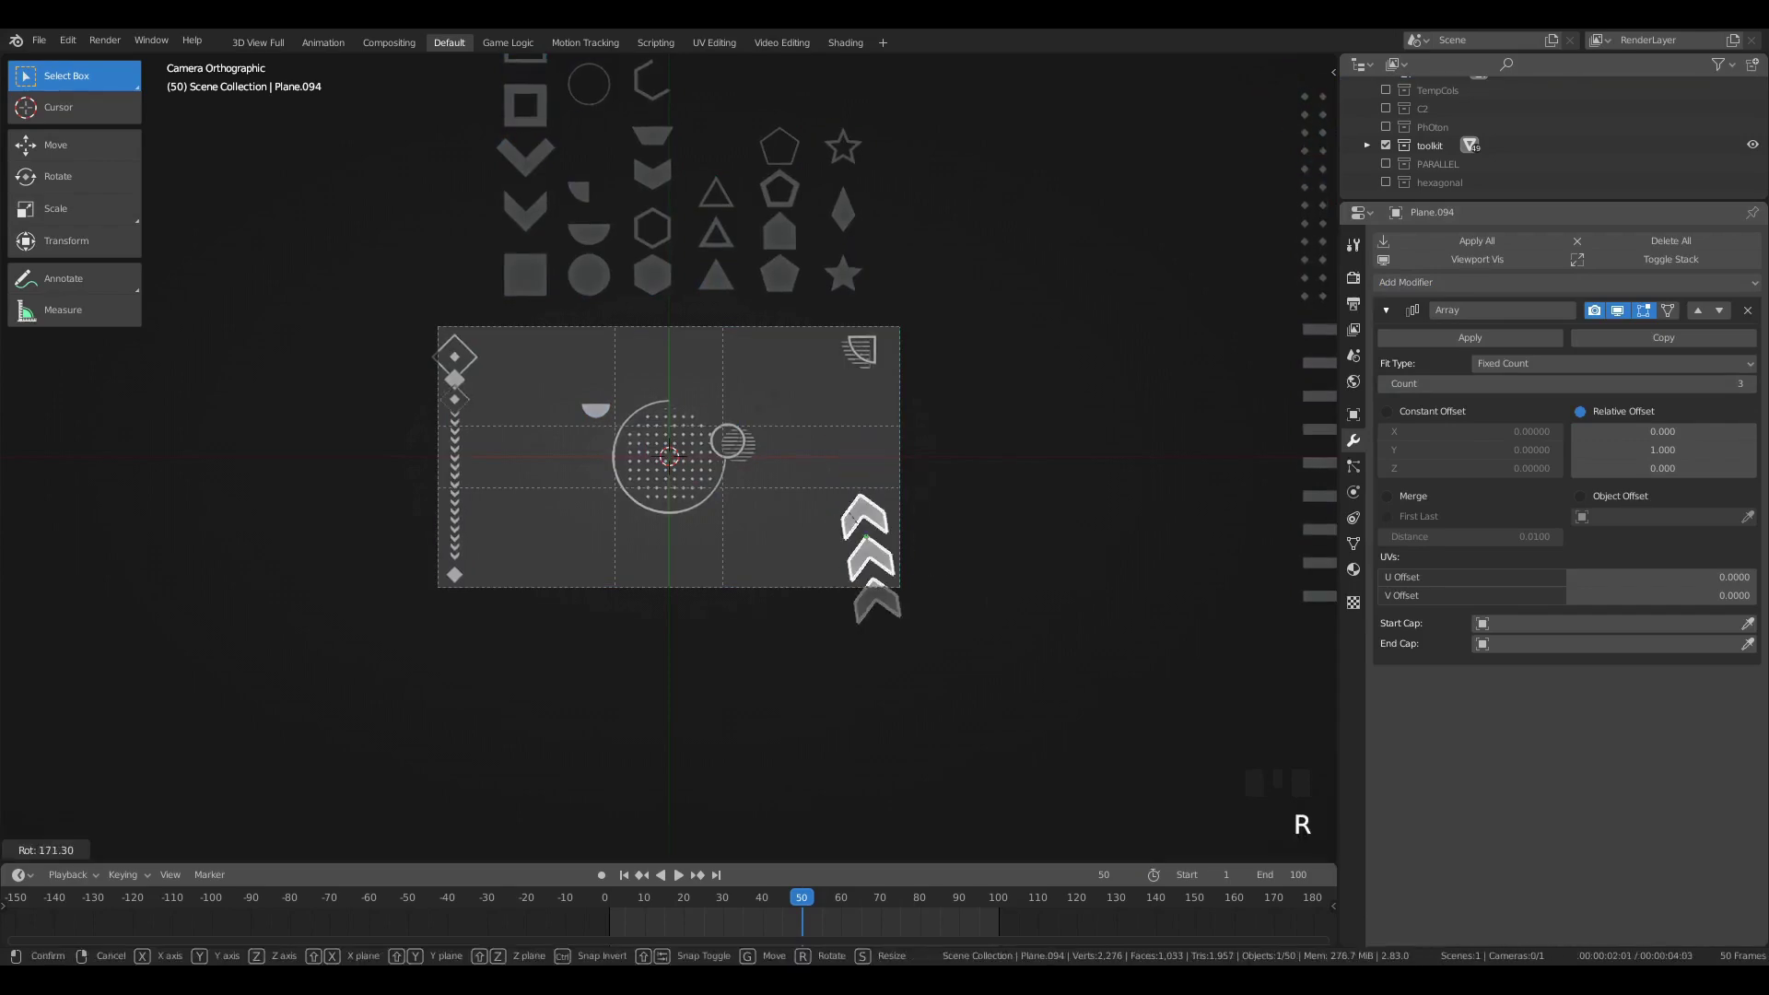
pyautogui.press('Return')
pyautogui.press('g')
pyautogui.click(959, 595)
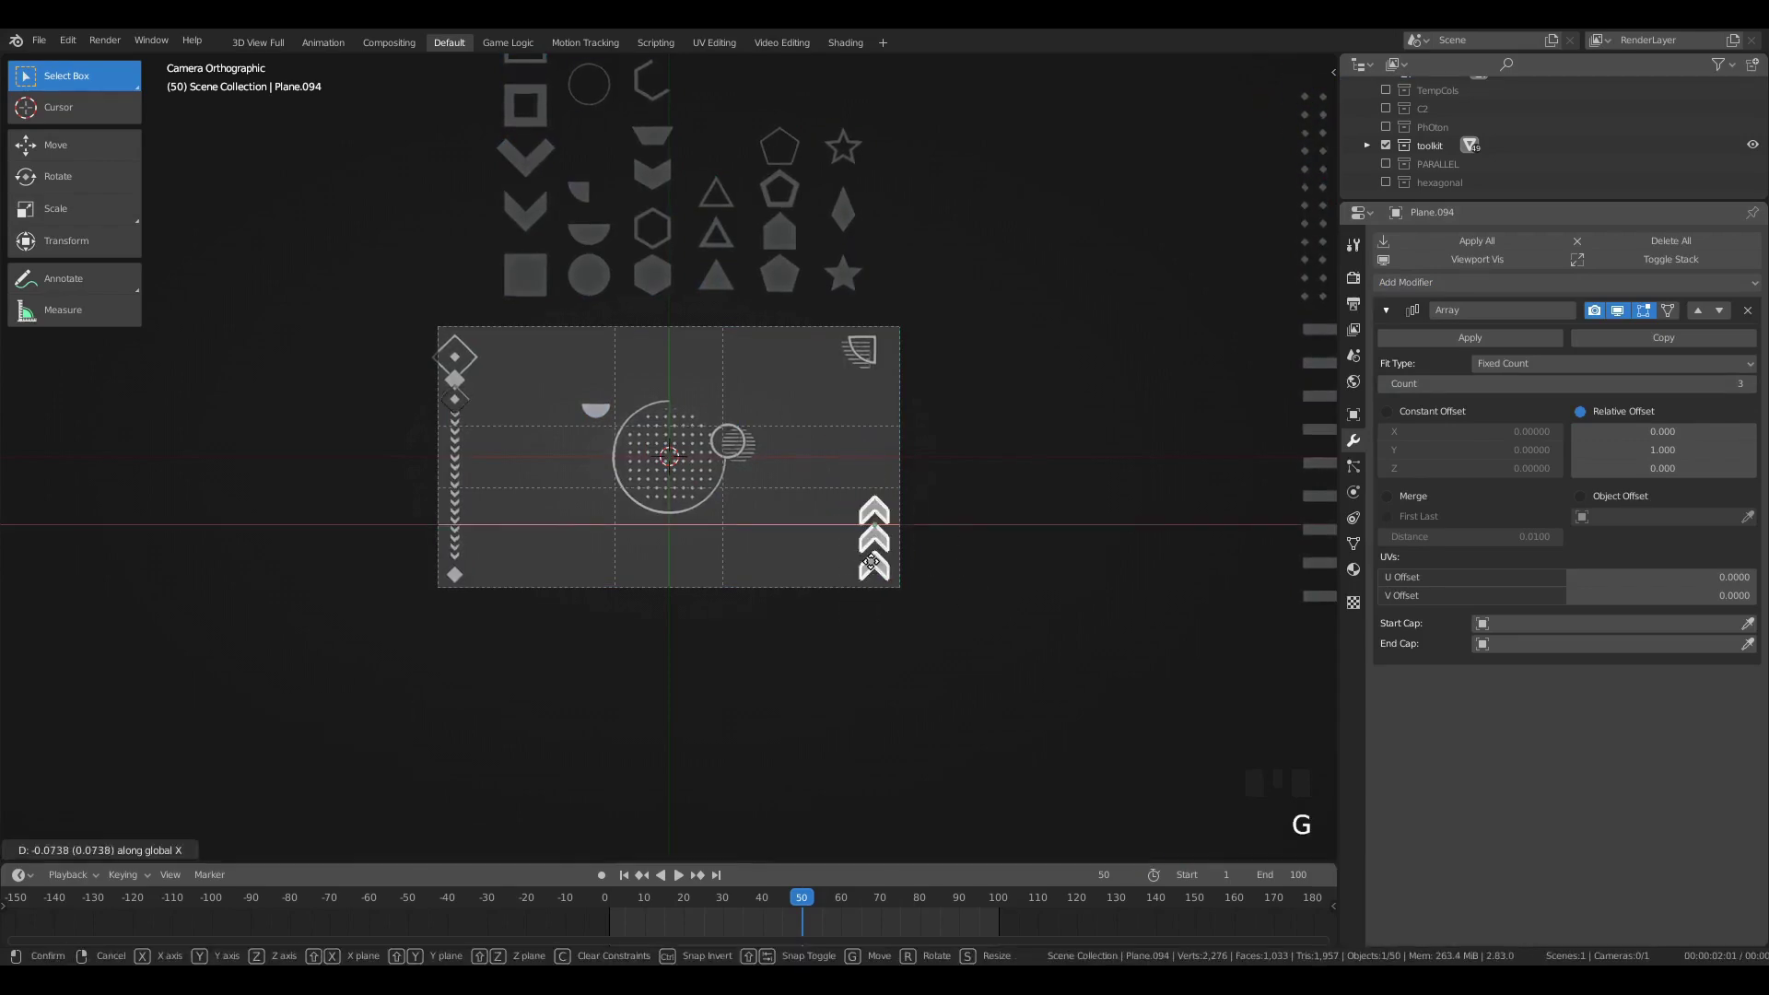
pyautogui.press('a')
pyautogui.press('a')
pyautogui.press('a')
# Step: Duplicate the solid triangle from the toolkit to the lower right of the ringed dot pattern, shrink it and tilt it
pyautogui.scroll(-3, 642, 178)
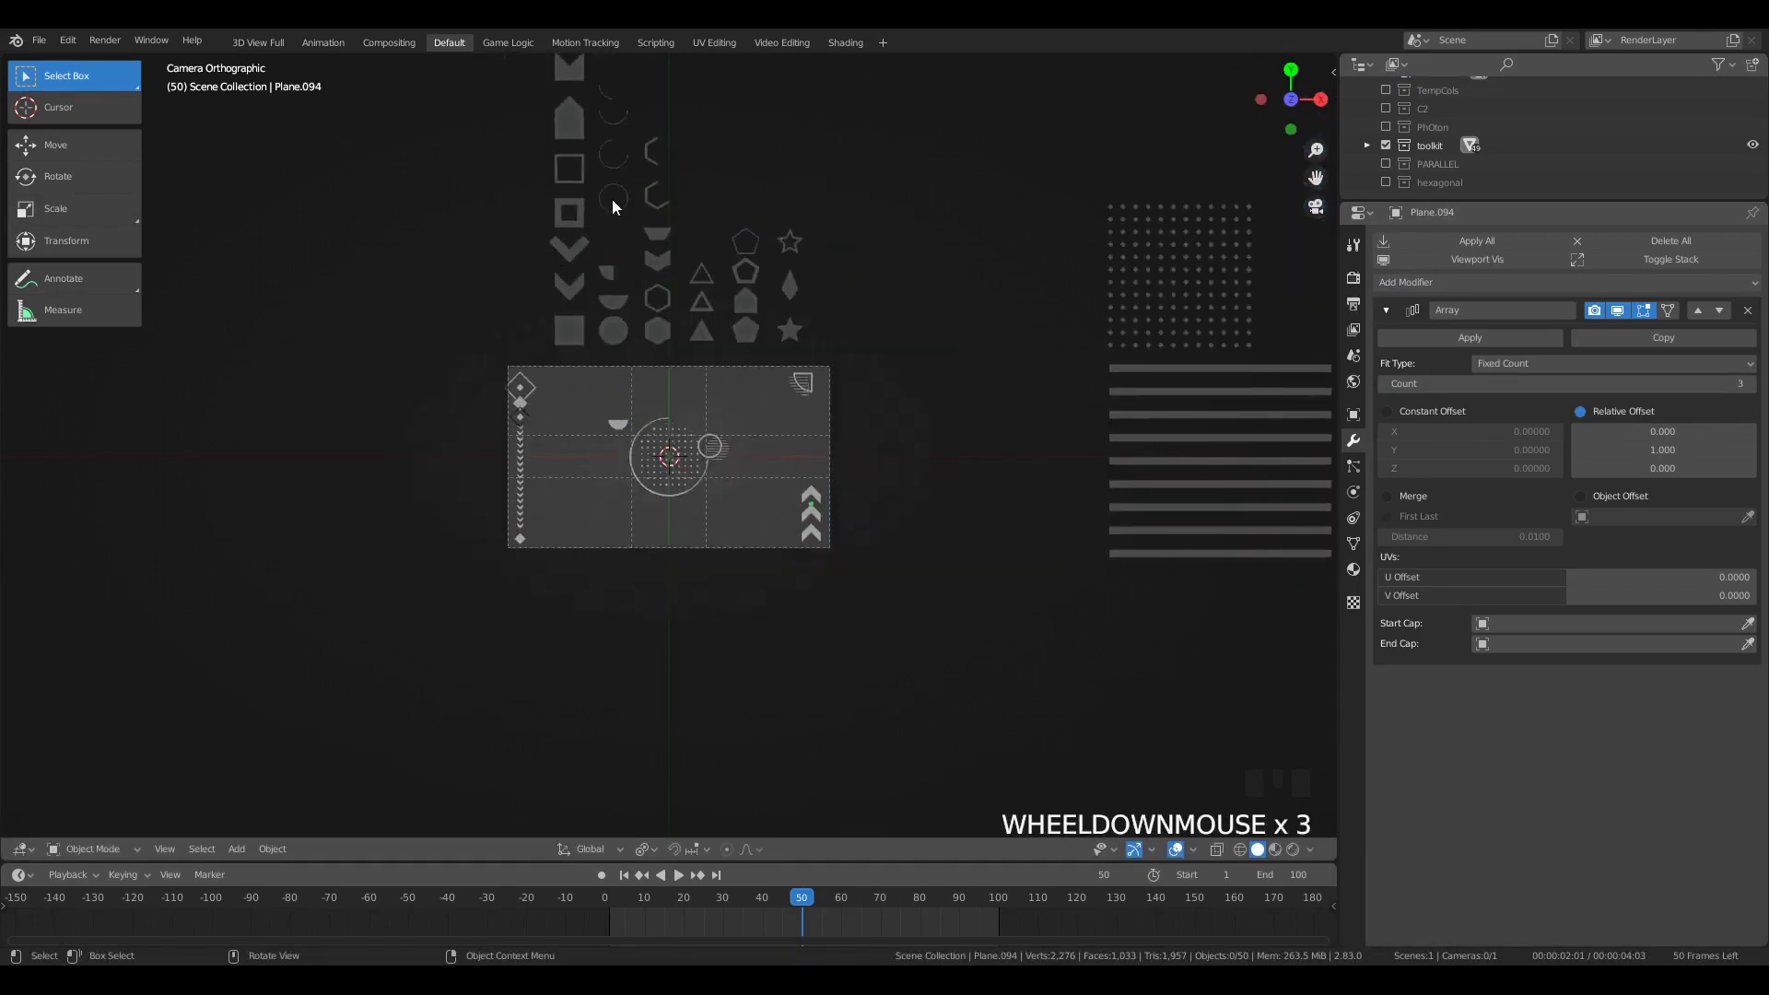
pyautogui.click(701, 330)
pyautogui.scroll(4, 781, 462)
pyautogui.hotkey('shift', 'd')
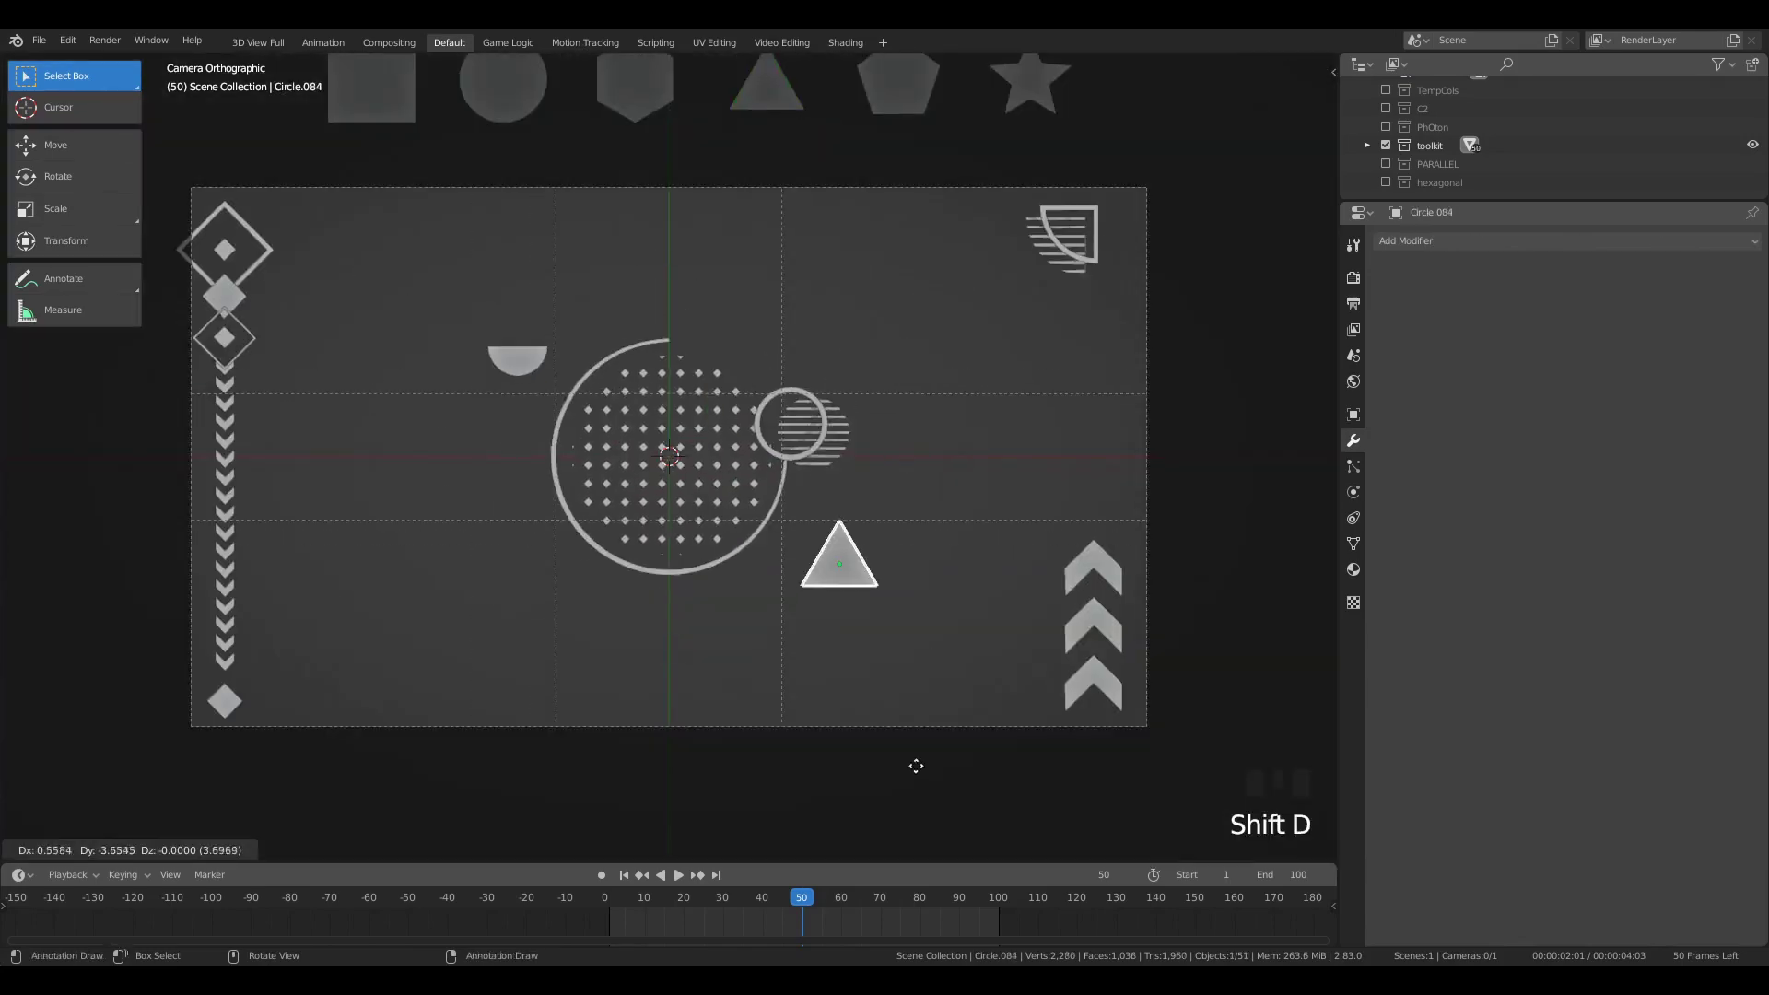
pyautogui.click(876, 683)
pyautogui.press('g')
pyautogui.click(856, 645)
pyautogui.scroll(4, 1019, 717)
pyautogui.press('r')
pyautogui.click(1026, 700)
# Step: Duplicate the tilted triangle into a cluster of three differently sized and rotated copies in the frame's lower-left area
pyautogui.hotkey('shift', 'd')
pyautogui.click(322, 697)
pyautogui.scroll(-3, 321, 698)
pyautogui.press('s')
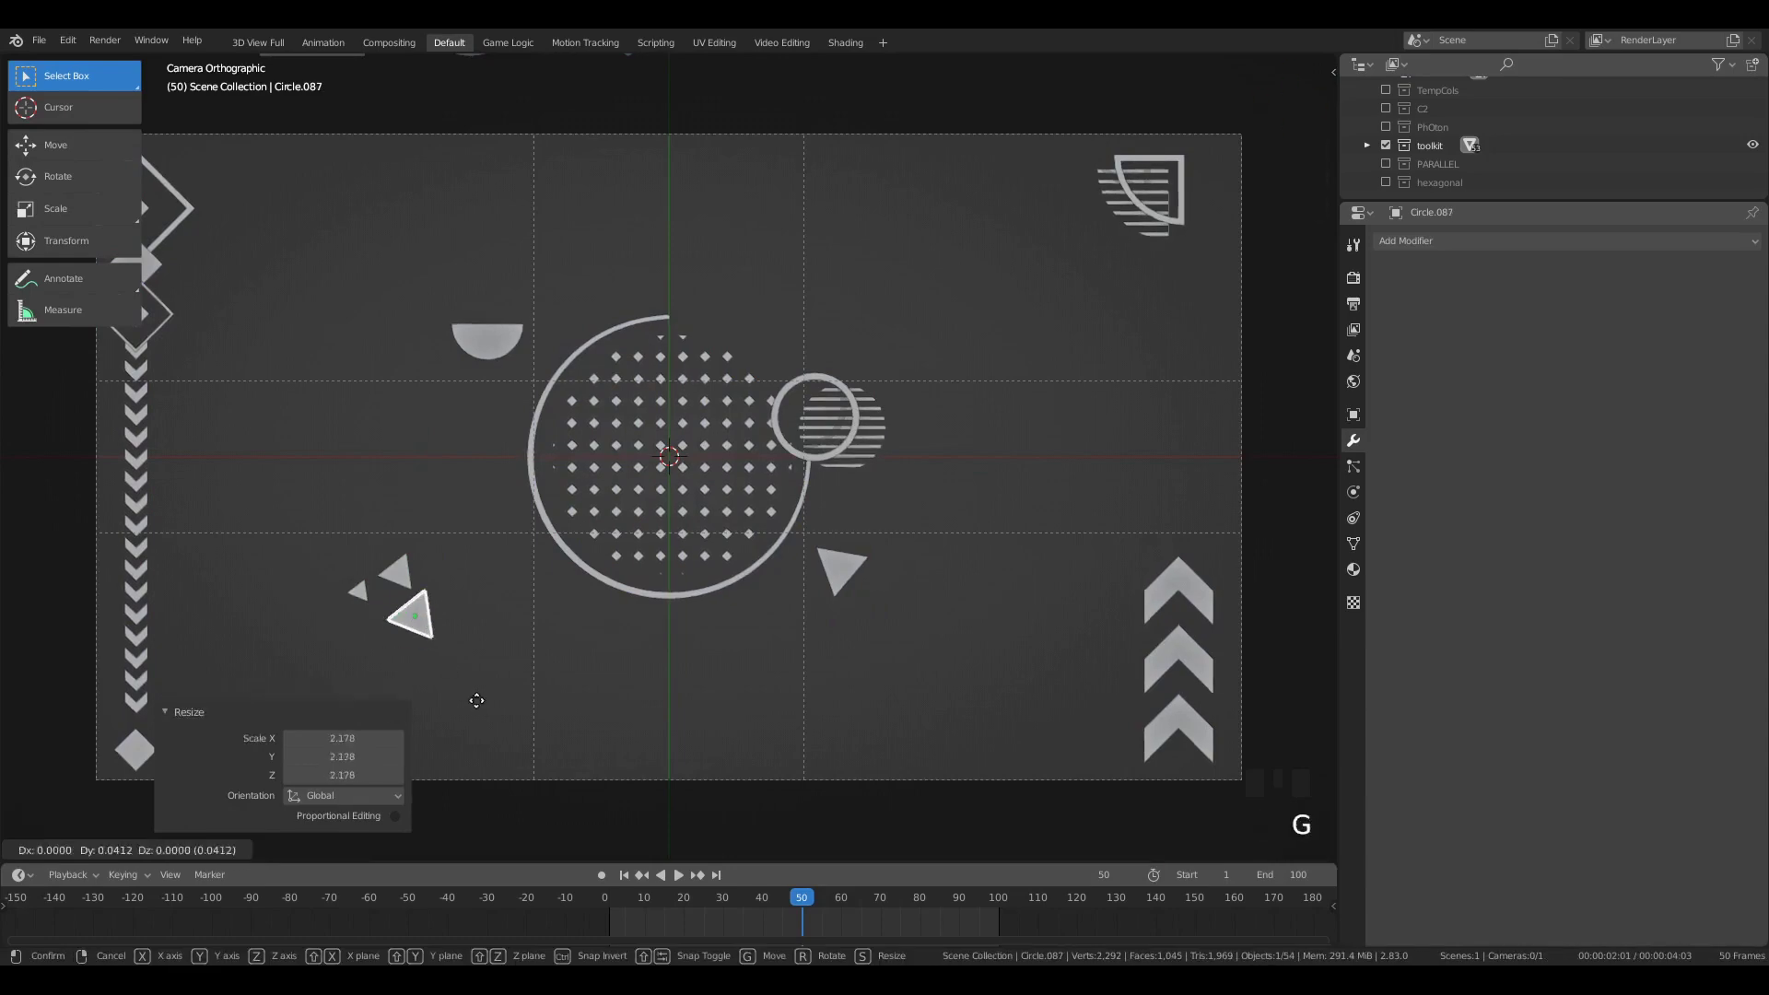
pyautogui.click(401, 669)
# Step: Duplicate the lowest triangle of the cluster and offset the copy slightly over it
pyautogui.scroll(-3, 401, 669)
pyautogui.click(512, 380)
pyautogui.press('Tab')
pyautogui.scroll(4, 399, 671)
pyautogui.press('Tab')
pyautogui.hotkey('shift', 'd')
pyautogui.click(404, 673)
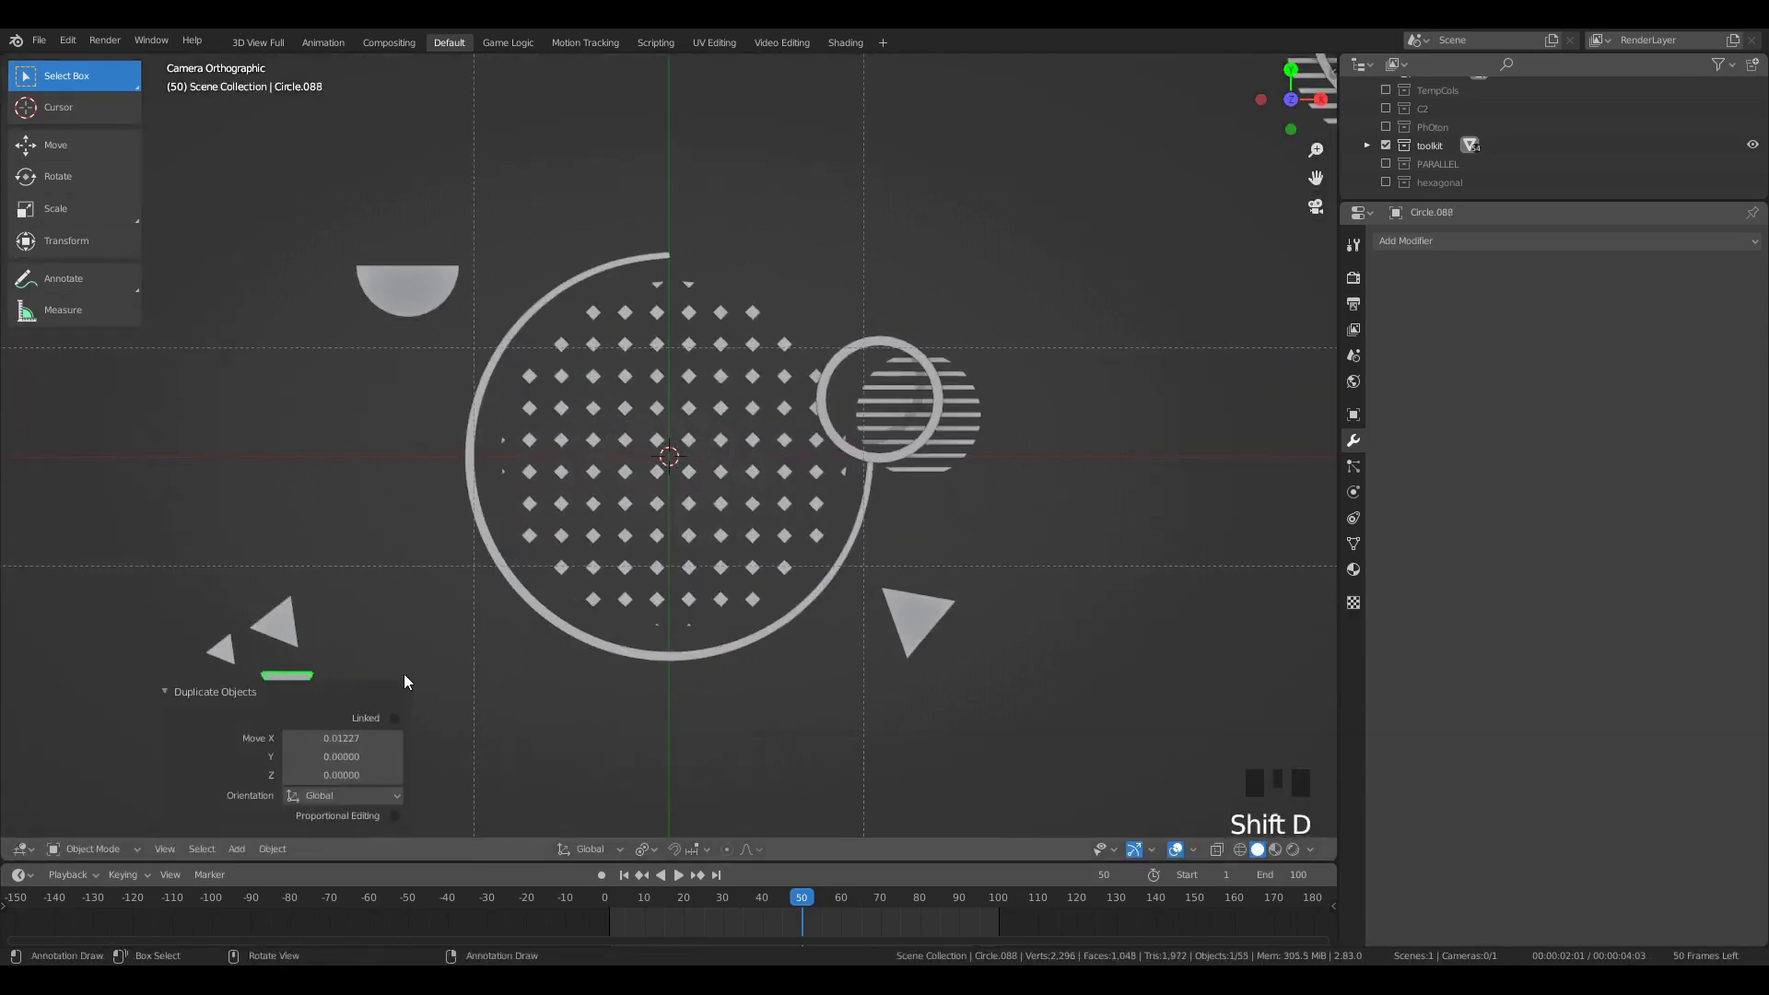
pyautogui.scroll(-3, 405, 675)
pyautogui.press('g')
pyautogui.click(493, 573)
pyautogui.press('Tab')
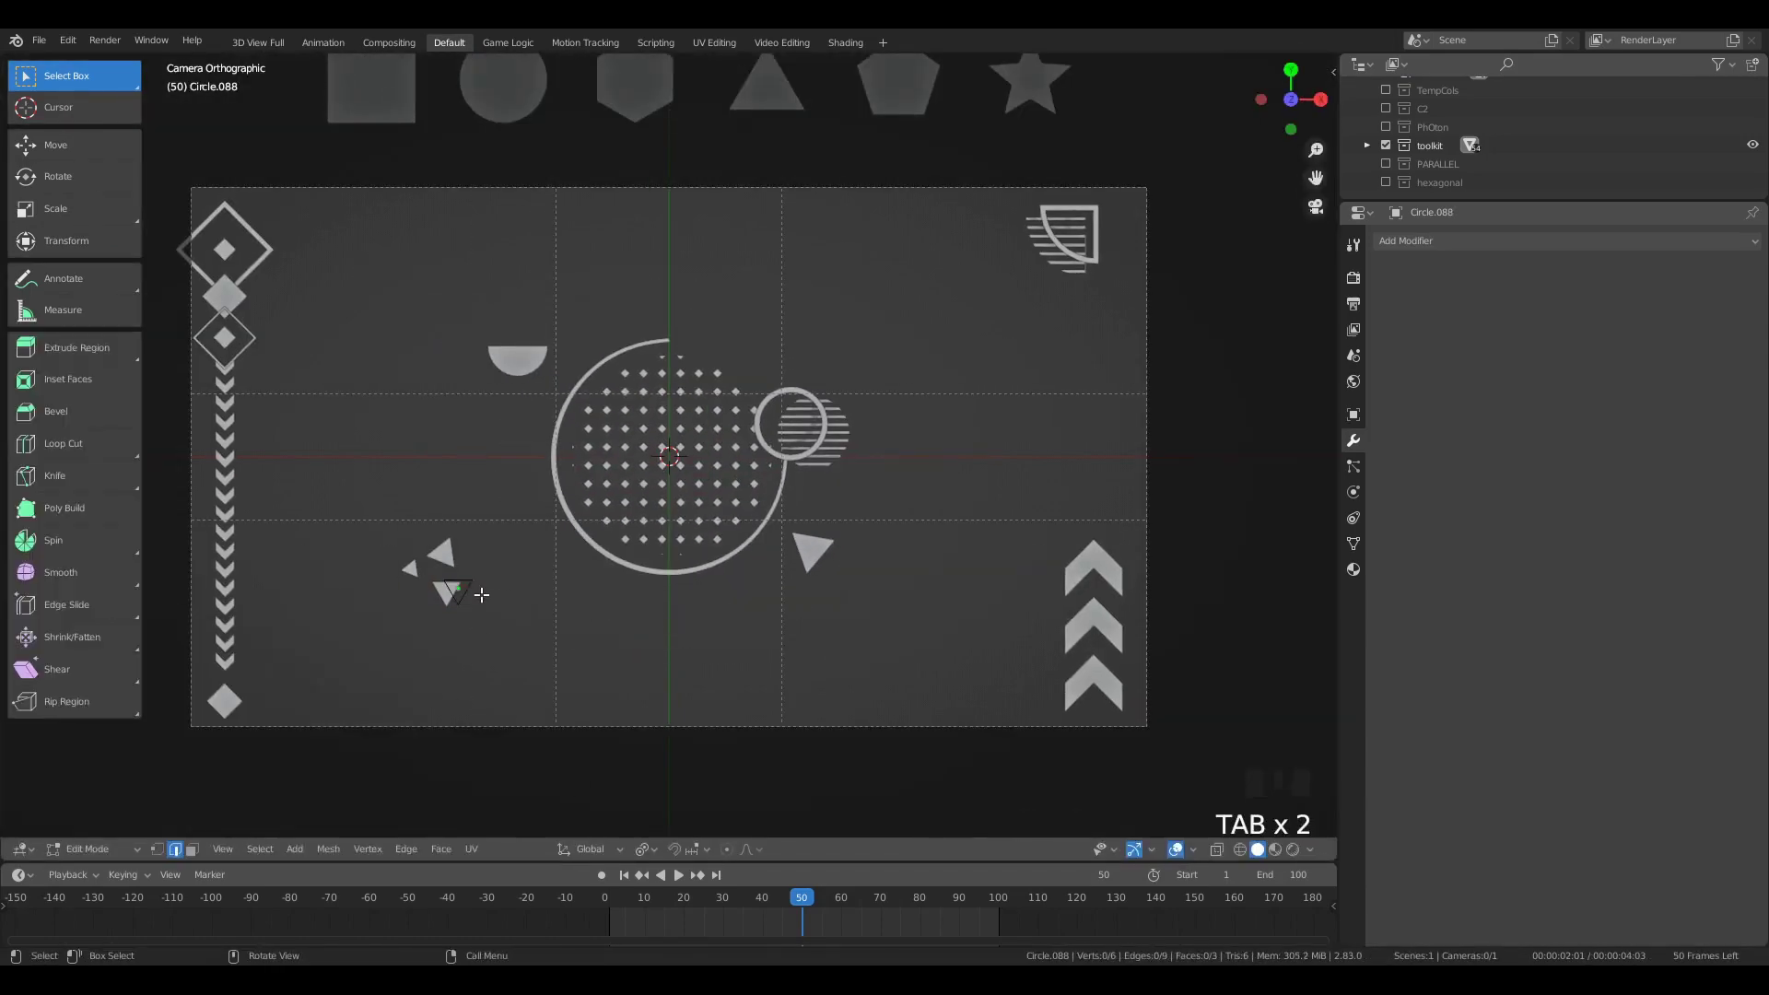
# Step: Duplicate the offset triangle again and delete the inner part of its mesh to leave only an outline
pyautogui.press('KP_Decimal')
pyautogui.scroll(-2, 612, 580)
pyautogui.moveTo(611, 581); pyautogui.dragTo(869, 529, button='middle')
pyautogui.press('Tab')
pyautogui.hotkey('shift', 'd')
pyautogui.click(672, 471)
pyautogui.press('Tab')
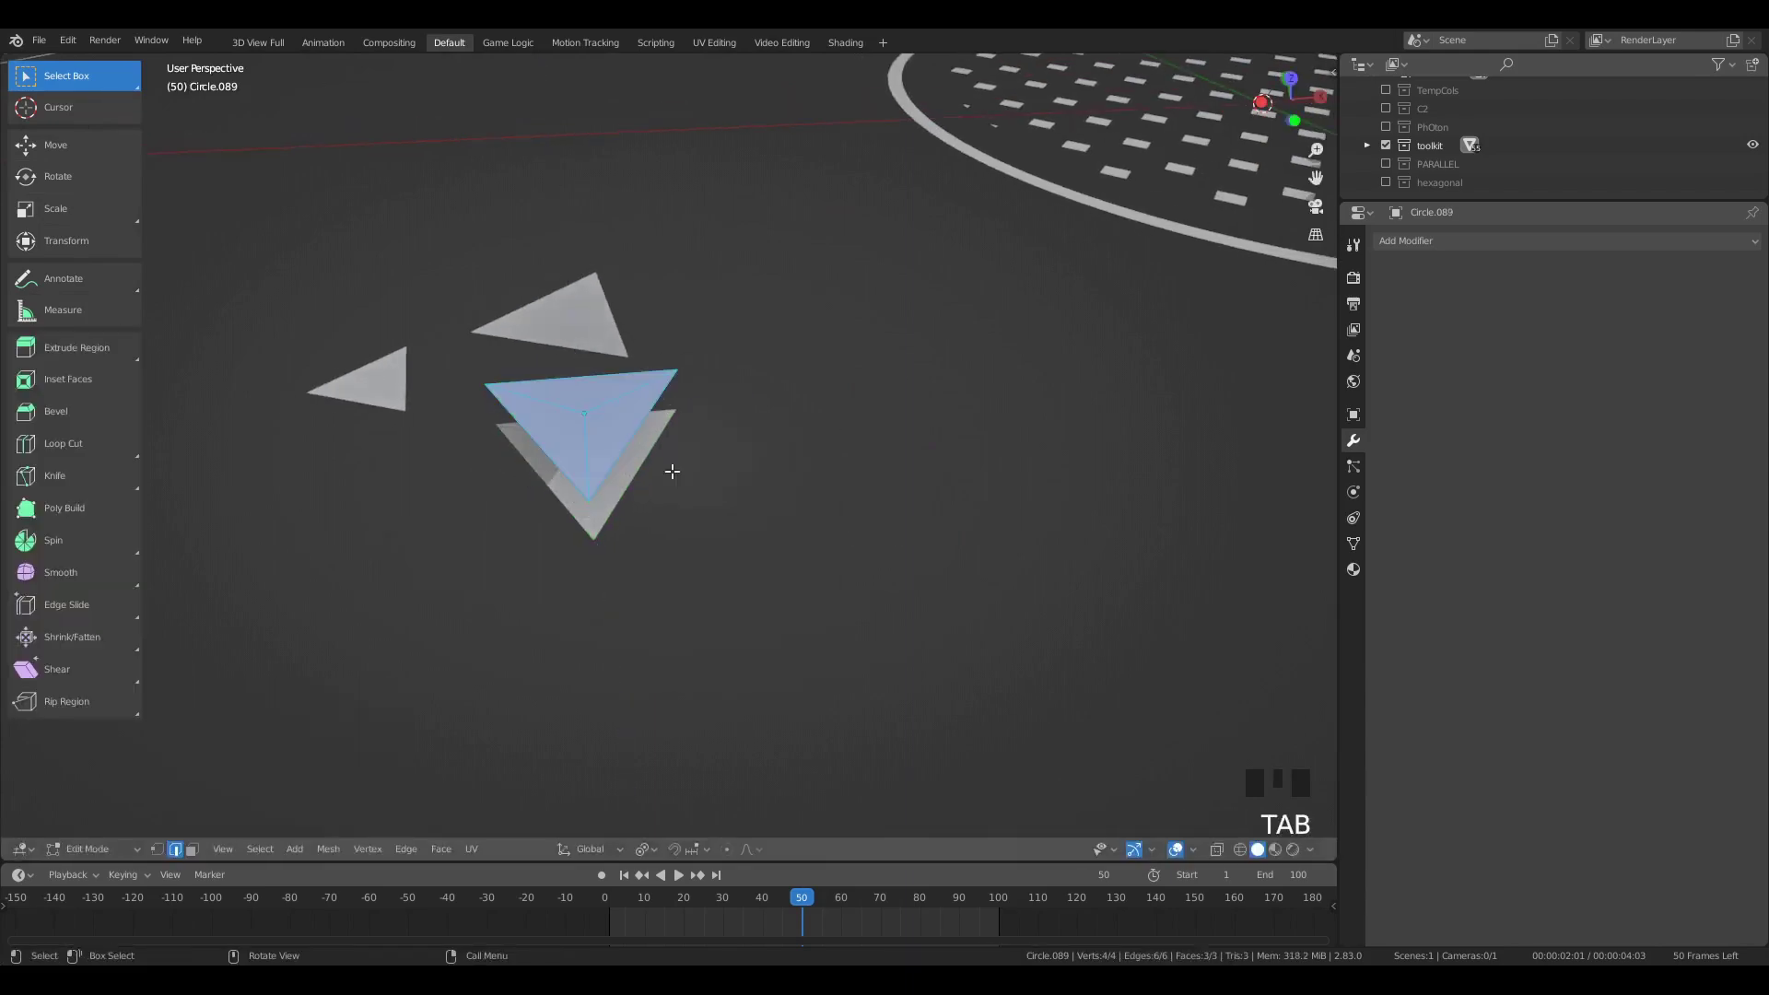
pyautogui.press('x')
pyautogui.click(984, 544)
# Step: Position the outlined triangle so that it partly overlaps the solid triangle at the bottom of the cluster
pyautogui.press('Tab')
pyautogui.press('g')
pyautogui.click(561, 576)
pyautogui.press('KP_0')
pyautogui.scroll(2, 562, 576)
pyautogui.press('g')
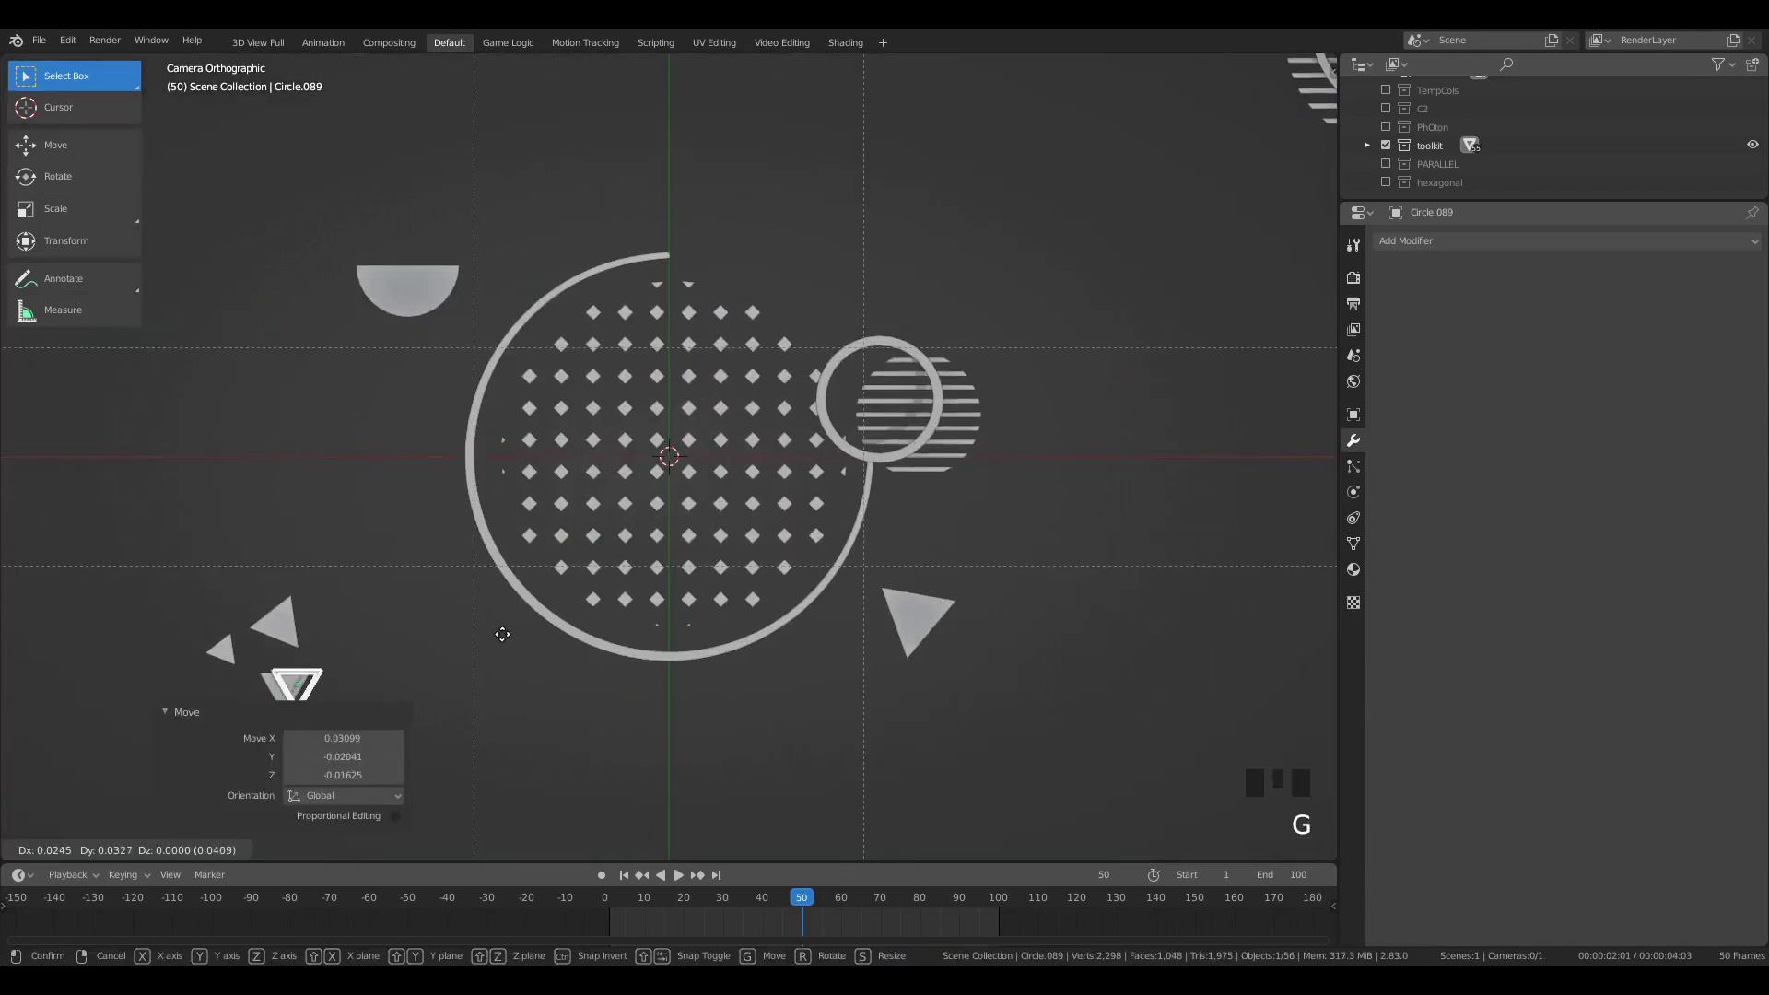
pyautogui.click(502, 632)
# Step: Duplicate the outlined triangle, enlarge the copy and place it over the smallest triangle of the cluster
pyautogui.scroll(-3, 501, 628)
pyautogui.click(466, 603)
pyautogui.hotkey('shift', 'd')
pyautogui.click(388, 617)
pyautogui.press('s')
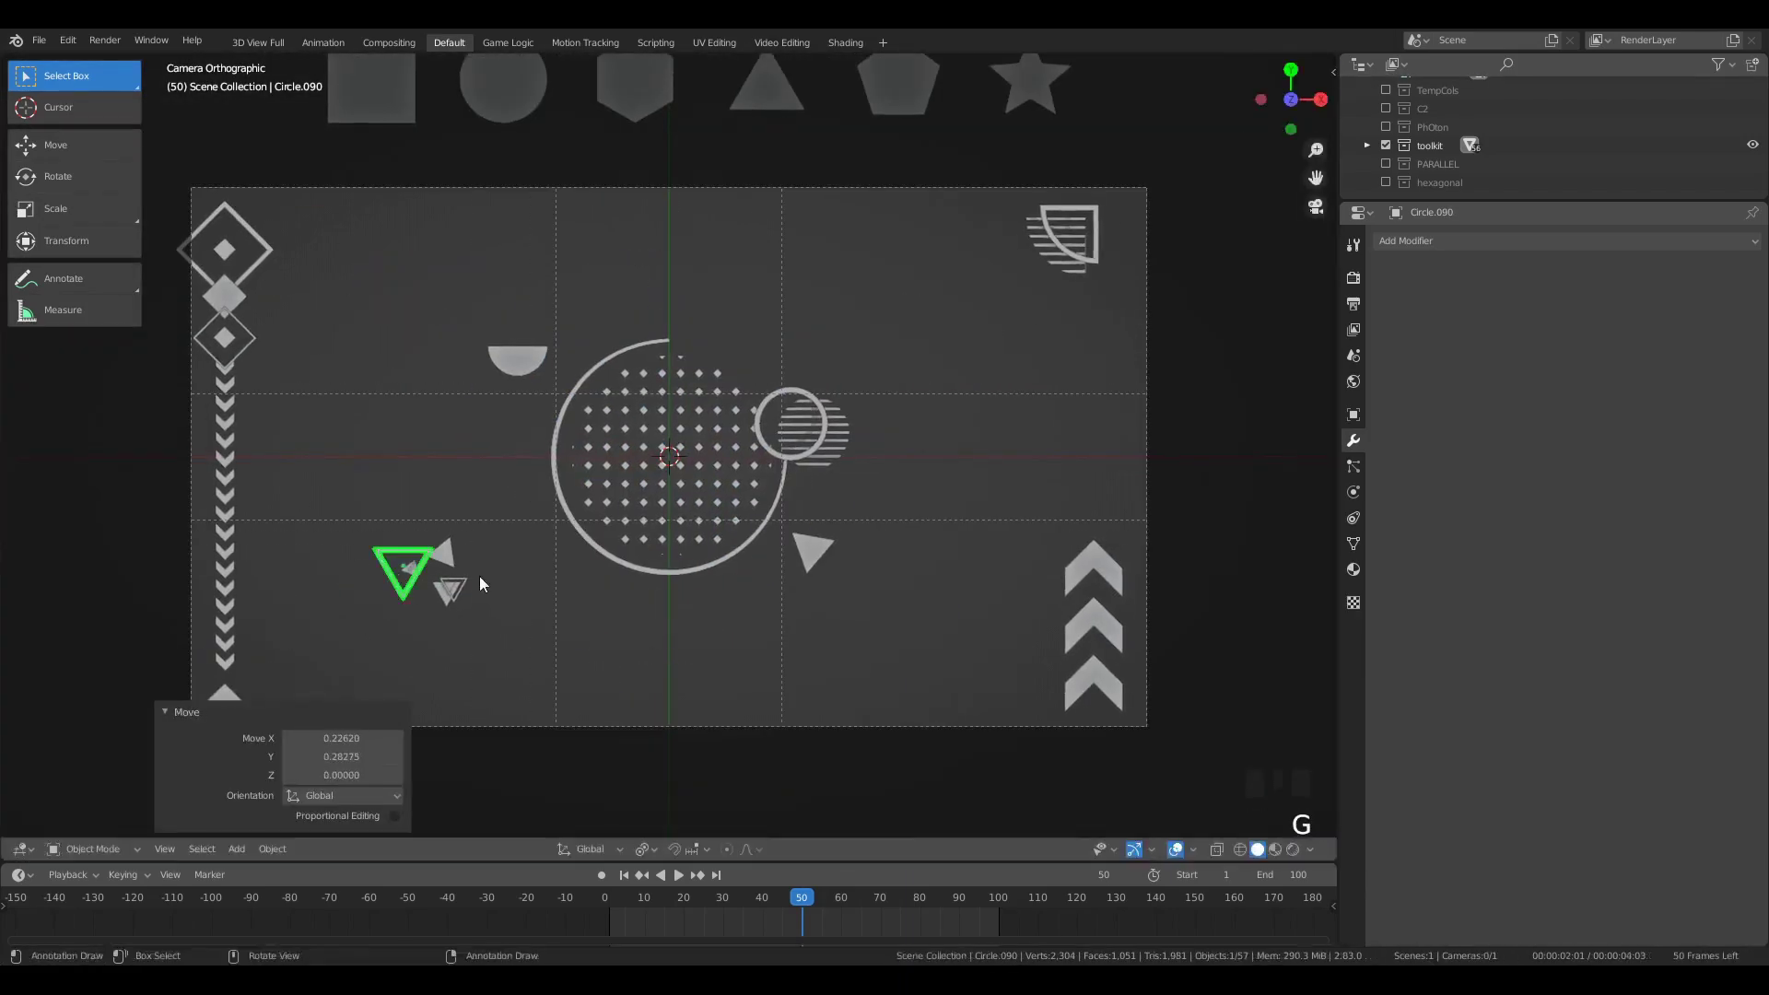
pyautogui.scroll(-2, 438, 450)
pyautogui.scroll(4, 362, 649)
pyautogui.scroll(-3, 362, 648)
pyautogui.click(863, 275)
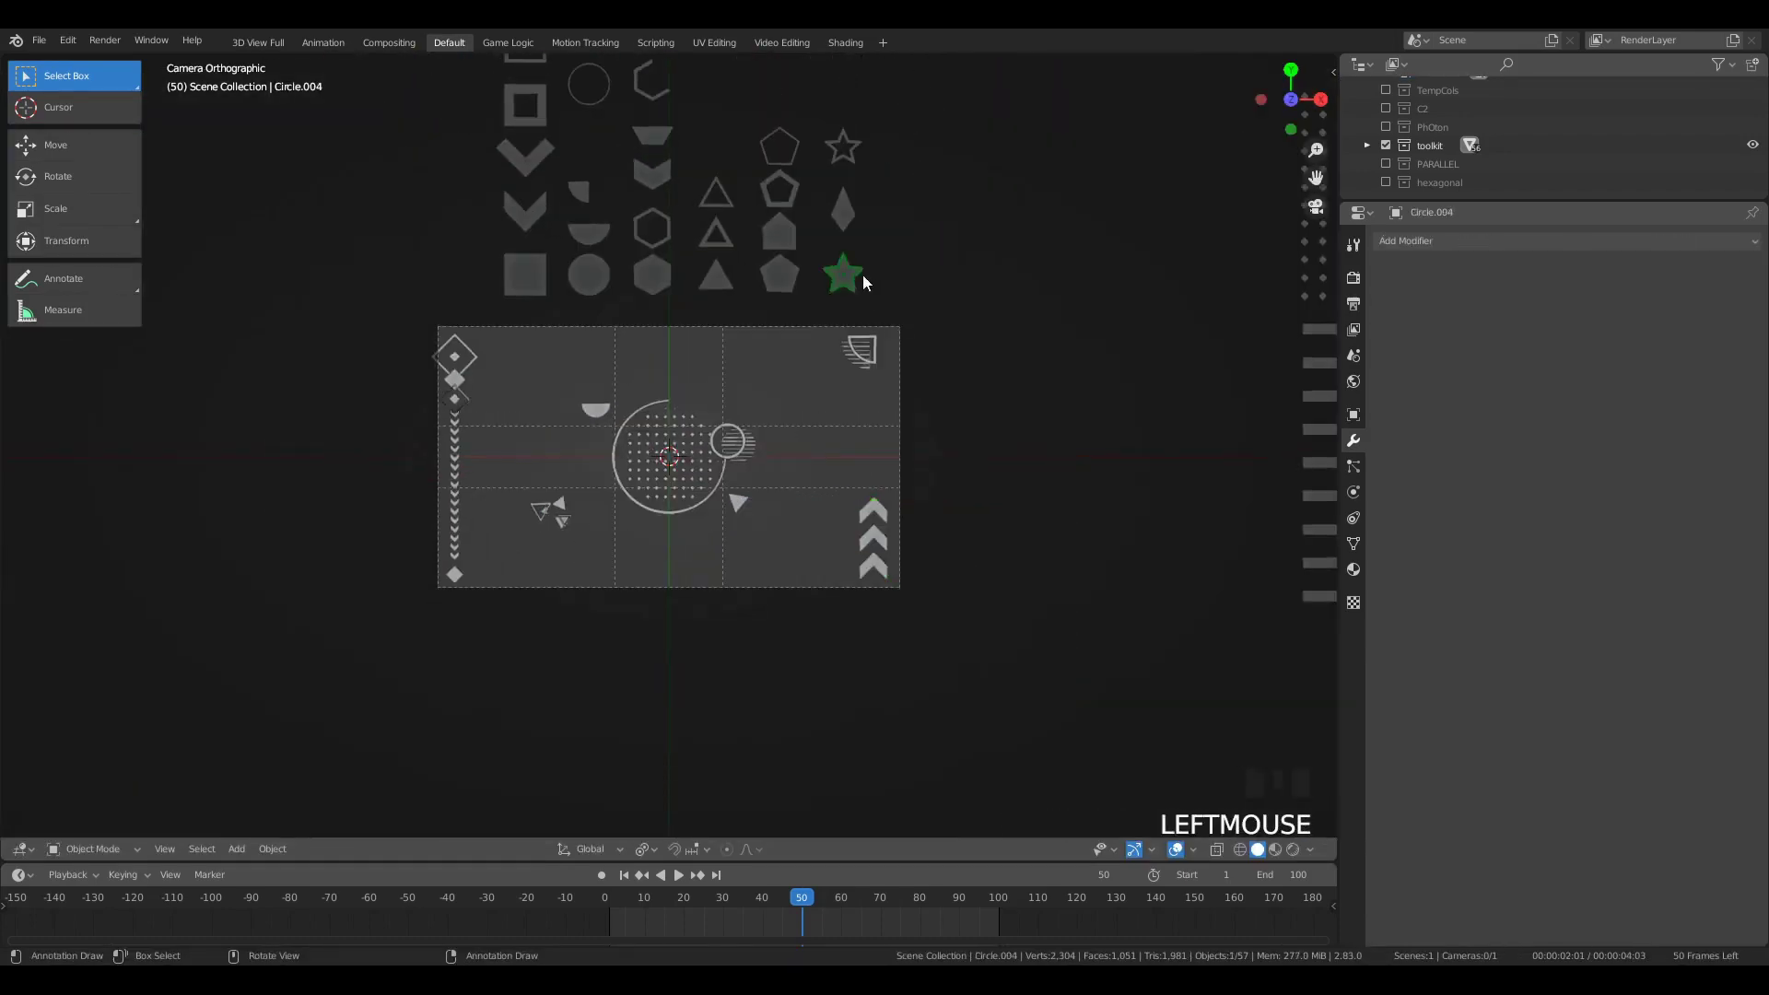
pyautogui.click(909, 442)
pyautogui.scroll(2, 1133, 632)
pyautogui.press('Delete')
# Step: Duplicate the toolkit triangle above the chevron stack and add a copy above it flipped with a Y scale of -1
pyautogui.scroll(-4, 721, 257)
pyautogui.click(721, 258)
pyautogui.hotkey('shift', 'd')
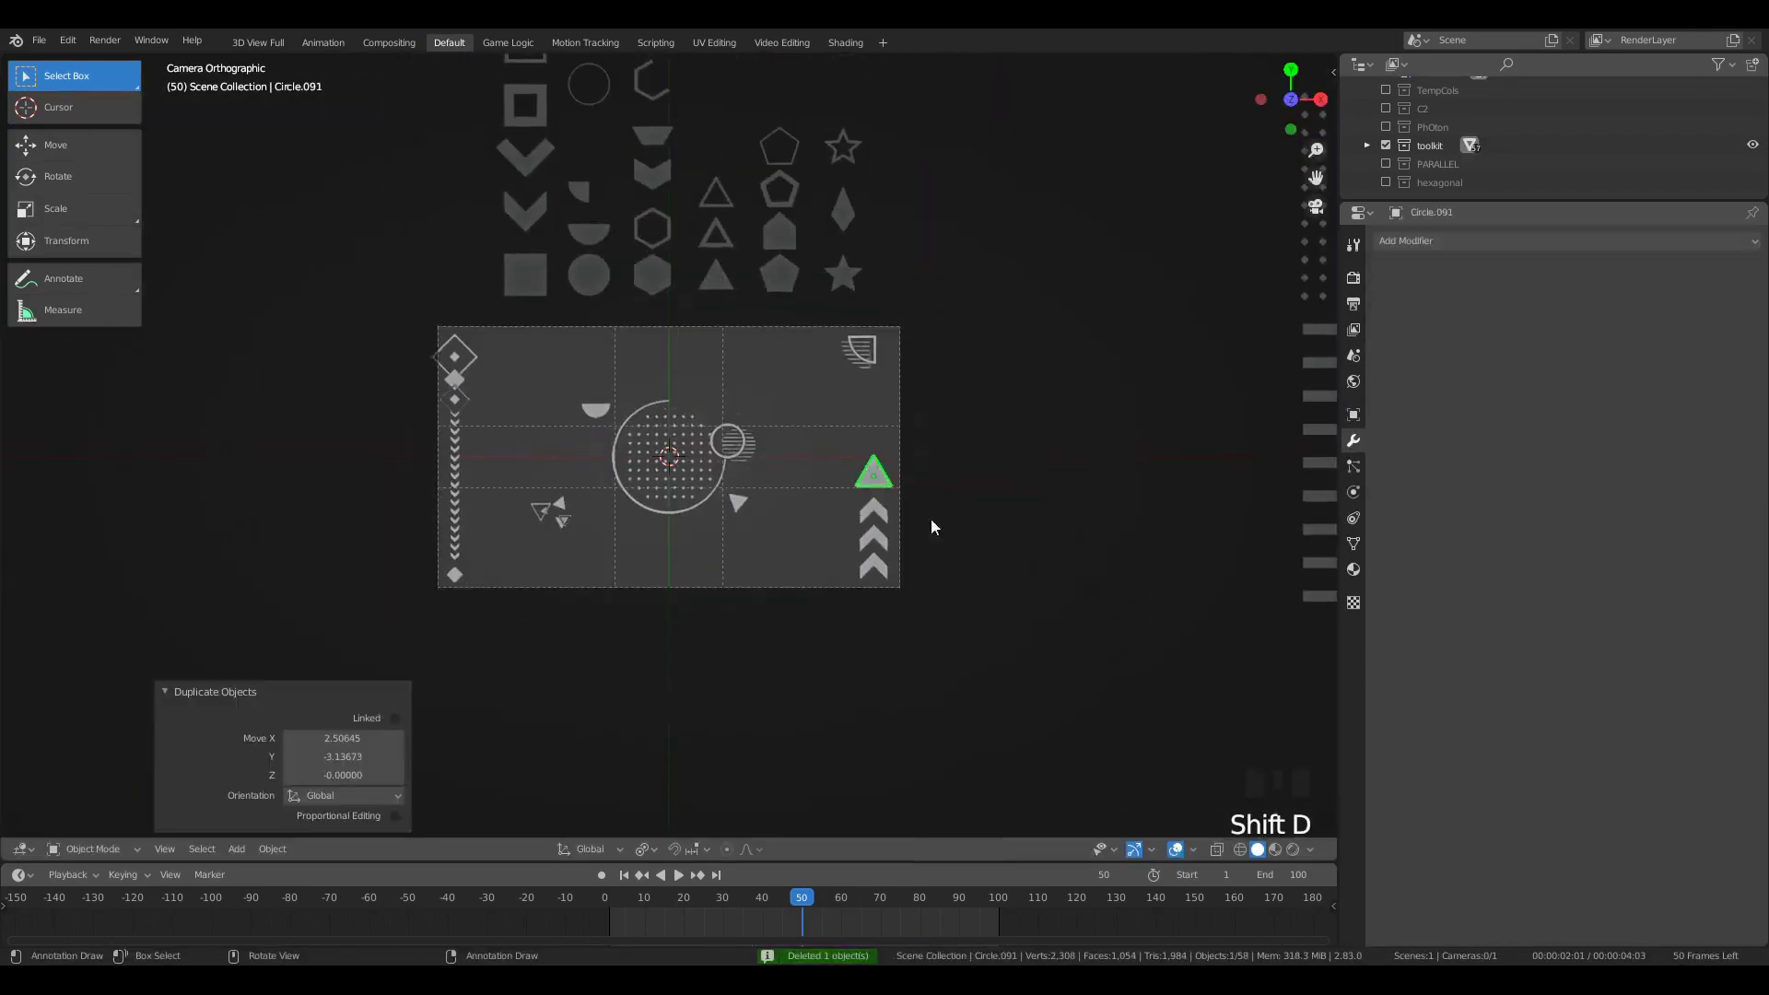
pyautogui.click(930, 518)
pyautogui.press('g')
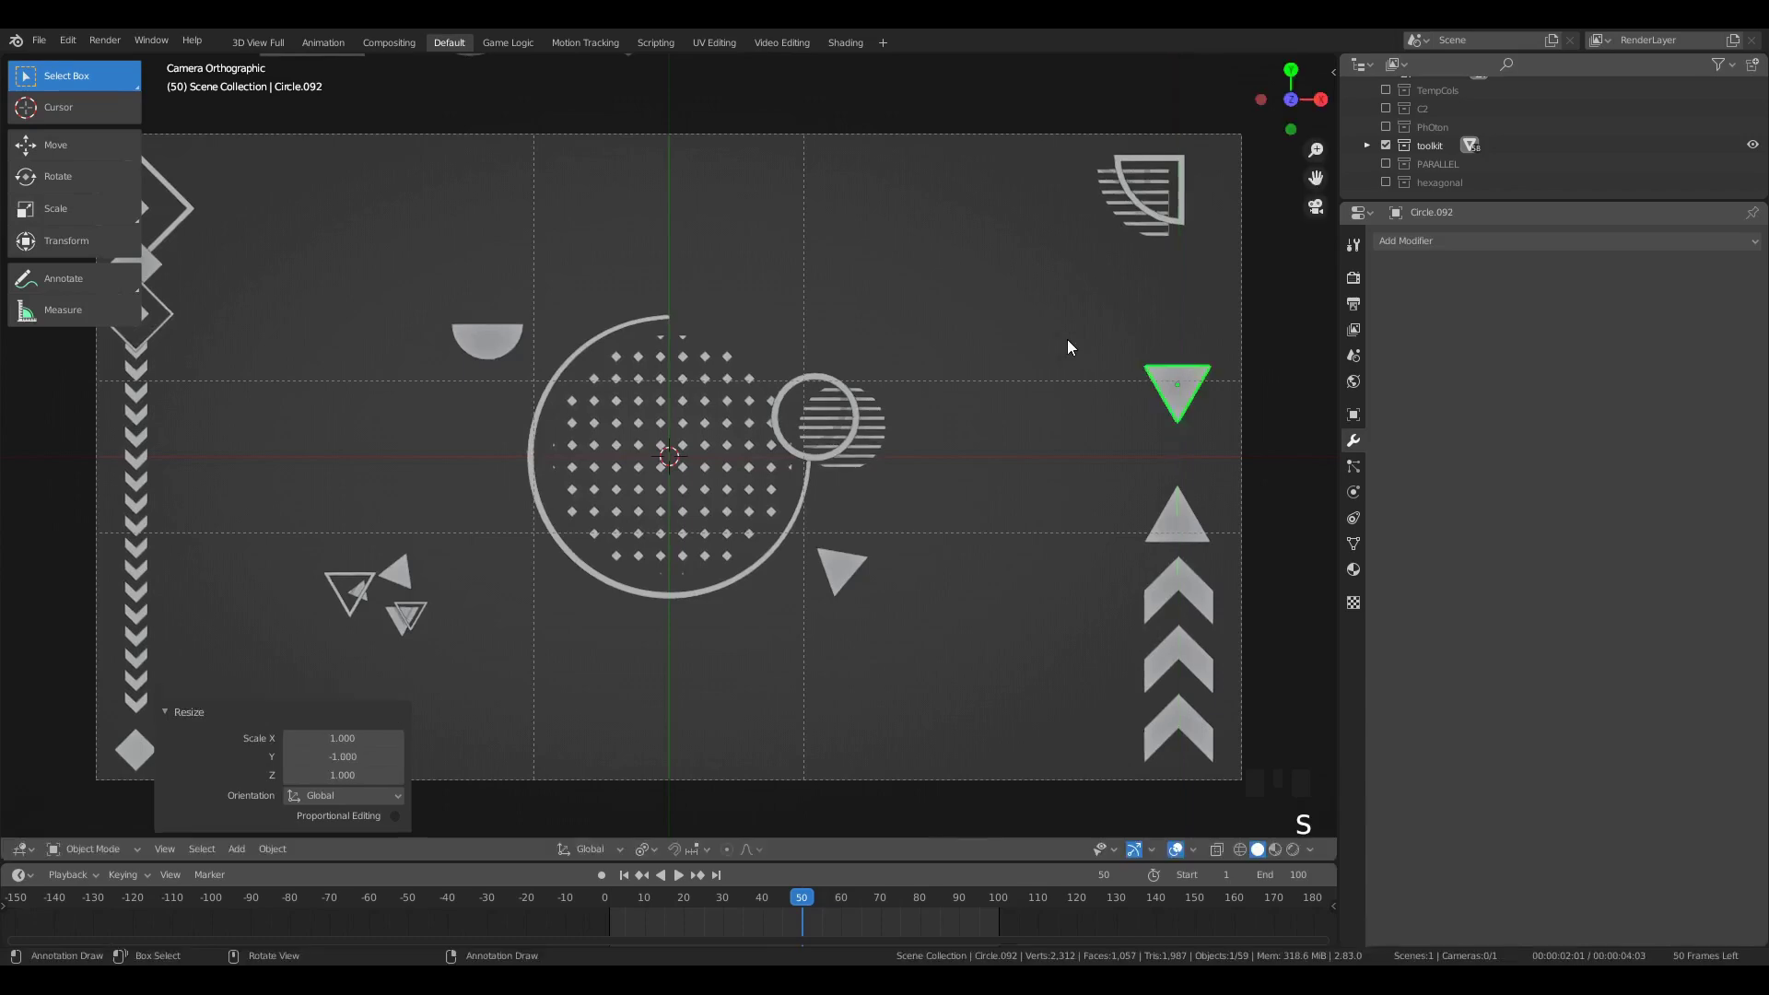
pyautogui.scroll(-4, 1171, 440)
pyautogui.press('a')
pyautogui.press('a')
pyautogui.press('a')
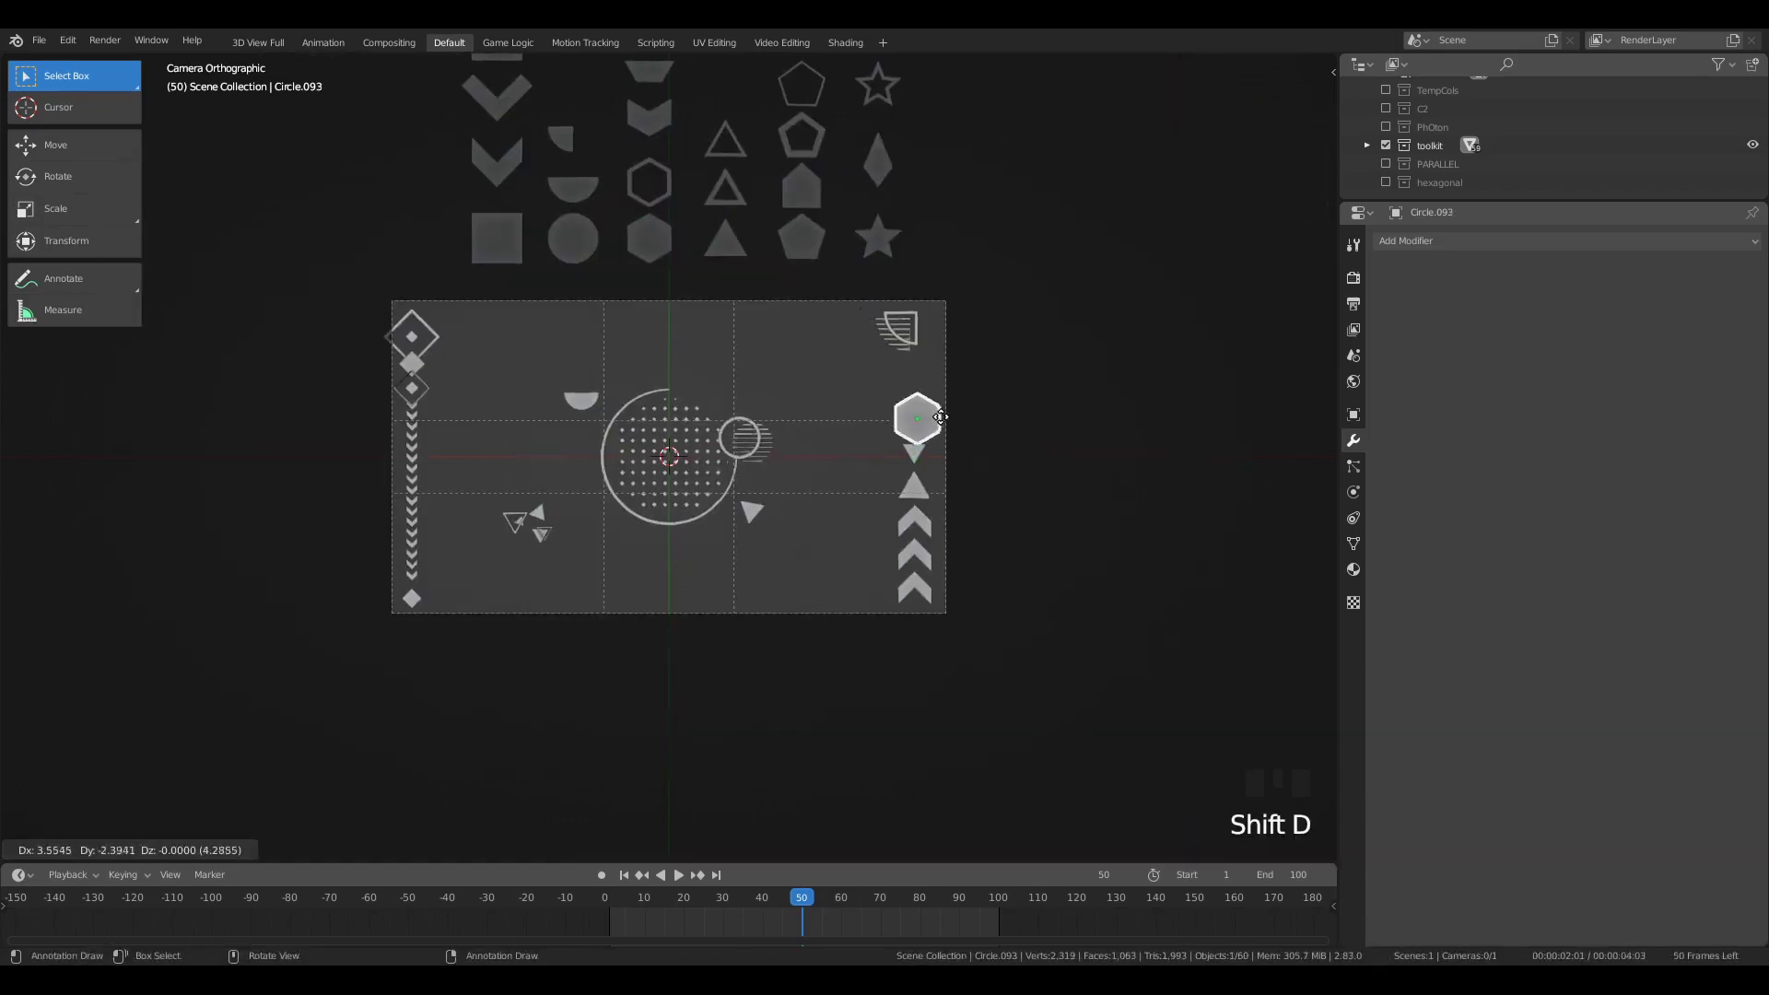
# Step: Duplicate the toolkit hexagon above the flipped triangle, shrink it and hollow it out into an outline
pyautogui.click(940, 417)
pyautogui.scroll(2, 1157, 545)
pyautogui.press('g')
pyautogui.click(1135, 531)
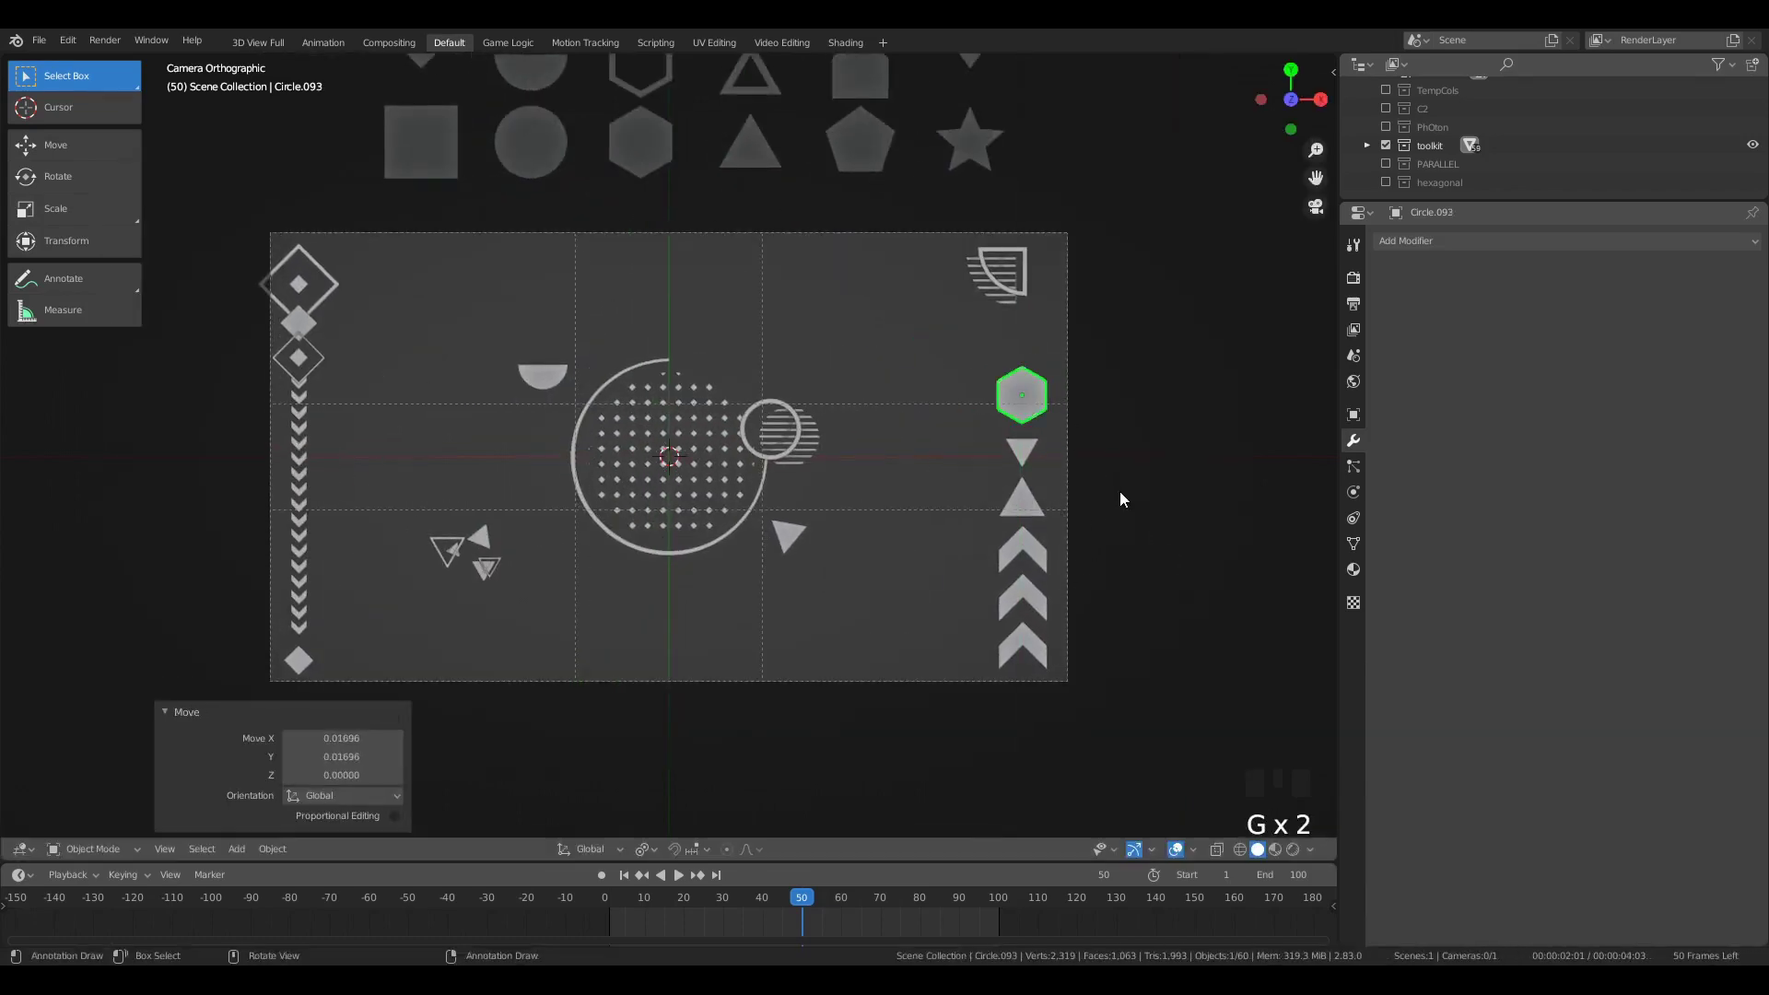
pyautogui.press('Tab')
pyautogui.click(1057, 428)
pyautogui.press('Tab')
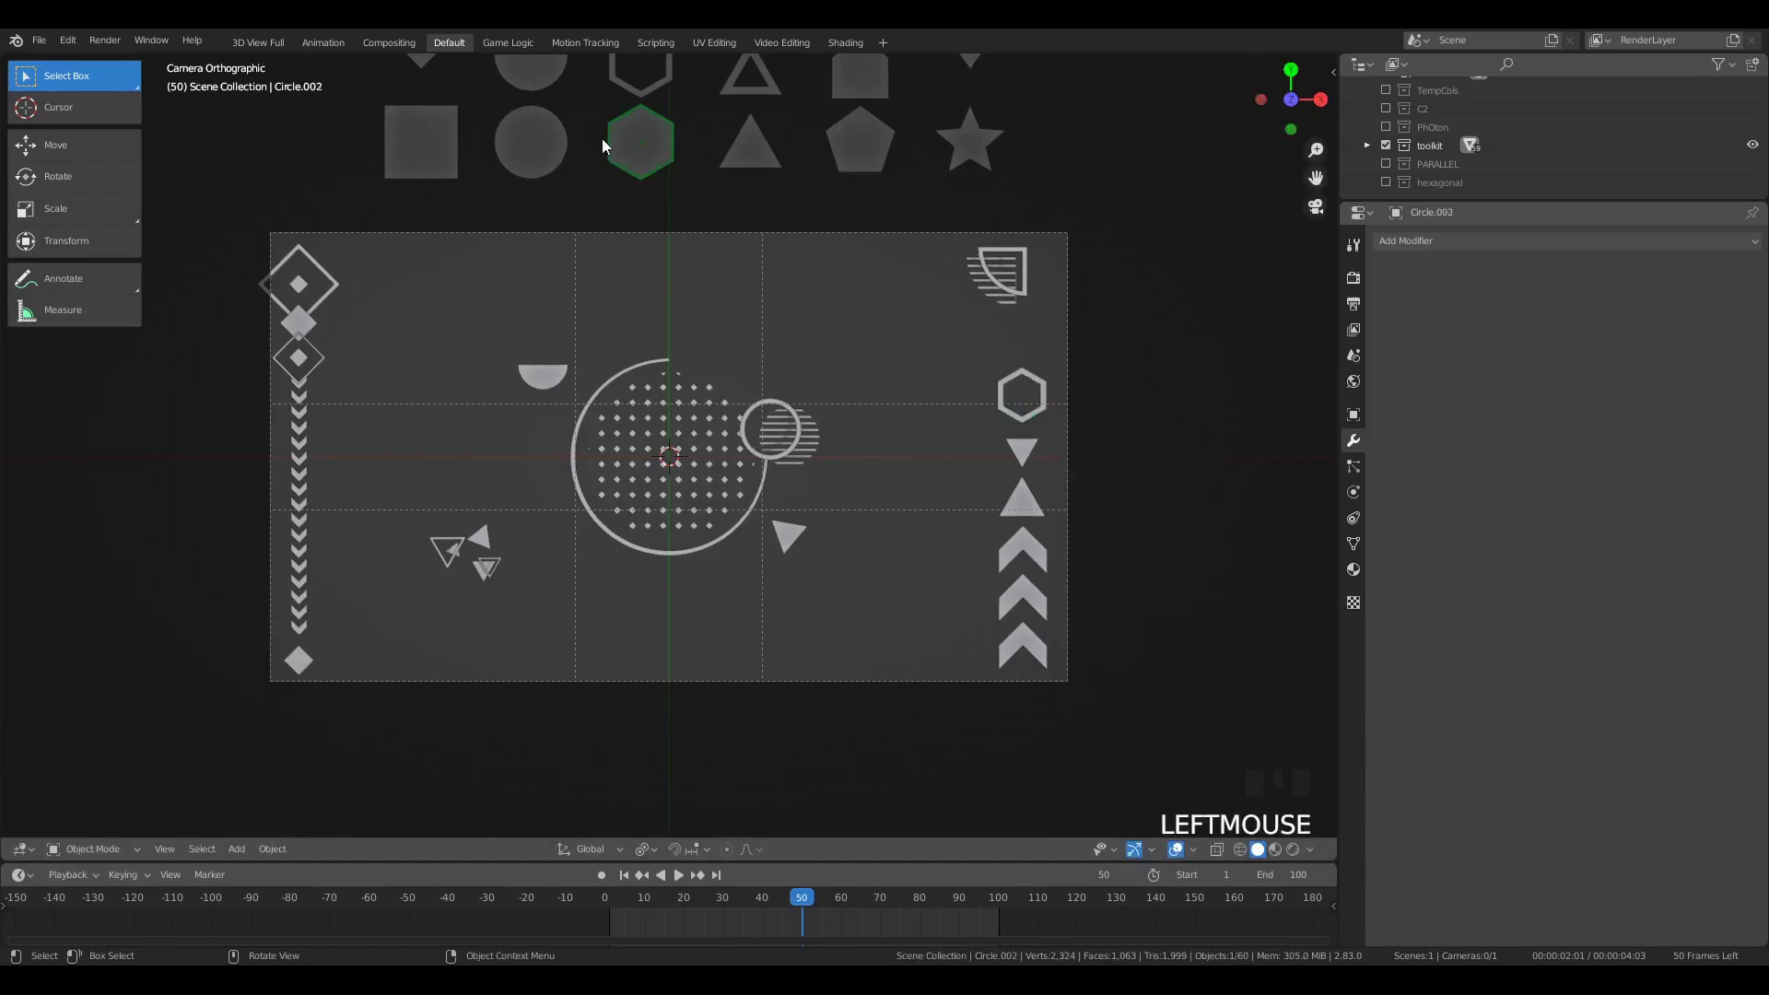
# Step: Duplicate the solid toolkit hexagon and scale it down to fit centered inside the hexagon outline
pyautogui.click(961, 378)
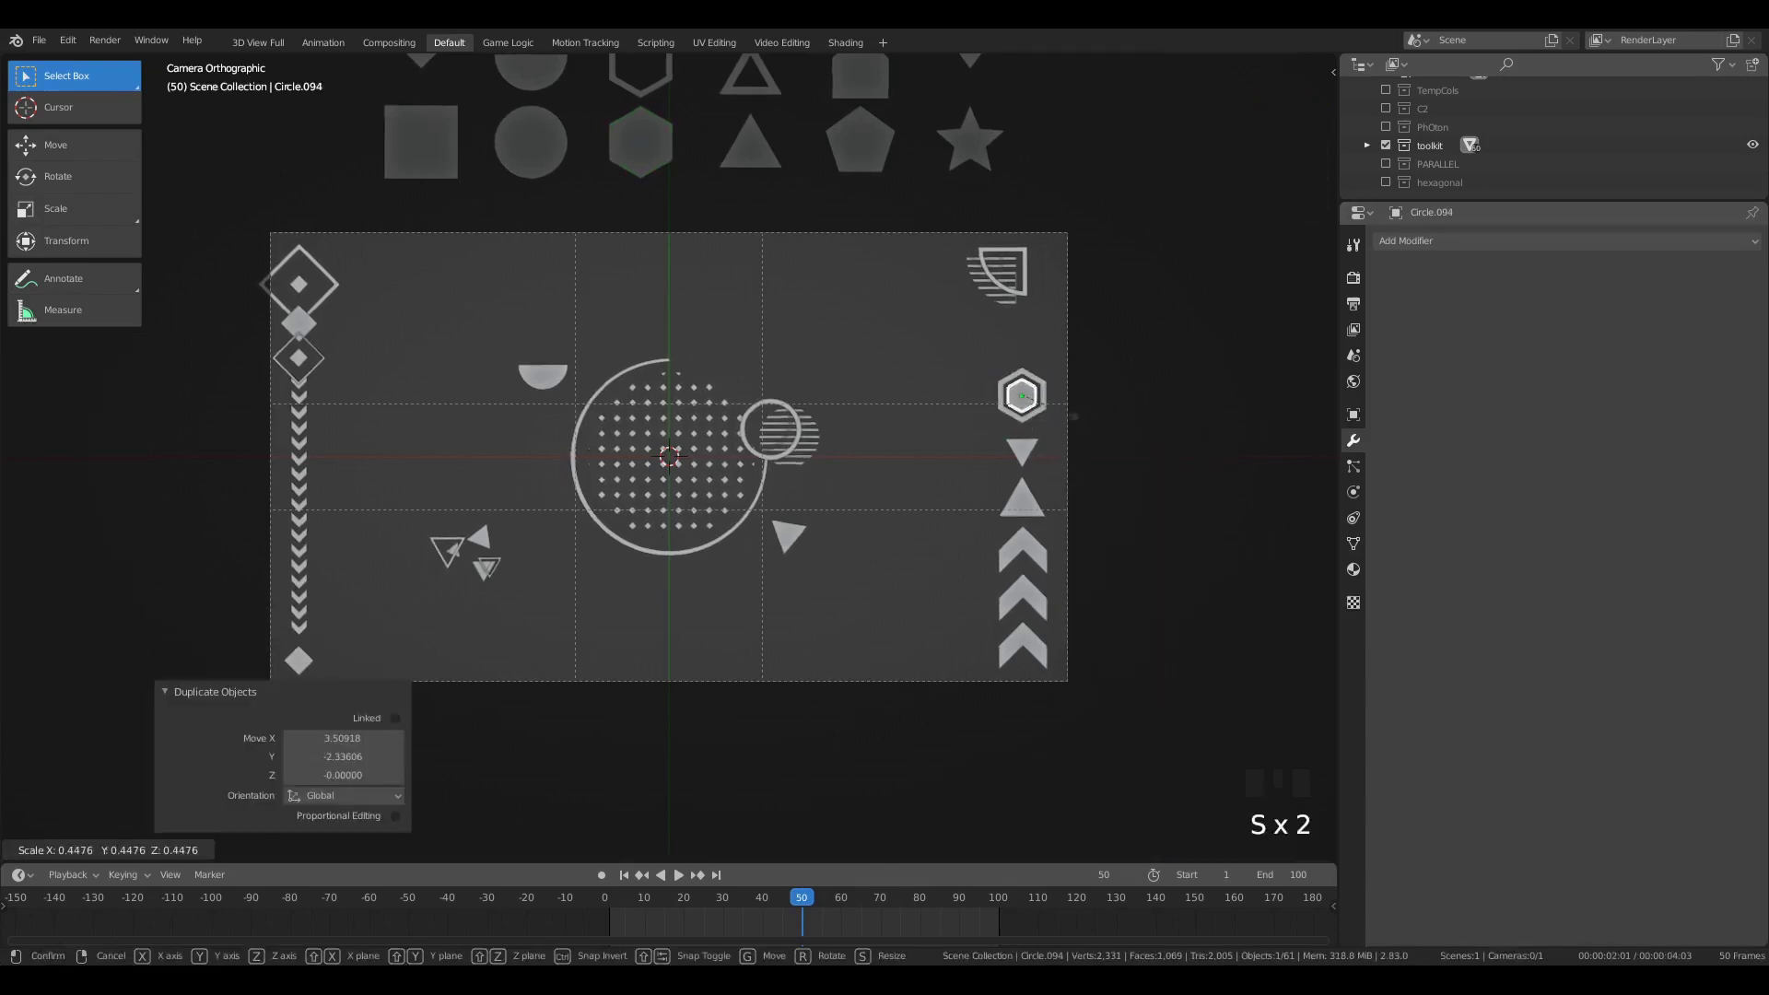
pyautogui.click(1072, 417)
pyautogui.scroll(-1, 1050, 421)
pyautogui.scroll(2, 1059, 429)
# Step: Move the flipped triangle along Y to sit above the nested hexagons
pyautogui.click(1093, 449)
pyautogui.press('g')
pyautogui.press('y')
pyautogui.click(1131, 365)
pyautogui.press('a')
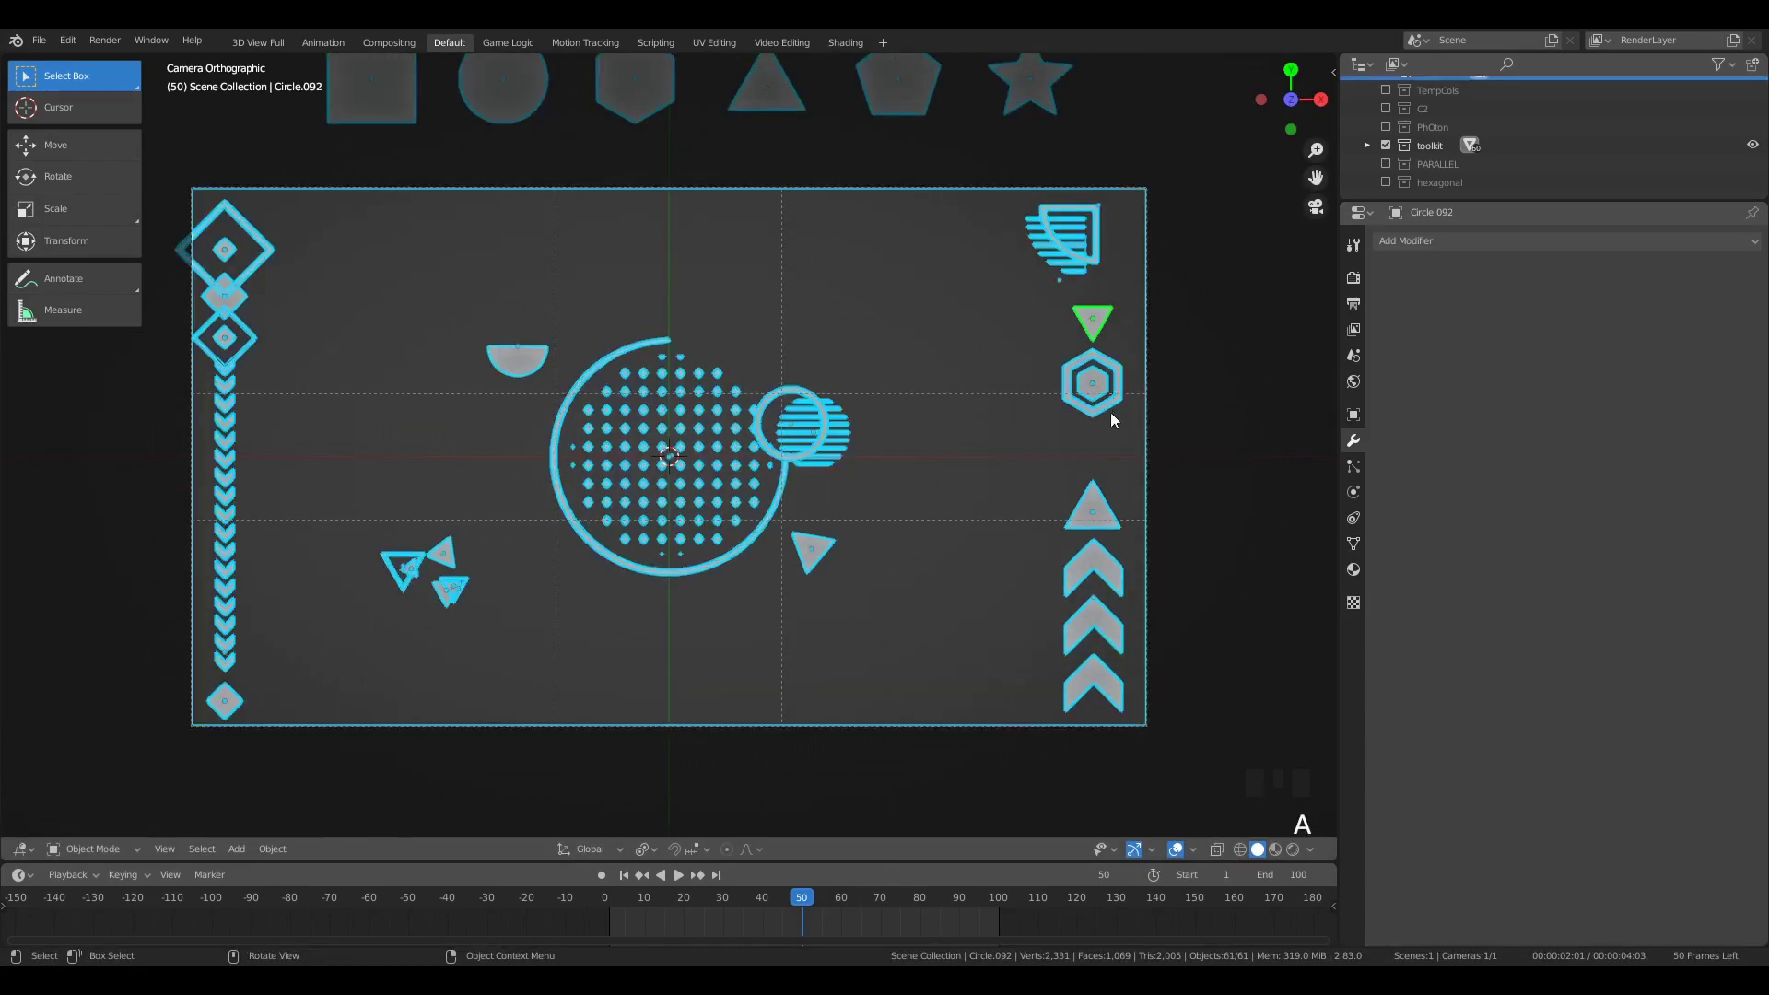
pyautogui.press('a')
pyautogui.press('a')
# Step: Narrow the triangle above the chevrons into a spike and add tilted copies on both sides of it
pyautogui.click(1178, 535)
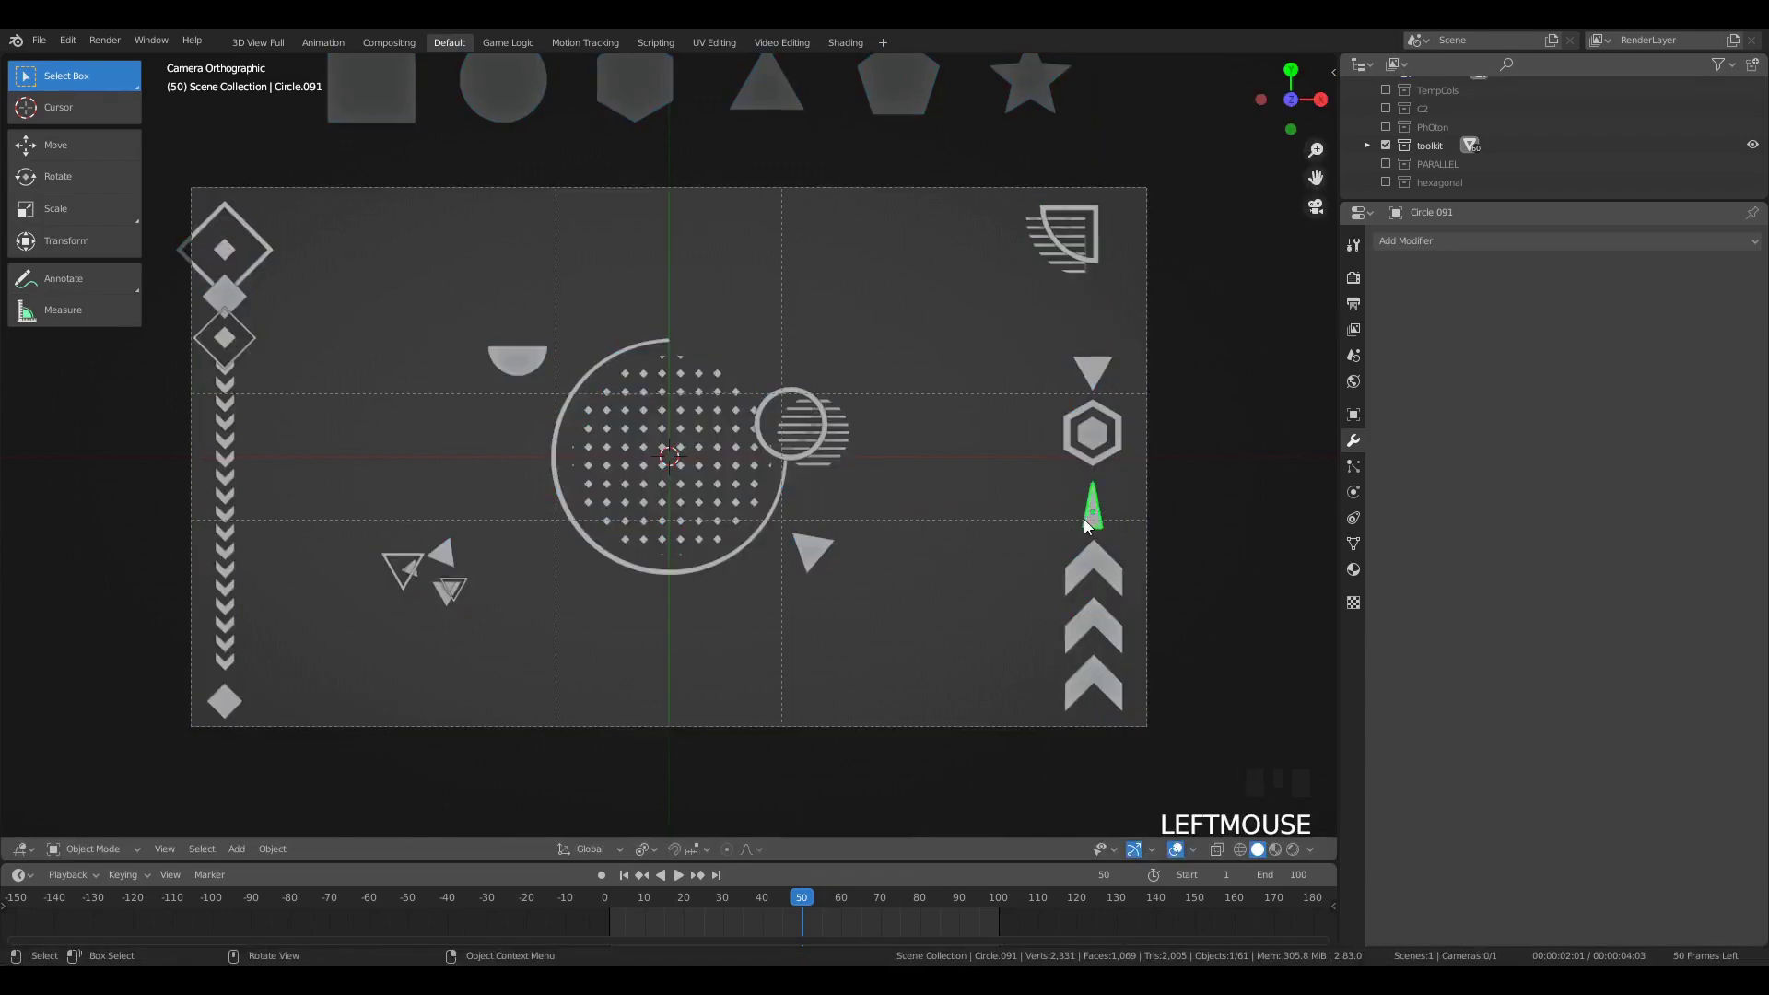
pyautogui.click(1068, 527)
pyautogui.press('r')
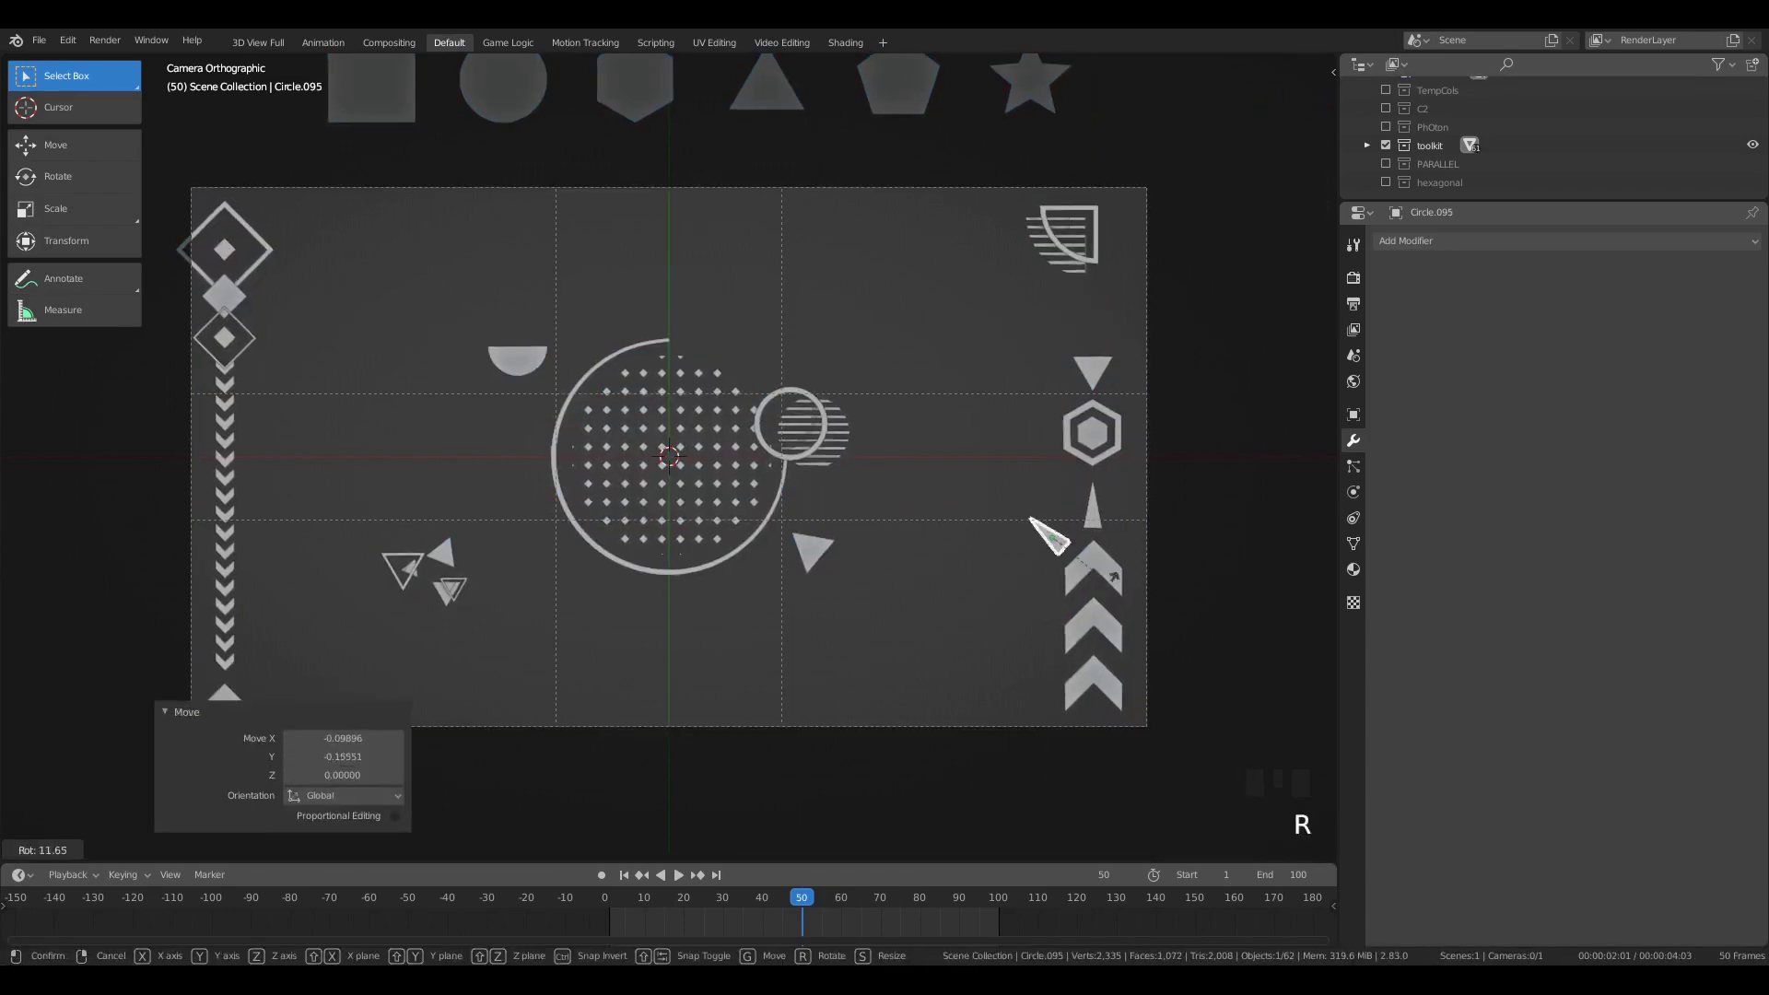
pyautogui.click(1079, 542)
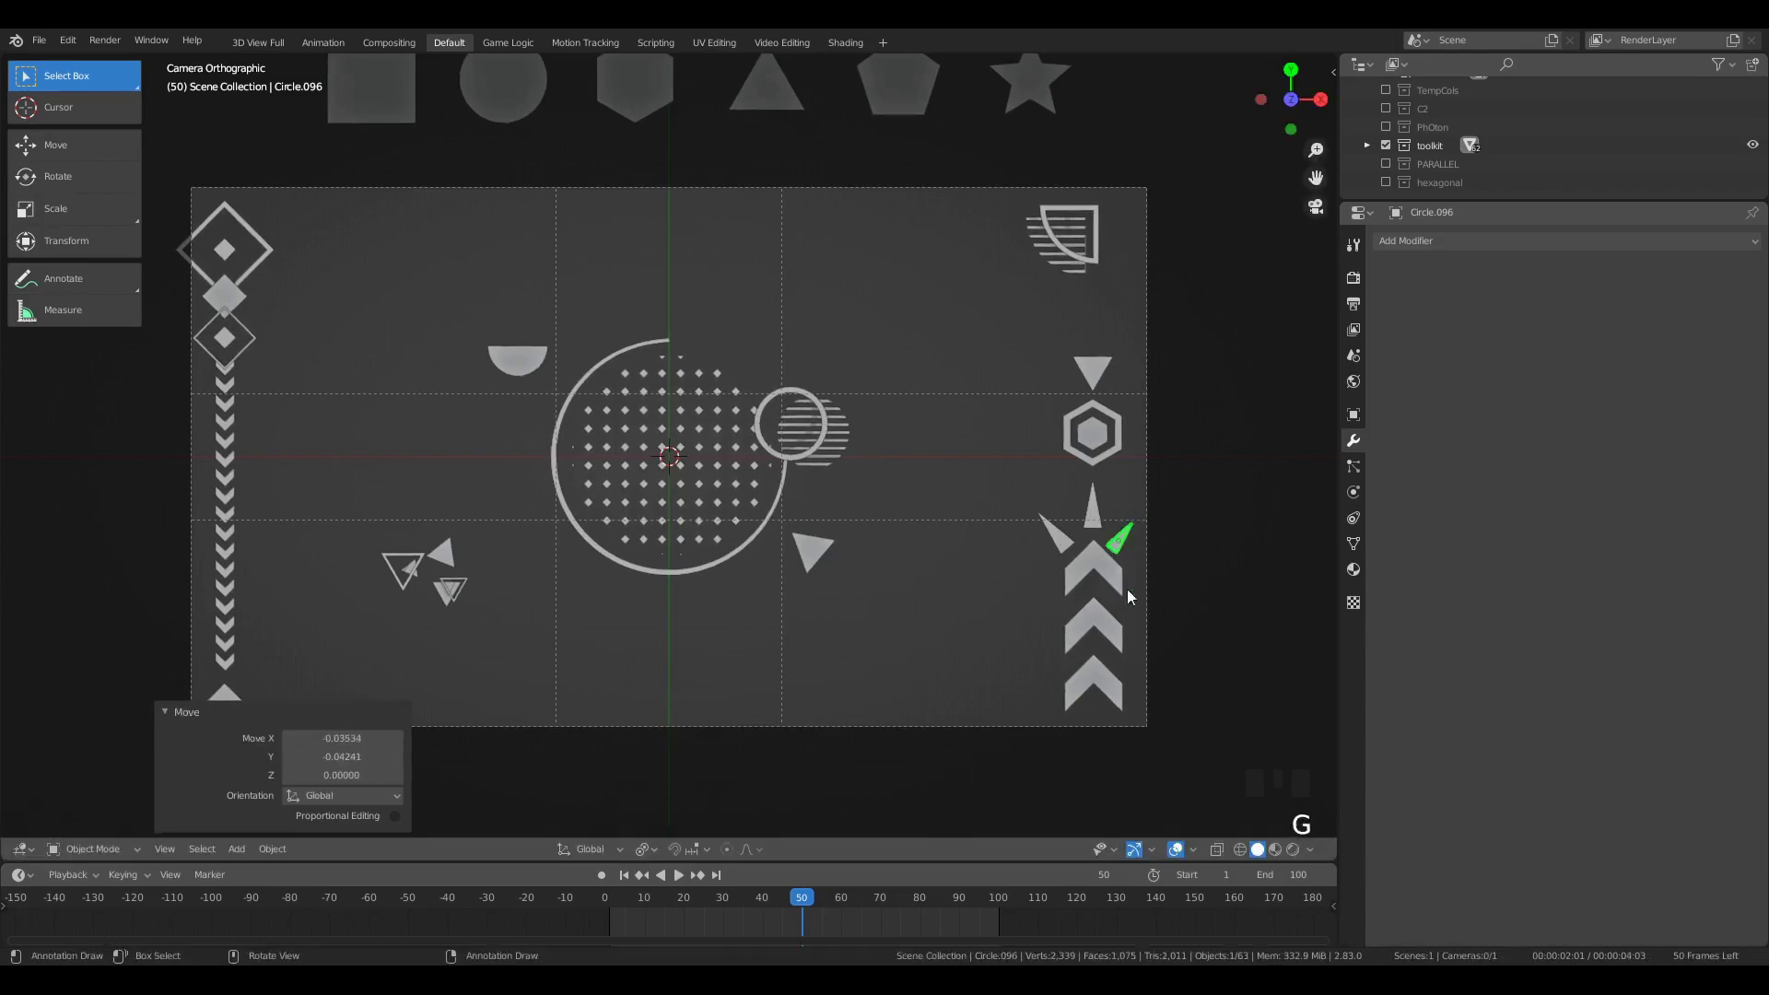
# Step: Move the tilted spikes closer to the top chevron and slightly shrink the central spike
pyautogui.click(1058, 536)
pyautogui.press('g')
pyautogui.click(1118, 582)
pyautogui.press('s')
pyautogui.click(1092, 524)
pyautogui.press('a')
pyautogui.press('a')
pyautogui.press('a')
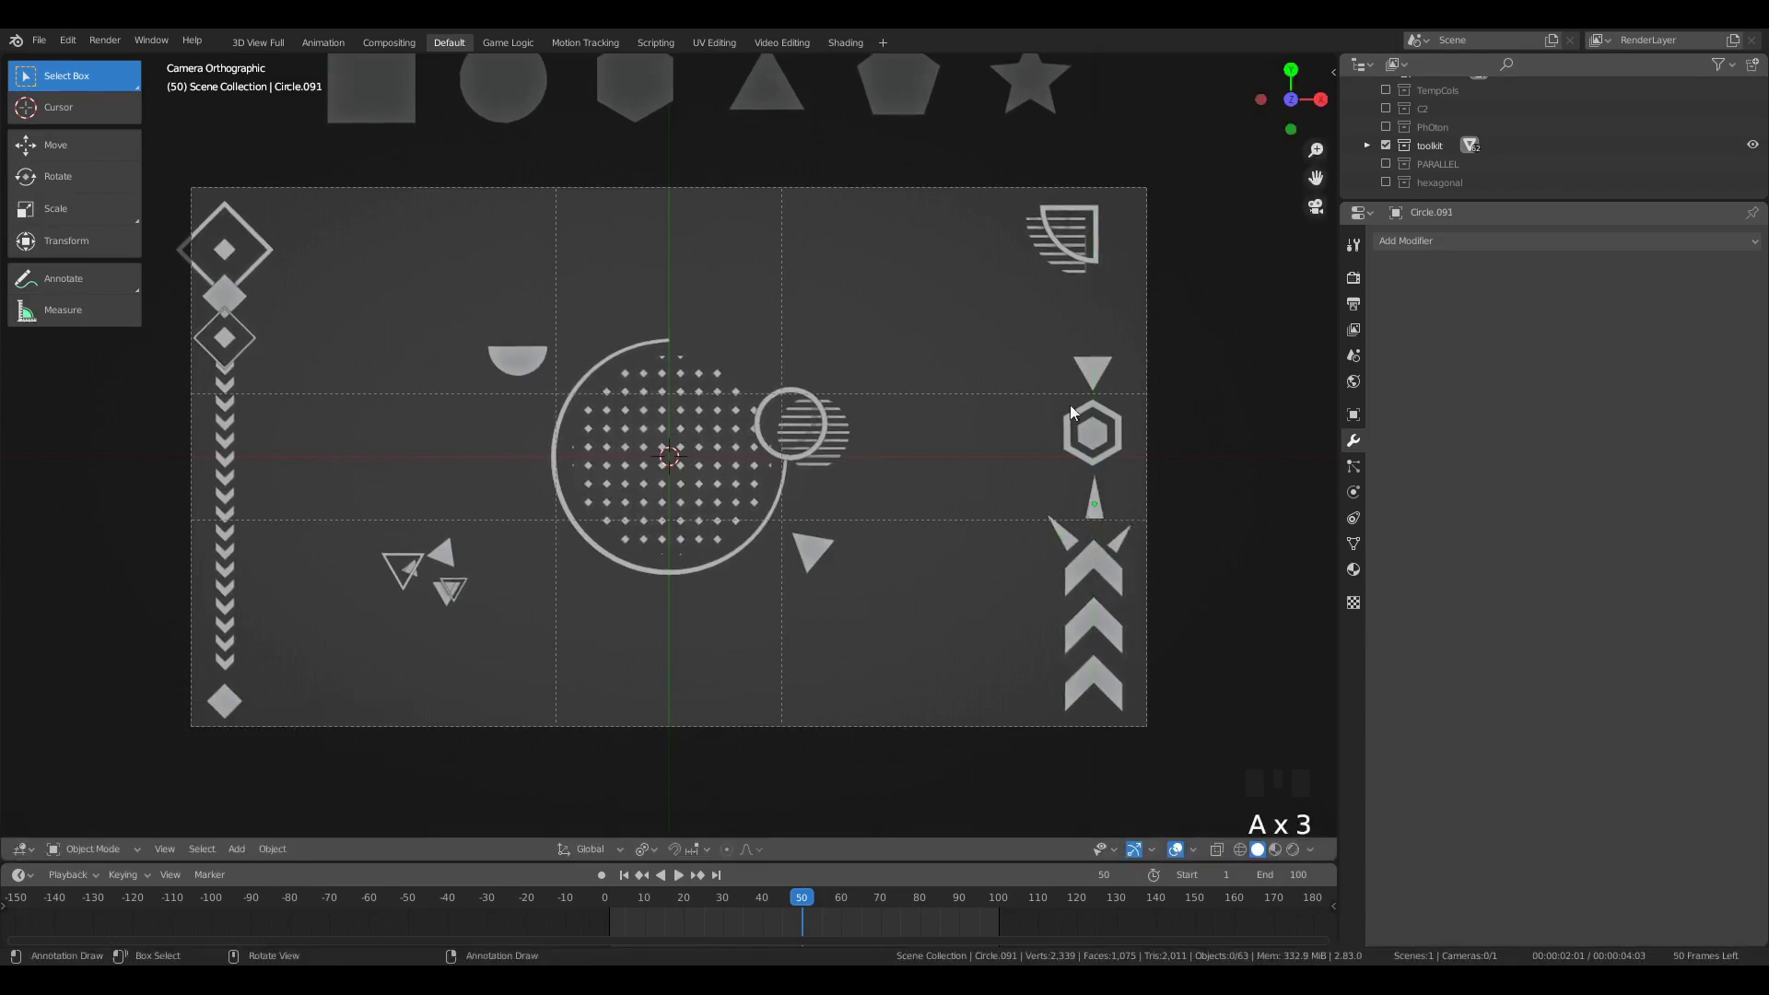
# Step: Move the flipped triangle up along Y to sit just below the striped quarter circle
pyautogui.press('g')
pyautogui.click(1126, 529)
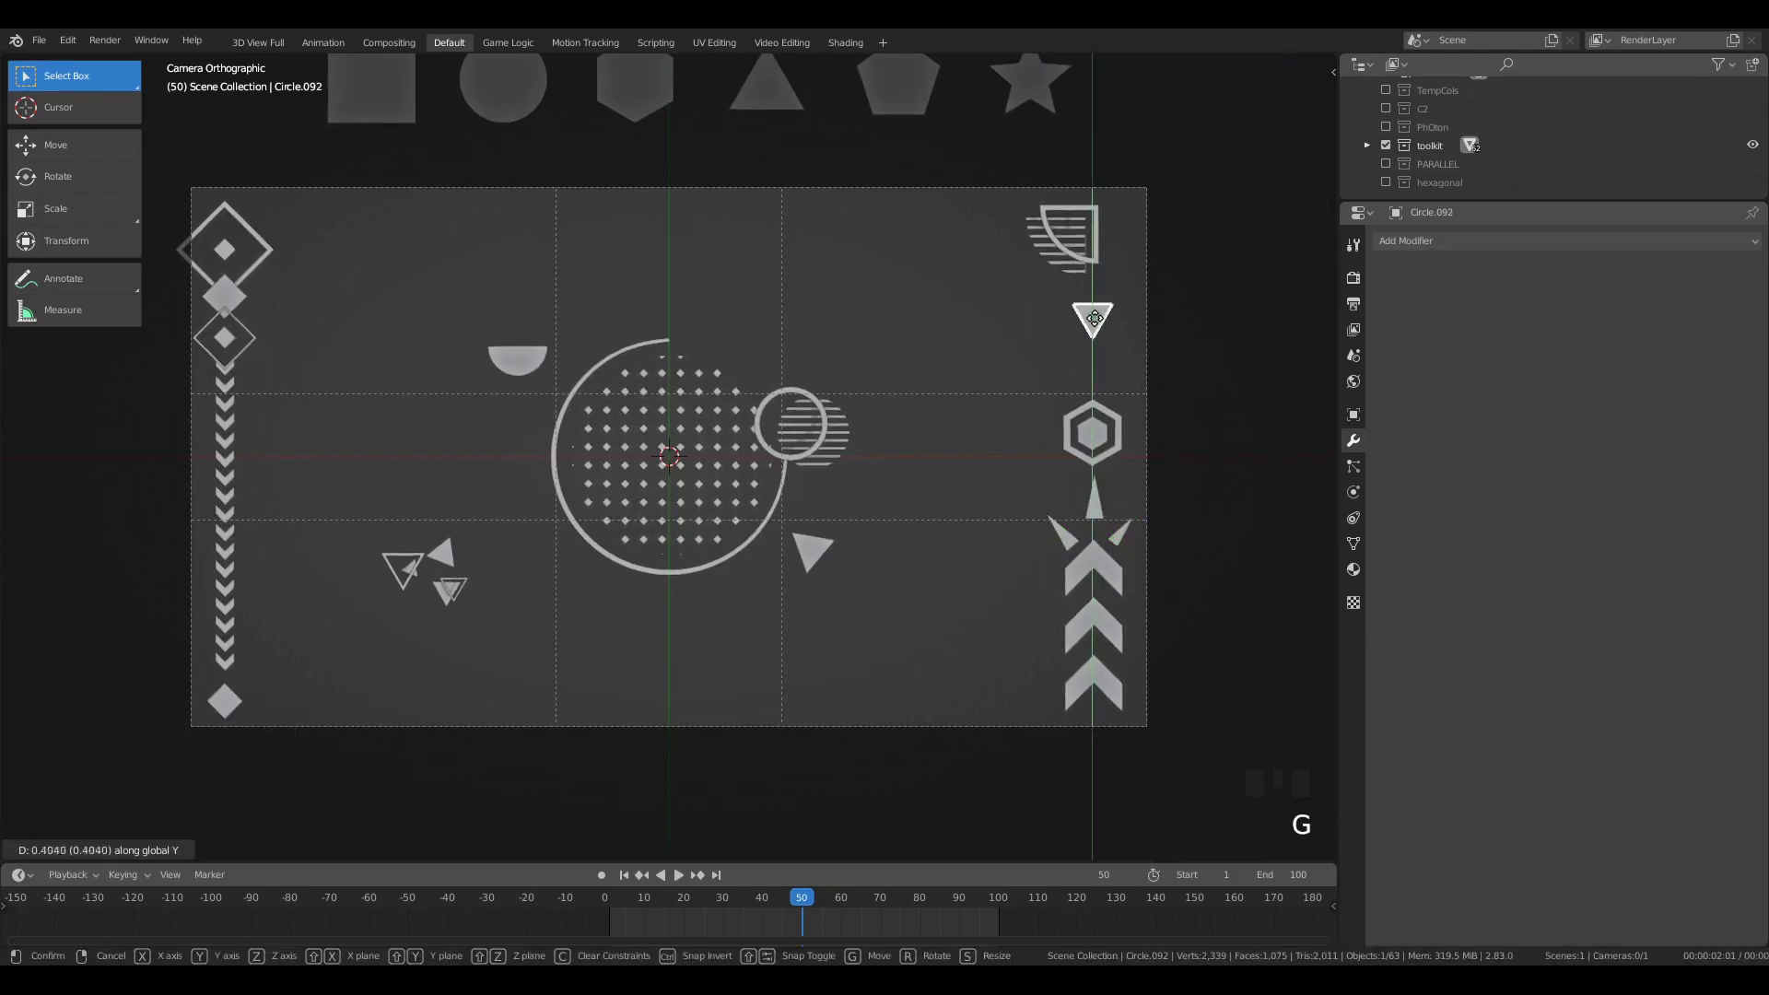
pyautogui.click(1093, 318)
pyautogui.scroll(-5, 1083, 306)
pyautogui.scroll(2, 810, 238)
pyautogui.press('a')
pyautogui.press('a')
pyautogui.press('a')
# Step: Move the half circle farther up and left of the ringed dot pattern and tilt it diagonally
pyautogui.click(581, 405)
pyautogui.scroll(2, 581, 419)
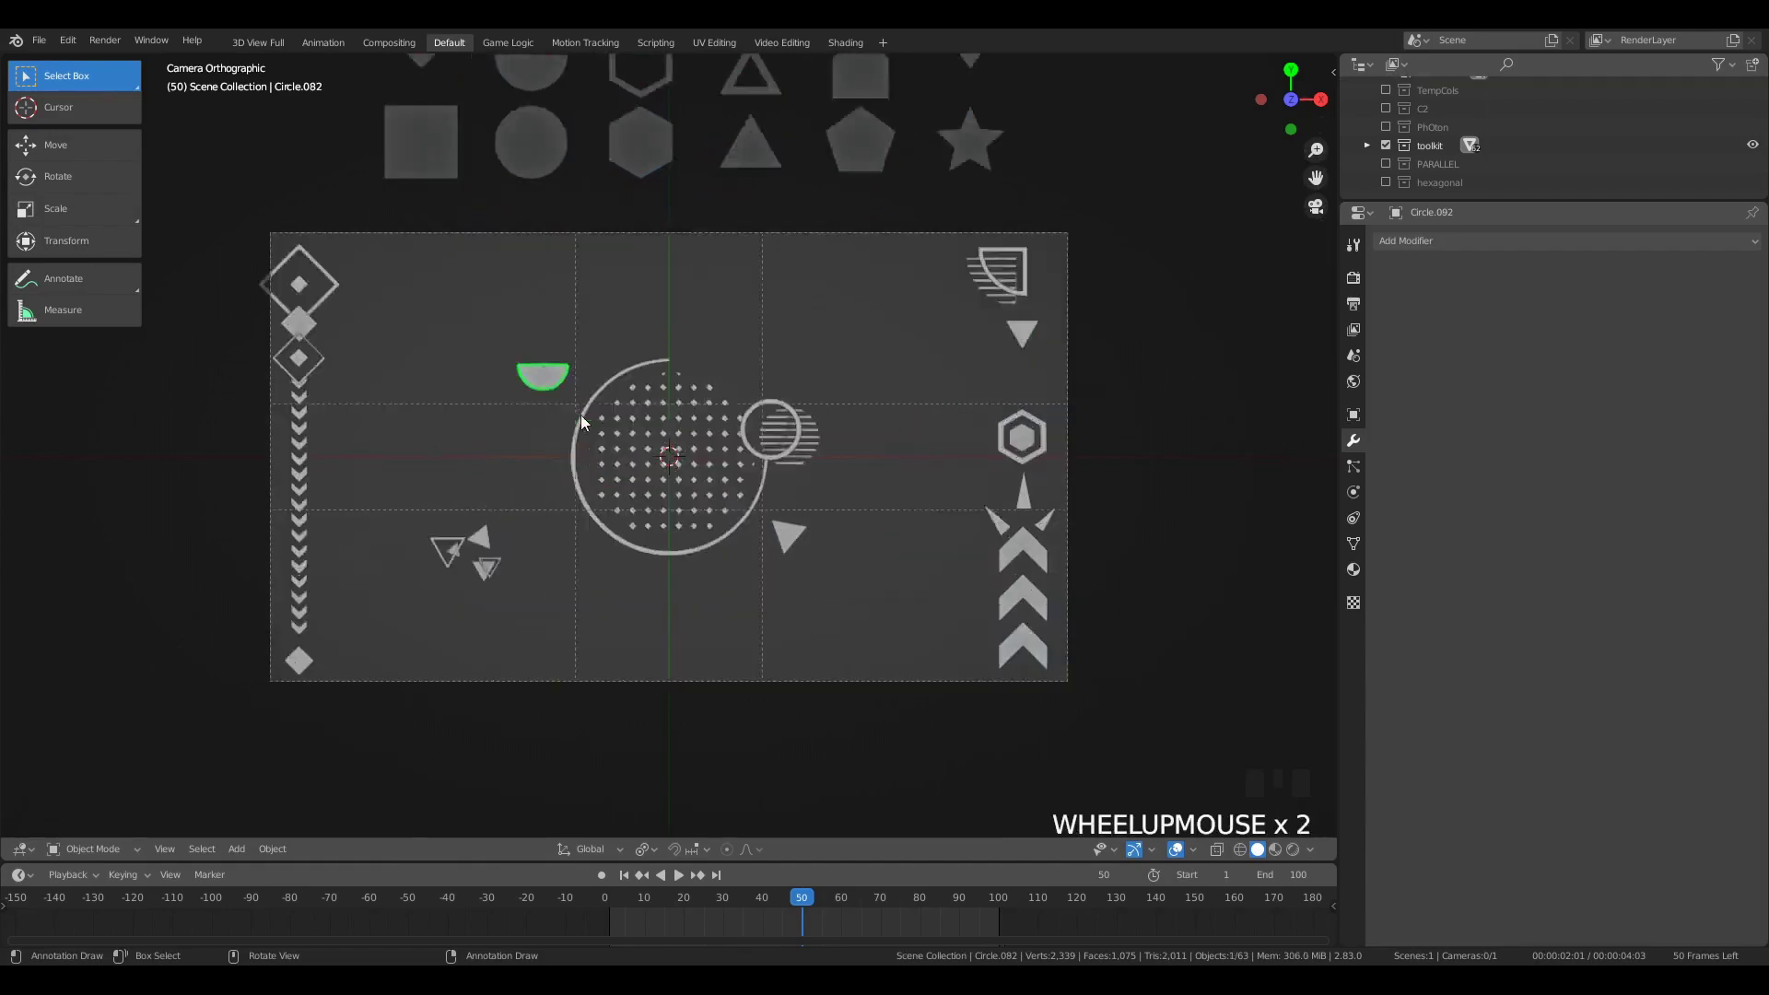
pyautogui.scroll(2, 580, 419)
pyautogui.press('g')
pyautogui.click(503, 363)
pyautogui.press('r')
pyautogui.click(601, 365)
# Step: Duplicate the tilted half circle and inset the copy to make a half-circle outline
pyautogui.press('Tab')
pyautogui.press('Tab')
pyautogui.hotkey('shift', 'd')
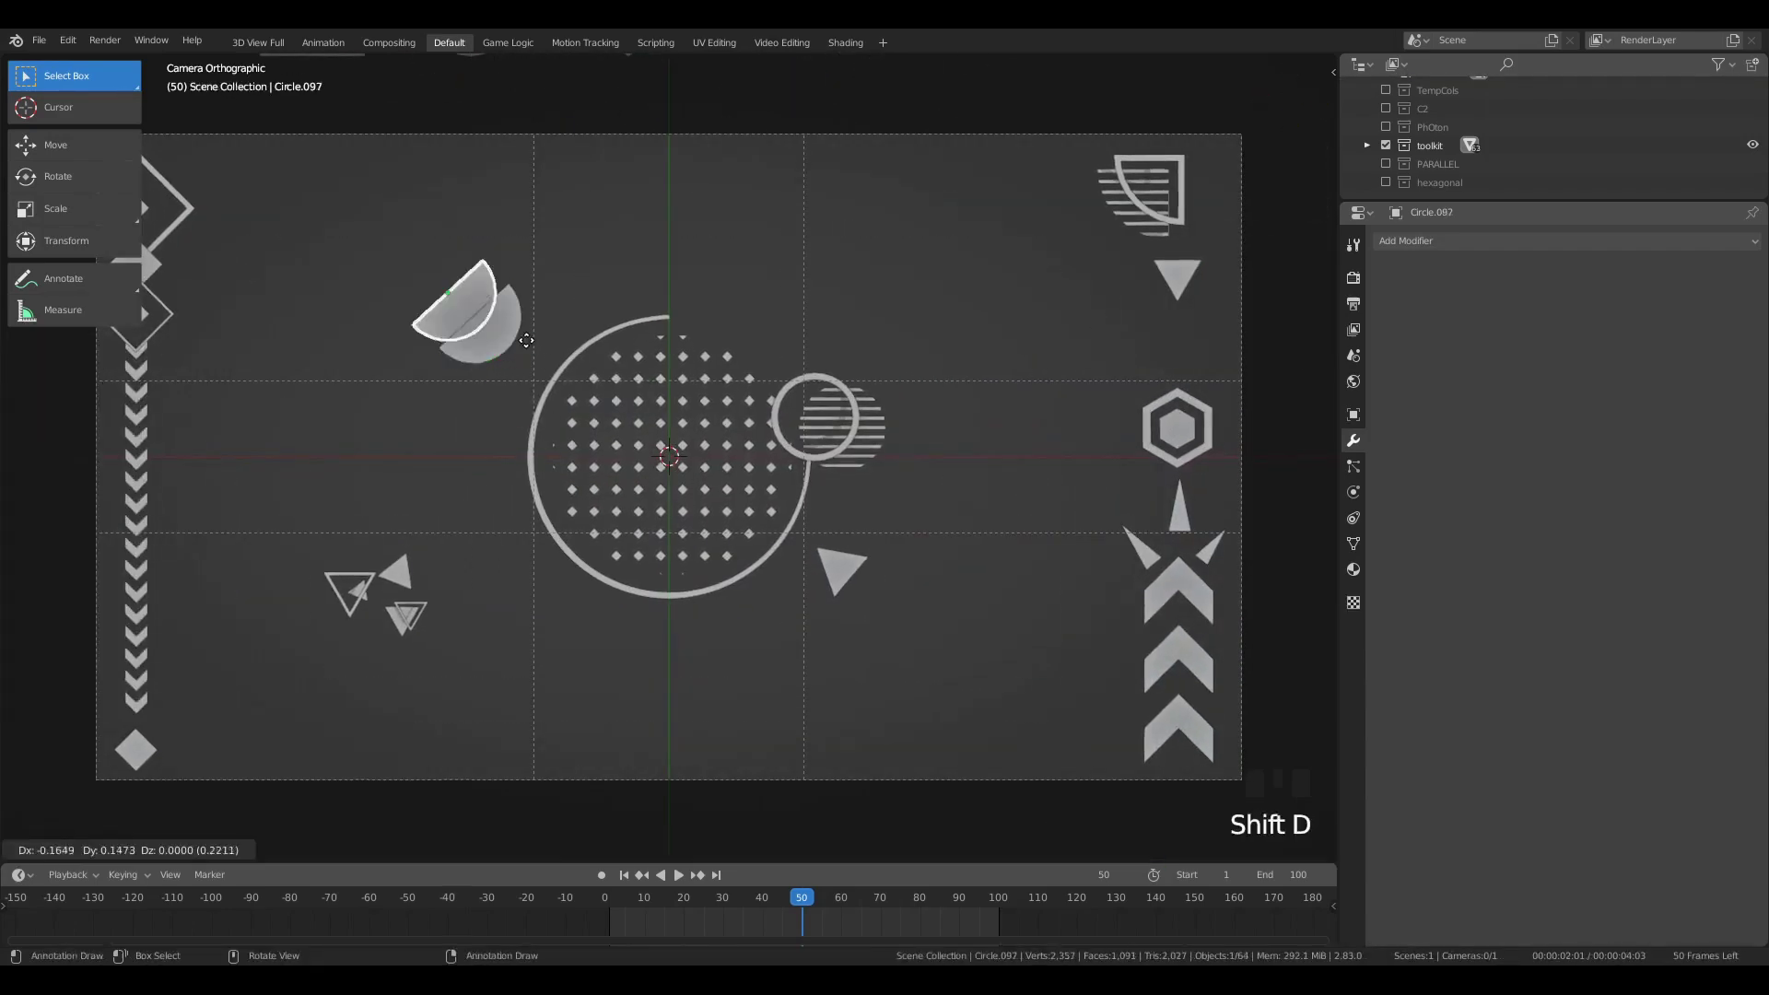
pyautogui.click(565, 372)
pyautogui.press('Tab')
pyautogui.press('i')
pyautogui.click(651, 422)
pyautogui.press('Tab')
# Step: Enlarge the half-circle outline and align it with the solid half circle so the solid sits inside it
pyautogui.press('s')
pyautogui.click(638, 420)
pyautogui.press('g')
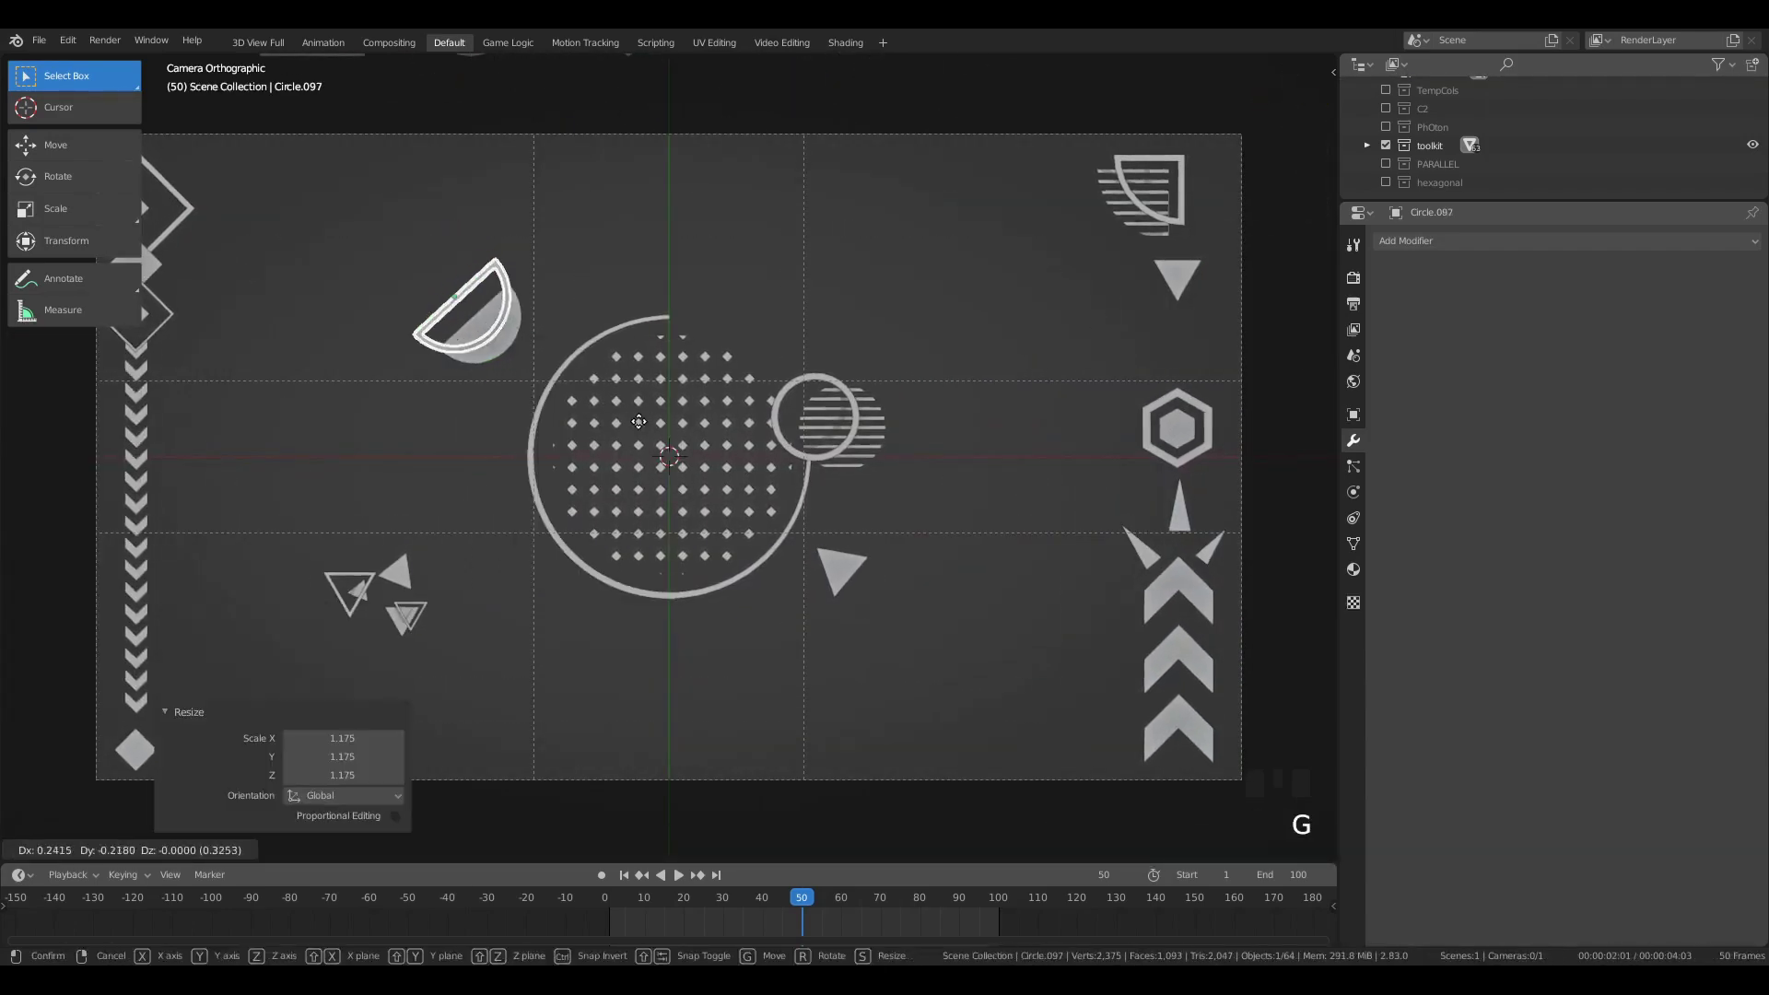
pyautogui.press('s')
pyautogui.click(687, 490)
pyautogui.press('g')
pyautogui.click(689, 488)
pyautogui.click(518, 354)
pyautogui.press('g')
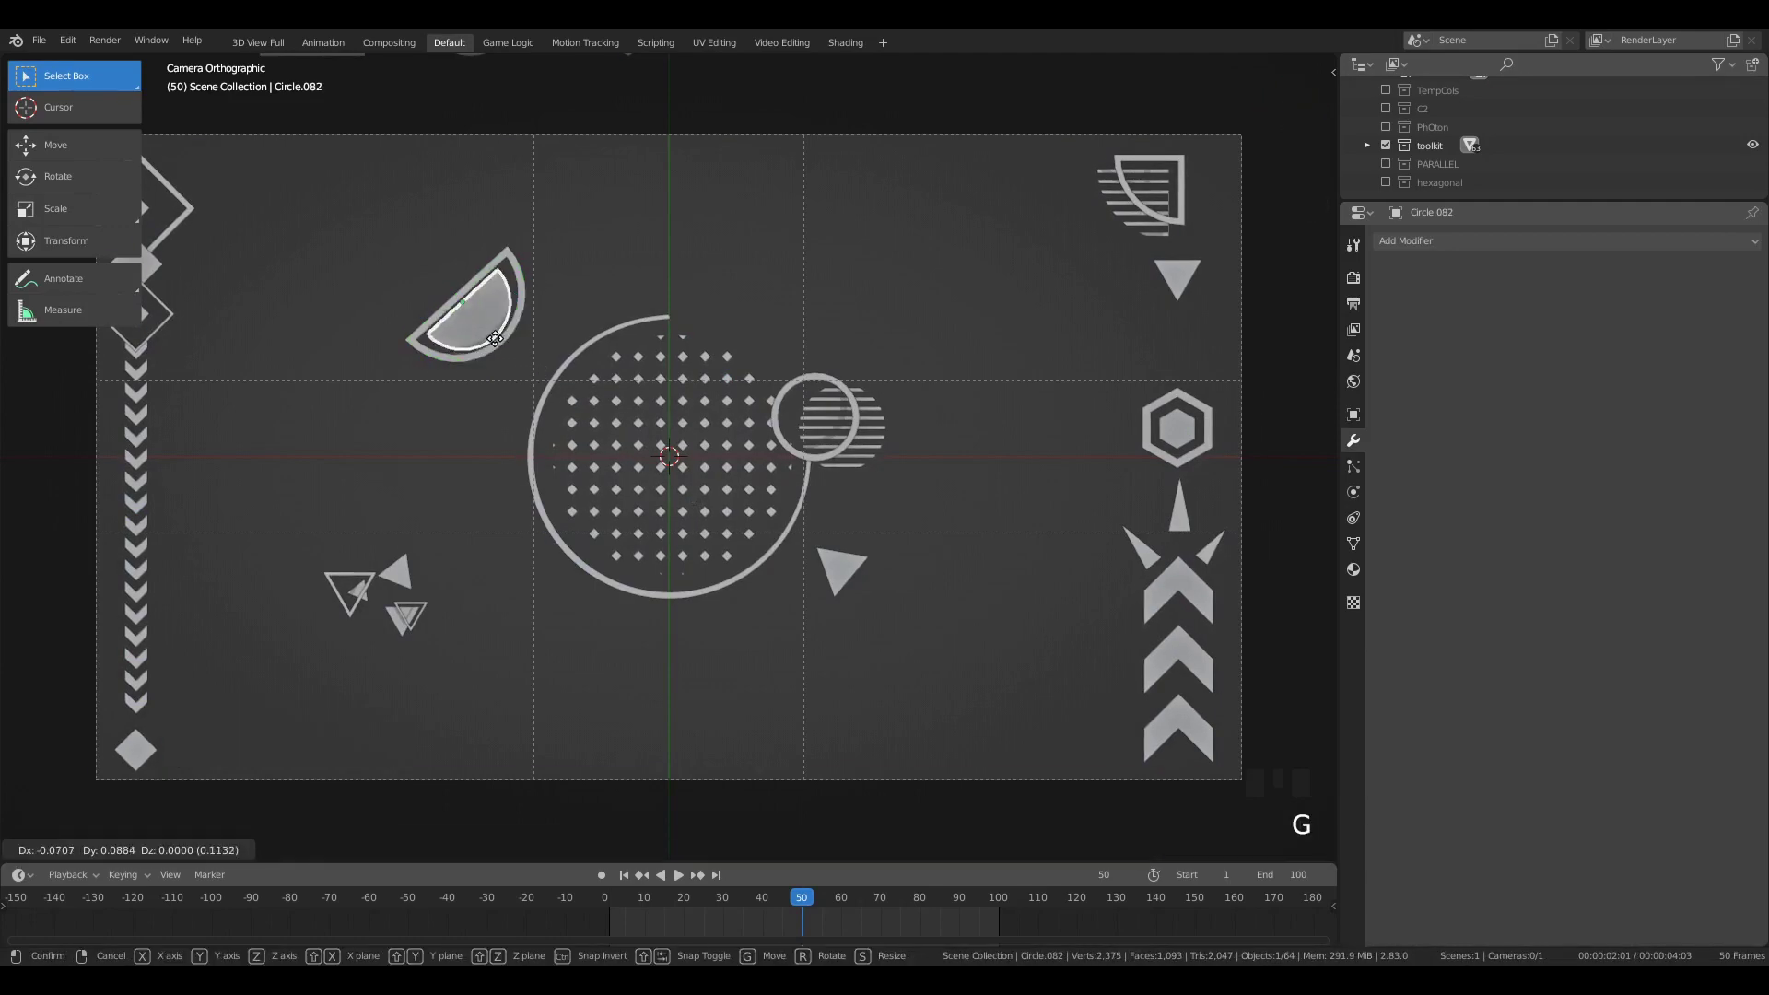
pyautogui.click(532, 362)
pyautogui.scroll(-6, 534, 294)
pyautogui.click(605, 274)
pyautogui.hotkey('shift', 'd')
pyautogui.click(931, 490)
# Step: Duplicate the dot grid beside the camera frame and lay the enlarged solid half circle over it
pyautogui.click(1064, 364)
pyautogui.hotkey('shift', 'd')
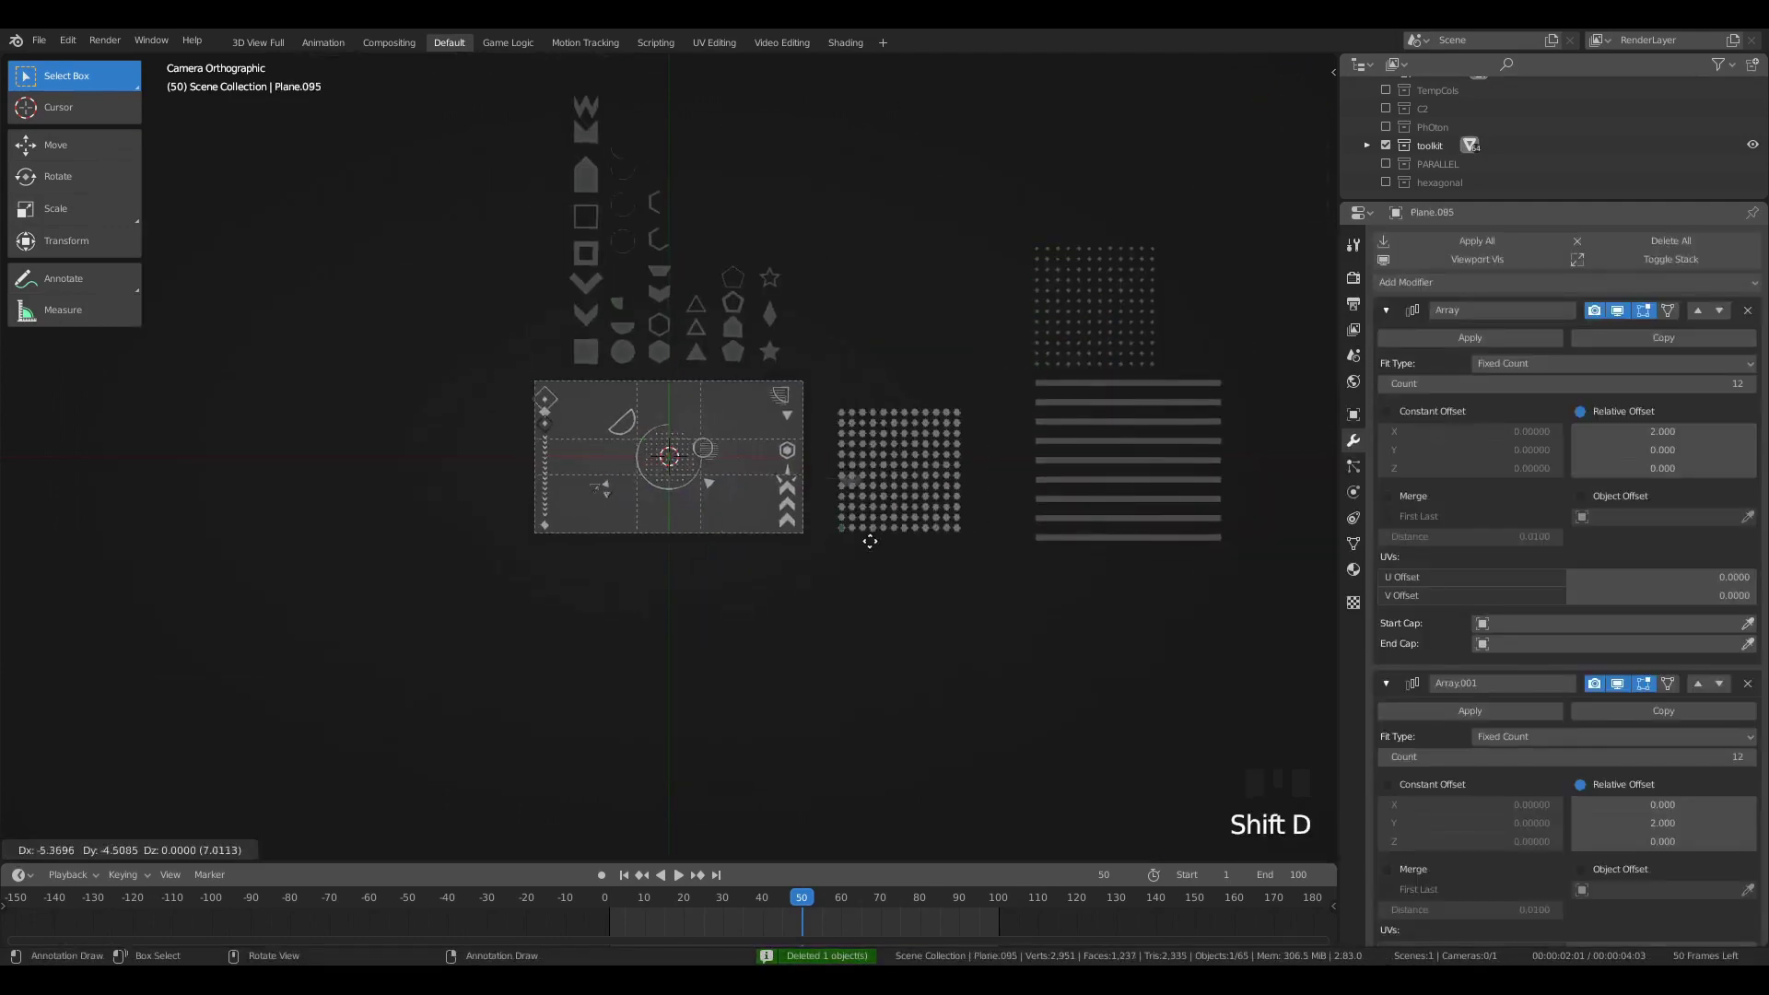
pyautogui.click(842, 532)
pyautogui.press('s')
pyautogui.click(943, 490)
pyautogui.scroll(5, 943, 492)
pyautogui.press('g')
pyautogui.click(995, 527)
# Step: Extrude the half circle into a solid and Boolean-intersect it with the dot grid copy
pyautogui.press('Tab')
pyautogui.moveTo(1041, 552); pyautogui.dragTo(1007, 466, button='middle')
pyautogui.press('e')
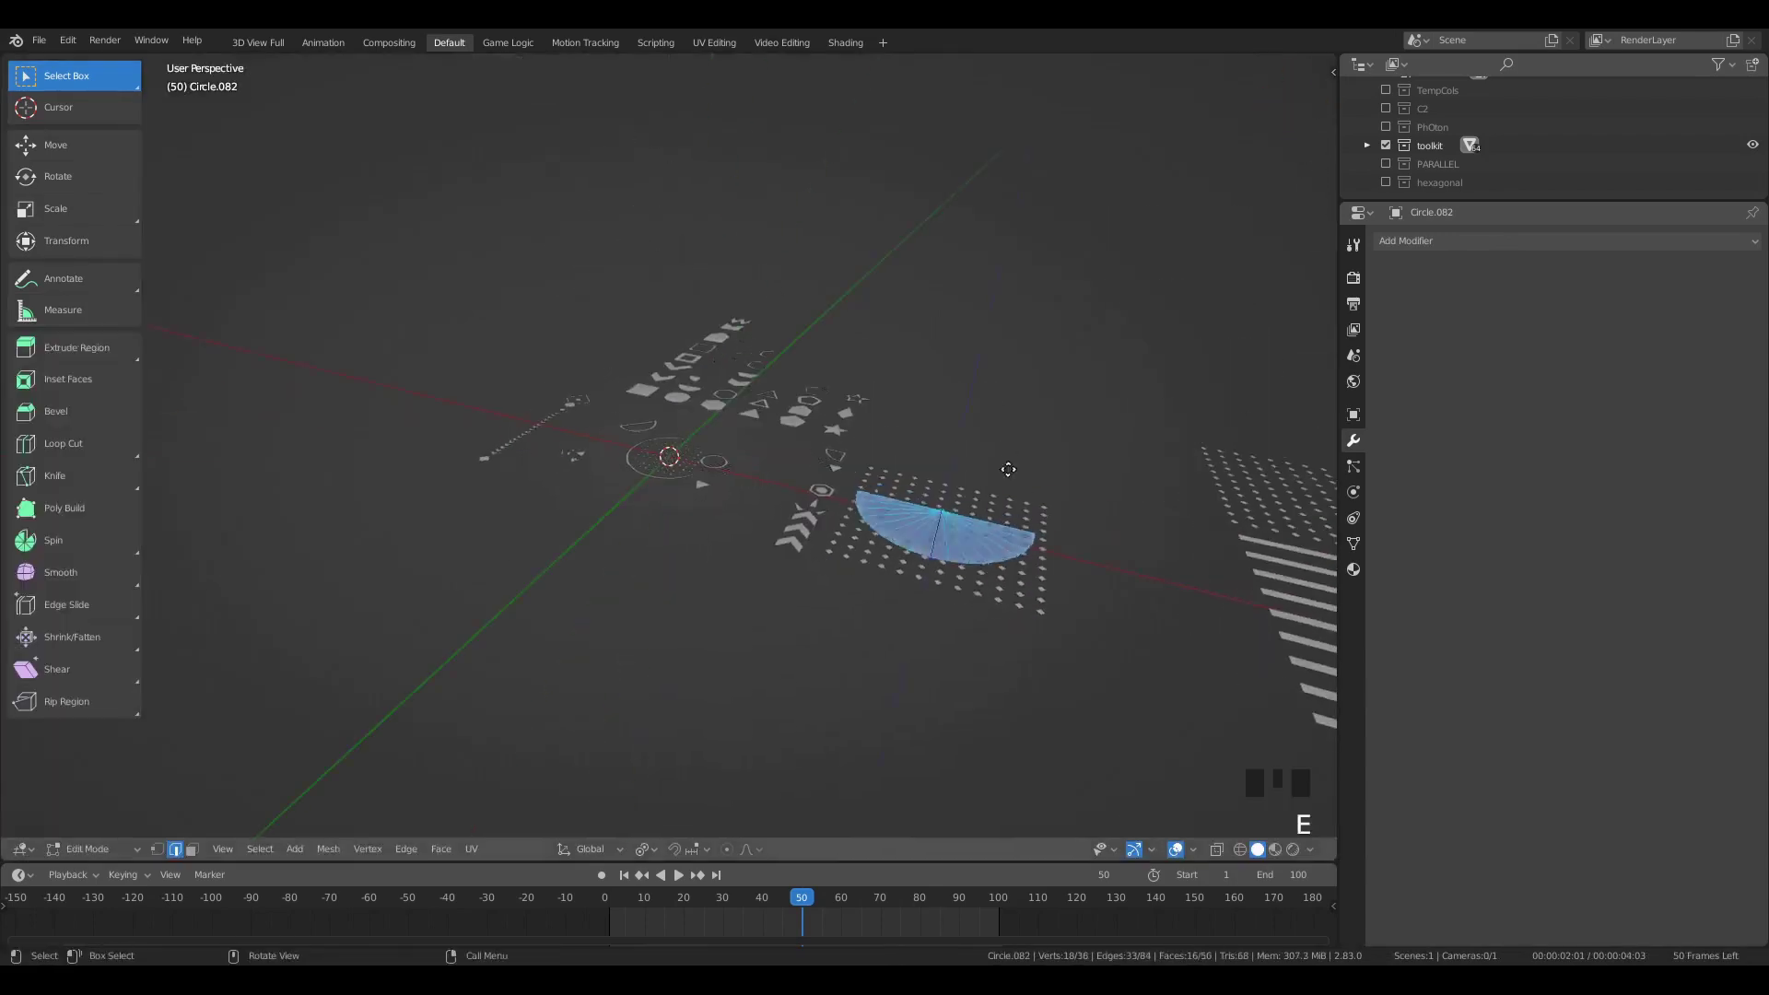
pyautogui.click(1004, 442)
pyautogui.keyDown('shift'); pyautogui.click(999, 599); pyautogui.keyUp('shift')
pyautogui.hotkey('ctrl', 'shift', 'b')
pyautogui.click(1002, 591)
# Step: Set the dotted half circle's origin to its center of mass (surface)
pyautogui.moveTo(976, 534); pyautogui.dragTo(997, 588, button='middle')
pyautogui.rightClick(996, 588)
pyautogui.moveTo(1001, 591)
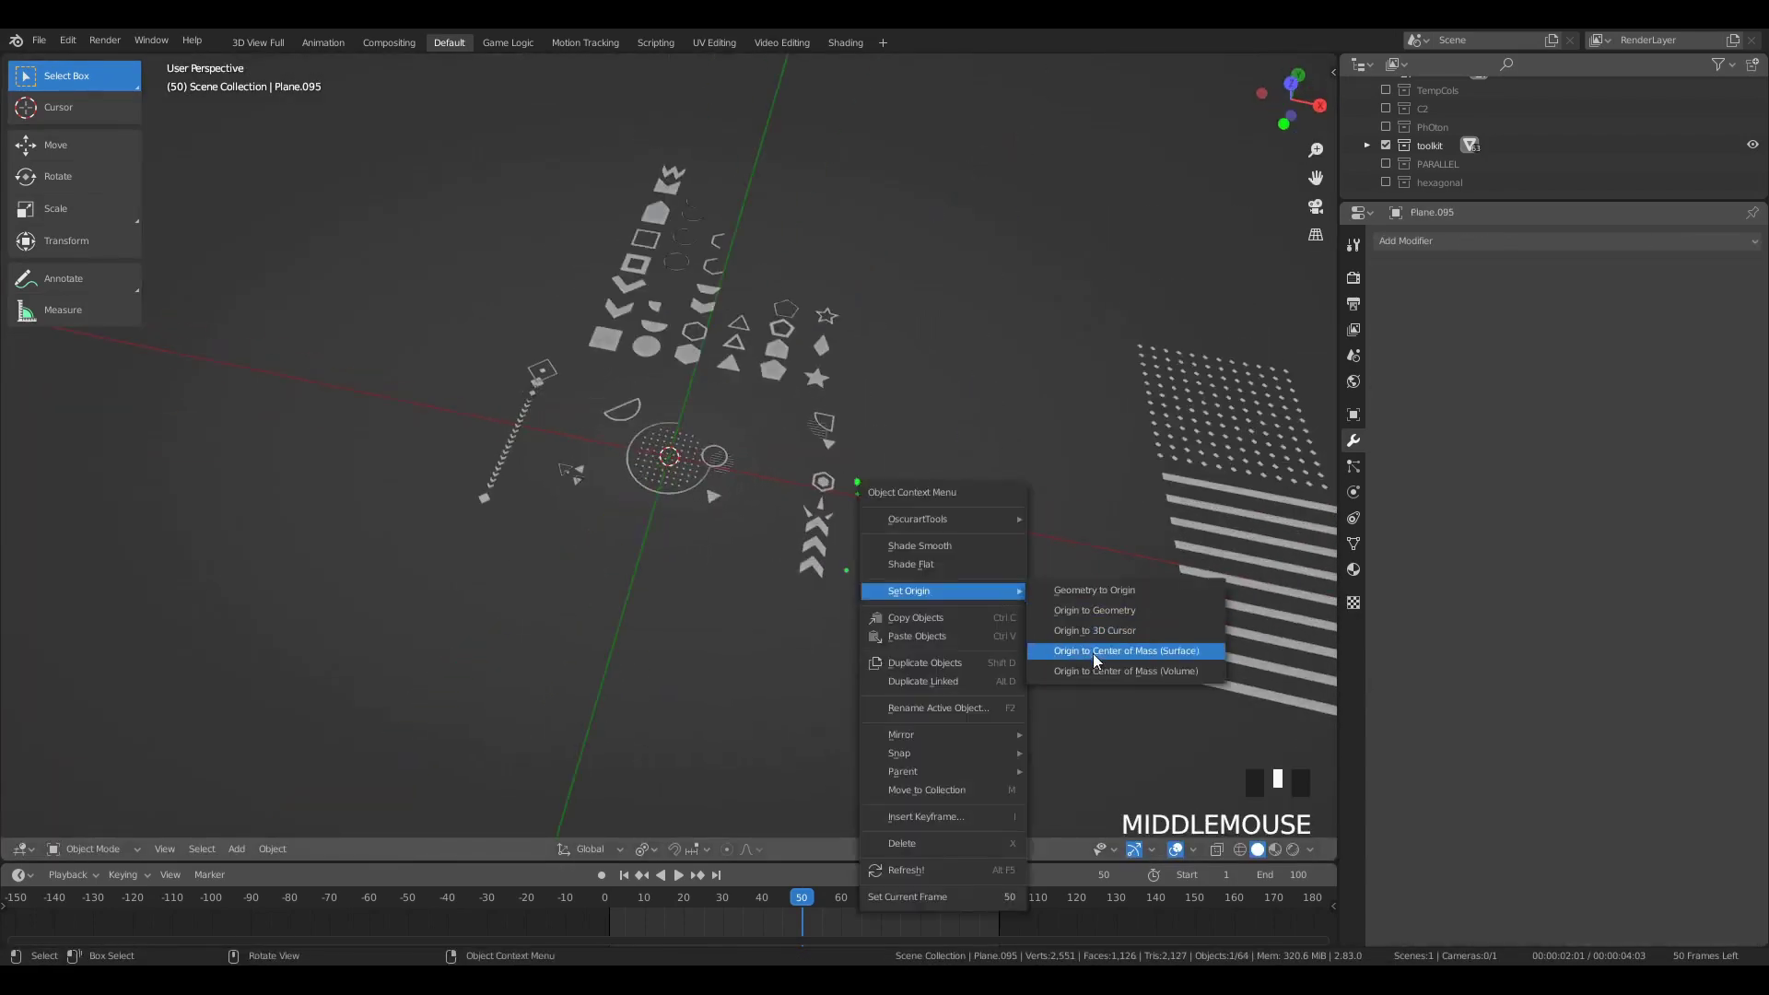
pyautogui.click(1092, 654)
# Step: Shrink the dotted half circle and move it over the tilted half-circle outline in the camera frame
pyautogui.press('KP_7')
pyautogui.press('s')
pyautogui.click(1026, 529)
pyautogui.press('g')
pyautogui.click(737, 484)
pyautogui.press('KP_0')
pyautogui.scroll(5, 426, 267)
pyautogui.press('g')
pyautogui.click(529, 344)
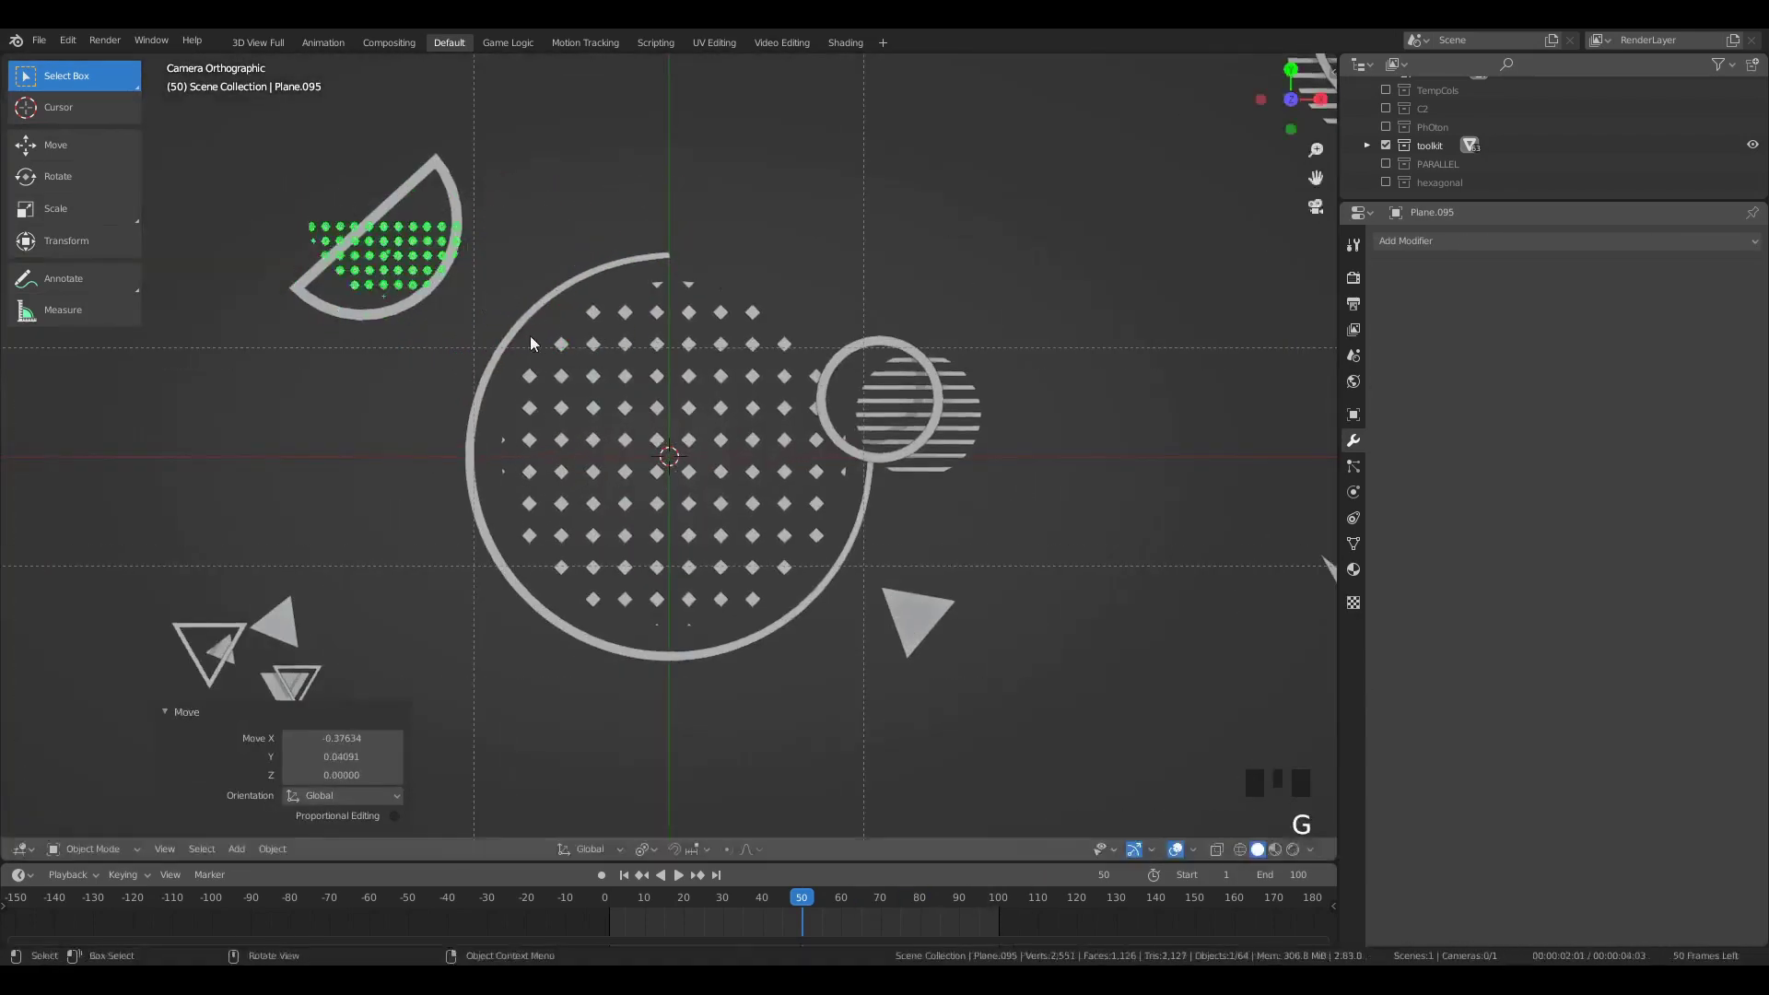
# Step: Tilt the dotted half circle to match the outline's angle and offset it slightly from the outline
pyautogui.click(543, 212)
pyautogui.press('g')
pyautogui.click(544, 210)
pyautogui.press('a')
pyautogui.press('a')
pyautogui.press('a')
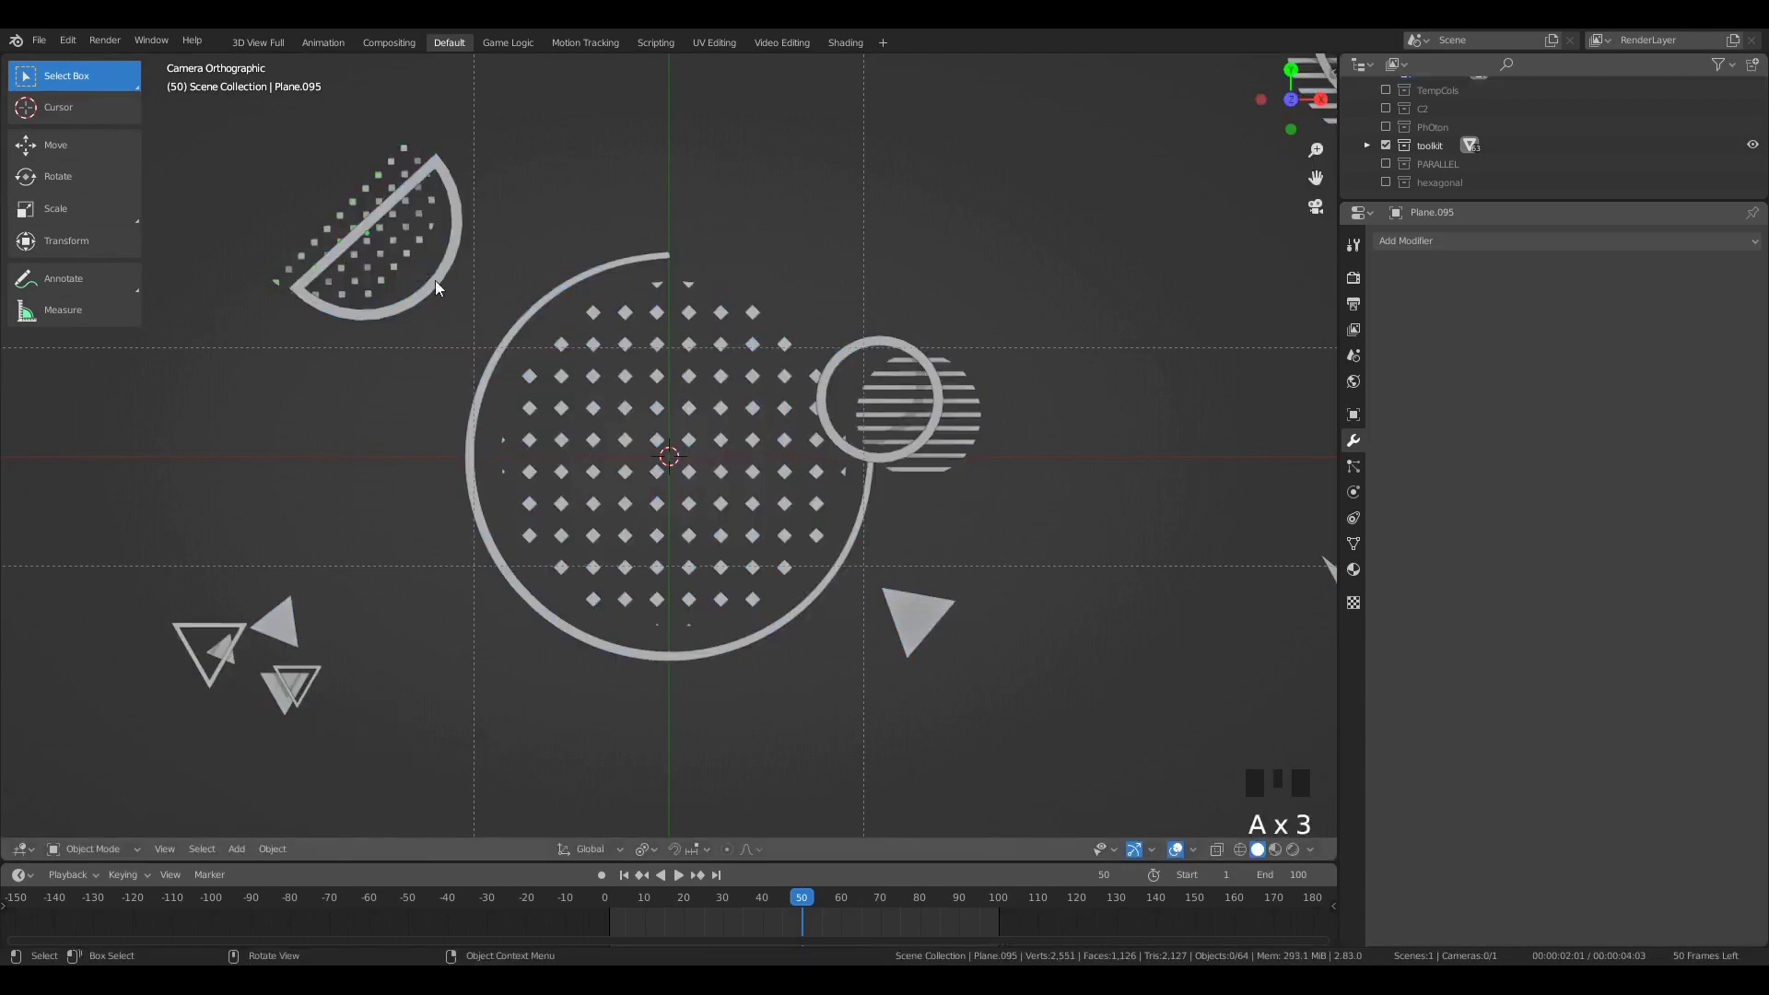
pyautogui.scroll(-3, 517, 295)
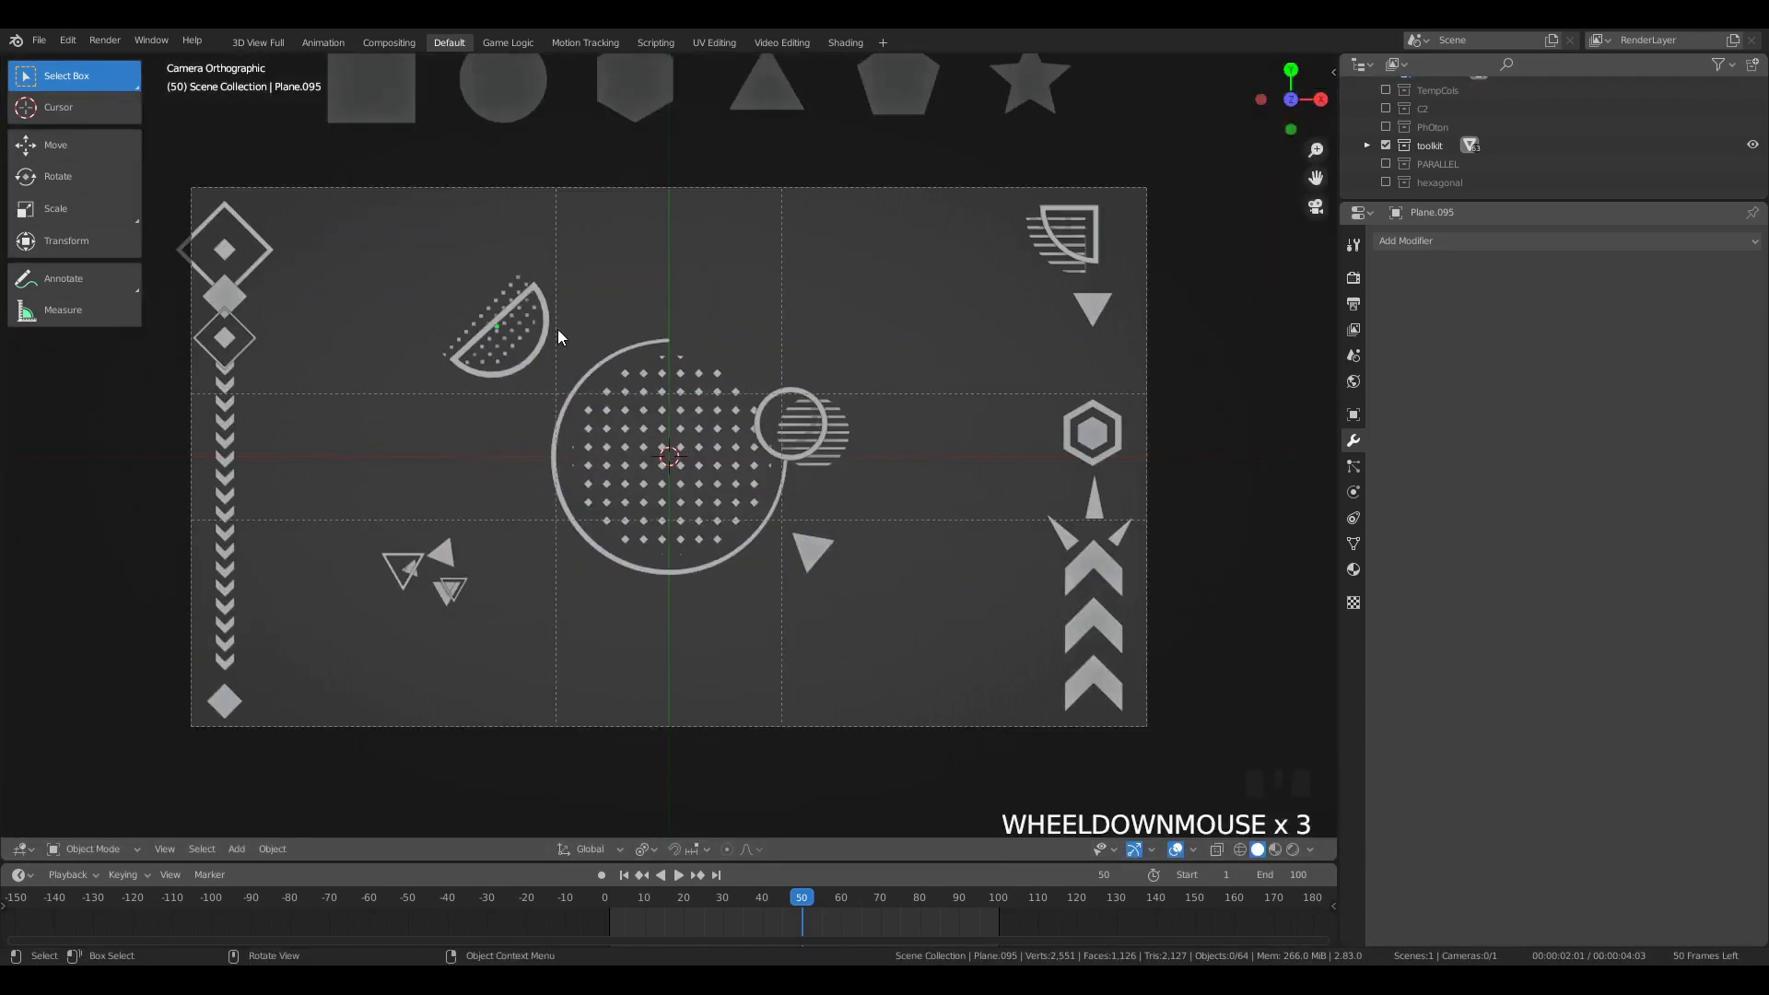
pyautogui.scroll(-1, 558, 336)
# Step: Add a plane and divide it into a three-by-three grid with two loop cuts in each direction
pyautogui.hotkey('shift', 'a')
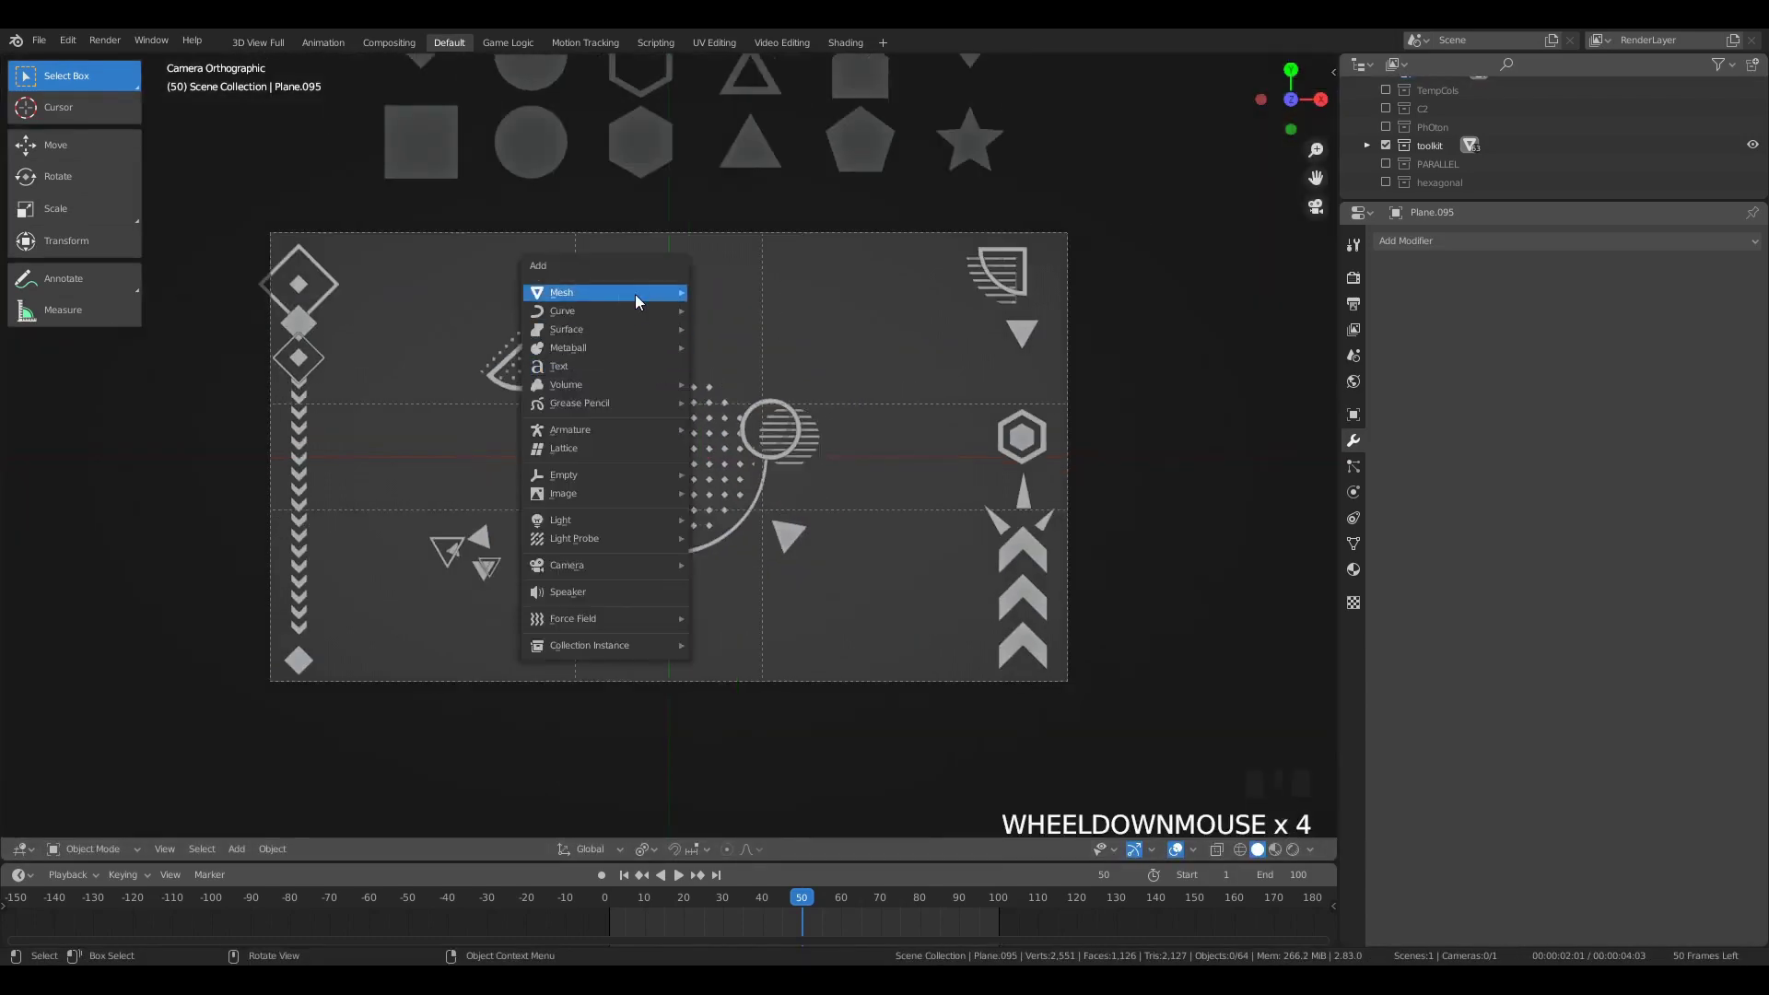
pyautogui.scroll(-3, 691, 269)
pyautogui.hotkey('shift', 'a')
pyautogui.moveTo(657, 193)
pyautogui.click(765, 191)
pyautogui.scroll(5, 709, 337)
pyautogui.press('Tab')
pyautogui.hotkey('ctrl', 'r')
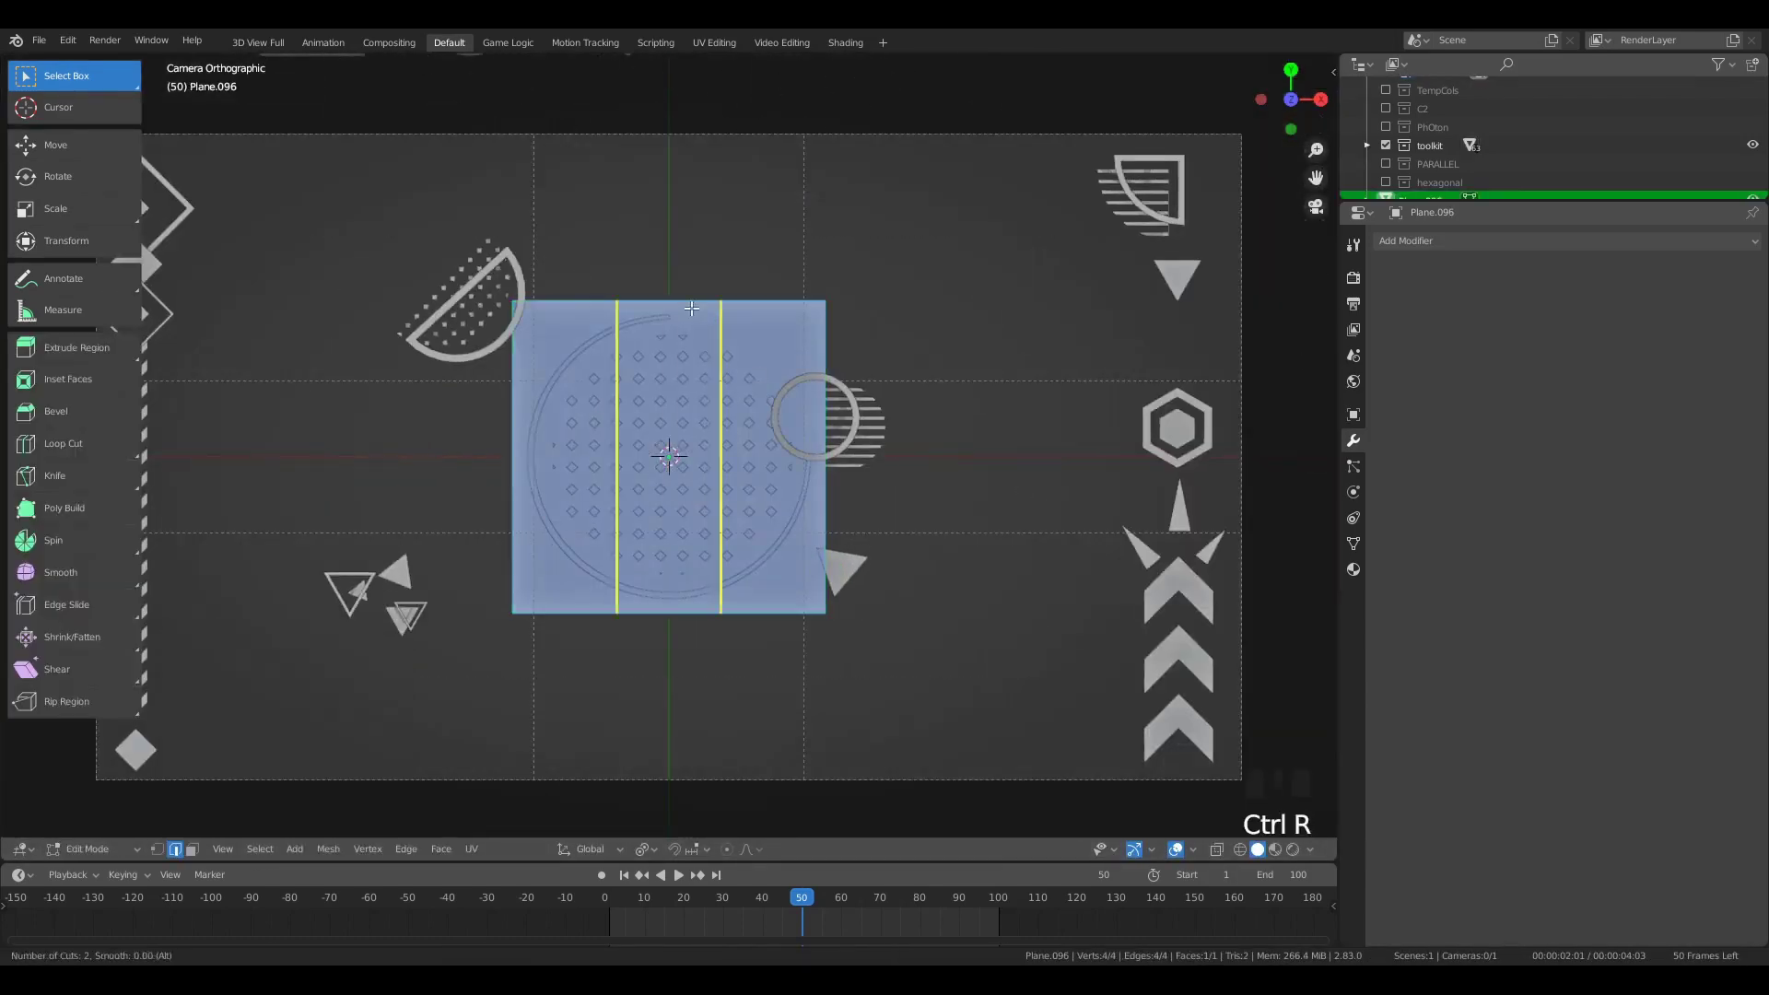
pyautogui.click(668, 589)
pyautogui.rightClick(409, 488)
# Step: Delete the plane's four corner faces to leave a plus-shaped cross
pyautogui.click(565, 353)
pyautogui.keyDown('shift'); pyautogui.click(772, 353); pyautogui.keyUp('shift')
pyautogui.keyDown('shift'); pyautogui.click(771, 560); pyautogui.keyUp('shift')
pyautogui.keyDown('shift'); pyautogui.click(581, 564); pyautogui.keyUp('shift')
pyautogui.press('x')
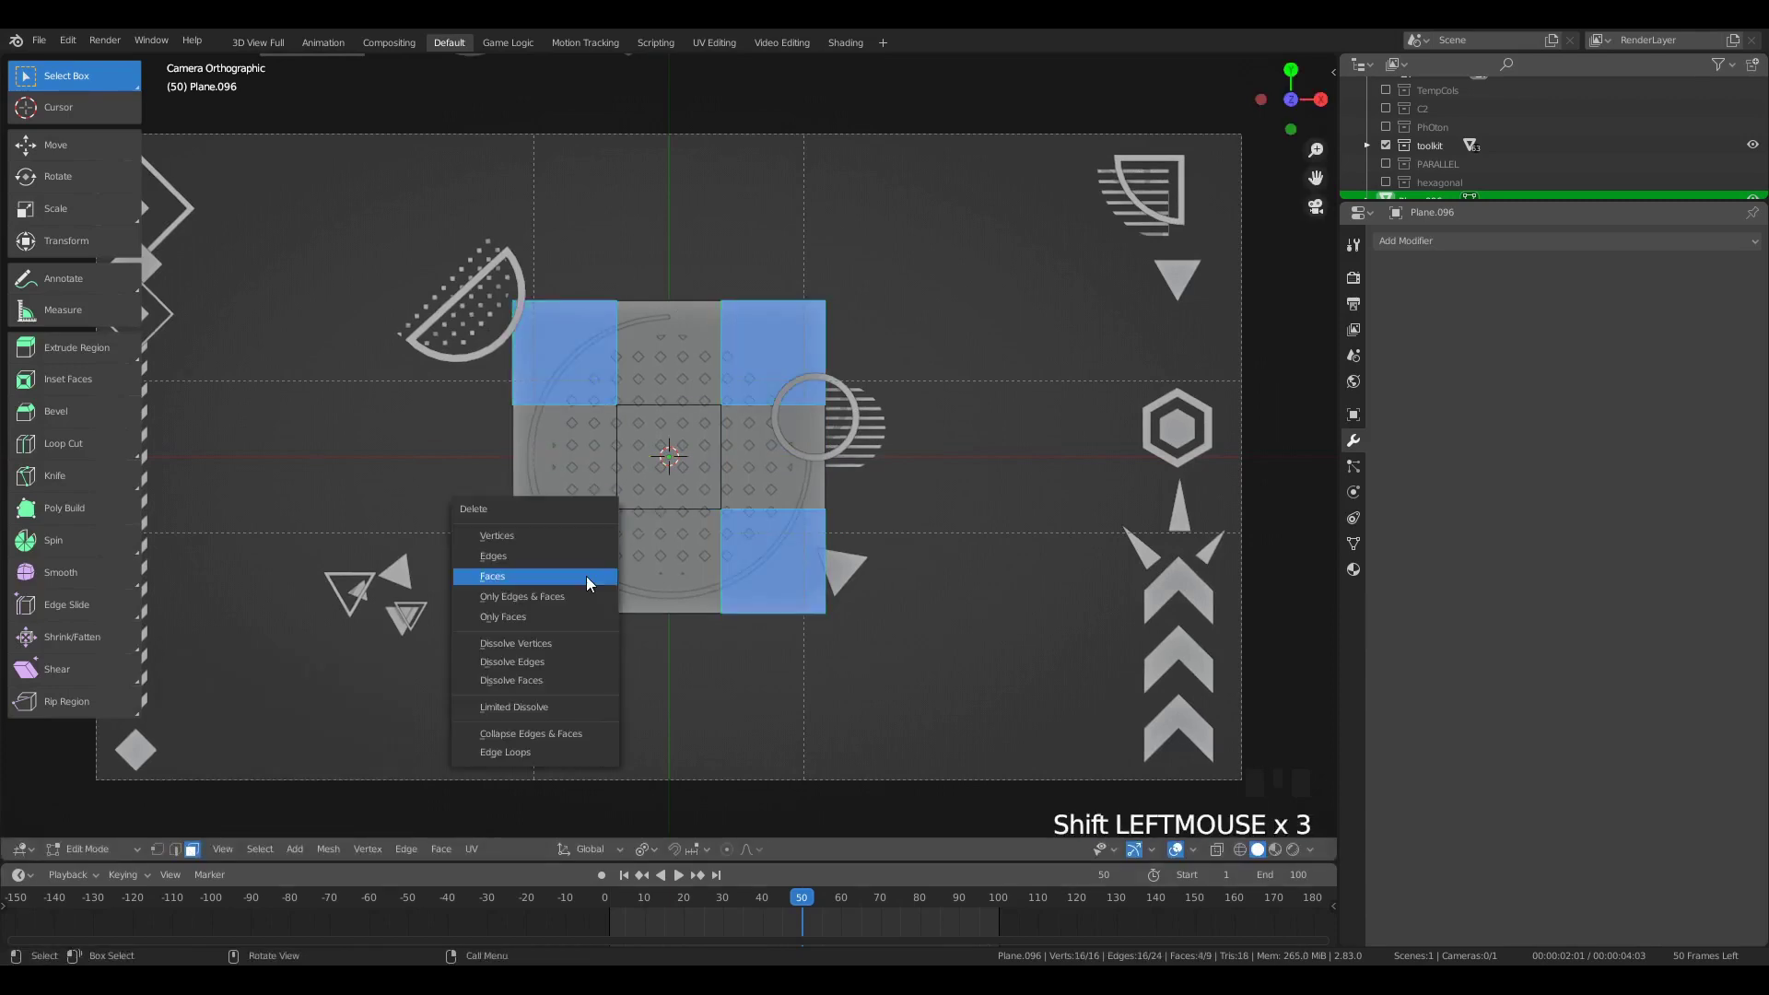
pyautogui.click(586, 577)
pyautogui.press('Tab')
# Step: Scale the cross to about 0.243, place it in the frame's upper-right area, and rotate it into an X
pyautogui.press('g')
pyautogui.press('s')
pyautogui.press('s')
pyautogui.click(975, 306)
pyautogui.press('r')
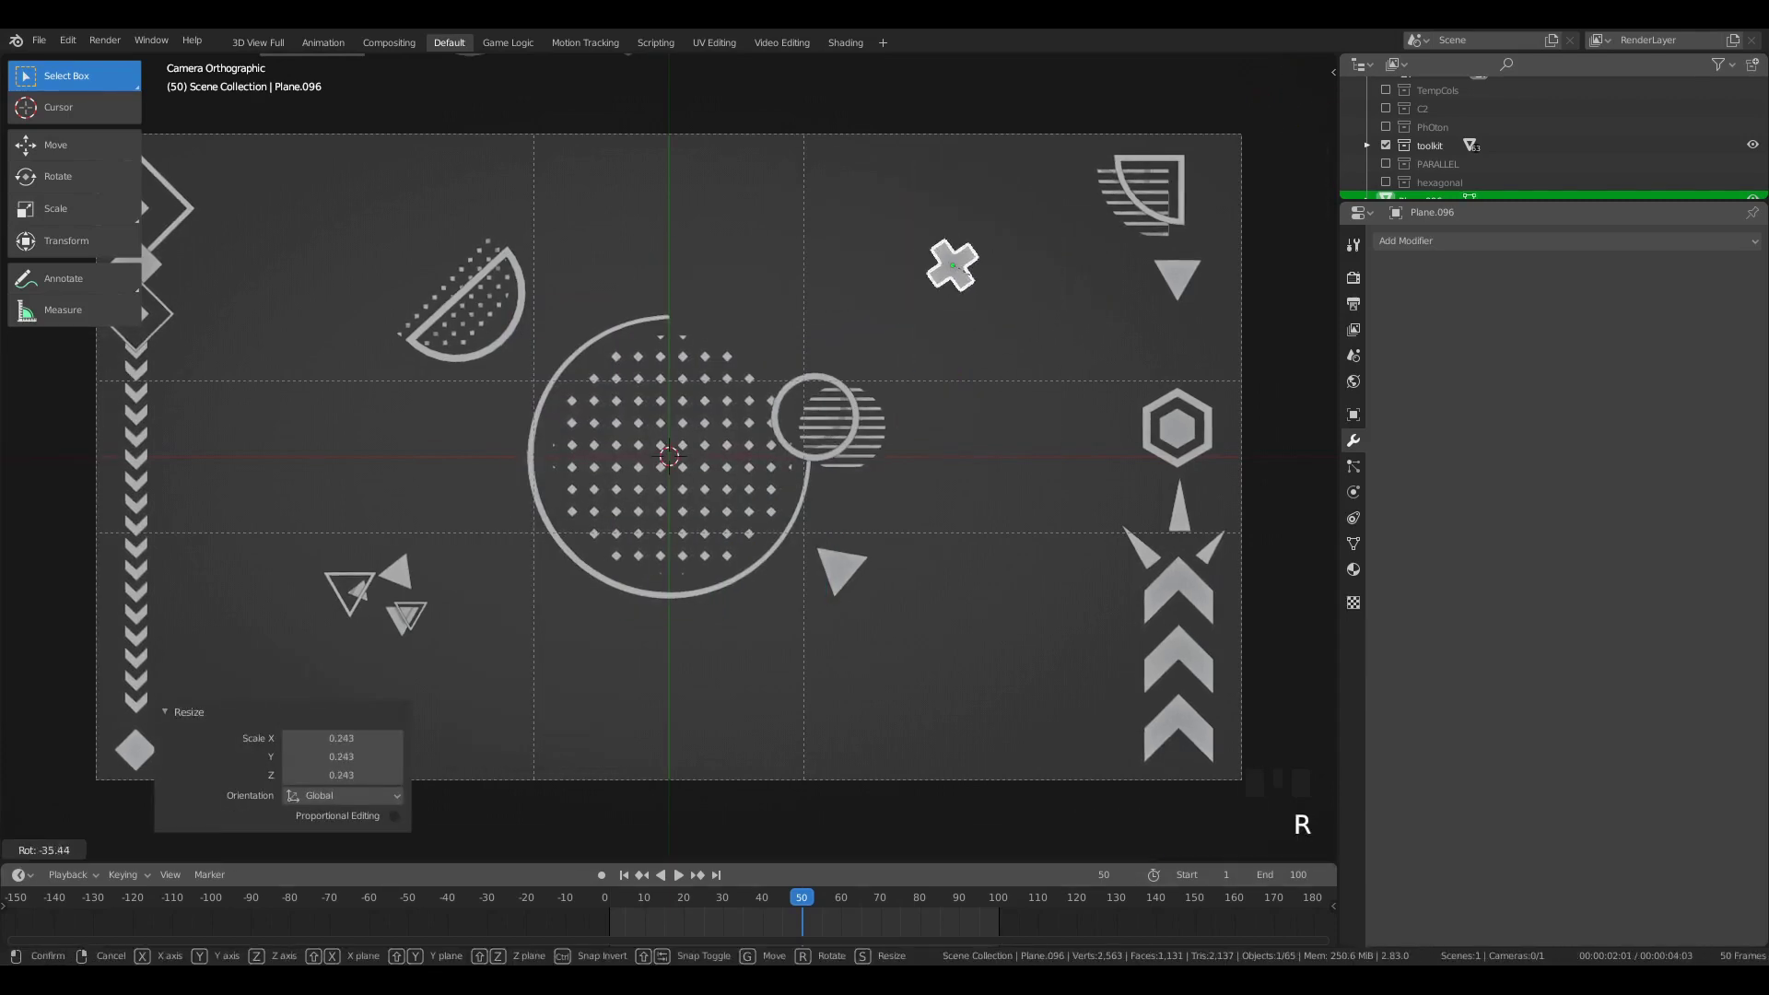
pyautogui.click(1009, 306)
# Step: Build a cluster of three X shapes from copies of the small cross, enlarging the upper one about 1.9 times
pyautogui.press('s')
pyautogui.click(1079, 313)
pyautogui.press('g')
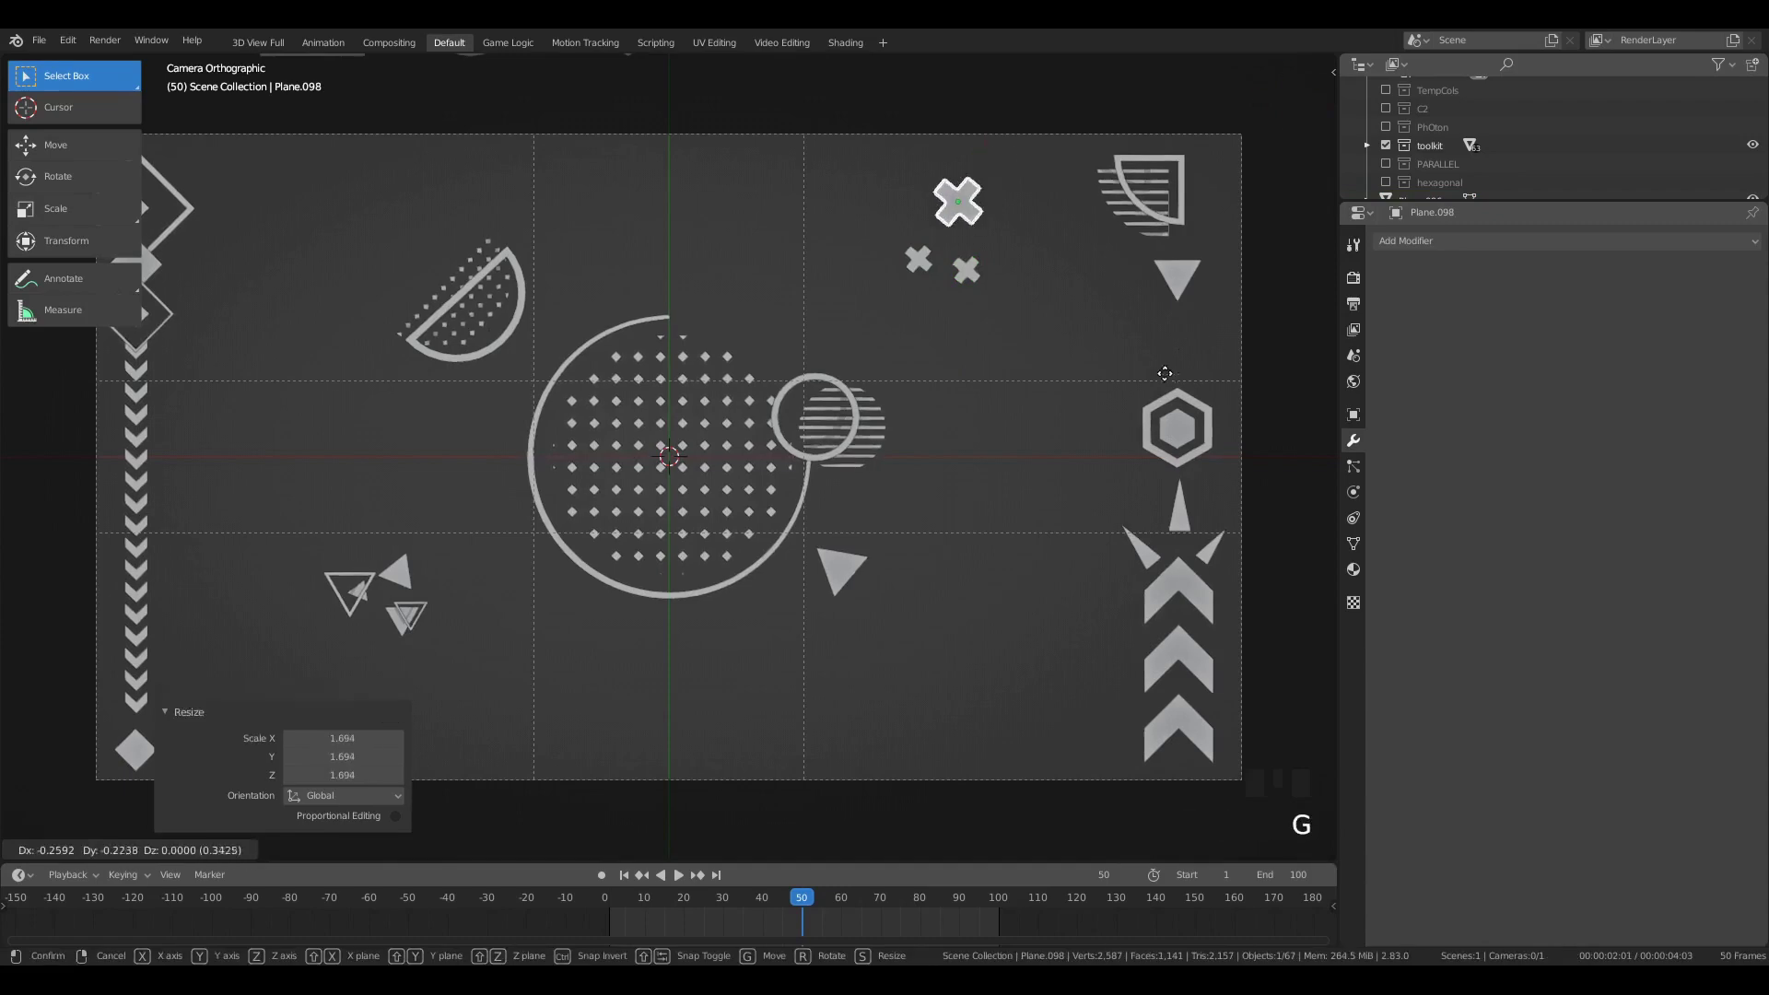
pyautogui.click(1165, 375)
# Step: Move one small X to the frame's lower-right area and place an enlarged copy beside the small triangle cluster
pyautogui.click(967, 270)
pyautogui.press('g')
pyautogui.click(973, 667)
pyautogui.hotkey('shift', 'd')
pyautogui.click(433, 605)
pyautogui.press('g')
pyautogui.click(479, 583)
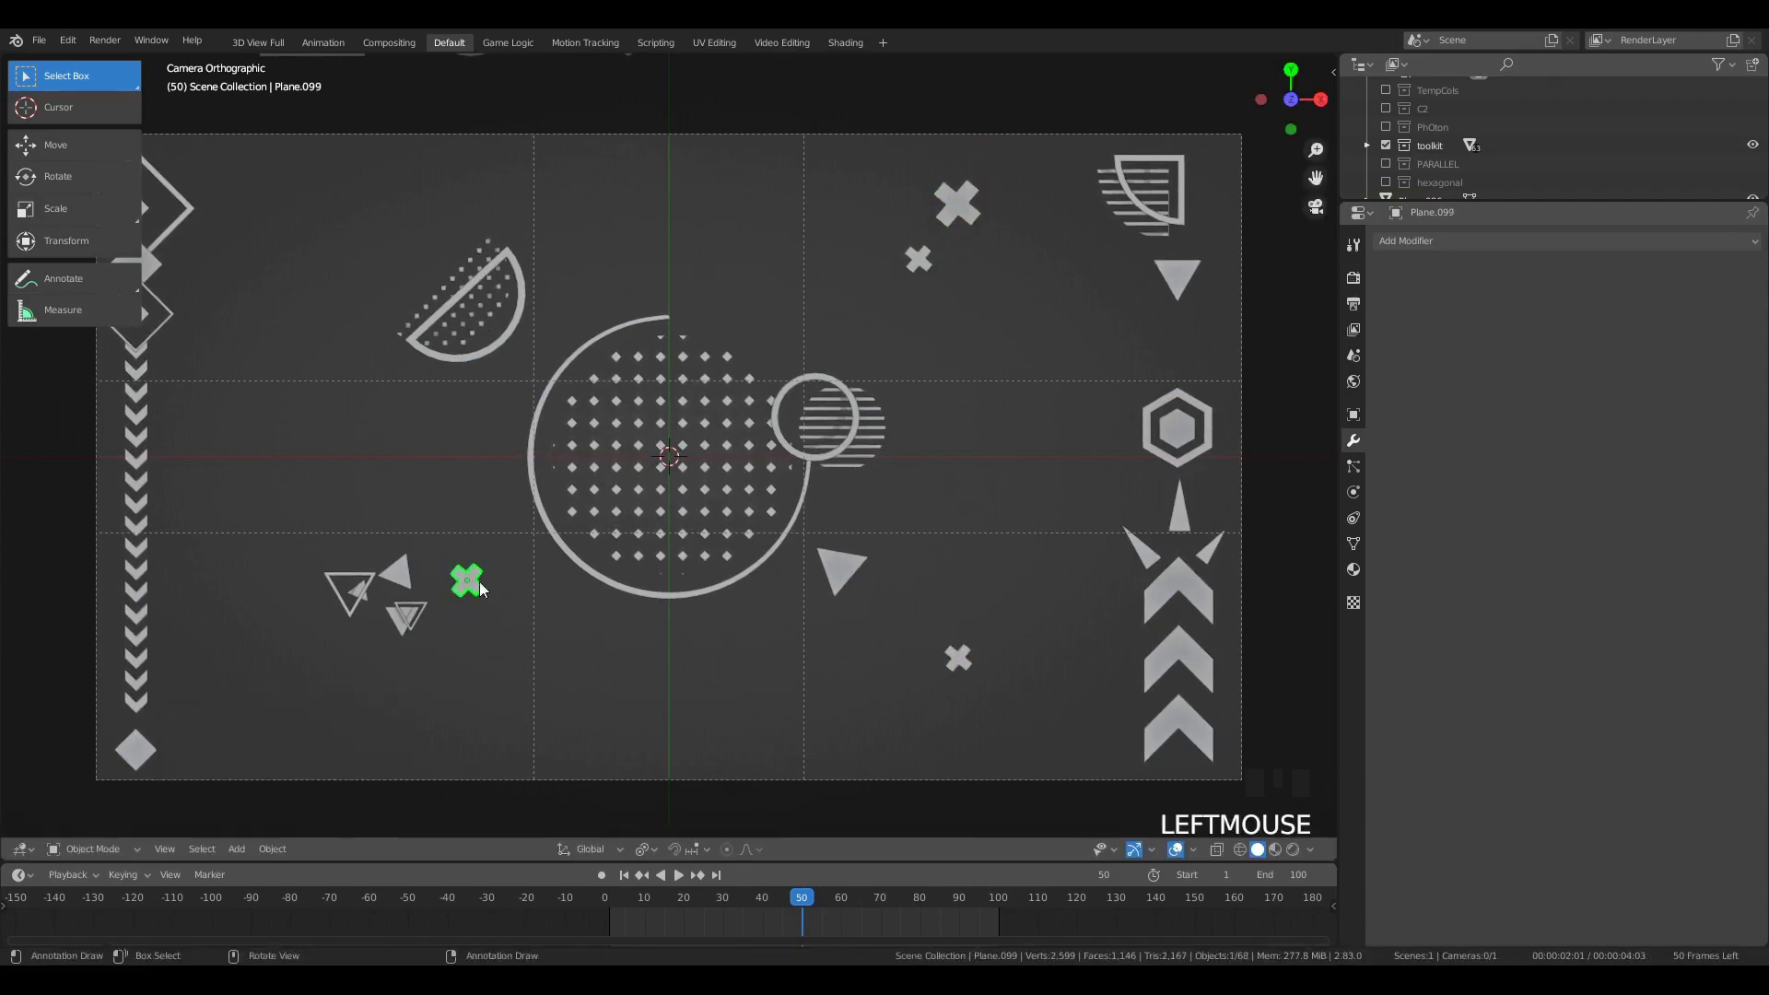
# Step: Duplicate the striped circle to the frame's upper-left area, enlarge it, and rotate its stripes to a diagonal
pyautogui.hotkey('shift', 'd')
pyautogui.click(359, 229)
pyautogui.press('s')
pyautogui.click(460, 310)
pyautogui.press('g')
pyautogui.click(499, 261)
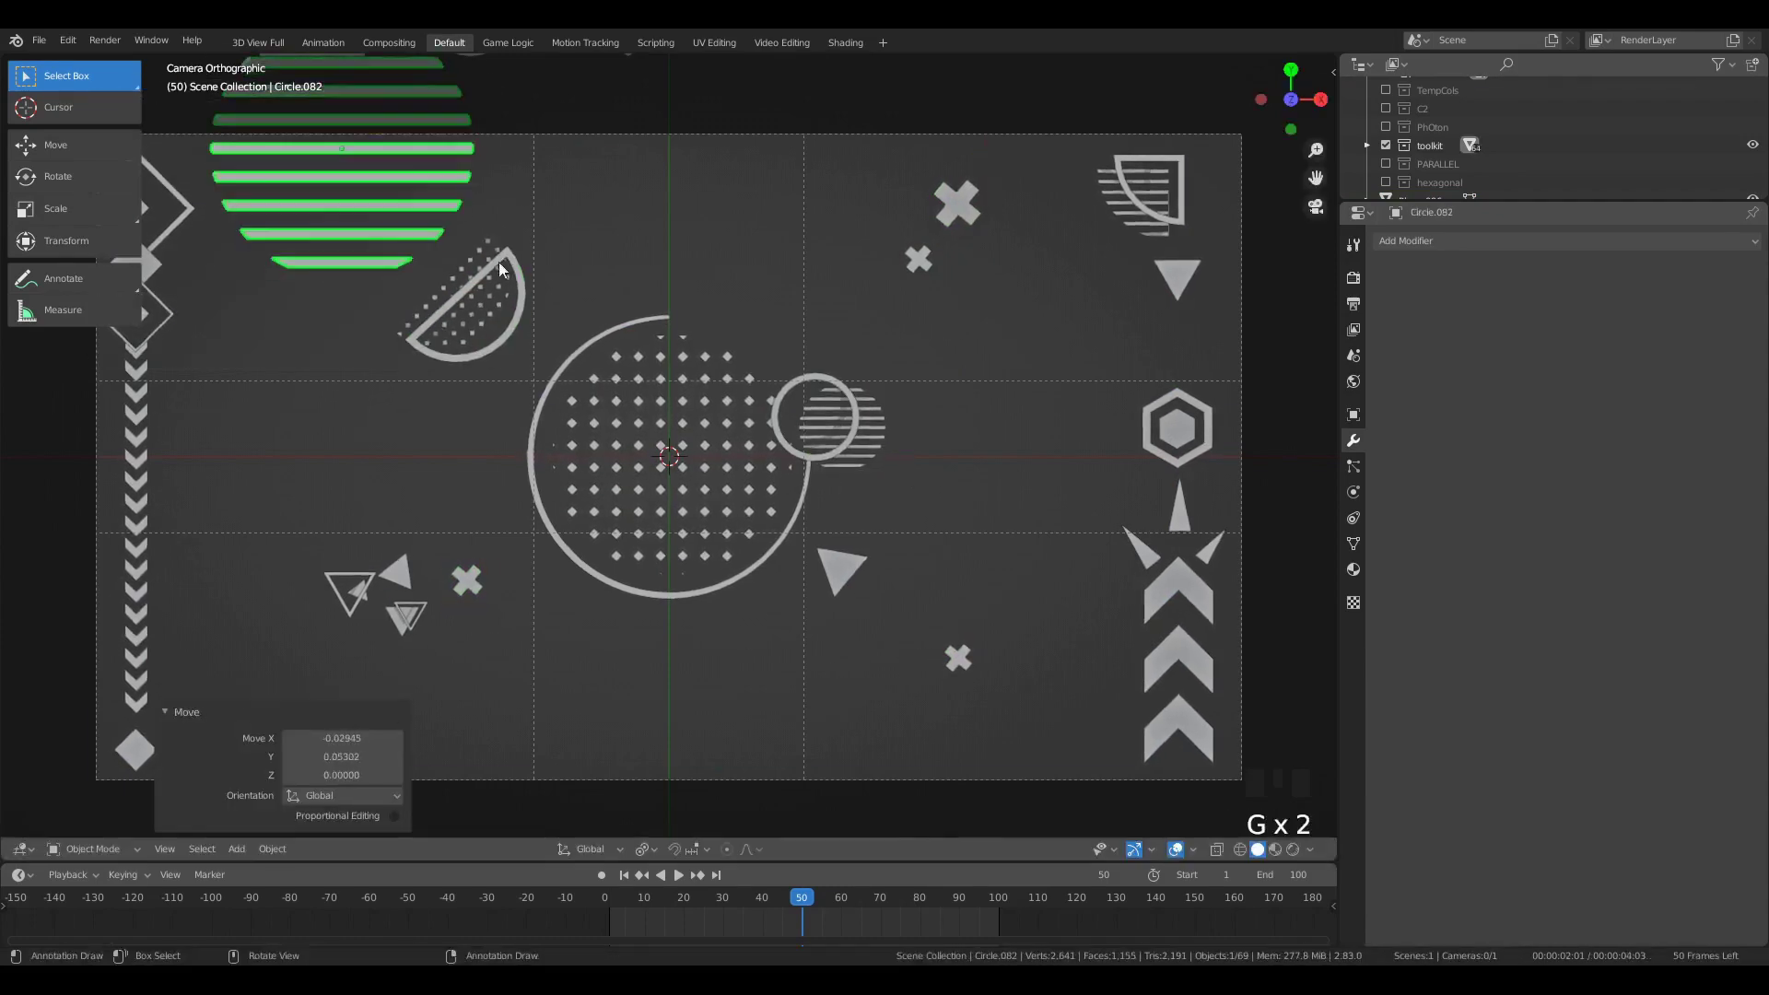
pyautogui.press('r')
pyautogui.click(612, 274)
pyautogui.press('a')
pyautogui.press('a')
pyautogui.press('a')
pyautogui.scroll(3, 544, 411)
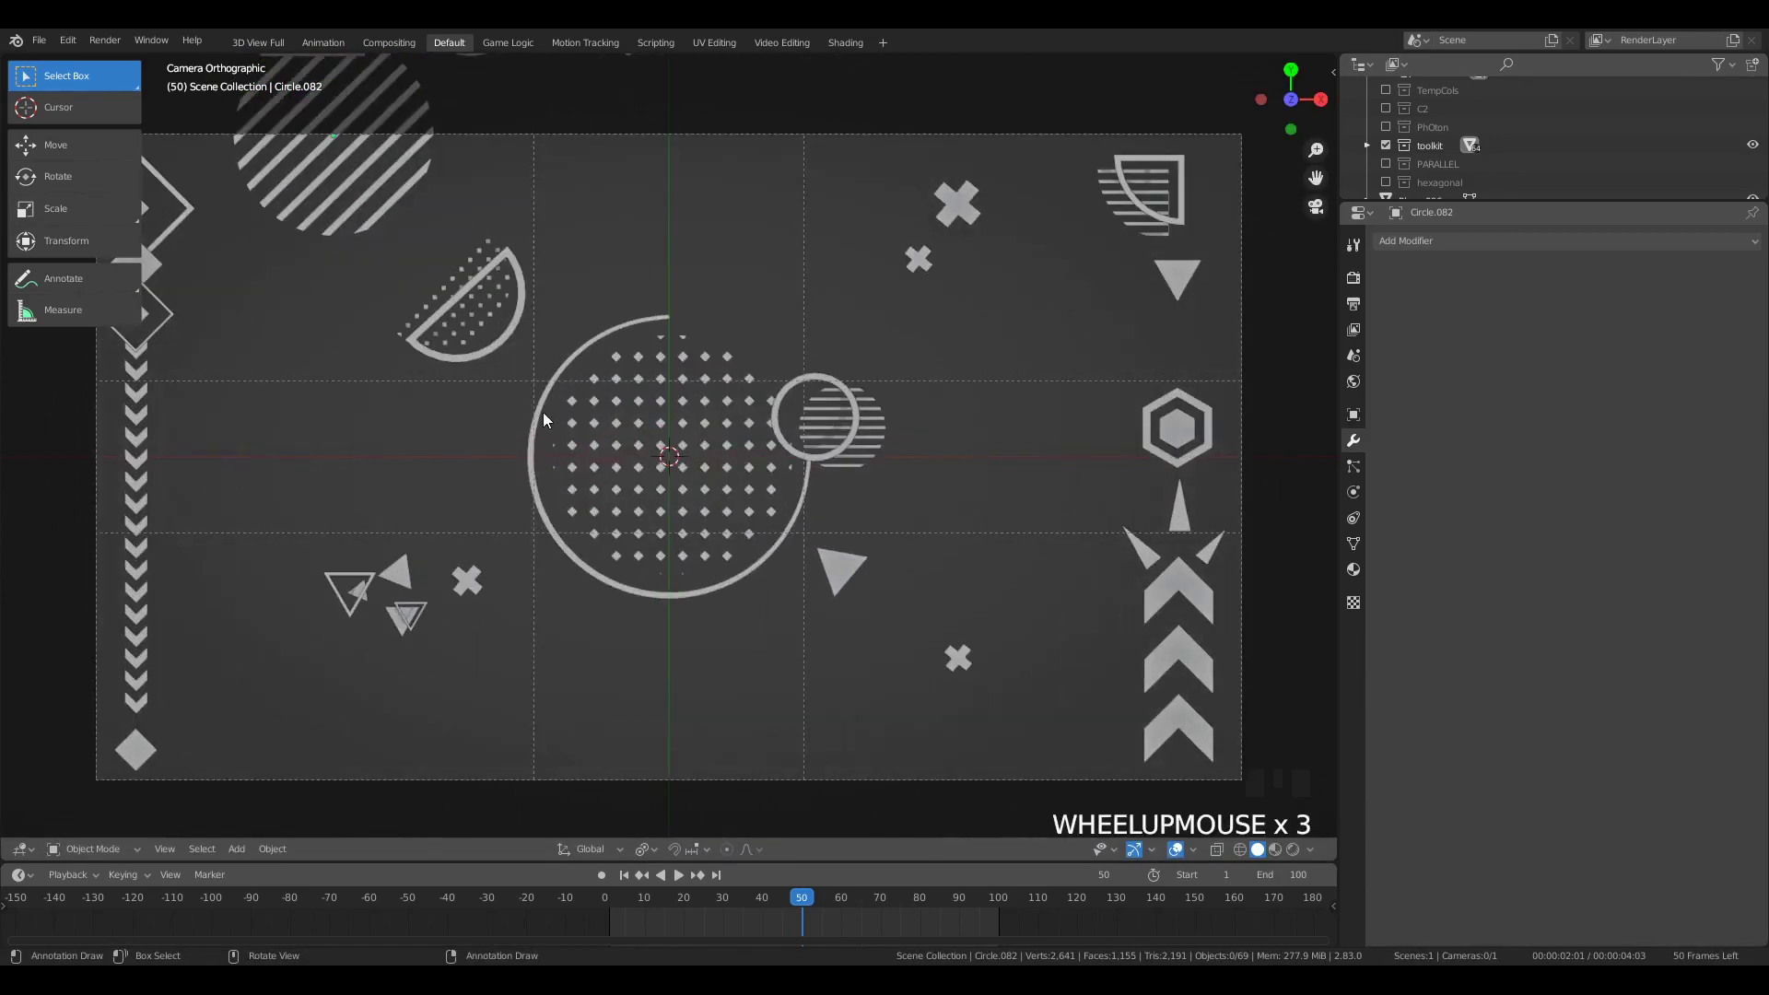
# Step: Duplicate the small ring onto the diagonal striped circle and enlarge it to surround the stripes
pyautogui.click(820, 442)
pyautogui.click(831, 443)
pyautogui.hotkey('shift', 'd')
pyautogui.click(375, 268)
pyautogui.press('s')
pyautogui.click(394, 283)
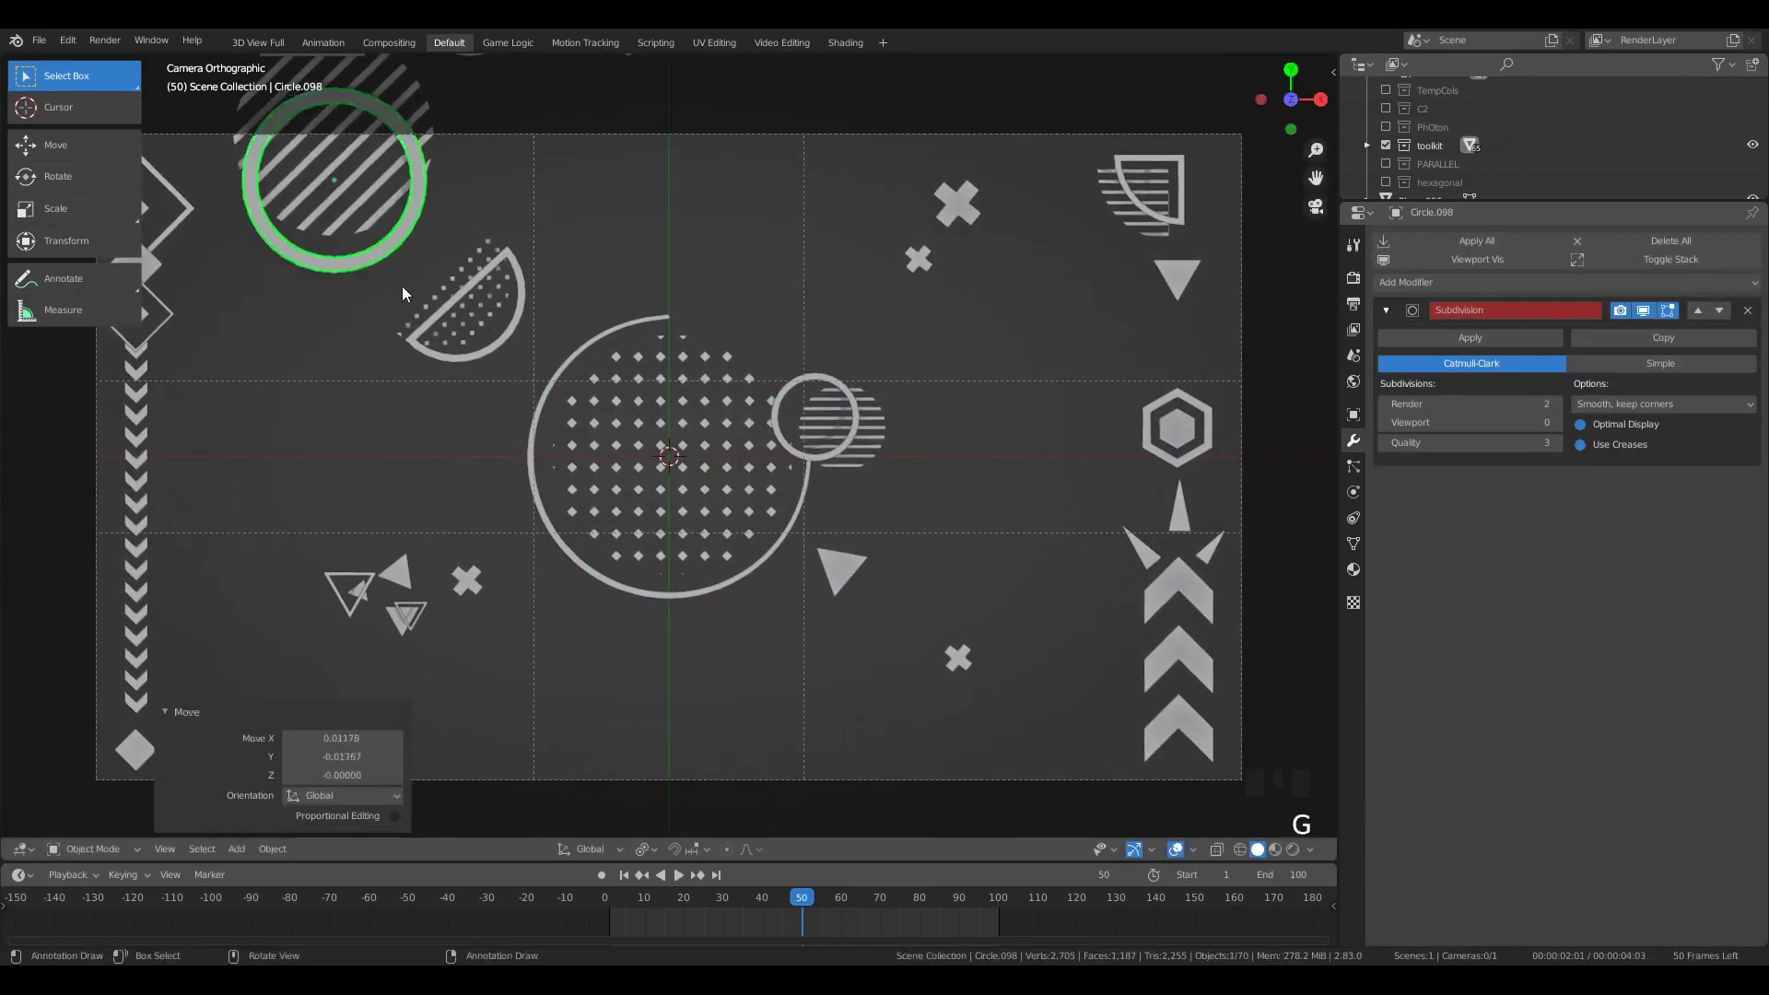
# Step: Scale an edge loop of the enlarged ring to reduce it to a thin outline
pyautogui.scroll(2, 389, 296)
pyautogui.press('Tab')
pyautogui.click(404, 290)
pyautogui.click(393, 428)
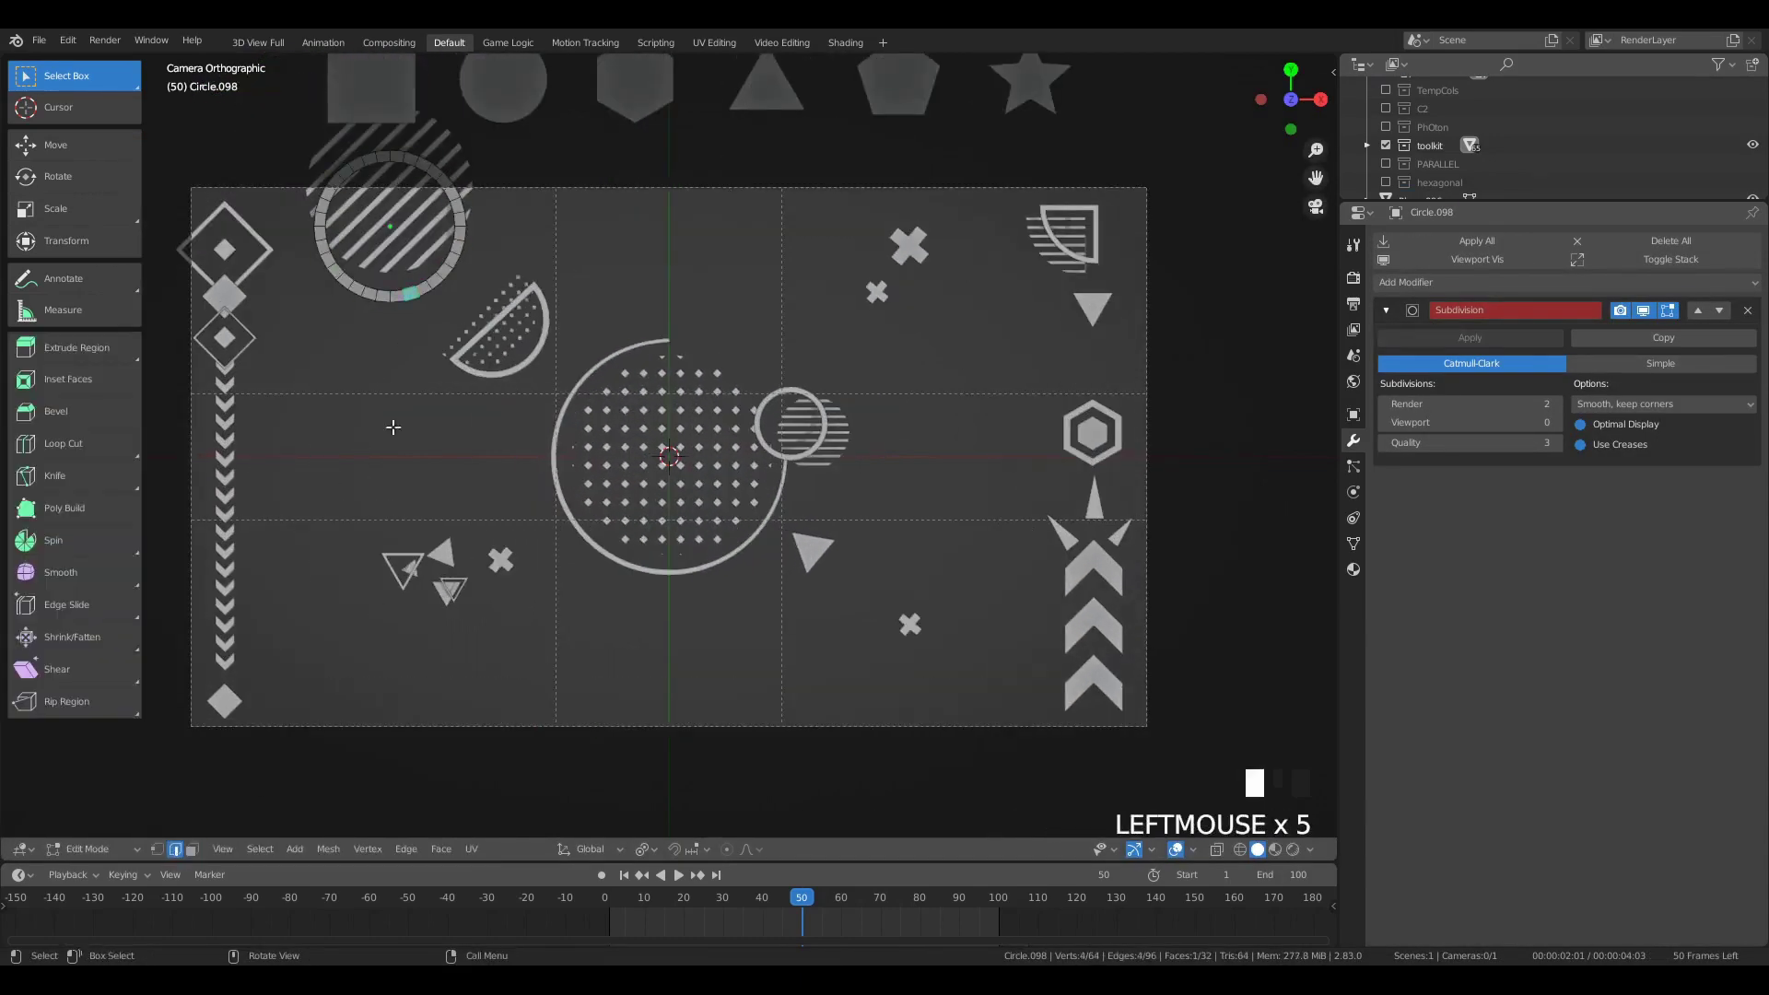
pyautogui.press('s')
pyautogui.click(408, 303)
pyautogui.press('Tab')
pyautogui.press('a')
pyautogui.press('a')
pyautogui.press('a')
# Step: Duplicate the solid triangle below the large dotted circle, point it straight down, center it, and enlarge it
pyautogui.click(820, 548)
pyautogui.hotkey('shift', 'd')
pyautogui.click(680, 627)
pyautogui.press('r')
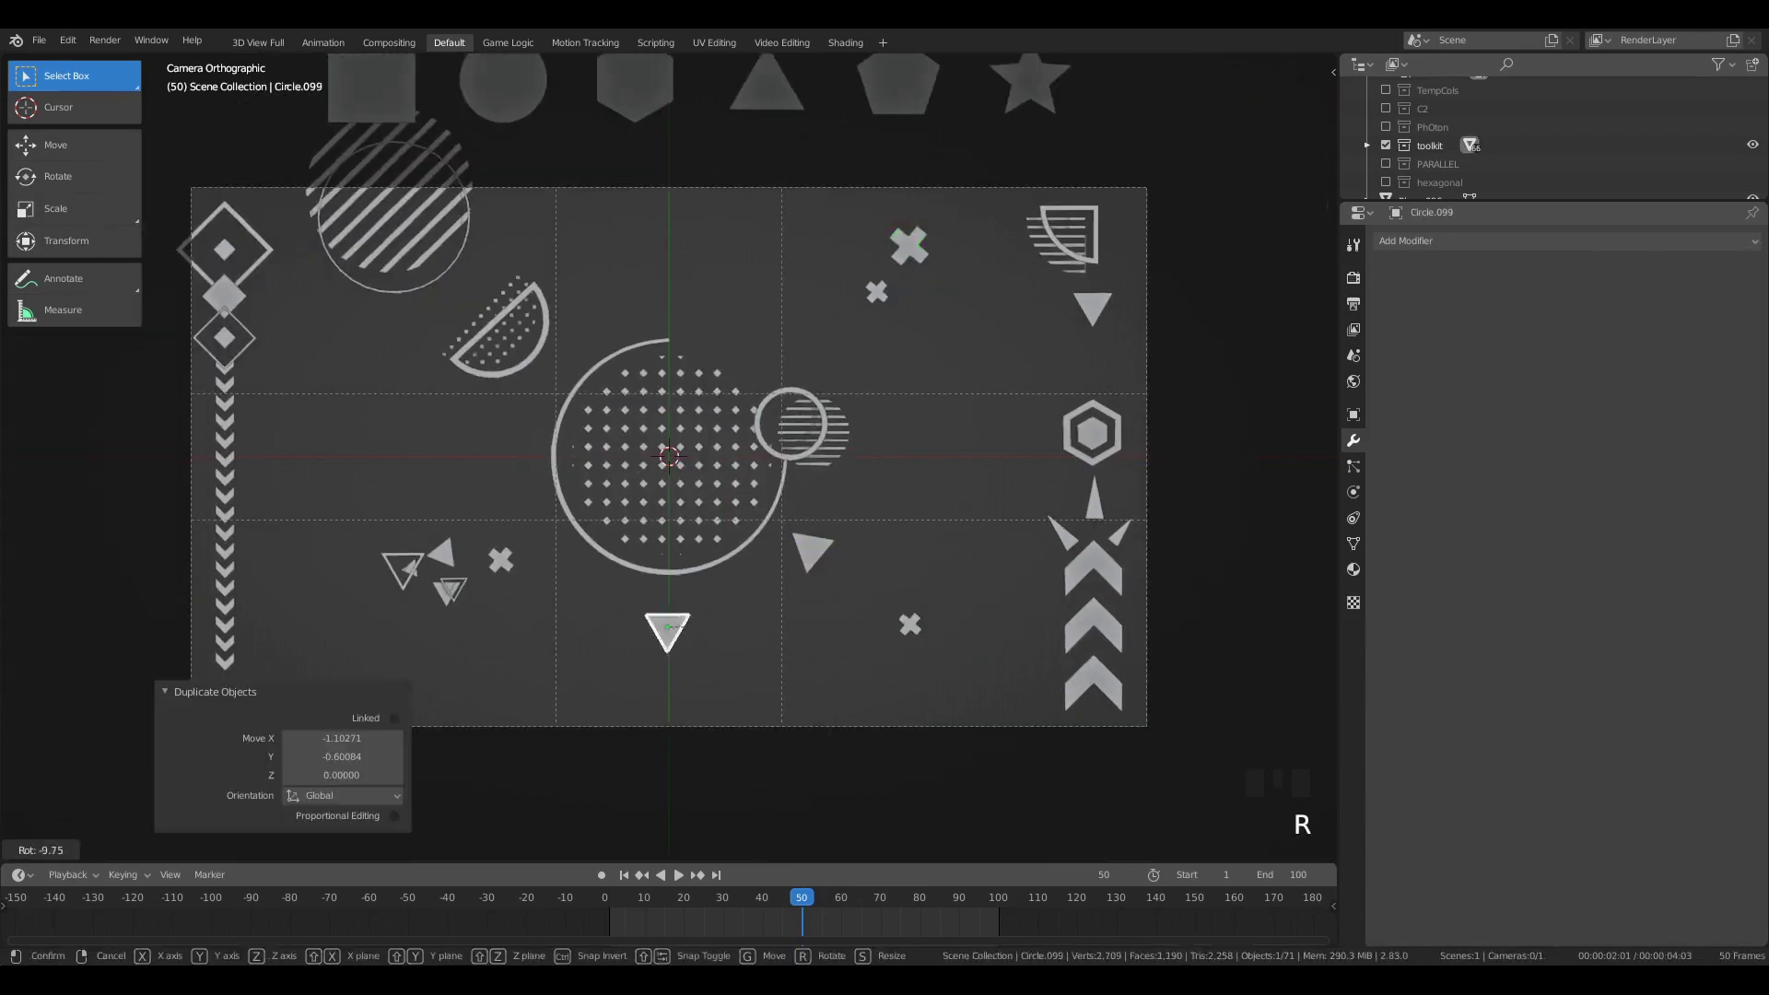
pyautogui.click(662, 613)
pyautogui.press('g')
pyautogui.click(664, 603)
pyautogui.press('s')
pyautogui.click(727, 636)
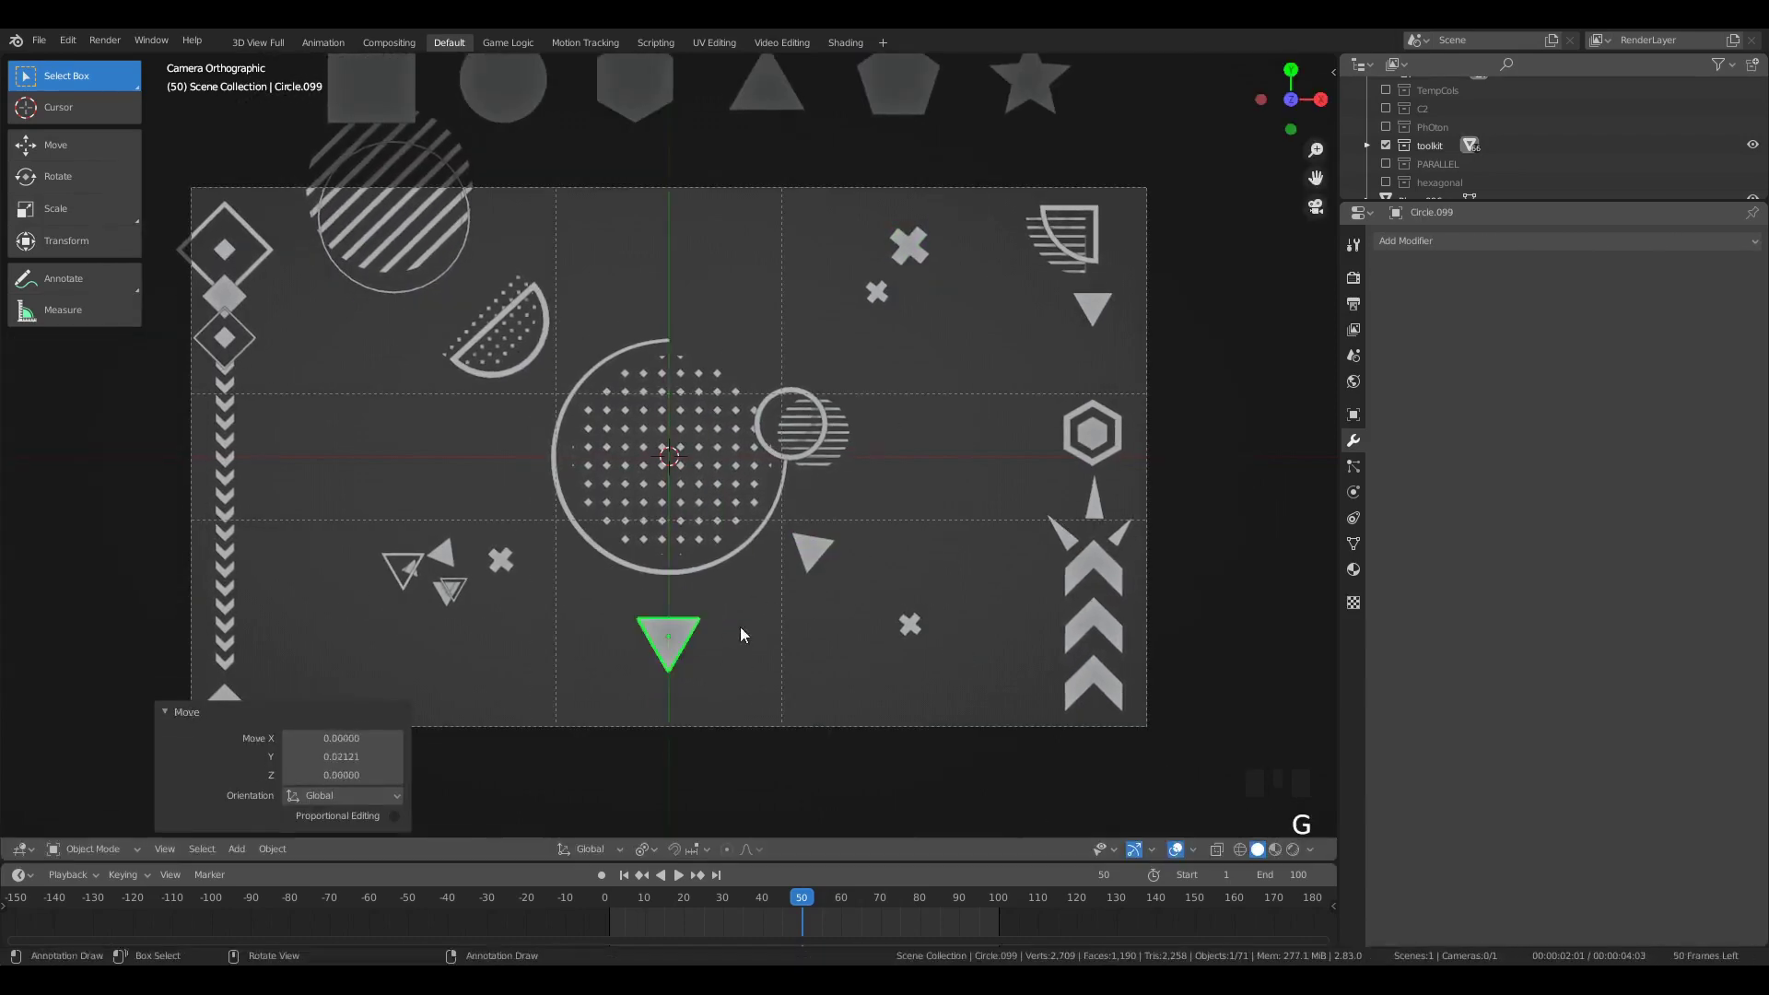
# Step: Turn the enlarged downward triangle into an outline by separating and deleting its solid center
pyautogui.press('Tab')
pyautogui.press('Tab')
pyautogui.press('Delete')
# Step: Duplicate the toolkit's solid triangle near the stripe grid, enlarge it about 2.1 times, and slide it along X
pyautogui.scroll(-5, 728, 461)
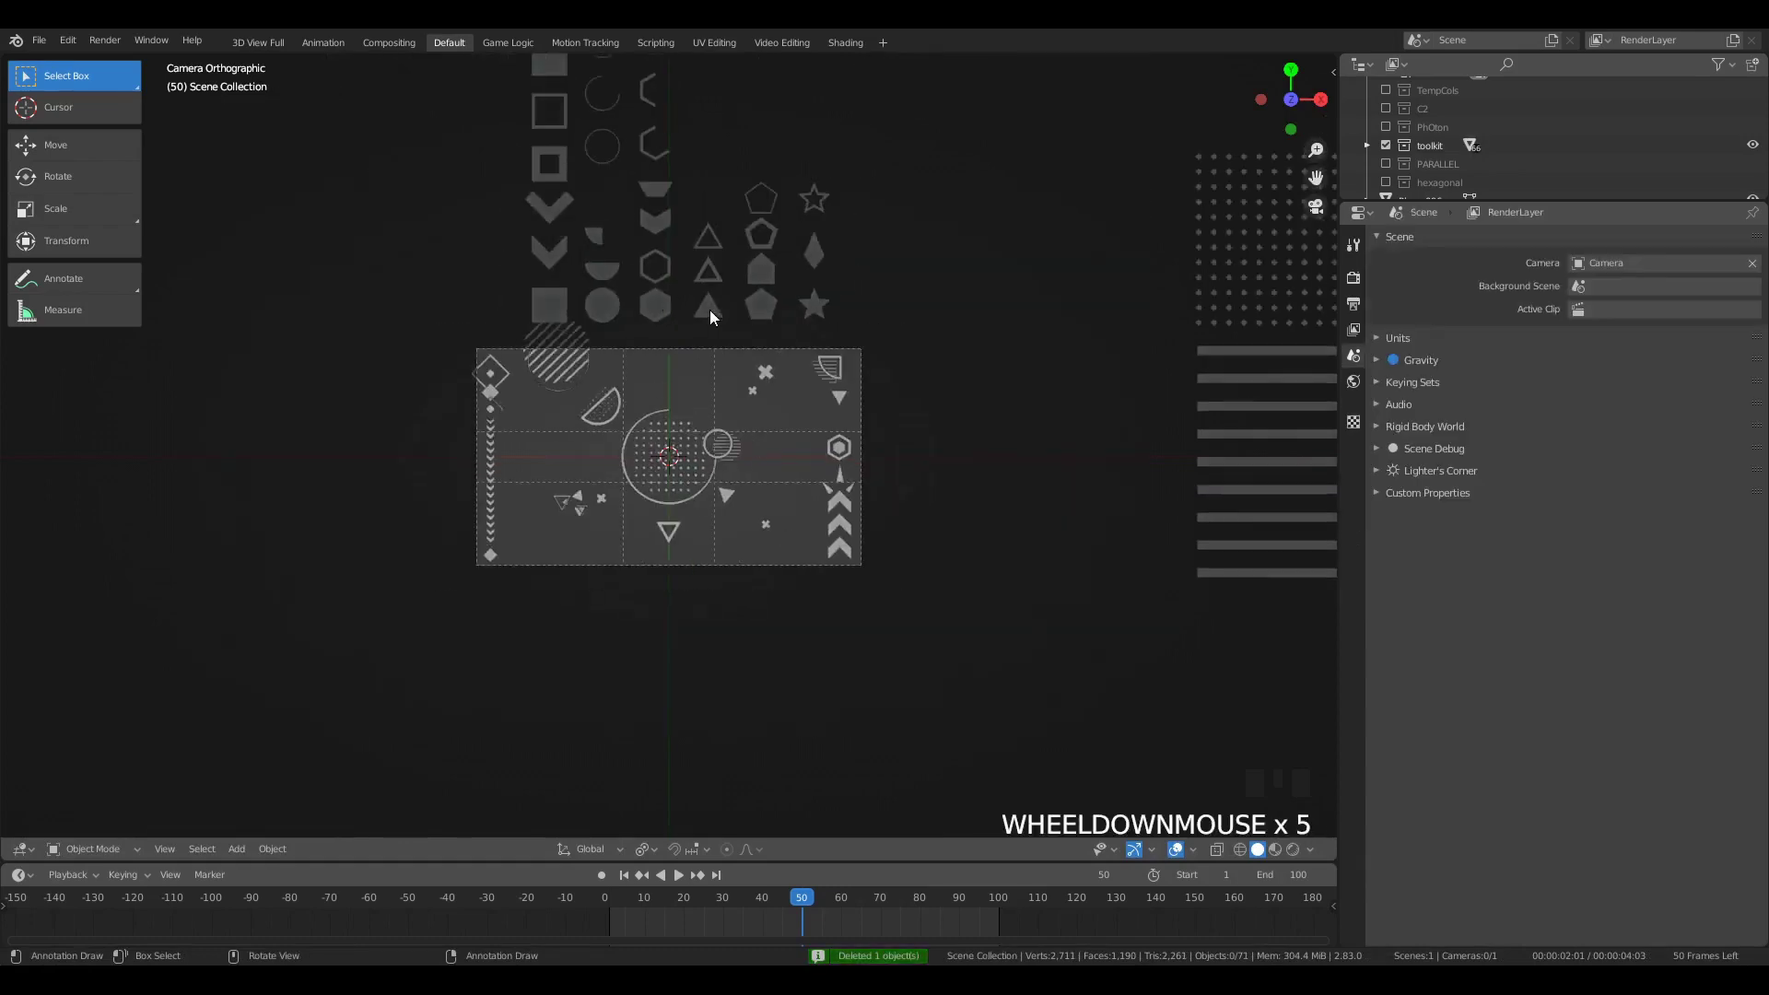
pyautogui.click(709, 311)
pyautogui.hotkey('shift', 'd')
pyautogui.click(1244, 468)
pyautogui.moveTo(1279, 533); pyautogui.dragTo(1248, 489, button='middle')
pyautogui.press('s')
pyautogui.press('s')
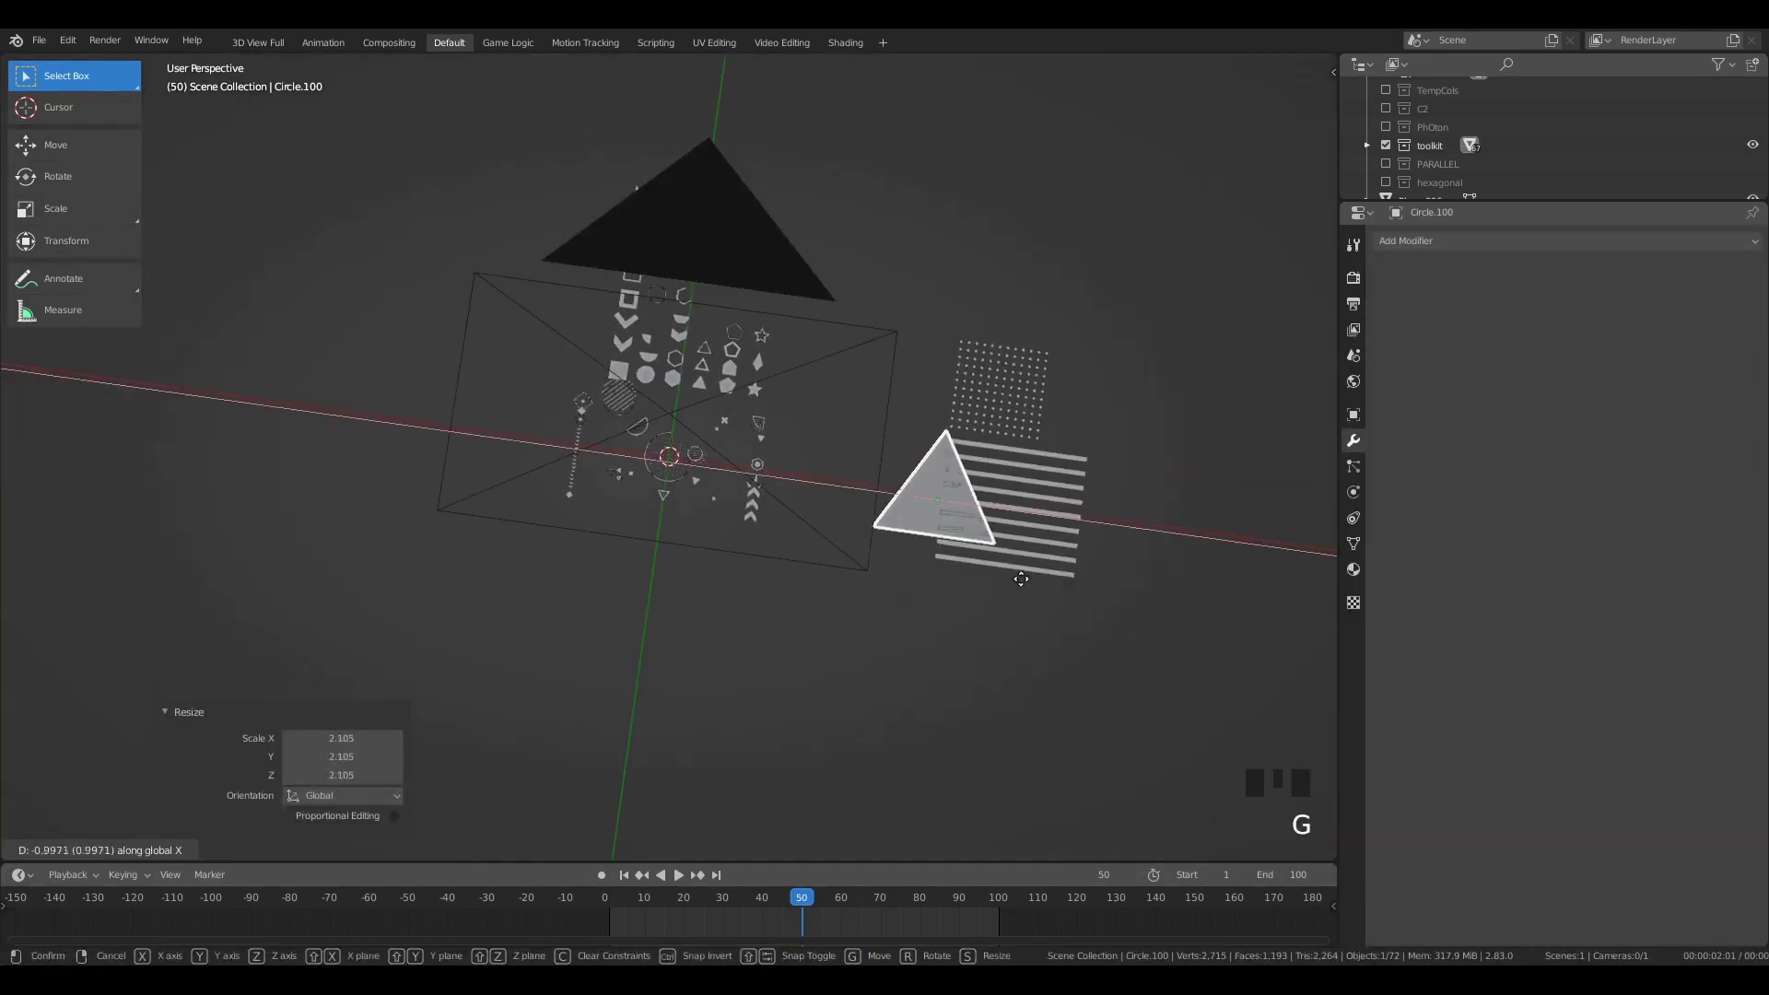
pyautogui.click(932, 566)
pyautogui.click(1013, 552)
# Step: Duplicate the stripe grid along X onto the solid triangle and adjust the scale so the stripes cover it
pyautogui.hotkey('shift', 'd')
pyautogui.press('x')
pyautogui.click(856, 519)
pyautogui.click(881, 518)
pyautogui.press('s')
pyautogui.click(895, 556)
# Step: Extrude the triangle into a solid, shift it along Z through the stripes, and Boolean-intersect the two
pyautogui.press('Tab')
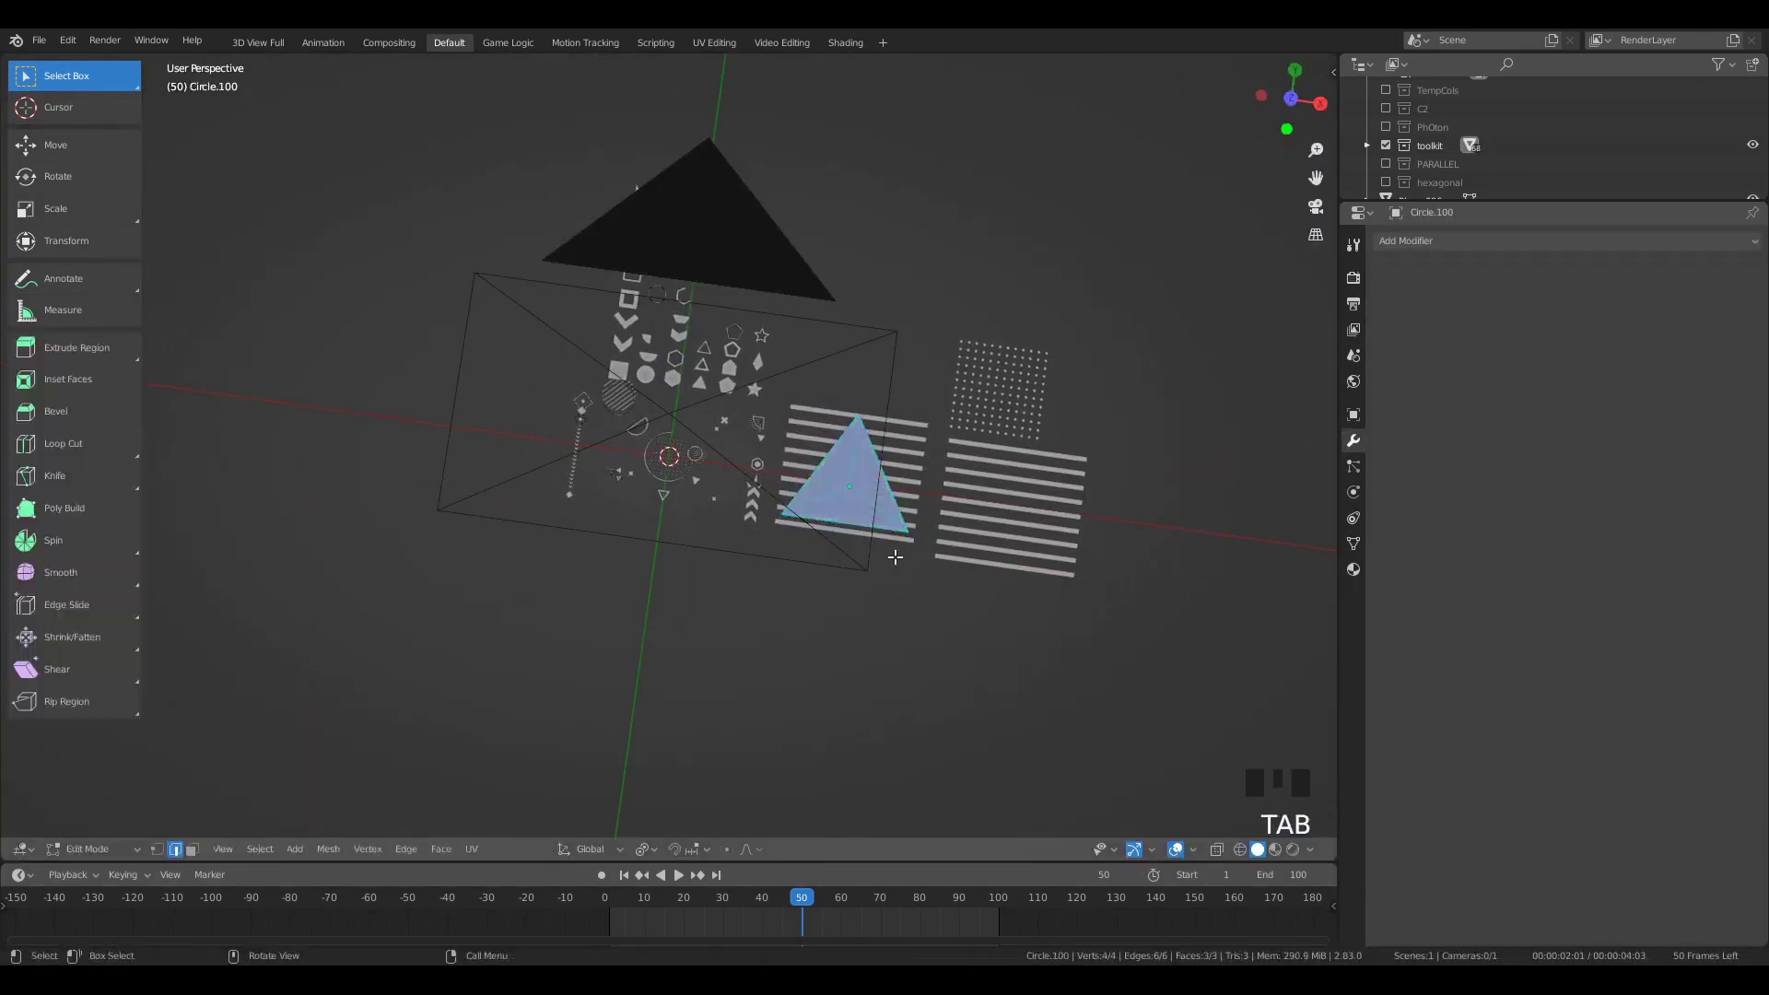
pyautogui.press('e')
pyautogui.click(894, 556)
pyautogui.press('Tab')
pyautogui.press('g')
pyautogui.press('z')
pyautogui.click(904, 586)
pyautogui.keyDown('shift'); pyautogui.click(896, 540); pyautogui.keyUp('shift')
pyautogui.hotkey('ctrl', 'shift', 'b')
pyautogui.click(896, 553)
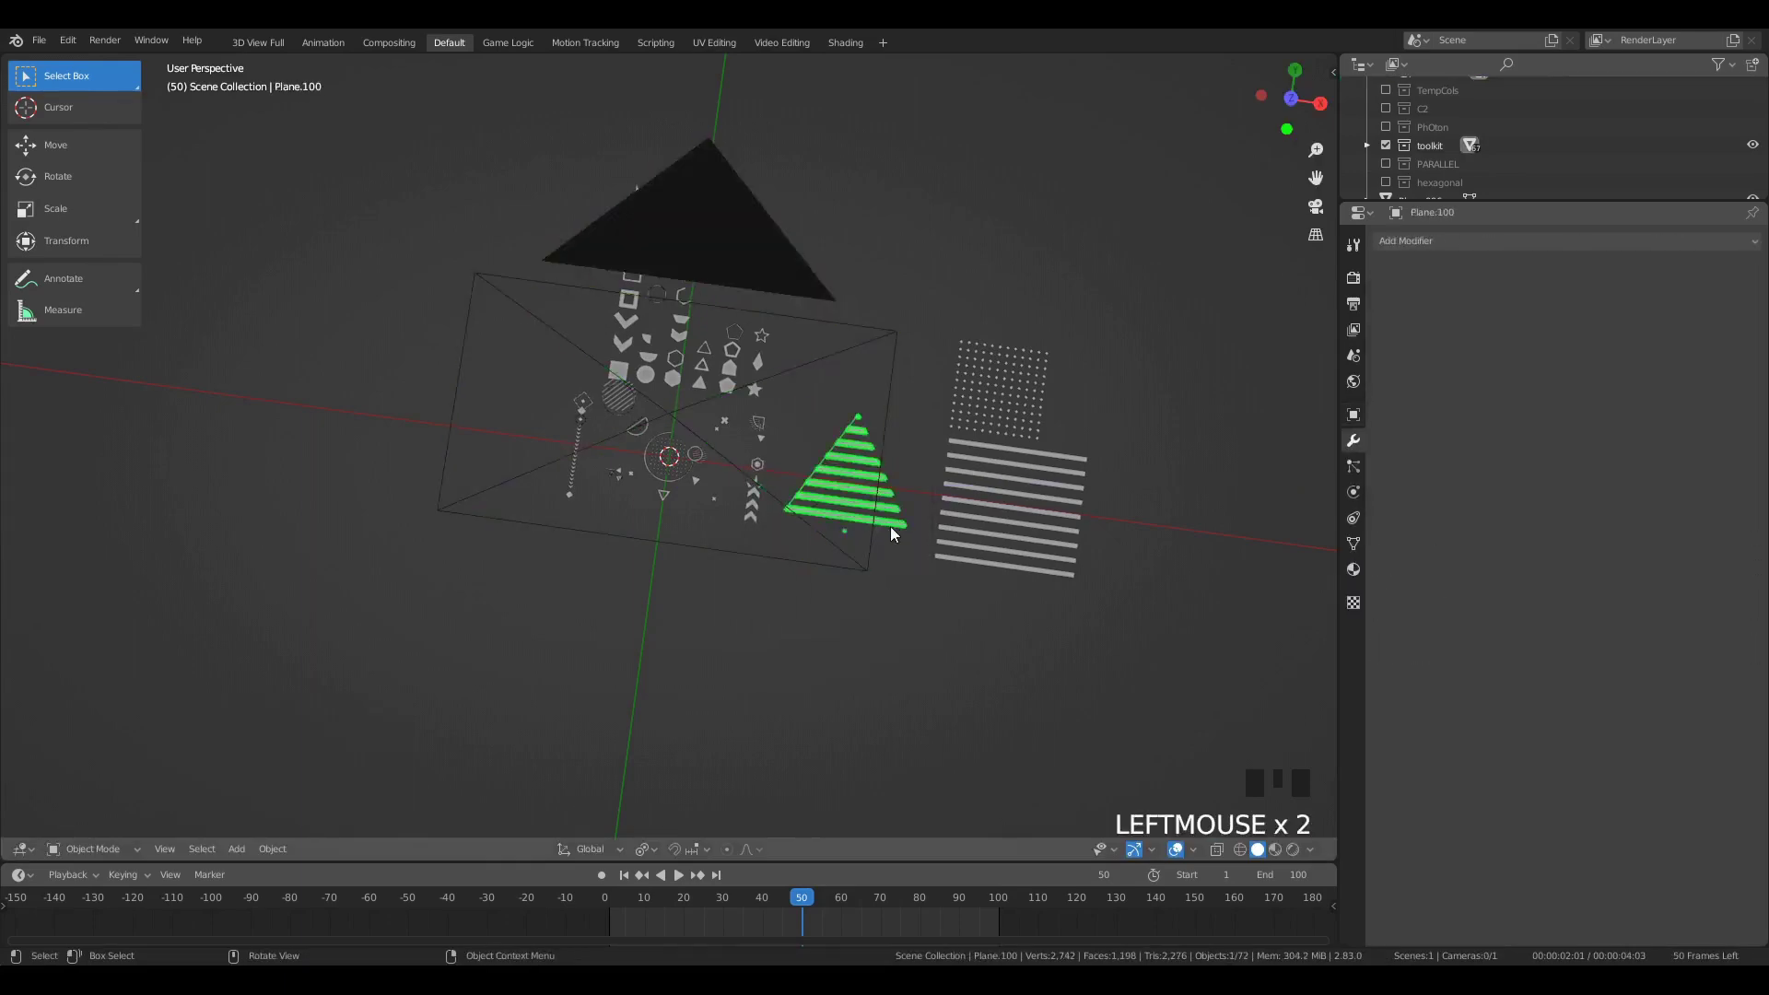
# Step: Shrink the striped triangle, rotate it 180°, and place it slightly offset over the downward triangle outline
pyautogui.press('KP_0')
pyautogui.press('g')
pyautogui.click(624, 577)
pyautogui.press('s')
pyautogui.click(657, 565)
pyautogui.press('g')
pyautogui.keyDown('ctrl'); pyautogui.click(437, 457); pyautogui.keyUp('ctrl')
pyautogui.press('Home')
pyautogui.press('g')
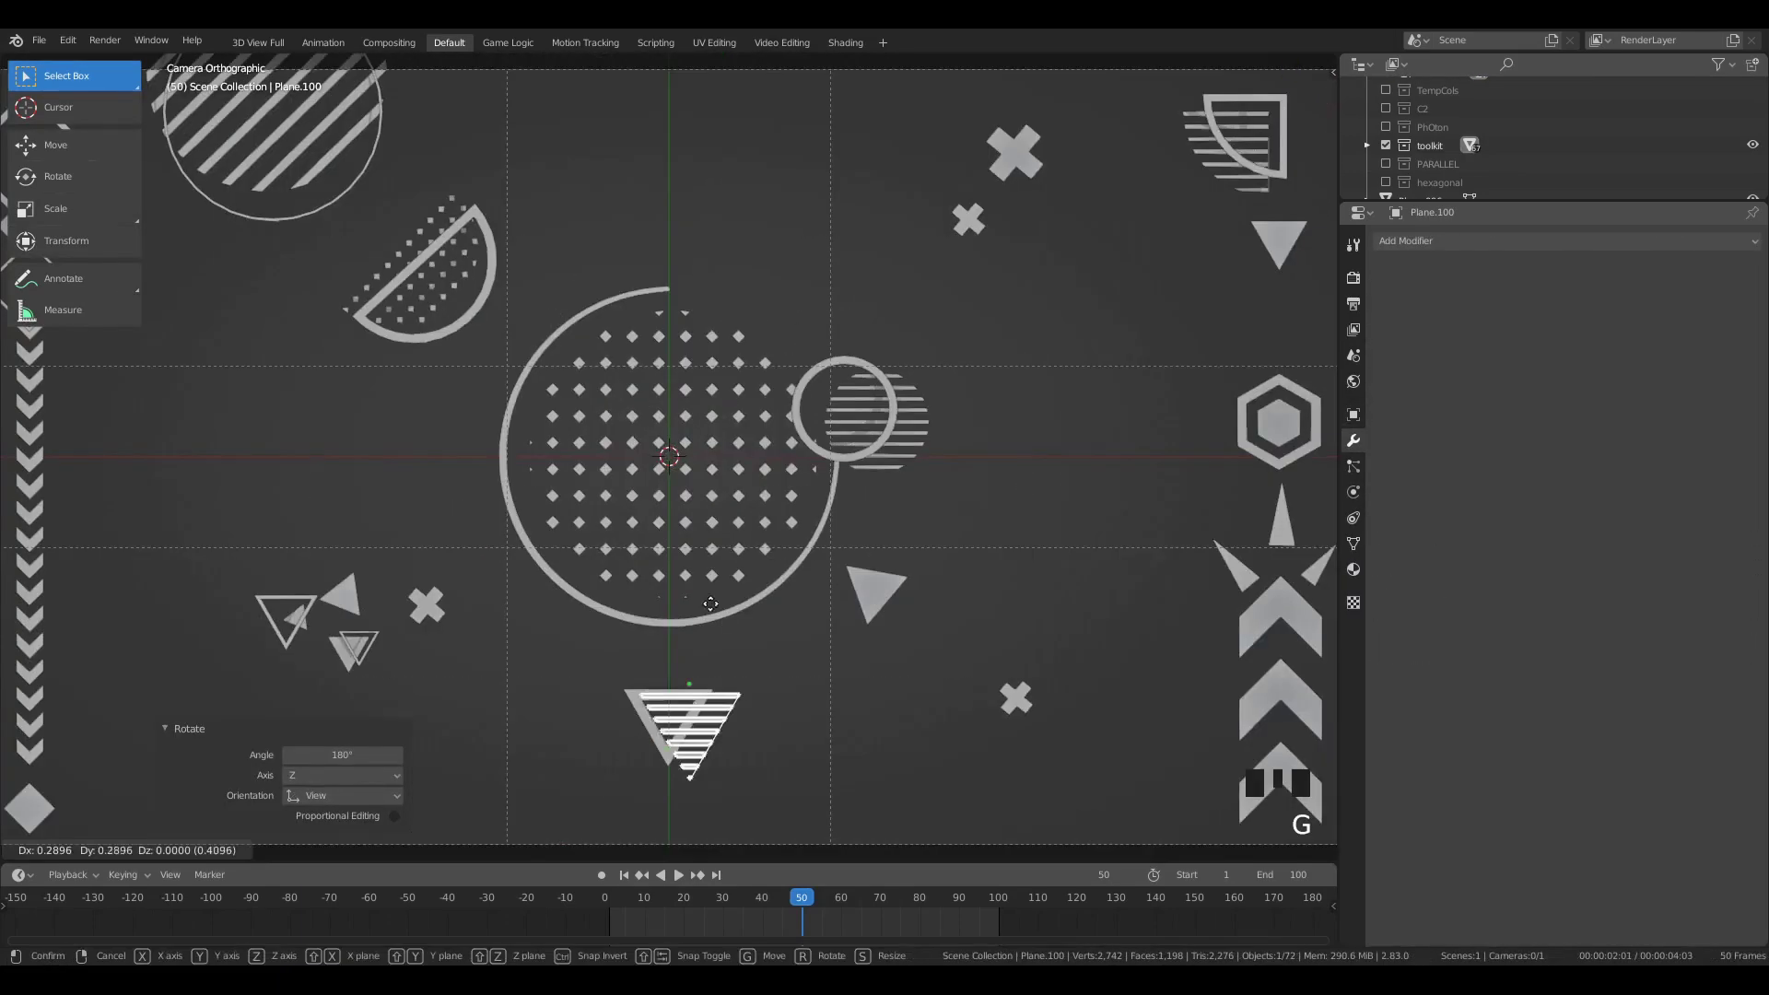
pyautogui.click(829, 691)
pyautogui.press('g')
pyautogui.click(796, 711)
# Step: Shift the half-circle dots and the large diagonal stripes toward the lower right of their outlines
pyautogui.click(422, 285)
pyautogui.press('g')
pyautogui.click(454, 314)
pyautogui.press('a')
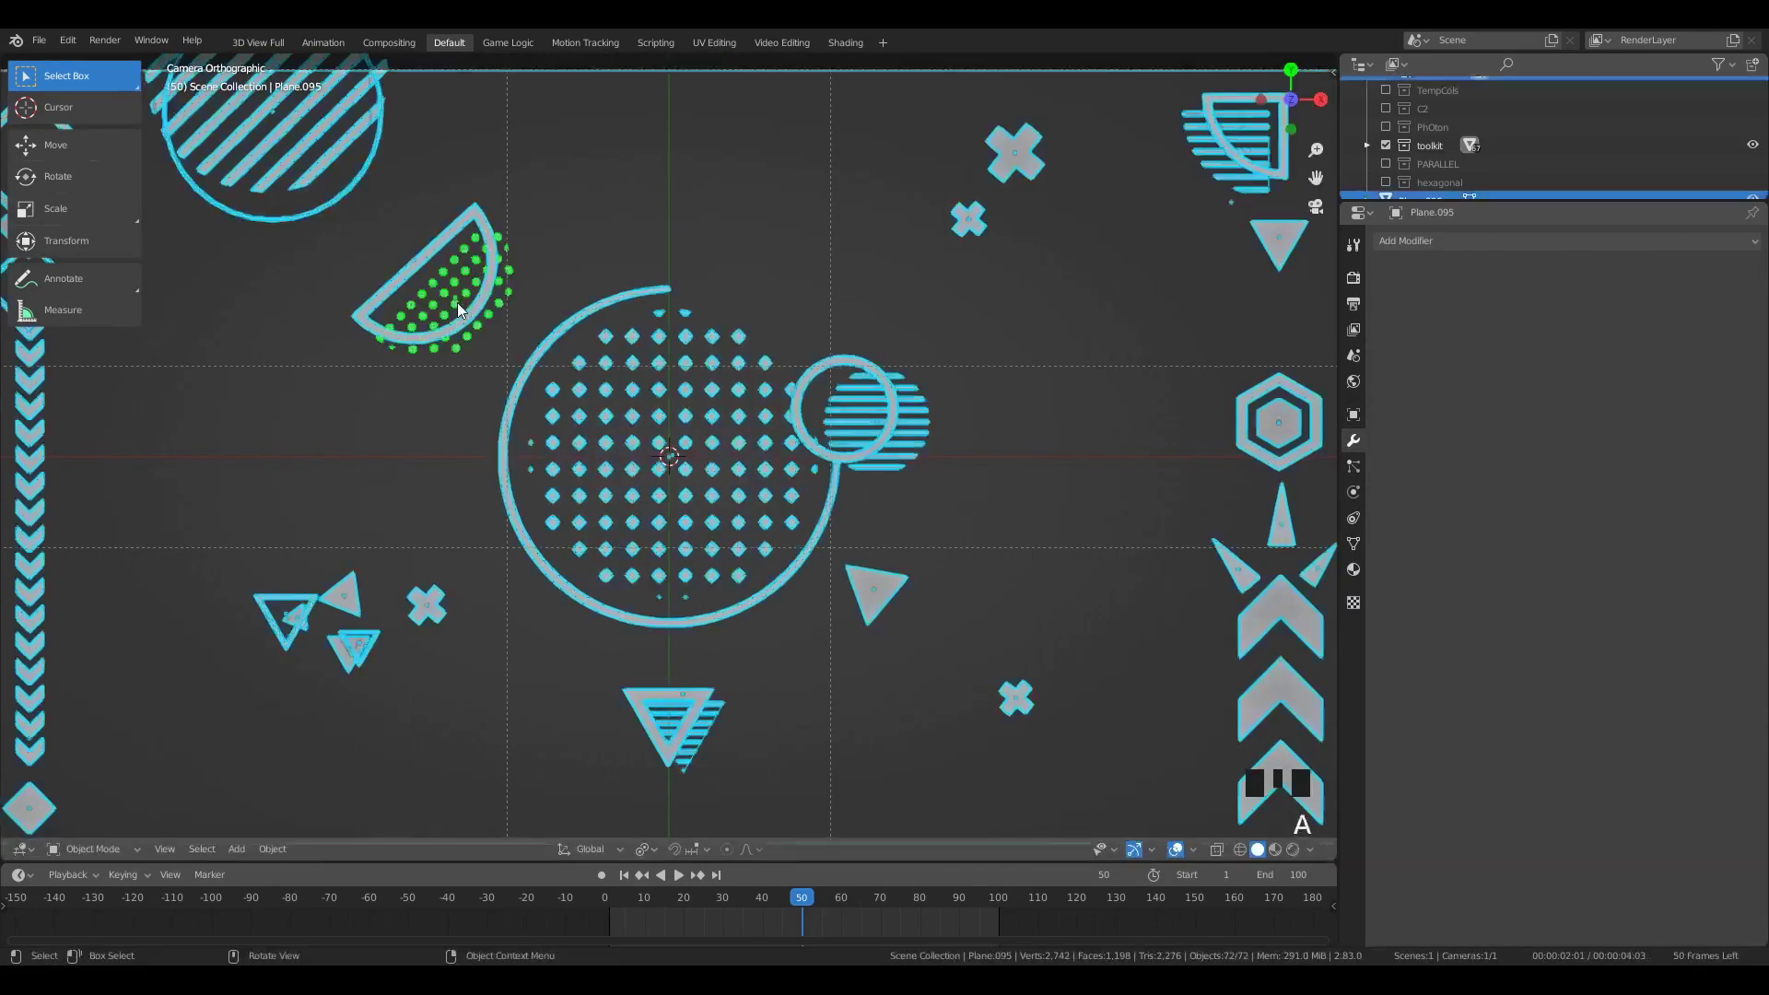
pyautogui.click(335, 155)
pyautogui.press('a')
pyautogui.scroll(-3, 396, 223)
# Step: Shift the stripes to the other side of the quarter-circle outline and move both shapes toward the X pair
pyautogui.click(993, 302)
pyautogui.press('g')
pyautogui.click(1019, 299)
pyautogui.press('a')
pyautogui.press('a')
pyautogui.click(1023, 294)
pyautogui.keyDown('shift'); pyautogui.click(1033, 301); pyautogui.keyUp('shift')
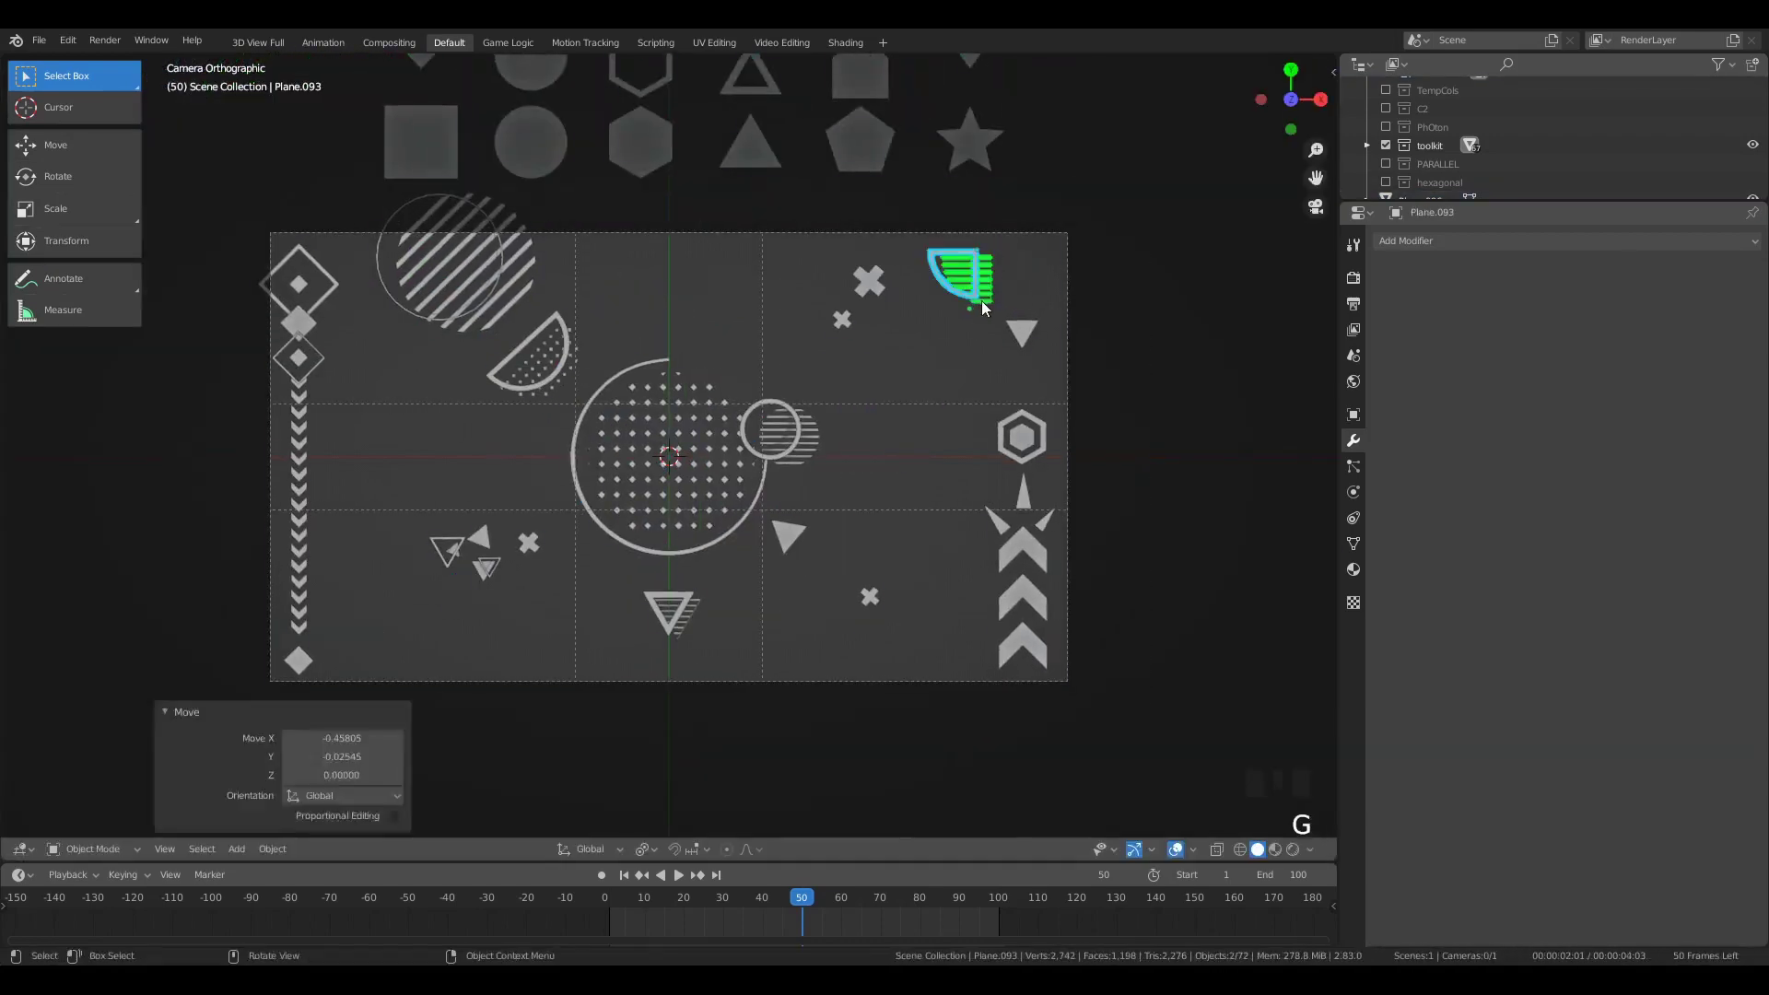
# Step: Enlarge the outlined triangle in the lower-left cluster and move it down and away from the smaller triangles
pyautogui.click(448, 562)
pyautogui.press('g')
pyautogui.click(426, 584)
pyautogui.press('s')
pyautogui.click(451, 614)
pyautogui.press('g')
pyautogui.click(436, 622)
pyautogui.press('a')
pyautogui.press('a')
pyautogui.press('a')
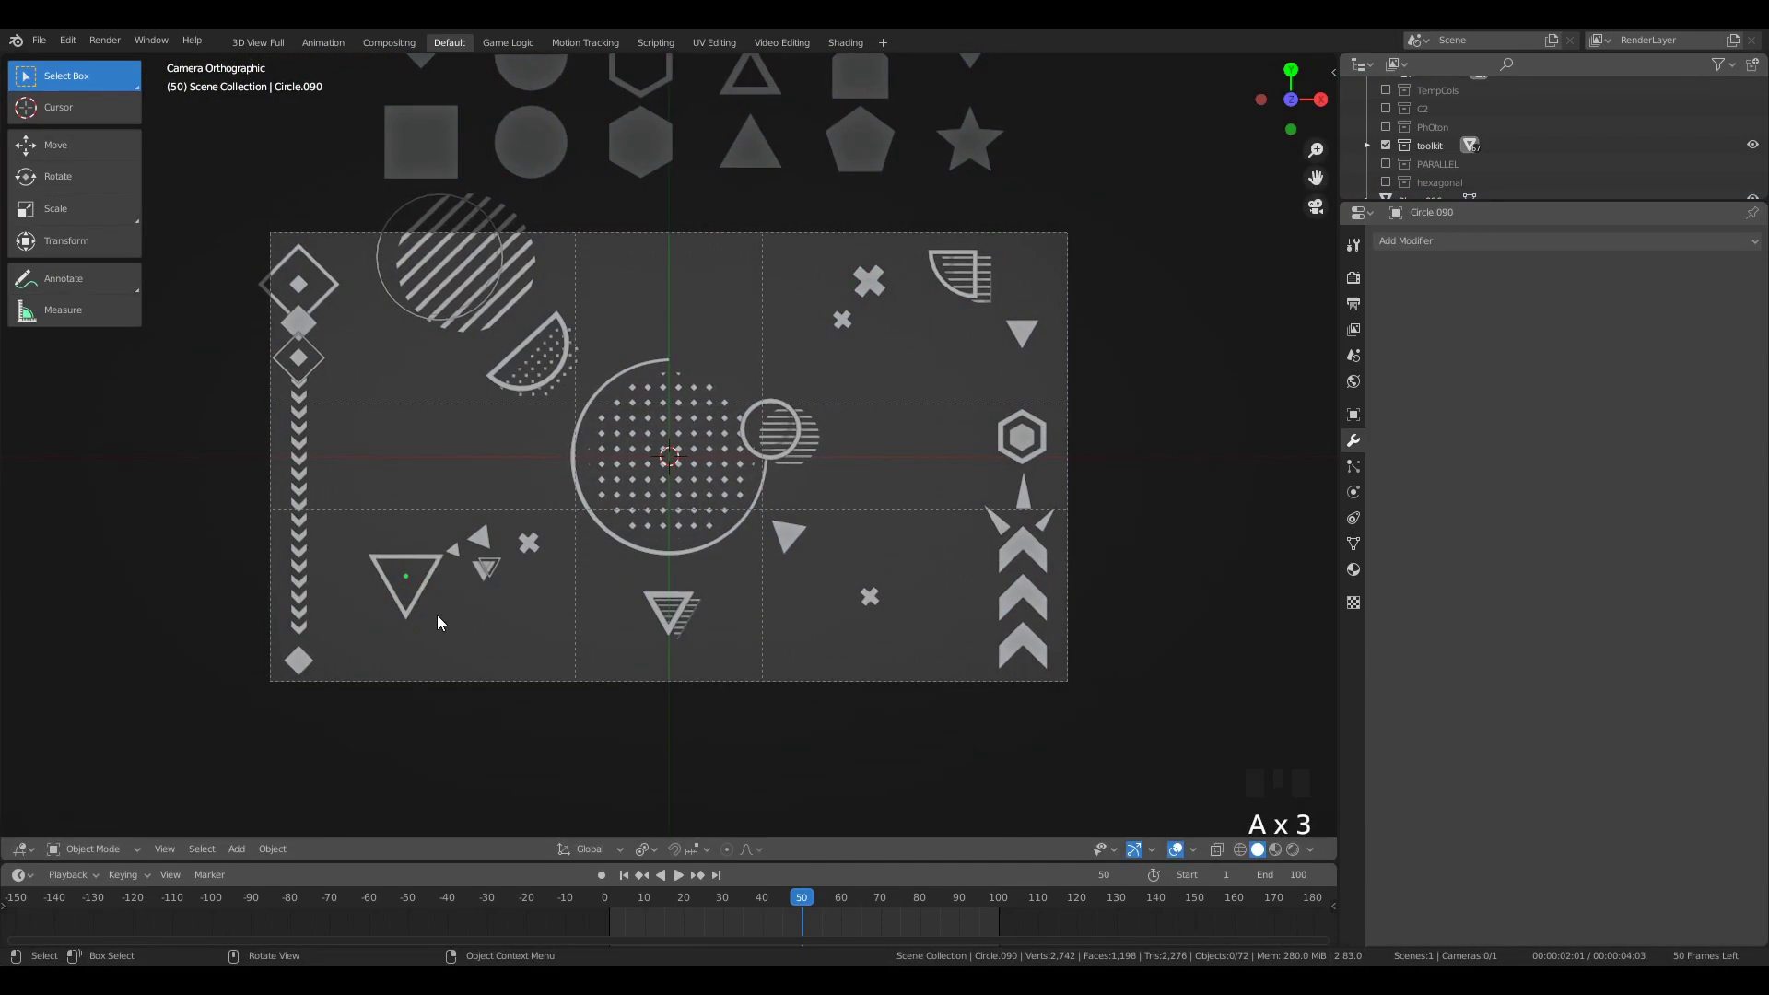
pyautogui.press('b')
pyautogui.moveTo(705, 604); pyautogui.dragTo(669, 632)
pyautogui.hotkey('shift', 'd')
pyautogui.click(768, 645)
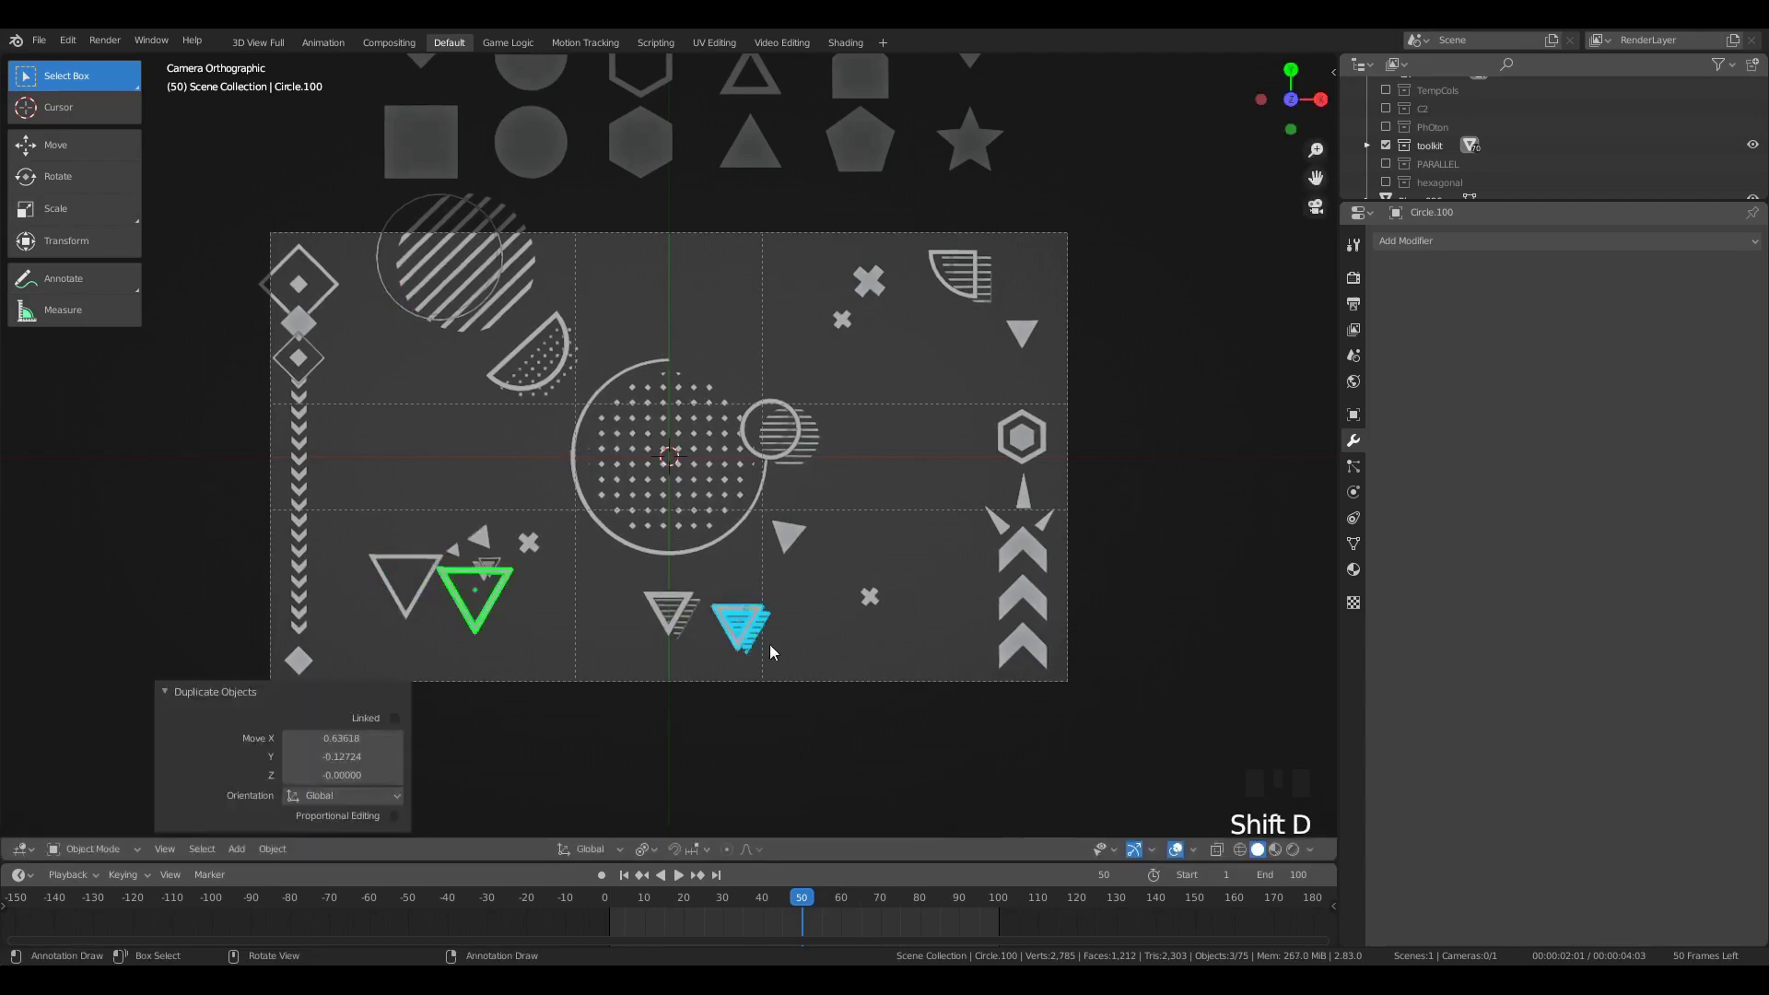
pyautogui.press('x')
pyautogui.click(528, 543)
# Step: Add a plane and divide it with four loop cuts in each direction into a five-by-five grid
pyautogui.hotkey('shift', 'a')
pyautogui.moveTo(774, 414)
pyautogui.click(907, 413)
pyautogui.scroll(2, 734, 516)
pyautogui.press('Tab')
pyautogui.hotkey('ctrl', 'r')
pyautogui.scroll(3, 677, 302)
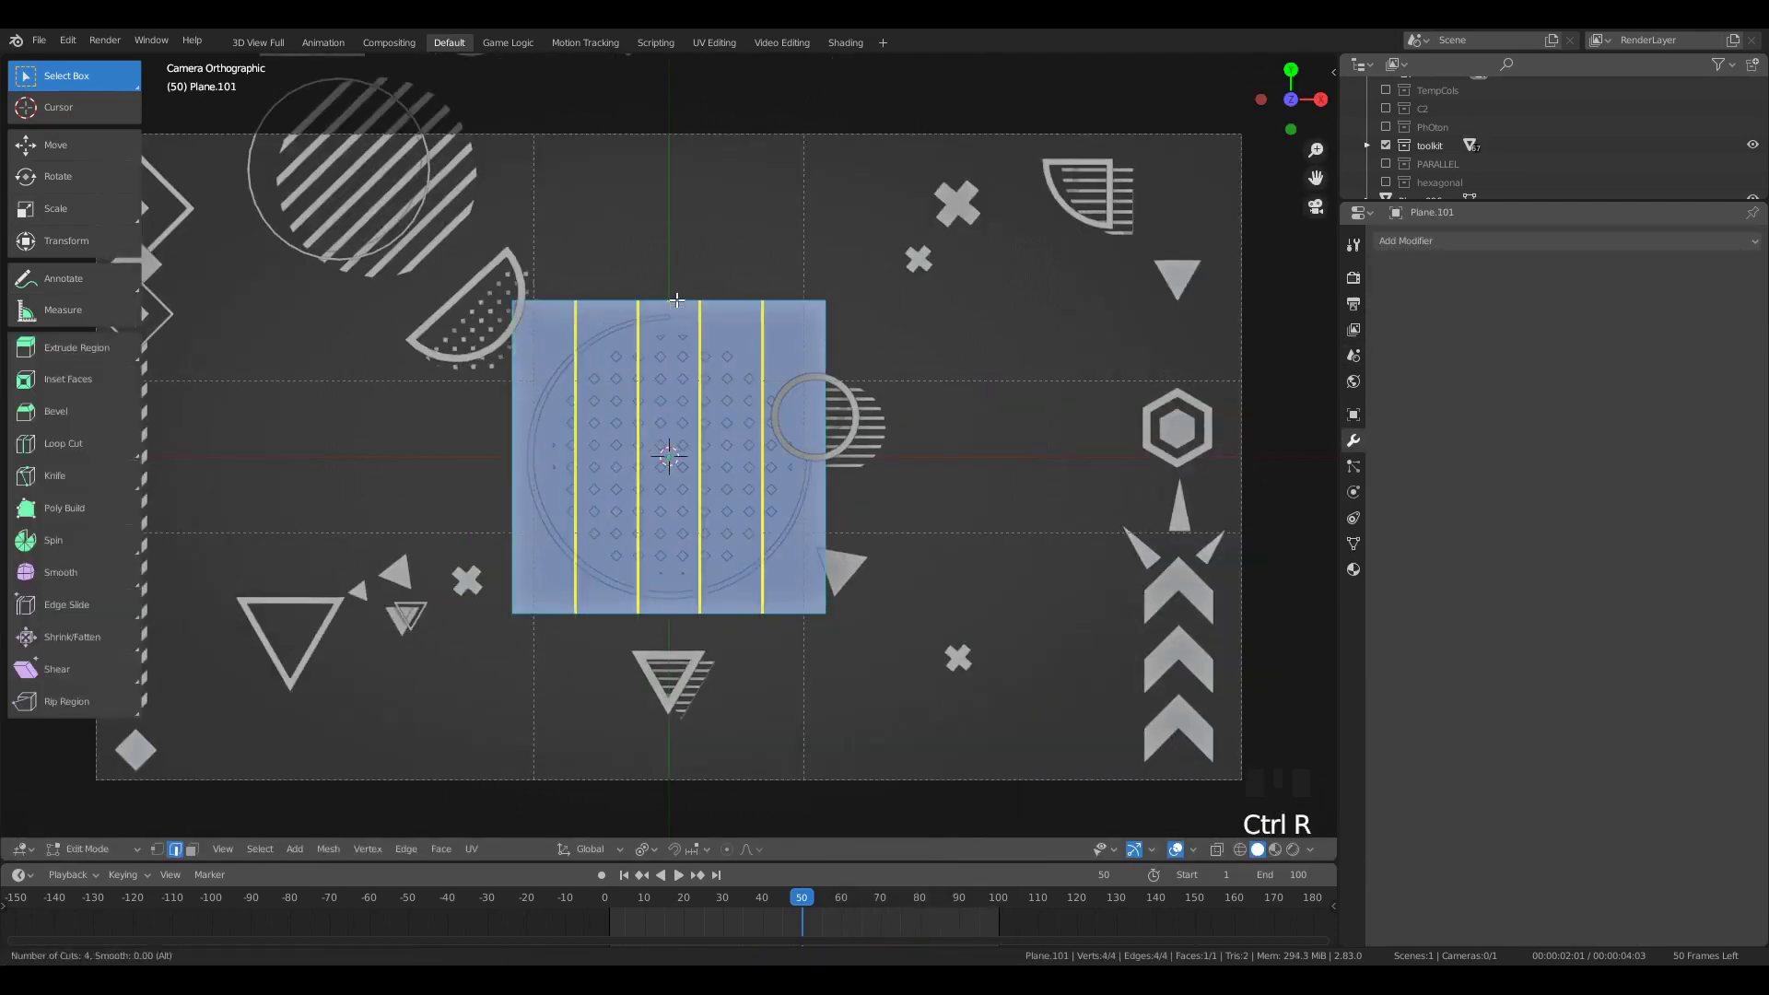
pyautogui.doubleClick(677, 302)
pyautogui.hotkey('ctrl', 'r')
pyautogui.scroll(2, 726, 389)
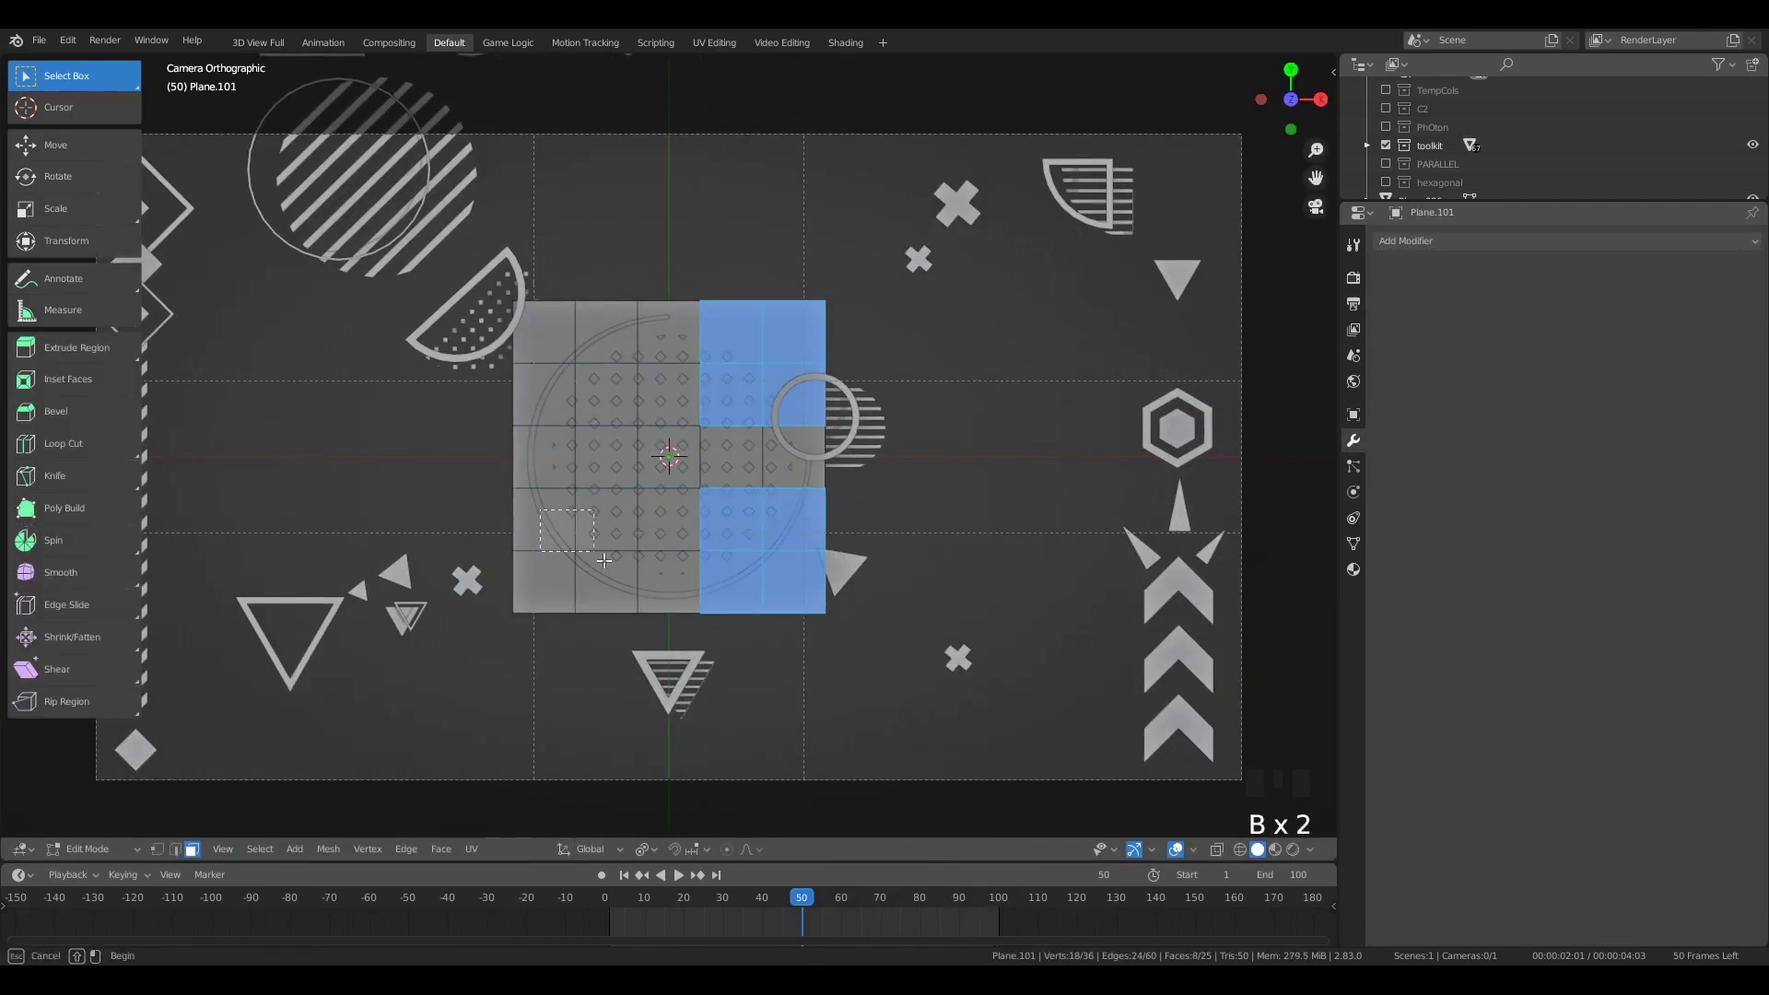
# Step: Delete the two-by-two face blocks at all four corners of the plane to leave a plus shape
pyautogui.moveTo(604, 560); pyautogui.dragTo(615, 573)
pyautogui.press('b')
pyautogui.moveTo(543, 333); pyautogui.dragTo(612, 398)
pyautogui.press('x')
pyautogui.click(612, 398)
# Step: Shrink the plus shape and place it at the top centre of the frame above the dotted circle
pyautogui.press('Tab')
pyautogui.press('s')
pyautogui.click(720, 525)
pyautogui.press('g')
pyautogui.click(700, 275)
pyautogui.write('s')
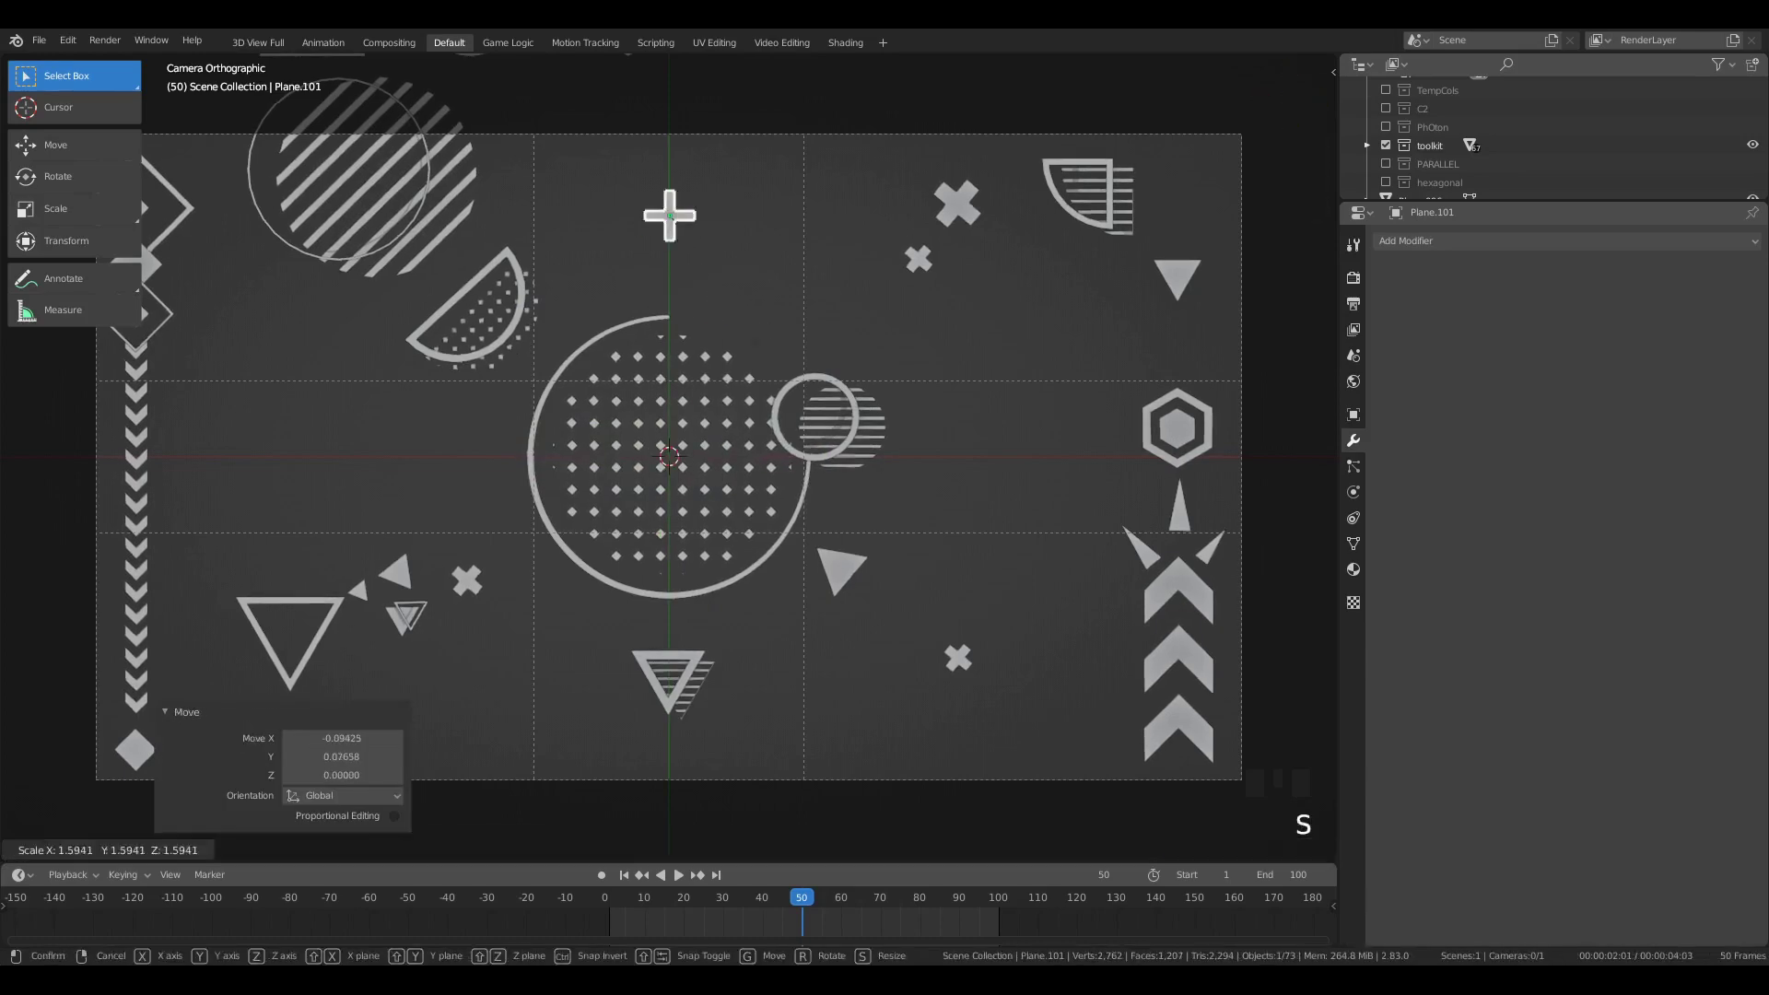
# Step: Add a smaller copy of the plus rotated 45° as an X between the plus and the upper-right X pair
pyautogui.write('45')
pyautogui.click(771, 499)
pyautogui.scroll(1, 771, 499)
pyautogui.press('s')
pyautogui.click(792, 304)
pyautogui.press('g')
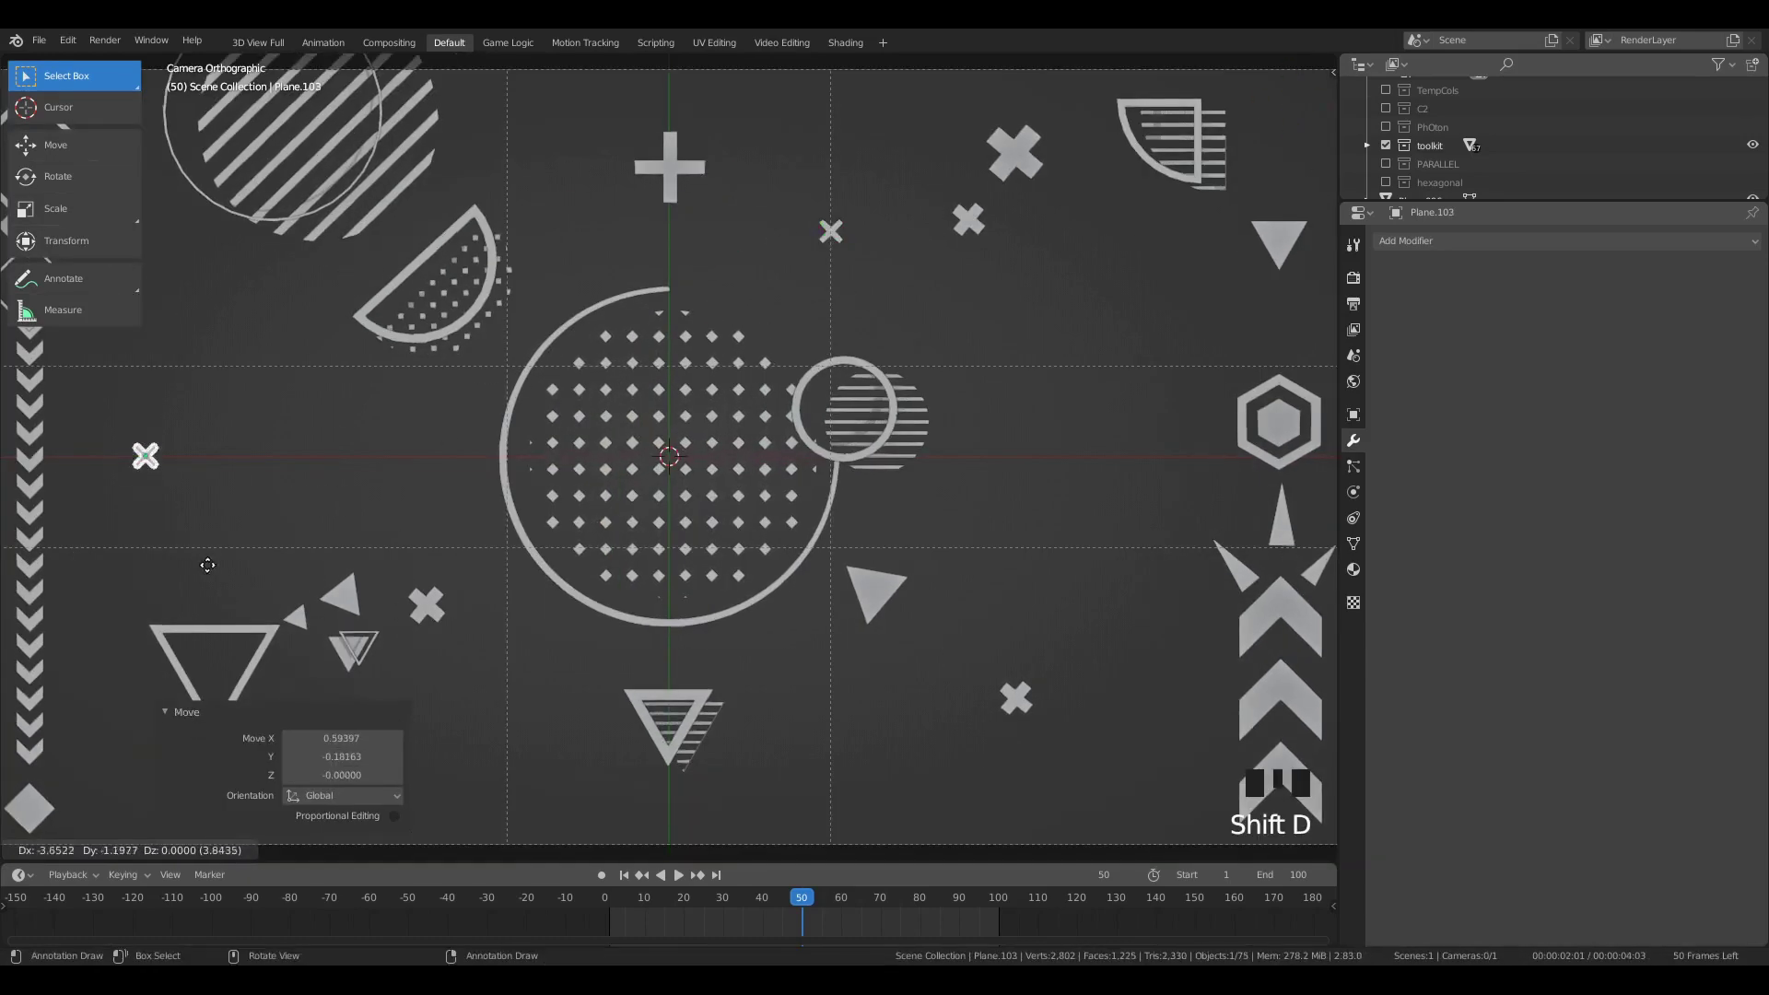
# Step: Place copies of the small cross in the empty left area above the large outlined triangle and adjust their sizes
pyautogui.click(202, 552)
pyautogui.press('s')
pyautogui.click(259, 610)
pyautogui.press('g')
pyautogui.click(266, 587)
pyautogui.scroll(-4, 564, 527)
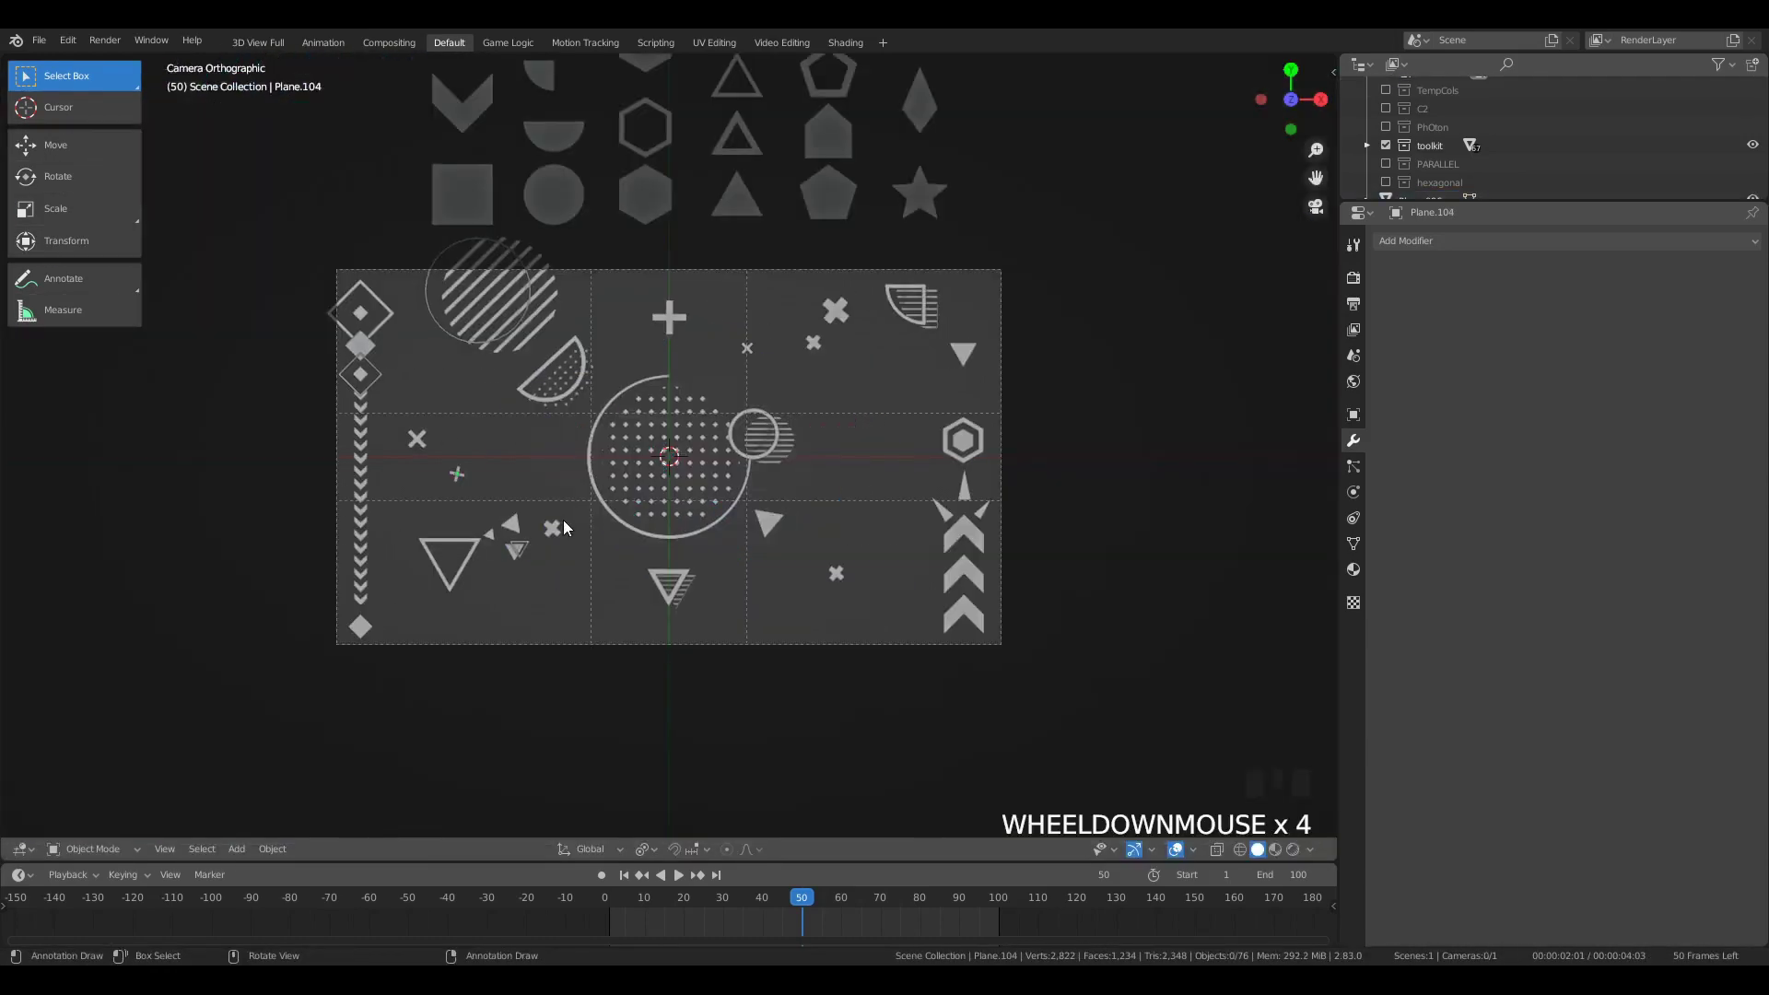
# Step: Copy the toolkit's house-shaped pentagon to the lower right beside the chevrons, rotate it 90°, and shrink it
pyautogui.scroll(1, 1000, 518)
pyautogui.scroll(-5, 793, 350)
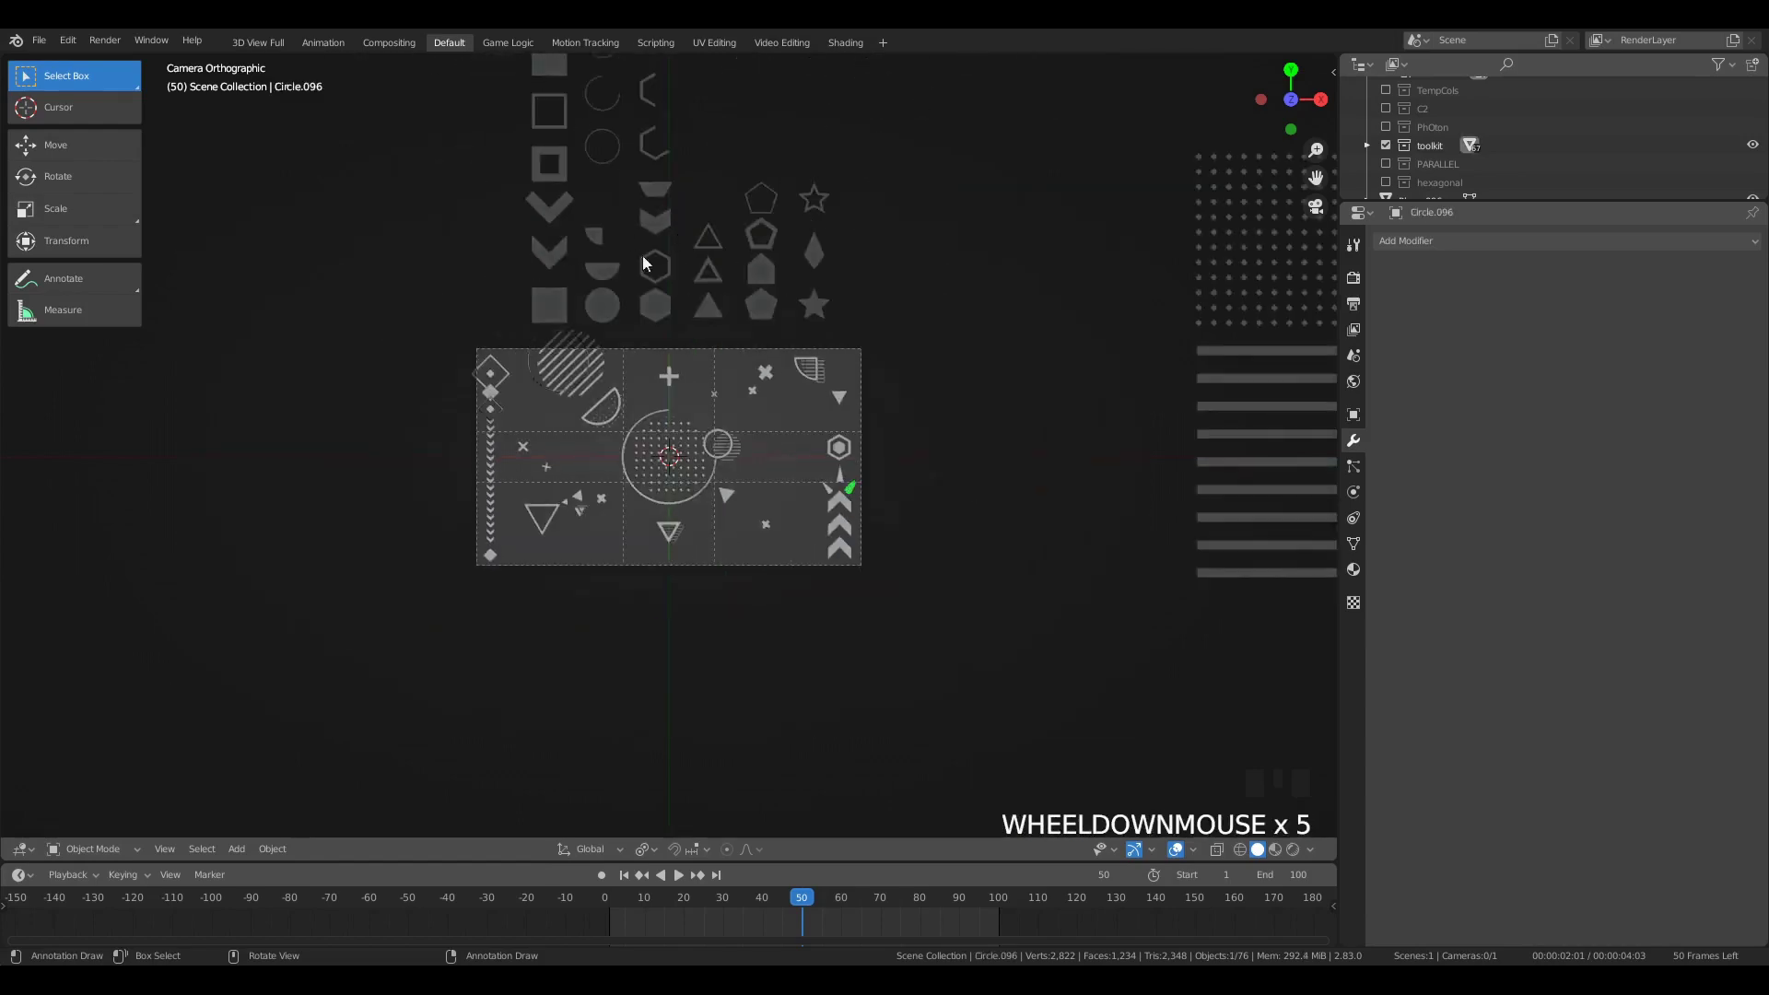
pyautogui.scroll(-4, 591, 181)
pyautogui.click(586, 175)
pyautogui.hotkey('shift', 'd')
pyautogui.click(755, 505)
pyautogui.press('r')
pyautogui.click(665, 522)
pyautogui.scroll(7, 665, 522)
pyautogui.press('s')
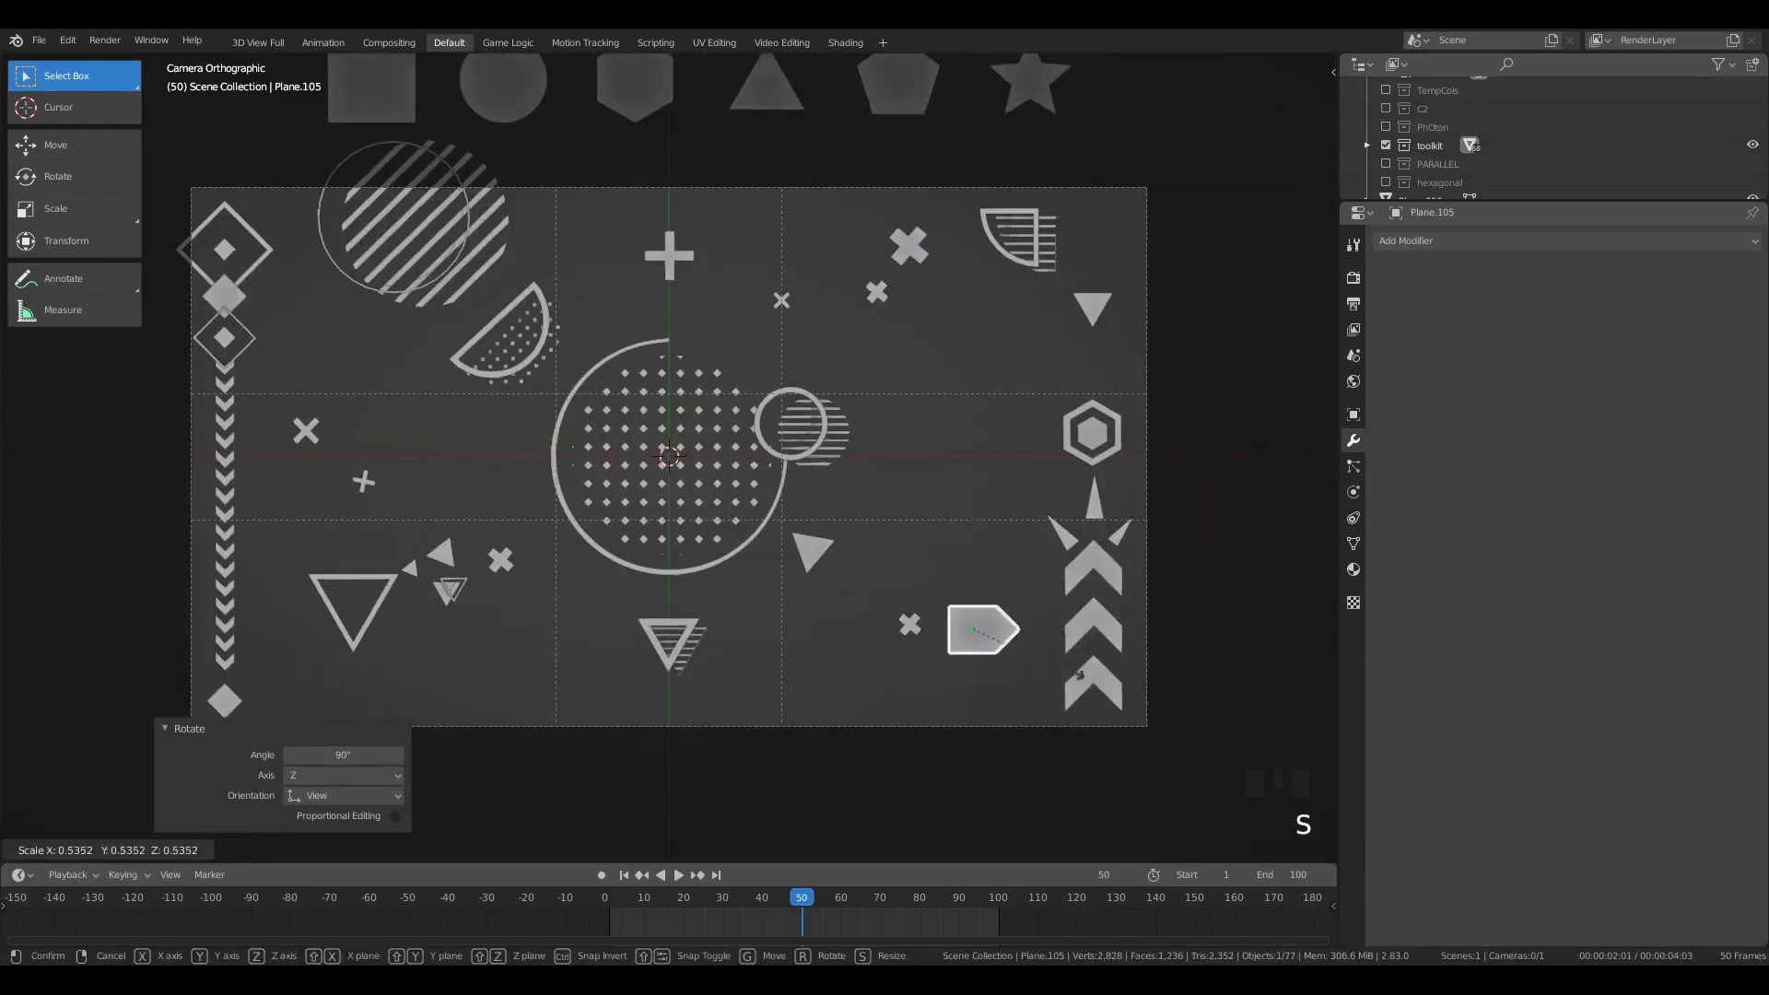
pyautogui.click(1064, 741)
# Step: Copy the toolkit square beside the pentagon tag, flatten it to about 0.101 in Y, and align the bar with the tag
pyautogui.scroll(-4, 964, 631)
pyautogui.click(524, 277)
pyautogui.hotkey('shift', 'd')
pyautogui.click(821, 604)
pyautogui.press('s')
pyautogui.press('y')
pyautogui.click(805, 591)
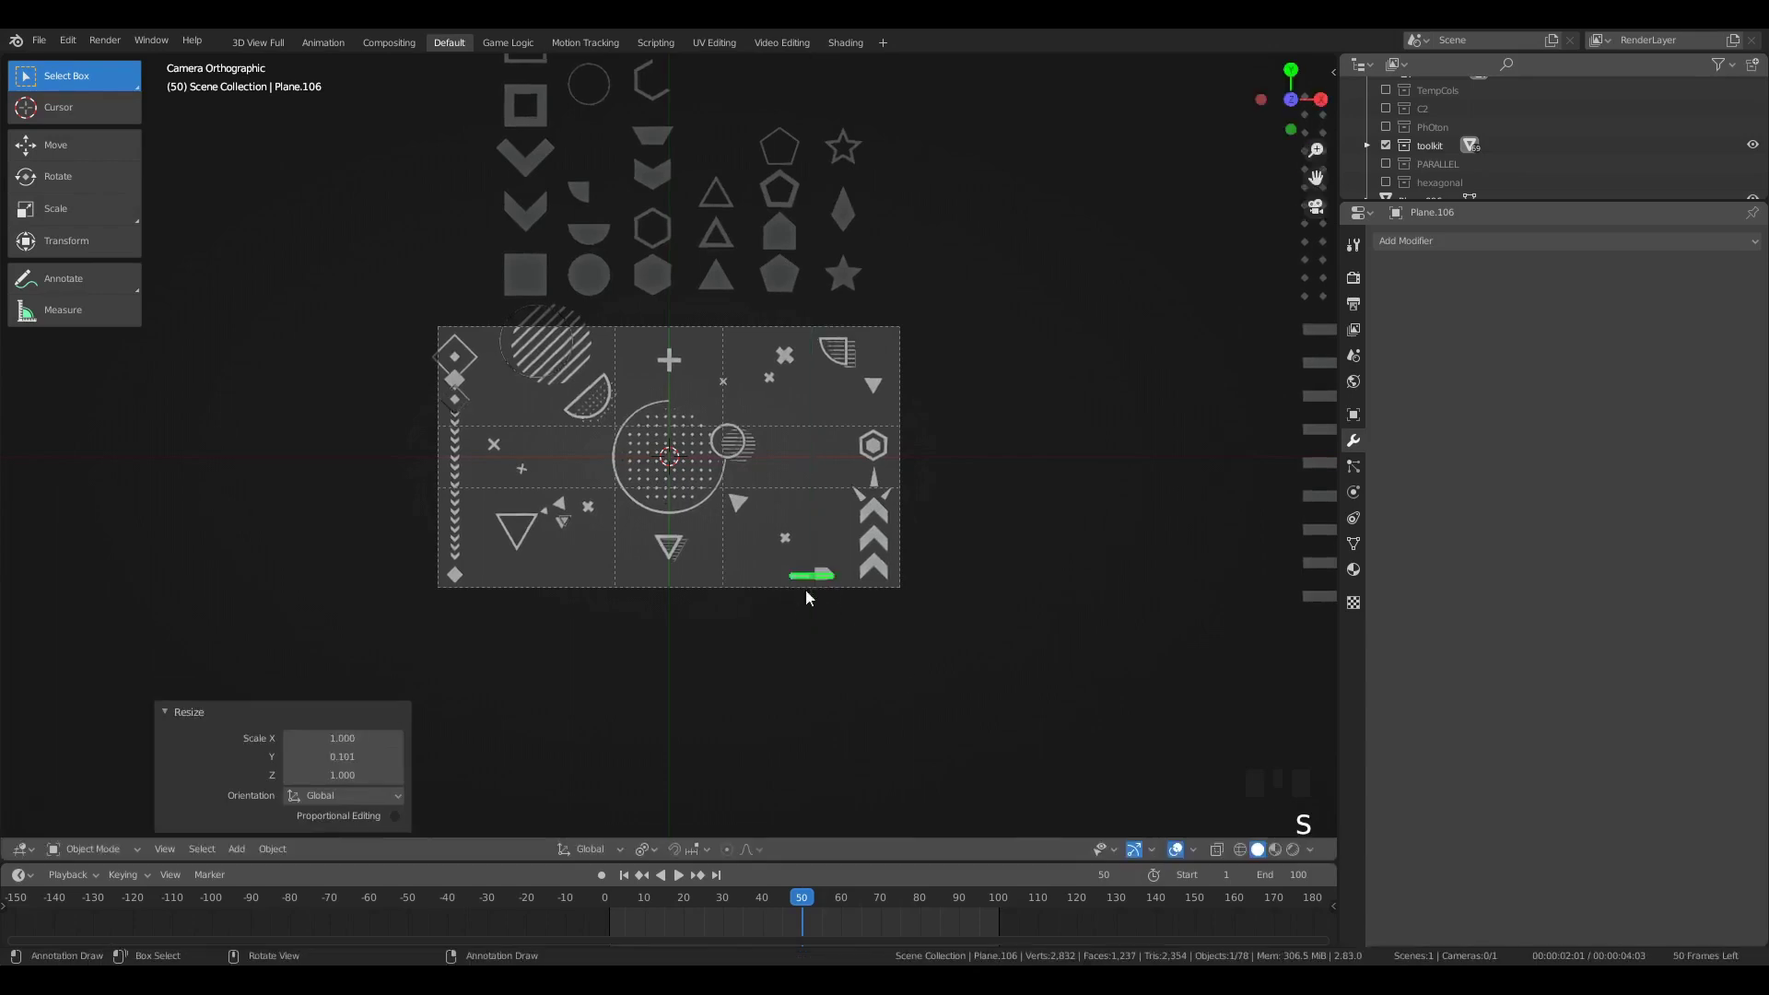
pyautogui.scroll(5, 805, 591)
pyautogui.click(1215, 730)
# Step: Duplicate the bar just below itself and stretch the copy's left end about 1.35 units further left along X
pyautogui.hotkey('shift', 'd')
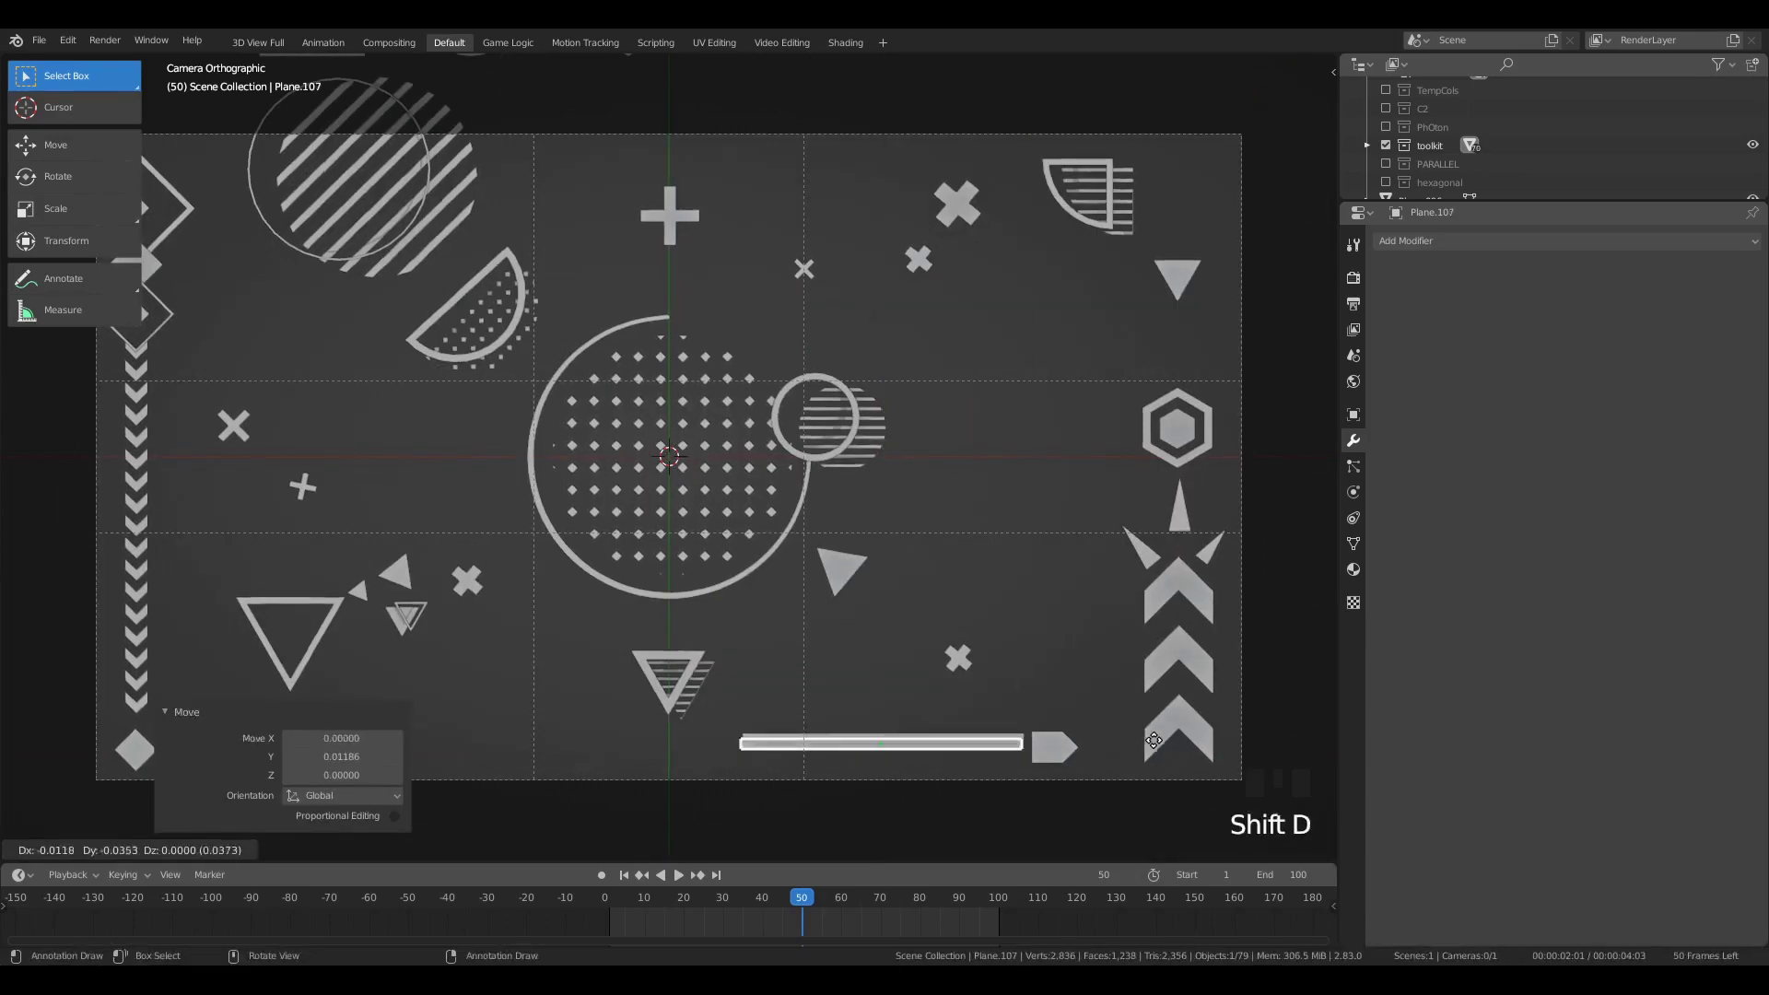
pyautogui.click(748, 748)
pyautogui.press('Tab')
pyautogui.press('g')
pyautogui.press('x')
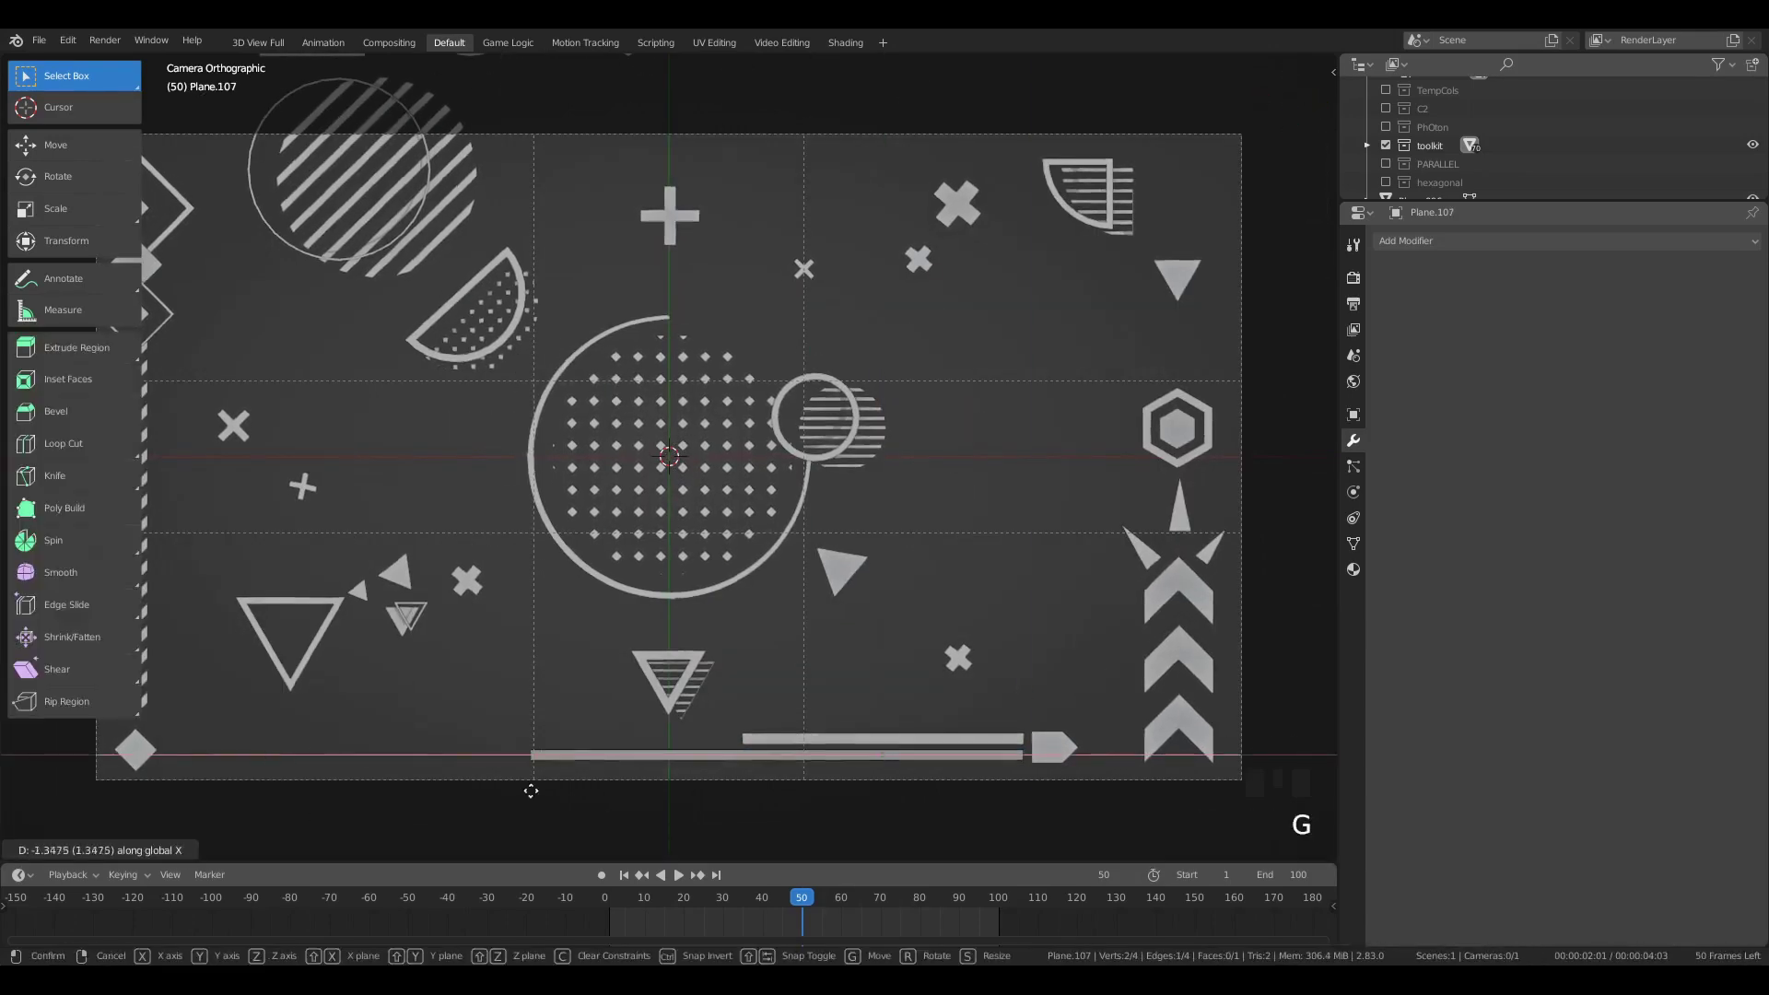
pyautogui.click(532, 785)
# Step: Thin the lower bar by moving its long edge in Y, and adjust the upper bar's vertical position
pyautogui.click(800, 748)
pyautogui.press('g')
pyautogui.press('y')
pyautogui.click(818, 753)
pyautogui.press('Tab')
pyautogui.click(839, 735)
pyautogui.press('g')
pyautogui.press('y')
pyautogui.click(841, 733)
# Step: Duplicate the upper bar and shift the copy slightly to the left along it
pyautogui.click(867, 751)
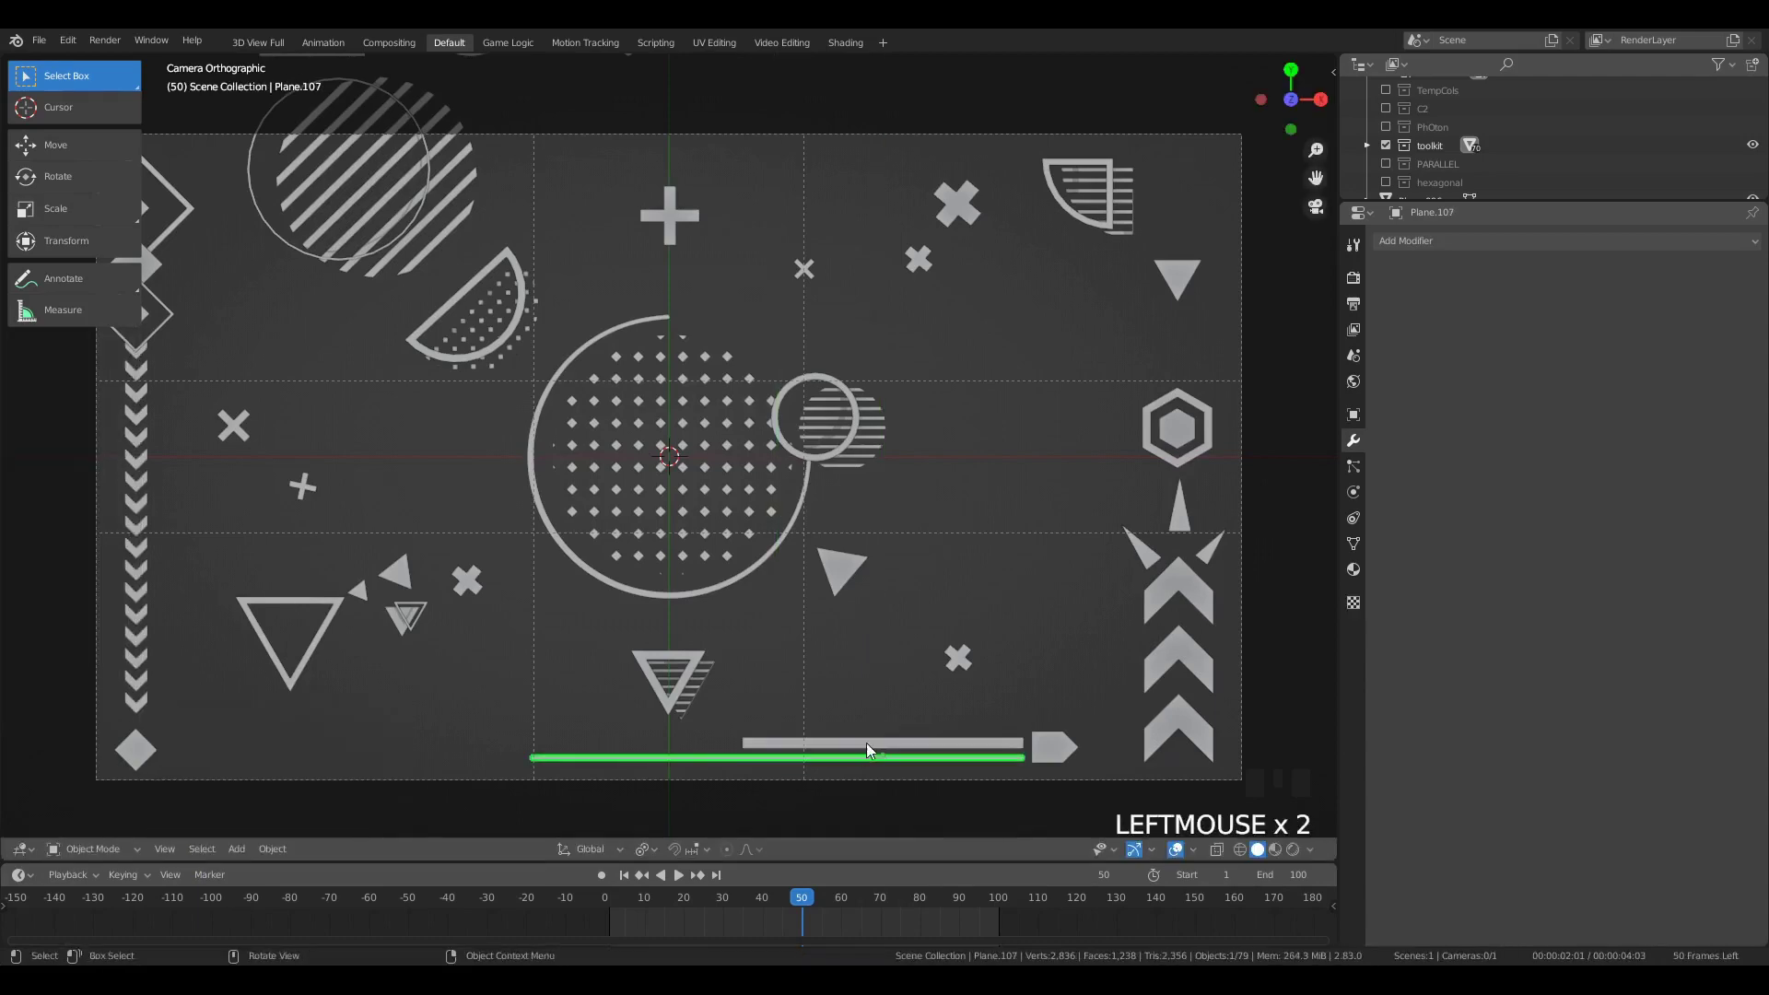
pyautogui.click(1036, 751)
pyautogui.press('a')
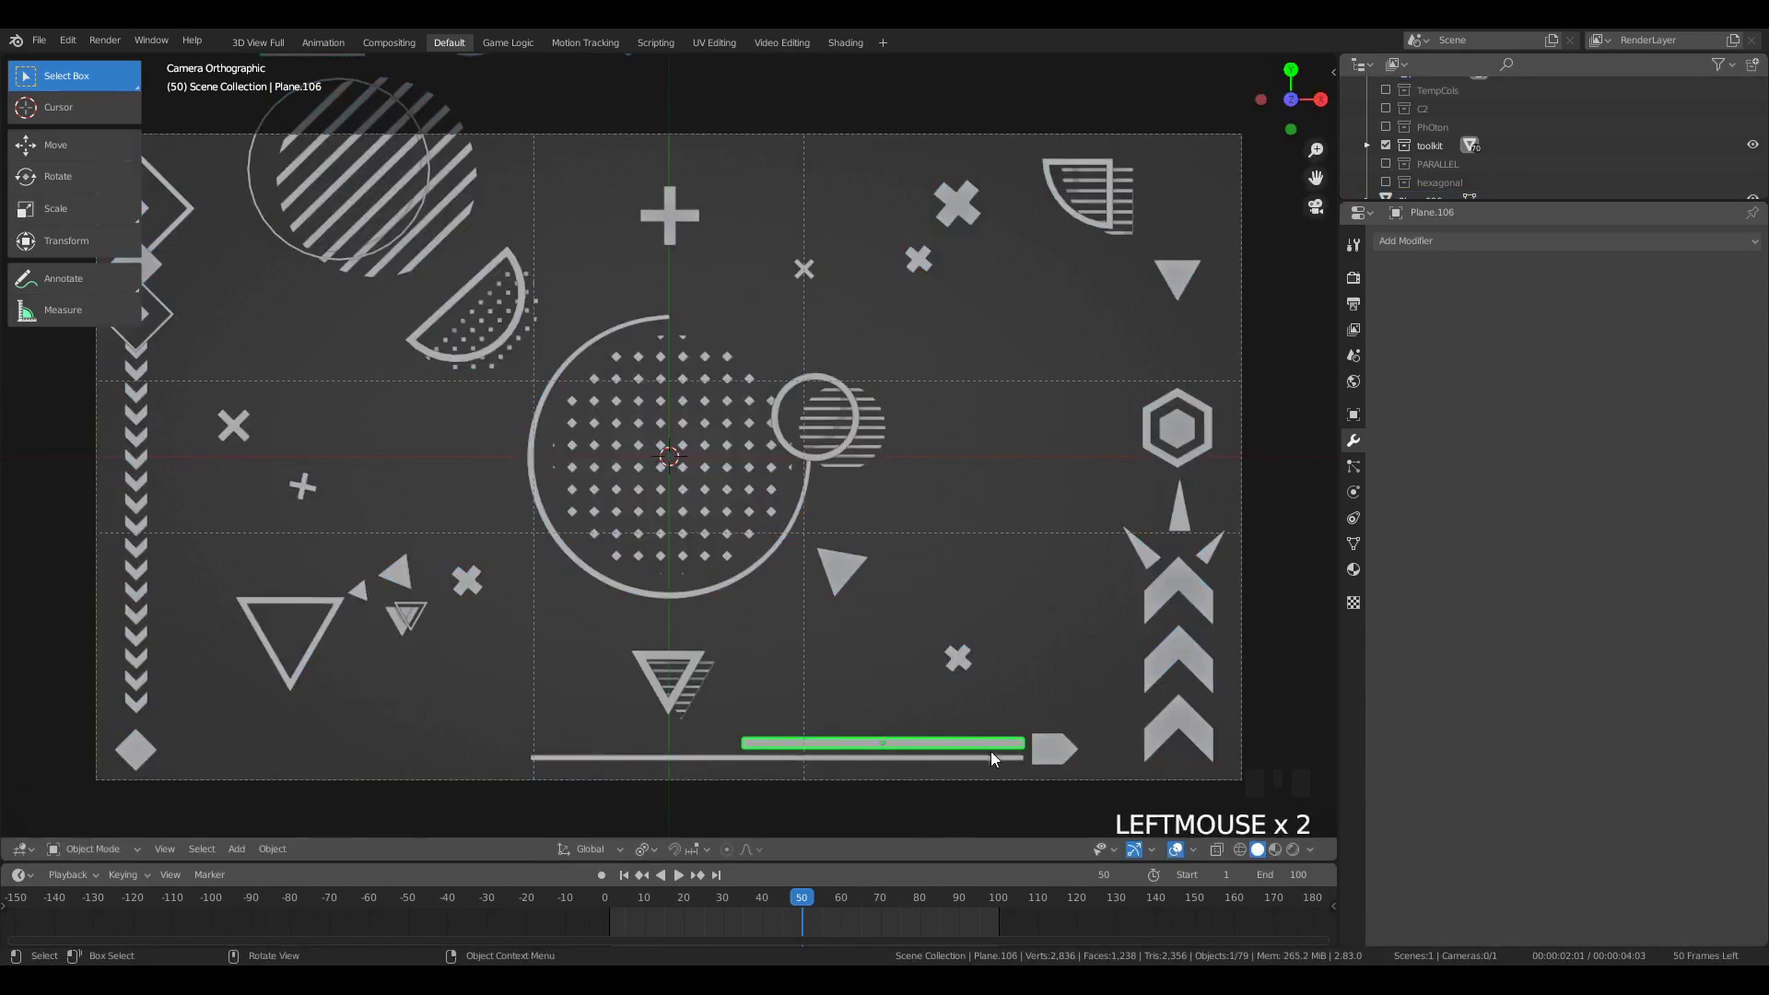
pyautogui.hotkey('shift', 'd')
pyautogui.press('g')
pyautogui.click(981, 706)
pyautogui.press('a')
pyautogui.press('a')
pyautogui.press('a')
# Step: Show the camera view in rendered shading and turn off the camera's Golden Ratio composition guide
pyautogui.press('KP_0')
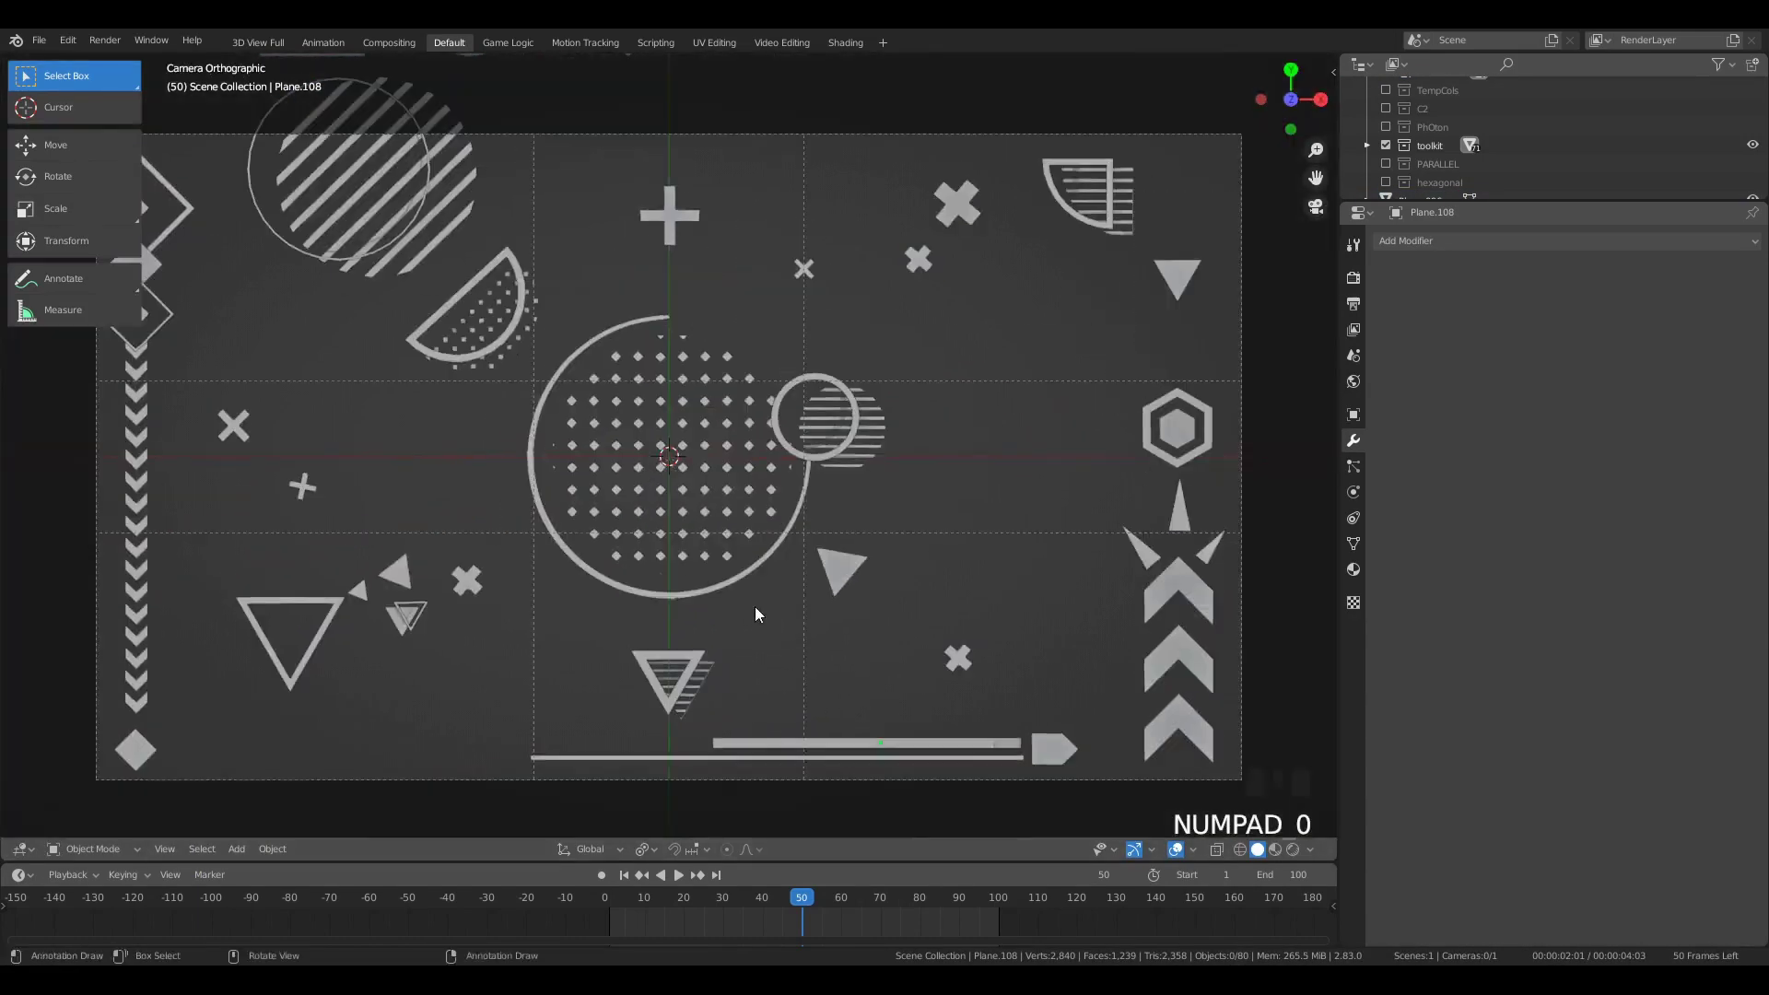
pyautogui.scroll(-2, 754, 614)
pyautogui.click(1066, 448)
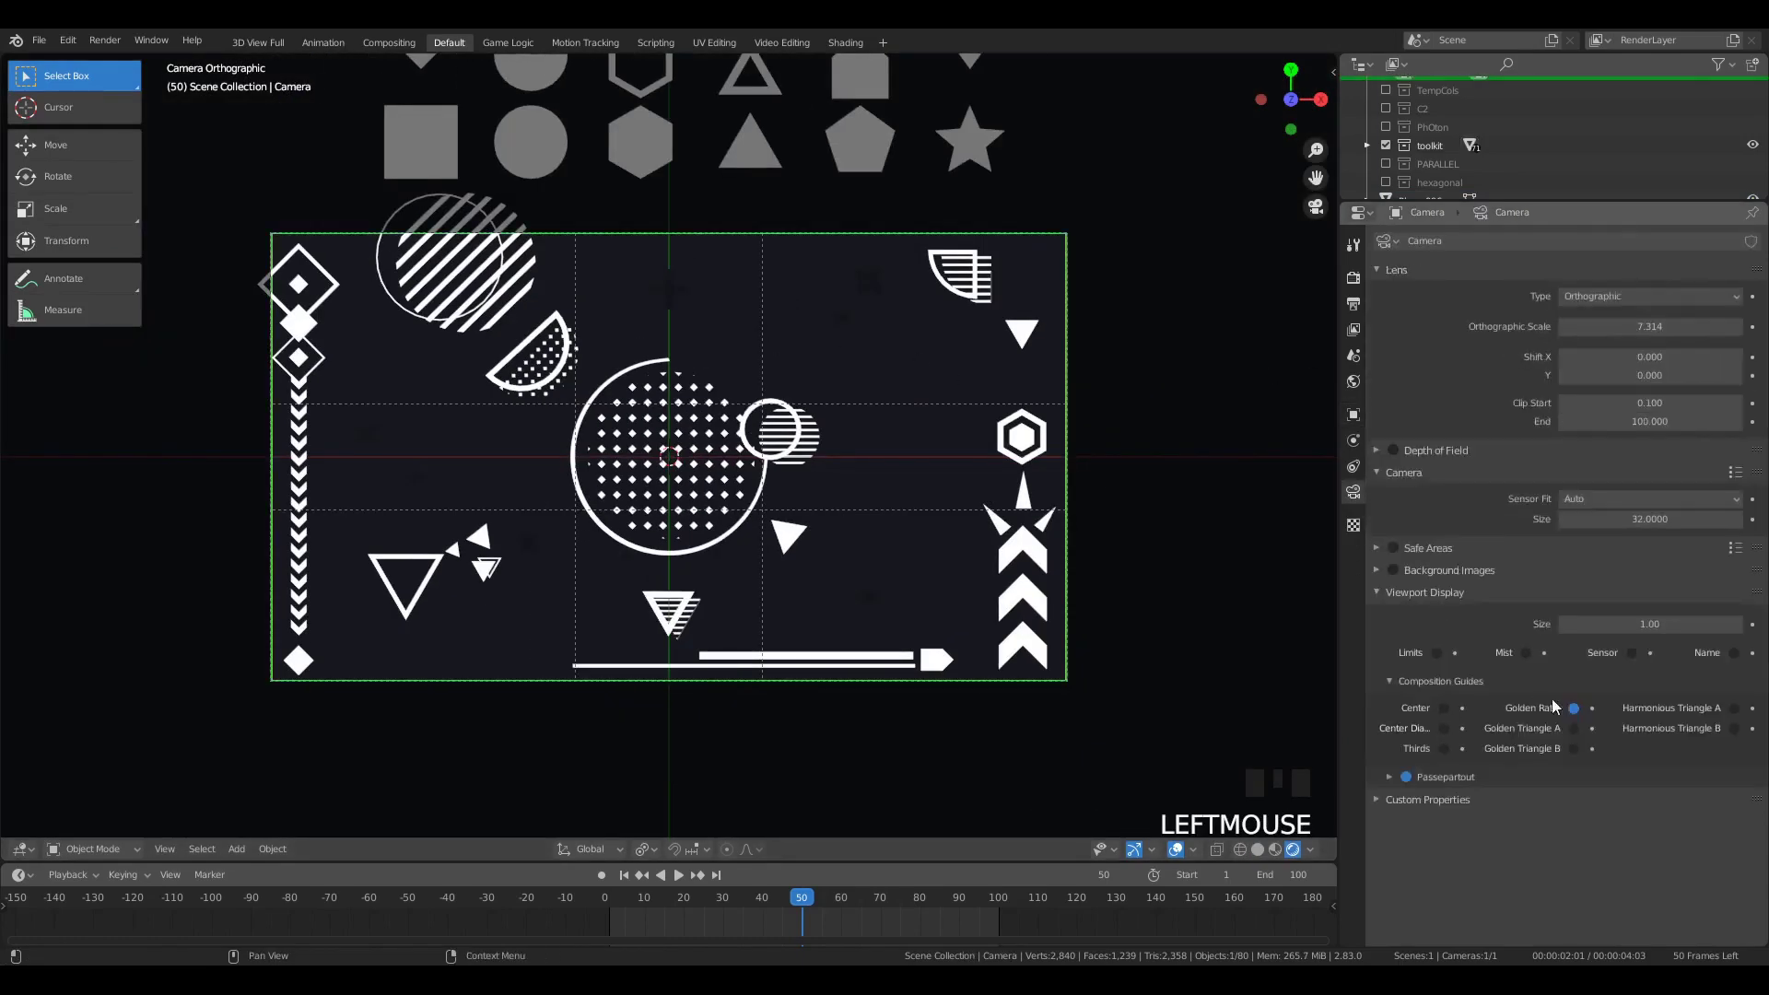
pyautogui.scroll(1, 377, 442)
pyautogui.click(477, 364)
pyautogui.press('a')
pyautogui.press('a')
pyautogui.press('a')
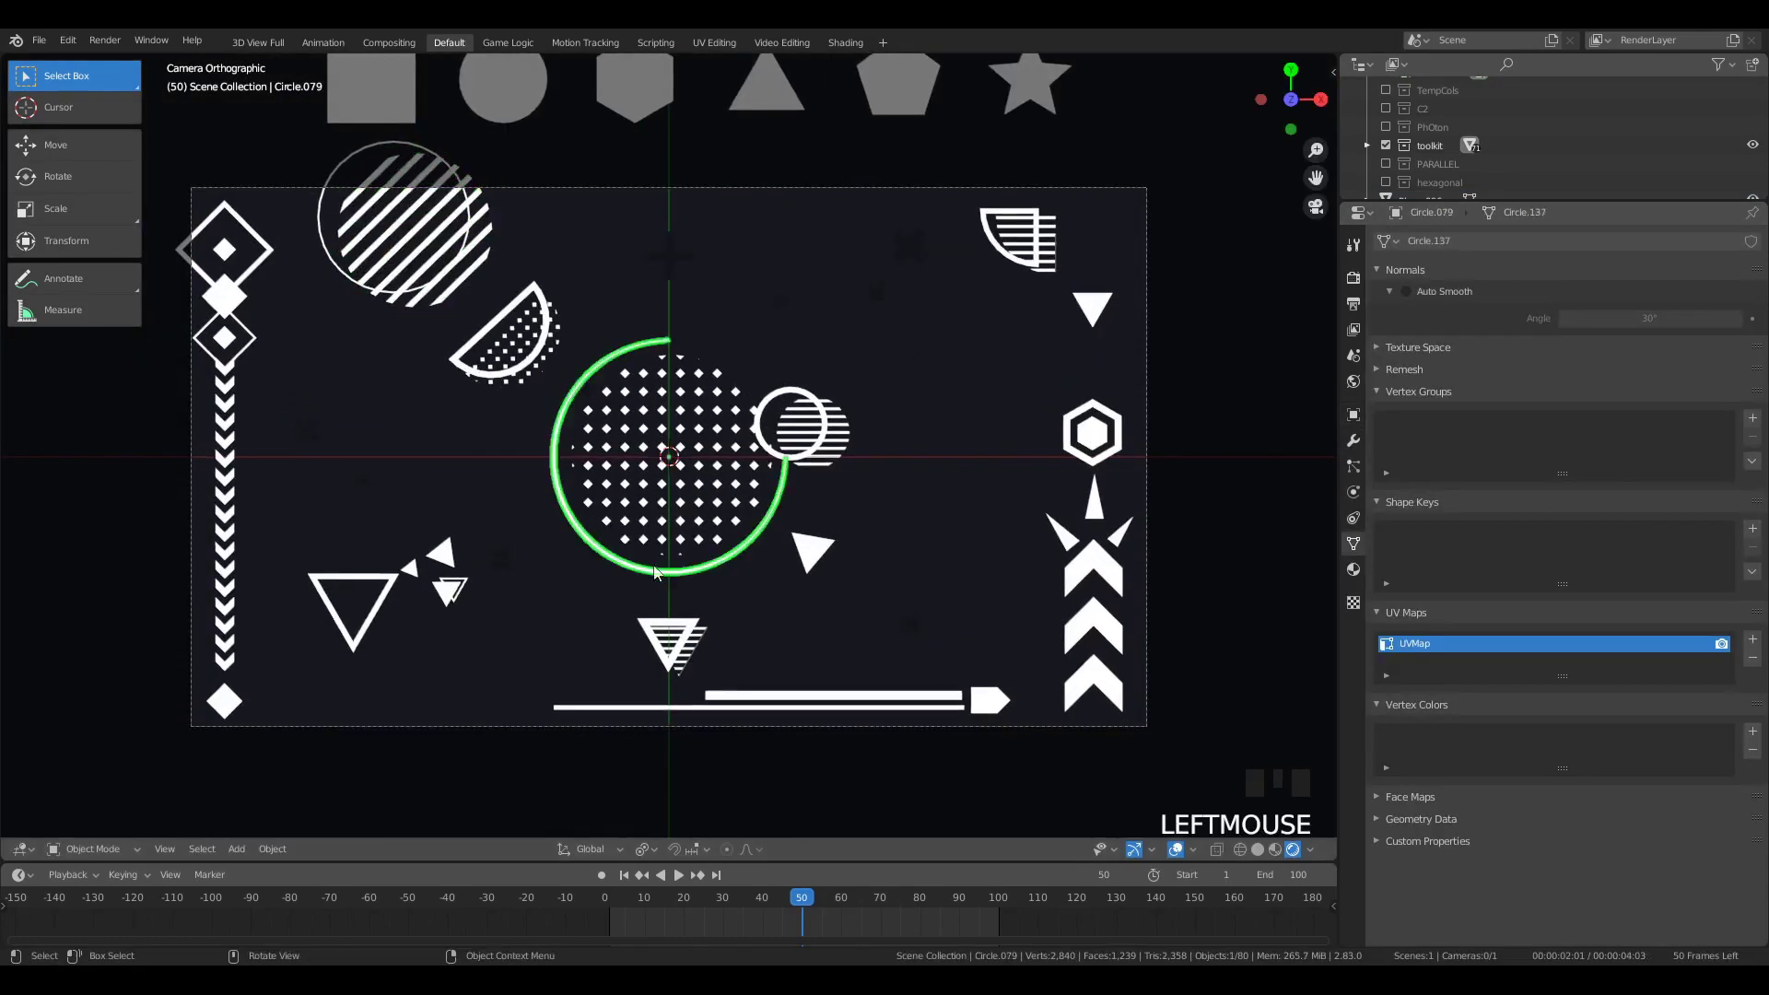
# Step: Brighten and desaturate the world background colour to near white
pyautogui.click(1353, 570)
pyautogui.scroll(2, 1147, 409)
pyautogui.scroll(-2, 1107, 411)
pyautogui.click(1353, 381)
pyautogui.click(1661, 363)
pyautogui.moveTo(1727, 224); pyautogui.dragTo(1727, 126)
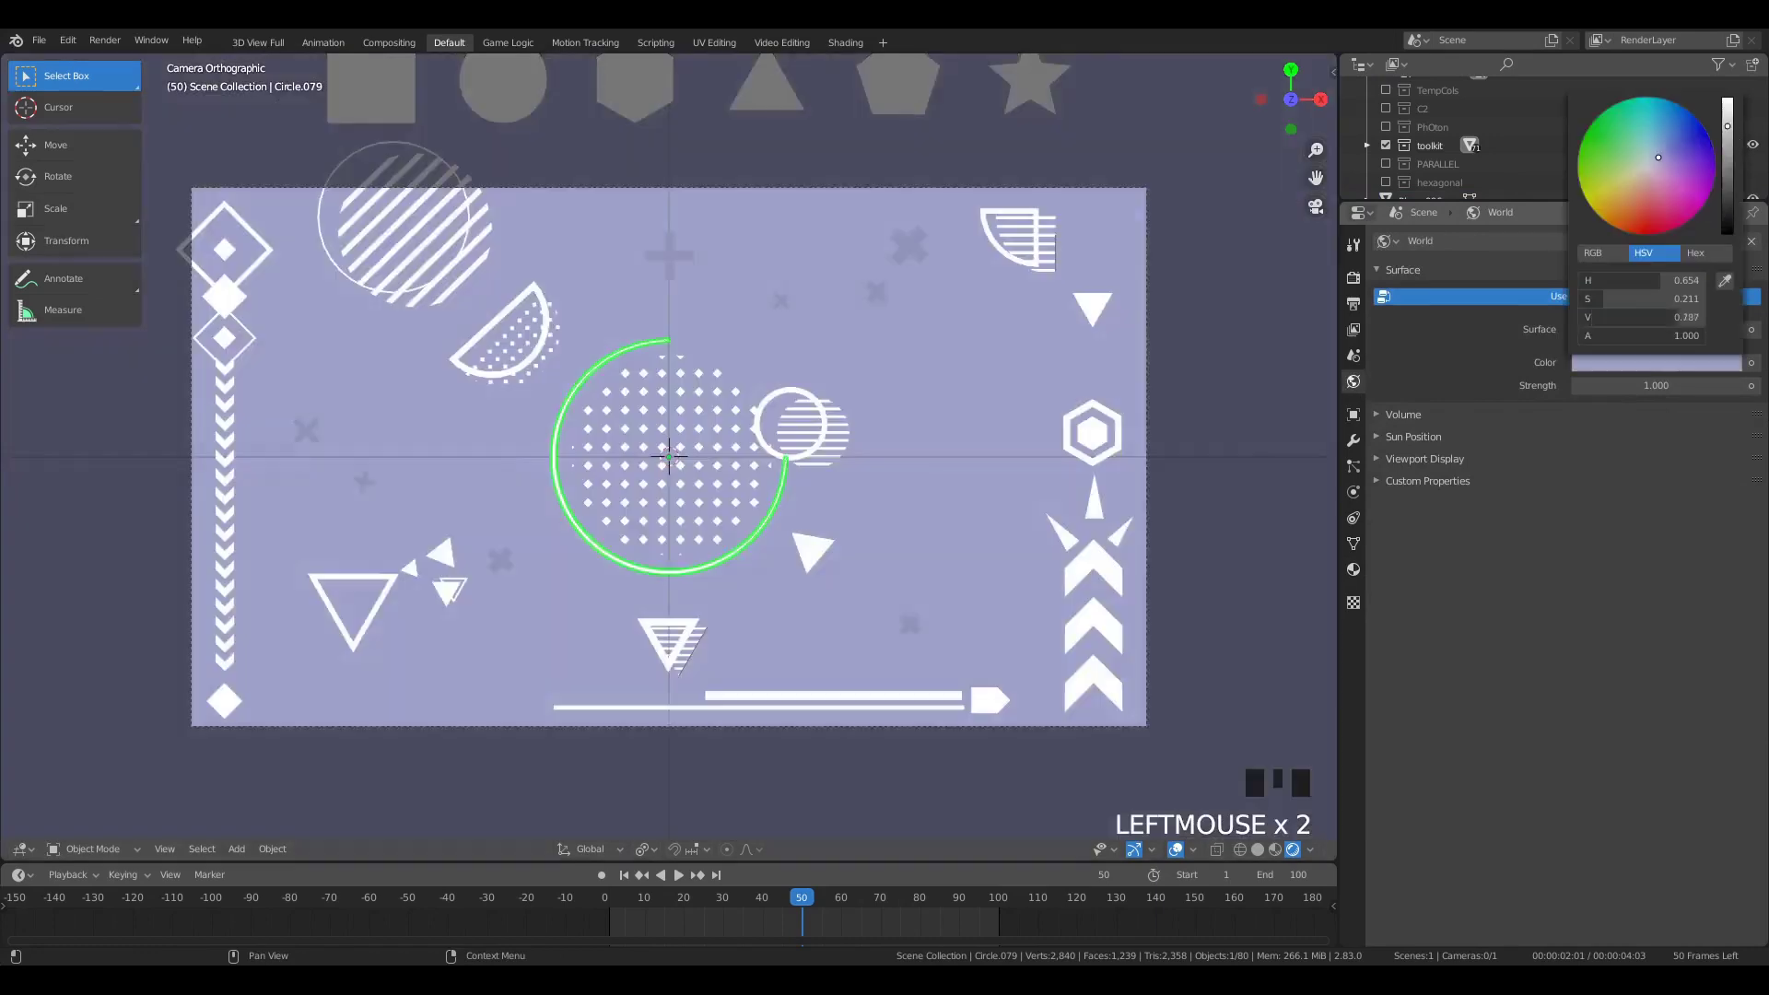
pyautogui.moveTo(1678, 317); pyautogui.dragTo(1689, 316)
pyautogui.moveTo(1682, 299); pyautogui.dragTo(1577, 299)
# Step: Select all the plus and X shapes and link the striped triangle's material to them
pyautogui.press('z')
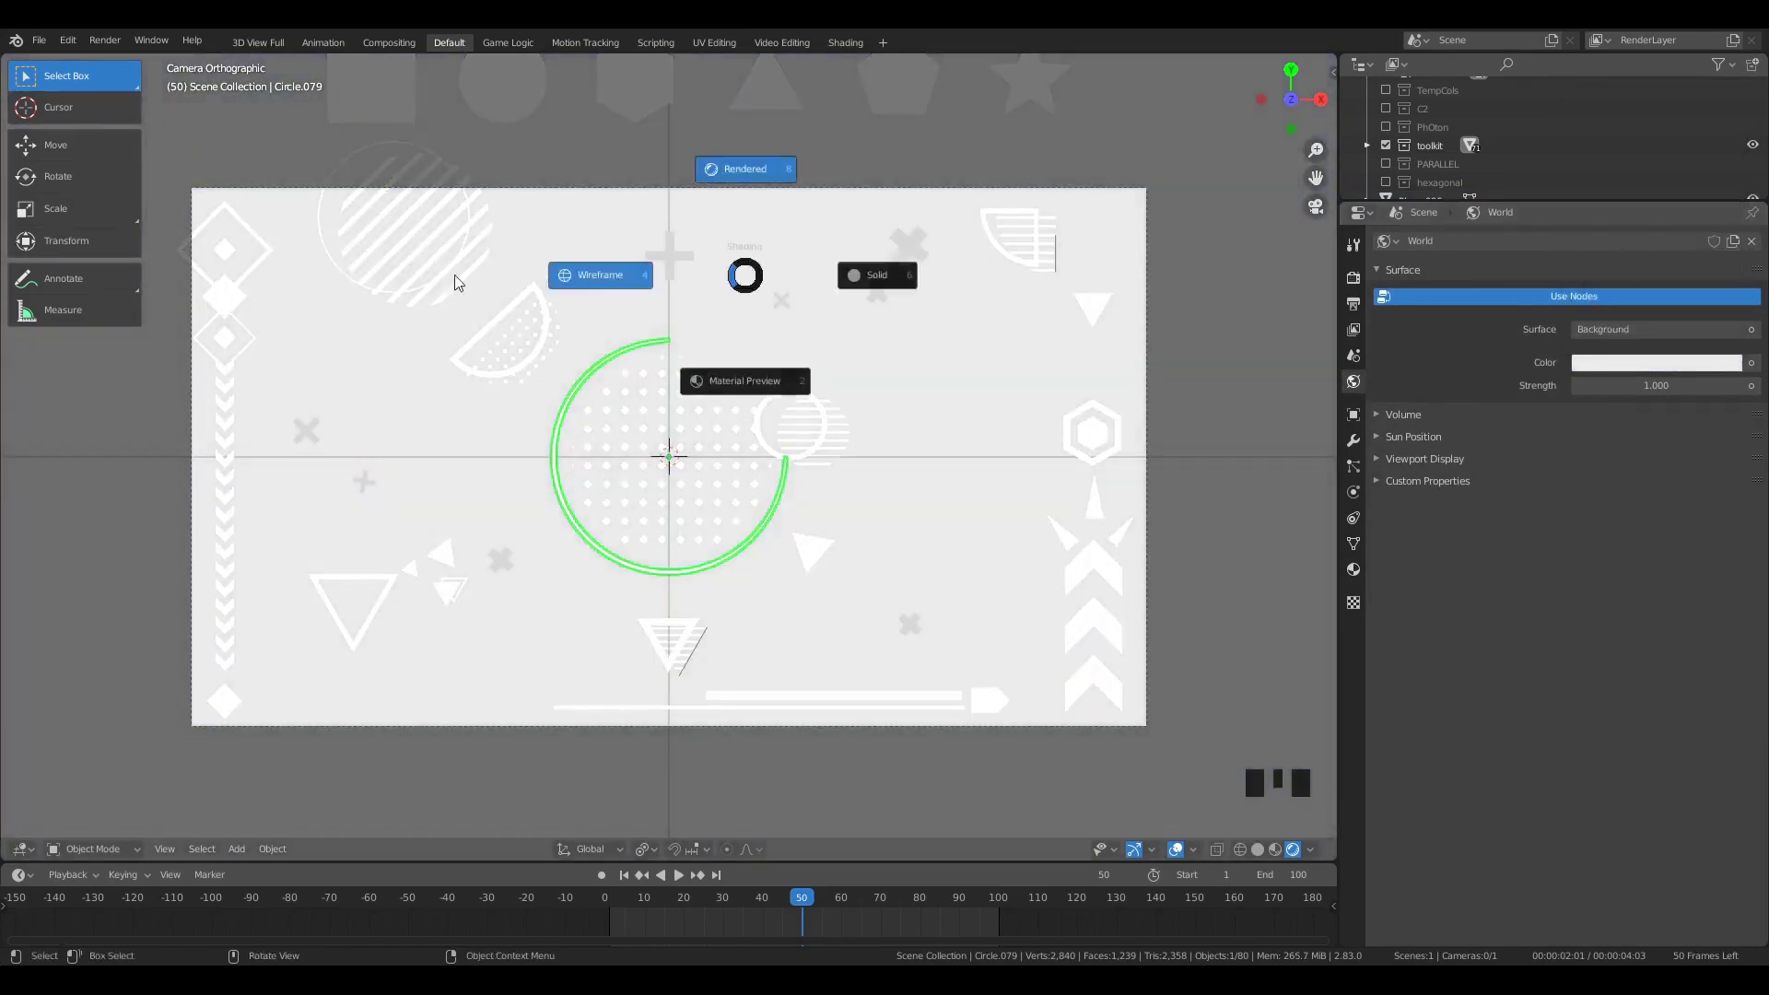
pyautogui.click(592, 277)
pyautogui.press('b')
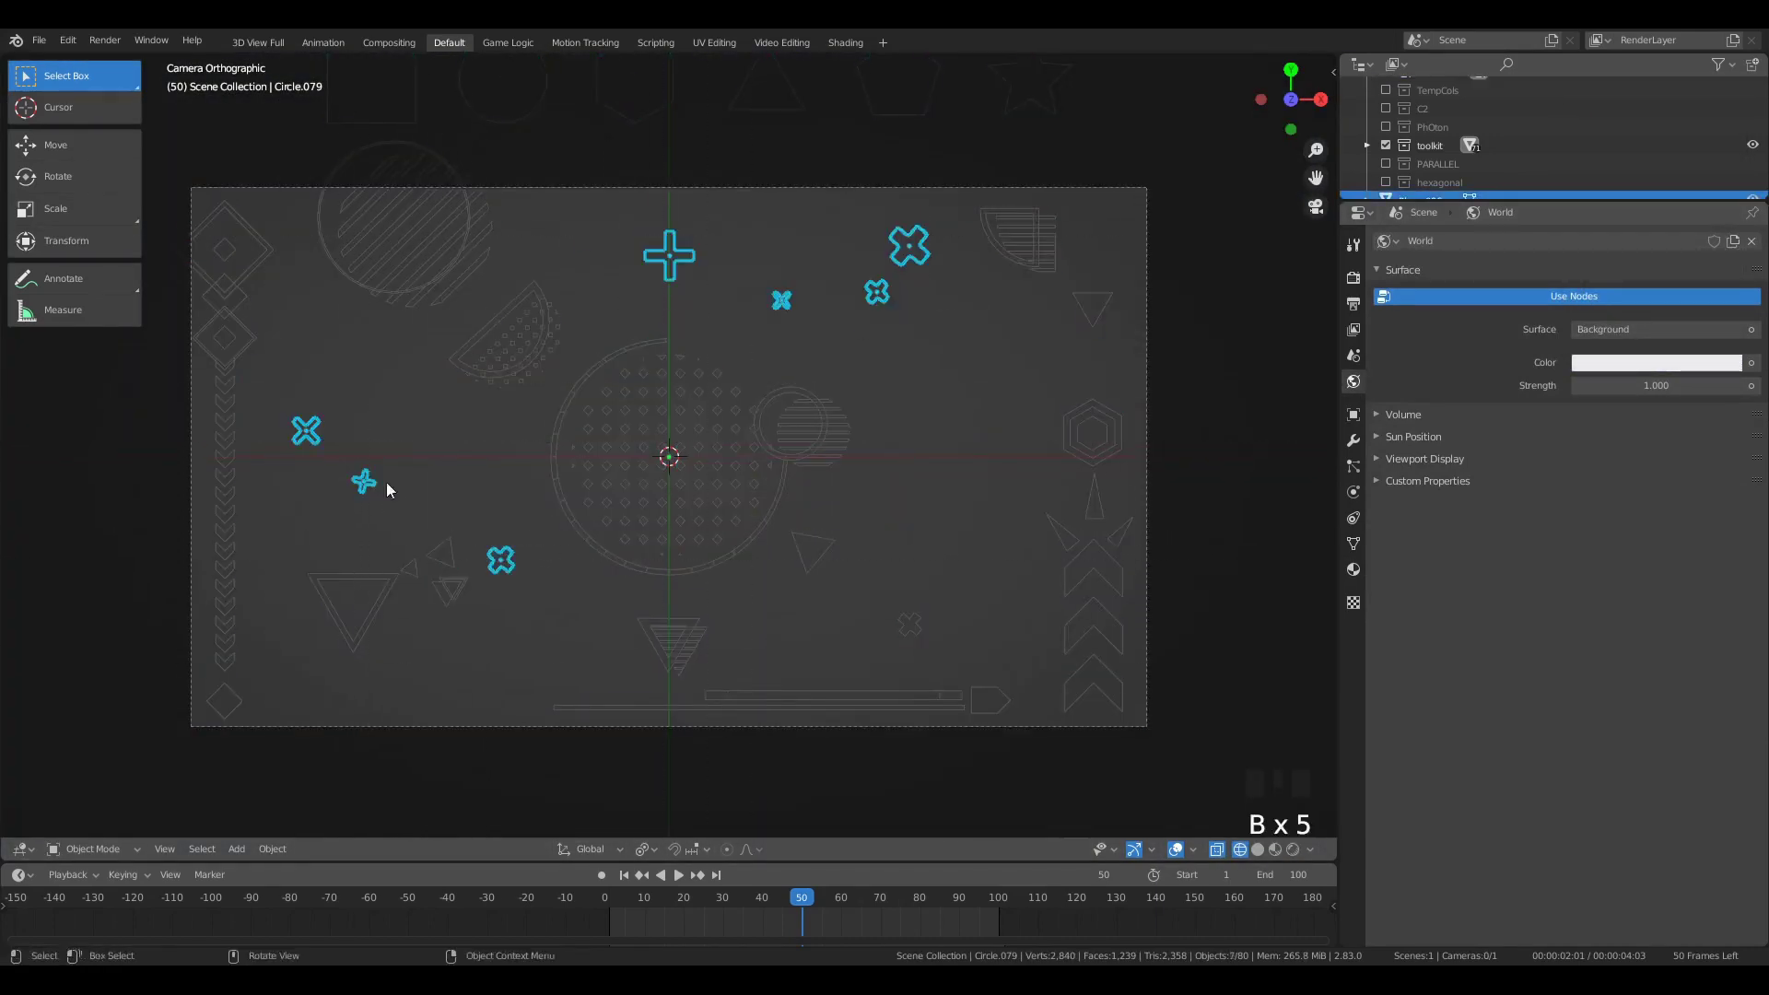
pyautogui.hotkey('shift', 'z')
pyautogui.scroll(-2, 963, 616)
pyautogui.keyDown('shift'); pyautogui.click(687, 623); pyautogui.keyUp('shift')
pyautogui.hotkey('ctrl', 'l')
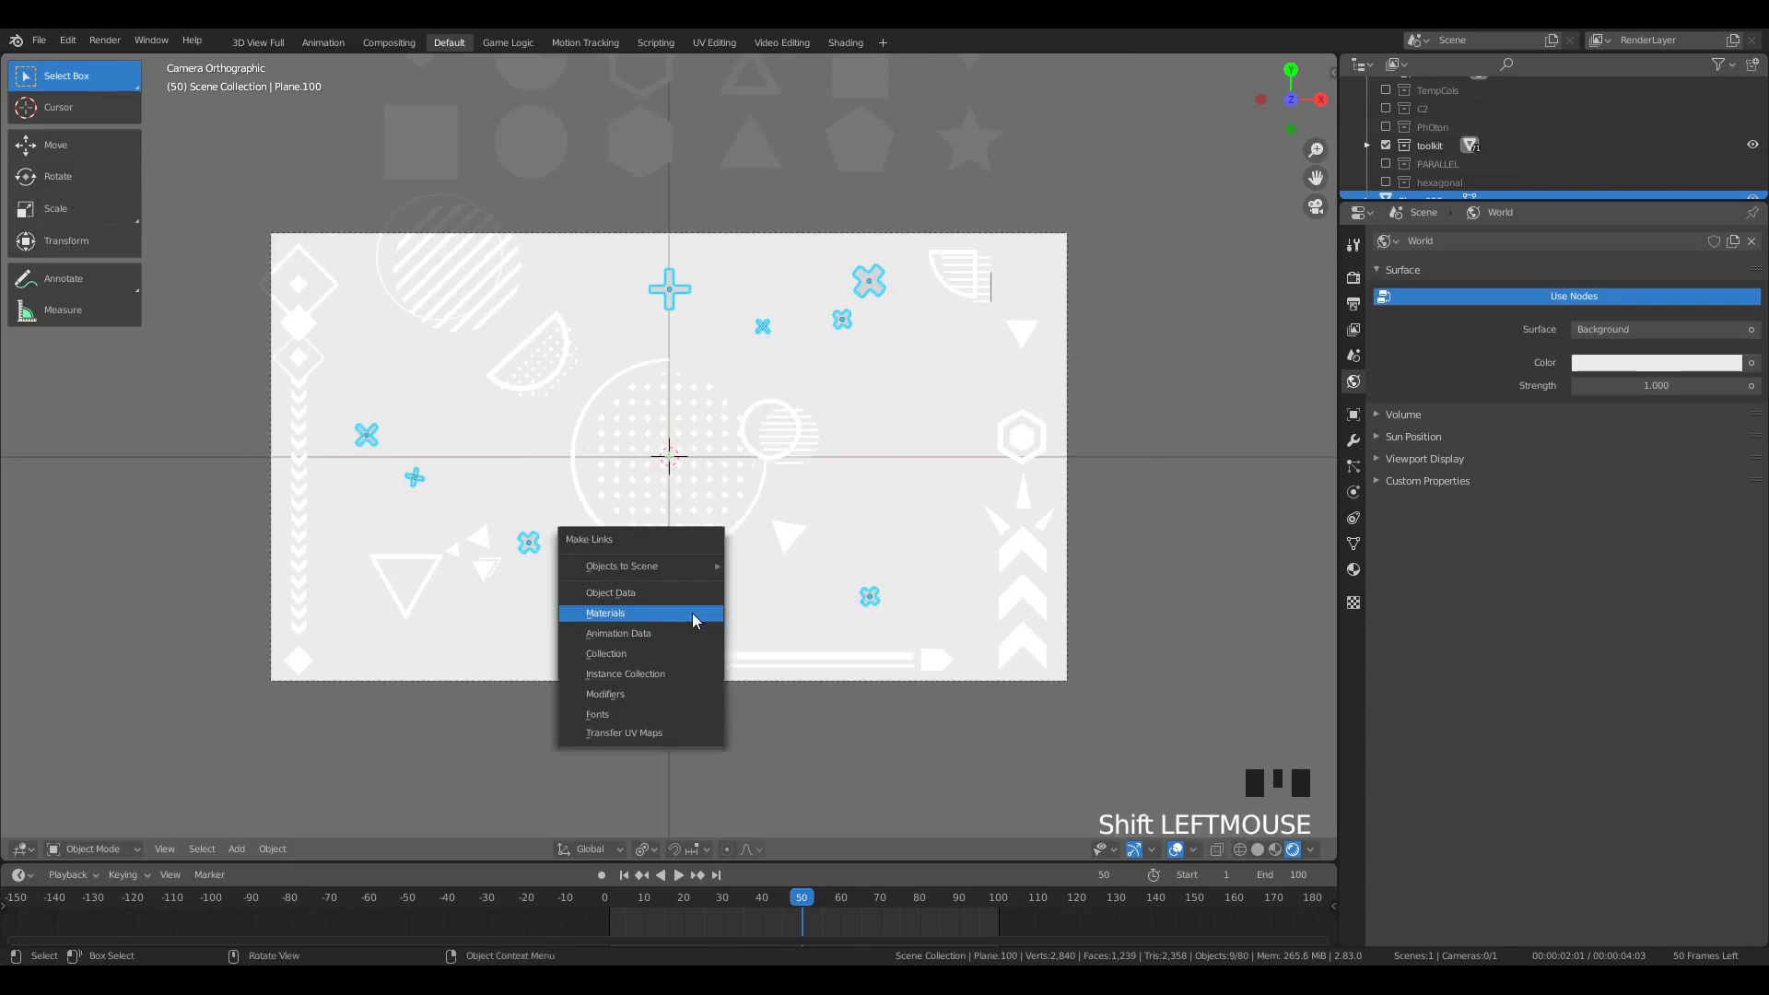
pyautogui.click(692, 615)
pyautogui.click(777, 722)
pyautogui.scroll(3, 776, 722)
pyautogui.scroll(-3, 848, 562)
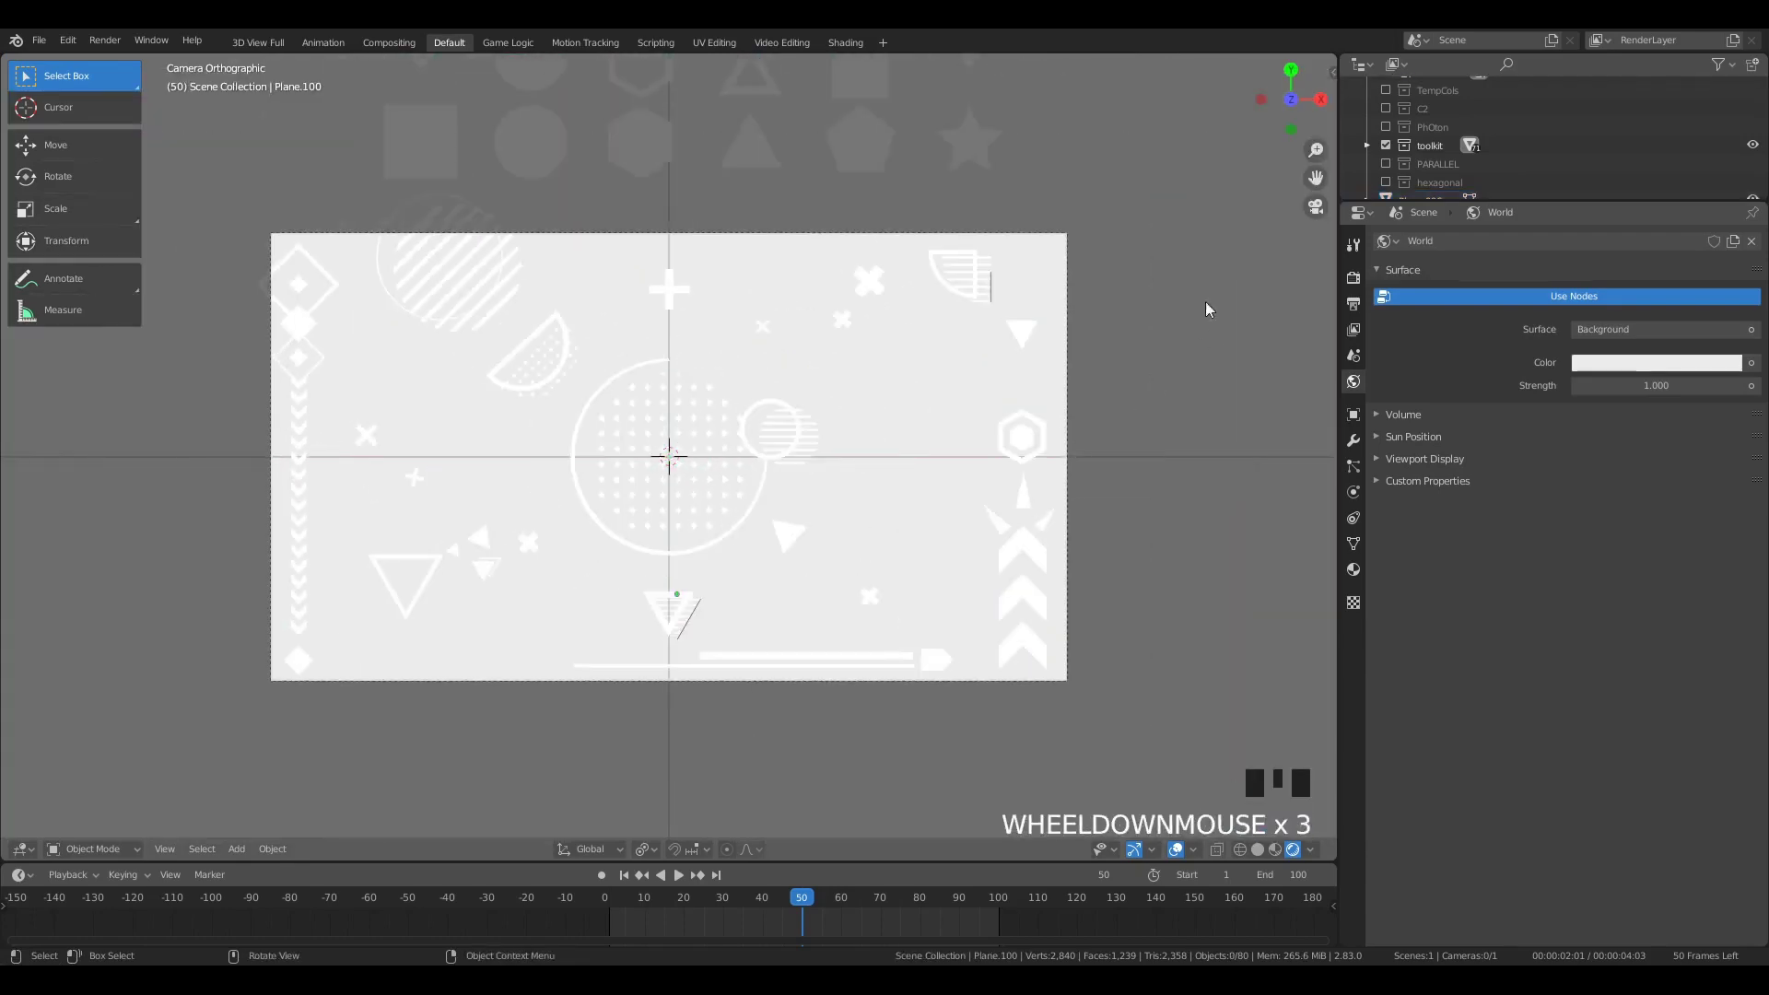
# Step: In the Shading workspace, feed a ColorRamp node into the Emission colour and set its interpolation to Constant
pyautogui.click(845, 42)
pyautogui.hotkey('shift', 'a')
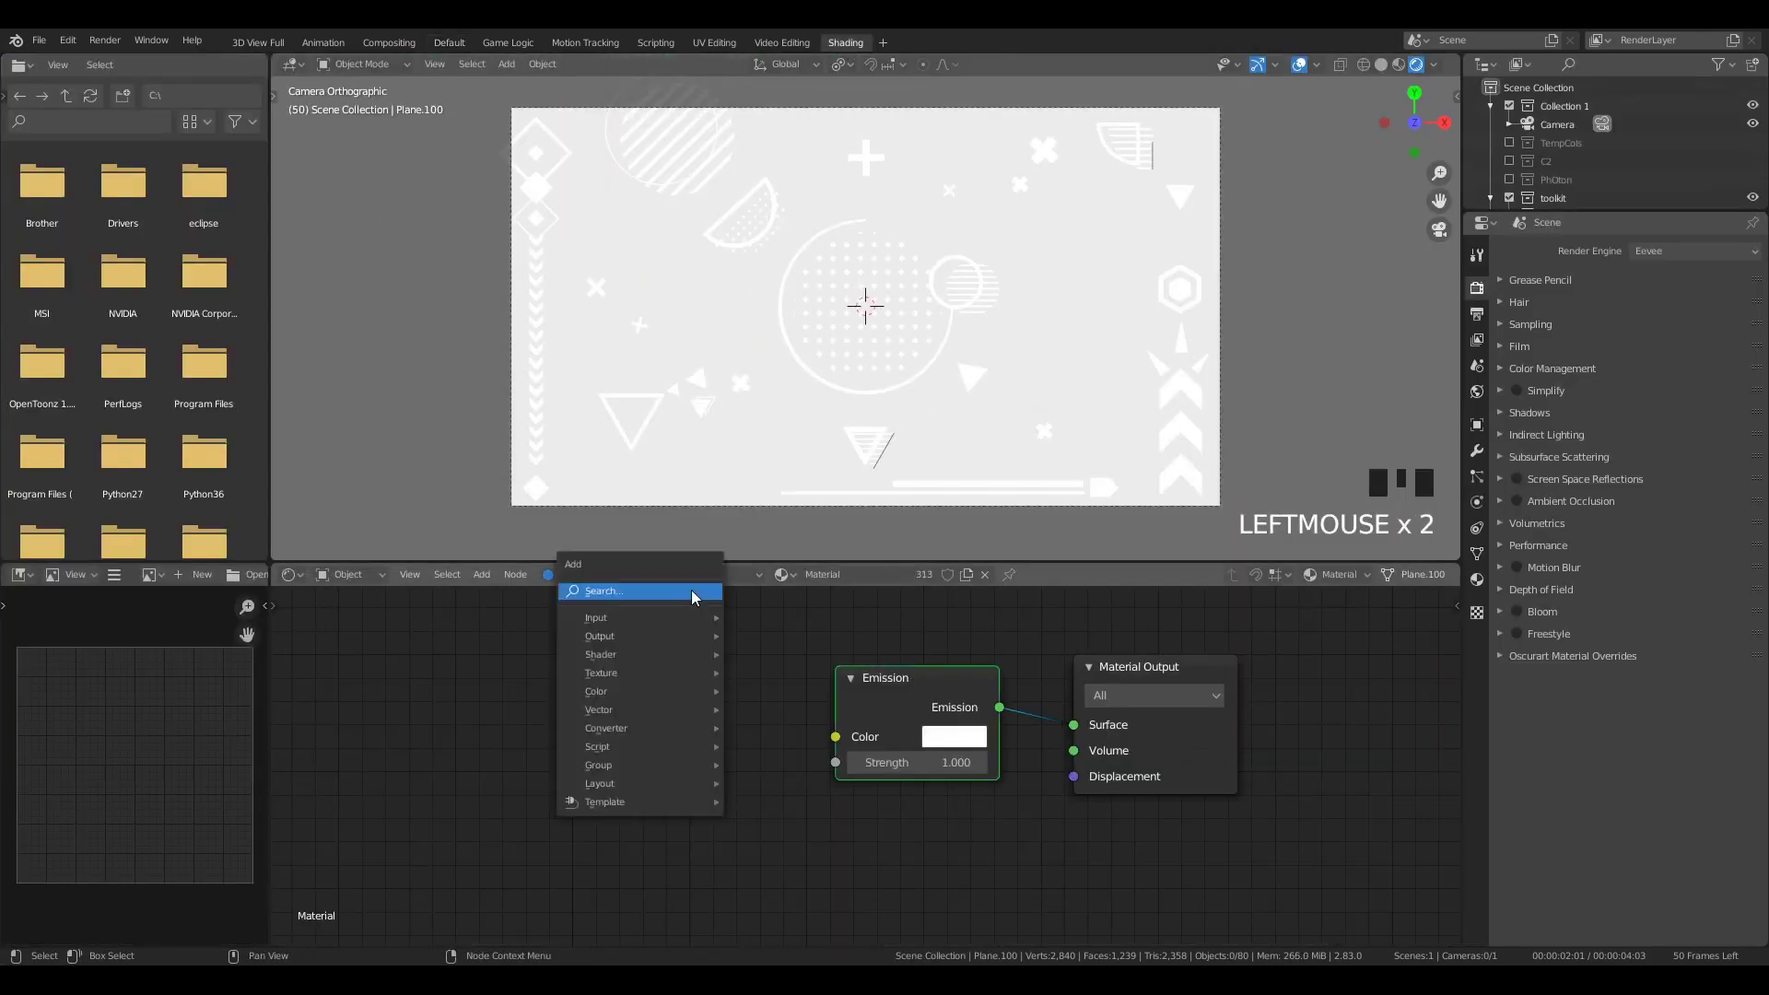
pyautogui.click(778, 483)
pyautogui.click(728, 737)
pyautogui.click(737, 755)
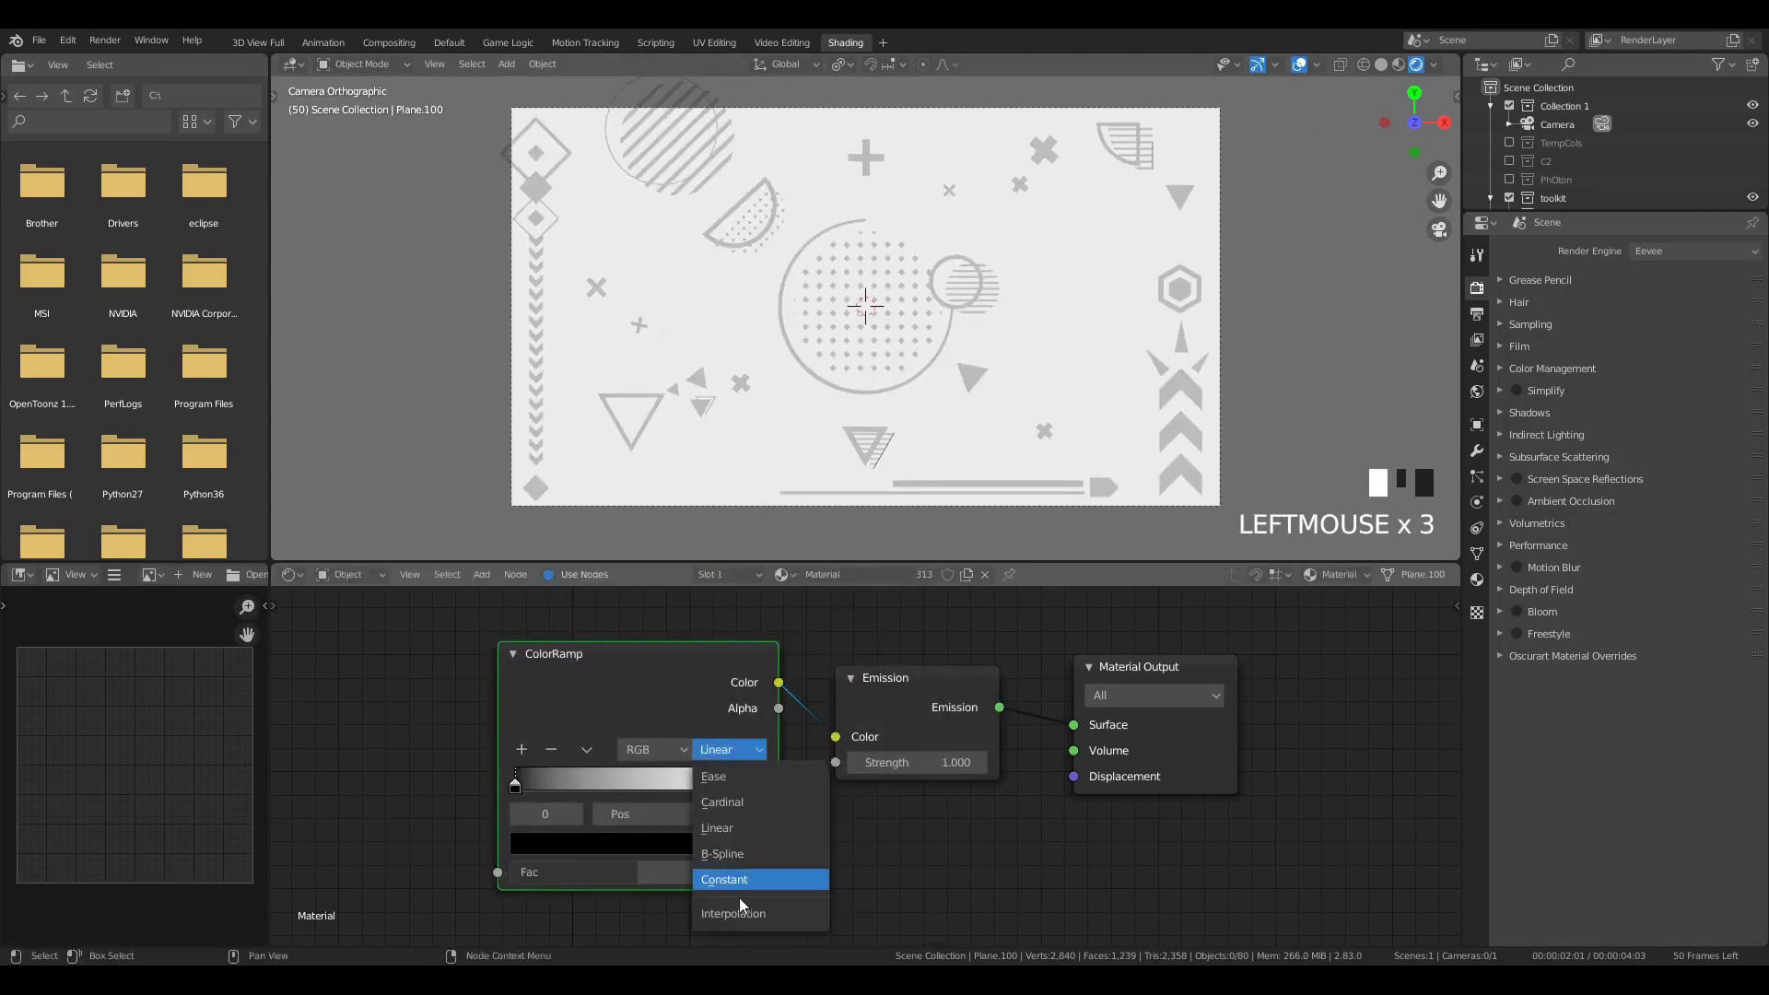
pyautogui.click(733, 880)
# Step: Add an Object Info node and connect its Random output to the ColorRamp's Fac input
pyautogui.moveTo(732, 879); pyautogui.dragTo(1023, 912, button='middle')
pyautogui.hotkey('shift', 'a')
pyautogui.moveTo(767, 710)
pyautogui.click(726, 571)
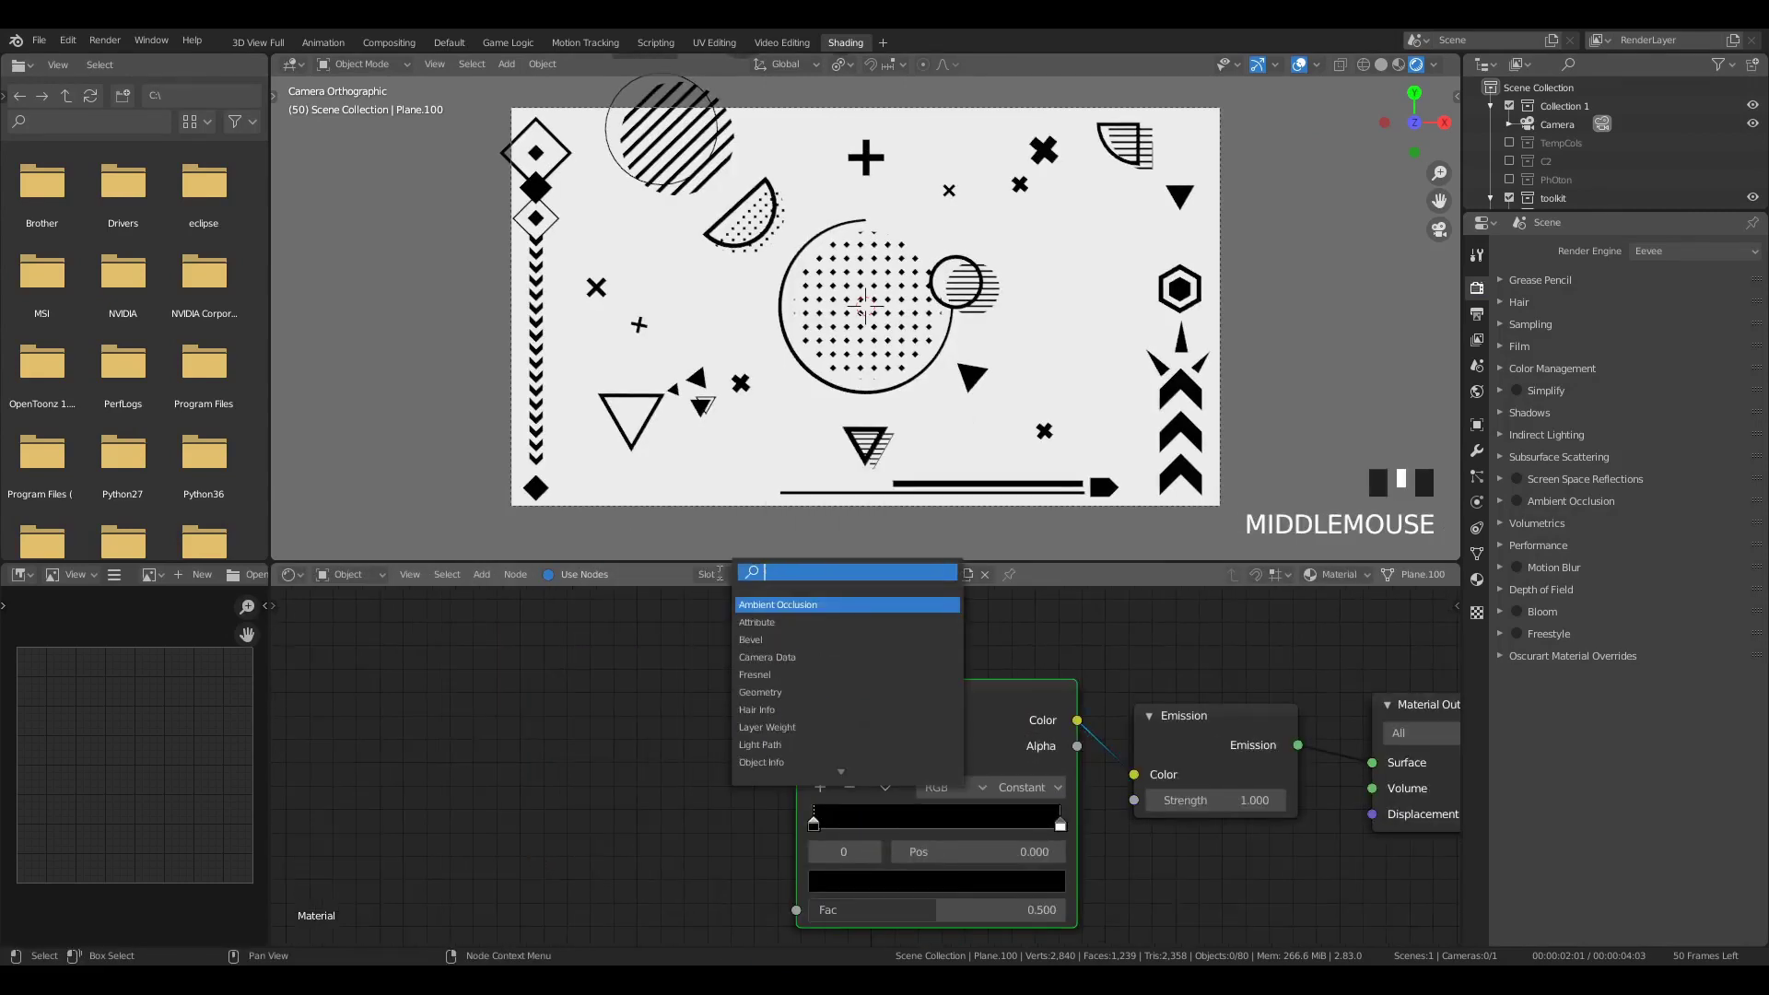
pyautogui.write('obj')
pyautogui.press('Return')
pyautogui.click(608, 693)
pyautogui.moveTo(774, 836); pyautogui.dragTo(815, 921)
pyautogui.moveTo(727, 736); pyautogui.dragTo(653, 766)
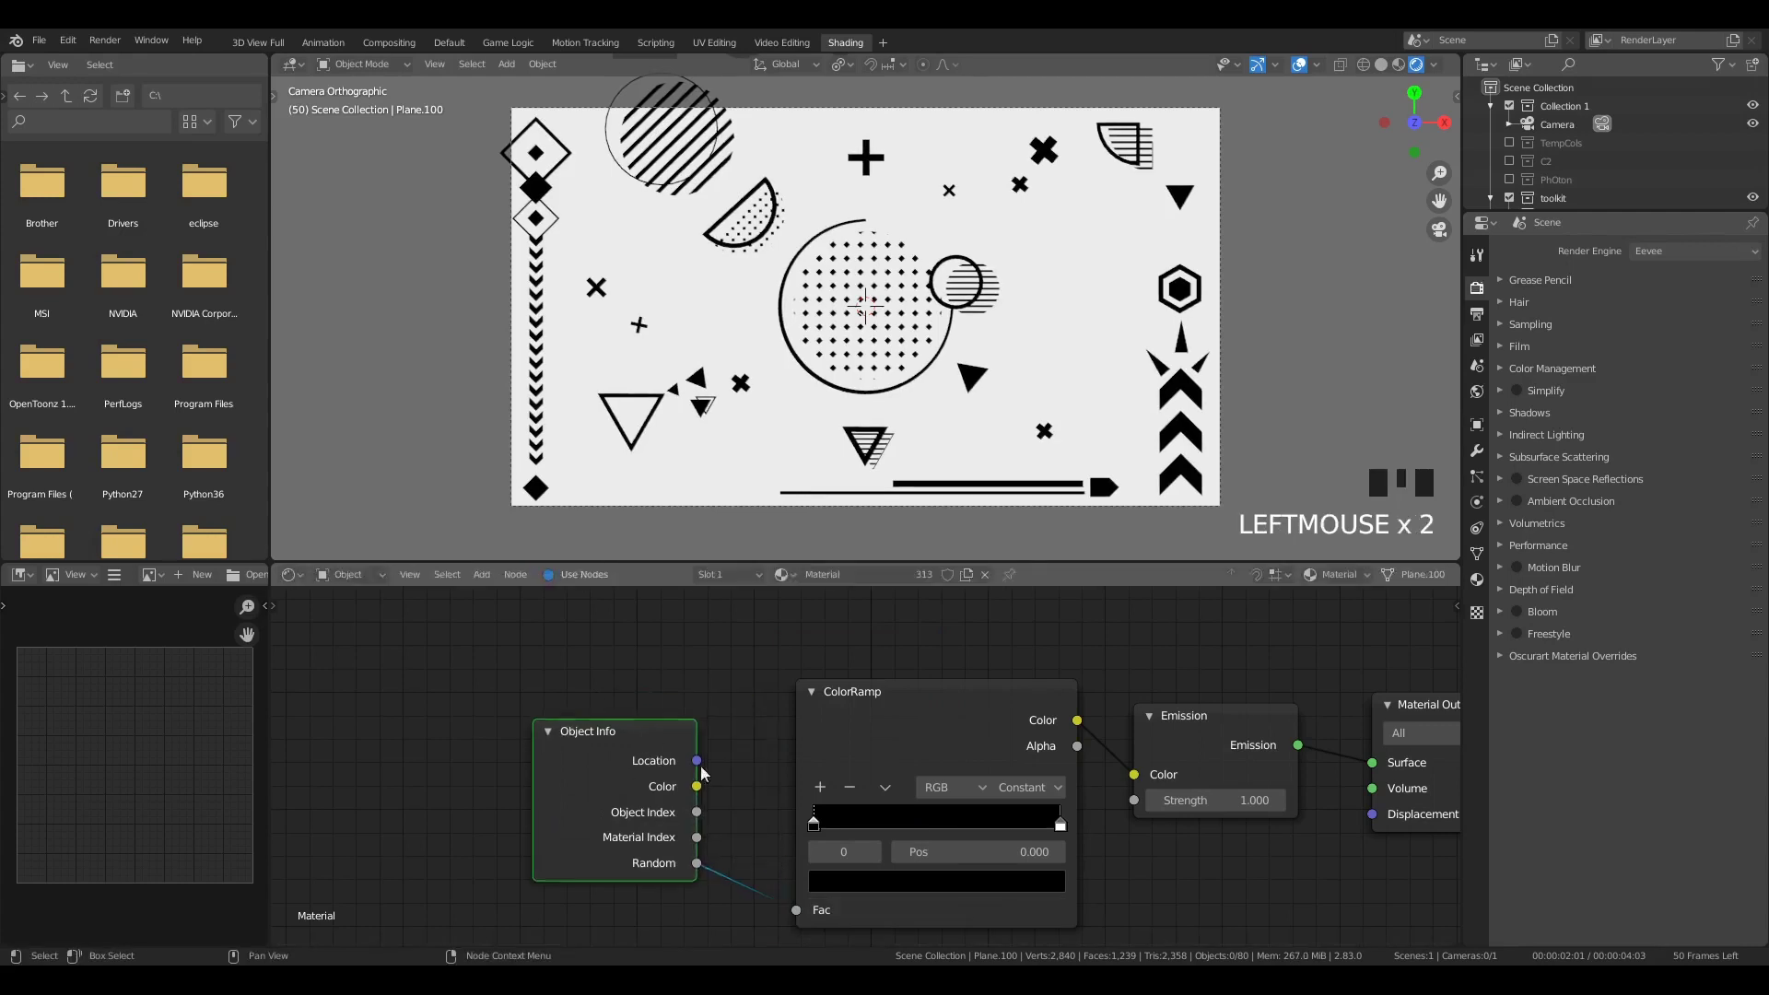
# Step: Move the white ramp stop toward the middle and colour it pink with hue 0.881, saturation 0.793, and value 1
pyautogui.moveTo(871, 714); pyautogui.dragTo(848, 720)
pyautogui.click(1036, 831)
pyautogui.moveTo(901, 800)
pyautogui.mouseDown()
pyautogui.moveTo(881, 799)
pyautogui.moveTo(899, 810)
pyautogui.mouseUp()
pyautogui.click(899, 887)
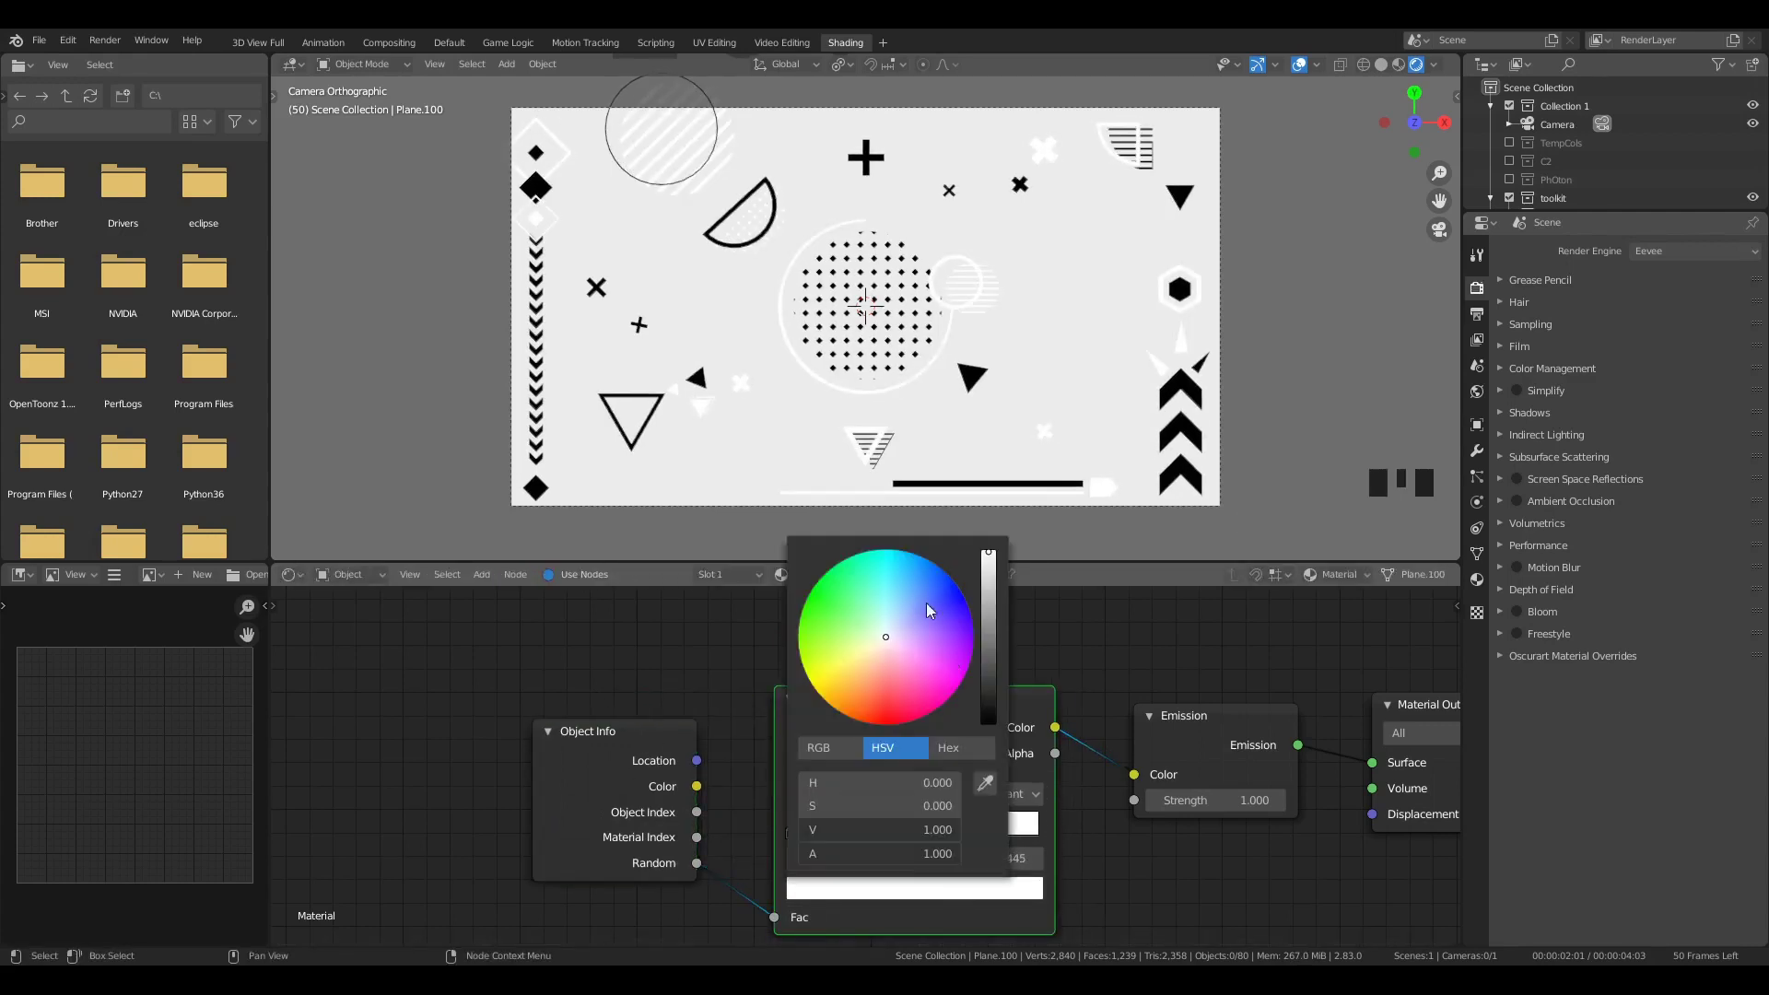
pyautogui.moveTo(885, 636); pyautogui.dragTo(951, 696)
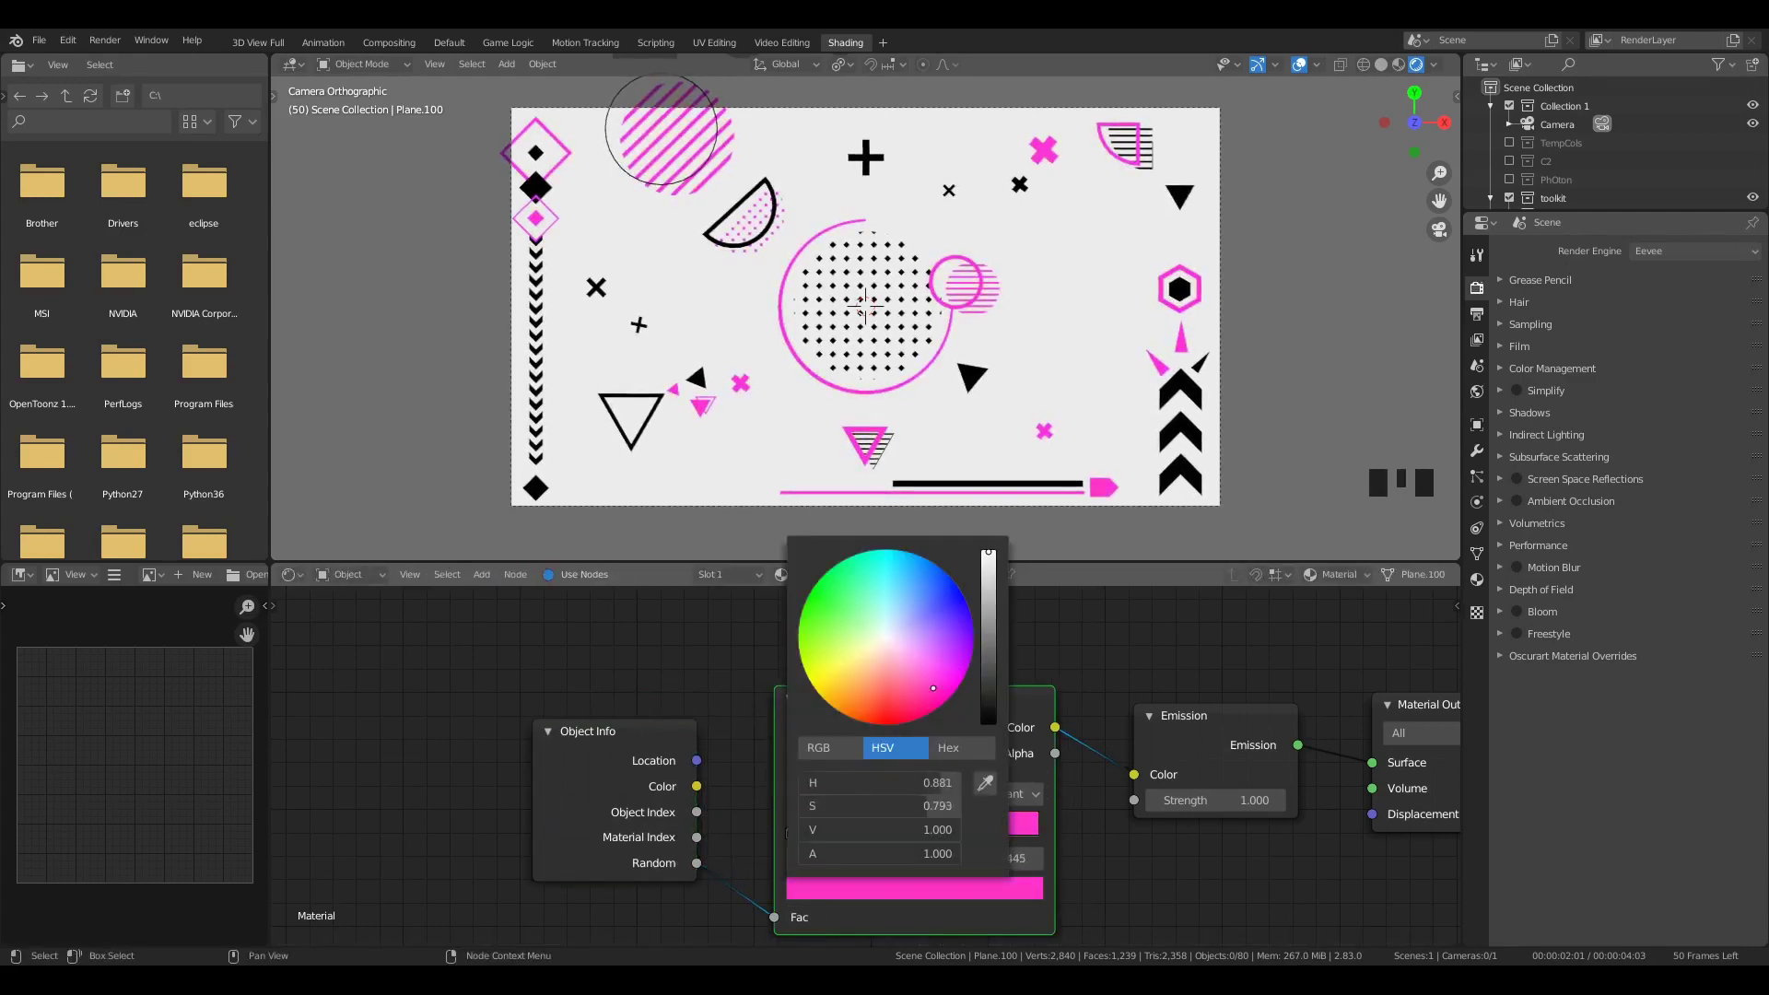
# Step: Shift the pink stop to about a quarter of the ramp and colour the first stop dark navy with value 0.094
pyautogui.scroll(1, 866, 304)
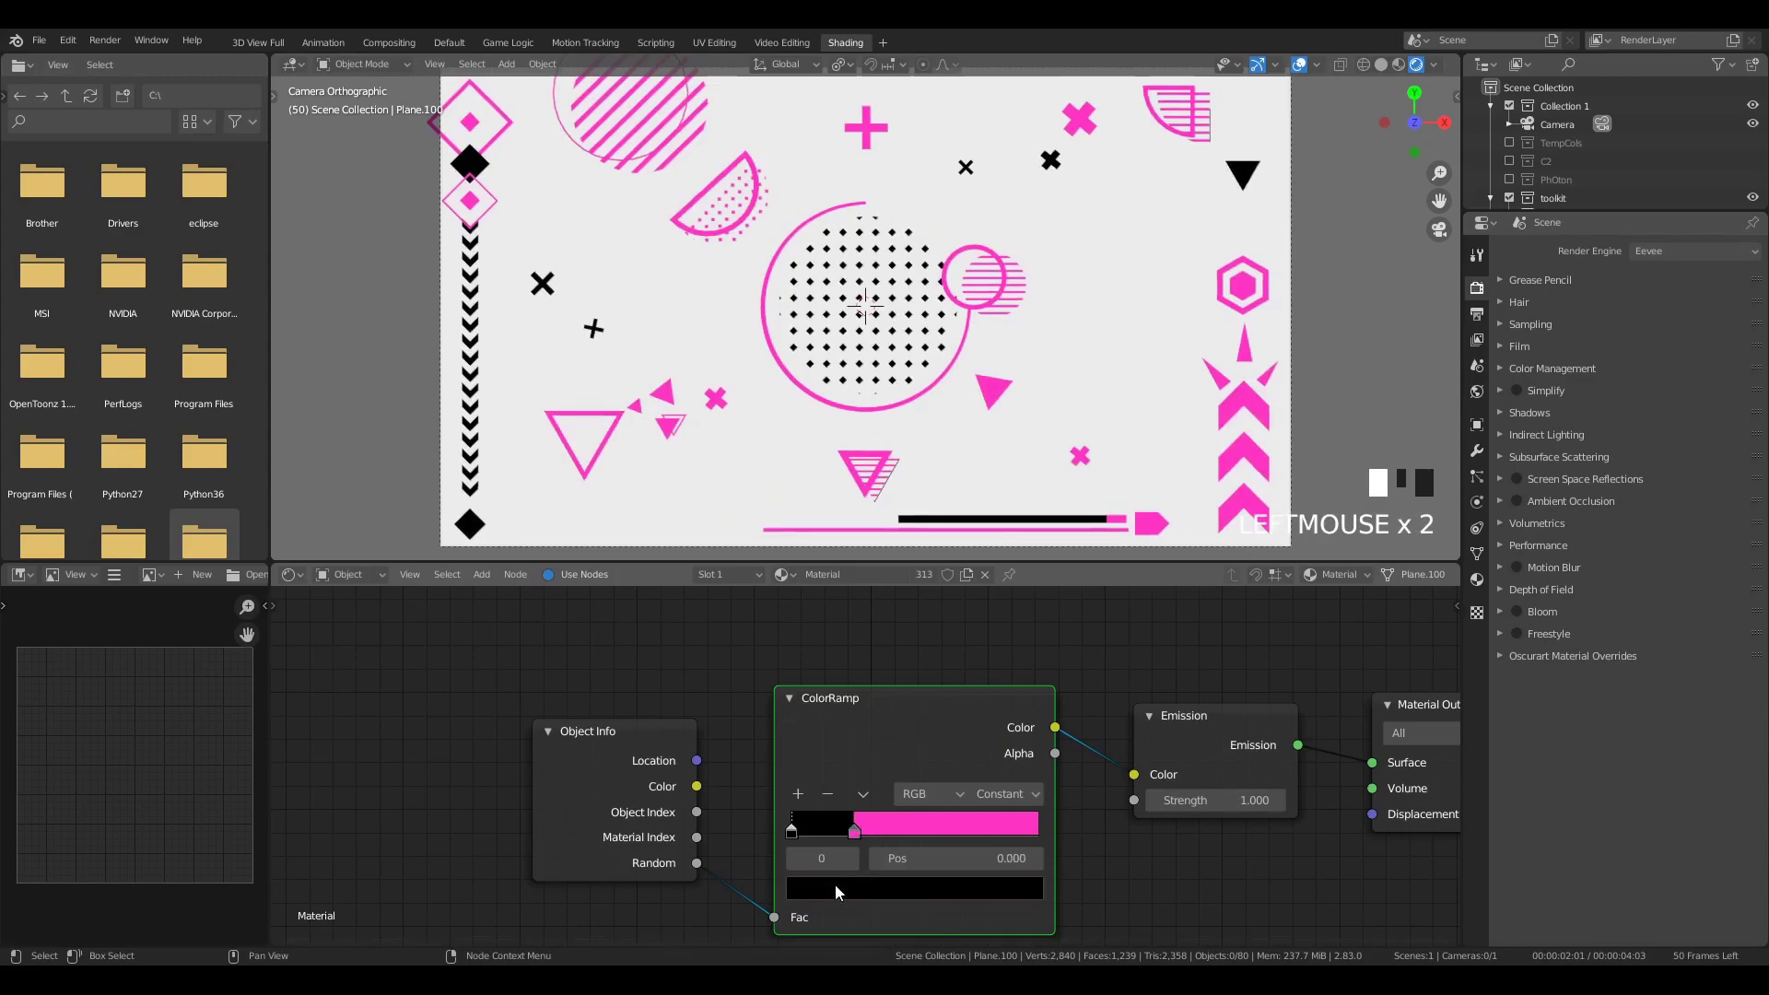
pyautogui.click(834, 888)
pyautogui.click(991, 702)
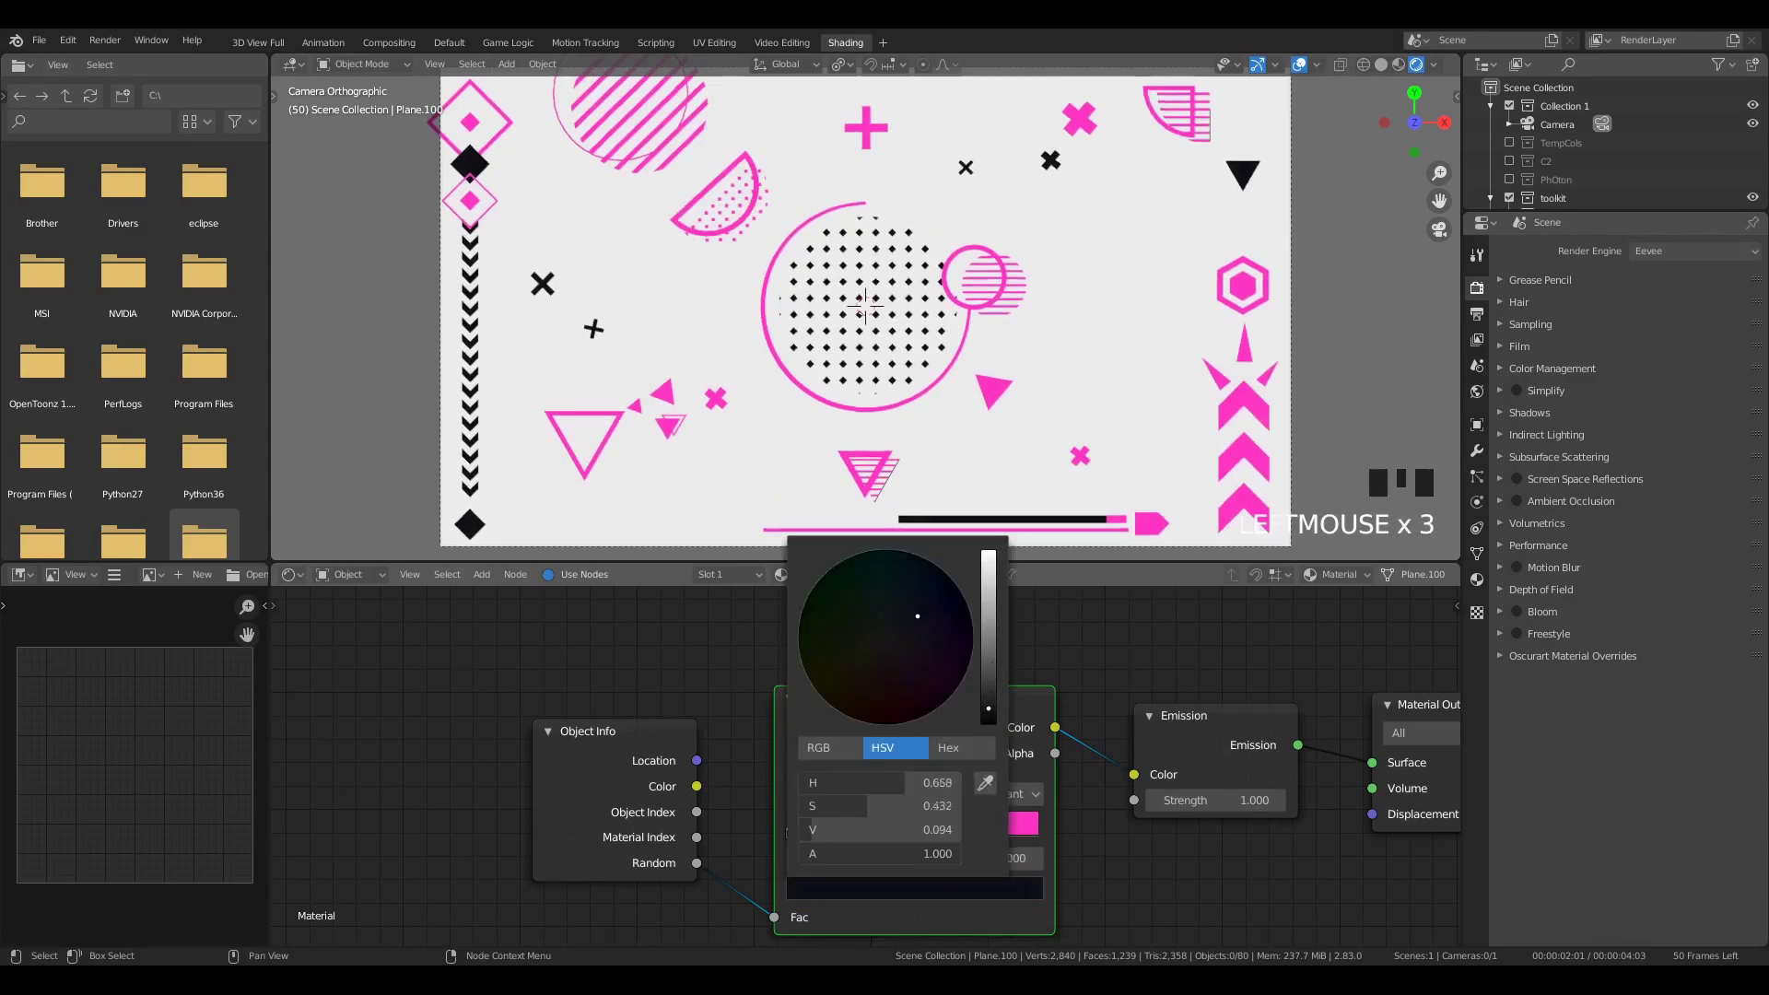
# Step: Add a ramp stop near the middle and colour it bright green
pyautogui.moveTo(824, 834); pyautogui.dragTo(914, 834)
pyautogui.click(902, 887)
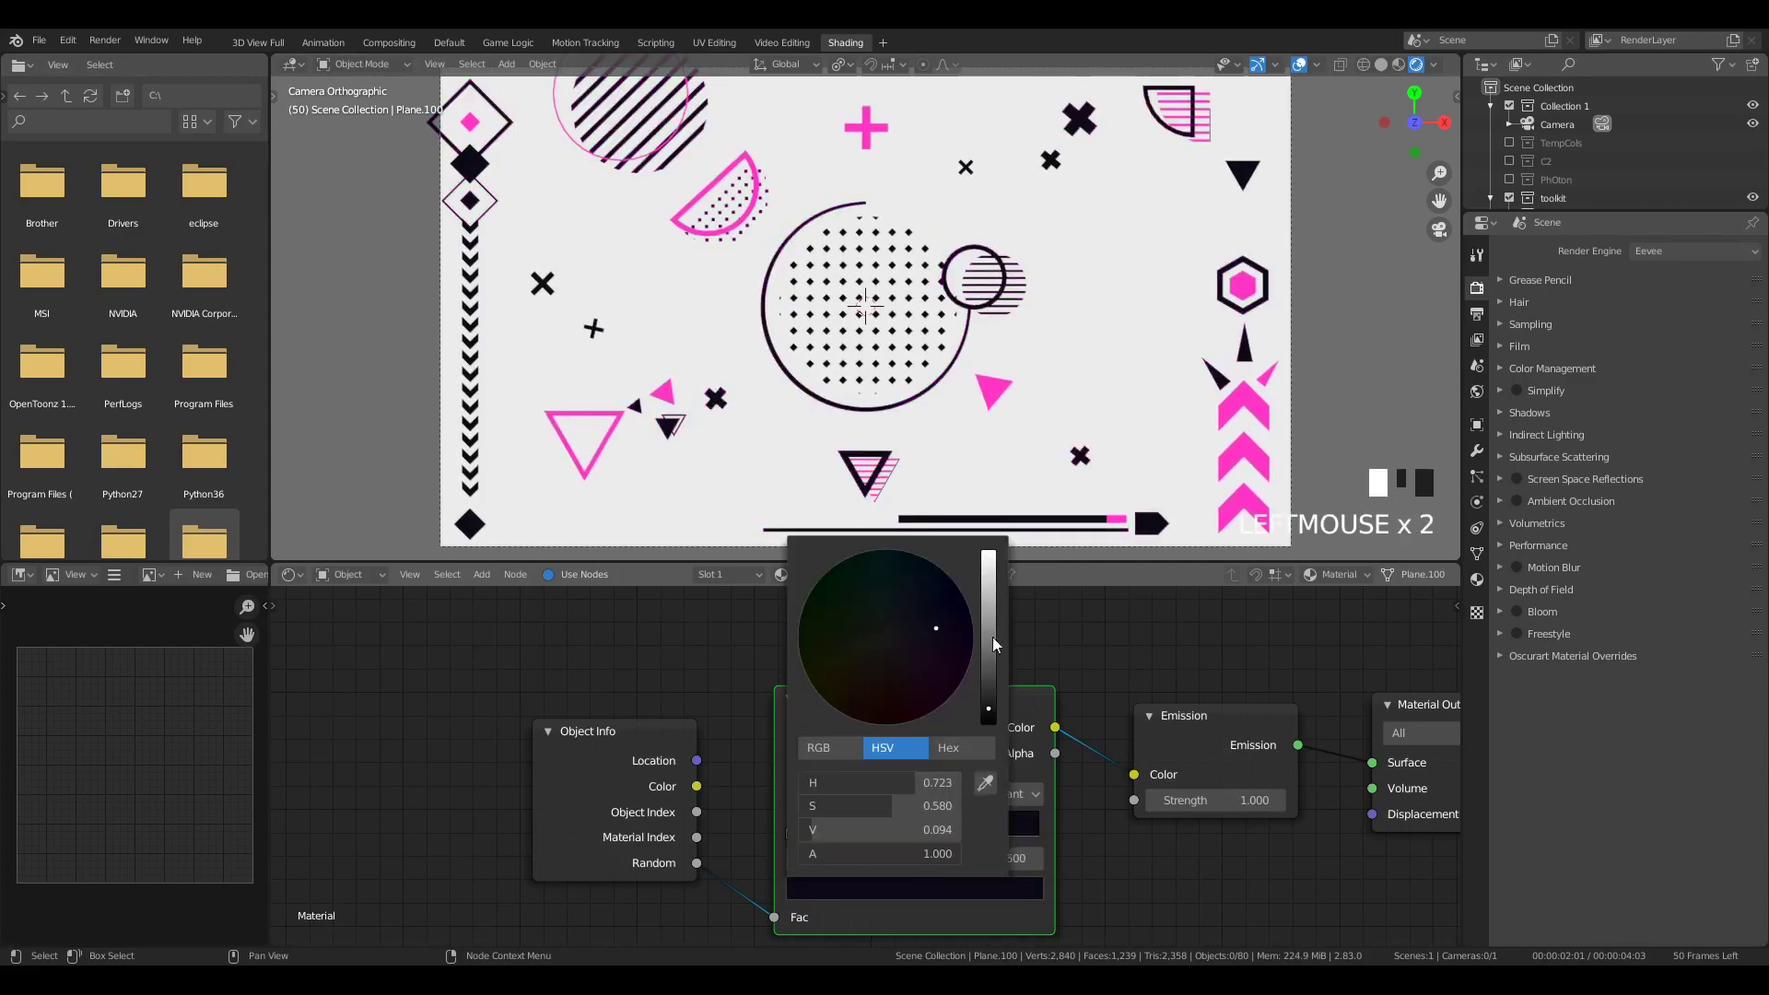
pyautogui.moveTo(992, 638); pyautogui.dragTo(989, 593)
pyautogui.click(841, 712)
pyautogui.moveTo(841, 712); pyautogui.dragTo(799, 652)
pyautogui.moveTo(988, 592); pyautogui.dragTo(988, 565)
pyautogui.click(824, 574)
# Step: Add a fourth ramp stop at position 0.768 and colour it light blue
pyautogui.moveTo(1038, 832); pyautogui.dragTo(980, 833)
pyautogui.click(1002, 880)
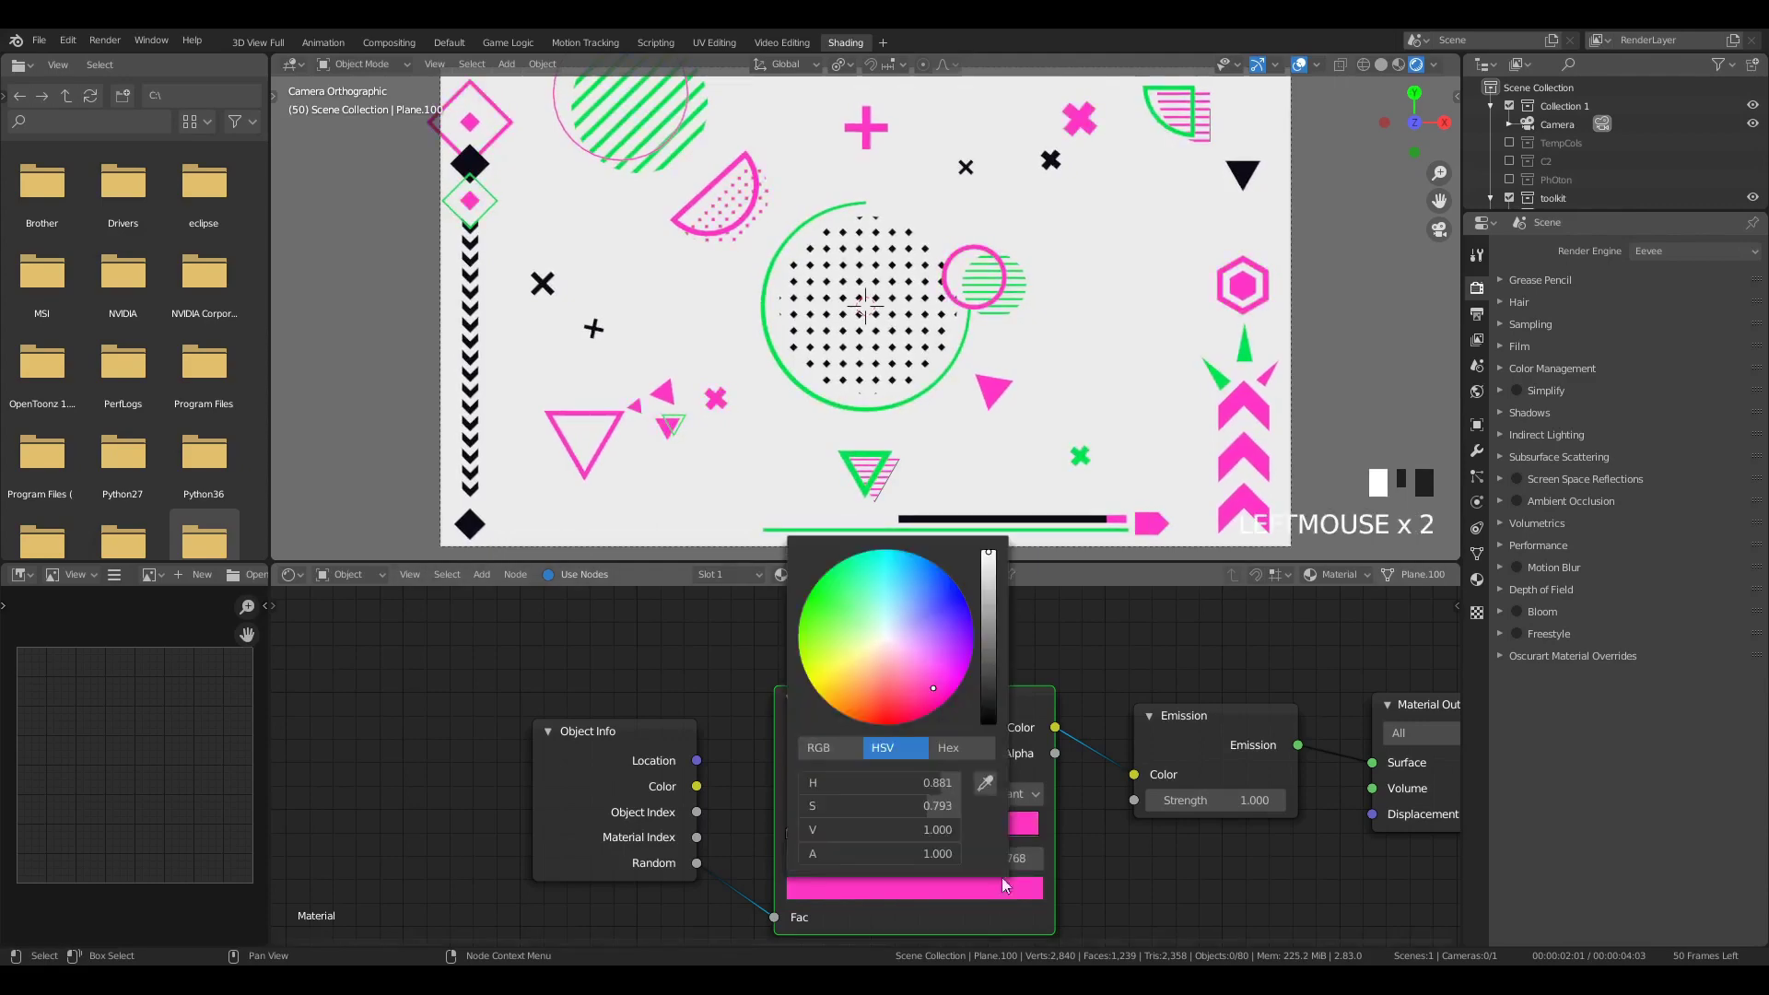
pyautogui.click(1106, 499)
pyautogui.scroll(2, 994, 378)
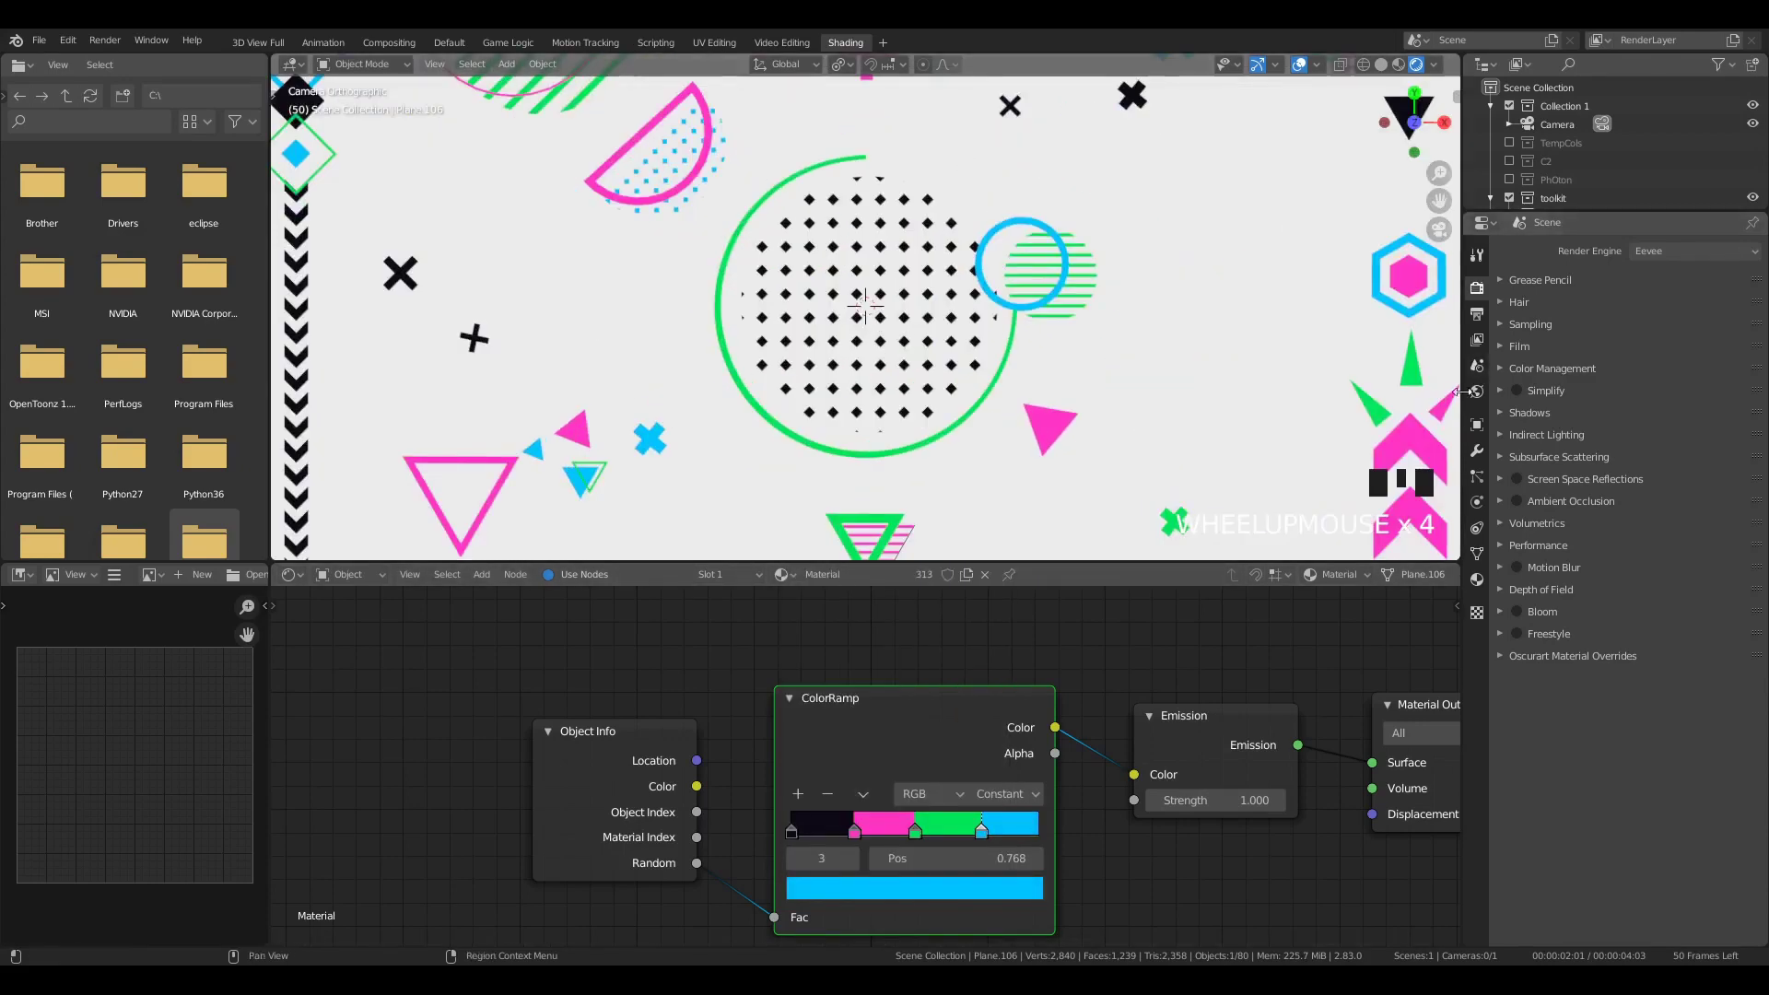
# Step: Move the green stop to 0.486 and the pink stop to 0.095, placing pink ahead of the dark navy stop
pyautogui.scroll(-3, 994, 378)
pyautogui.scroll(5, 995, 378)
pyautogui.click(915, 831)
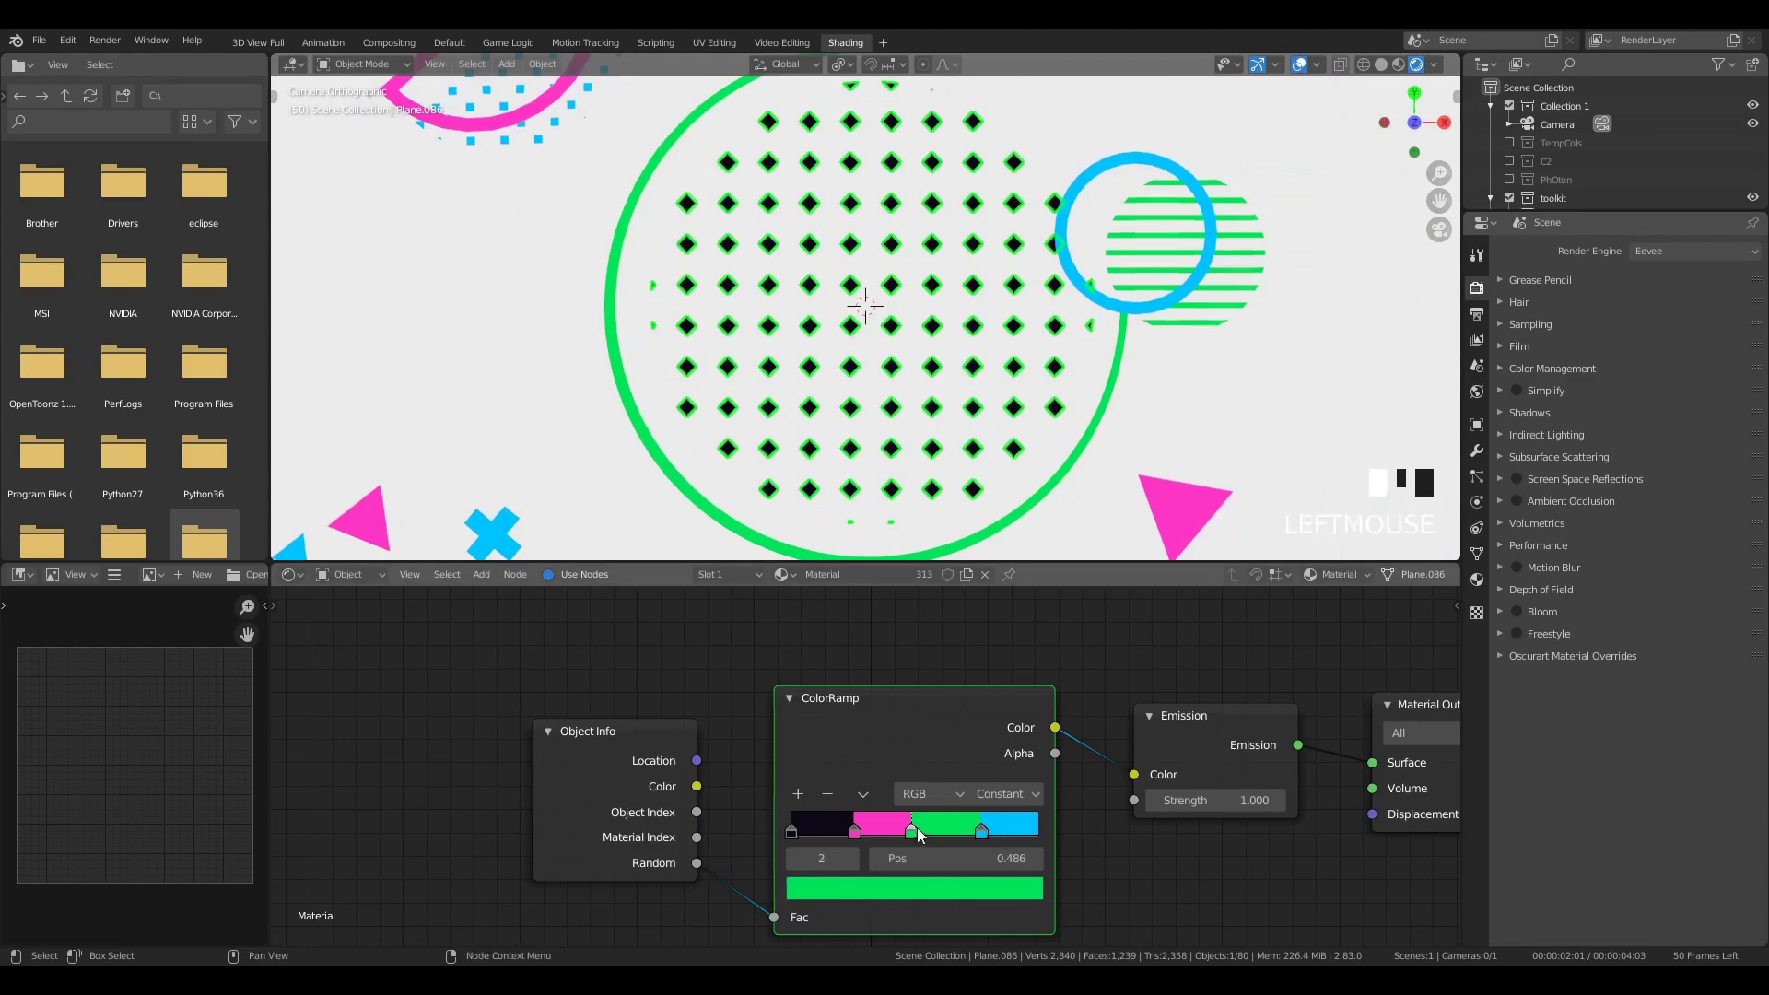
pyautogui.moveTo(855, 832); pyautogui.dragTo(815, 831)
pyautogui.scroll(-5, 1026, 407)
pyautogui.scroll(-1, 1018, 330)
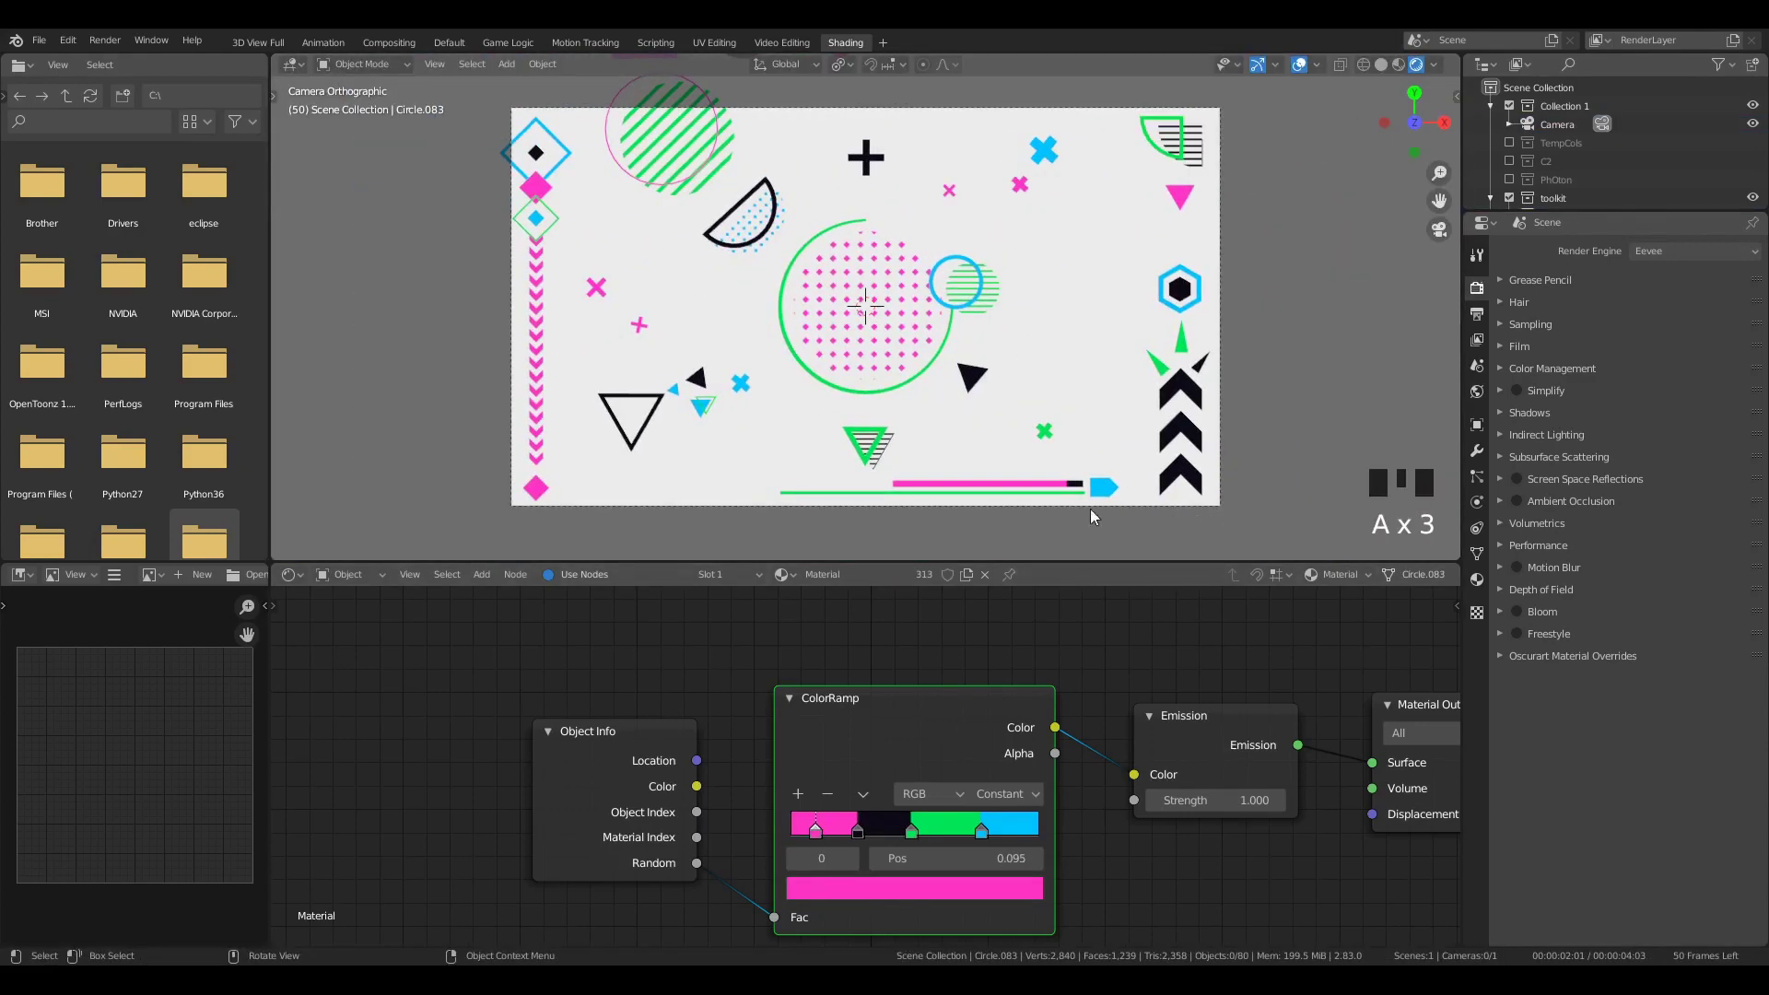
# Step: Nudge the small outlined triangle in the lower-left cluster and rotate the black outlined triangle beside it
pyautogui.click(643, 425)
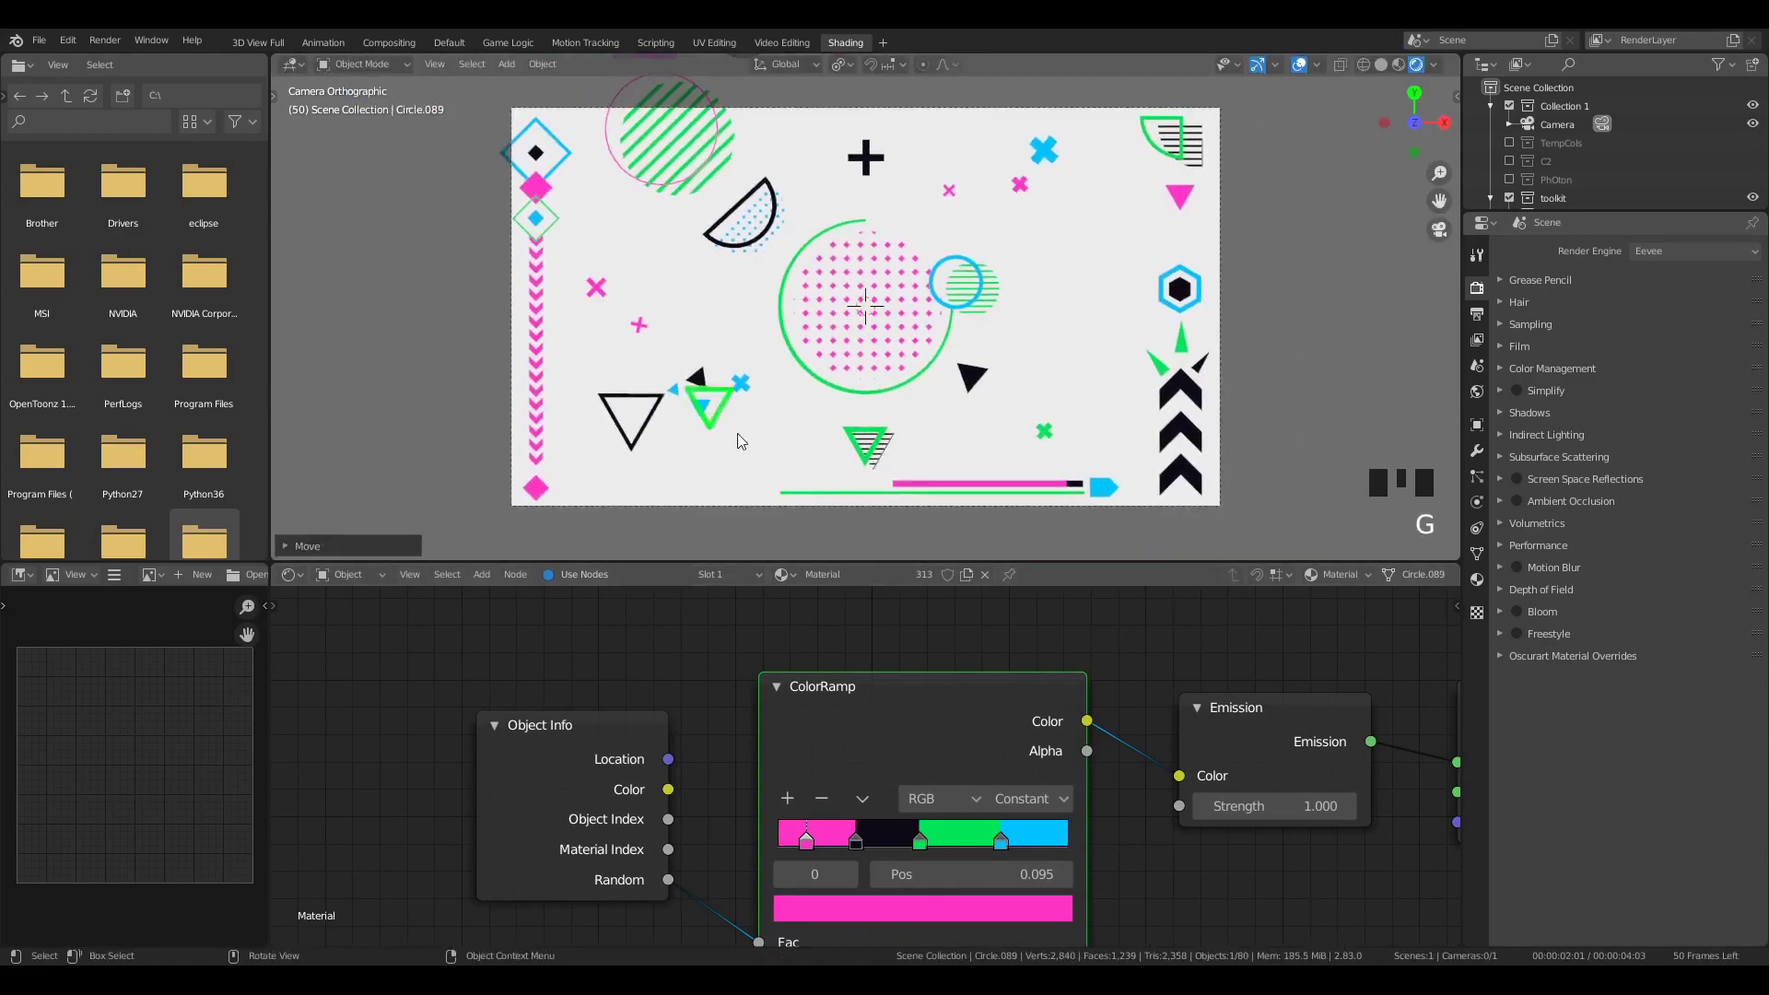
pyautogui.press('a')
pyautogui.press('a')
pyautogui.press('a')
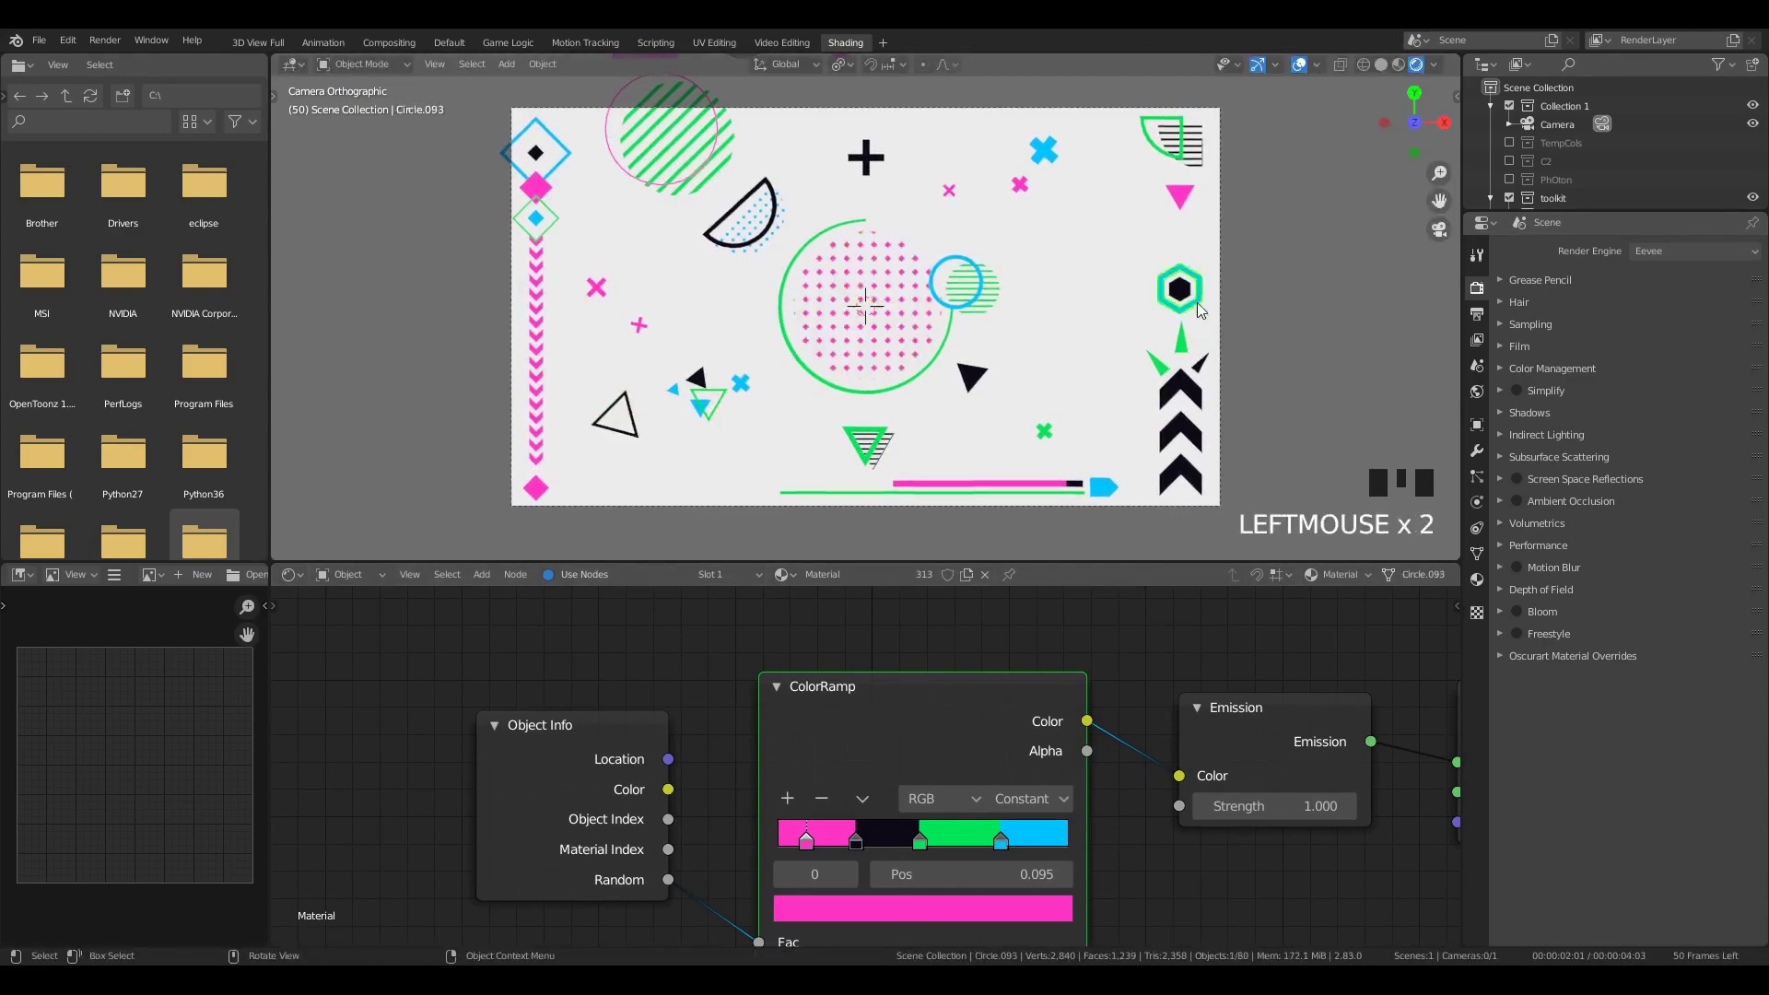
# Step: Place an enlarged duplicate of the solid hexagon at the frame's lower-left edge and remove the extra smaller copy
pyautogui.hotkey('shift', 'd')
pyautogui.press('s')
pyautogui.press('g')
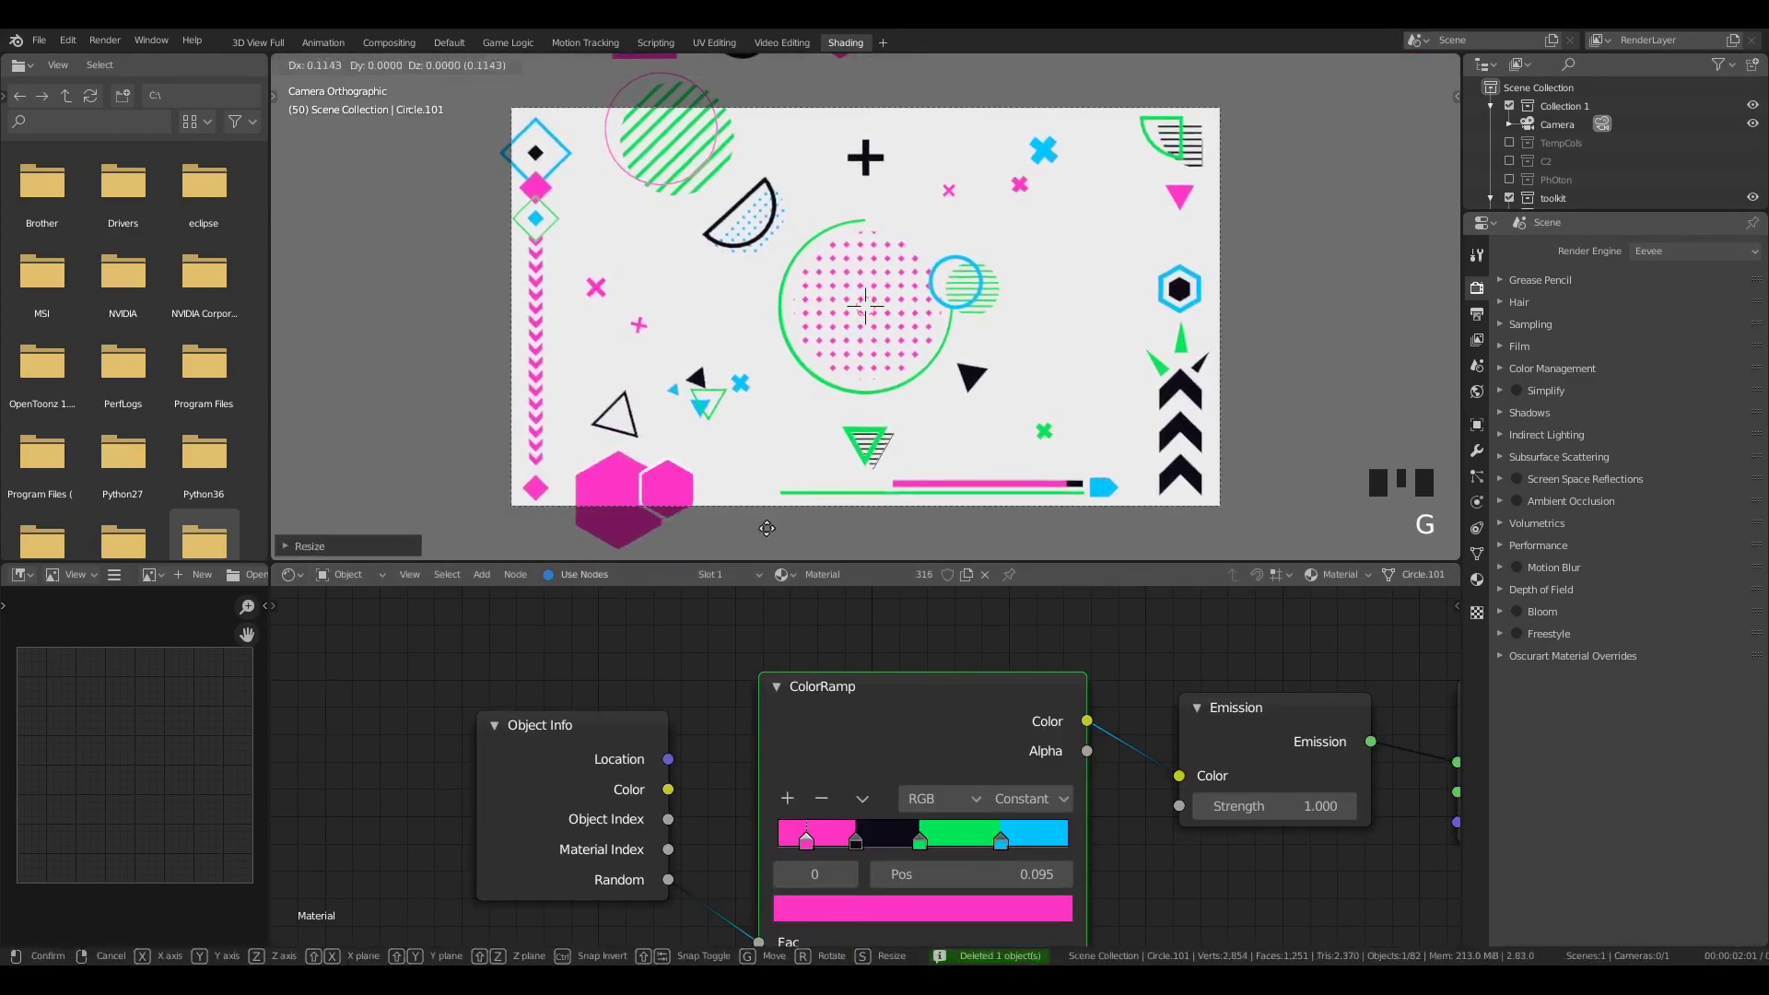
pyautogui.click(761, 515)
pyautogui.press('x')
# Step: Duplicate the hexagon outline until a green copy results, enlarge it and overlap it with the pink hexagon's right side
pyautogui.hotkey('shift', 'd')
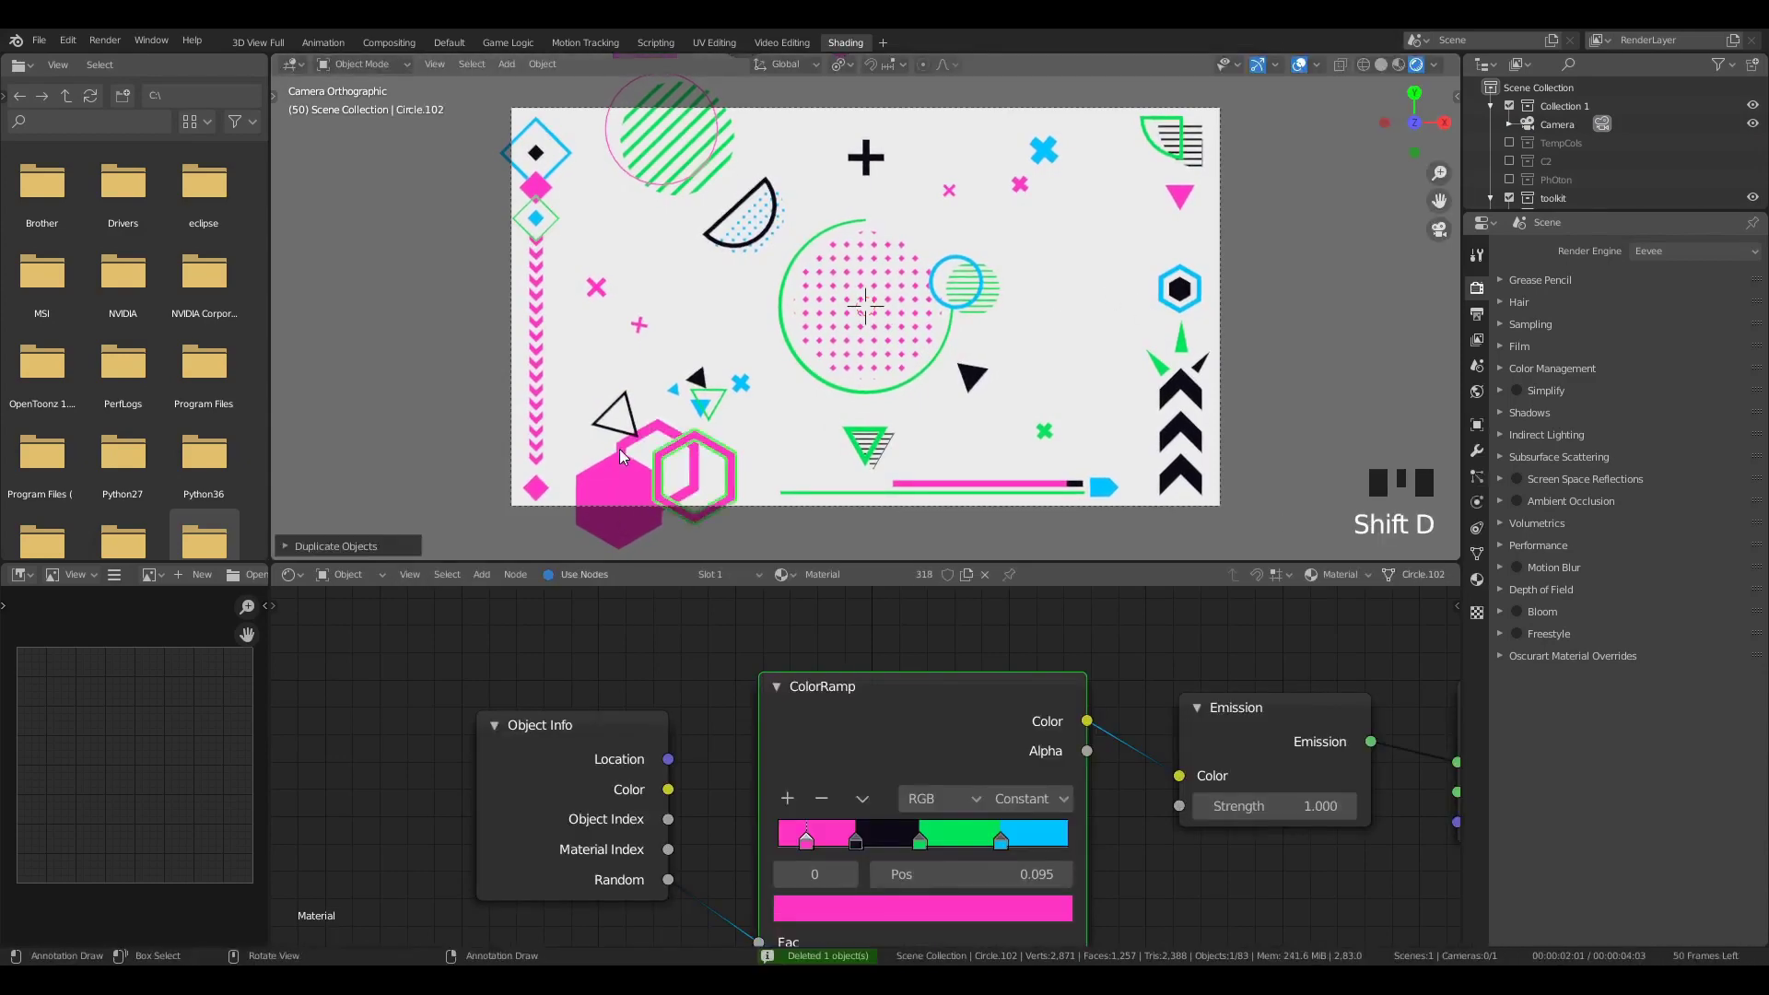
pyautogui.click(619, 450)
pyautogui.press('x')
pyautogui.hotkey('shift', 'd')
pyautogui.press('g')
pyautogui.press('s')
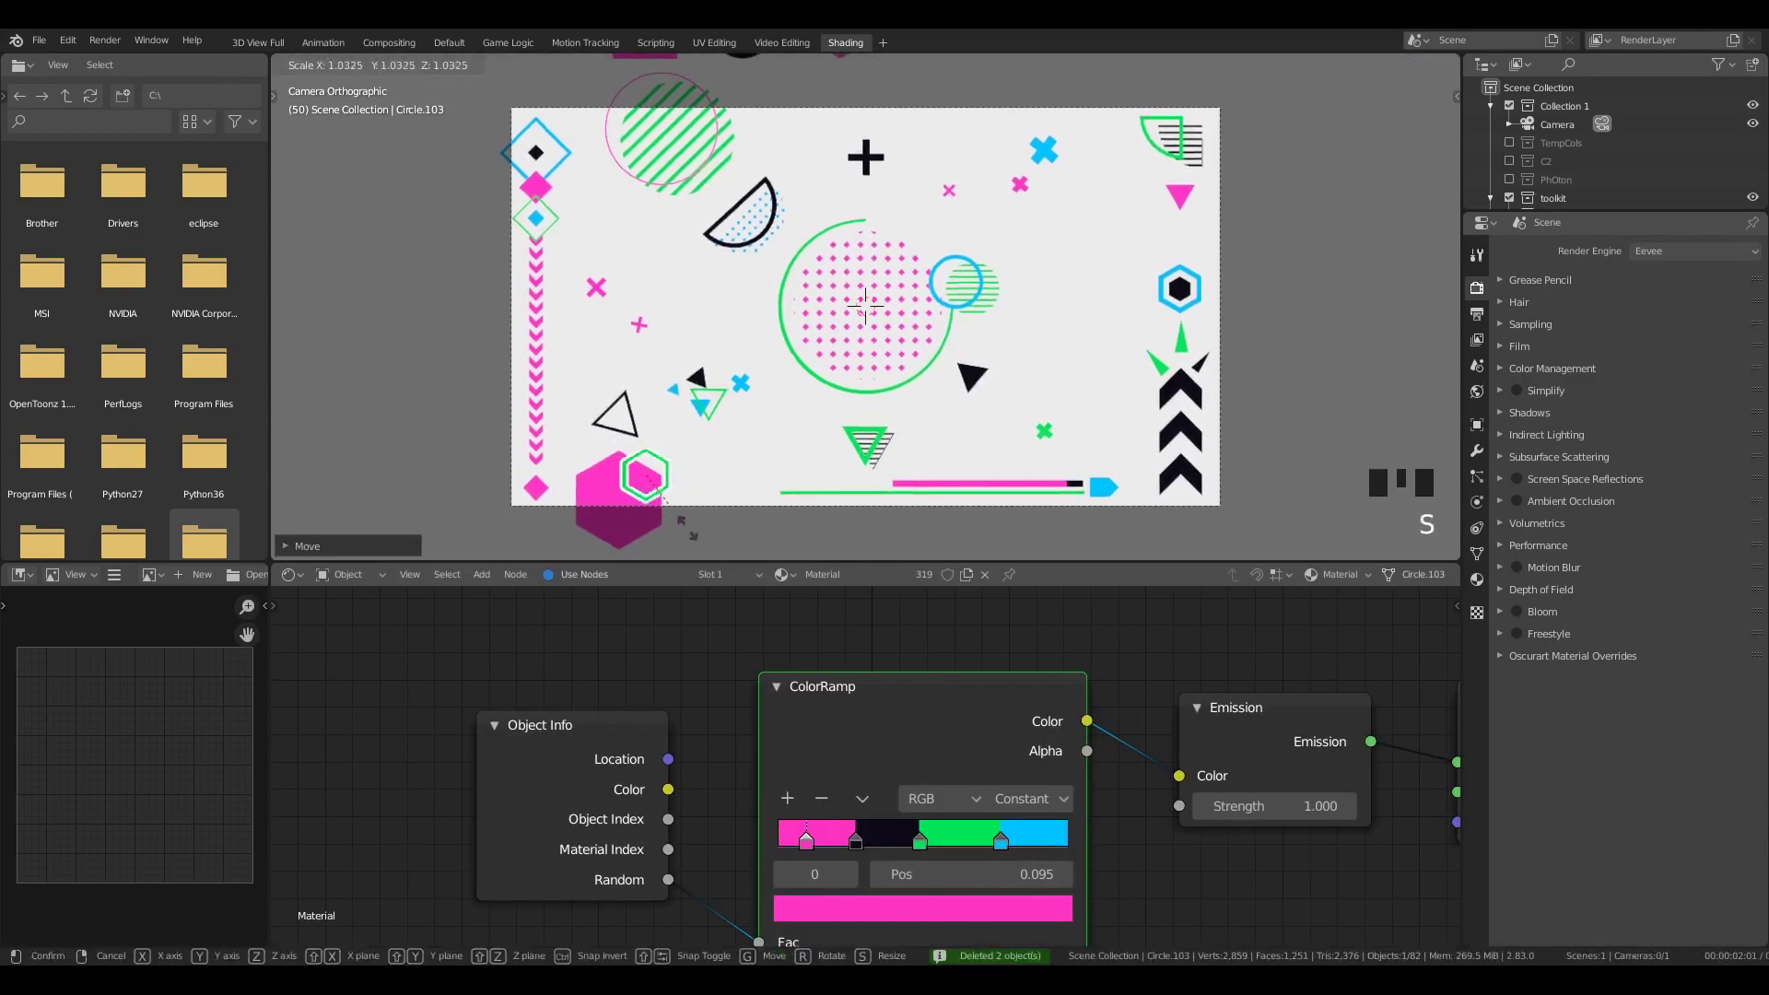
pyautogui.click(687, 530)
pyautogui.press('a')
pyautogui.press('a')
pyautogui.press('a')
pyautogui.scroll(2, 1011, 295)
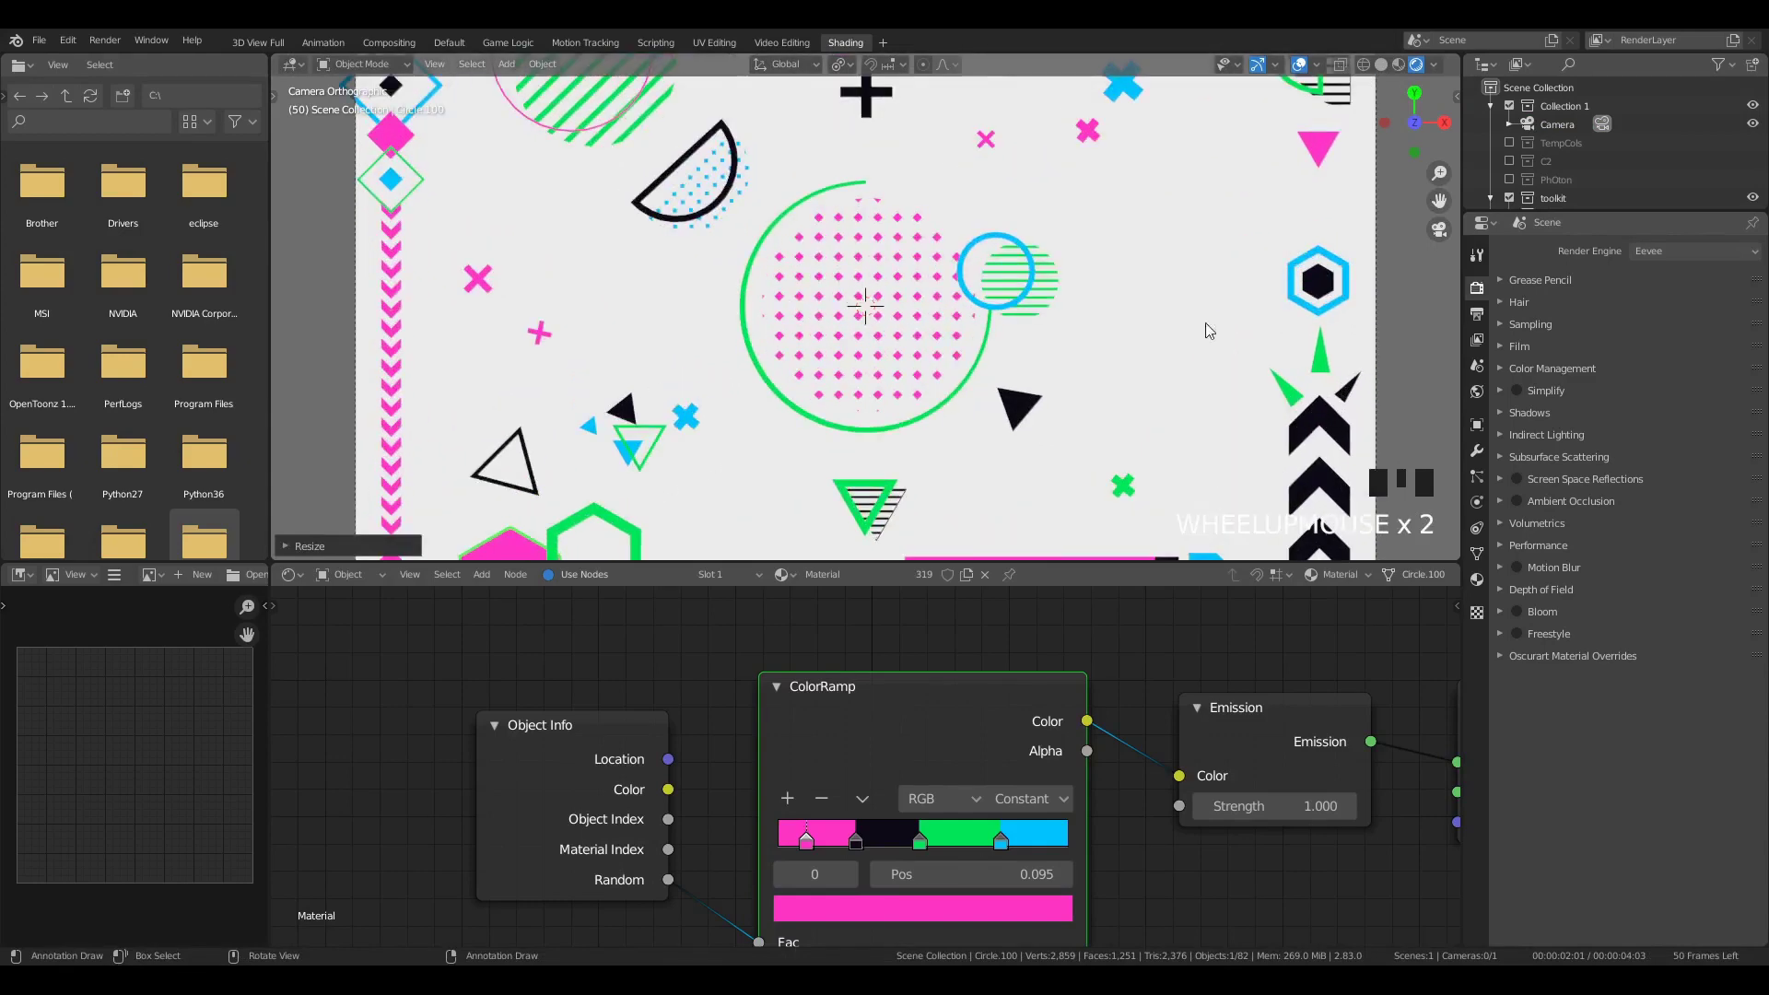
# Step: Duplicate a striped circle and place it against the right side of the green hexagon outline at the bottom edge
pyautogui.hotkey('shift', 'd')
pyautogui.press('g')
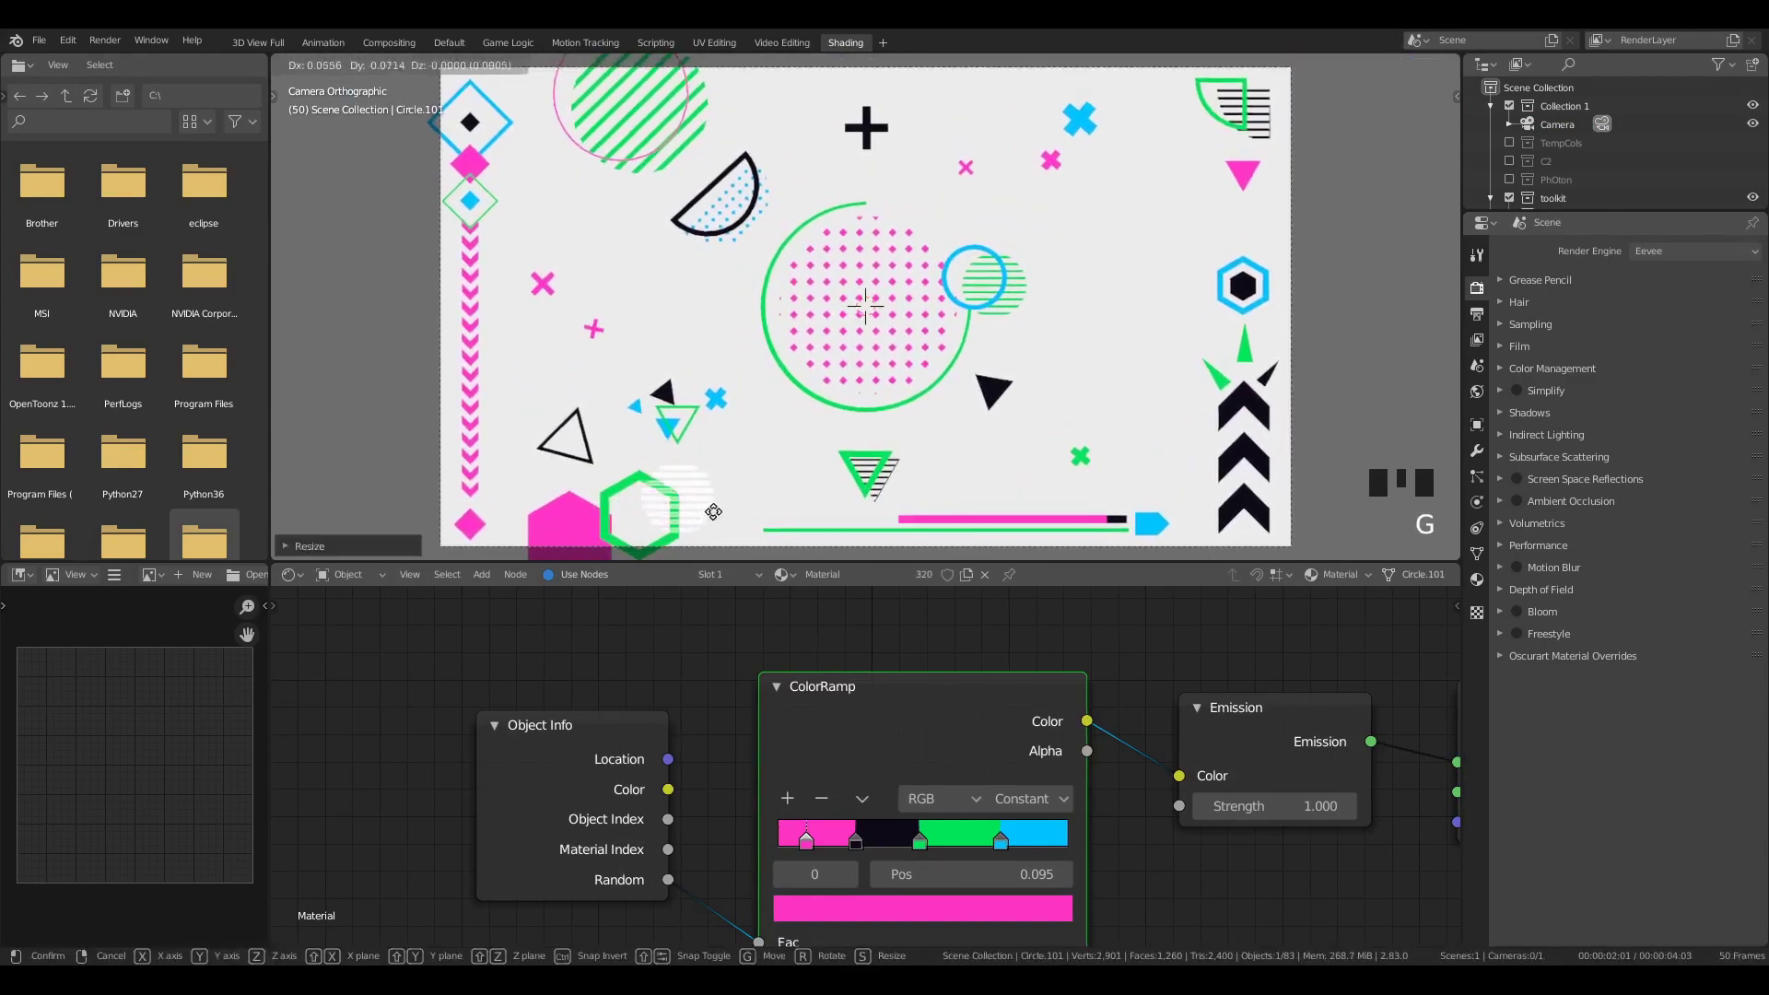
pyautogui.click(664, 467)
pyautogui.press('a')
pyautogui.press('a')
pyautogui.scroll(-2, 803, 453)
pyautogui.scroll(1, 803, 453)
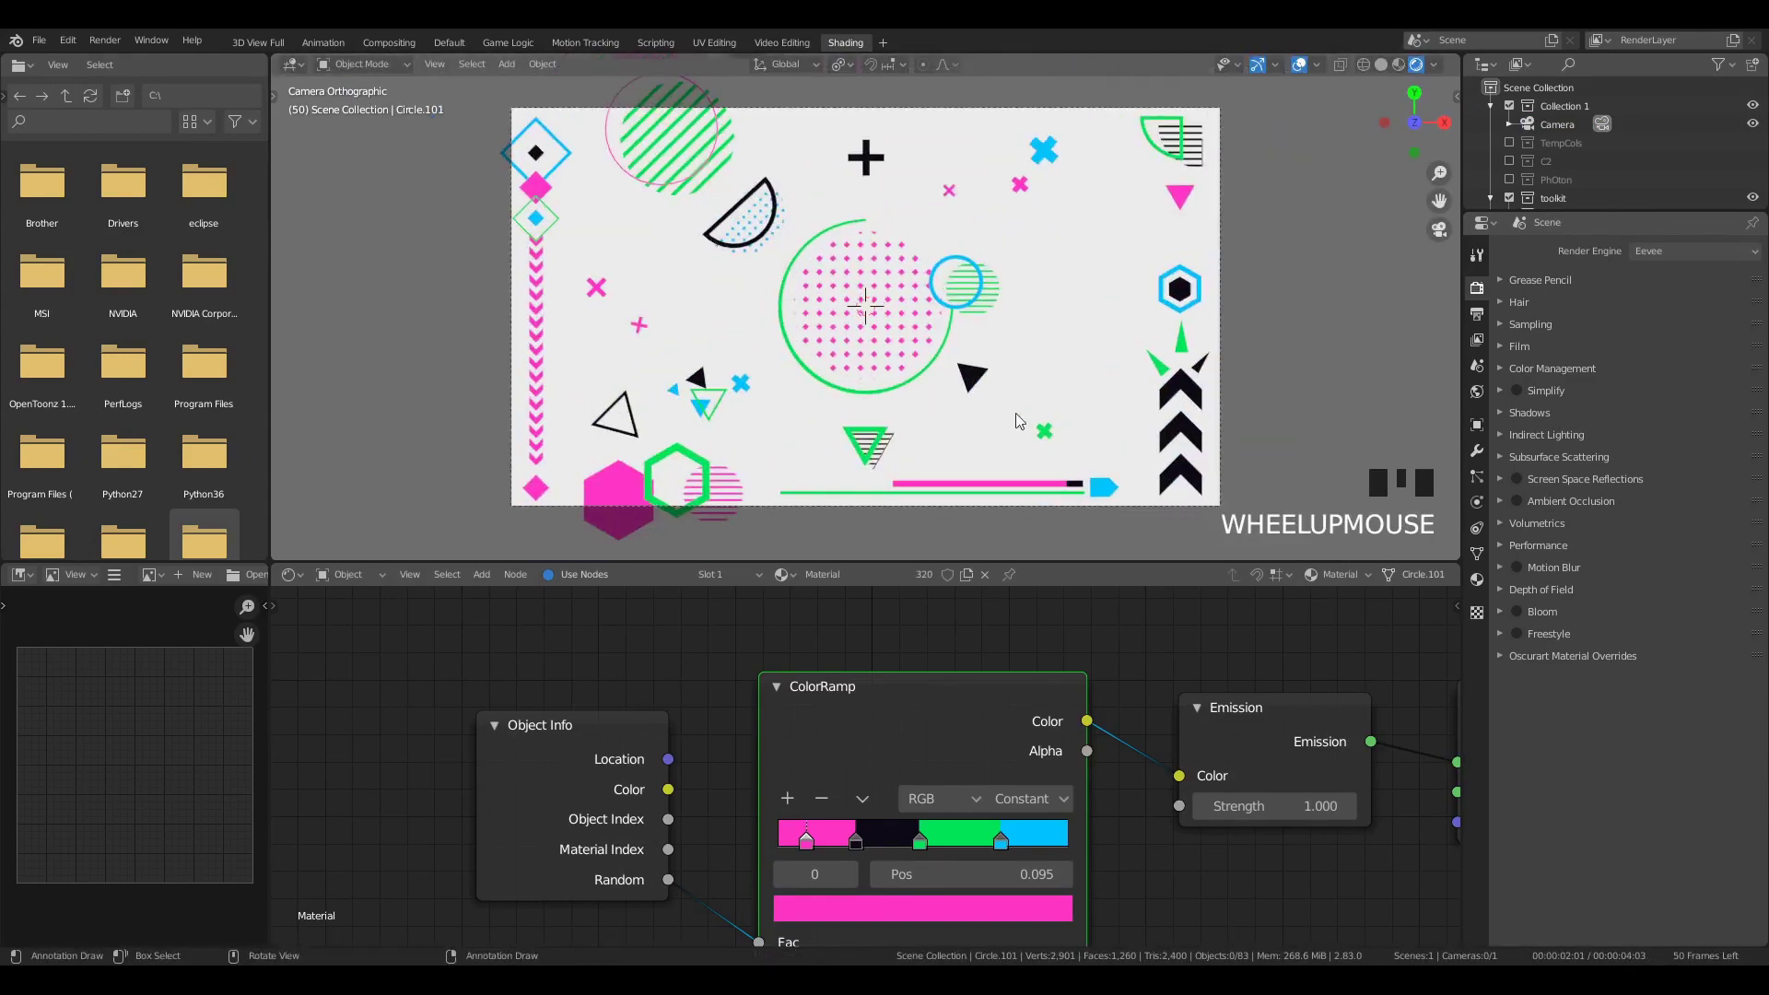
# Step: Try hex EEEEEE as the world background colour and settle on hex FEFEFE
pyautogui.click(1477, 391)
pyautogui.click(1687, 372)
pyautogui.moveTo(1686, 328); pyautogui.dragTo(1684, 328)
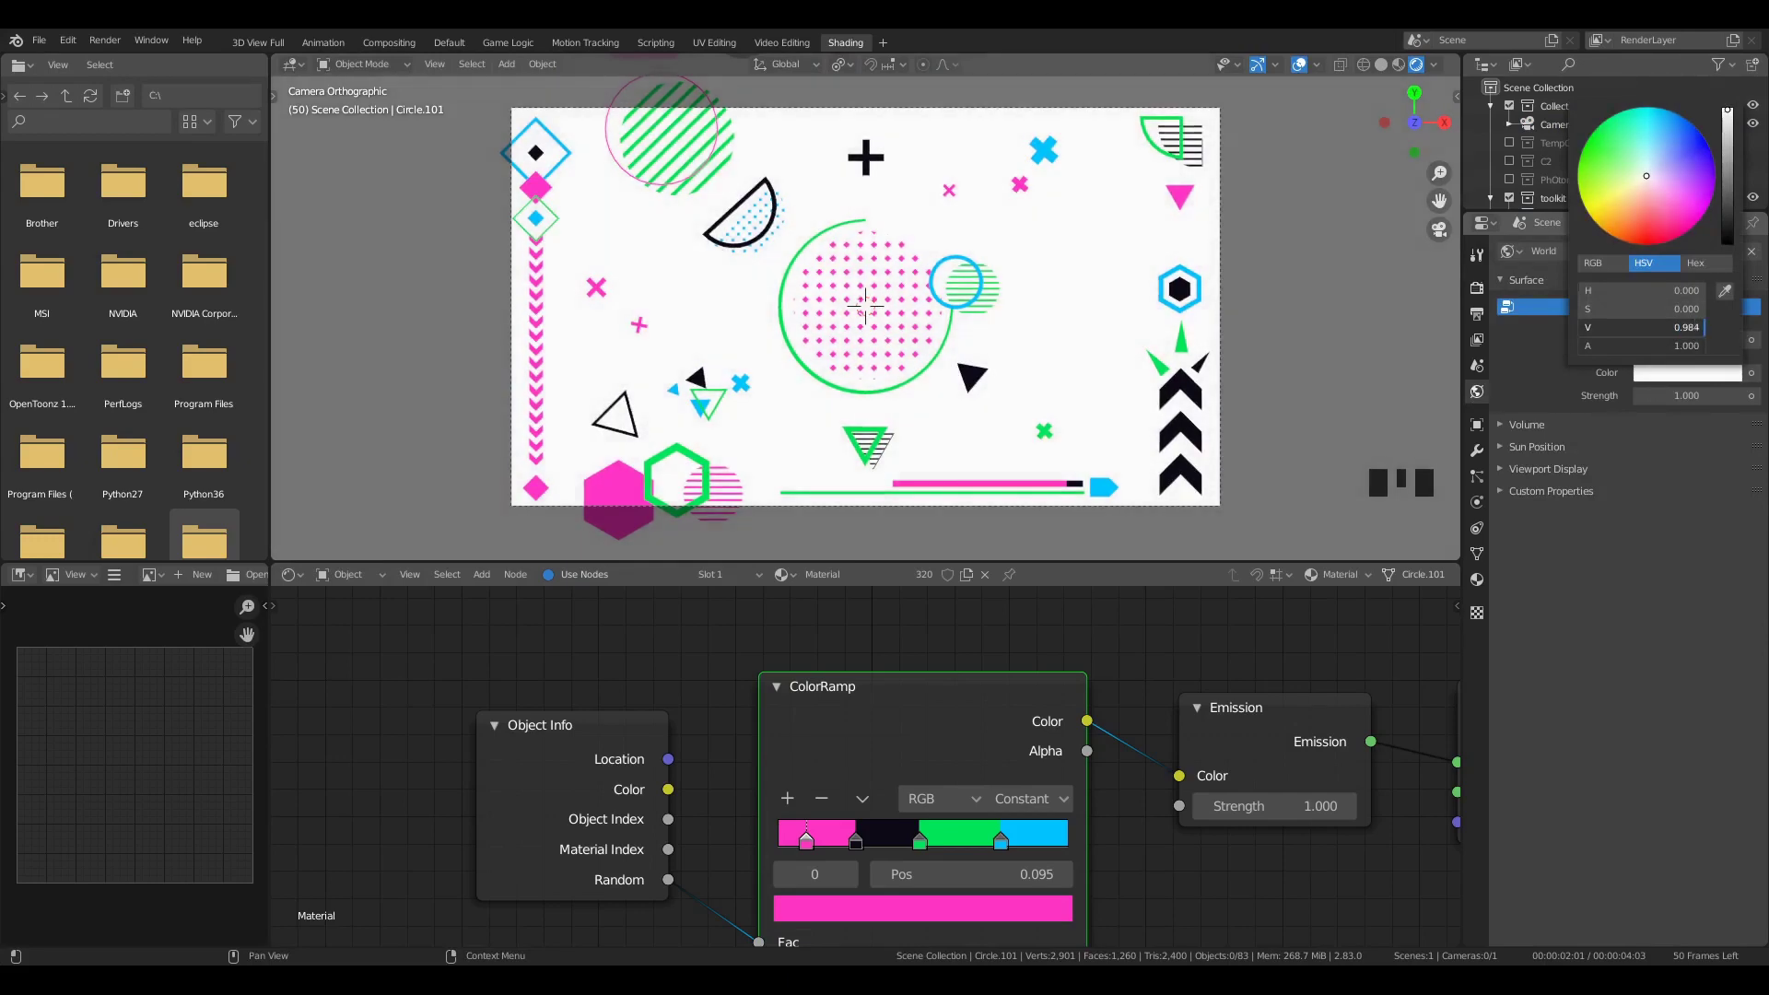
pyautogui.click(1666, 282)
pyautogui.write('eee')
pyautogui.press('Return')
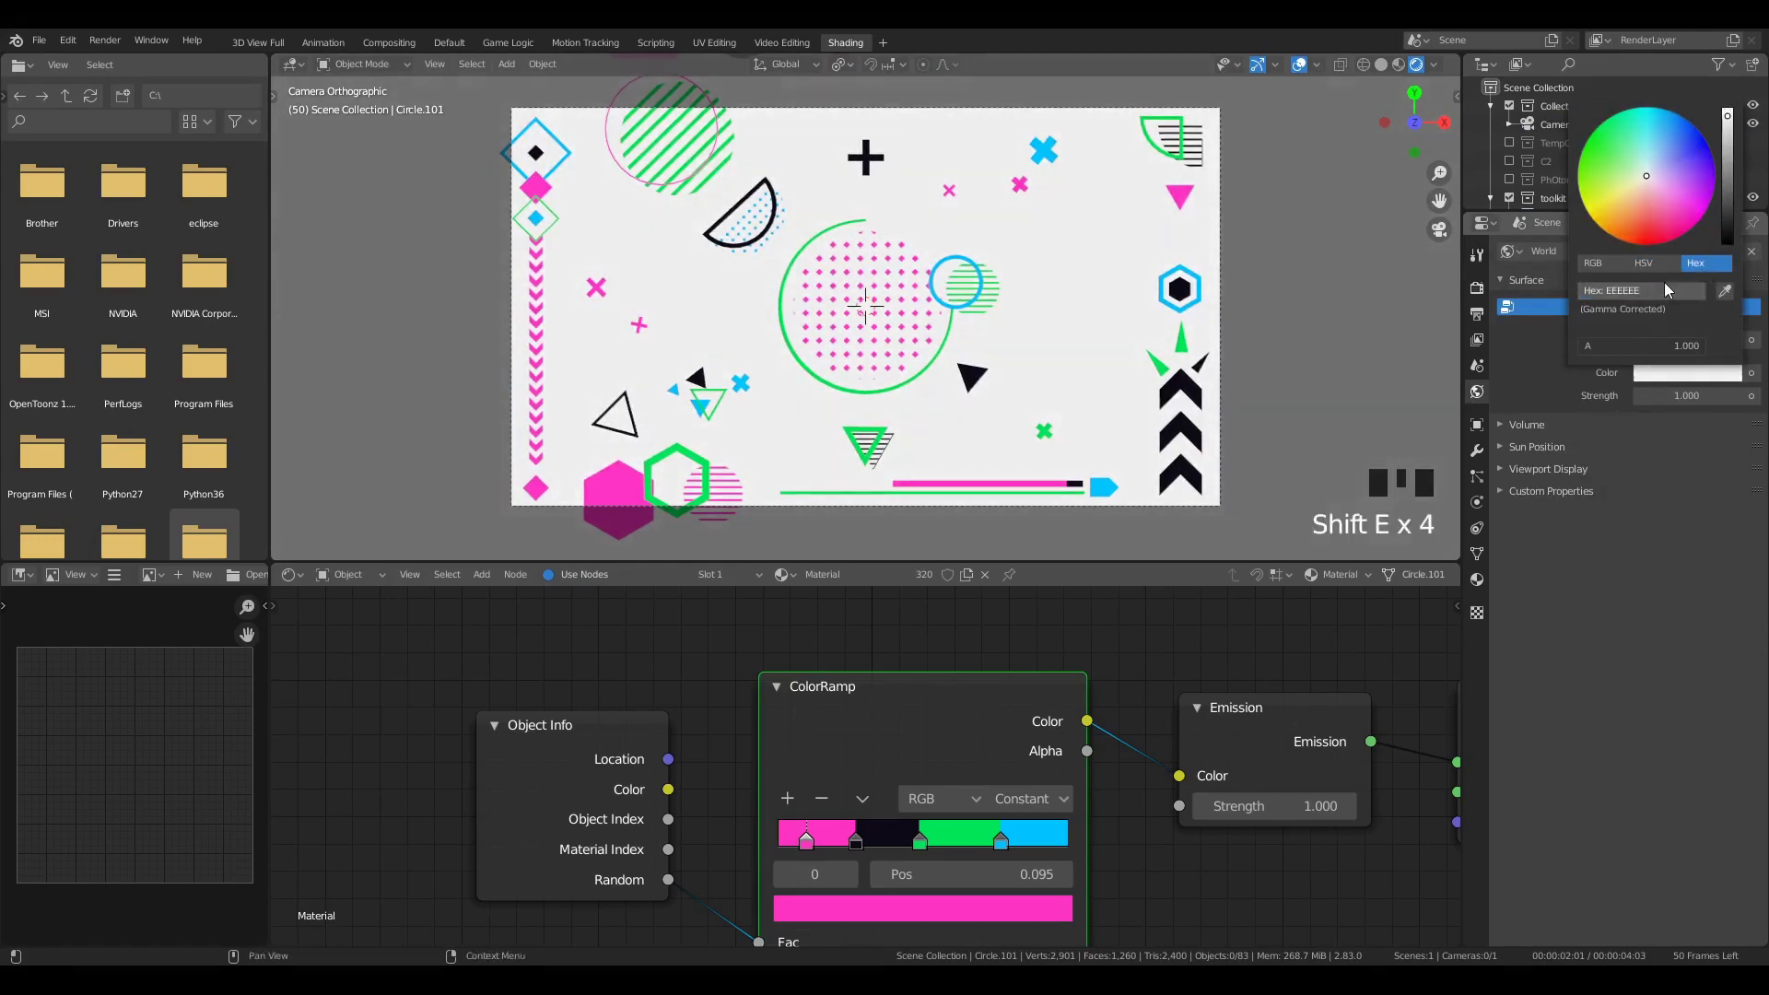
pyautogui.click(1664, 283)
pyautogui.write('fefefe')
pyautogui.click(1152, 267)
pyautogui.scroll(2, 757, 250)
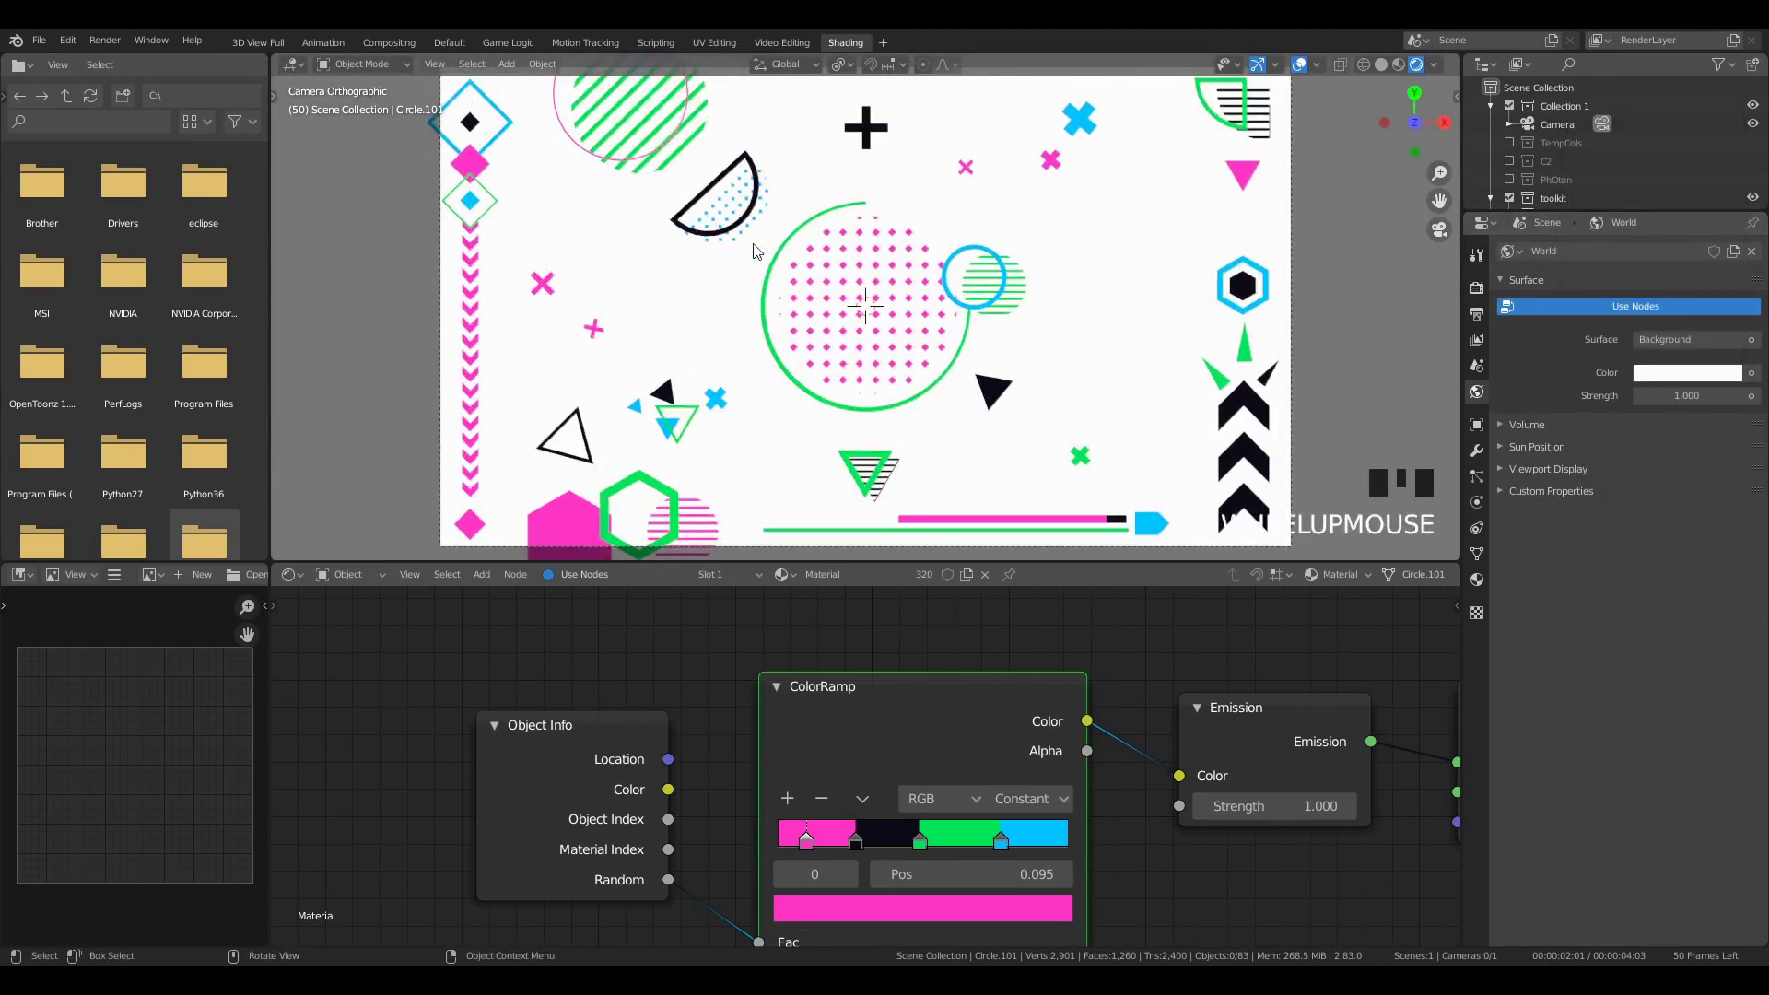
# Step: Raise the hexagon emblem and small spikes above the black chevron stack, and nudge the striped triangle at the bottom centre
pyautogui.scroll(-2, 764, 249)
pyautogui.press('b')
pyautogui.moveTo(1202, 342); pyautogui.dragTo(1204, 343)
pyautogui.press('g')
pyautogui.click(1204, 326)
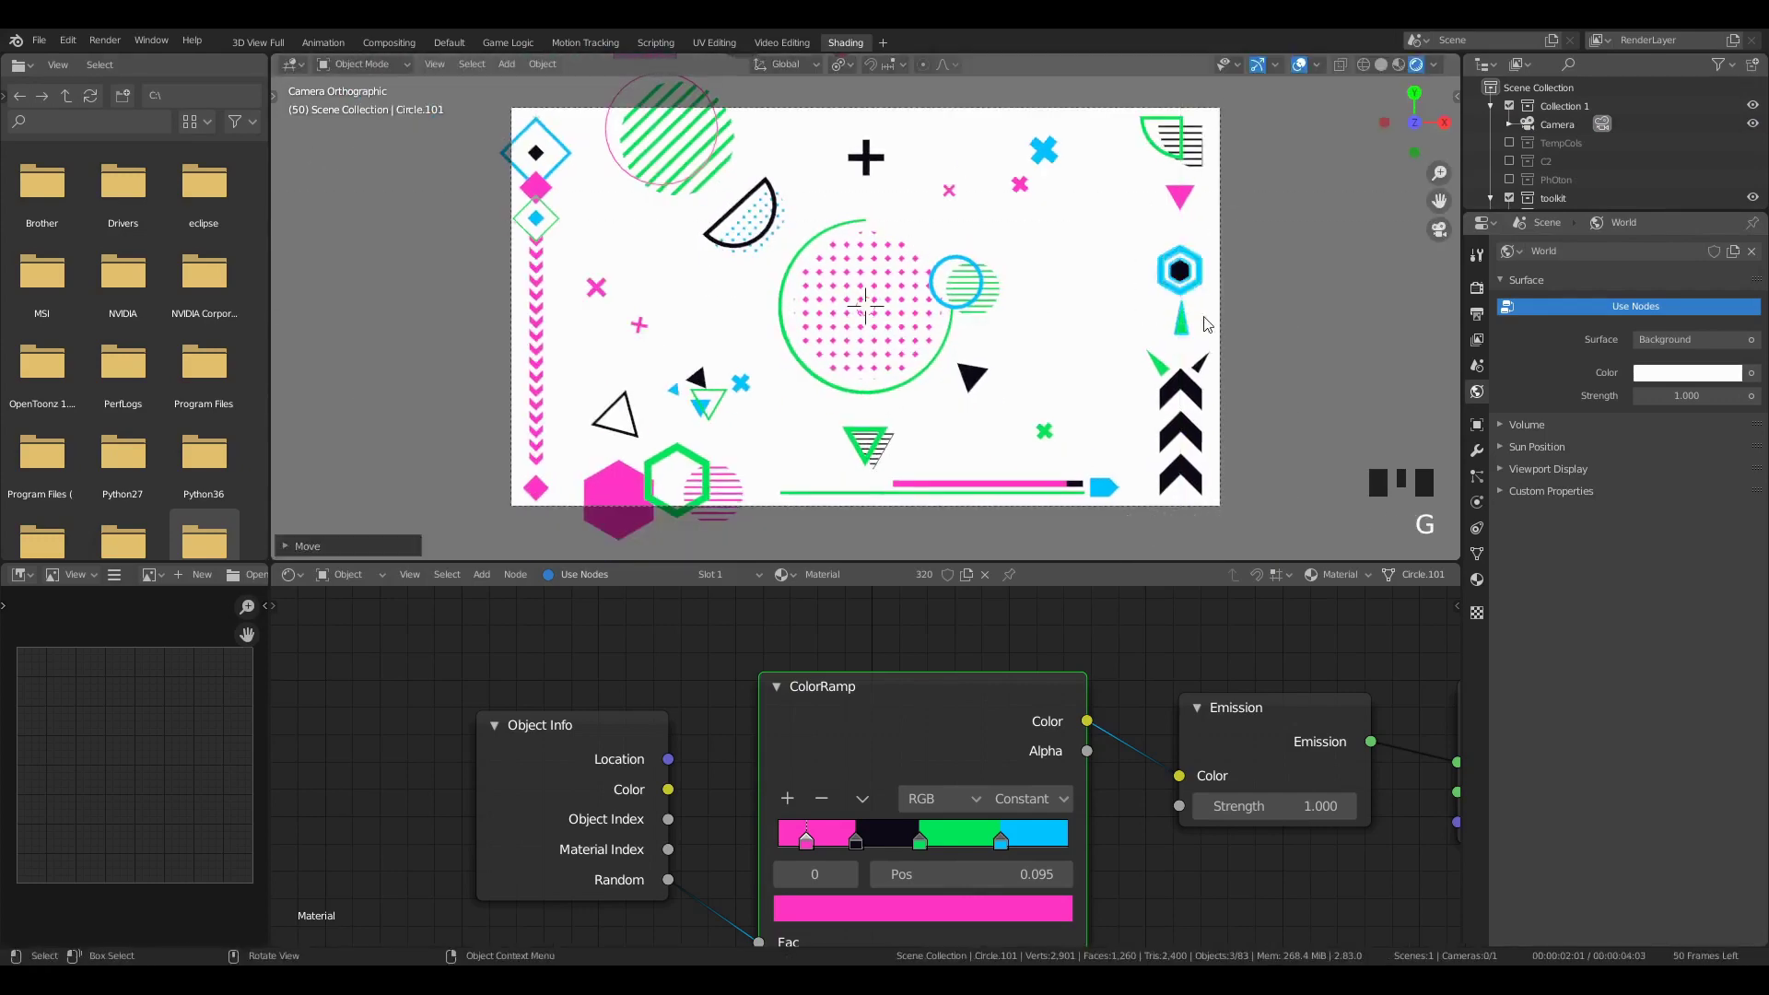
pyautogui.click(1200, 363)
pyautogui.press('g')
pyautogui.click(1207, 350)
pyautogui.press('a')
pyautogui.press('a')
pyautogui.press('a')
pyautogui.click(881, 462)
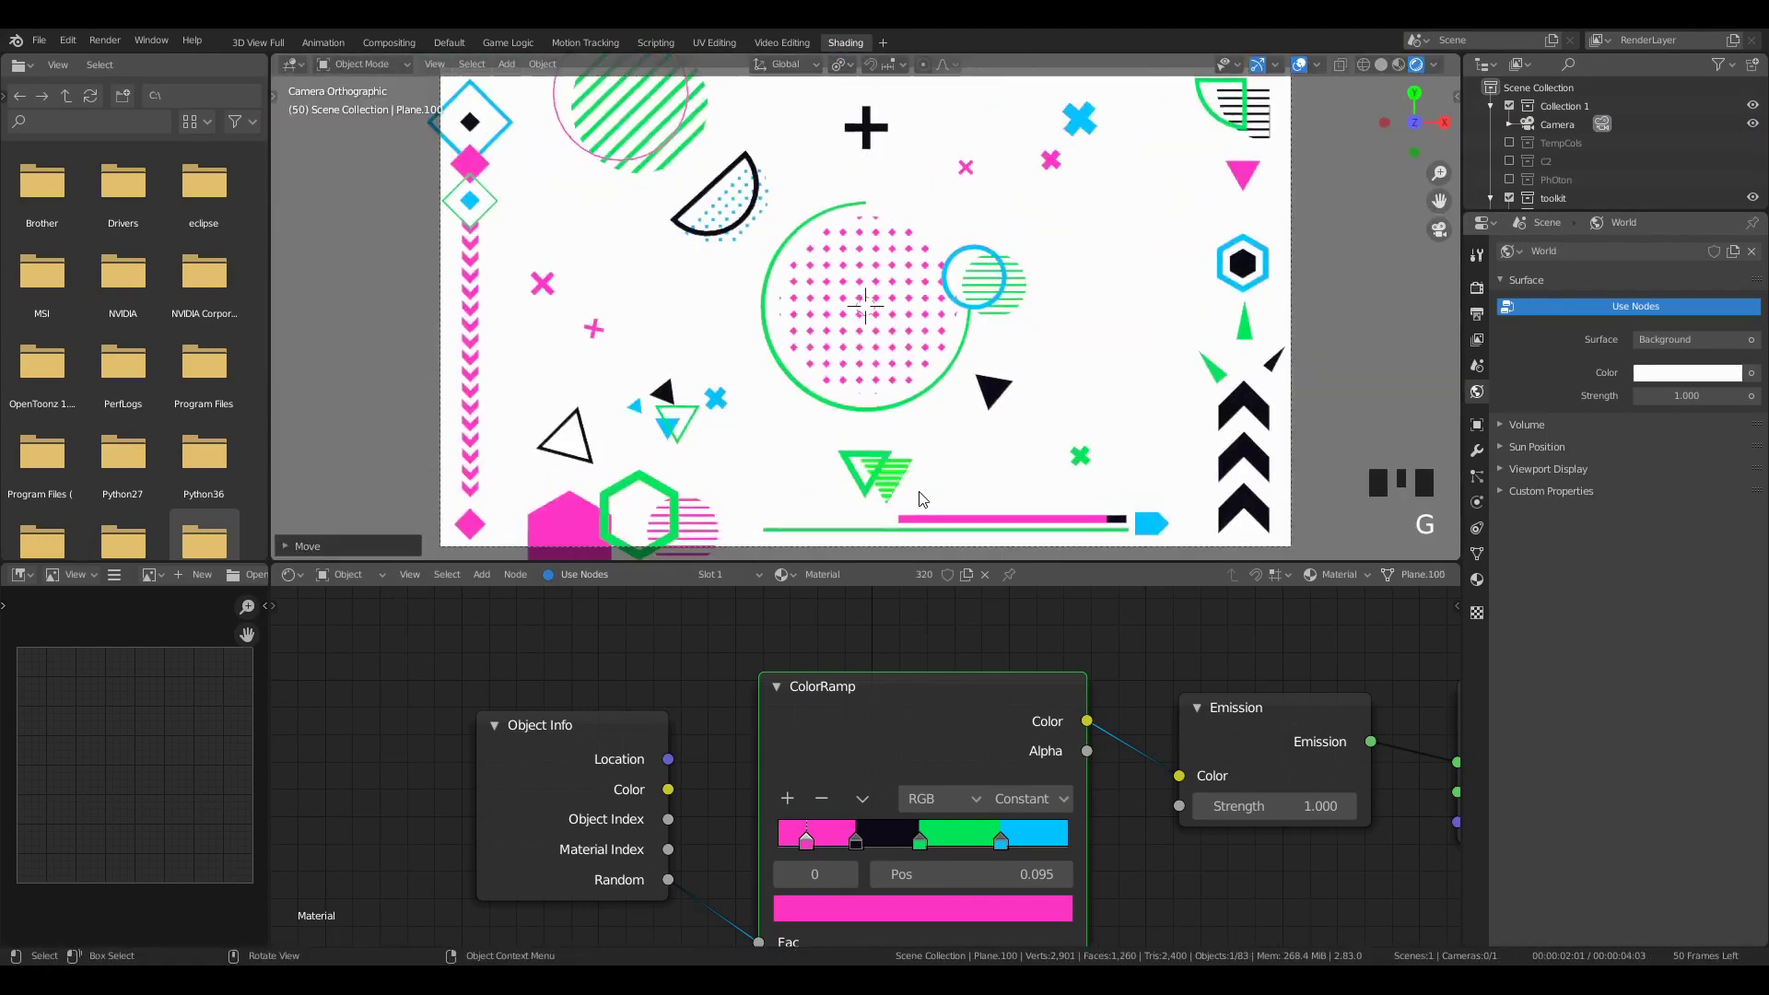
# Step: Duplicate the solid toolkit triangle, enlarge it and place it outside the camera frame near its lower-right corner
pyautogui.scroll(-3, 1044, 235)
pyautogui.scroll(1, 1039, 175)
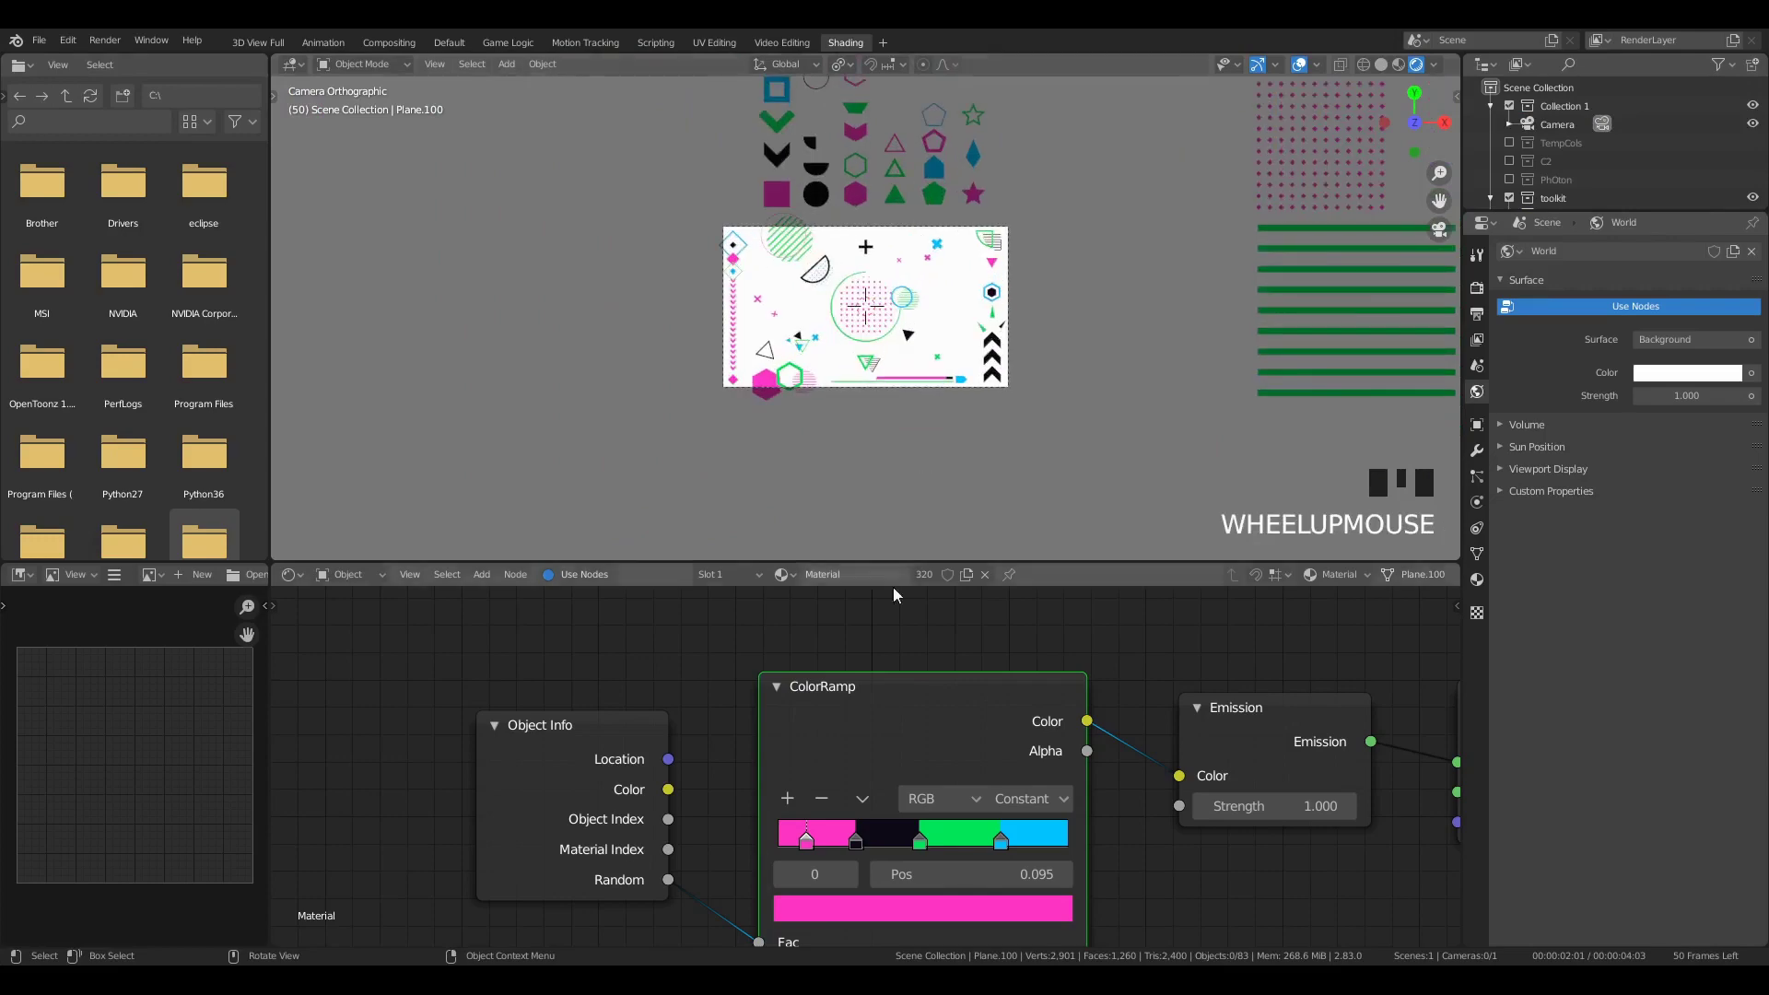
pyautogui.moveTo(882, 700); pyautogui.dragTo(891, 685)
pyautogui.scroll(-4, 880, 273)
pyautogui.press('a')
pyautogui.press('a')
pyautogui.press('a')
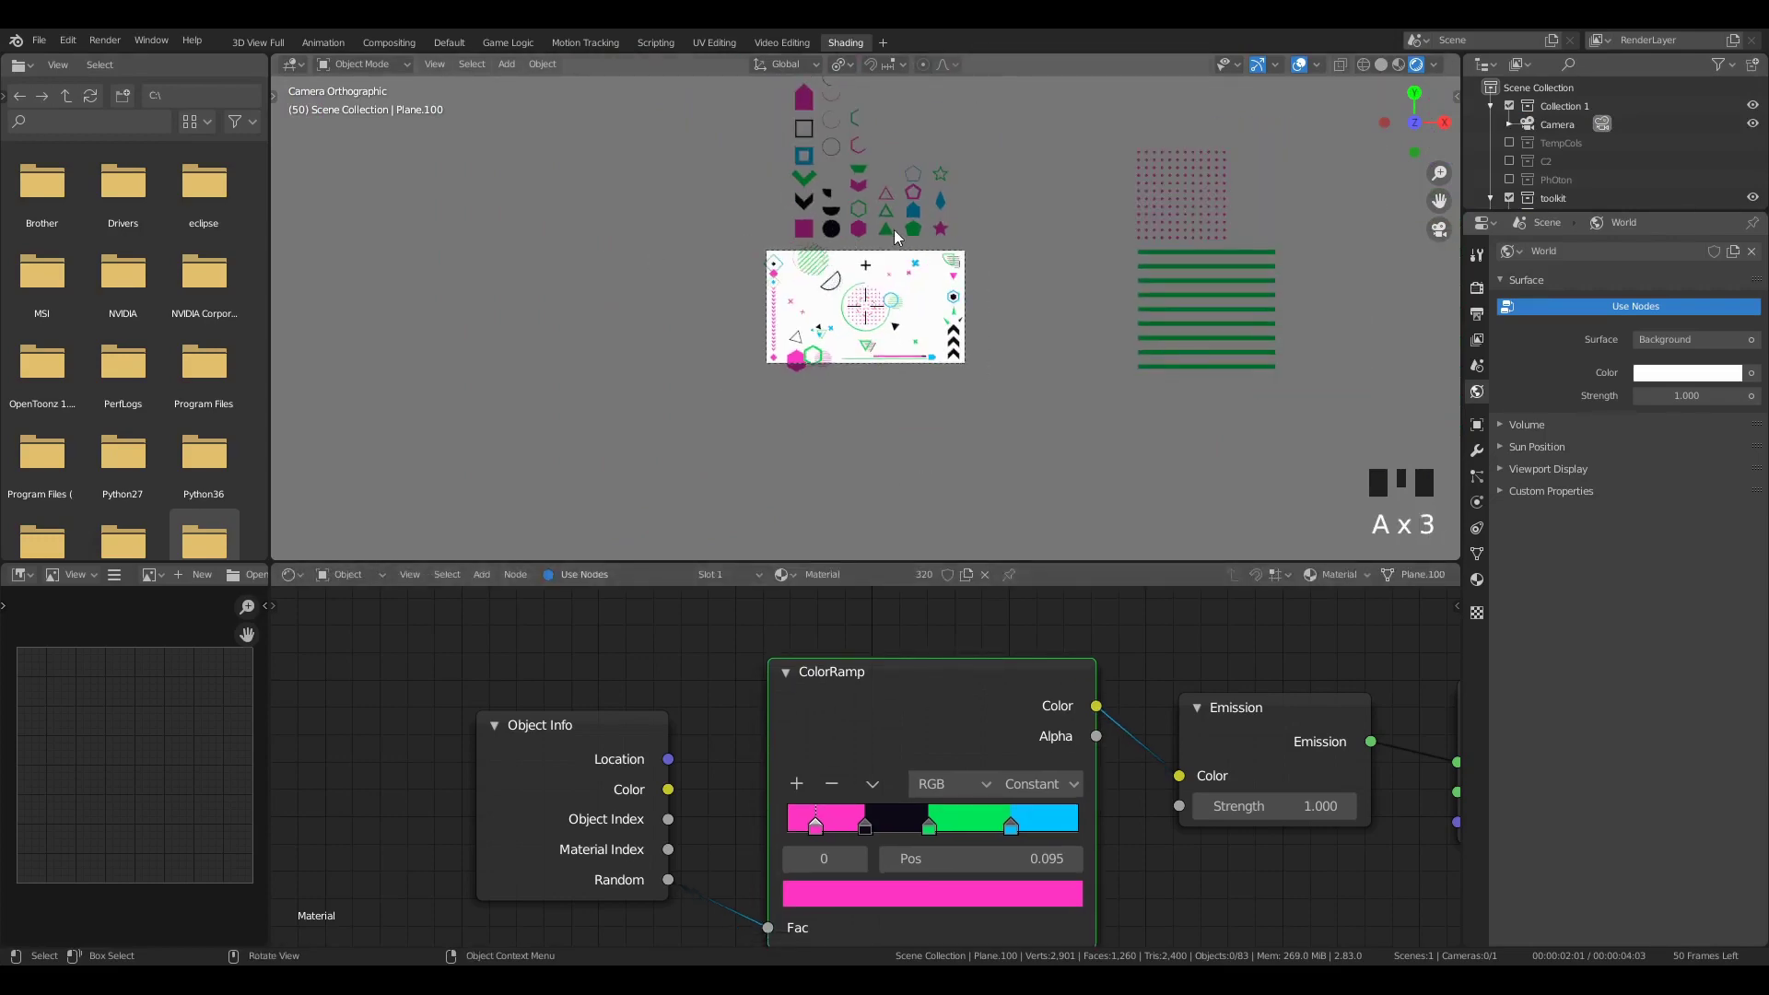
pyautogui.click(887, 228)
pyautogui.press('g')
pyautogui.hotkey('shift', 'd')
pyautogui.click(998, 372)
pyautogui.press('s')
pyautogui.press('g')
pyautogui.click(1251, 468)
pyautogui.press('KP_0')
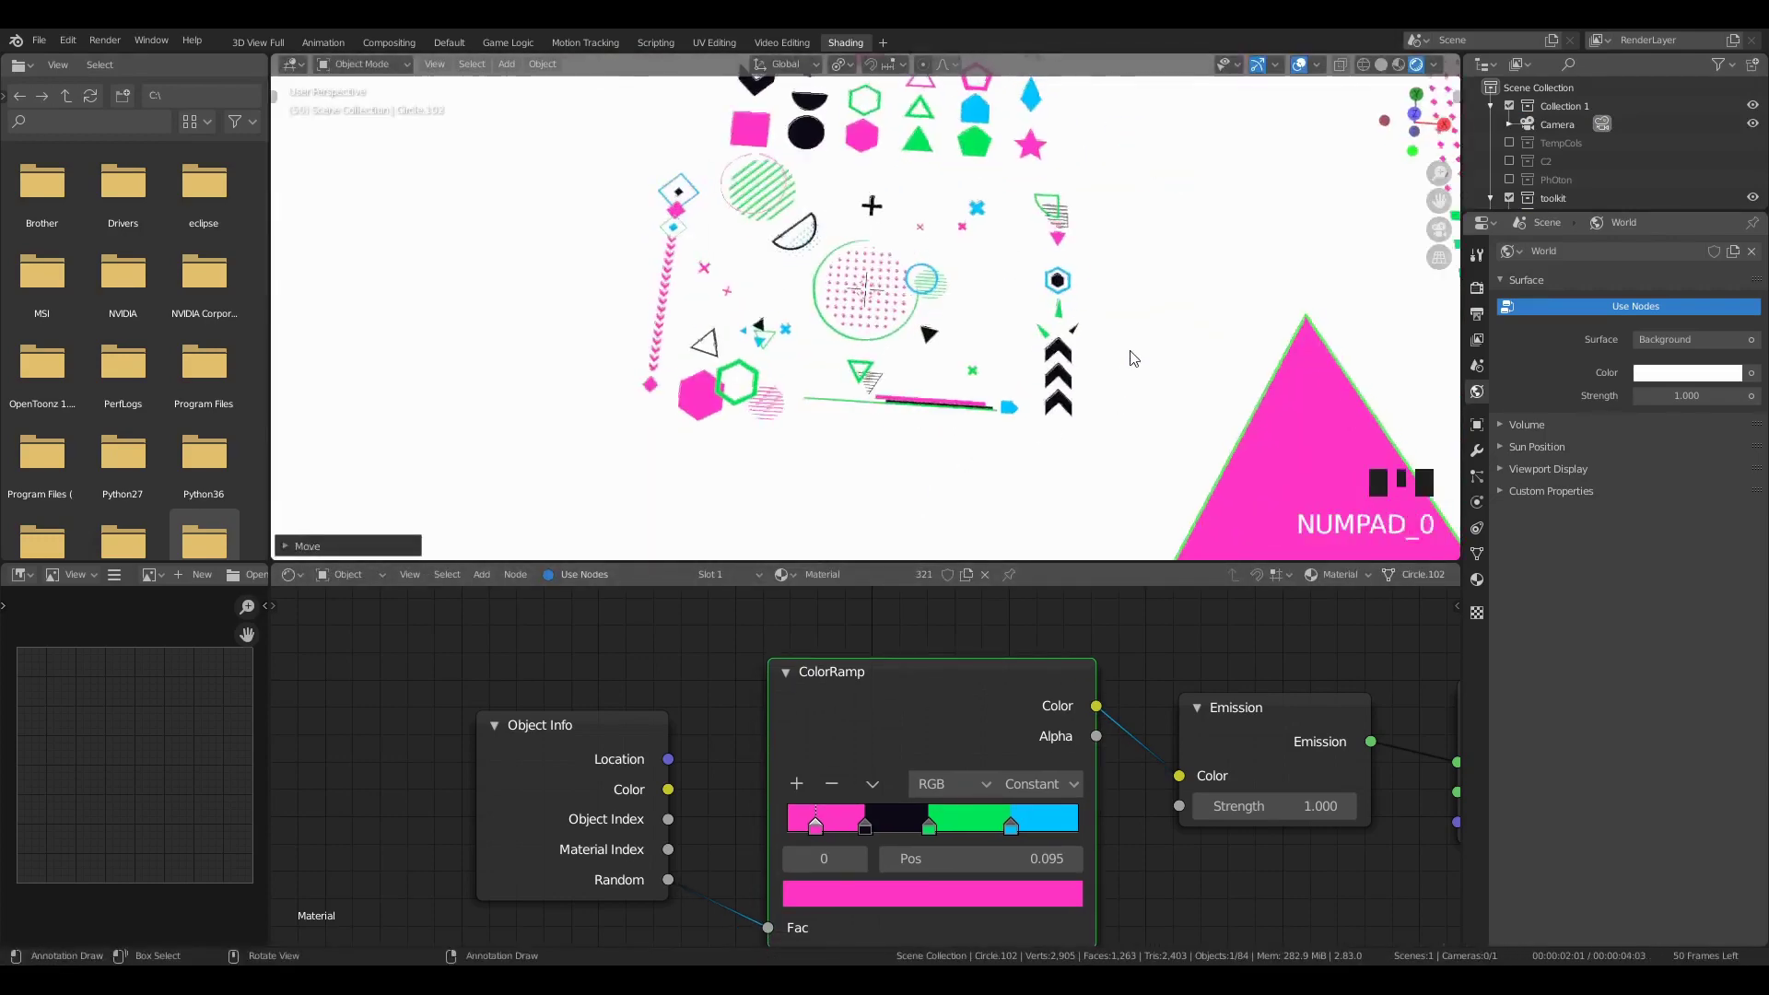
pyautogui.press('KP_0')
# Step: Make the large triangle's material a separate single-user copy named SHADE
pyautogui.moveTo(1252, 644); pyautogui.dragTo(831, 610, button='middle')
pyautogui.click(1476, 580)
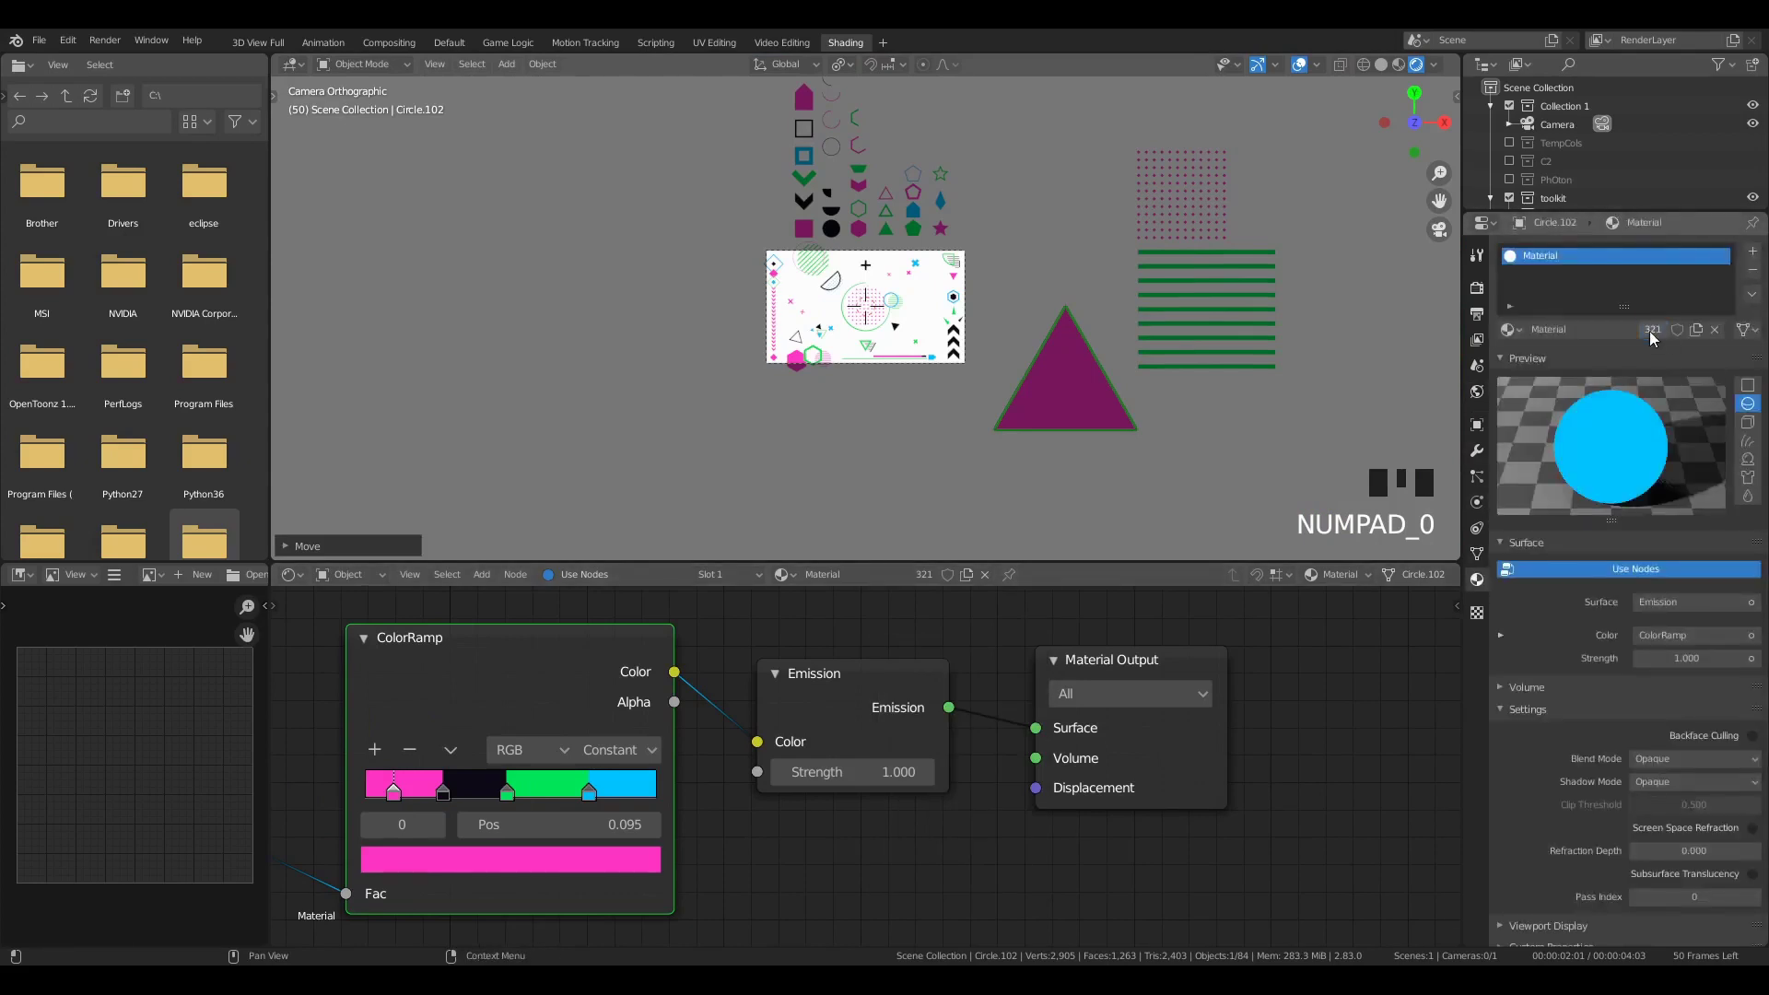
pyautogui.moveTo(902, 693); pyautogui.dragTo(970, 673, button='middle')
# Step: Mix the Emission with a Transparent BSDF through a Mix Shader in SHADE and set its blend mode to Alpha Blend
pyautogui.hotkey('shift', 'a')
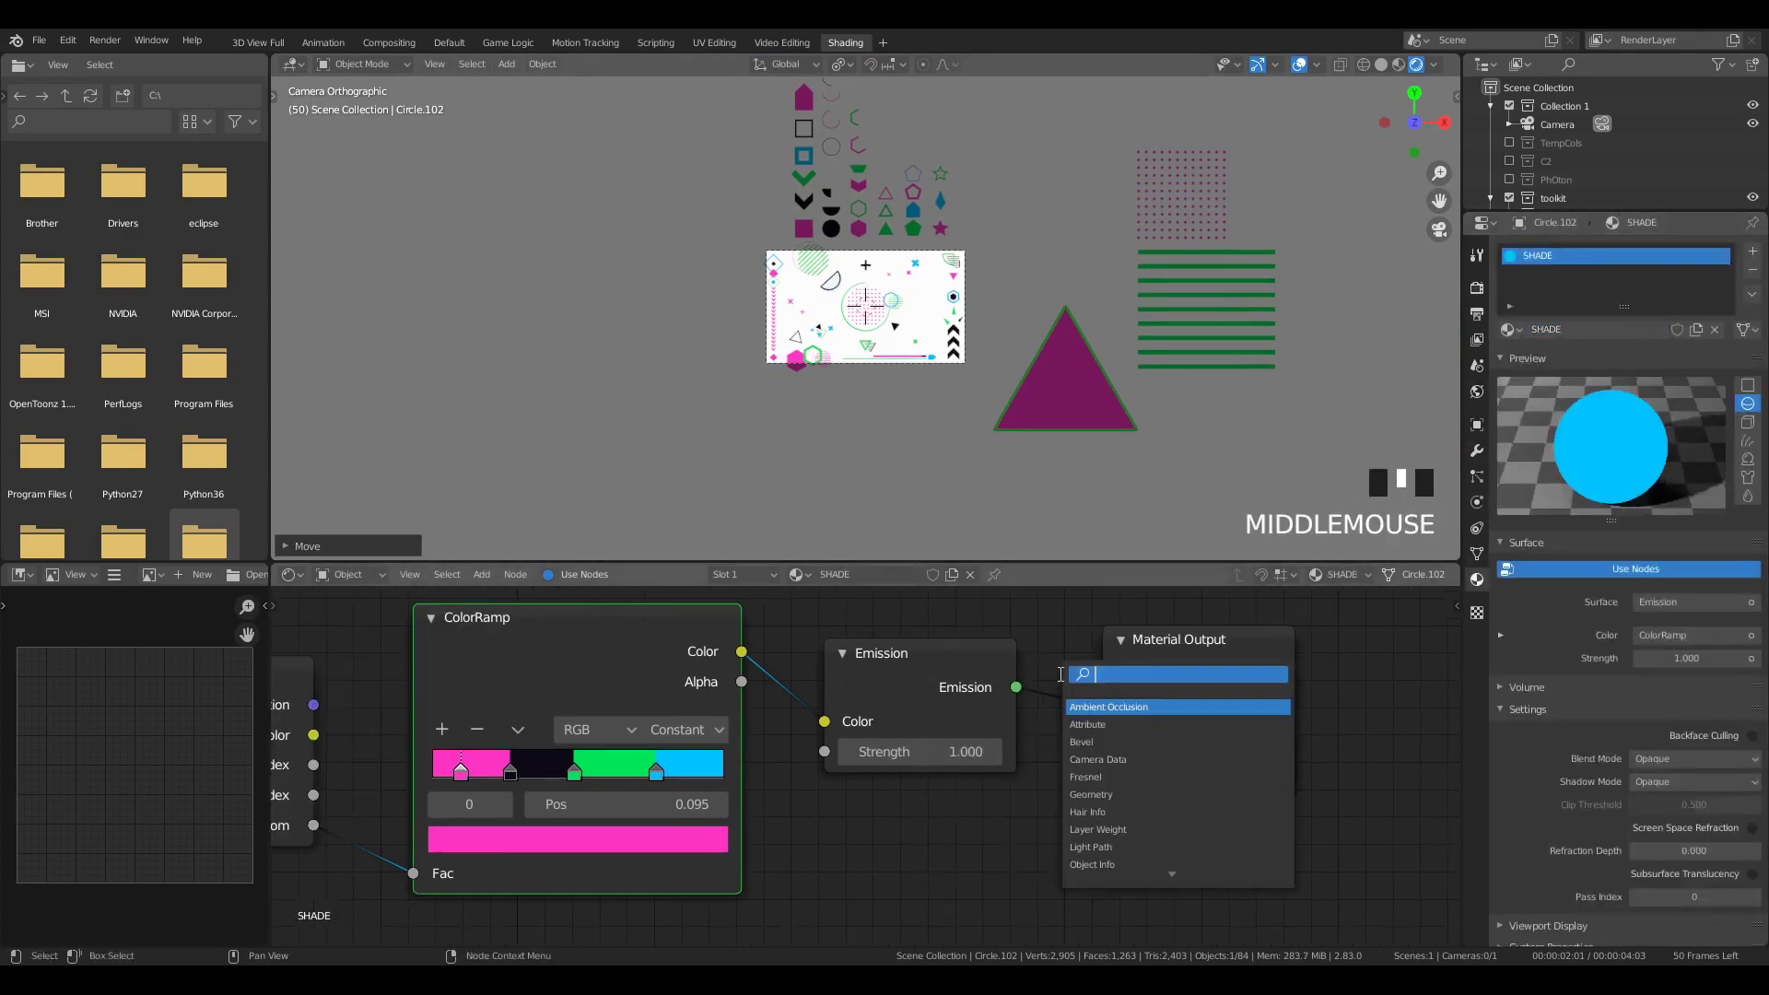
pyautogui.click(1086, 666)
pyautogui.click(1164, 670)
pyautogui.hotkey('shift', 'a')
pyautogui.click(1197, 751)
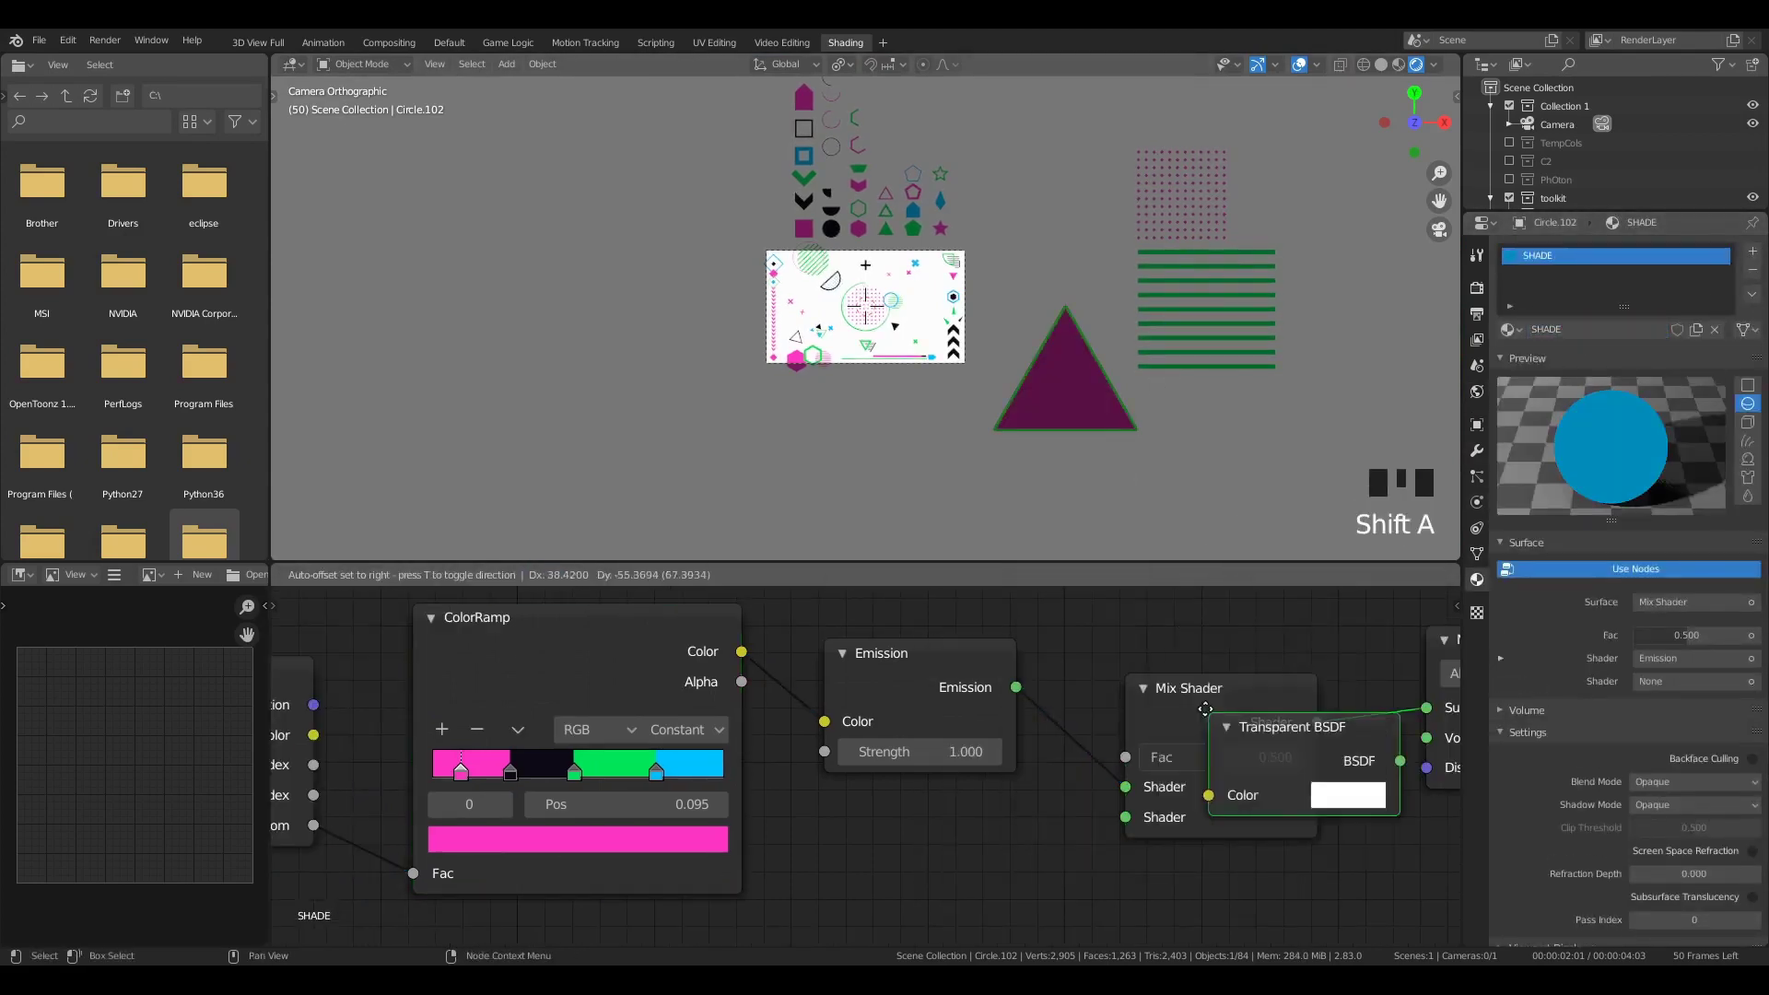
pyautogui.click(979, 849)
pyautogui.scroll(-1, 1757, 887)
pyautogui.click(1598, 918)
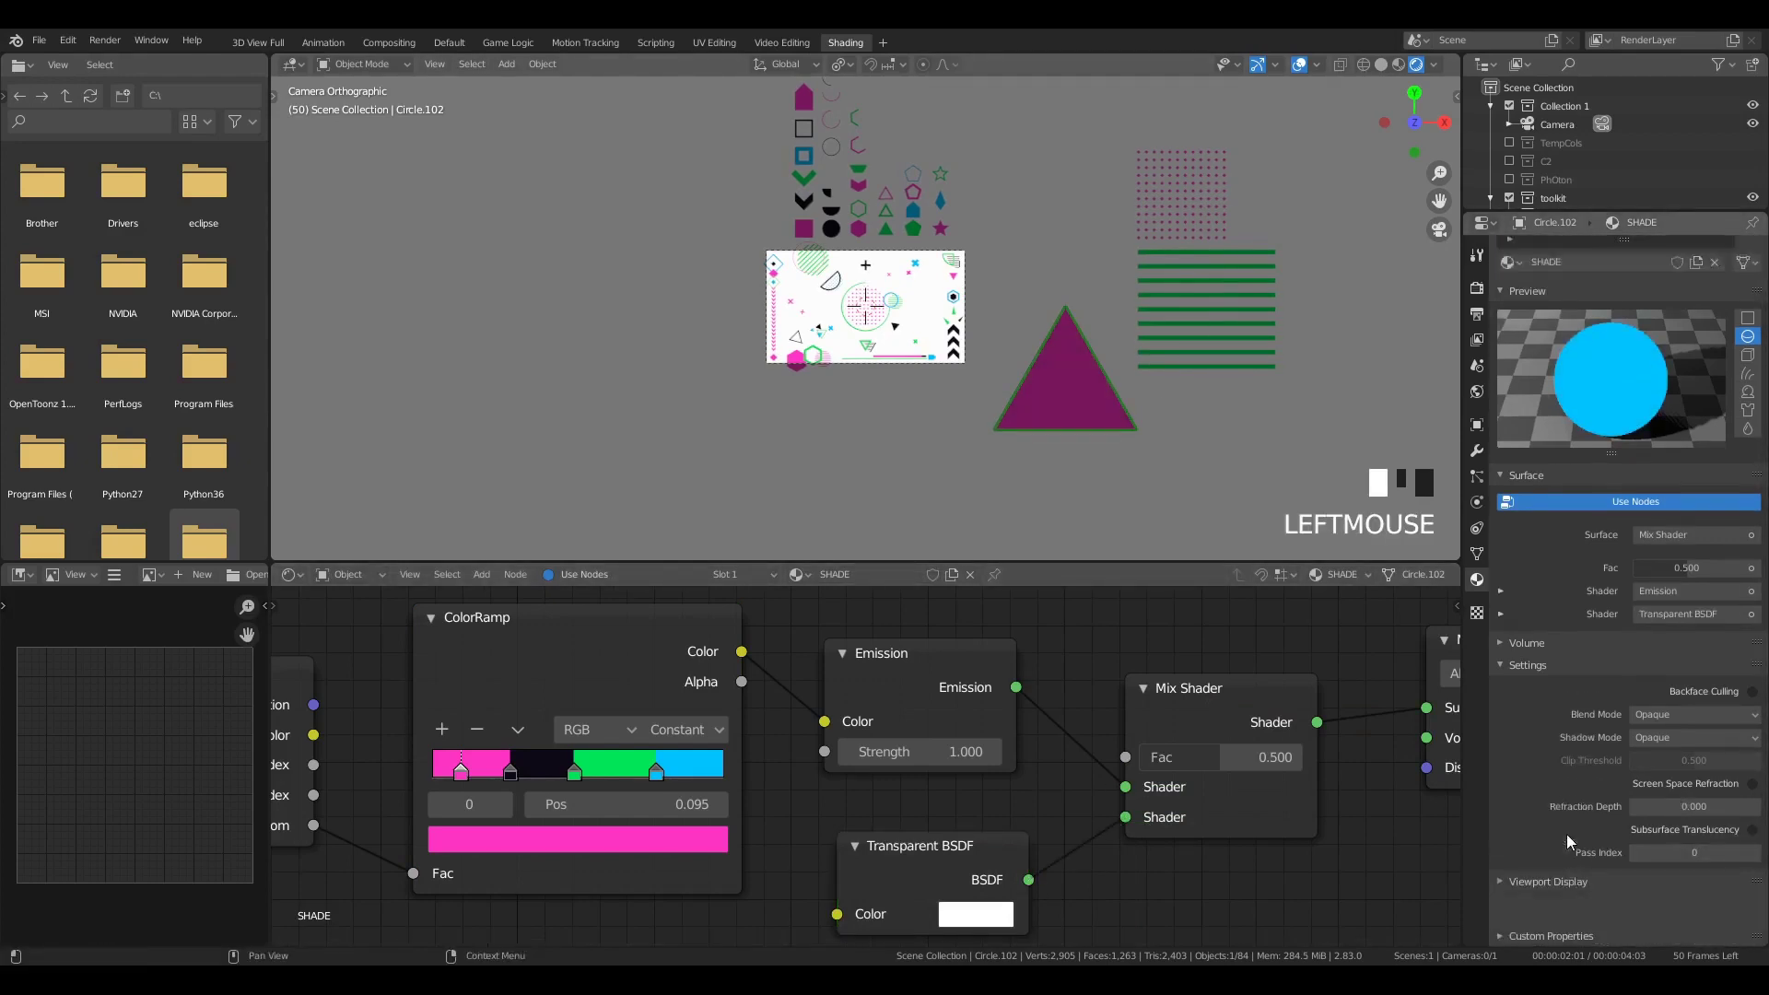
pyautogui.click(1683, 830)
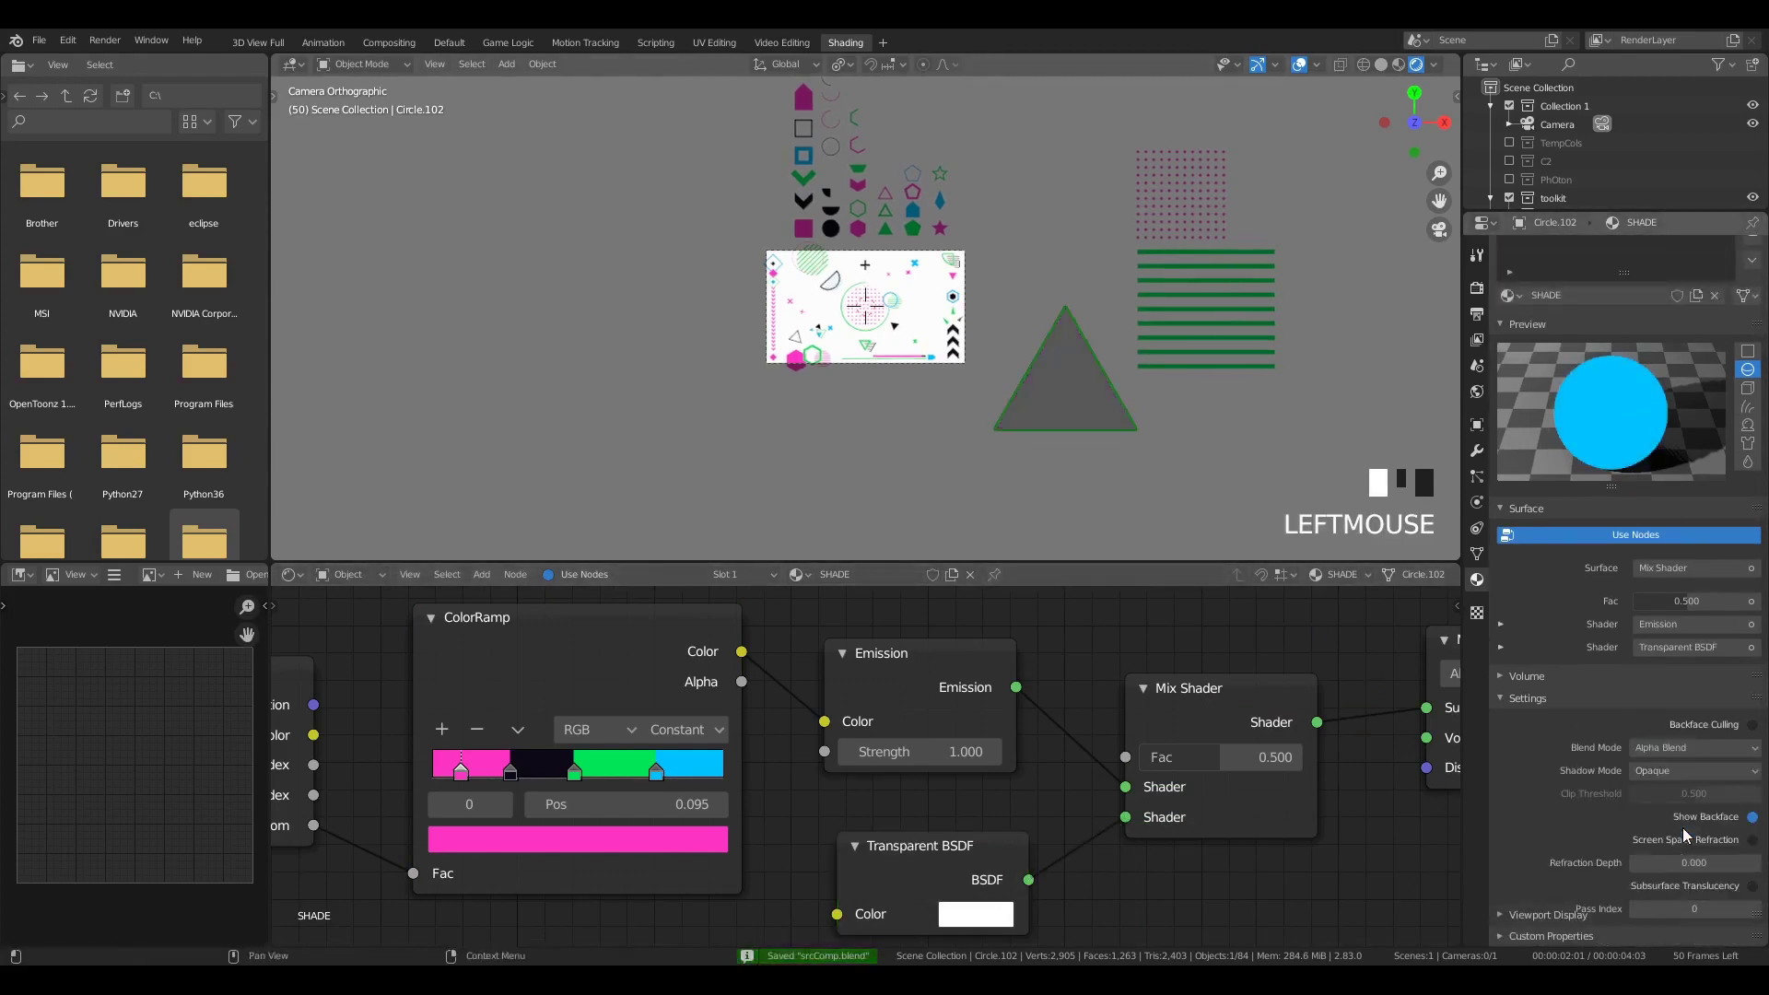
# Step: Set the Mix Shader factor to 0.858, and move, rotate and enlarge the translucent triangle over the frame's lower-right area
pyautogui.press('g')
pyautogui.click(1026, 422)
pyautogui.scroll(2, 1026, 423)
pyautogui.moveTo(1227, 762); pyautogui.dragTo(1287, 763)
pyautogui.press('r')
pyautogui.press('s')
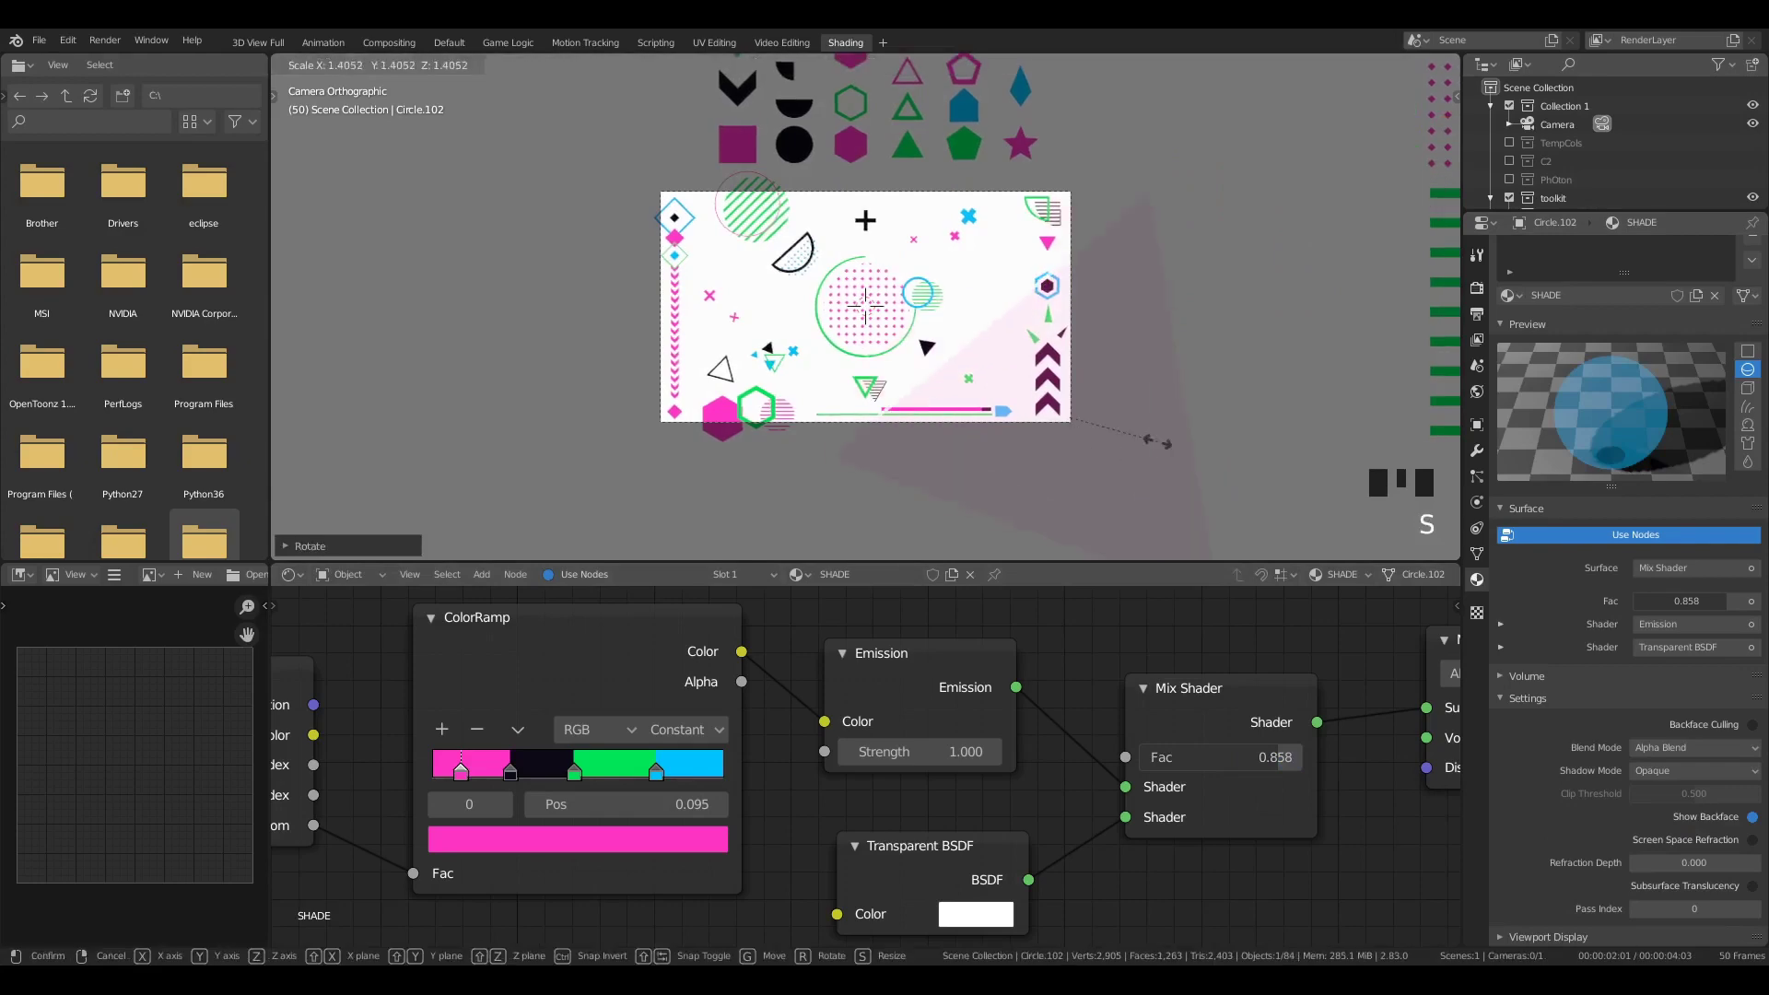
pyautogui.click(1159, 440)
# Step: Duplicate the translucent triangle, enlarge the copy and place it over the left side of the frame
pyautogui.hotkey('shift', 'd')
pyautogui.click(764, 387)
pyautogui.press('s')
pyautogui.click(989, 452)
pyautogui.press('g')
pyautogui.click(987, 464)
# Step: Duplicate the translucent triangle over the upper-right part of the frame, replace the first copy and rotate the new one
pyautogui.hotkey('shift', 'd')
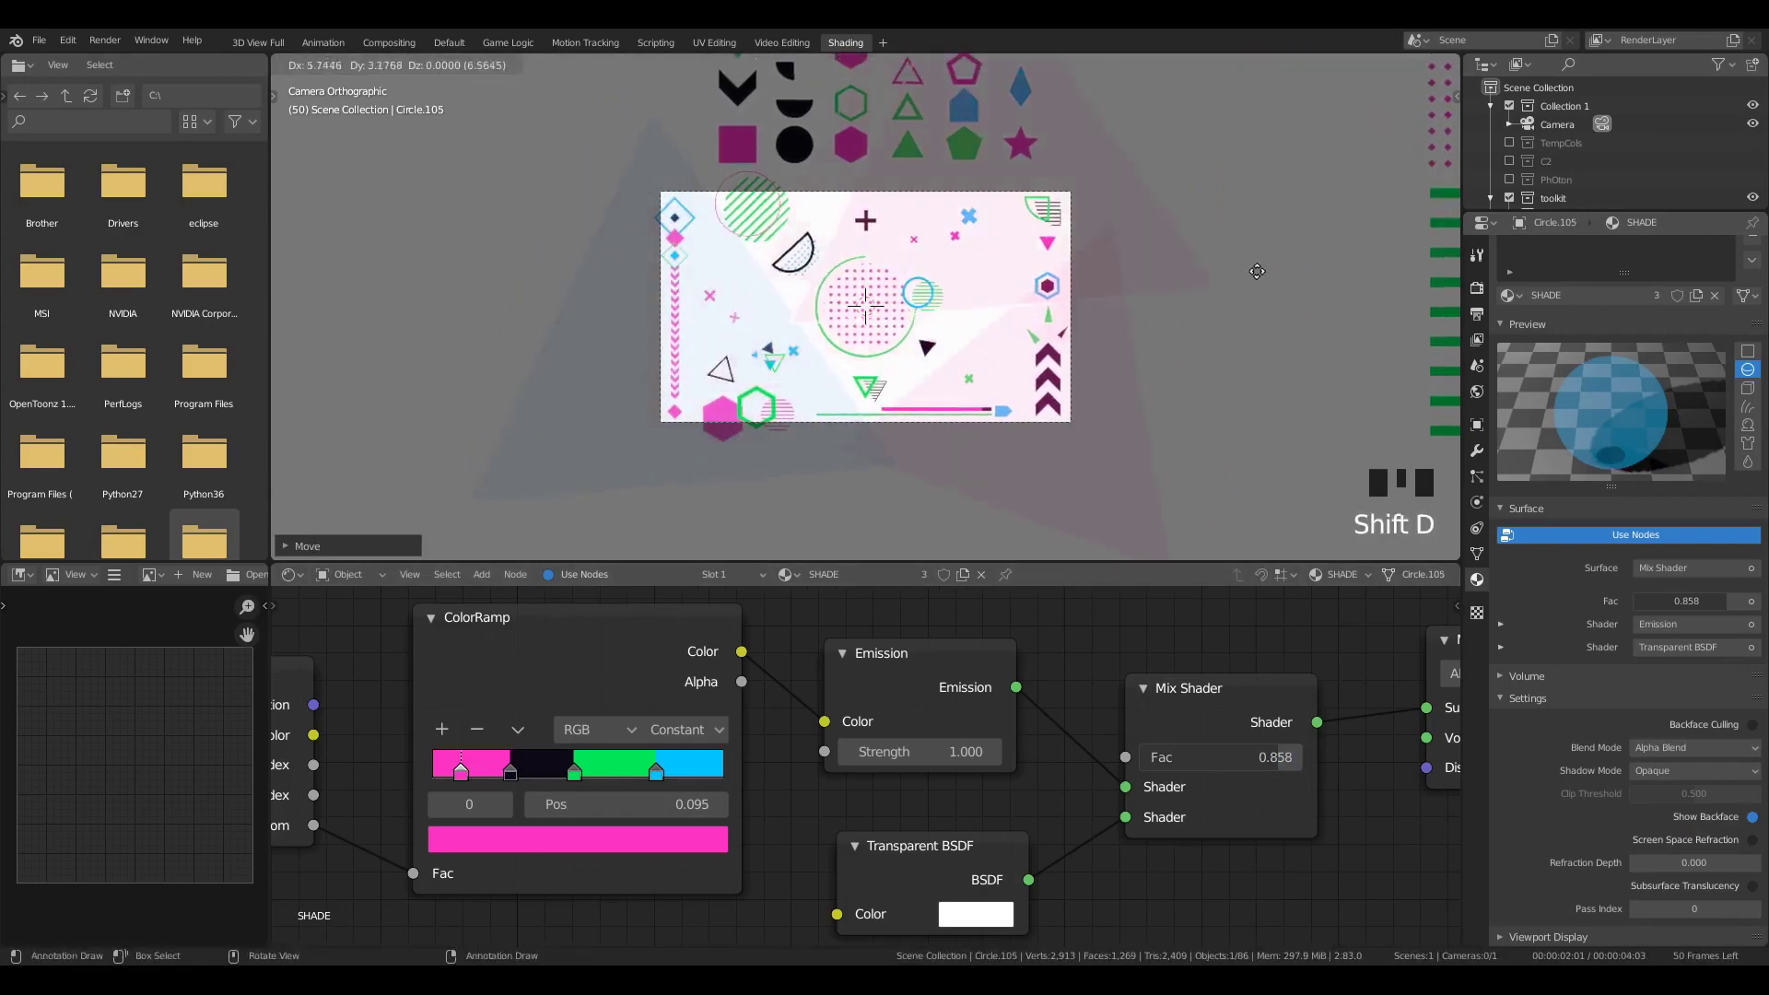
pyautogui.click(1256, 269)
pyautogui.press('Delete')
pyautogui.hotkey('shift', 'd')
pyautogui.press('r')
pyautogui.click(1101, 322)
# Step: Duplicate a translucent triangle, resize it and place it over the top centre of the frame
pyautogui.hotkey('shift', 'd')
pyautogui.click(951, 345)
pyautogui.press('s')
pyautogui.click(897, 305)
pyautogui.press('g')
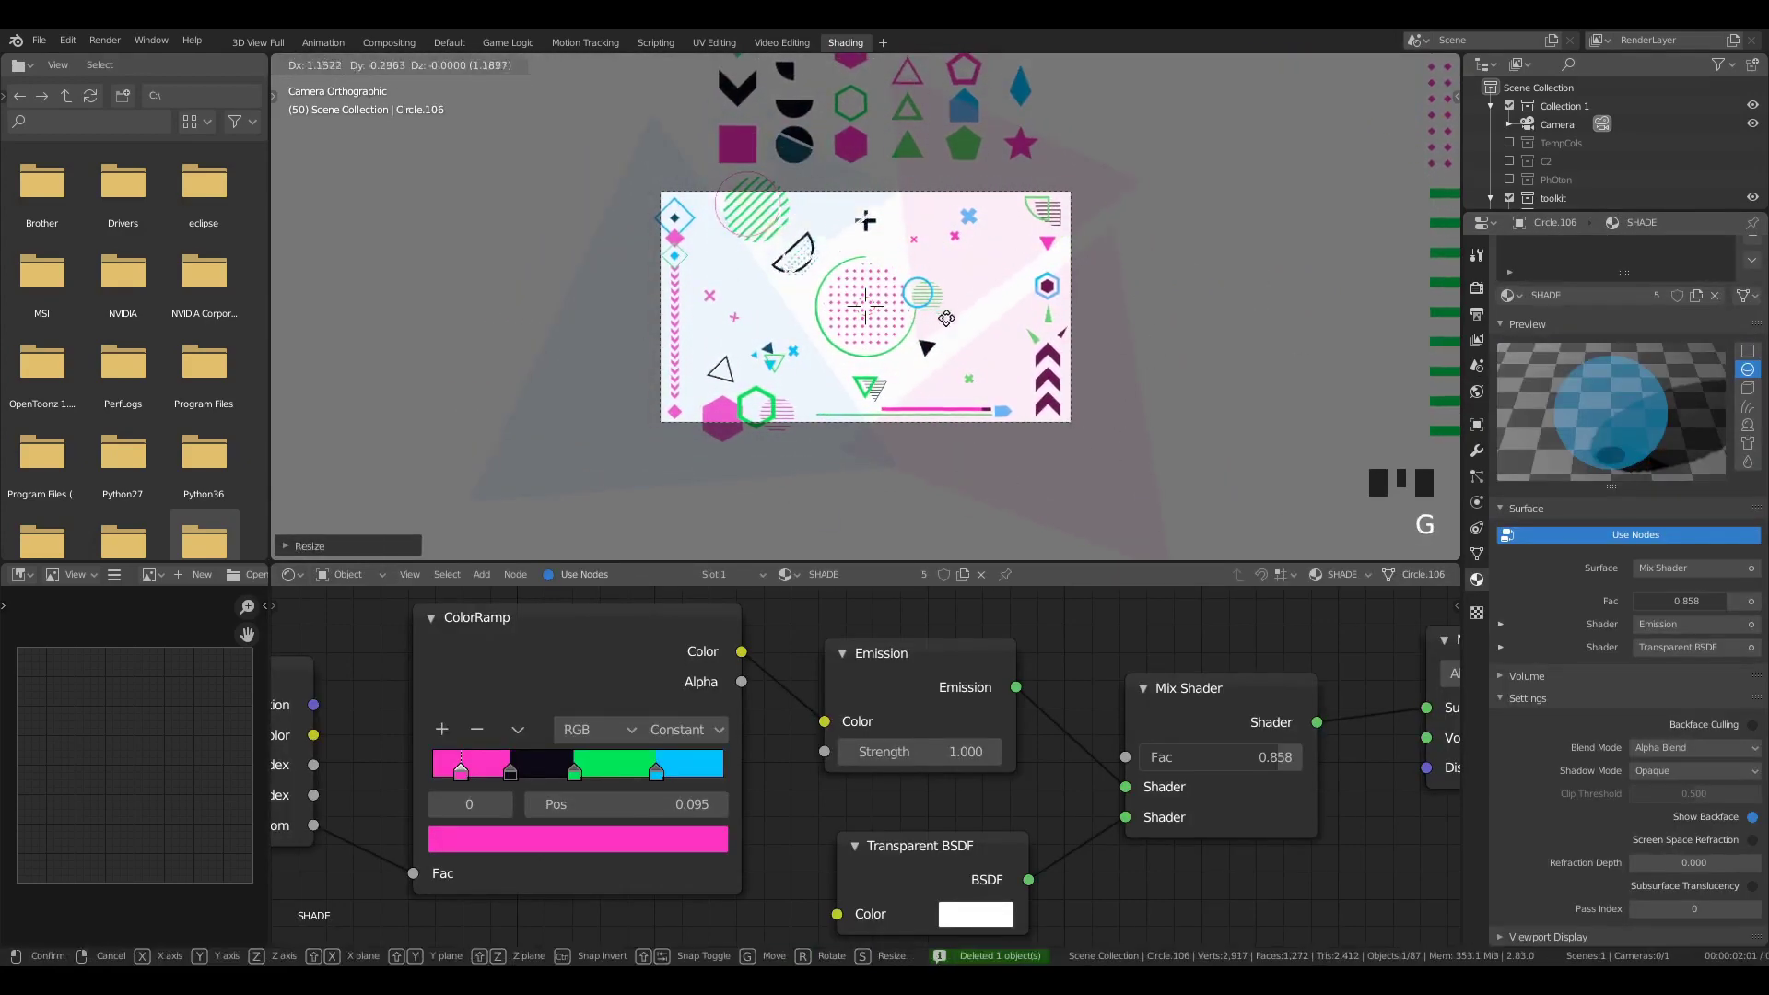
pyautogui.click(947, 374)
# Step: Place another translucent triangle over the lower-right part of the layout and rotate it
pyautogui.press('g')
pyautogui.click(1115, 451)
pyautogui.press('r')
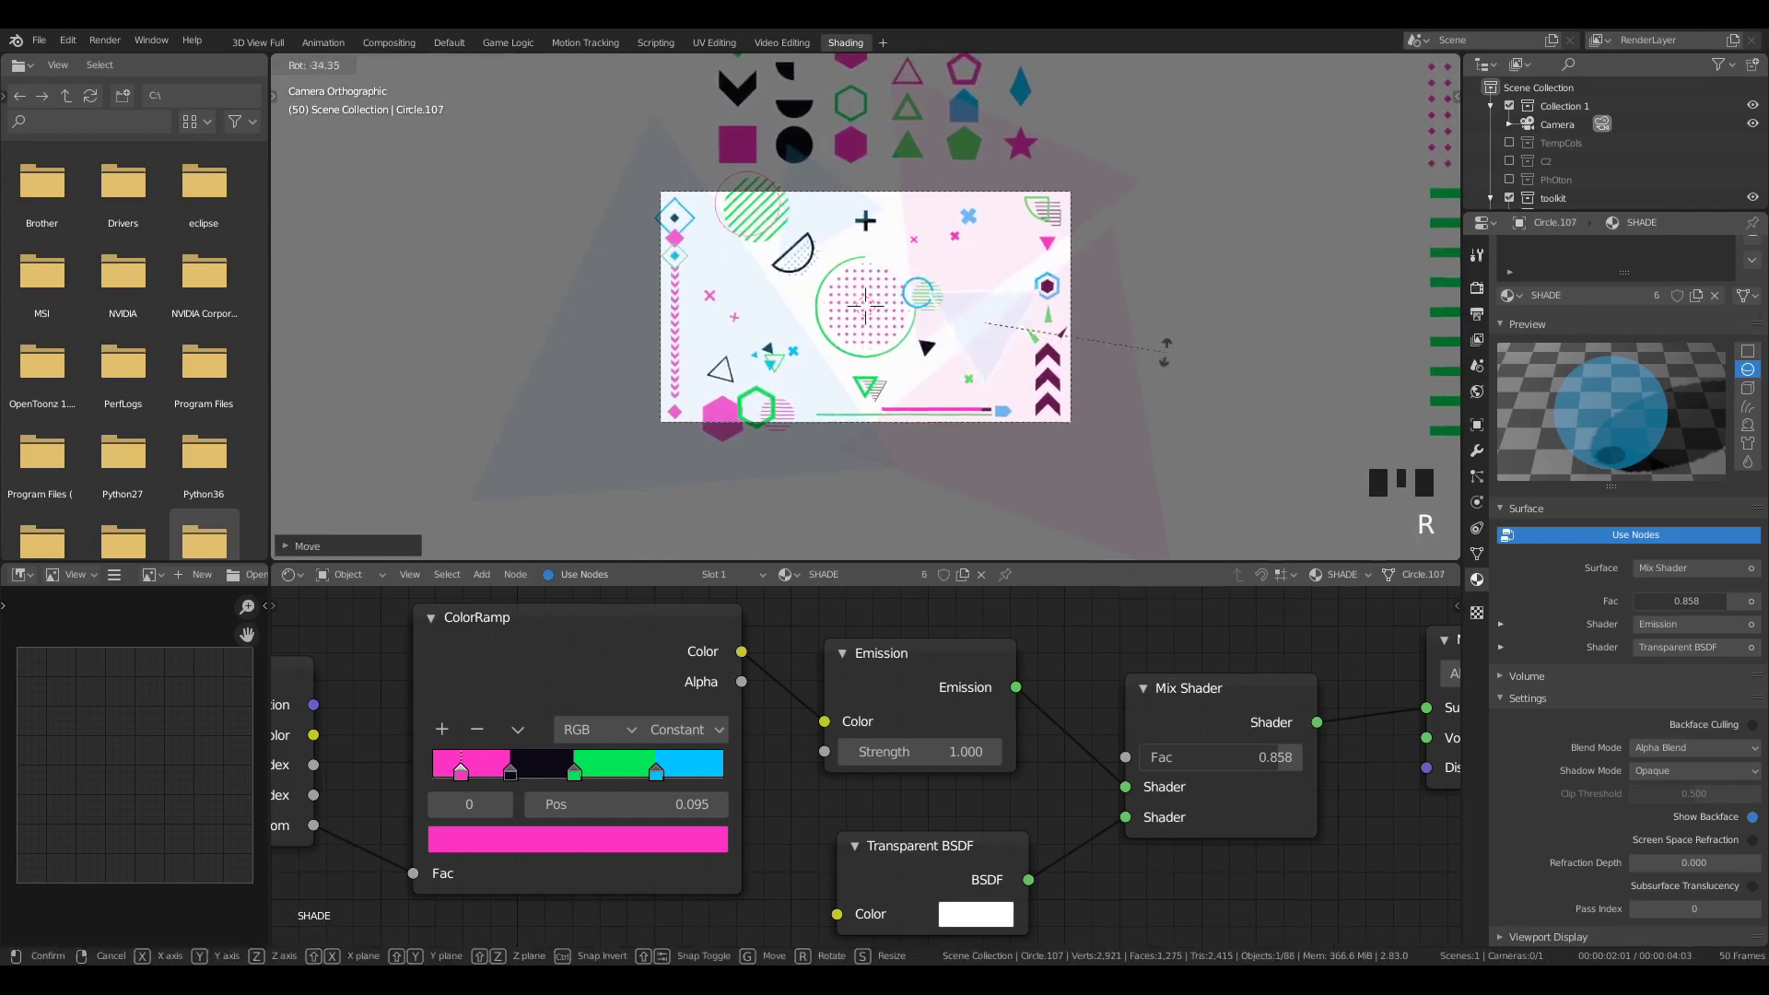
pyautogui.click(1338, 463)
# Step: Switch to the Default workspace and lower the translucent triangles along Z behind the other shapes
pyautogui.scroll(3, 1064, 403)
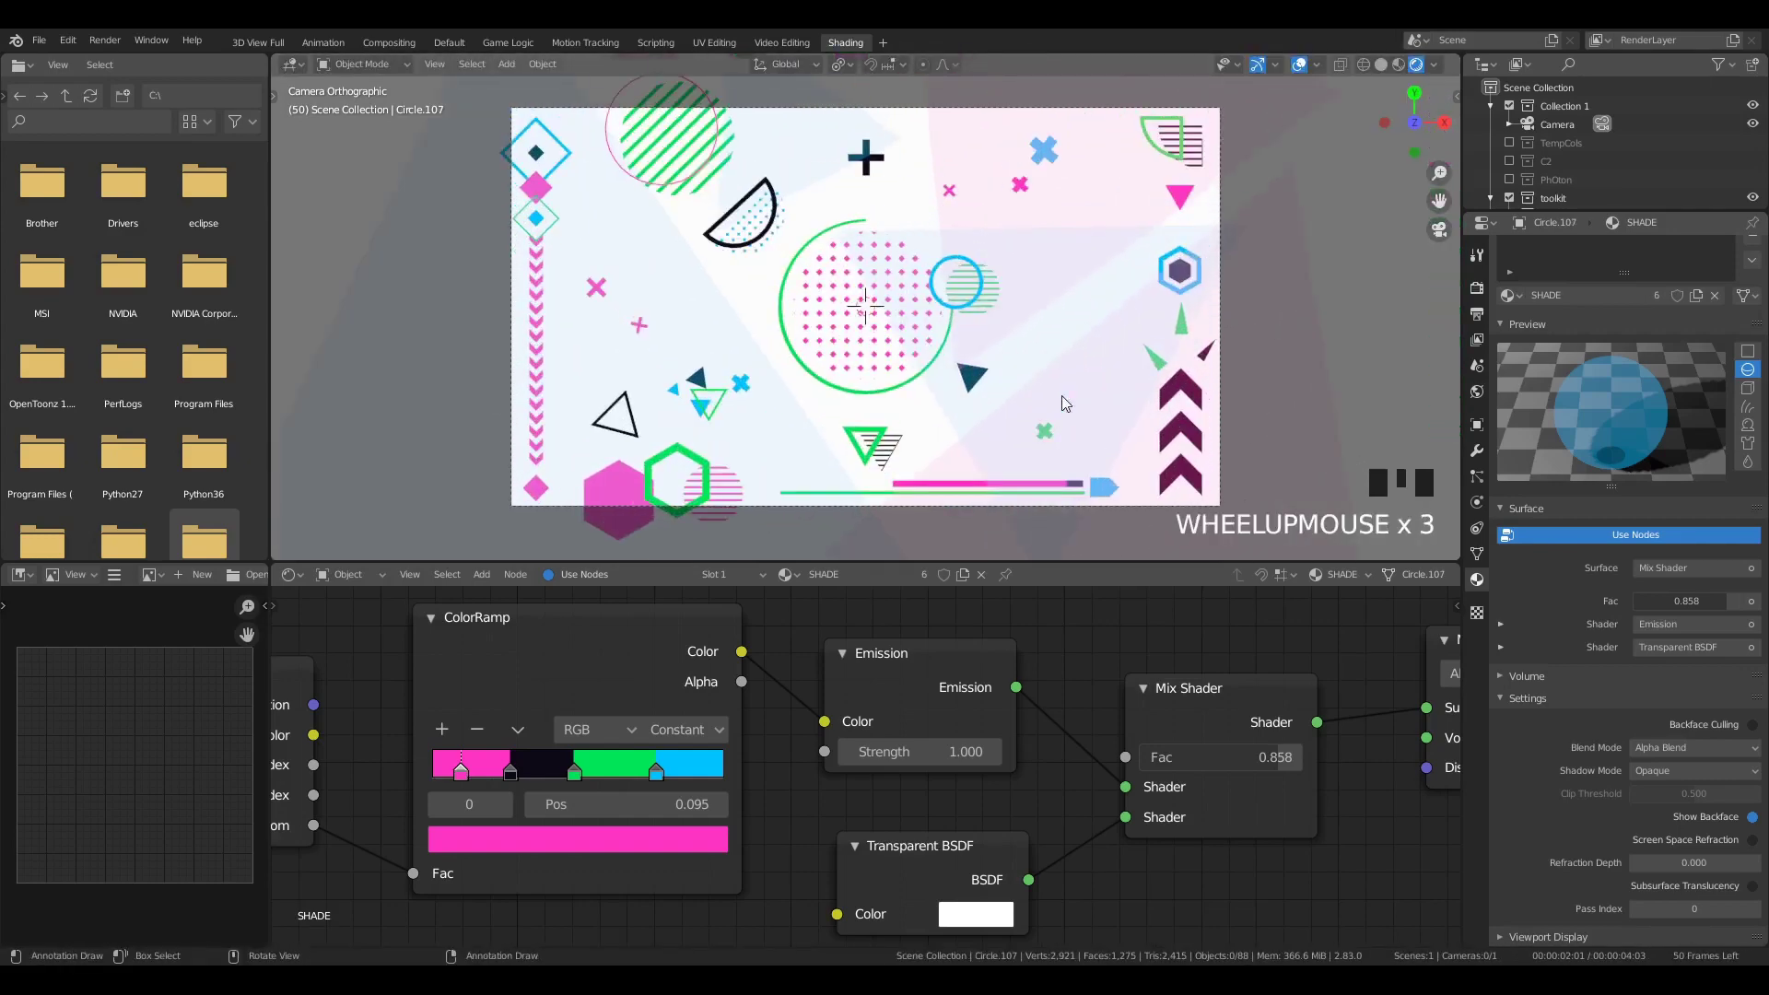
pyautogui.click(1181, 420)
pyautogui.moveTo(1181, 420); pyautogui.dragTo(1065, 361, button='middle')
pyautogui.click(449, 42)
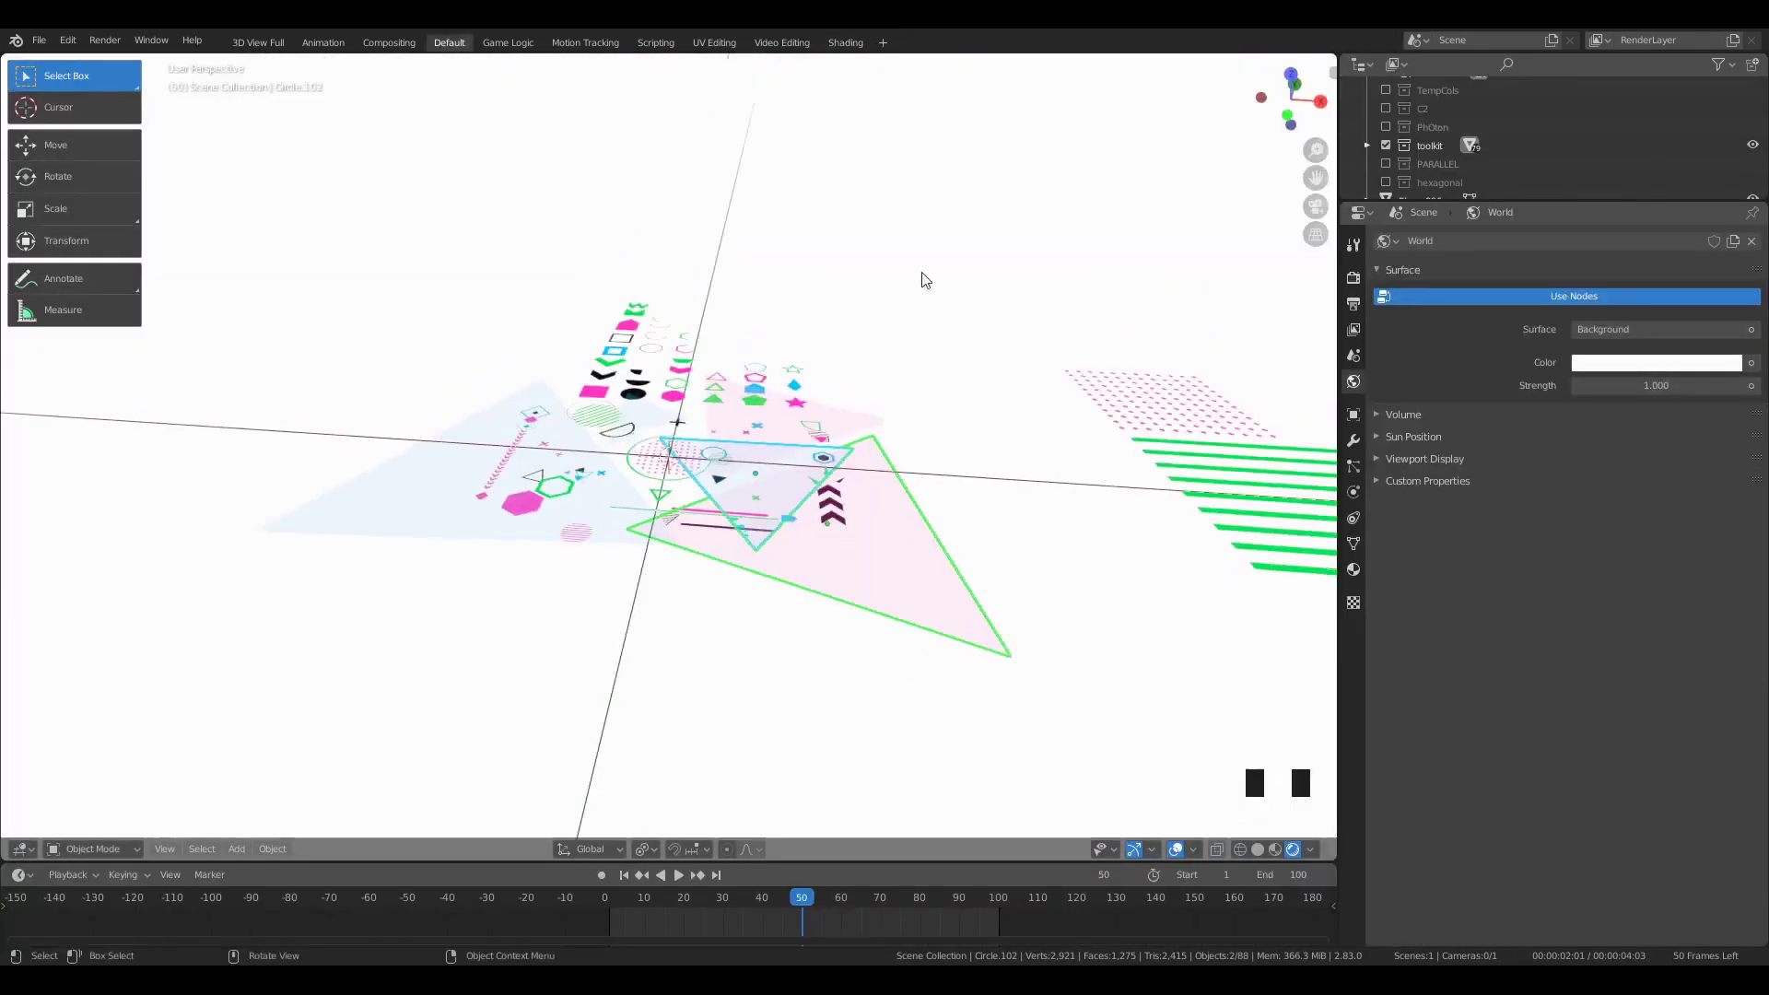
pyautogui.moveTo(419, 498); pyautogui.dragTo(943, 549, button='middle')
pyautogui.click(776, 540)
pyautogui.moveTo(776, 547); pyautogui.dragTo(900, 619, button='middle')
pyautogui.press('KP_0')
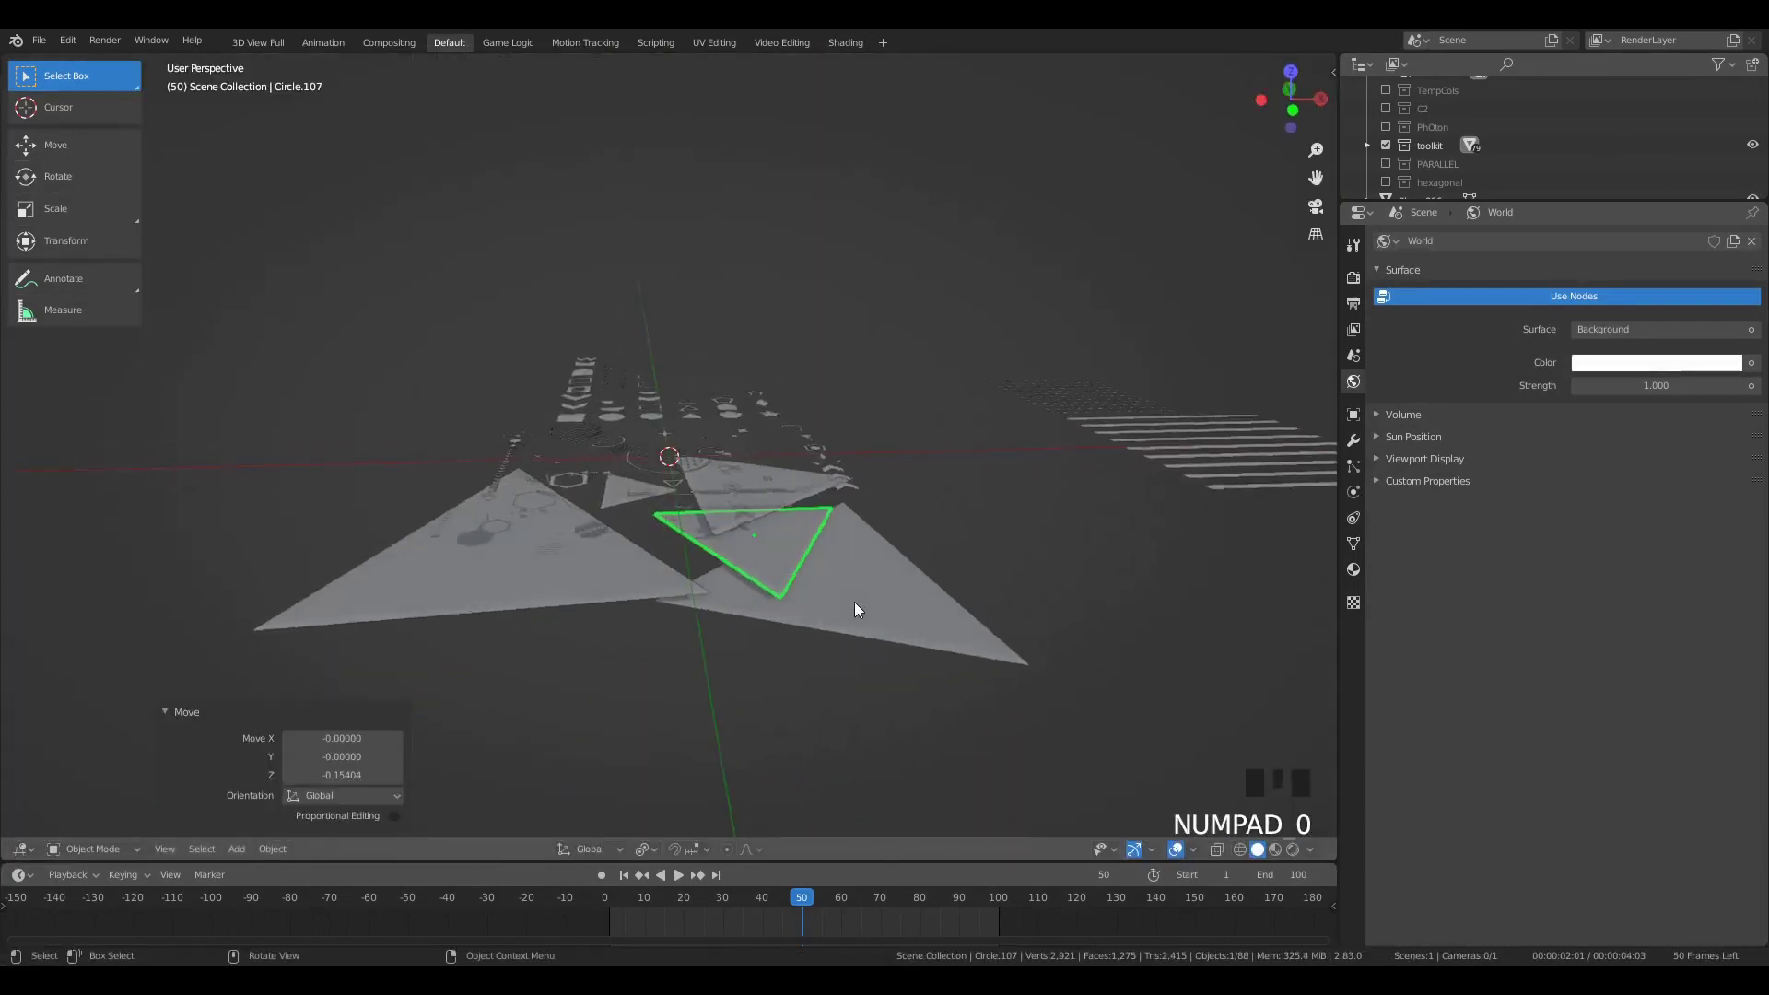
# Step: Duplicate a translucent triangle, shrink it and position it near the black plus at the top centre
pyautogui.hotkey('shift', 'd')
pyautogui.click(734, 356)
pyautogui.press('s')
pyautogui.click(707, 337)
pyautogui.press('g')
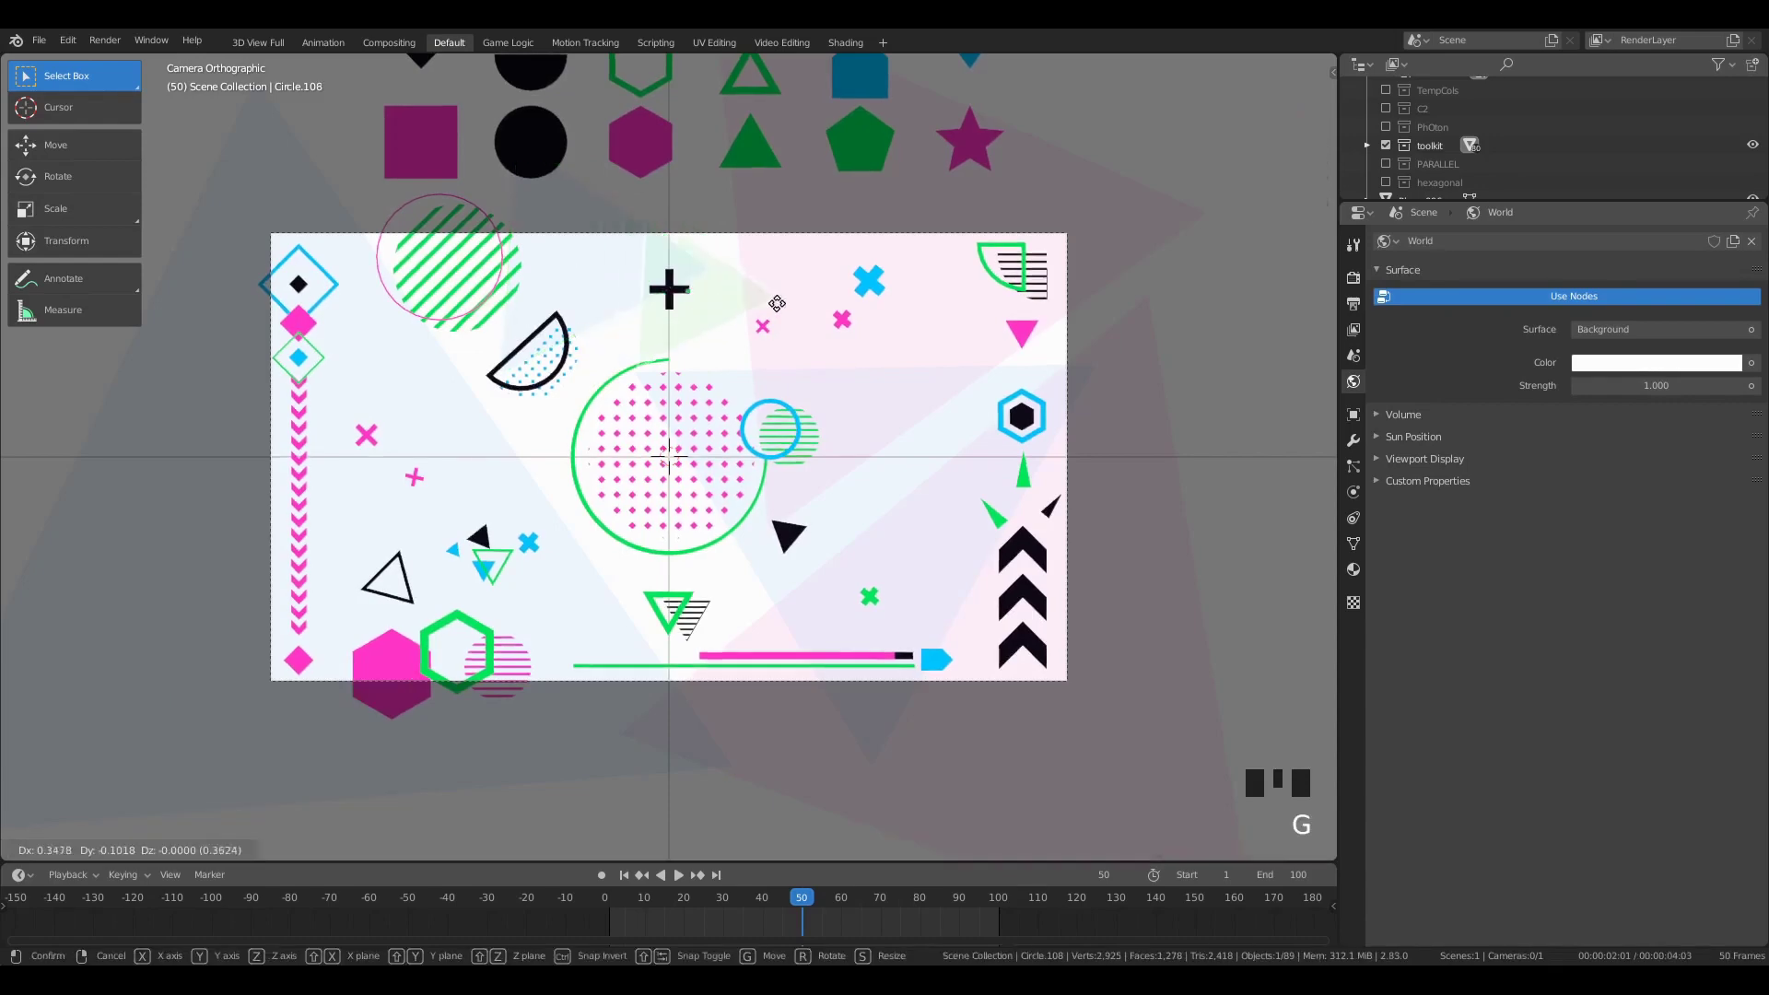
pyautogui.click(813, 312)
pyautogui.press('r')
# Step: Duplicate the small translucent triangle, resize it and try it over the small shapes at the left of the frame
pyautogui.hotkey('shift', 'd')
pyautogui.click(596, 474)
pyautogui.press('s')
pyautogui.click(649, 369)
pyautogui.press('g')
pyautogui.click(609, 414)
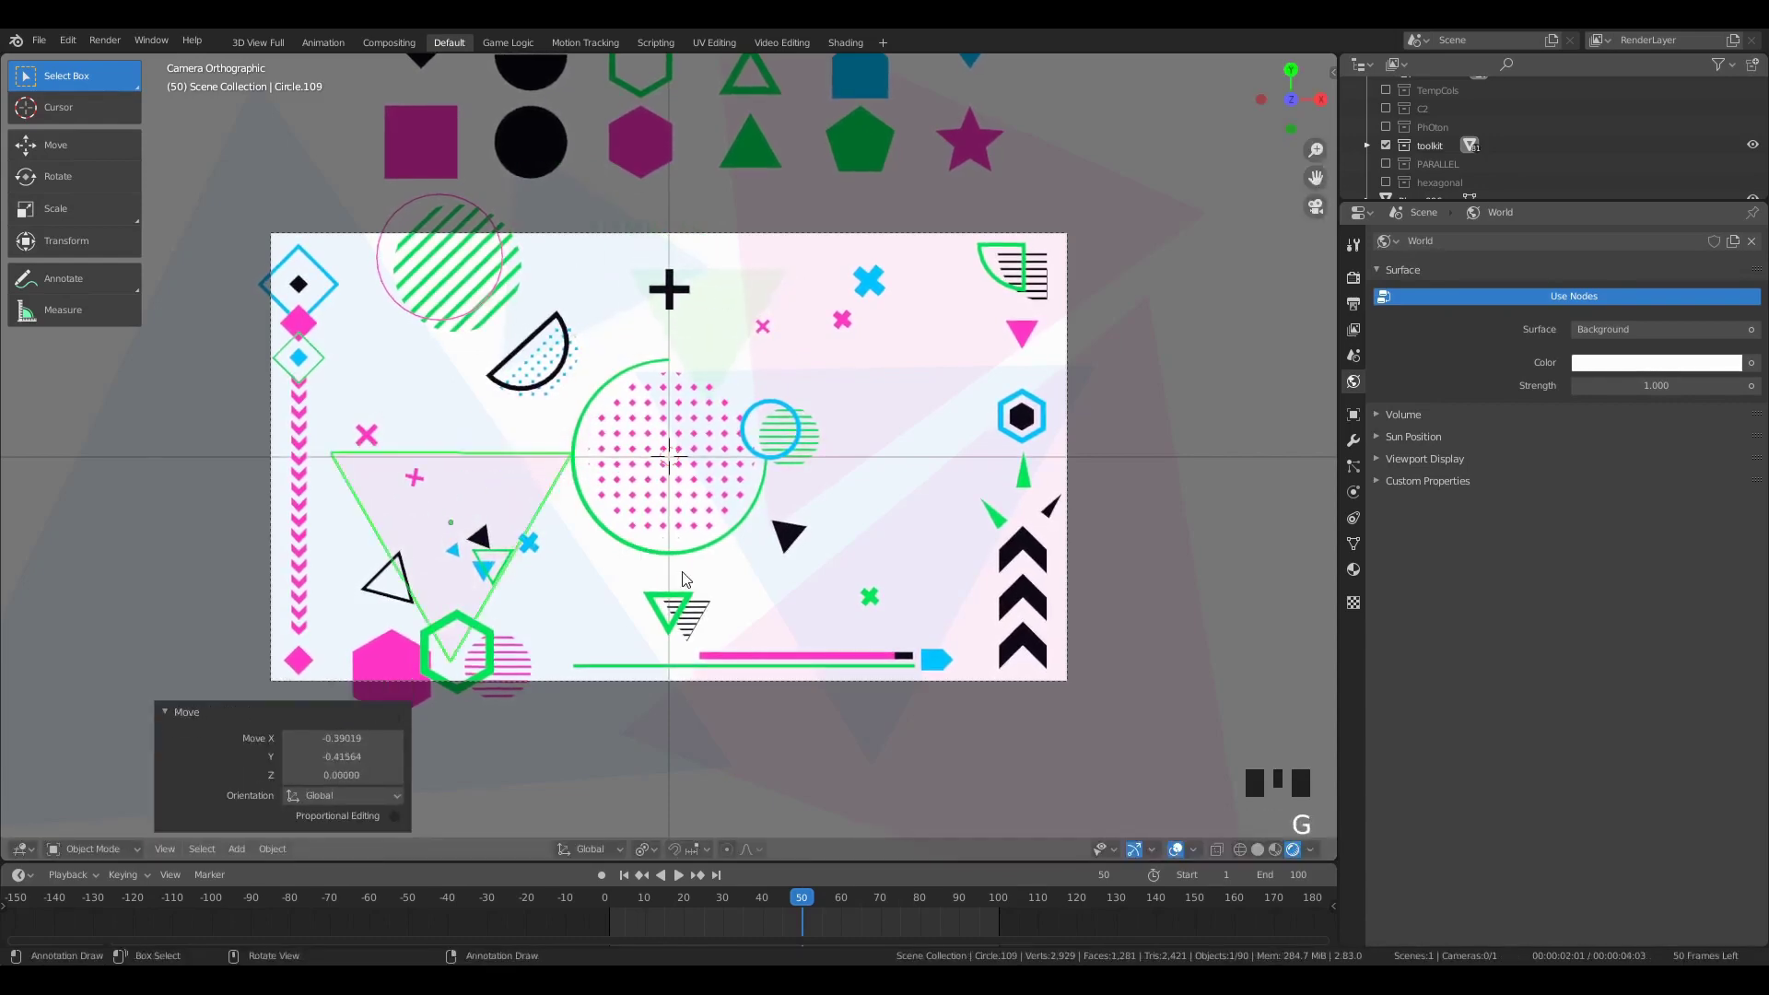
# Step: Delete the translucent triangle over the small shapes at the left of the frame
pyautogui.press('a')
pyautogui.press('a')
pyautogui.press('a')
pyautogui.click(466, 478)
pyautogui.press('x')
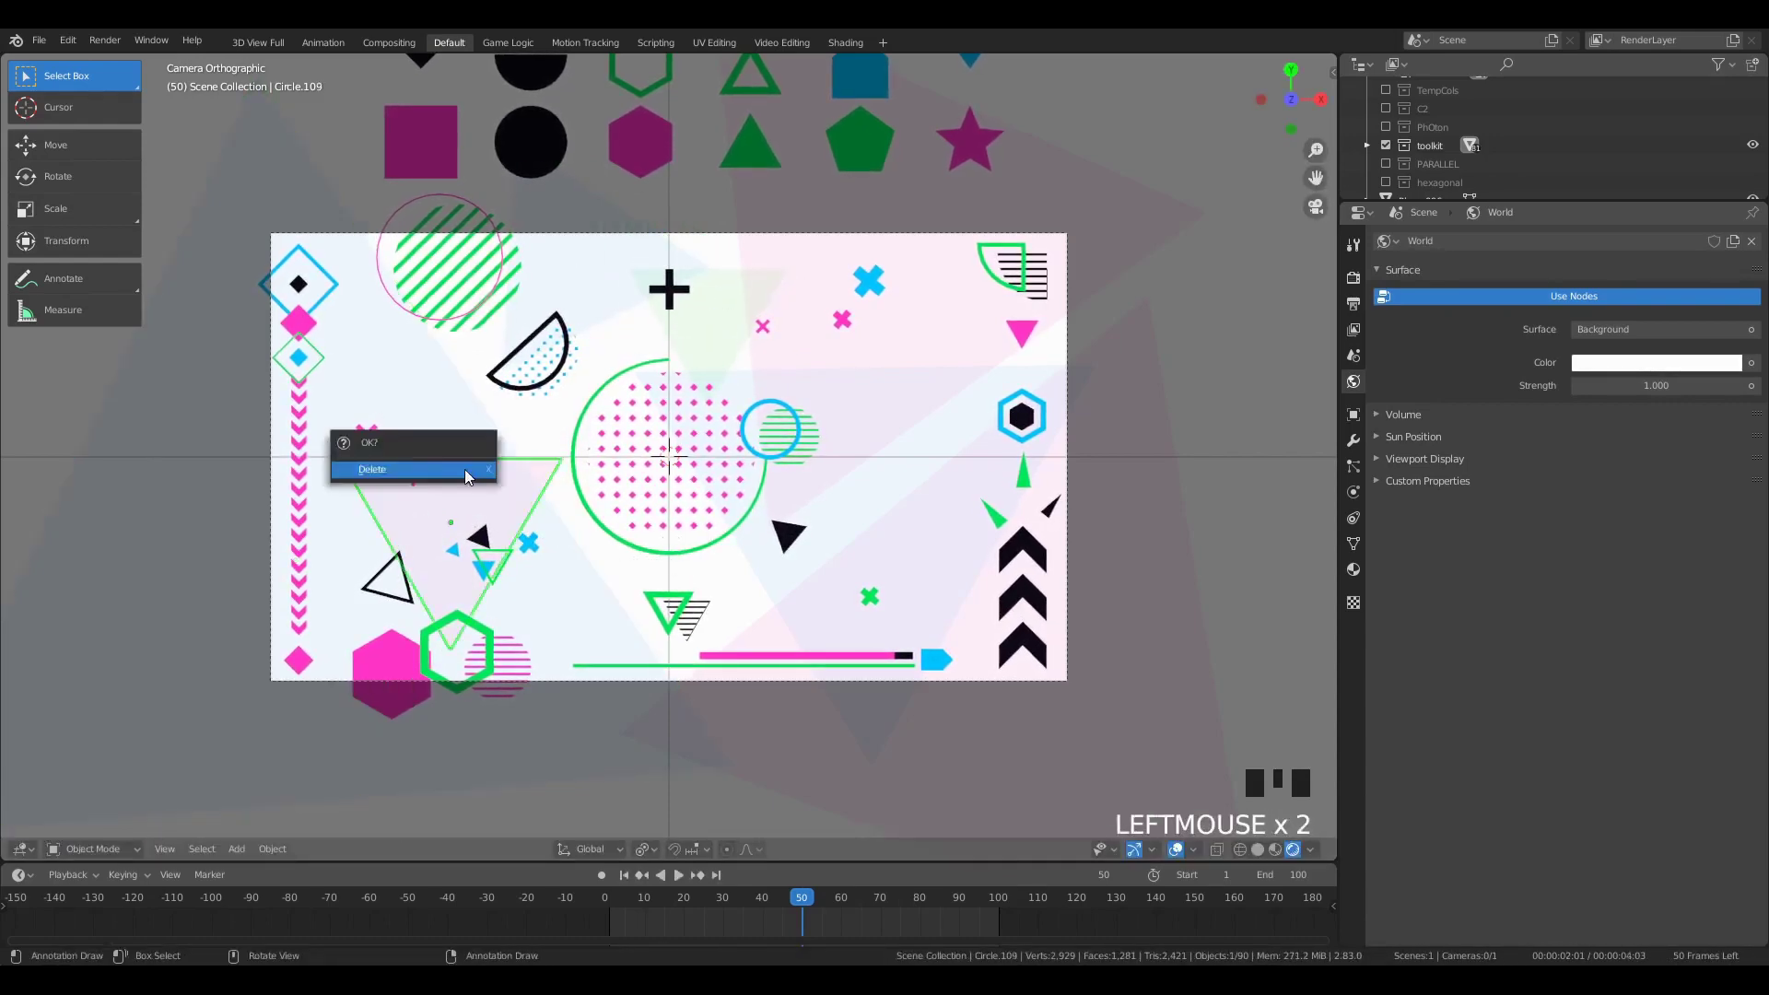
pyautogui.click(466, 478)
# Step: Delete the translucent blue triangle at the top centre and reposition the pale green one there
pyautogui.click(578, 319)
pyautogui.press('x')
pyautogui.click(578, 319)
pyautogui.click(714, 339)
pyautogui.press('g')
pyautogui.click(877, 350)
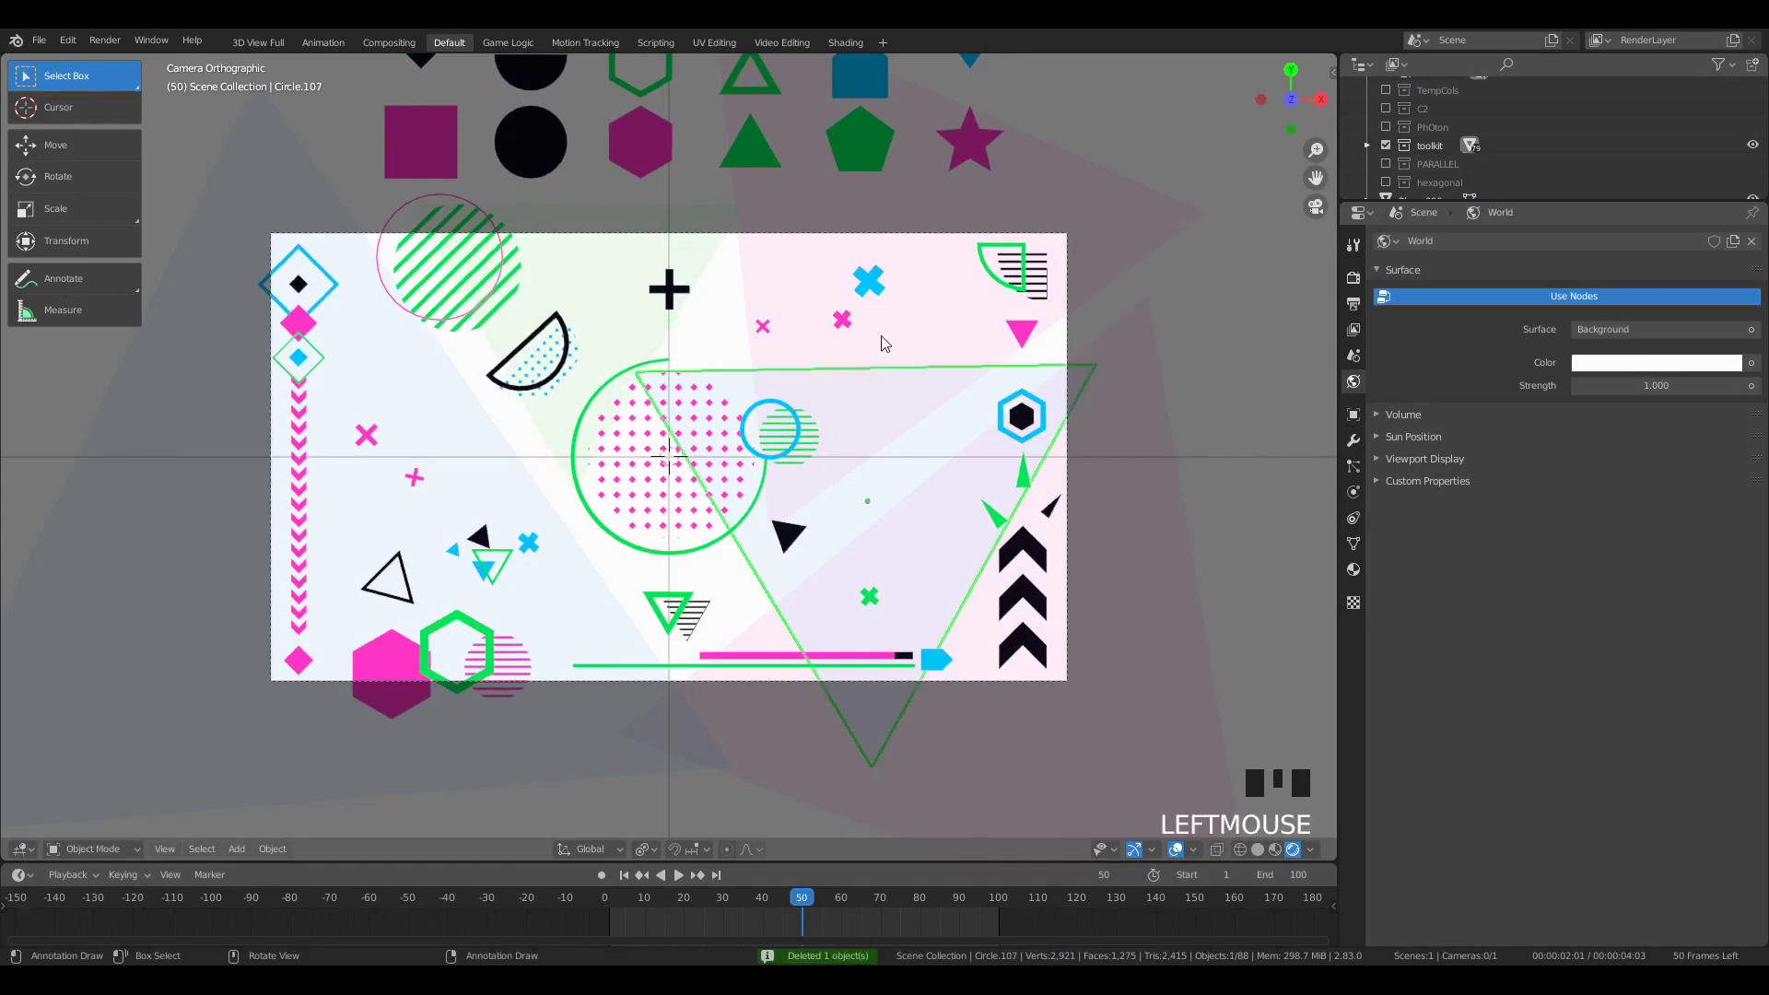
# Step: Try rotating the lower-right translucent blue triangle and delete it
pyautogui.press('r')
pyautogui.click(884, 370)
pyautogui.press('a')
pyautogui.press('a')
pyautogui.press('a')
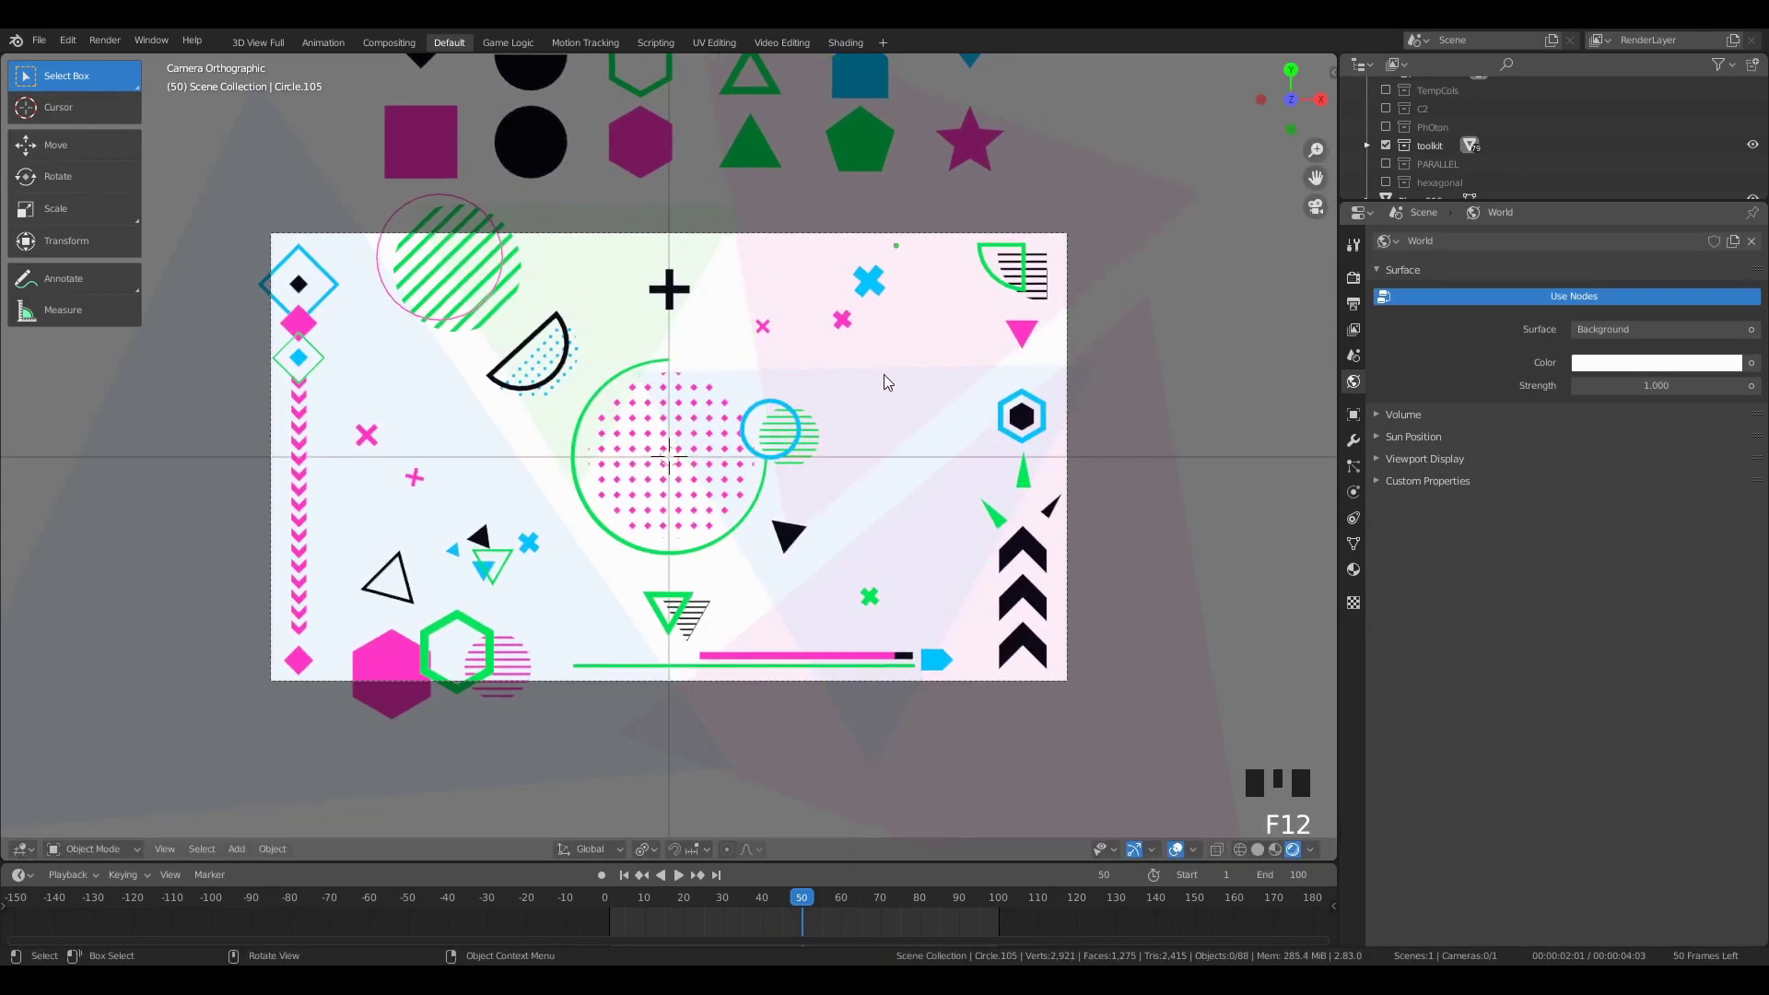
pyautogui.click(873, 517)
pyautogui.press('x')
# Step: Add a yellow-orange stop at position 0.677 to the toolkit material's colour ramp, between the green stop and the last stop
pyautogui.click(727, 411)
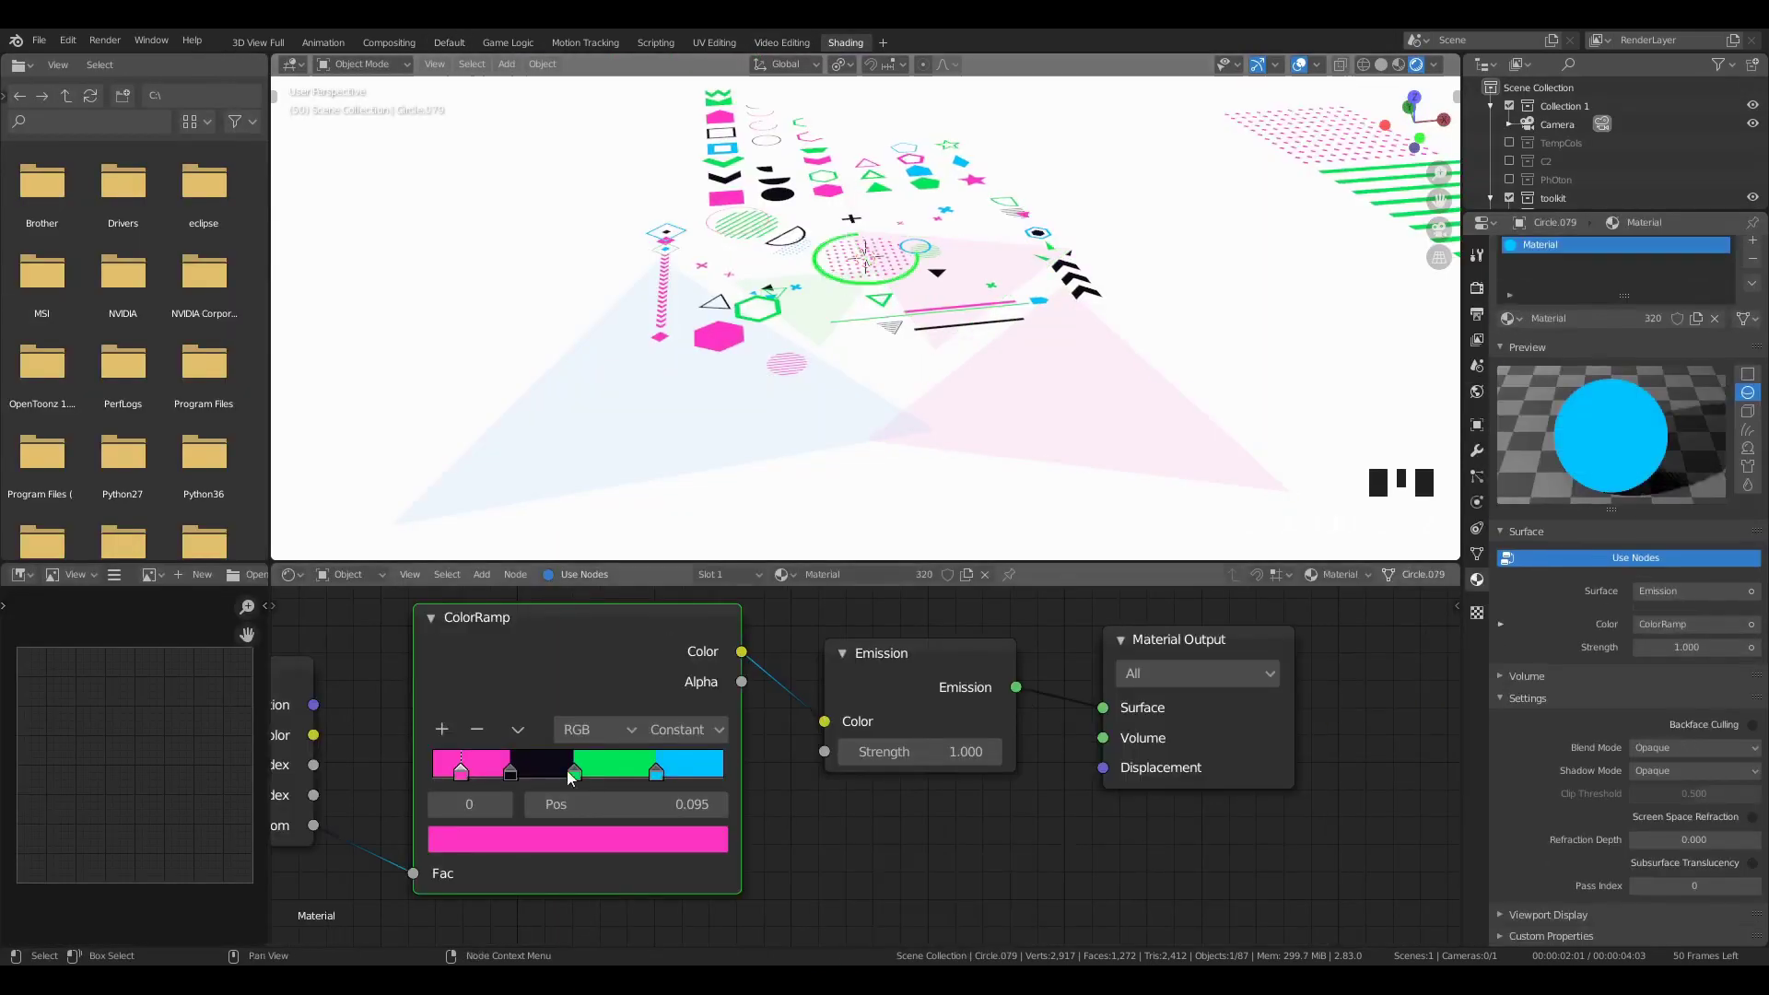
pyautogui.press('KP_0')
pyautogui.moveTo(647, 772); pyautogui.dragTo(573, 772)
pyautogui.click(721, 770)
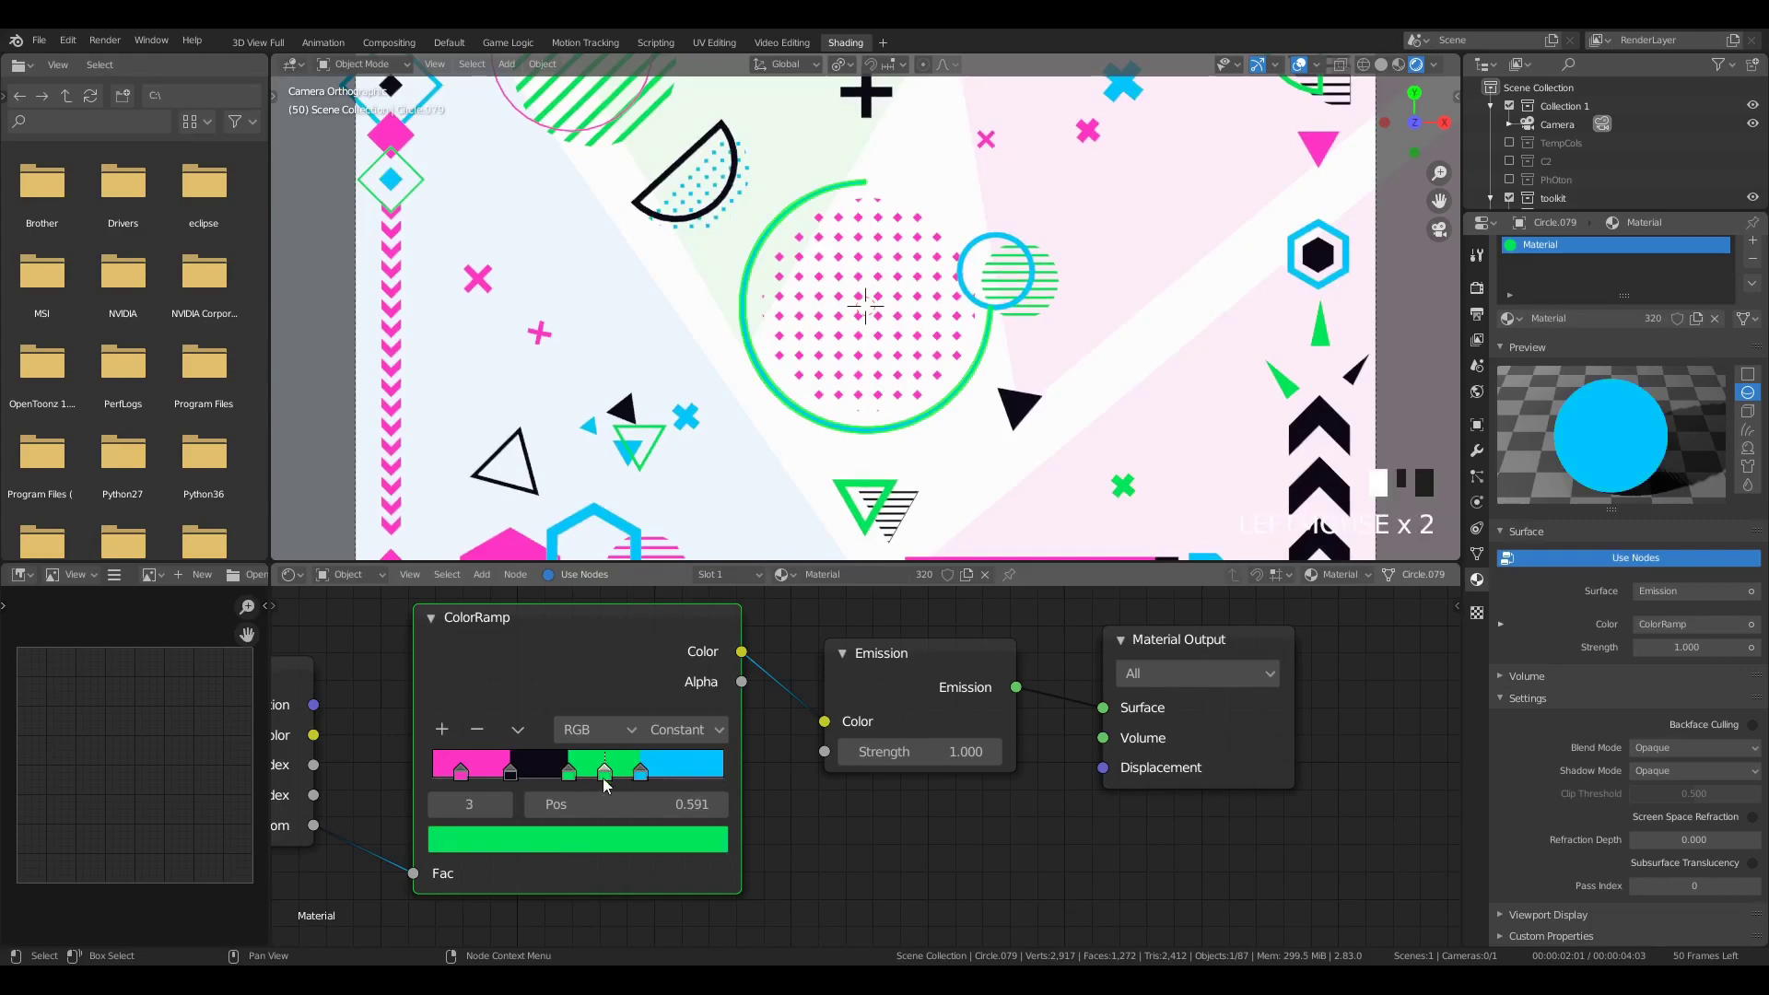
pyautogui.click(632, 833)
pyautogui.scroll(-2, 902, 370)
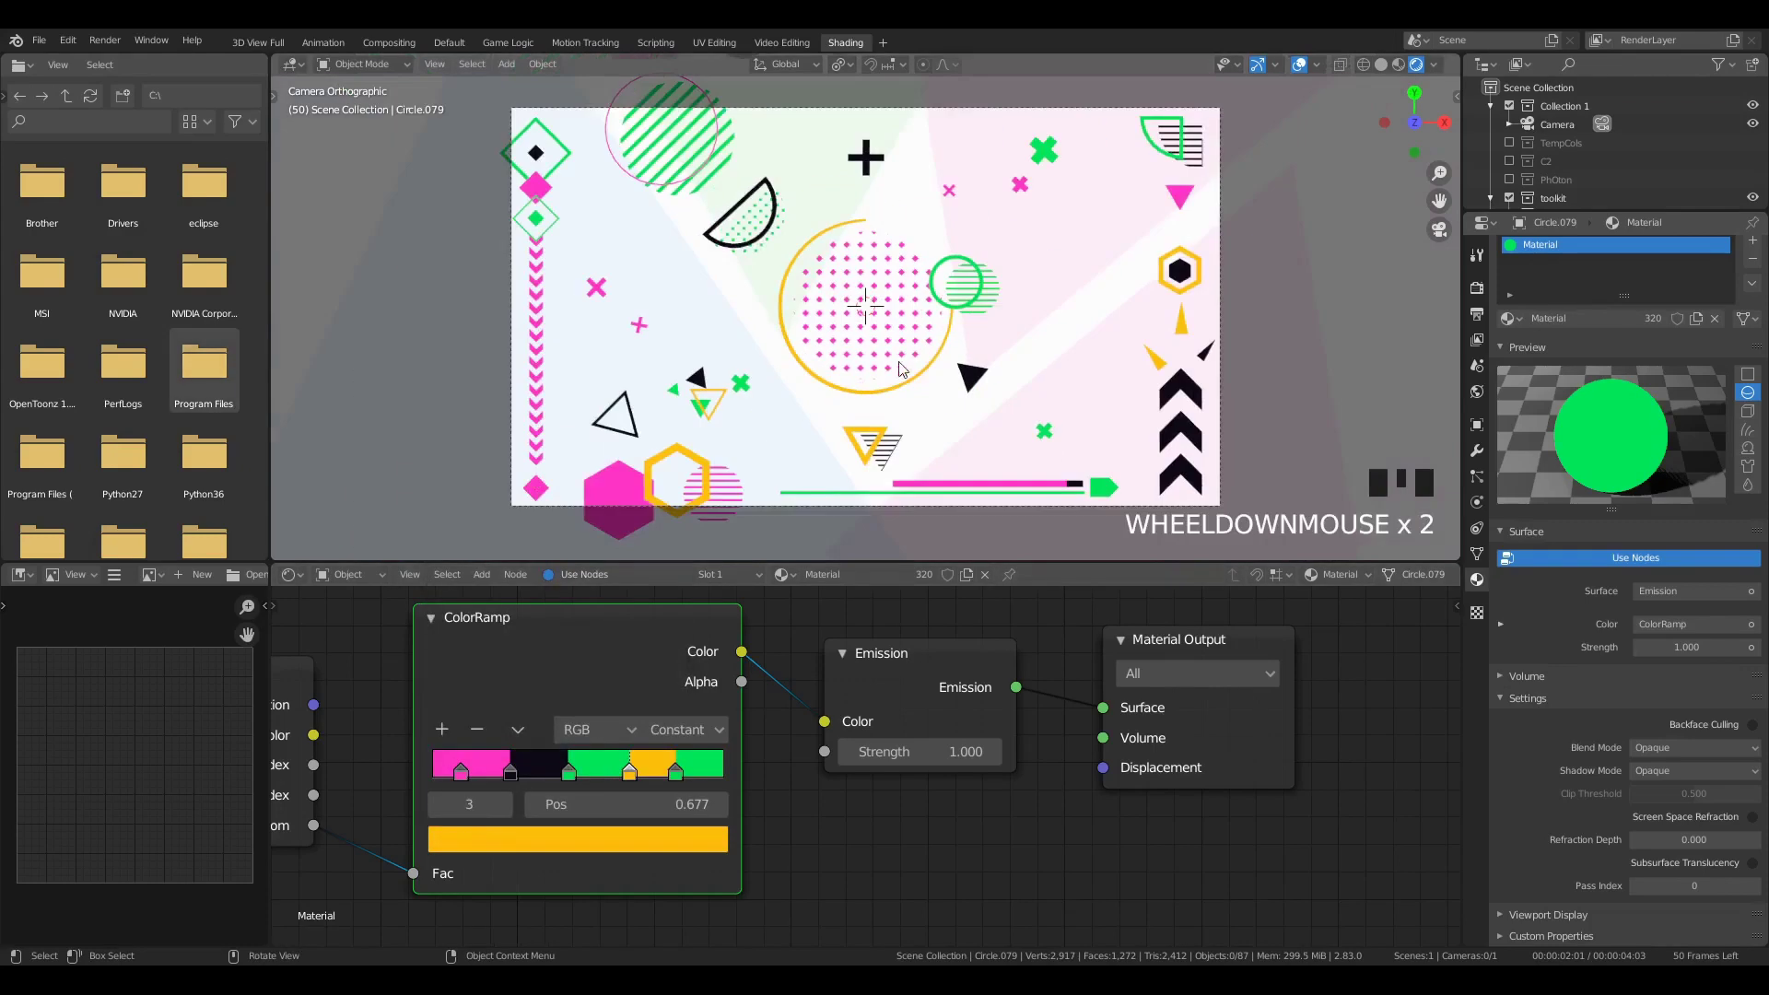
# Step: Colour the colour ramp's last stop, at position 0.836, light blue
pyautogui.click(691, 849)
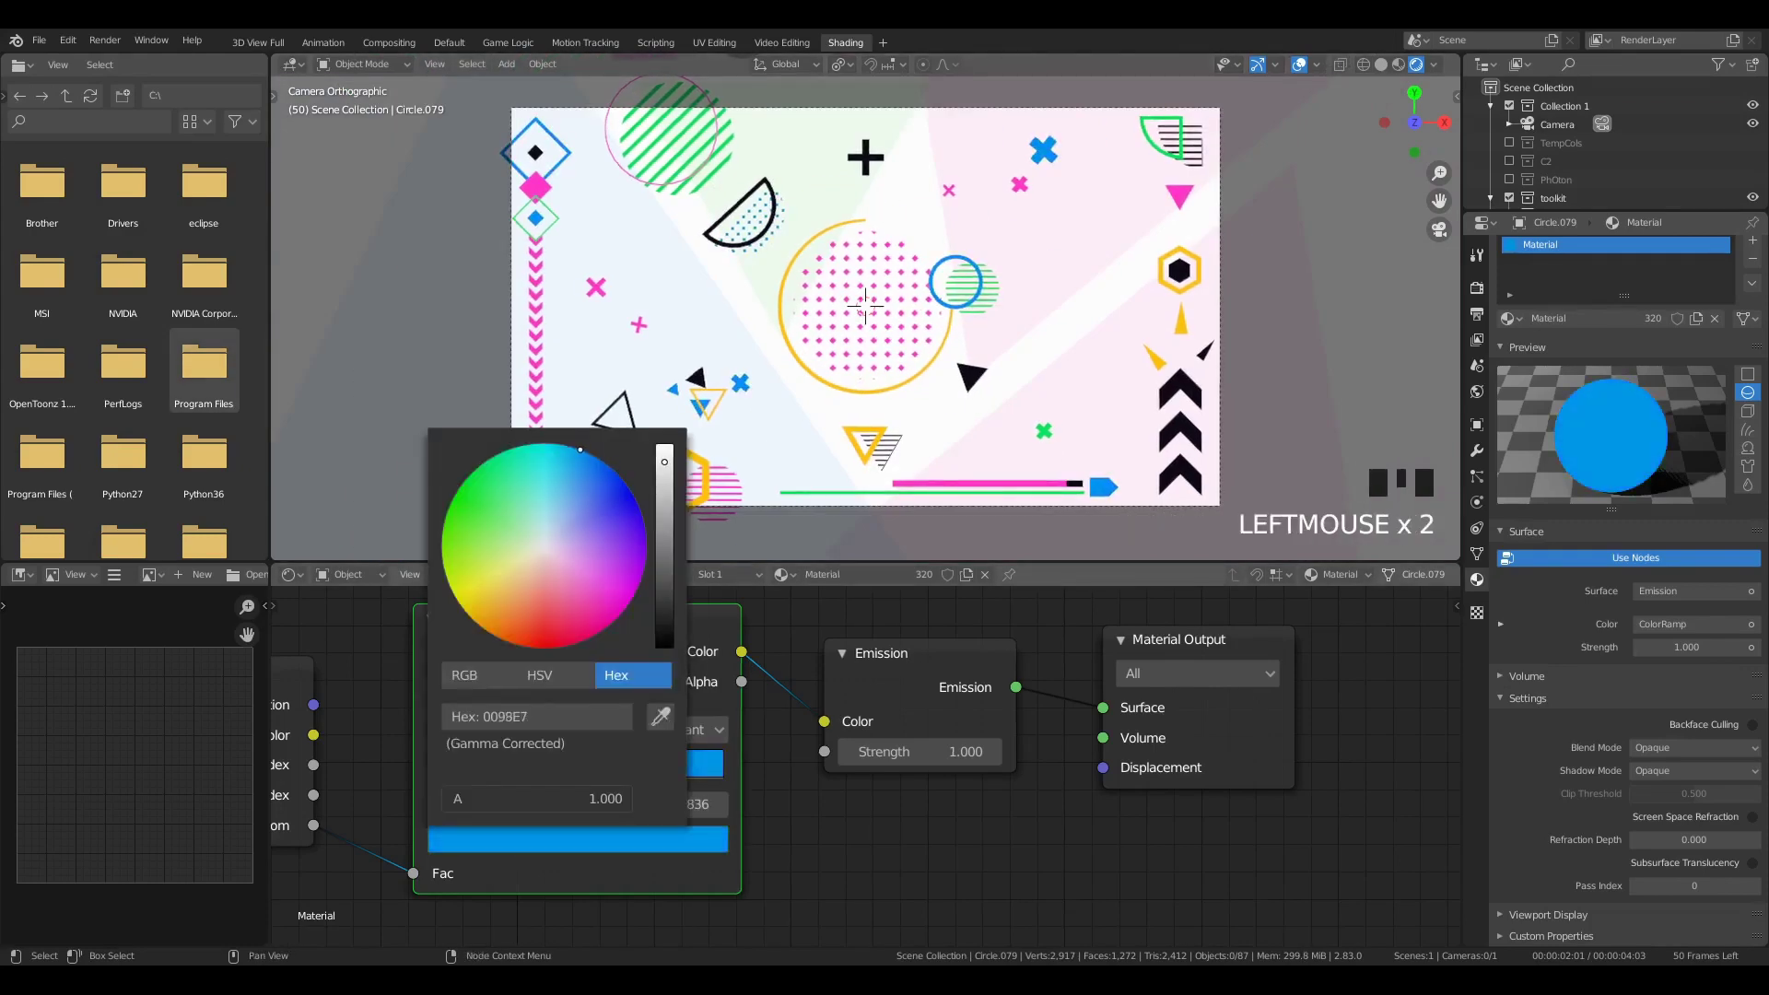
pyautogui.press('a')
pyautogui.press('a')
pyautogui.press('a')
pyautogui.moveTo(715, 754); pyautogui.dragTo(930, 758, button='middle')
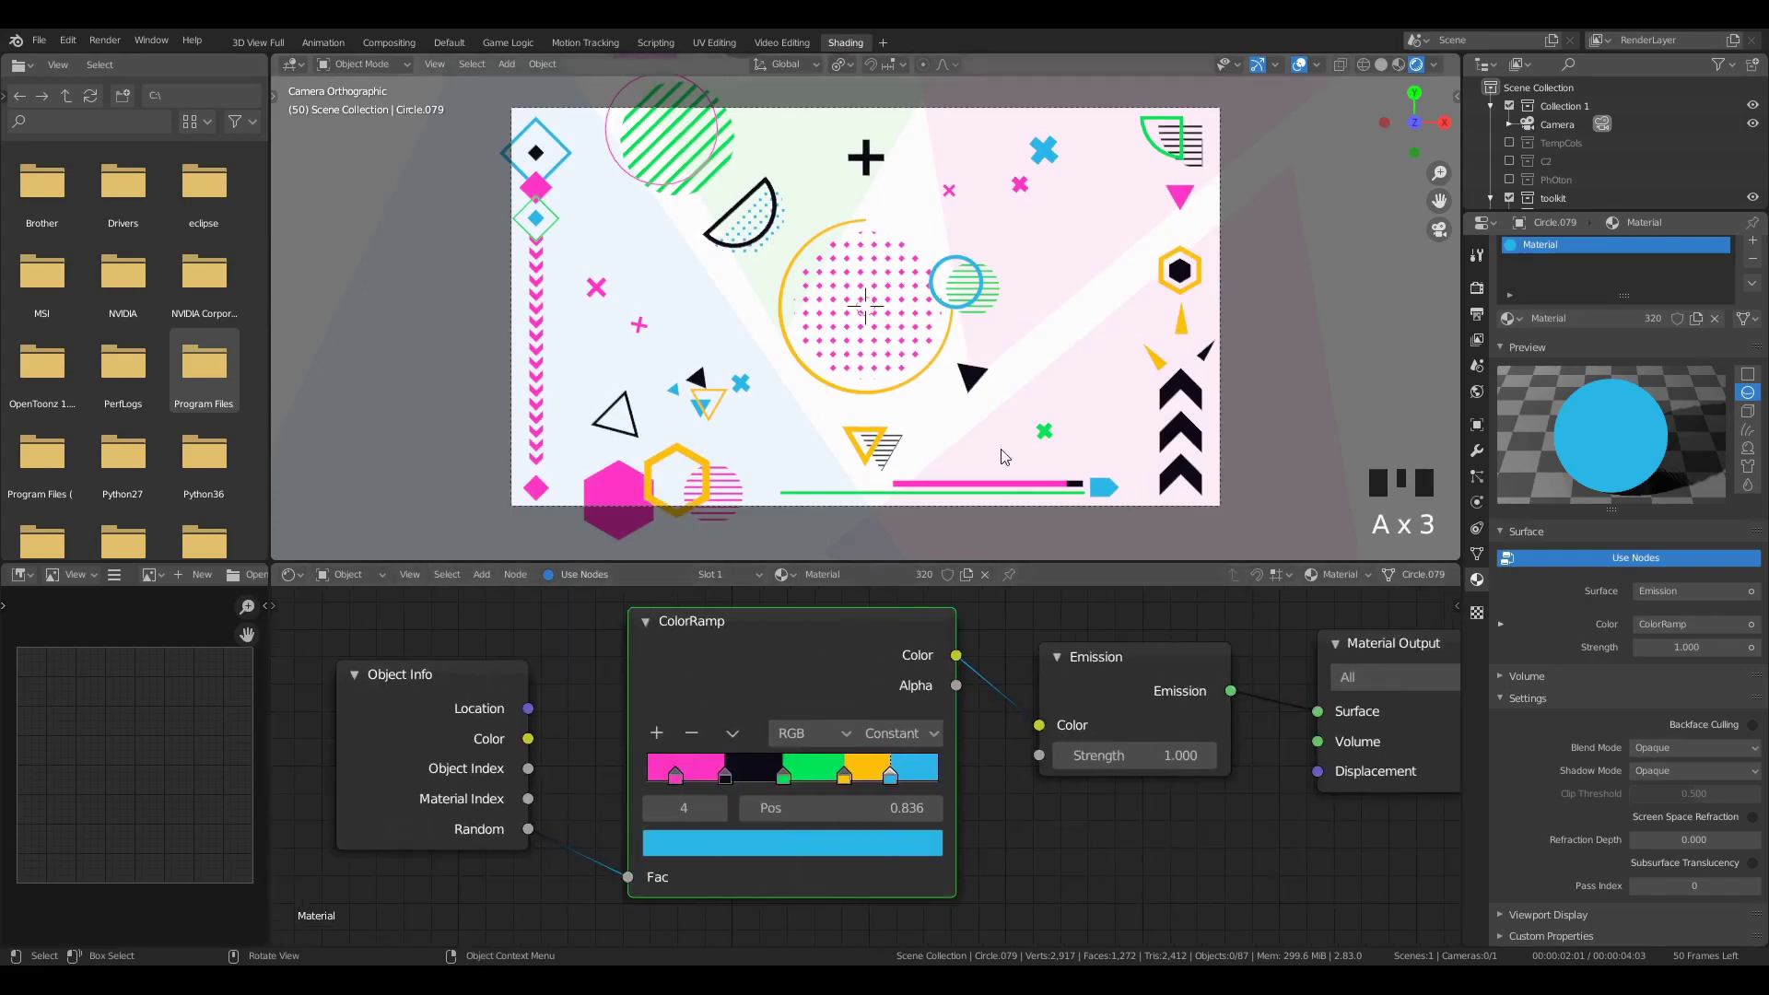
pyautogui.scroll(2, 1003, 452)
pyautogui.scroll(-3, 1021, 463)
pyautogui.scroll(1, 1086, 615)
# Step: Replace the Emission shader with a Principled BSDF linked from the colour ramp to the material output
pyautogui.click(1170, 657)
pyautogui.press('x')
pyautogui.hotkey('shift', 'a')
pyautogui.moveTo(1239, 794)
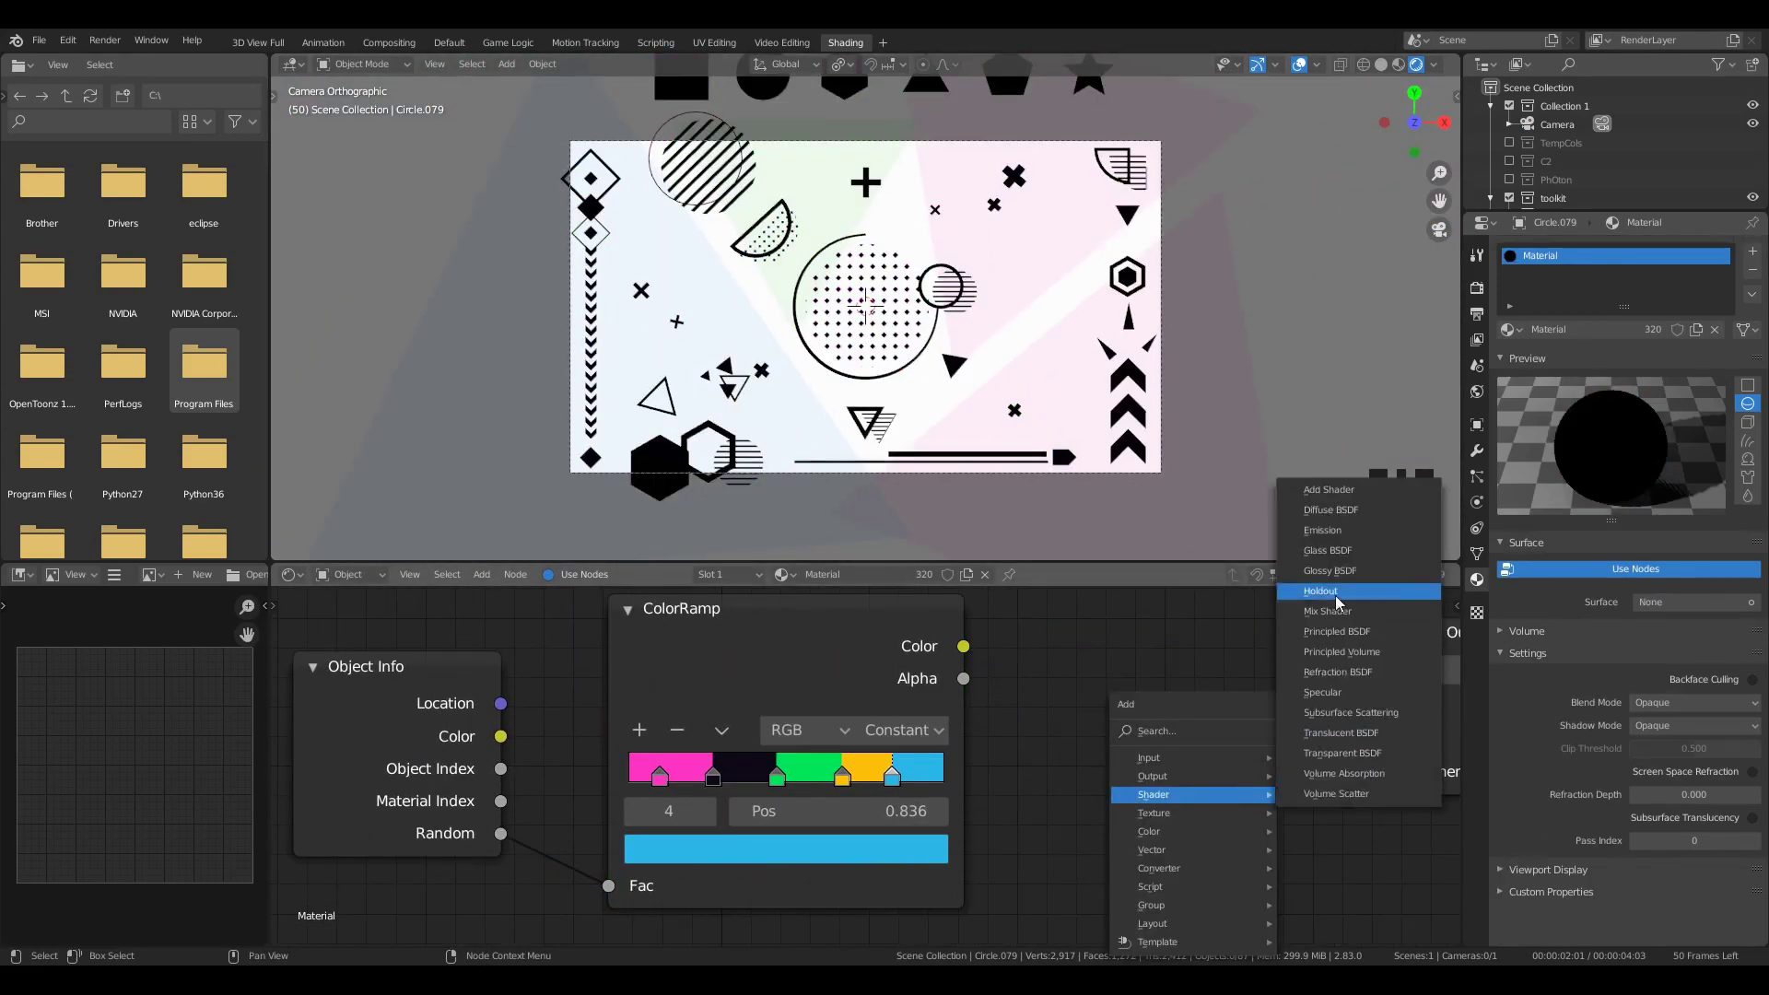
pyautogui.click(1335, 631)
pyautogui.click(1033, 608)
pyautogui.moveTo(964, 647); pyautogui.dragTo(1034, 778)
pyautogui.moveTo(1152, 649); pyautogui.dragTo(1054, 649)
pyautogui.moveTo(1354, 706); pyautogui.dragTo(1281, 618)
# Step: Add an area light, raise it above the layout and resize it
pyautogui.scroll(6, 719, 442)
pyautogui.moveTo(1204, 368); pyautogui.dragTo(829, 405, button='middle')
pyautogui.scroll(4, 943, 374)
pyautogui.hotkey('shift', 'a')
pyautogui.moveTo(943, 374)
pyautogui.moveTo(958, 603)
pyautogui.click(1013, 662)
pyautogui.press('g')
pyautogui.press('z')
pyautogui.click(977, 368)
pyautogui.press('g')
pyautogui.press('z')
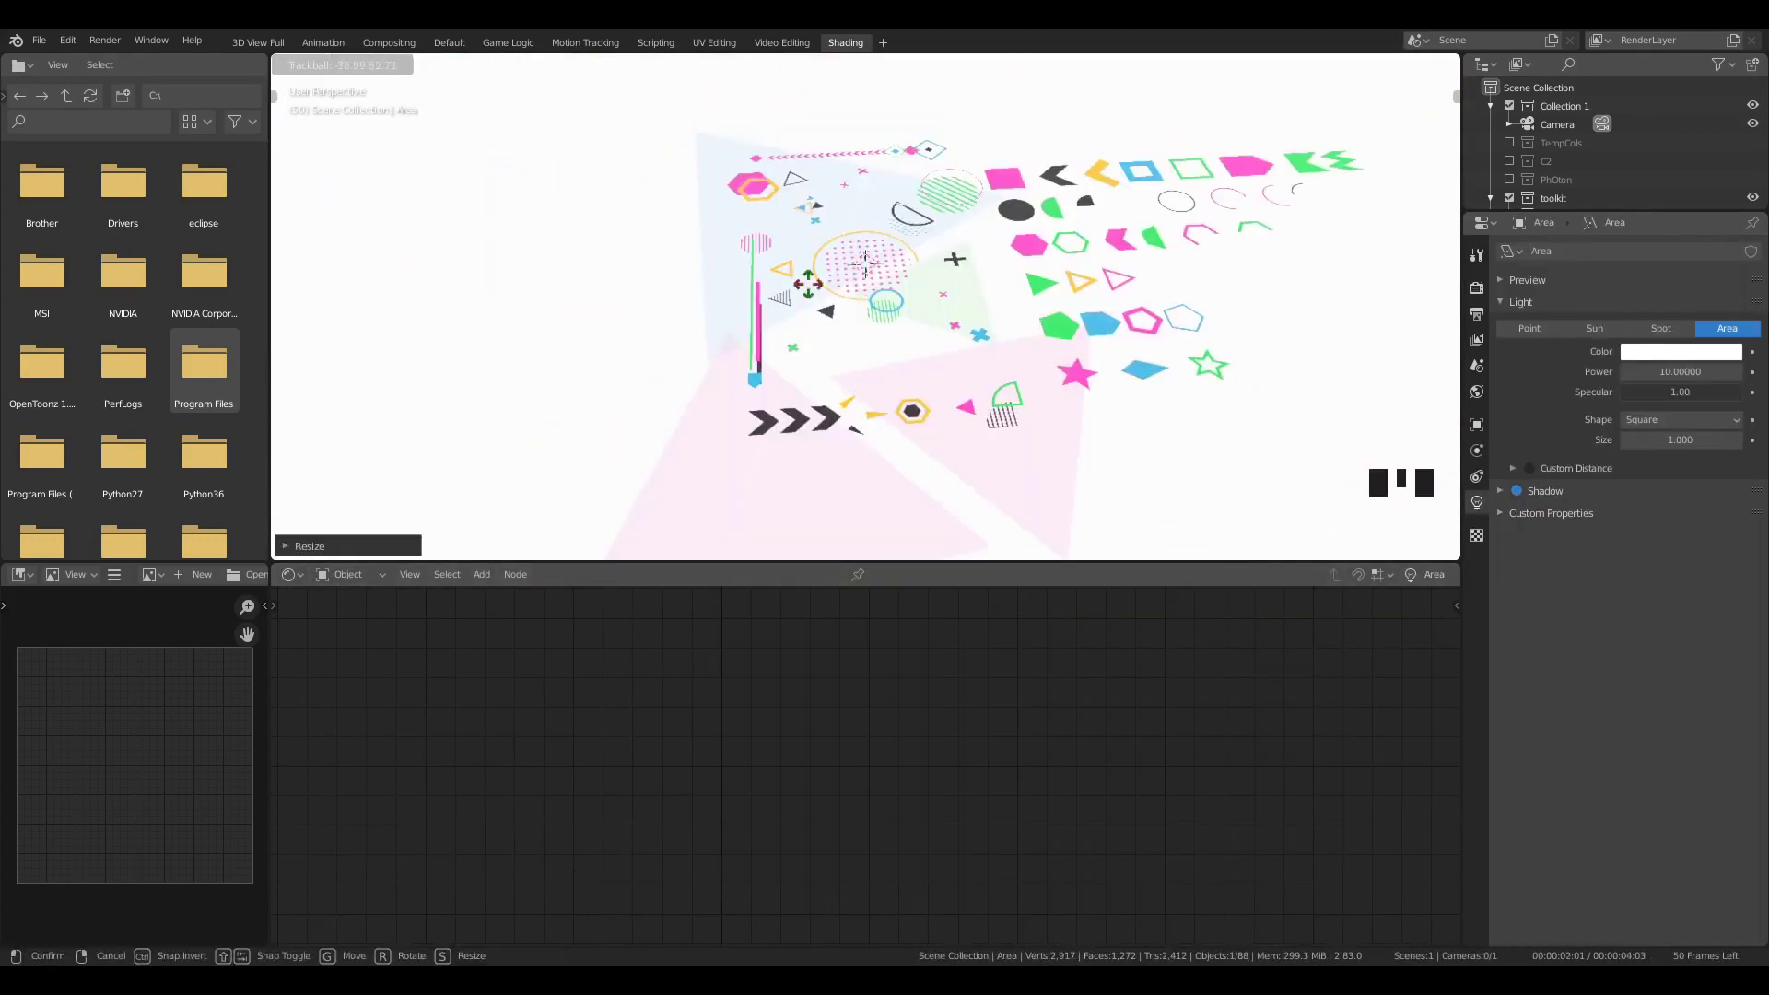
pyautogui.click(829, 328)
# Step: Set the toolkit material's Metallic value to 0.373 on the Principled BSDF
pyautogui.press('KP_0')
pyautogui.scroll(-8, 824, 442)
pyautogui.click(817, 493)
pyautogui.scroll(-4, 980, 498)
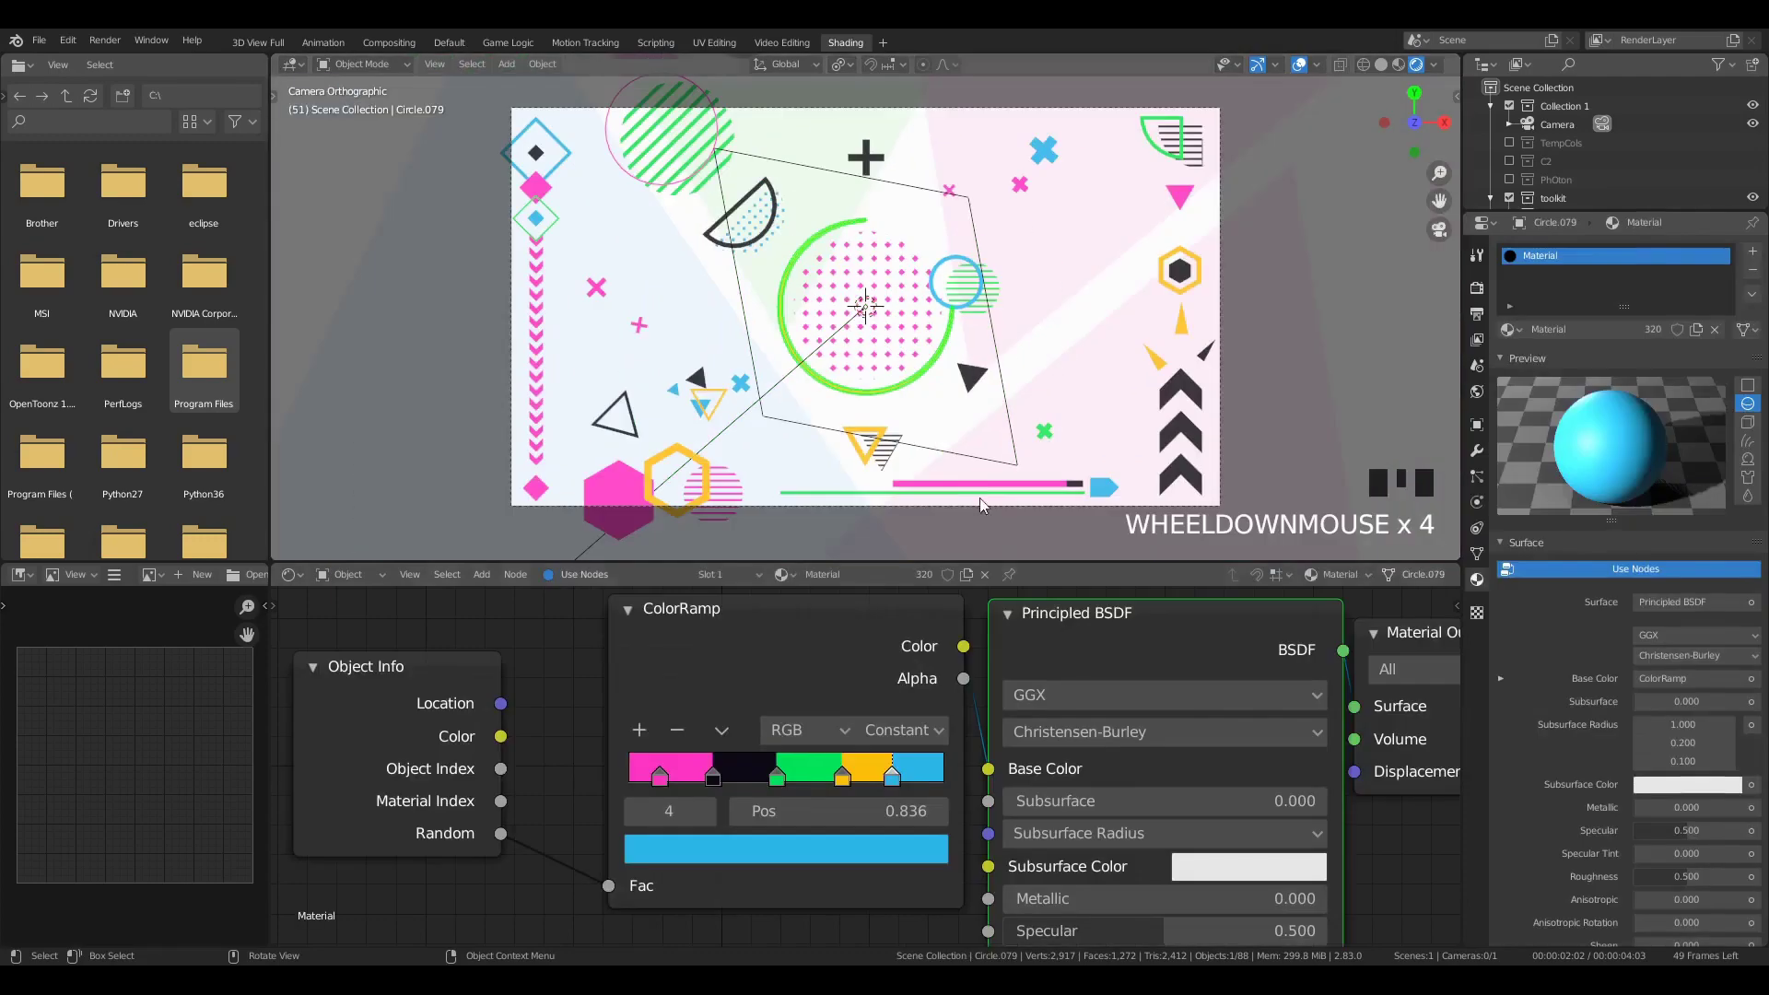
pyautogui.scroll(-1, 1105, 737)
pyautogui.moveTo(1179, 764); pyautogui.dragTo(953, 711, button='middle')
pyautogui.scroll(-4, 987, 743)
pyautogui.moveTo(984, 802); pyautogui.dragTo(1022, 801)
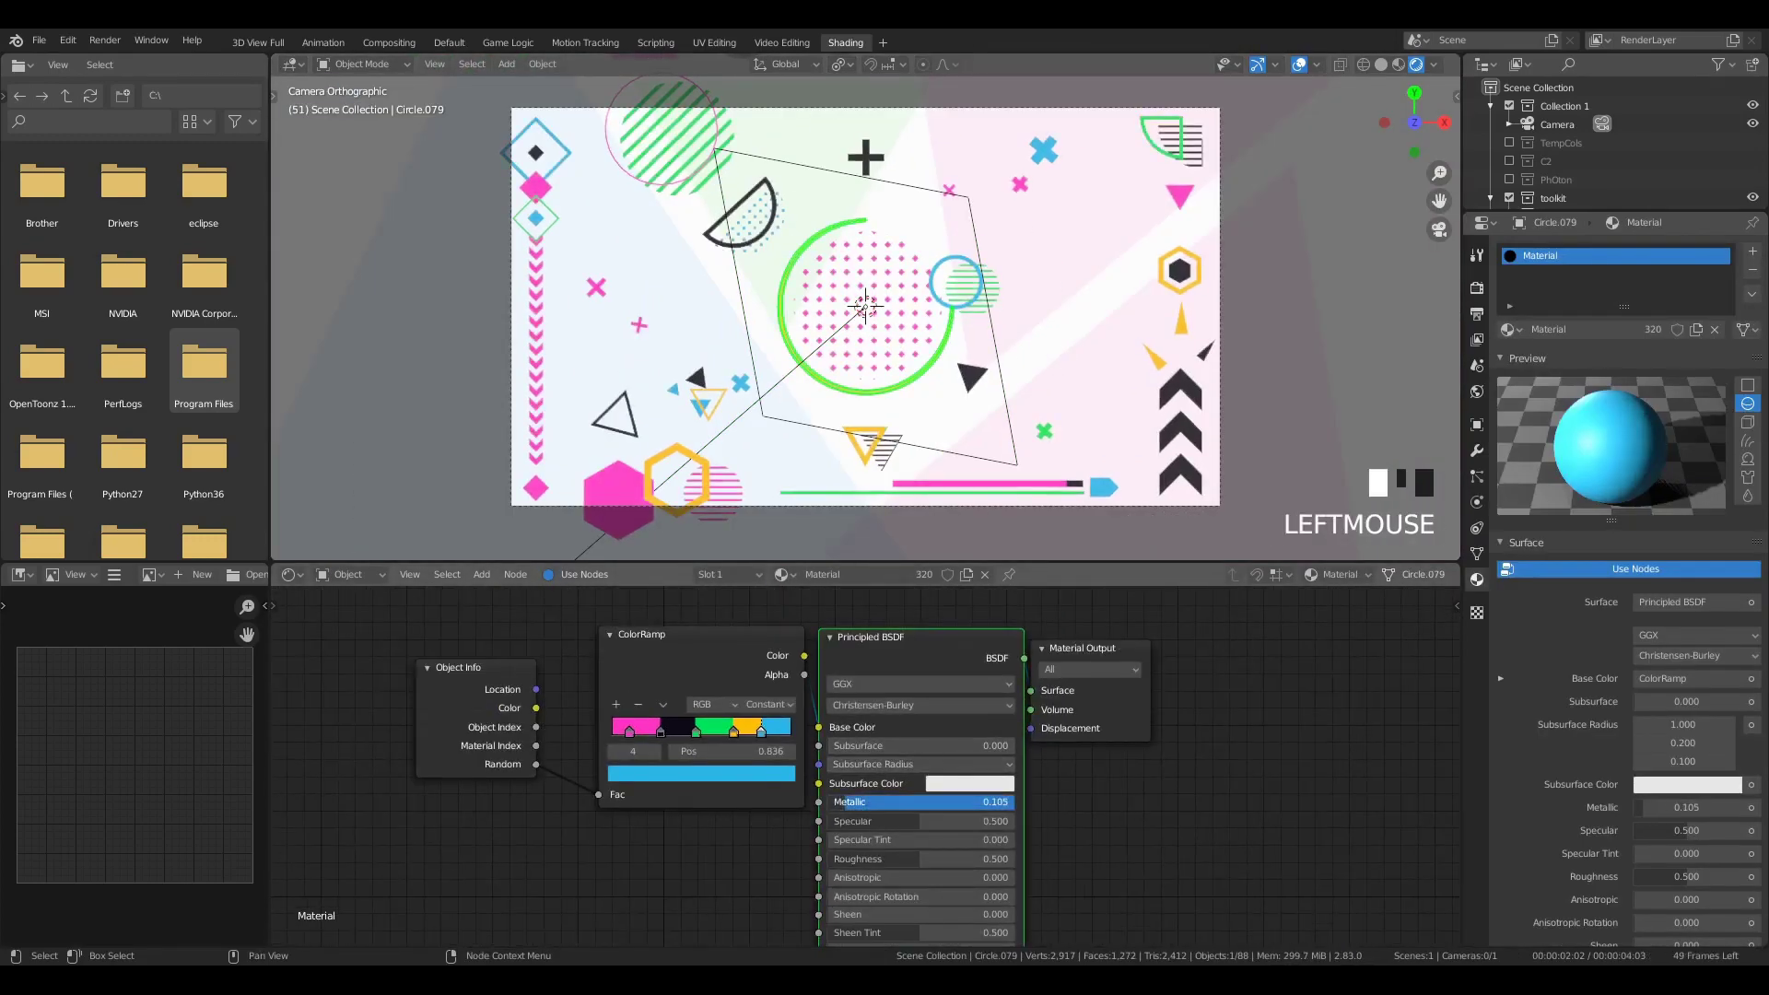
pyautogui.scroll(8, 965, 483)
pyautogui.scroll(-6, 1030, 510)
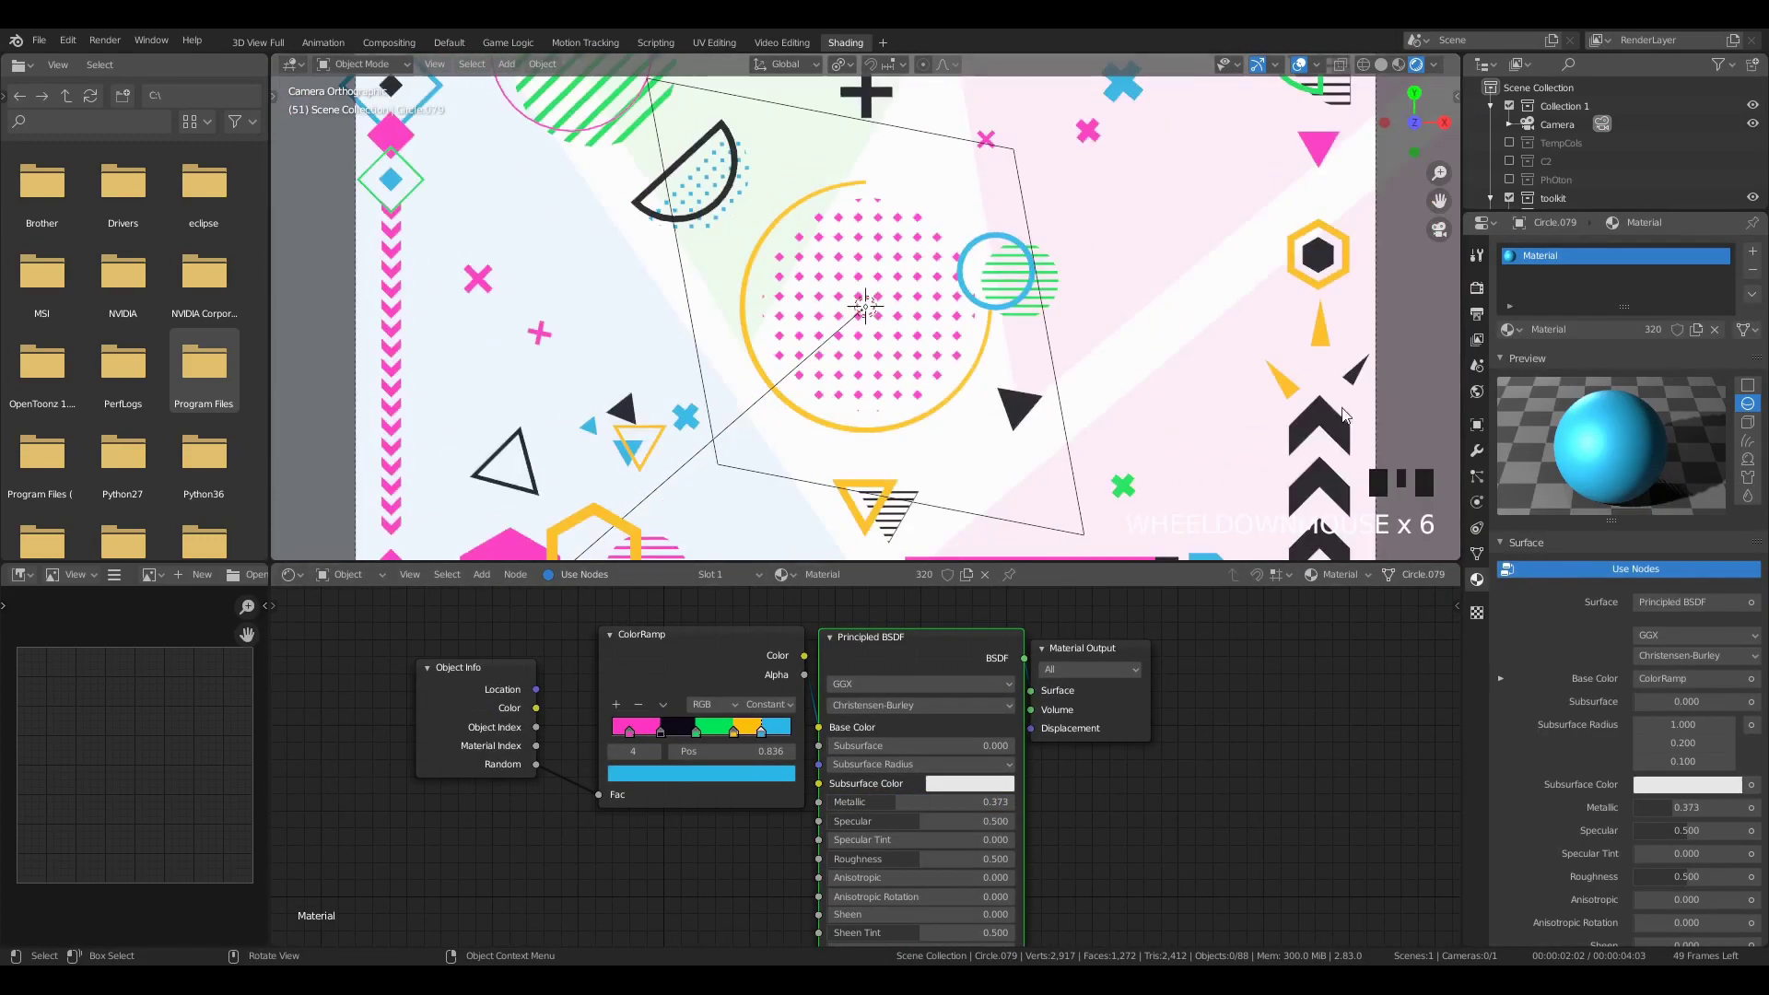
# Step: Set the area light's power to 100 and reposition it above the layout
pyautogui.scroll(4, 1059, 302)
pyautogui.moveTo(1220, 372); pyautogui.dragTo(1068, 269, button='middle')
pyautogui.press('a')
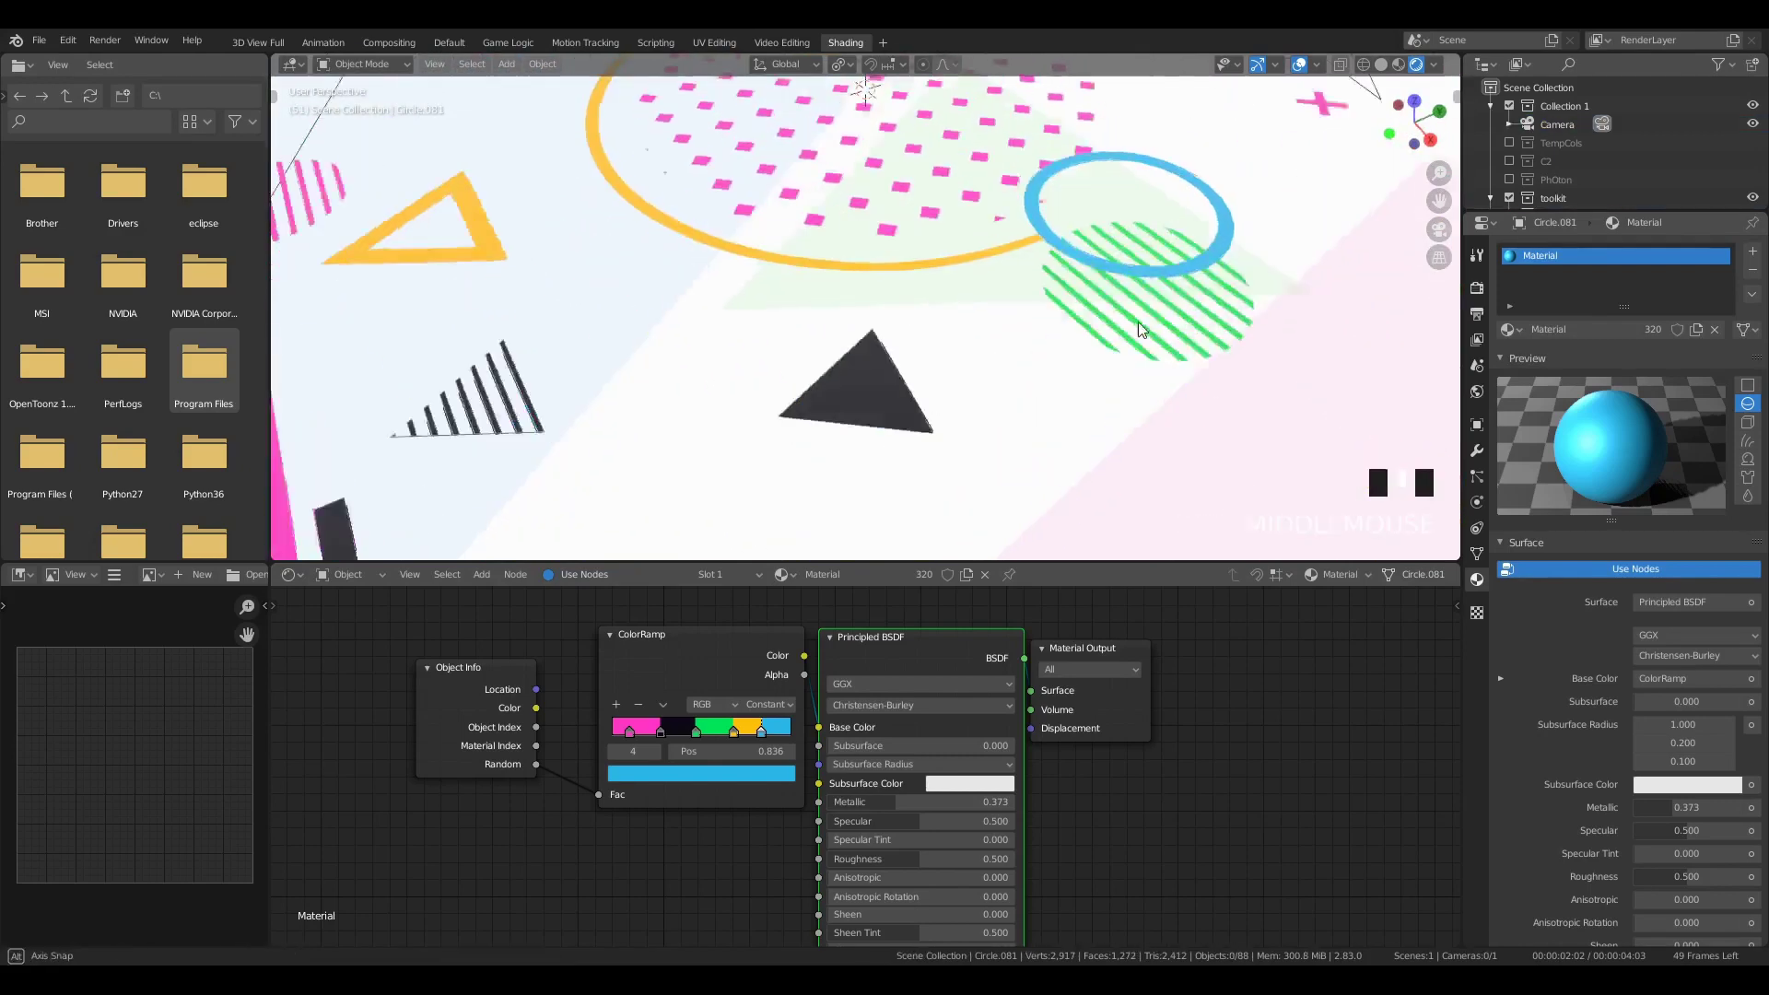
pyautogui.press('a')
pyautogui.scroll(-8, 1066, 269)
pyautogui.click(869, 126)
pyautogui.press('g')
pyautogui.click(1213, 442)
pyautogui.scroll(4, 1213, 442)
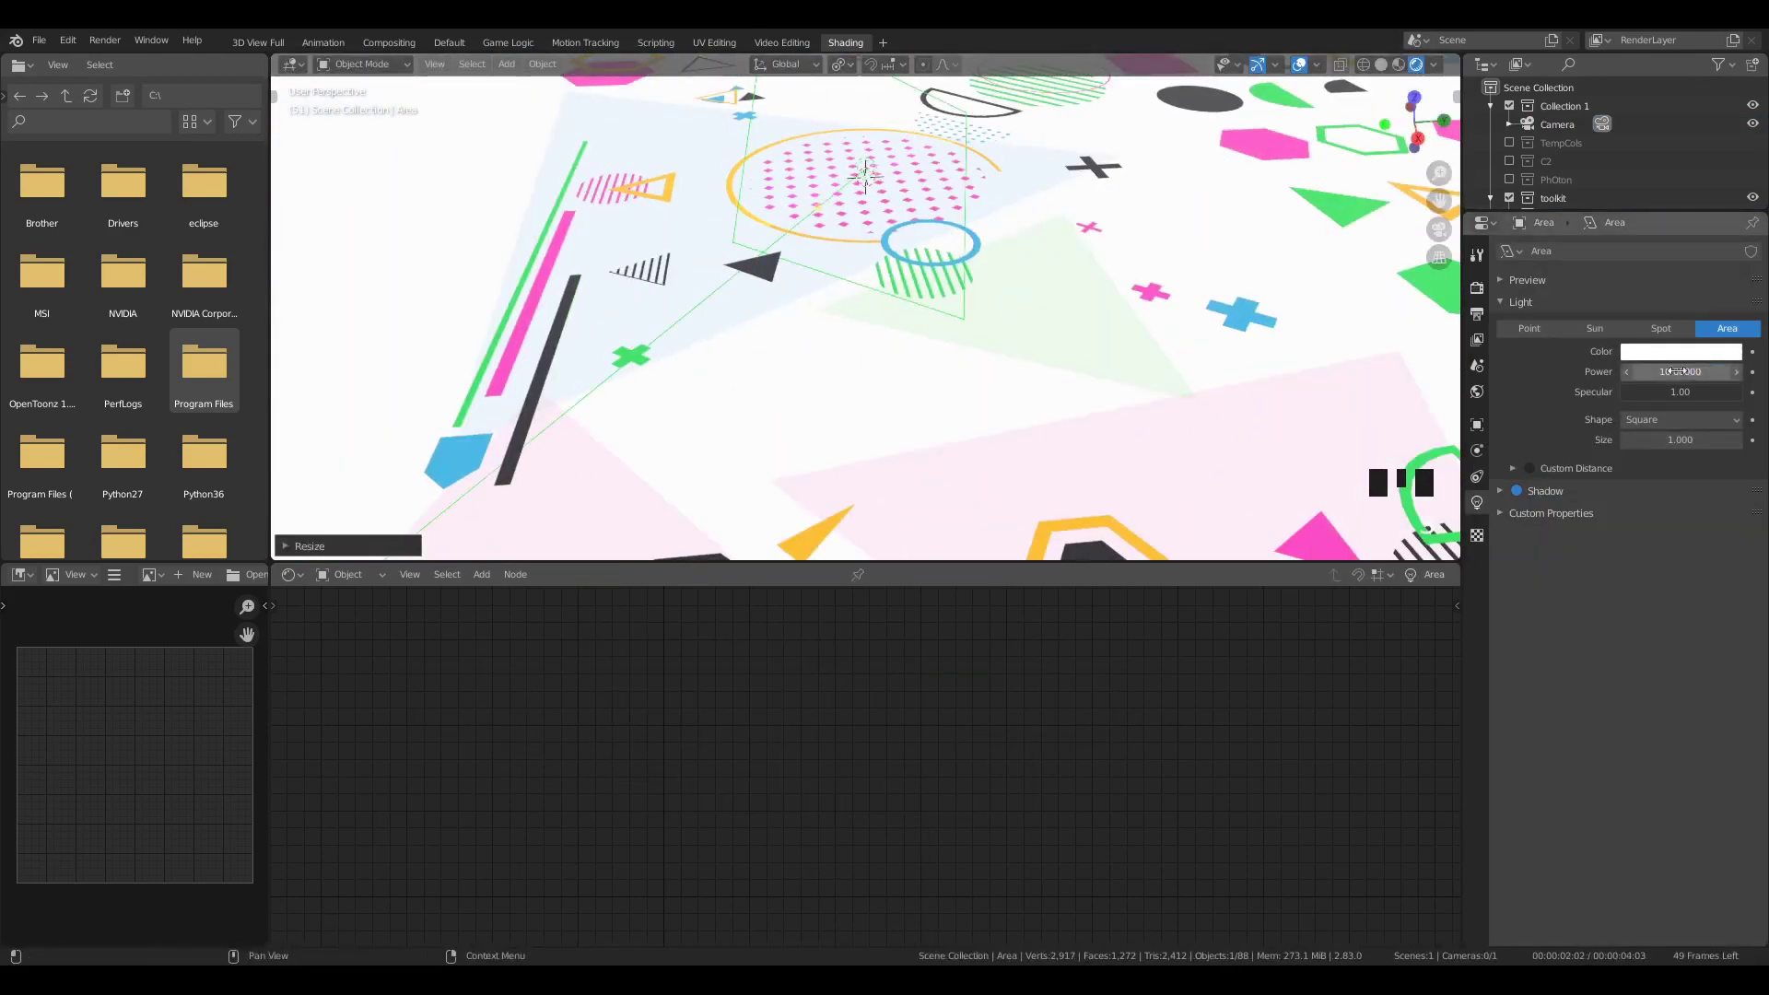
pyautogui.press('g')
pyautogui.click(1196, 349)
pyautogui.press('KP_0')
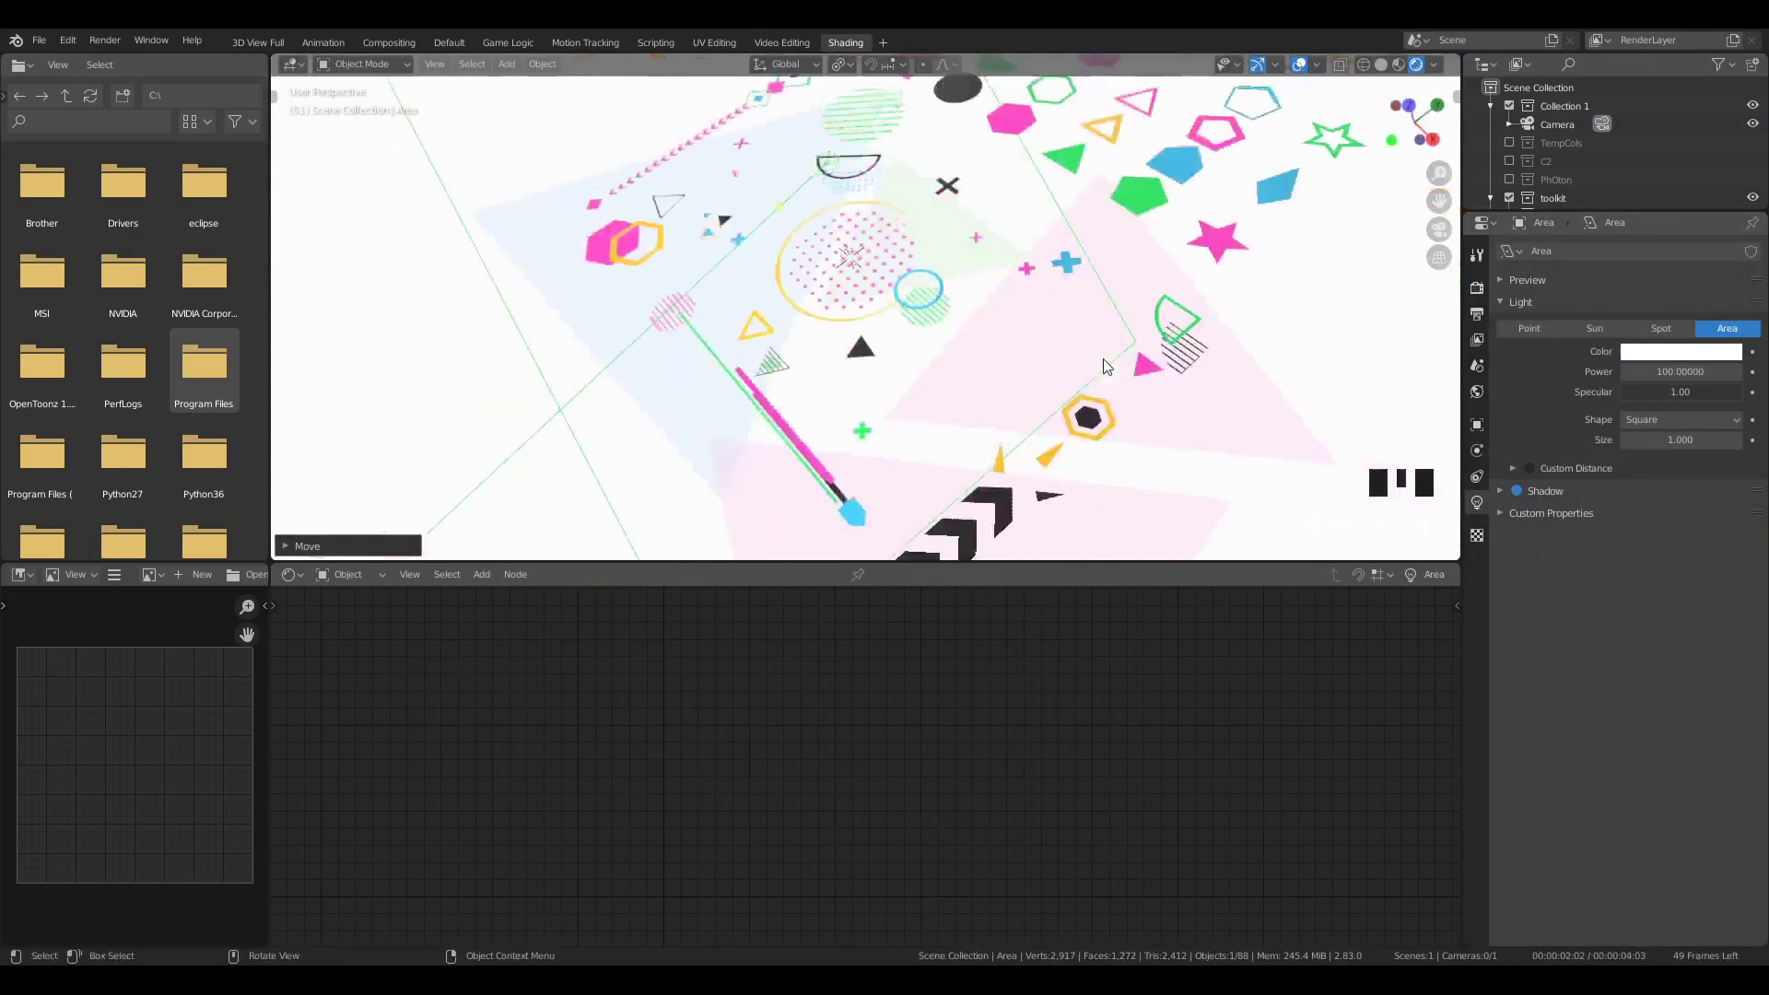
pyautogui.scroll(1, 1087, 364)
pyautogui.press('g')
pyautogui.click(1086, 402)
# Step: Offset the filled pink hexagon and the overlapping yellow hexagon outline in height without shifting them in the camera frame
pyautogui.moveTo(1086, 402); pyautogui.dragTo(1119, 286, button='middle')
pyautogui.scroll(3, 700, 450)
pyautogui.click(585, 479)
pyautogui.press('g')
pyautogui.click(575, 469)
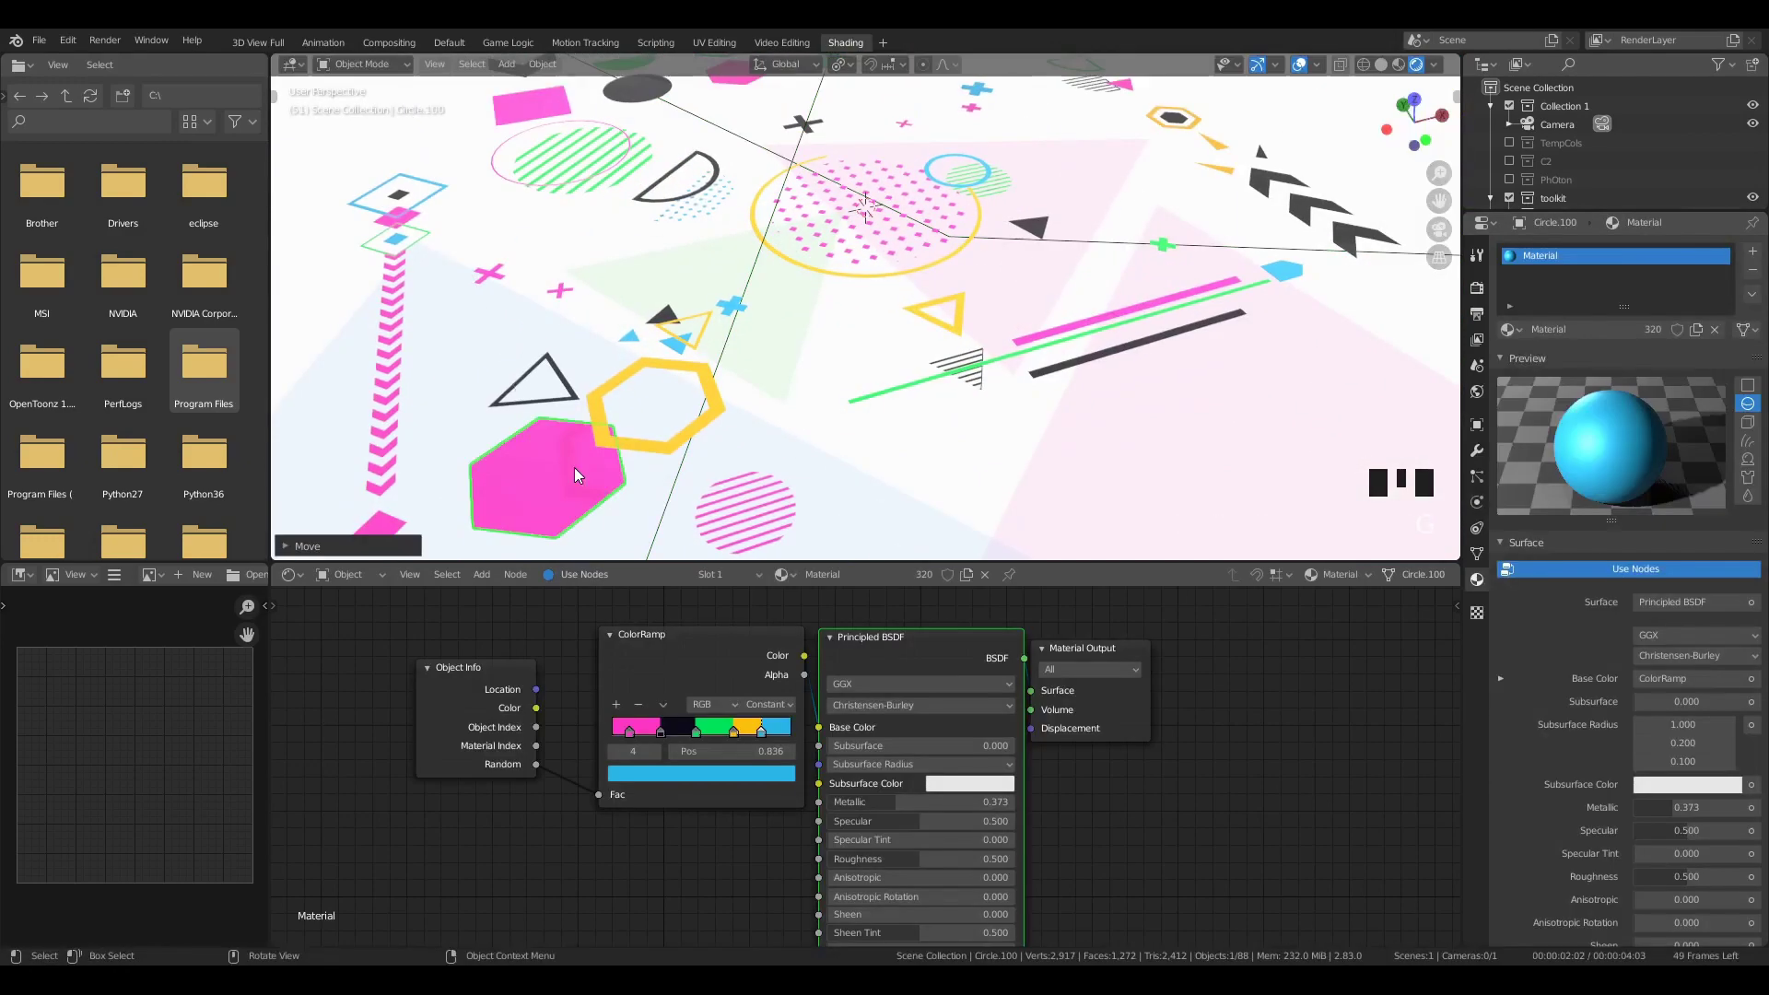
pyautogui.press('g')
pyautogui.click(643, 459)
pyautogui.click(649, 455)
pyautogui.press('g')
pyautogui.click(670, 474)
pyautogui.click(419, 265)
pyautogui.moveTo(419, 268); pyautogui.dragTo(405, 342, button='middle')
pyautogui.click(404, 342)
pyautogui.click(403, 346)
pyautogui.press('KP_0')
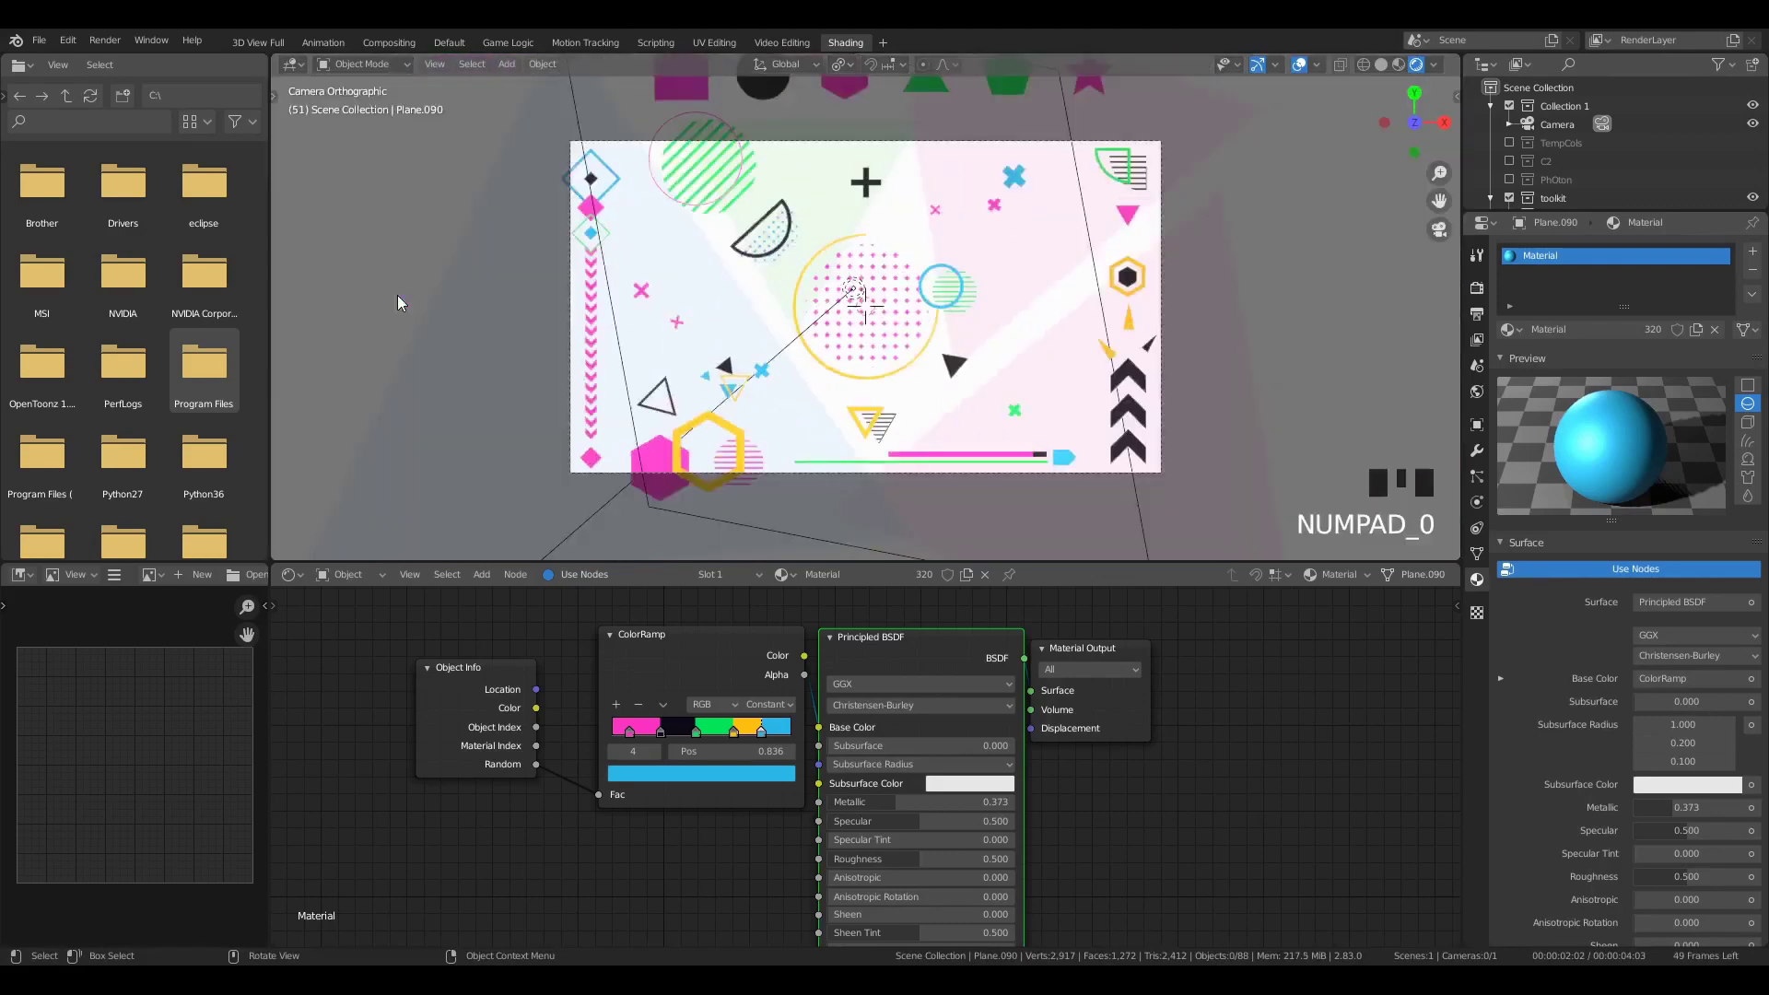
# Step: Shrink the area light and duplicate it twice so the lights cover the right, centre and left of the frame
pyautogui.click(861, 299)
pyautogui.press('s')
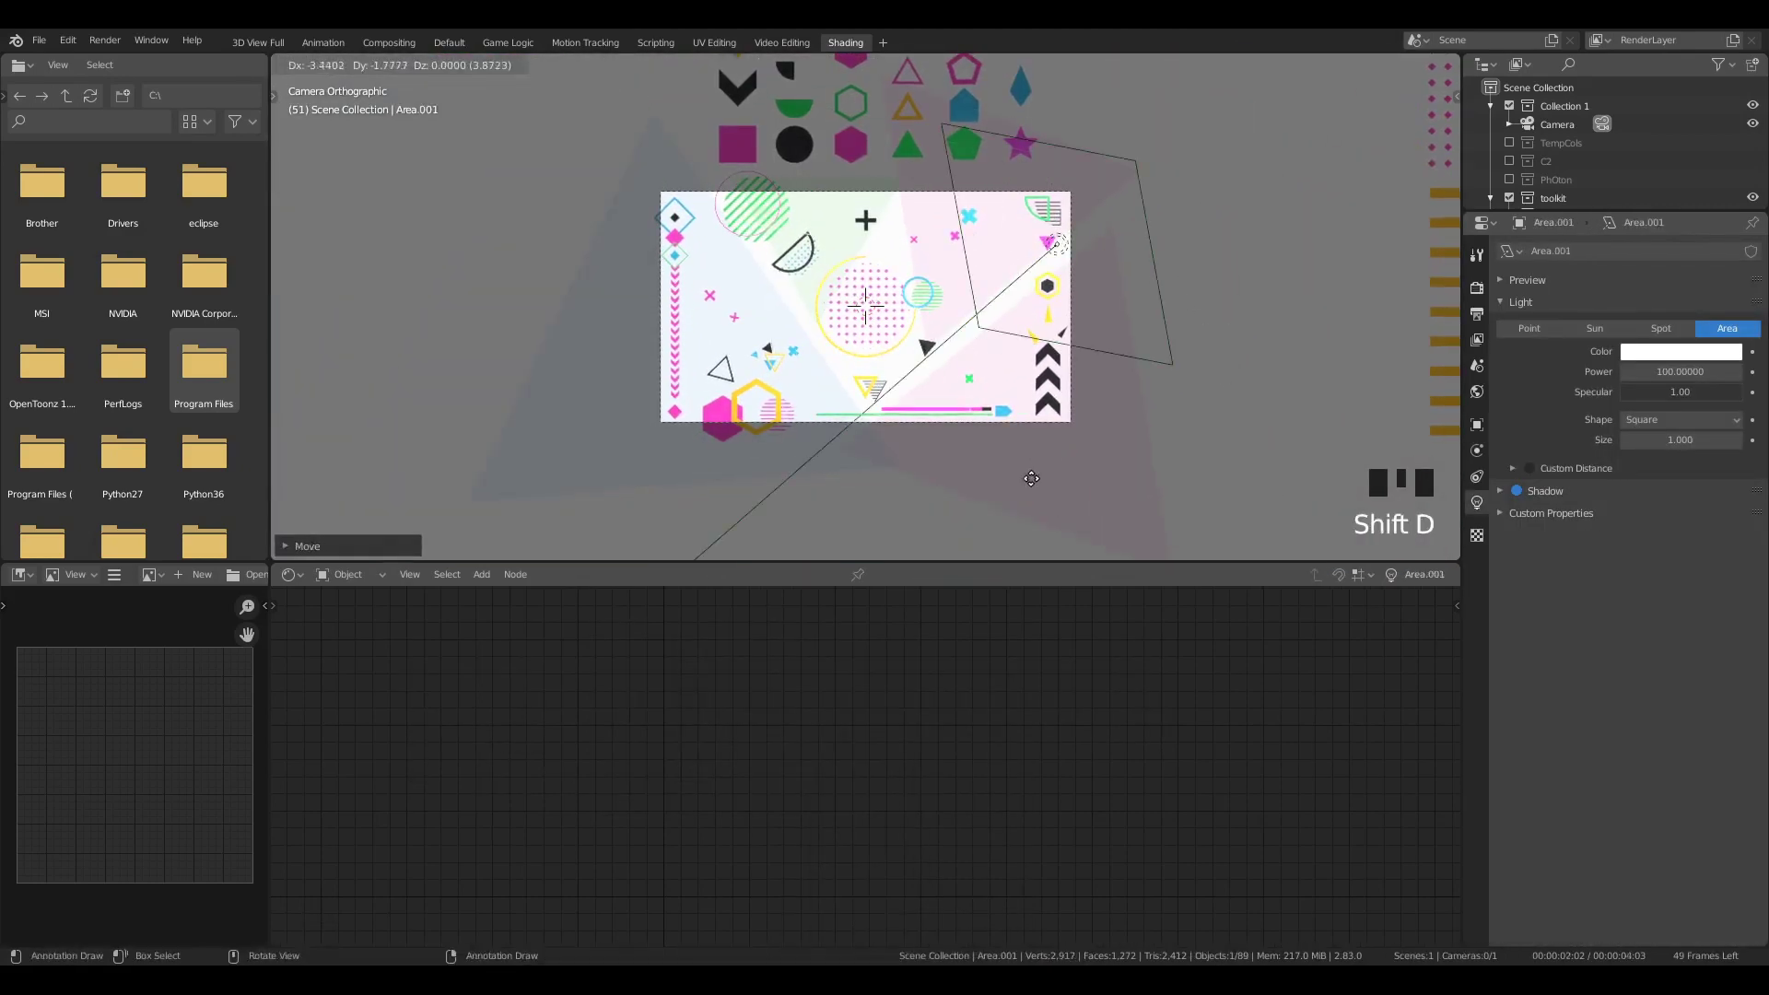
pyautogui.scroll(6, 1043, 431)
pyautogui.click(1026, 412)
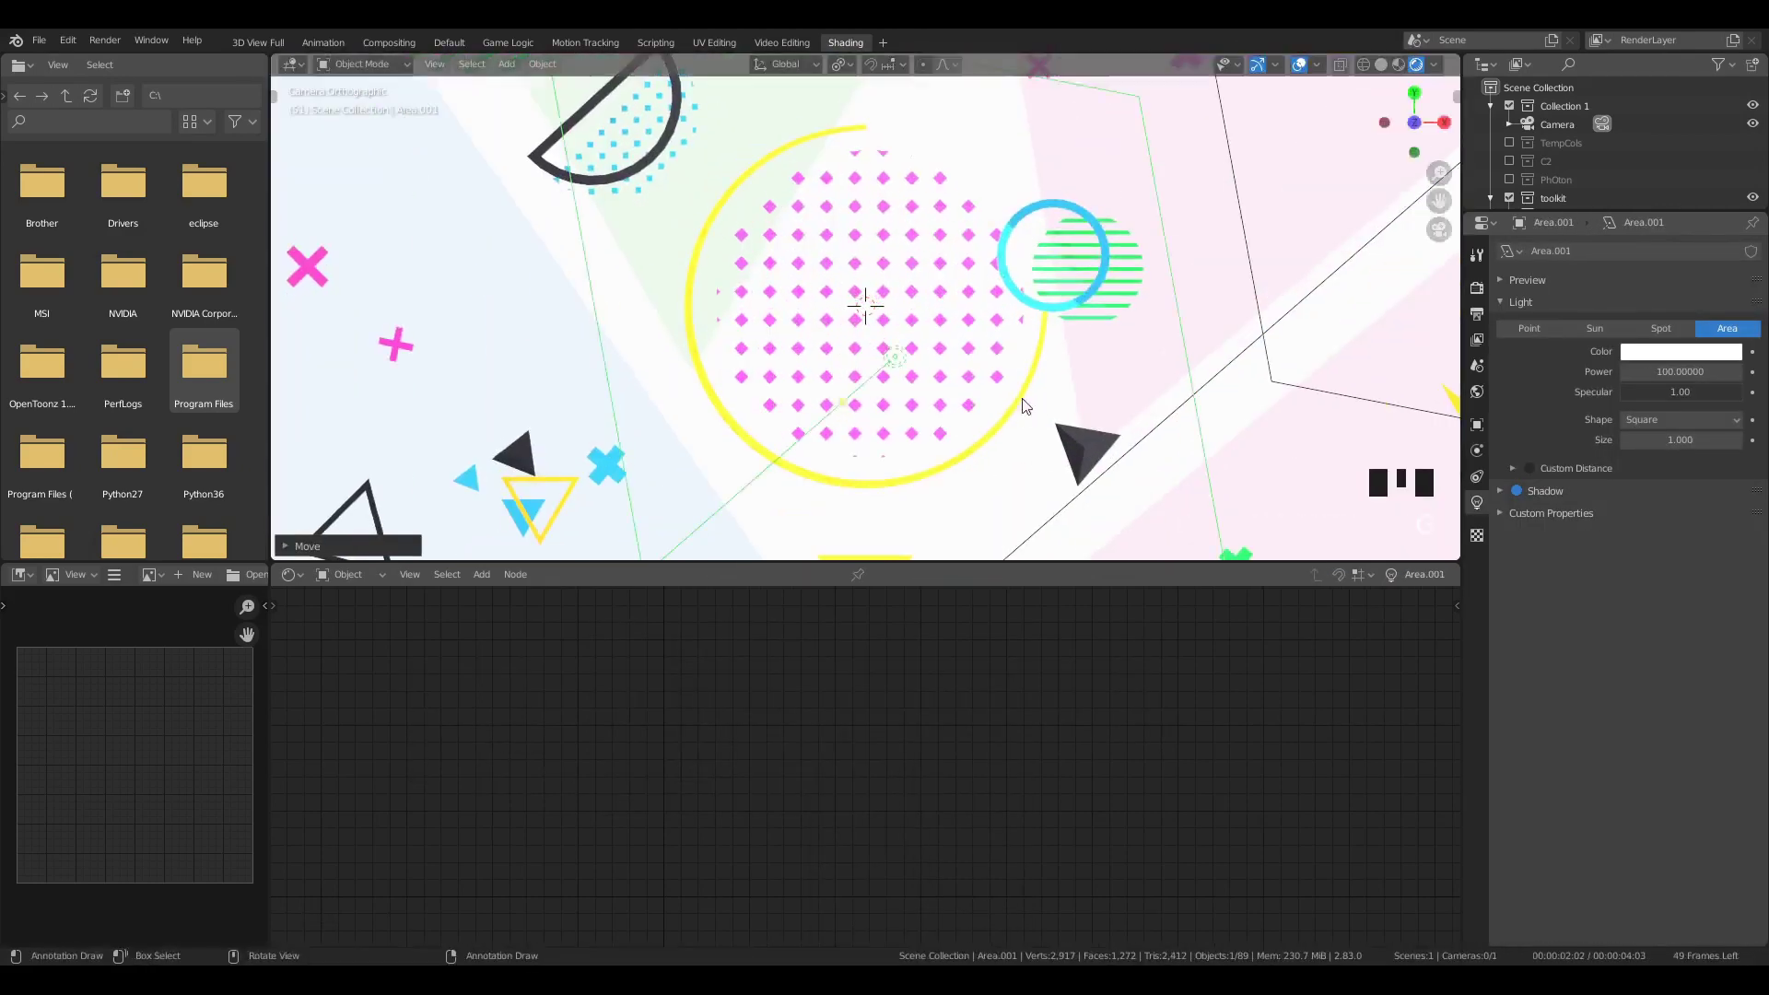
pyautogui.scroll(-4, 1023, 402)
pyautogui.hotkey('shift', 'd')
pyautogui.click(737, 387)
pyautogui.press('g')
pyautogui.click(710, 388)
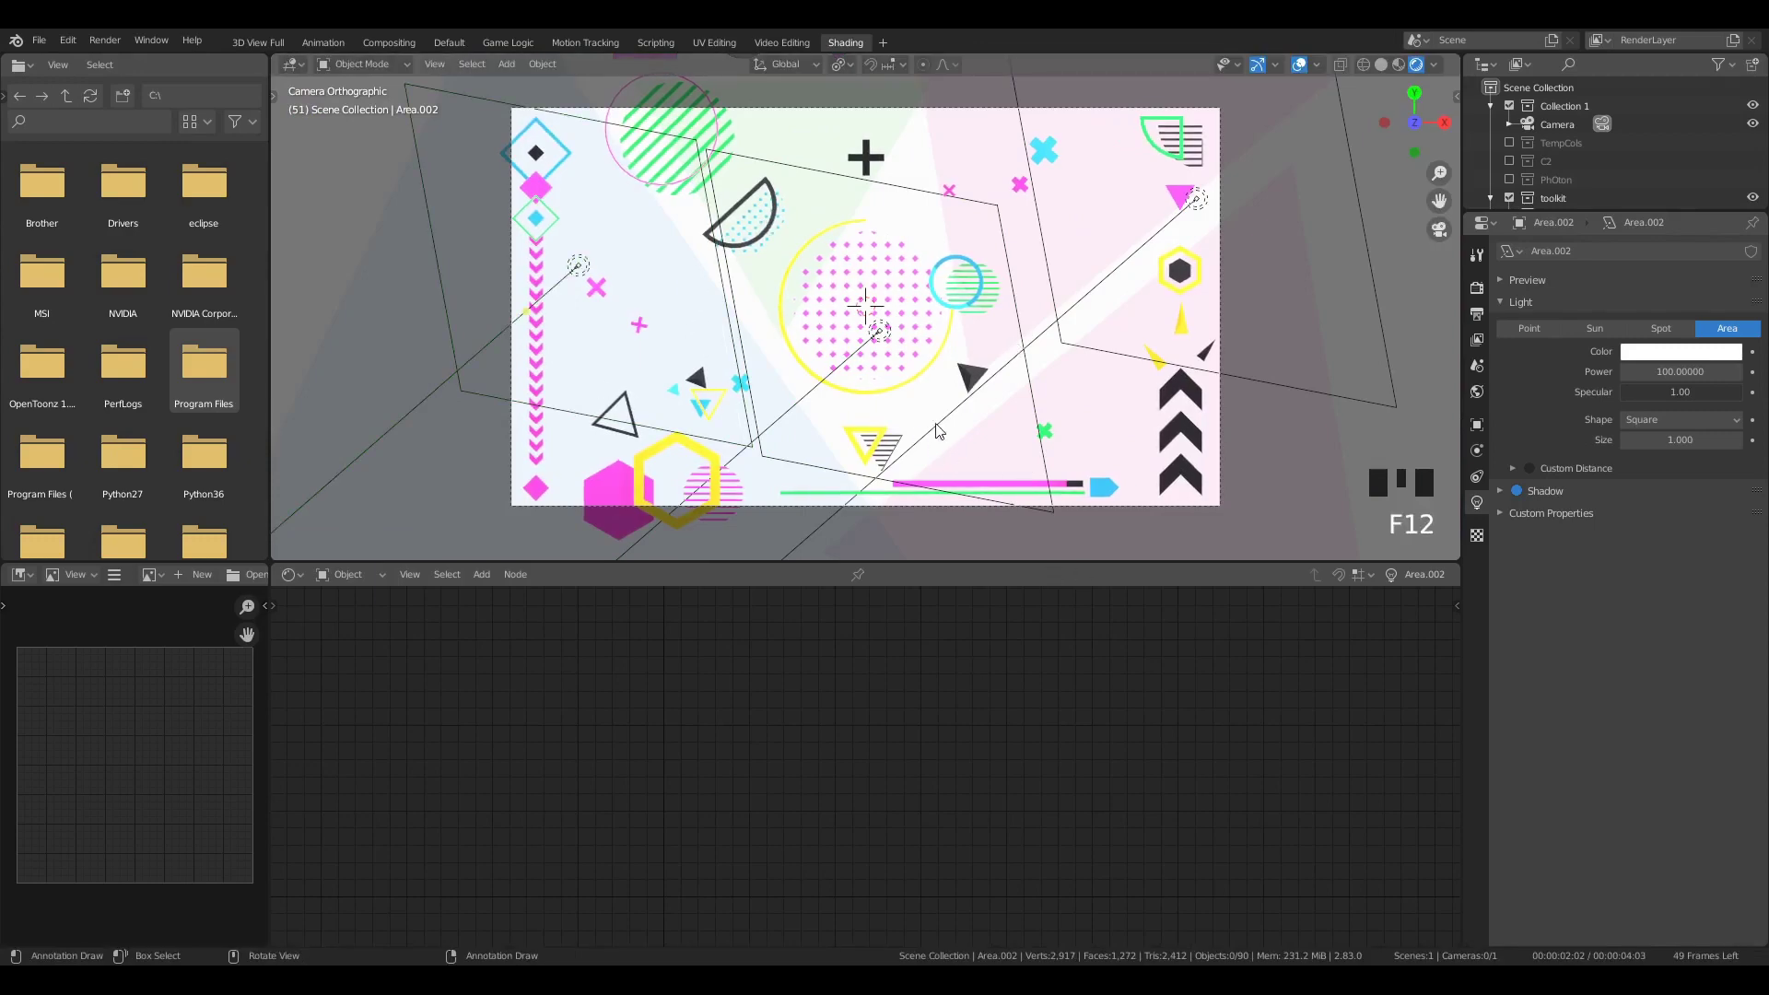
# Step: Darken the colour ramp's yellow stop at position 0.677 to a deeper golden tone
pyautogui.click(713, 472)
pyautogui.click(734, 732)
pyautogui.click(700, 773)
pyautogui.click(650, 625)
pyautogui.moveTo(770, 533); pyautogui.dragTo(770, 555)
pyautogui.scroll(2, 1140, 346)
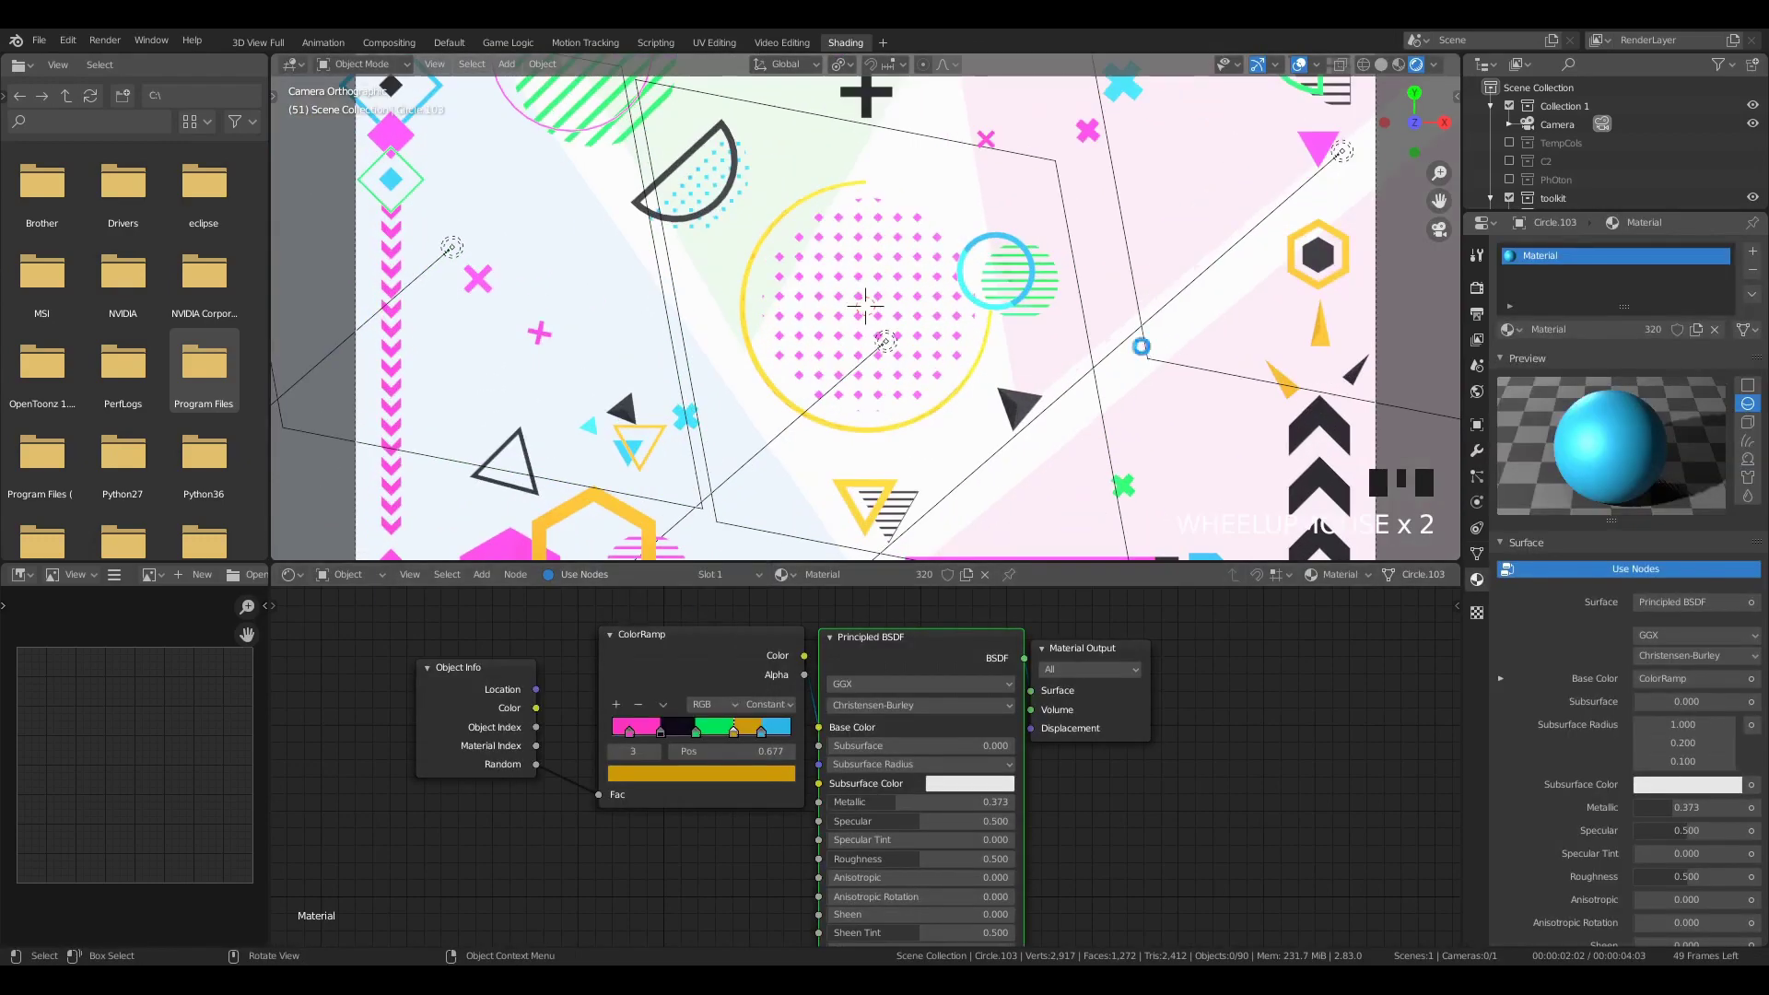